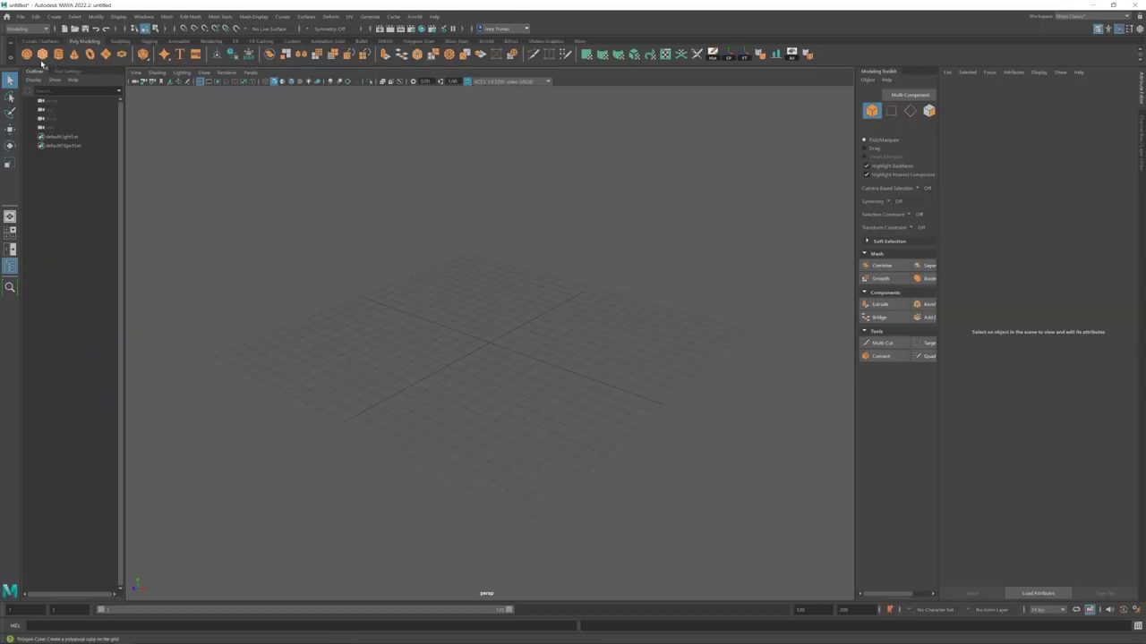
- Create pCube1, a polygon cube at the origin, from the Poly Modeling shelf
{"action": "left_click", "coordinate": [41, 58]}
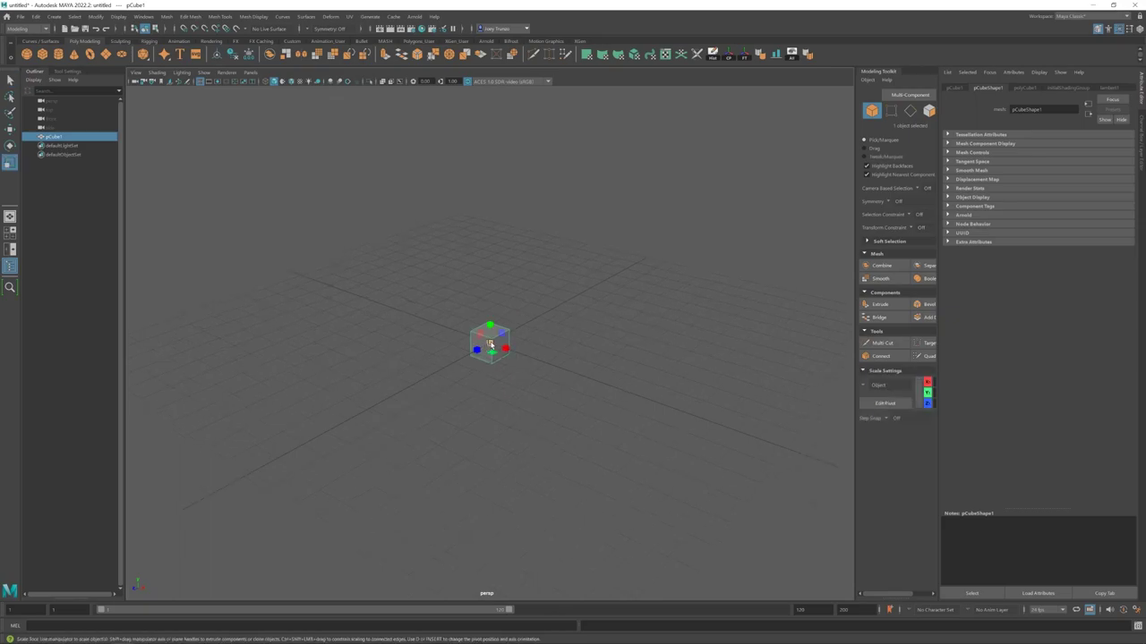
- Scale the cube into a wide, flat slab
{"action": "left_click_drag", "start_coordinate": [490, 345], "coordinate": [585, 397]}
{"action": "left_click_drag", "start_coordinate": [486, 325], "coordinate": [627, 364]}
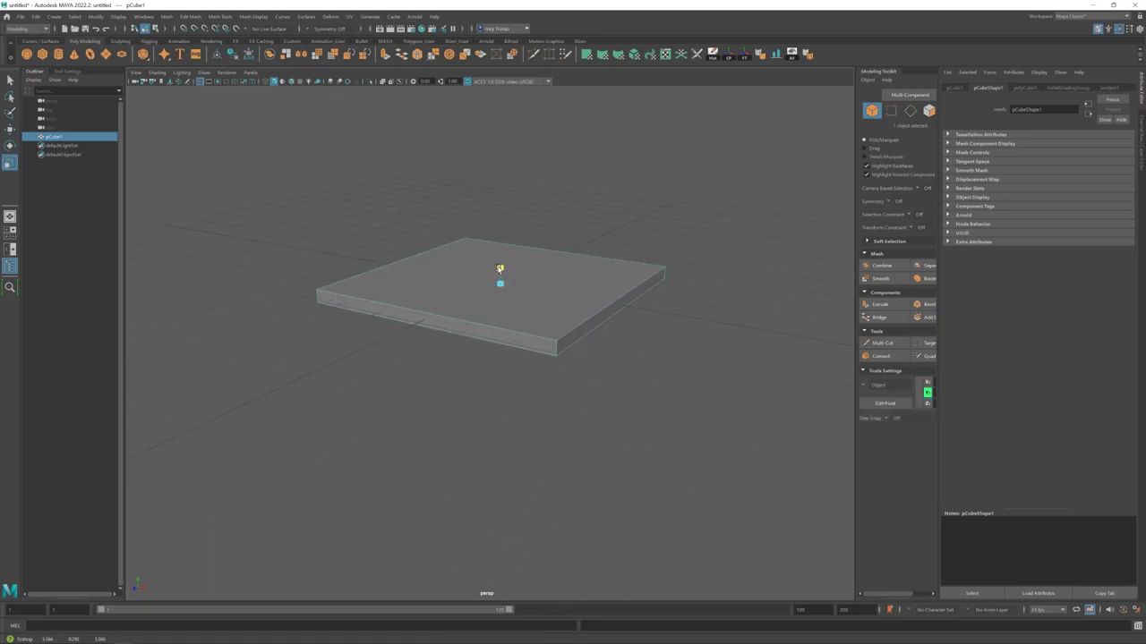
{"action": "scroll", "coordinate": [486, 320], "scroll_direction": "up", "scroll_amount": 5}
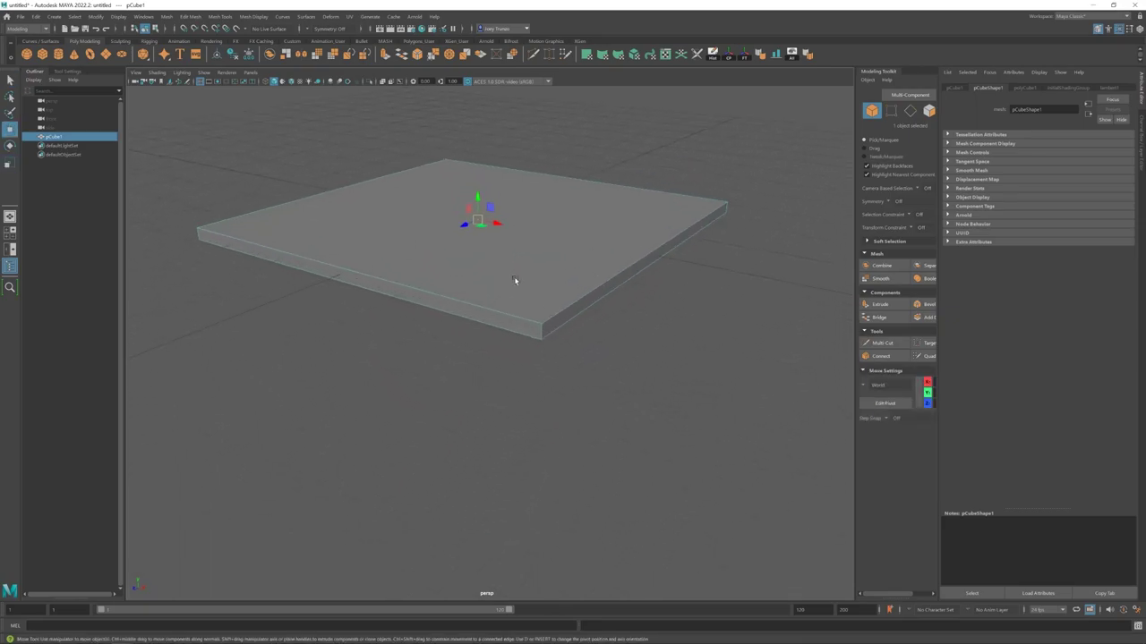
{"action": "right_click_drag", "start_coordinate": [513, 281], "coordinate": [511, 263]}
- Bevel the slab's edges with Edit Mesh > Bevel
{"action": "key", "text": "w"}
{"action": "left_click", "coordinate": [198, 235]}
{"action": "left_click", "coordinate": [190, 16]}
{"action": "left_click", "coordinate": [205, 47]}
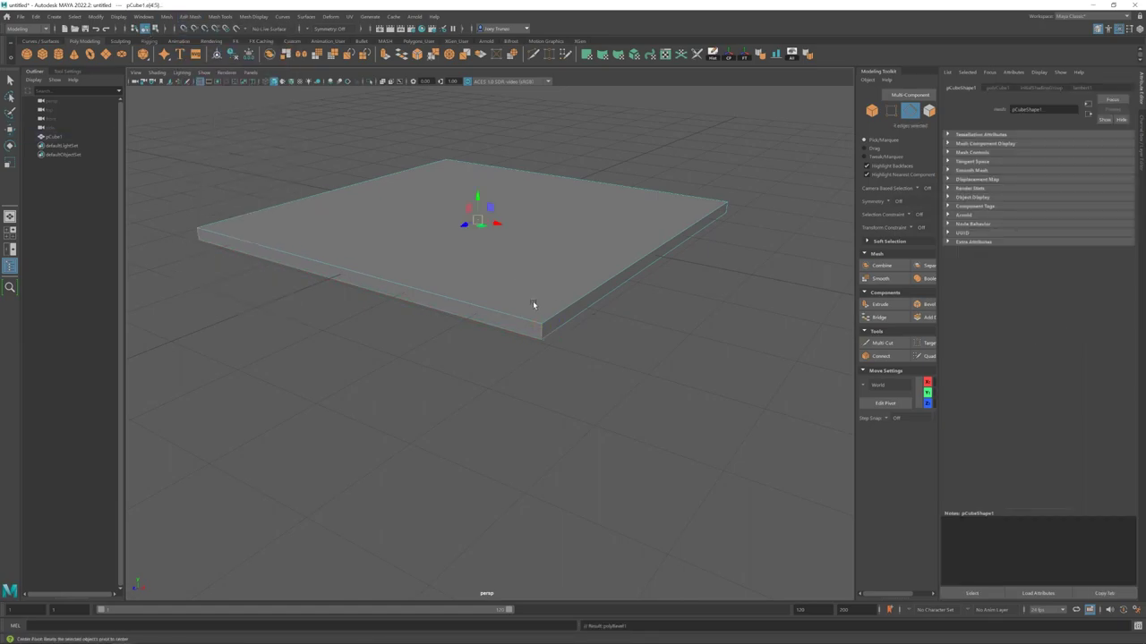
{"action": "left_click_drag", "start_coordinate": [568, 310], "coordinate": [554, 289], "text": "alt"}
{"action": "scroll", "coordinate": [586, 331], "scroll_direction": "down", "scroll_amount": 3}
{"action": "key", "text": "F8"}
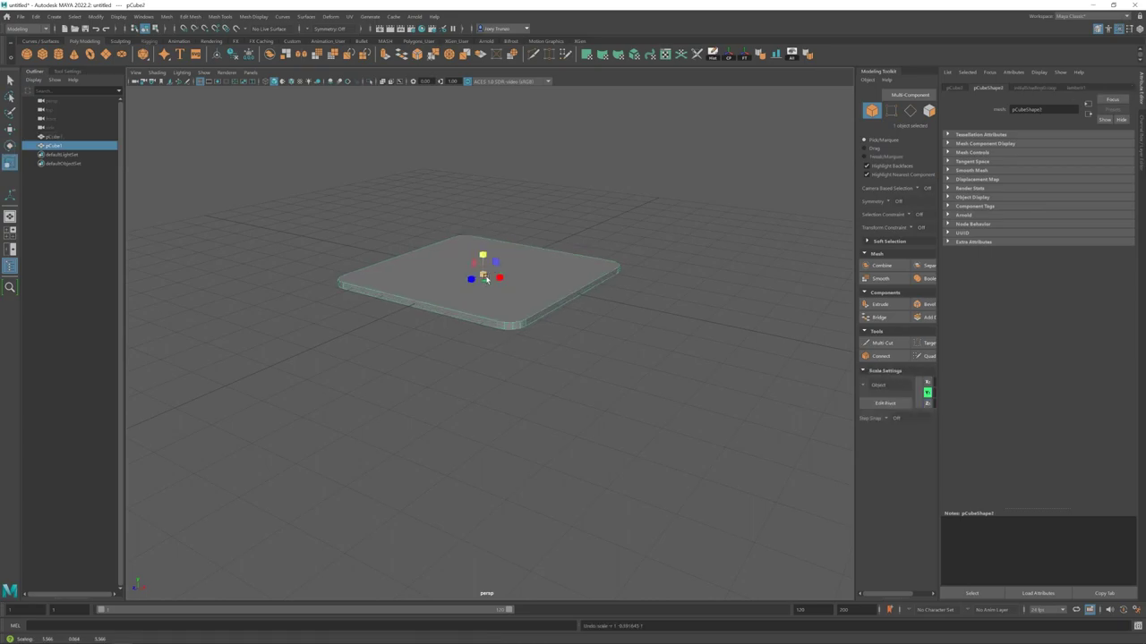
- Duplicate the slab into pCube2 and pCube3 below it, with pCube3 scaled taller, in a four-view layout
{"action": "key", "text": "ctrl+d"}
{"action": "key", "text": "w"}
{"action": "left_click_drag", "start_coordinate": [486, 279], "coordinate": [484, 283]}
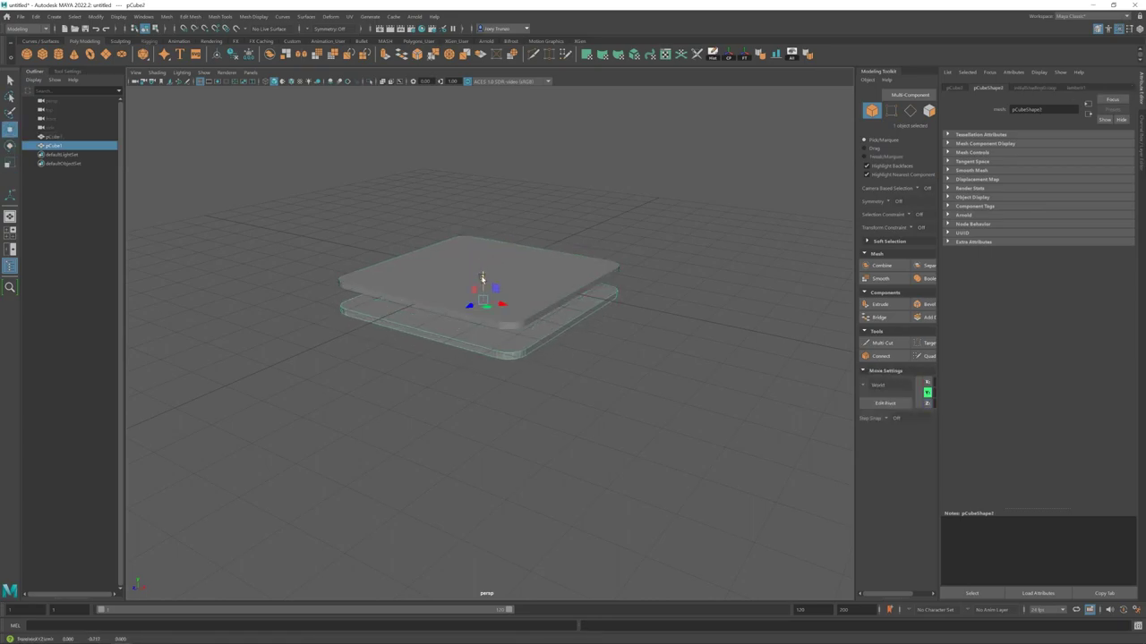
{"action": "key", "text": "r"}
{"action": "left_click_drag", "start_coordinate": [482, 269], "coordinate": [482, 273], "text": "alt"}
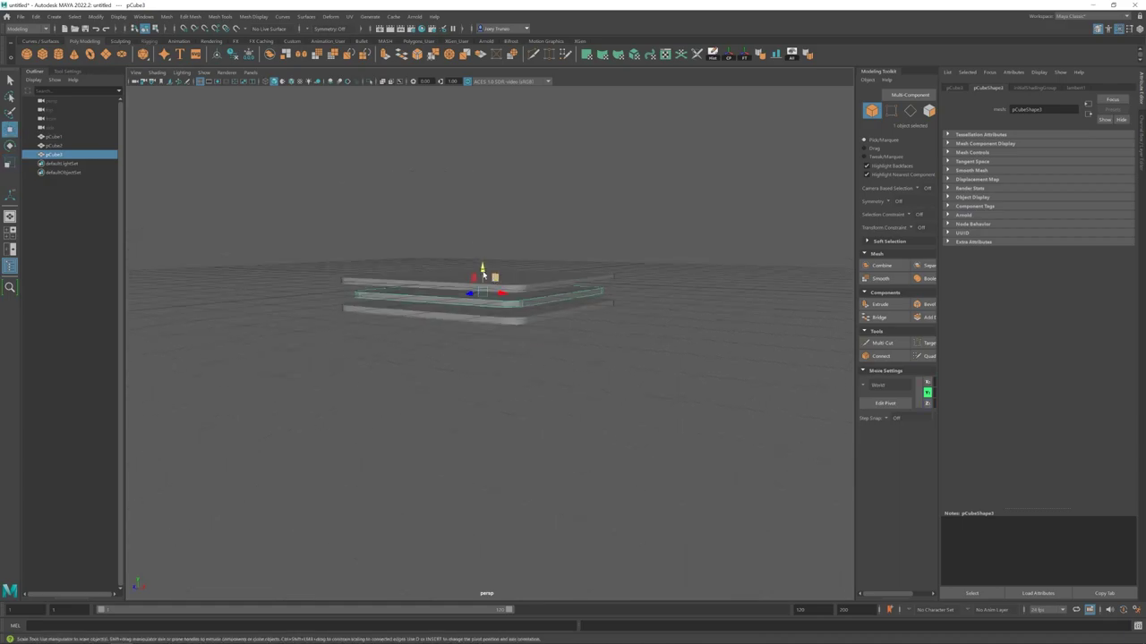
{"action": "left_click_drag", "start_coordinate": [483, 204], "coordinate": [488, 303], "text": "alt"}
{"action": "key", "text": "space"}
- Frame the stacked slabs in a full-size perspective view and inspect the upper and lower pieces
{"action": "key", "text": "f"}
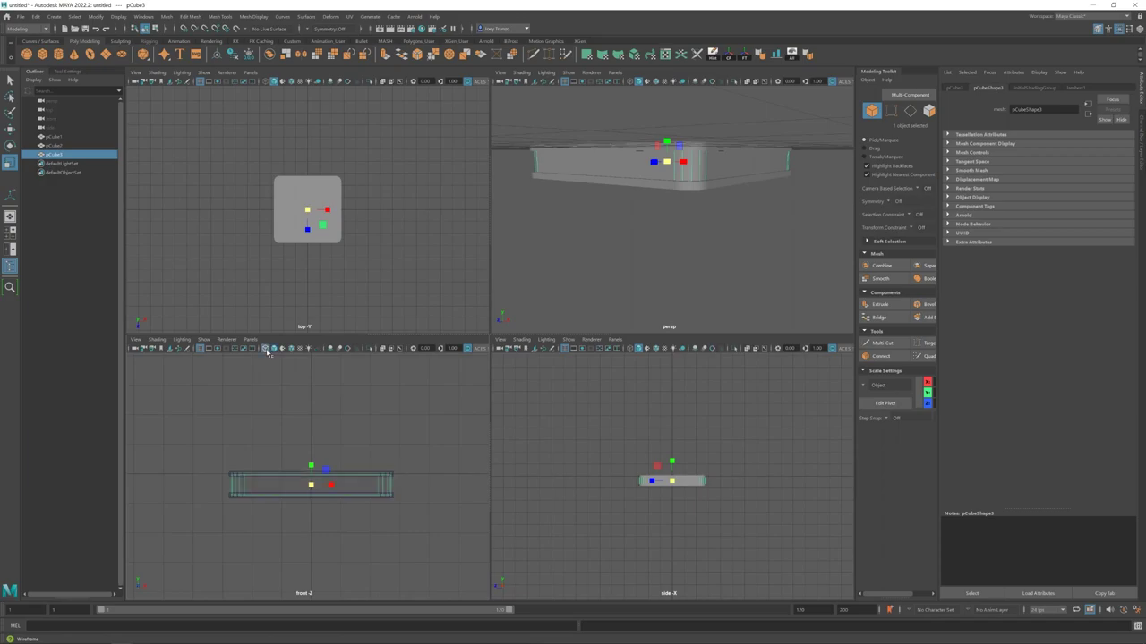
{"action": "scroll", "coordinate": [309, 477], "scroll_direction": "up", "scroll_amount": 4}
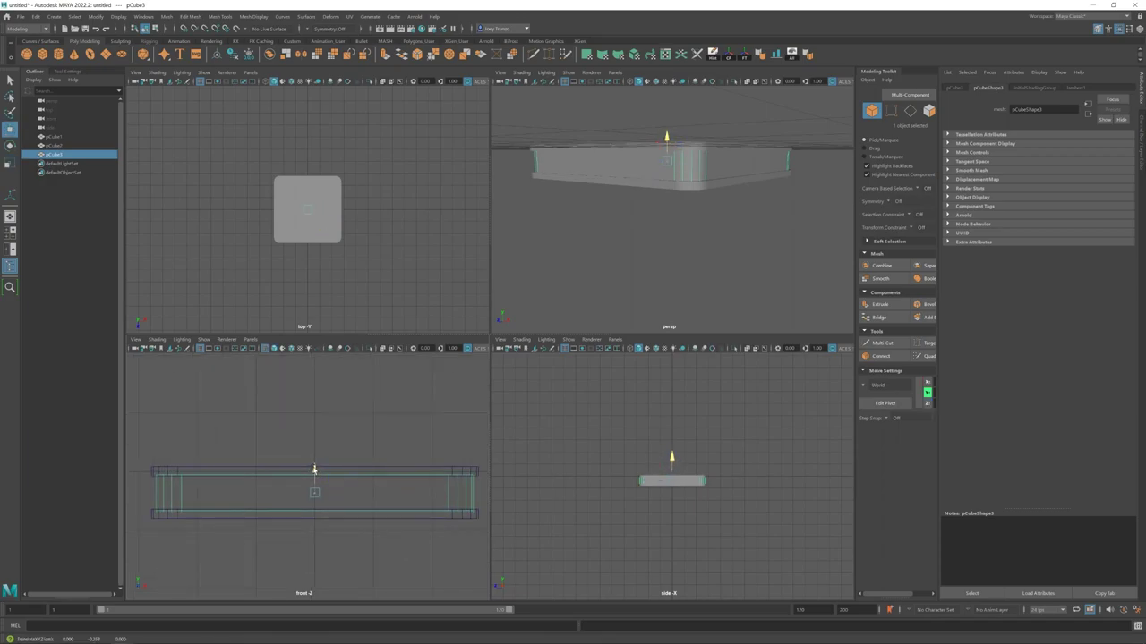
{"action": "key", "text": "space"}
{"action": "key", "text": "ctrl+1"}
{"action": "left_click_drag", "start_coordinate": [657, 173], "coordinate": [603, 236], "text": "alt"}
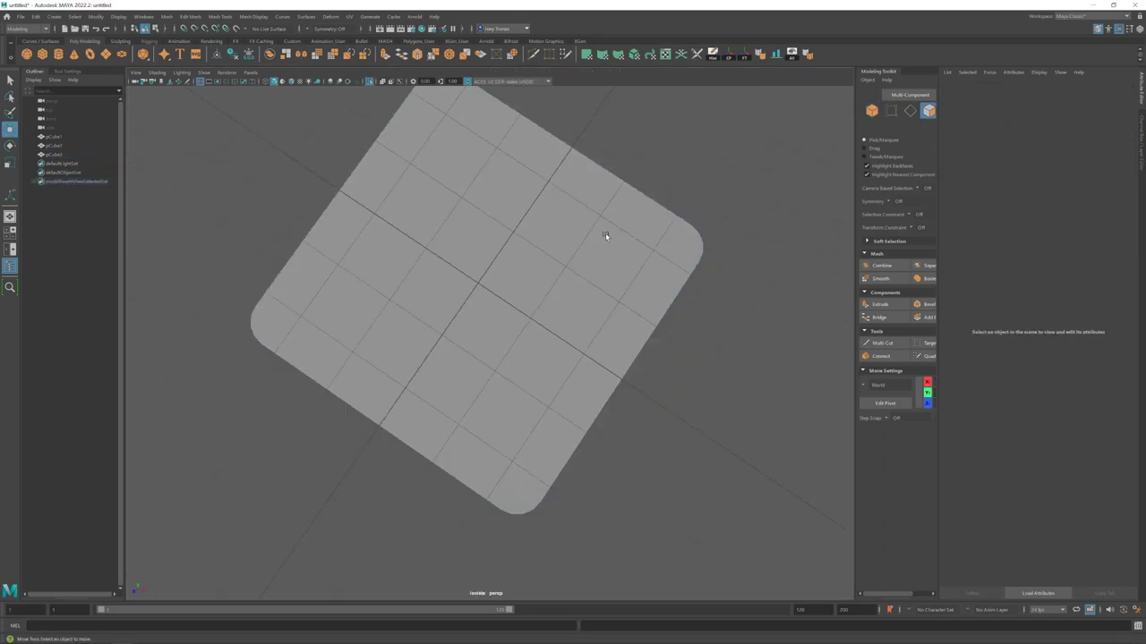
{"action": "left_click", "coordinate": [520, 289]}
{"action": "key", "text": "ctrl+1"}
{"action": "left_click_drag", "start_coordinate": [520, 288], "coordinate": [448, 302], "text": "alt"}
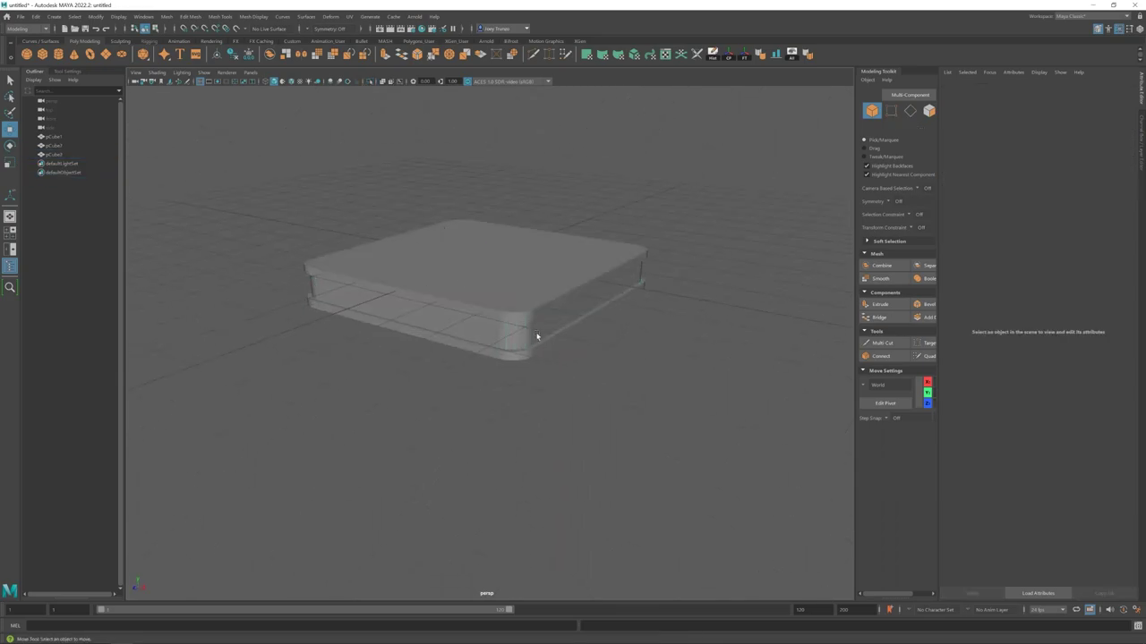
{"action": "left_click", "coordinate": [461, 303]}
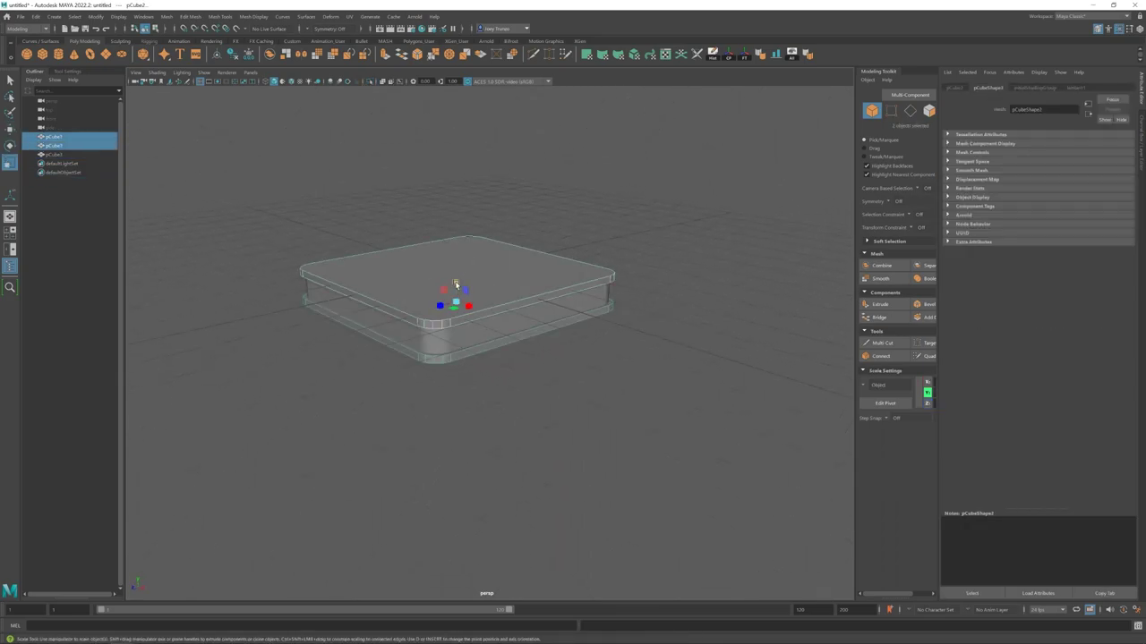
{"action": "left_click", "coordinate": [453, 331]}
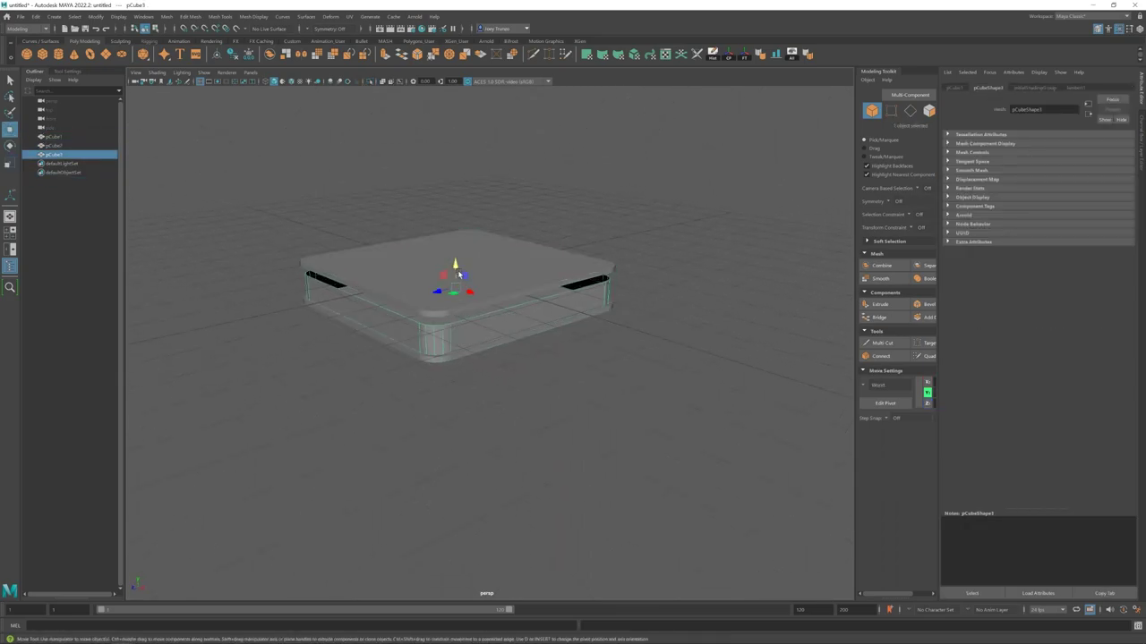
{"action": "left_click", "coordinate": [673, 181]}
{"action": "left_click_drag", "start_coordinate": [673, 182], "coordinate": [617, 401], "text": "alt"}
- Extrude two edges of the middle body pCube3
{"action": "left_click", "coordinate": [488, 335]}
{"action": "right_click_drag", "start_coordinate": [455, 296], "coordinate": [627, 312]}
{"action": "left_click", "coordinate": [281, 290], "text": "shift"}
{"action": "left_click_drag", "start_coordinate": [282, 290], "coordinate": [450, 332], "text": "alt"}
{"action": "key", "text": "ctrl+e"}
{"action": "left_click", "coordinate": [536, 309]}
{"action": "scroll", "coordinate": [423, 328], "scroll_direction": "up", "scroll_amount": 5}
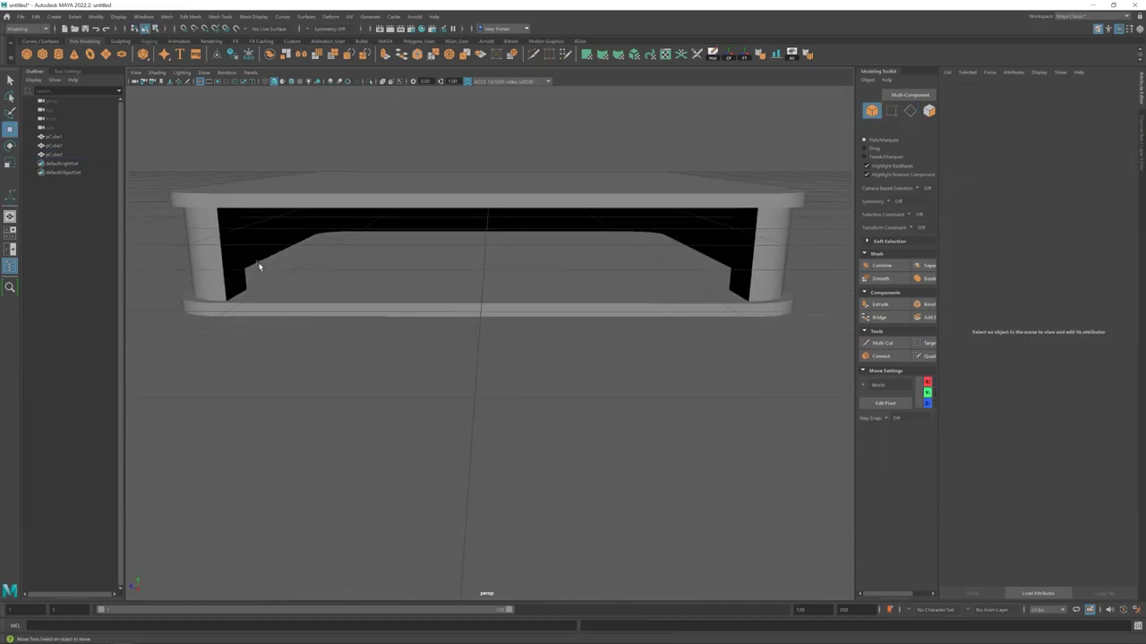
- Bevel the vertical corner edges of pCube3 with Ctrl+B
{"action": "left_click_drag", "start_coordinate": [323, 309], "coordinate": [358, 319], "text": "alt"}
{"action": "left_click", "coordinate": [327, 379]}
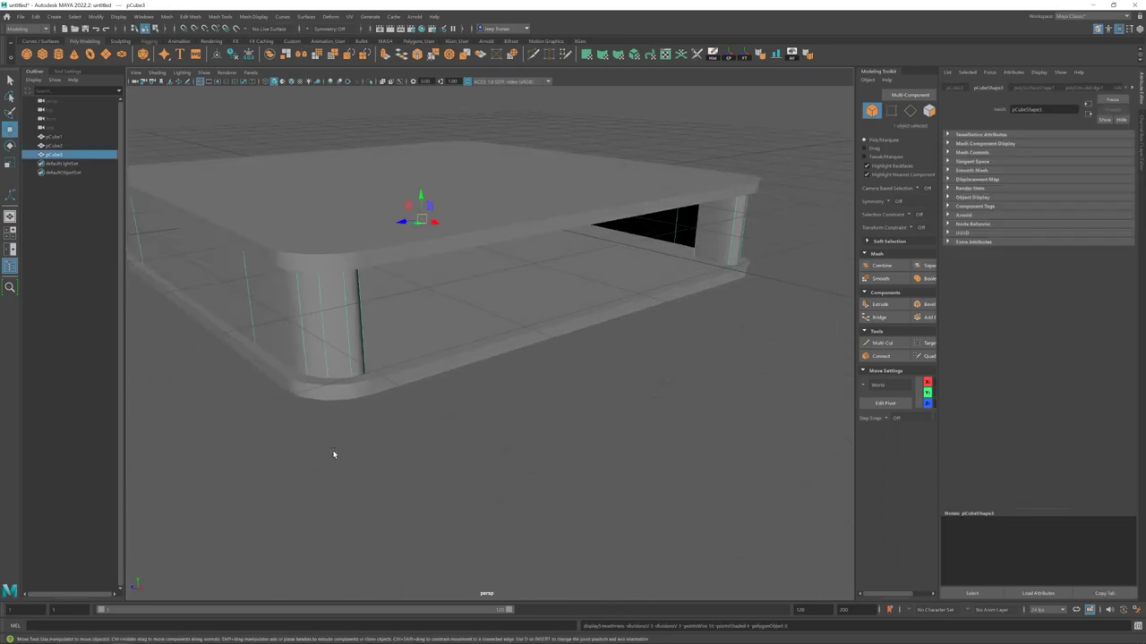
{"action": "left_click_drag", "start_coordinate": [332, 455], "coordinate": [626, 269], "text": "alt"}
{"action": "key", "text": "ctrl+b"}
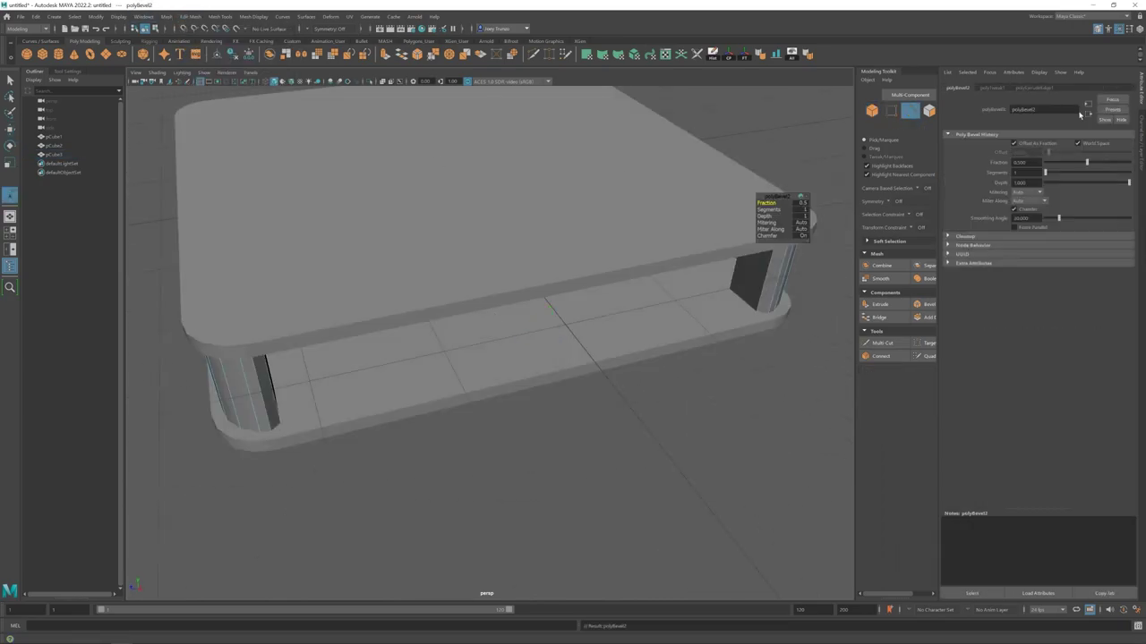
{"action": "left_click_drag", "start_coordinate": [680, 322], "coordinate": [439, 241], "text": "alt"}
{"action": "scroll", "coordinate": [755, 317], "scroll_direction": "down", "scroll_amount": 5}
{"action": "left_click", "coordinate": [755, 317]}
- Return pCube3 to object mode and duplicate slab pCube2 into pCube4
{"action": "left_click", "coordinate": [443, 229]}
{"action": "key", "text": "w"}
{"action": "right_click", "coordinate": [402, 318]}
{"action": "left_click", "coordinate": [445, 300]}
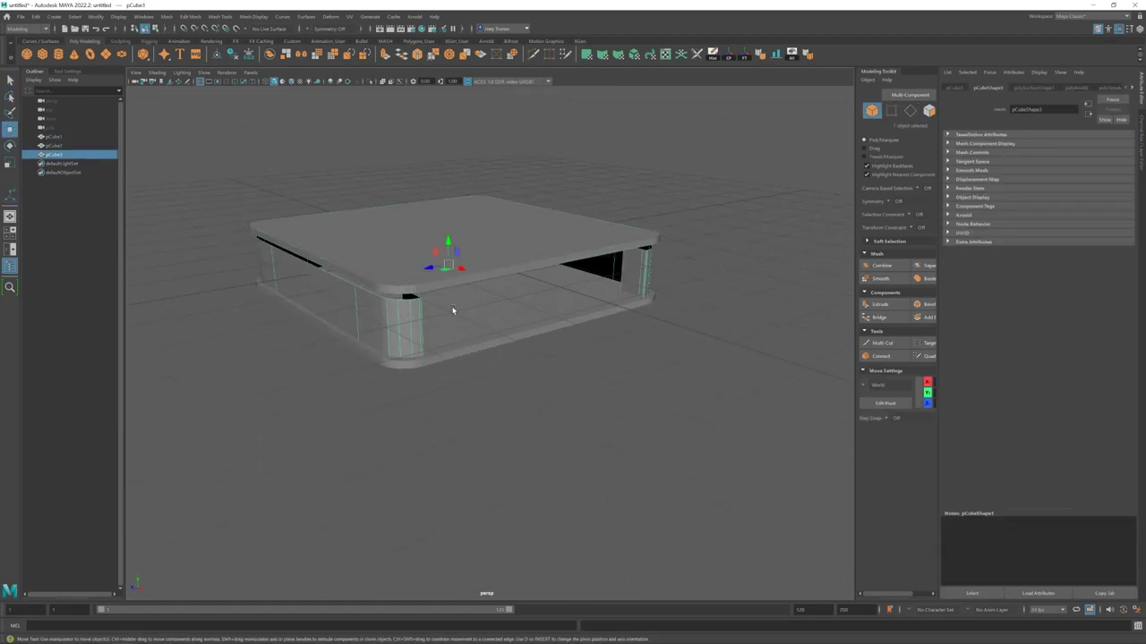
{"action": "scroll", "coordinate": [418, 301], "scroll_direction": "down", "scroll_amount": 5}
{"action": "left_click_drag", "start_coordinate": [417, 302], "coordinate": [507, 347], "text": "alt"}
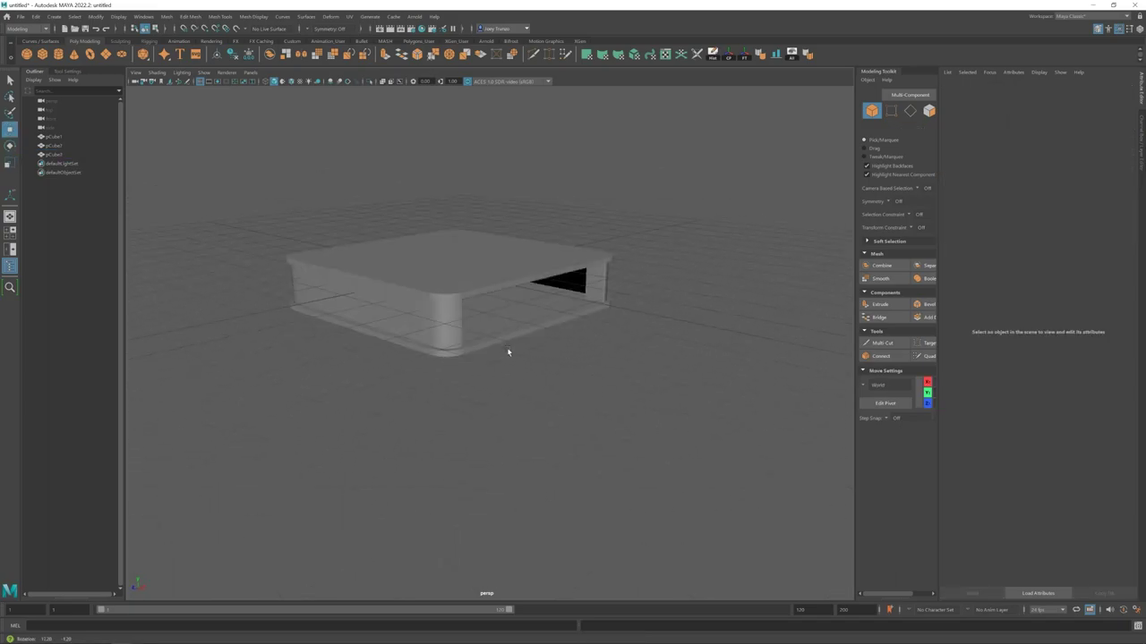
{"action": "left_click", "coordinate": [485, 310]}
{"action": "key", "text": "ctrl+d"}
{"action": "key", "text": "w"}
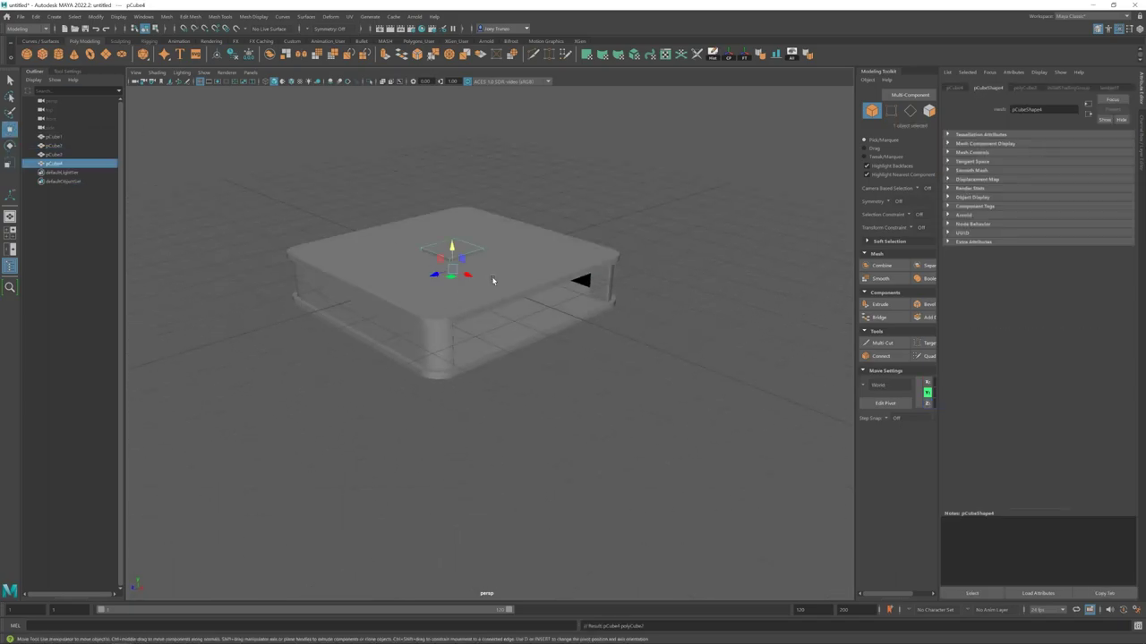
- Scale pCube4 and delete its top face to open the box
{"action": "key", "text": "r"}
{"action": "left_click_drag", "start_coordinate": [532, 305], "coordinate": [558, 344], "text": "alt"}
{"action": "key", "text": "F11"}
{"action": "key", "text": "w"}
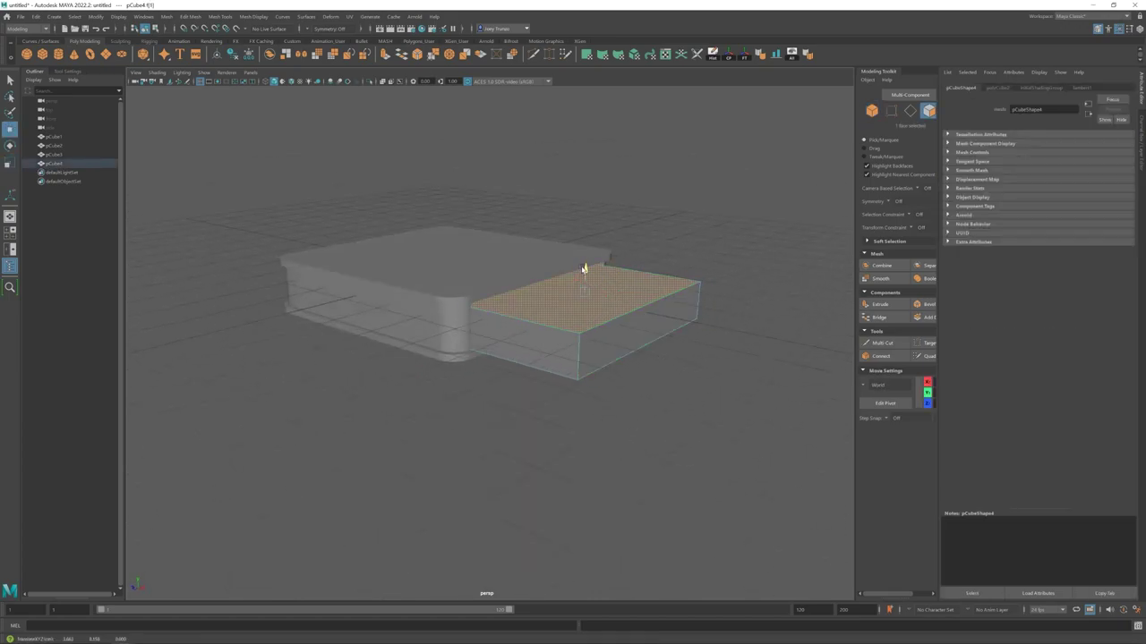
{"action": "left_click", "coordinate": [591, 307]}
{"action": "right_click_drag", "start_coordinate": [591, 307], "coordinate": [621, 344], "text": "alt"}
{"action": "left_click_drag", "start_coordinate": [620, 341], "coordinate": [414, 307], "text": "alt"}
{"action": "key", "text": "Delete"}
- Try extruding the open rim edges inward, undo it, and delete the top face
{"action": "key", "text": "F10"}
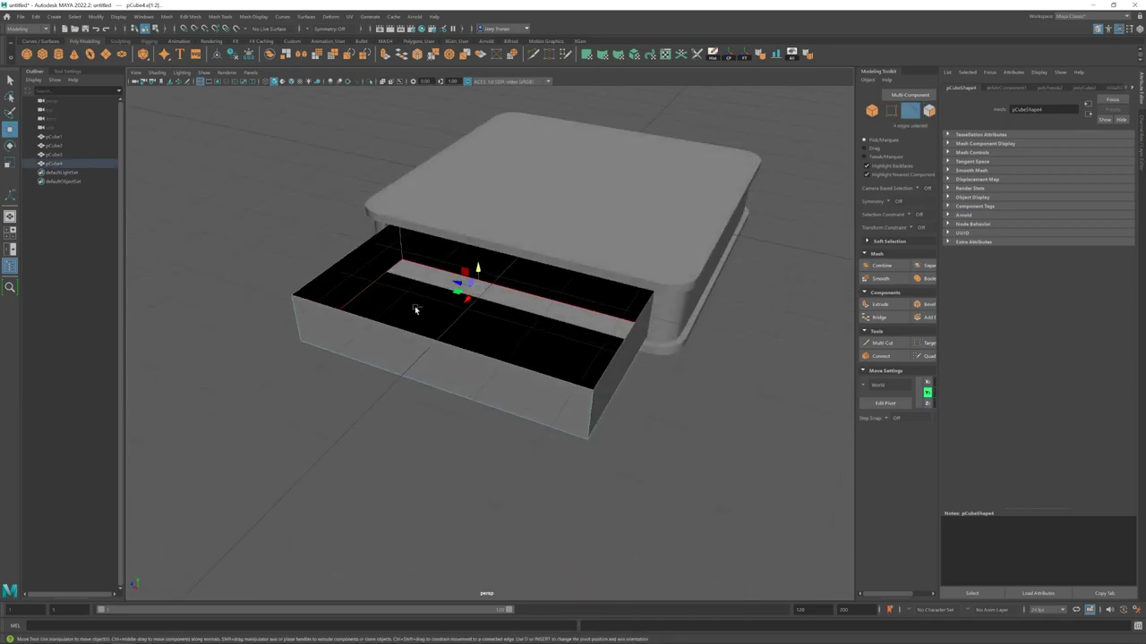
{"action": "key", "text": "ctrl+e"}
{"action": "left_click_drag", "start_coordinate": [474, 286], "coordinate": [736, 409]}
{"action": "key", "text": "ctrl+z"}
{"action": "key", "text": "ctrl+z"}
{"action": "key", "text": "Delete"}
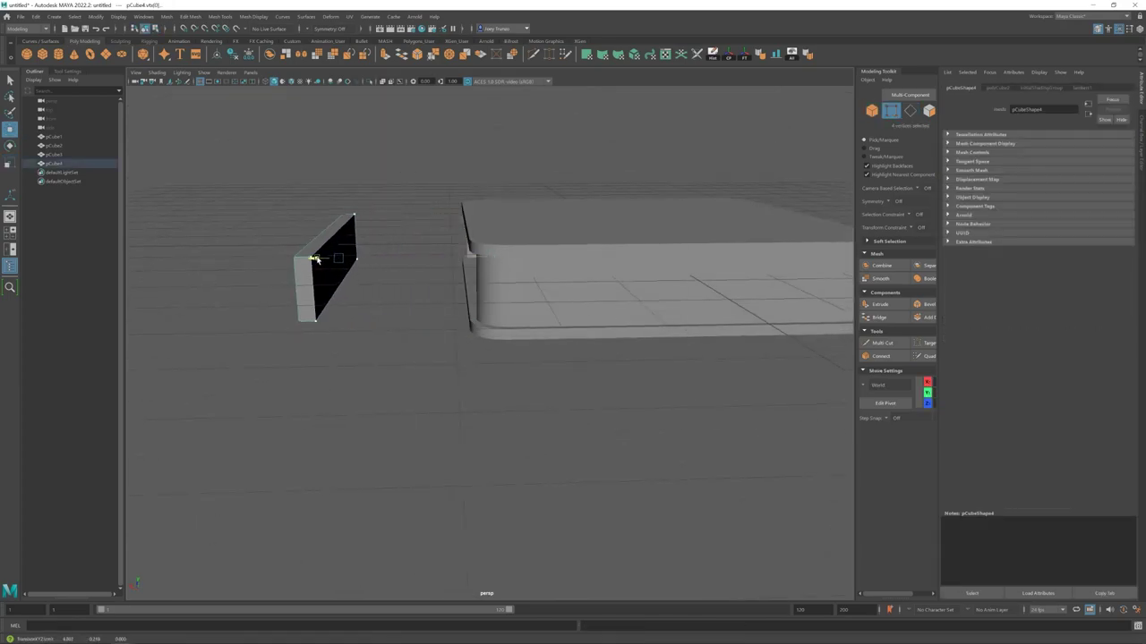
{"action": "left_click_drag", "start_coordinate": [302, 256], "coordinate": [385, 233], "text": "alt"}
- Add a first edge loop to the drawer box with Mesh Tools > Insert Edge Loop
{"action": "left_click", "coordinate": [220, 16]}
{"action": "left_click", "coordinate": [246, 77]}
{"action": "right_click_drag", "start_coordinate": [309, 204], "coordinate": [318, 192]}
{"action": "left_click", "coordinate": [318, 192]}
{"action": "key", "text": "w"}
{"action": "left_click_drag", "start_coordinate": [433, 257], "coordinate": [502, 268], "text": "alt"}
{"action": "key", "text": "F8"}
{"action": "key", "text": "F10"}
{"action": "left_click_drag", "start_coordinate": [385, 260], "coordinate": [645, 309]}
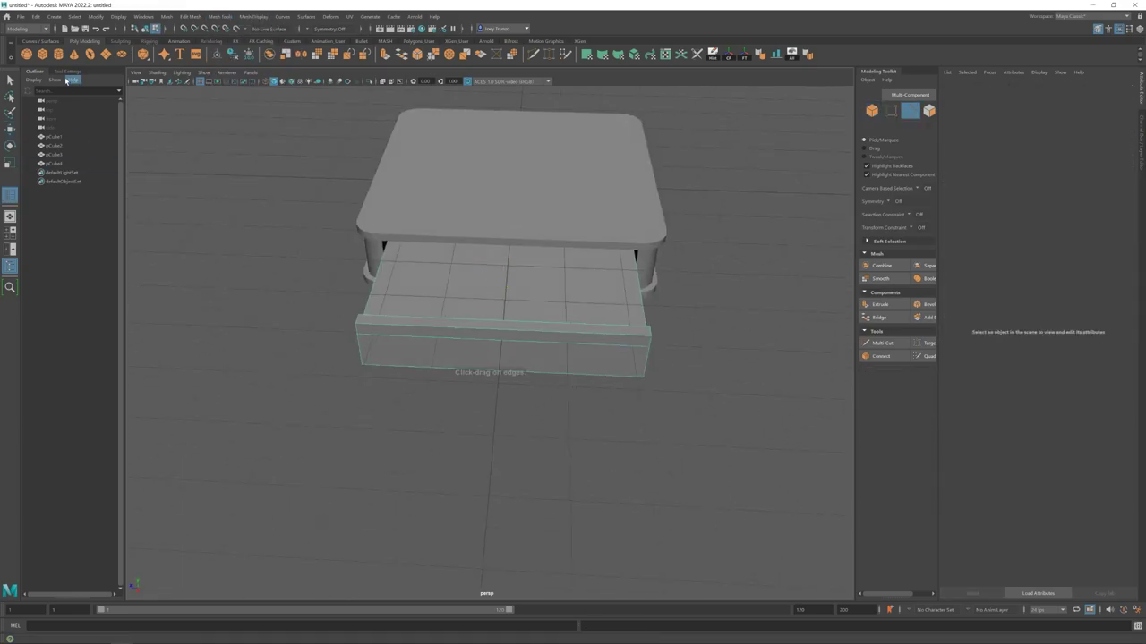
- Select the loop around the drawer and insert another edge loop
{"action": "double_click", "coordinate": [10, 162]}
{"action": "left_click_drag", "start_coordinate": [467, 283], "coordinate": [501, 269], "text": "alt"}
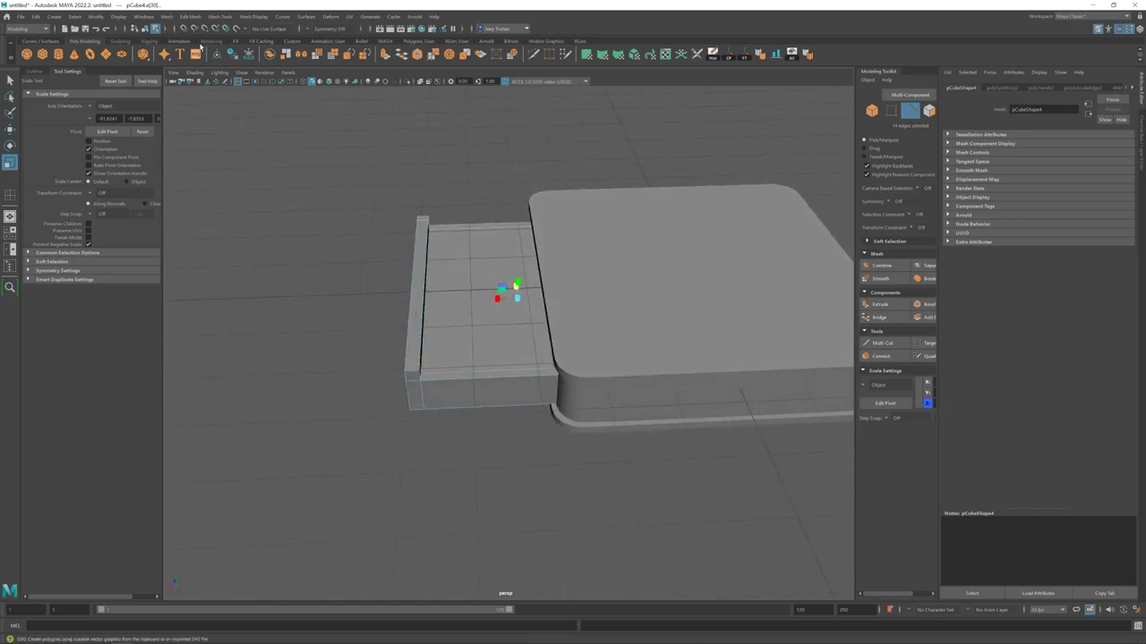
{"action": "left_click", "coordinate": [219, 16]}
{"action": "left_click", "coordinate": [237, 72]}
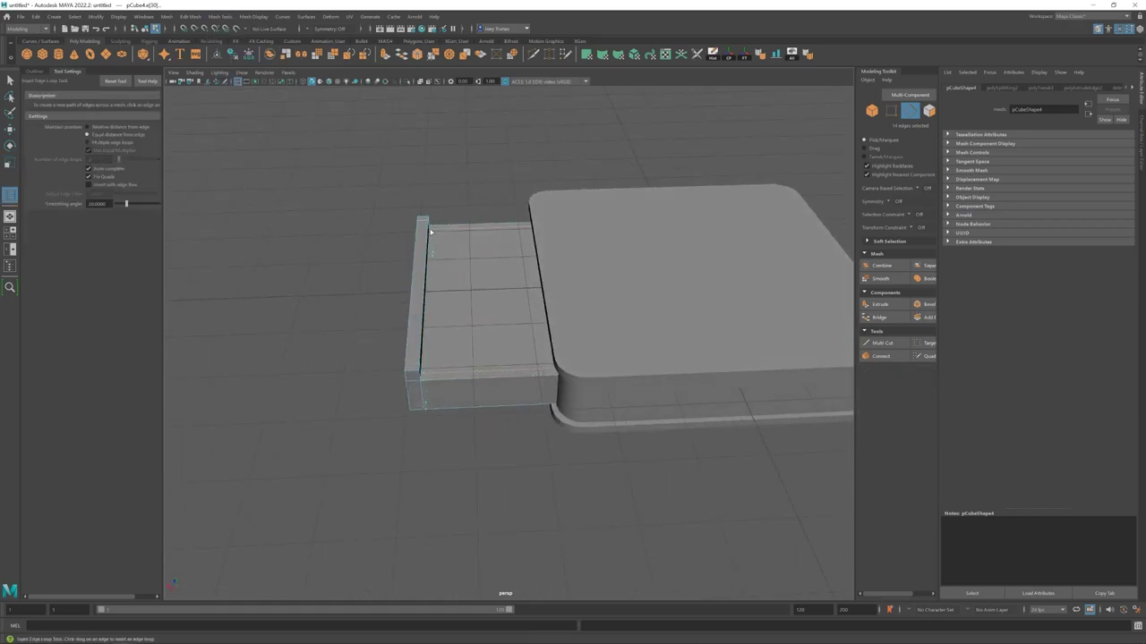
{"action": "key", "text": "w"}
{"action": "mouse_move", "coordinate": [429, 232]}
{"action": "left_mouse_down", "text": "alt"}
{"action": "mouse_move", "coordinate": [491, 294]}
{"action": "mouse_move", "coordinate": [522, 284]}
{"action": "mouse_move", "coordinate": [525, 256]}
{"action": "mouse_move", "coordinate": [476, 355]}
{"action": "mouse_move", "coordinate": [524, 270]}
{"action": "mouse_move", "coordinate": [501, 286]}
{"action": "mouse_move", "coordinate": [519, 140]}
{"action": "left_mouse_up", "text": "alt"}
- Extrude a front face of the drawer to form the raised front panel
{"action": "key", "text": "F11"}
{"action": "left_click", "coordinate": [511, 263]}
{"action": "key", "text": "ctrl+e"}
{"action": "key", "text": "4"}
{"action": "key", "text": "5"}
{"action": "key", "text": "F8"}
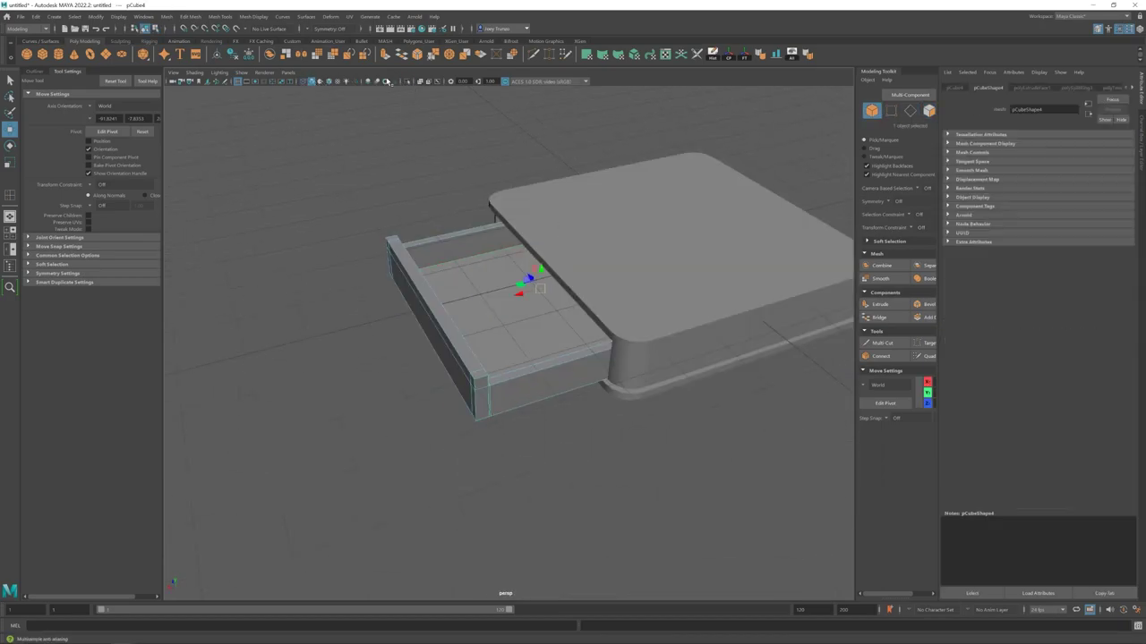
- Merge the drawer's overlapping vertices with Edit Mesh > Merge
{"action": "key", "text": "ctrl+1"}
{"action": "left_click_drag", "start_coordinate": [501, 296], "coordinate": [606, 239], "text": "alt"}
{"action": "key", "text": "F8"}
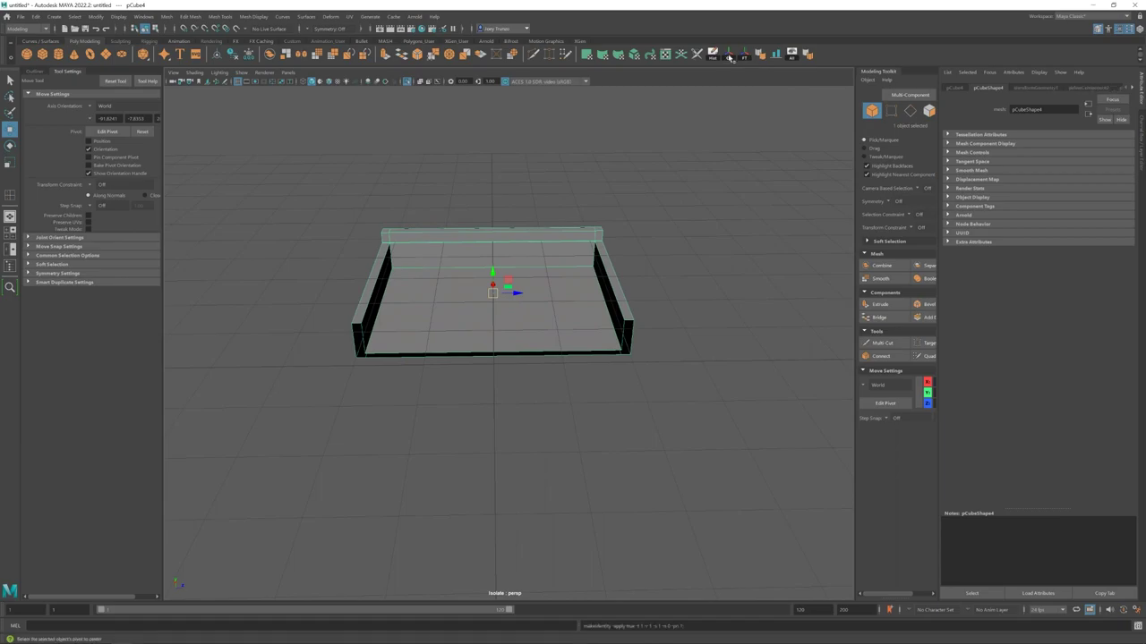
{"action": "left_click", "coordinate": [189, 16]}
{"action": "left_click", "coordinate": [268, 153]}
{"action": "left_click_drag", "start_coordinate": [281, 153], "coordinate": [403, 146], "text": "alt"}
- Scale a thin divider piece so it stretches across the drawer
{"action": "key", "text": "ctrl+1"}
{"action": "left_click", "coordinate": [404, 146]}
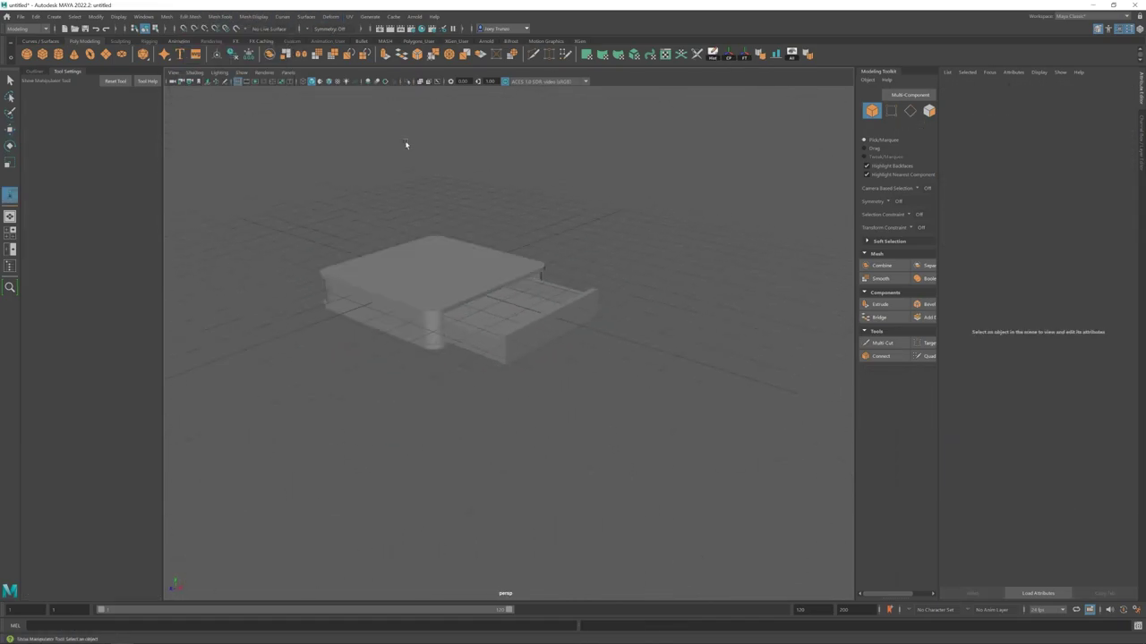
{"action": "scroll", "coordinate": [514, 299], "scroll_direction": "up", "scroll_amount": 3}
{"action": "left_click", "coordinate": [598, 306]}
{"action": "key", "text": "w"}
{"action": "scroll", "coordinate": [608, 315], "scroll_direction": "up", "scroll_amount": 2}
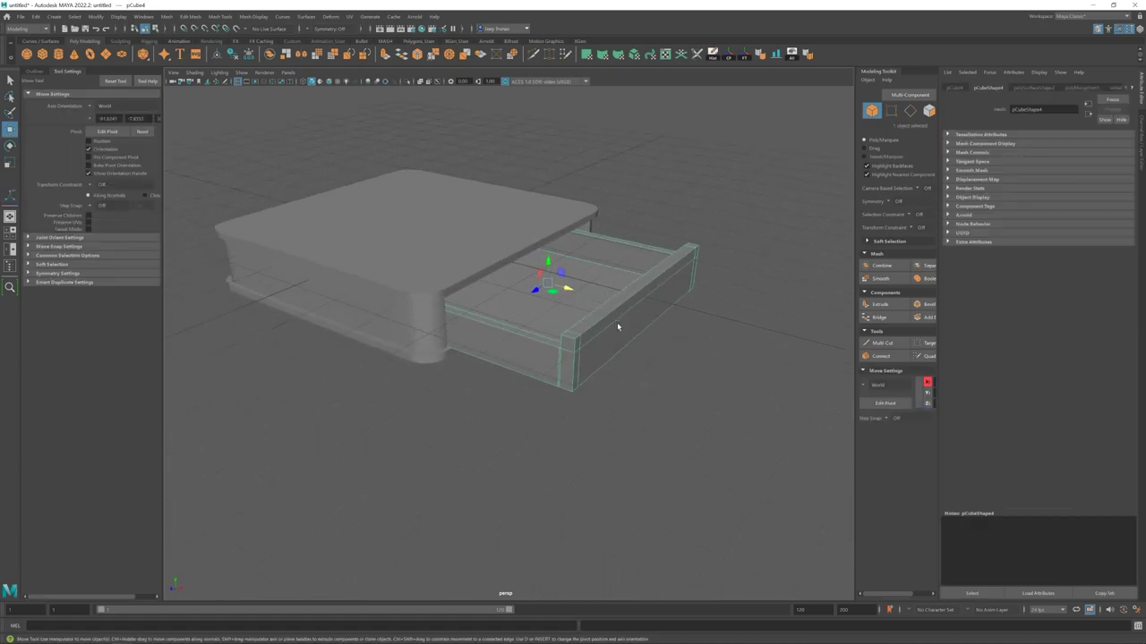
{"action": "key", "text": "r"}
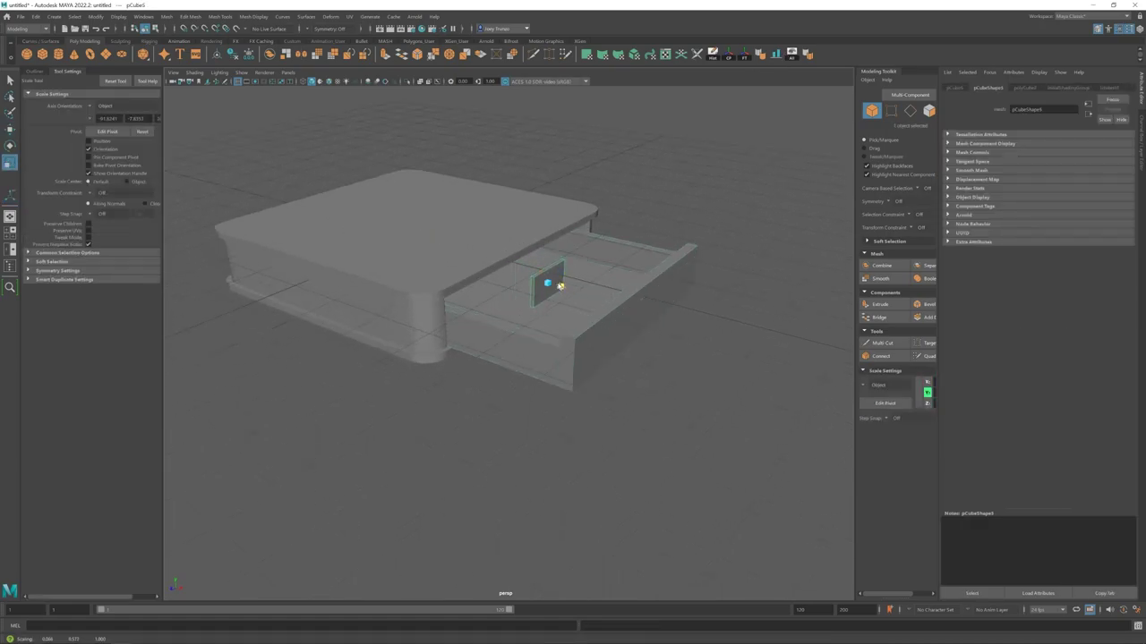
{"action": "left_click_drag", "start_coordinate": [559, 285], "coordinate": [537, 313], "text": "alt"}
{"action": "left_click_drag", "start_coordinate": [537, 315], "coordinate": [573, 343]}
- Move and scale the crossing divider into place
{"action": "key", "text": "w"}
{"action": "key", "text": "r"}
{"action": "key", "text": "w"}
{"action": "key", "text": "F8"}
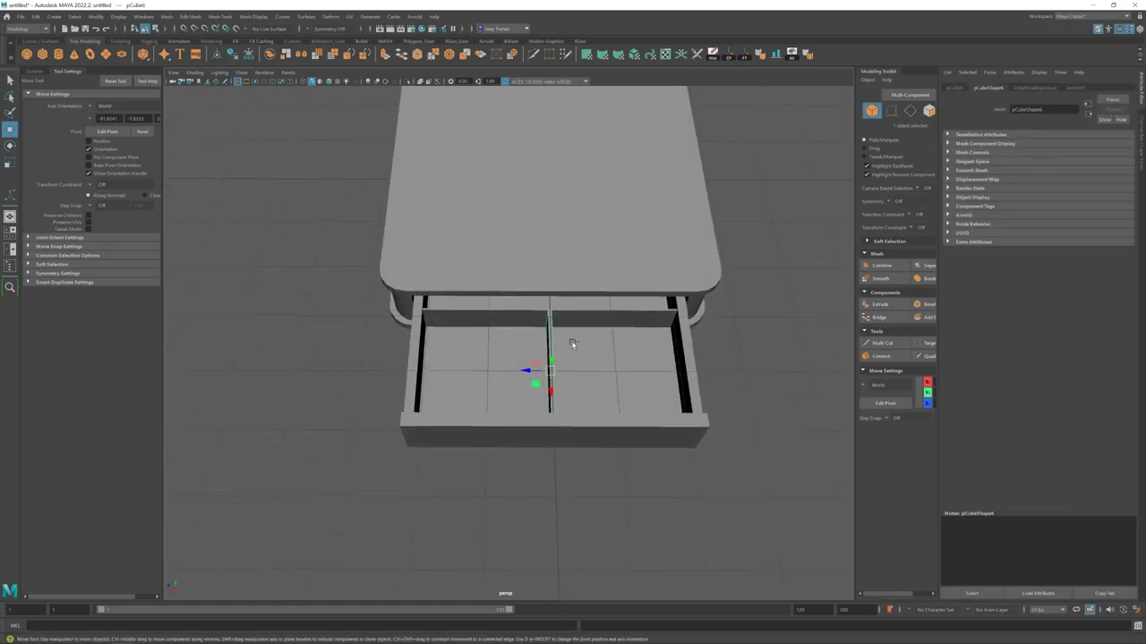
- Select three faces of the drawer
{"action": "right_click_drag", "start_coordinate": [589, 372], "coordinate": [637, 388], "text": "alt"}
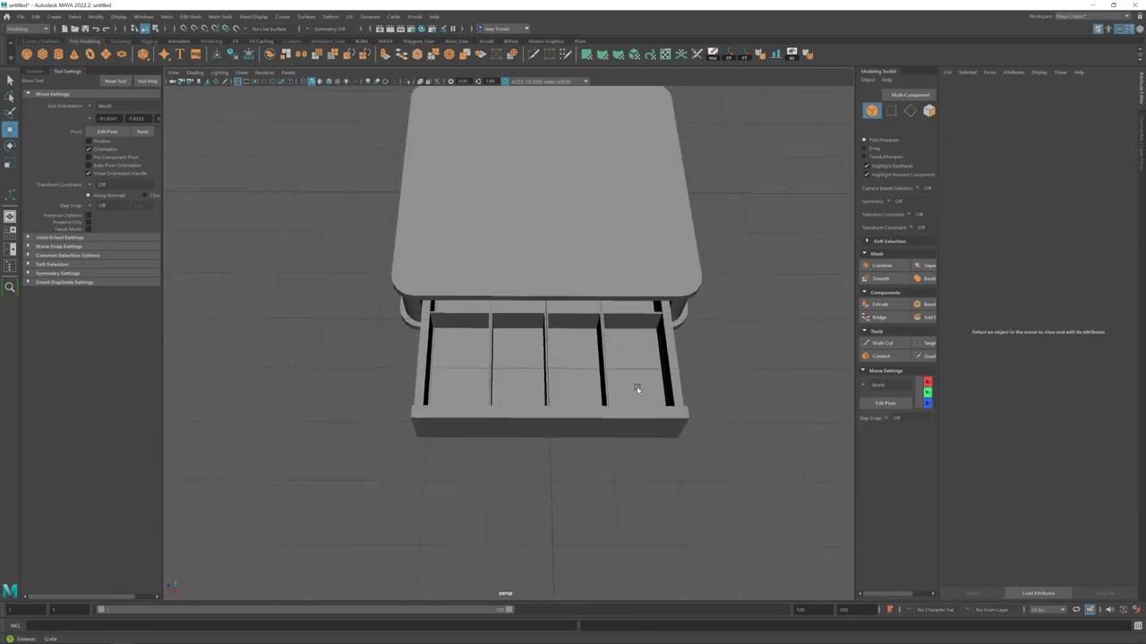
{"action": "left_click_drag", "start_coordinate": [636, 389], "coordinate": [578, 248], "text": "alt"}
{"action": "left_click", "coordinate": [537, 379]}
{"action": "key", "text": "F11"}
{"action": "right_click_drag", "start_coordinate": [578, 248], "coordinate": [667, 204], "text": "alt"}
{"action": "left_click", "coordinate": [667, 204]}
{"action": "left_click", "coordinate": [743, 287], "text": "shift"}
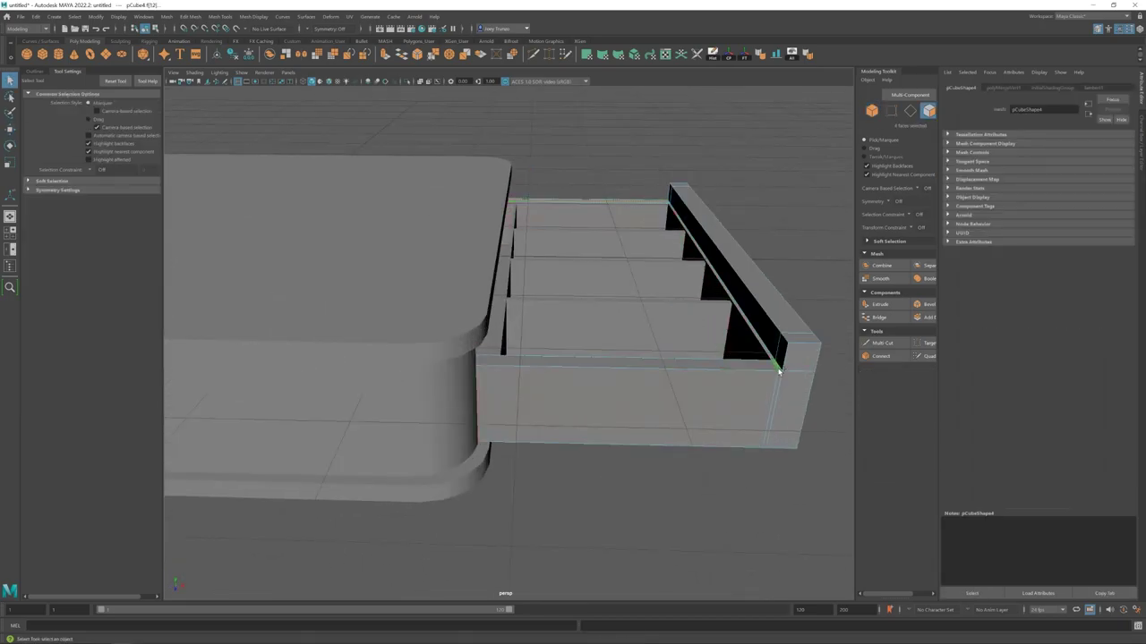
{"action": "left_click", "coordinate": [680, 363], "text": "shift"}
{"action": "left_click_drag", "start_coordinate": [528, 246], "coordinate": [546, 269], "text": "alt"}
- Box-select four divider vertices, then select one of the drawer dividers
{"action": "key", "text": "F9"}
{"action": "left_click_drag", "start_coordinate": [313, 243], "coordinate": [818, 315]}
{"action": "left_click_drag", "start_coordinate": [819, 315], "coordinate": [522, 307], "text": "alt"}
{"action": "key", "text": "F8"}
{"action": "scroll", "coordinate": [531, 379], "scroll_direction": "down", "scroll_amount": 5}
{"action": "scroll", "coordinate": [537, 386], "scroll_direction": "up", "scroll_amount": 6}
{"action": "scroll", "coordinate": [537, 385], "scroll_direction": "up", "scroll_amount": 3}
{"action": "left_click", "coordinate": [675, 347]}
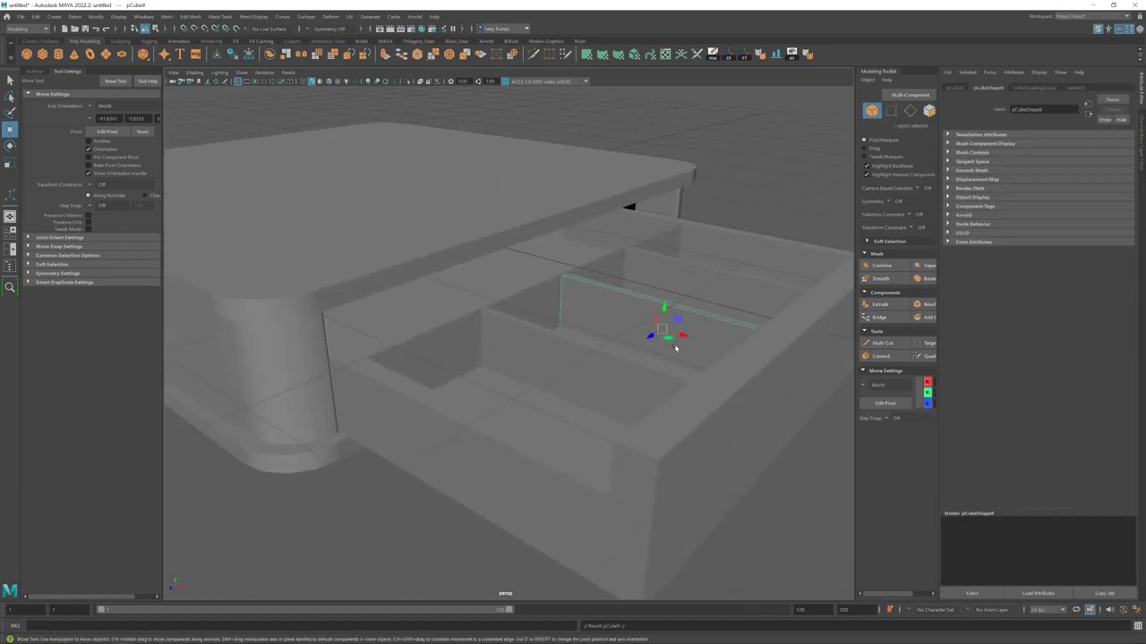
- Review the partitioned drawer from low and high angles
{"action": "mouse_move", "coordinate": [498, 263]}
{"action": "left_mouse_down", "text": "alt"}
{"action": "mouse_move", "coordinate": [541, 246]}
{"action": "mouse_move", "coordinate": [486, 281]}
{"action": "left_mouse_up", "text": "alt"}
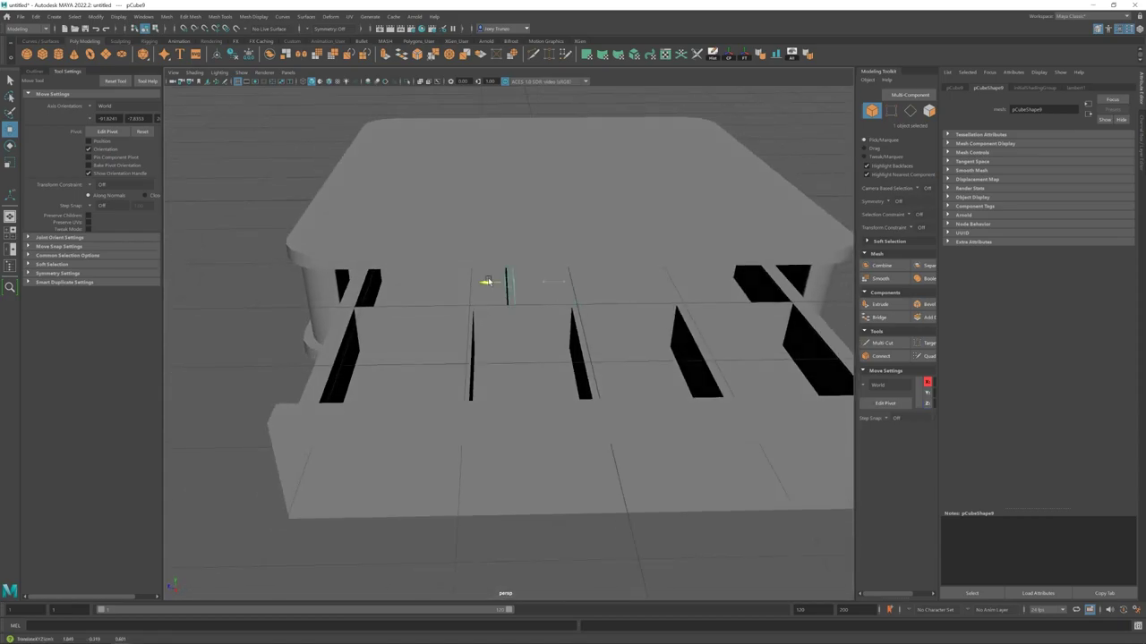
{"action": "scroll", "coordinate": [537, 317], "scroll_direction": "down", "scroll_amount": 5}
{"action": "left_click_drag", "start_coordinate": [537, 317], "coordinate": [586, 307], "text": "alt"}
{"action": "left_click", "coordinate": [545, 393]}
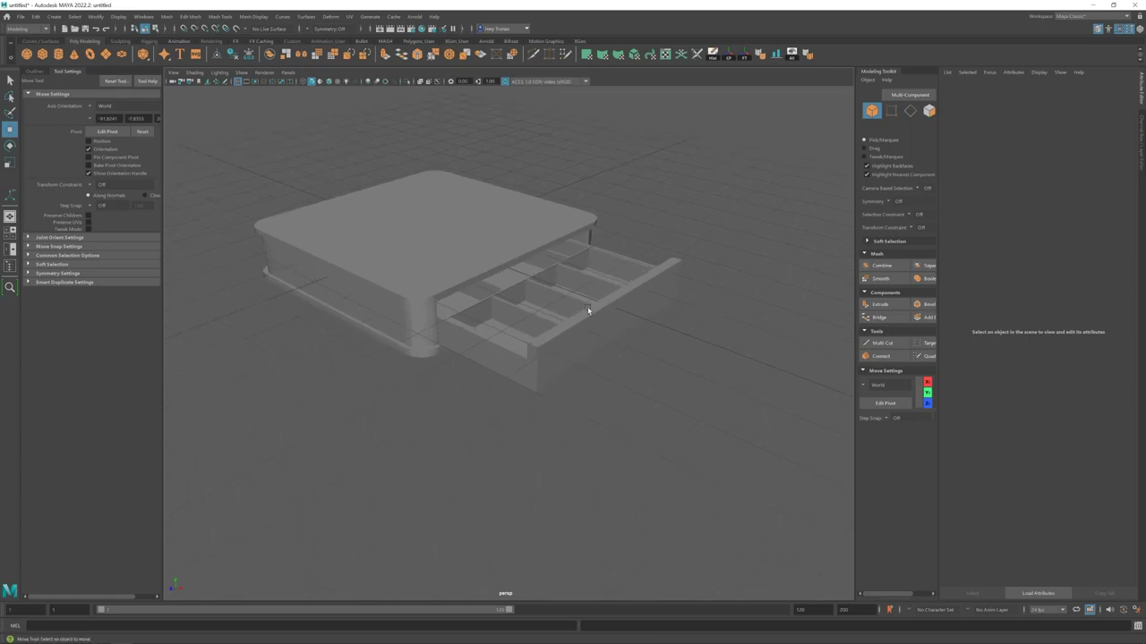
{"action": "right_click_drag", "start_coordinate": [585, 307], "coordinate": [626, 311], "text": "shift"}
- Turn the new cylinder 90° onto its side and select the cabinet body
{"action": "key", "text": "e"}
{"action": "mouse_move", "coordinate": [625, 311]}
{"action": "left_mouse_down"}
{"action": "mouse_move", "coordinate": [621, 324]}
{"action": "mouse_move", "coordinate": [645, 299]}
{"action": "left_mouse_up"}
{"action": "key", "text": "w"}
{"action": "left_click", "coordinate": [739, 262]}
{"action": "scroll", "coordinate": [495, 368], "scroll_direction": "down", "scroll_amount": 5}
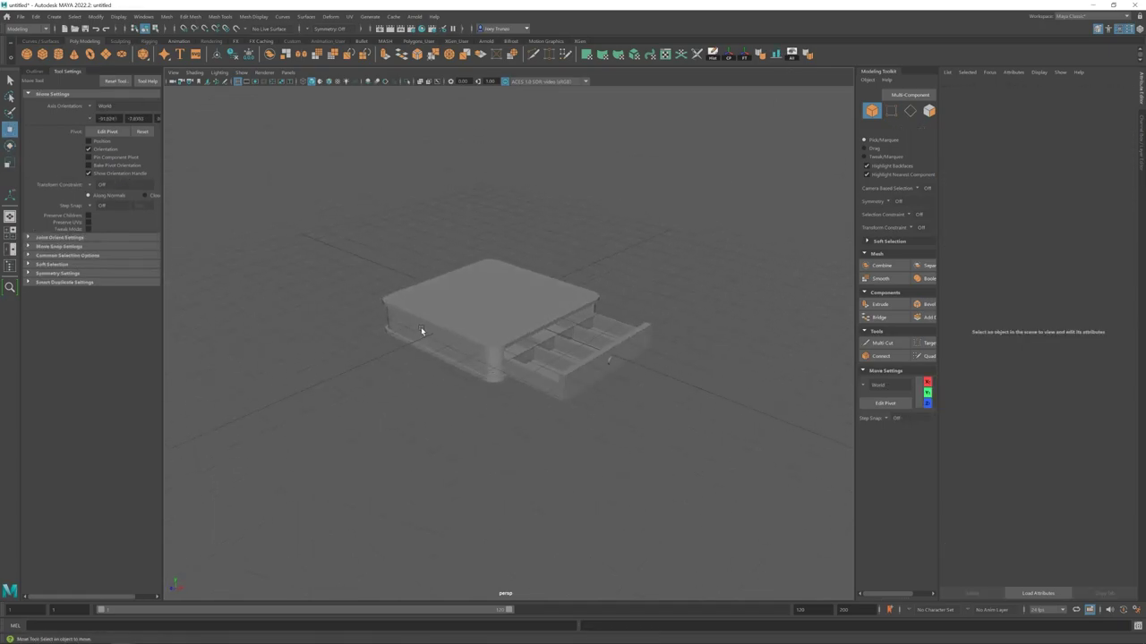
{"action": "left_click_drag", "start_coordinate": [420, 332], "coordinate": [483, 340], "text": "alt"}
{"action": "left_click", "coordinate": [484, 341]}
{"action": "right_click_drag", "start_coordinate": [484, 340], "coordinate": [301, 259], "text": "shift"}
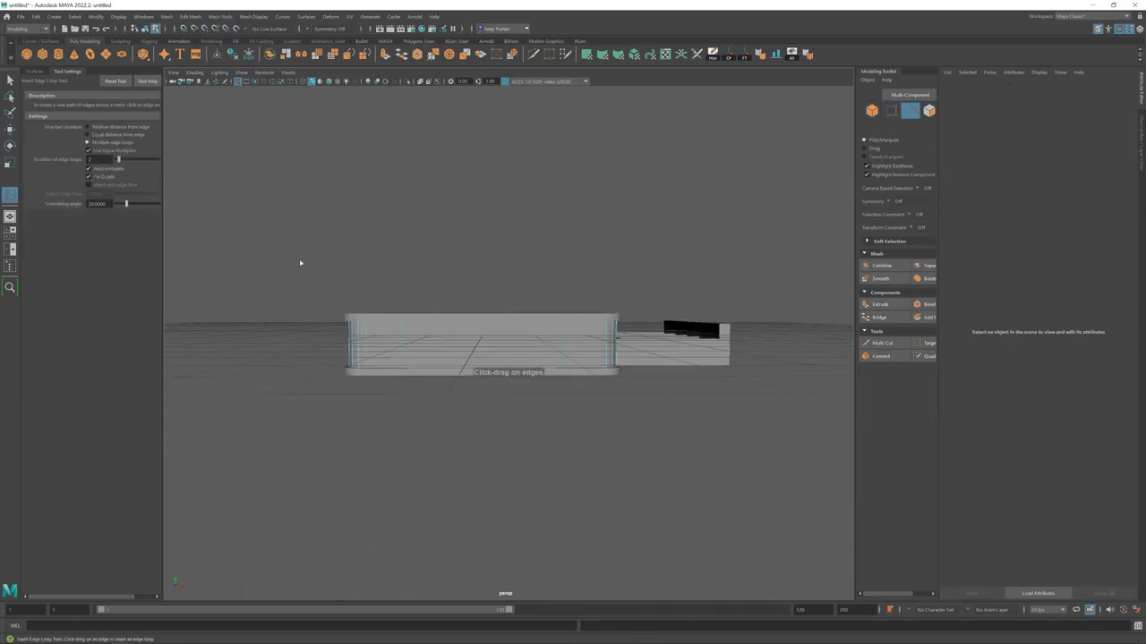
- Insert edge loops around the cabinet body, then extrude and scale the selected faces
{"action": "left_click", "coordinate": [401, 340]}
{"action": "left_click_drag", "start_coordinate": [430, 340], "coordinate": [585, 374], "text": "alt"}
{"action": "key", "text": "w"}
{"action": "key", "text": "ctrl+e"}
{"action": "key", "text": "r"}
{"action": "left_click_drag", "start_coordinate": [563, 335], "coordinate": [514, 331], "text": "alt"}
{"action": "key", "text": "w"}
{"action": "left_click", "coordinate": [541, 324]}
{"action": "right_click_drag", "start_coordinate": [513, 322], "coordinate": [513, 332]}
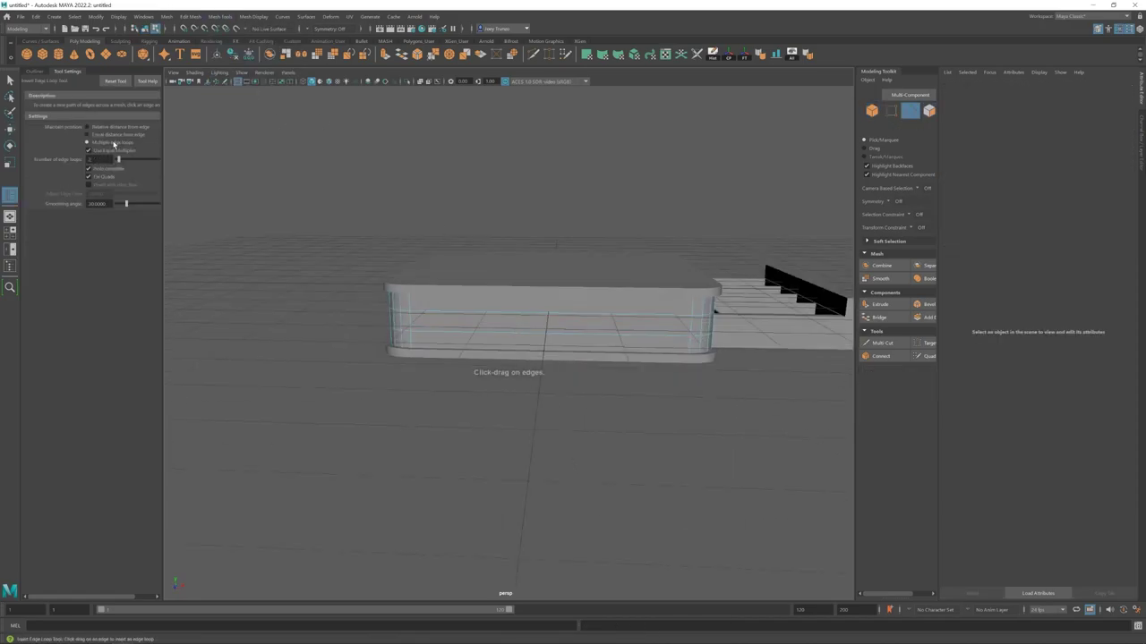
- Extrude the body's front face with Ctrl+E and scale it inward to recess a slot
{"action": "left_click", "coordinate": [665, 334]}
{"action": "left_click_drag", "start_coordinate": [665, 335], "coordinate": [501, 334], "text": "alt"}
{"action": "key", "text": "r"}
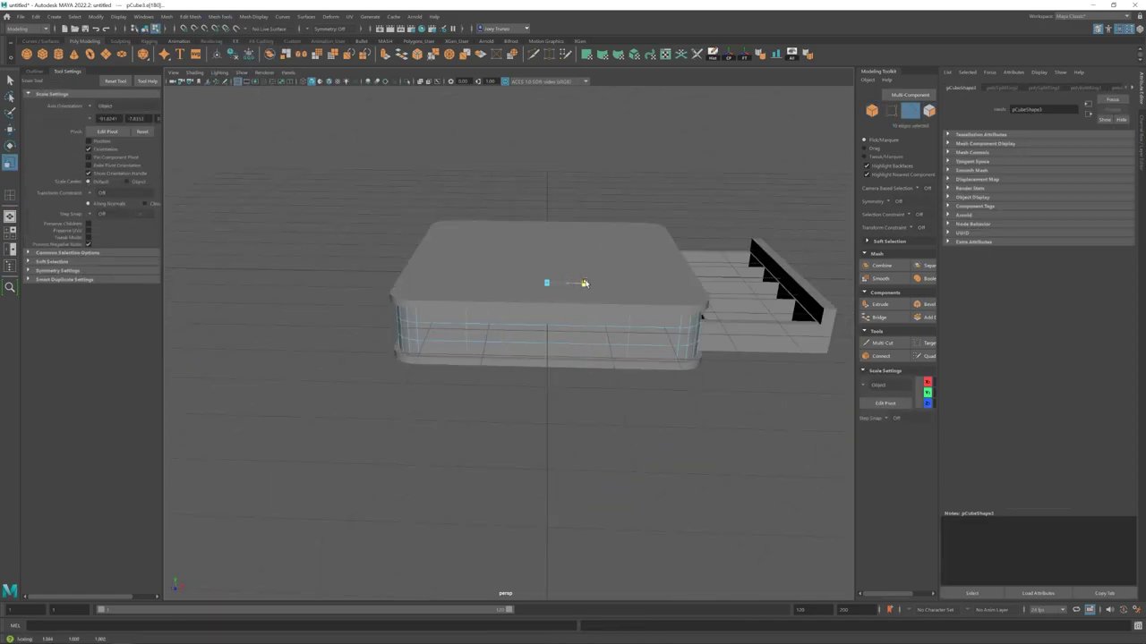
{"action": "key", "text": "w"}
{"action": "left_click_drag", "start_coordinate": [582, 283], "coordinate": [542, 373], "text": "alt"}
{"action": "key", "text": "F11"}
{"action": "left_click", "coordinate": [559, 401]}
{"action": "key", "text": "ctrl+e"}
{"action": "key", "text": "r"}
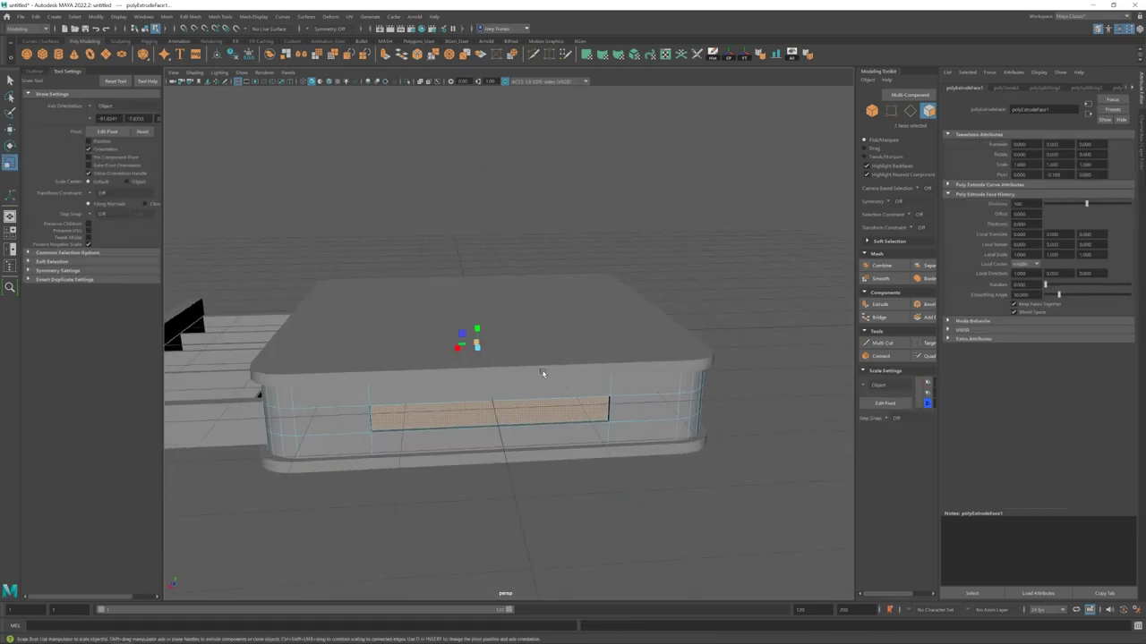
{"action": "left_click_drag", "start_coordinate": [477, 332], "coordinate": [610, 340], "text": "alt"}
{"action": "key", "text": "F8"}
{"action": "key", "text": "w"}
- Select the drawer and pick its front face for the knob
{"action": "scroll", "coordinate": [493, 352], "scroll_direction": "down", "scroll_amount": 5}
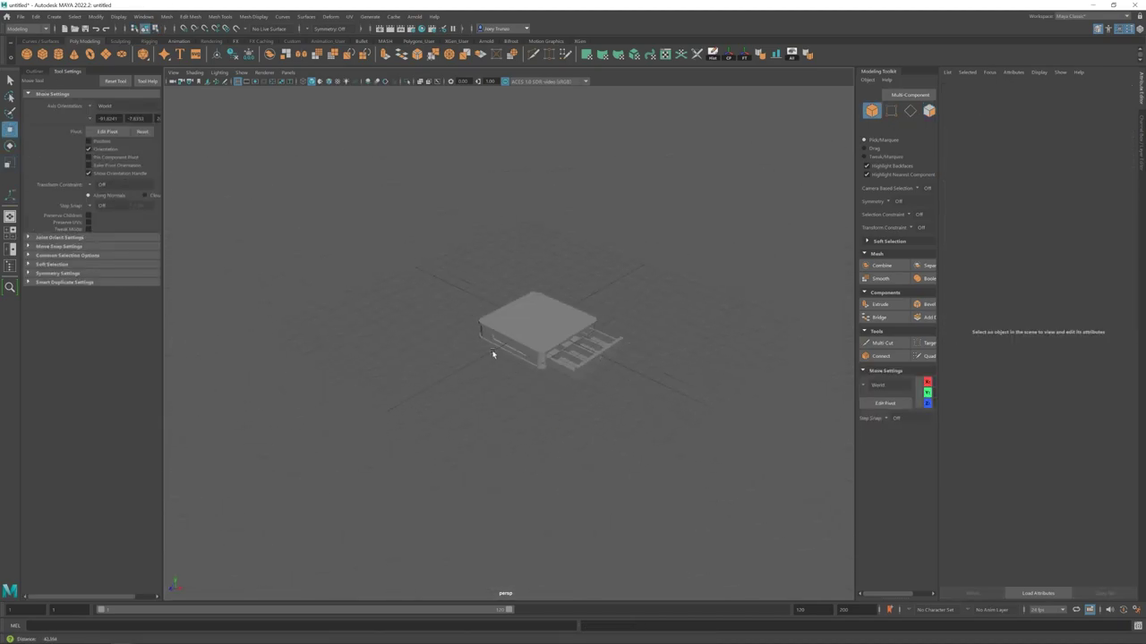
{"action": "scroll", "coordinate": [551, 423], "scroll_direction": "up", "scroll_amount": 4}
{"action": "left_click_drag", "start_coordinate": [554, 413], "coordinate": [469, 305], "text": "alt"}
{"action": "scroll", "coordinate": [557, 402], "scroll_direction": "up", "scroll_amount": 5}
{"action": "left_click", "coordinate": [468, 305]}
{"action": "key", "text": "F11"}
{"action": "left_click", "coordinate": [573, 213]}
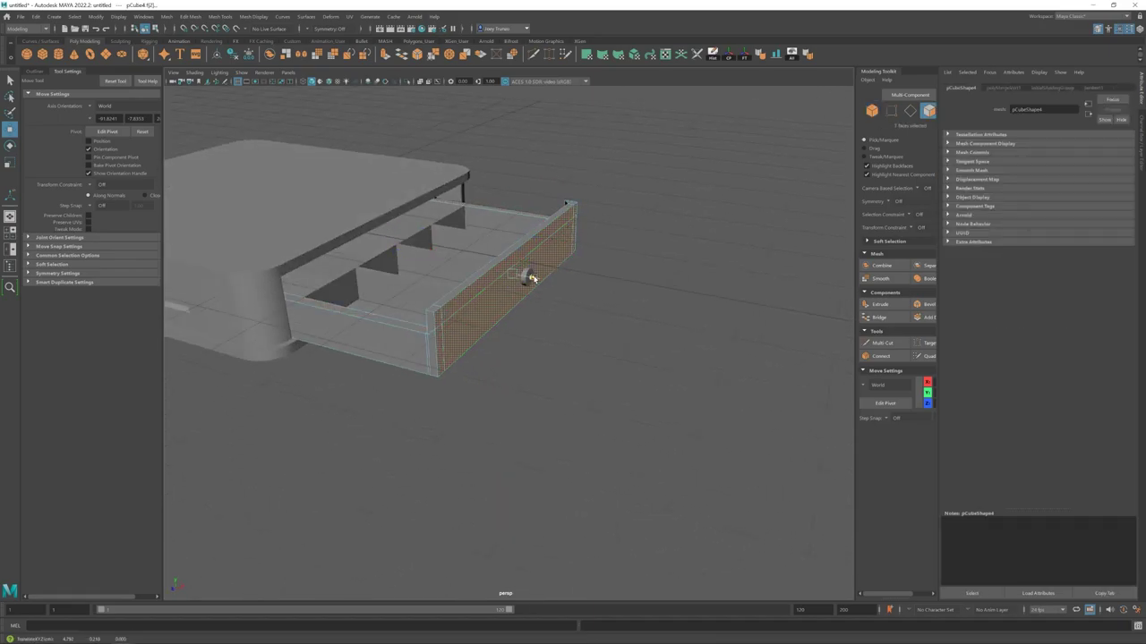
{"action": "left_click_drag", "start_coordinate": [531, 278], "coordinate": [552, 304], "text": "alt"}
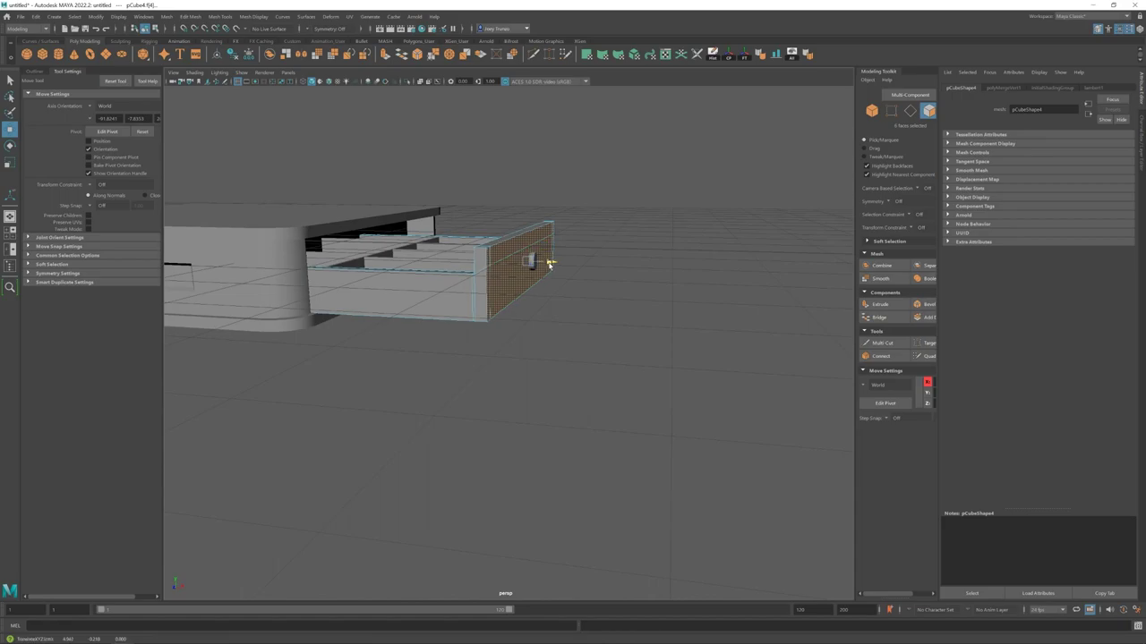
{"action": "left_click_drag", "start_coordinate": [549, 263], "coordinate": [459, 335], "text": "alt"}
{"action": "key", "text": "F8"}
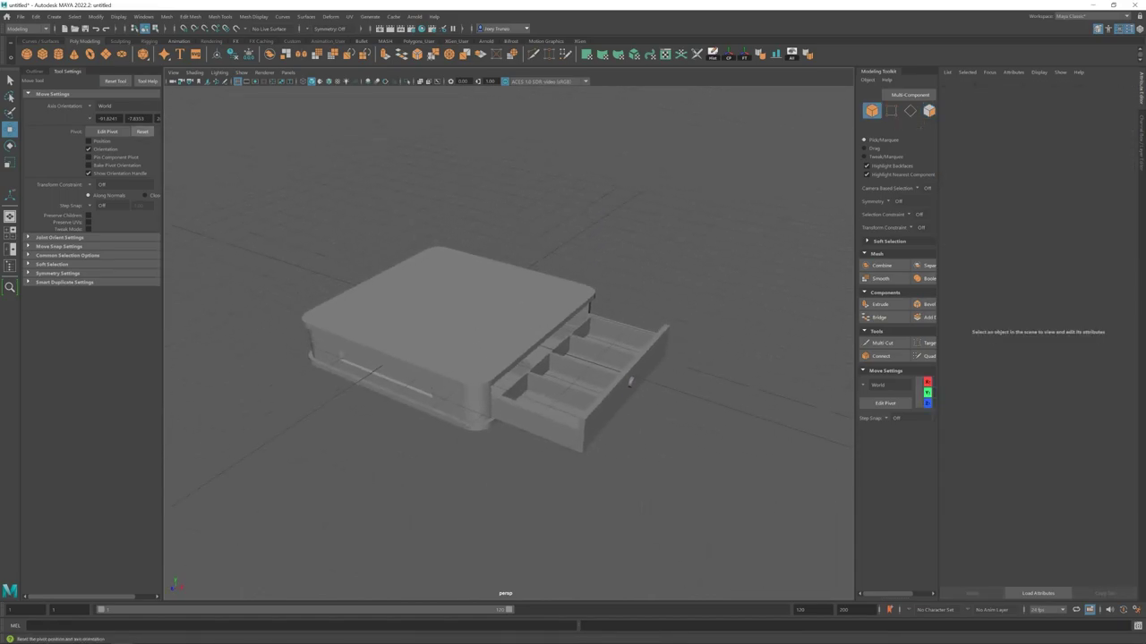
- Create a cube above the drawer, scale it into a flat slab, and adjust its edge vertices
{"action": "left_click", "coordinate": [760, 55]}
{"action": "left_click_drag", "start_coordinate": [484, 296], "coordinate": [551, 340], "text": "alt"}
{"action": "key", "text": "r"}
{"action": "key", "text": "w"}
{"action": "key", "text": "F9"}
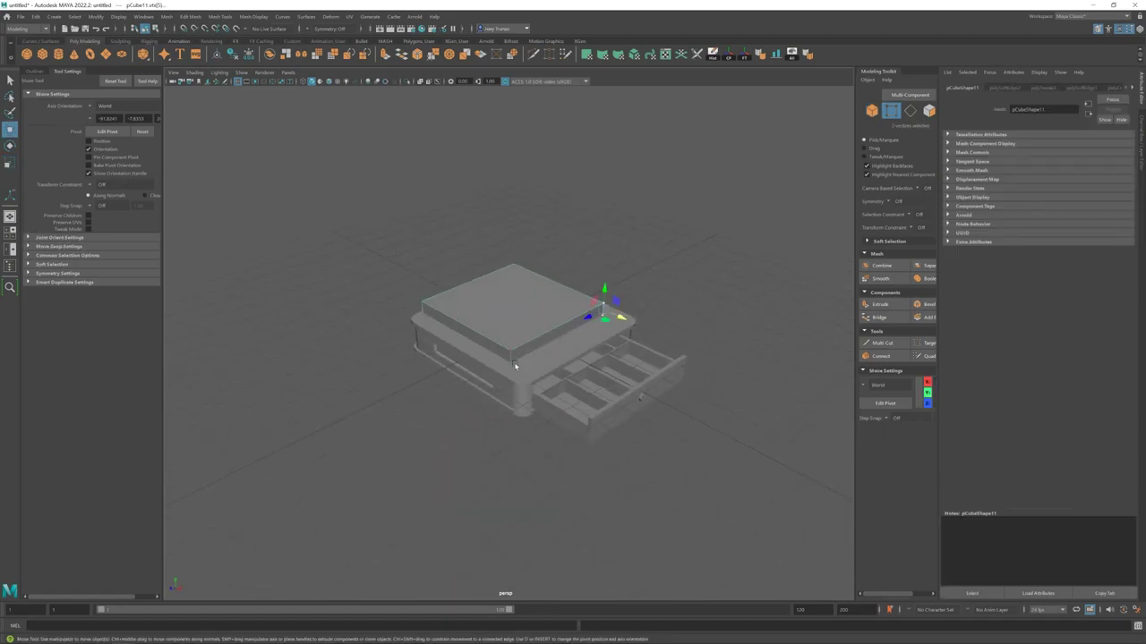
{"action": "left_click_drag", "start_coordinate": [601, 285], "coordinate": [645, 281]}
{"action": "key", "text": "r"}
{"action": "key", "text": "w"}
{"action": "key", "text": "F8"}
- Insert an edge loop on the top slab and spread its edges along Z
{"action": "scroll", "coordinate": [537, 345], "scroll_direction": "down", "scroll_amount": 3}
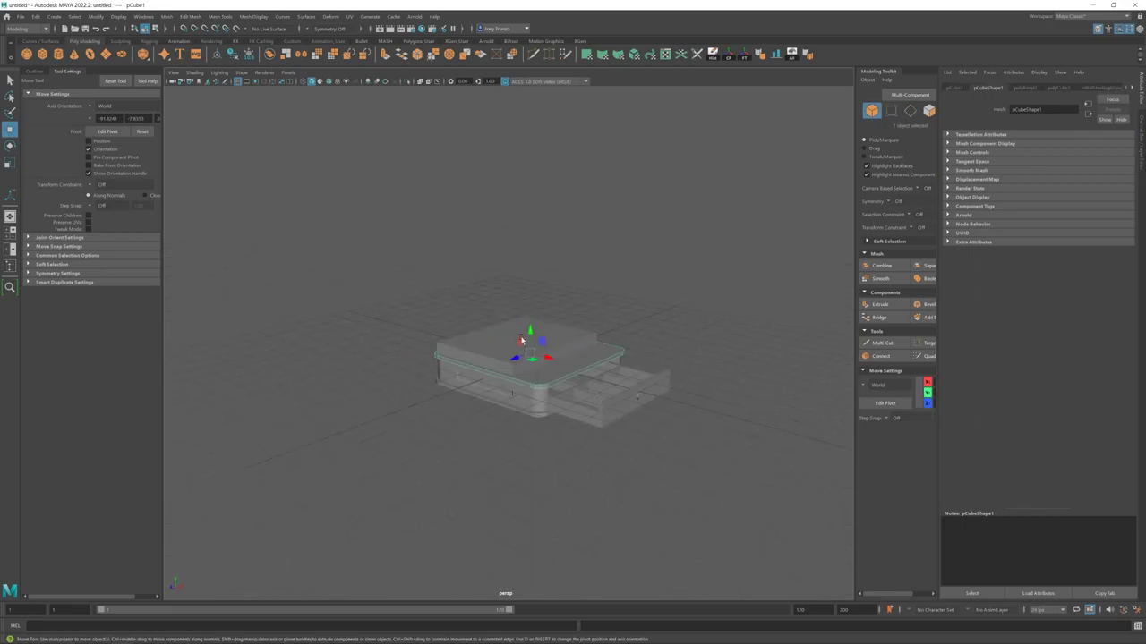
{"action": "left_click_drag", "start_coordinate": [544, 349], "coordinate": [461, 380], "text": "alt"}
{"action": "left_click", "coordinate": [220, 16]}
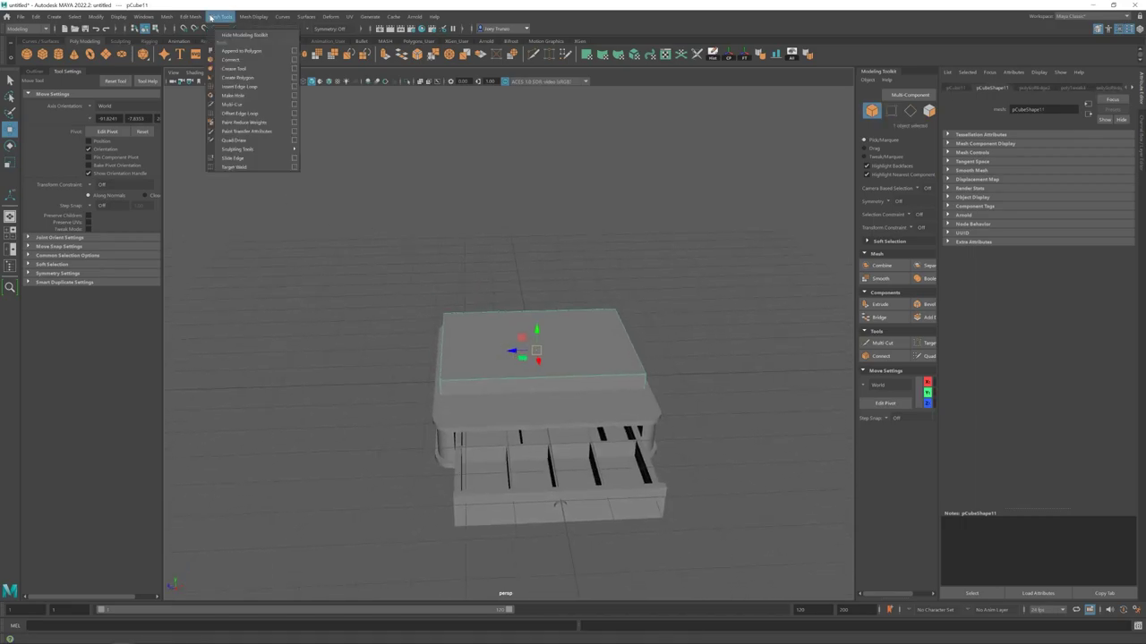
{"action": "left_click", "coordinate": [242, 88]}
{"action": "left_click", "coordinate": [441, 349]}
{"action": "key", "text": "r"}
{"action": "left_click_drag", "start_coordinate": [535, 349], "coordinate": [489, 366]}
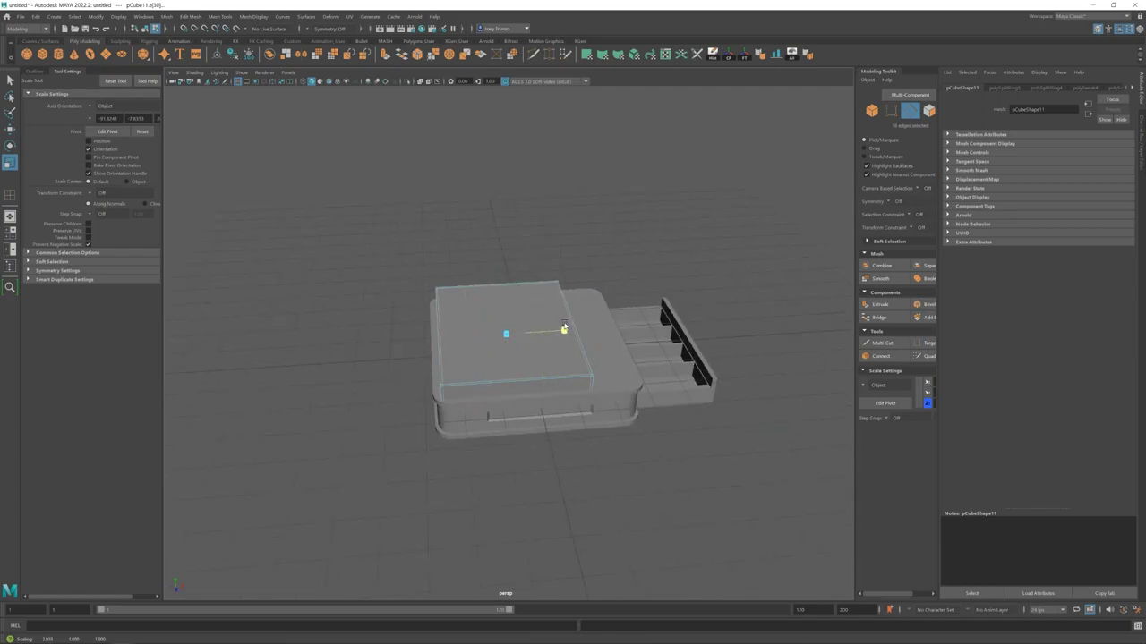
- Extrude the slab's top border edges and raise them into tall walls
{"action": "mouse_move", "coordinate": [564, 330]}
{"action": "left_mouse_down", "text": "alt"}
{"action": "mouse_move", "coordinate": [537, 349]}
{"action": "mouse_move", "coordinate": [578, 328]}
{"action": "left_mouse_up", "text": "alt"}
{"action": "mouse_move", "coordinate": [591, 322]}
{"action": "right_mouse_down", "text": "shift"}
{"action": "mouse_move", "coordinate": [601, 267]}
{"action": "mouse_move", "coordinate": [587, 337]}
{"action": "right_mouse_up", "text": "shift"}
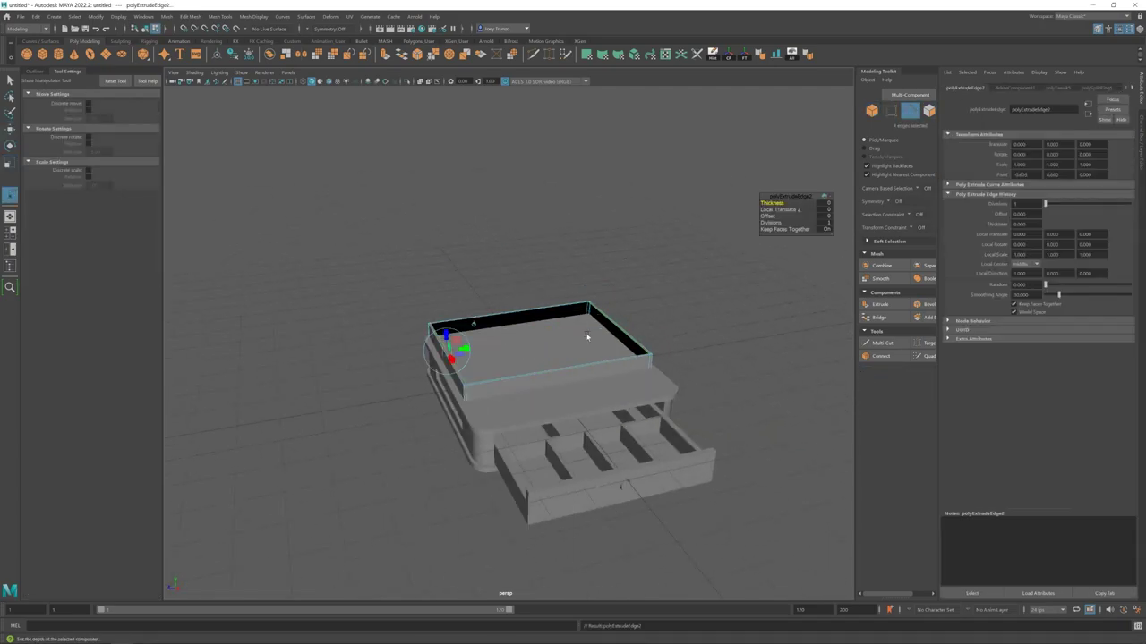
{"action": "key", "text": "w"}
{"action": "left_click_drag", "start_coordinate": [536, 309], "coordinate": [575, 250]}
{"action": "key", "text": "F8"}
{"action": "key", "text": "r"}
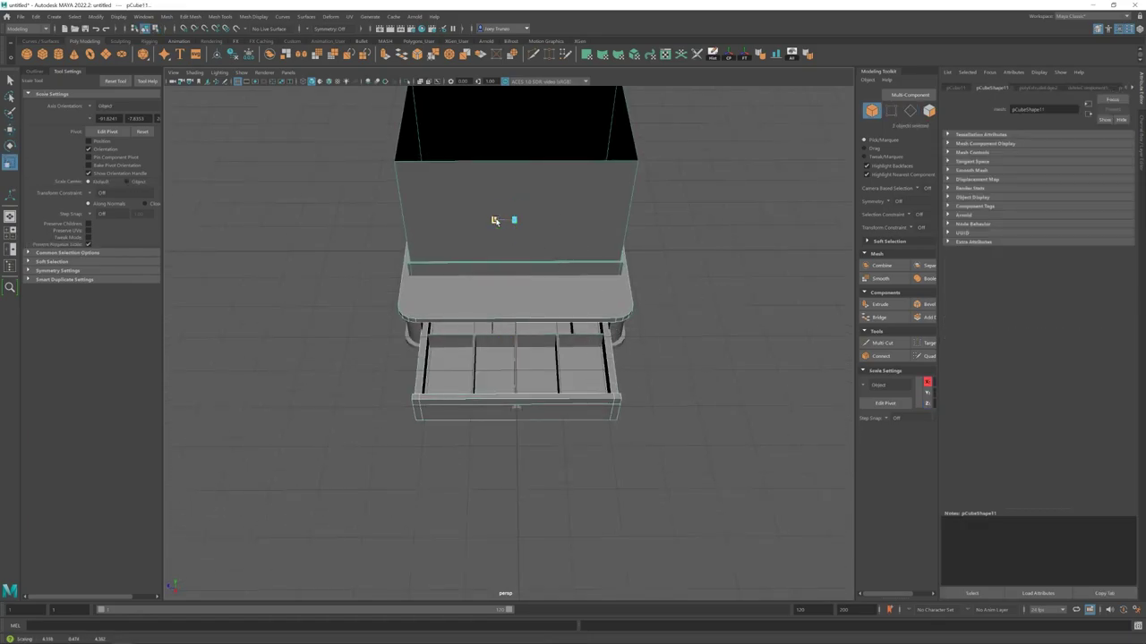
- Group the cabinet pieces as group1 and frame the drawer
{"action": "left_click_drag", "start_coordinate": [590, 351], "coordinate": [483, 271], "text": "alt"}
{"action": "key", "text": "ctrl+g"}
{"action": "key", "text": "ctrl+z"}
{"action": "key", "text": "f"}
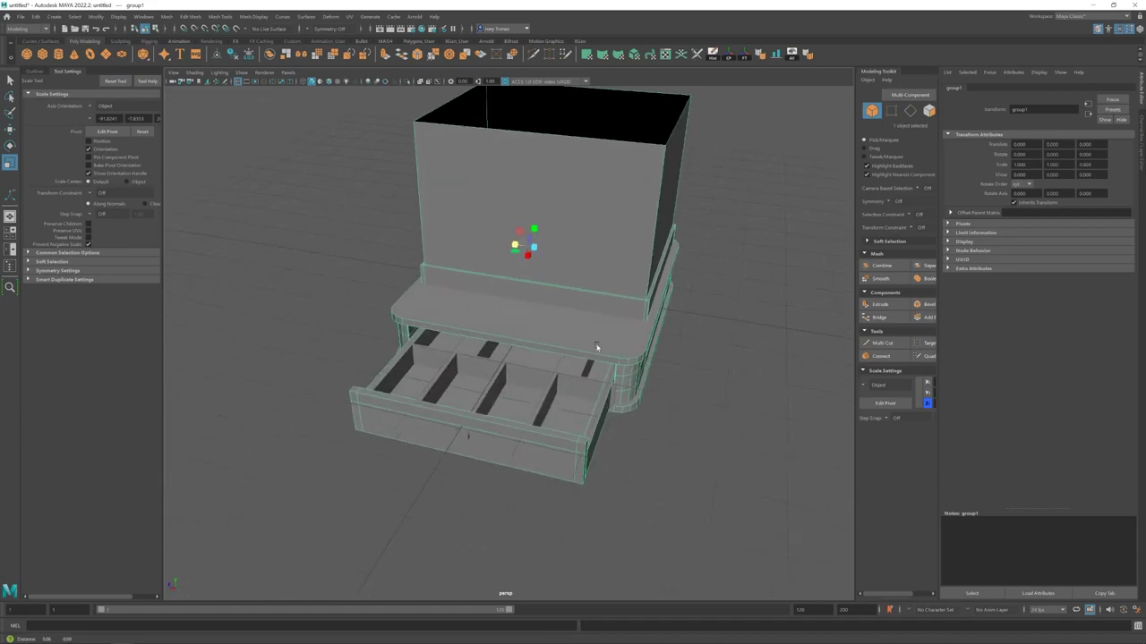
{"action": "scroll", "coordinate": [537, 274], "scroll_direction": "down", "scroll_amount": 5}
{"action": "left_click_drag", "start_coordinate": [537, 275], "coordinate": [614, 365], "text": "alt"}
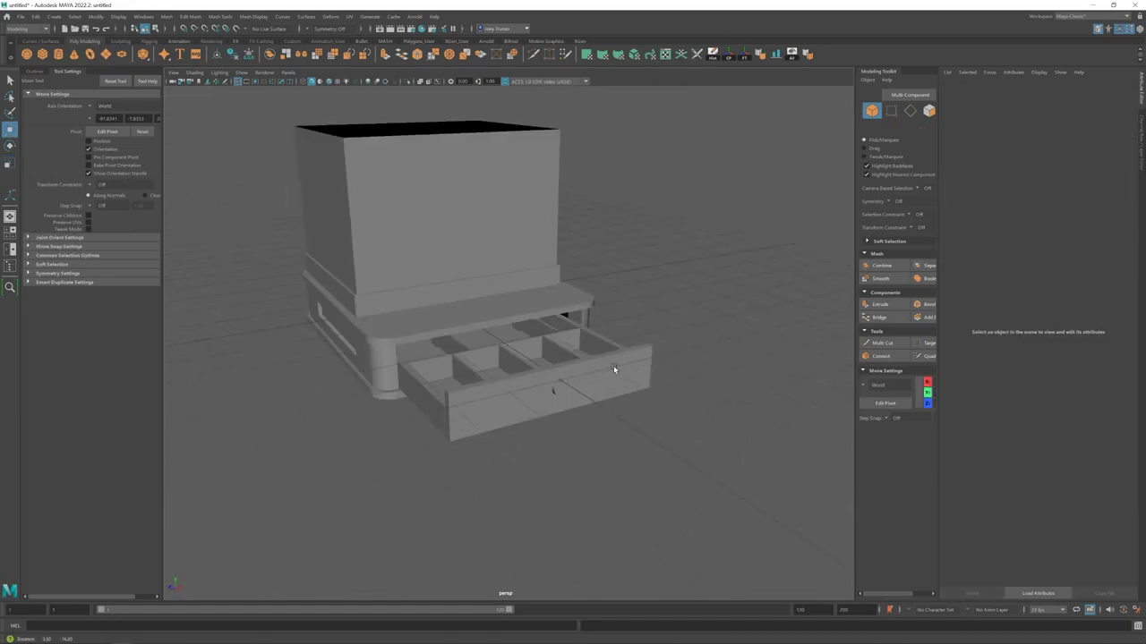
- Cap the tall top box's open top with Mesh > Fill Hole and lower the new face
{"action": "left_click", "coordinate": [537, 331]}
{"action": "key", "text": "w"}
{"action": "mouse_move", "coordinate": [537, 331]}
{"action": "left_mouse_down", "text": "alt"}
{"action": "mouse_move", "coordinate": [490, 304]}
{"action": "mouse_move", "coordinate": [472, 320]}
{"action": "mouse_move", "coordinate": [529, 289]}
{"action": "mouse_move", "coordinate": [535, 320]}
{"action": "left_mouse_up", "text": "alt"}
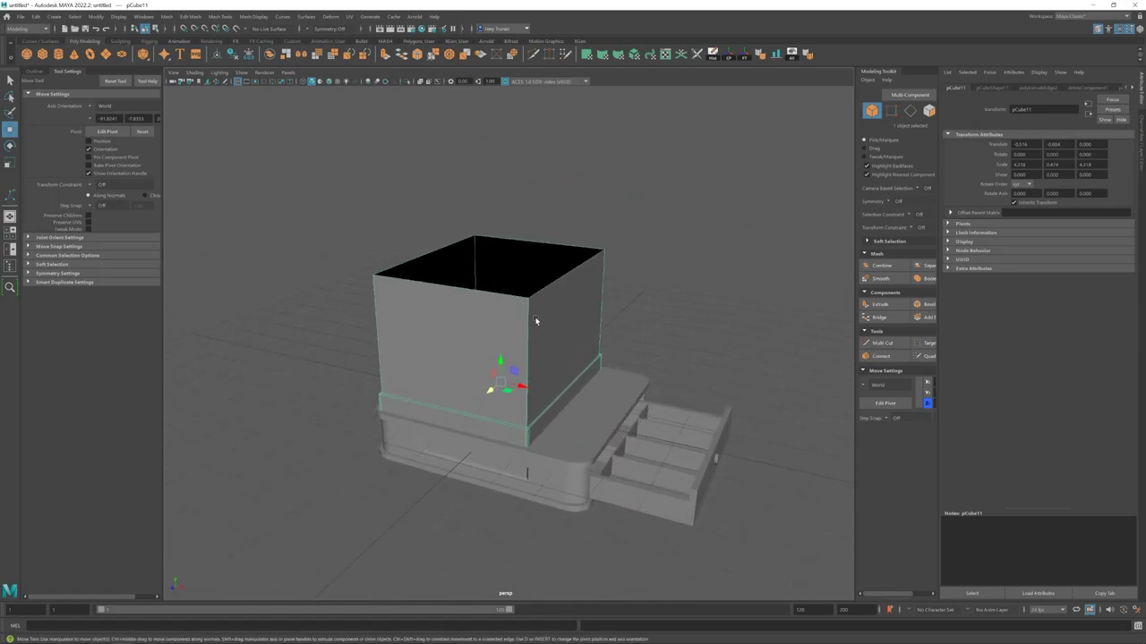
{"action": "left_click", "coordinate": [168, 17]}
{"action": "left_click", "coordinate": [188, 86]}
{"action": "left_click_drag", "start_coordinate": [488, 237], "coordinate": [485, 260]}
- Cut new edges into the box, lift a top edge to slant the top, and bevel it
{"action": "left_click", "coordinate": [219, 16]}
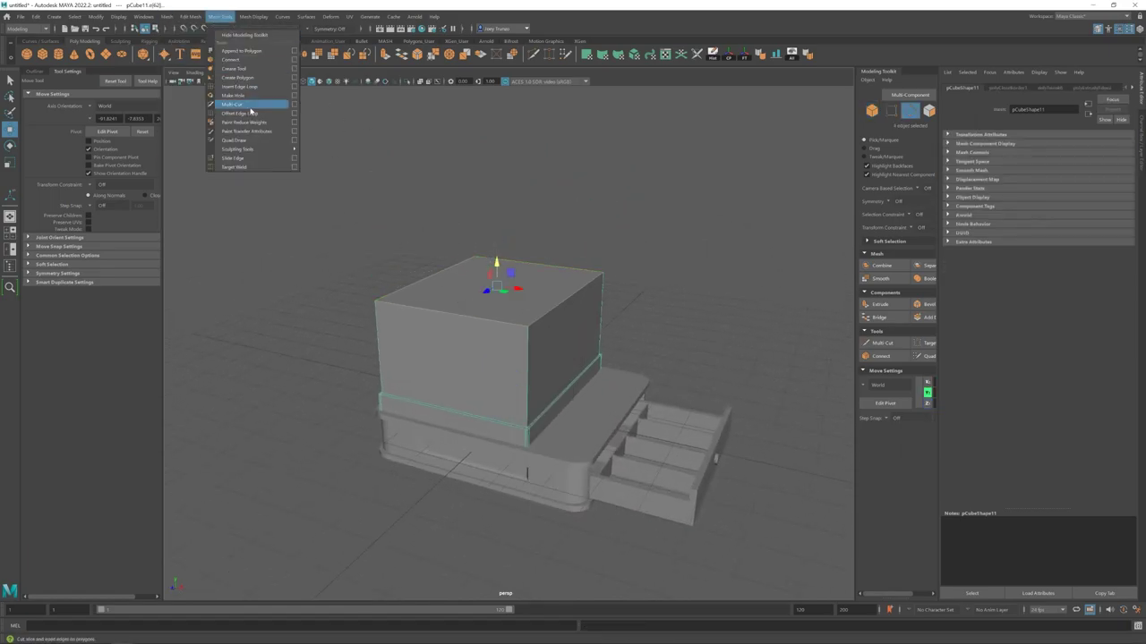
{"action": "left_click", "coordinate": [251, 112]}
{"action": "right_click", "coordinate": [479, 284]}
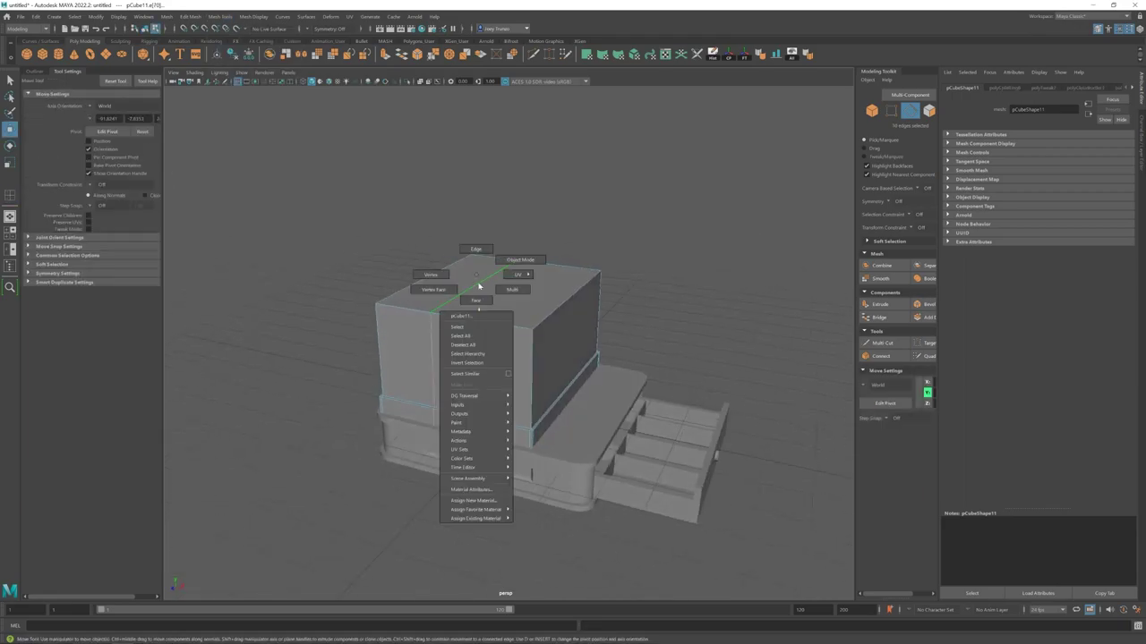
{"action": "right_click_drag", "start_coordinate": [479, 285], "coordinate": [473, 263]}
{"action": "left_click", "coordinate": [455, 260]}
{"action": "left_click_drag", "start_coordinate": [455, 260], "coordinate": [546, 304]}
{"action": "left_click", "coordinate": [190, 17]}
{"action": "left_click", "coordinate": [215, 49]}
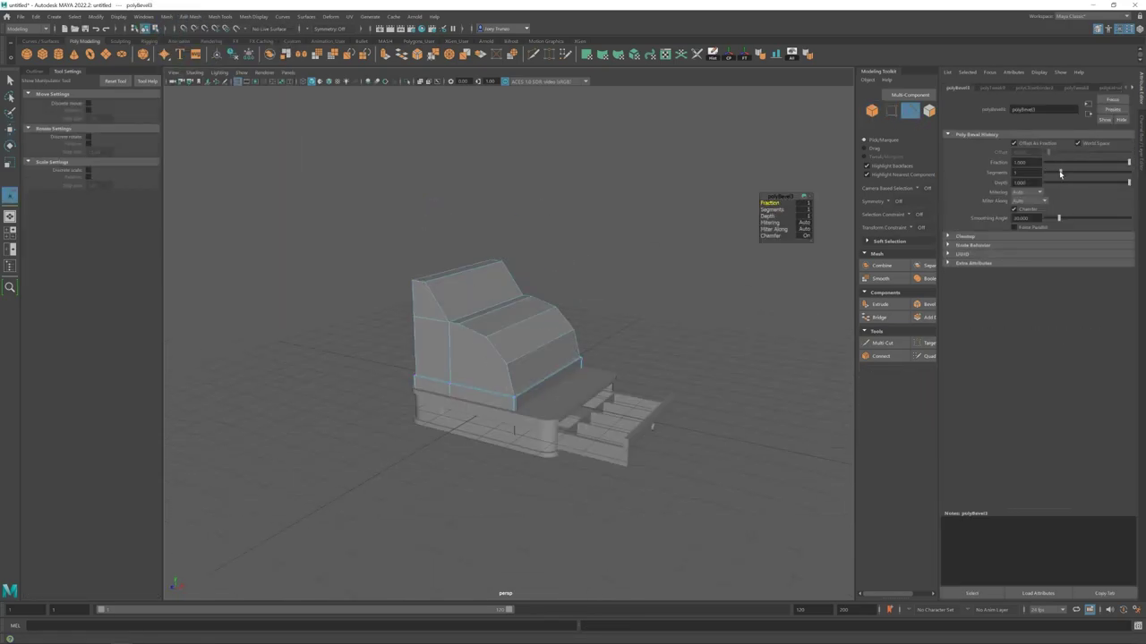
{"action": "left_click_drag", "start_coordinate": [573, 305], "coordinate": [618, 253], "text": "alt"}
- Scale the curved upper body's vertices to tighten its shape
{"action": "key", "text": "w"}
{"action": "left_click", "coordinate": [501, 241]}
{"action": "key", "text": "F8"}
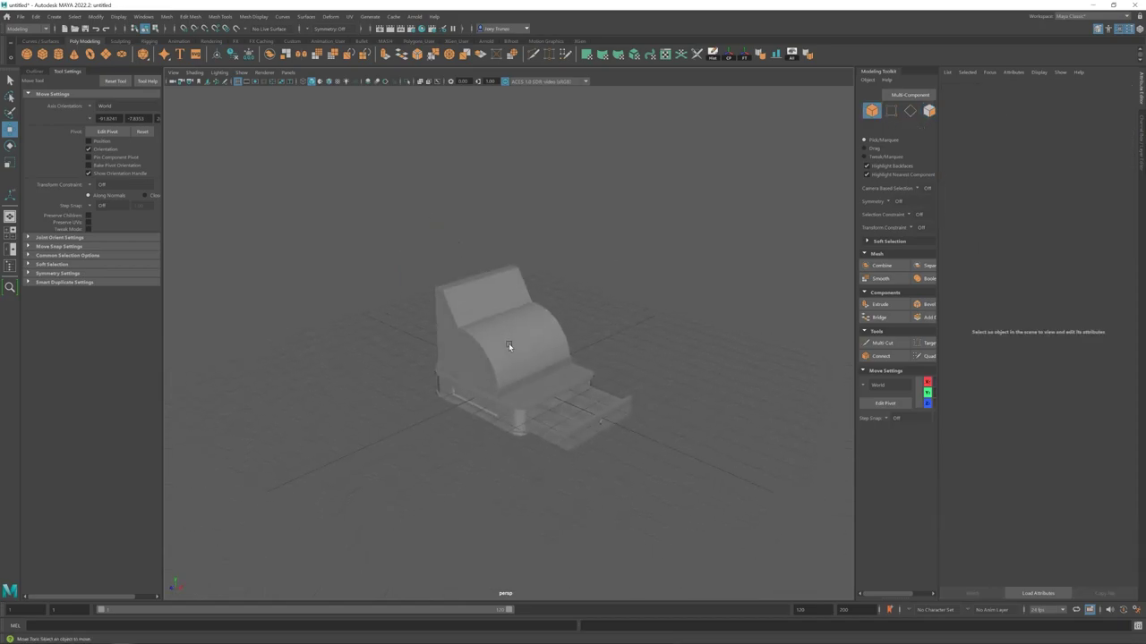
{"action": "left_click_drag", "start_coordinate": [508, 343], "coordinate": [647, 376], "text": "alt"}
{"action": "key", "text": "F9"}
{"action": "key", "text": "r"}
{"action": "left_click_drag", "start_coordinate": [523, 293], "coordinate": [513, 337], "text": "alt"}
{"action": "key", "text": "w"}
- Move and scale a top edge and a row of upper-body vertices into stepped bands
{"action": "key", "text": "F10"}
{"action": "left_click", "coordinate": [492, 306]}
{"action": "right_click_drag", "start_coordinate": [501, 358], "coordinate": [513, 338], "text": "shift"}
{"action": "left_click_drag", "start_coordinate": [577, 284], "coordinate": [534, 370], "text": "alt"}
{"action": "key", "text": "w"}
{"action": "key", "text": "r"}
{"action": "key", "text": "w"}
{"action": "key", "text": "F8"}
{"action": "left_click", "coordinate": [535, 370]}
{"action": "scroll", "coordinate": [534, 369], "scroll_direction": "up", "scroll_amount": 5}
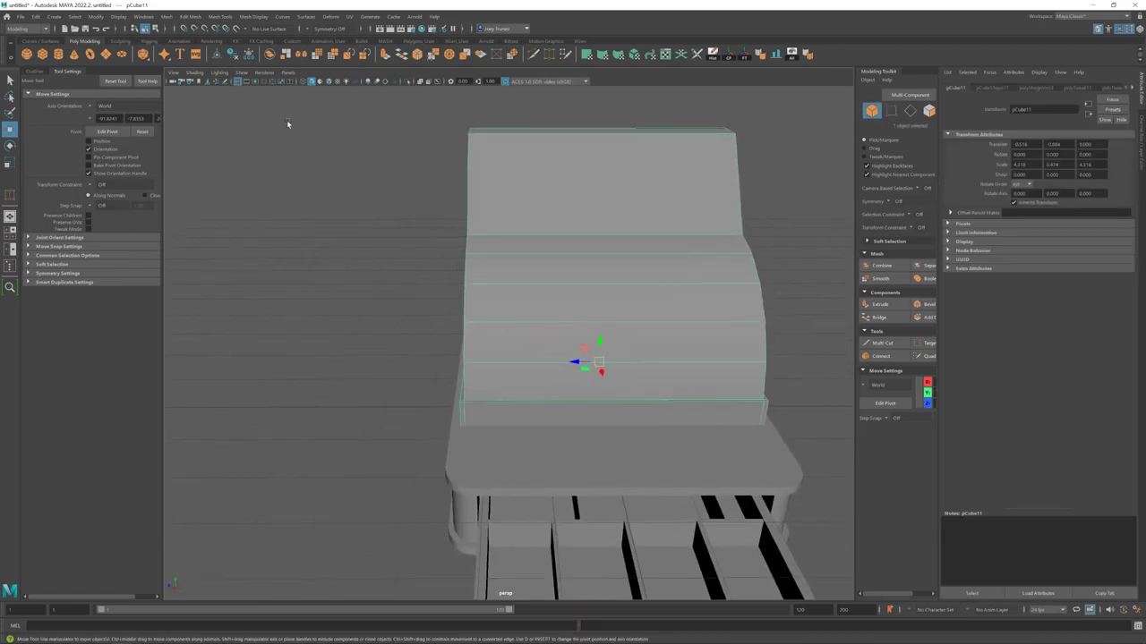
- Create a small cube and place it against the register's front face
{"action": "left_click", "coordinate": [43, 54]}
{"action": "left_click_drag", "start_coordinate": [537, 376], "coordinate": [573, 365], "text": "alt"}
{"action": "left_click_drag", "start_coordinate": [700, 313], "coordinate": [626, 340]}
{"action": "left_click_drag", "start_coordinate": [626, 340], "coordinate": [537, 320], "text": "alt"}
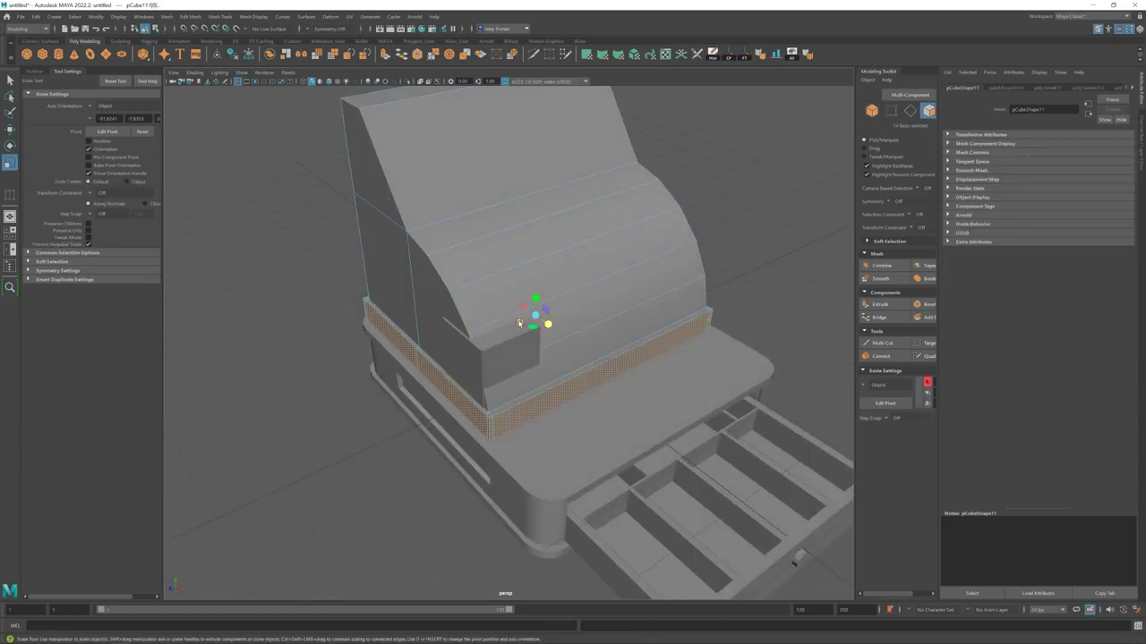
{"action": "left_click", "coordinate": [677, 357]}
{"action": "left_click_drag", "start_coordinate": [677, 357], "coordinate": [543, 448], "text": "alt"}
{"action": "left_click", "coordinate": [504, 325]}
{"action": "key", "text": "r"}
{"action": "scroll", "coordinate": [523, 334], "scroll_direction": "down", "scroll_amount": 10}
{"action": "scroll", "coordinate": [524, 366], "scroll_direction": "up", "scroll_amount": 6}
{"action": "key", "text": "w"}
- Move and scale a new box onto the register's top as the display
{"action": "left_click", "coordinate": [537, 447]}
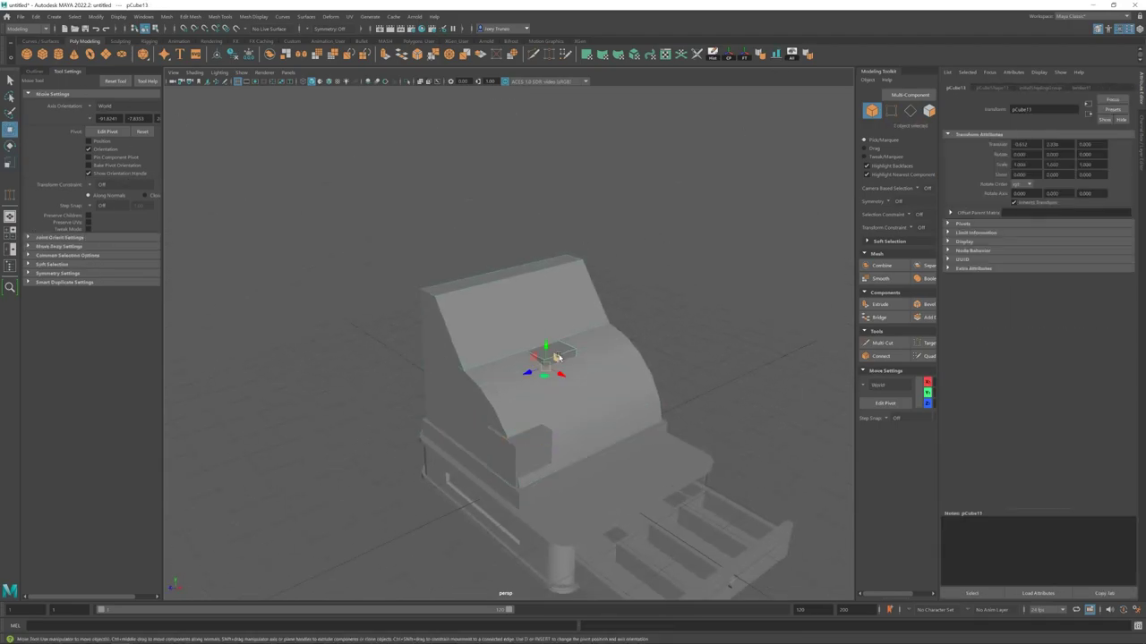
{"action": "mouse_move", "coordinate": [556, 357]}
{"action": "left_mouse_down", "text": "alt"}
{"action": "mouse_move", "coordinate": [519, 266]}
{"action": "mouse_move", "coordinate": [468, 266]}
{"action": "mouse_move", "coordinate": [560, 258]}
{"action": "mouse_move", "coordinate": [545, 263]}
{"action": "mouse_move", "coordinate": [617, 334]}
{"action": "mouse_move", "coordinate": [537, 341]}
{"action": "mouse_move", "coordinate": [559, 359]}
{"action": "left_mouse_up", "text": "alt"}
{"action": "key", "text": "r"}
{"action": "left_click", "coordinate": [537, 341]}
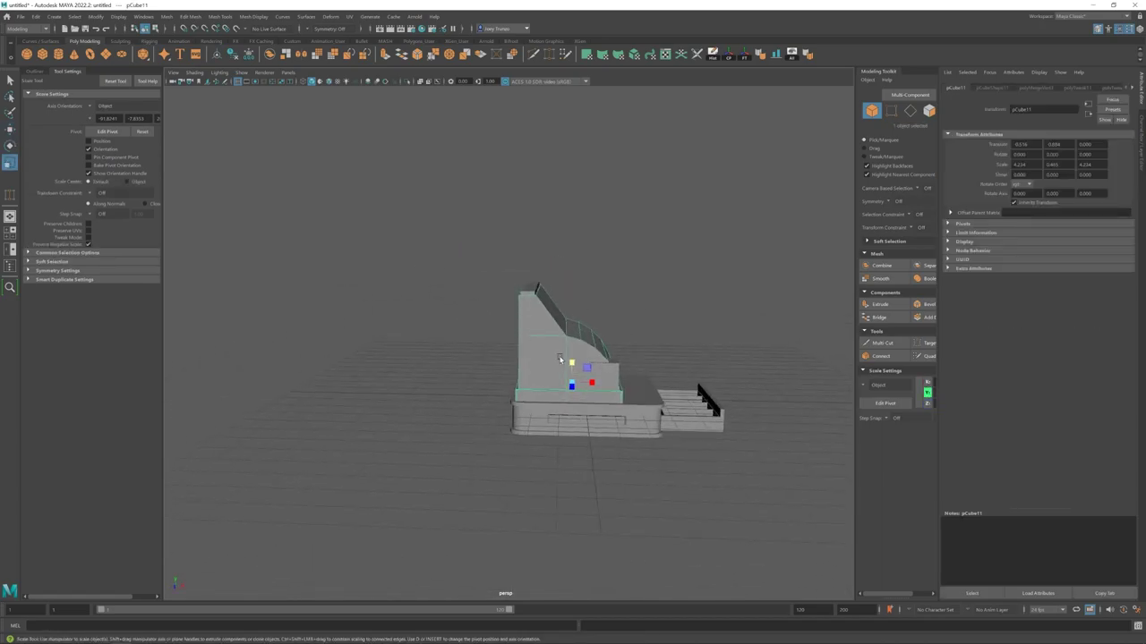
{"action": "key", "text": "w"}
{"action": "left_click_drag", "start_coordinate": [530, 289], "coordinate": [573, 295], "text": "alt"}
{"action": "left_click_drag", "start_coordinate": [460, 263], "coordinate": [515, 387]}
{"action": "left_click_drag", "start_coordinate": [514, 387], "coordinate": [528, 296], "text": "alt"}
{"action": "key", "text": "F8"}
{"action": "left_click", "coordinate": [497, 347]}
- Insert two edge loops across the display box
{"action": "key", "text": "F8"}
{"action": "left_click", "coordinate": [566, 338]}
{"action": "key", "text": "ctrl+F9"}
{"action": "scroll", "coordinate": [493, 293], "scroll_direction": "up", "scroll_amount": 3}
{"action": "left_click", "coordinate": [221, 16]}
{"action": "left_click", "coordinate": [241, 89]}
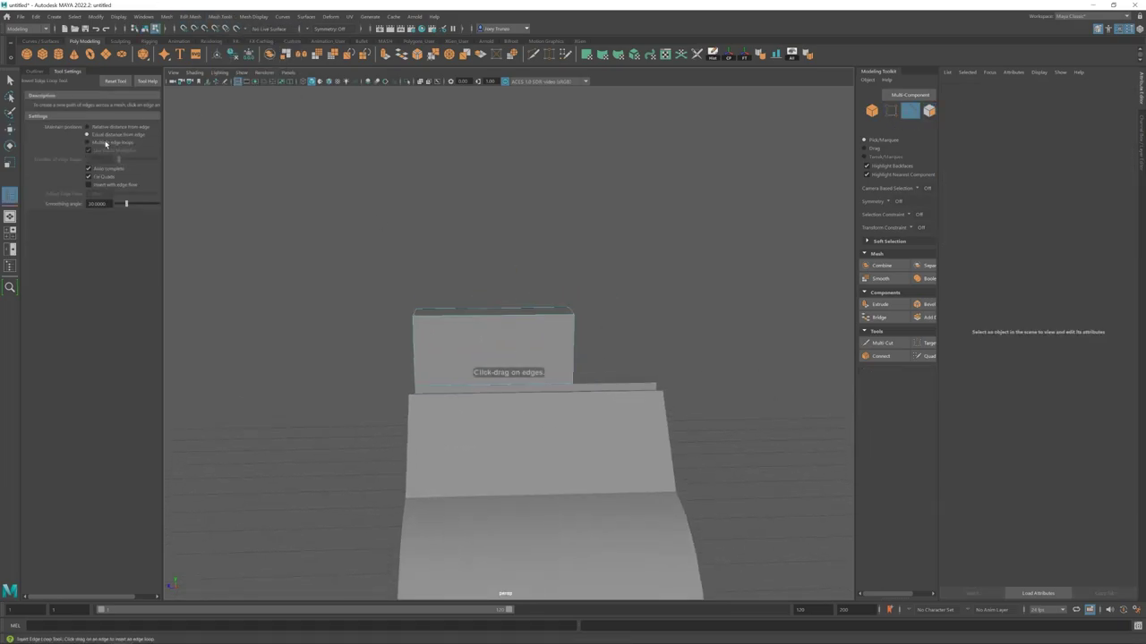
{"action": "left_click", "coordinate": [413, 333]}
{"action": "key", "text": "r"}
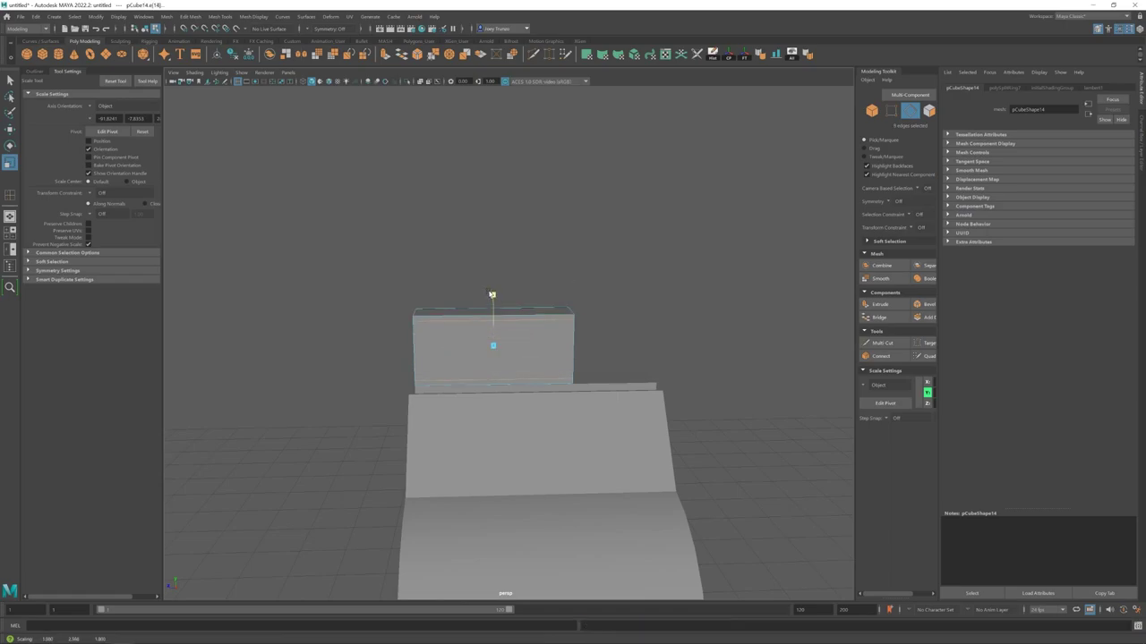
{"action": "left_click", "coordinate": [220, 16]}
{"action": "left_click", "coordinate": [256, 85]}
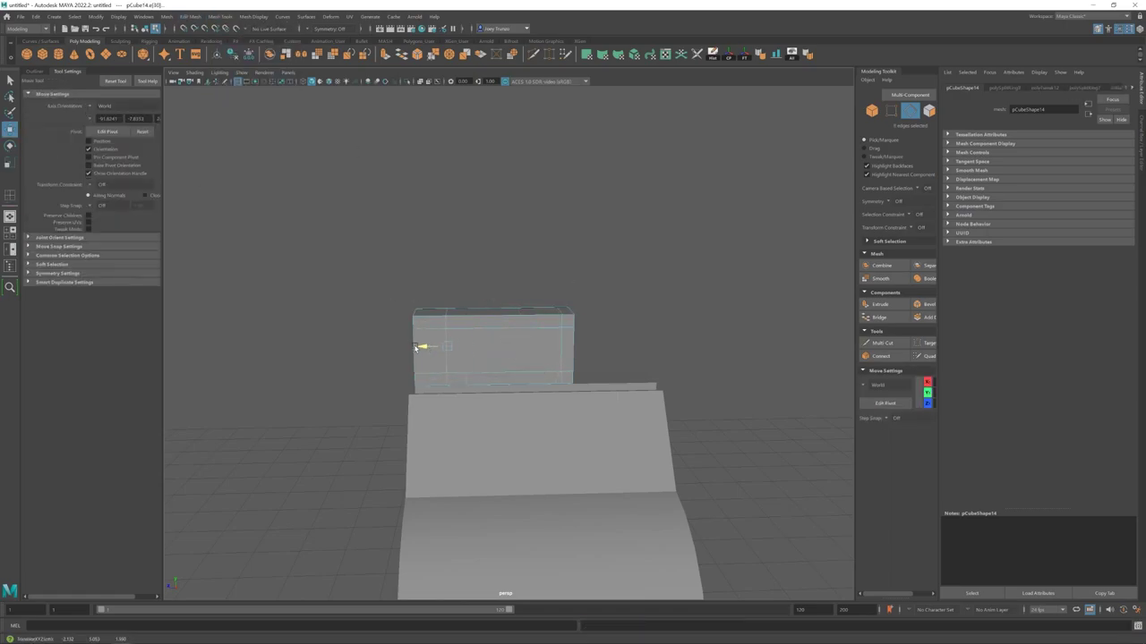
- Delete the display box's front face and extrude its border edges into a recessed screen
{"action": "key", "text": "F11"}
{"action": "left_click", "coordinate": [507, 350]}
{"action": "left_click_drag", "start_coordinate": [483, 342], "coordinate": [376, 251], "text": "alt"}
{"action": "key", "text": "Delete"}
{"action": "key", "text": "ctrl+e"}
{"action": "scroll", "coordinate": [550, 385], "scroll_direction": "up", "scroll_amount": 3}
{"action": "key", "text": "F8"}
- Insert vertical edge loops across the body's front
{"action": "left_click", "coordinate": [220, 16]}
{"action": "left_click", "coordinate": [250, 90]}
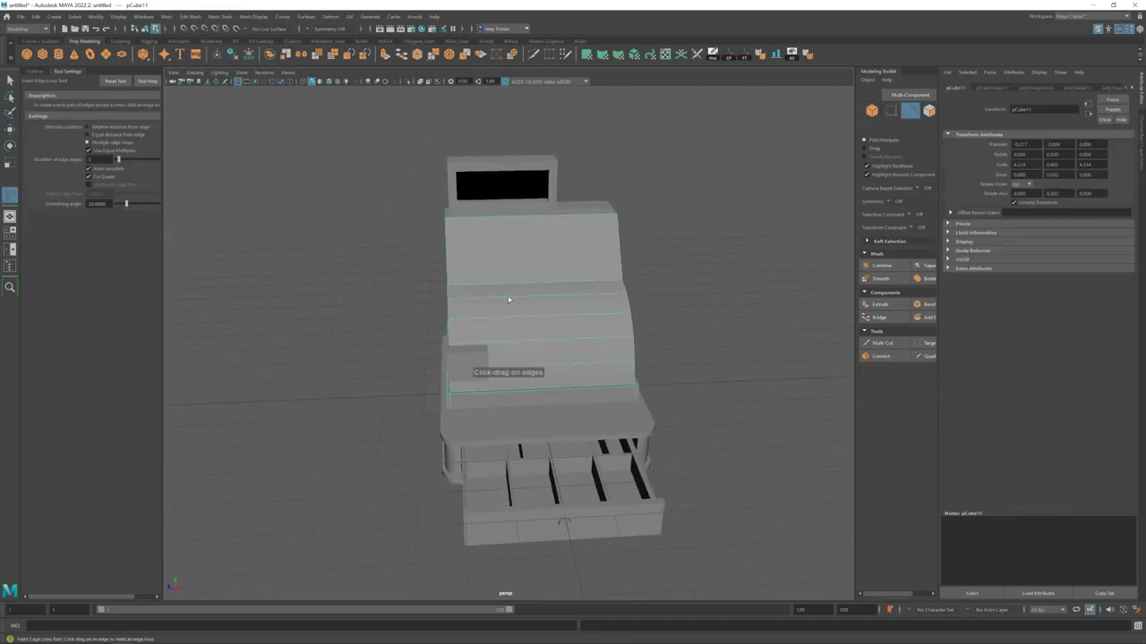
{"action": "left_click", "coordinate": [509, 300]}
{"action": "key", "text": "r"}
{"action": "key", "text": "w"}
{"action": "left_click_drag", "start_coordinate": [517, 302], "coordinate": [522, 335], "text": "alt"}
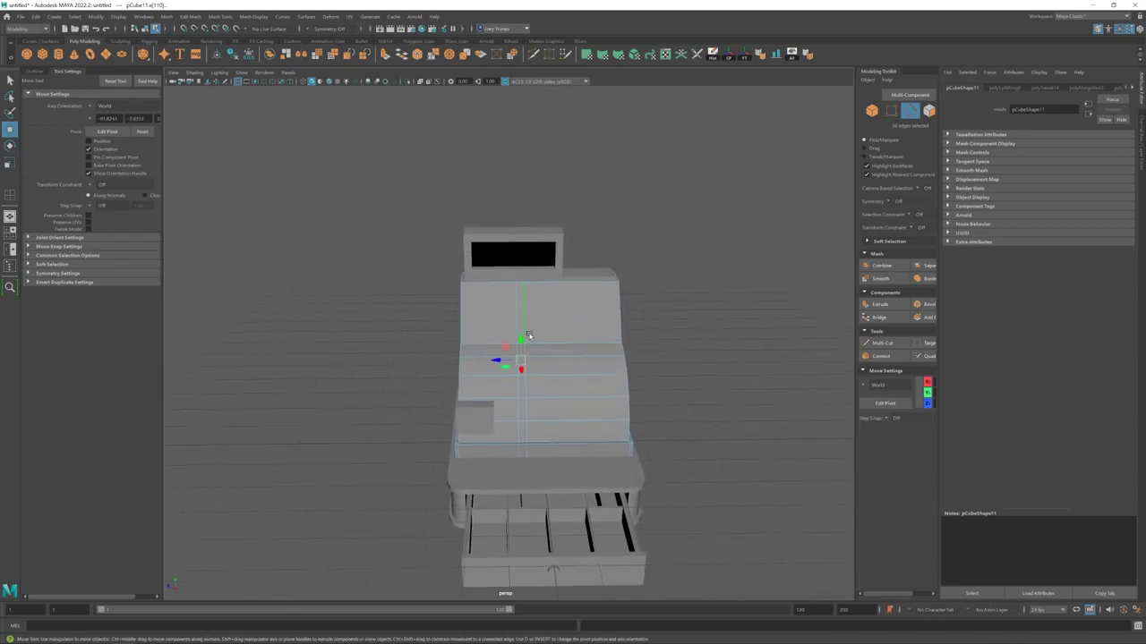
- Insert an edge loop on the register body and select a full edge loop
{"action": "scroll", "coordinate": [529, 336], "scroll_direction": "up", "scroll_amount": 3}
{"action": "left_click", "coordinate": [220, 16]}
{"action": "left_click", "coordinate": [250, 90]}
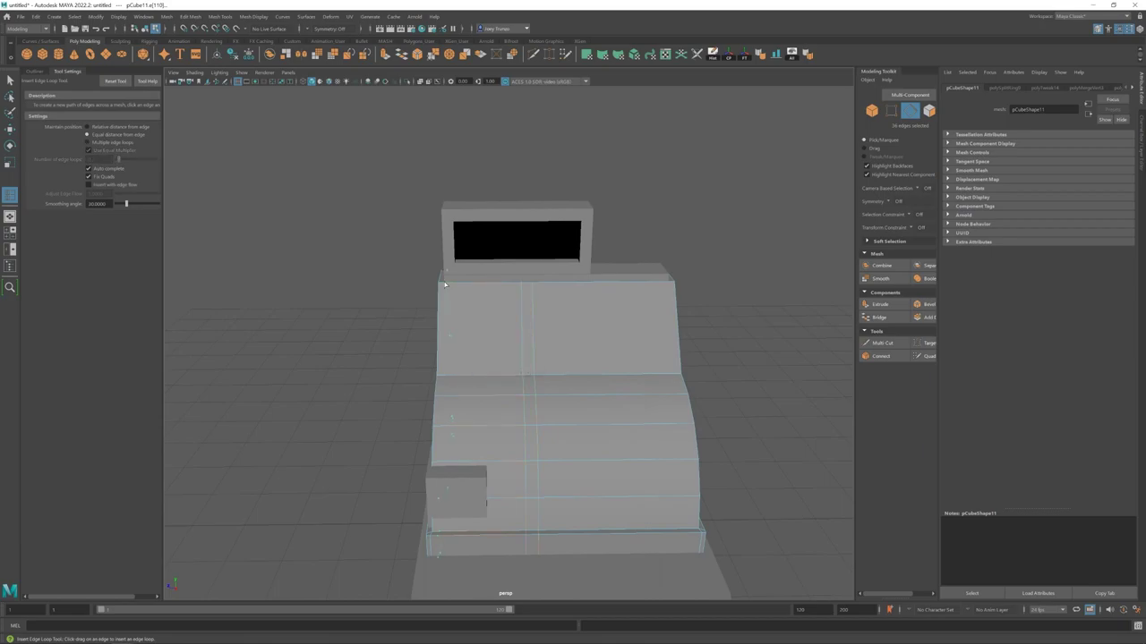
{"action": "left_click_drag", "start_coordinate": [669, 288], "coordinate": [528, 362], "text": "alt"}
{"action": "key", "text": "w"}
{"action": "key", "text": "F10"}
{"action": "double_click", "coordinate": [492, 385]}
{"action": "key", "text": "r"}
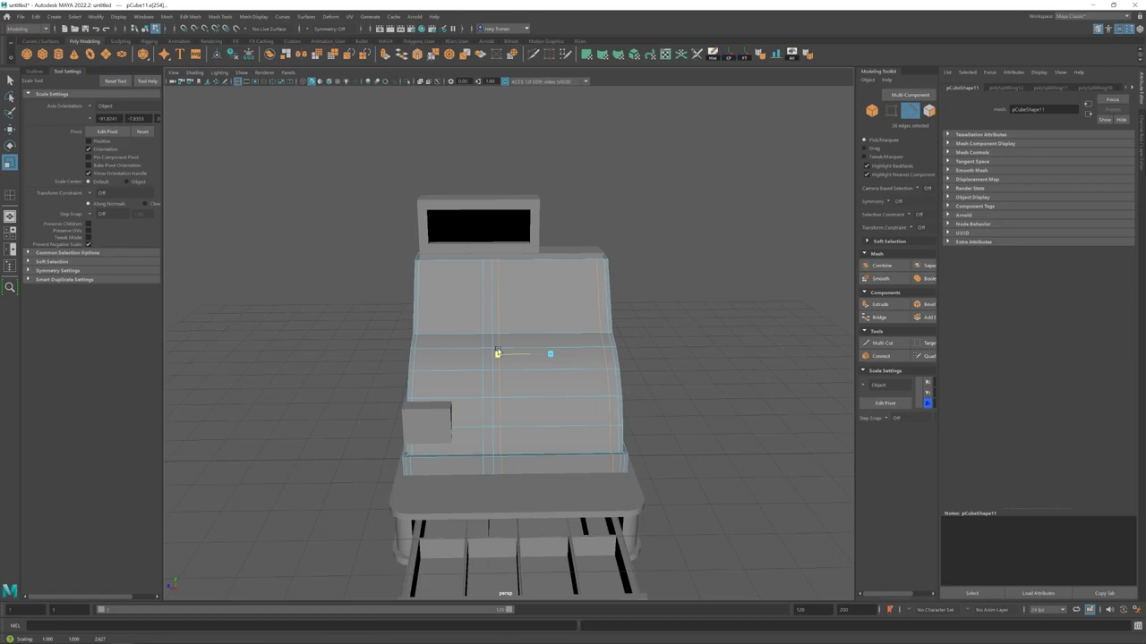
- Add an edge loop across the curved front and select the curved-front faces
{"action": "left_click", "coordinate": [253, 16]}
{"action": "left_click", "coordinate": [264, 82]}
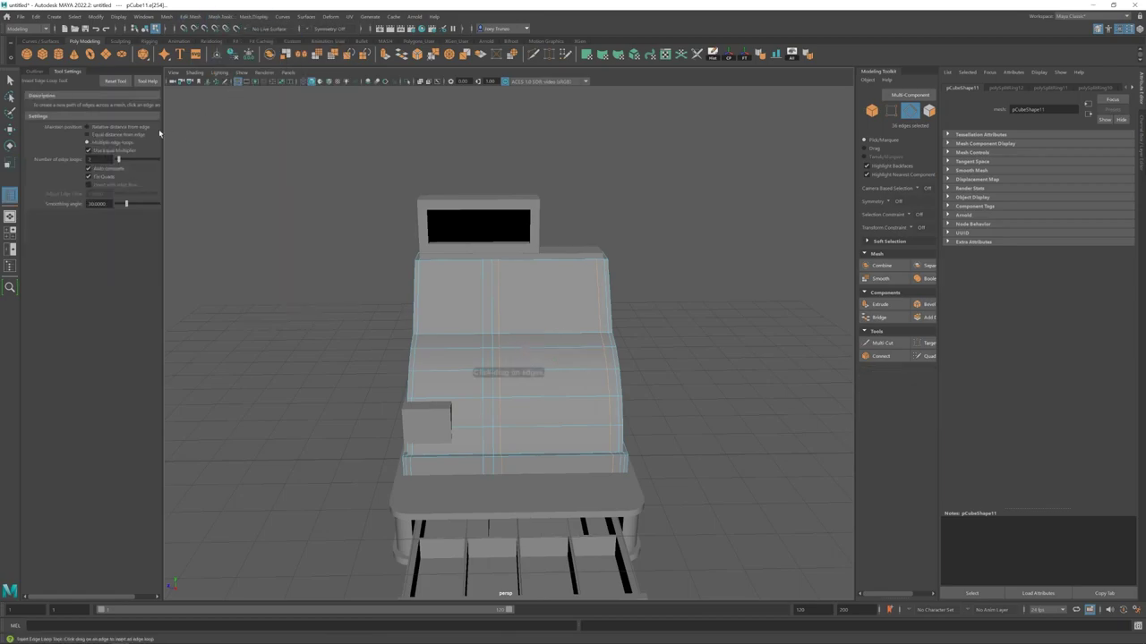
{"action": "left_click_drag", "start_coordinate": [501, 402], "coordinate": [578, 423], "text": "alt"}
{"action": "key", "text": "w"}
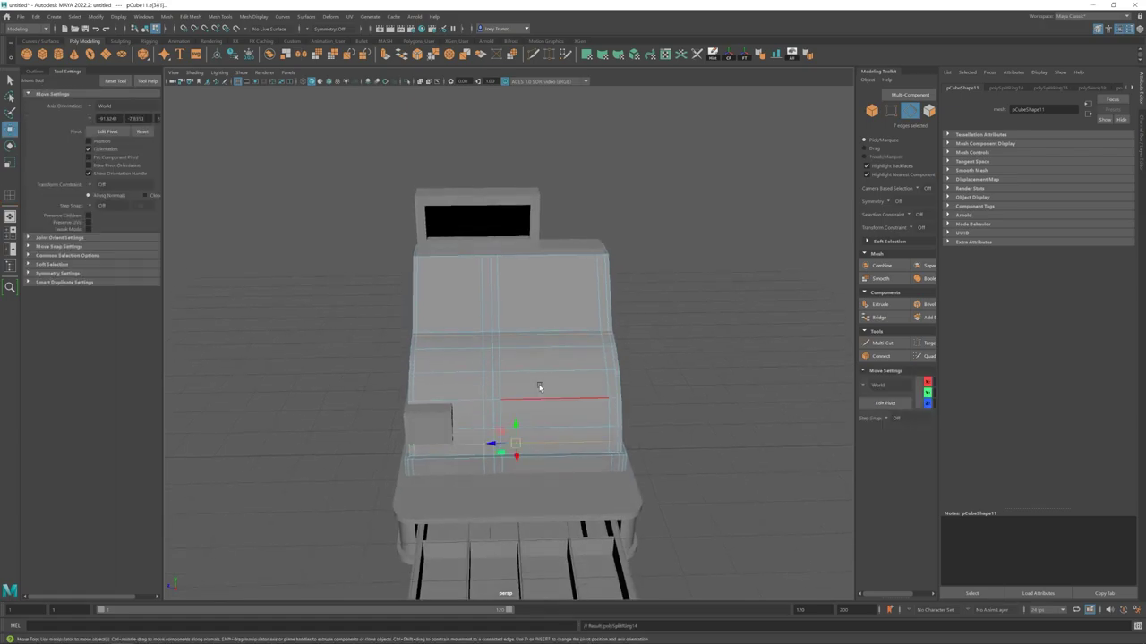
{"action": "key", "text": "F11"}
{"action": "left_click", "coordinate": [537, 340]}
{"action": "left_click_drag", "start_coordinate": [537, 340], "coordinate": [580, 416], "text": "alt"}
{"action": "key", "text": "Delete"}
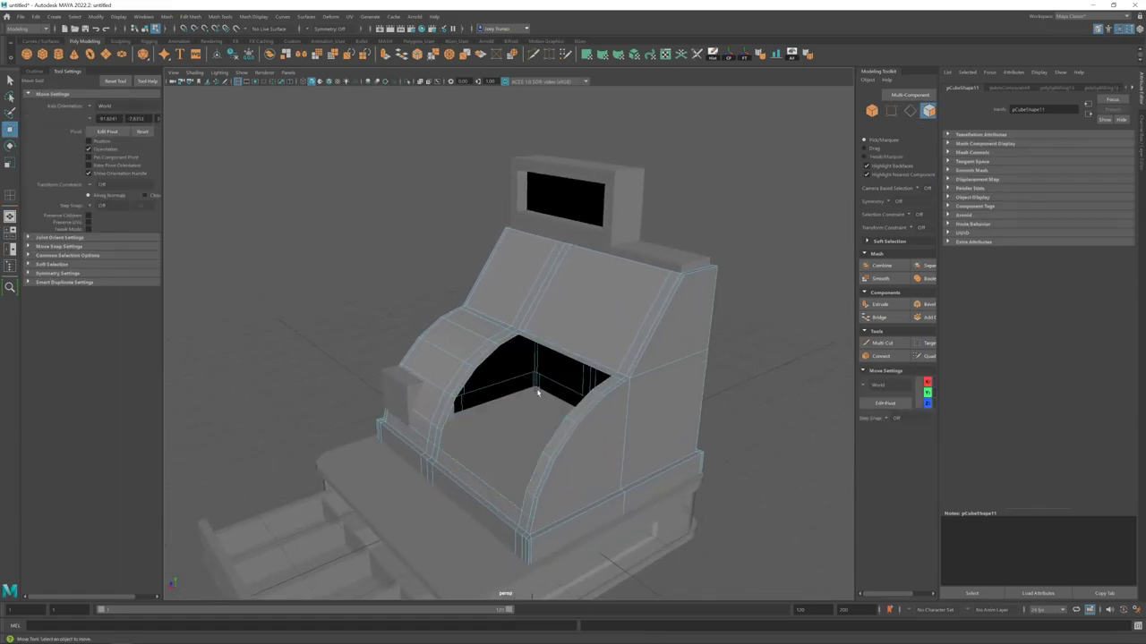
{"action": "key", "text": "ctrl+z"}
- Extract the curved-front faces as polySurface2 and extrude the panel's border edges
{"action": "left_click", "coordinate": [190, 16]}
{"action": "left_click", "coordinate": [200, 269]}
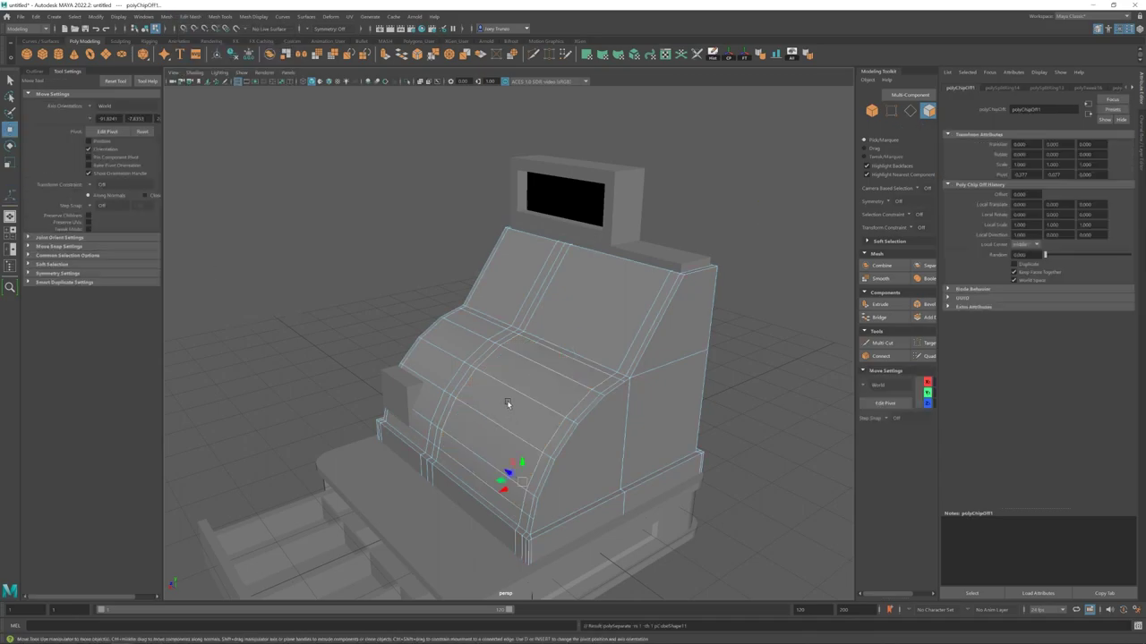
{"action": "mouse_move", "coordinate": [507, 401]}
{"action": "left_mouse_down", "text": "alt"}
{"action": "mouse_move", "coordinate": [490, 380]}
{"action": "mouse_move", "coordinate": [473, 405]}
{"action": "mouse_move", "coordinate": [488, 394]}
{"action": "left_mouse_up", "text": "alt"}
{"action": "key", "text": "F10"}
{"action": "double_click", "coordinate": [489, 380]}
{"action": "key", "text": "ctrl+e"}
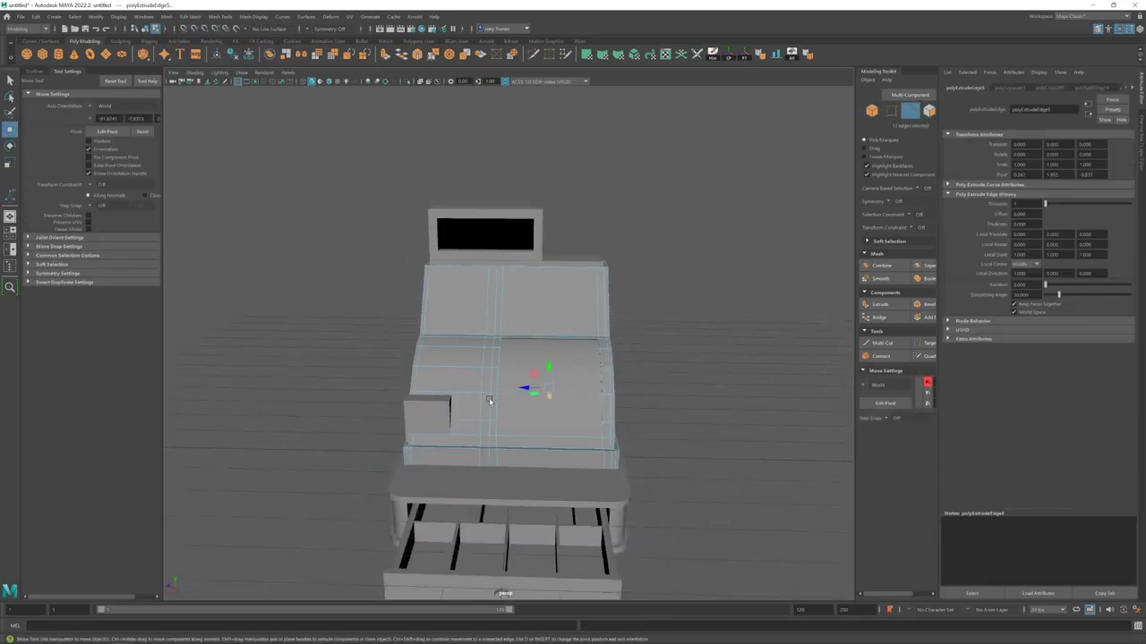
{"action": "left_click_drag", "start_coordinate": [537, 376], "coordinate": [461, 330], "text": "alt"}
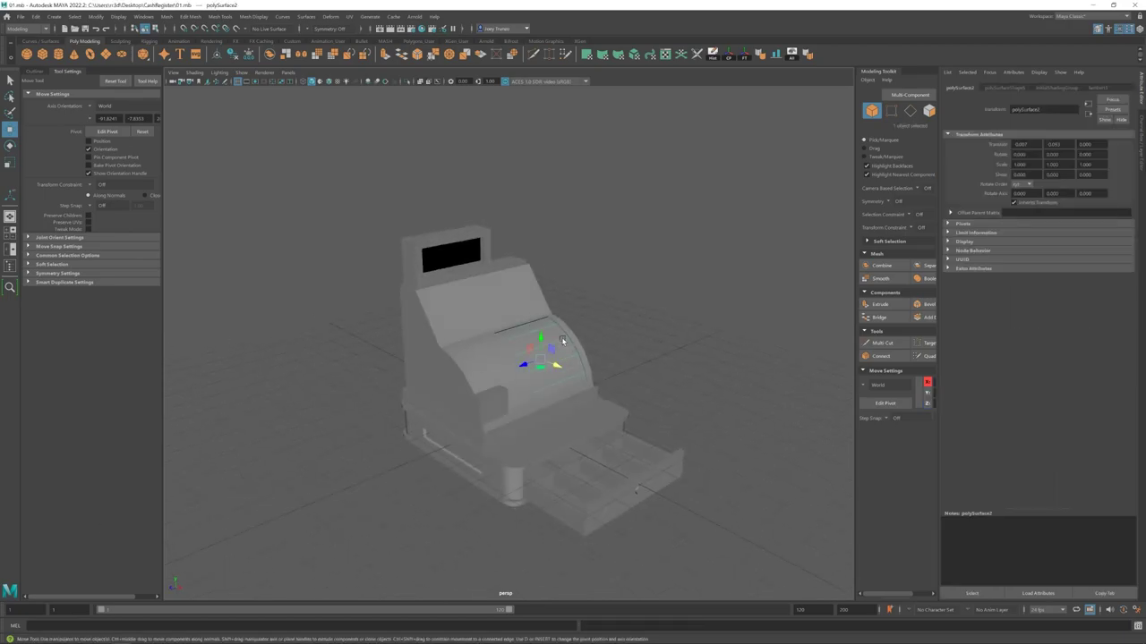
- Select the register body and view its curved front from above left
{"action": "left_click_drag", "start_coordinate": [526, 348], "coordinate": [468, 365], "text": "alt"}
{"action": "left_click", "coordinate": [491, 332]}
{"action": "left_click", "coordinate": [525, 332]}
{"action": "left_click_drag", "start_coordinate": [524, 332], "coordinate": [536, 252], "text": "alt"}
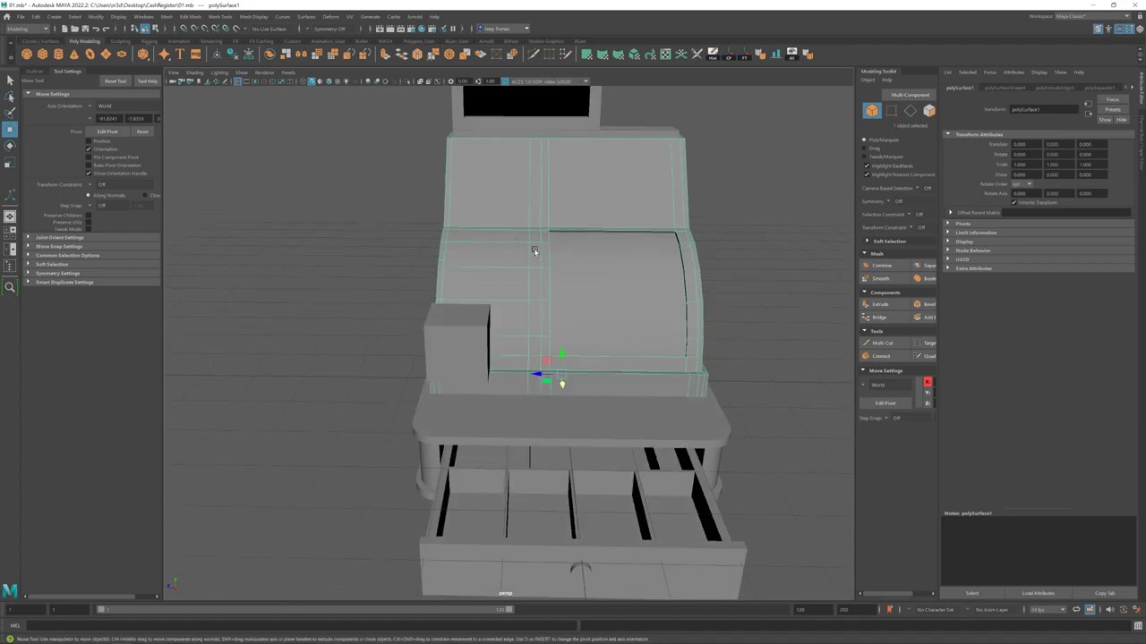
{"action": "key", "text": "F10"}
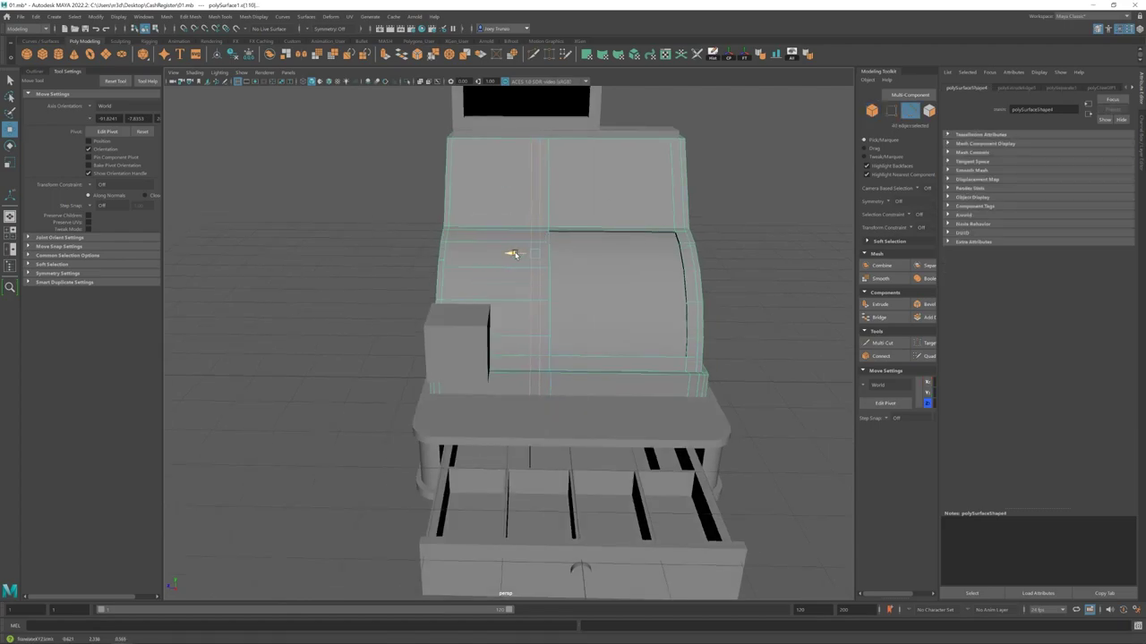
{"action": "left_click_drag", "start_coordinate": [512, 254], "coordinate": [546, 179], "text": "alt"}
{"action": "key", "text": "F9"}
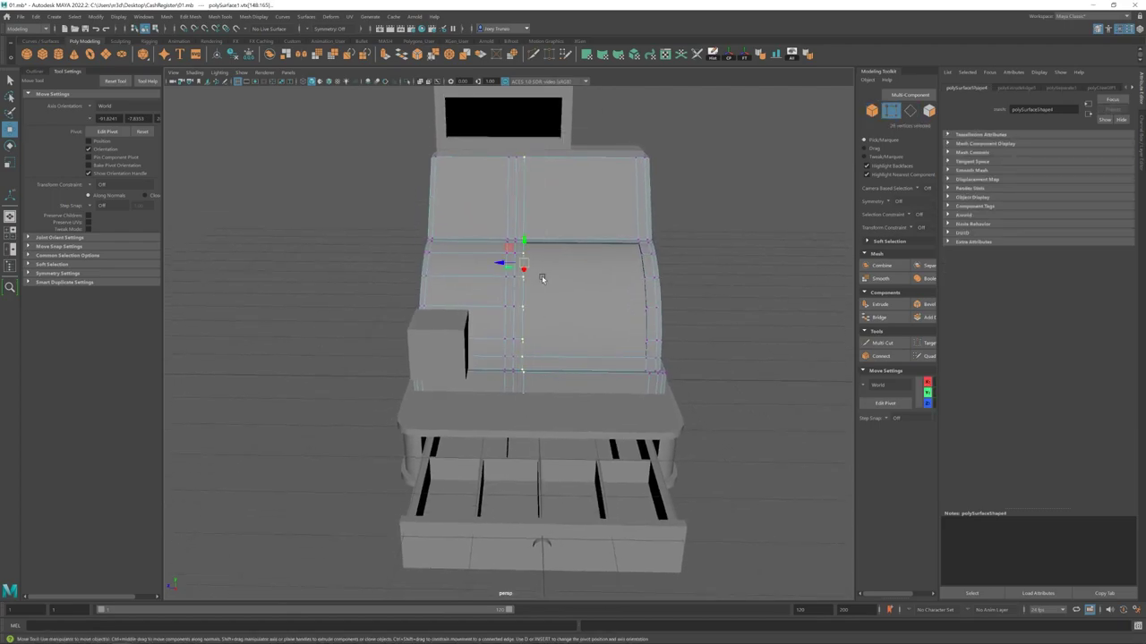
{"action": "left_click_drag", "start_coordinate": [538, 302], "coordinate": [538, 255], "text": "alt"}
- Insert two edge loops on the curved front to mark the narrow slot strips
{"action": "left_click", "coordinate": [222, 16]}
{"action": "left_click", "coordinate": [237, 76]}
{"action": "left_click", "coordinate": [520, 304]}
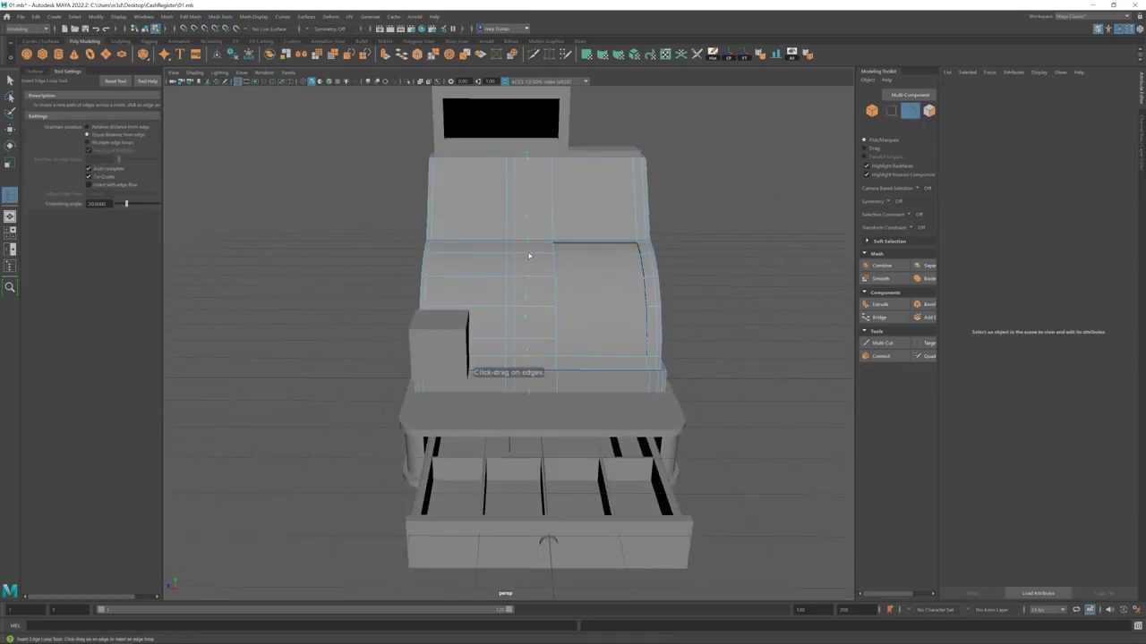
{"action": "key", "text": "r"}
{"action": "left_click", "coordinate": [222, 16]}
{"action": "left_click", "coordinate": [237, 76]}
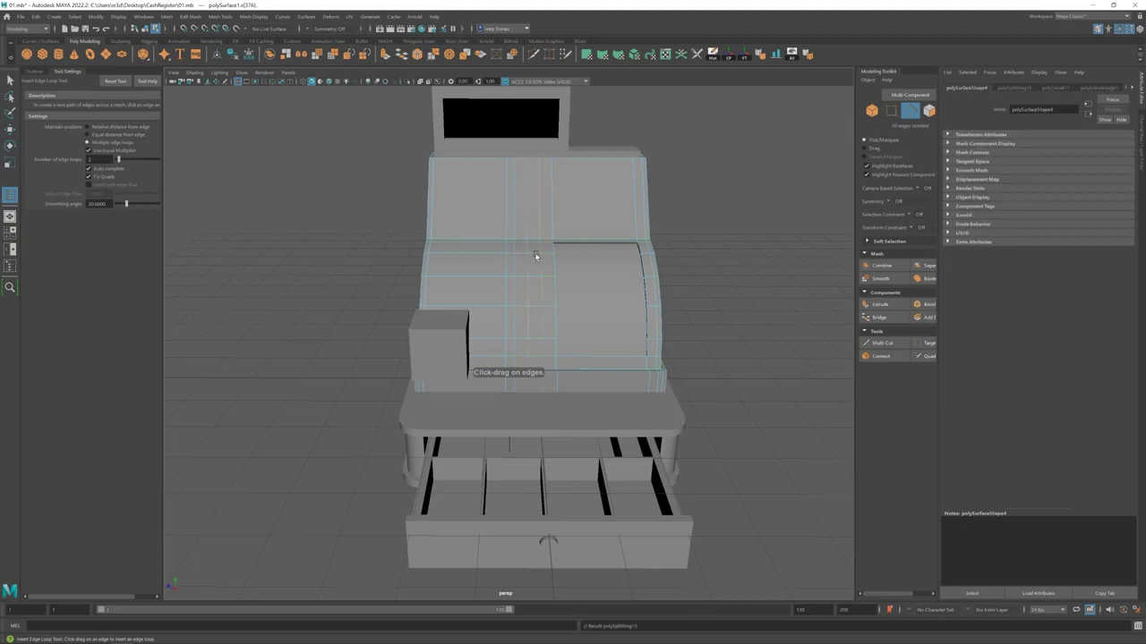
{"action": "left_click", "coordinate": [535, 257]}
{"action": "key", "text": "r"}
{"action": "left_click_drag", "start_coordinate": [525, 256], "coordinate": [493, 299], "text": "alt"}
{"action": "key", "text": "w"}
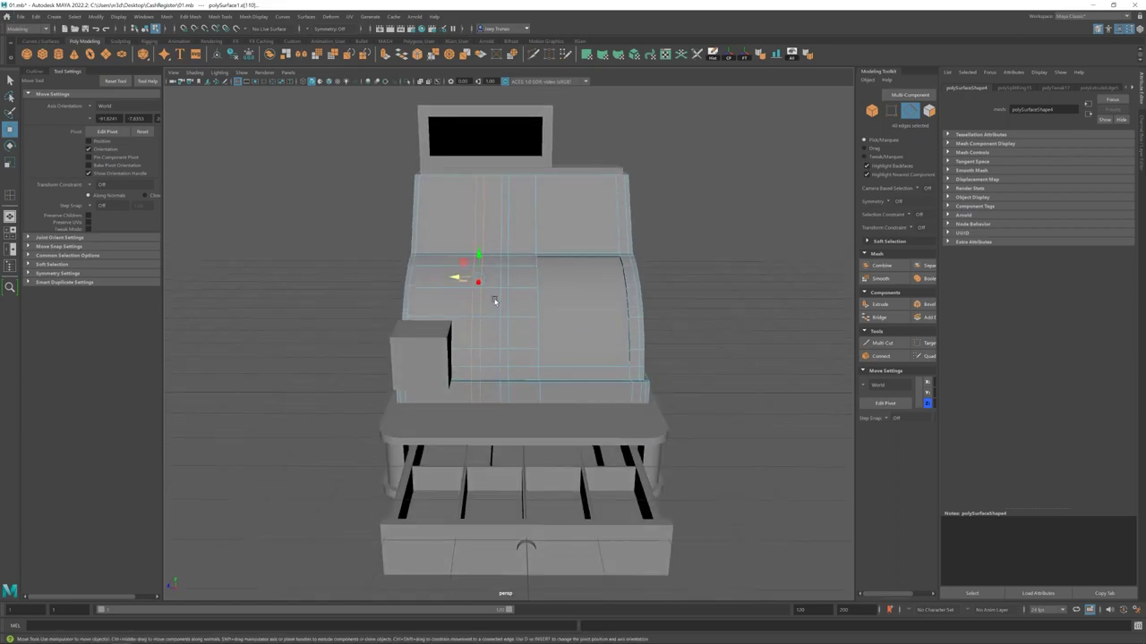
- Undo the last several edits made to the curved front
{"action": "key", "text": "ctrl+z"}
{"action": "key", "text": "ctrl+z"}
{"action": "key", "text": "ctrl+z"}
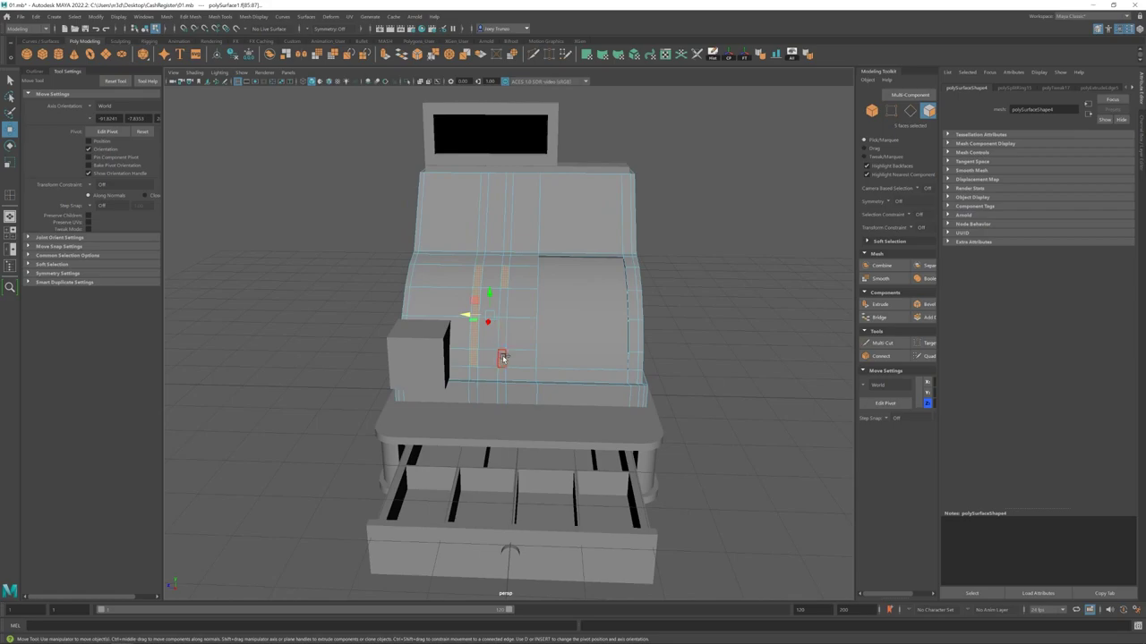
{"action": "key", "text": "ctrl+z"}
{"action": "key", "text": "ctrl+z"}
{"action": "key", "text": "ctrl+z"}
{"action": "key", "text": "ctrl+z"}
{"action": "key", "text": "ctrl+z"}
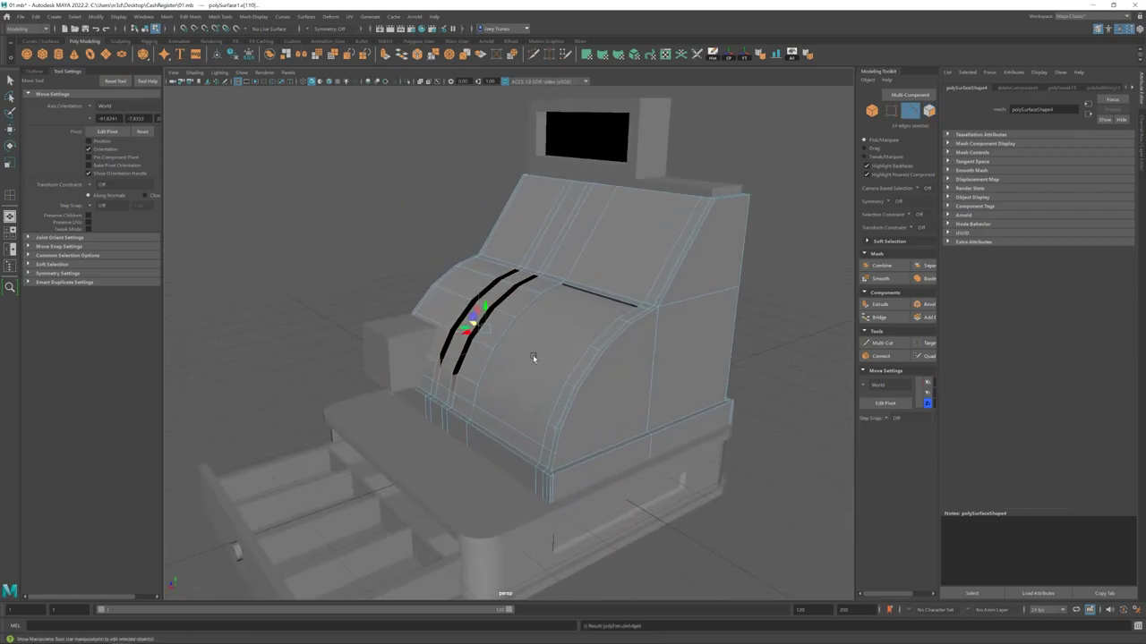
{"action": "key", "text": "ctrl+z"}
{"action": "key", "text": "ctrl+z"}
{"action": "key", "text": "ctrl+z"}
{"action": "key", "text": "ctrl+z"}
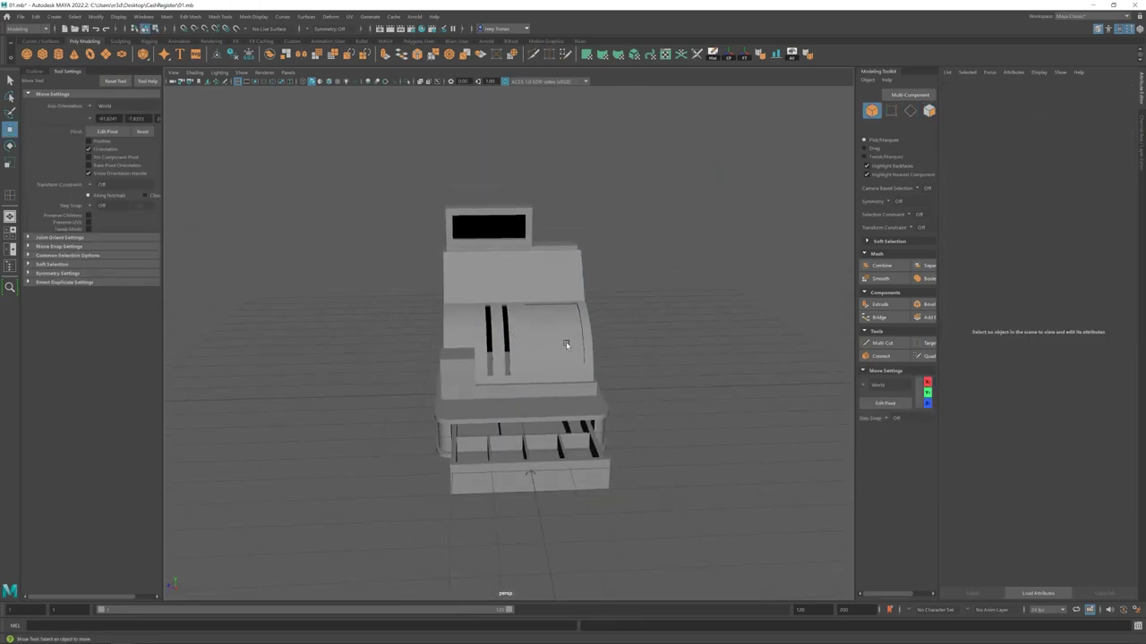
{"action": "key", "text": "ctrl+z"}
{"action": "key", "text": "ctrl+z"}
{"action": "key", "text": "ctrl+z"}
{"action": "key", "text": "ctrl+z"}
{"action": "key", "text": "ctrl+z"}
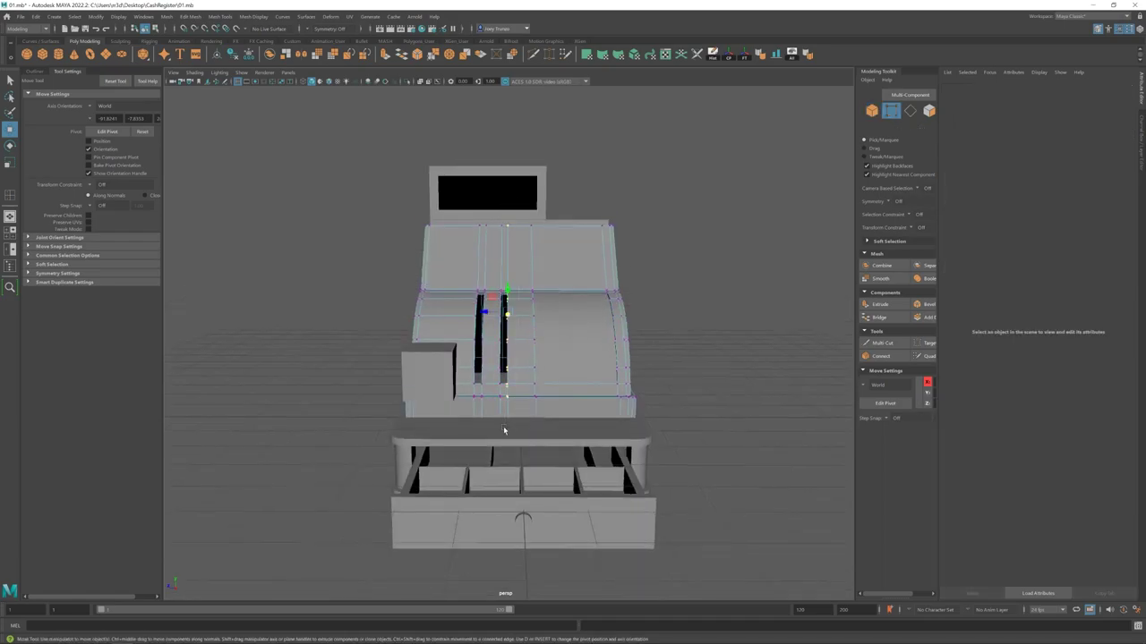
{"action": "key", "text": "ctrl+z"}
{"action": "key", "text": "ctrl+z"}
{"action": "key", "text": "ctrl+z"}
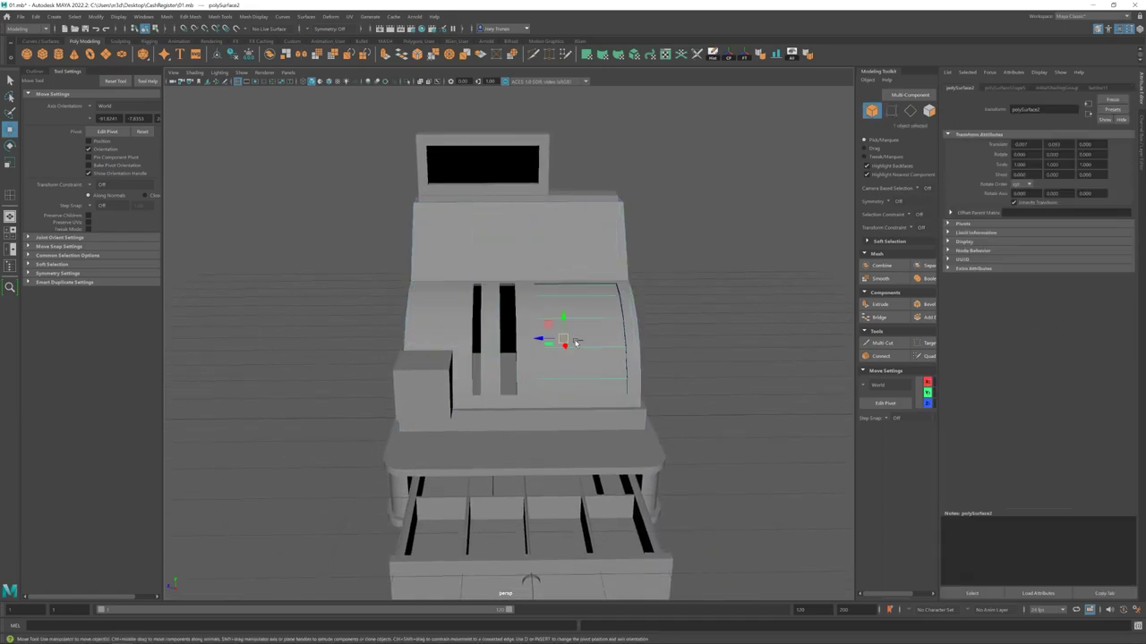
{"action": "key", "text": "ctrl+z"}
{"action": "key", "text": "ctrl+z"}
{"action": "key", "text": "ctrl+z"}
{"action": "key", "text": "ctrl+z"}
{"action": "key", "text": "ctrl+z"}
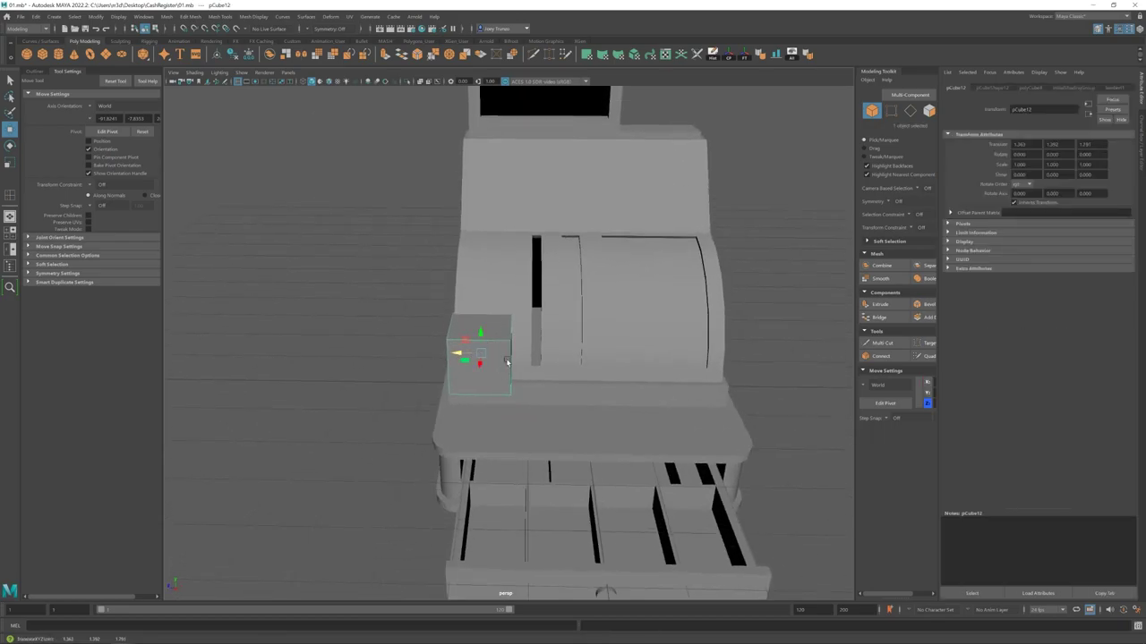
- Step back through the recent small-block edits with repeated undo
{"action": "key", "text": "ctrl+z"}
{"action": "key", "text": "ctrl+z"}
{"action": "key", "text": "ctrl+z"}
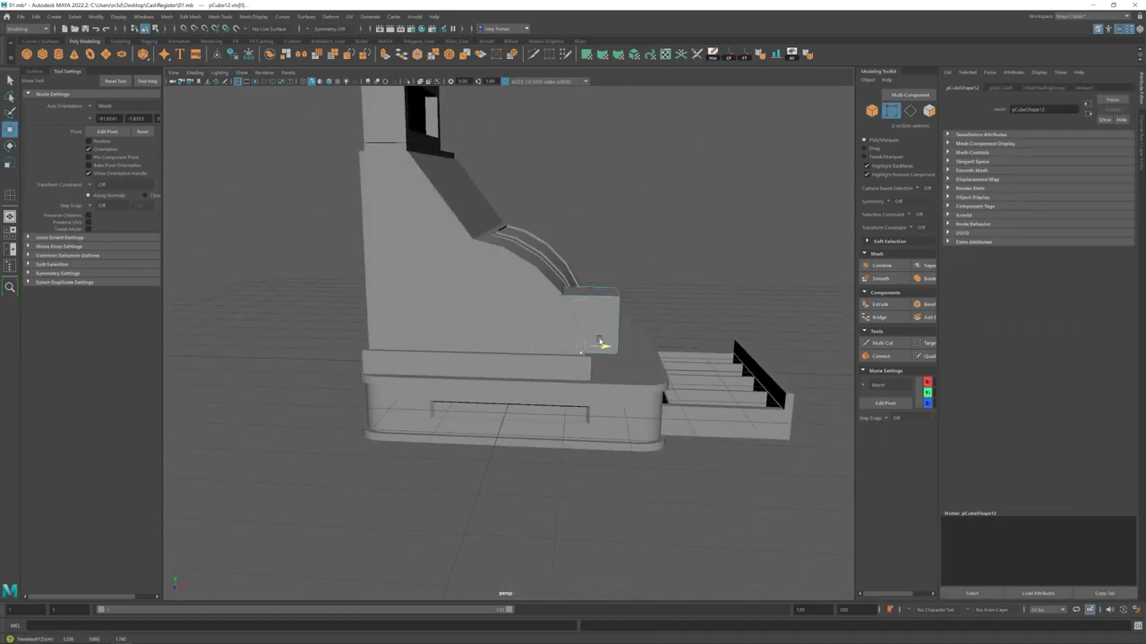
{"action": "key", "text": "ctrl+z"}
{"action": "key", "text": "ctrl+z"}
{"action": "key", "text": "ctrl+z"}
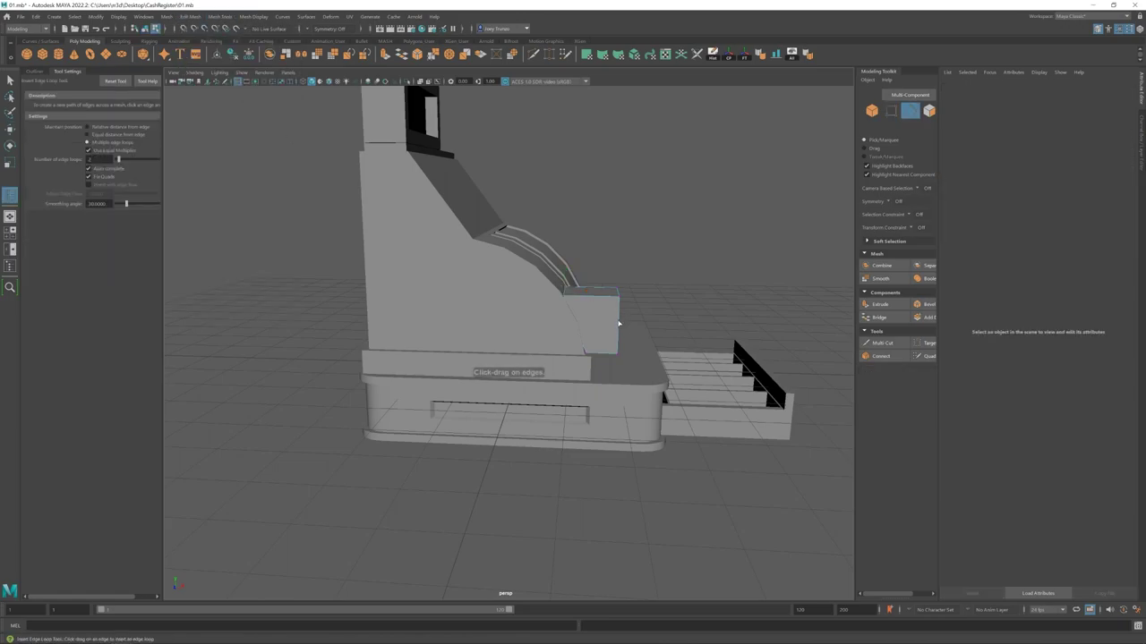
{"action": "key", "text": "ctrl+z"}
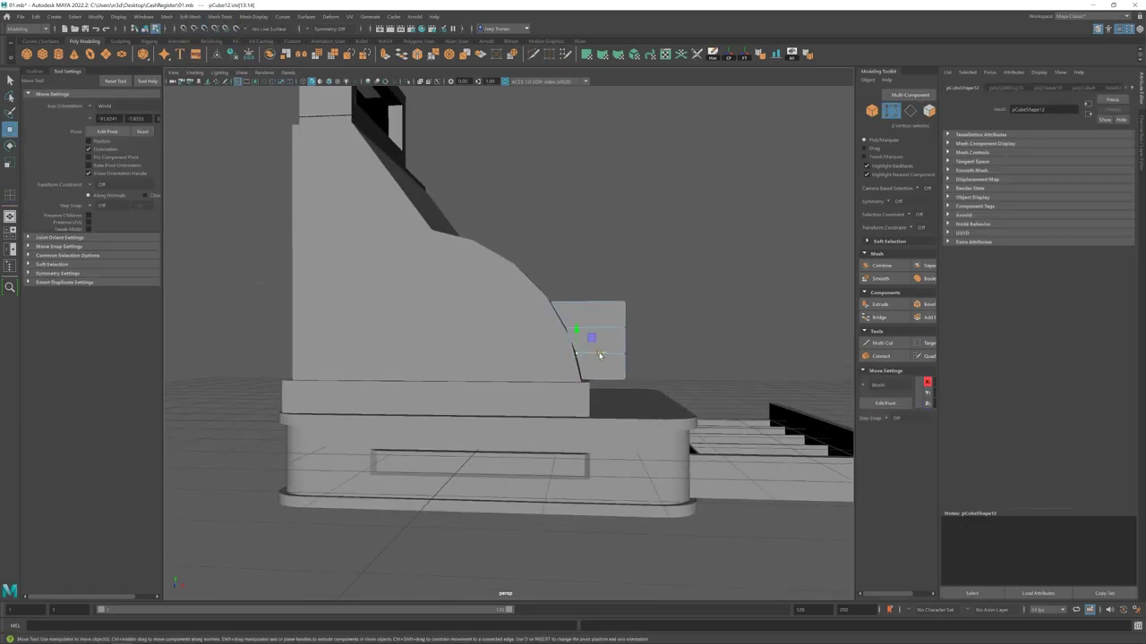
{"action": "key", "text": "ctrl+z"}
{"action": "key", "text": "ctrl+z"}
{"action": "key", "text": "ctrl+z"}
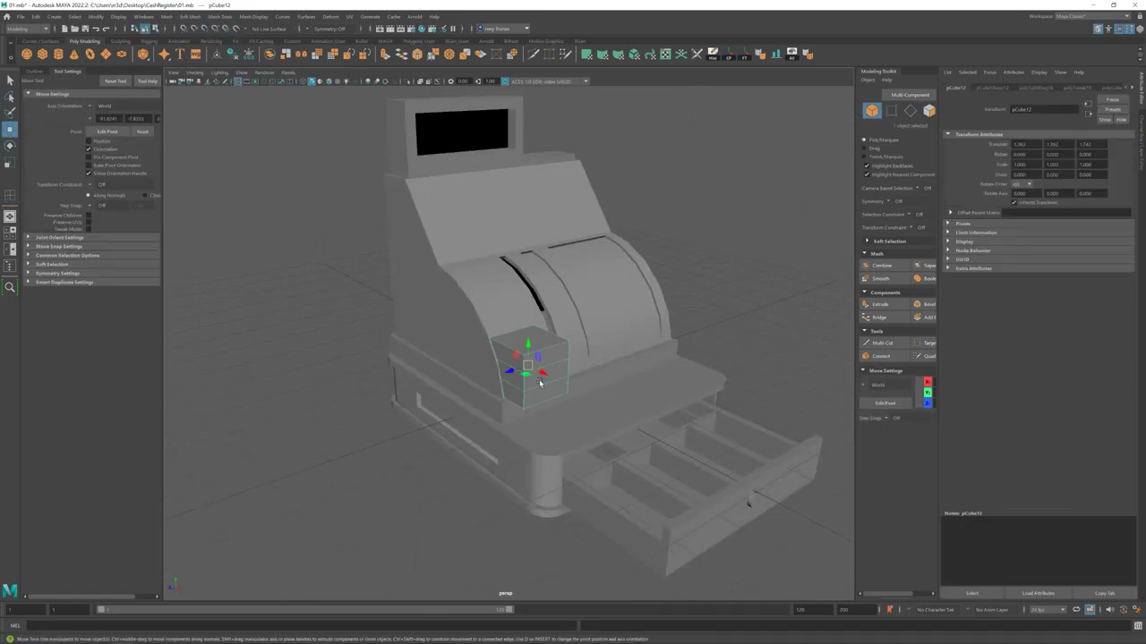
{"action": "key", "text": "ctrl+z"}
{"action": "key", "text": "ctrl+z"}
{"action": "key", "text": "ctrl+z"}
{"action": "key", "text": "ctrl+z"}
{"action": "key", "text": "ctrl+z"}
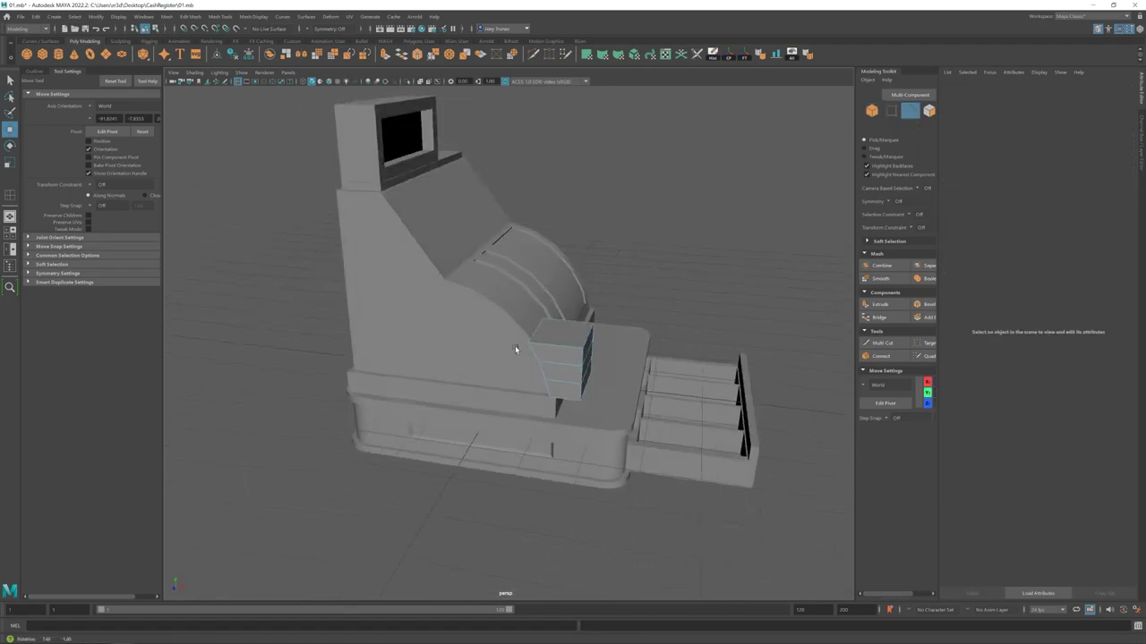
{"action": "key", "text": "ctrl+z"}
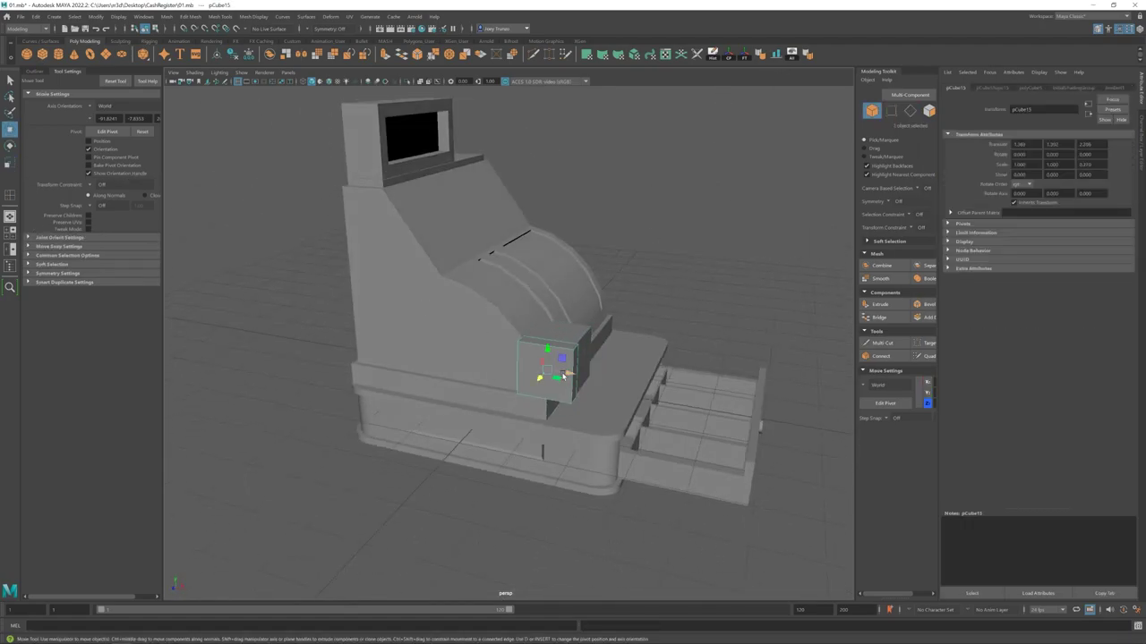
{"action": "key", "text": "ctrl+z"}
{"action": "key", "text": "ctrl+z"}
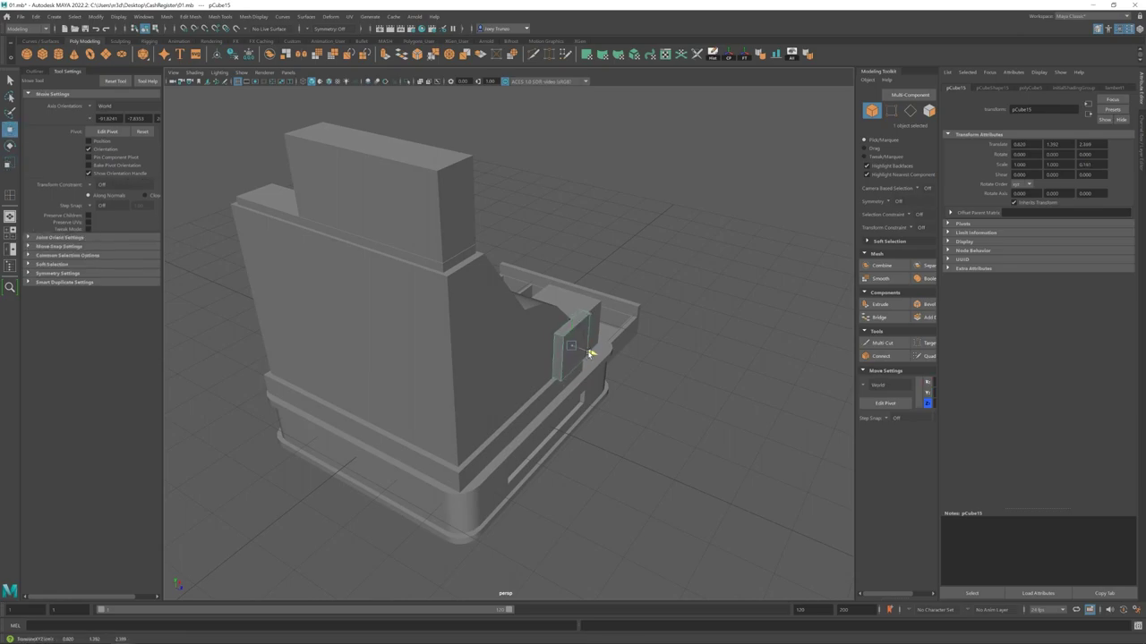
{"action": "key", "text": "ctrl+z"}
{"action": "key", "text": "ctrl+z"}
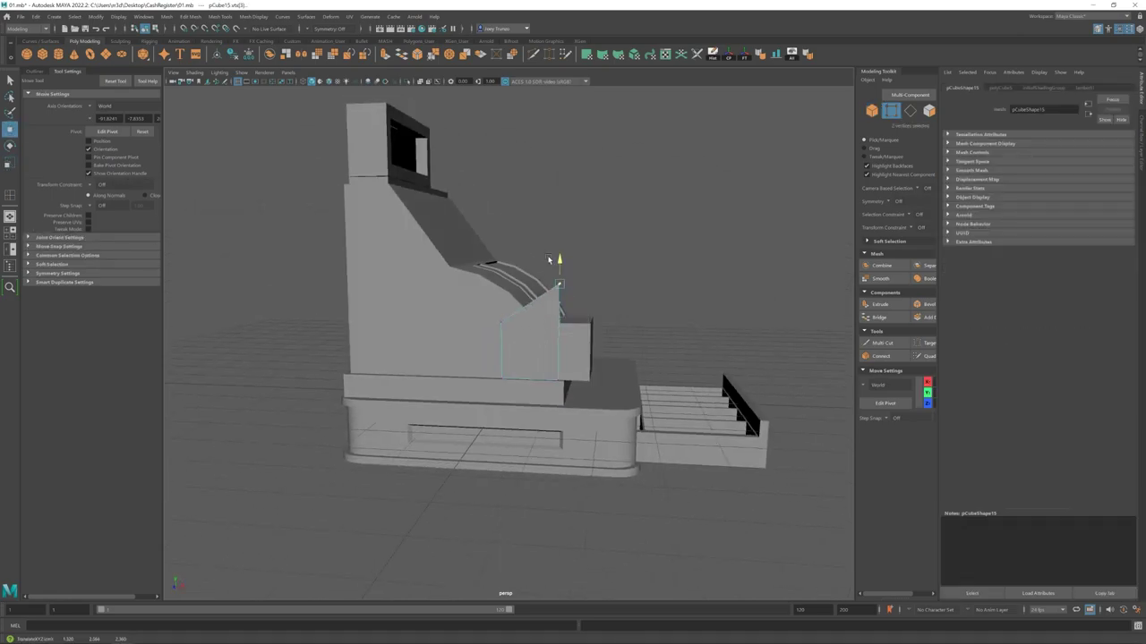
- Extrude the narrowed block's top edges upward and select its top corner vertex
{"action": "key", "text": "ctrl+e"}
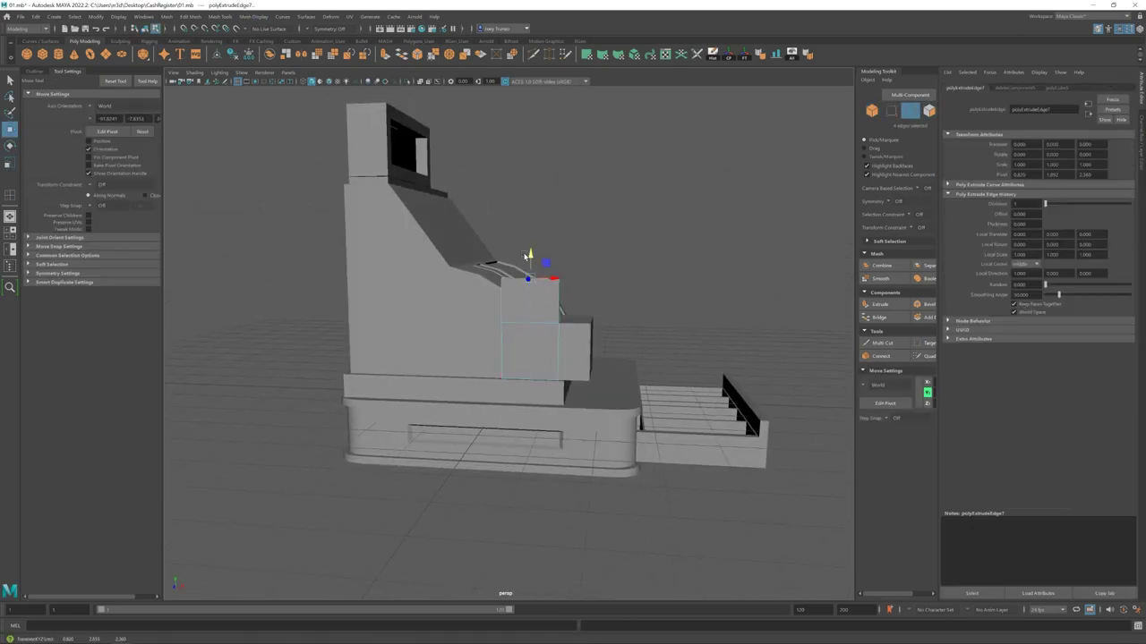
{"action": "left_click", "coordinate": [191, 17]}
{"action": "left_click", "coordinate": [199, 101]}
{"action": "key", "text": "F9"}
{"action": "left_click", "coordinate": [560, 279]}
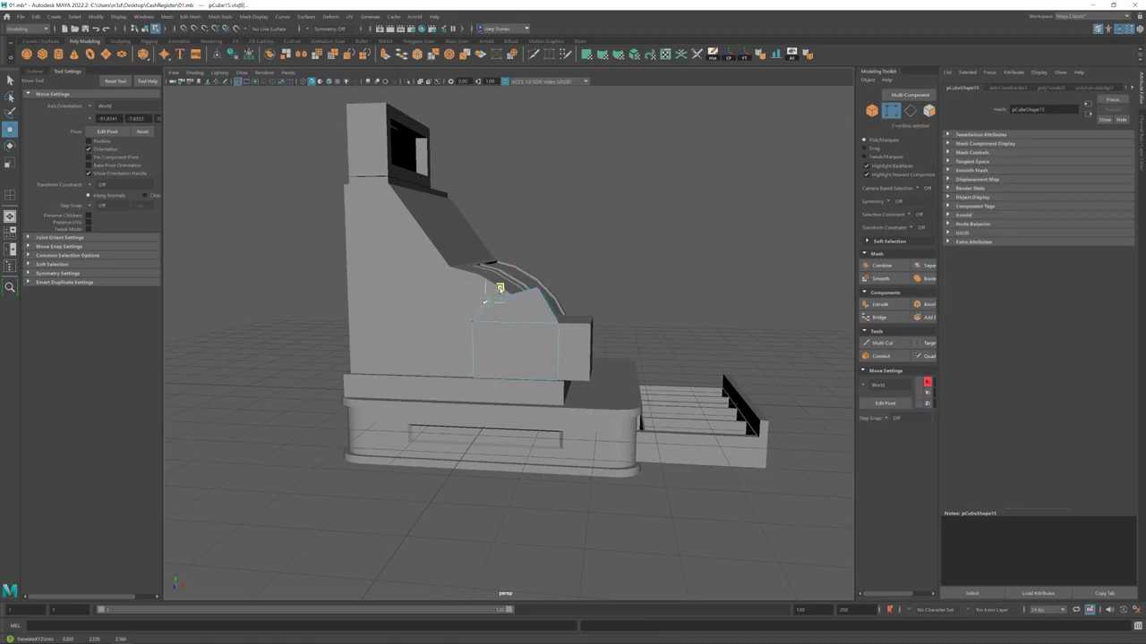
- Select the block's side face and edges from the front for scaling
{"action": "left_click_drag", "start_coordinate": [499, 288], "coordinate": [385, 295], "text": "alt"}
{"action": "scroll", "coordinate": [512, 355], "scroll_direction": "up", "scroll_amount": 5}
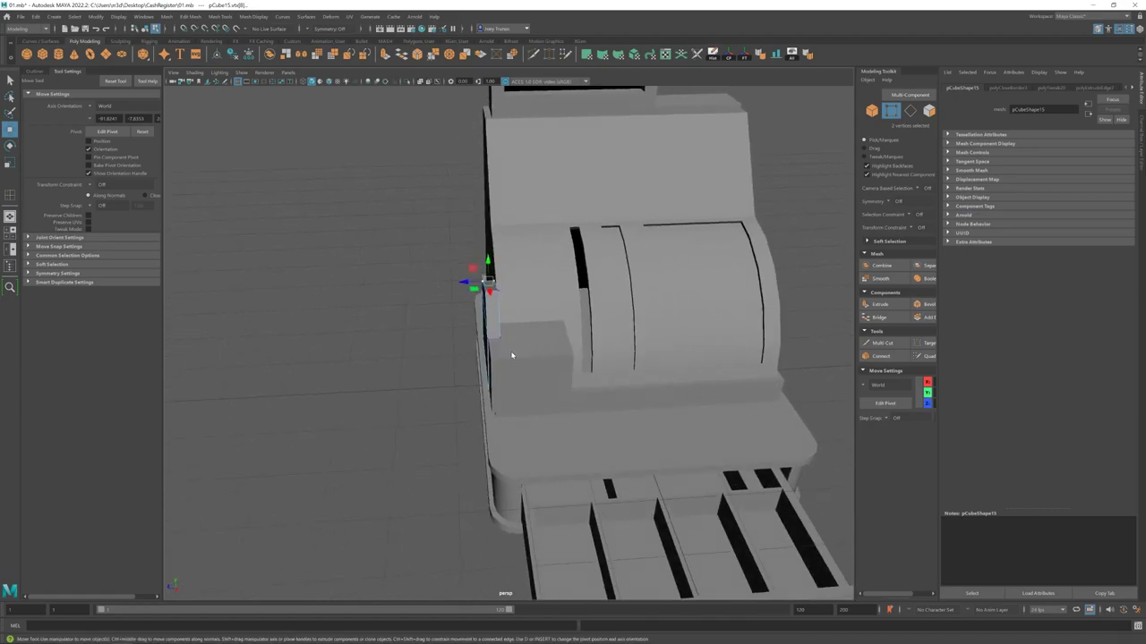
{"action": "scroll", "coordinate": [506, 340], "scroll_direction": "down", "scroll_amount": 5}
{"action": "key", "text": "F11"}
{"action": "left_click", "coordinate": [487, 322]}
{"action": "left_click_drag", "start_coordinate": [488, 322], "coordinate": [541, 374], "text": "alt"}
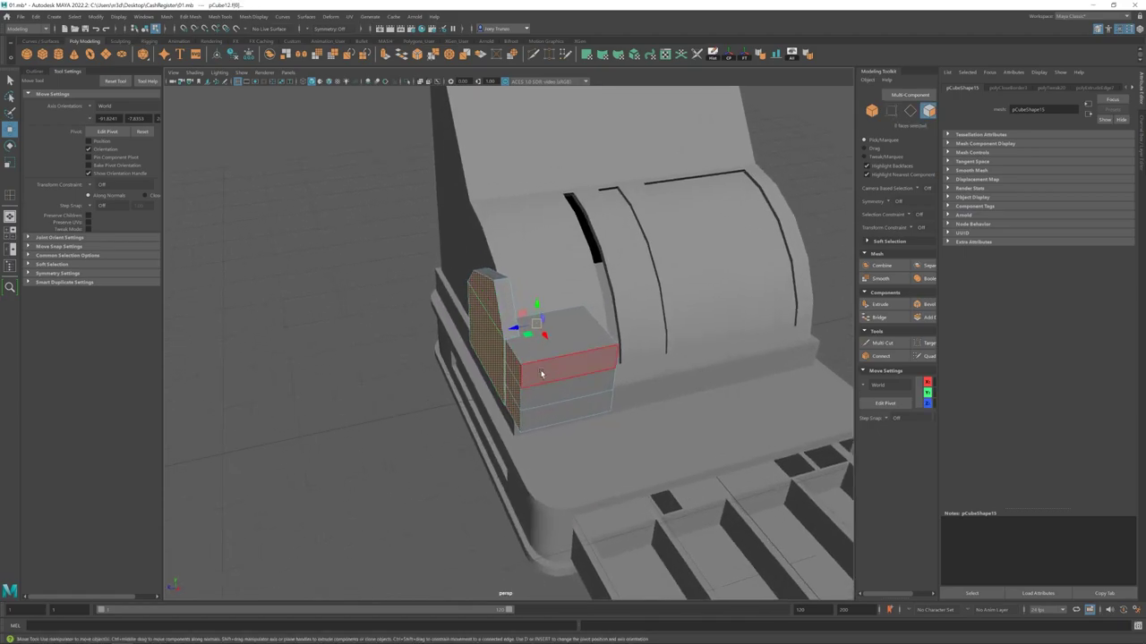
{"action": "mouse_move", "coordinate": [518, 330]}
{"action": "left_mouse_down", "text": "alt"}
{"action": "mouse_move", "coordinate": [486, 396]}
{"action": "mouse_move", "coordinate": [549, 371]}
{"action": "mouse_move", "coordinate": [532, 307]}
{"action": "mouse_move", "coordinate": [532, 322]}
{"action": "left_mouse_up", "text": "alt"}
{"action": "key", "text": "F10"}
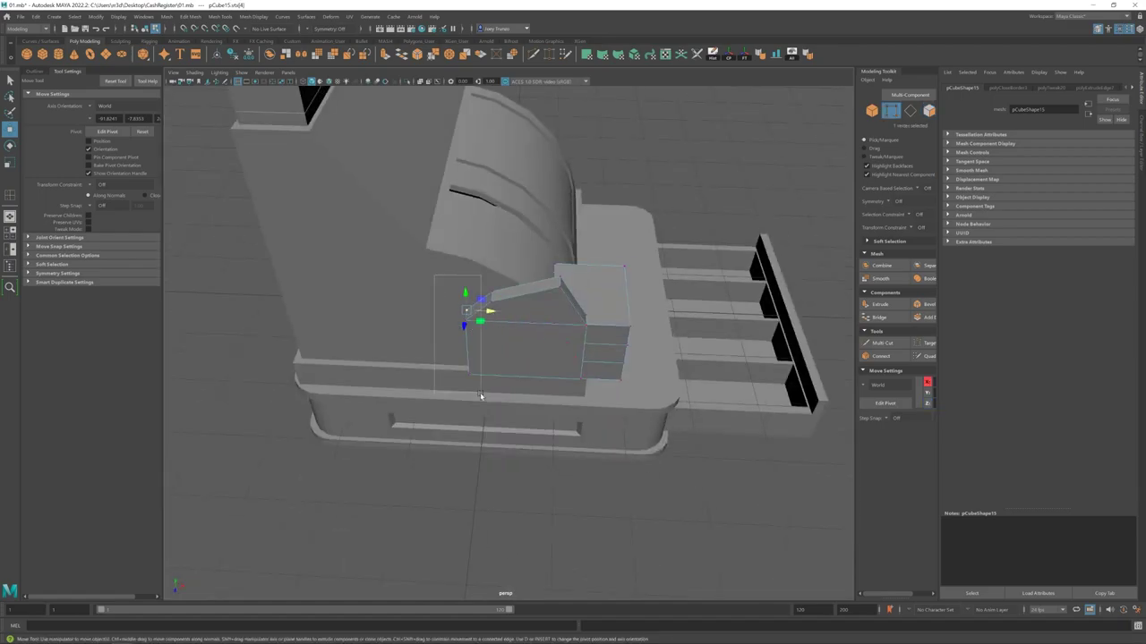
{"action": "key", "text": "r"}
{"action": "left_click_drag", "start_coordinate": [481, 396], "coordinate": [507, 307], "text": "alt"}
{"action": "key", "text": "F8"}
- Frame the whole register and select edges on the drawer block
{"action": "right_click_drag", "start_coordinate": [506, 307], "coordinate": [510, 320]}
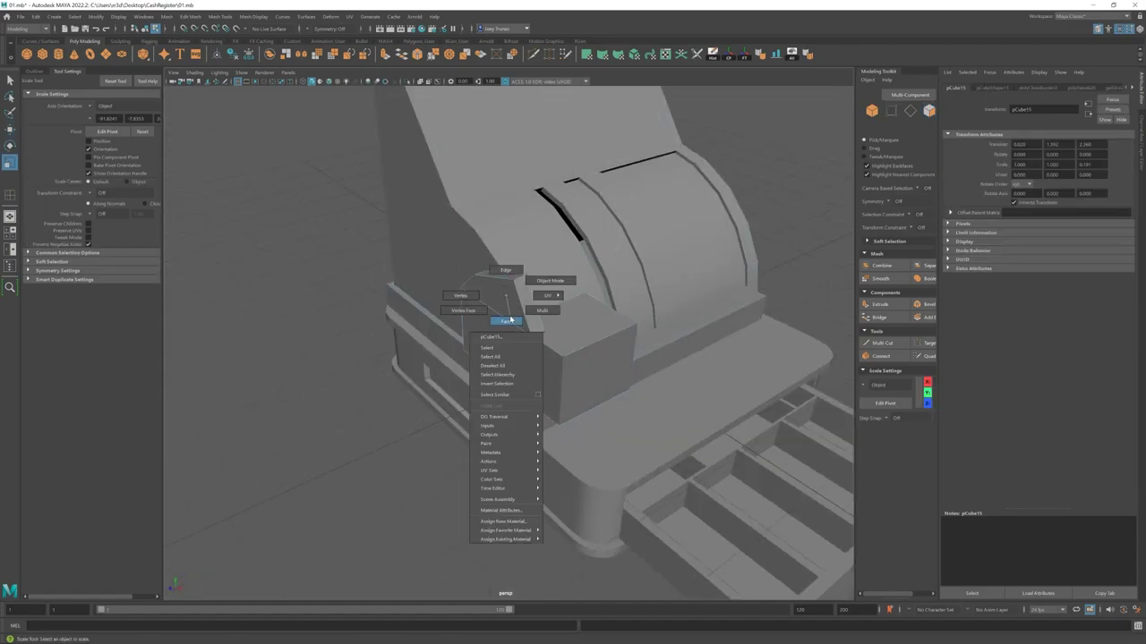
{"action": "left_click", "coordinate": [505, 327]}
{"action": "key", "text": "w"}
{"action": "key", "text": "F8"}
{"action": "key", "text": "f"}
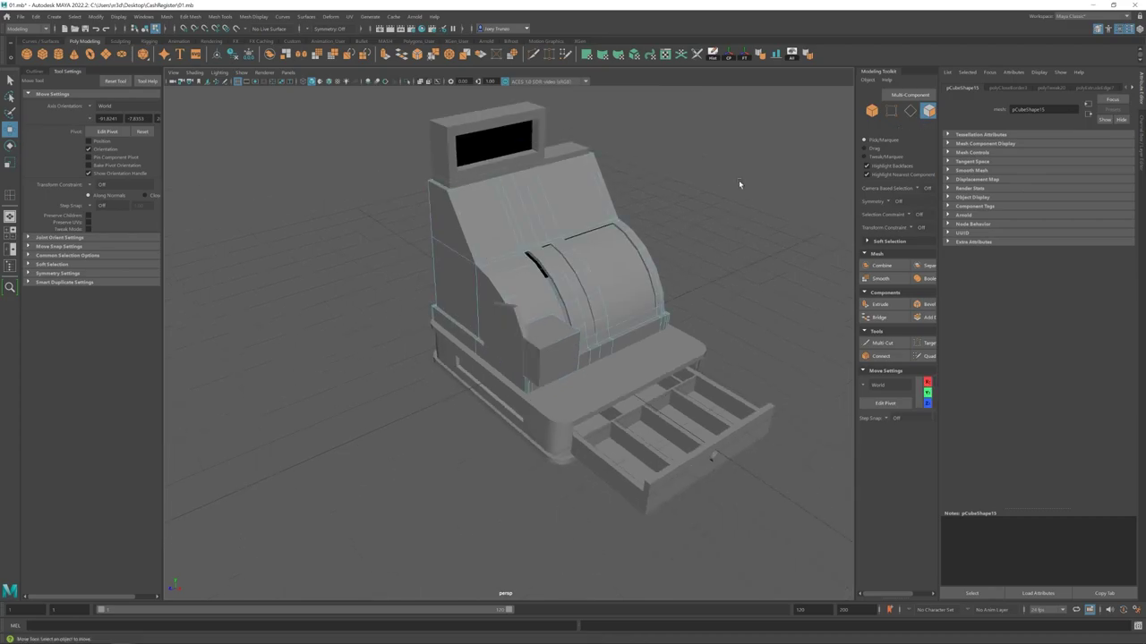
{"action": "right_click_drag", "start_coordinate": [738, 184], "coordinate": [683, 283], "text": "alt"}
{"action": "left_click_drag", "start_coordinate": [682, 284], "coordinate": [517, 373], "text": "alt"}
{"action": "right_click_drag", "start_coordinate": [516, 373], "coordinate": [546, 244], "text": "alt"}
{"action": "key", "text": "F10"}
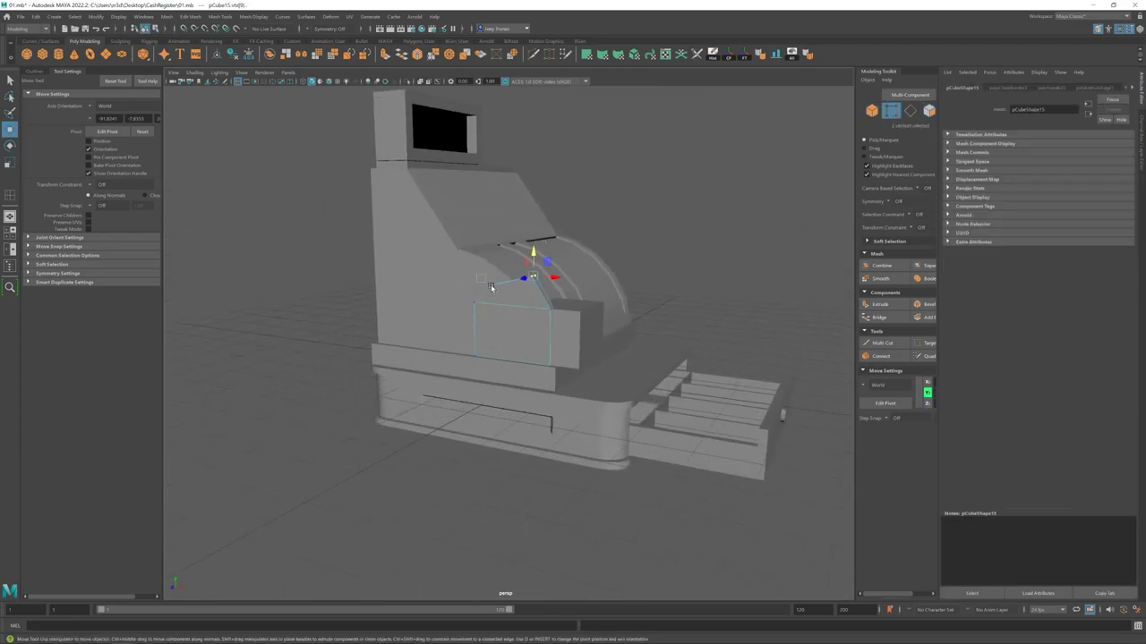
{"action": "key", "text": "F8"}
{"action": "left_click_drag", "start_coordinate": [490, 287], "coordinate": [659, 397], "text": "alt"}
- Isolate the main housing and extract its sloped top faces as polySurface6
{"action": "key", "text": "ctrl+1"}
{"action": "key", "text": "f"}
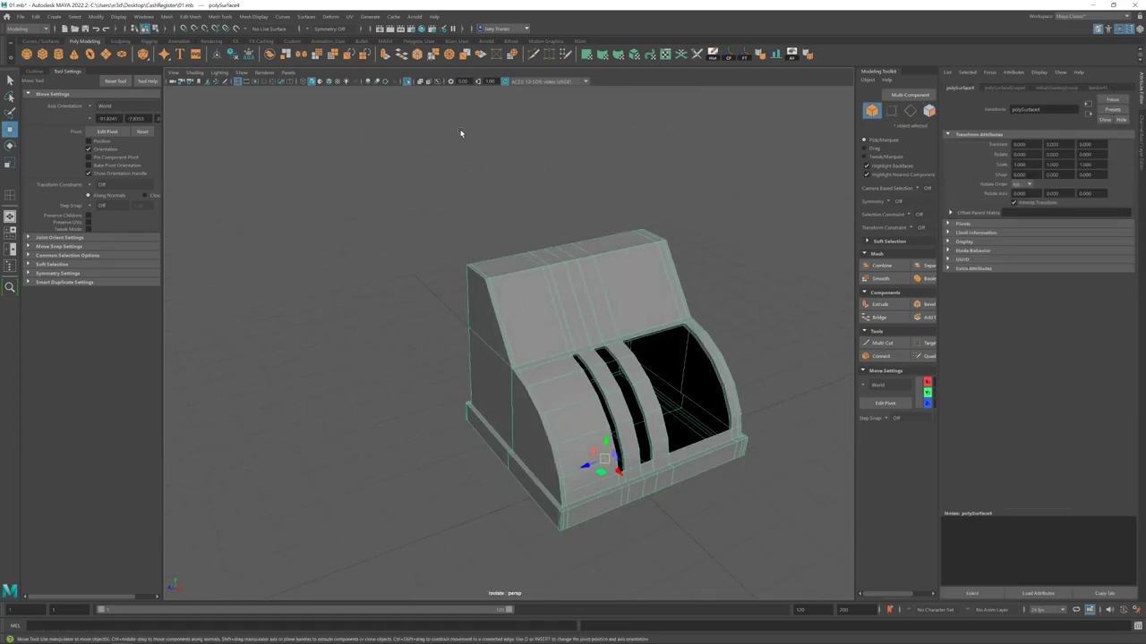
{"action": "key", "text": "F11"}
{"action": "left_click", "coordinate": [501, 264]}
{"action": "left_click", "coordinate": [620, 238], "text": "shift"}
{"action": "left_click", "coordinate": [167, 16]}
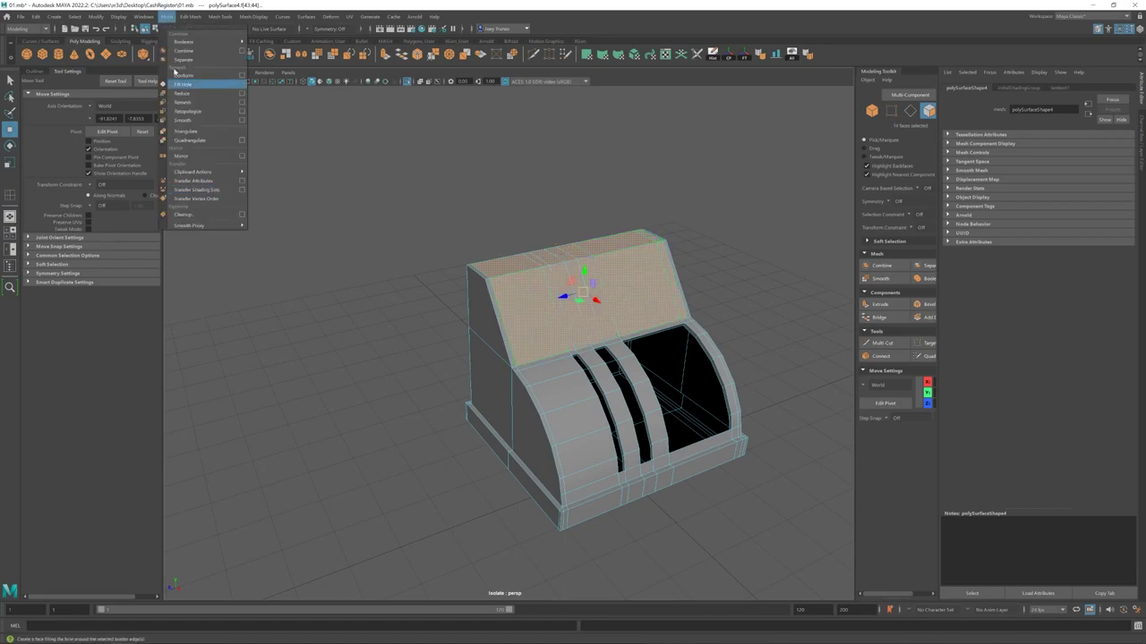
{"action": "left_click", "coordinate": [219, 271]}
- Restore the full register and extrude the top panel's border edges into a rim
{"action": "key", "text": "ctrl+1"}
{"action": "scroll", "coordinate": [558, 287], "scroll_direction": "up", "scroll_amount": 3}
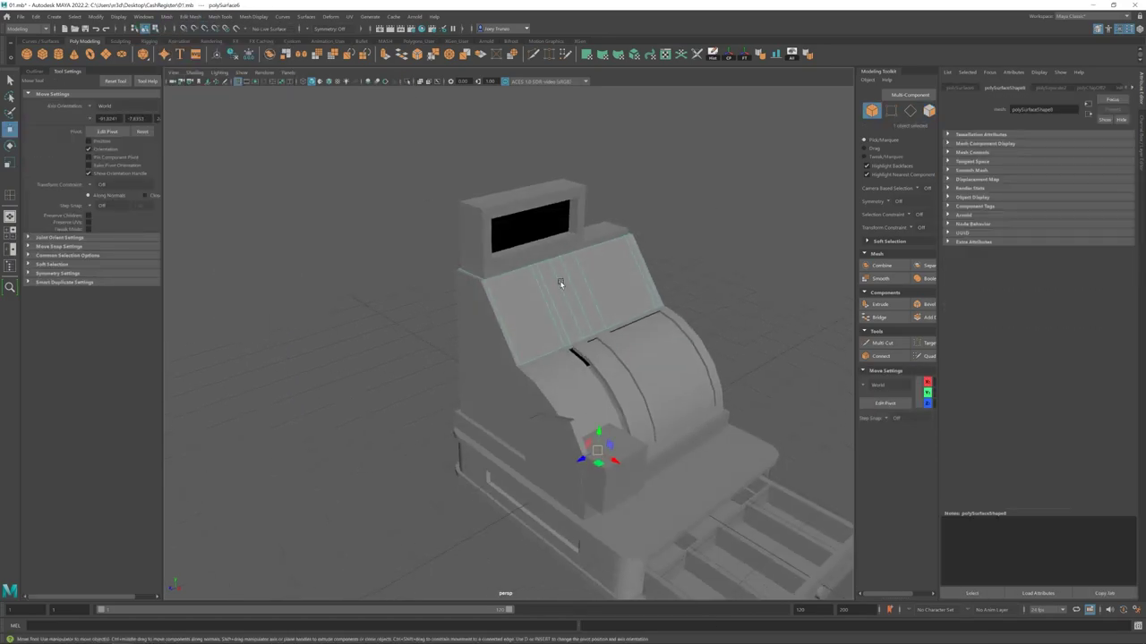
{"action": "right_click_drag", "start_coordinate": [606, 271], "coordinate": [555, 250]}
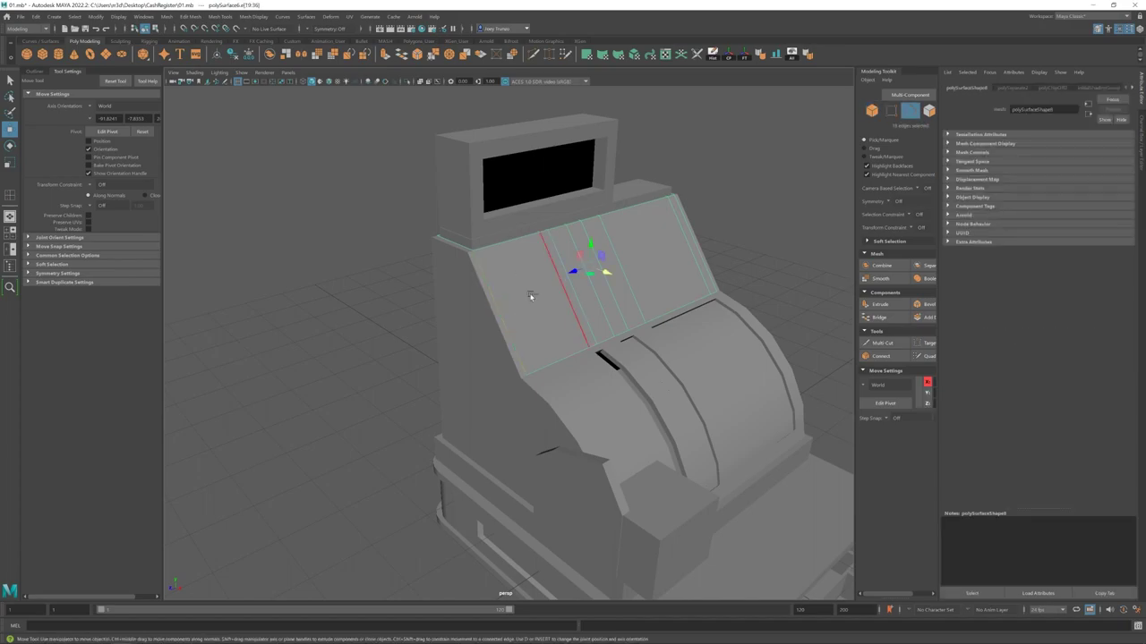
{"action": "key", "text": "ctrl+e"}
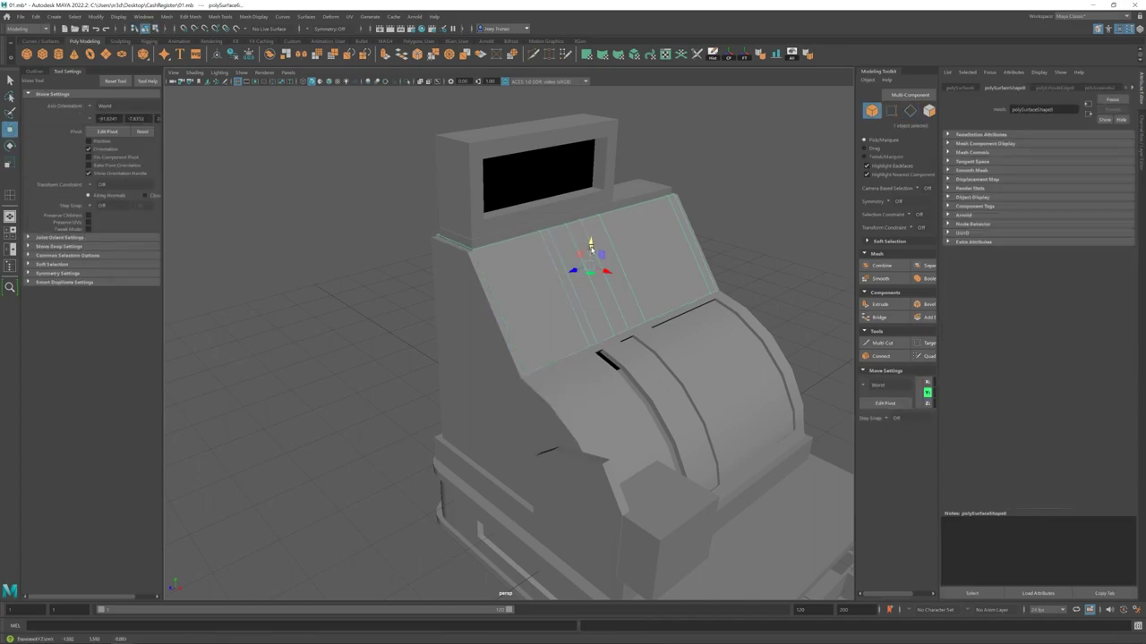
{"action": "left_click_drag", "start_coordinate": [605, 273], "coordinate": [518, 228], "text": "alt"}
{"action": "key", "text": "F8"}
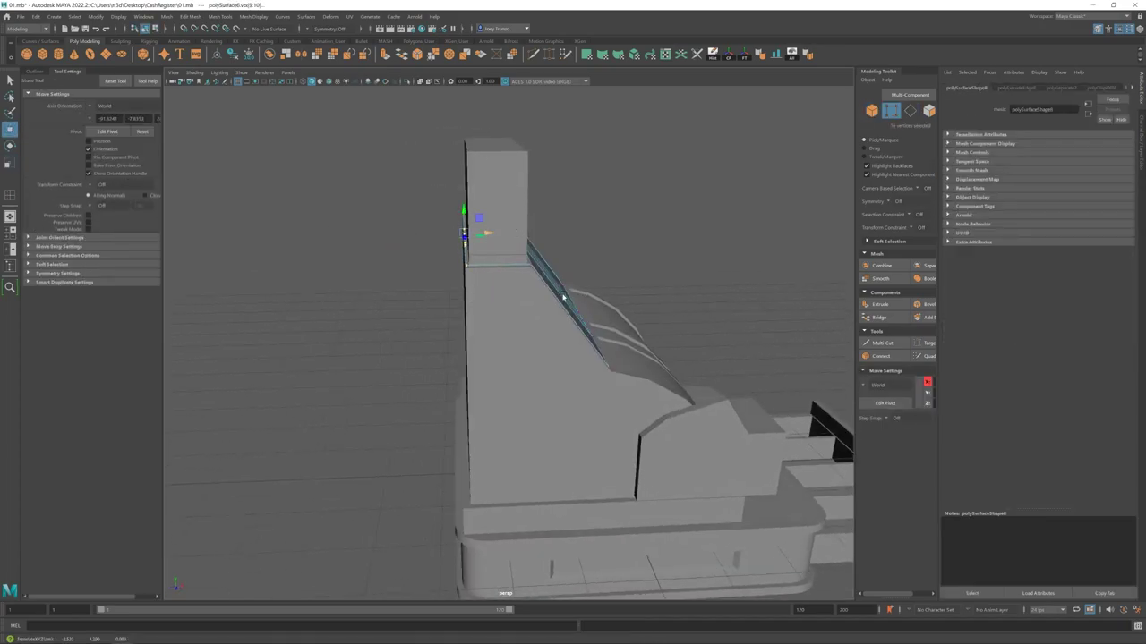
{"action": "left_click_drag", "start_coordinate": [563, 289], "coordinate": [551, 361], "text": "alt"}
{"action": "left_click", "coordinate": [650, 334]}
- Select the display box pCube14 and scale it down
{"action": "scroll", "coordinate": [616, 374], "scroll_direction": "up", "scroll_amount": 5}
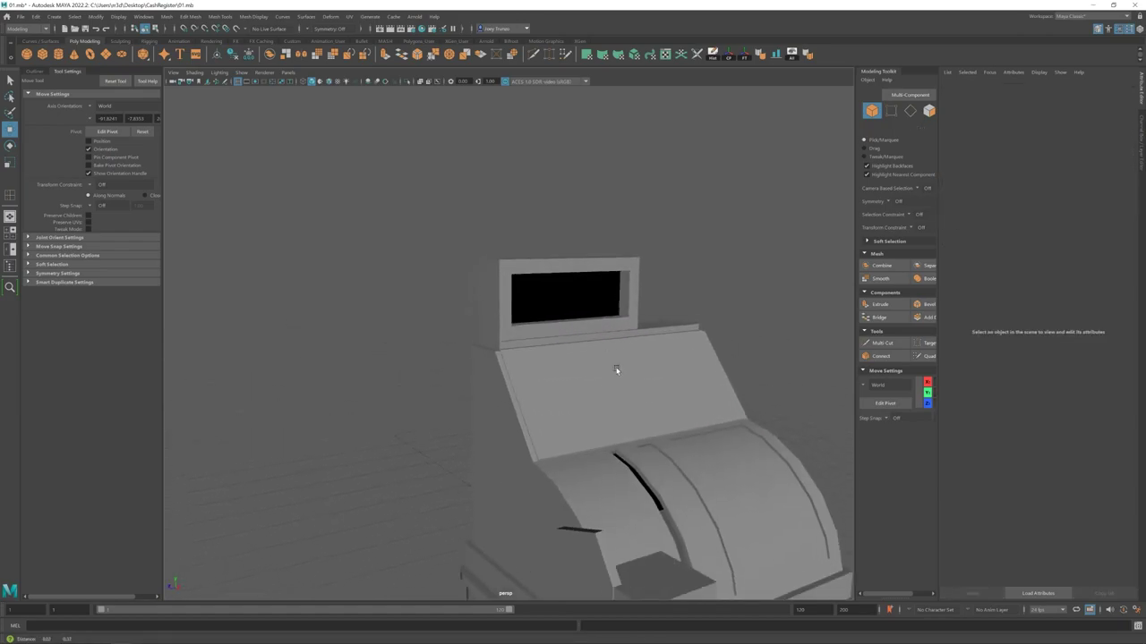
{"action": "left_click", "coordinate": [619, 332]}
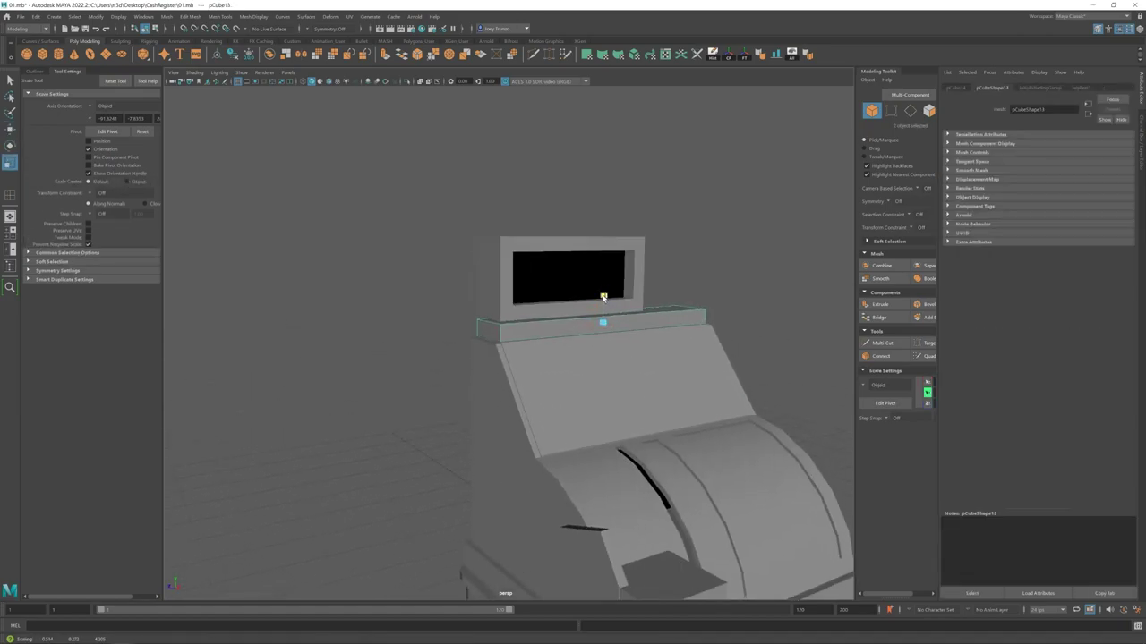
{"action": "left_click", "coordinate": [593, 299]}
{"action": "key", "text": "r"}
{"action": "left_click_drag", "start_coordinate": [593, 299], "coordinate": [561, 299], "text": "alt"}
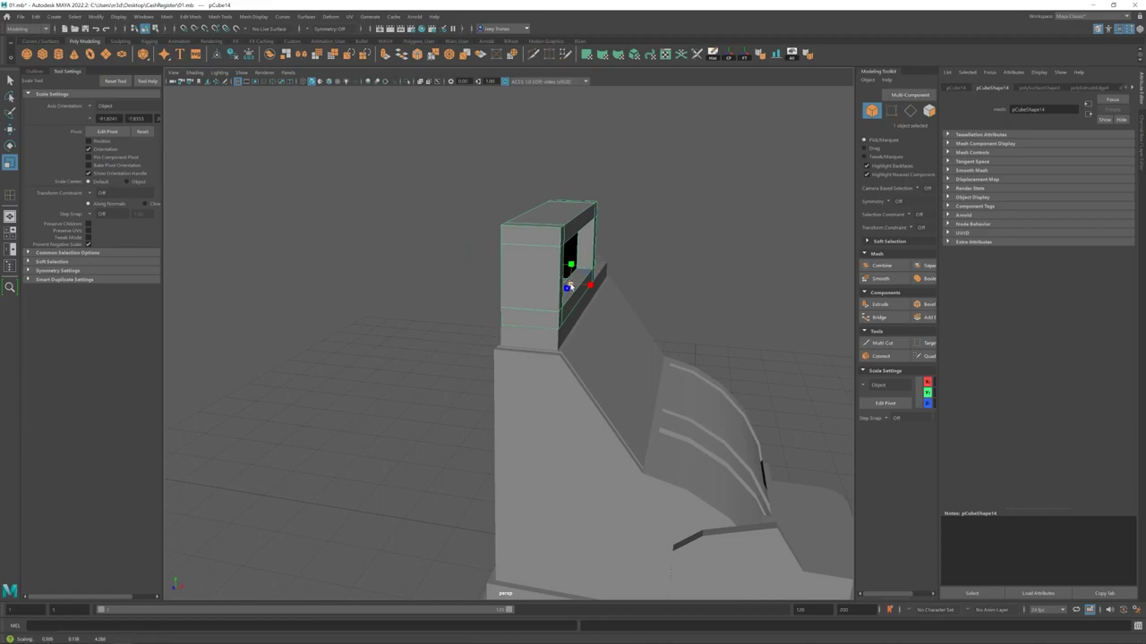
{"action": "key", "text": "w"}
- Move the display box's vertices to reshape it, then clear the selection
{"action": "left_click_drag", "start_coordinate": [568, 287], "coordinate": [586, 352], "text": "alt"}
{"action": "key", "text": "F9"}
{"action": "left_click", "coordinate": [607, 311]}
{"action": "scroll", "coordinate": [607, 311], "scroll_direction": "down", "scroll_amount": 3}
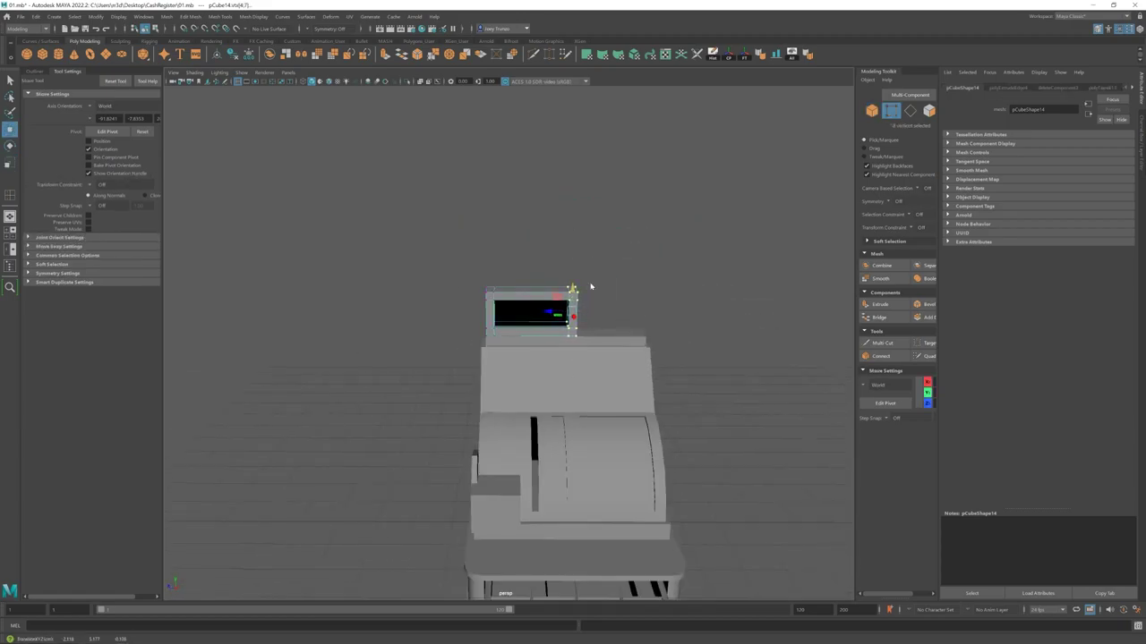
{"action": "key", "text": "F8"}
{"action": "left_click_drag", "start_coordinate": [529, 272], "coordinate": [467, 336], "text": "alt"}
{"action": "left_click", "coordinate": [616, 332]}
{"action": "scroll", "coordinate": [513, 339], "scroll_direction": "up", "scroll_amount": 4}
- Isolate the drawer tray pCube4 and insert edge loops along its front wall
{"action": "left_click", "coordinate": [606, 266]}
{"action": "key", "text": "ctrl+1"}
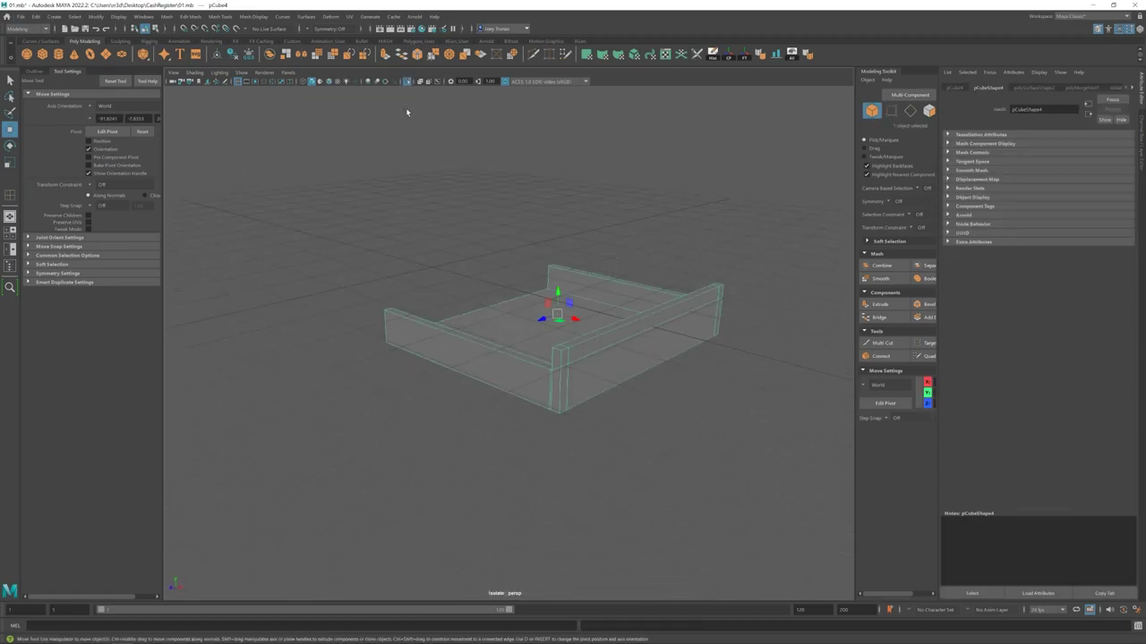
{"action": "scroll", "coordinate": [468, 295], "scroll_direction": "up", "scroll_amount": 2}
{"action": "left_click", "coordinate": [222, 16]}
{"action": "left_click", "coordinate": [239, 86]}
{"action": "left_click_drag", "start_coordinate": [340, 243], "coordinate": [501, 331], "text": "alt"}
{"action": "left_click", "coordinate": [549, 341]}
{"action": "key", "text": "r"}
{"action": "left_click", "coordinate": [222, 16]}
{"action": "left_click", "coordinate": [239, 86]}
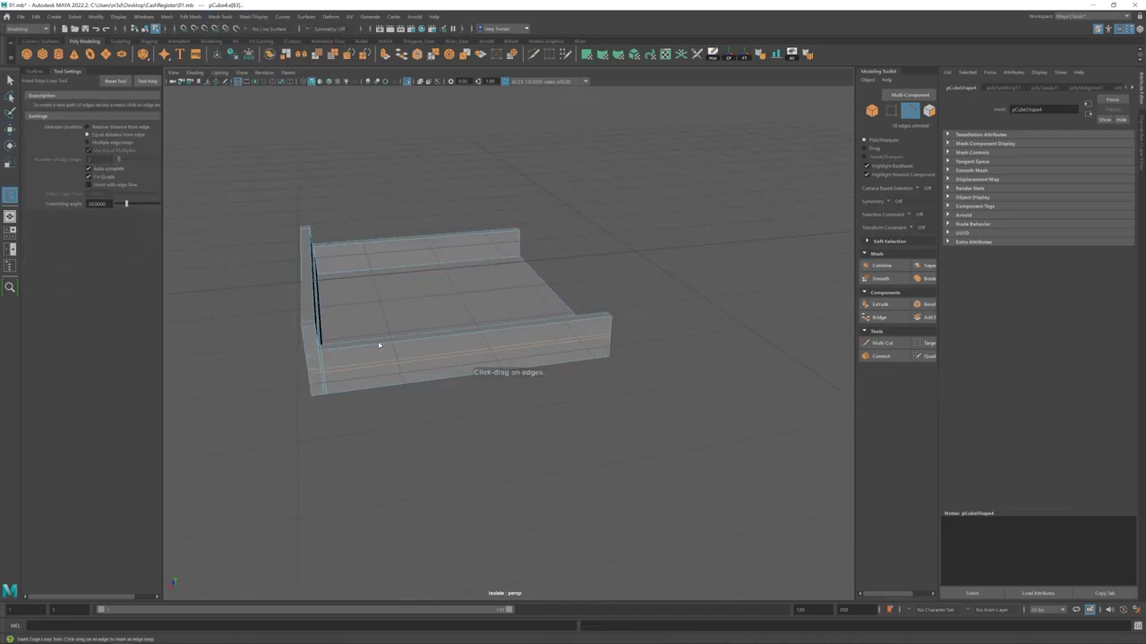
{"action": "key", "text": "w"}
- Extrude the selected front-wall edges of the tray
{"action": "left_click", "coordinate": [399, 359]}
{"action": "left_click_drag", "start_coordinate": [399, 359], "coordinate": [648, 339], "text": "alt"}
{"action": "key", "text": "ctrl+e"}
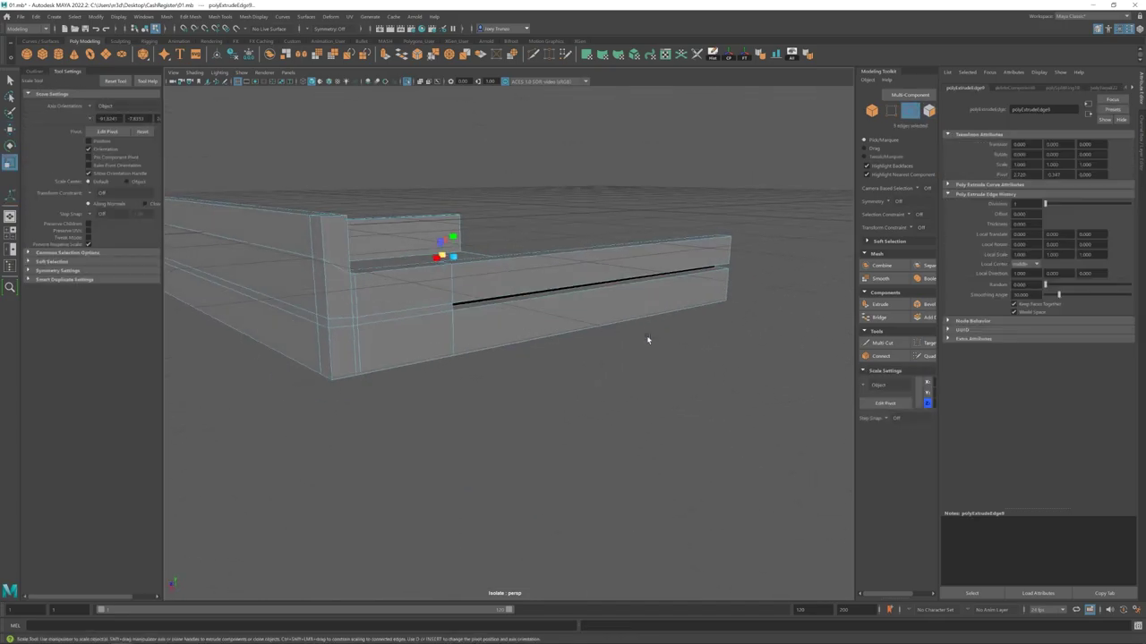
{"action": "right_click_drag", "start_coordinate": [611, 277], "coordinate": [665, 314], "text": "alt"}
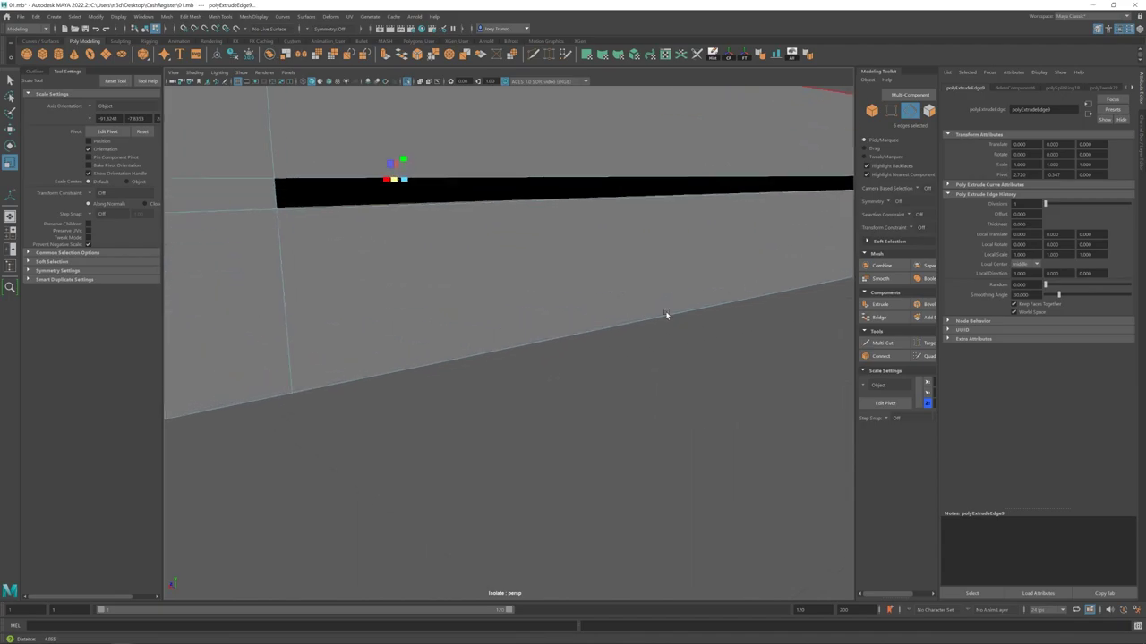
- Patch the wall gap with Append to Polygon and check the new face in wireframe
{"action": "left_click", "coordinate": [303, 81]}
{"action": "left_click", "coordinate": [220, 16]}
{"action": "left_click", "coordinate": [237, 27]}
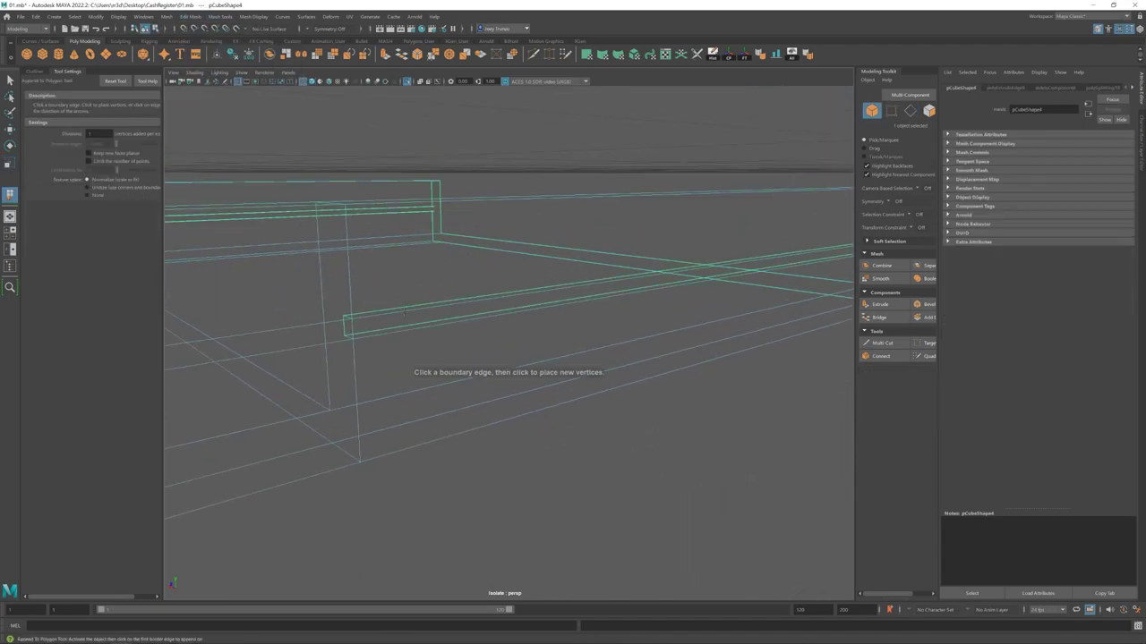
{"action": "left_click", "coordinate": [404, 326]}
{"action": "key", "text": "Return"}
{"action": "key", "text": "5"}
{"action": "mouse_move", "coordinate": [404, 326]}
{"action": "left_mouse_down", "text": "alt"}
{"action": "mouse_move", "coordinate": [401, 335]}
{"action": "mouse_move", "coordinate": [588, 353]}
{"action": "left_mouse_up", "text": "alt"}
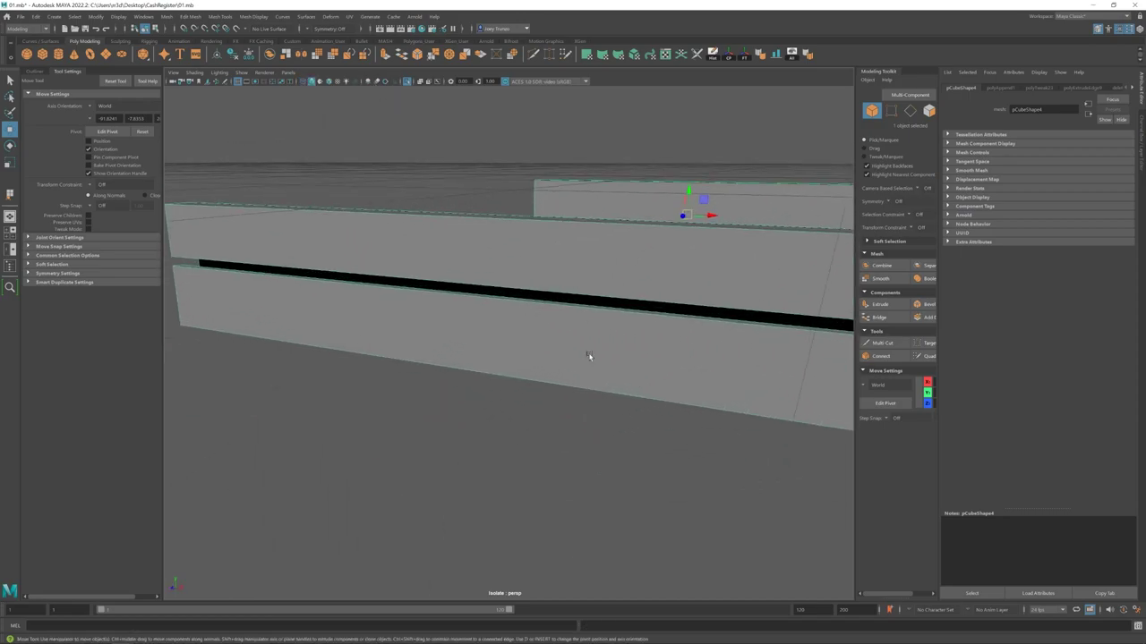
{"action": "key", "text": "4"}
{"action": "left_click", "coordinate": [220, 16]}
{"action": "left_click", "coordinate": [237, 27]}
{"action": "key", "text": "Escape"}
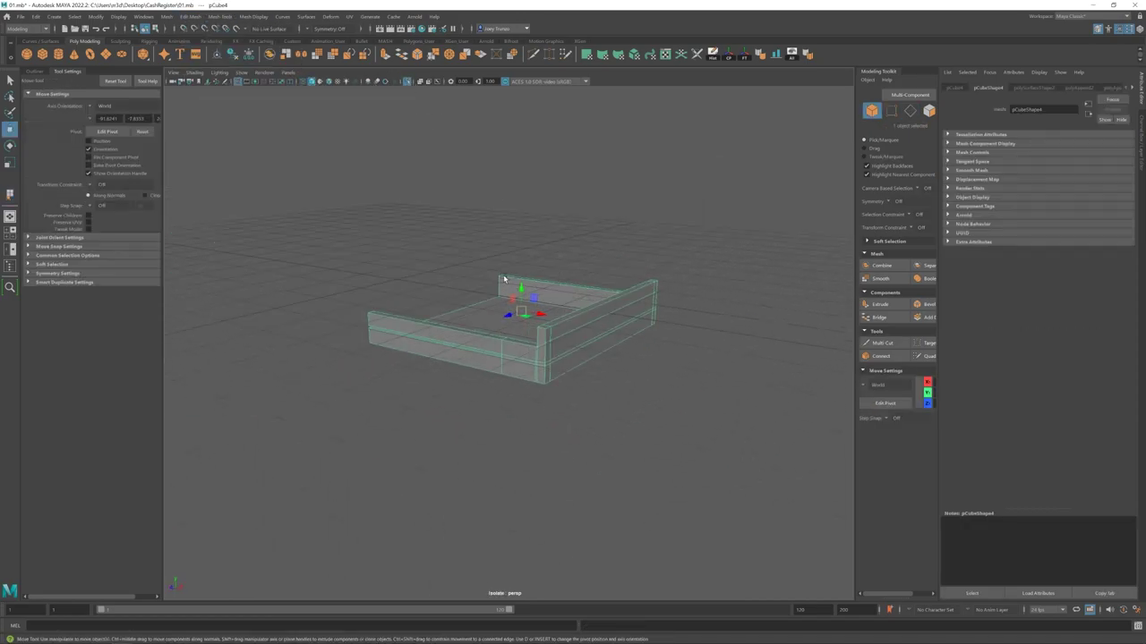
- Select three edges on the tray wall and bevel them with Edit Mesh > Bevel
{"action": "key", "text": "5"}
{"action": "mouse_move", "coordinate": [526, 302]}
{"action": "left_mouse_down", "text": "alt"}
{"action": "mouse_move", "coordinate": [440, 320]}
{"action": "mouse_move", "coordinate": [559, 279]}
{"action": "left_mouse_up", "text": "alt"}
{"action": "key", "text": "4"}
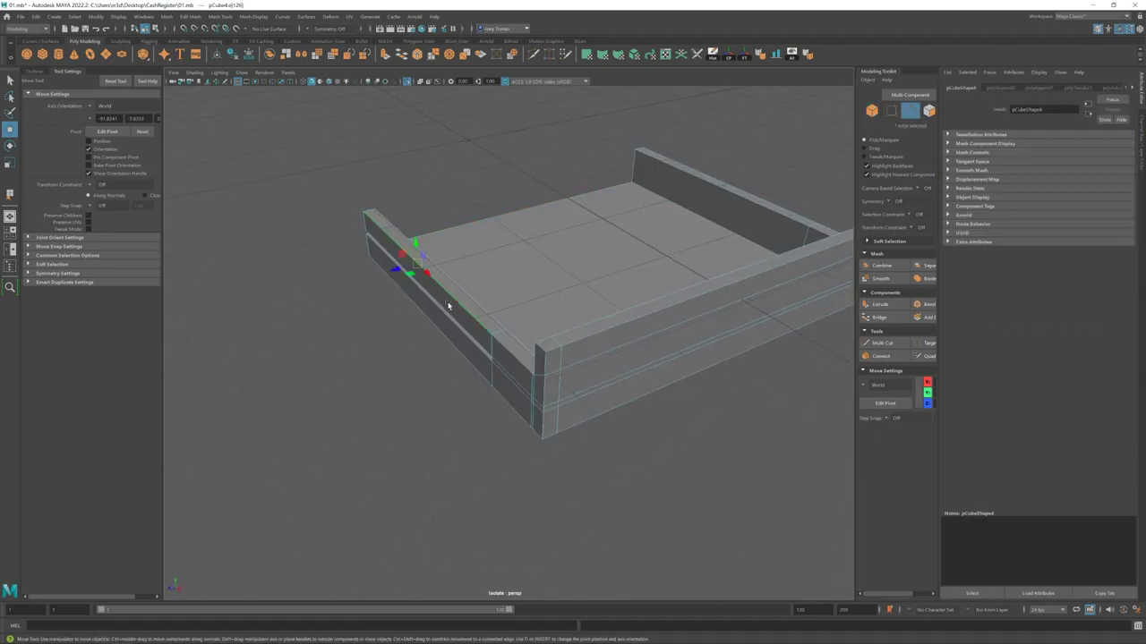
{"action": "mouse_move", "coordinate": [465, 308]}
{"action": "left_mouse_down", "text": "alt"}
{"action": "mouse_move", "coordinate": [538, 325]}
{"action": "mouse_move", "coordinate": [668, 388]}
{"action": "left_mouse_up", "text": "alt"}
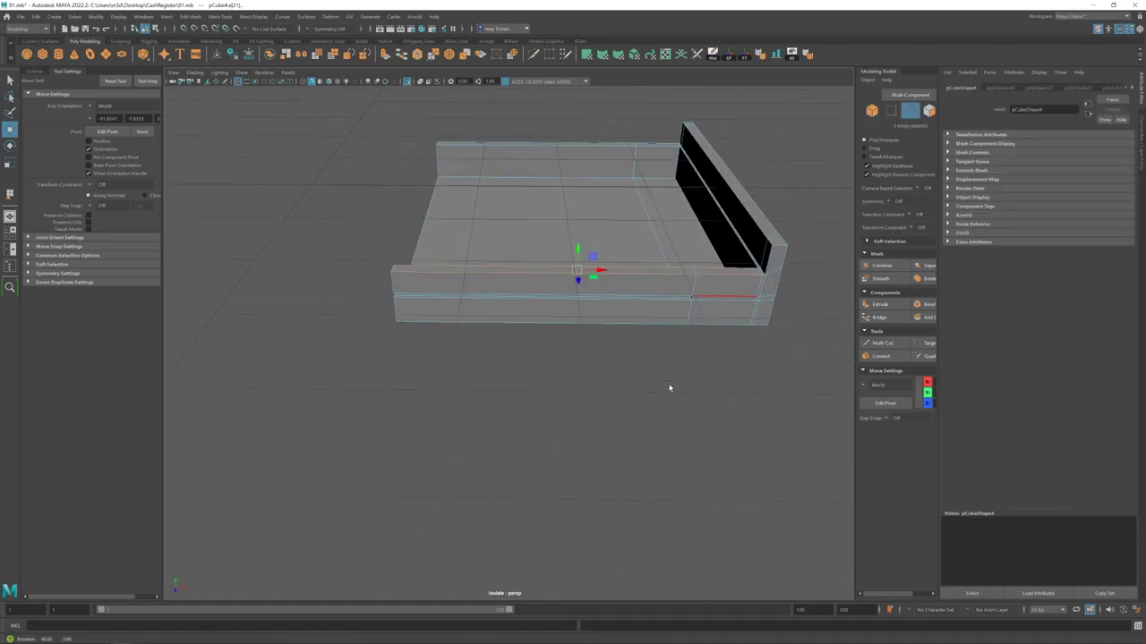
{"action": "left_click_drag", "start_coordinate": [778, 305], "coordinate": [414, 384], "text": "alt"}
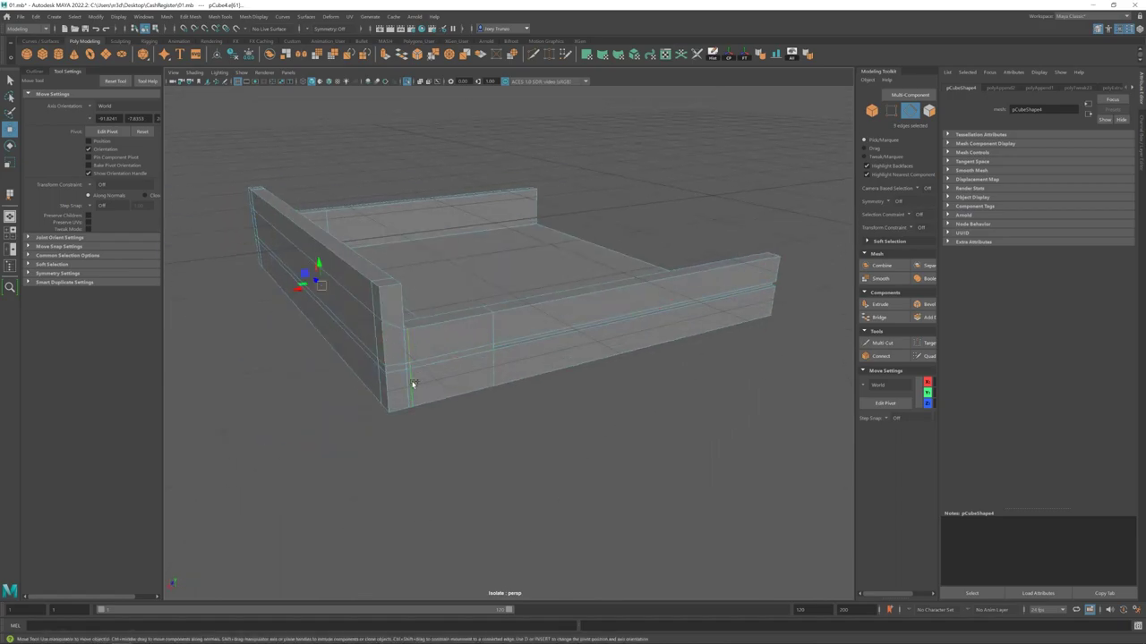
{"action": "key", "text": "5"}
{"action": "mouse_move", "coordinate": [304, 288]}
{"action": "left_mouse_down", "text": "alt"}
{"action": "mouse_move", "coordinate": [342, 317]}
{"action": "mouse_move", "coordinate": [600, 328]}
{"action": "mouse_move", "coordinate": [464, 348]}
{"action": "left_mouse_up", "text": "alt"}
{"action": "key", "text": "4"}
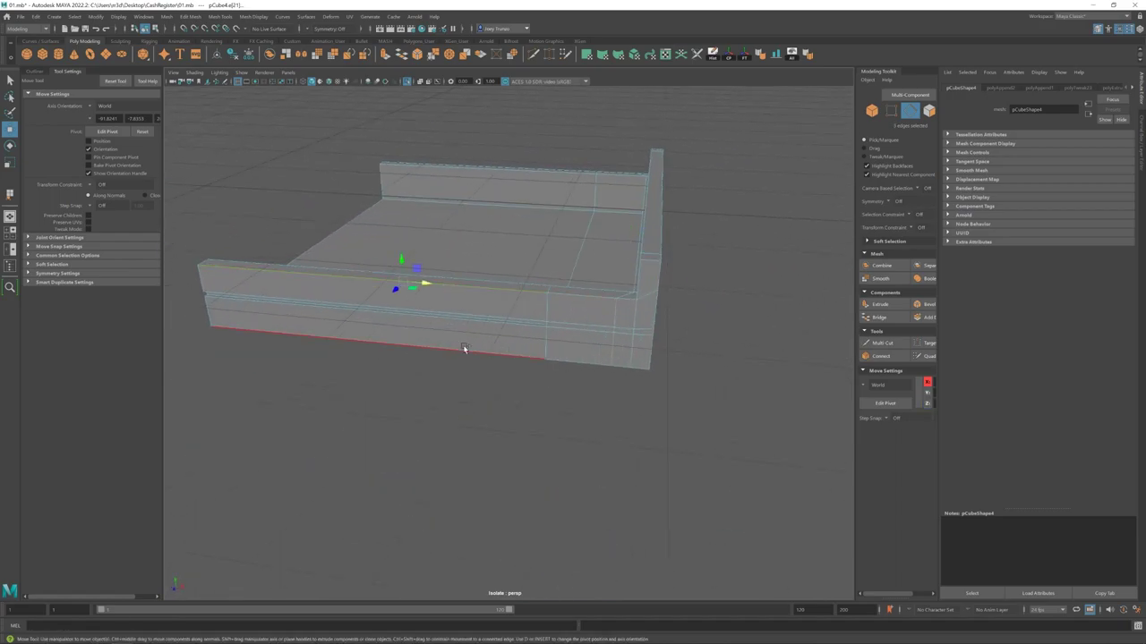
{"action": "left_click_drag", "start_coordinate": [655, 231], "coordinate": [545, 342], "text": "alt"}
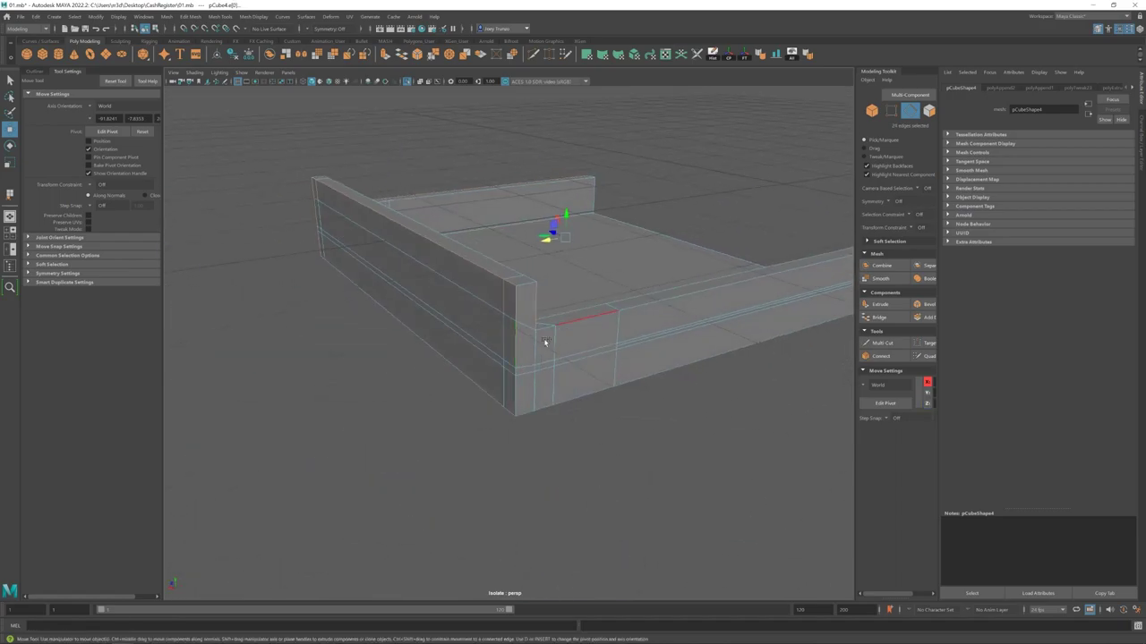
{"action": "left_click_drag", "start_coordinate": [306, 195], "coordinate": [339, 324], "text": "alt"}
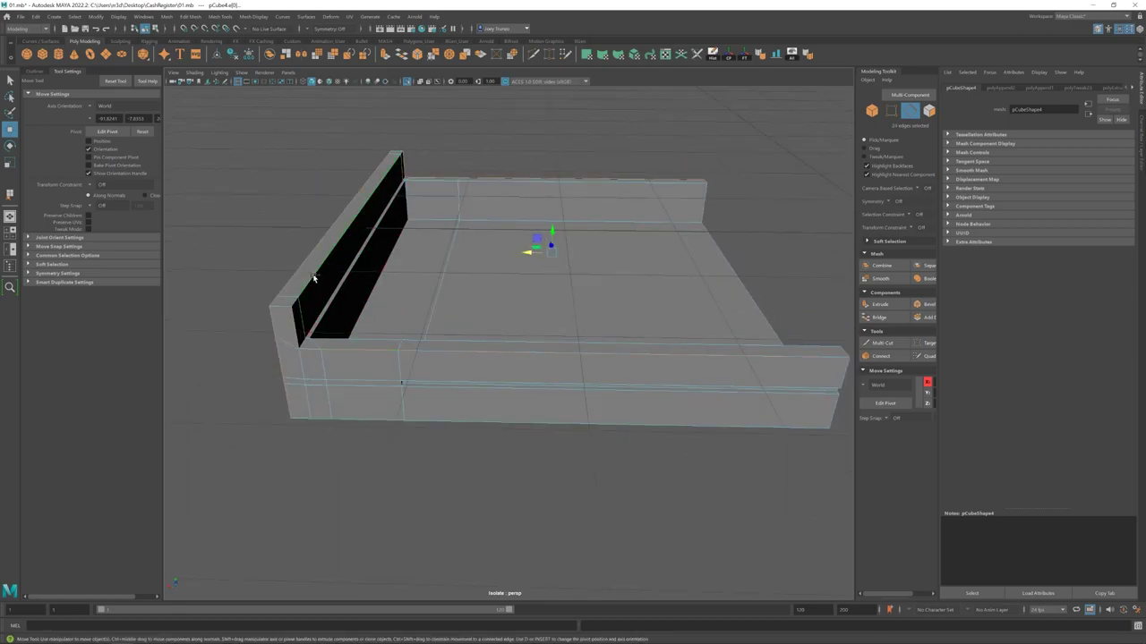
{"action": "left_click_drag", "start_coordinate": [385, 435], "coordinate": [671, 376], "text": "alt"}
{"action": "left_click", "coordinate": [190, 16]}
{"action": "left_click", "coordinate": [206, 40]}
- Bevel the tray's corner edges one at a time with Ctrl+B
{"action": "left_click_drag", "start_coordinate": [689, 268], "coordinate": [592, 307], "text": "alt"}
{"action": "left_click", "coordinate": [550, 327]}
{"action": "key", "text": "ctrl+b"}
{"action": "left_click", "coordinate": [592, 307]}
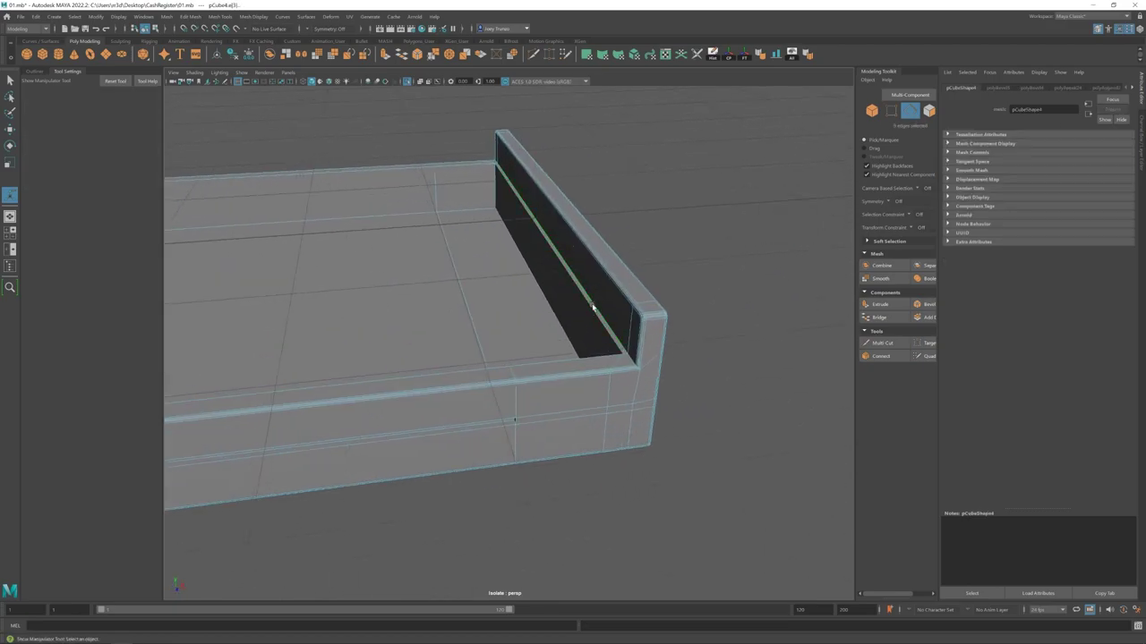
{"action": "key", "text": "ctrl+b"}
{"action": "left_click_drag", "start_coordinate": [519, 295], "coordinate": [412, 295], "text": "alt"}
{"action": "left_click", "coordinate": [680, 460]}
- Insert an edge loop along the tray's inner wall near the corner
{"action": "left_click", "coordinate": [221, 16]}
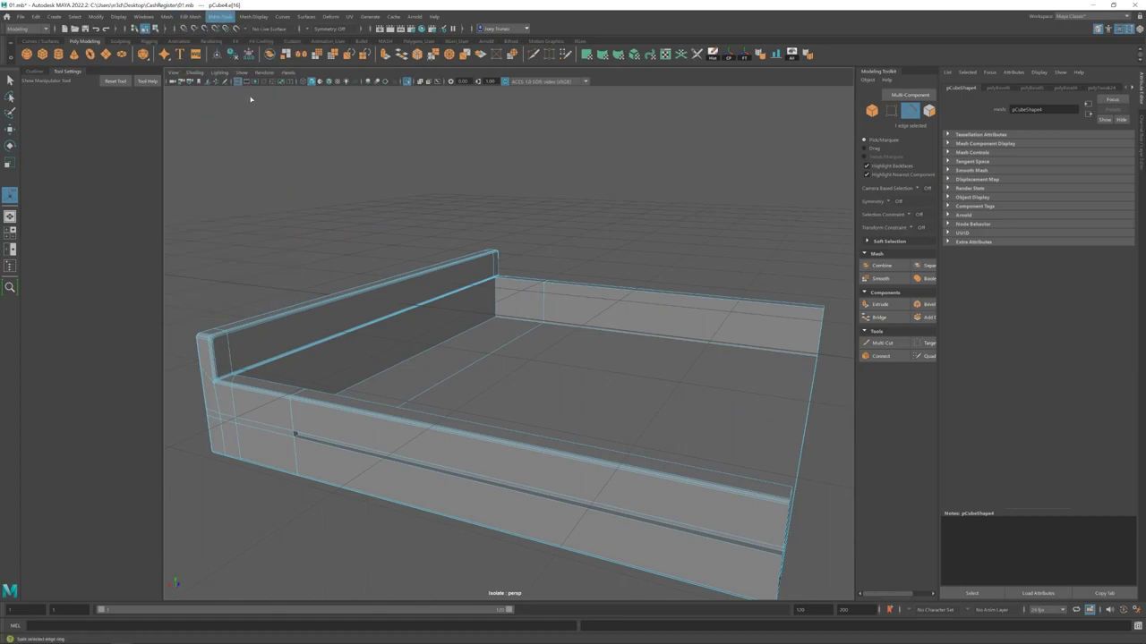
{"action": "left_click", "coordinate": [246, 100]}
{"action": "left_click_drag", "start_coordinate": [542, 324], "coordinate": [268, 206], "text": "alt"}
{"action": "right_click_drag", "start_coordinate": [359, 308], "coordinate": [605, 309], "text": "alt"}
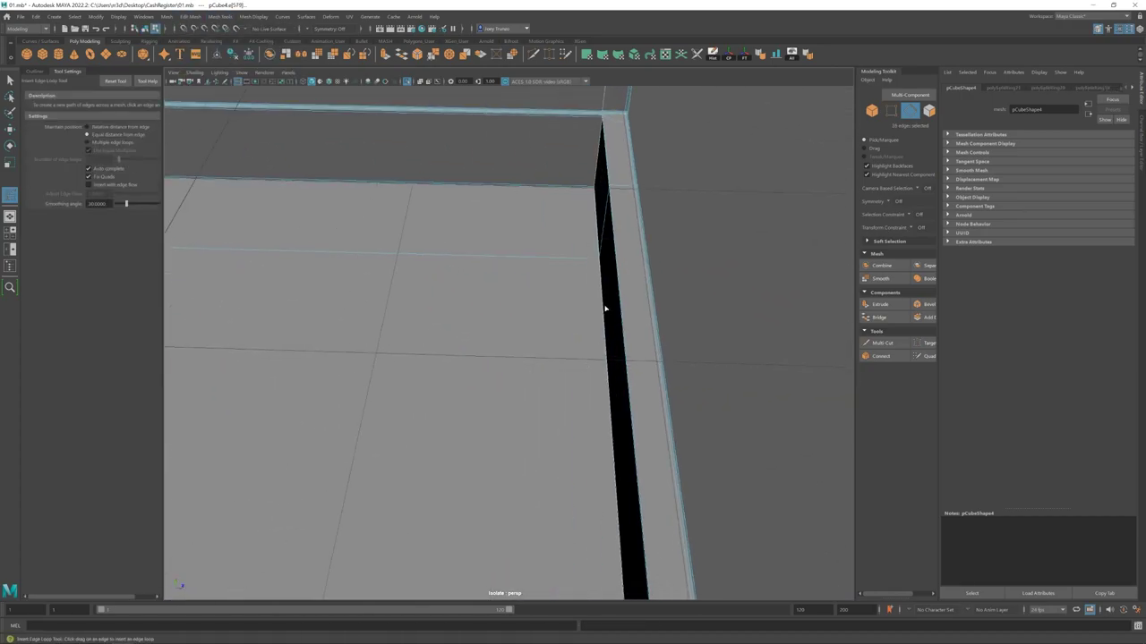
{"action": "left_click_drag", "start_coordinate": [598, 264], "coordinate": [449, 291], "text": "alt"}
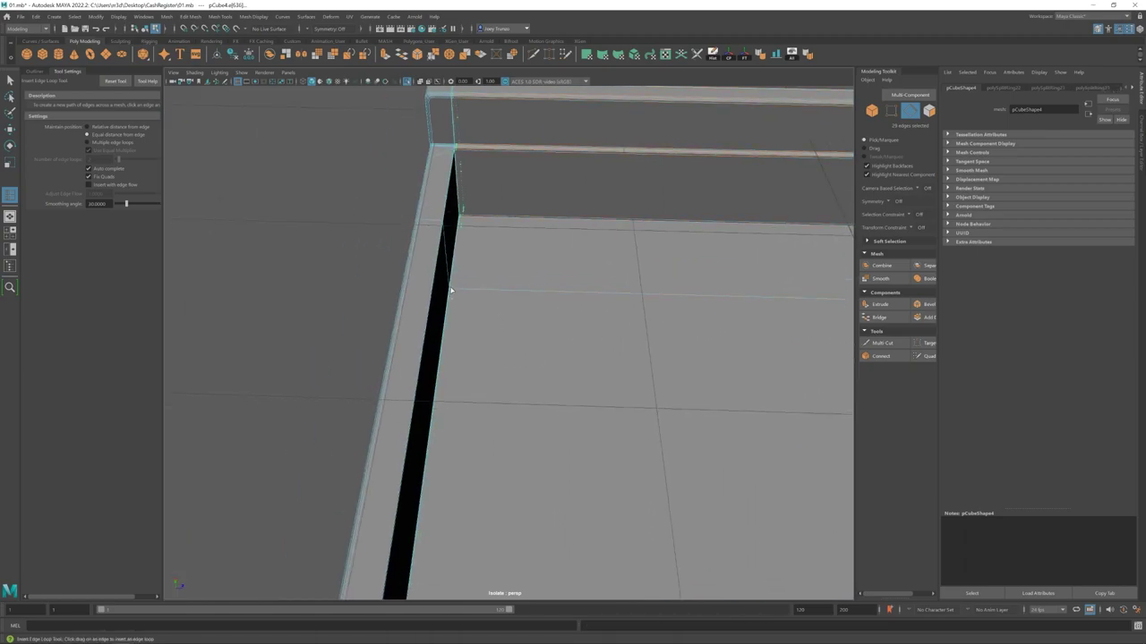
{"action": "left_click", "coordinate": [451, 290]}
- Add an edge loop along the tray's long wall
{"action": "key", "text": "w"}
{"action": "right_click_drag", "start_coordinate": [578, 302], "coordinate": [501, 305], "text": "alt"}
{"action": "left_click_drag", "start_coordinate": [501, 304], "coordinate": [614, 366], "text": "alt"}
{"action": "right_click_drag", "start_coordinate": [614, 366], "coordinate": [627, 325], "text": "alt"}
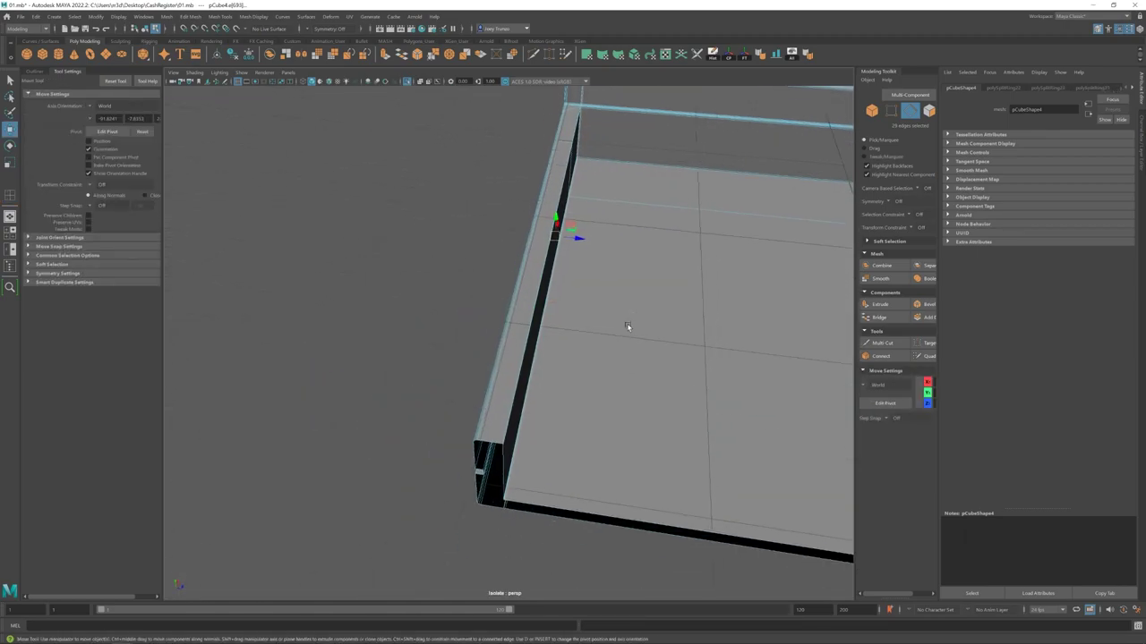
{"action": "left_click_drag", "start_coordinate": [628, 326], "coordinate": [554, 340], "text": "alt"}
{"action": "right_click_drag", "start_coordinate": [554, 340], "coordinate": [501, 367], "text": "shift"}
{"action": "left_click_drag", "start_coordinate": [501, 367], "coordinate": [698, 495], "text": "alt"}
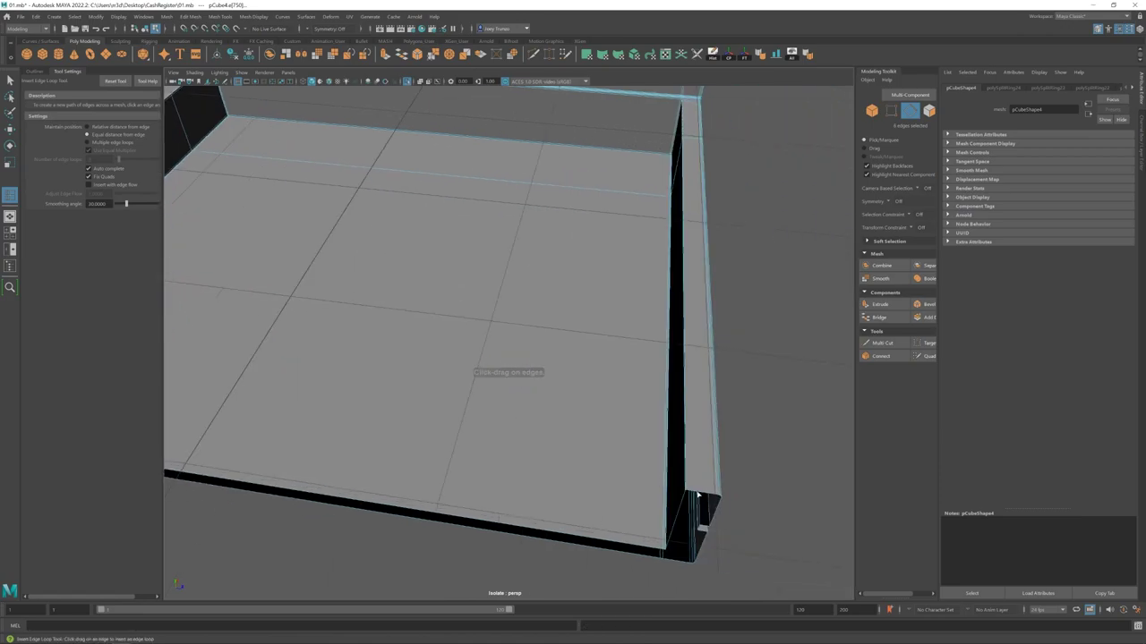
{"action": "right_click_drag", "start_coordinate": [689, 494], "coordinate": [563, 418], "text": "alt"}
{"action": "left_click_drag", "start_coordinate": [563, 417], "coordinate": [557, 400], "text": "alt"}
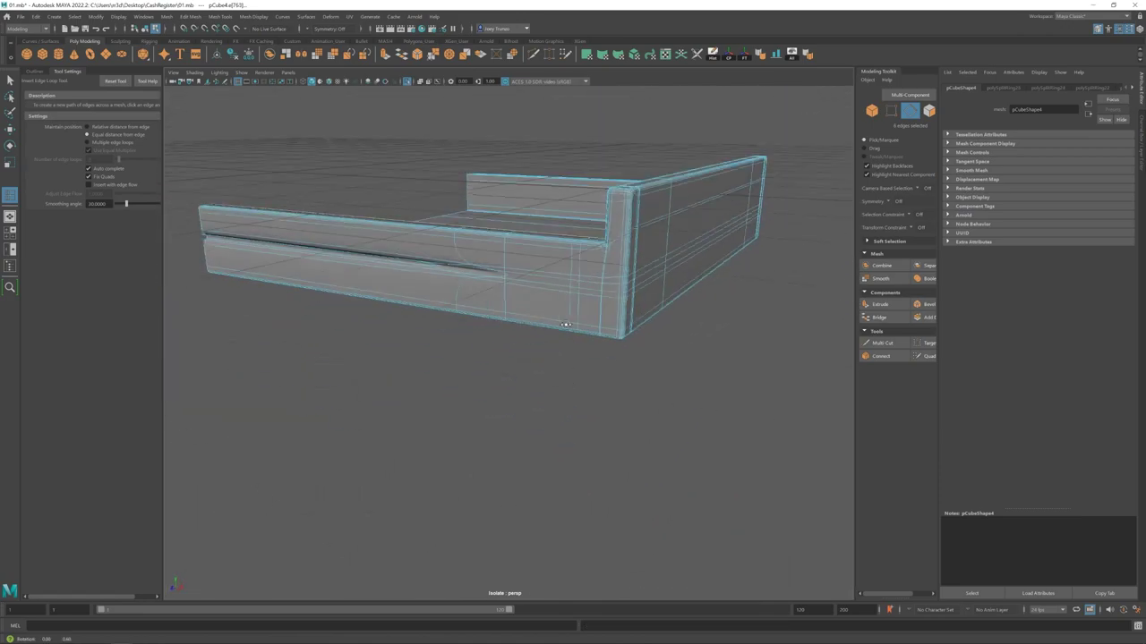
{"action": "right_click_drag", "start_coordinate": [558, 399], "coordinate": [507, 307], "text": "alt"}
{"action": "left_click", "coordinate": [581, 267]}
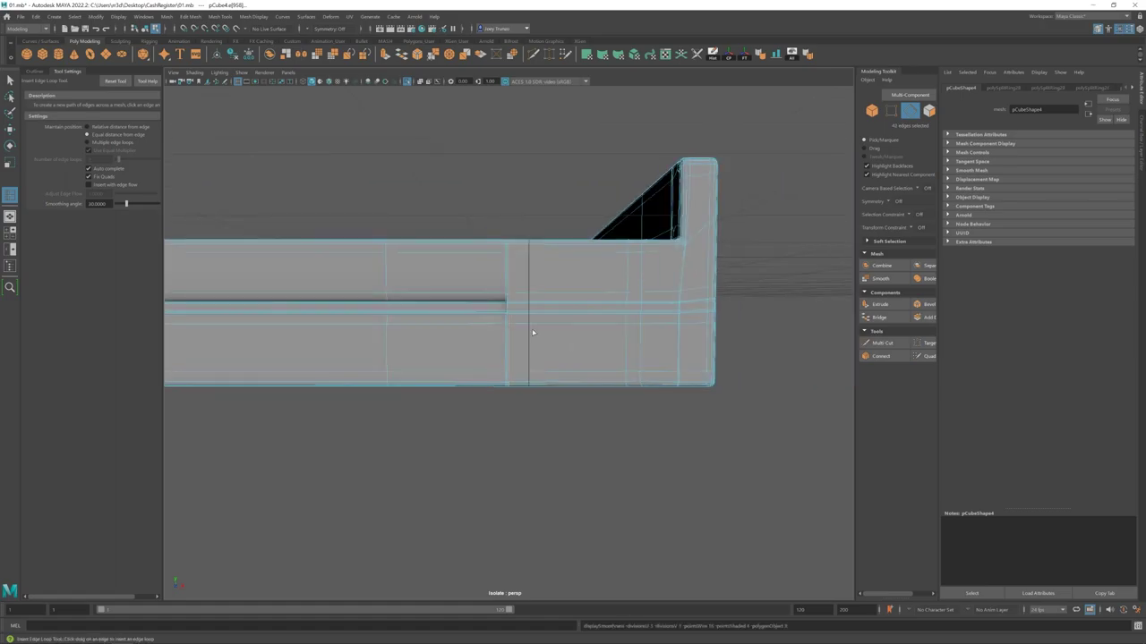
- Add another supporting edge loop on the tray wall and review the whole tray
{"action": "mouse_move", "coordinate": [532, 332]}
{"action": "left_mouse_down", "text": "alt"}
{"action": "mouse_move", "coordinate": [752, 269]}
{"action": "mouse_move", "coordinate": [723, 244]}
{"action": "mouse_move", "coordinate": [765, 372]}
{"action": "mouse_move", "coordinate": [704, 371]}
{"action": "left_mouse_up", "text": "alt"}
{"action": "right_click_drag", "start_coordinate": [703, 371], "coordinate": [535, 343], "text": "alt"}
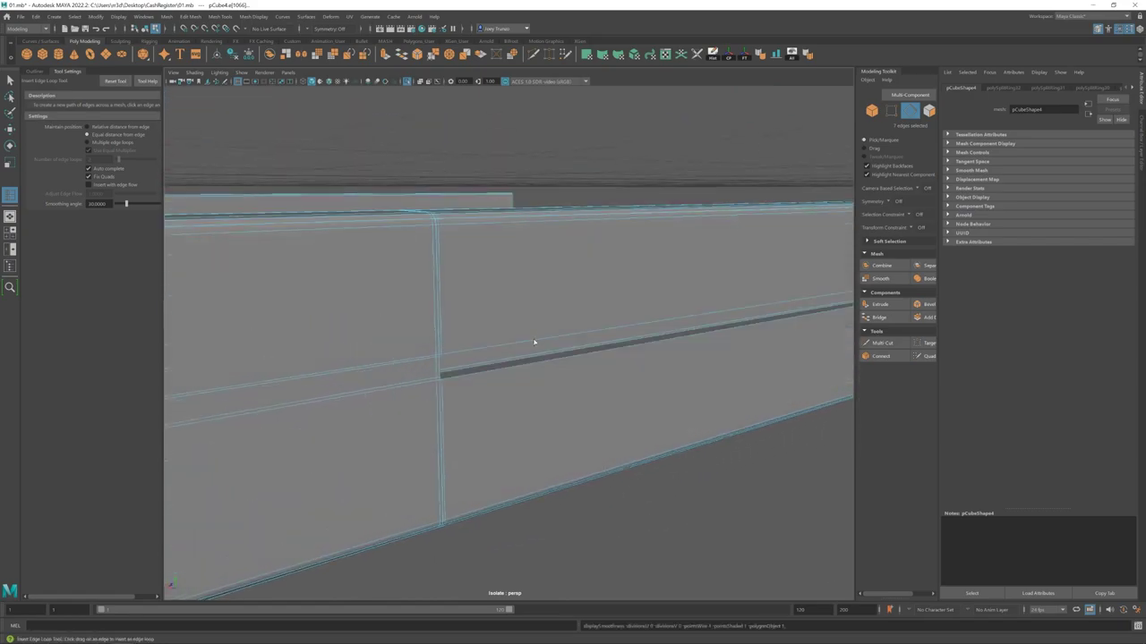
{"action": "left_click", "coordinate": [443, 385]}
{"action": "left_click_drag", "start_coordinate": [443, 385], "coordinate": [528, 269], "text": "alt"}
{"action": "right_click_drag", "start_coordinate": [528, 269], "coordinate": [422, 256], "text": "alt"}
{"action": "key", "text": "e"}
{"action": "key", "text": "g"}
{"action": "left_click_drag", "start_coordinate": [422, 256], "coordinate": [447, 252], "text": "alt"}
{"action": "right_click_drag", "start_coordinate": [448, 252], "coordinate": [480, 248], "text": "alt"}
- Exit isolate mode so the whole cash register shows again
{"action": "left_click", "coordinate": [481, 248]}
{"action": "left_click_drag", "start_coordinate": [480, 248], "coordinate": [498, 212], "text": "alt"}
{"action": "key", "text": "ctrl+1"}
{"action": "scroll", "coordinate": [528, 362], "scroll_direction": "up", "scroll_amount": 5}
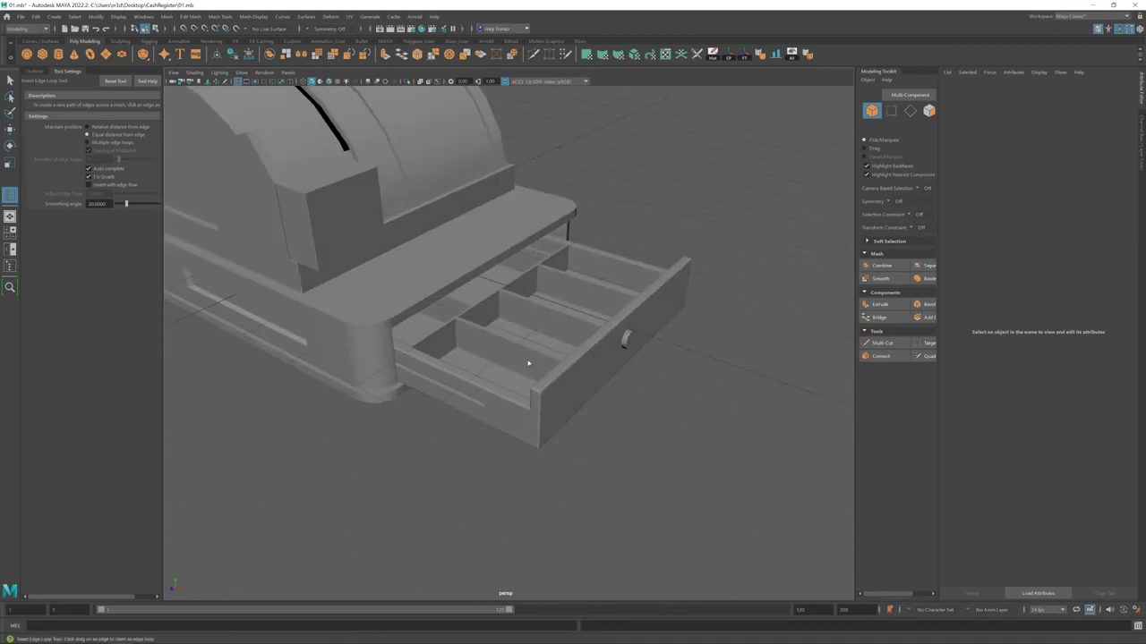
{"action": "scroll", "coordinate": [528, 362], "scroll_direction": "up", "scroll_amount": 3}
- Select the long crosswise divider and move the vertices at its right end
{"action": "key", "text": "w"}
{"action": "left_click", "coordinate": [563, 294]}
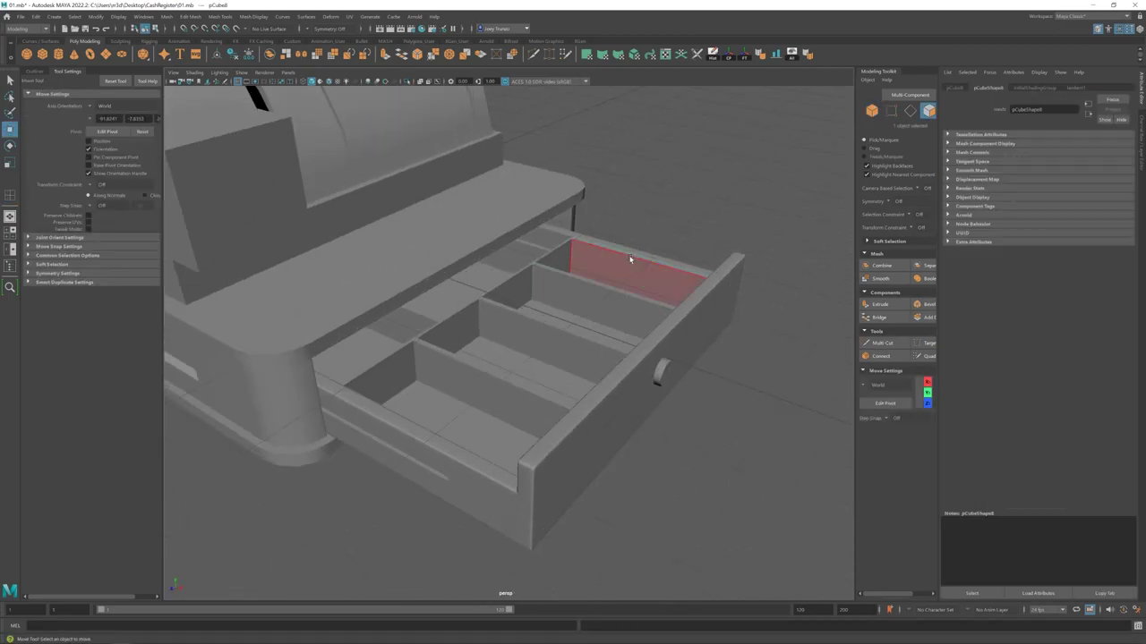
{"action": "left_click_drag", "start_coordinate": [644, 242], "coordinate": [586, 325], "text": "alt"}
{"action": "key", "text": "F9"}
{"action": "key", "text": "F8"}
{"action": "left_click", "coordinate": [576, 316]}
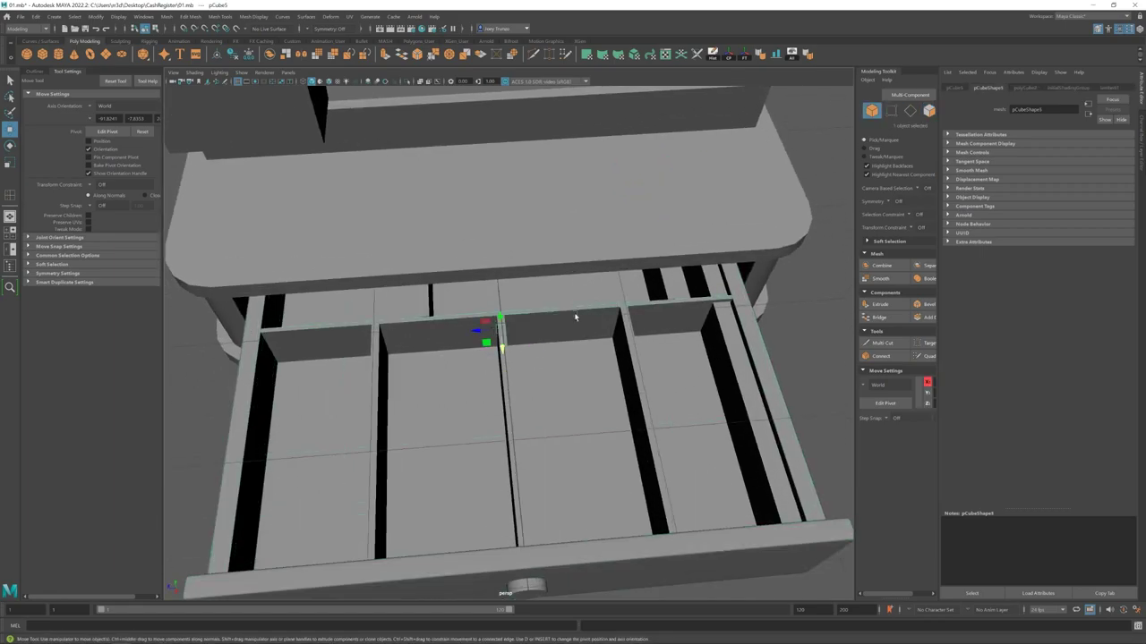
{"action": "key", "text": "r"}
{"action": "key", "text": "F9"}
{"action": "key", "text": "w"}
{"action": "left_click_drag", "start_coordinate": [716, 300], "coordinate": [660, 343]}
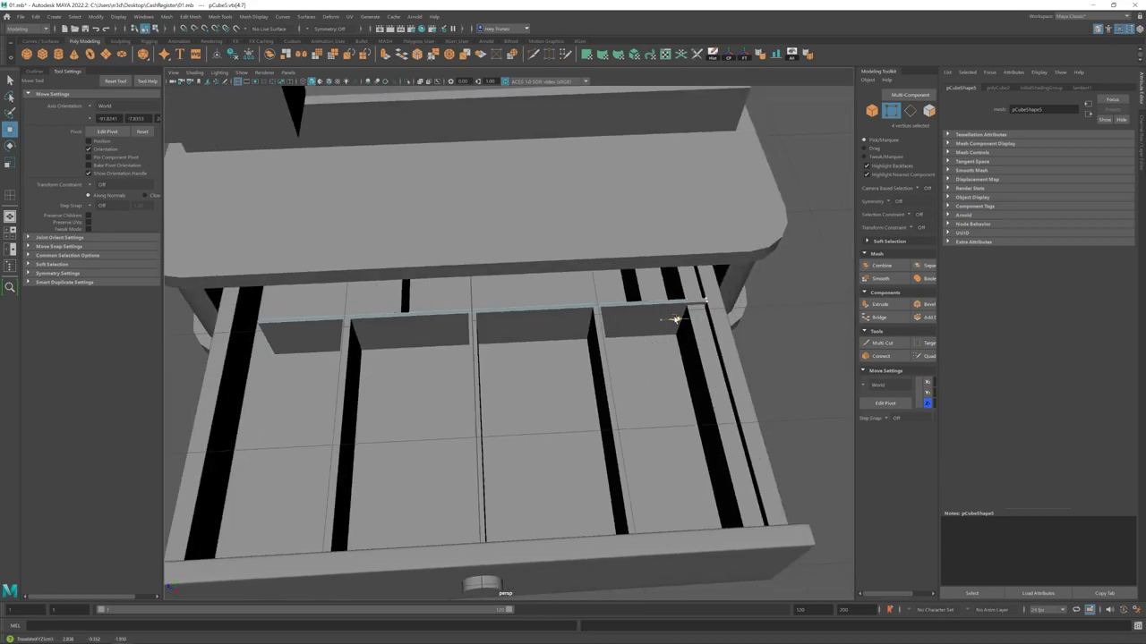
{"action": "key", "text": "F8"}
- Select an edge along the drawer's side rail in edge mode
{"action": "left_click_drag", "start_coordinate": [696, 421], "coordinate": [616, 368], "text": "alt"}
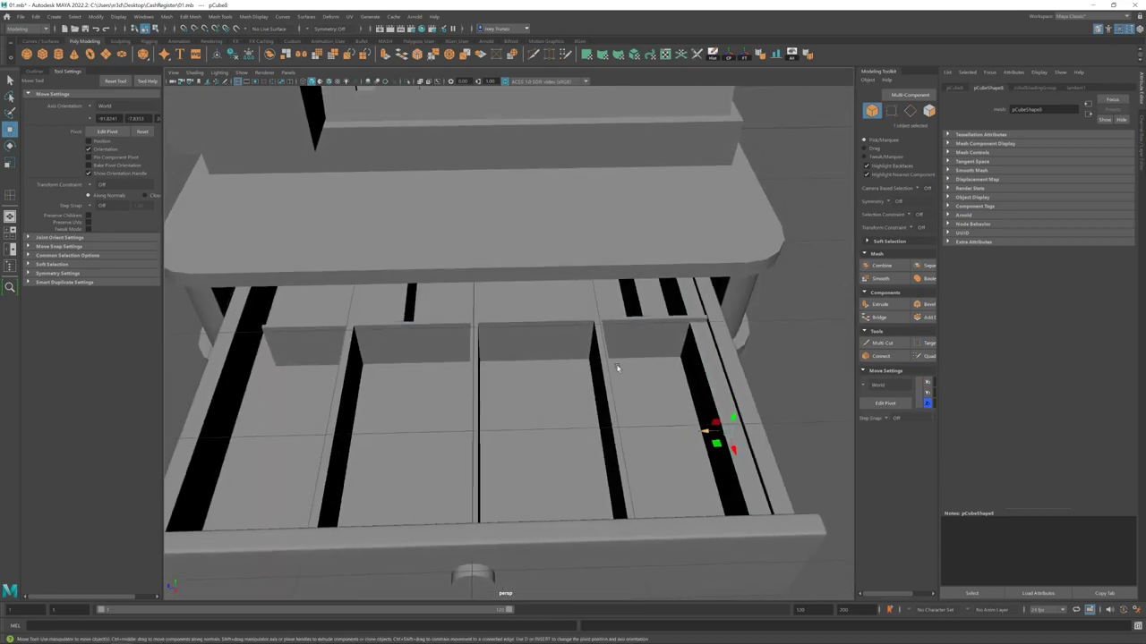
{"action": "scroll", "coordinate": [573, 358], "scroll_direction": "up", "scroll_amount": 5}
{"action": "right_click_drag", "start_coordinate": [527, 354], "coordinate": [474, 342]}
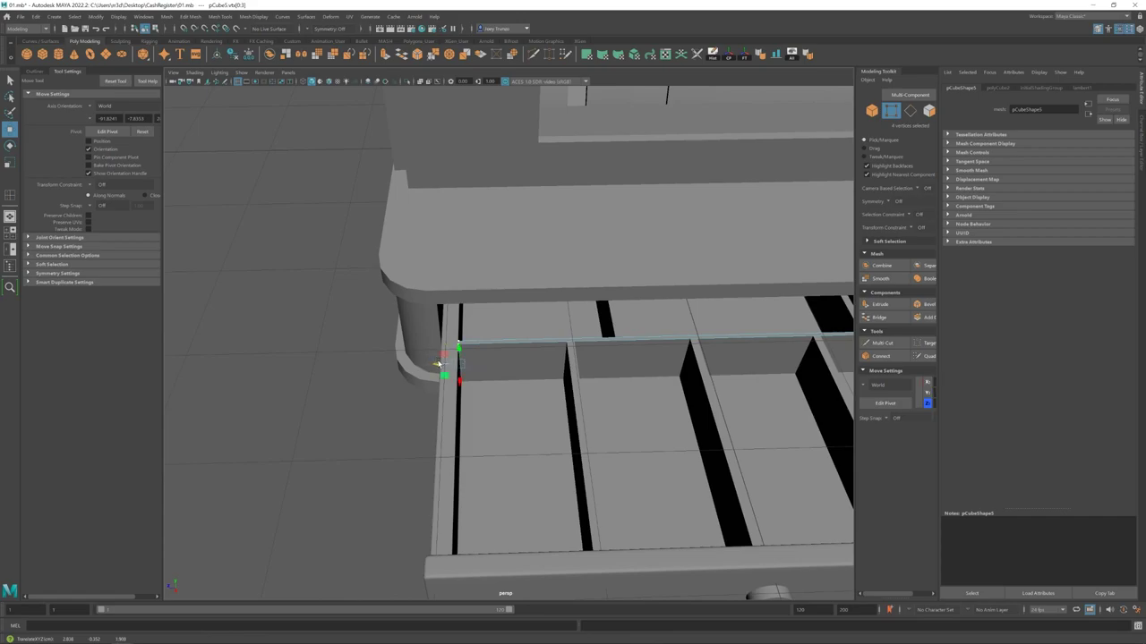
{"action": "left_click_drag", "start_coordinate": [438, 363], "coordinate": [235, 550], "text": "alt"}
{"action": "left_click", "coordinate": [544, 345]}
{"action": "left_click", "coordinate": [190, 16]}
- Bevel the selected rail edge with 2 segments
{"action": "left_click", "coordinate": [206, 49]}
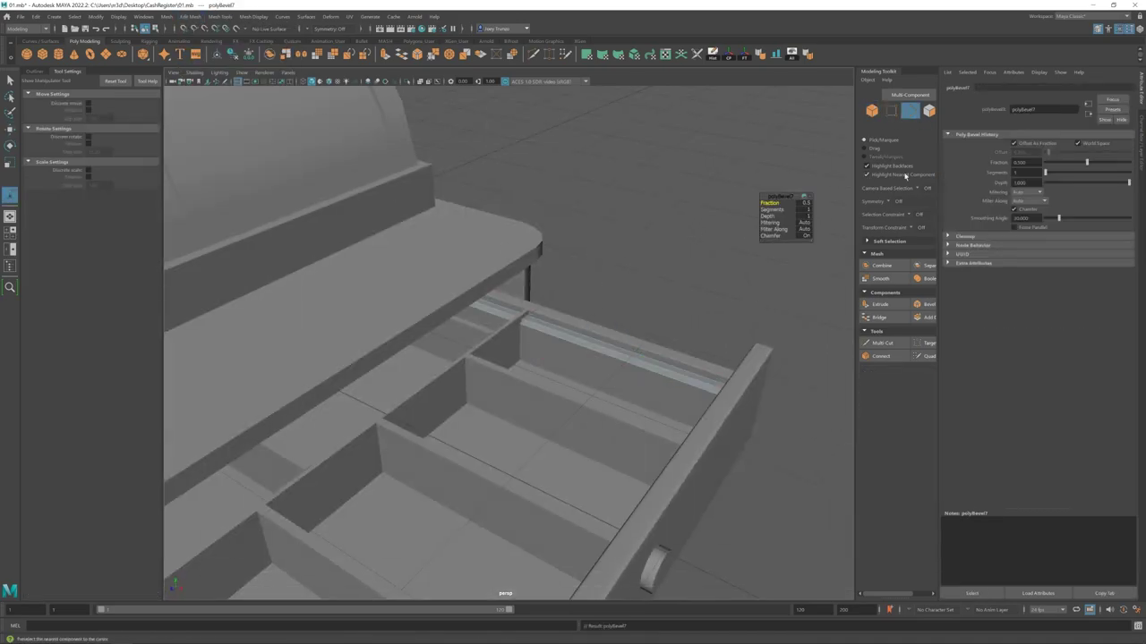
{"action": "left_click", "coordinate": [1051, 176]}
{"action": "left_click_drag", "start_coordinate": [591, 358], "coordinate": [652, 332], "text": "alt"}
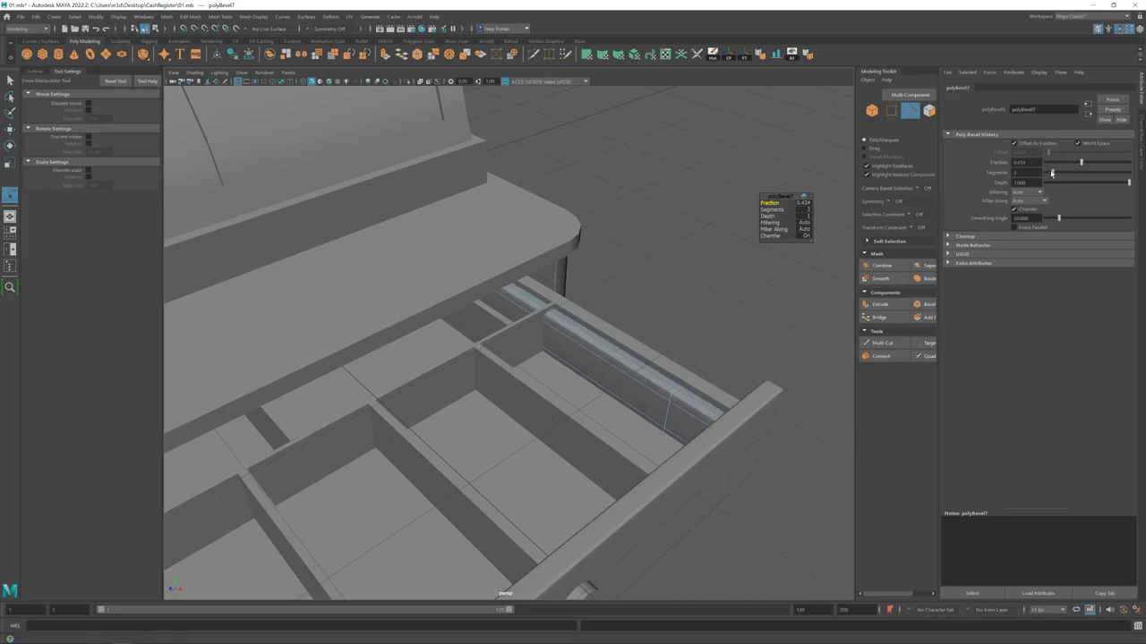
{"action": "mouse_move", "coordinate": [564, 358]}
{"action": "left_mouse_down", "text": "alt"}
{"action": "mouse_move", "coordinate": [588, 345]}
{"action": "mouse_move", "coordinate": [639, 352]}
{"action": "mouse_move", "coordinate": [607, 387]}
{"action": "mouse_move", "coordinate": [624, 352]}
{"action": "mouse_move", "coordinate": [602, 362]}
{"action": "mouse_move", "coordinate": [617, 358]}
{"action": "left_mouse_up", "text": "alt"}
- Scale and move the right and left drawer rails into position
{"action": "key", "text": "w"}
{"action": "key", "text": "4"}
{"action": "left_click", "coordinate": [751, 358]}
{"action": "key", "text": "5"}
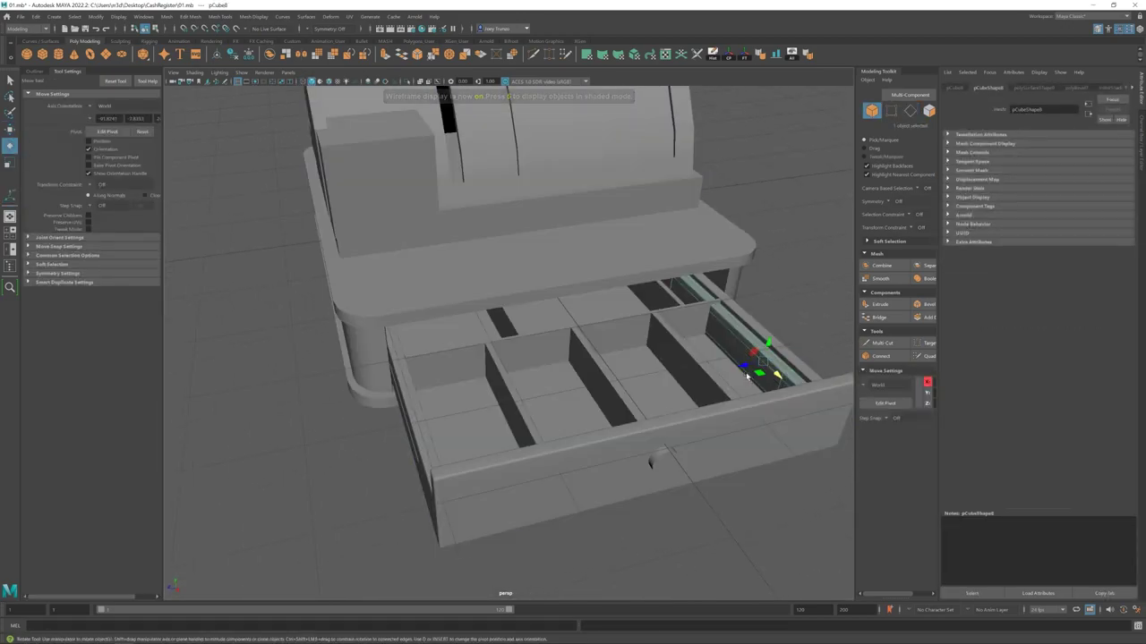
{"action": "key", "text": "r"}
{"action": "left_click_drag", "start_coordinate": [767, 366], "coordinate": [755, 387], "text": "alt"}
{"action": "key", "text": "w"}
{"action": "left_click", "coordinate": [414, 431]}
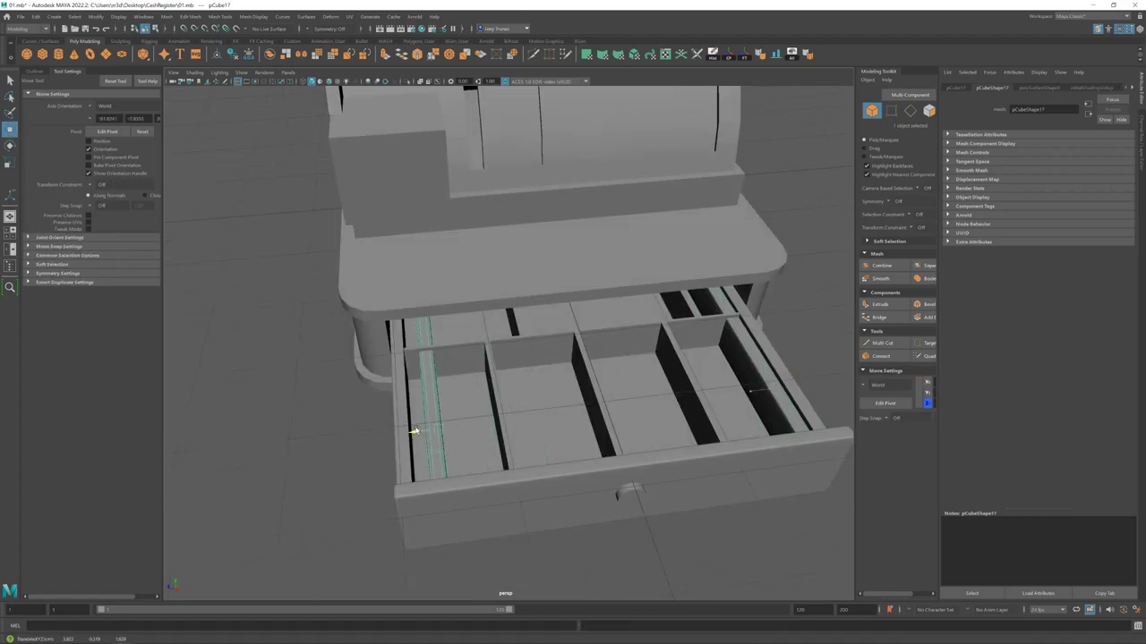
{"action": "scroll", "coordinate": [399, 433], "scroll_direction": "down", "scroll_amount": 5}
{"action": "scroll", "coordinate": [448, 421], "scroll_direction": "up", "scroll_amount": 5}
- Select the drawer dividers and prepare to rotate and move them
{"action": "left_click", "coordinate": [464, 415]}
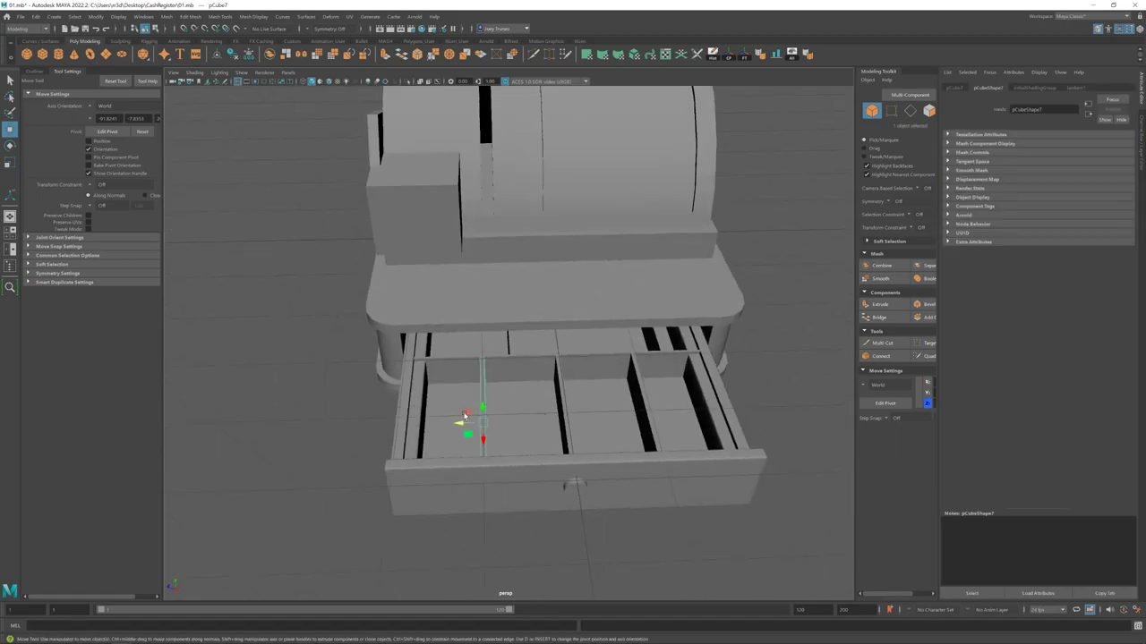
{"action": "scroll", "coordinate": [635, 426], "scroll_direction": "down", "scroll_amount": 2}
{"action": "left_click_drag", "start_coordinate": [636, 425], "coordinate": [657, 354], "text": "alt"}
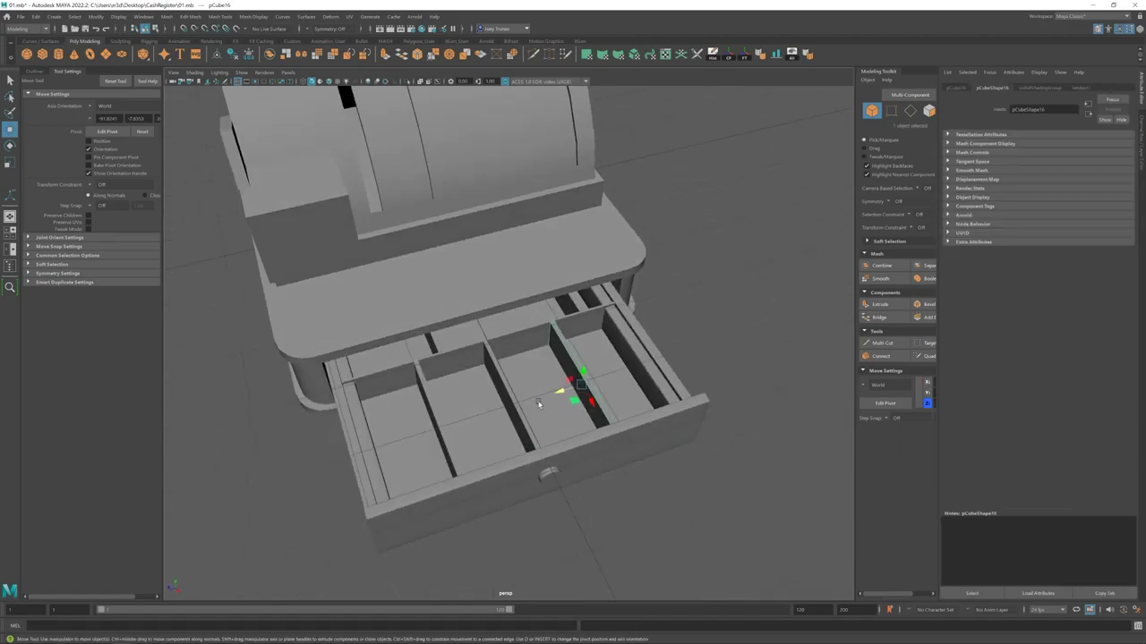
{"action": "scroll", "coordinate": [663, 344], "scroll_direction": "down", "scroll_amount": 1}
{"action": "left_click", "coordinate": [662, 345]}
{"action": "scroll", "coordinate": [552, 395], "scroll_direction": "up", "scroll_amount": 2}
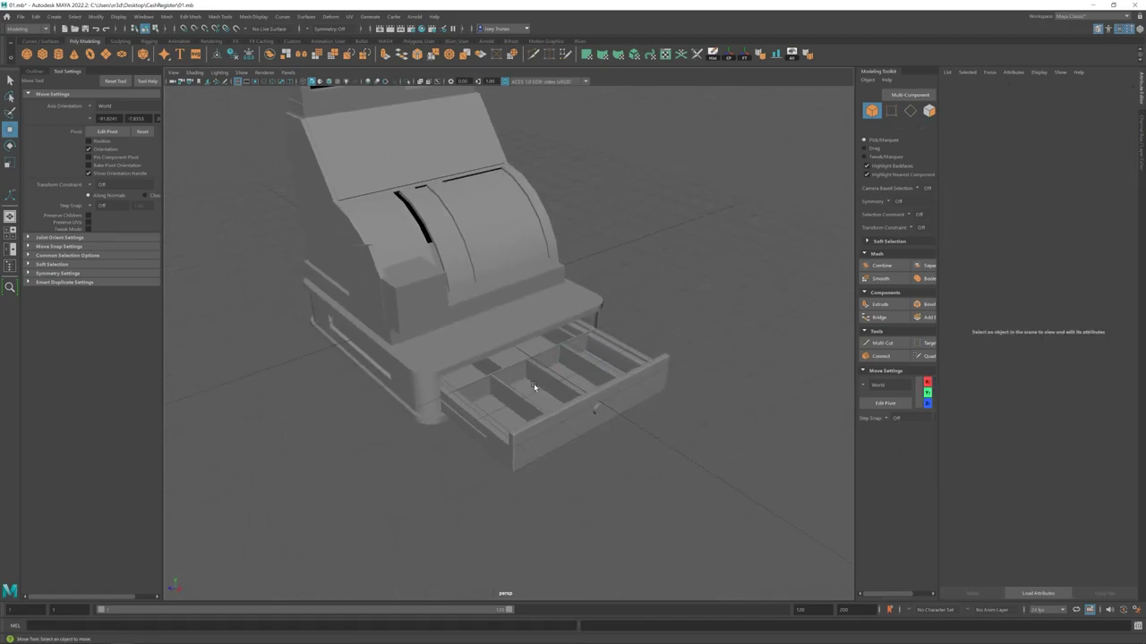
{"action": "left_click", "coordinate": [525, 417]}
{"action": "key", "text": "e"}
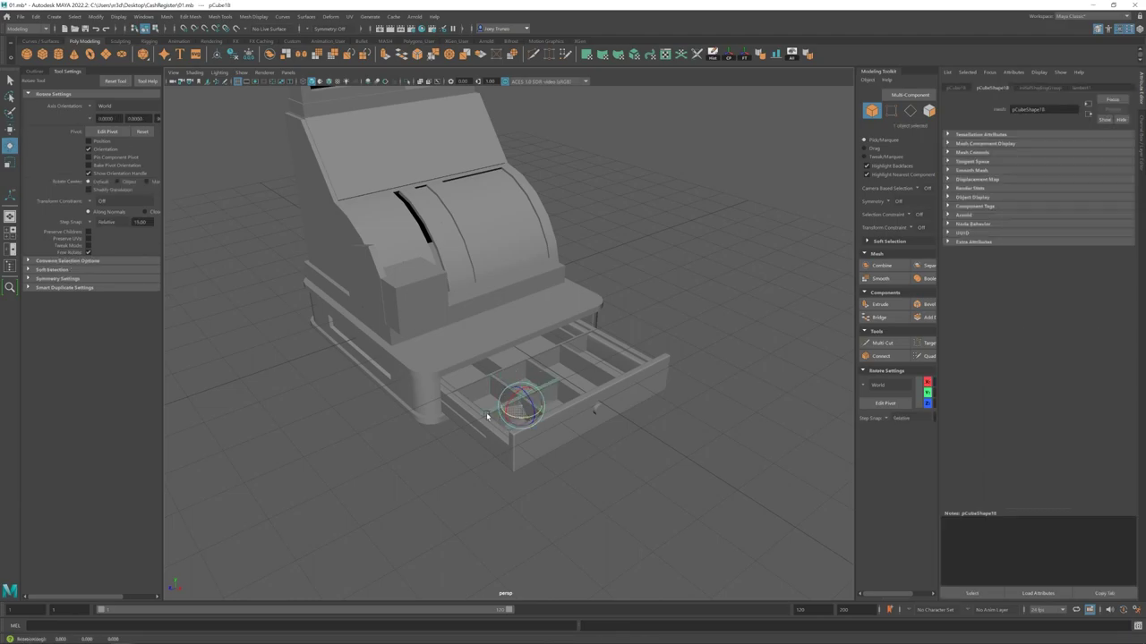
{"action": "key", "text": "w"}
- Slide the long divider into place to split the drawer into compartments
{"action": "left_click_drag", "start_coordinate": [519, 404], "coordinate": [504, 409], "text": "alt"}
{"action": "scroll", "coordinate": [510, 438], "scroll_direction": "up", "scroll_amount": 3}
{"action": "right_click_drag", "start_coordinate": [527, 394], "coordinate": [495, 390]}
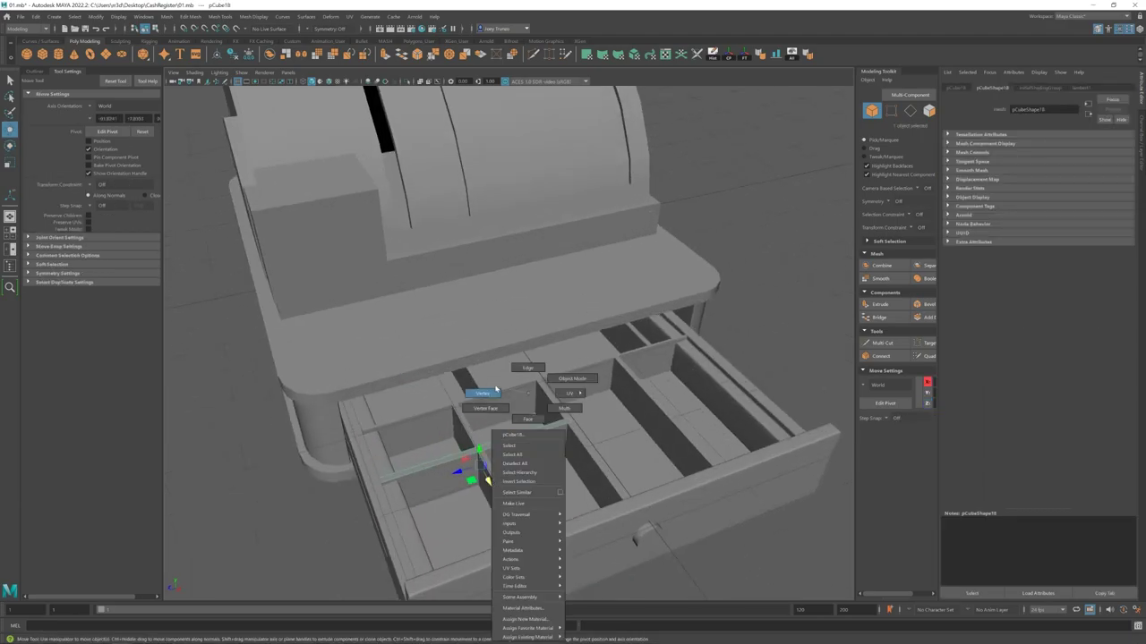
{"action": "scroll", "coordinate": [542, 440], "scroll_direction": "down", "scroll_amount": 2}
{"action": "left_click_drag", "start_coordinate": [542, 440], "coordinate": [670, 418], "text": "alt"}
{"action": "scroll", "coordinate": [583, 450], "scroll_direction": "up", "scroll_amount": 3}
{"action": "left_click", "coordinate": [582, 450]}
{"action": "left_click_drag", "start_coordinate": [583, 450], "coordinate": [537, 385], "text": "alt"}
- Pick a face on the divider, then review the divided drawer from the front
{"action": "right_click_drag", "start_coordinate": [501, 385], "coordinate": [501, 421]}
{"action": "left_click", "coordinate": [501, 385]}
{"action": "scroll", "coordinate": [490, 367], "scroll_direction": "up", "scroll_amount": 3}
{"action": "scroll", "coordinate": [670, 382], "scroll_direction": "down", "scroll_amount": 4}
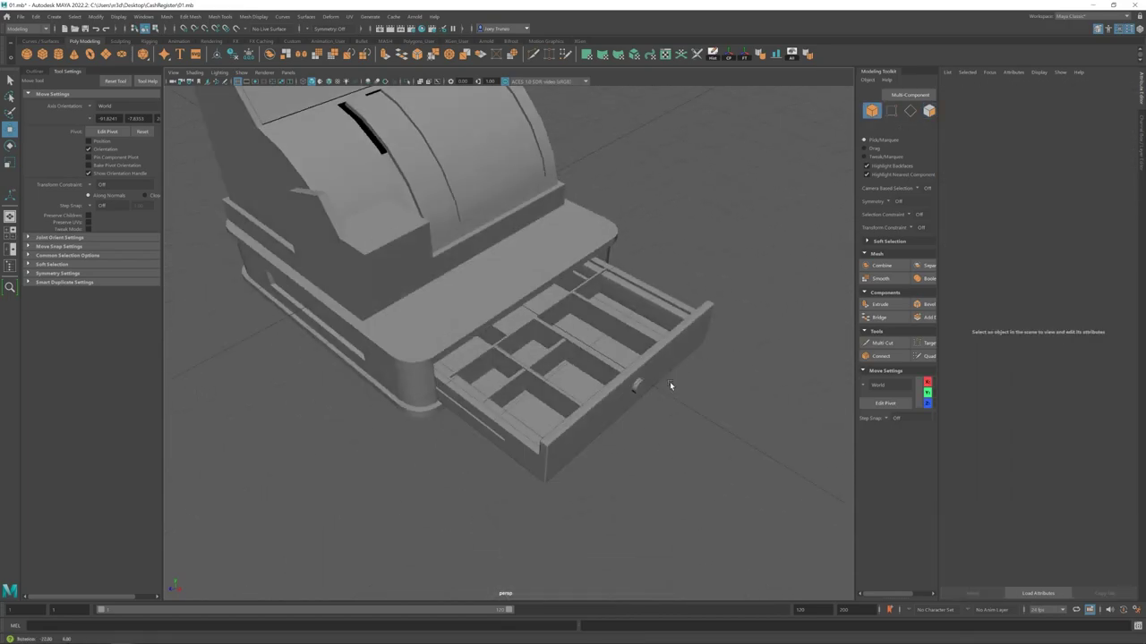
{"action": "left_click_drag", "start_coordinate": [670, 381], "coordinate": [513, 424], "text": "alt"}
{"action": "left_click", "coordinate": [664, 375]}
{"action": "scroll", "coordinate": [664, 375], "scroll_direction": "down", "scroll_amount": 5}
{"action": "left_click_drag", "start_coordinate": [664, 375], "coordinate": [457, 409], "text": "alt"}
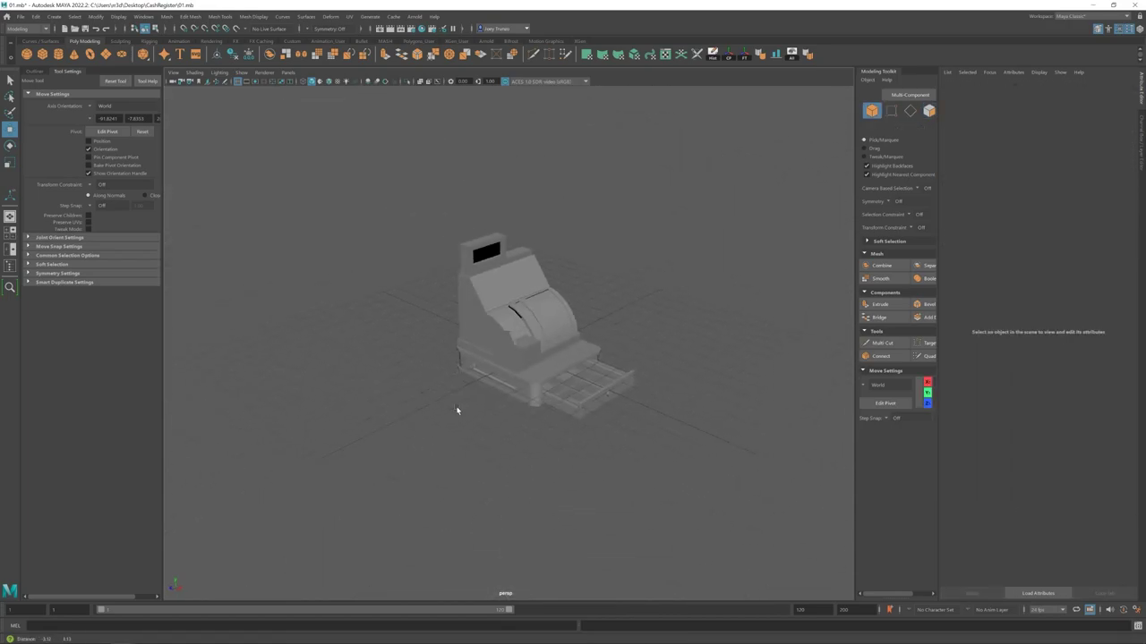
{"action": "scroll", "coordinate": [538, 416], "scroll_direction": "up", "scroll_amount": 4}
- Extrude the drawer knob's edges and scale them inward to form an inset slot
{"action": "left_click", "coordinate": [621, 417]}
{"action": "key", "text": "f"}
{"action": "left_click_drag", "start_coordinate": [620, 417], "coordinate": [681, 394], "text": "alt"}
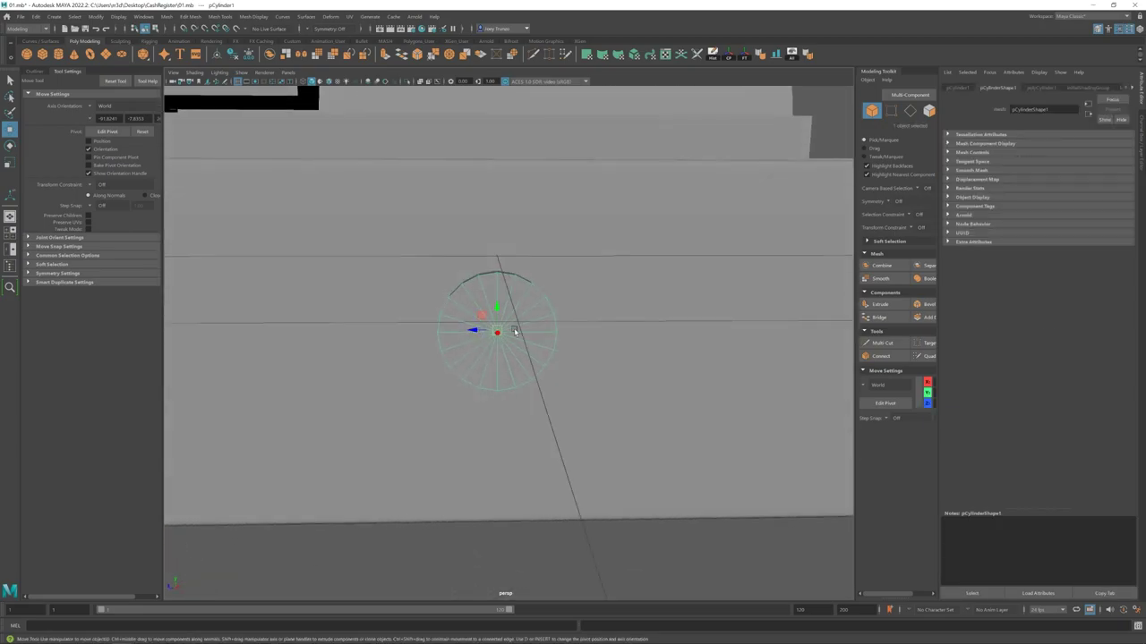
{"action": "mouse_move", "coordinate": [508, 315]}
{"action": "left_mouse_down", "text": "alt"}
{"action": "mouse_move", "coordinate": [528, 324]}
{"action": "mouse_move", "coordinate": [504, 321]}
{"action": "left_mouse_up", "text": "alt"}
{"action": "right_click_drag", "start_coordinate": [504, 321], "coordinate": [537, 318]}
{"action": "key", "text": "ctrl+e"}
{"action": "key", "text": "r"}
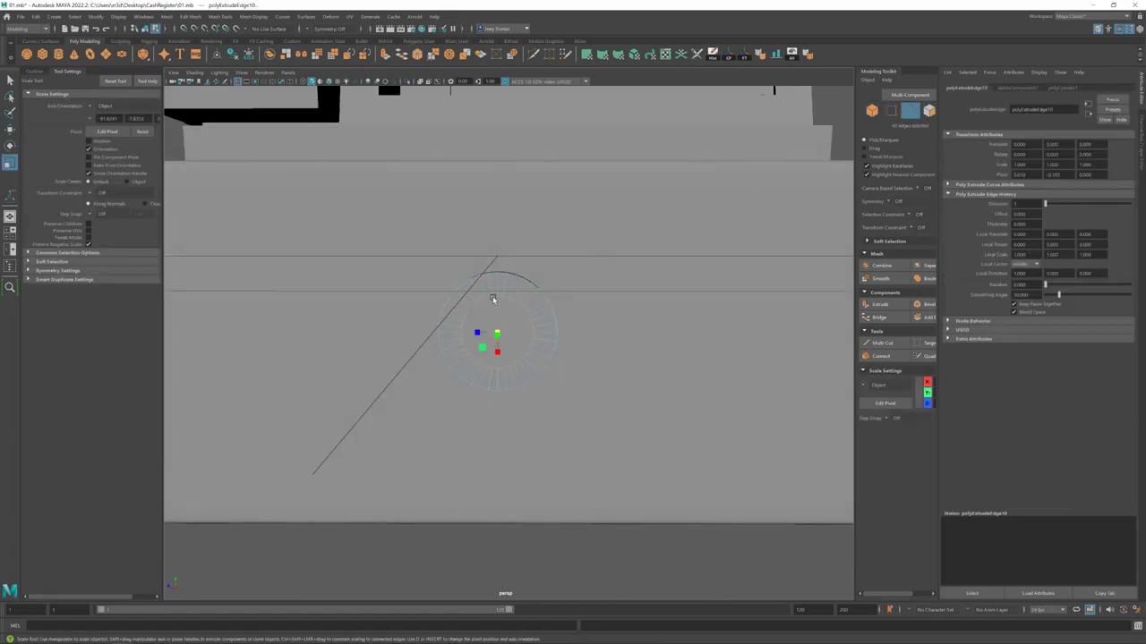
{"action": "key", "text": "q"}
- Extrude the knob edges again and bevel them with Ctrl+B
{"action": "left_click", "coordinate": [490, 303]}
{"action": "key", "text": "r"}
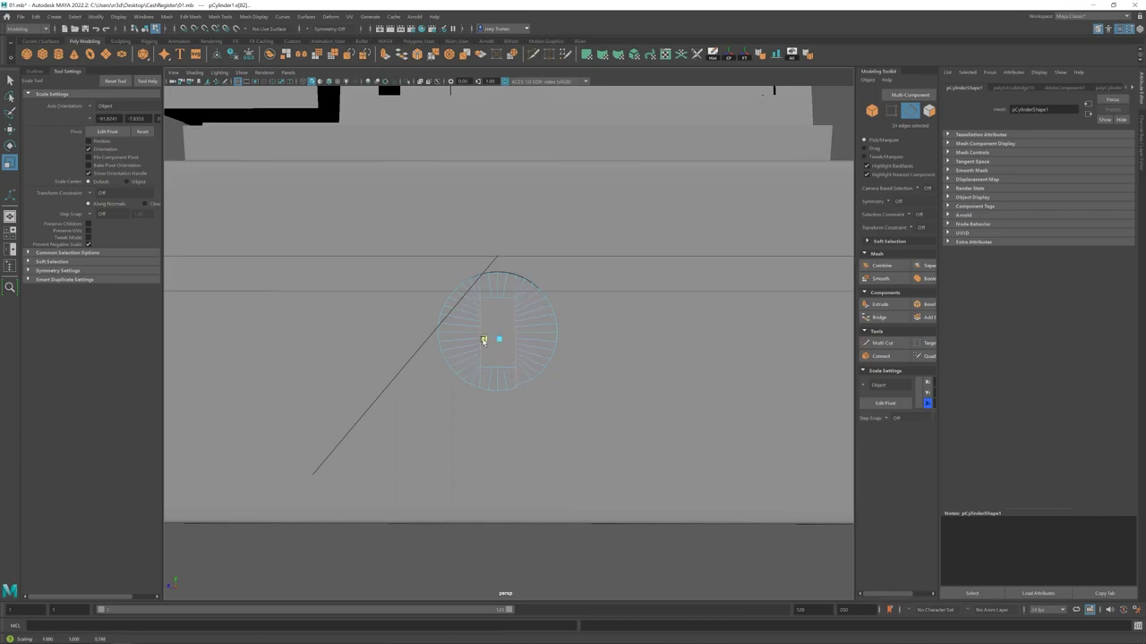
{"action": "left_click_drag", "start_coordinate": [488, 337], "coordinate": [500, 336], "text": "alt"}
{"action": "key", "text": "ctrl+e"}
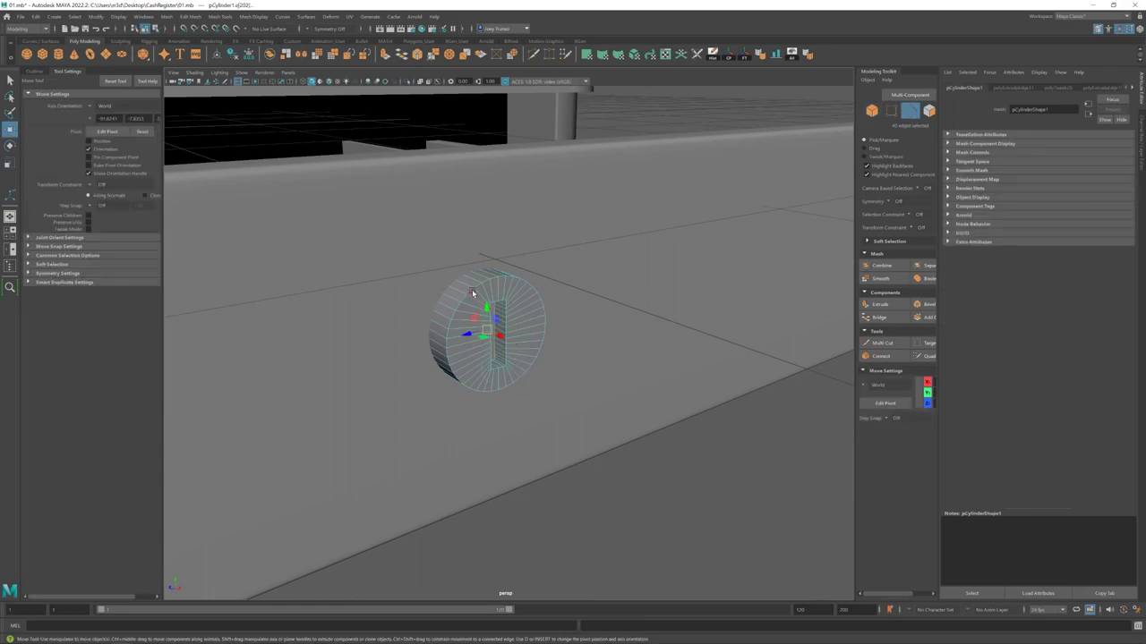
{"action": "key", "text": "ctrl+b"}
- Bevel the full edge loop around the knob
{"action": "left_click_drag", "start_coordinate": [537, 309], "coordinate": [501, 340], "text": "alt"}
{"action": "key", "text": "w"}
{"action": "double_click", "coordinate": [498, 338]}
{"action": "key", "text": "ctrl+b"}
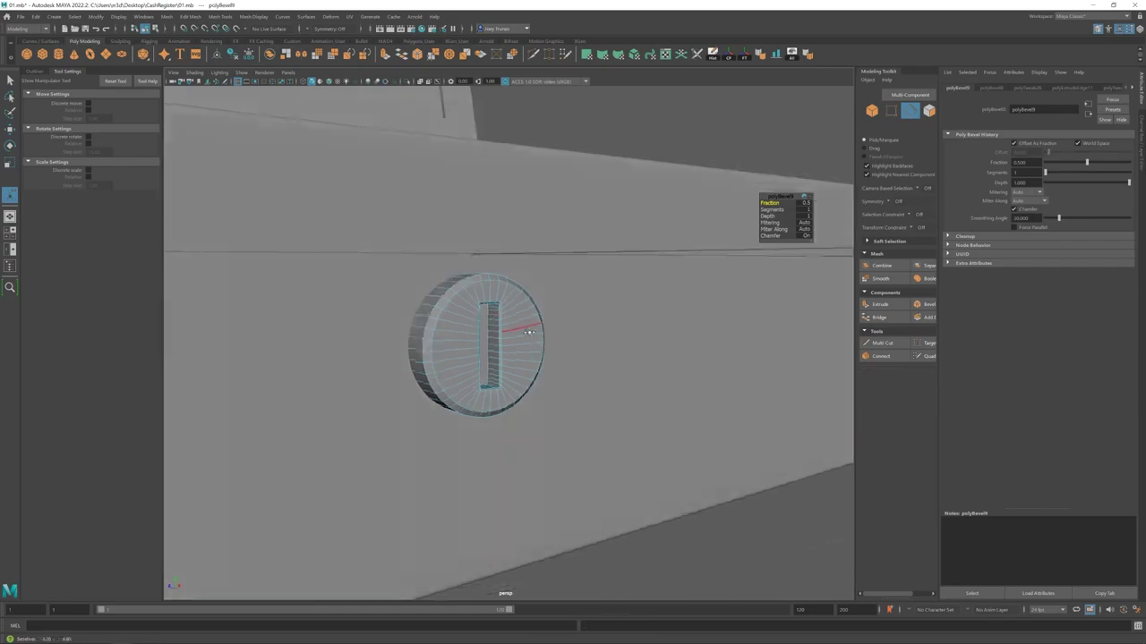
{"action": "scroll", "coordinate": [500, 412], "scroll_direction": "down", "scroll_amount": 5}
{"action": "left_click", "coordinate": [500, 475]}
- Bevel the counter-top slab's outer edge loop at fraction 0.391 with 2 segments
{"action": "scroll", "coordinate": [500, 475], "scroll_direction": "up", "scroll_amount": 8}
{"action": "mouse_move", "coordinate": [474, 372]}
{"action": "right_mouse_down"}
{"action": "mouse_move", "coordinate": [486, 378]}
{"action": "mouse_move", "coordinate": [487, 353]}
{"action": "right_mouse_up"}
{"action": "scroll", "coordinate": [504, 468], "scroll_direction": "down", "scroll_amount": 6}
{"action": "scroll", "coordinate": [478, 392], "scroll_direction": "up", "scroll_amount": 4}
{"action": "left_click", "coordinate": [476, 374]}
{"action": "key", "text": "F10"}
{"action": "left_click", "coordinate": [475, 367]}
{"action": "left_click_drag", "start_coordinate": [475, 367], "coordinate": [376, 255], "text": "alt"}
{"action": "left_click_drag", "start_coordinate": [499, 345], "coordinate": [430, 304], "text": "alt"}
{"action": "left_click", "coordinate": [191, 16]}
{"action": "left_click", "coordinate": [215, 55]}
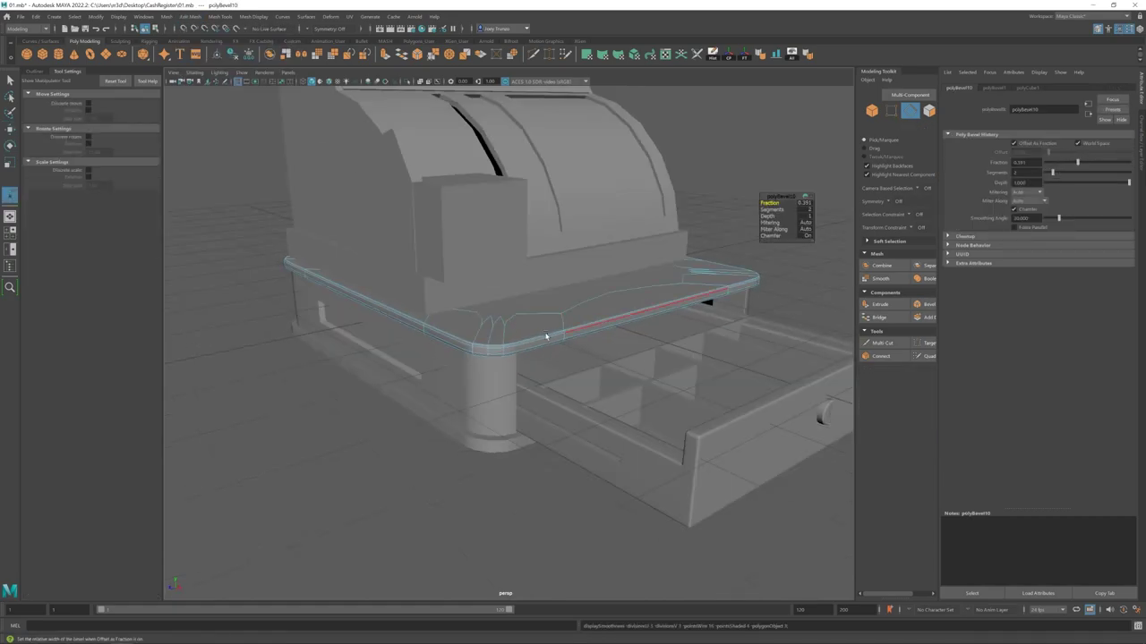
- Extrude the counter-top's top edge loop and scale it outward
{"action": "mouse_move", "coordinate": [550, 328]}
{"action": "left_mouse_down", "text": "alt"}
{"action": "mouse_move", "coordinate": [537, 287]}
{"action": "mouse_move", "coordinate": [537, 331]}
{"action": "left_mouse_up", "text": "alt"}
{"action": "key", "text": "q"}
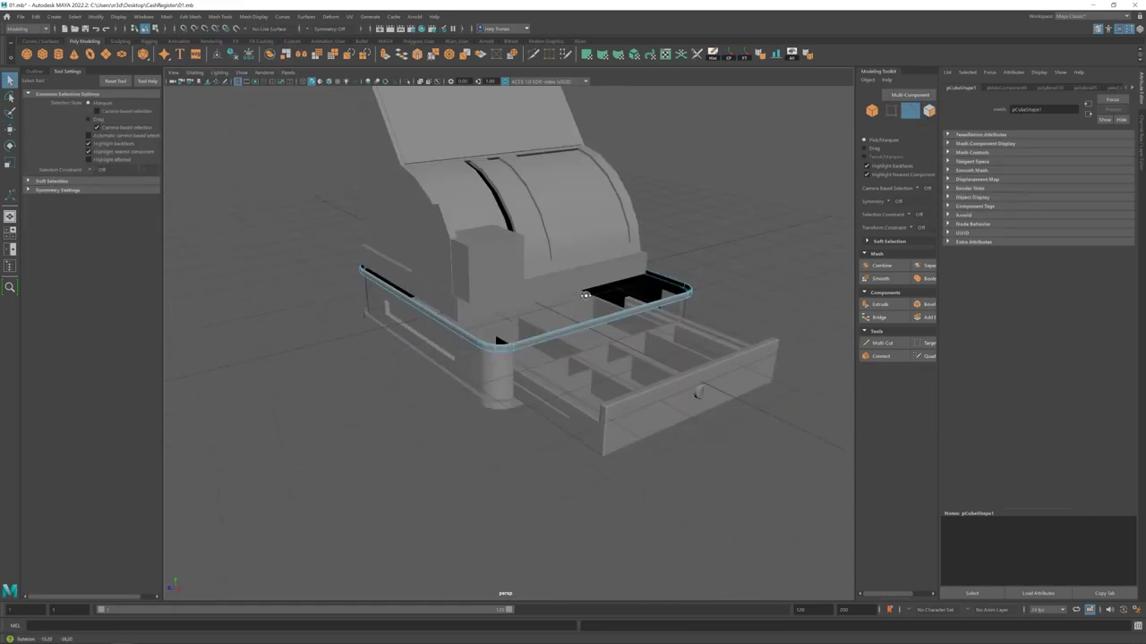
{"action": "scroll", "coordinate": [534, 336], "scroll_direction": "up", "scroll_amount": 3}
{"action": "key", "text": "ctrl+e"}
{"action": "key", "text": "r"}
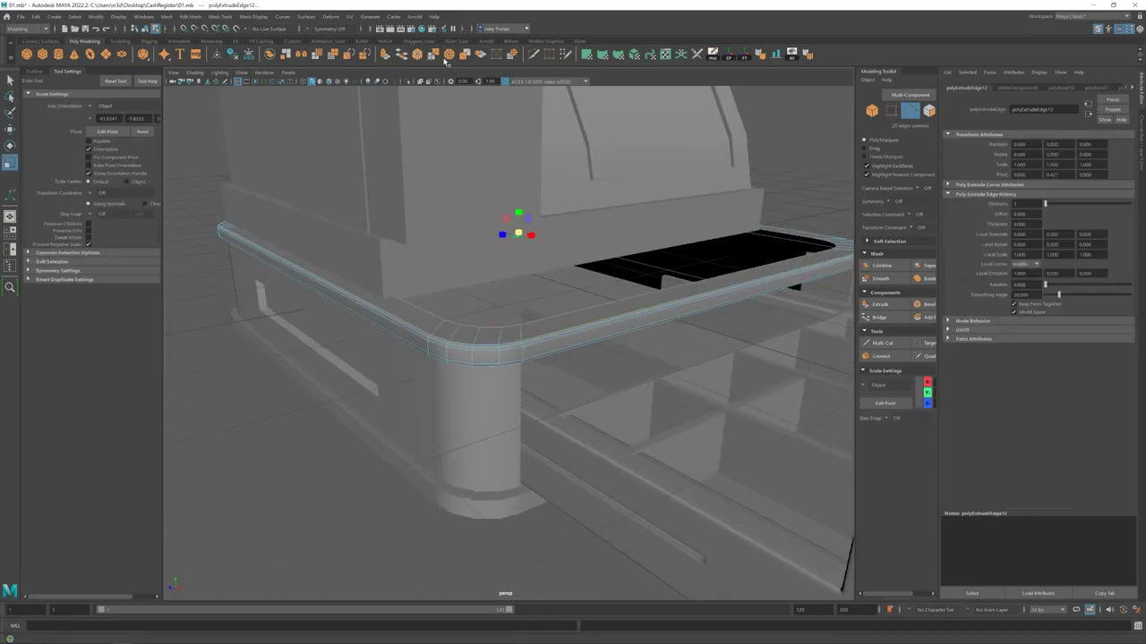
{"action": "key", "text": "F8"}
- Isolate the counter-top, then extrude its bottom edge loop and scale it outward
{"action": "left_click_drag", "start_coordinate": [510, 295], "coordinate": [510, 363], "text": "alt"}
{"action": "key", "text": "w"}
{"action": "key", "text": "ctrl+1"}
{"action": "key", "text": "ctrl+e"}
{"action": "key", "text": "r"}
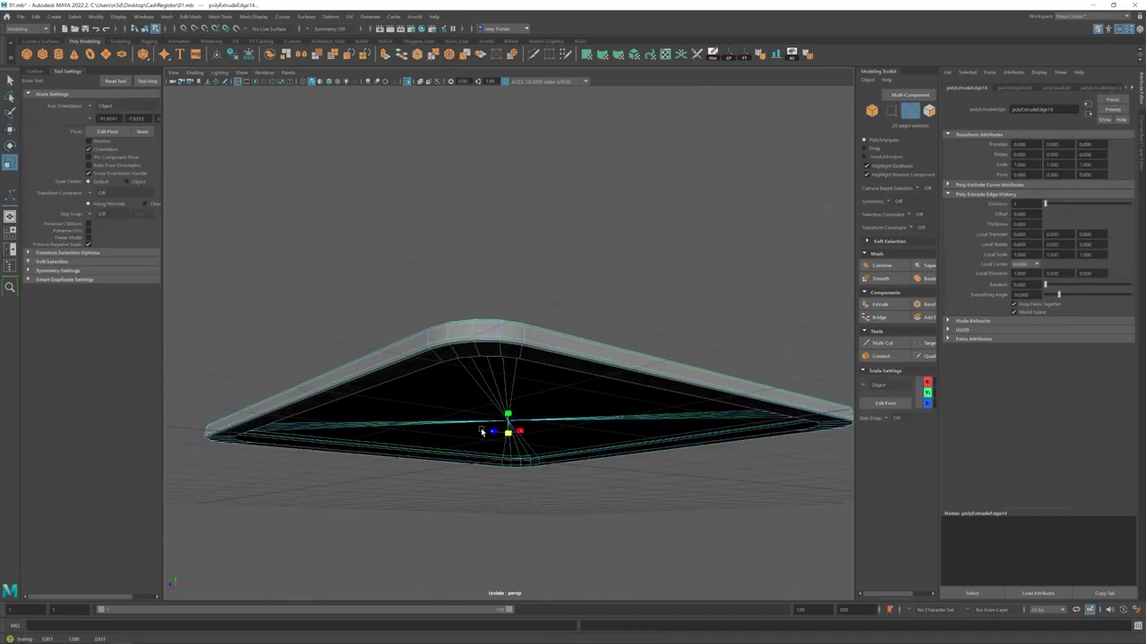
{"action": "key", "text": "w"}
{"action": "left_click", "coordinate": [448, 317]}
{"action": "left_click_drag", "start_coordinate": [448, 317], "coordinate": [486, 335], "text": "alt"}
- Show the whole register again and undo an accidental shift of the counter-top
{"action": "left_click", "coordinate": [406, 82]}
{"action": "left_click", "coordinate": [531, 377]}
{"action": "key", "text": "r"}
{"action": "key", "text": "w"}
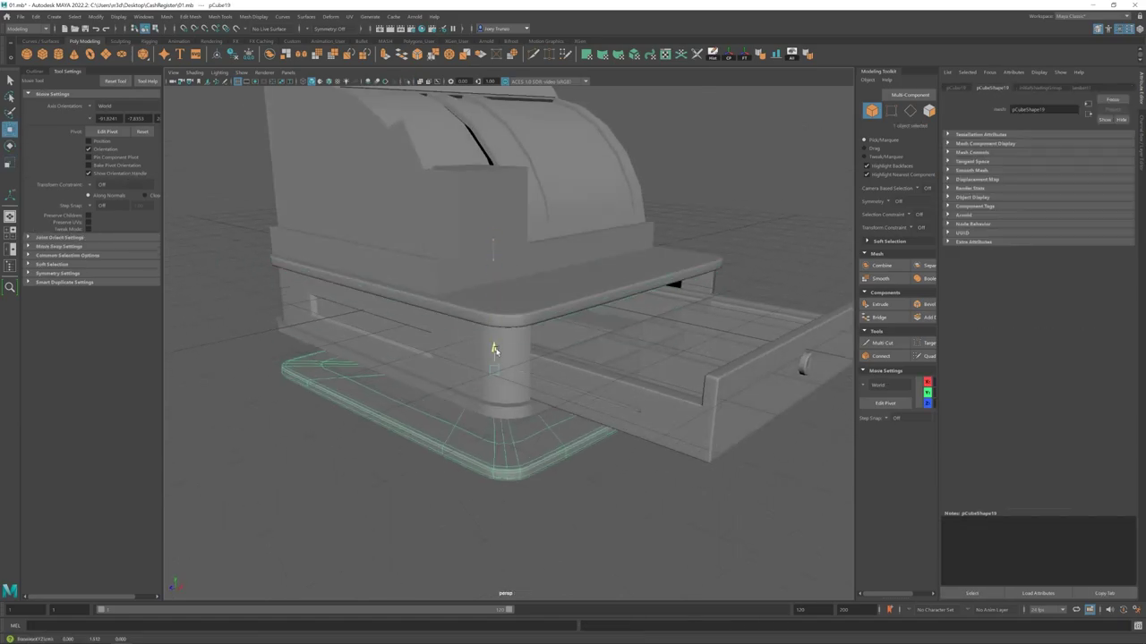
{"action": "key", "text": "ctrl+z"}
{"action": "left_click", "coordinate": [529, 409]}
{"action": "left_click", "coordinate": [417, 345]}
{"action": "left_click_drag", "start_coordinate": [417, 345], "coordinate": [373, 463], "text": "alt"}
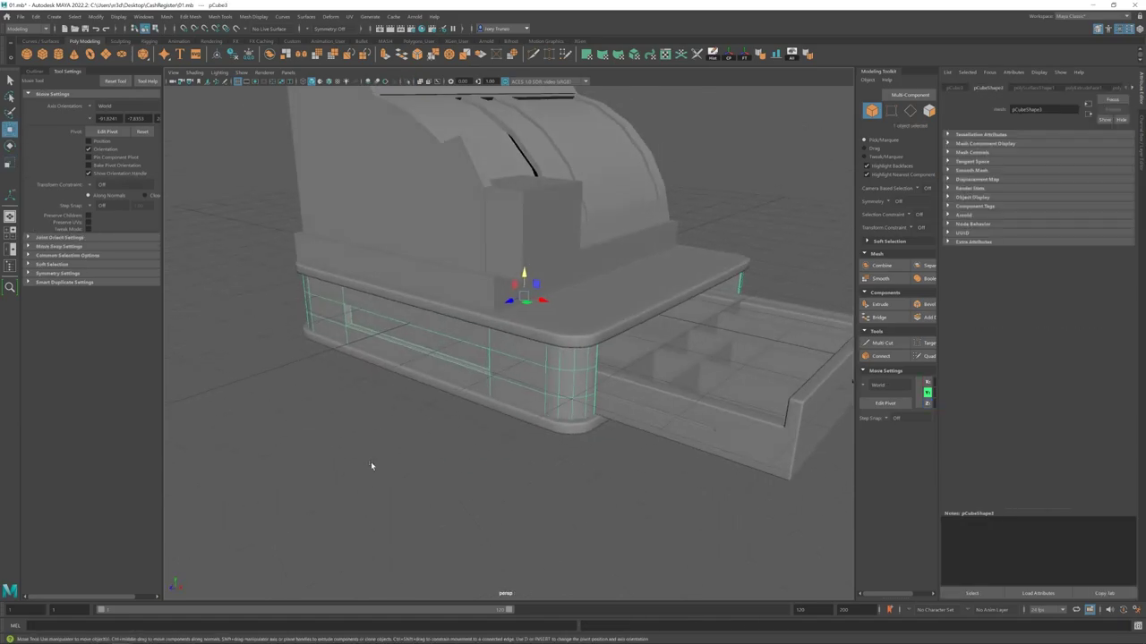
{"action": "left_click", "coordinate": [373, 462]}
{"action": "scroll", "coordinate": [534, 380], "scroll_direction": "down", "scroll_amount": 5}
{"action": "scroll", "coordinate": [546, 376], "scroll_direction": "up", "scroll_amount": 8}
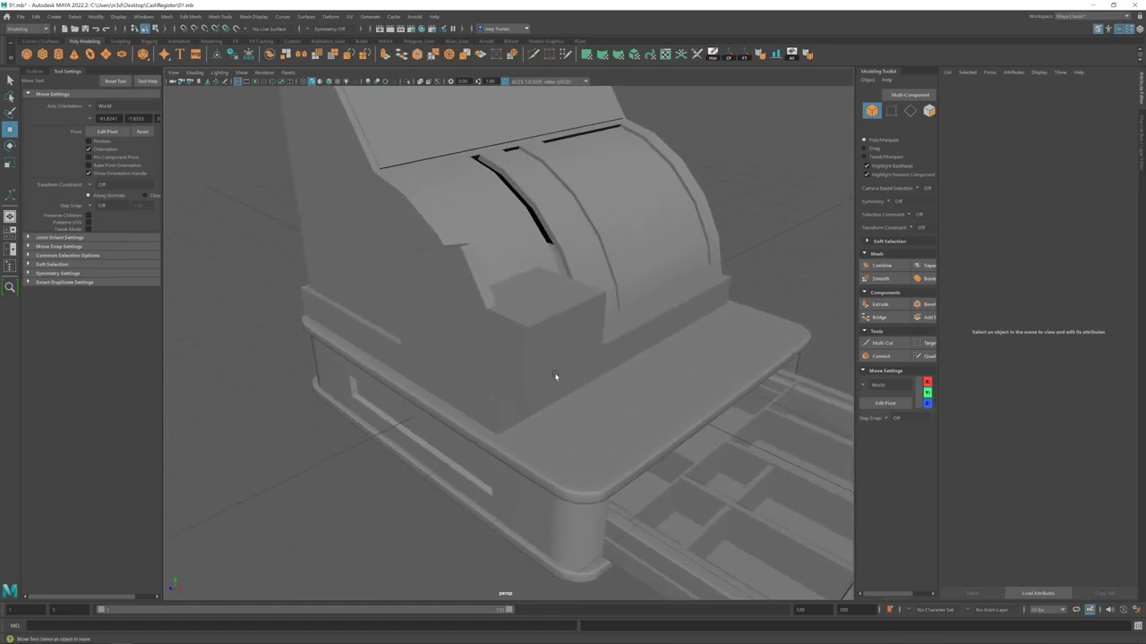
- Select the curved upper panel (polySurface1) and pick a bottom edge and its neighbouring face
{"action": "left_click", "coordinate": [554, 372]}
{"action": "left_click_drag", "start_coordinate": [554, 372], "coordinate": [724, 351], "text": "alt"}
{"action": "scroll", "coordinate": [725, 351], "scroll_direction": "up", "scroll_amount": 4}
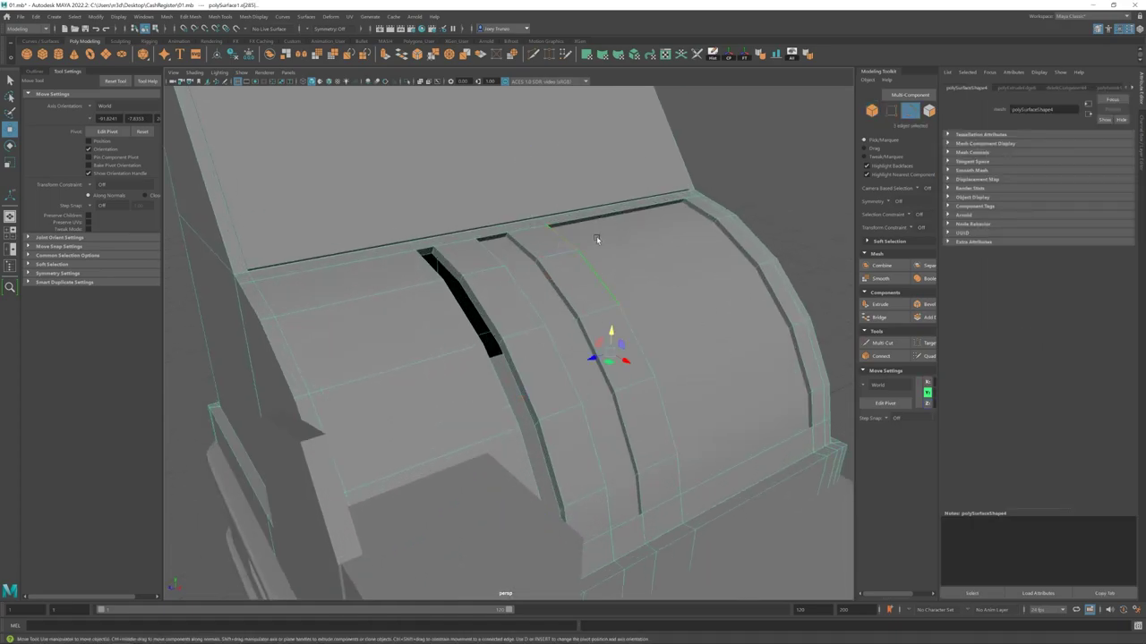
{"action": "left_click", "coordinate": [778, 443]}
{"action": "left_click_drag", "start_coordinate": [778, 443], "coordinate": [737, 369], "text": "alt"}
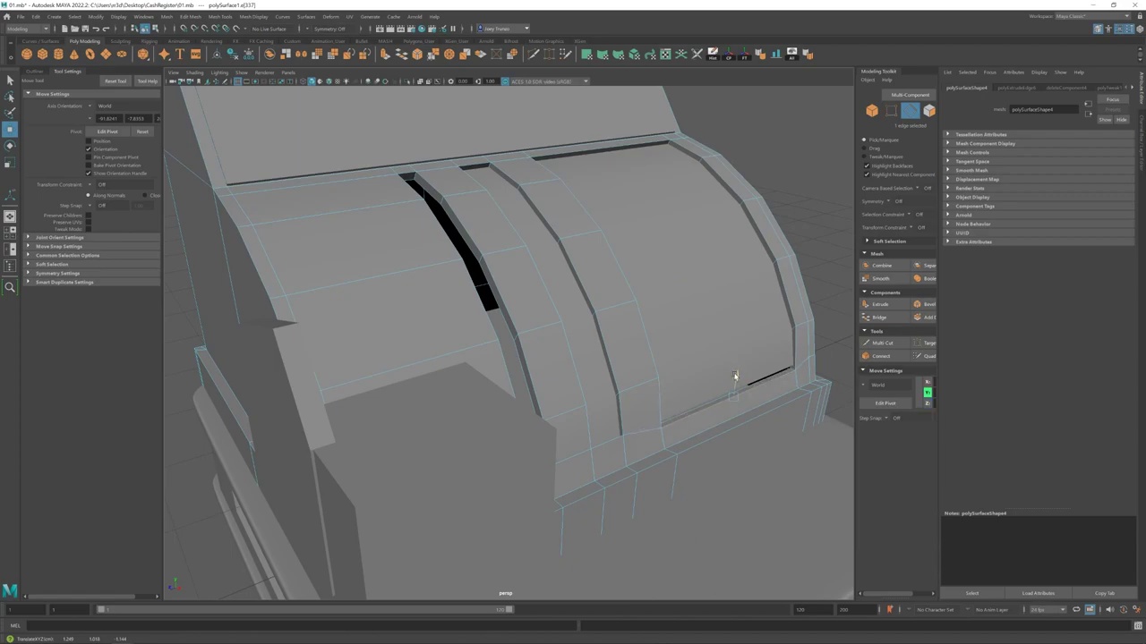
{"action": "key", "text": "F11"}
{"action": "left_click", "coordinate": [740, 383]}
{"action": "scroll", "coordinate": [548, 538], "scroll_direction": "up", "scroll_amount": 5}
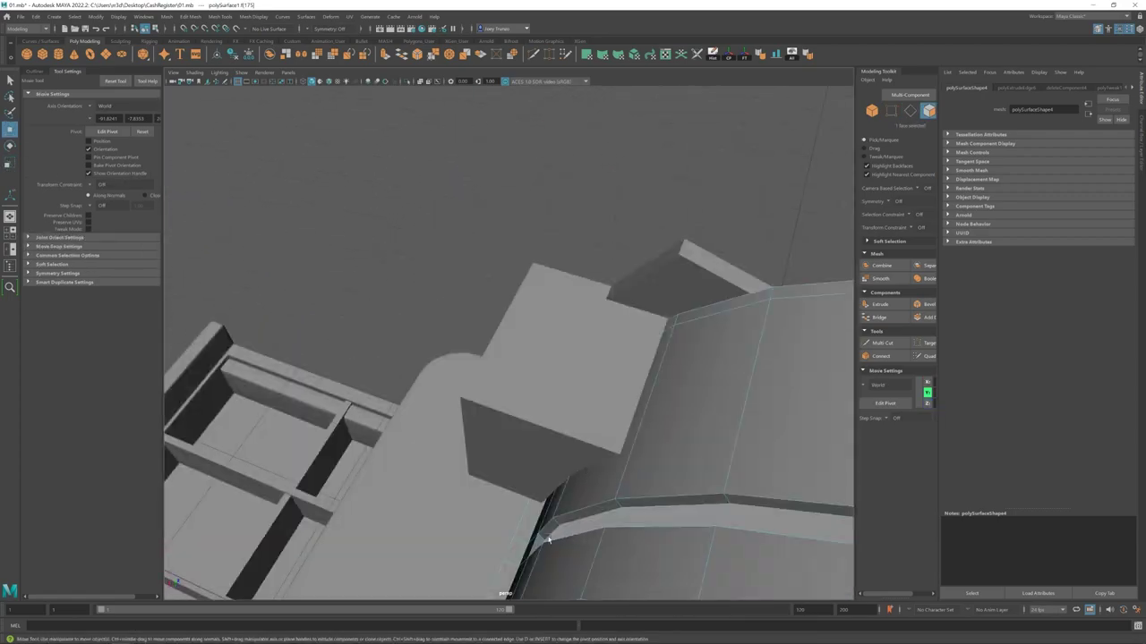
- Orbit around the curved top to bring the slot edges into close view
{"action": "left_click_drag", "start_coordinate": [548, 538], "coordinate": [510, 336], "text": "alt"}
{"action": "left_click_drag", "start_coordinate": [647, 423], "coordinate": [434, 481], "text": "alt"}
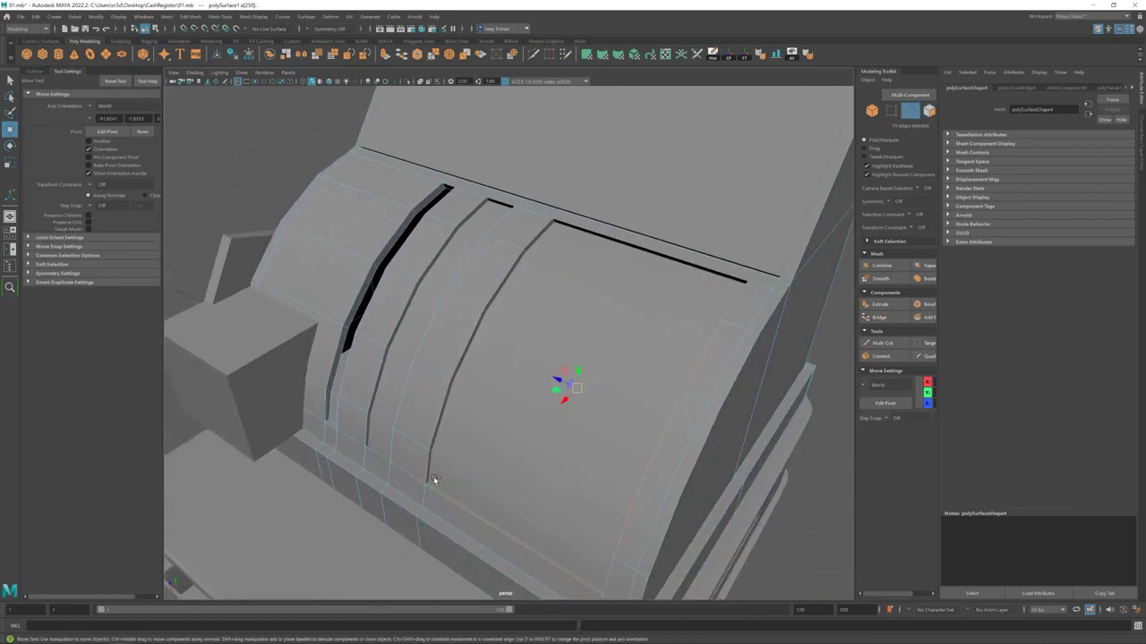
{"action": "left_click_drag", "start_coordinate": [331, 424], "coordinate": [507, 556], "text": "alt"}
{"action": "scroll", "coordinate": [457, 332], "scroll_direction": "up", "scroll_amount": 3}
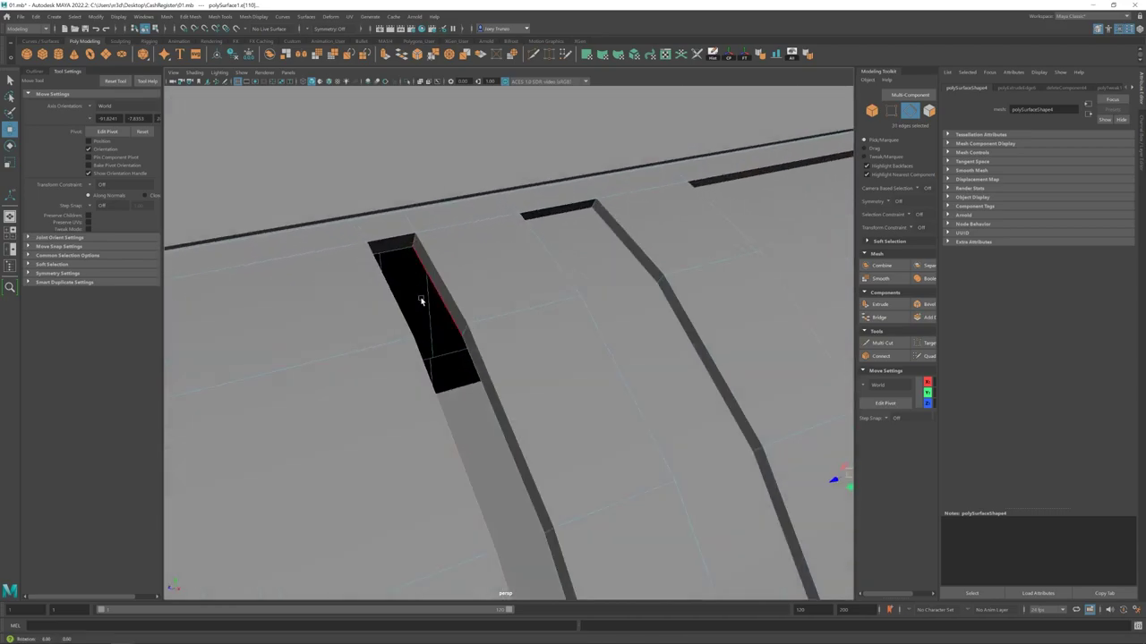
{"action": "scroll", "coordinate": [422, 299], "scroll_direction": "down", "scroll_amount": 5}
{"action": "left_click_drag", "start_coordinate": [421, 299], "coordinate": [462, 370], "text": "alt"}
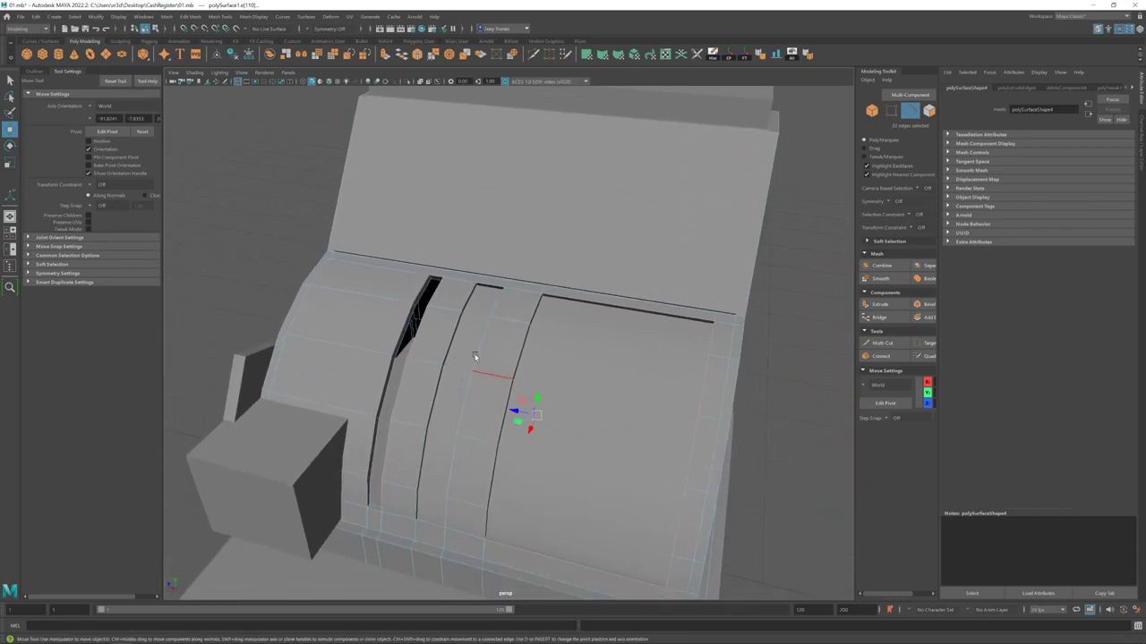
{"action": "scroll", "coordinate": [479, 351], "scroll_direction": "up", "scroll_amount": 4}
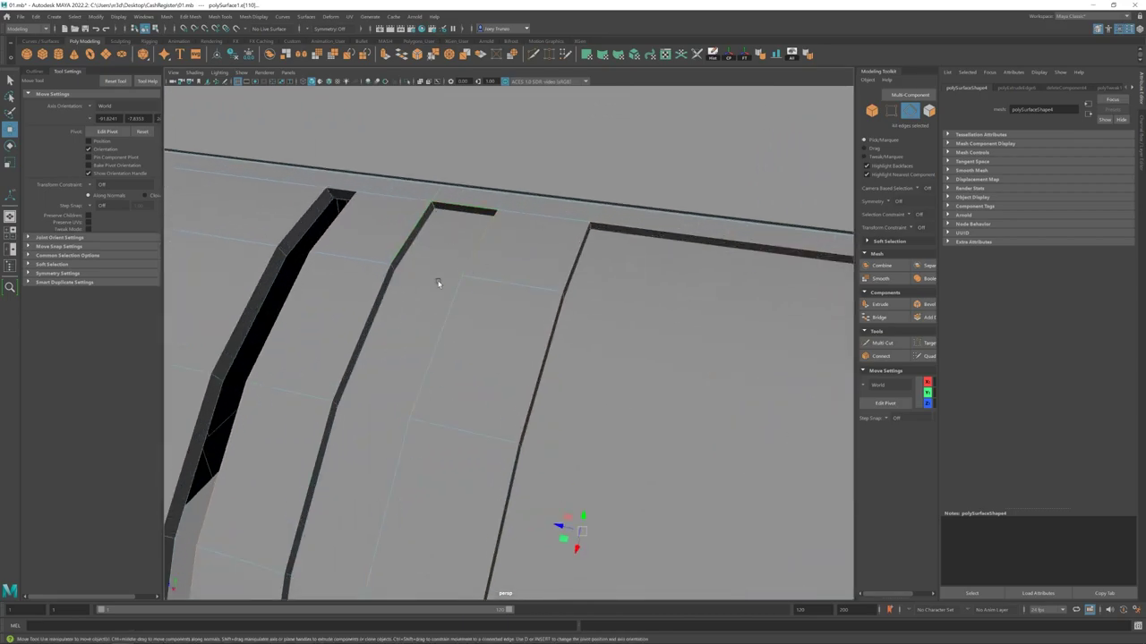
{"action": "left_click_drag", "start_coordinate": [437, 283], "coordinate": [439, 306], "text": "alt"}
{"action": "scroll", "coordinate": [563, 374], "scroll_direction": "up", "scroll_amount": 3}
- Bevel the edges around the front panel's slots at fraction 0.5 (polyBevel11)
{"action": "right_click", "coordinate": [224, 380]}
{"action": "left_click", "coordinate": [224, 402]}
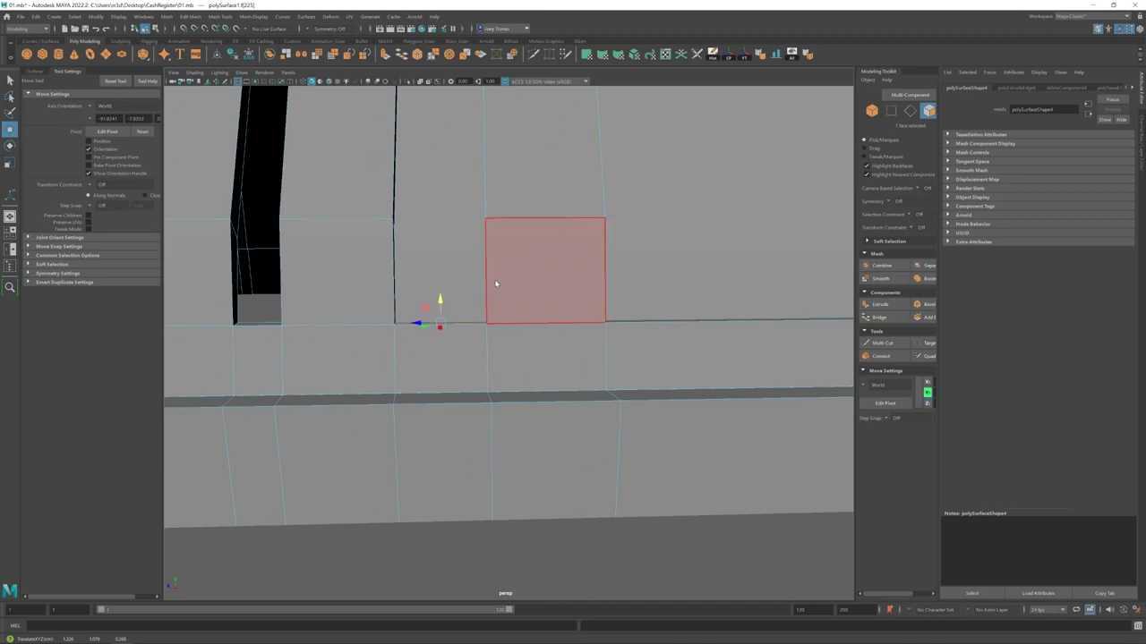
{"action": "left_click_drag", "start_coordinate": [495, 284], "coordinate": [540, 327], "text": "alt"}
{"action": "key", "text": "ctrl+b"}
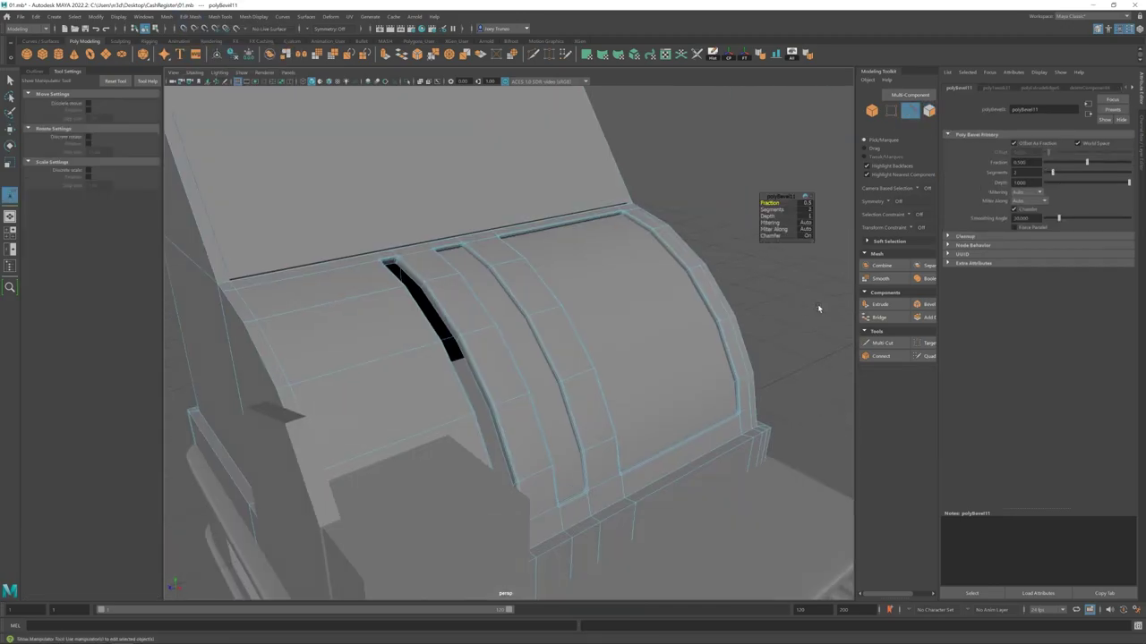
{"action": "left_click_drag", "start_coordinate": [818, 308], "coordinate": [351, 152], "text": "alt"}
{"action": "key", "text": "q"}
{"action": "key", "text": "F8"}
{"action": "scroll", "coordinate": [665, 251], "scroll_direction": "down", "scroll_amount": 5}
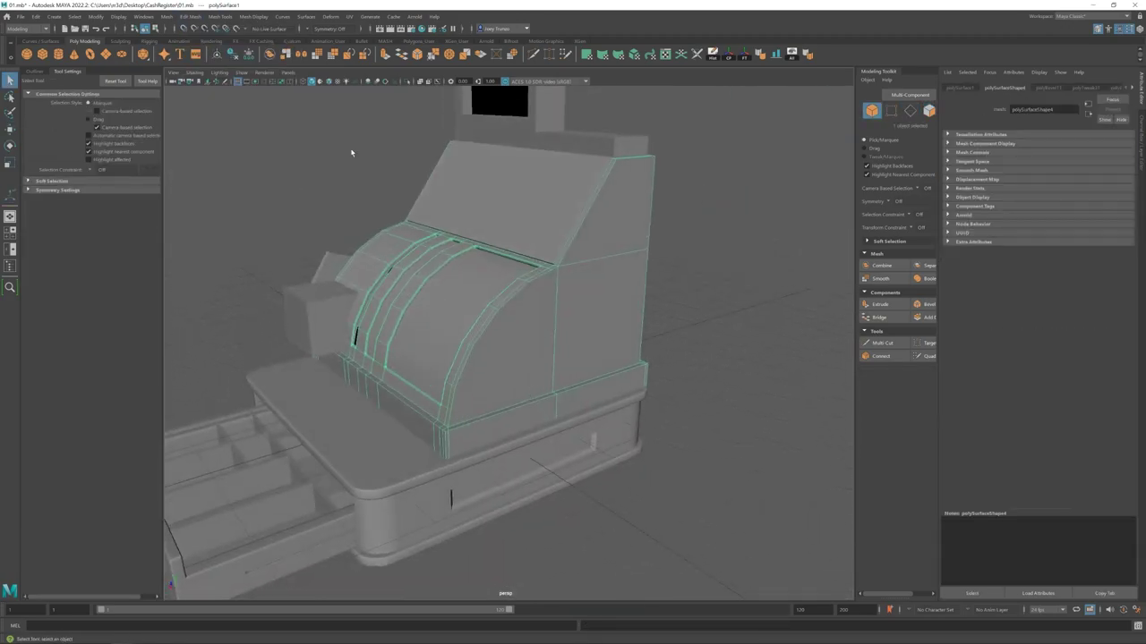
- Merge overlapping vertices on the curved top part, then isolate and frame it
{"action": "left_click", "coordinate": [191, 16]}
{"action": "left_click", "coordinate": [211, 104]}
{"action": "left_click_drag", "start_coordinate": [560, 355], "coordinate": [462, 338], "text": "alt"}
{"action": "key", "text": "w"}
{"action": "key", "text": "ctrl+1"}
{"action": "key", "text": "f"}
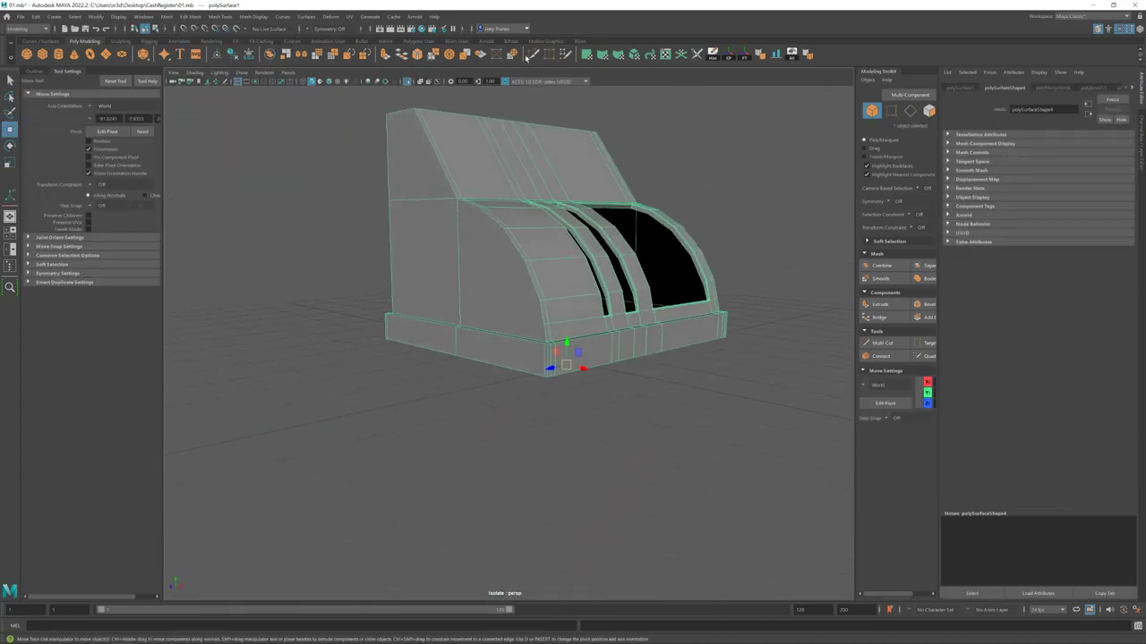
- Multi-Cut new edges into the curved key housing's side face
{"action": "left_click", "coordinate": [529, 55]}
{"action": "left_click_drag", "start_coordinate": [537, 332], "coordinate": [481, 325], "text": "alt"}
{"action": "key", "text": "Return"}
{"action": "left_click", "coordinate": [453, 319]}
{"action": "key", "text": "r"}
{"action": "key", "text": "w"}
- Select the register body and an edge along its base
{"action": "left_click", "coordinate": [585, 319]}
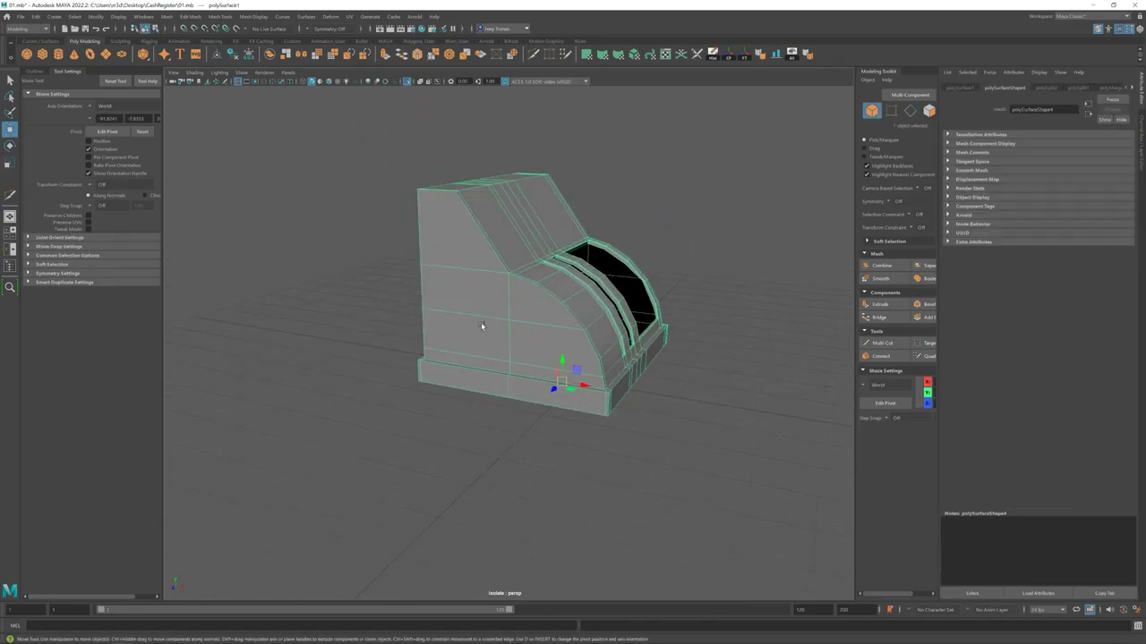
{"action": "scroll", "coordinate": [480, 325], "scroll_direction": "up", "scroll_amount": 3}
{"action": "right_click_drag", "start_coordinate": [481, 325], "coordinate": [538, 346], "text": "shift"}
{"action": "left_click_drag", "start_coordinate": [477, 356], "coordinate": [502, 336], "text": "alt"}
{"action": "key", "text": "w"}
{"action": "right_click_drag", "start_coordinate": [501, 336], "coordinate": [632, 332], "text": "alt"}
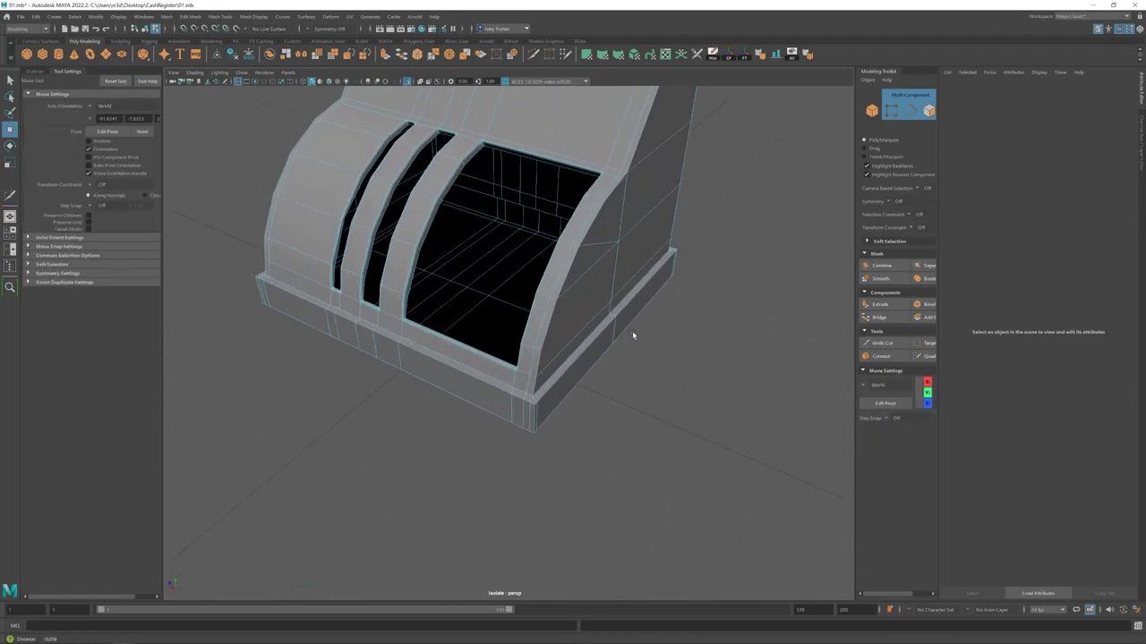
{"action": "left_click", "coordinate": [547, 360]}
{"action": "left_click_drag", "start_coordinate": [547, 360], "coordinate": [535, 324], "text": "alt"}
- Switch to face mode and zoom in head-on to the vent slots
{"action": "key", "text": "F11"}
{"action": "left_click_drag", "start_coordinate": [590, 143], "coordinate": [555, 269], "text": "alt"}
{"action": "right_click_drag", "start_coordinate": [573, 313], "coordinate": [630, 282], "text": "alt"}
{"action": "left_click_drag", "start_coordinate": [630, 281], "coordinate": [522, 285], "text": "alt"}
{"action": "scroll", "coordinate": [522, 285], "scroll_direction": "up", "scroll_amount": 3}
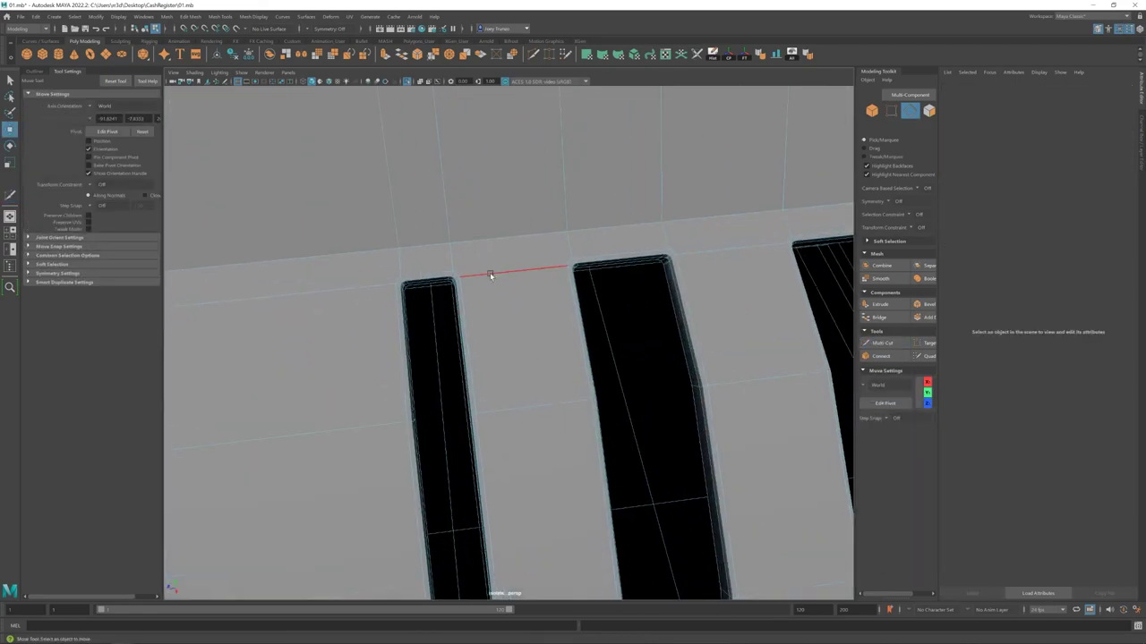
{"action": "right_click_drag", "start_coordinate": [491, 274], "coordinate": [458, 275], "text": "shift"}
{"action": "left_click_drag", "start_coordinate": [568, 264], "coordinate": [480, 324], "text": "alt"}
- Finish the Multi-Cut at the vent slot corner and merge the overlapping vertices
{"action": "scroll", "coordinate": [537, 340], "scroll_direction": "up", "scroll_amount": 3}
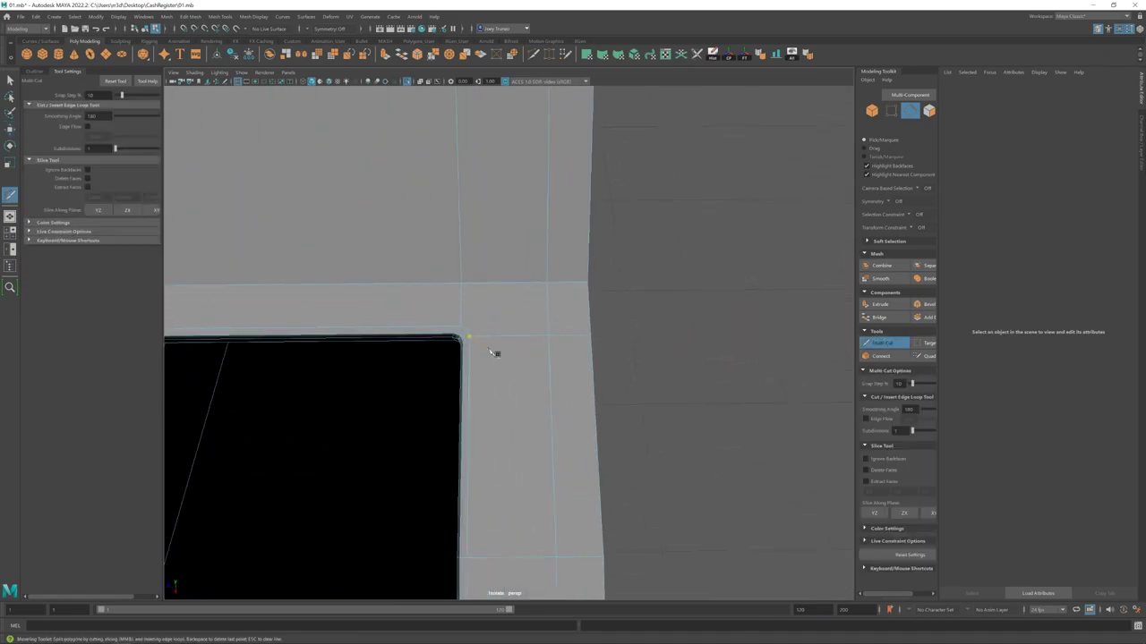
{"action": "scroll", "coordinate": [537, 269], "scroll_direction": "down", "scroll_amount": 3}
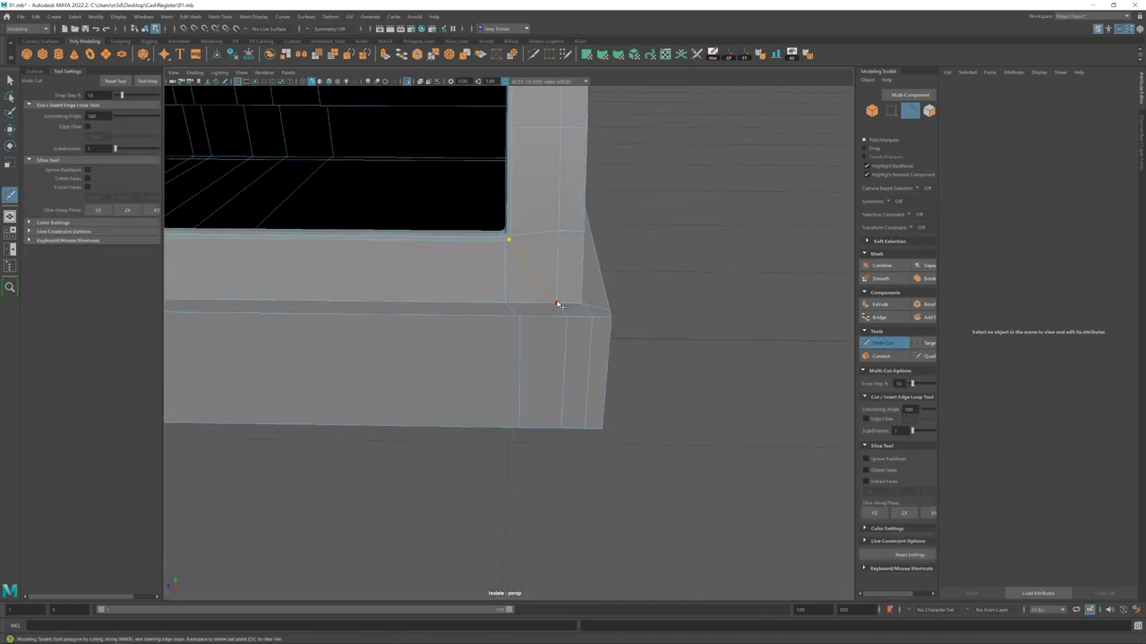
{"action": "left_click", "coordinate": [556, 305]}
{"action": "key", "text": "w"}
{"action": "left_click_drag", "start_coordinate": [557, 305], "coordinate": [341, 297], "text": "alt"}
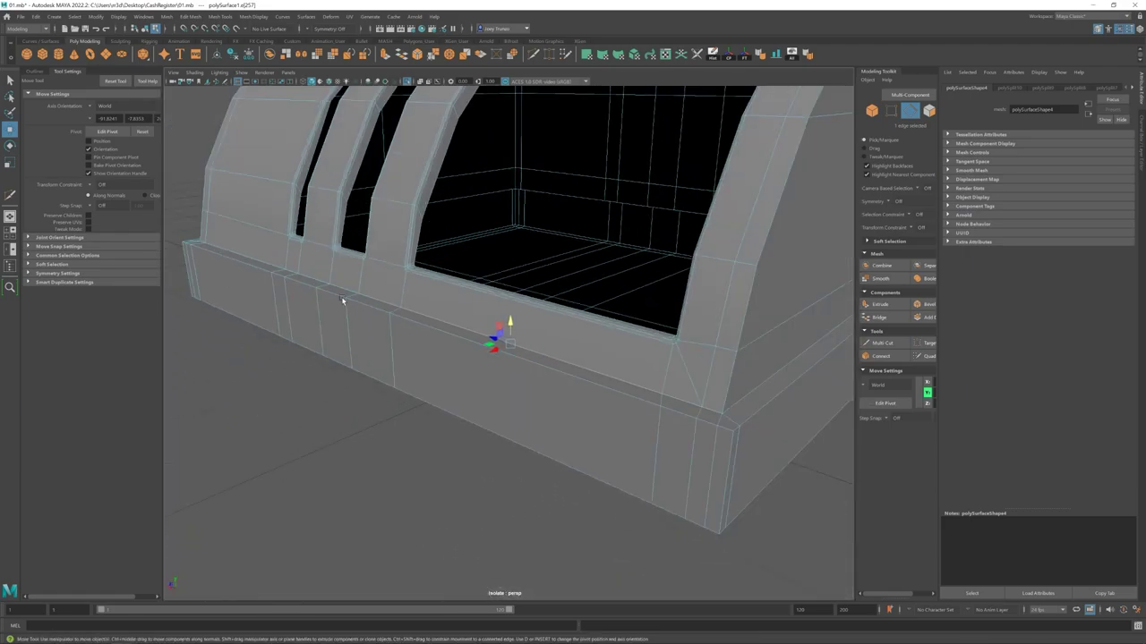
{"action": "key", "text": "F8"}
{"action": "scroll", "coordinate": [341, 296], "scroll_direction": "up", "scroll_amount": 3}
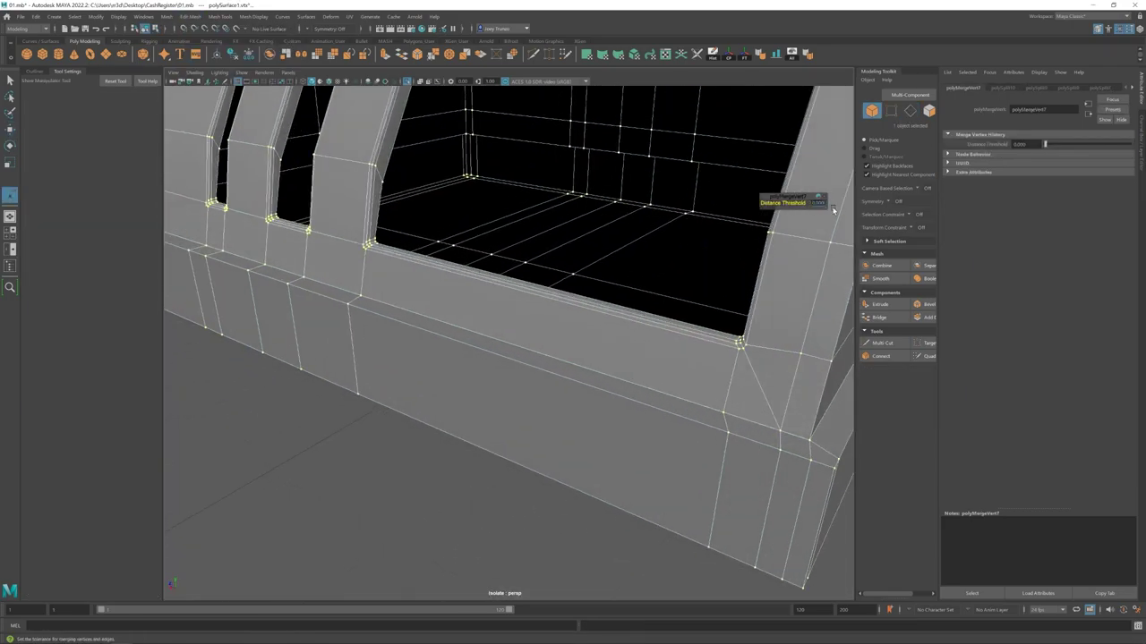
{"action": "key", "text": "F8"}
- Reselect the body part and orbit to a front view of the vent slots
{"action": "left_click", "coordinate": [506, 389]}
{"action": "key", "text": "w"}
{"action": "left_click_drag", "start_coordinate": [678, 376], "coordinate": [697, 405], "text": "alt"}
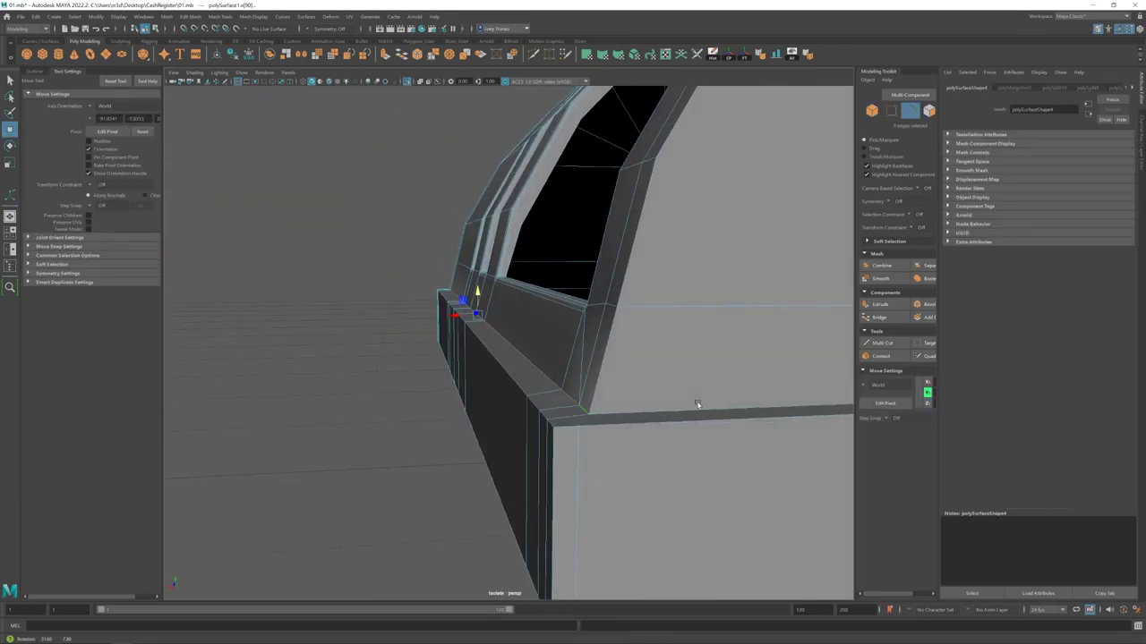
{"action": "key", "text": "w"}
{"action": "left_click_drag", "start_coordinate": [513, 395], "coordinate": [834, 70], "text": "alt"}
{"action": "key", "text": "F8"}
{"action": "left_click_drag", "start_coordinate": [615, 414], "coordinate": [481, 379], "text": "alt"}
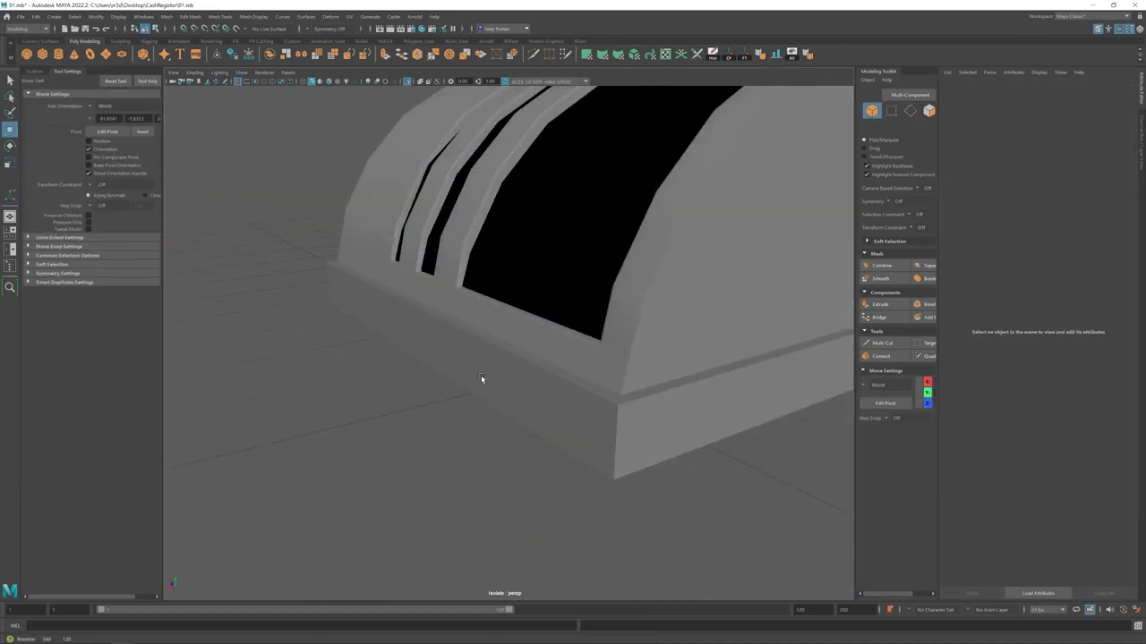
{"action": "left_click", "coordinate": [504, 417]}
{"action": "left_click", "coordinate": [665, 429]}
{"action": "scroll", "coordinate": [665, 430], "scroll_direction": "down", "scroll_amount": 3}
{"action": "left_click_drag", "start_coordinate": [665, 430], "coordinate": [441, 397], "text": "alt"}
{"action": "left_click", "coordinate": [493, 415]}
{"action": "scroll", "coordinate": [492, 415], "scroll_direction": "up", "scroll_amount": 3}
{"action": "scroll", "coordinate": [529, 384], "scroll_direction": "down", "scroll_amount": 3}
{"action": "left_click_drag", "start_coordinate": [638, 295], "coordinate": [553, 460], "text": "alt"}
- Bevel the edge loop around the opening plus the top edge (polyBevel12)
{"action": "key", "text": "F10"}
{"action": "double_click", "coordinate": [384, 248]}
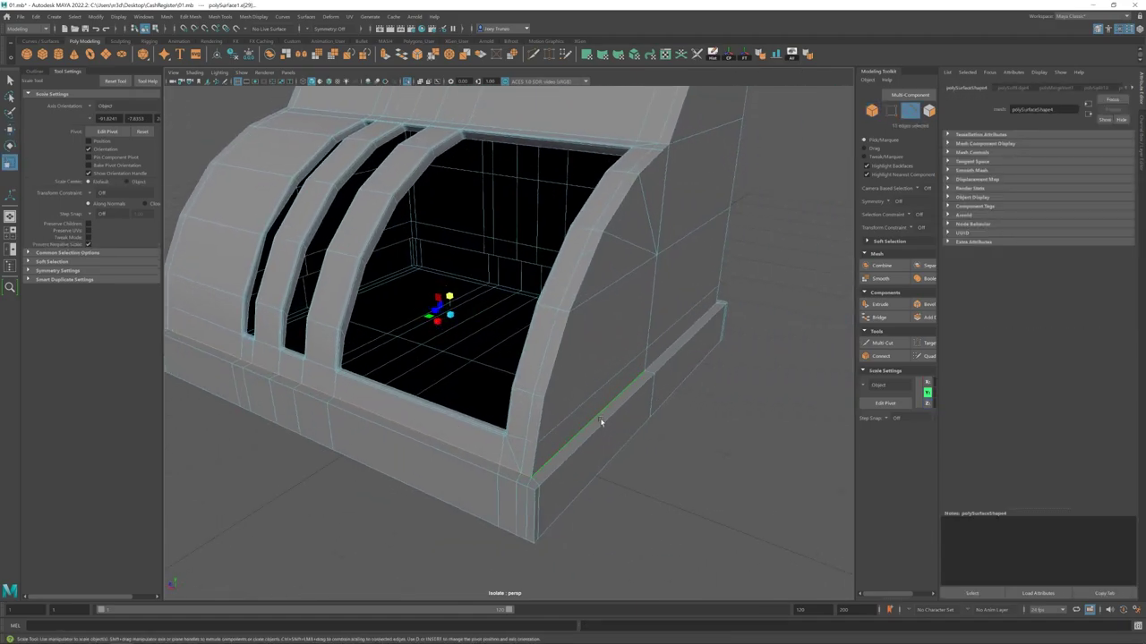
{"action": "left_click_drag", "start_coordinate": [601, 422], "coordinate": [389, 387], "text": "alt"}
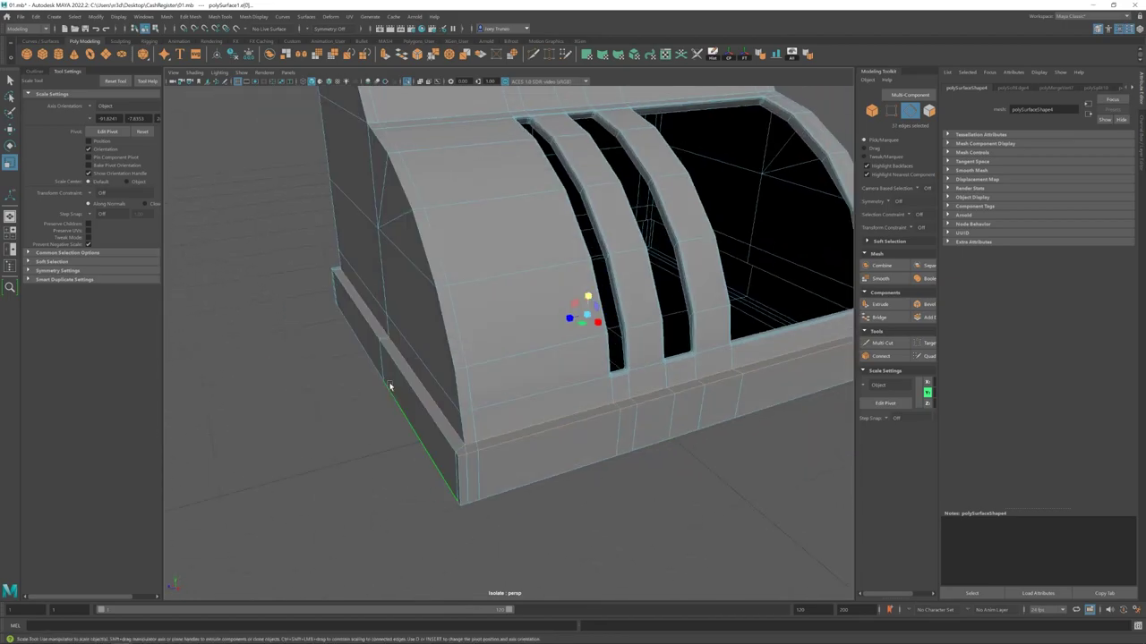
{"action": "left_click_drag", "start_coordinate": [545, 484], "coordinate": [476, 438], "text": "alt"}
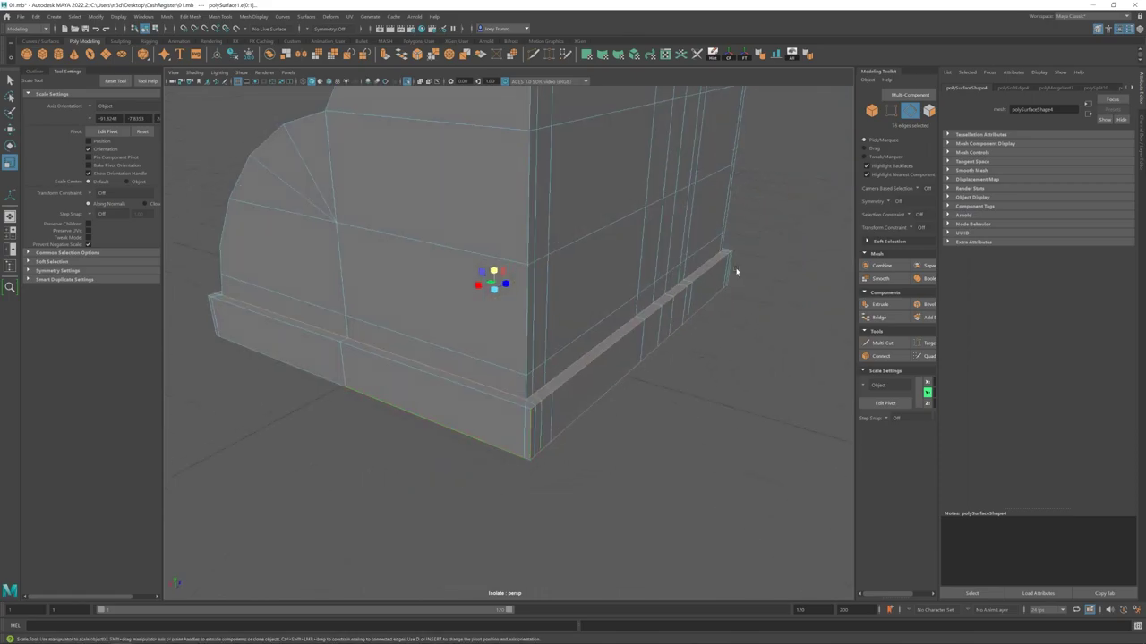
{"action": "left_click_drag", "start_coordinate": [736, 271], "coordinate": [462, 389], "text": "alt"}
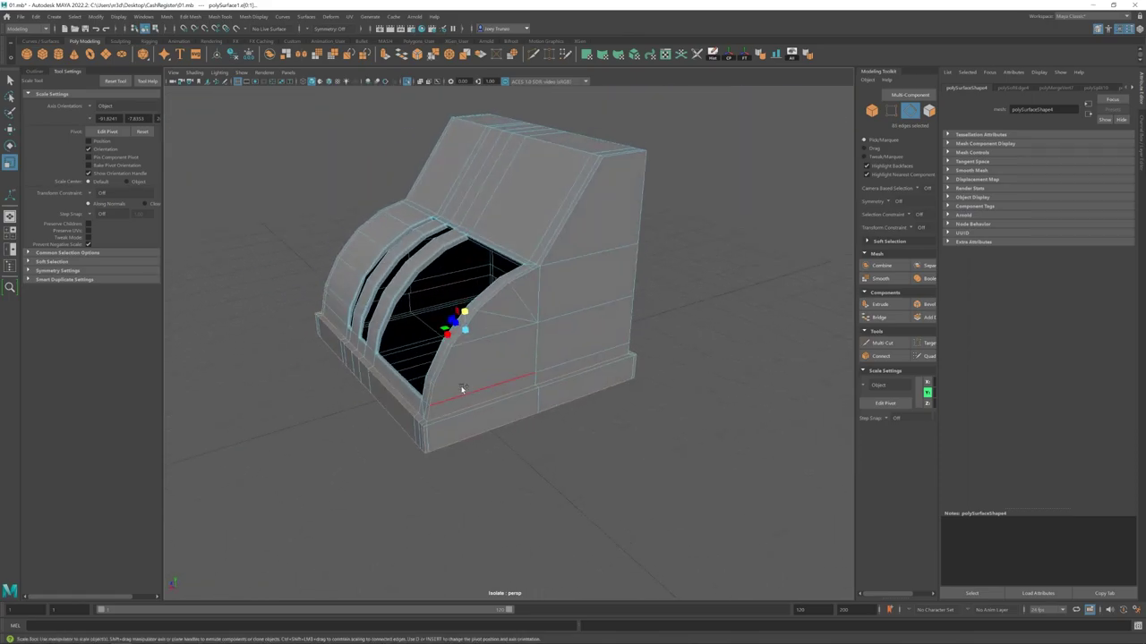
{"action": "left_click_drag", "start_coordinate": [567, 186], "coordinate": [354, 188], "text": "alt"}
{"action": "left_click_drag", "start_coordinate": [445, 301], "coordinate": [524, 193], "text": "alt"}
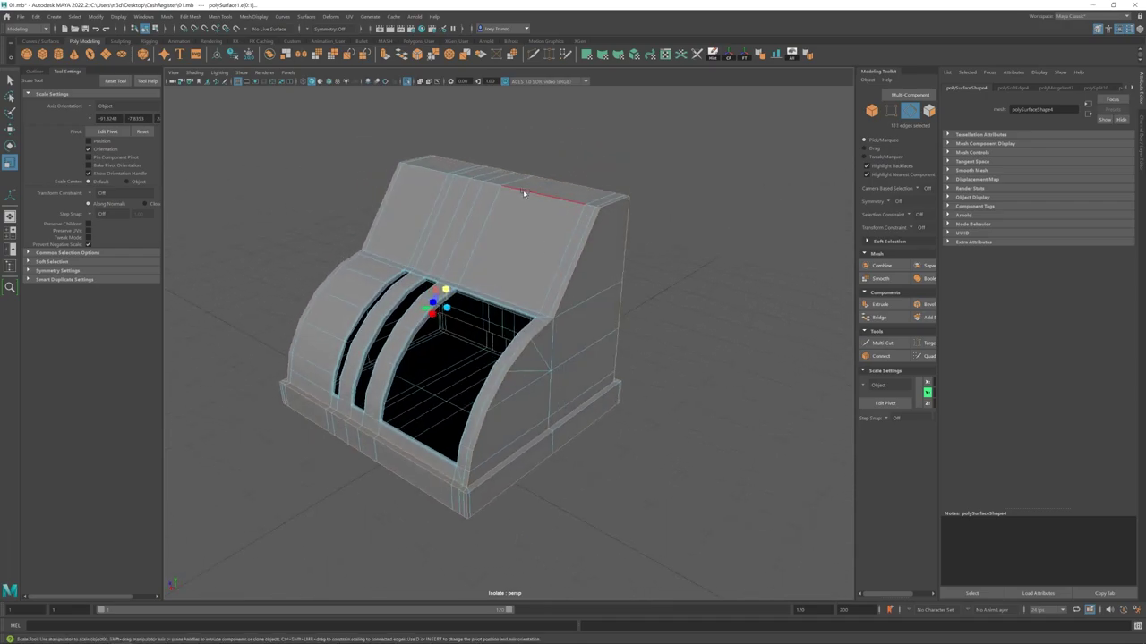
{"action": "left_click", "coordinate": [522, 189]}
{"action": "left_click", "coordinate": [190, 16]}
{"action": "left_click", "coordinate": [224, 41]}
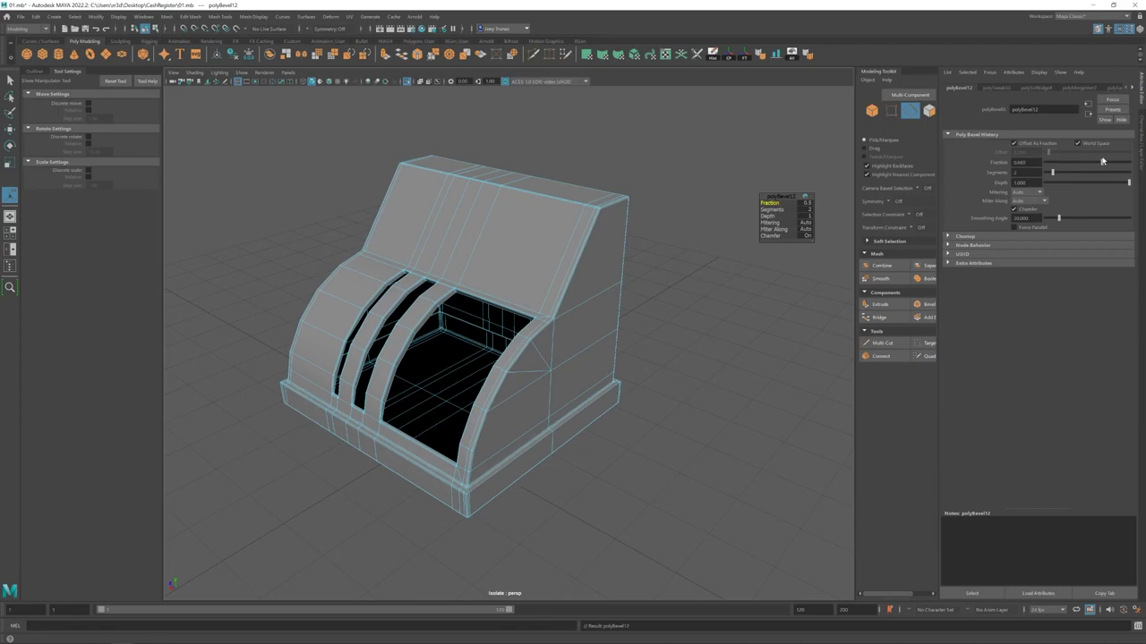
- Select further body edges and apply a second bevel (polyBevel13)
{"action": "left_click_drag", "start_coordinate": [542, 519], "coordinate": [562, 448], "text": "alt"}
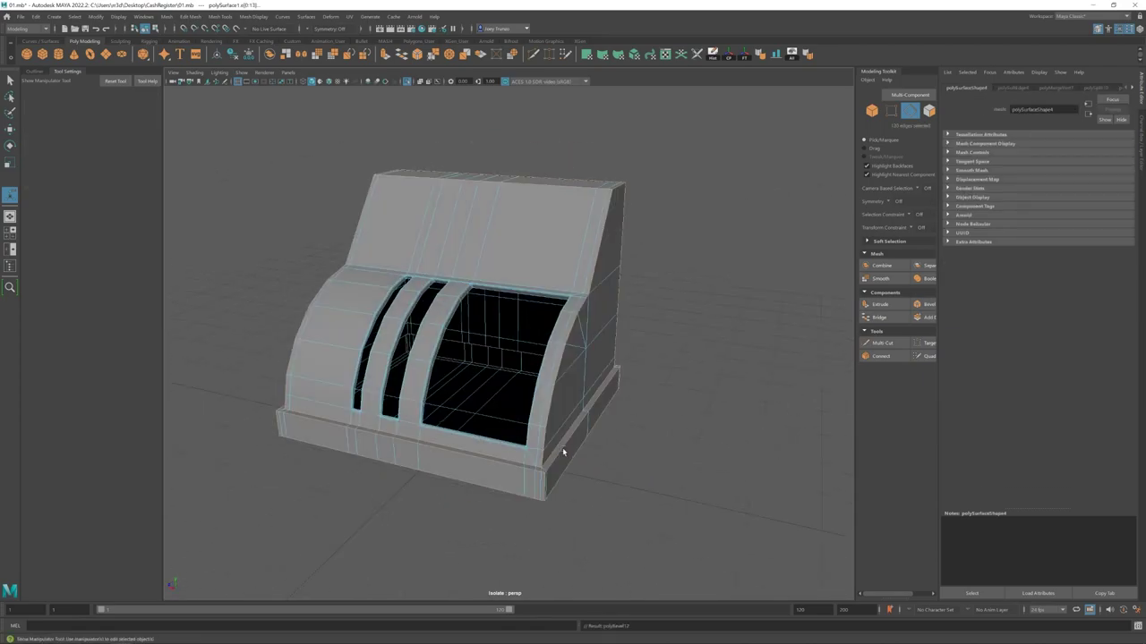
{"action": "key", "text": "q"}
{"action": "left_click", "coordinate": [653, 253]}
{"action": "scroll", "coordinate": [652, 253], "scroll_direction": "down", "scroll_amount": 5}
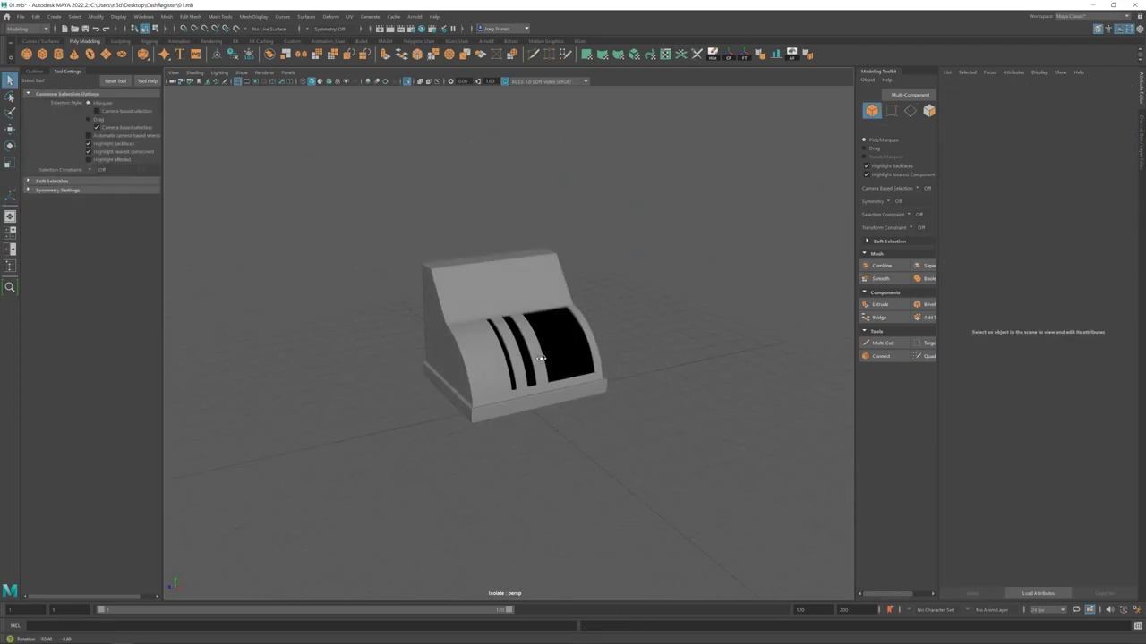
{"action": "scroll", "coordinate": [462, 356], "scroll_direction": "up", "scroll_amount": 8}
{"action": "left_click", "coordinate": [462, 355]}
{"action": "right_click_drag", "start_coordinate": [396, 320], "coordinate": [447, 297], "text": "shift"}
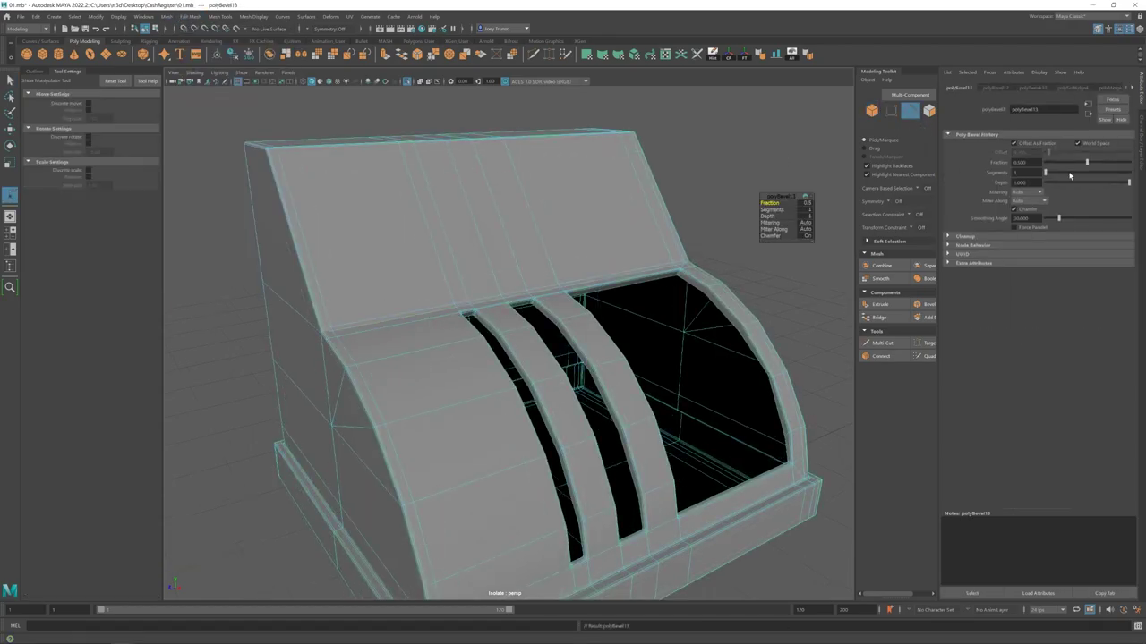
- Exit isolation and select the slanted top panel (polySurface6)
{"action": "key", "text": "F8"}
{"action": "key", "text": "q"}
{"action": "scroll", "coordinate": [537, 388], "scroll_direction": "down", "scroll_amount": 5}
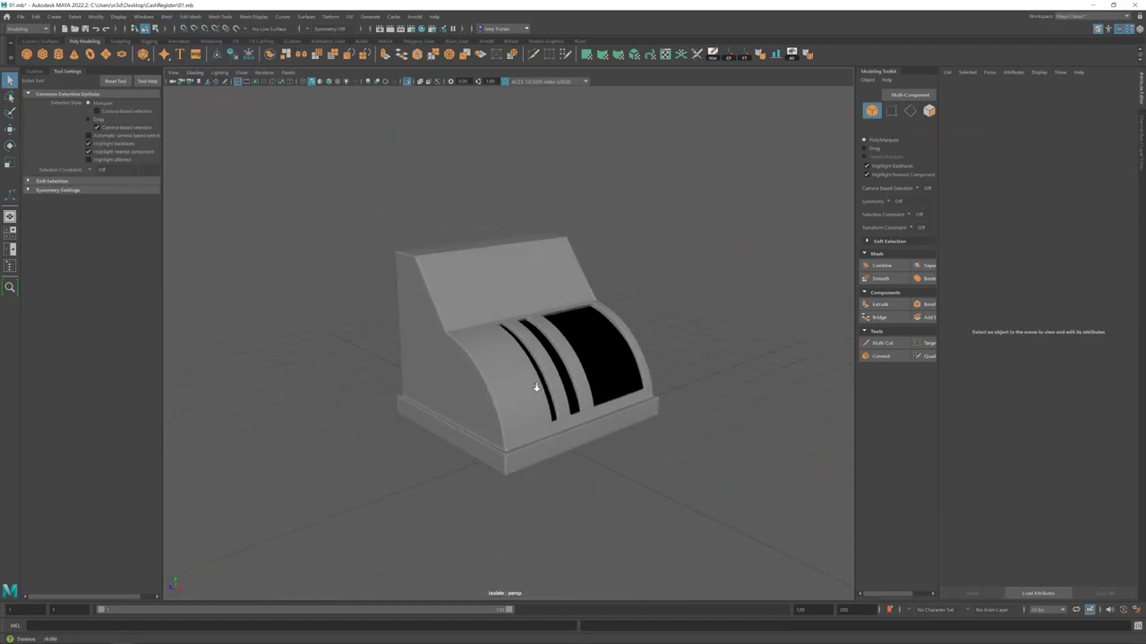
{"action": "key", "text": "ctrl+1"}
{"action": "scroll", "coordinate": [635, 382], "scroll_direction": "up", "scroll_amount": 8}
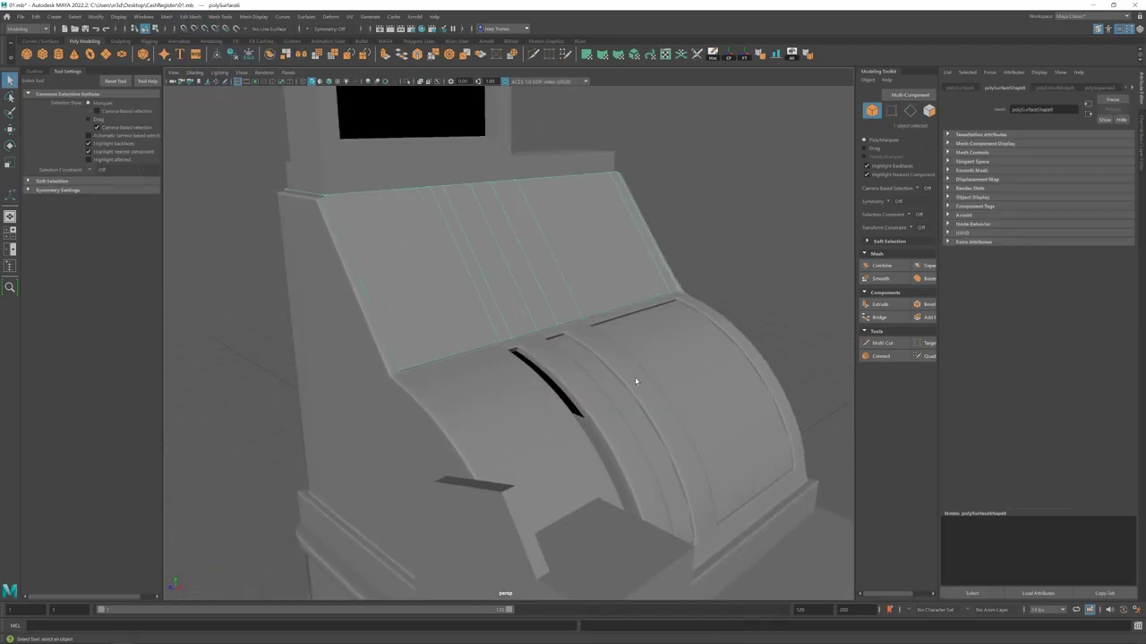
{"action": "left_click", "coordinate": [481, 318]}
- Isolate the slanted top panel, select its edges, and bevel them at fraction 0.5, 1 segment
{"action": "key", "text": "w"}
{"action": "key", "text": "ctrl+1"}
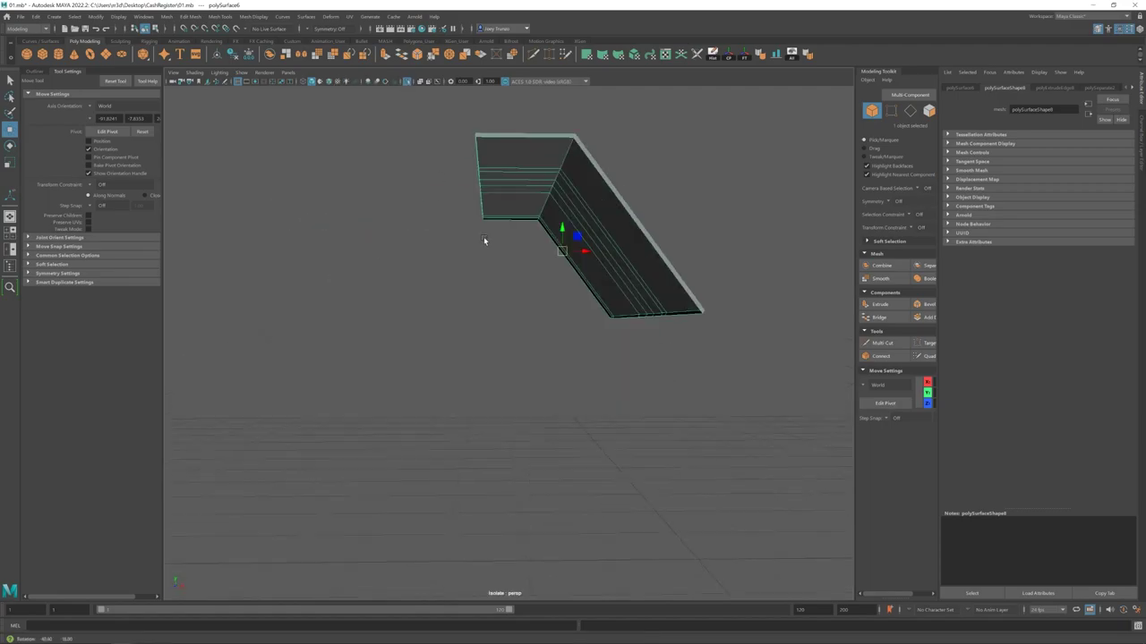
{"action": "left_click_drag", "start_coordinate": [483, 237], "coordinate": [332, 291], "text": "alt"}
{"action": "left_click_drag", "start_coordinate": [629, 235], "coordinate": [465, 334], "text": "alt"}
{"action": "left_click", "coordinate": [519, 314]}
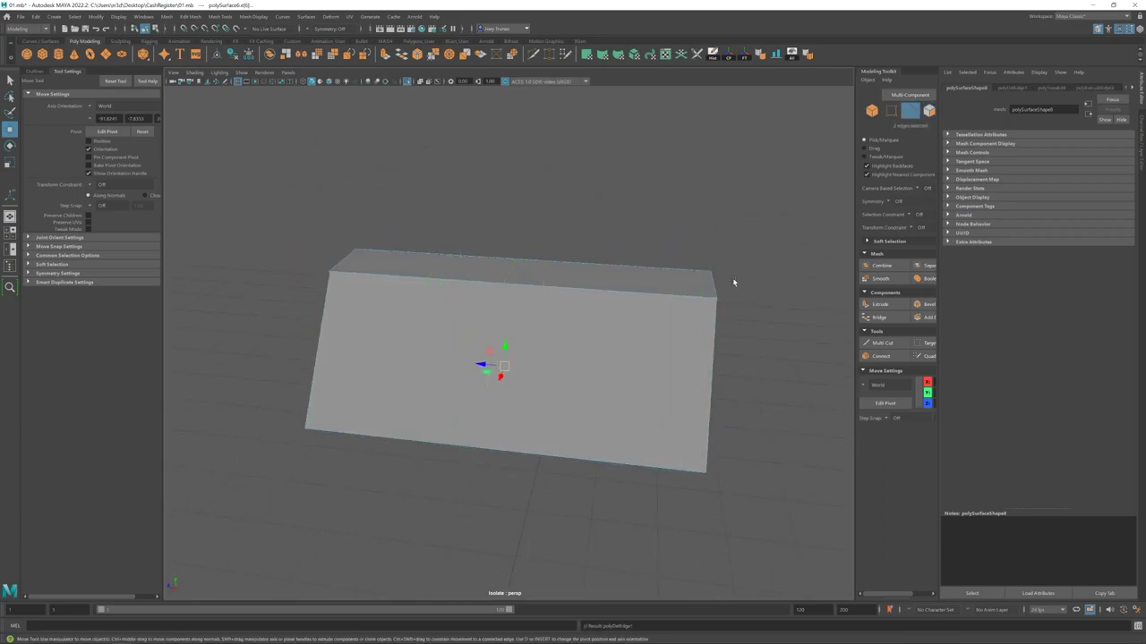
{"action": "left_click_drag", "start_coordinate": [733, 282], "coordinate": [318, 131], "text": "alt"}
{"action": "key", "text": "F8"}
{"action": "key", "text": "F11"}
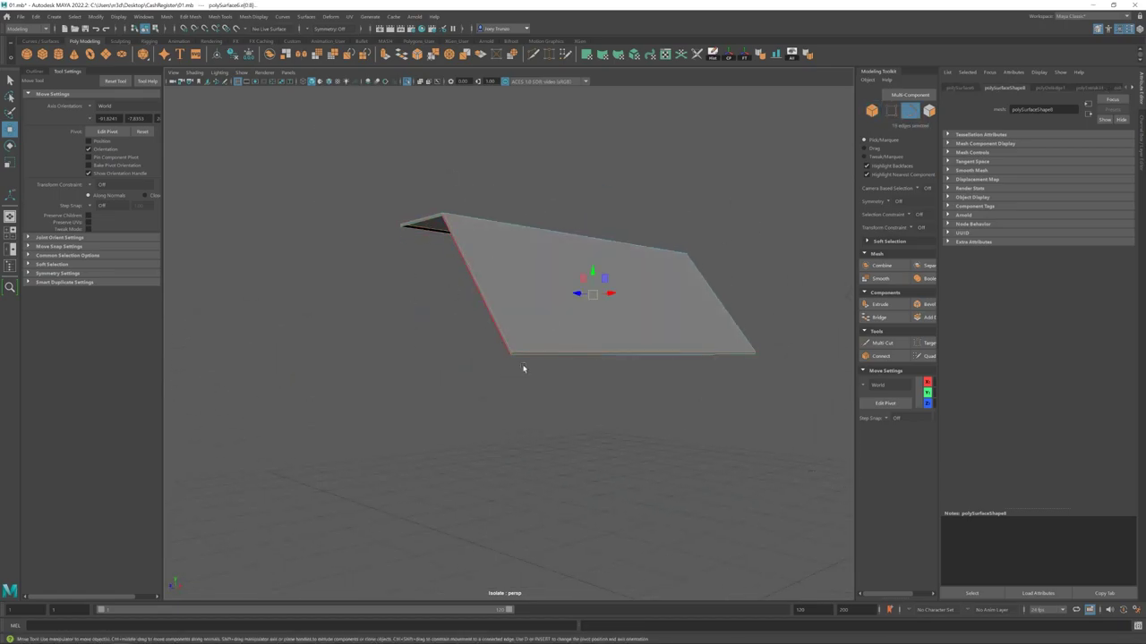
{"action": "left_click_drag", "start_coordinate": [524, 368], "coordinate": [519, 358], "text": "alt"}
{"action": "key", "text": "ctrl+1"}
{"action": "left_click", "coordinate": [190, 16]}
- Bevel the slanted top panel's selected edges, with the fraction lowered to about 0.231
{"action": "left_click", "coordinate": [224, 58]}
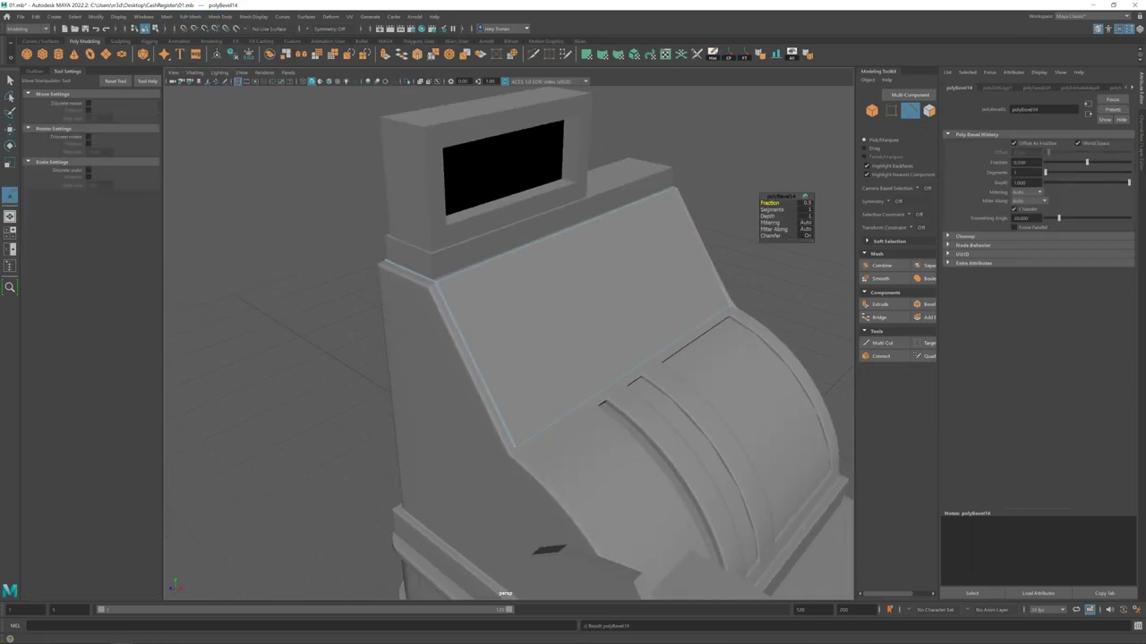
{"action": "left_click", "coordinate": [758, 222]}
{"action": "key", "text": "F8"}
{"action": "key", "text": "w"}
{"action": "scroll", "coordinate": [524, 352], "scroll_direction": "down", "scroll_amount": 5}
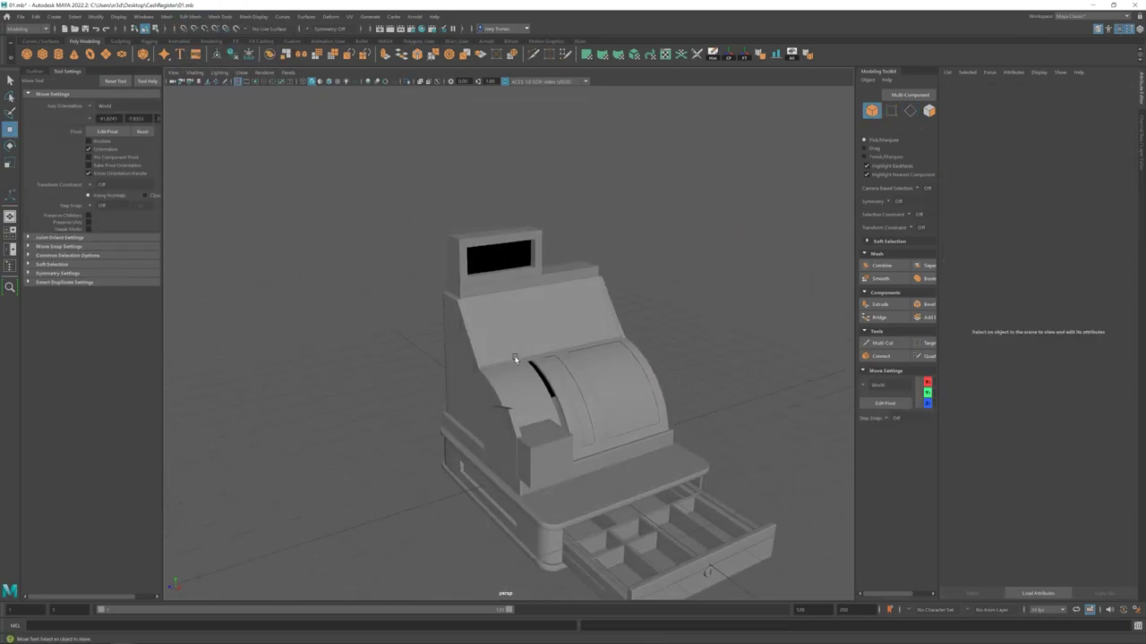
{"action": "scroll", "coordinate": [516, 359], "scroll_direction": "up", "scroll_amount": 4}
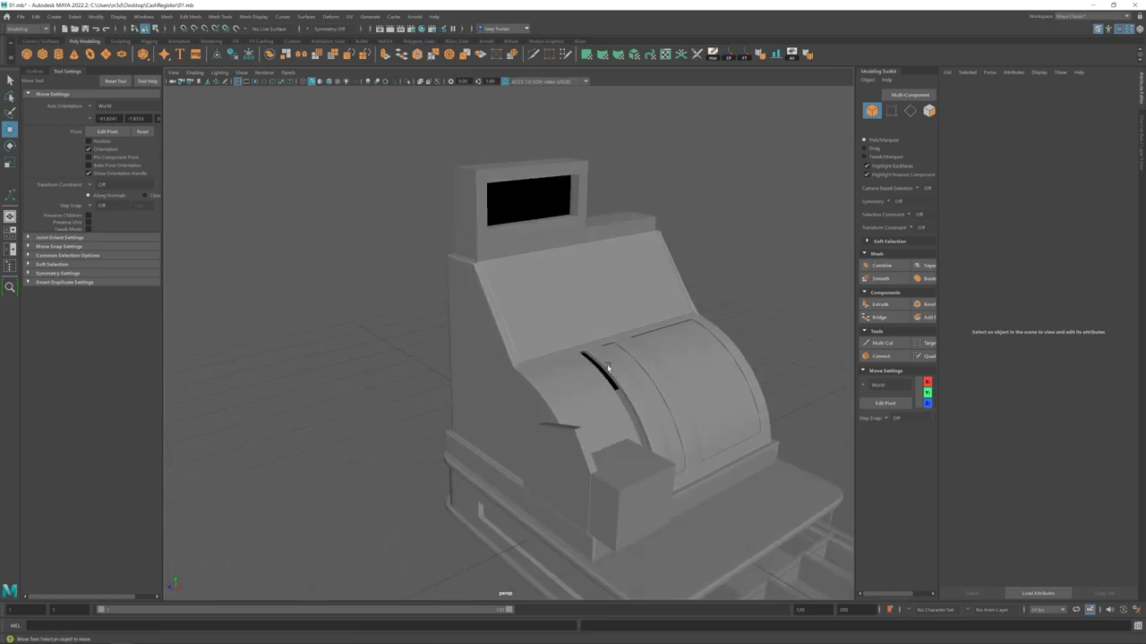
- Select the top panel and inspect it from around the register
{"action": "left_click", "coordinate": [529, 352]}
{"action": "scroll", "coordinate": [529, 352], "scroll_direction": "up", "scroll_amount": 4}
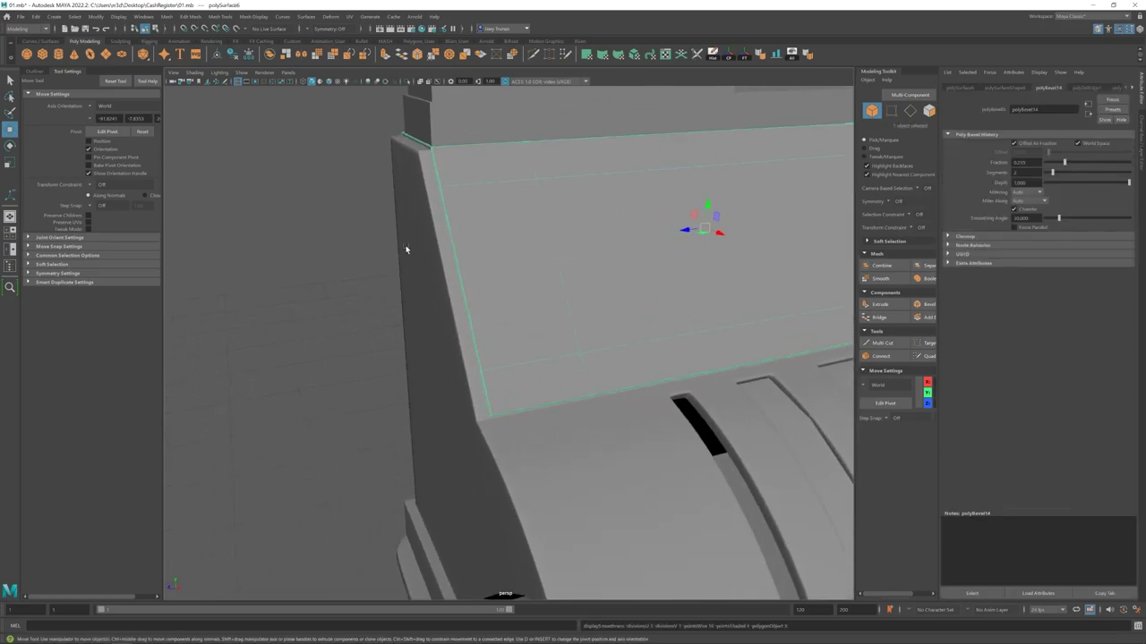
{"action": "scroll", "coordinate": [480, 313], "scroll_direction": "down", "scroll_amount": 5}
{"action": "scroll", "coordinate": [603, 286], "scroll_direction": "up", "scroll_amount": 6}
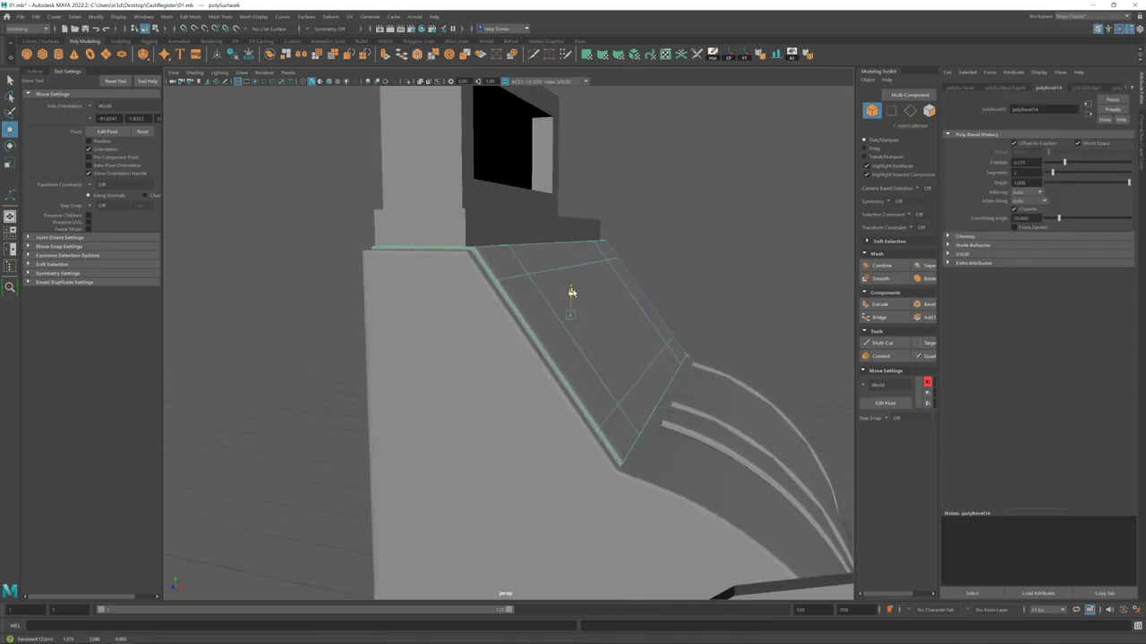
{"action": "scroll", "coordinate": [572, 292], "scroll_direction": "down", "scroll_amount": 5}
{"action": "left_click_drag", "start_coordinate": [417, 358], "coordinate": [475, 352], "text": "alt"}
- Select the front panel piece beside the drum where the slot will go
{"action": "key", "text": "F9"}
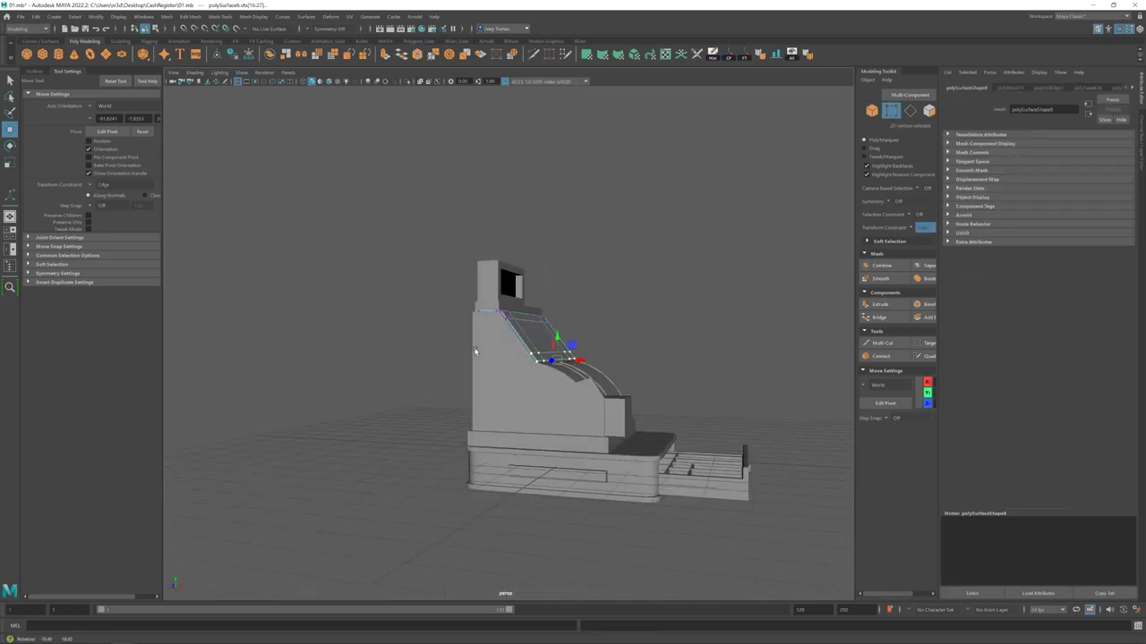
{"action": "scroll", "coordinate": [475, 352], "scroll_direction": "up", "scroll_amount": 4}
{"action": "left_click_drag", "start_coordinate": [592, 361], "coordinate": [614, 396], "text": "alt"}
{"action": "left_click", "coordinate": [614, 397]}
{"action": "scroll", "coordinate": [614, 396], "scroll_direction": "down", "scroll_amount": 5}
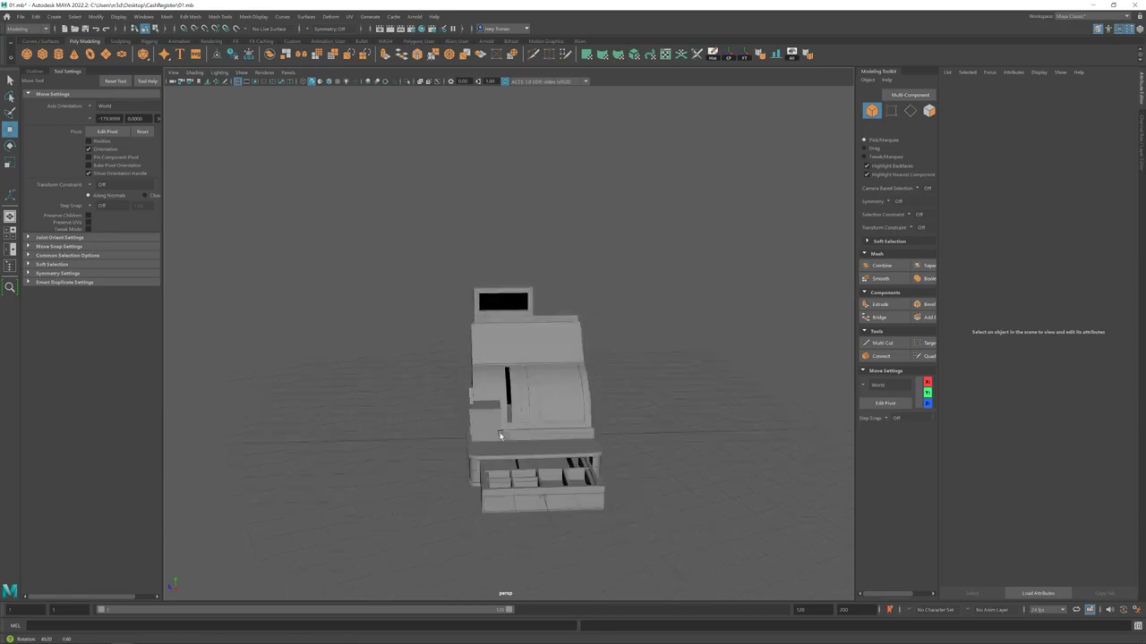
{"action": "scroll", "coordinate": [511, 392], "scroll_direction": "up", "scroll_amount": 5}
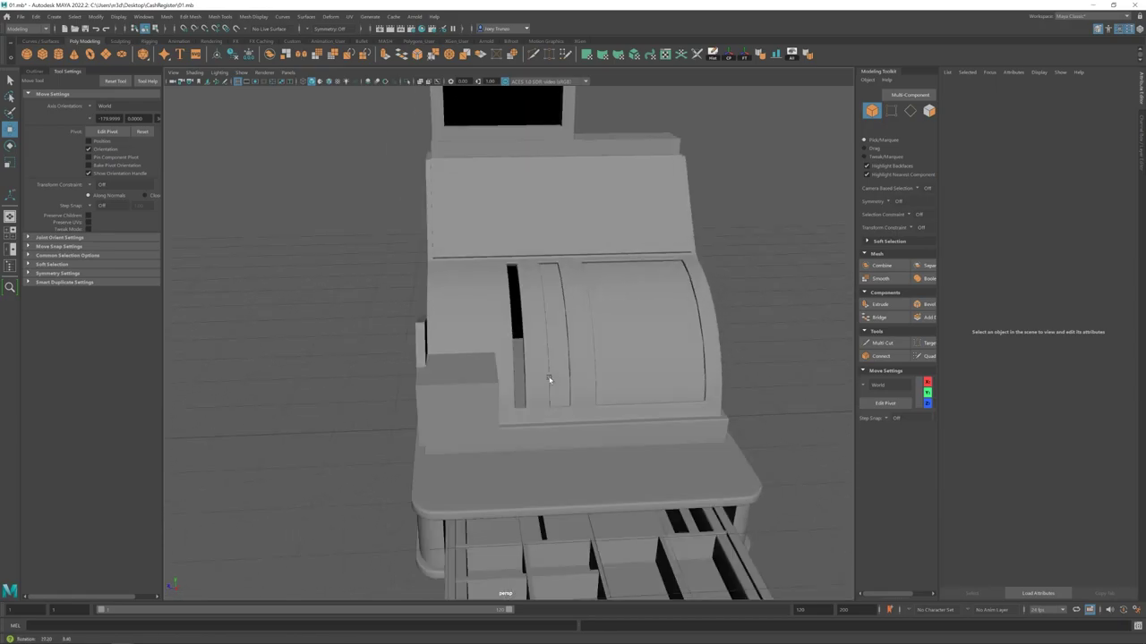
{"action": "left_click", "coordinate": [559, 313]}
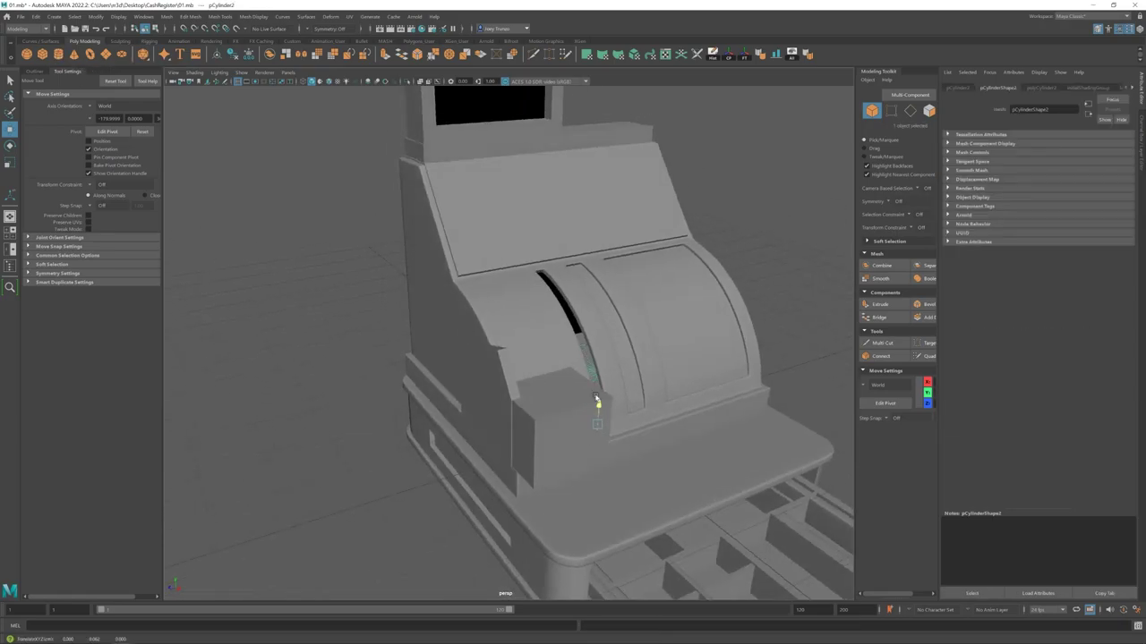
- Rotate the lever cylinder to a slant inside the front slot
{"action": "left_click_drag", "start_coordinate": [596, 396], "coordinate": [511, 330], "text": "alt"}
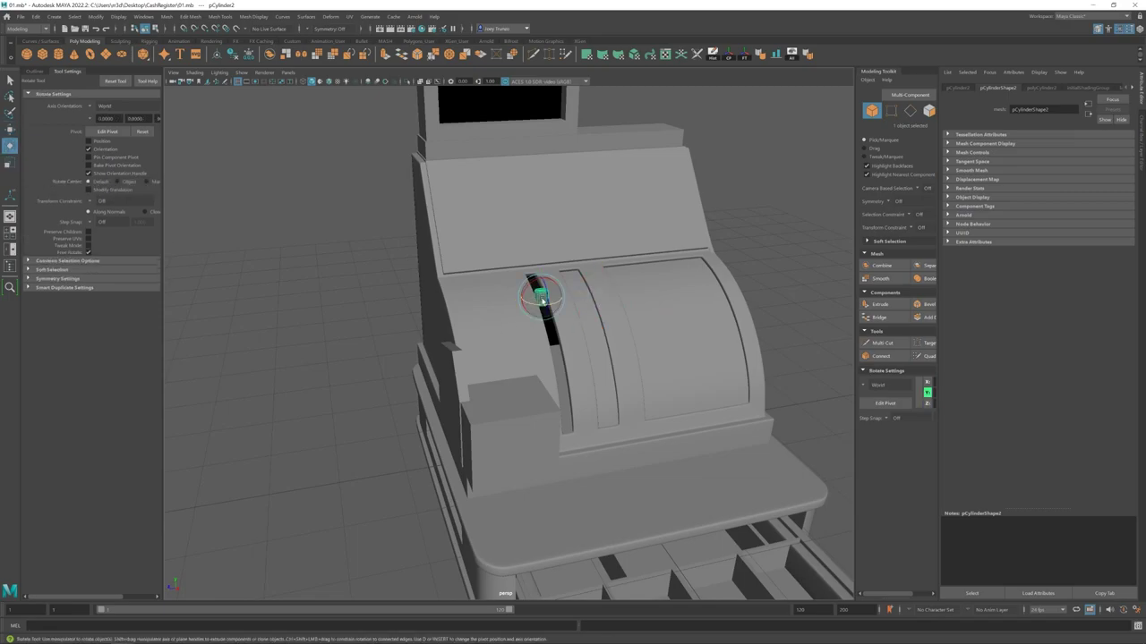
{"action": "key", "text": "e"}
{"action": "left_click_drag", "start_coordinate": [541, 272], "coordinate": [622, 312], "text": "alt"}
{"action": "key", "text": "e"}
{"action": "left_click", "coordinate": [618, 324]}
{"action": "scroll", "coordinate": [622, 312], "scroll_direction": "up", "scroll_amount": 5}
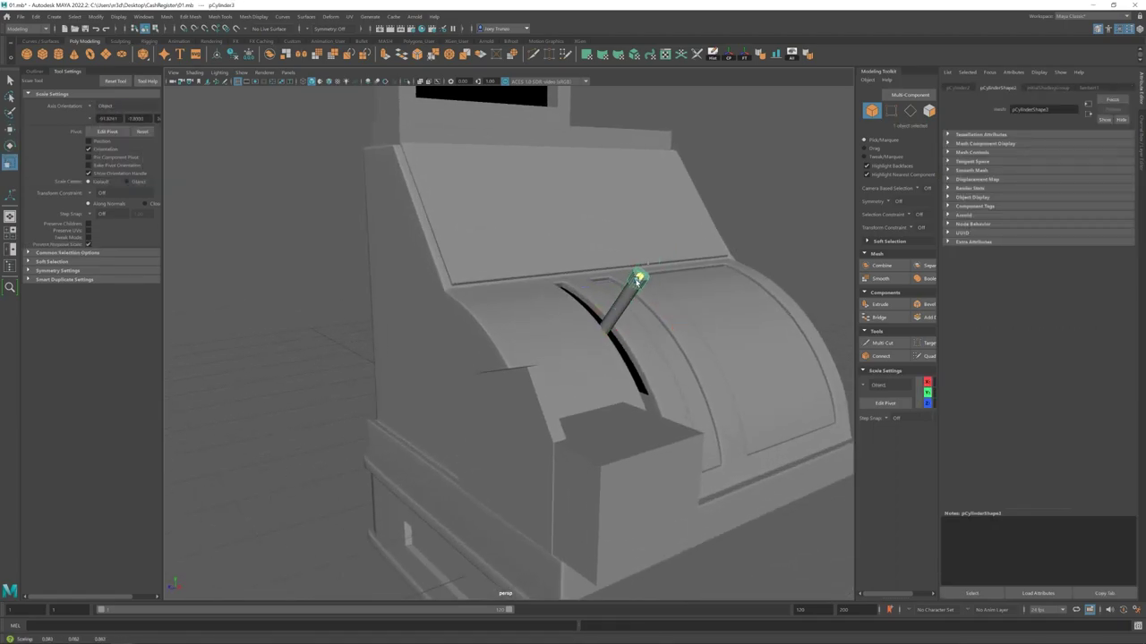
- Scale the lever's top vertex ring, converting the selection to its top edges
{"action": "key", "text": "F9"}
{"action": "left_click_drag", "start_coordinate": [640, 285], "coordinate": [598, 255], "text": "alt"}
{"action": "key", "text": "w"}
{"action": "key", "text": "ctrl+F10"}
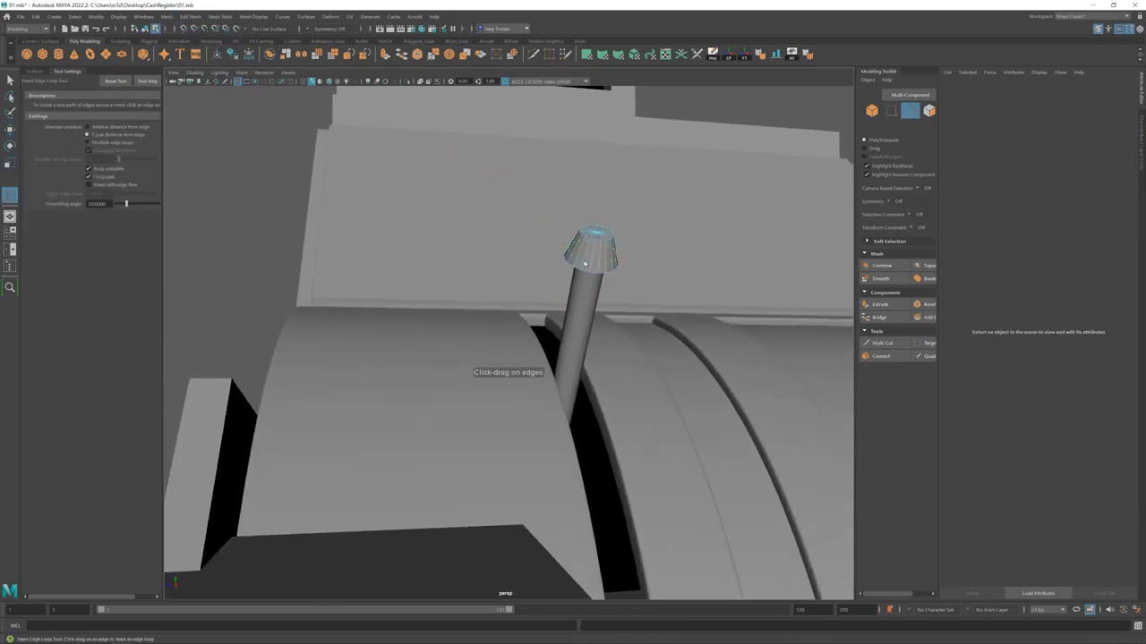
{"action": "key", "text": "r"}
{"action": "scroll", "coordinate": [586, 342], "scroll_direction": "down", "scroll_amount": 8}
{"action": "scroll", "coordinate": [586, 343], "scroll_direction": "up", "scroll_amount": 8}
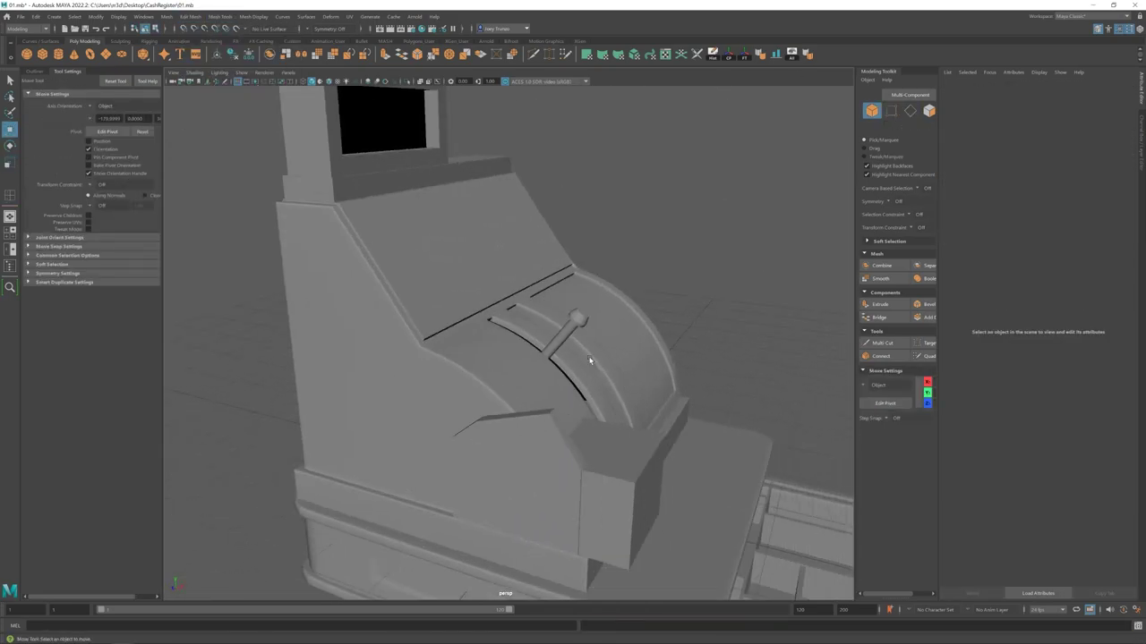
{"action": "left_click_drag", "start_coordinate": [586, 342], "coordinate": [523, 304], "text": "alt"}
- Bevel the lever's top edges into a rounded knob with Edit Mesh > Bevel
{"action": "left_click", "coordinate": [190, 16]}
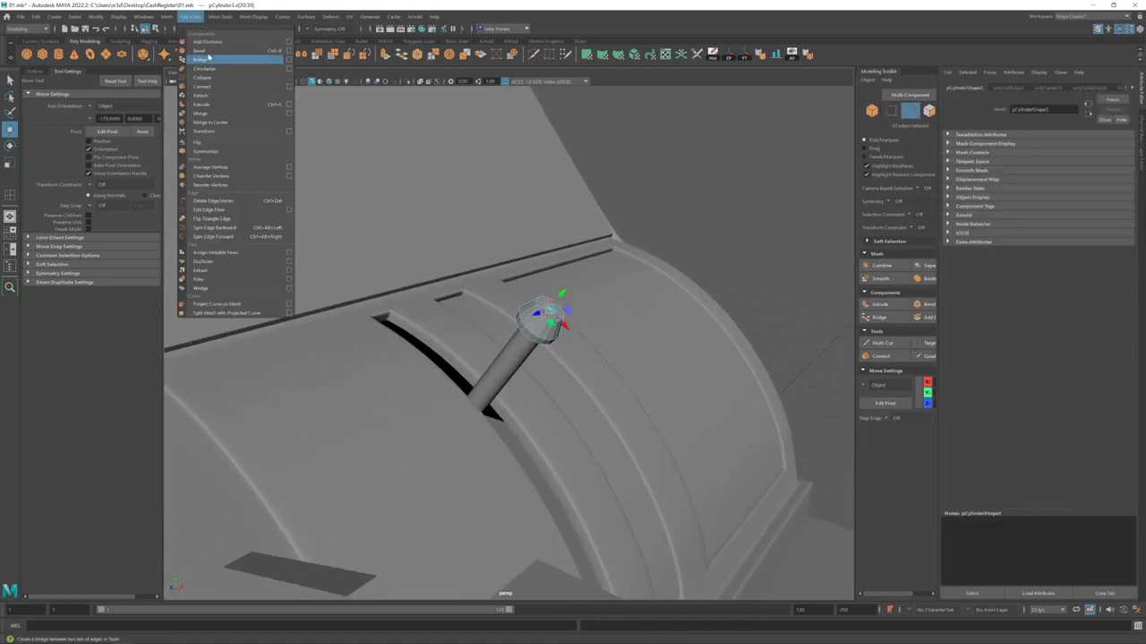
{"action": "left_click", "coordinate": [201, 38]}
{"action": "key", "text": "F8"}
{"action": "key", "text": "w"}
{"action": "scroll", "coordinate": [476, 384], "scroll_direction": "down", "scroll_amount": 10}
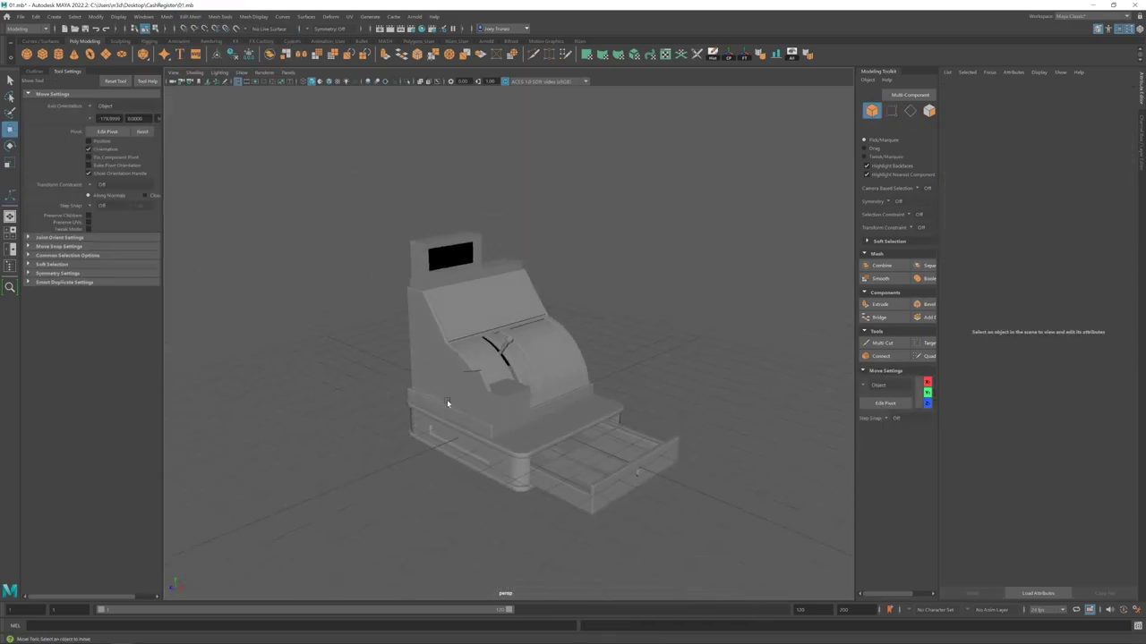
- Scale the lever and check its fit against the register body
{"action": "left_click", "coordinate": [504, 345]}
{"action": "key", "text": "r"}
{"action": "scroll", "coordinate": [514, 351], "scroll_direction": "up", "scroll_amount": 5}
{"action": "scroll", "coordinate": [514, 327], "scroll_direction": "down", "scroll_amount": 5}
{"action": "left_click_drag", "start_coordinate": [515, 327], "coordinate": [555, 340], "text": "alt"}
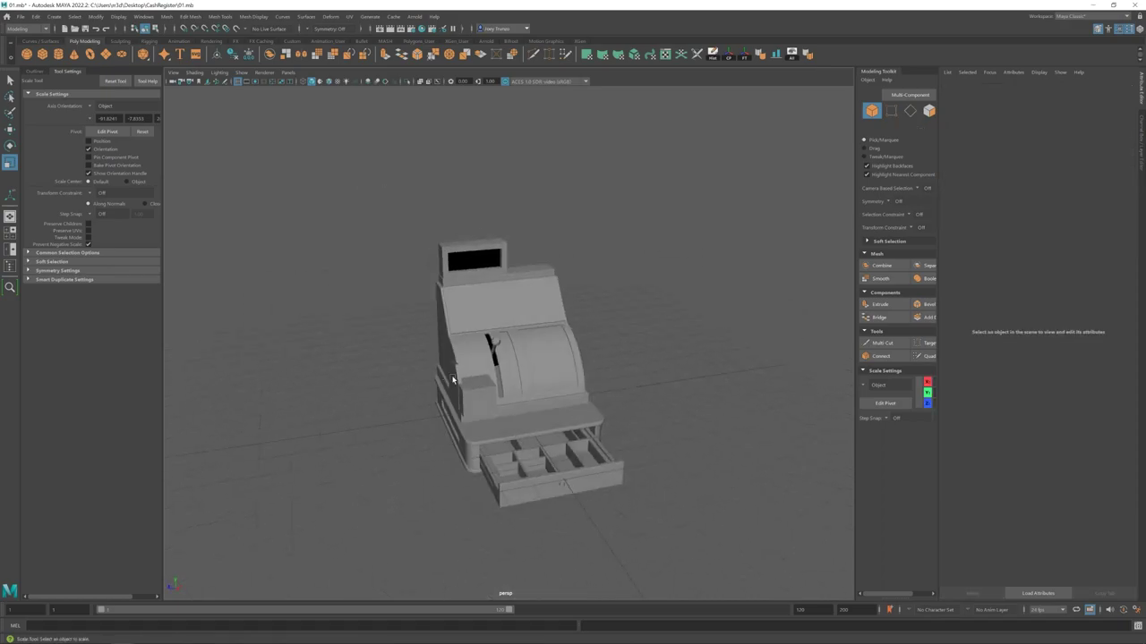
{"action": "scroll", "coordinate": [555, 358], "scroll_direction": "up", "scroll_amount": 5}
{"action": "left_click", "coordinate": [563, 370]}
{"action": "left_click", "coordinate": [498, 361]}
{"action": "left_click_drag", "start_coordinate": [498, 361], "coordinate": [573, 318], "text": "alt"}
- Review the lever's edges from front and three-quarter views of the register
{"action": "key", "text": "F10"}
{"action": "left_click_drag", "start_coordinate": [526, 374], "coordinate": [517, 327], "text": "alt"}
{"action": "key", "text": "F8"}
{"action": "scroll", "coordinate": [491, 369], "scroll_direction": "down", "scroll_amount": 5}
{"action": "scroll", "coordinate": [491, 369], "scroll_direction": "up", "scroll_amount": 3}
{"action": "left_click_drag", "start_coordinate": [492, 368], "coordinate": [526, 339], "text": "alt"}
{"action": "right_click_drag", "start_coordinate": [507, 320], "coordinate": [618, 387], "text": "alt"}
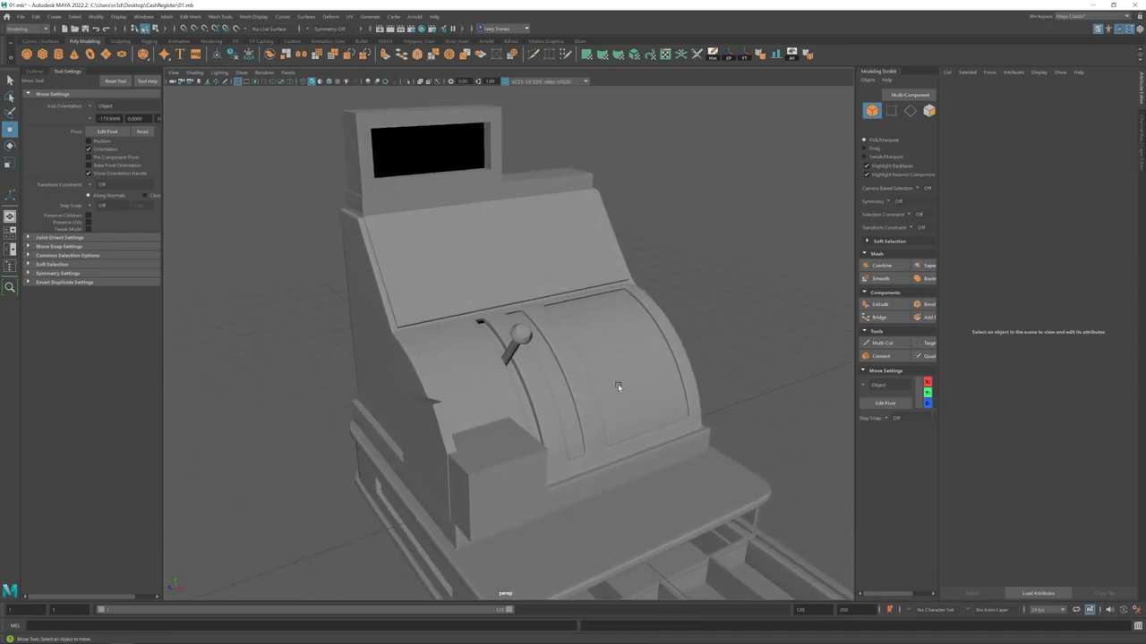
- Select the display box on top and view the screen plane's creation settings
{"action": "left_click_drag", "start_coordinate": [501, 281], "coordinate": [490, 268], "text": "alt"}
{"action": "left_click", "coordinate": [488, 273]}
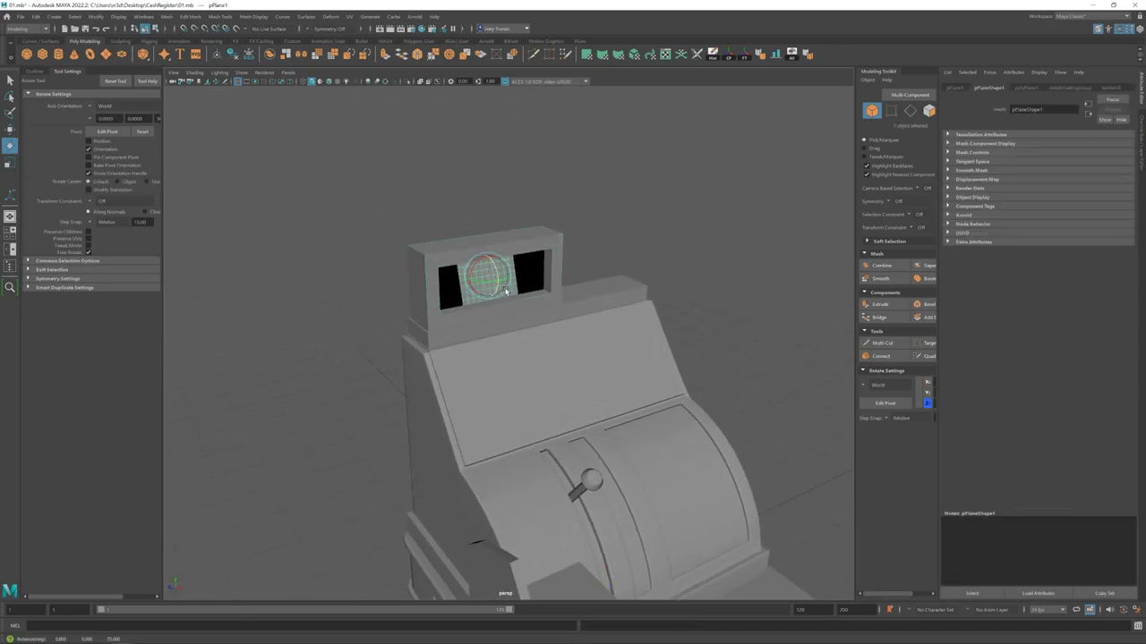
{"action": "left_click", "coordinate": [1025, 88]}
{"action": "key", "text": "r"}
{"action": "left_click_drag", "start_coordinate": [519, 286], "coordinate": [558, 325], "text": "alt"}
{"action": "key", "text": "w"}
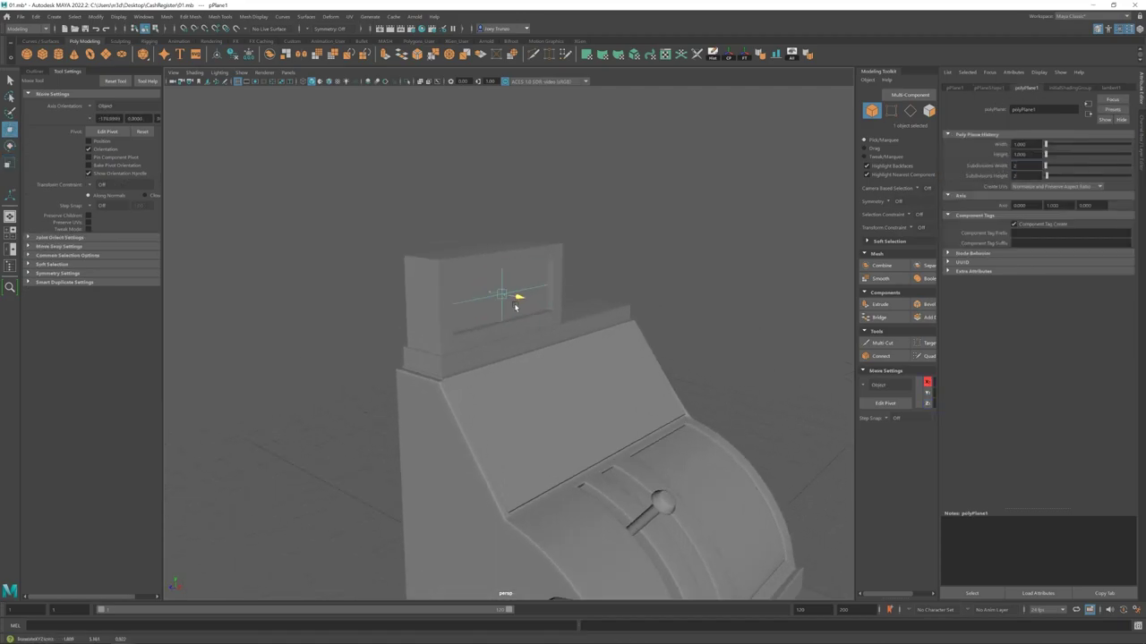
{"action": "scroll", "coordinate": [617, 334], "scroll_direction": "up", "scroll_amount": 2}
{"action": "left_click", "coordinate": [582, 300]}
- Extrude the display box's edges and scale them inward to form a recess
{"action": "key", "text": "4"}
{"action": "key", "text": "F10"}
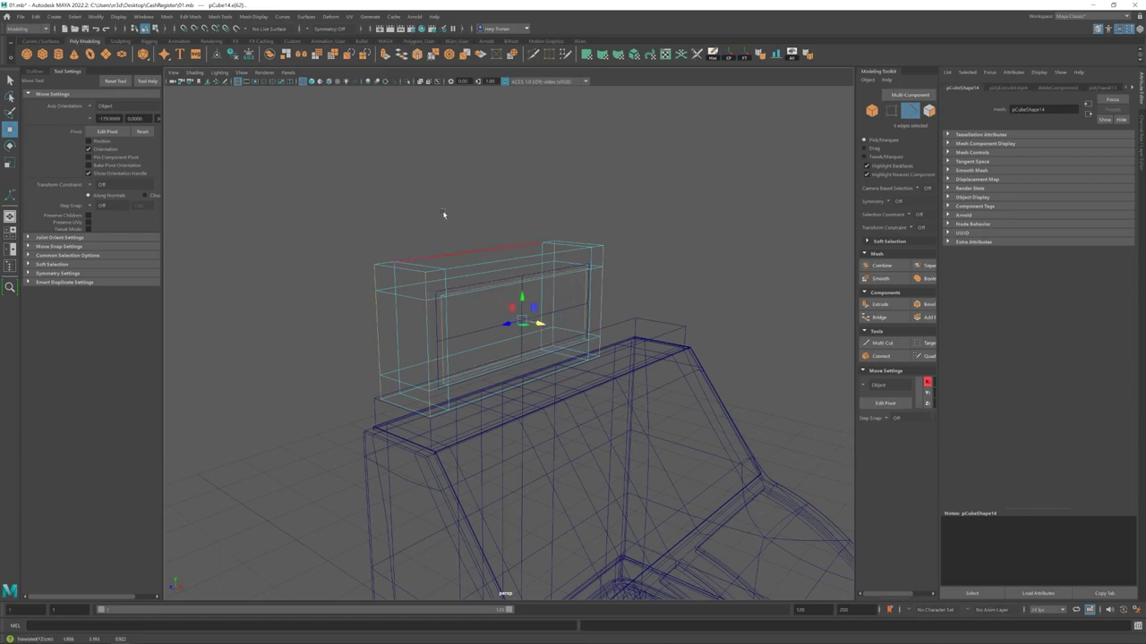
{"action": "key", "text": "5"}
{"action": "key", "text": "ctrl+e"}
{"action": "key", "text": "r"}
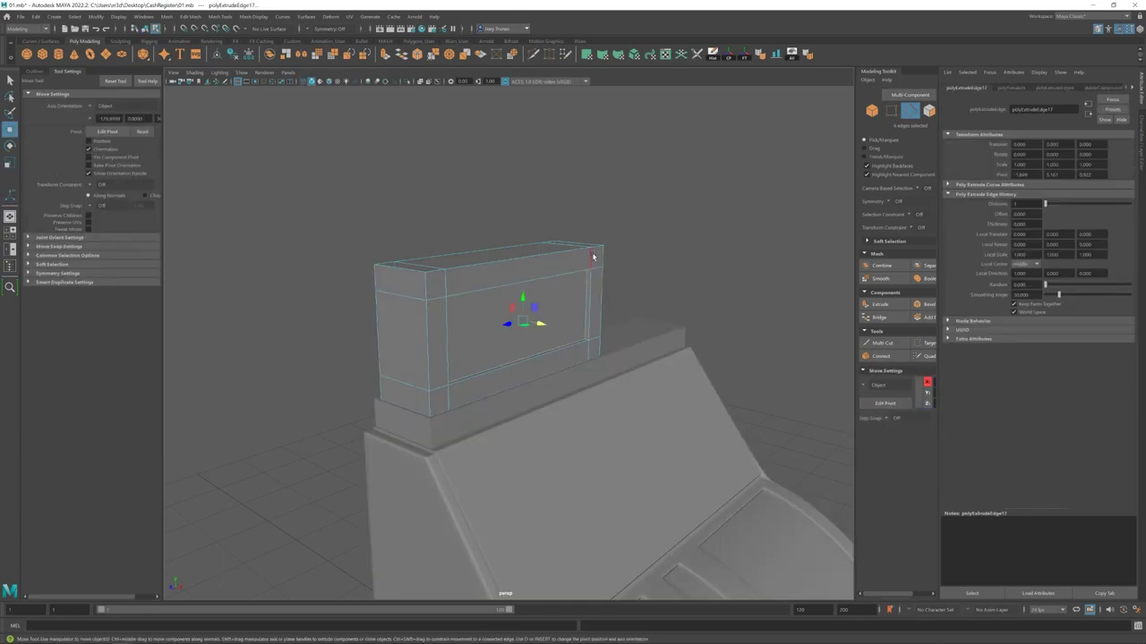
{"action": "double_click", "coordinate": [410, 273]}
{"action": "left_click_drag", "start_coordinate": [432, 413], "coordinate": [692, 368], "text": "alt"}
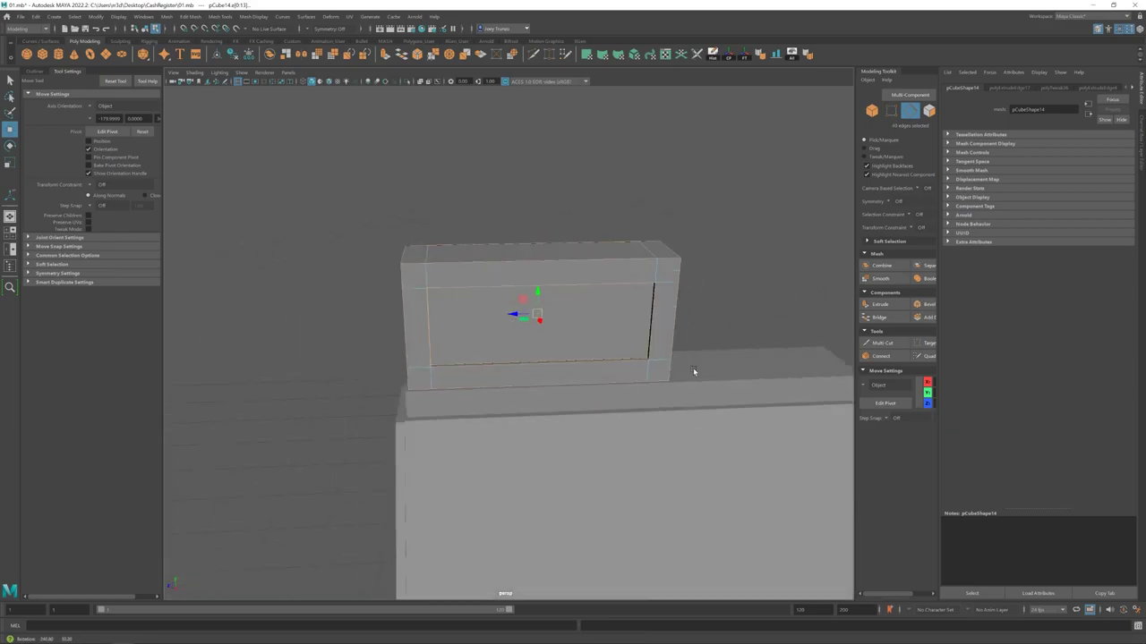
- Bevel the box's screen-opening edges, reducing the bevel width to about 0.235
{"action": "left_click", "coordinate": [190, 16]}
{"action": "left_click", "coordinate": [214, 50]}
{"action": "left_click_drag", "start_coordinate": [602, 242], "coordinate": [708, 299], "text": "alt"}
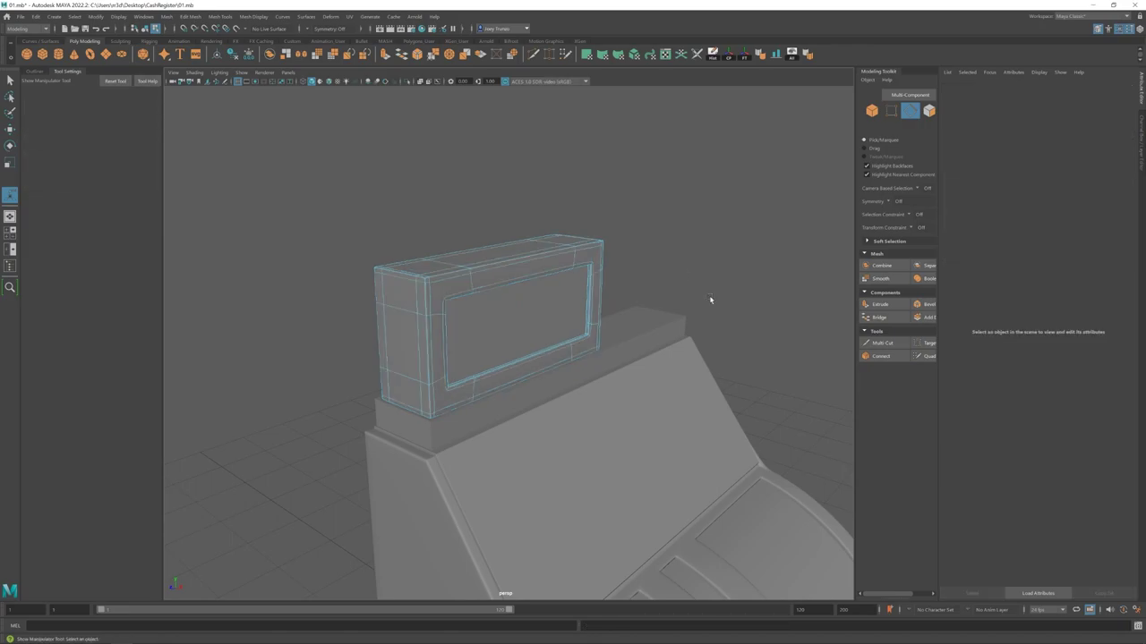
{"action": "key", "text": "F8"}
{"action": "key", "text": "f"}
{"action": "mouse_move", "coordinate": [1087, 162]}
{"action": "left_mouse_down"}
{"action": "mouse_move", "coordinate": [1123, 163]}
{"action": "mouse_move", "coordinate": [1069, 166]}
{"action": "left_mouse_up"}
{"action": "scroll", "coordinate": [537, 314], "scroll_direction": "up", "scroll_amount": 5}
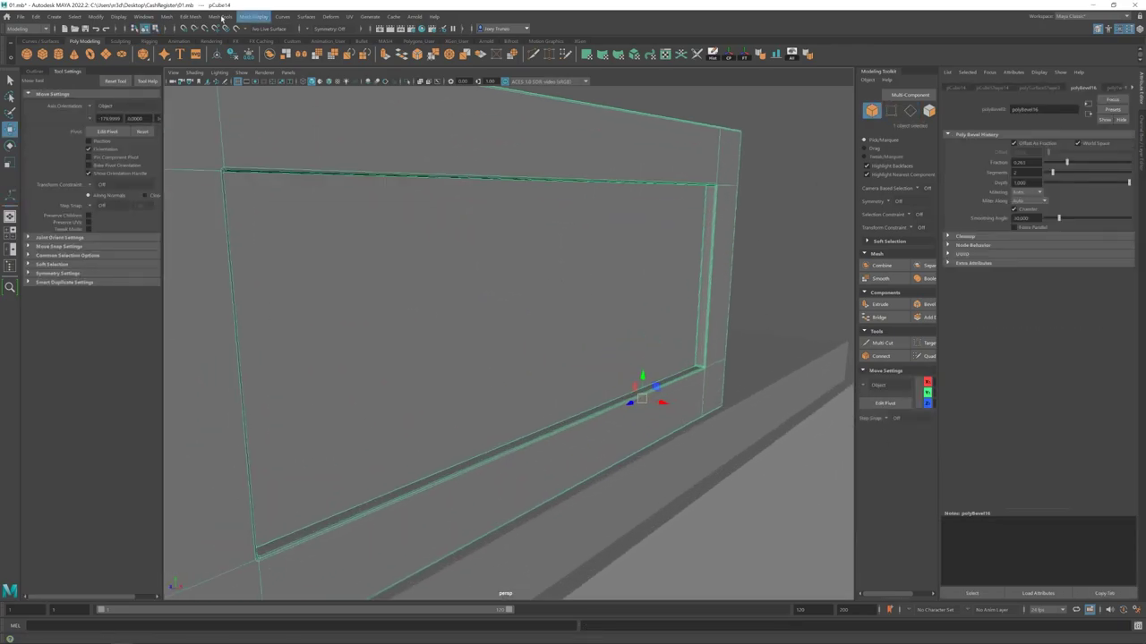
- Insert an extra edge loop on the display box and scale it
{"action": "left_click", "coordinate": [218, 16]}
{"action": "left_click", "coordinate": [235, 79]}
{"action": "left_click", "coordinate": [696, 365]}
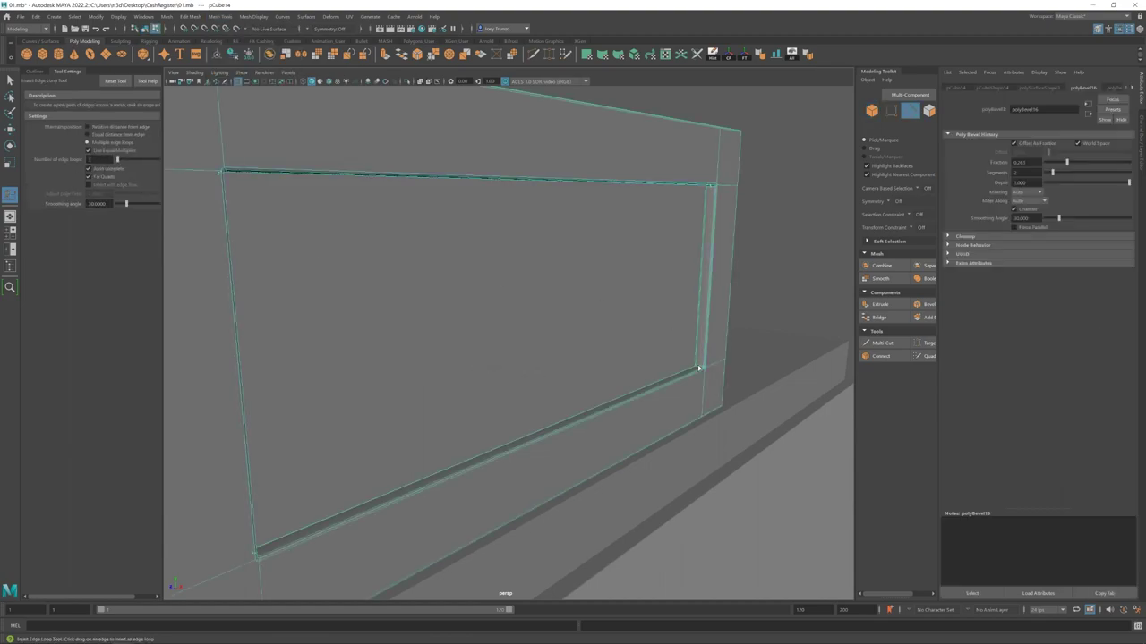
{"action": "left_click_drag", "start_coordinate": [696, 365], "coordinate": [663, 366], "text": "alt"}
{"action": "key", "text": "r"}
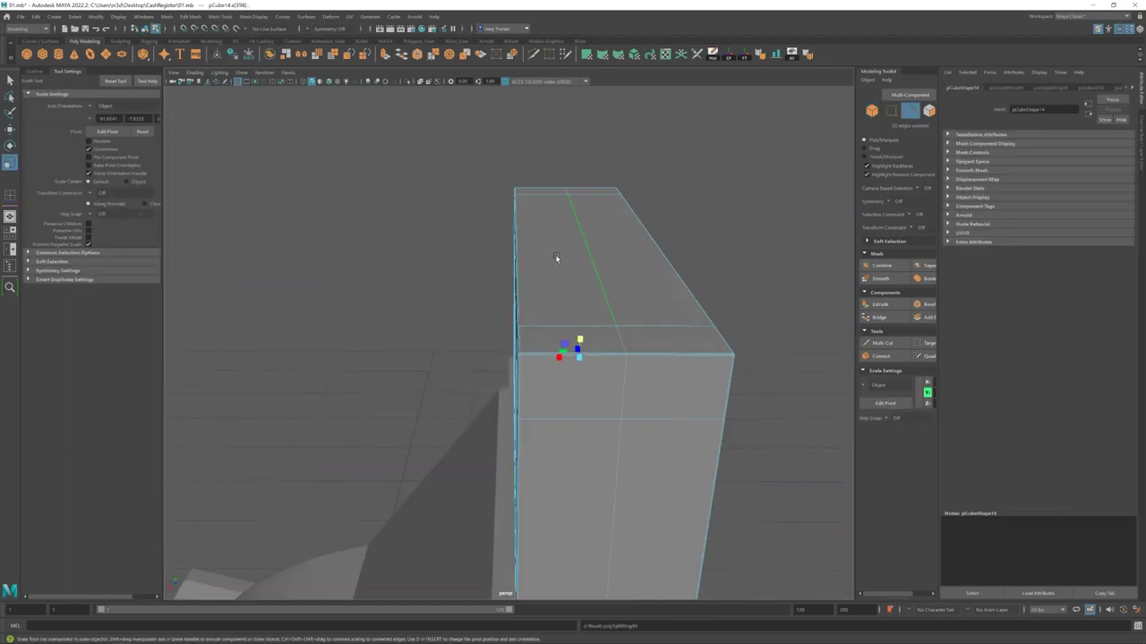
{"action": "key", "text": "F8"}
{"action": "scroll", "coordinate": [563, 287], "scroll_direction": "down", "scroll_amount": 5}
{"action": "left_click_drag", "start_coordinate": [573, 307], "coordinate": [544, 338], "text": "alt"}
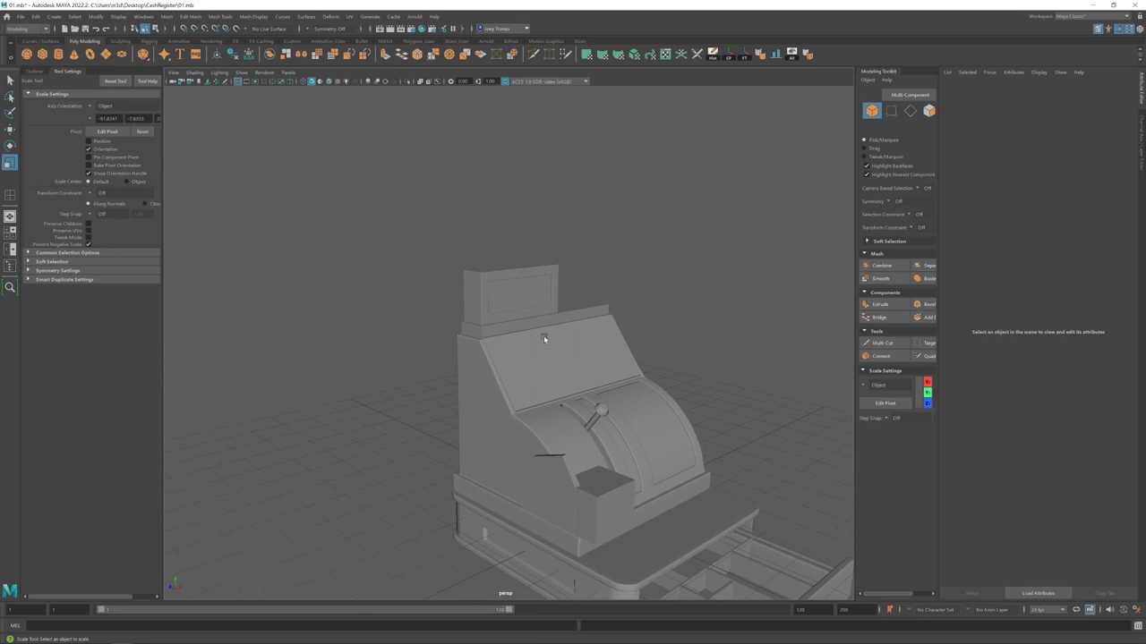
- Bevel a selected edge of the screen plane pPlane1
{"action": "scroll", "coordinate": [504, 379], "scroll_direction": "up", "scroll_amount": 5}
{"action": "right_click_drag", "start_coordinate": [524, 340], "coordinate": [515, 324]}
{"action": "left_click", "coordinate": [552, 315]}
{"action": "key", "text": "w"}
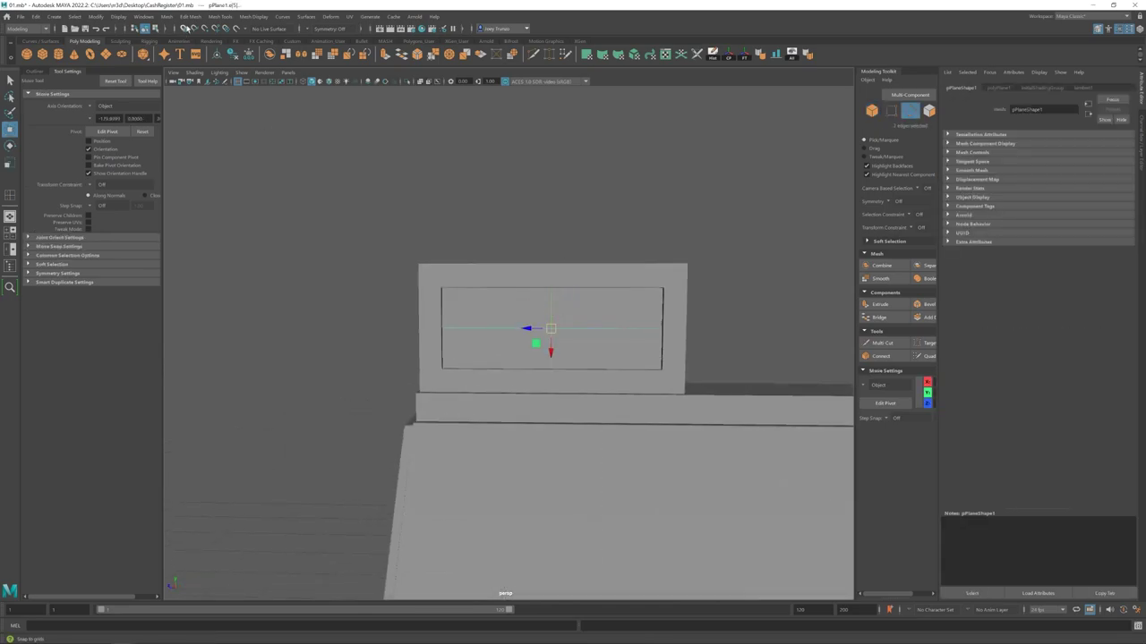
{"action": "key", "text": "ctrl+b"}
{"action": "key", "text": "r"}
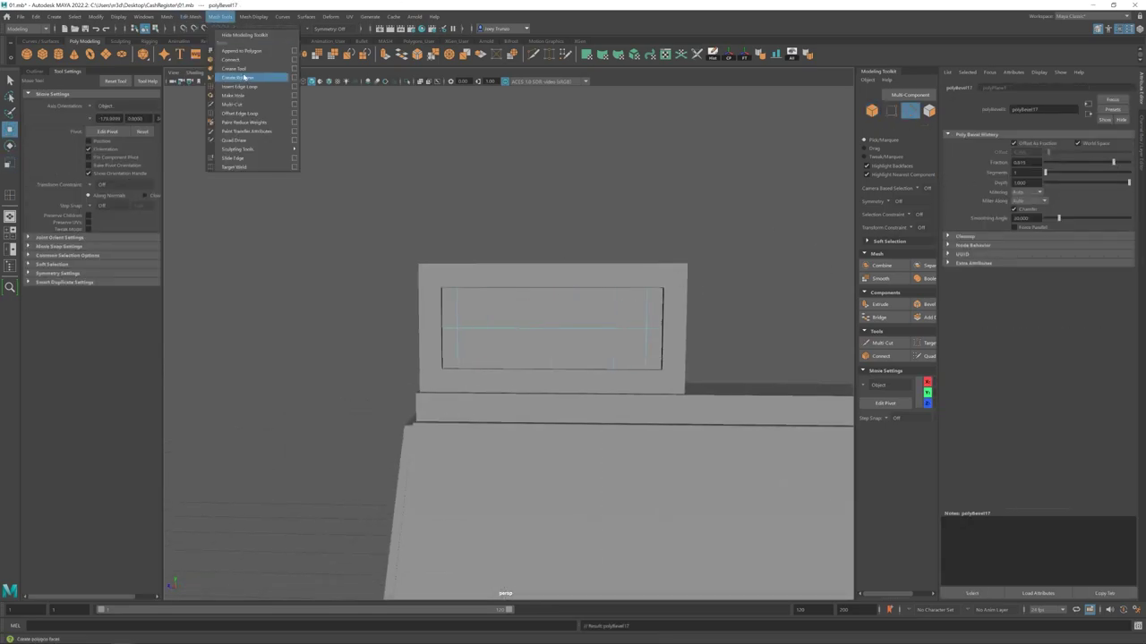
- Insert multiple edge loops across the screen and bevel them into a grid of cells
{"action": "left_click", "coordinate": [240, 86]}
{"action": "left_click", "coordinate": [522, 329]}
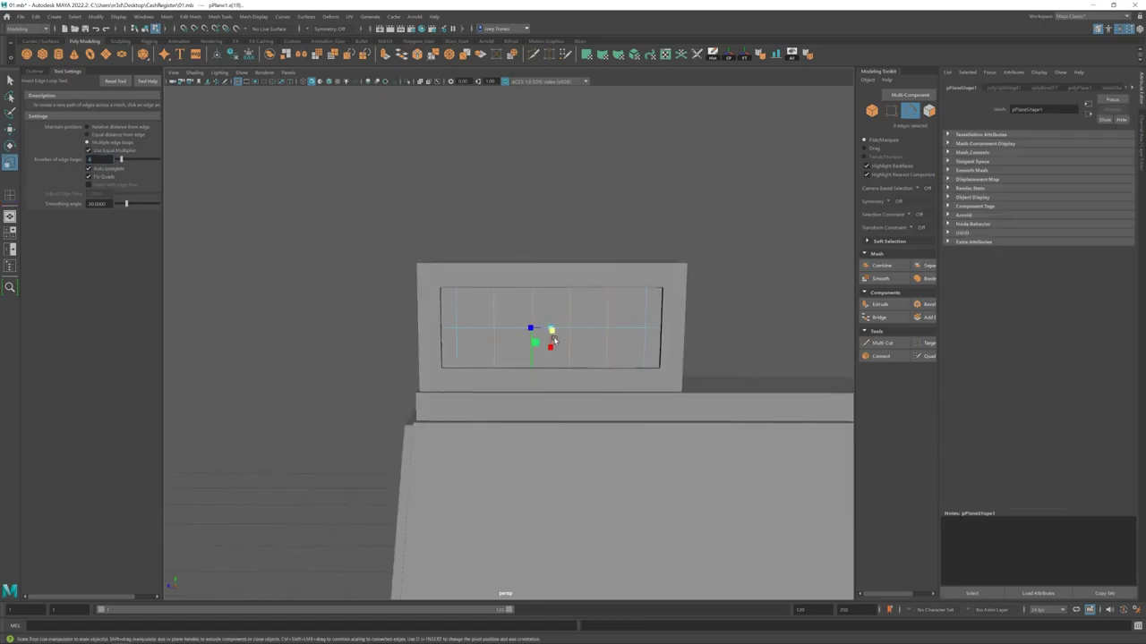
{"action": "key", "text": "ctrl+b"}
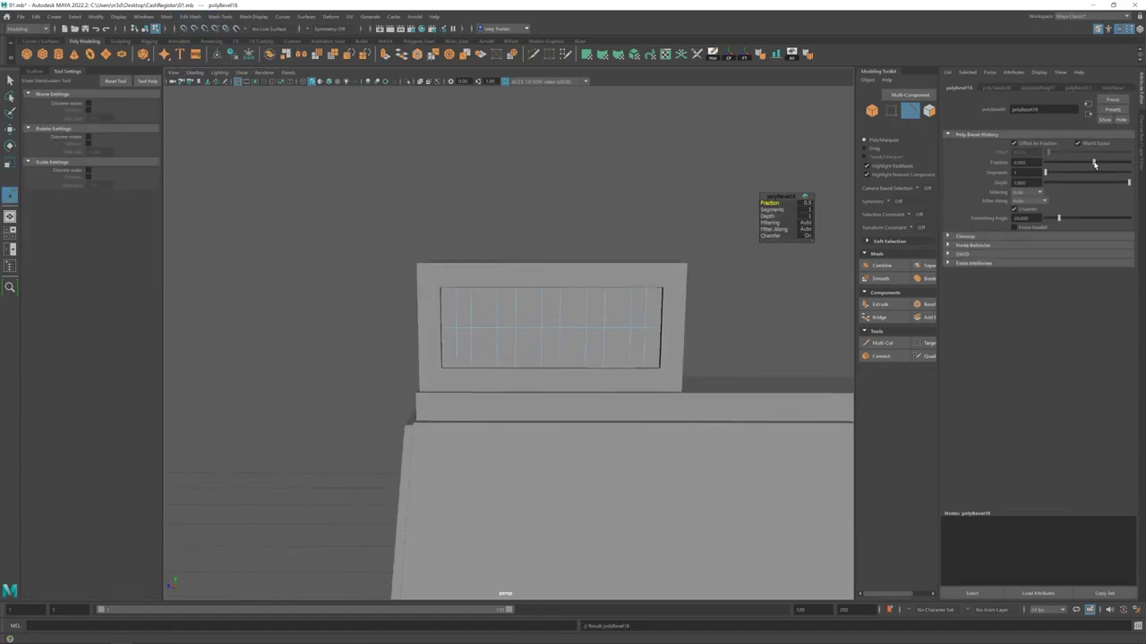
{"action": "left_click", "coordinate": [220, 17]}
{"action": "left_click", "coordinate": [240, 86]}
{"action": "key", "text": "w"}
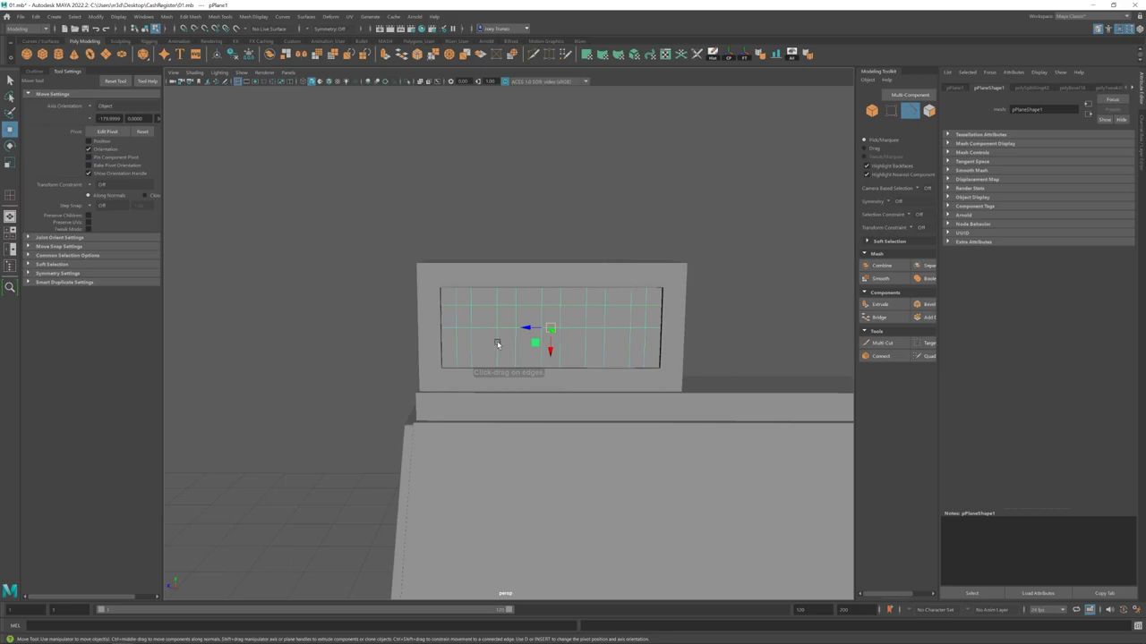
{"action": "key", "text": "r"}
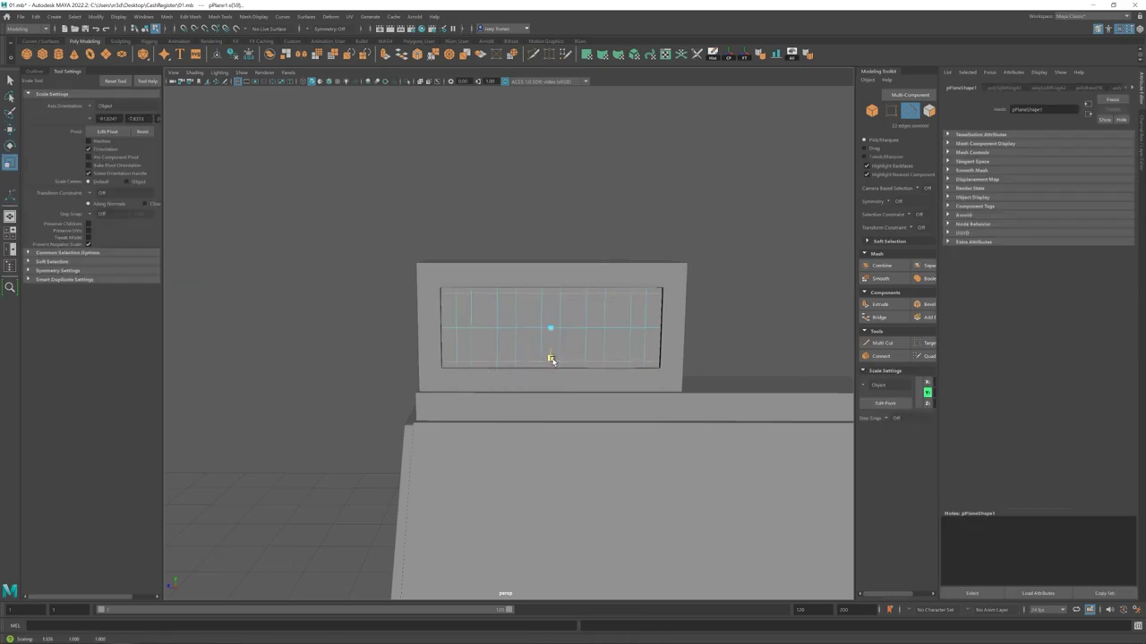
- Select a face of the screen grid in face mode
{"action": "right_click_drag", "start_coordinate": [473, 327], "coordinate": [475, 353]}
{"action": "left_click", "coordinate": [482, 312]}
{"action": "key", "text": "w"}
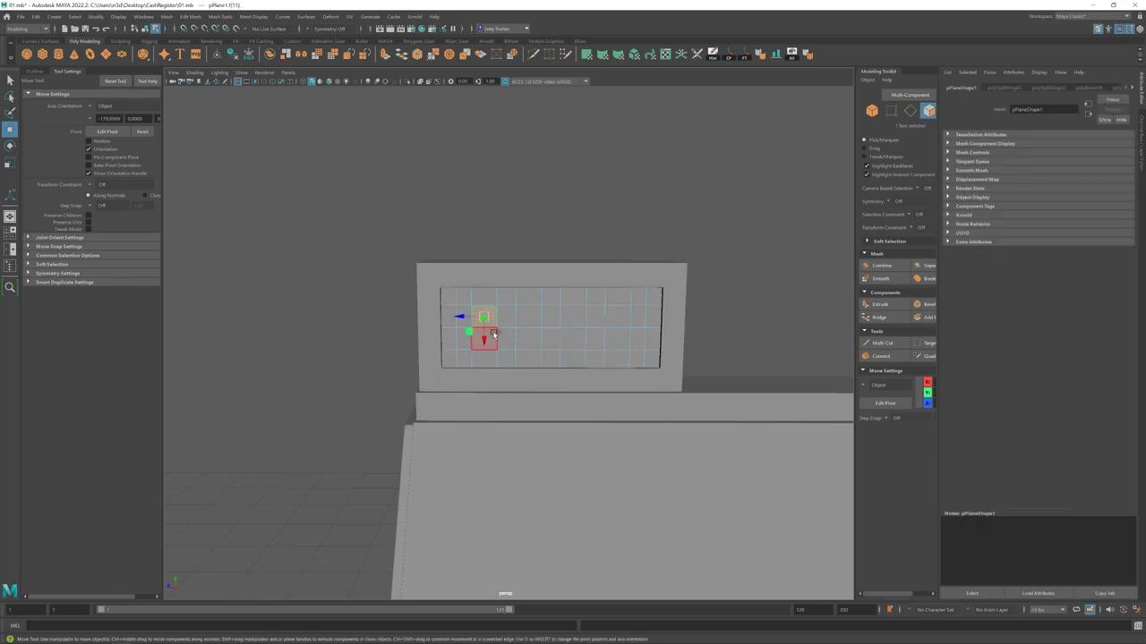
- Extrude the selected display window faces, then undo it and return to object selection
{"action": "left_click", "coordinate": [611, 329], "text": "shift"}
{"action": "left_click_drag", "start_coordinate": [611, 330], "coordinate": [583, 340], "text": "alt"}
{"action": "key", "text": "ctrl+e"}
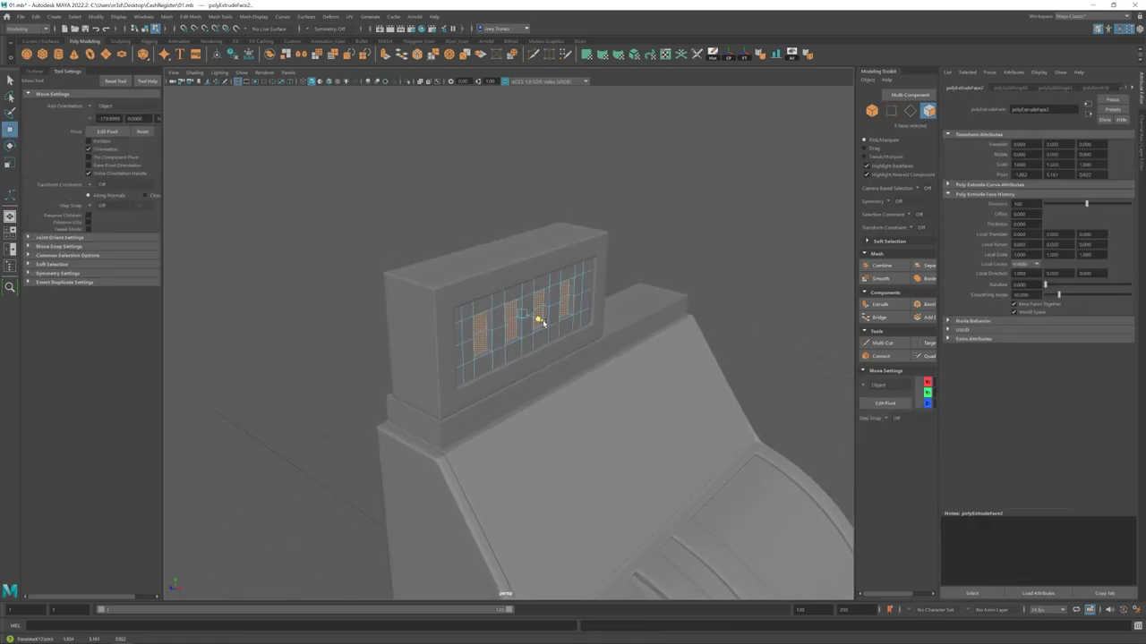
{"action": "key", "text": "ctrl+z"}
{"action": "left_click", "coordinate": [206, 151]}
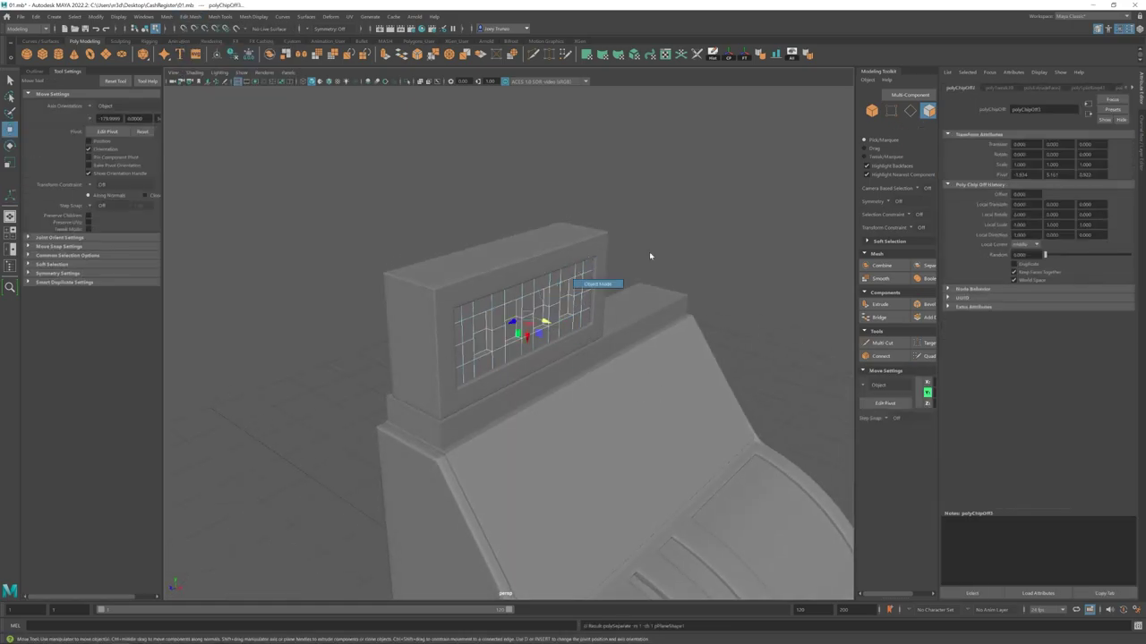
{"action": "left_click_drag", "start_coordinate": [649, 252], "coordinate": [582, 301], "text": "alt"}
- Bevel the edge loop around the curved lever slot
{"action": "left_click", "coordinate": [598, 327]}
{"action": "scroll", "coordinate": [501, 340], "scroll_direction": "down", "scroll_amount": 3}
{"action": "left_click", "coordinate": [426, 374]}
{"action": "left_click_drag", "start_coordinate": [426, 374], "coordinate": [538, 384], "text": "alt"}
{"action": "scroll", "coordinate": [537, 384], "scroll_direction": "up", "scroll_amount": 4}
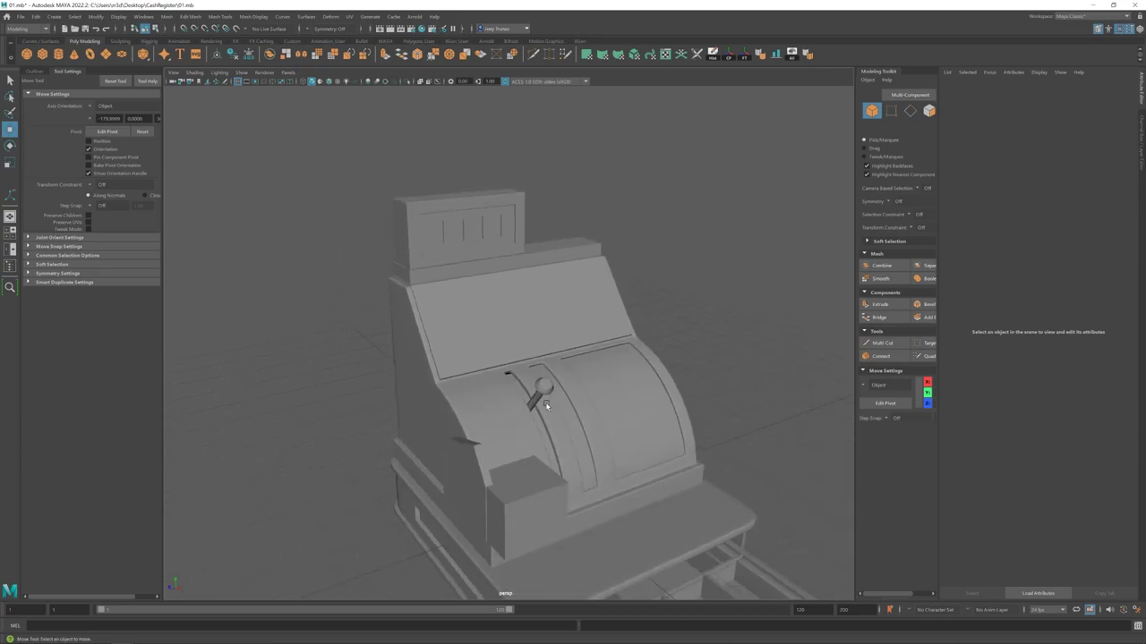
{"action": "double_click", "coordinate": [528, 345]}
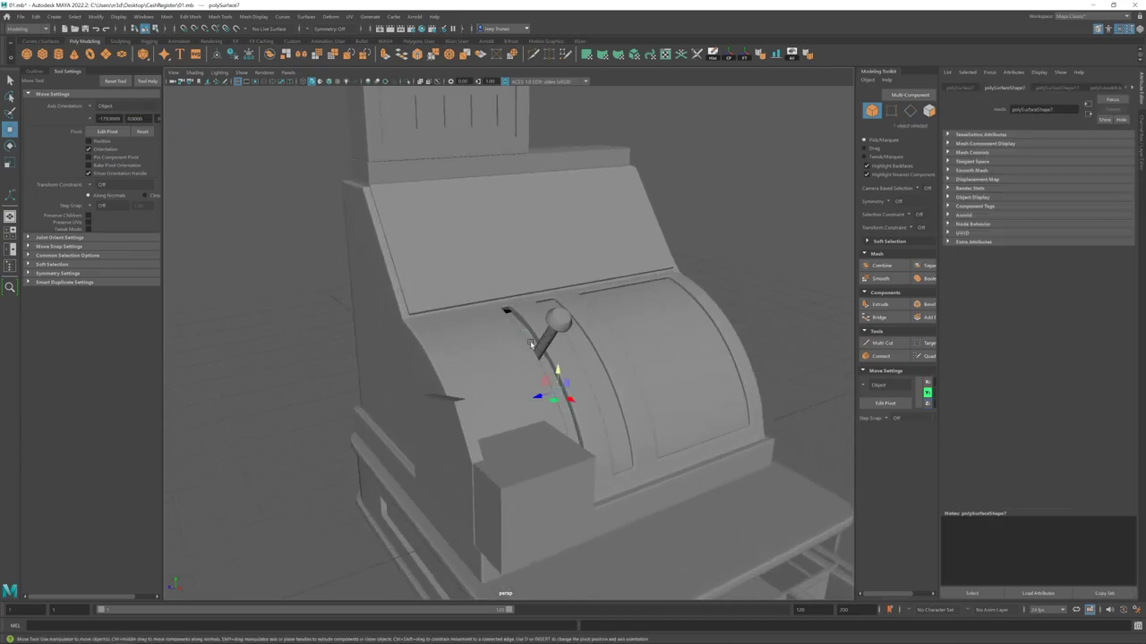
{"action": "left_click_drag", "start_coordinate": [528, 345], "coordinate": [502, 340], "text": "alt"}
{"action": "key", "text": "ctrl+b"}
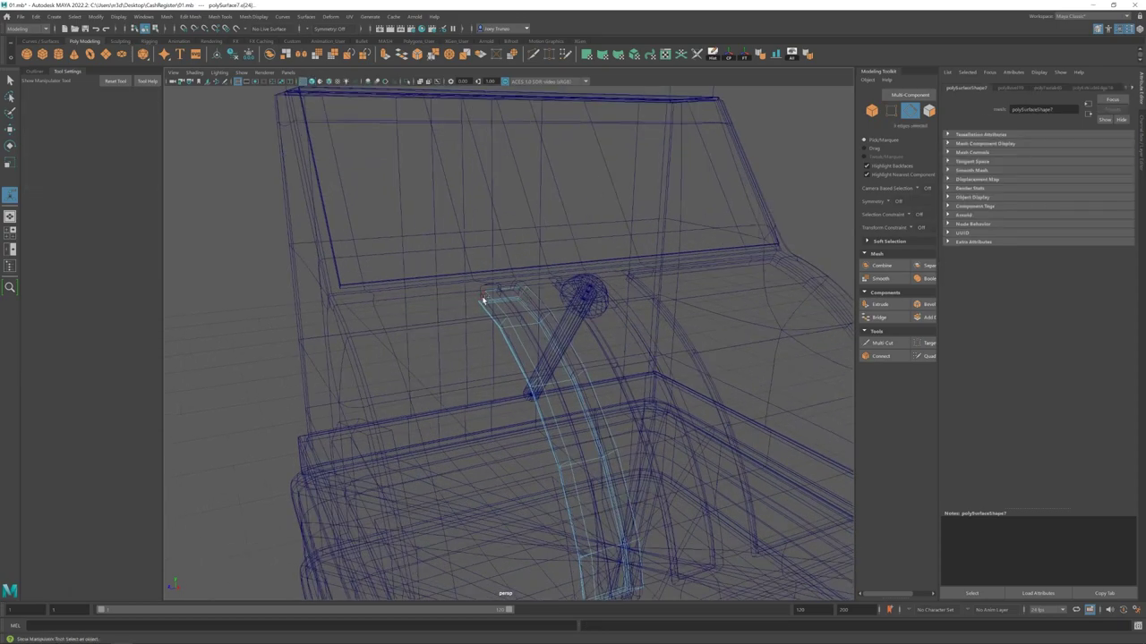
- Return to shaded display and select the front panel piece near the lever
{"action": "left_click_drag", "start_coordinate": [537, 340], "coordinate": [627, 313], "text": "alt"}
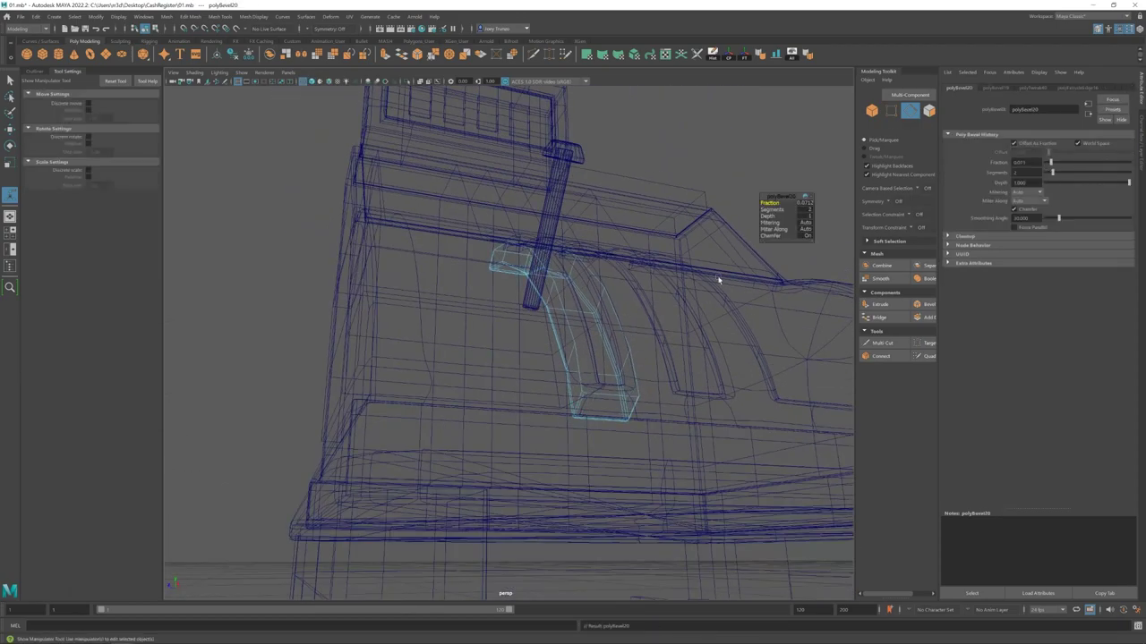
{"action": "key", "text": "w"}
{"action": "mouse_move", "coordinate": [718, 280]}
{"action": "left_mouse_down", "text": "alt"}
{"action": "mouse_move", "coordinate": [582, 319]}
{"action": "mouse_move", "coordinate": [328, 211]}
{"action": "left_mouse_up", "text": "alt"}
{"action": "key", "text": "5"}
{"action": "left_click", "coordinate": [376, 233]}
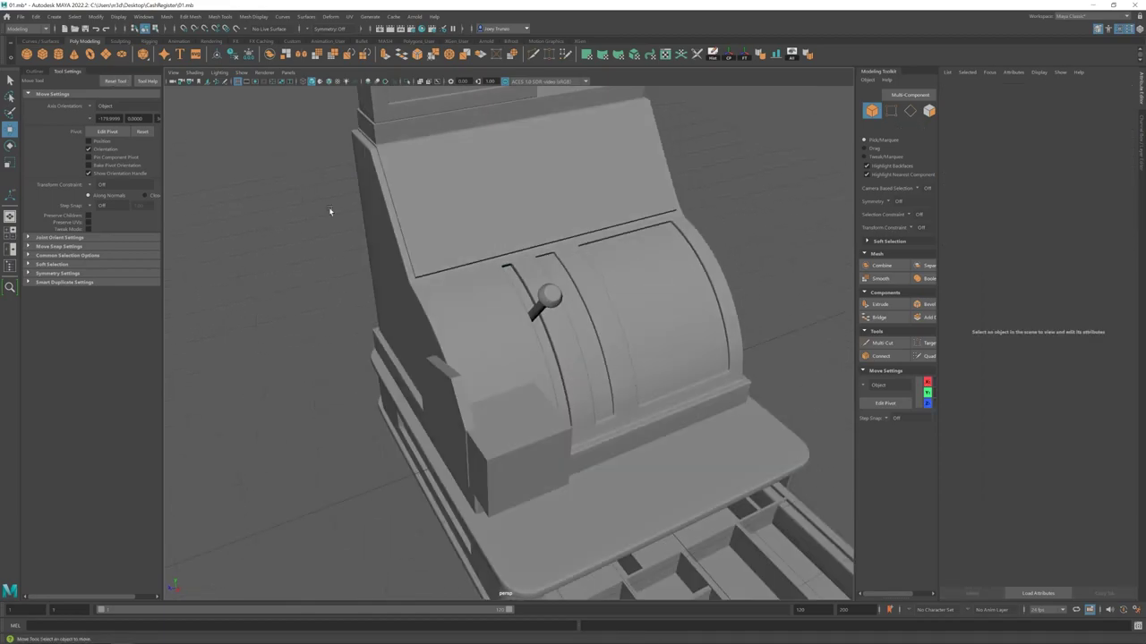
{"action": "scroll", "coordinate": [581, 278], "scroll_direction": "up", "scroll_amount": 3}
{"action": "left_click", "coordinate": [581, 278]}
- Select the lever slot strip's faces and isolate the strip on its own
{"action": "left_click_drag", "start_coordinate": [499, 263], "coordinate": [497, 363], "text": "alt"}
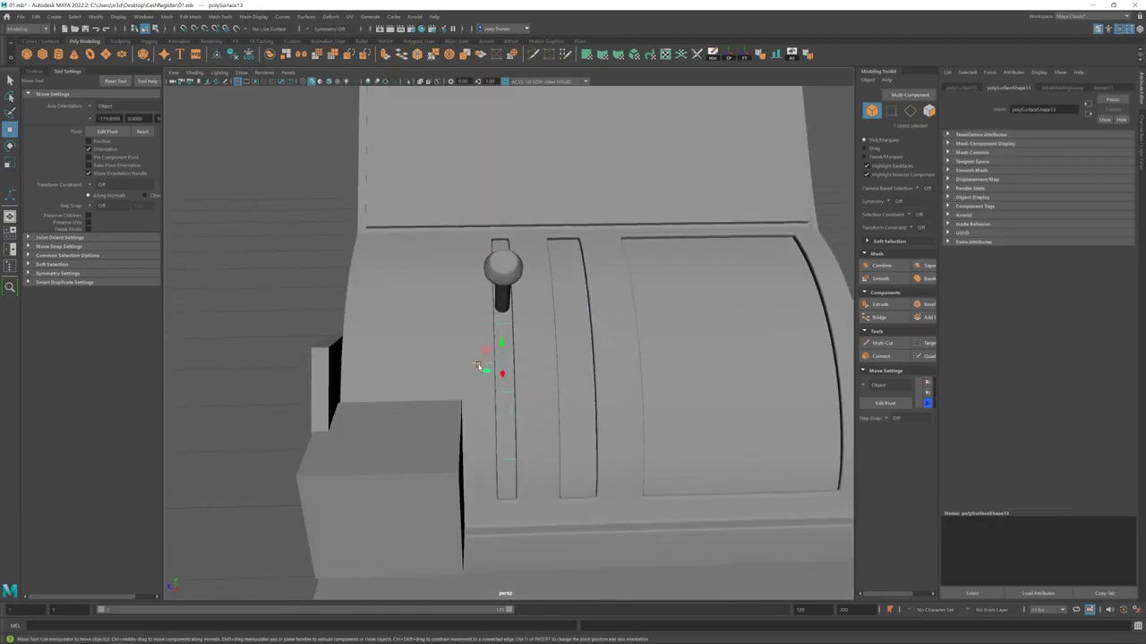
{"action": "key", "text": "r"}
{"action": "key", "text": "4"}
{"action": "key", "text": "5"}
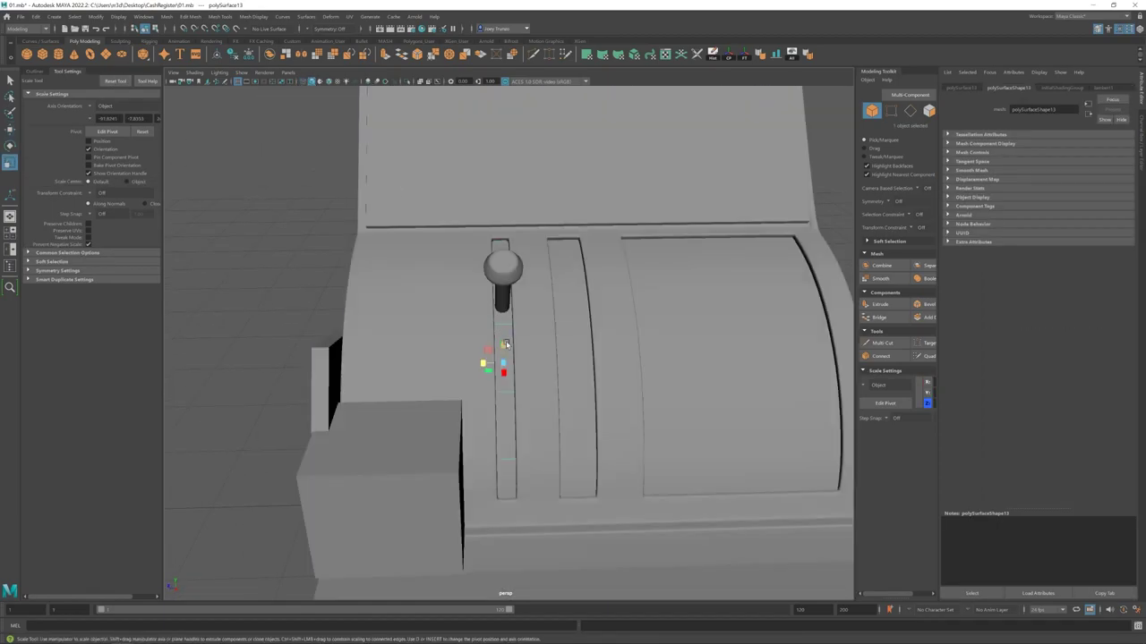
{"action": "key", "text": "F11"}
{"action": "left_click", "coordinate": [503, 315]}
{"action": "left_click", "coordinate": [407, 82]}
- Insert a lengthwise edge loop along the slot strip, then show the whole register again
{"action": "left_click", "coordinate": [253, 16]}
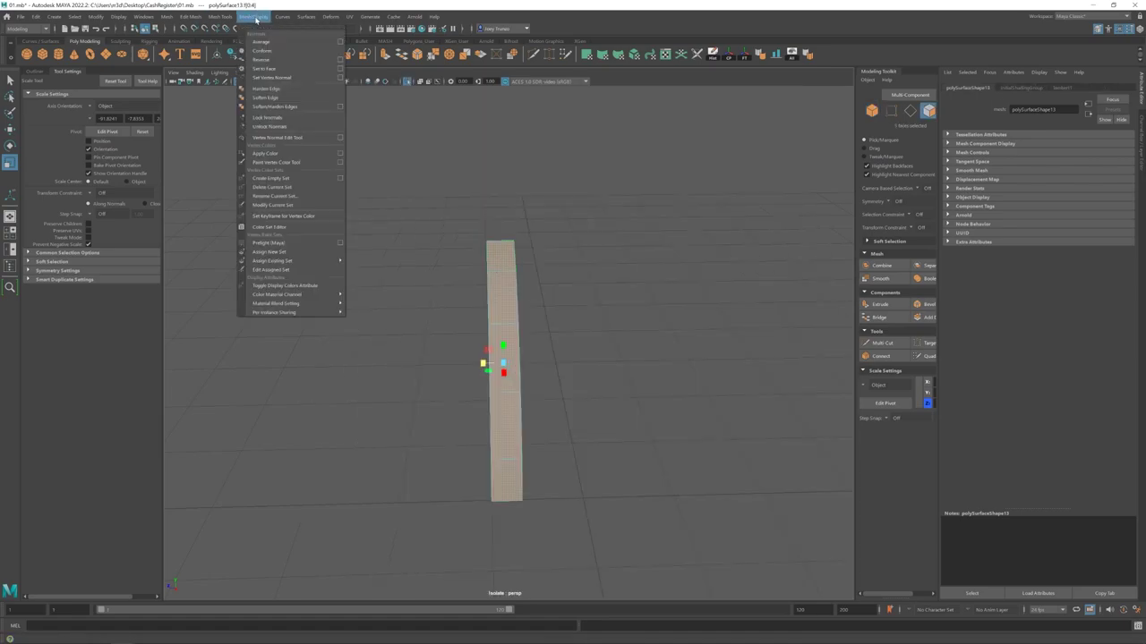
{"action": "left_click", "coordinate": [241, 85]}
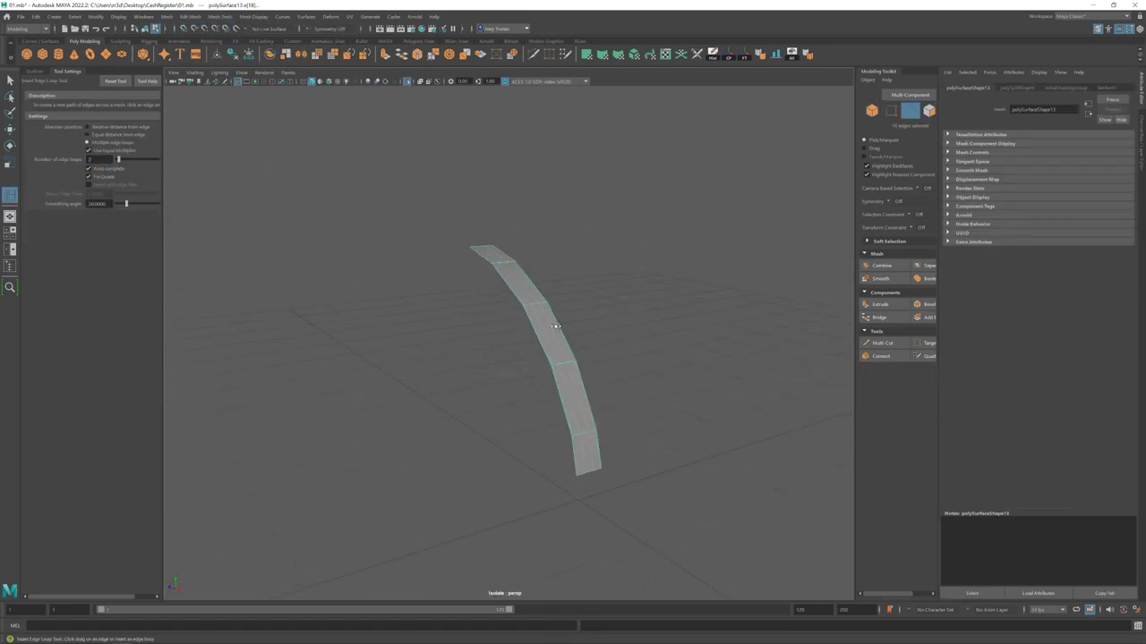
{"action": "left_click", "coordinate": [555, 326]}
{"action": "key", "text": "r"}
{"action": "left_click_drag", "start_coordinate": [555, 327], "coordinate": [483, 358], "text": "alt"}
{"action": "left_click", "coordinate": [407, 81]}
- Insert another edge loop across the lever slot strip
{"action": "left_click", "coordinate": [253, 16]}
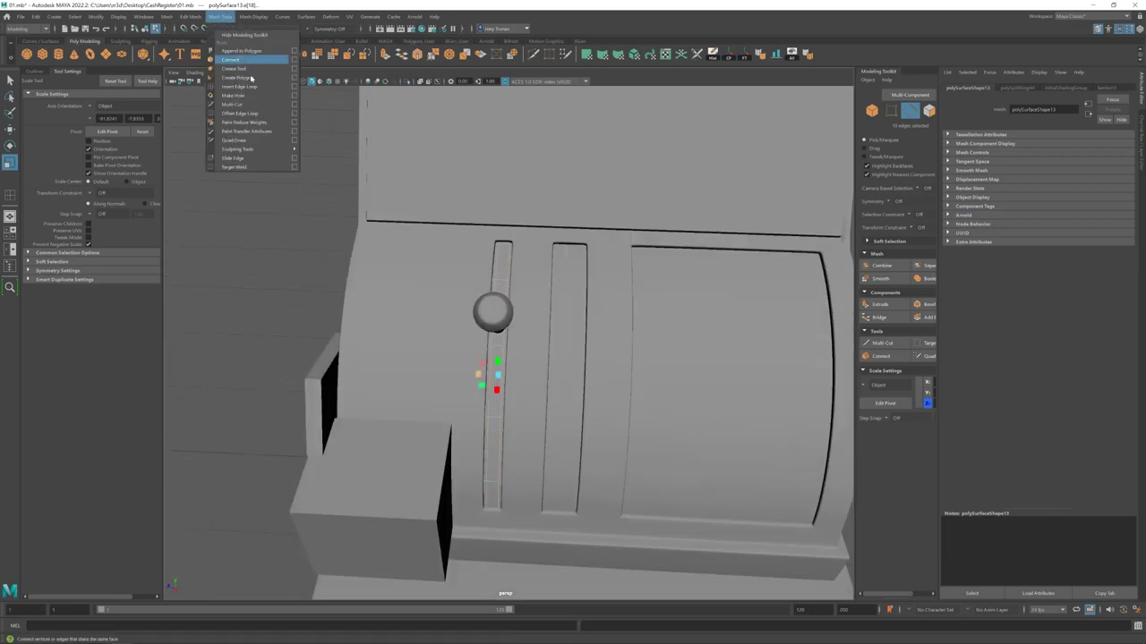
{"action": "left_click", "coordinate": [242, 84]}
{"action": "left_click_drag", "start_coordinate": [499, 256], "coordinate": [467, 464], "text": "alt"}
{"action": "left_click_drag", "start_coordinate": [566, 341], "coordinate": [501, 424], "text": "alt"}
{"action": "left_click", "coordinate": [500, 424]}
{"action": "key", "text": "w"}
{"action": "left_click_drag", "start_coordinate": [496, 325], "coordinate": [497, 278], "text": "alt"}
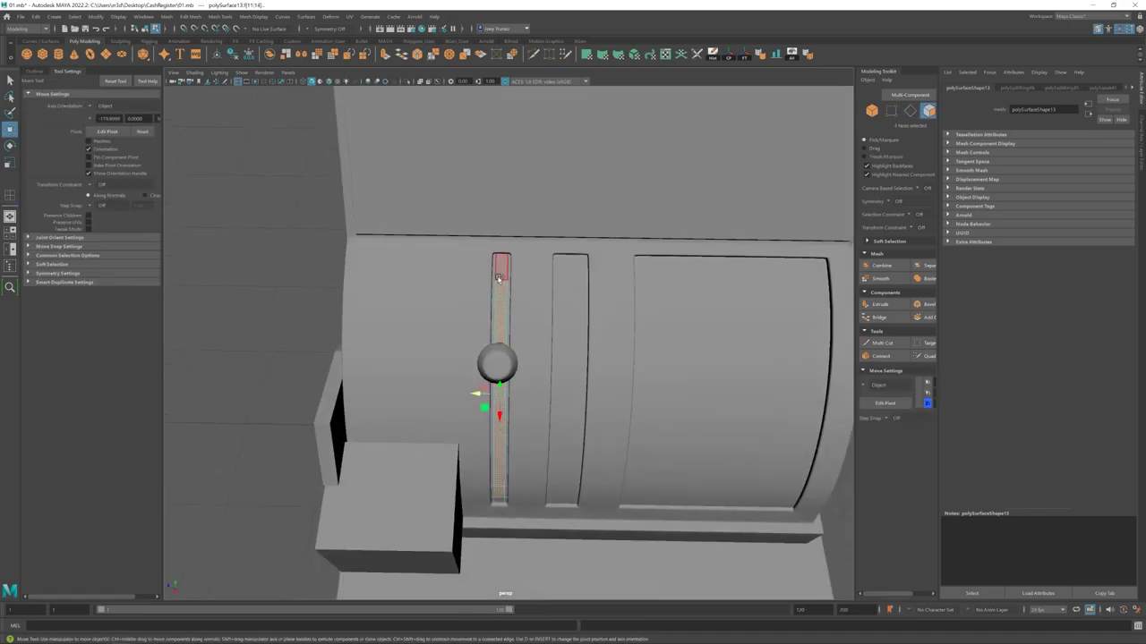
{"action": "left_click_drag", "start_coordinate": [520, 379], "coordinate": [504, 257], "text": "alt"}
{"action": "left_click_drag", "start_coordinate": [532, 298], "coordinate": [493, 253], "text": "alt"}
- Extrude the selected border edges of the lever slot strip
{"action": "left_click", "coordinate": [524, 292]}
{"action": "left_click", "coordinate": [506, 300]}
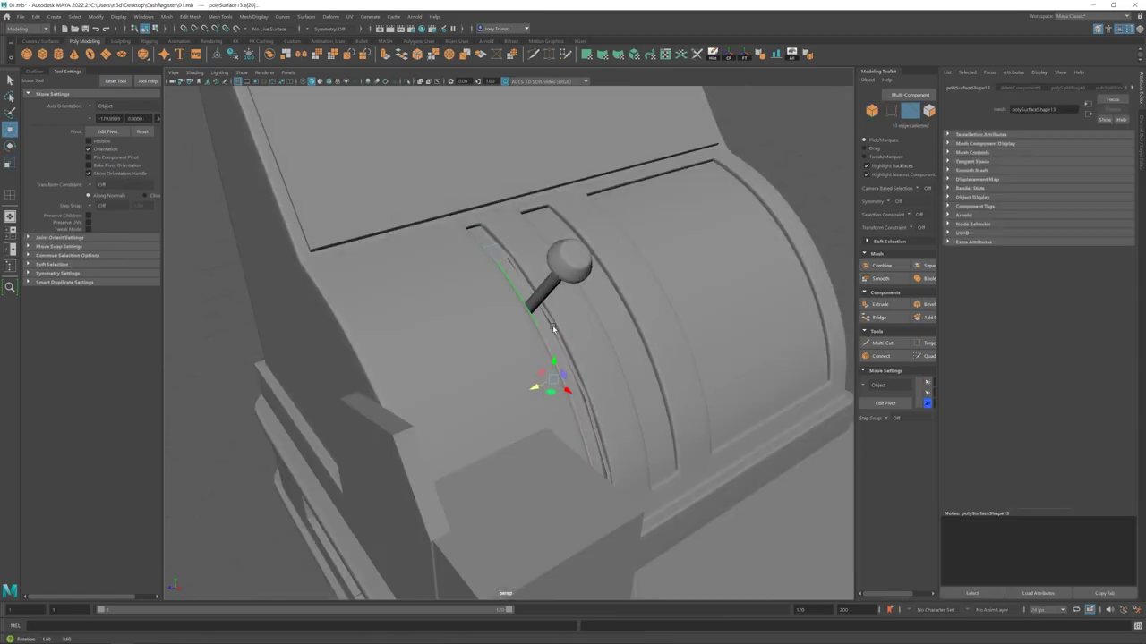
{"action": "key", "text": "ctrl+e"}
{"action": "left_click_drag", "start_coordinate": [552, 325], "coordinate": [524, 345], "text": "alt"}
{"action": "key", "text": "F11"}
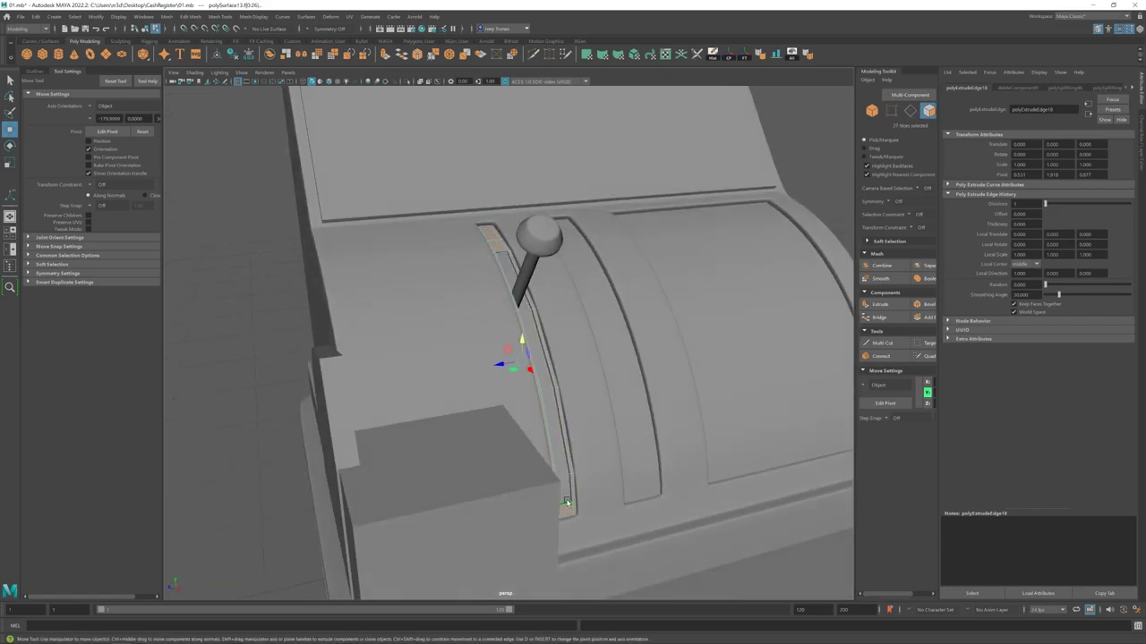
- Bevel the edge loop running along the slot strip with Edit Mesh > Bevel
{"action": "left_click", "coordinate": [562, 498]}
{"action": "key", "text": "r"}
{"action": "key", "text": "w"}
{"action": "key", "text": "F10"}
{"action": "double_click", "coordinate": [501, 254]}
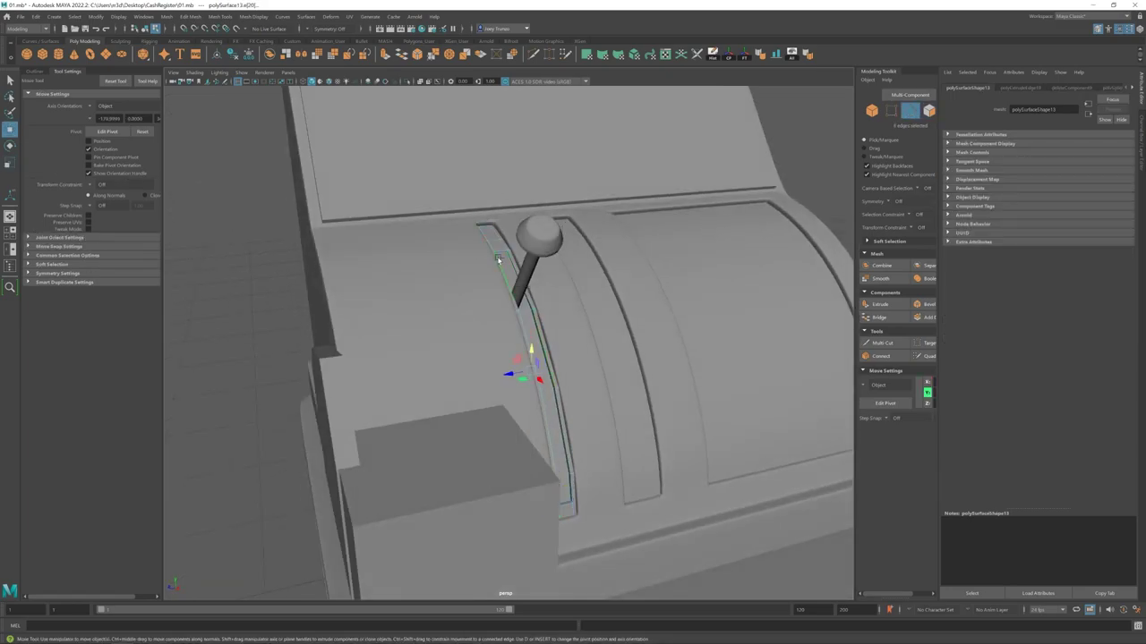
{"action": "scroll", "coordinate": [566, 508], "scroll_direction": "up", "scroll_amount": 3}
{"action": "left_click_drag", "start_coordinate": [585, 453], "coordinate": [501, 296], "text": "alt"}
{"action": "left_click", "coordinate": [190, 16]}
{"action": "left_click", "coordinate": [210, 43]}
{"action": "scroll", "coordinate": [491, 238], "scroll_direction": "down", "scroll_amount": 5}
- Back in object mode, select the lever slot strip and then the lever piece
{"action": "key", "text": "ctrl+F9"}
{"action": "key", "text": "w"}
{"action": "scroll", "coordinate": [519, 366], "scroll_direction": "up", "scroll_amount": 2}
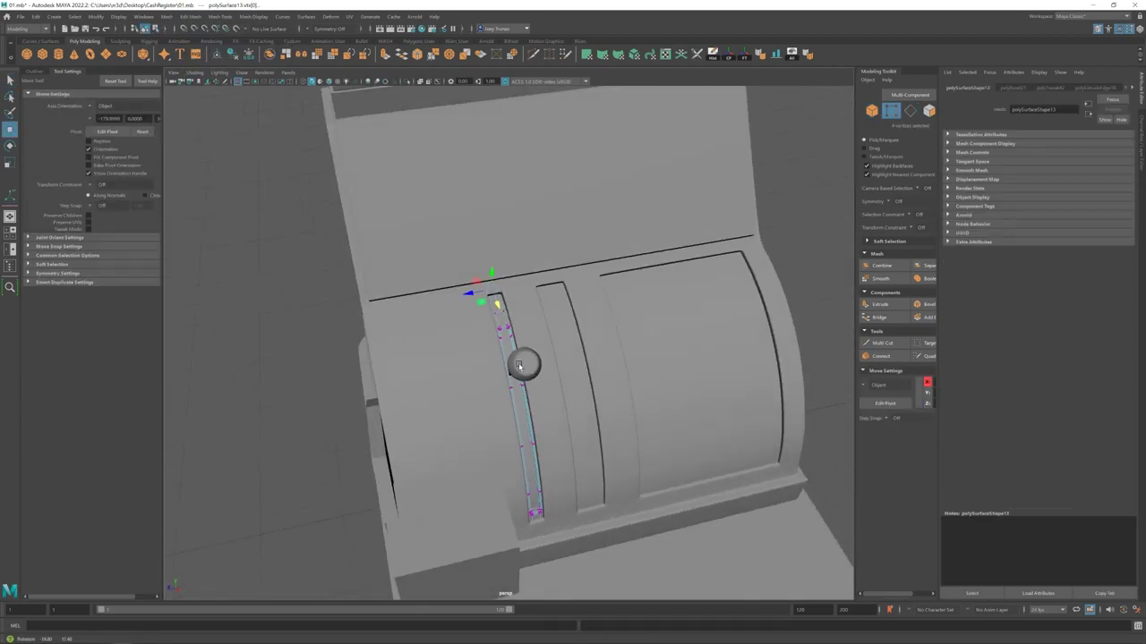
{"action": "left_click_drag", "start_coordinate": [518, 362], "coordinate": [746, 311], "text": "alt"}
{"action": "key", "text": "F8"}
{"action": "left_click_drag", "start_coordinate": [614, 395], "coordinate": [555, 340], "text": "alt"}
{"action": "scroll", "coordinate": [555, 340], "scroll_direction": "up", "scroll_amount": 6}
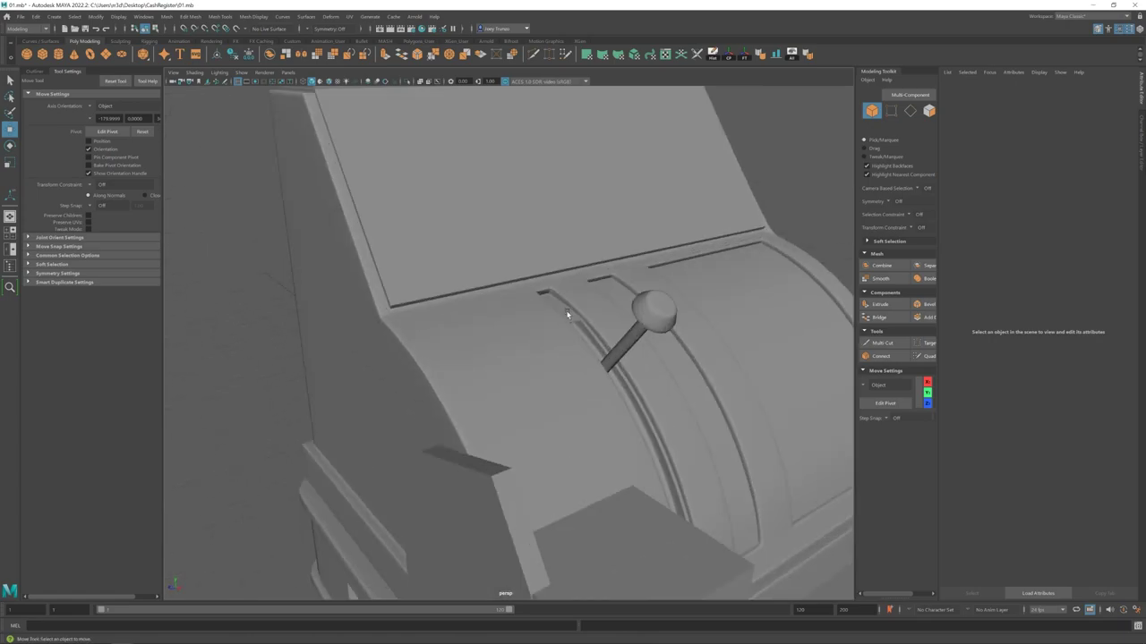
{"action": "left_click", "coordinate": [541, 298]}
{"action": "scroll", "coordinate": [534, 266], "scroll_direction": "down", "scroll_amount": 6}
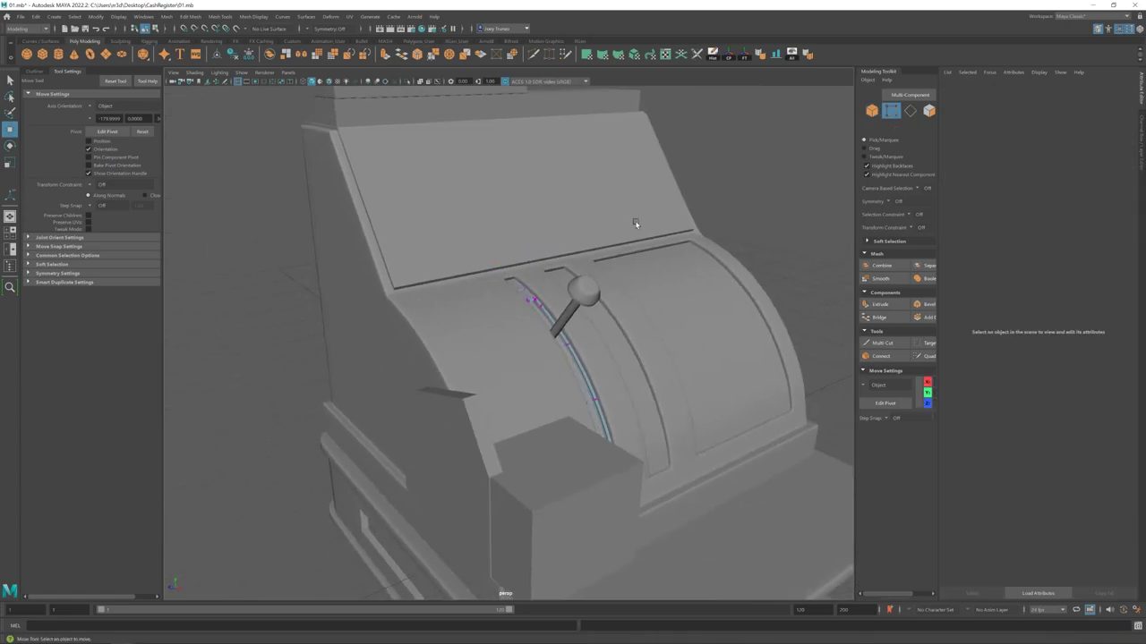
{"action": "key", "text": "F8"}
{"action": "left_click", "coordinate": [487, 352]}
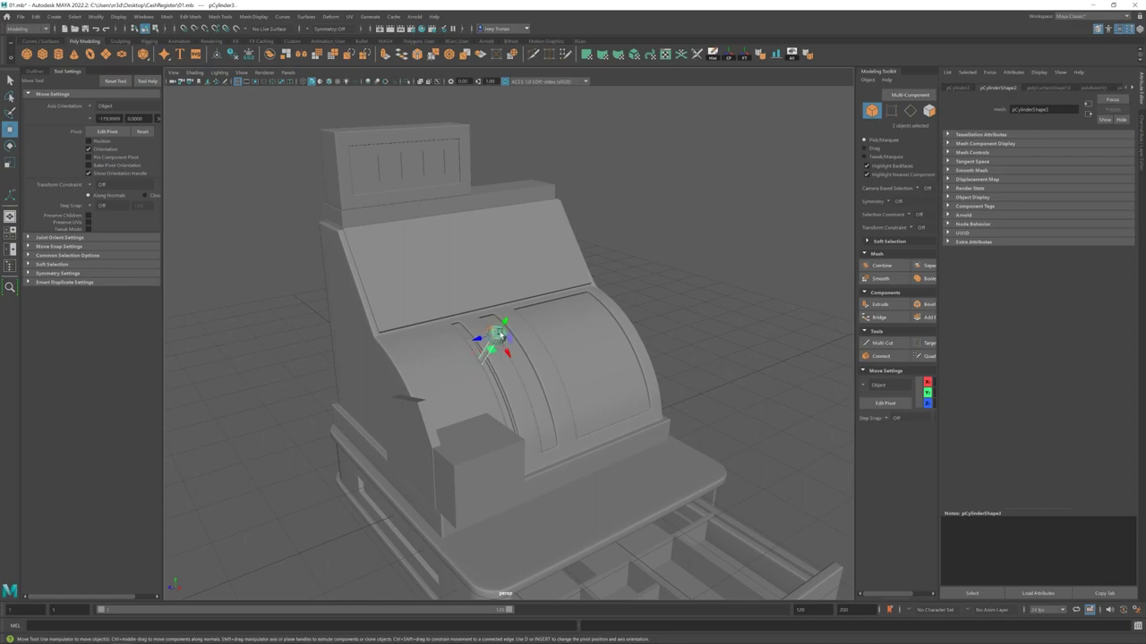
- Group the lever parts and move the small pin onto the front panel
{"action": "key", "text": "r"}
{"action": "mouse_move", "coordinate": [577, 317]}
{"action": "left_mouse_down", "text": "alt"}
{"action": "mouse_move", "coordinate": [744, 386]}
{"action": "mouse_move", "coordinate": [617, 294]}
{"action": "mouse_move", "coordinate": [573, 322]}
{"action": "left_mouse_up", "text": "alt"}
{"action": "key", "text": "ctrl+g"}
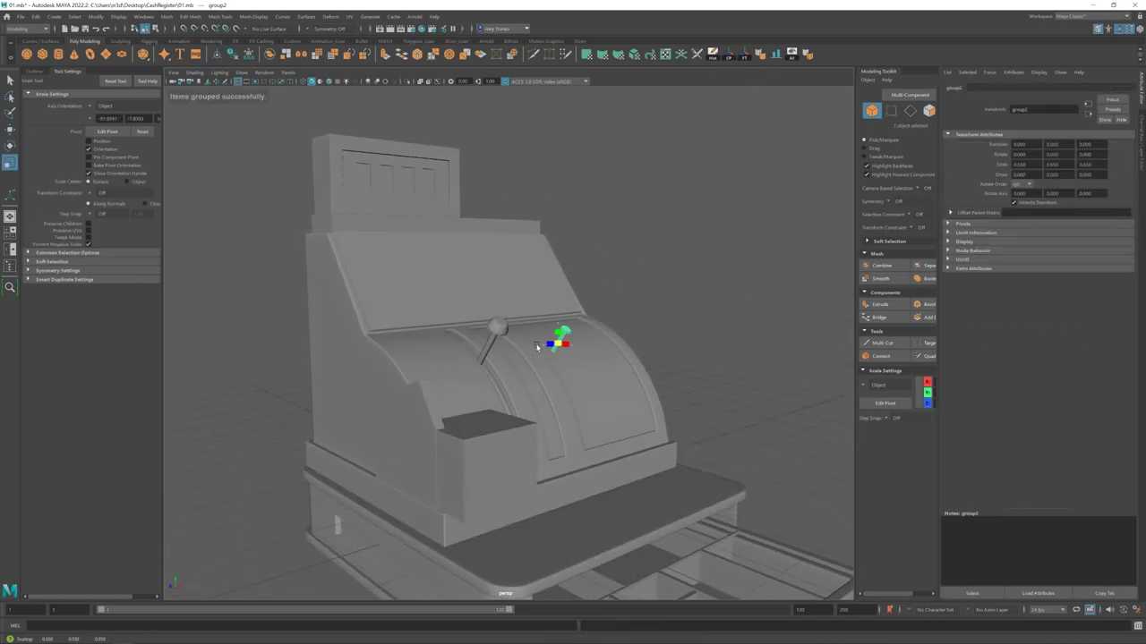
{"action": "key", "text": "w"}
{"action": "key", "text": "f"}
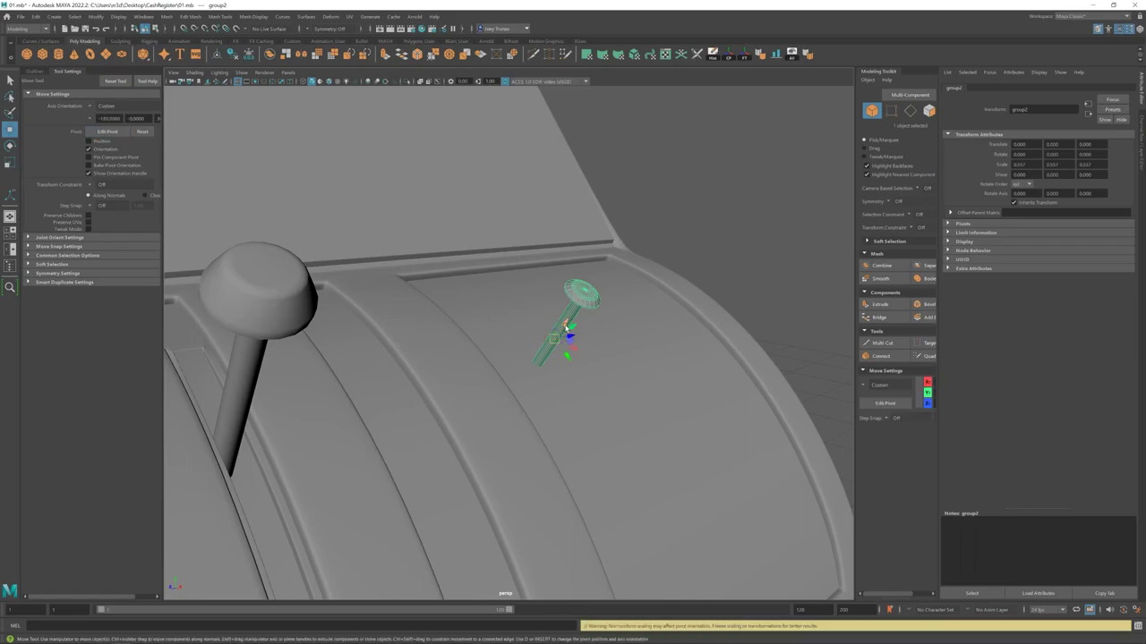
{"action": "scroll", "coordinate": [562, 338], "scroll_direction": "down", "scroll_amount": 5}
{"action": "left_click_drag", "start_coordinate": [566, 327], "coordinate": [578, 350]}
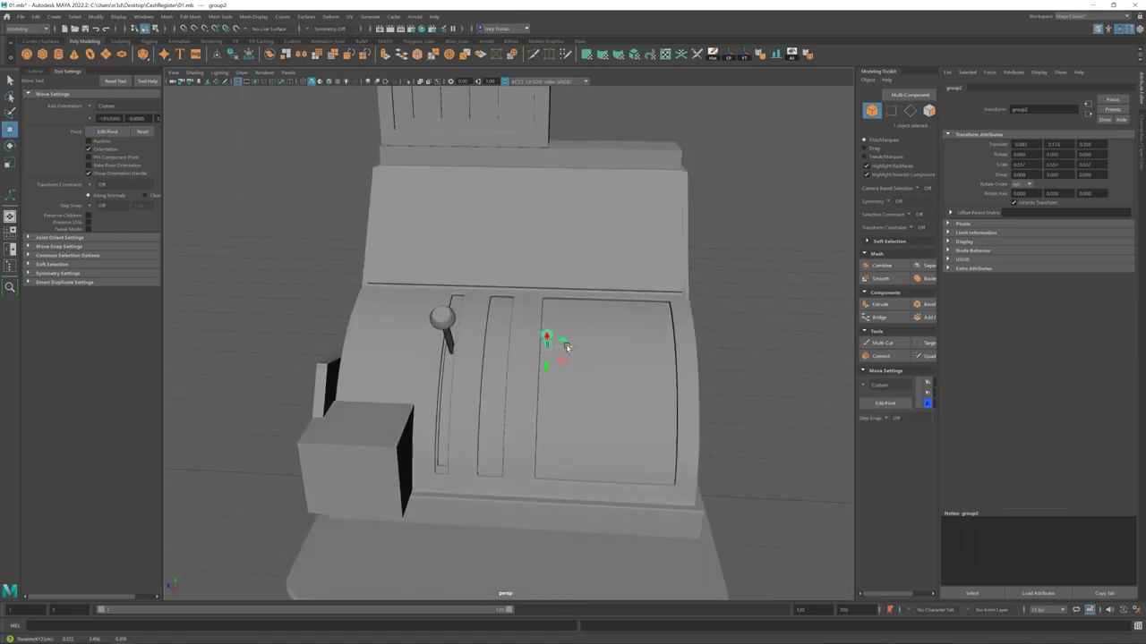
- Duplicate the pin with Ctrl+D and Shift+D to make a row of four
{"action": "key", "text": "ctrl+d"}
{"action": "left_click", "coordinate": [33, 71]}
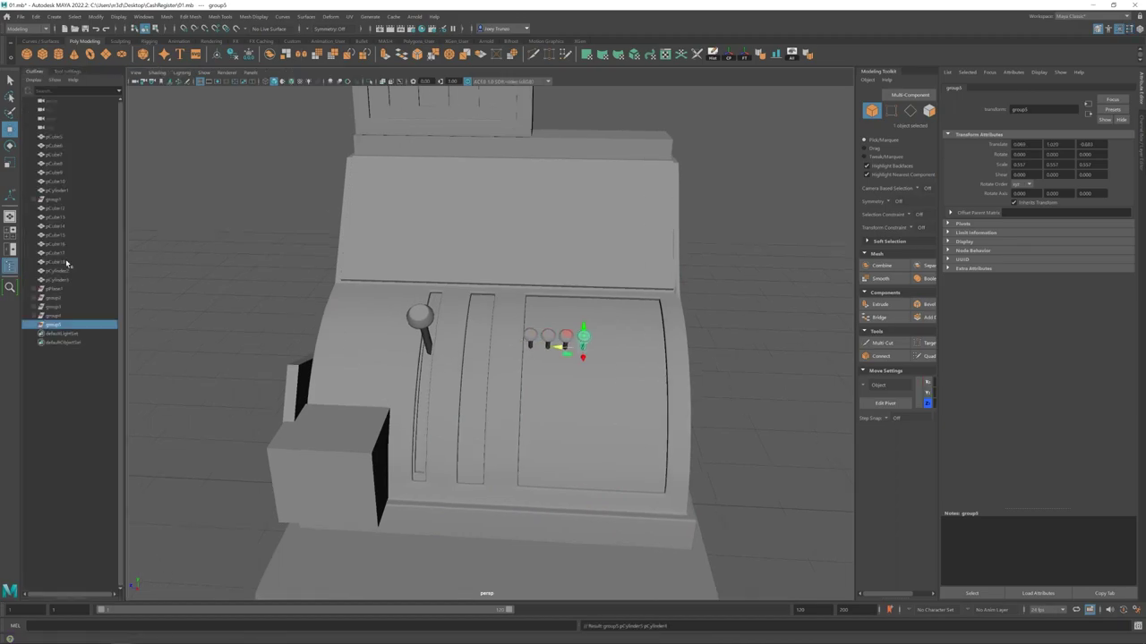
{"action": "key", "text": "shift+d"}
{"action": "key", "text": "shift+d"}
{"action": "left_click_drag", "start_coordinate": [501, 349], "coordinate": [465, 344], "text": "alt"}
{"action": "key", "text": "r"}
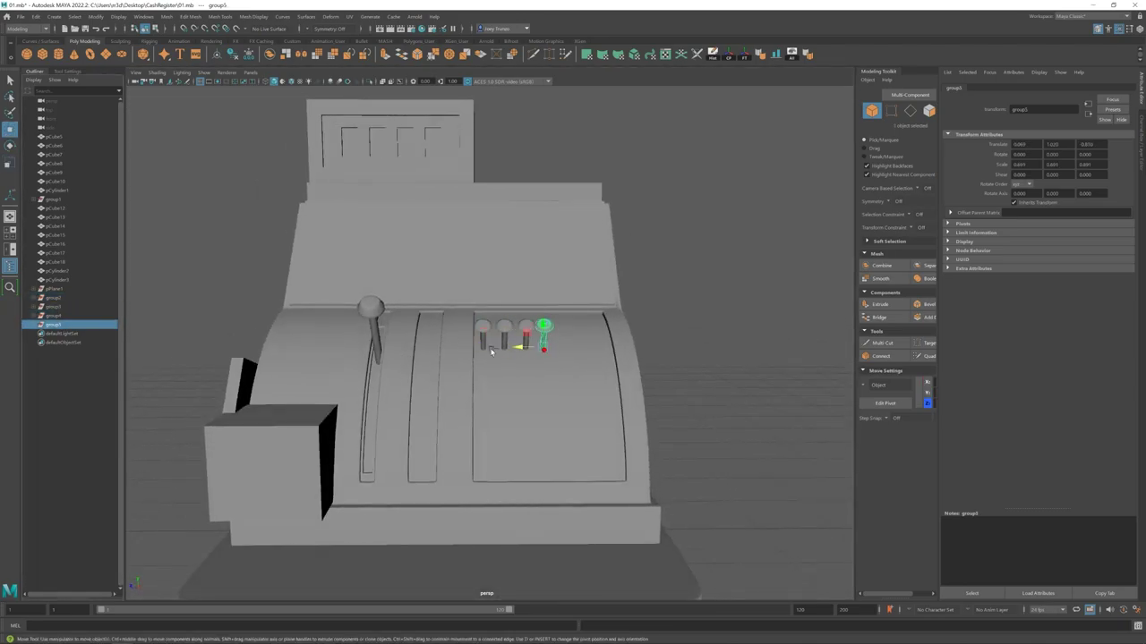
{"action": "left_click_drag", "start_coordinate": [490, 352], "coordinate": [576, 355], "text": "alt"}
- Select a column of the register body's vertices and inspect the area over the pins
{"action": "left_click", "coordinate": [554, 313]}
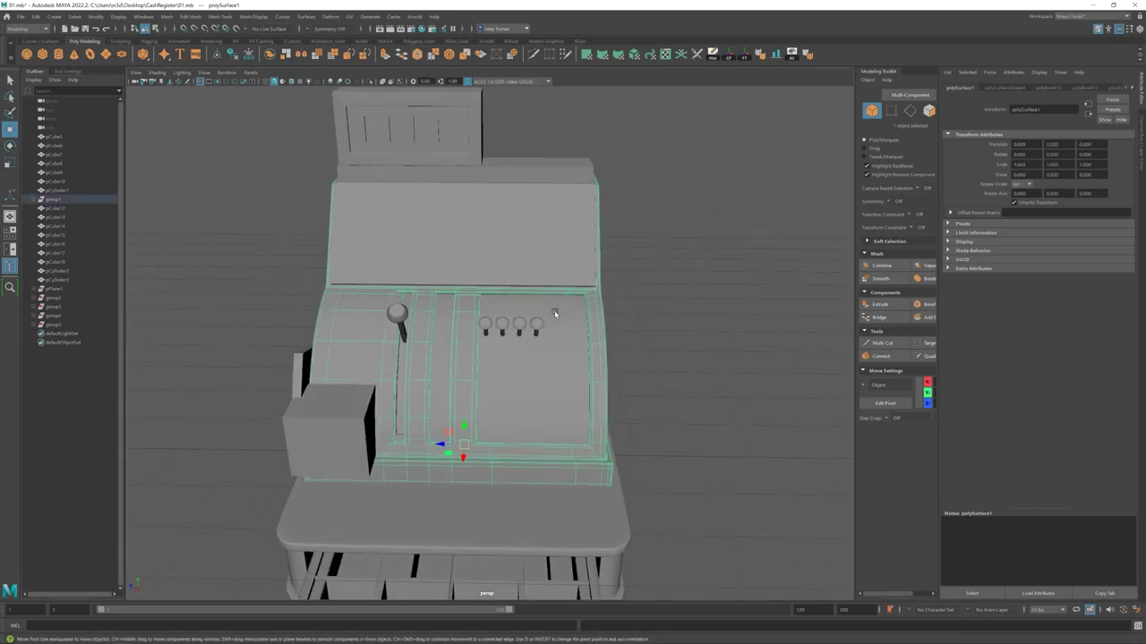
{"action": "key", "text": "F9"}
{"action": "left_click_drag", "start_coordinate": [554, 313], "coordinate": [534, 503], "text": "alt"}
{"action": "key", "text": "4"}
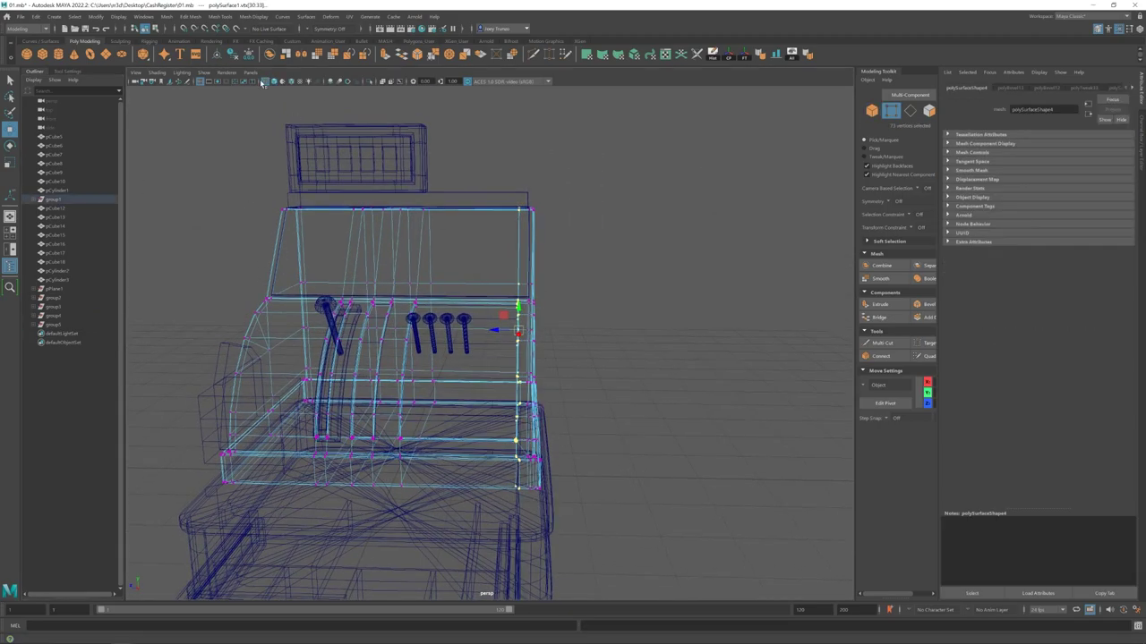
{"action": "left_click", "coordinate": [264, 82]}
{"action": "mouse_move", "coordinate": [465, 295]}
{"action": "left_mouse_down", "text": "alt"}
{"action": "mouse_move", "coordinate": [491, 306]}
{"action": "mouse_move", "coordinate": [453, 322]}
{"action": "mouse_move", "coordinate": [464, 358]}
{"action": "mouse_move", "coordinate": [647, 391]}
{"action": "left_mouse_up", "text": "alt"}
{"action": "scroll", "coordinate": [465, 378], "scroll_direction": "up", "scroll_amount": 5}
{"action": "key", "text": "F8"}
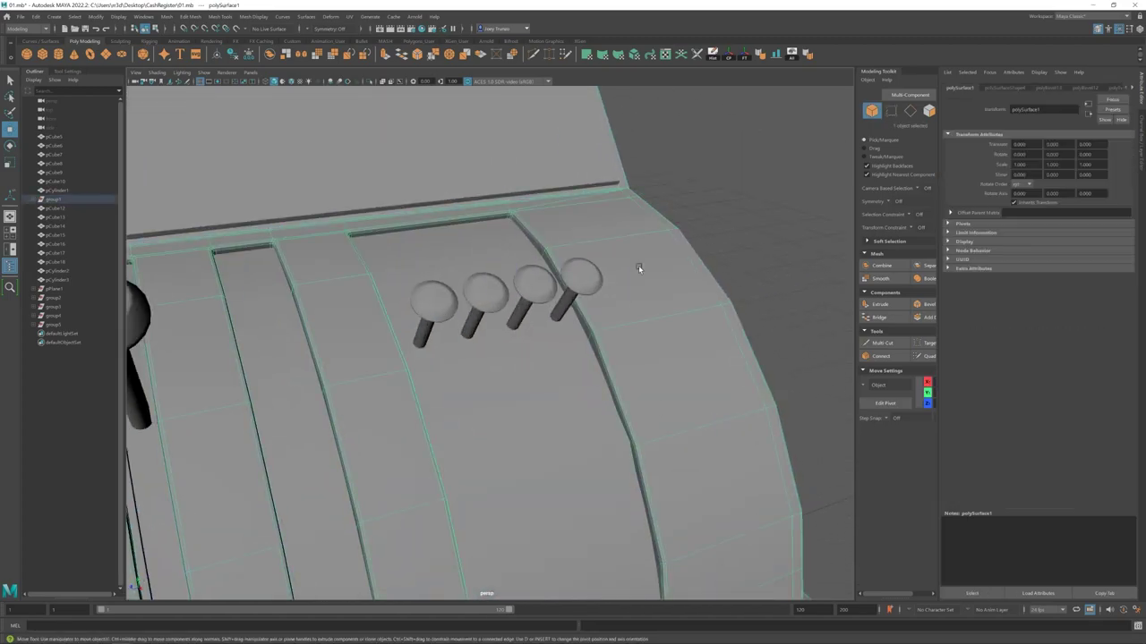
{"action": "left_click_drag", "start_coordinate": [619, 263], "coordinate": [665, 422], "text": "alt"}
{"action": "scroll", "coordinate": [665, 422], "scroll_direction": "up", "scroll_amount": 3}
- Bevel the selected ledge edges and add more bevel segments
{"action": "key", "text": "ctrl+shift+x"}
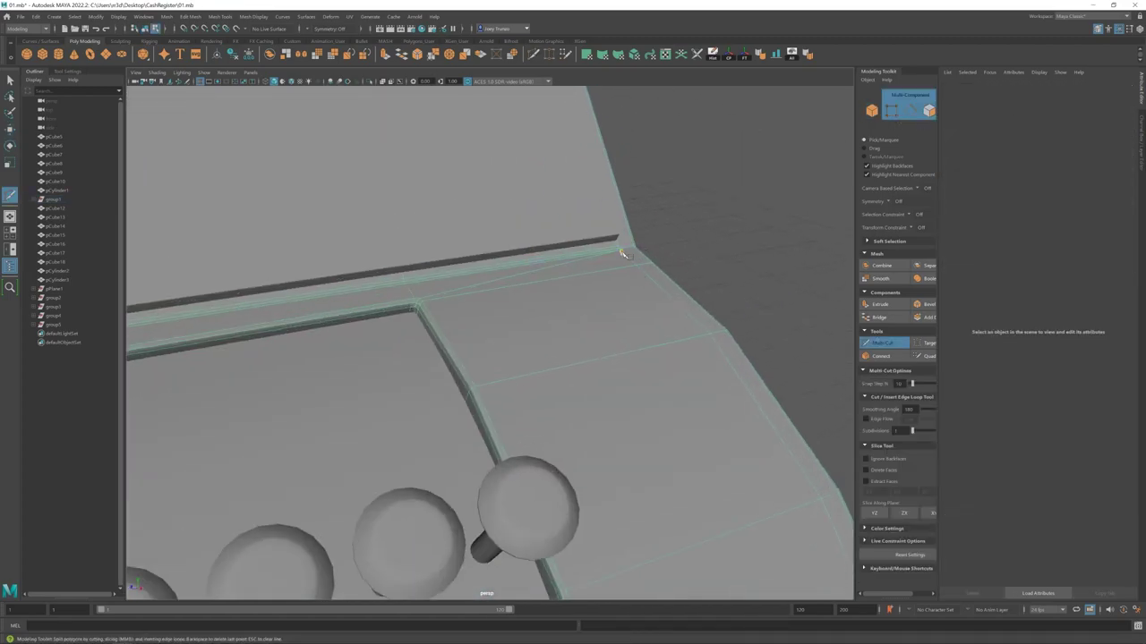
{"action": "left_click_drag", "start_coordinate": [630, 253], "coordinate": [582, 376], "text": "alt"}
{"action": "key", "text": "w"}
{"action": "left_click", "coordinate": [191, 16]}
{"action": "left_click", "coordinate": [204, 49]}
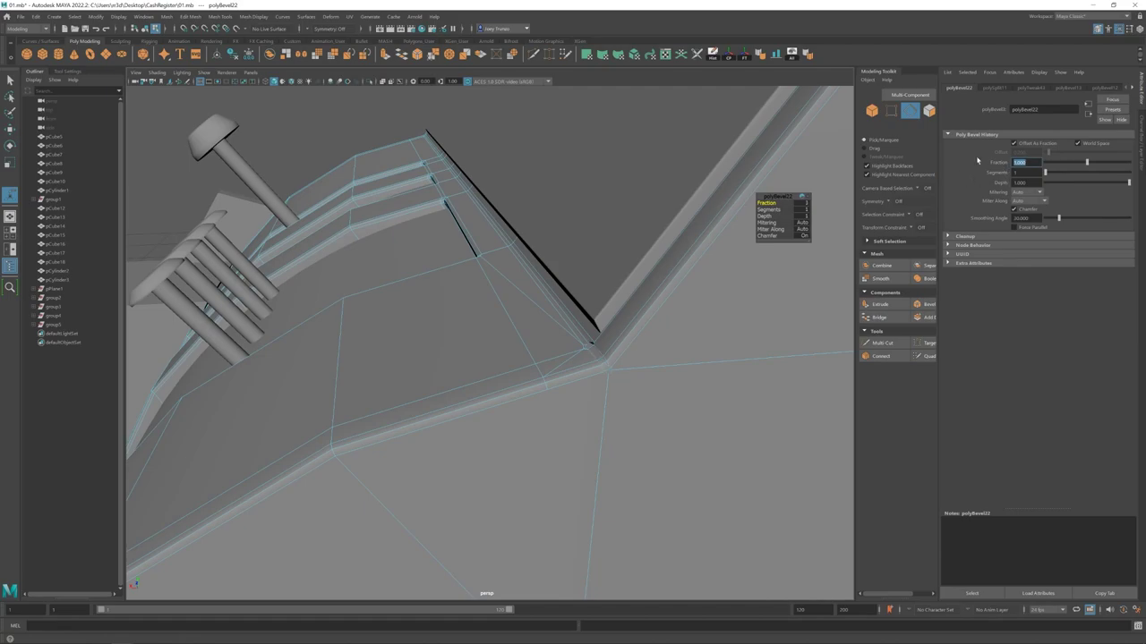
{"action": "left_click_drag", "start_coordinate": [1045, 172], "coordinate": [1053, 173]}
- Target Weld the stray corner vertex and select the corner vertex to adjust it
{"action": "left_click_drag", "start_coordinate": [626, 287], "coordinate": [537, 266], "text": "alt"}
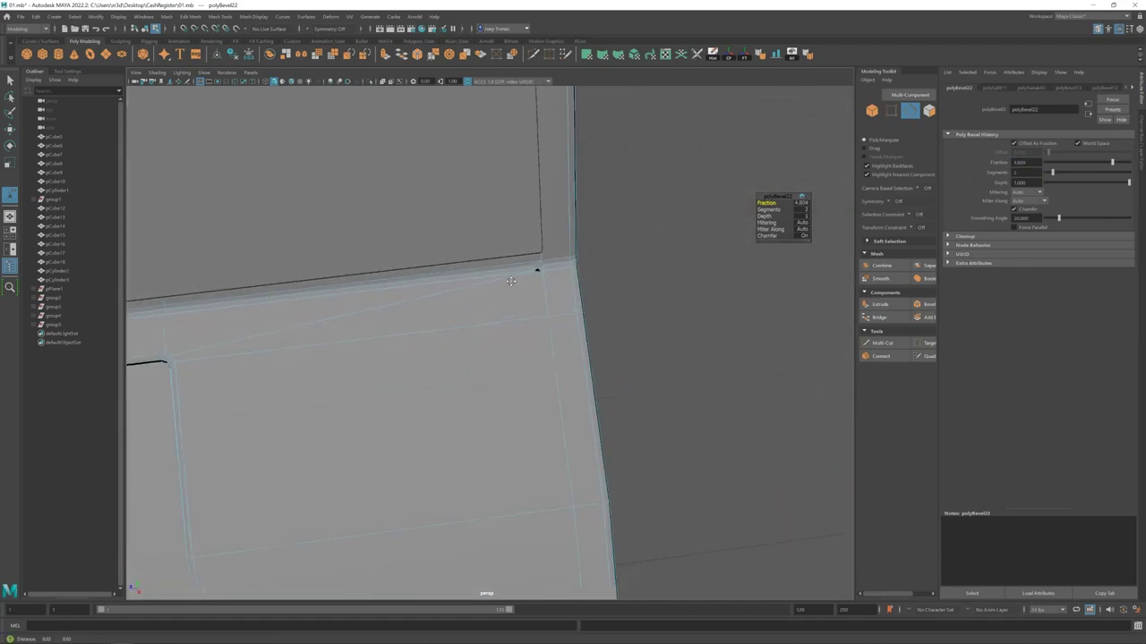
{"action": "right_click_drag", "start_coordinate": [550, 295], "coordinate": [545, 266]}
{"action": "left_click", "coordinate": [548, 268]}
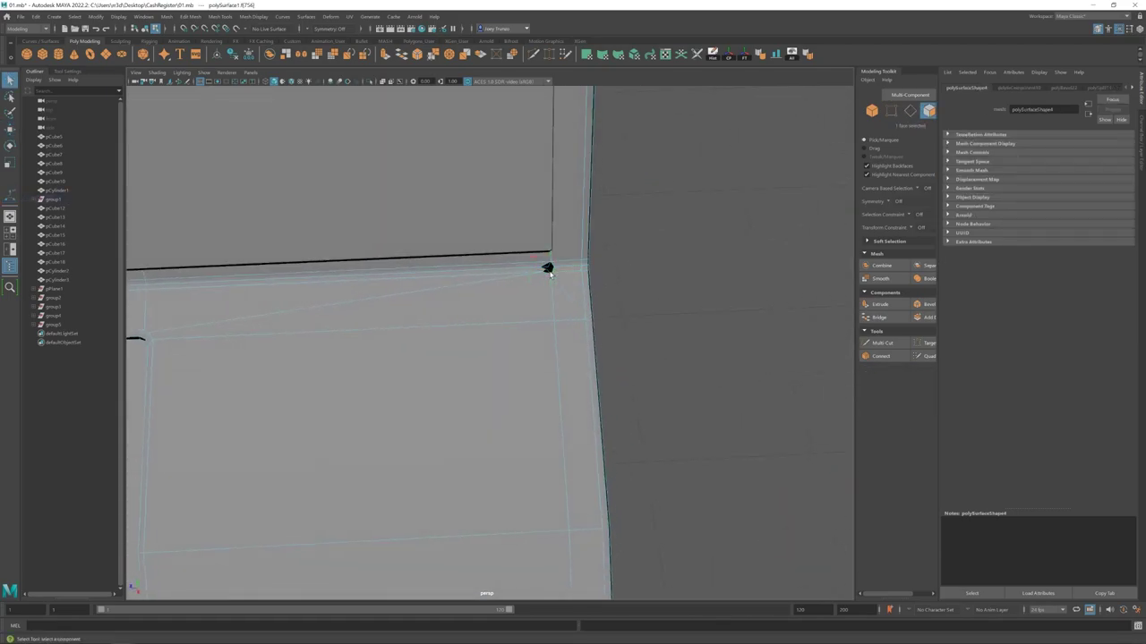
{"action": "left_click", "coordinate": [67, 71]}
{"action": "left_click", "coordinate": [564, 272]}
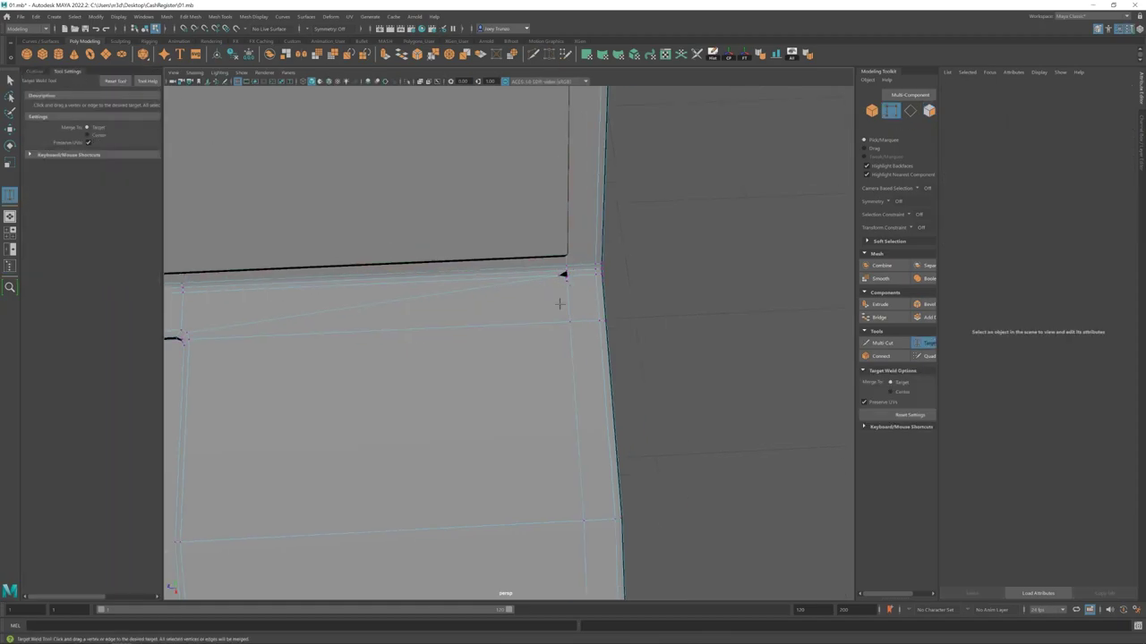
{"action": "key", "text": "w"}
{"action": "left_click_drag", "start_coordinate": [567, 276], "coordinate": [646, 320], "text": "alt"}
{"action": "left_click", "coordinate": [538, 332]}
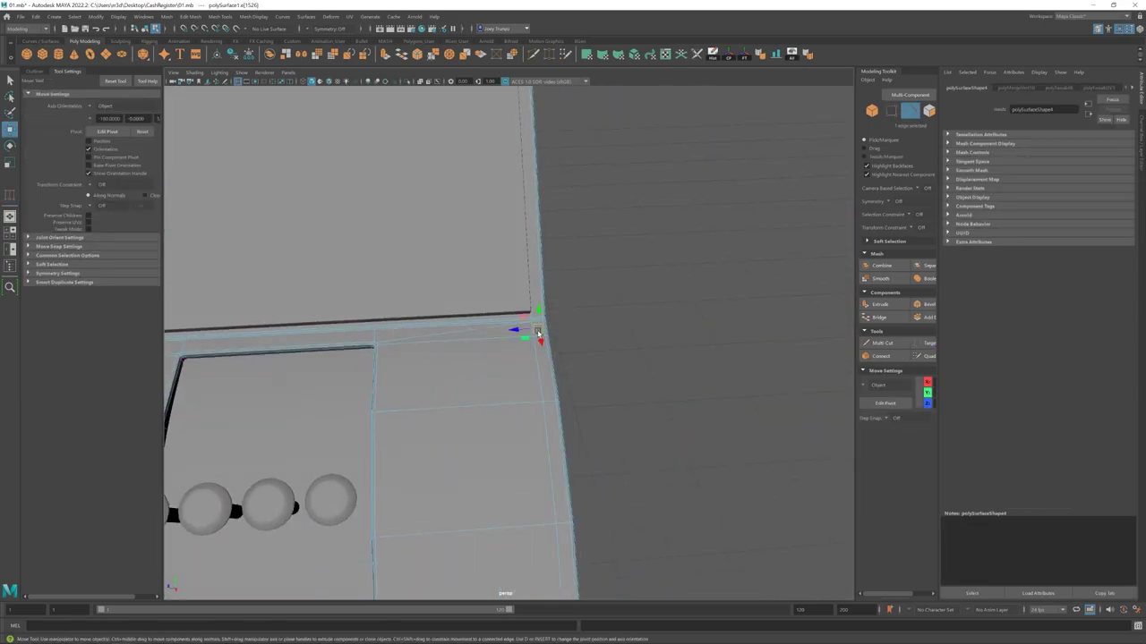
- Frame and orbit around the whole cash register to review the tidied corner
{"action": "key", "text": "F8"}
{"action": "key", "text": "f"}
{"action": "scroll", "coordinate": [281, 348], "scroll_direction": "up", "scroll_amount": 5}
{"action": "left_click_drag", "start_coordinate": [281, 348], "coordinate": [618, 422], "text": "alt"}
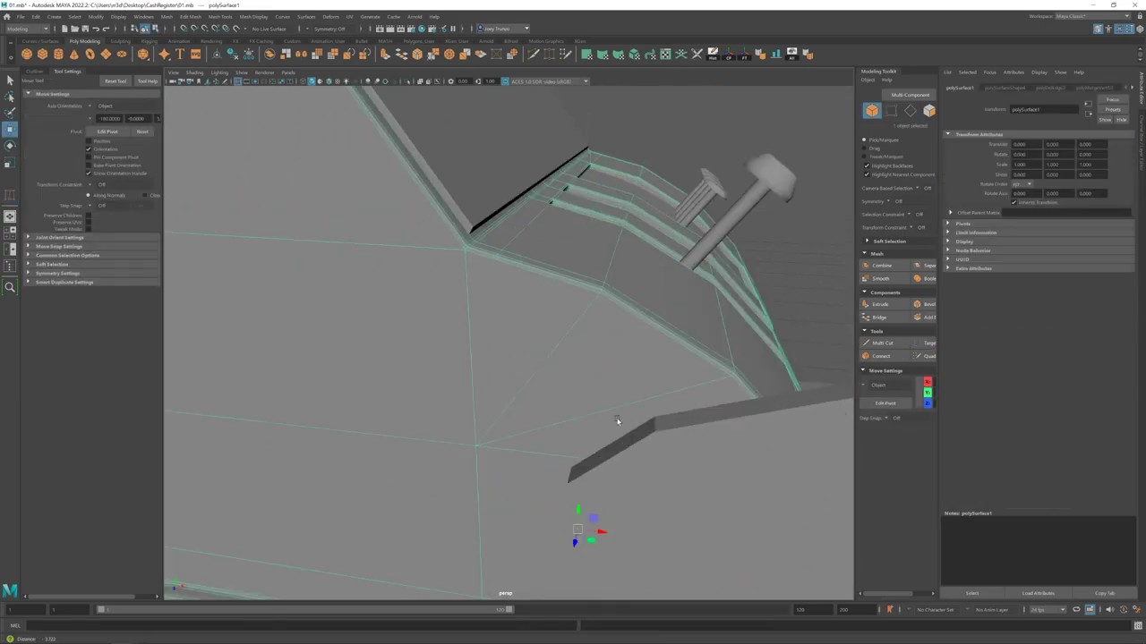
{"action": "scroll", "coordinate": [448, 296], "scroll_direction": "up", "scroll_amount": 3}
{"action": "left_click_drag", "start_coordinate": [493, 280], "coordinate": [460, 327], "text": "alt"}
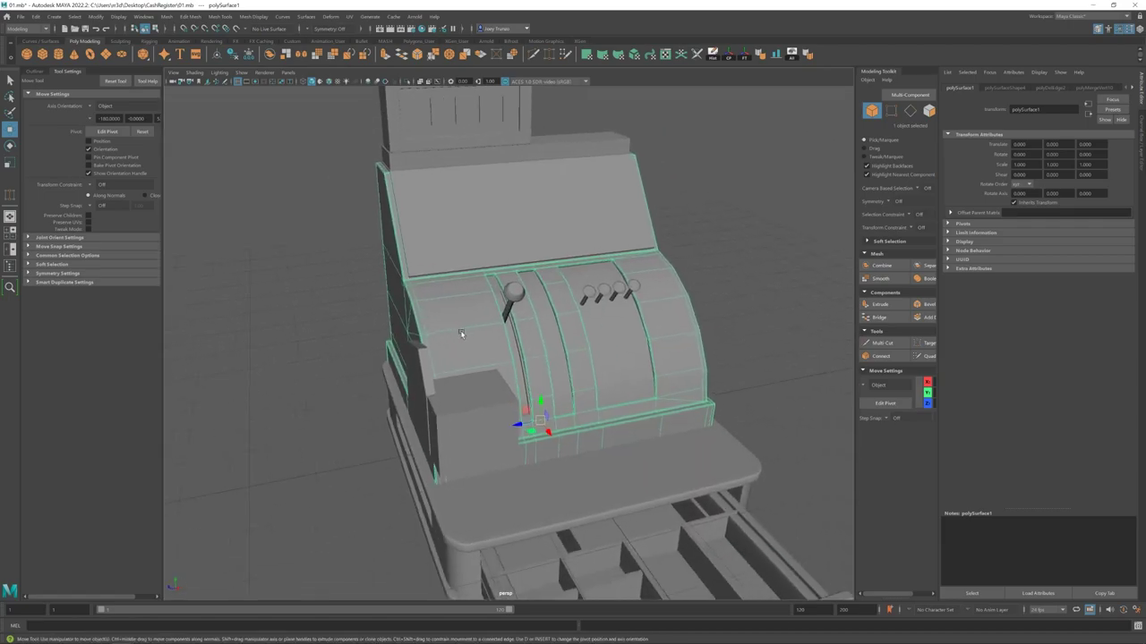
{"action": "scroll", "coordinate": [460, 328], "scroll_direction": "down", "scroll_amount": 5}
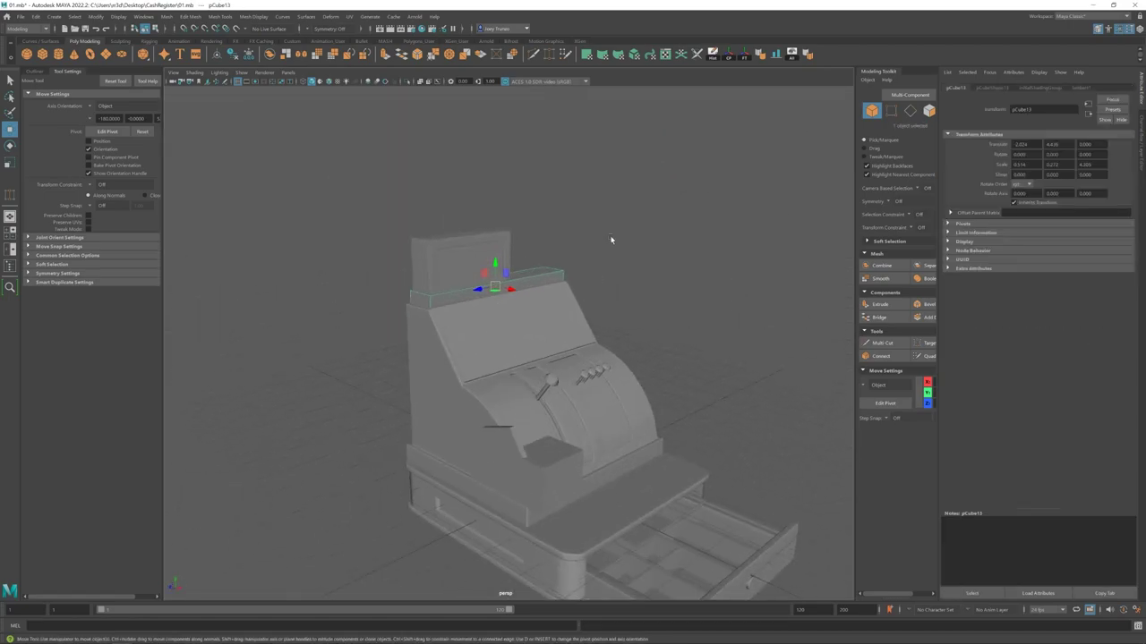
- Bevel the selected top edge loop of the box
{"action": "left_click", "coordinate": [190, 17]}
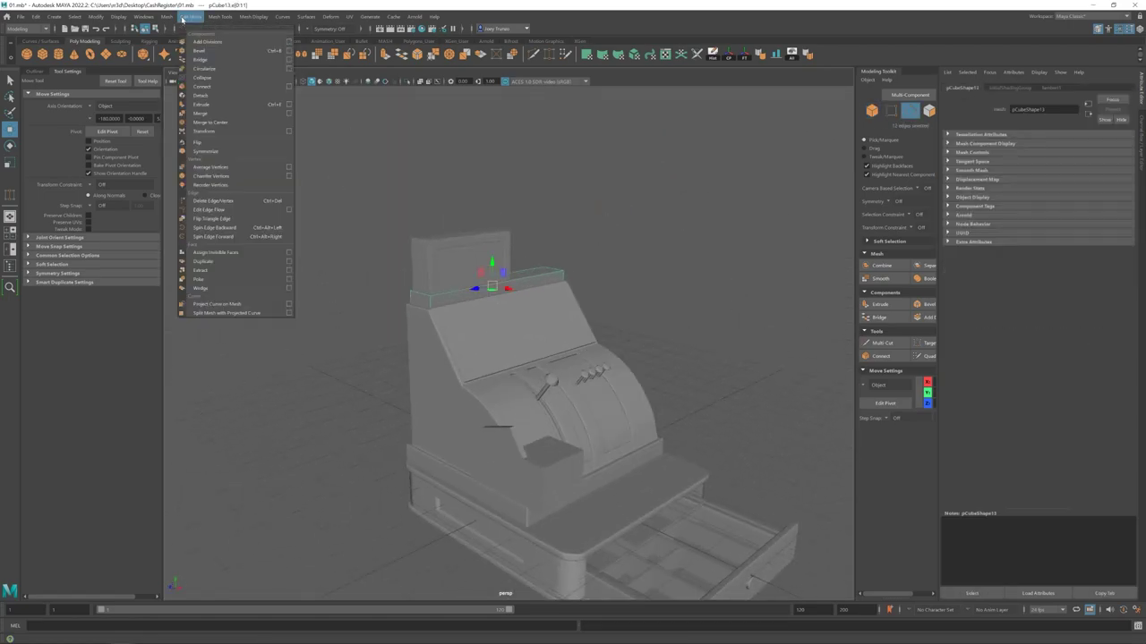
{"action": "left_click", "coordinate": [202, 41]}
{"action": "key", "text": "w"}
{"action": "scroll", "coordinate": [421, 281], "scroll_direction": "down", "scroll_amount": 5}
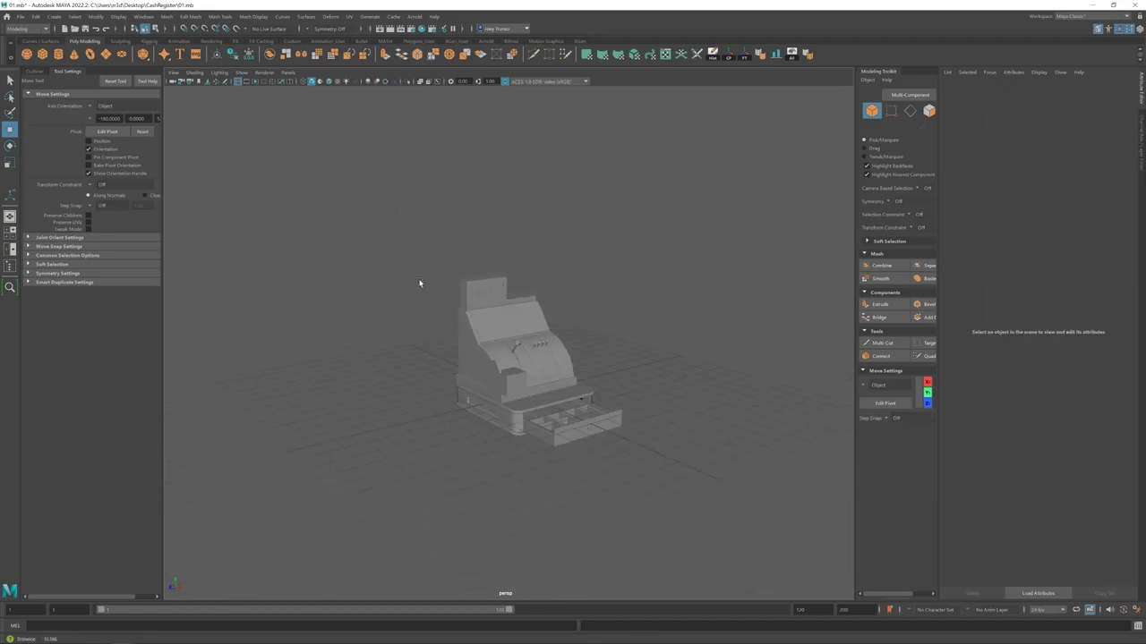
{"action": "scroll", "coordinate": [614, 352], "scroll_direction": "up", "scroll_amount": 5}
{"action": "left_click_drag", "start_coordinate": [614, 353], "coordinate": [515, 364], "text": "alt"}
- Flatten the small box on the counter into a thin panel and adjust six of its vertices
{"action": "left_click", "coordinate": [514, 365]}
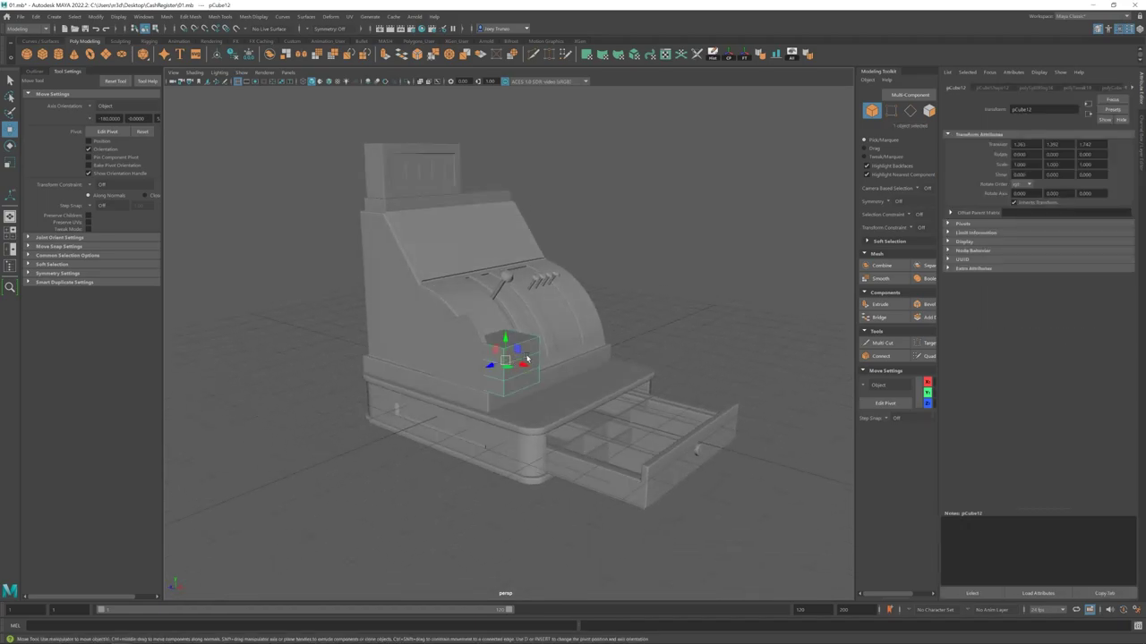
{"action": "scroll", "coordinate": [526, 359], "scroll_direction": "up", "scroll_amount": 3}
{"action": "left_click_drag", "start_coordinate": [526, 359], "coordinate": [582, 349], "text": "alt"}
{"action": "key", "text": "r"}
{"action": "key", "text": "F9"}
{"action": "left_click_drag", "start_coordinate": [555, 277], "coordinate": [598, 403]}
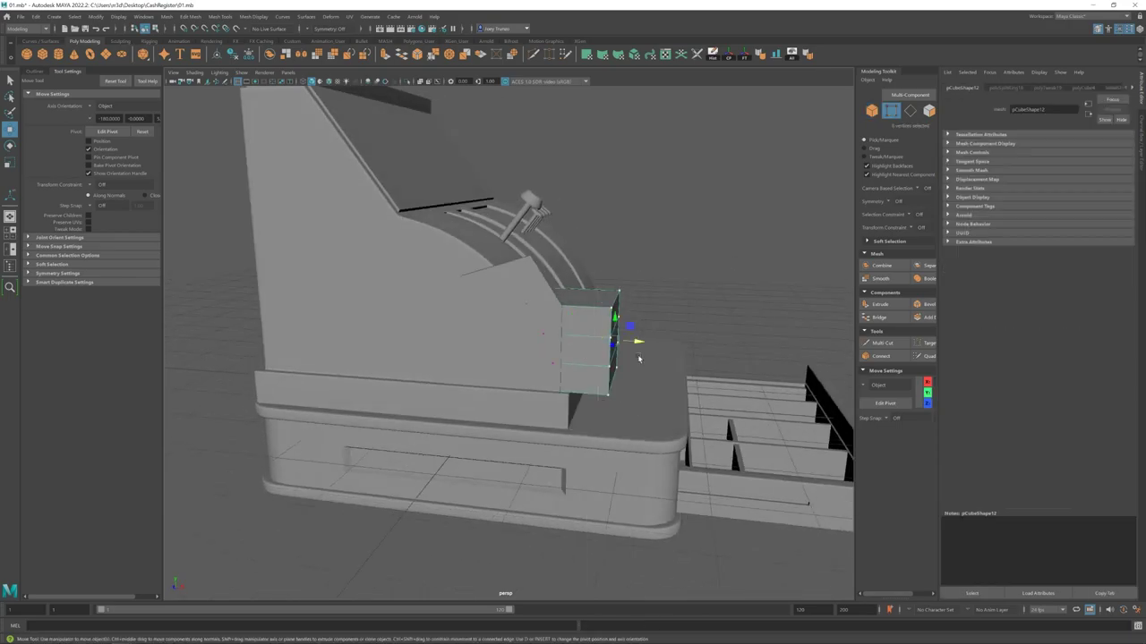
{"action": "left_click_drag", "start_coordinate": [613, 352], "coordinate": [479, 393], "text": "alt"}
{"action": "key", "text": "F8"}
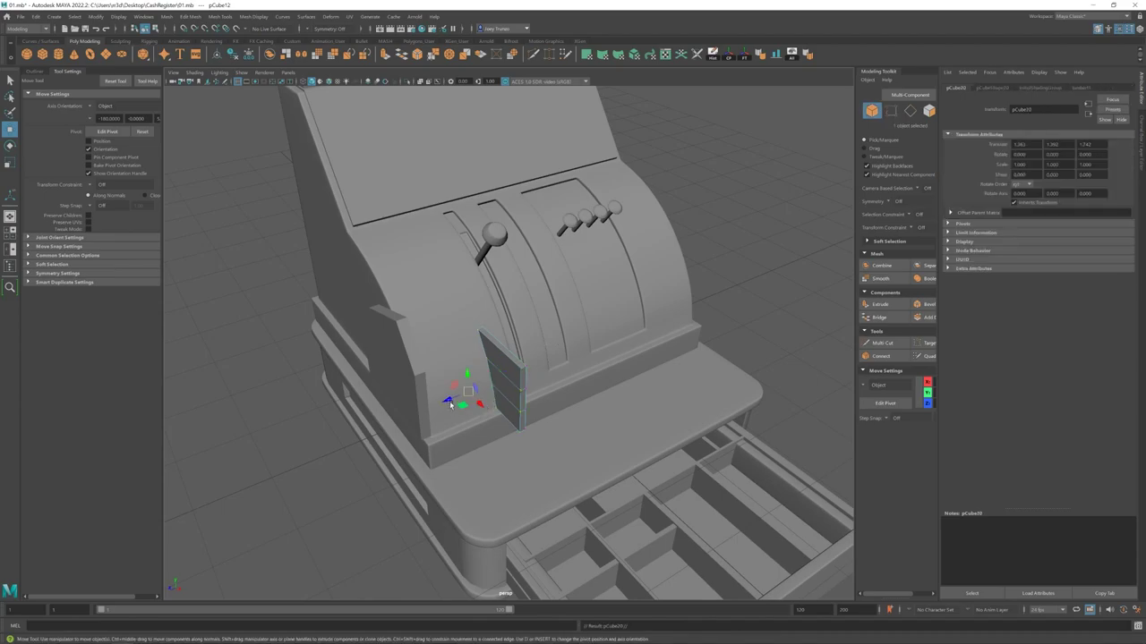
- Scale both panels along their own axes and position the thin side panel
{"action": "left_click", "coordinate": [491, 394], "text": "shift"}
{"action": "key", "text": "r"}
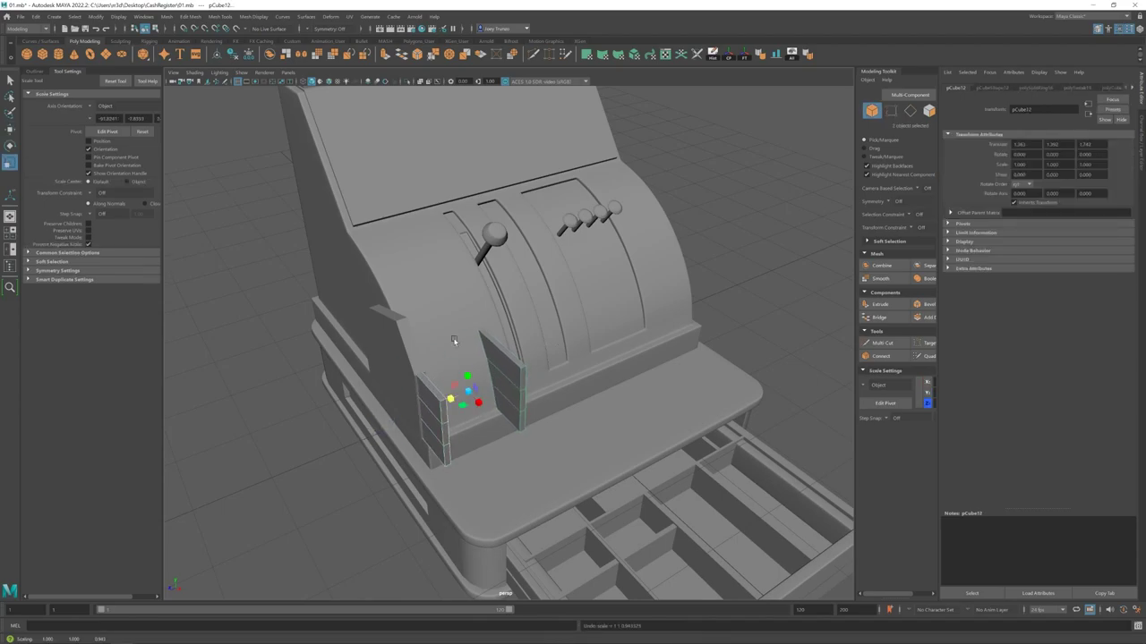
{"action": "left_click", "coordinate": [107, 111]}
{"action": "left_click_drag", "start_coordinate": [340, 296], "coordinate": [369, 313], "text": "alt"}
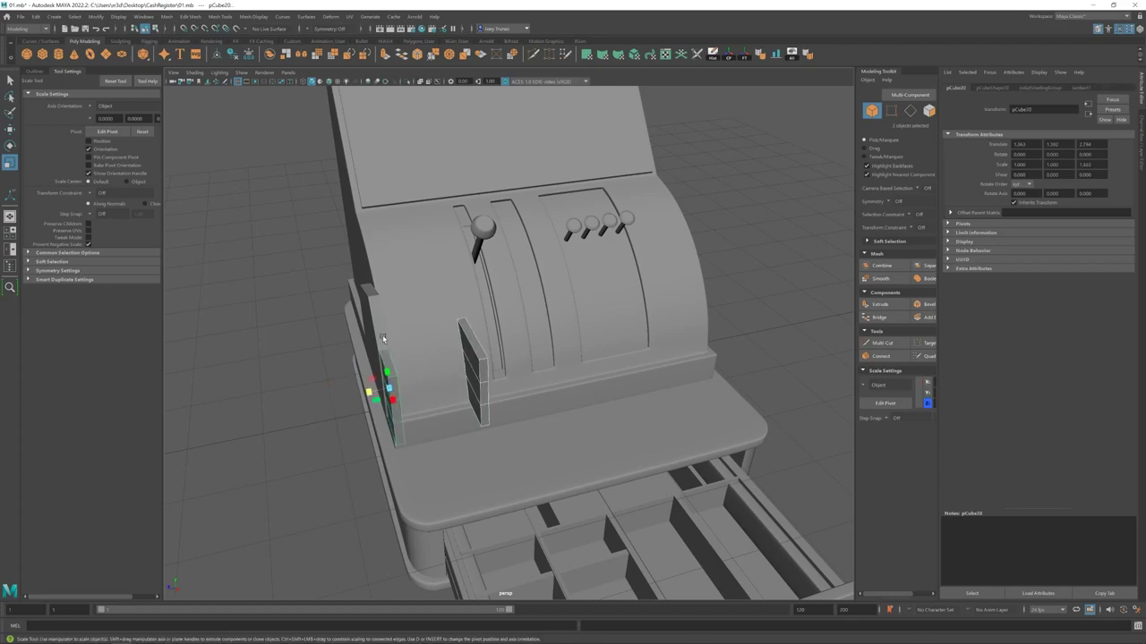
{"action": "left_click", "coordinate": [383, 338]}
{"action": "key", "text": "w"}
{"action": "left_click_drag", "start_coordinate": [352, 340], "coordinate": [481, 389], "text": "alt"}
{"action": "left_click", "coordinate": [511, 332]}
- Rotate and reposition the other side panel, adjusting its vertices
{"action": "left_click", "coordinate": [436, 387]}
{"action": "key", "text": "e"}
{"action": "key", "text": "w"}
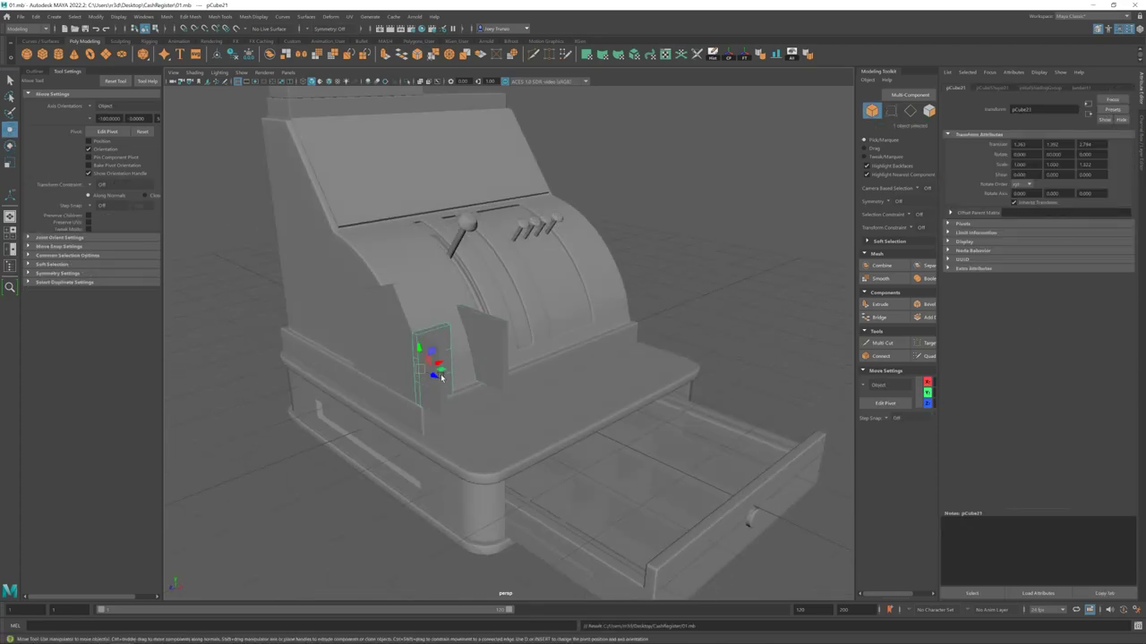
{"action": "left_click_drag", "start_coordinate": [441, 335], "coordinate": [589, 386], "text": "alt"}
{"action": "key", "text": "F9"}
{"action": "scroll", "coordinate": [545, 349], "scroll_direction": "down", "scroll_amount": 5}
{"action": "scroll", "coordinate": [589, 386], "scroll_direction": "up", "scroll_amount": 4}
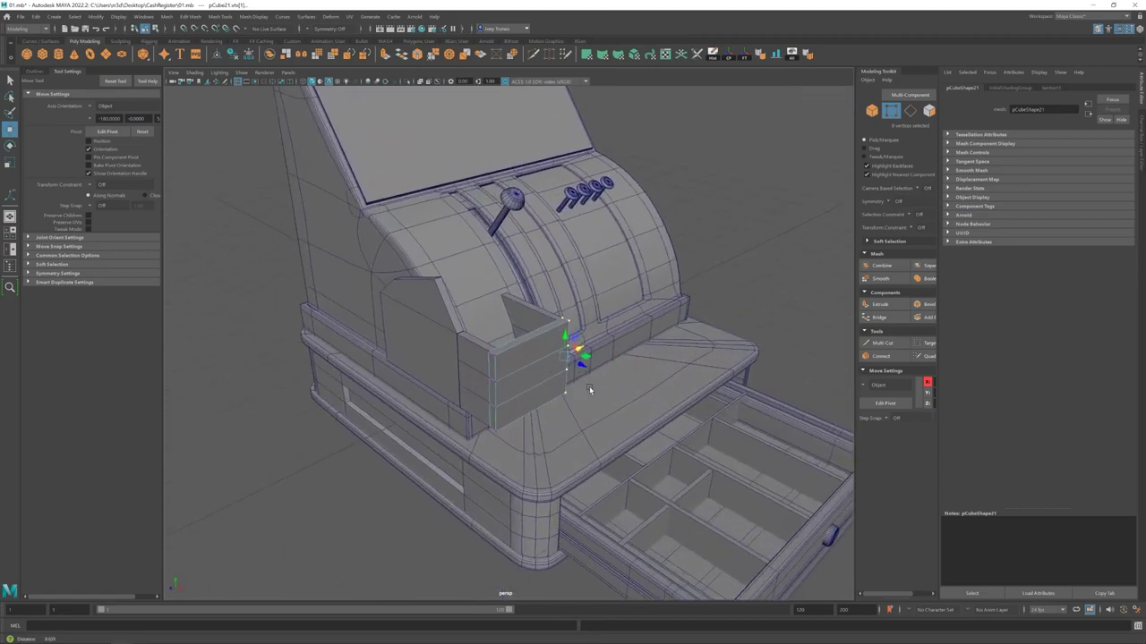
{"action": "key", "text": "F8"}
{"action": "right_click_drag", "start_coordinate": [549, 347], "coordinate": [528, 358]}
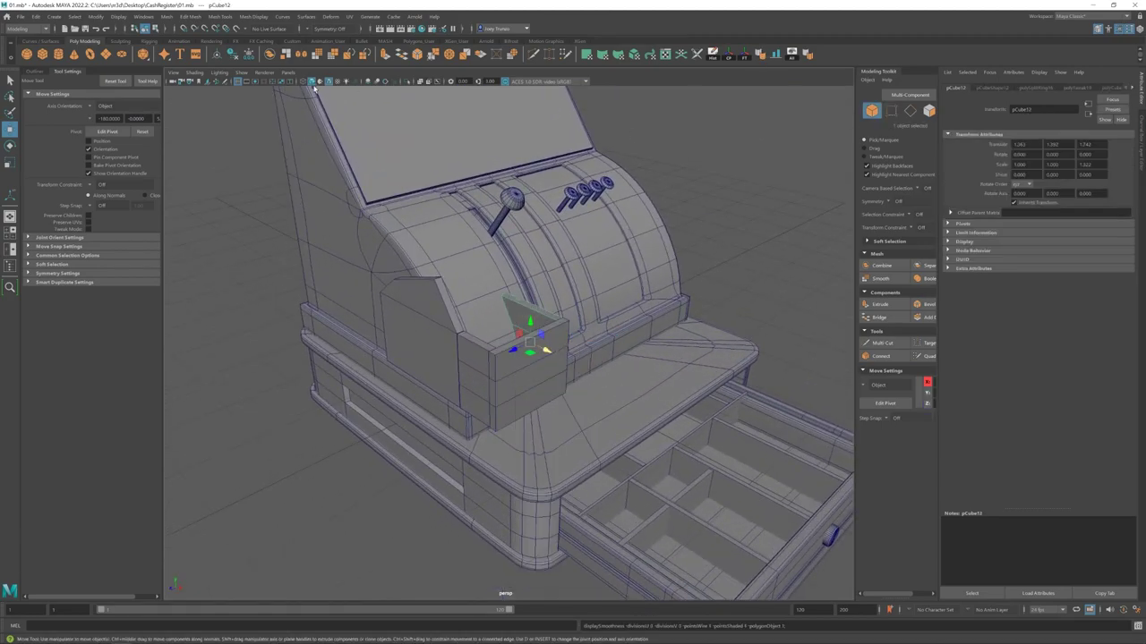
{"action": "left_click", "coordinate": [528, 394]}
- Duplicate the side panel, lay the copy flat over the box and stretch it into a top slab
{"action": "key", "text": "ctrl+d"}
{"action": "key", "text": "e"}
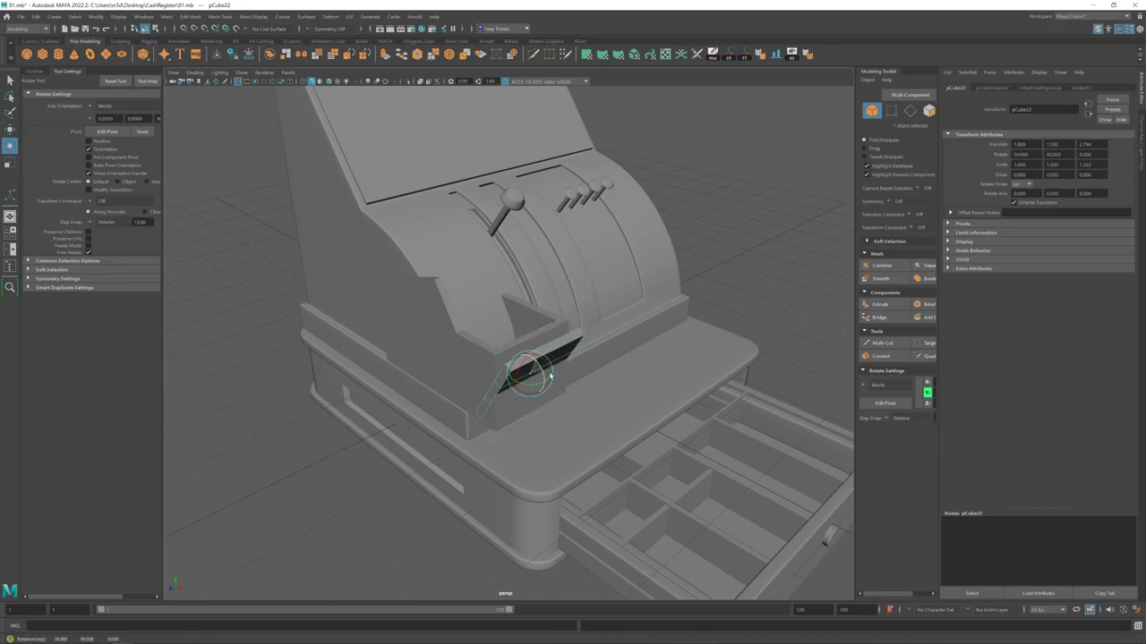
{"action": "key", "text": "w"}
{"action": "left_click_drag", "start_coordinate": [550, 376], "coordinate": [515, 358]}
{"action": "left_click_drag", "start_coordinate": [515, 358], "coordinate": [502, 293], "text": "alt"}
{"action": "key", "text": "F8"}
{"action": "left_click", "coordinate": [525, 305]}
{"action": "key", "text": "F8"}
{"action": "key", "text": "r"}
{"action": "left_click_drag", "start_coordinate": [503, 294], "coordinate": [503, 317]}
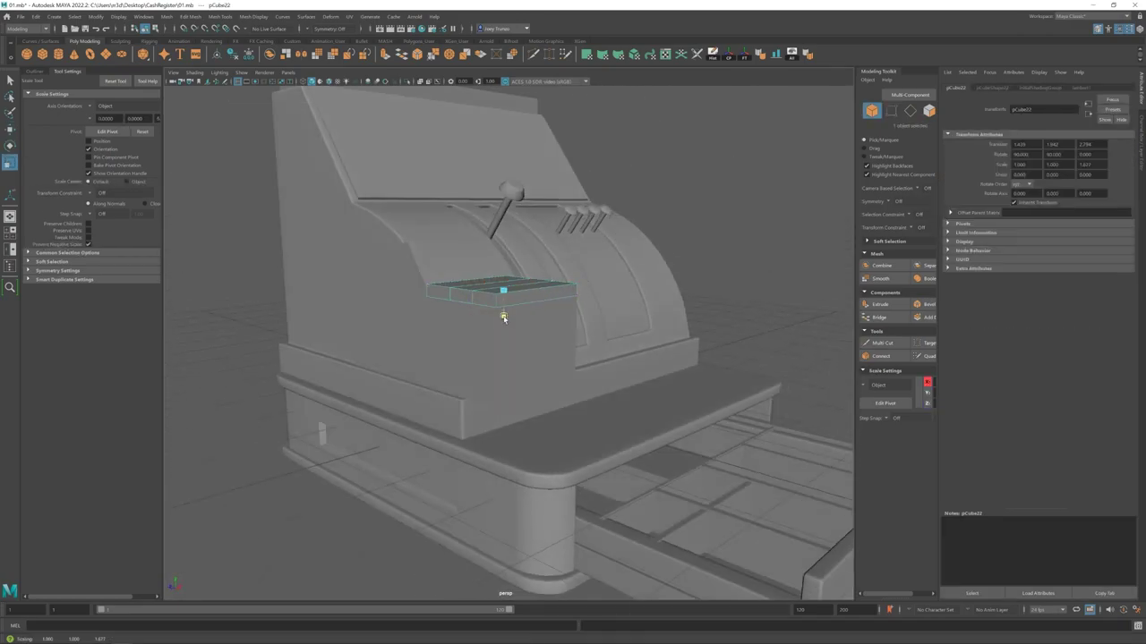
- Adjust a corner vertex of the small box
{"action": "key", "text": "w"}
{"action": "scroll", "coordinate": [450, 378], "scroll_direction": "down", "scroll_amount": 5}
{"action": "mouse_move", "coordinate": [450, 378]}
{"action": "left_mouse_down", "text": "alt"}
{"action": "mouse_move", "coordinate": [478, 379]}
{"action": "mouse_move", "coordinate": [467, 368]}
{"action": "left_mouse_up", "text": "alt"}
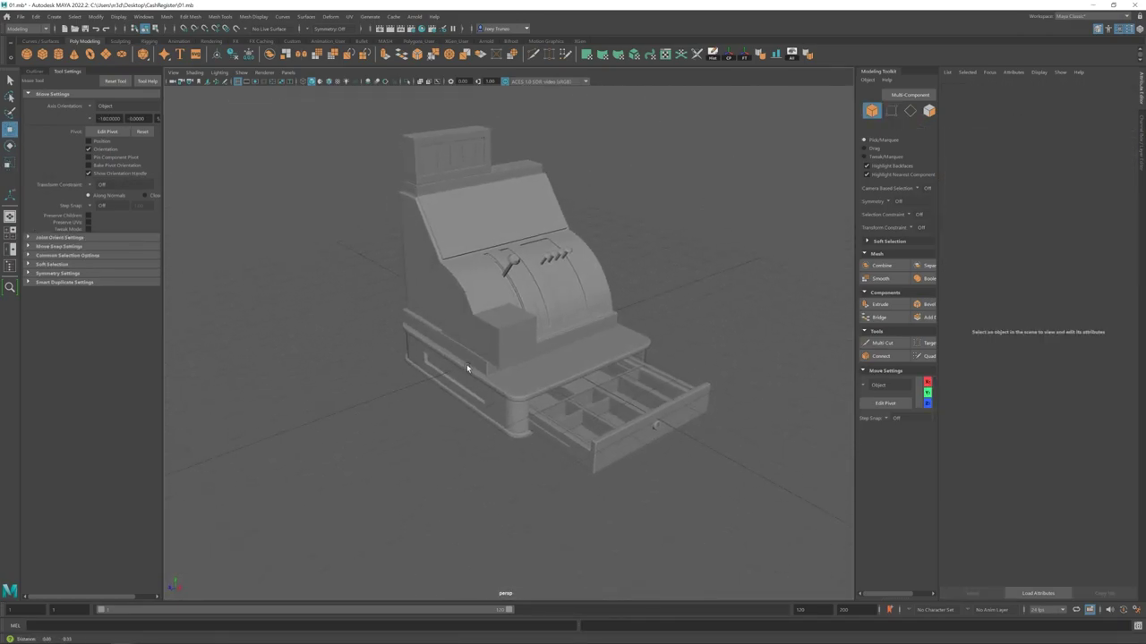
{"action": "left_click", "coordinate": [506, 327]}
{"action": "key", "text": "f"}
{"action": "key", "text": "F9"}
{"action": "left_click", "coordinate": [573, 356]}
- Refine the top slab's top face and two of its vertices
{"action": "left_click_drag", "start_coordinate": [594, 357], "coordinate": [491, 259], "text": "alt"}
{"action": "key", "text": "F11"}
{"action": "left_click", "coordinate": [544, 270]}
{"action": "key", "text": "F8"}
{"action": "key", "text": "r"}
{"action": "key", "text": "w"}
{"action": "key", "text": "F9"}
{"action": "left_click", "coordinate": [492, 258]}
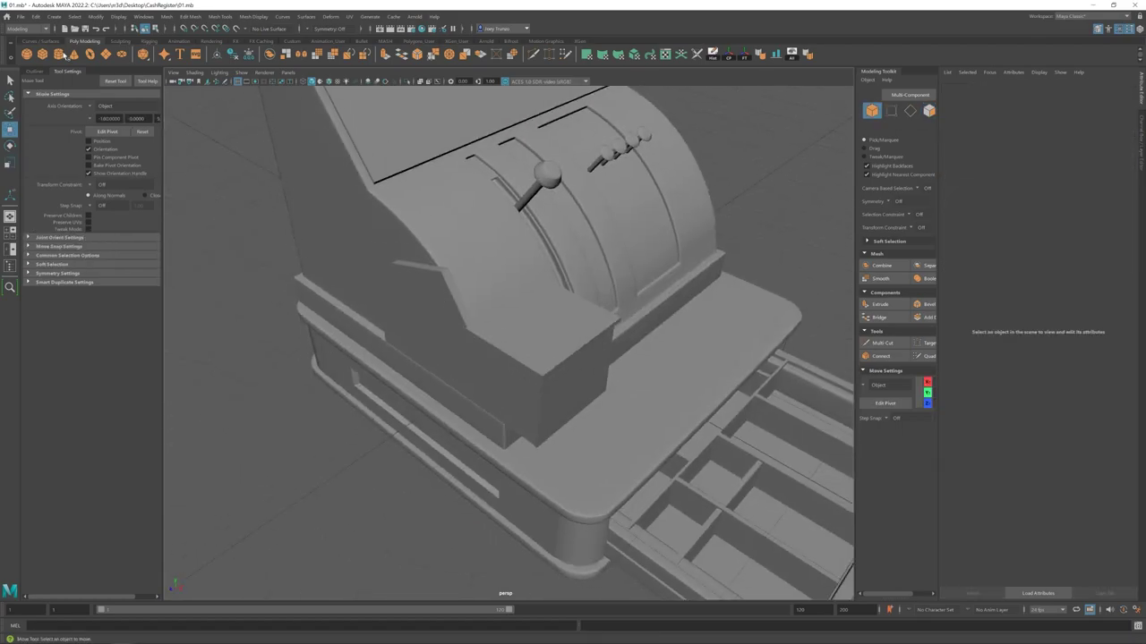
- Shrink the thin cylinder into a trim rod along the box's top edge
{"action": "left_click", "coordinate": [544, 332]}
{"action": "key", "text": "f"}
{"action": "key", "text": "r"}
{"action": "left_click_drag", "start_coordinate": [526, 332], "coordinate": [435, 326]}
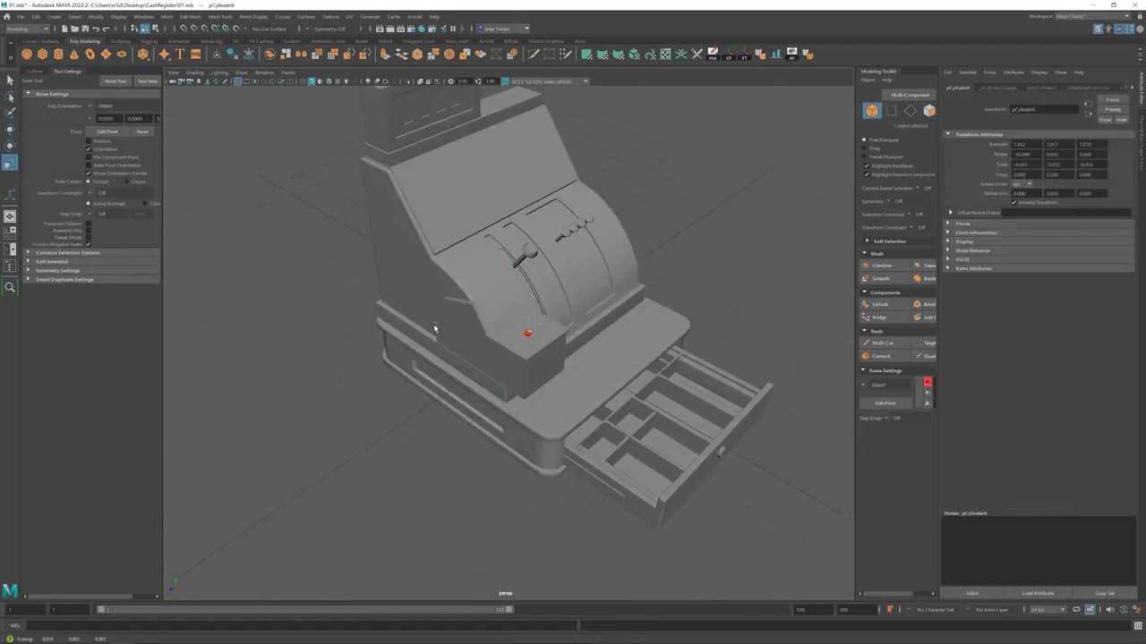
{"action": "key", "text": "f"}
{"action": "left_click_drag", "start_coordinate": [525, 299], "coordinate": [497, 326], "text": "alt"}
- Fine-tune the thin side panel and scale the top slab
{"action": "left_click", "coordinate": [526, 291]}
{"action": "key", "text": "w"}
{"action": "key", "text": "ctrl+F9"}
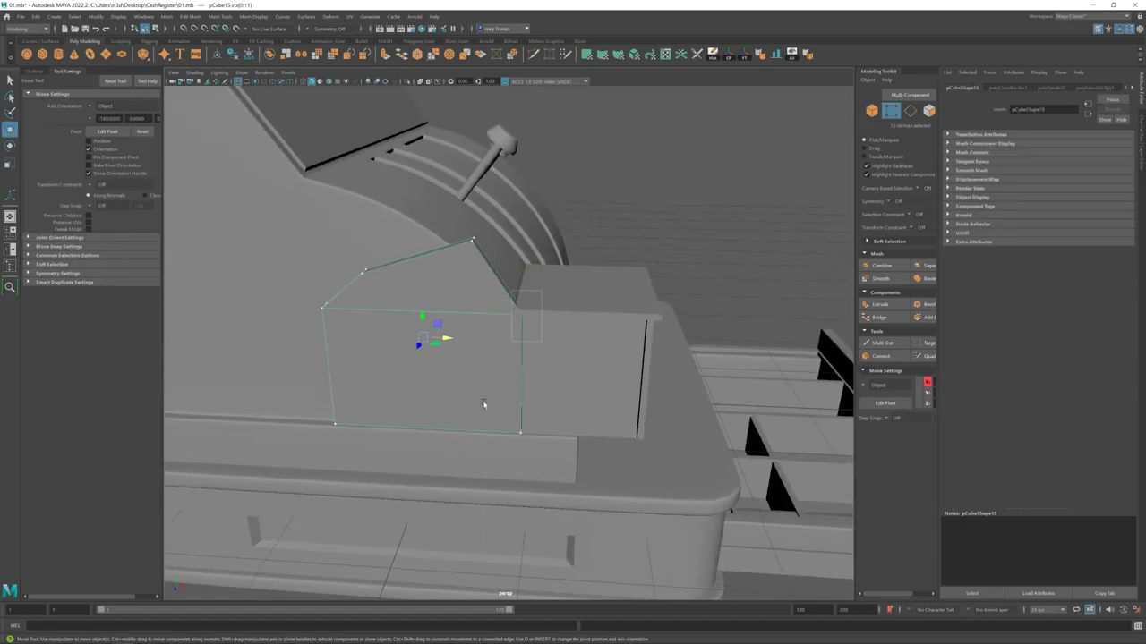
{"action": "left_click", "coordinate": [544, 289]}
{"action": "left_click_drag", "start_coordinate": [519, 290], "coordinate": [517, 345], "text": "alt"}
{"action": "key", "text": "r"}
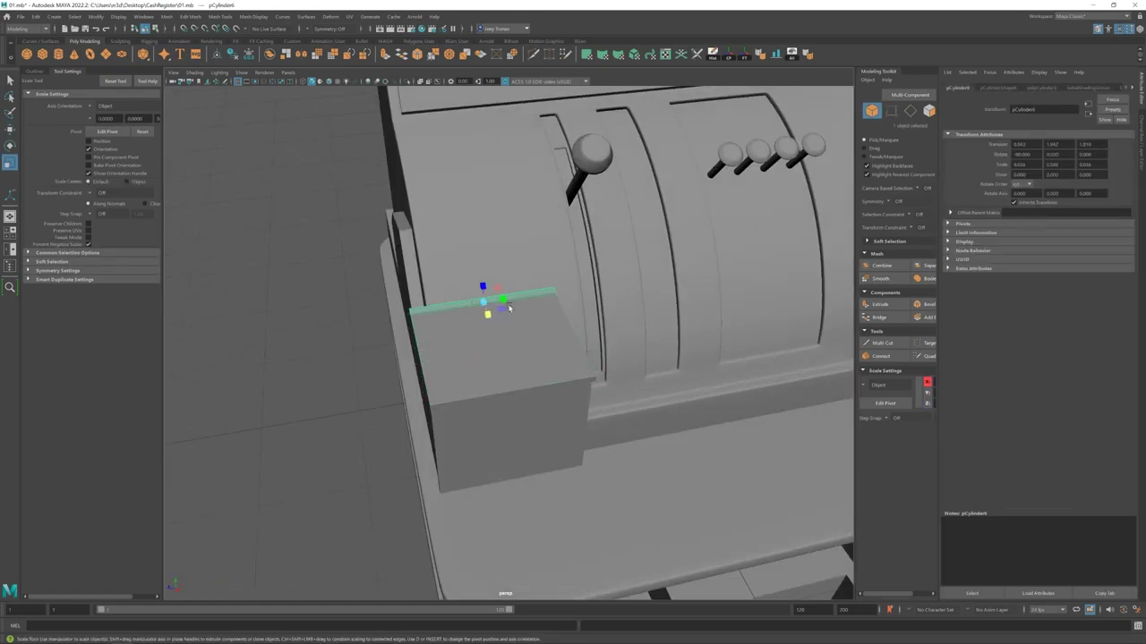
{"action": "left_click_drag", "start_coordinate": [498, 298], "coordinate": [555, 322], "text": "alt"}
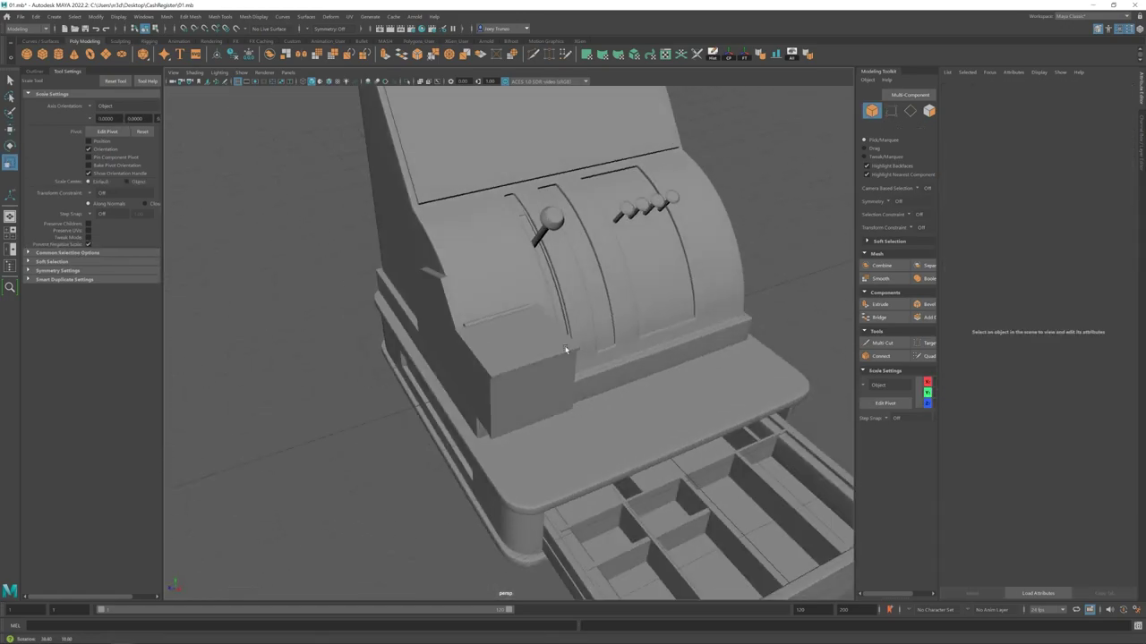
- Insert edge loops on the thin rod and bevel the new edge rings
{"action": "key", "text": "f"}
{"action": "left_click", "coordinate": [220, 16]}
{"action": "left_click", "coordinate": [230, 86]}
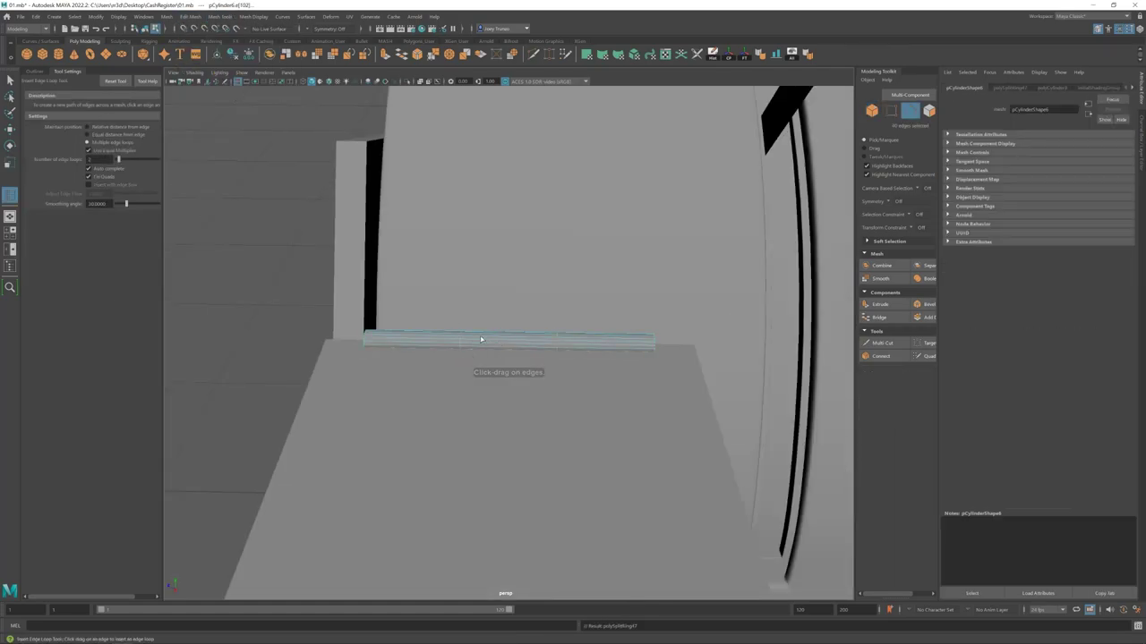
{"action": "key", "text": "w"}
{"action": "left_click", "coordinate": [191, 16]}
{"action": "left_click", "coordinate": [208, 43]}
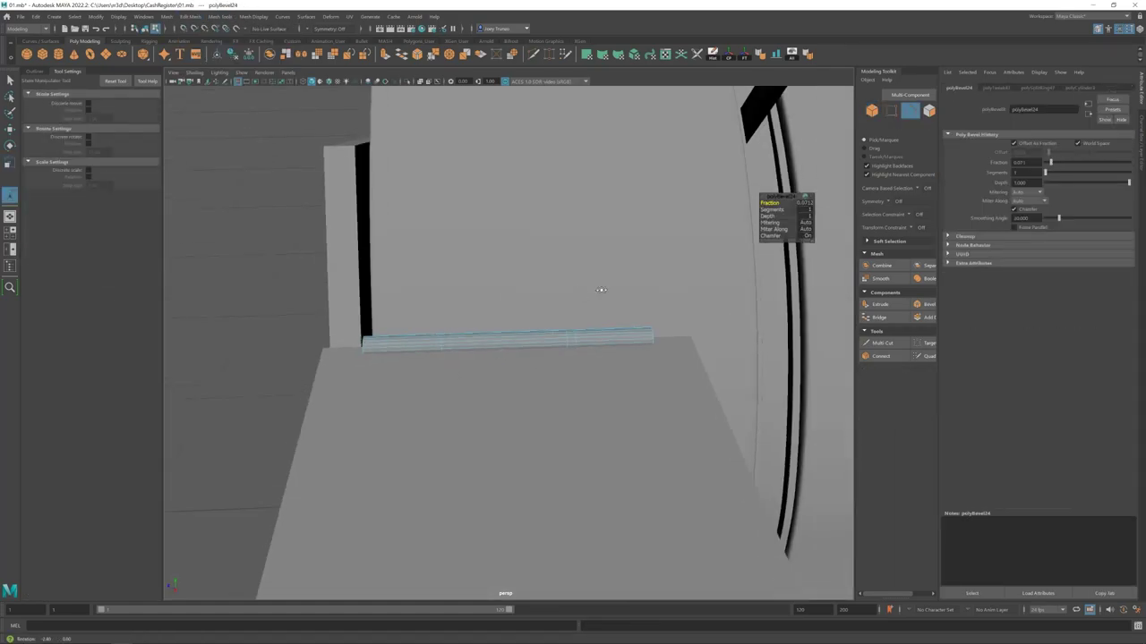
{"action": "left_click_drag", "start_coordinate": [601, 290], "coordinate": [583, 314], "text": "alt"}
{"action": "key", "text": "q"}
- Extrude a strip of faces around the rod into a scaled ring band
{"action": "left_click_drag", "start_coordinate": [313, 393], "coordinate": [434, 359]}
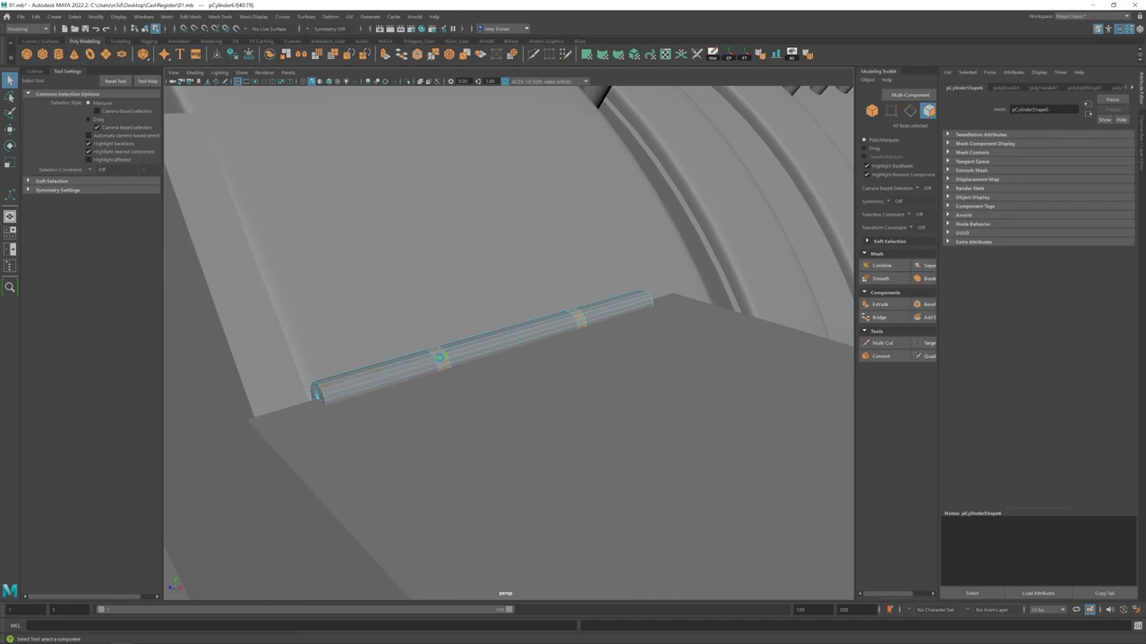
{"action": "key", "text": "ctrl+e"}
{"action": "key", "text": "r"}
{"action": "left_click_drag", "start_coordinate": [571, 322], "coordinate": [767, 379], "text": "alt"}
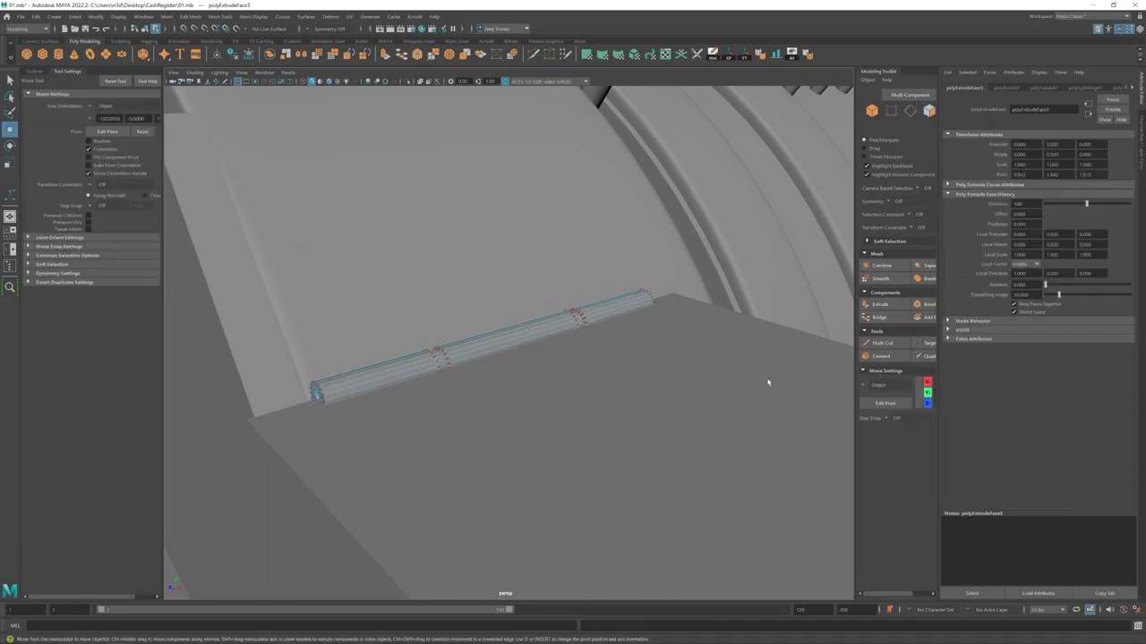
{"action": "key", "text": "w"}
{"action": "scroll", "coordinate": [767, 379], "scroll_direction": "down", "scroll_amount": 5}
{"action": "scroll", "coordinate": [623, 394], "scroll_direction": "up", "scroll_amount": 5}
{"action": "left_click_drag", "start_coordinate": [624, 394], "coordinate": [480, 348], "text": "alt"}
{"action": "scroll", "coordinate": [480, 348], "scroll_direction": "up", "scroll_amount": 5}
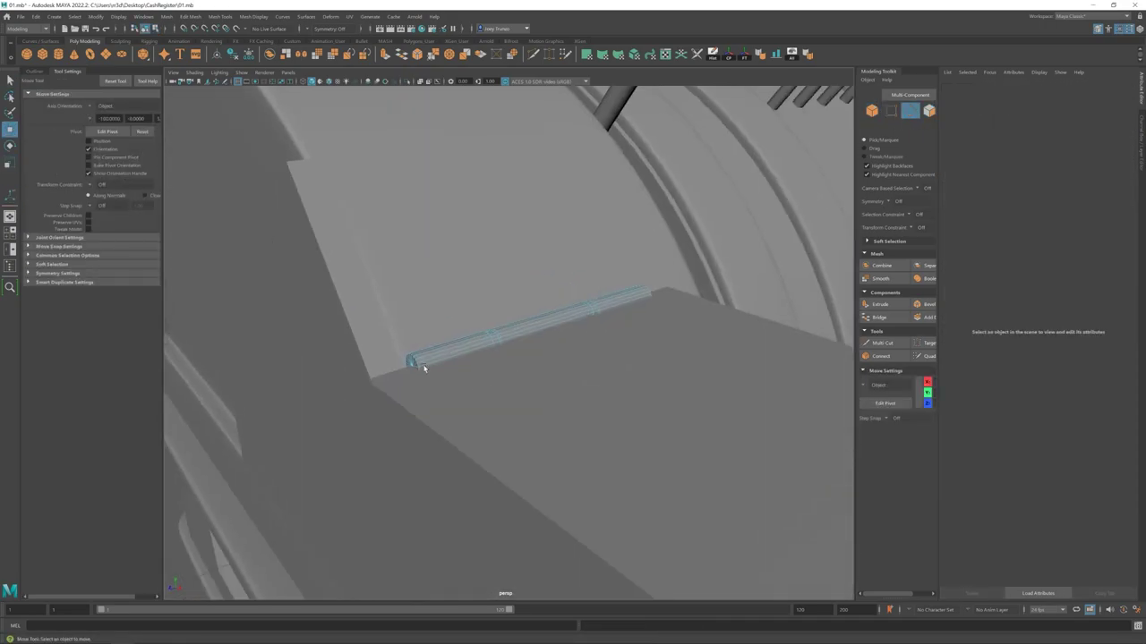
- Bevel the rod's edges again with Ctrl+B
{"action": "left_click", "coordinate": [417, 364]}
{"action": "key", "text": "ctrl+b"}
{"action": "scroll", "coordinate": [604, 305], "scroll_direction": "down", "scroll_amount": 5}
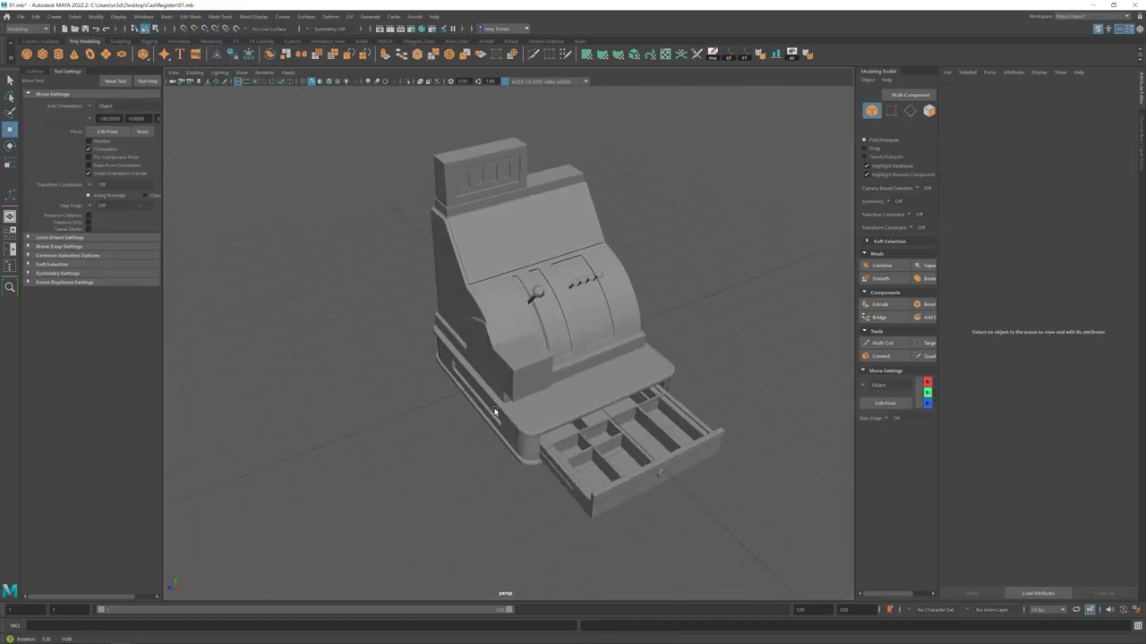
{"action": "scroll", "coordinate": [537, 358], "scroll_direction": "up", "scroll_amount": 4}
{"action": "key", "text": "r"}
{"action": "scroll", "coordinate": [500, 386], "scroll_direction": "down", "scroll_amount": 4}
- Bevel the writing plate's top edges and adjust the bevel width
{"action": "scroll", "coordinate": [500, 386], "scroll_direction": "up", "scroll_amount": 6}
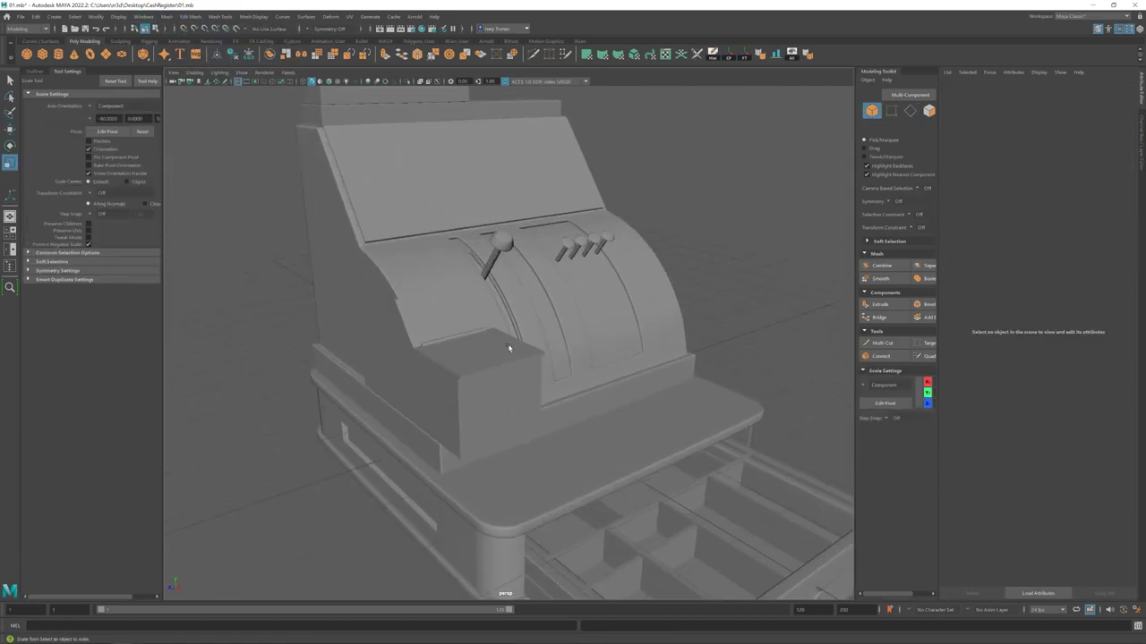
{"action": "left_click", "coordinate": [380, 402]}
{"action": "scroll", "coordinate": [379, 403], "scroll_direction": "up", "scroll_amount": 3}
{"action": "left_click_drag", "start_coordinate": [364, 249], "coordinate": [384, 307], "text": "alt"}
{"action": "right_click_drag", "start_coordinate": [384, 307], "coordinate": [386, 293]}
{"action": "left_click", "coordinate": [616, 325]}
{"action": "key", "text": "w"}
{"action": "left_click_drag", "start_coordinate": [332, 384], "coordinate": [501, 349], "text": "alt"}
{"action": "left_click", "coordinate": [189, 16]}
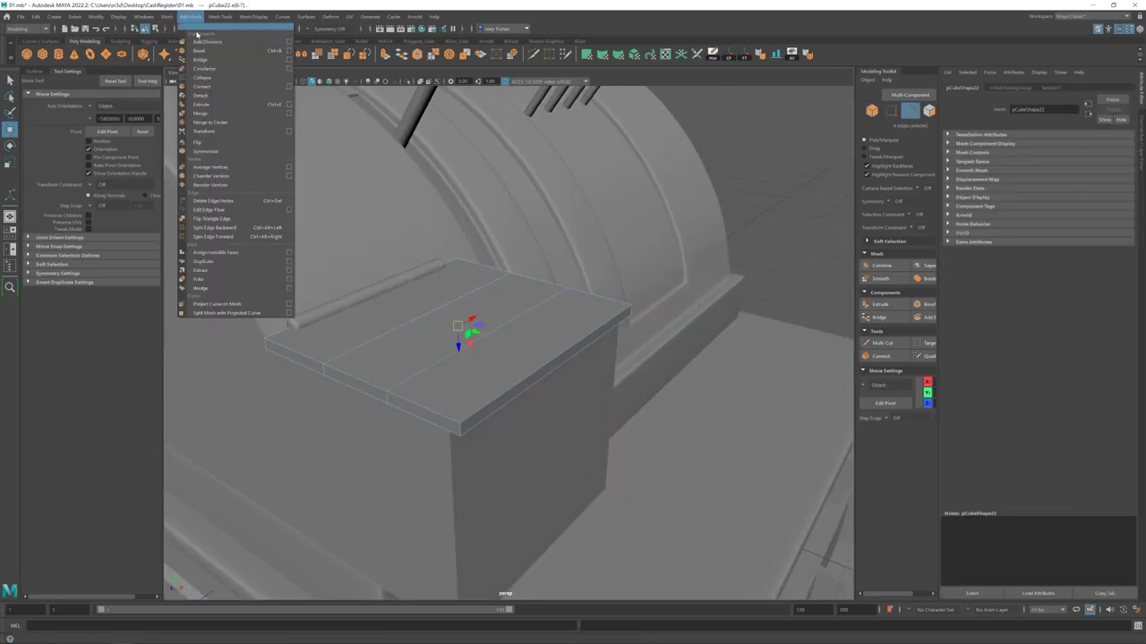
{"action": "left_click", "coordinate": [211, 47]}
{"action": "left_click", "coordinate": [1064, 162]}
- Bevel one more edge on the box top
{"action": "left_click_drag", "start_coordinate": [573, 340], "coordinate": [465, 313], "text": "alt"}
{"action": "left_click", "coordinate": [465, 312]}
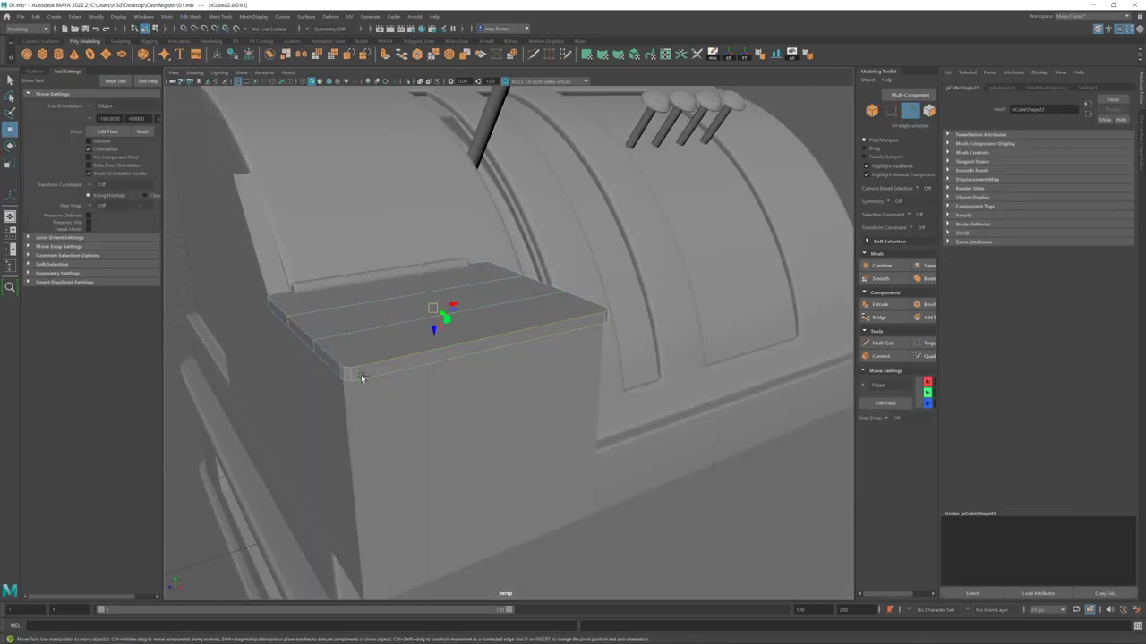
{"action": "left_click_drag", "start_coordinate": [358, 376], "coordinate": [430, 322], "text": "alt"}
{"action": "left_click", "coordinate": [190, 16]}
{"action": "left_click", "coordinate": [200, 51]}
{"action": "left_click_drag", "start_coordinate": [501, 340], "coordinate": [582, 358], "text": "alt"}
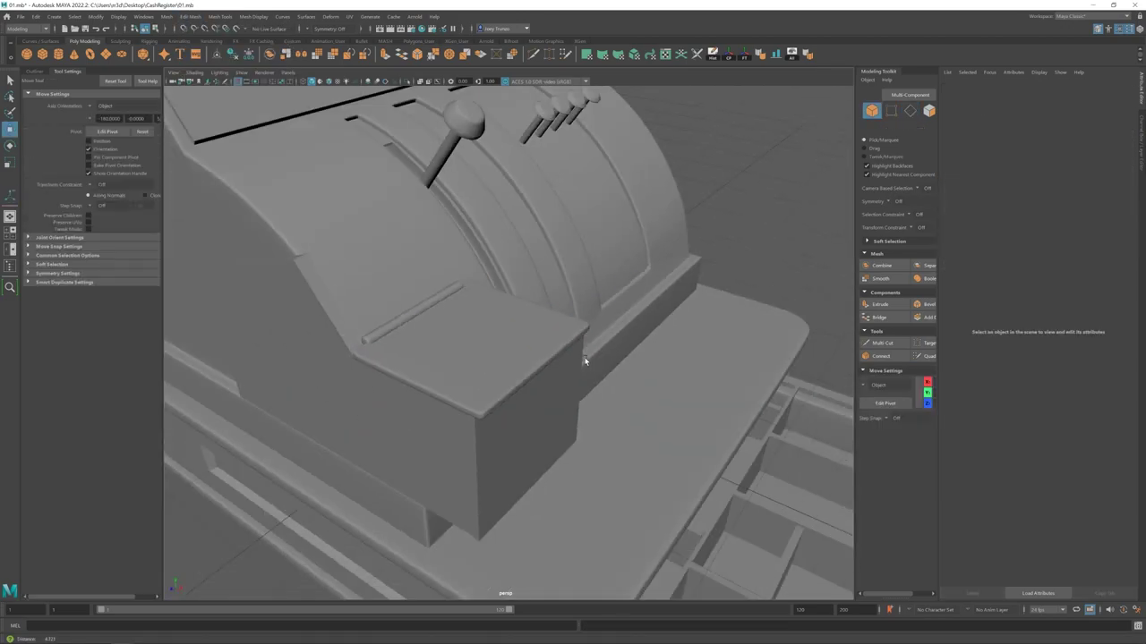
{"action": "scroll", "coordinate": [417, 376], "scroll_direction": "down", "scroll_amount": 5}
{"action": "scroll", "coordinate": [453, 337], "scroll_direction": "up", "scroll_amount": 8}
- Isolate the writing plate and insert edge loops across it
{"action": "left_click", "coordinate": [452, 338]}
{"action": "key", "text": "f"}
{"action": "left_click", "coordinate": [228, 16]}
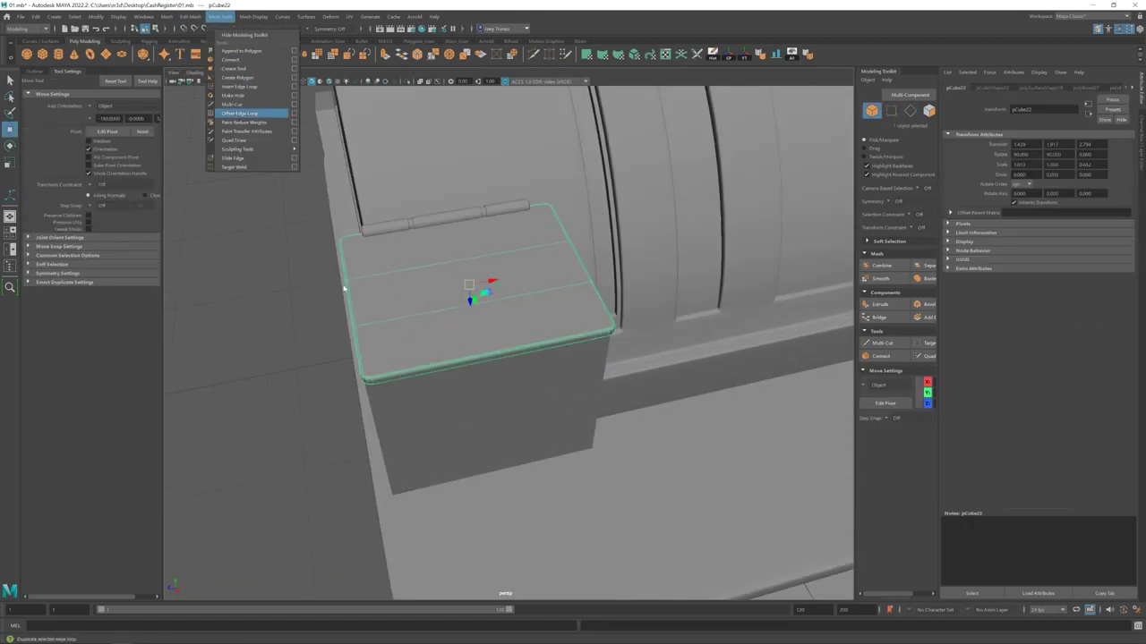
{"action": "left_click", "coordinate": [246, 90]}
{"action": "key", "text": "ctrl+1"}
{"action": "left_click", "coordinate": [414, 216]}
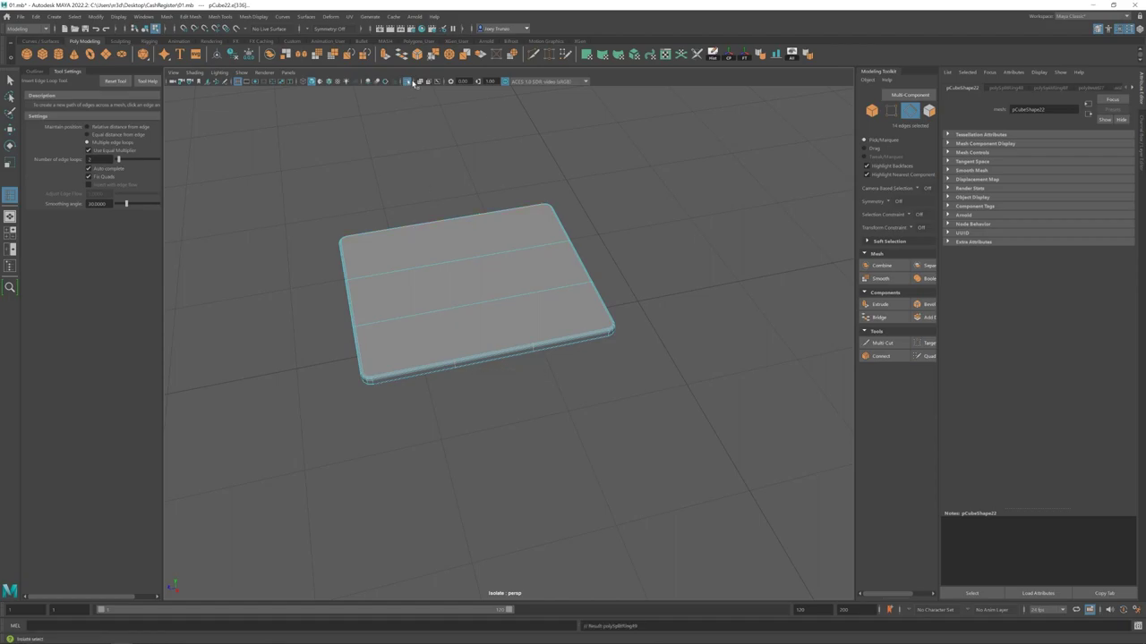
- Scale the edge loops and Multi-Cut a new edge at the plate corner
{"action": "key", "text": "ctrl+shift+x"}
{"action": "left_click_drag", "start_coordinate": [462, 321], "coordinate": [447, 329], "text": "alt"}
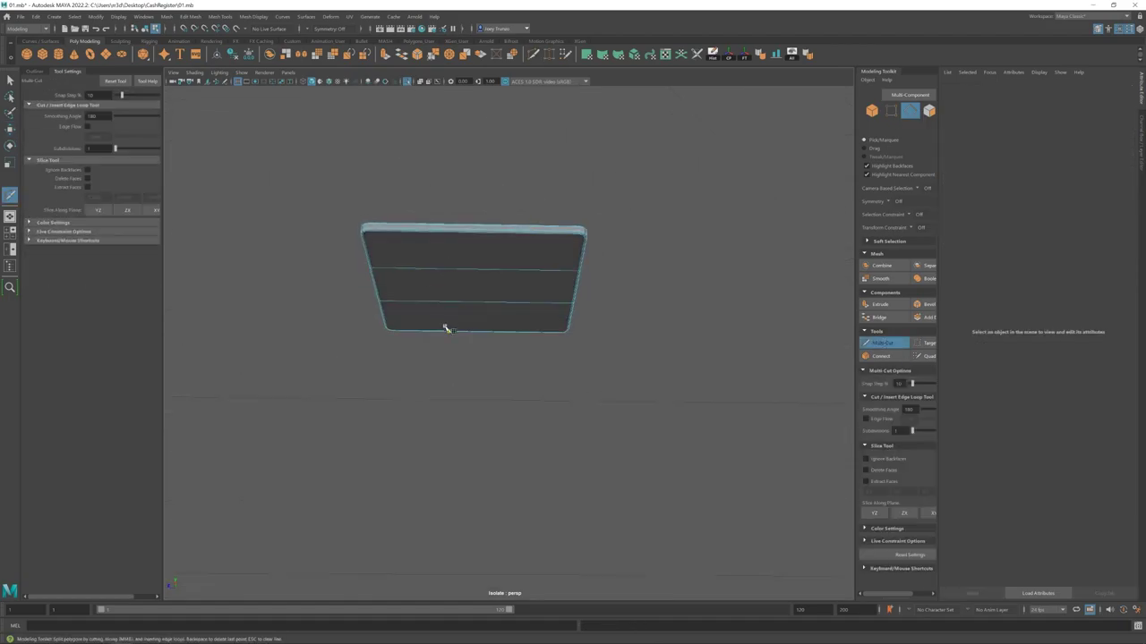
{"action": "left_click_drag", "start_coordinate": [519, 329], "coordinate": [522, 266], "text": "alt"}
{"action": "key", "text": "r"}
{"action": "right_click_drag", "start_coordinate": [521, 266], "coordinate": [606, 384], "text": "alt"}
{"action": "left_click_drag", "start_coordinate": [606, 384], "coordinate": [463, 335], "text": "alt"}
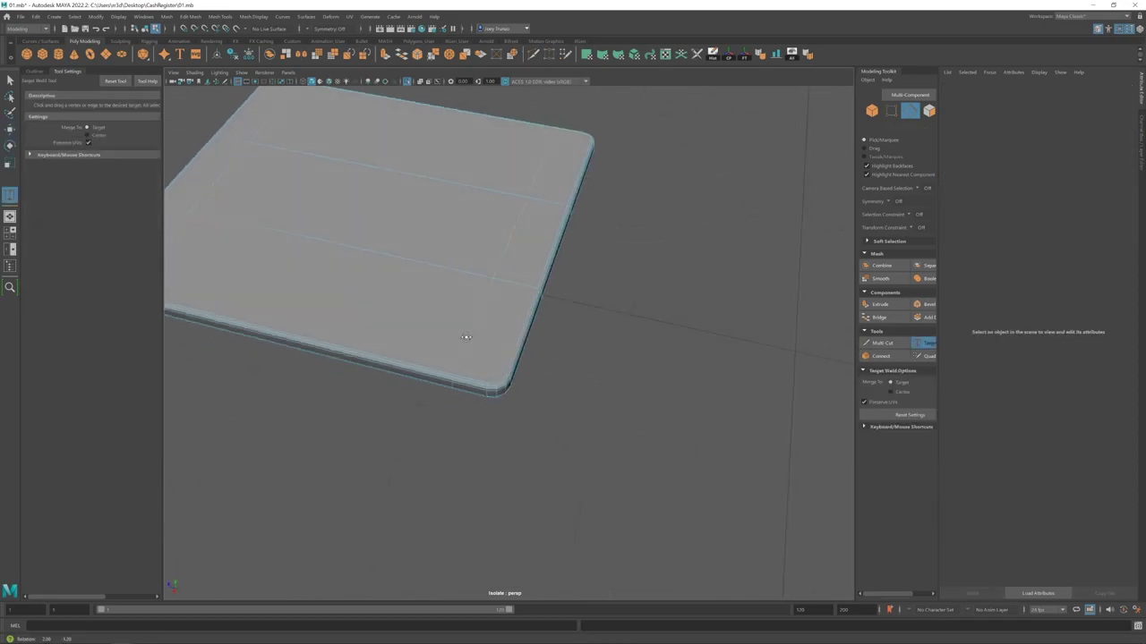
{"action": "right_click_drag", "start_coordinate": [462, 335], "coordinate": [537, 341], "text": "alt"}
{"action": "double_click", "coordinate": [473, 231]}
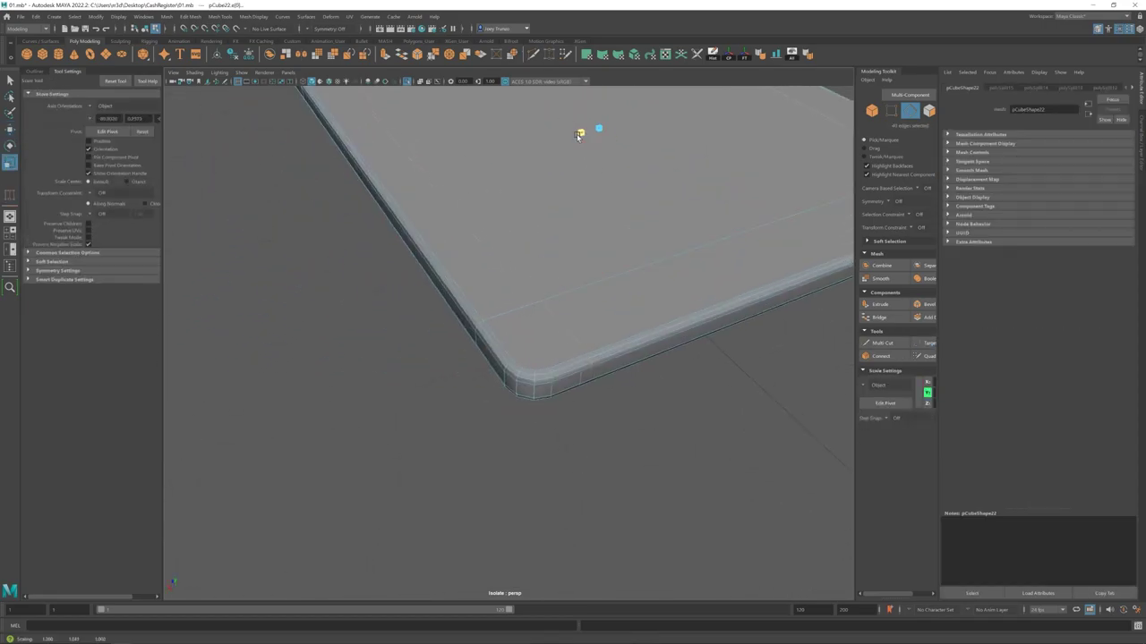
{"action": "key", "text": "ctrl+shift+x"}
{"action": "left_click", "coordinate": [522, 370]}
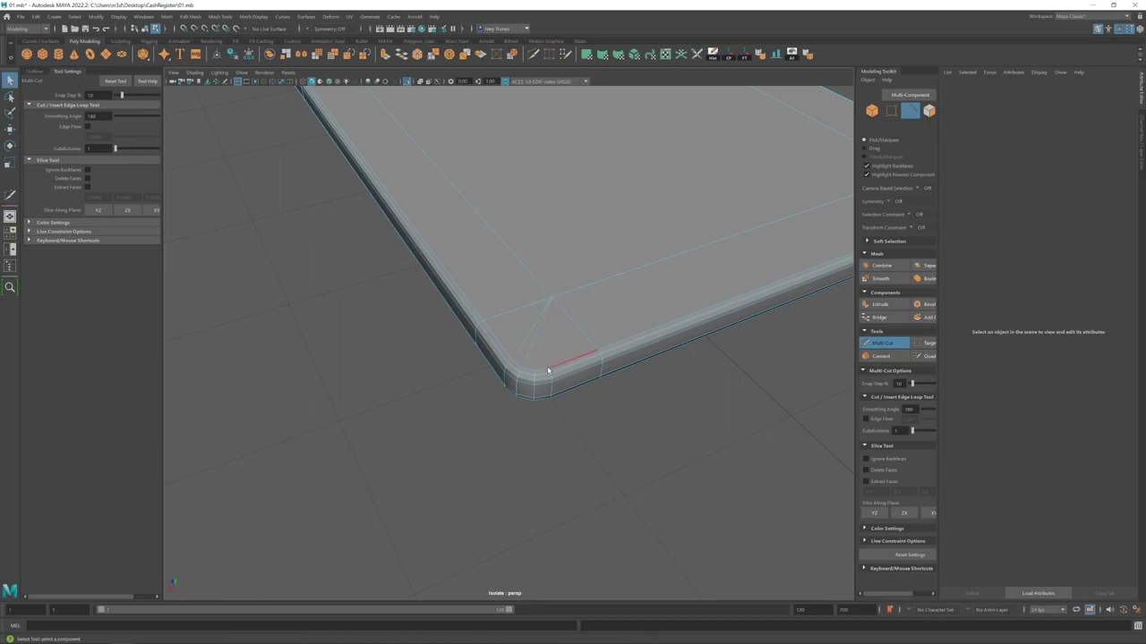
- Check the new underside cuts, then exit isolate select to show the whole register
{"action": "left_click_drag", "start_coordinate": [539, 325], "coordinate": [506, 190], "text": "alt"}
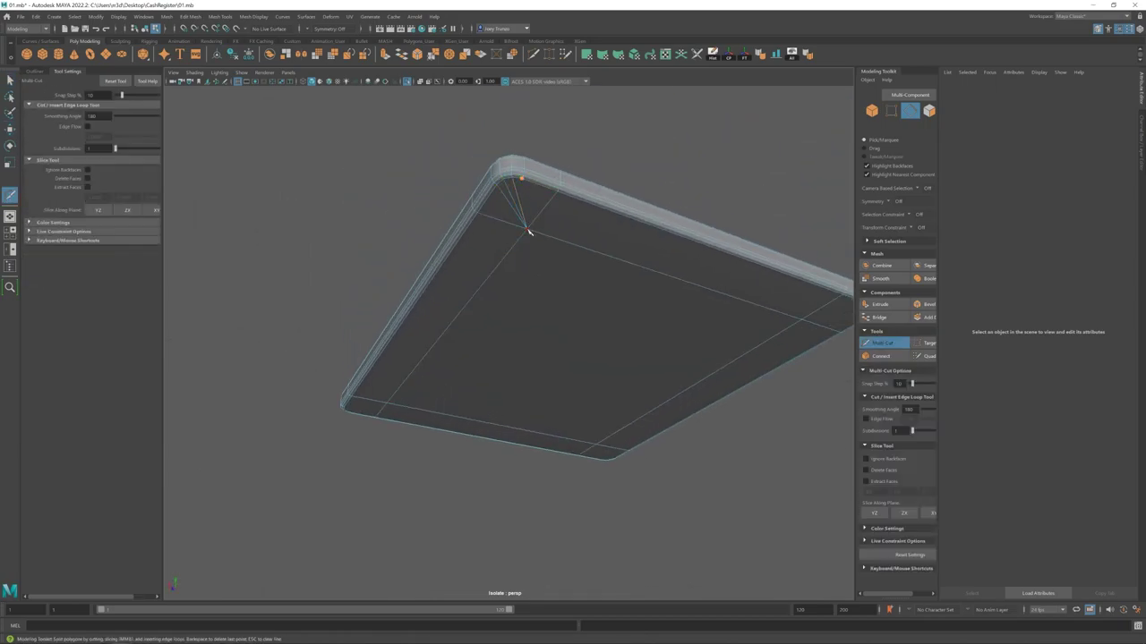
{"action": "left_click_drag", "start_coordinate": [525, 228], "coordinate": [456, 187], "text": "alt"}
{"action": "key", "text": "w"}
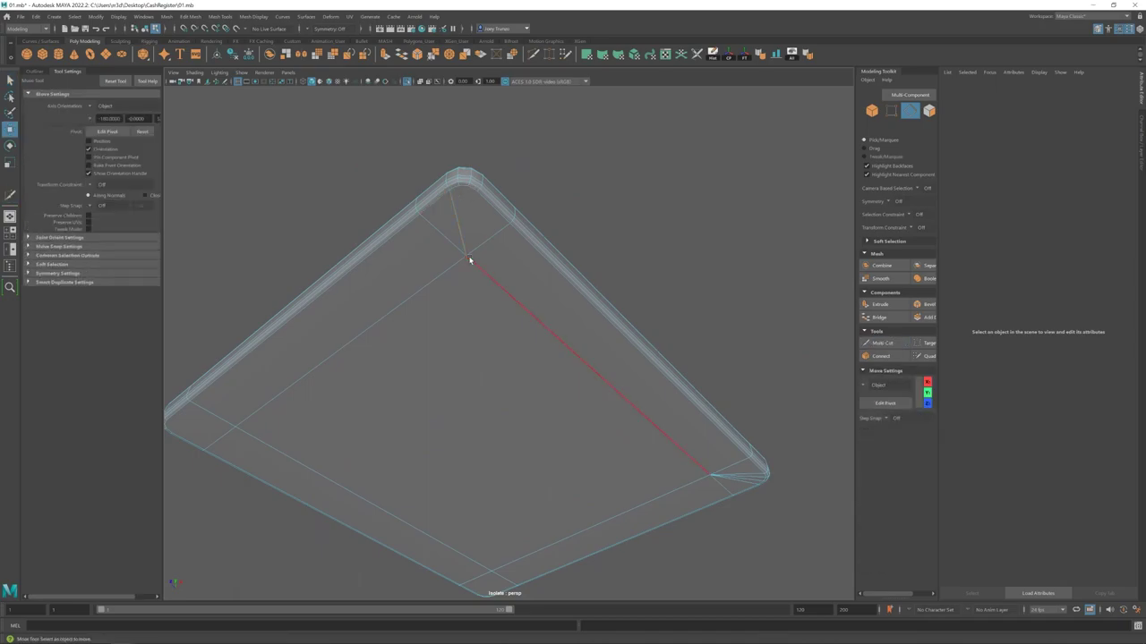
{"action": "key", "text": "e"}
{"action": "key", "text": "q"}
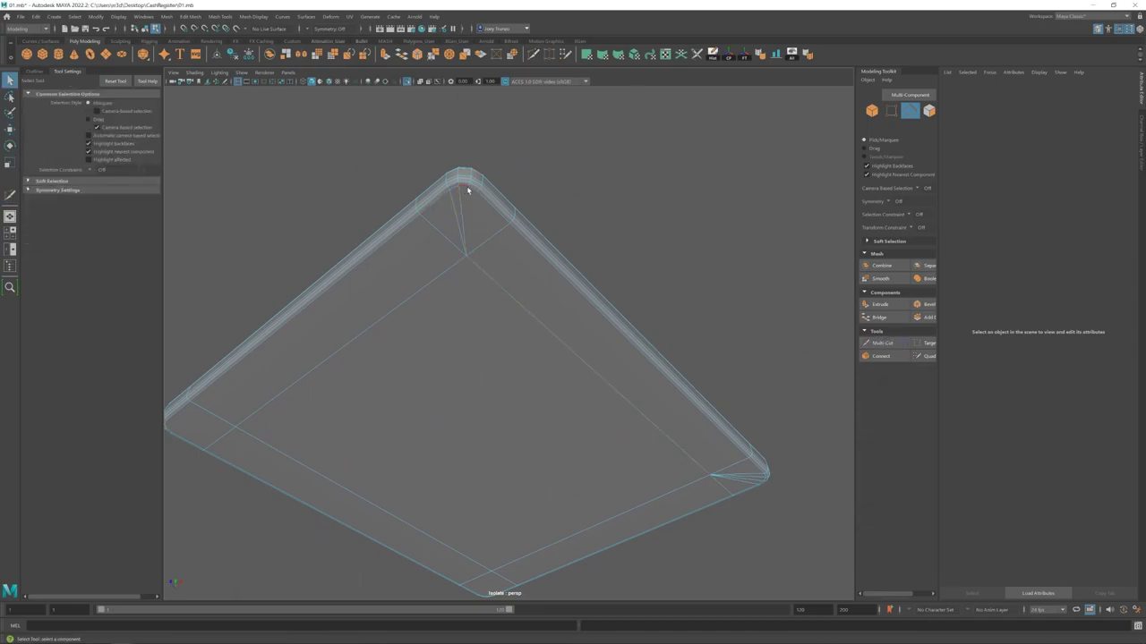
{"action": "key", "text": "e"}
{"action": "key", "text": "q"}
{"action": "left_click_drag", "start_coordinate": [472, 225], "coordinate": [508, 335], "text": "alt"}
{"action": "key", "text": "w"}
{"action": "right_click_drag", "start_coordinate": [507, 335], "coordinate": [507, 249], "text": "alt"}
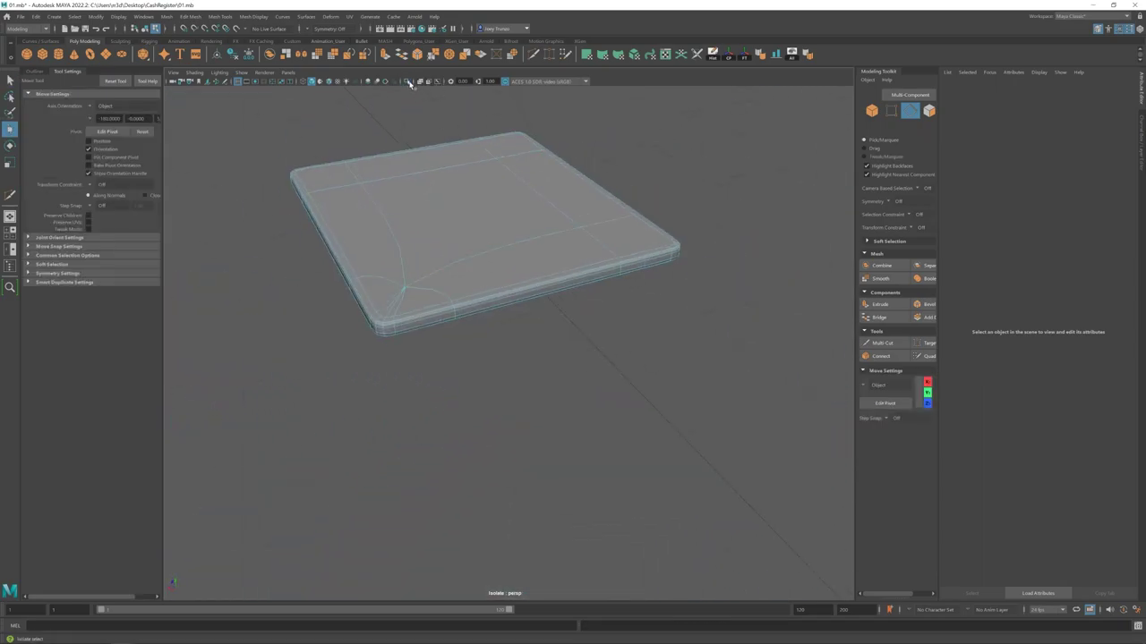
{"action": "left_click", "coordinate": [407, 82]}
{"action": "left_click_drag", "start_coordinate": [653, 324], "coordinate": [537, 384], "text": "alt"}
- Isolate the fourth key of the register on its own in the viewport
{"action": "right_click_drag", "start_coordinate": [537, 385], "coordinate": [557, 373], "text": "alt"}
{"action": "left_click", "coordinate": [486, 331]}
{"action": "left_click_drag", "start_coordinate": [525, 391], "coordinate": [568, 396], "text": "alt"}
{"action": "left_click", "coordinate": [597, 307]}
{"action": "key", "text": "ctrl+1"}
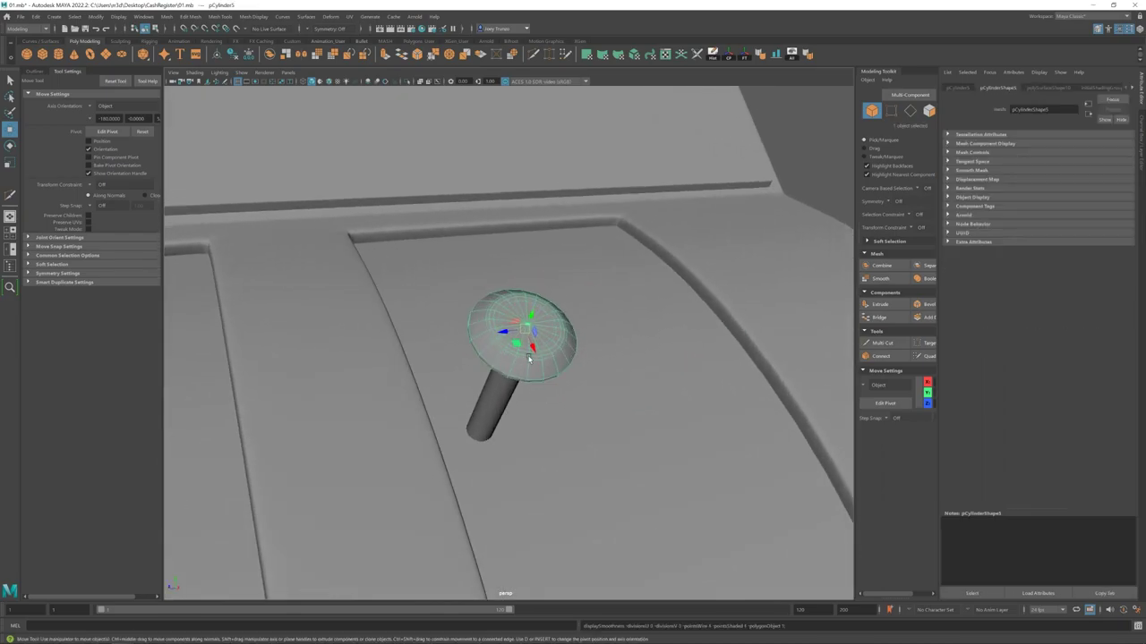
{"action": "key", "text": "4"}
{"action": "key", "text": "5"}
{"action": "scroll", "coordinate": [519, 341], "scroll_direction": "up", "scroll_amount": 3}
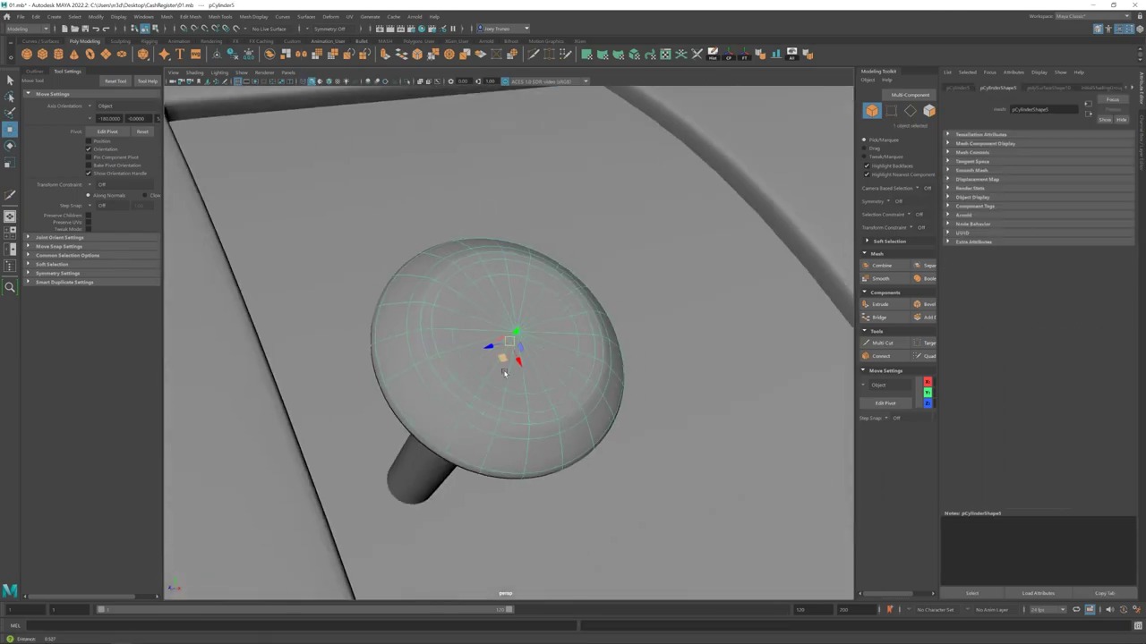
{"action": "scroll", "coordinate": [519, 340], "scroll_direction": "down", "scroll_amount": 3}
- Extrude the key cap's top faces and scale them to form a rim
{"action": "key", "text": "F11"}
{"action": "left_click_drag", "start_coordinate": [475, 326], "coordinate": [588, 256], "text": "alt"}
{"action": "key", "text": "ctrl+e"}
{"action": "scroll", "coordinate": [520, 323], "scroll_direction": "up", "scroll_amount": 3}
{"action": "key", "text": "F10"}
{"action": "key", "text": "r"}
{"action": "key", "text": "F8"}
{"action": "key", "text": "t"}
{"action": "scroll", "coordinate": [705, 243], "scroll_direction": "down", "scroll_amount": 5}
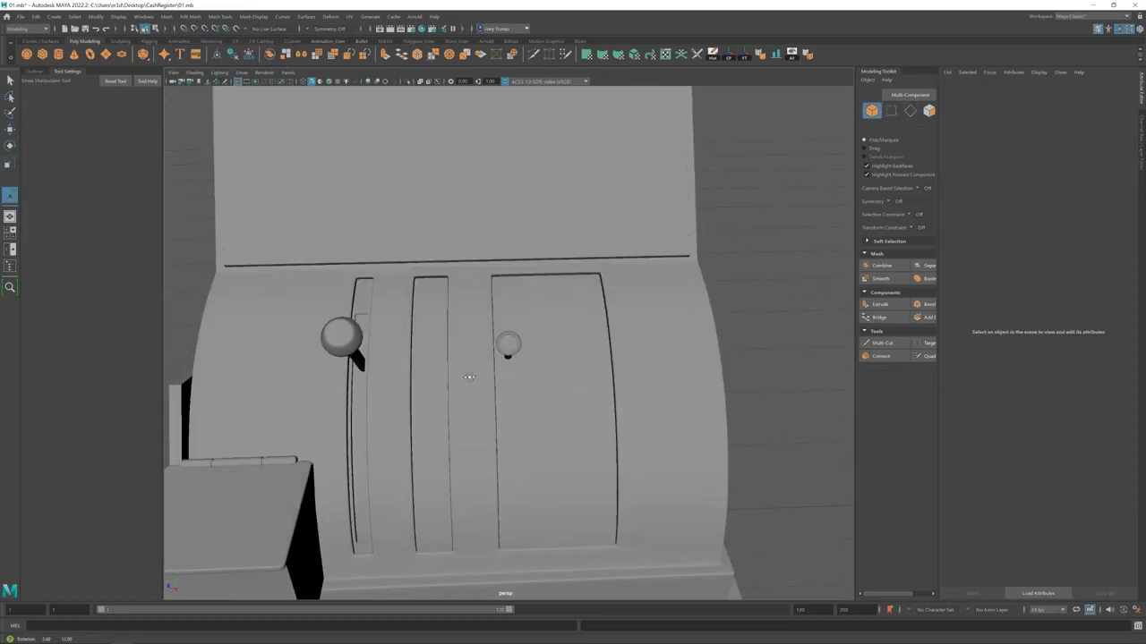
- Refine the cap rim by growing the face selection and scaling it again
{"action": "left_click", "coordinate": [506, 340]}
{"action": "key", "text": "f"}
{"action": "left_click_drag", "start_coordinate": [517, 344], "coordinate": [456, 293], "text": "alt"}
{"action": "key", "text": "q"}
{"action": "key", "text": "F11"}
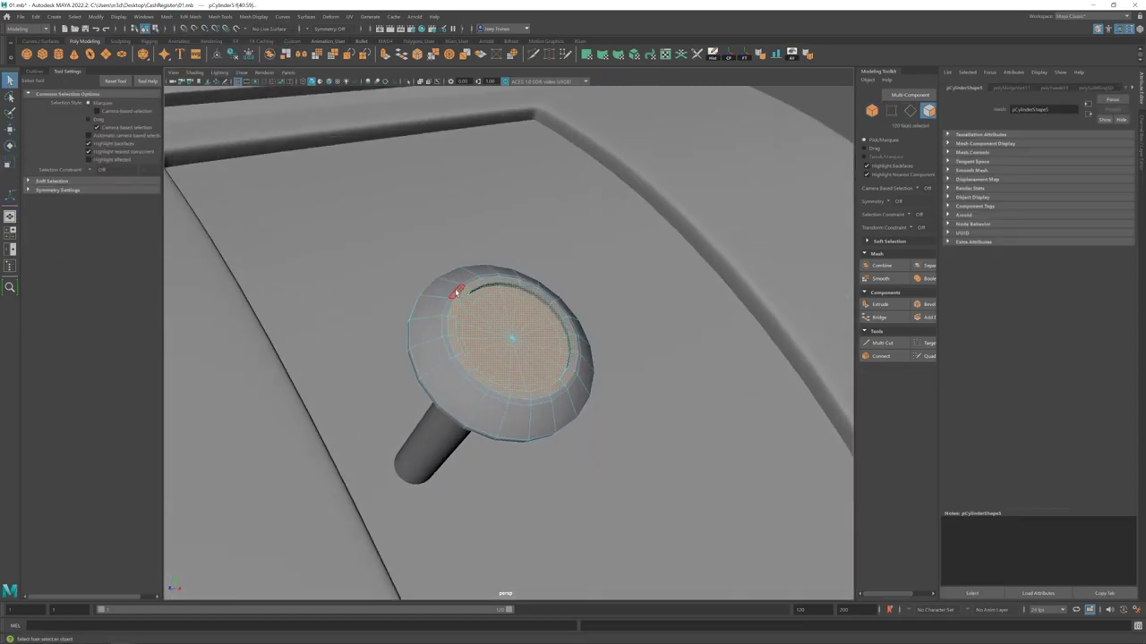
{"action": "key", "text": "r"}
{"action": "key", "text": "shift+period"}
{"action": "mouse_move", "coordinate": [511, 340]}
{"action": "left_mouse_down", "text": "alt"}
{"action": "mouse_move", "coordinate": [521, 320]}
{"action": "mouse_move", "coordinate": [506, 342]}
{"action": "left_mouse_up", "text": "alt"}
{"action": "key", "text": "F8"}
{"action": "left_click_drag", "start_coordinate": [593, 364], "coordinate": [514, 353], "text": "alt"}
{"action": "key", "text": "F10"}
{"action": "scroll", "coordinate": [577, 370], "scroll_direction": "up", "scroll_amount": 3}
{"action": "scroll", "coordinate": [531, 352], "scroll_direction": "down", "scroll_amount": 3}
{"action": "key", "text": "F8"}
- Select the small key lever and move it into place beside the cap
{"action": "left_click", "coordinate": [513, 353]}
{"action": "key", "text": "w"}
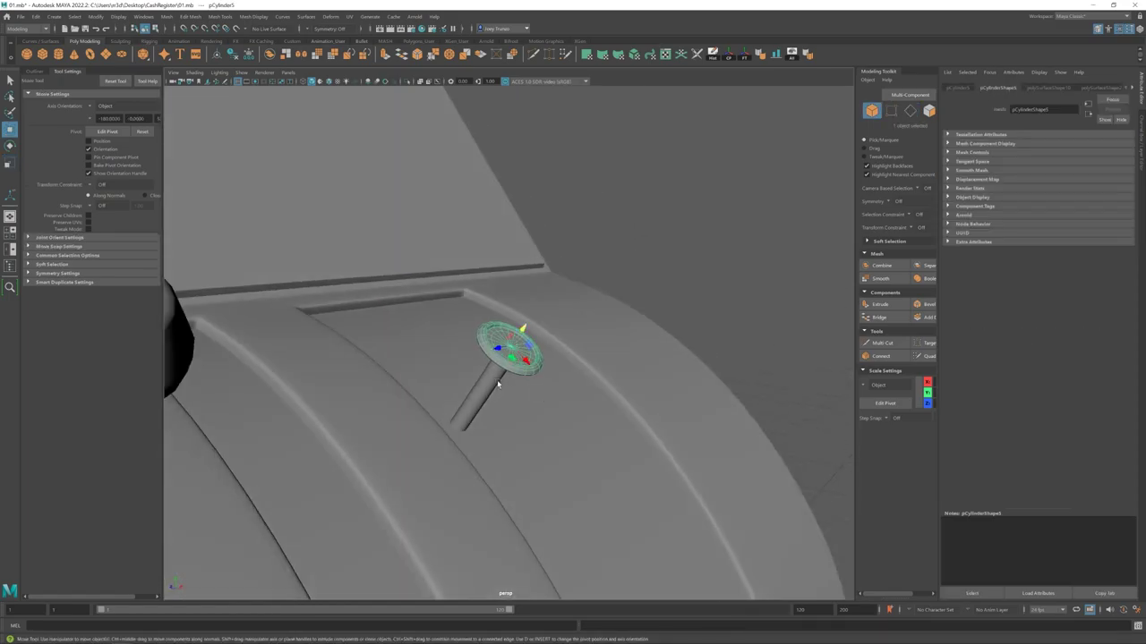
{"action": "scroll", "coordinate": [510, 362], "scroll_direction": "down", "scroll_amount": 4}
{"action": "left_click", "coordinate": [512, 347]}
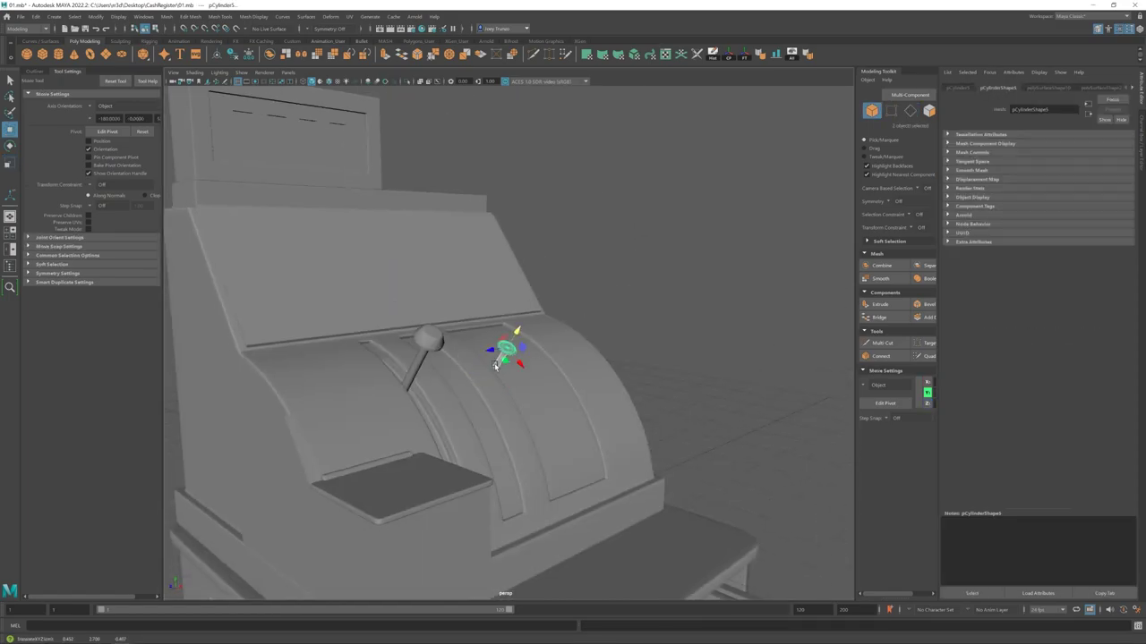
{"action": "key", "text": "4"}
{"action": "key", "text": "F9"}
{"action": "left_click", "coordinate": [394, 349]}
{"action": "key", "text": "5"}
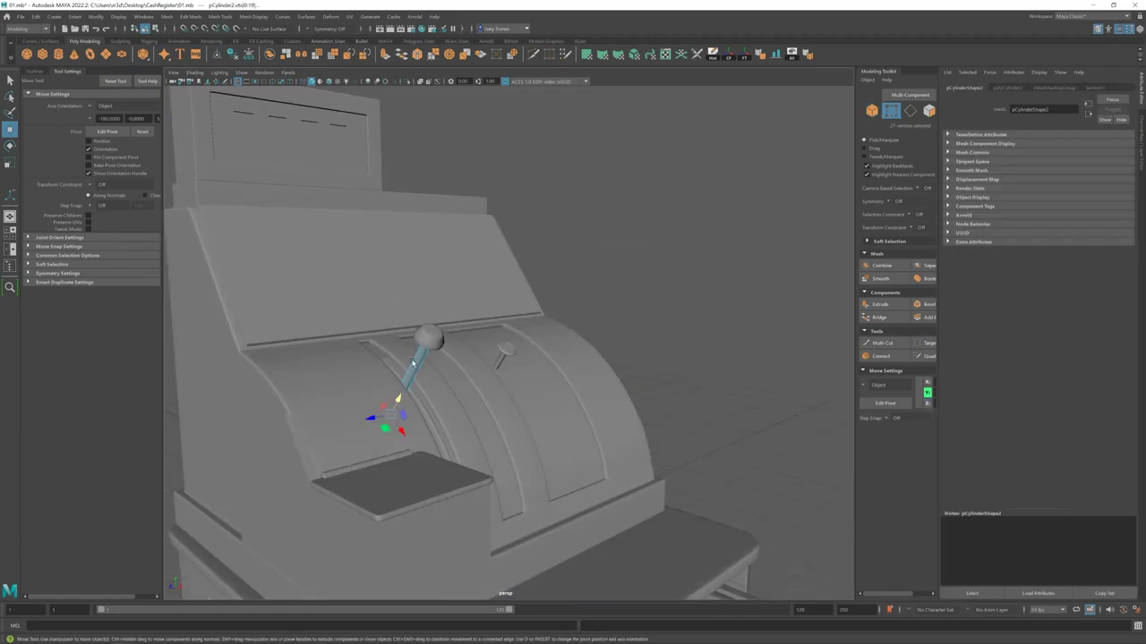
{"action": "left_click_drag", "start_coordinate": [412, 363], "coordinate": [534, 389], "text": "alt"}
{"action": "key", "text": "F8"}
{"action": "scroll", "coordinate": [526, 367], "scroll_direction": "up", "scroll_amount": 3}
{"action": "left_click", "coordinate": [507, 362]}
- Shift the key lever right, then isolate group6 through group8 with the curved strip
{"action": "key", "text": "r"}
{"action": "key", "text": "w"}
{"action": "left_click", "coordinate": [49, 390]}
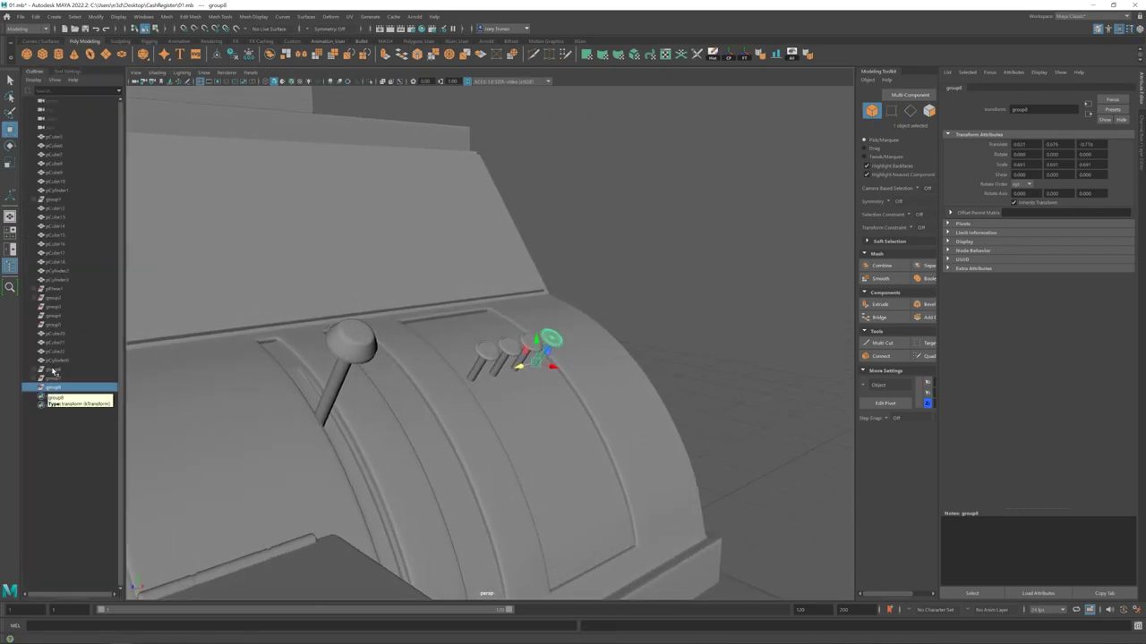
{"action": "left_click", "coordinate": [53, 371], "text": "shift"}
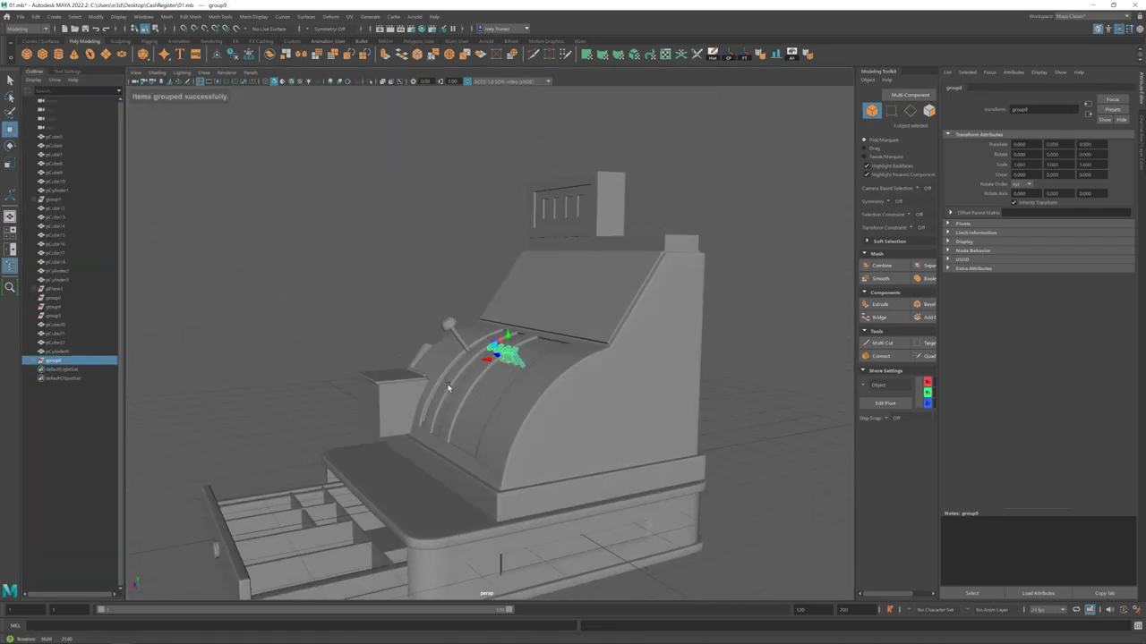
{"action": "key", "text": "ctrl+1"}
{"action": "left_click_drag", "start_coordinate": [373, 344], "coordinate": [528, 358], "text": "alt"}
- Extrude the curved strip's end edges to extend the lever slot arc
{"action": "key", "text": "F10"}
{"action": "left_click", "coordinate": [527, 256]}
{"action": "key", "text": "ctrl+e"}
{"action": "double_click", "coordinate": [471, 274]}
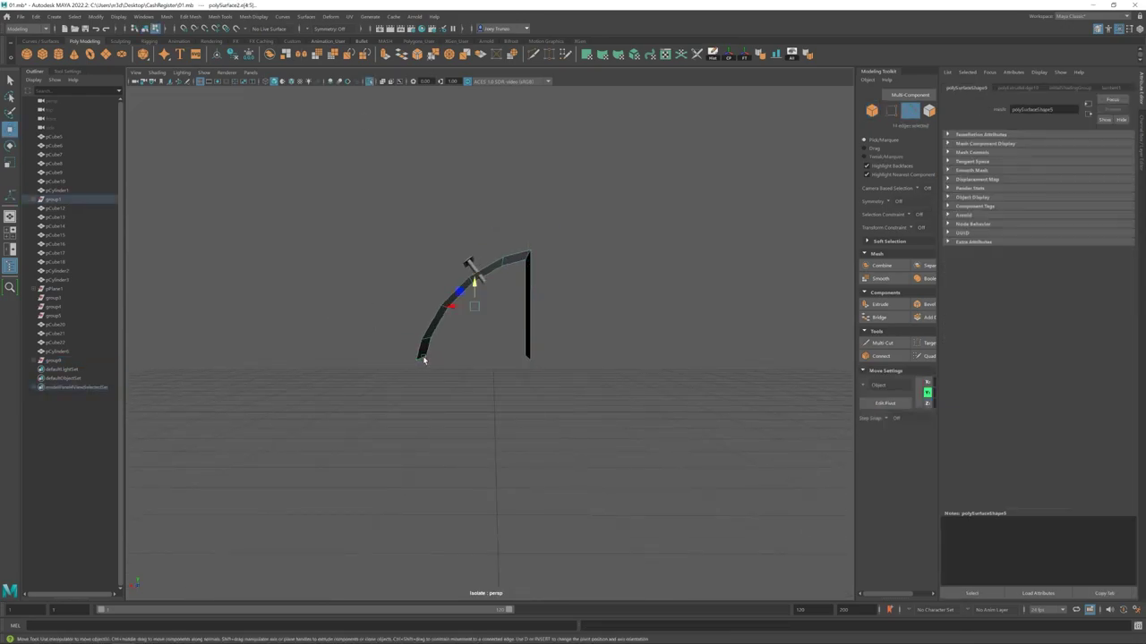
{"action": "double_click", "coordinate": [424, 362], "text": "shift"}
{"action": "key", "text": "ctrl+e"}
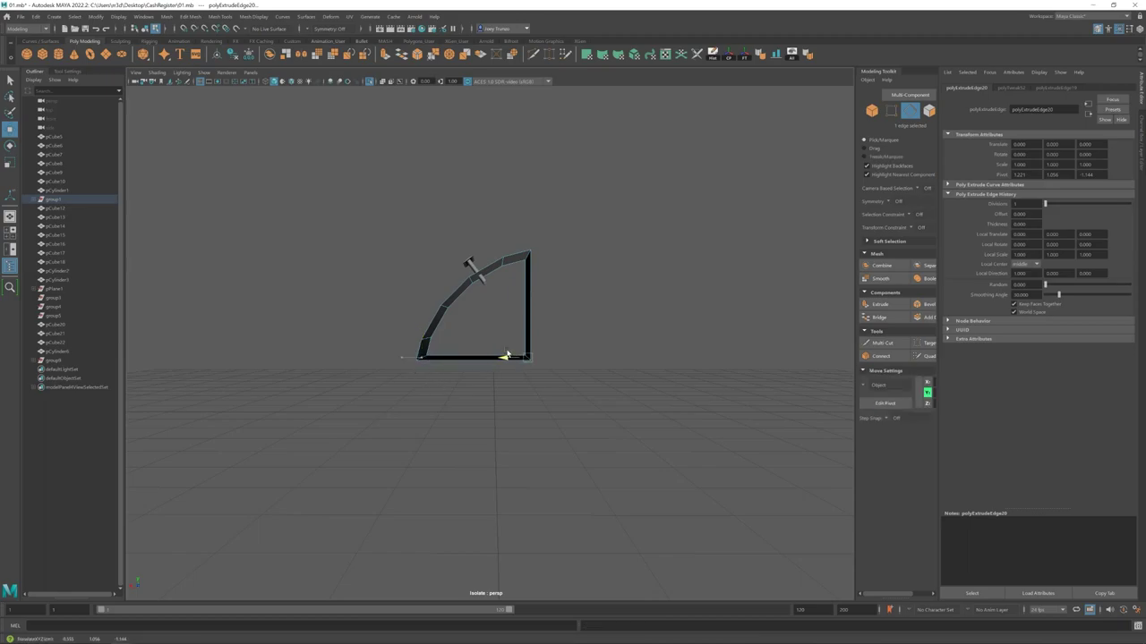
{"action": "key", "text": "F8"}
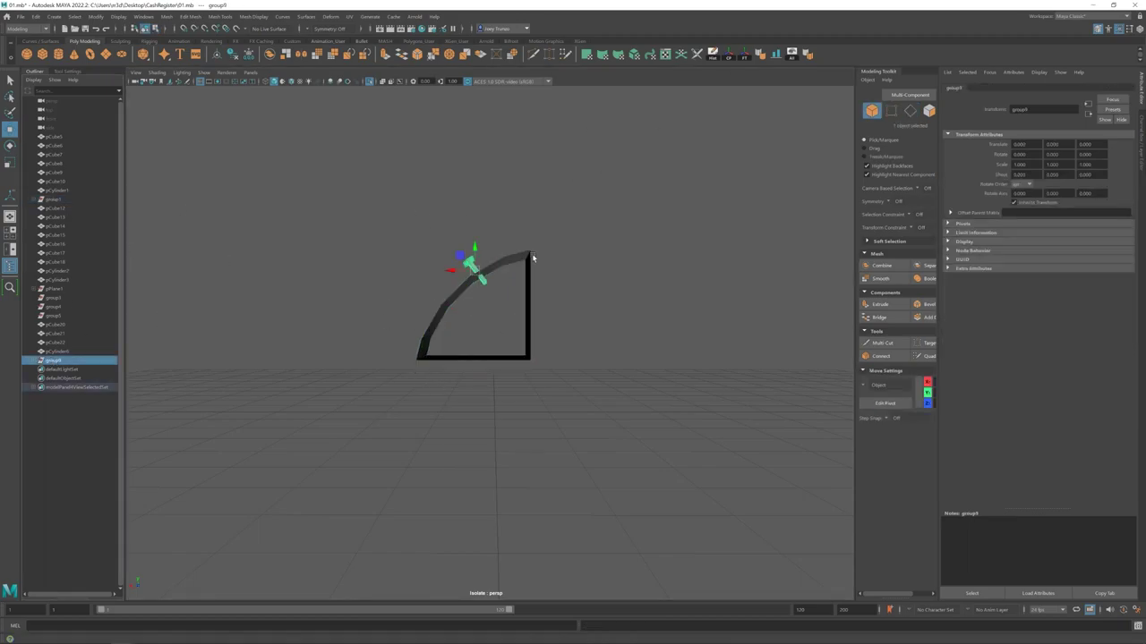
- Duplicate the key group repeatedly with Ctrl+D and Shift+D, rotating each copy along the arc
{"action": "key", "text": "space"}
{"action": "key", "text": "space"}
{"action": "key", "text": "f"}
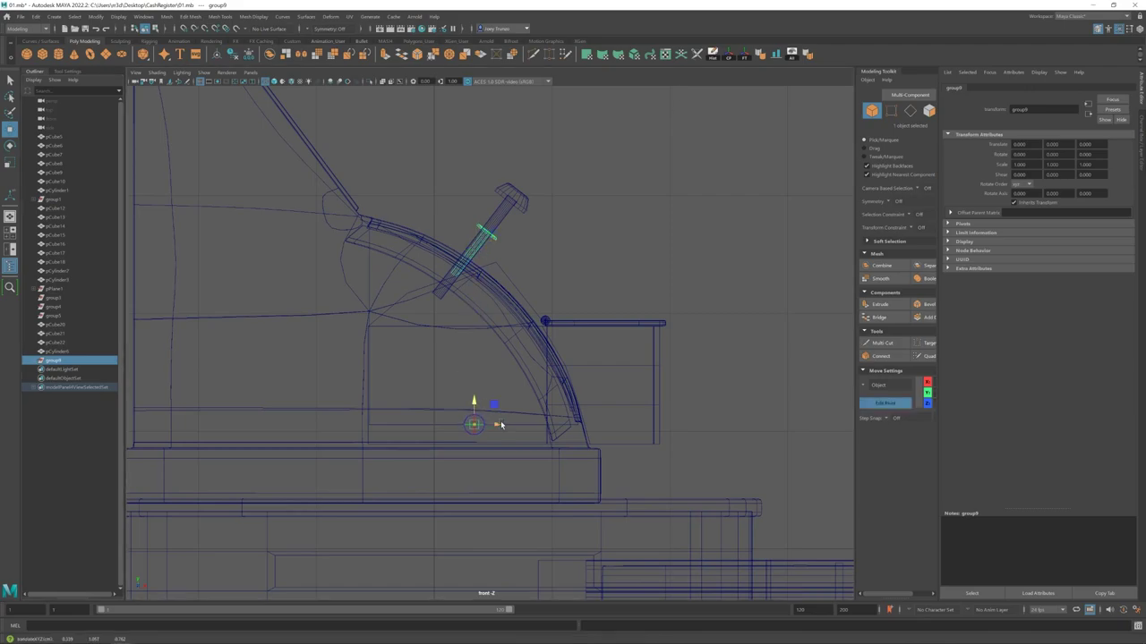
{"action": "key", "text": "space"}
{"action": "key", "text": "space"}
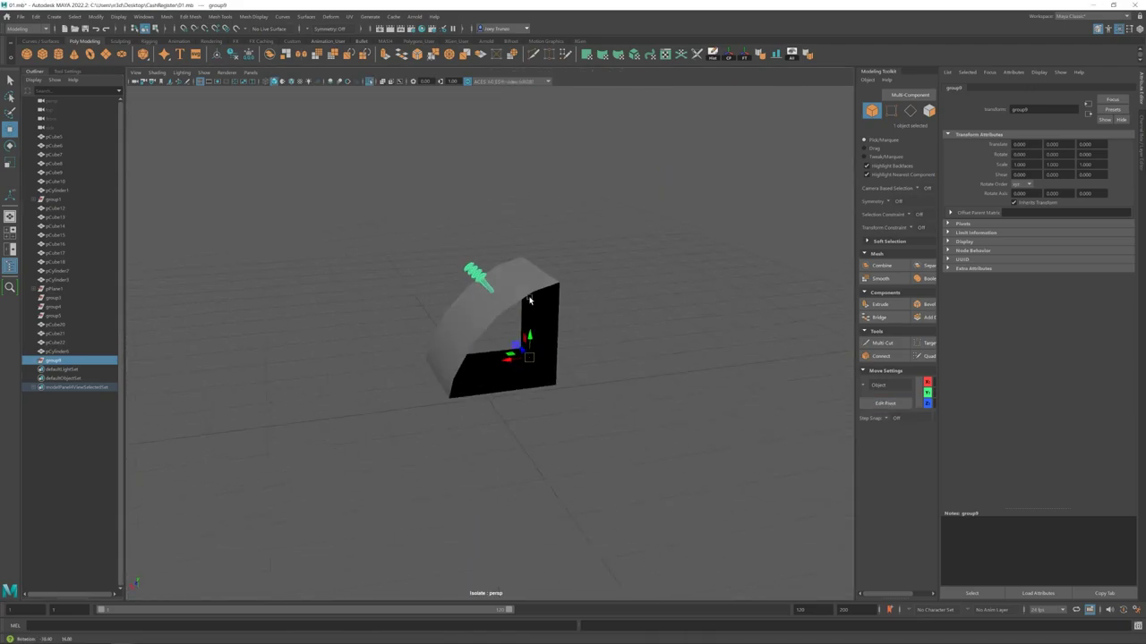
{"action": "key", "text": "ctrl+d"}
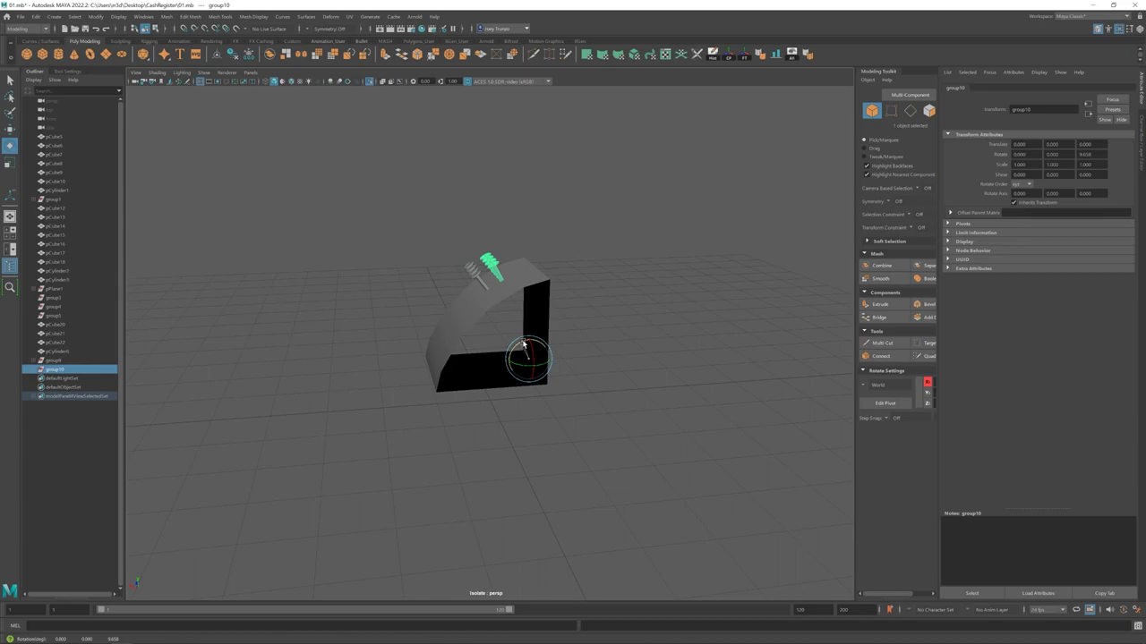
{"action": "key", "text": "shift+d"}
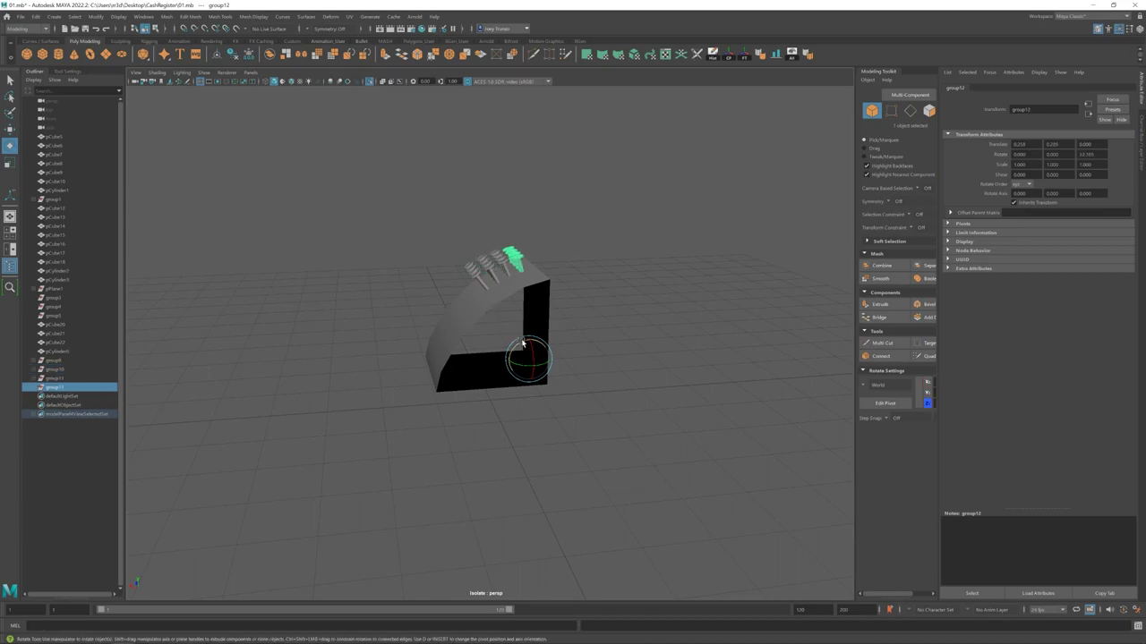
{"action": "key", "text": "ctrl+d"}
{"action": "left_click_drag", "start_coordinate": [534, 344], "coordinate": [516, 349]}
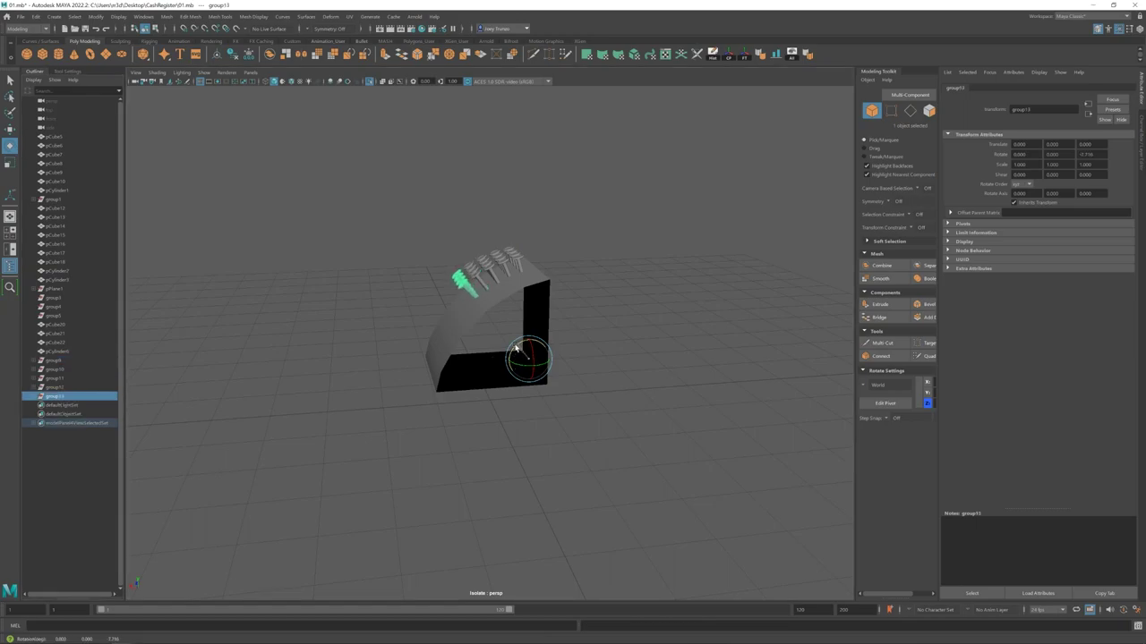
{"action": "key", "text": "shift+d"}
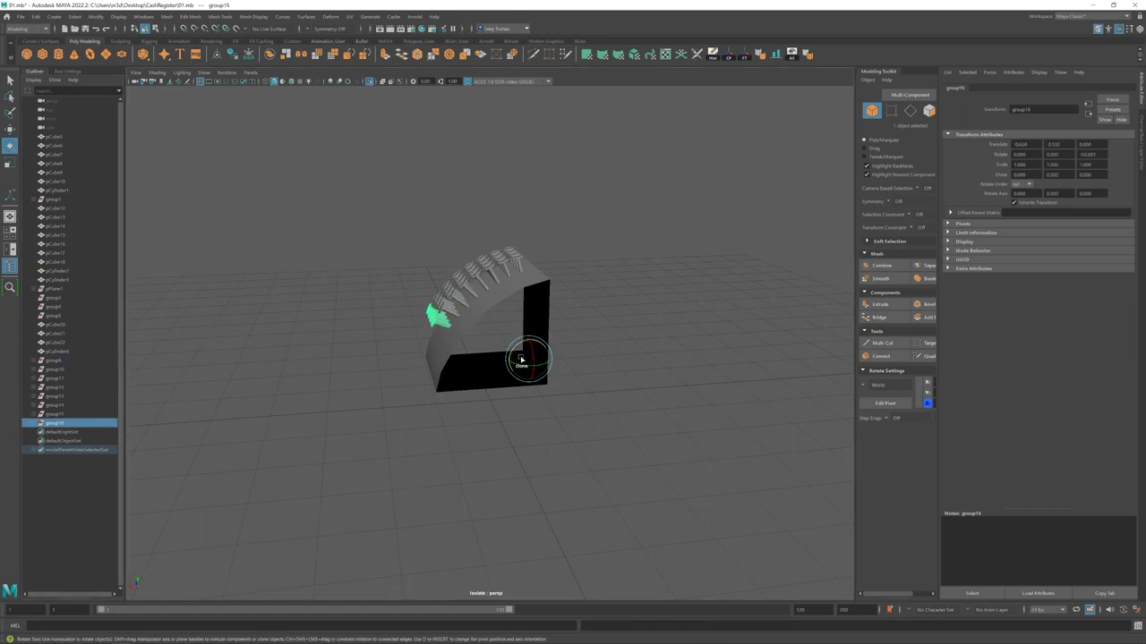
{"action": "left_click_drag", "start_coordinate": [477, 346], "coordinate": [537, 357], "text": "alt"}
- Show the whole register again and check each key copy along the arc
{"action": "key", "text": "ctrl+1"}
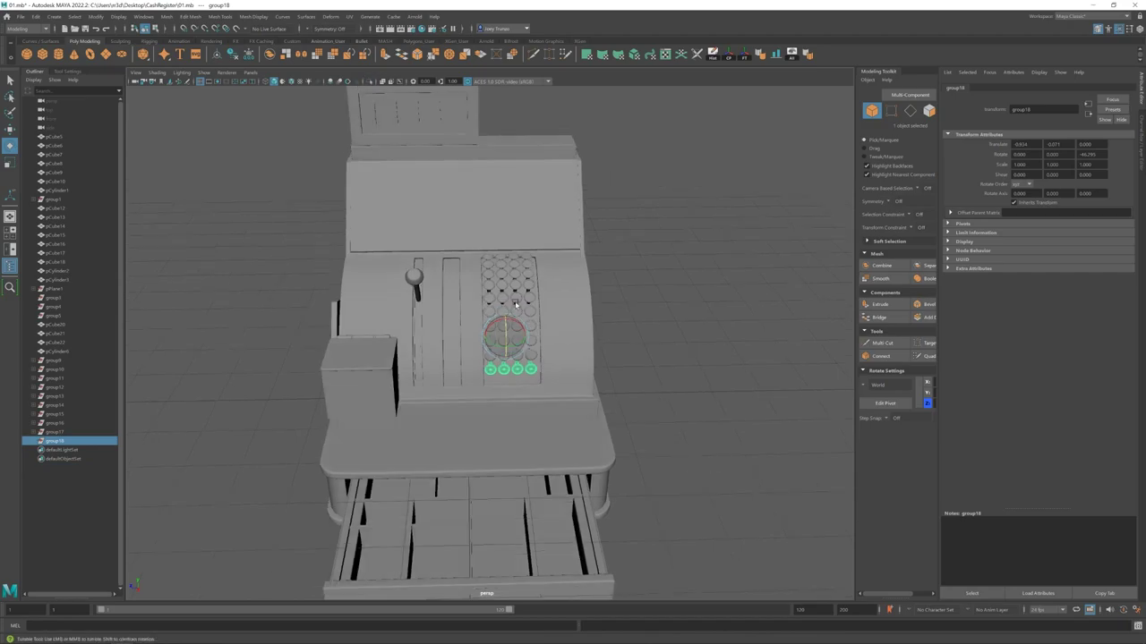
{"action": "left_click_drag", "start_coordinate": [639, 310], "coordinate": [360, 369], "text": "alt"}
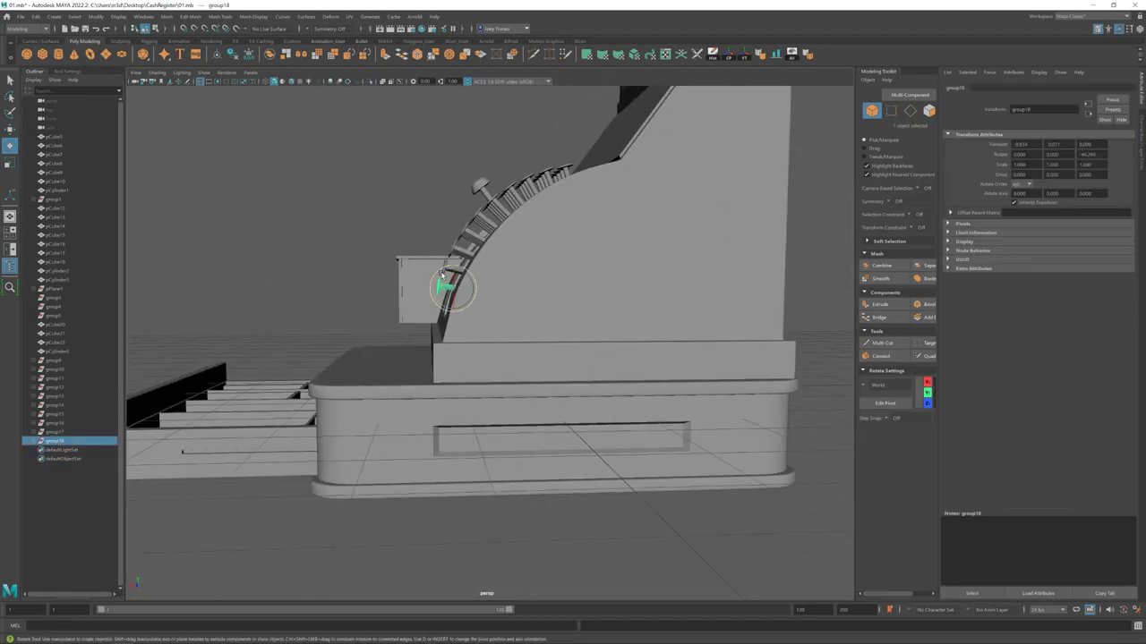
{"action": "mouse_move", "coordinate": [414, 274]}
{"action": "left_mouse_down", "text": "alt"}
{"action": "mouse_move", "coordinate": [501, 286]}
{"action": "mouse_move", "coordinate": [439, 270]}
{"action": "mouse_move", "coordinate": [430, 288]}
{"action": "left_mouse_up", "text": "alt"}
{"action": "left_click", "coordinate": [555, 185]}
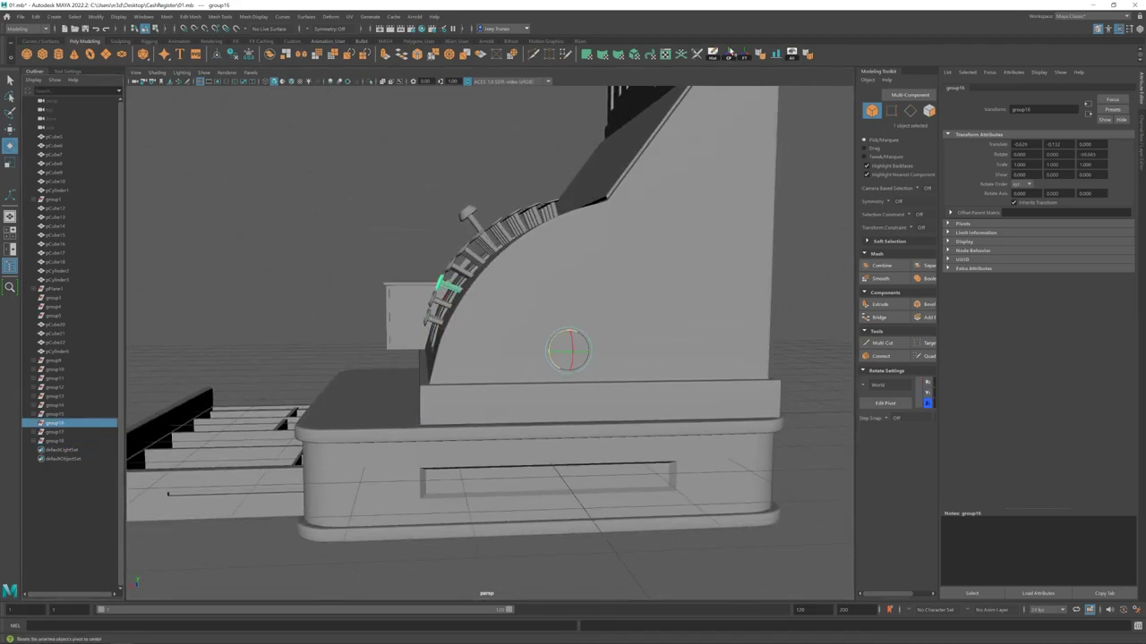
{"action": "left_click", "coordinate": [442, 272]}
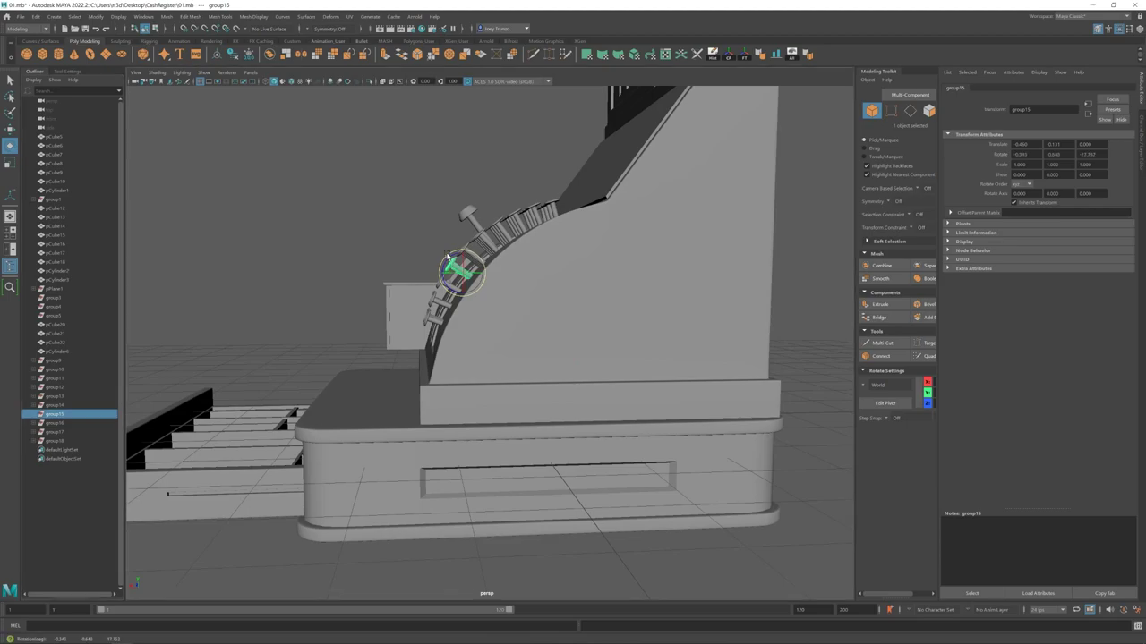
{"action": "left_click_drag", "start_coordinate": [448, 257], "coordinate": [555, 286], "text": "alt"}
{"action": "left_click", "coordinate": [468, 256]}
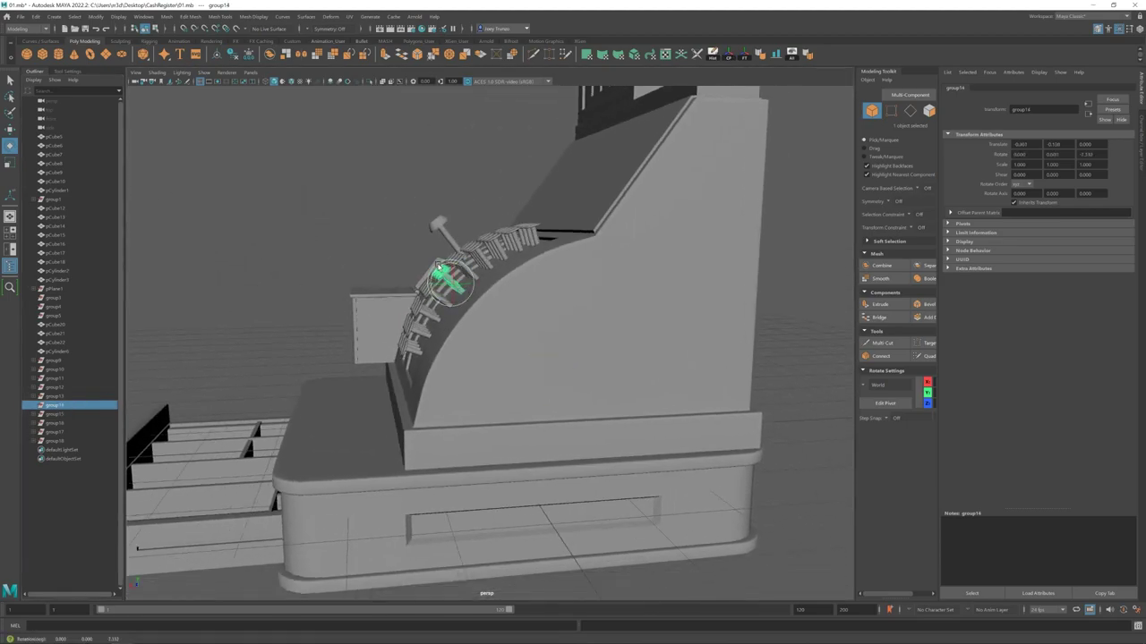
{"action": "left_click_drag", "start_coordinate": [324, 285], "coordinate": [483, 323], "text": "alt"}
{"action": "left_click", "coordinate": [512, 250]}
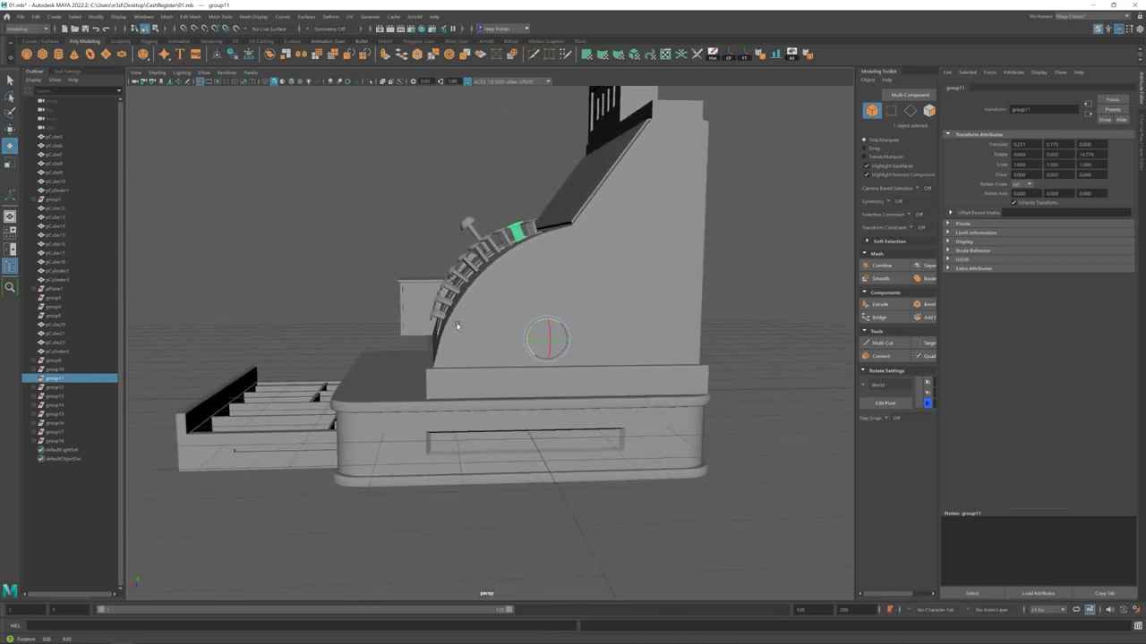
- Select group9 through group18, undo the stray move, and group them together
{"action": "left_click_drag", "start_coordinate": [54, 360], "coordinate": [59, 441]}
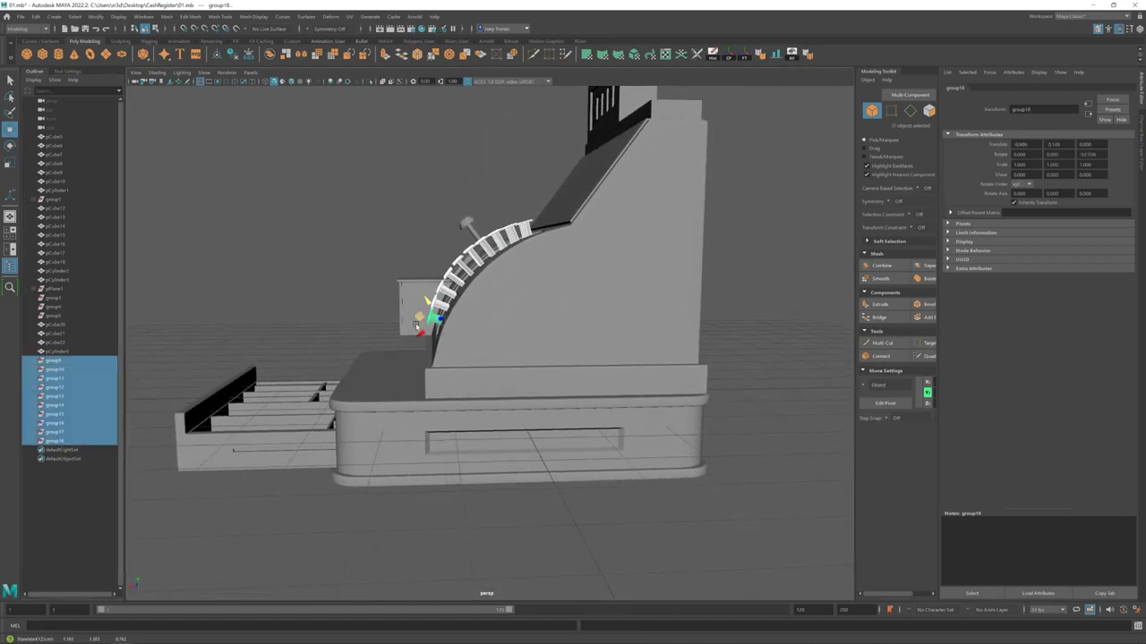
{"action": "key", "text": "ctrl+z"}
{"action": "key", "text": "ctrl+g"}
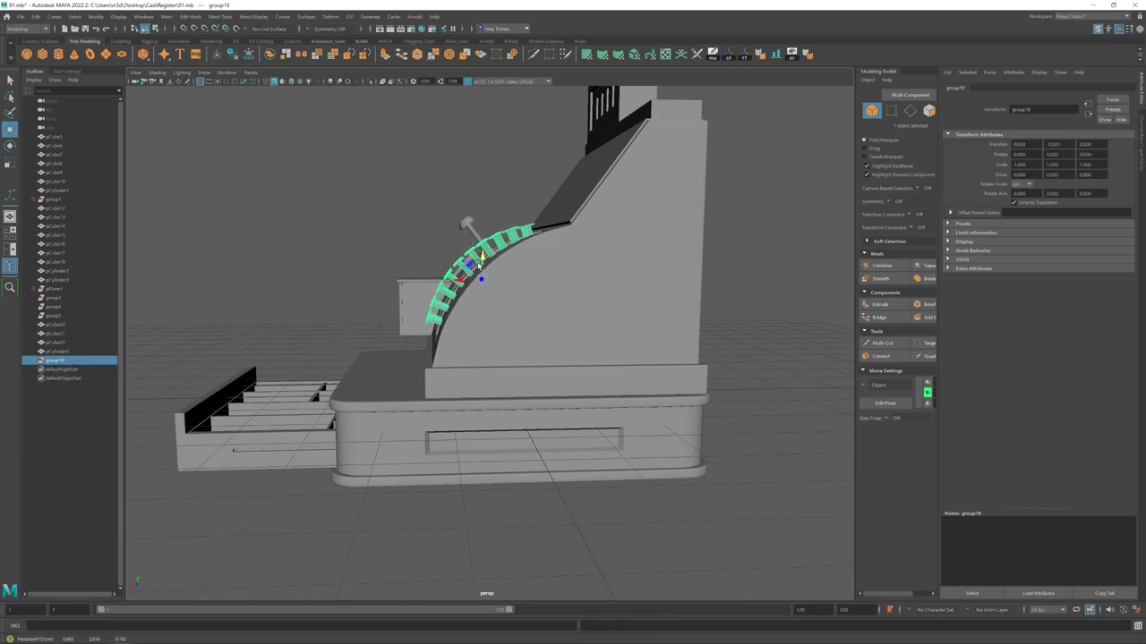
{"action": "left_click_drag", "start_coordinate": [479, 262], "coordinate": [463, 306], "text": "alt"}
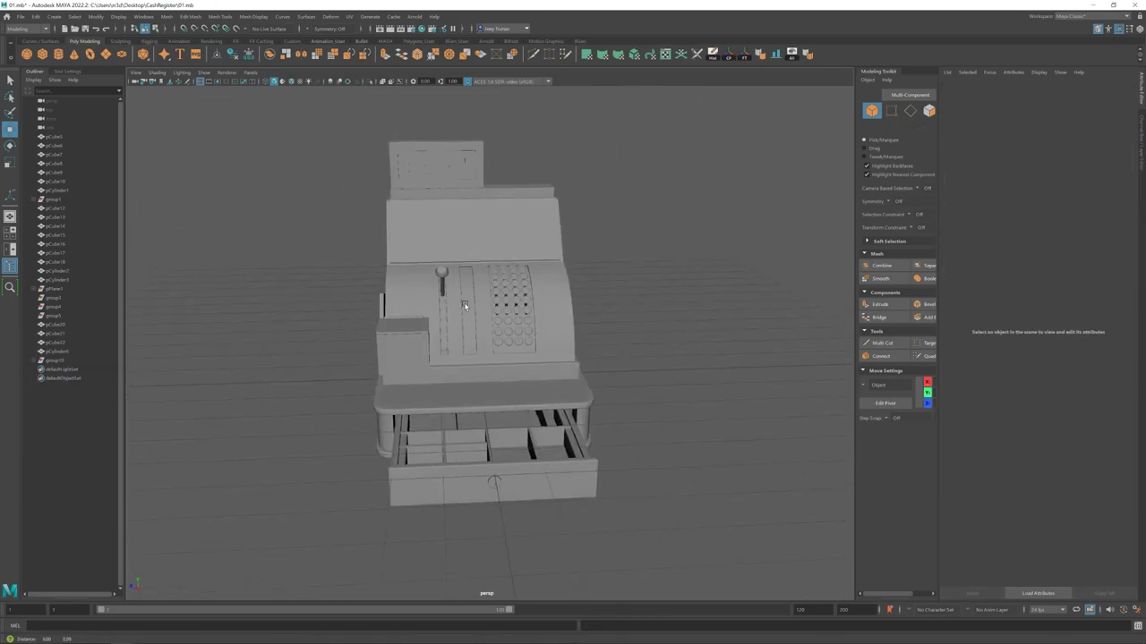
- Isolate the sloped top panel and duplicate its face as a separate plate
{"action": "scroll", "coordinate": [463, 307], "scroll_direction": "up", "scroll_amount": 5}
{"action": "scroll", "coordinate": [478, 295], "scroll_direction": "down", "scroll_amount": 2}
{"action": "left_click", "coordinate": [410, 276]}
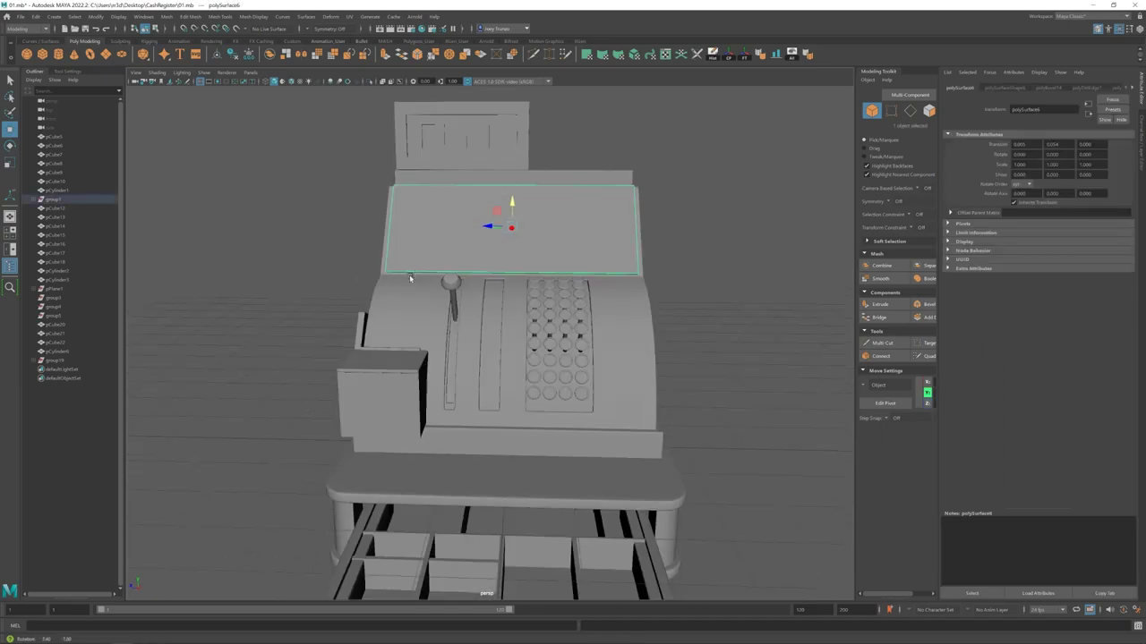
{"action": "left_click_drag", "start_coordinate": [410, 277], "coordinate": [164, 119], "text": "alt"}
{"action": "left_click", "coordinate": [368, 82]}
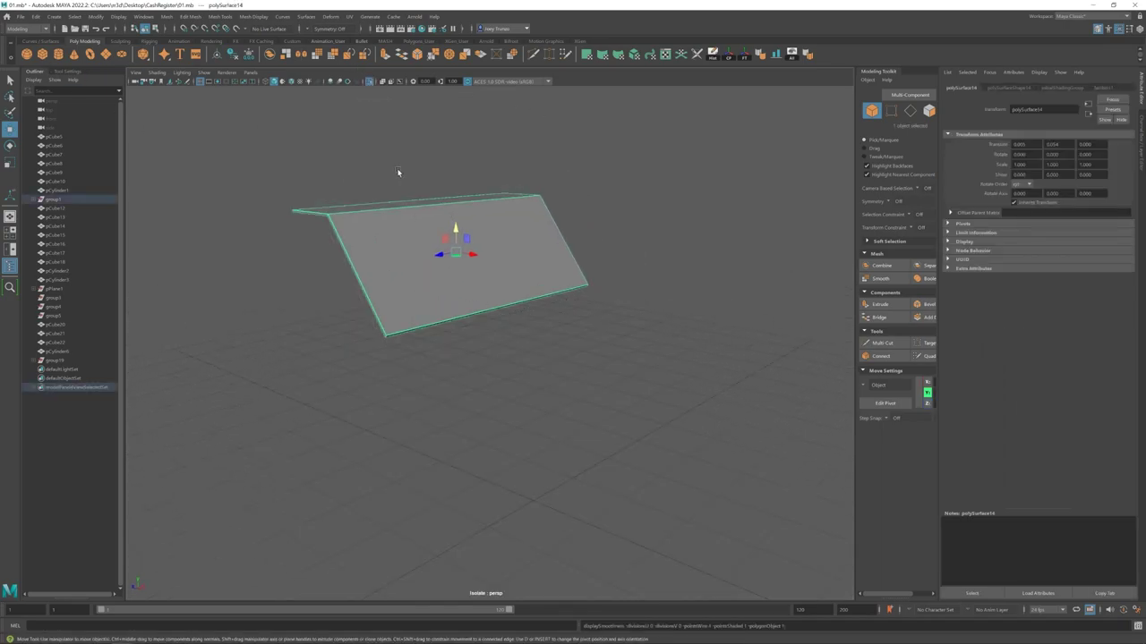
{"action": "left_click", "coordinate": [191, 16]}
{"action": "left_click", "coordinate": [210, 266]}
- Scale the plate's border edge loop inward to inset it on the panel
{"action": "key", "text": "F10"}
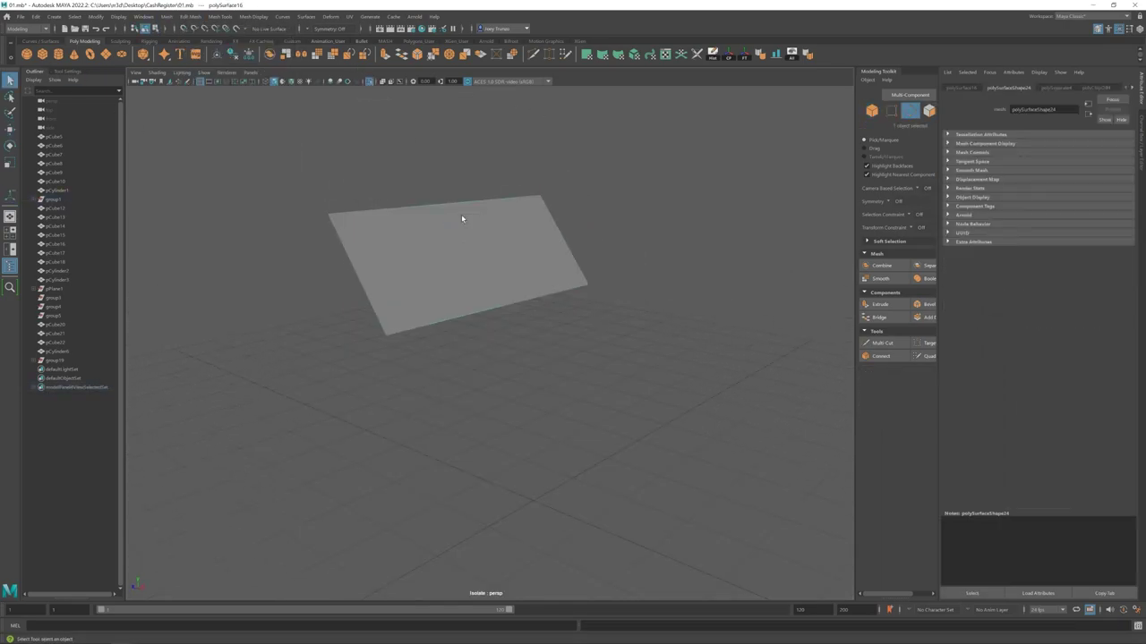
{"action": "double_click", "coordinate": [461, 214]}
{"action": "key", "text": "r"}
{"action": "left_click", "coordinate": [369, 81]}
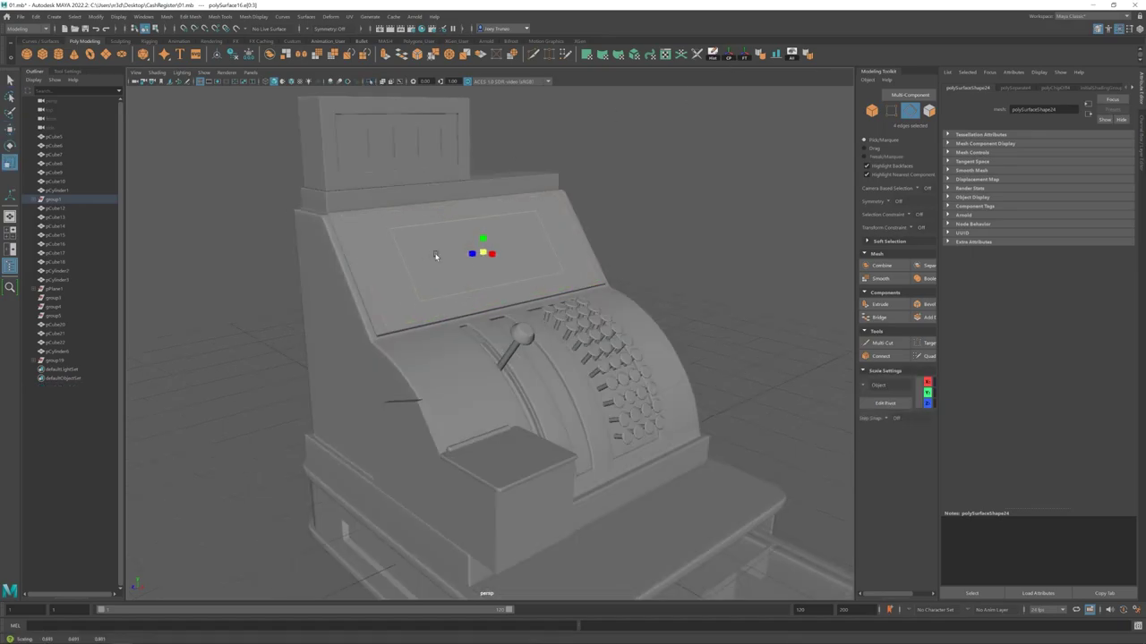
{"action": "left_click_drag", "start_coordinate": [435, 257], "coordinate": [471, 293], "text": "alt"}
{"action": "left_click_drag", "start_coordinate": [517, 254], "coordinate": [530, 301], "text": "alt"}
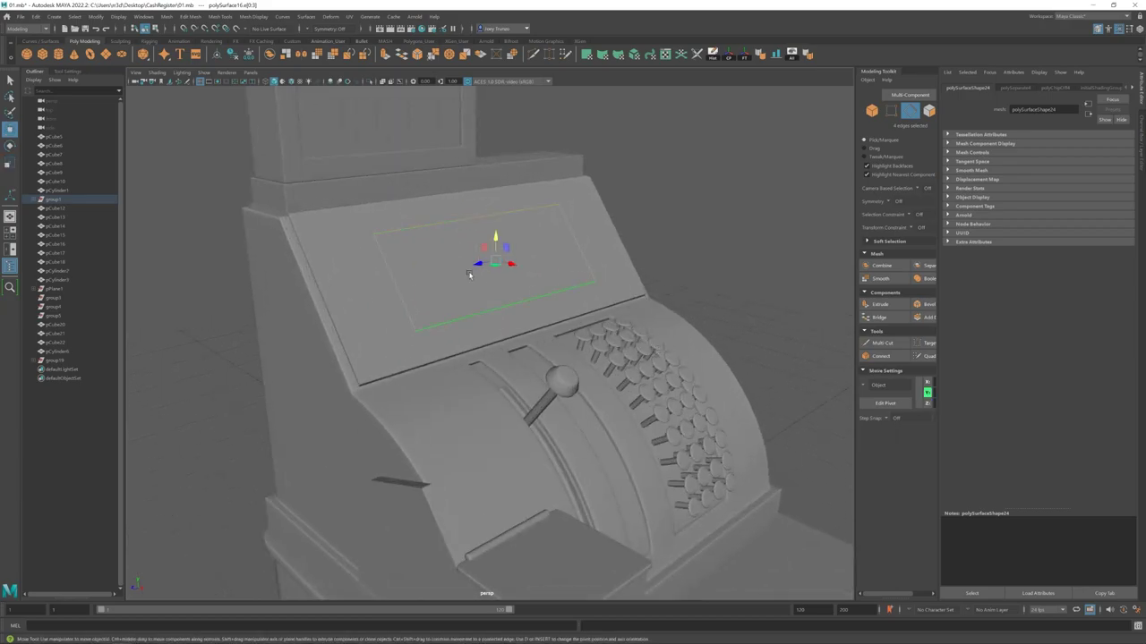
{"action": "key", "text": "F8"}
- Extrude the writing plate with a thickness of 0.01
{"action": "left_click", "coordinate": [189, 17]}
{"action": "left_click", "coordinate": [203, 104]}
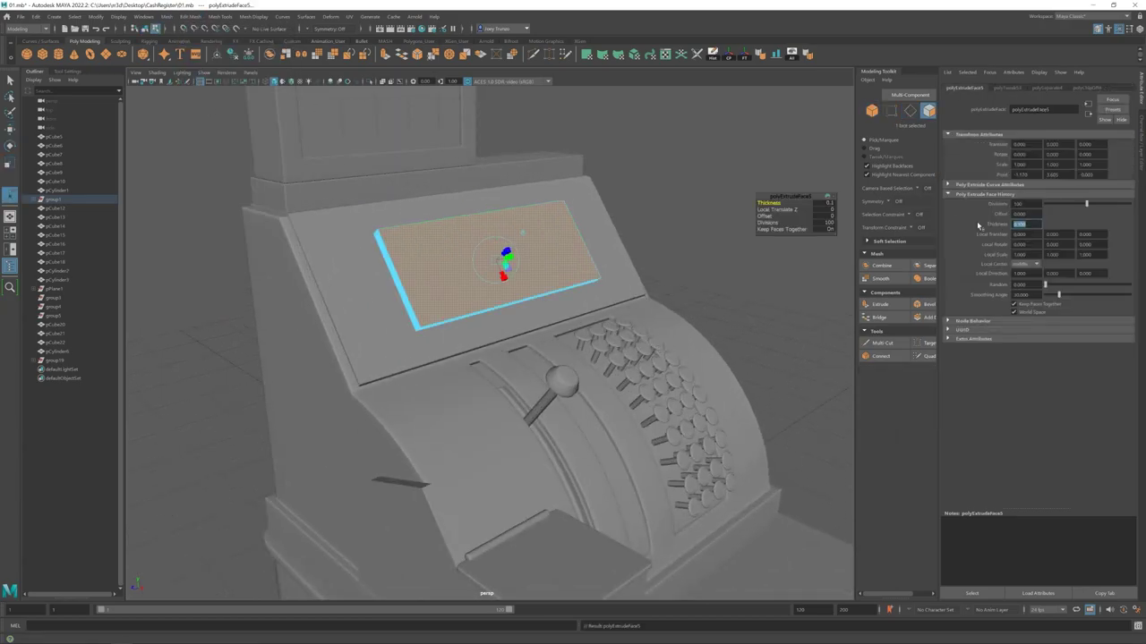
{"action": "type", "text": "0.01"}
{"action": "key", "text": "Return"}
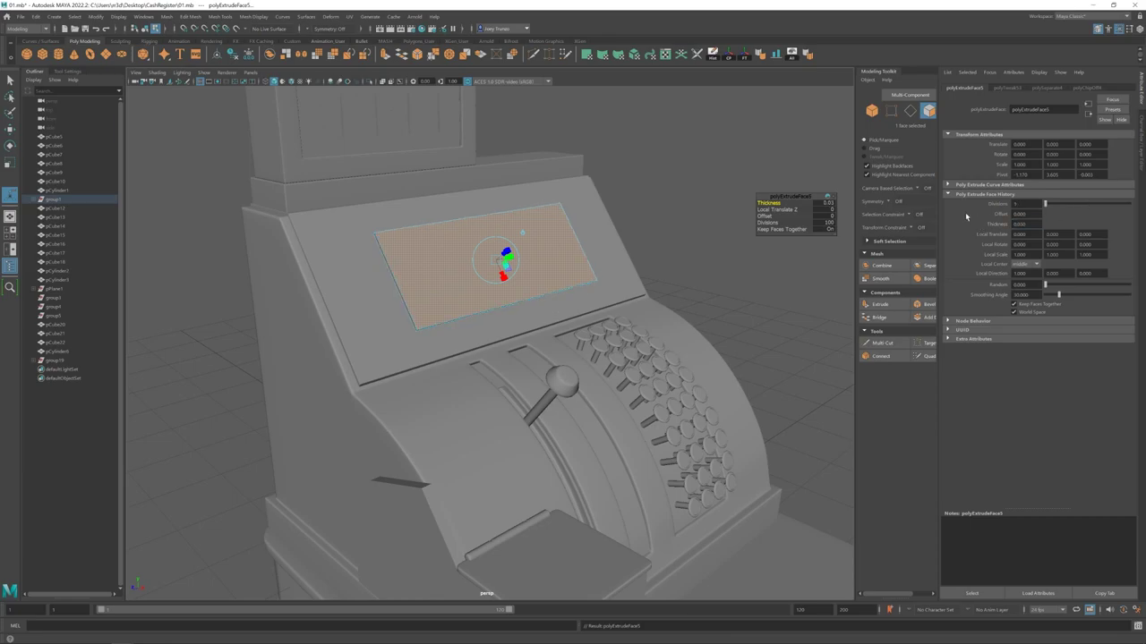
- Bevel the writing plate's edges
{"action": "key", "text": "F10"}
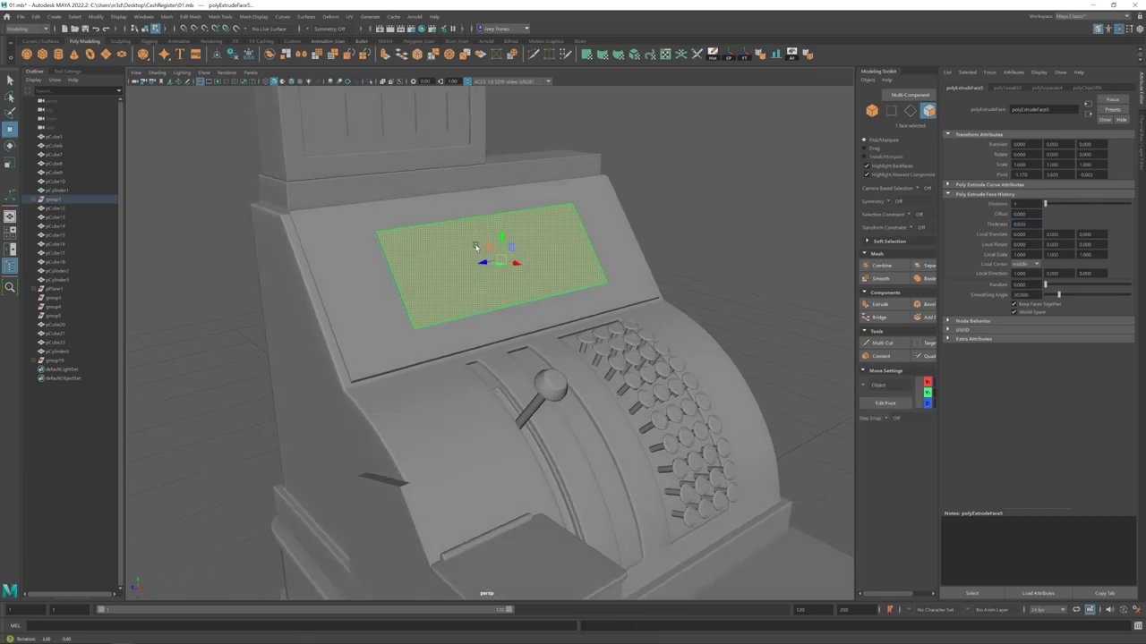
{"action": "left_click_drag", "start_coordinate": [573, 358], "coordinate": [358, 263], "text": "alt"}
{"action": "left_click", "coordinate": [408, 318]}
{"action": "left_click", "coordinate": [190, 16]}
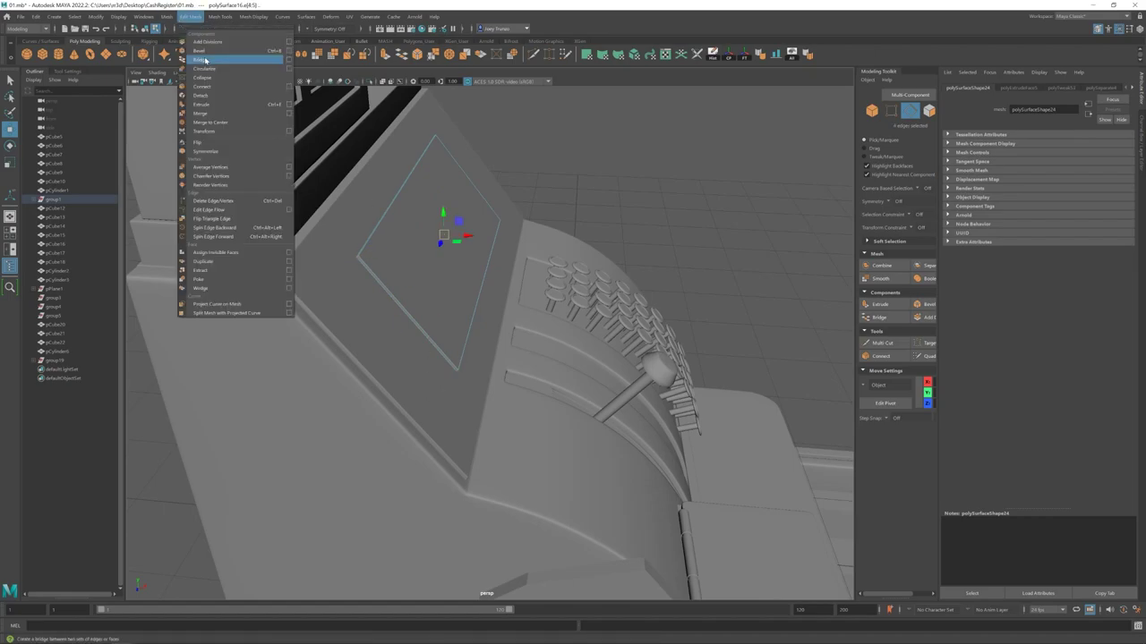
{"action": "left_click", "coordinate": [202, 50]}
{"action": "left_click_drag", "start_coordinate": [447, 358], "coordinate": [502, 377], "text": "alt"}
{"action": "key", "text": "F8"}
{"action": "left_click", "coordinate": [514, 282]}
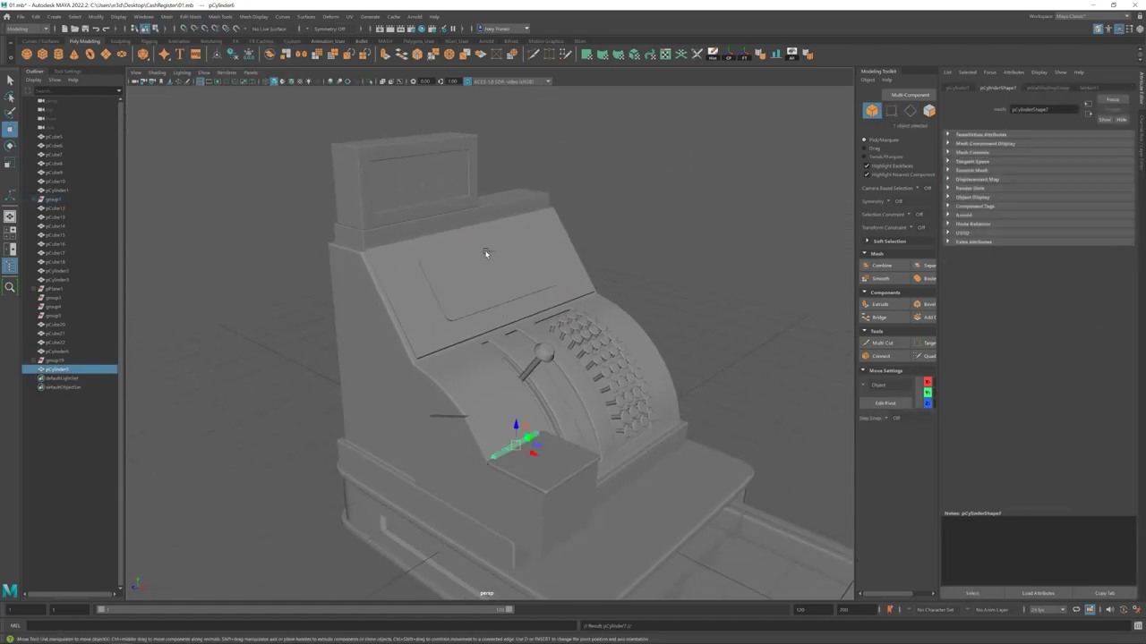
- Select and frame the second small rod, checking both rods side by side above the plate
{"action": "left_click_drag", "start_coordinate": [485, 253], "coordinate": [601, 309], "text": "alt"}
{"action": "left_click", "coordinate": [535, 473]}
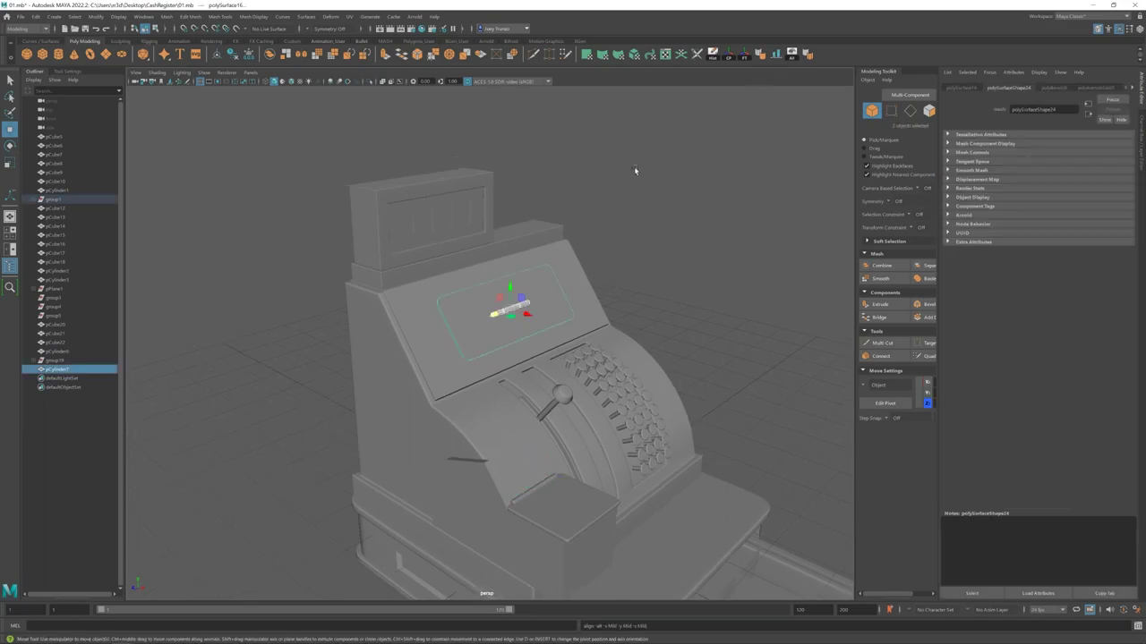
{"action": "key", "text": "f"}
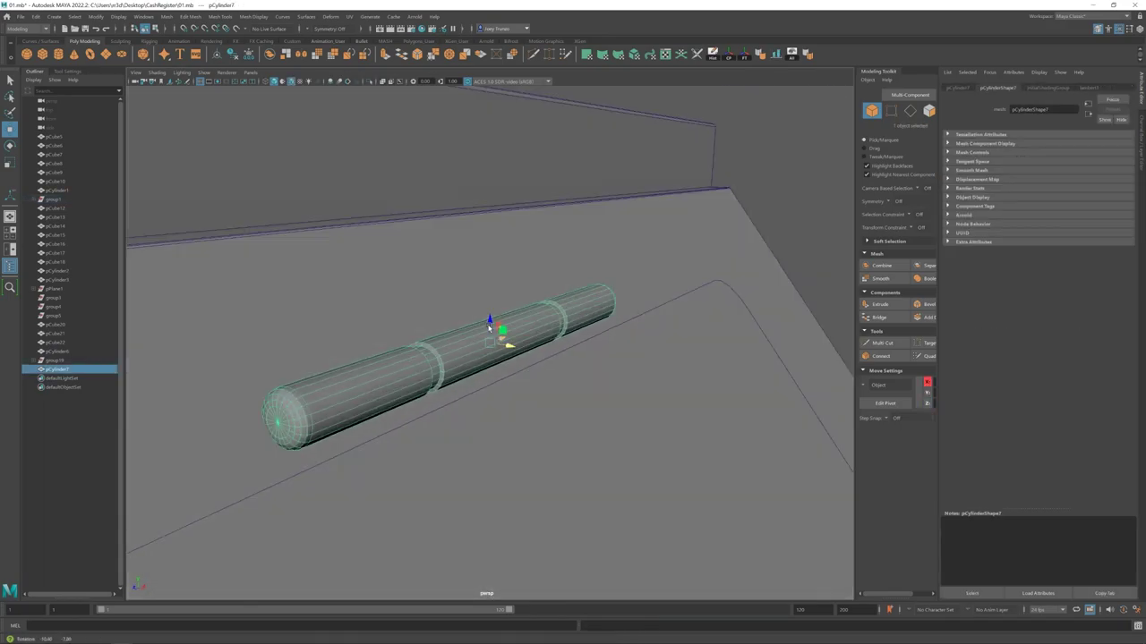
{"action": "scroll", "coordinate": [512, 344], "scroll_direction": "down", "scroll_amount": 3}
{"action": "left_click_drag", "start_coordinate": [494, 328], "coordinate": [534, 358], "text": "alt"}
{"action": "scroll", "coordinate": [453, 374], "scroll_direction": "down", "scroll_amount": 3}
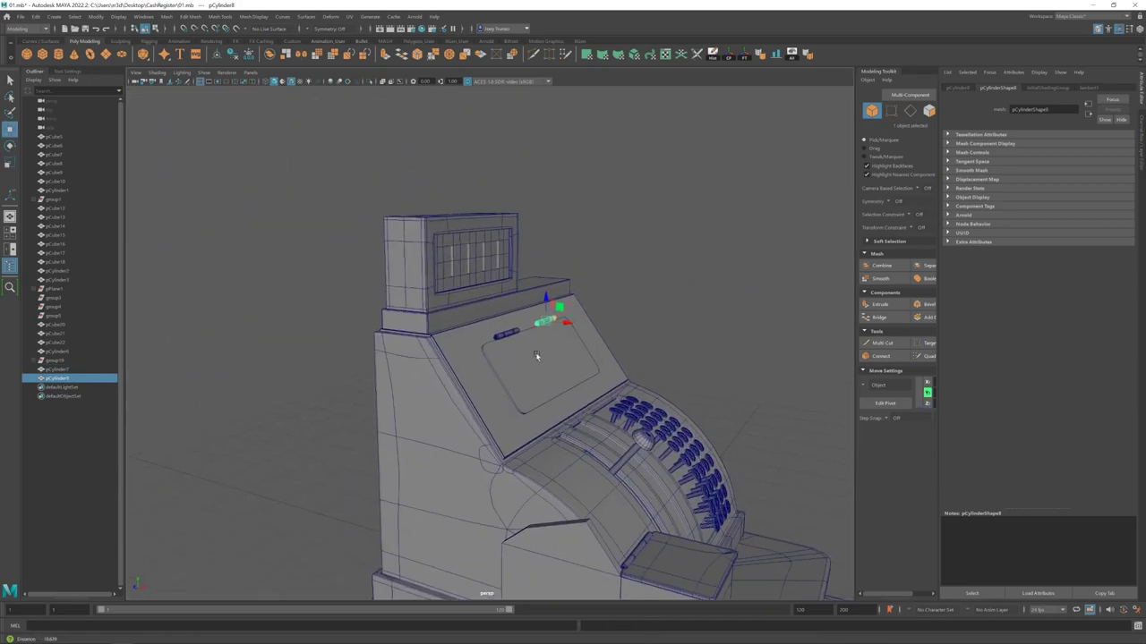
{"action": "scroll", "coordinate": [364, 347], "scroll_direction": "down", "scroll_amount": 3}
{"action": "left_click", "coordinate": [364, 346]}
{"action": "left_click_drag", "start_coordinate": [364, 346], "coordinate": [481, 394], "text": "alt"}
{"action": "scroll", "coordinate": [481, 393], "scroll_direction": "up", "scroll_amount": 3}
{"action": "left_click_drag", "start_coordinate": [606, 391], "coordinate": [529, 341], "text": "alt"}
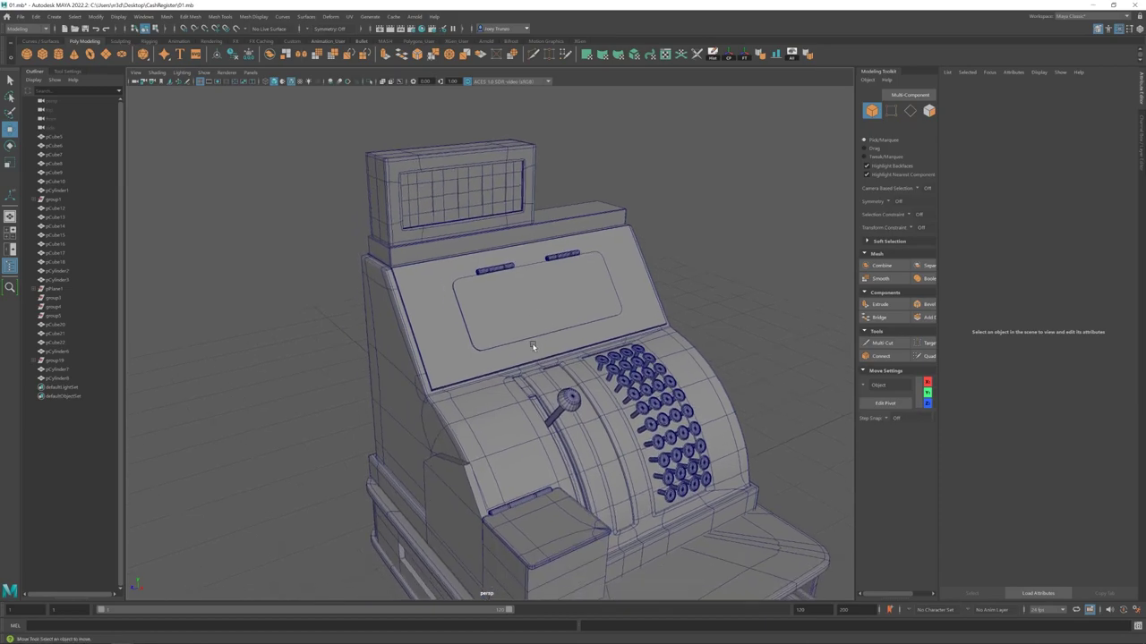
{"action": "scroll", "coordinate": [529, 341], "scroll_direction": "down", "scroll_amount": 3}
{"action": "scroll", "coordinate": [509, 351], "scroll_direction": "up", "scroll_amount": 3}
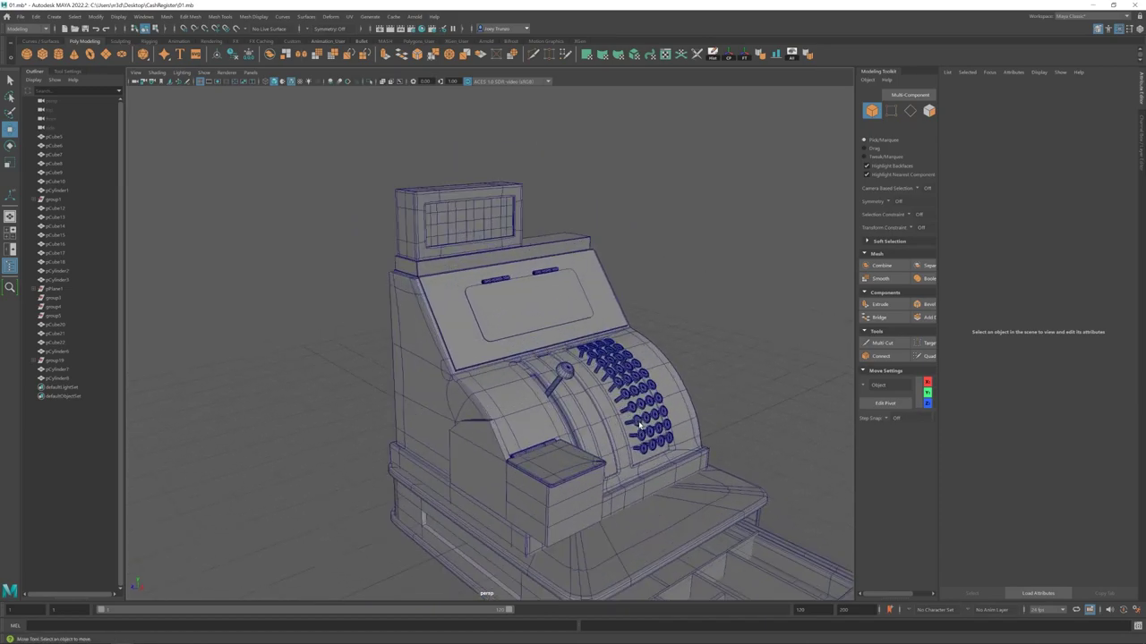
- Select the register's display panel and switch to face selection
{"action": "left_click", "coordinate": [484, 240]}
{"action": "left_click_drag", "start_coordinate": [484, 240], "coordinate": [546, 353], "text": "alt"}
{"action": "scroll", "coordinate": [417, 332], "scroll_direction": "down", "scroll_amount": 3}
{"action": "scroll", "coordinate": [524, 352], "scroll_direction": "up", "scroll_amount": 5}
{"action": "key", "text": "F11"}
- Scale a run of display-window faces and extrude them inward into slit grooves
{"action": "scroll", "coordinate": [545, 352], "scroll_direction": "up", "scroll_amount": 3}
{"action": "left_click", "coordinate": [656, 281]}
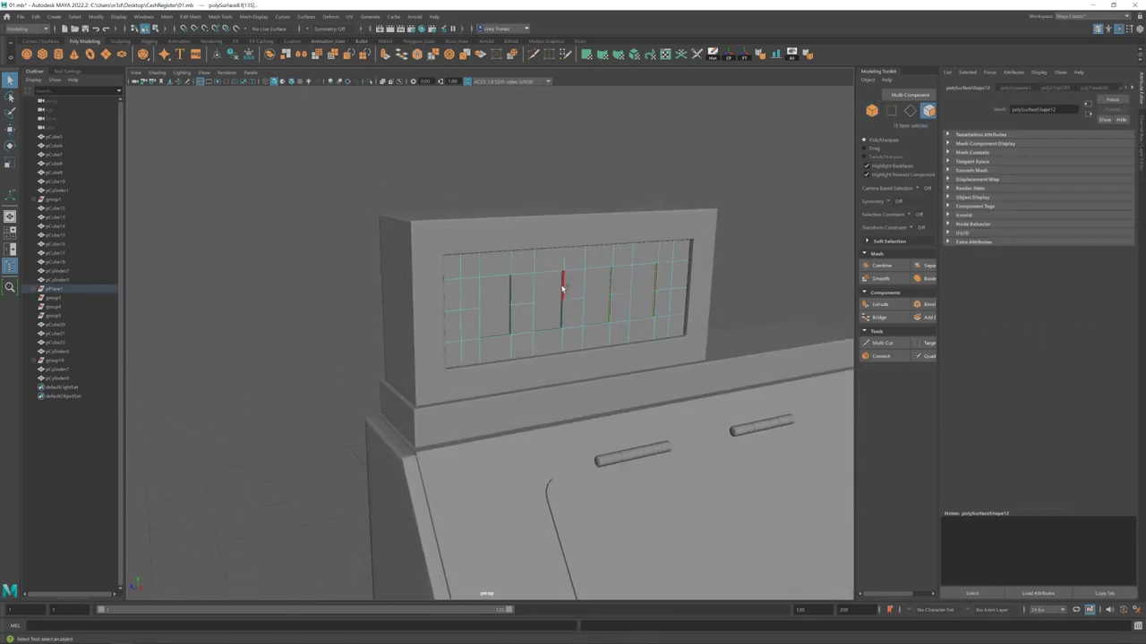
{"action": "left_click_drag", "start_coordinate": [508, 317], "coordinate": [276, 161], "text": "alt"}
{"action": "key", "text": "r"}
{"action": "double_click", "coordinate": [9, 162]}
{"action": "left_click_drag", "start_coordinate": [631, 300], "coordinate": [638, 301]}
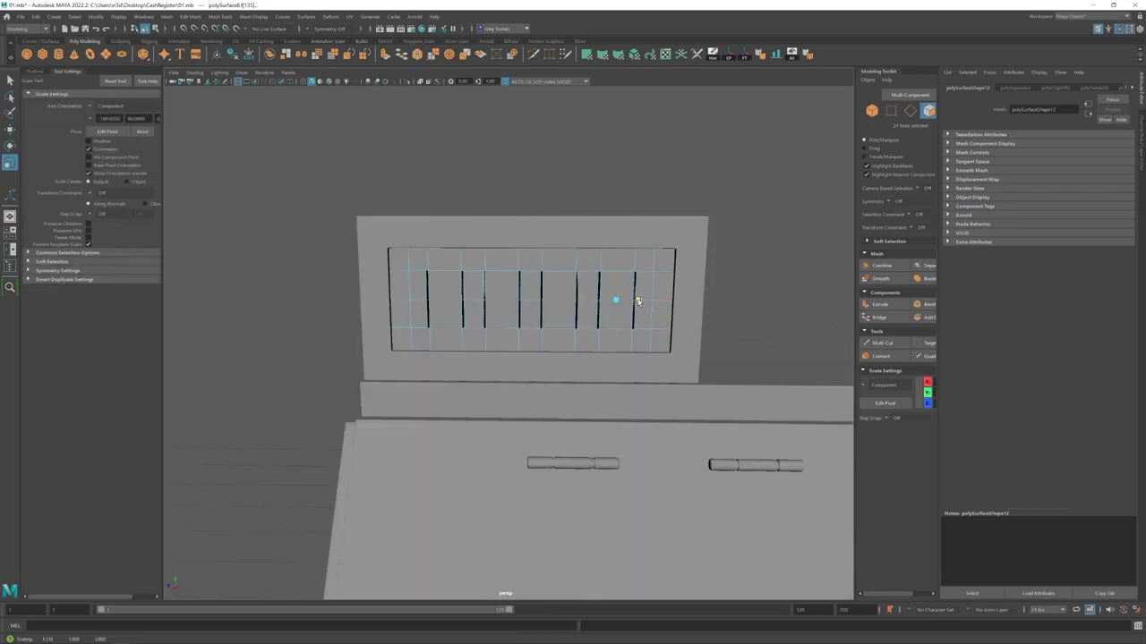
{"action": "left_click", "coordinate": [189, 16]}
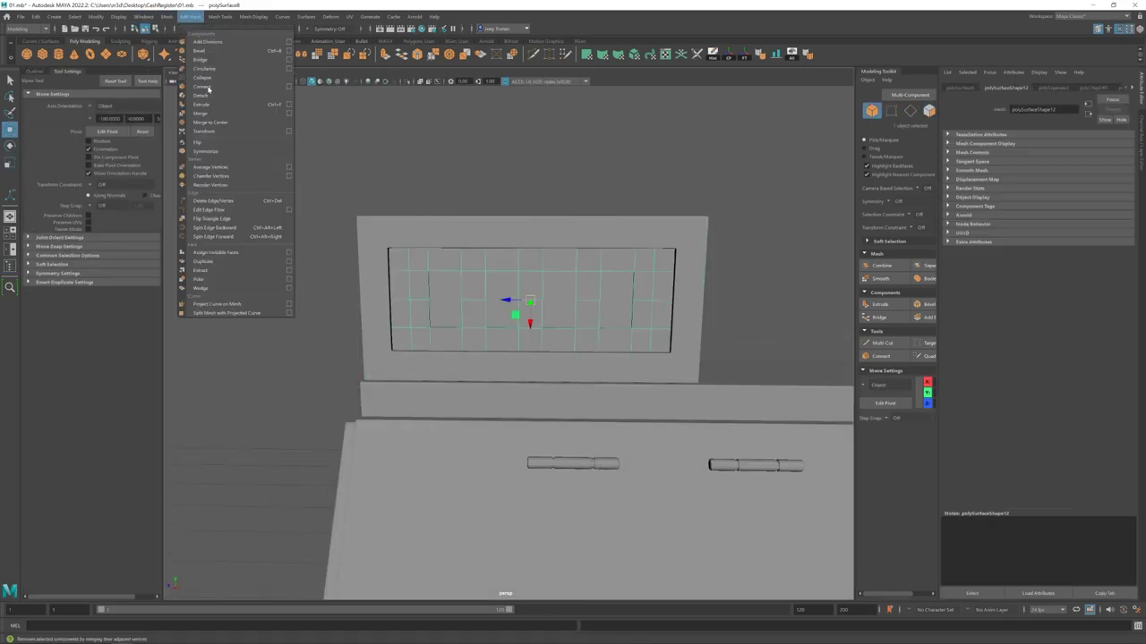
{"action": "left_click", "coordinate": [210, 121]}
- Select and scale another run of faces in the display window
{"action": "left_click_drag", "start_coordinate": [538, 295], "coordinate": [512, 267], "text": "alt"}
{"action": "right_click_drag", "start_coordinate": [512, 267], "coordinate": [504, 315]}
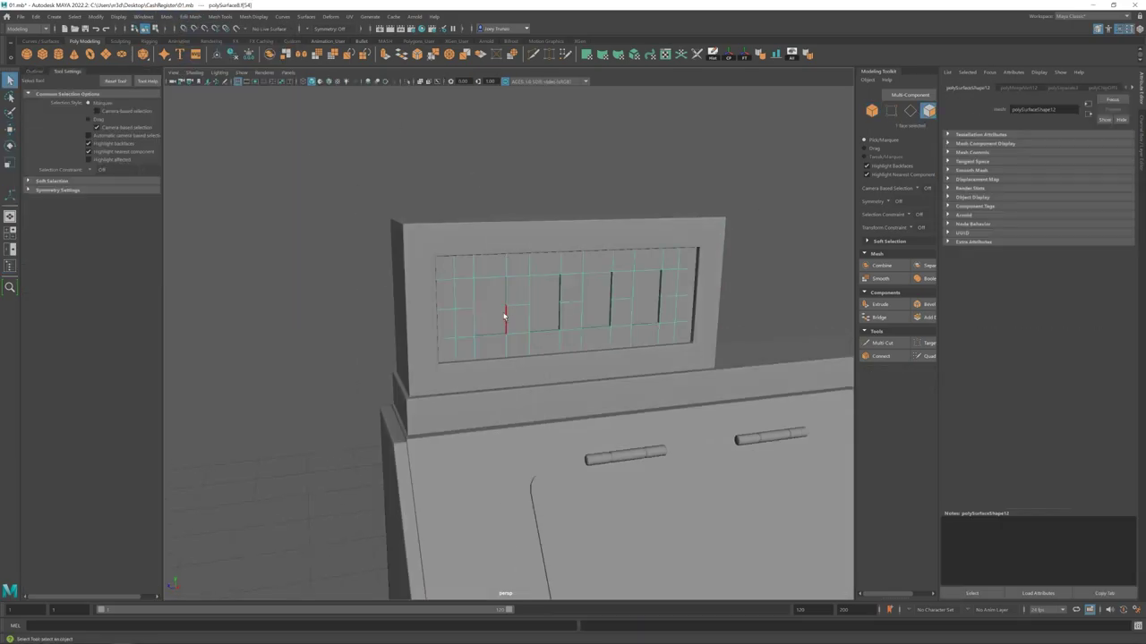
{"action": "double_click", "coordinate": [660, 285]}
{"action": "key", "text": "r"}
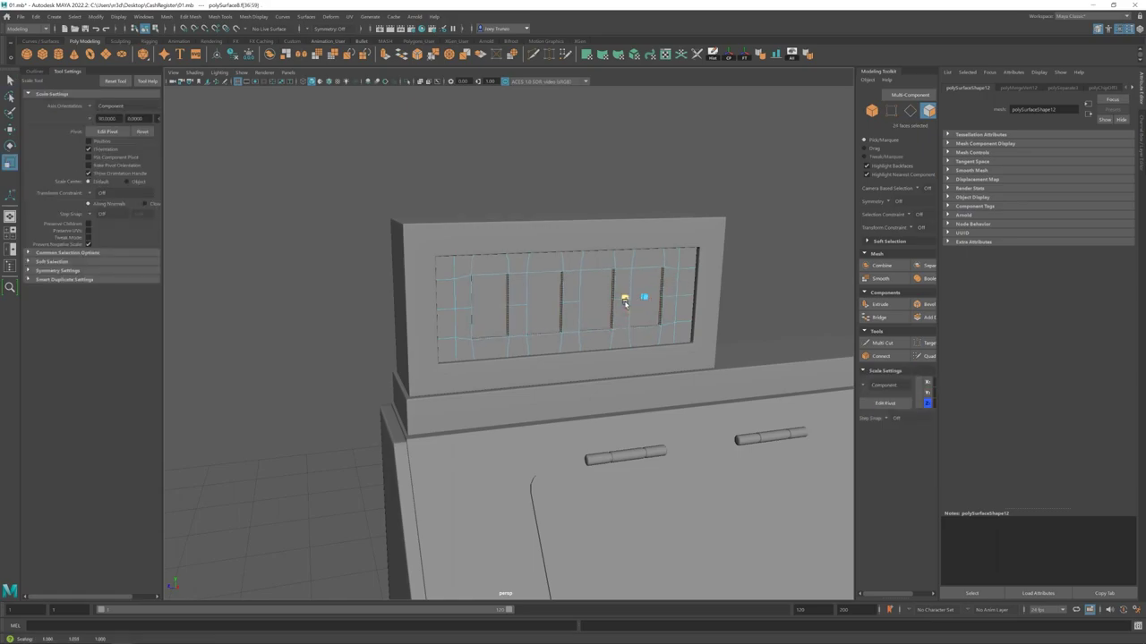
- Leave face mode, deselect everything, and orbit out to the whole register
{"action": "key", "text": "F8"}
{"action": "left_click", "coordinate": [741, 174]}
{"action": "scroll", "coordinate": [741, 174], "scroll_direction": "down", "scroll_amount": 5}
{"action": "key", "text": "w"}
{"action": "left_click_drag", "start_coordinate": [579, 435], "coordinate": [440, 332], "text": "alt"}
- Create a polygon cylinder and place it flat on top of the display box
{"action": "scroll", "coordinate": [440, 332], "scroll_direction": "up", "scroll_amount": 2}
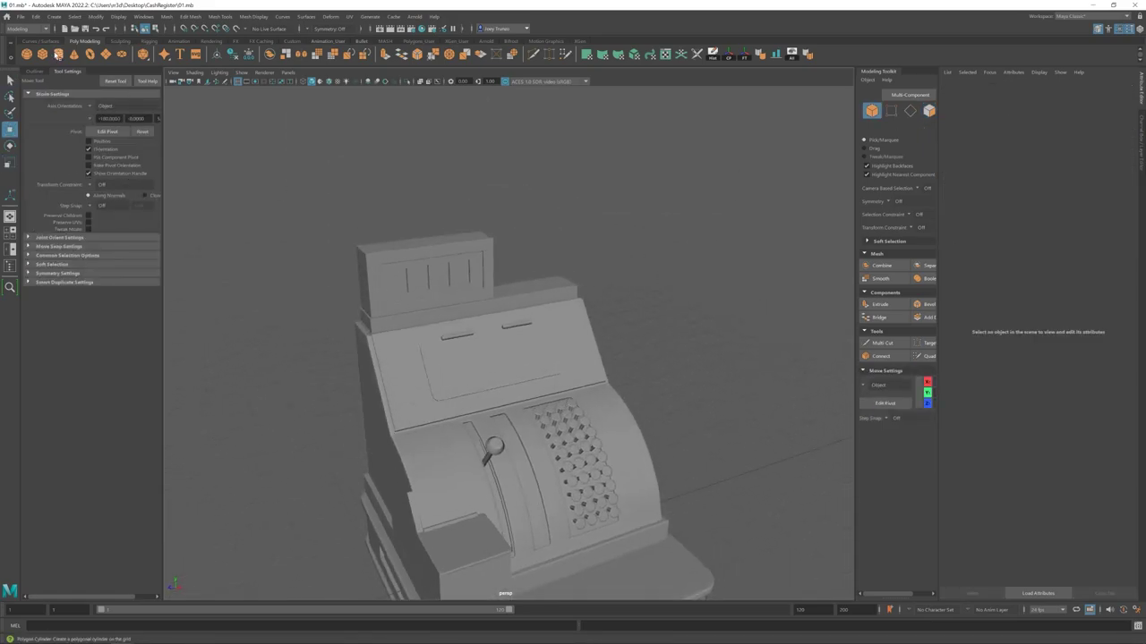
{"action": "left_click", "coordinate": [58, 55]}
{"action": "left_click_drag", "start_coordinate": [511, 550], "coordinate": [387, 237]}
{"action": "key", "text": "r"}
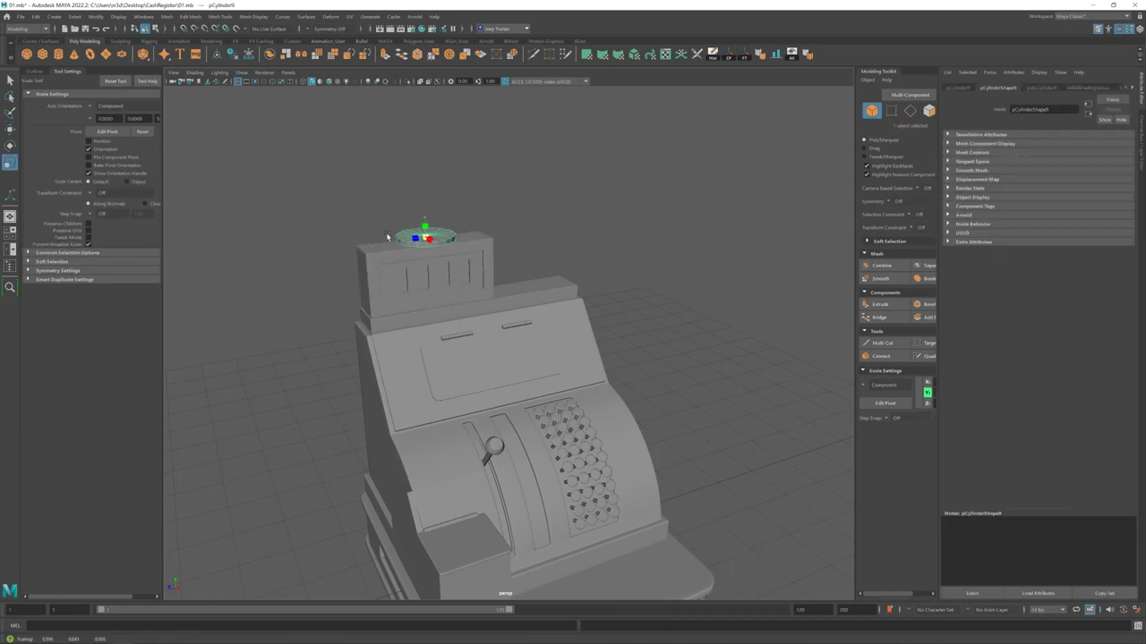
{"action": "key", "text": "f"}
- Bevel the cylinder's rim edges to shape a shallow dish
{"action": "left_click", "coordinate": [1041, 87]}
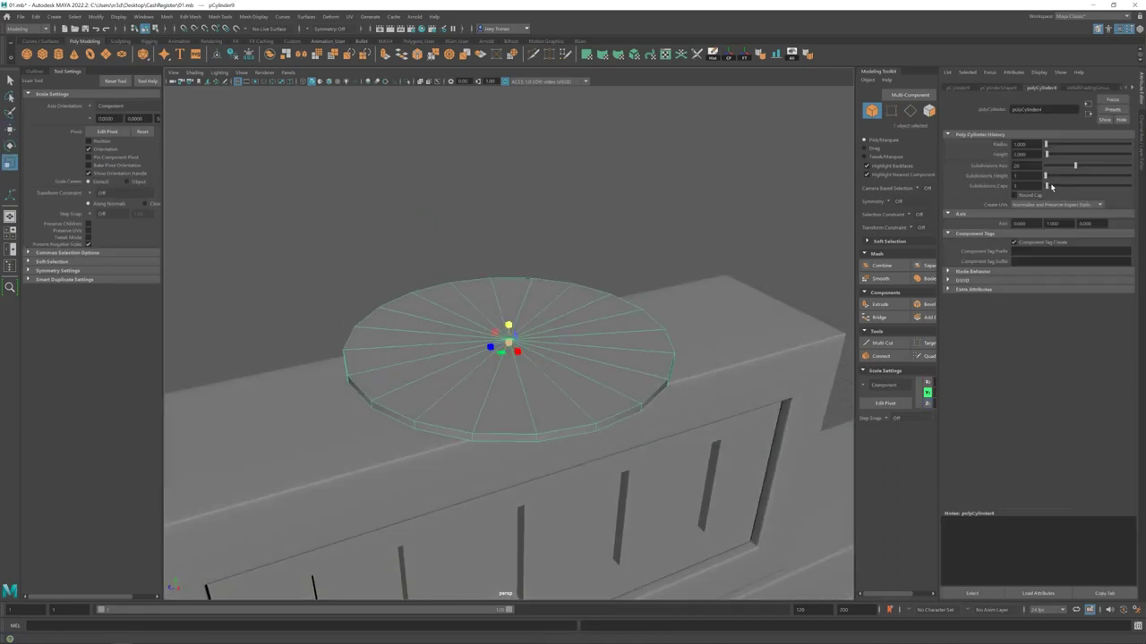
{"action": "right_click_drag", "start_coordinate": [511, 327], "coordinate": [511, 354]}
{"action": "key", "text": "w"}
{"action": "left_click_drag", "start_coordinate": [511, 394], "coordinate": [502, 362], "text": "alt"}
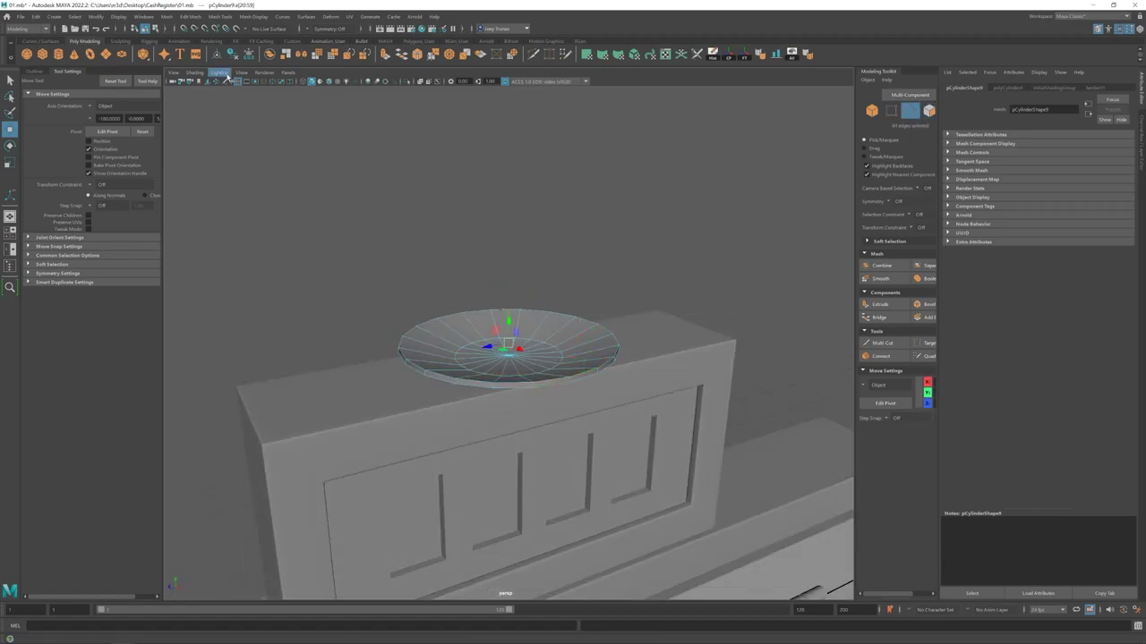
{"action": "key", "text": "ctrl+b"}
{"action": "scroll", "coordinate": [542, 327], "scroll_direction": "down", "scroll_amount": 5}
{"action": "scroll", "coordinate": [543, 328], "scroll_direction": "up", "scroll_amount": 8}
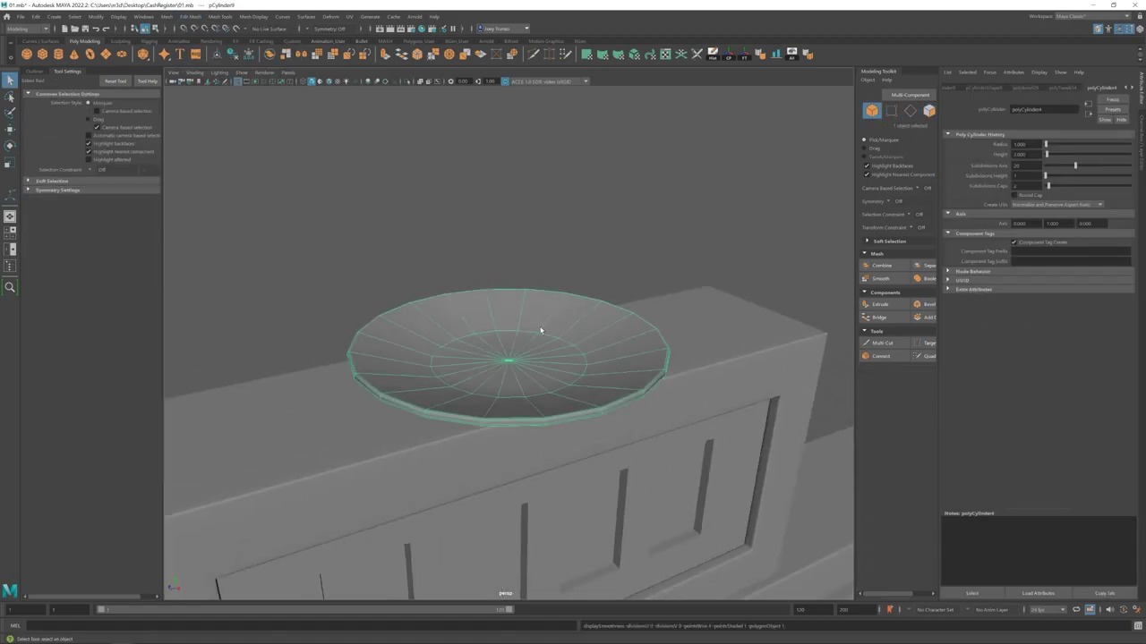
- Insert an extra edge loop on the dish and bevel it with Edit Mesh > Bevel
{"action": "right_click_drag", "start_coordinate": [542, 327], "coordinate": [522, 311], "text": "shift"}
{"action": "double_click", "coordinate": [542, 325]}
{"action": "mouse_move", "coordinate": [543, 325]}
{"action": "left_mouse_down", "text": "alt"}
{"action": "mouse_move", "coordinate": [537, 269]}
{"action": "mouse_move", "coordinate": [542, 322]}
{"action": "left_mouse_up", "text": "alt"}
{"action": "key", "text": "w"}
{"action": "left_click", "coordinate": [190, 16]}
{"action": "left_click", "coordinate": [200, 53]}
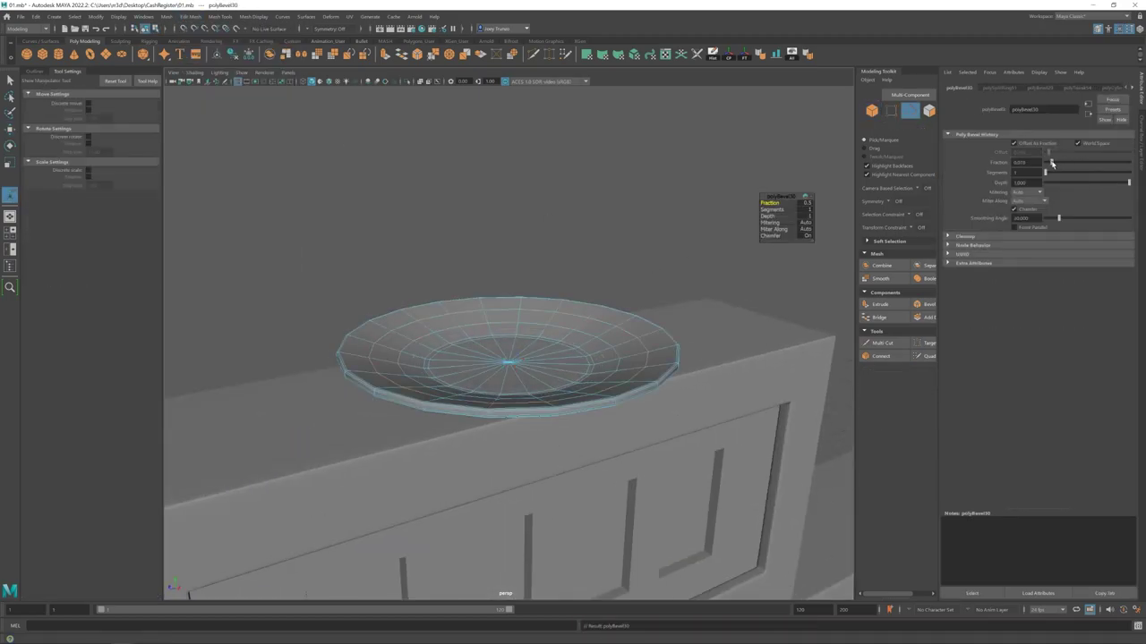
{"action": "key", "text": "w"}
{"action": "mouse_move", "coordinate": [600, 249]}
{"action": "left_mouse_down", "text": "alt"}
{"action": "mouse_move", "coordinate": [338, 360]}
{"action": "mouse_move", "coordinate": [581, 259]}
{"action": "left_mouse_up", "text": "alt"}
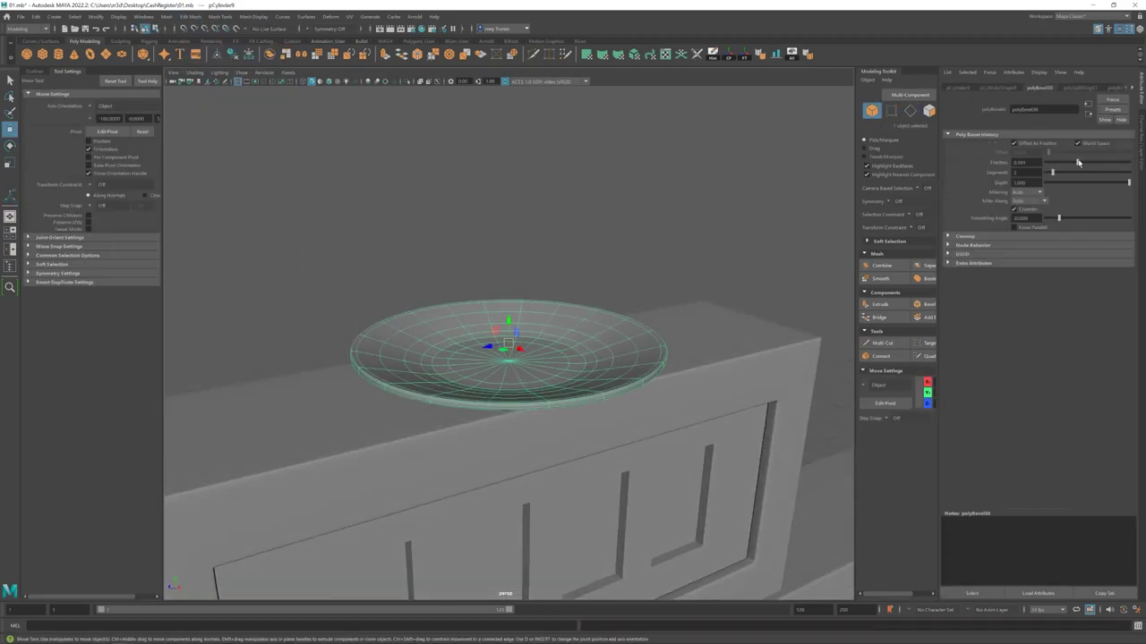
{"action": "scroll", "coordinate": [332, 396], "scroll_direction": "down", "scroll_amount": 5}
{"action": "left_click_drag", "start_coordinate": [332, 397], "coordinate": [617, 435], "text": "alt"}
{"action": "left_click", "coordinate": [508, 345]}
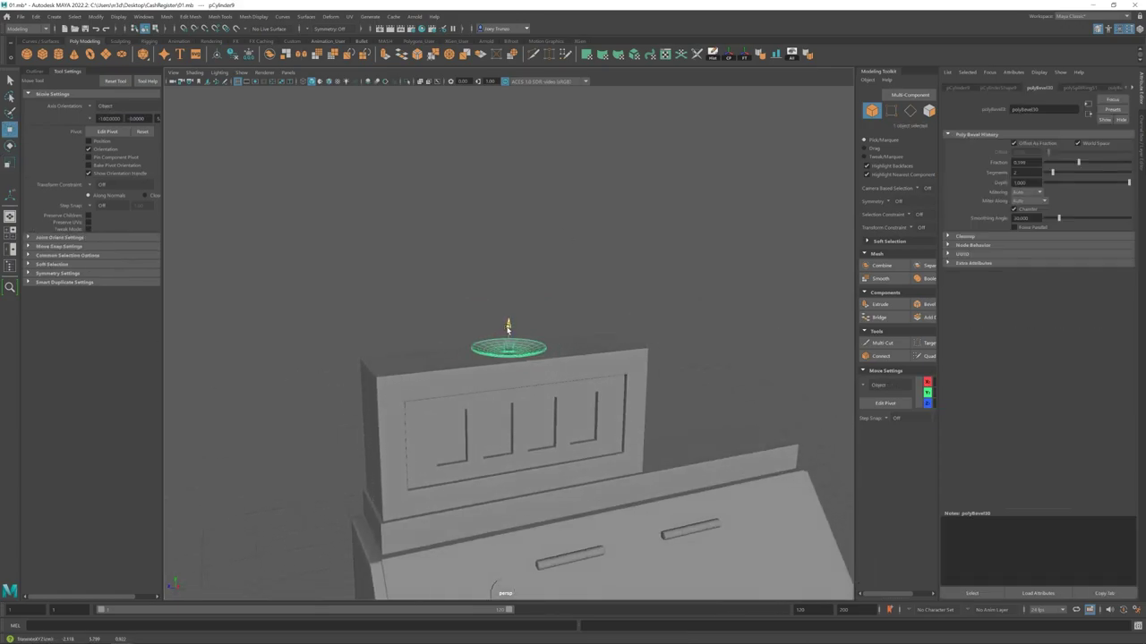
{"action": "key", "text": "f"}
- Scale the flat disc on the dish and bevel its edges
{"action": "scroll", "coordinate": [507, 311], "scroll_direction": "down", "scroll_amount": 5}
{"action": "left_click", "coordinate": [503, 333]}
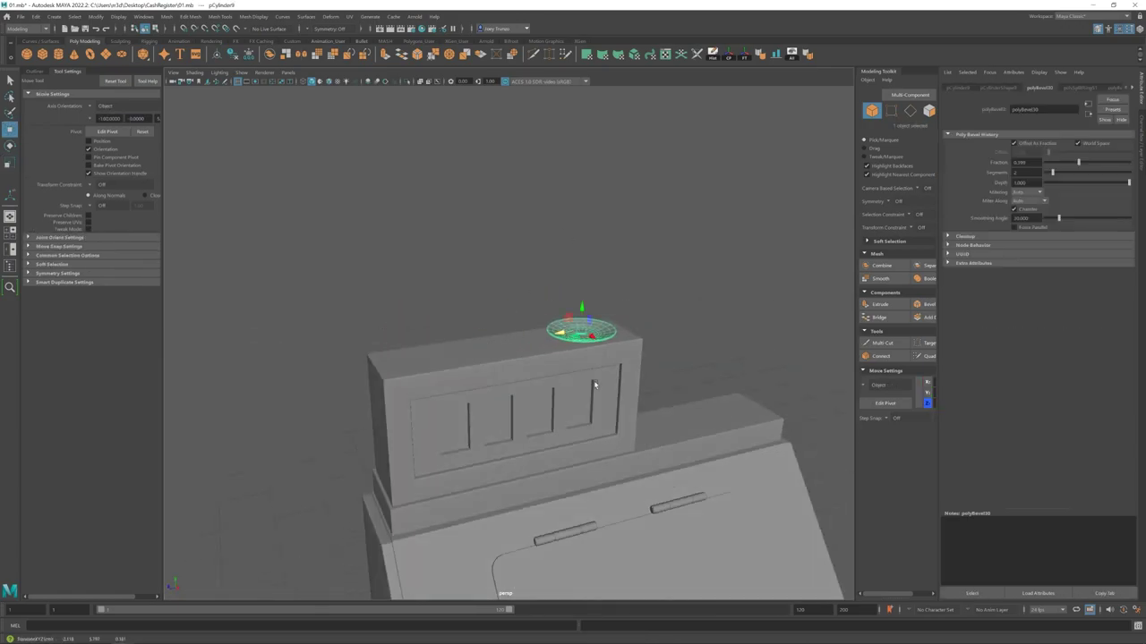
{"action": "left_click_drag", "start_coordinate": [503, 333], "coordinate": [473, 299], "text": "alt"}
{"action": "scroll", "coordinate": [591, 328], "scroll_direction": "down", "scroll_amount": 3}
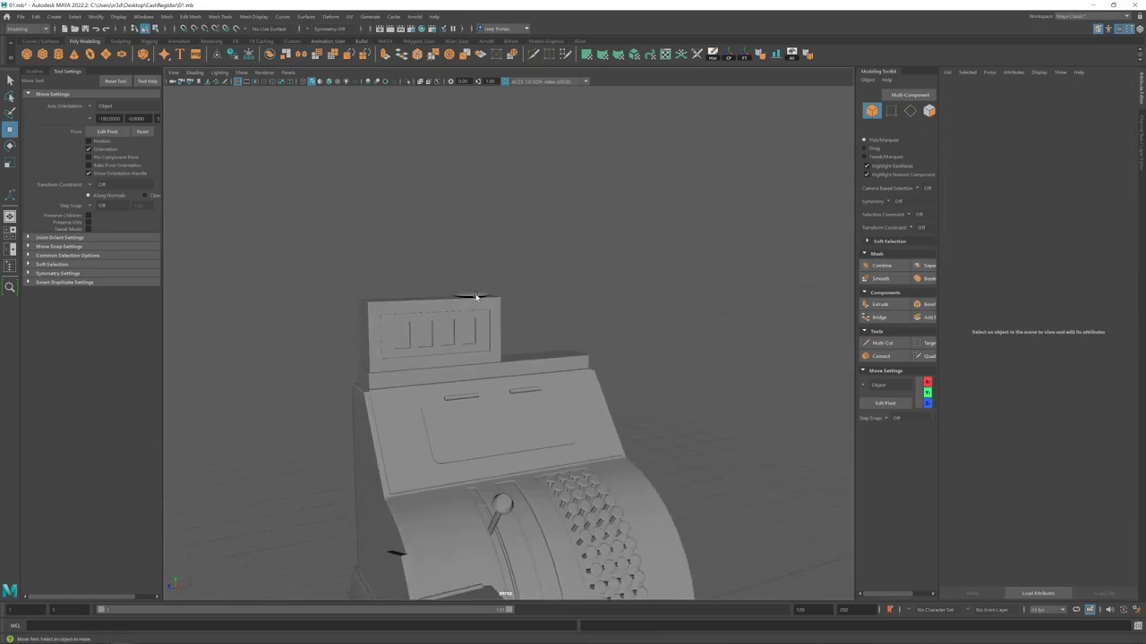
{"action": "key", "text": "f"}
{"action": "scroll", "coordinate": [507, 299], "scroll_direction": "down", "scroll_amount": 4}
{"action": "left_click", "coordinate": [323, 332]}
{"action": "left_click", "coordinate": [507, 342]}
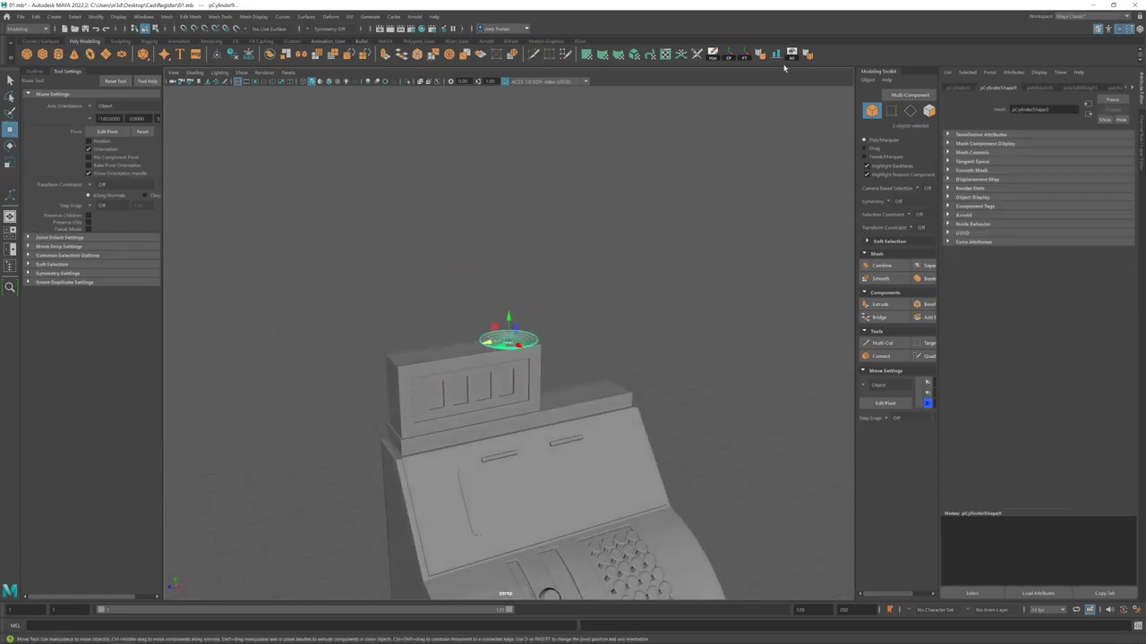
{"action": "key", "text": "r"}
{"action": "scroll", "coordinate": [507, 344], "scroll_direction": "up", "scroll_amount": 3}
{"action": "left_click", "coordinate": [190, 16]}
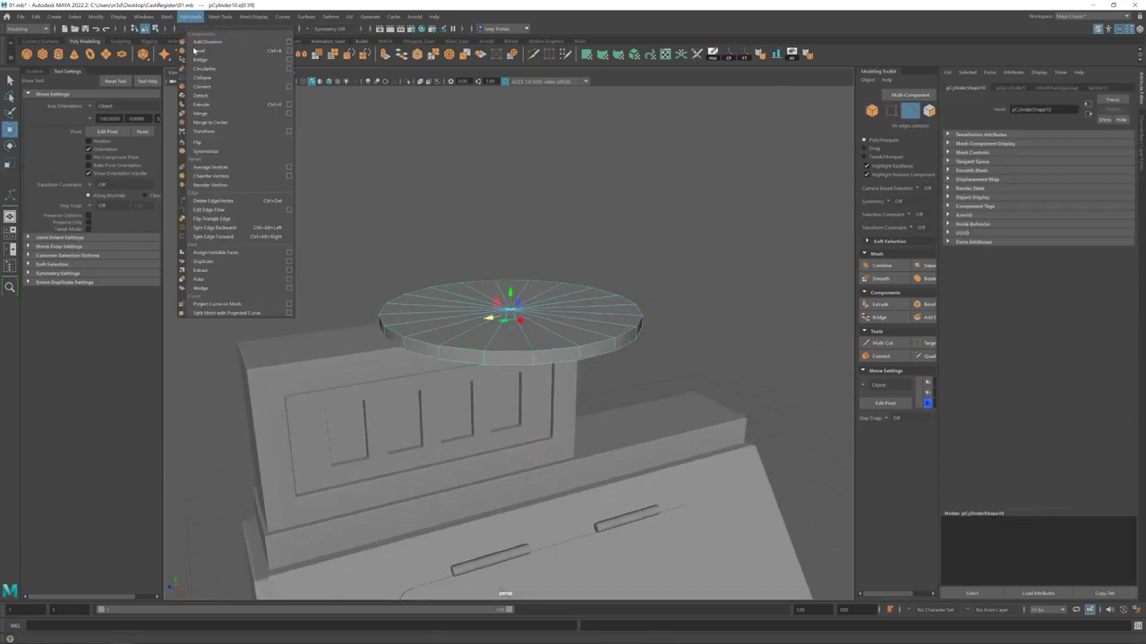
{"action": "left_click", "coordinate": [206, 37]}
{"action": "scroll", "coordinate": [511, 340], "scroll_direction": "down", "scroll_amount": 4}
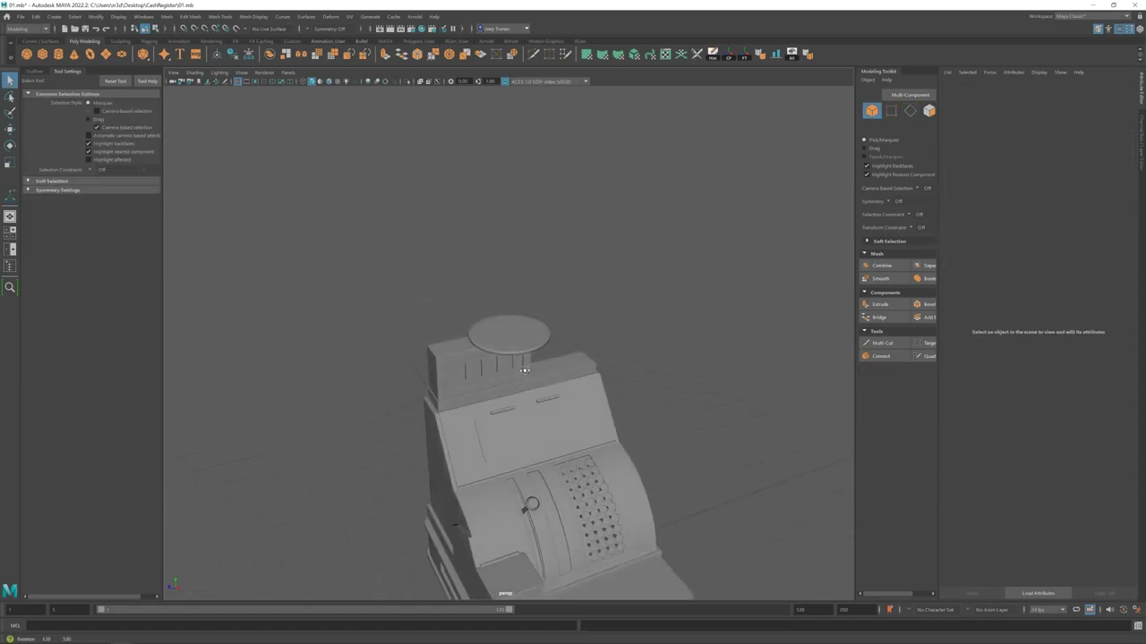
- Duplicate the flat disc twice with Ctrl+D to make coins
{"action": "left_click", "coordinate": [488, 341]}
{"action": "scroll", "coordinate": [488, 341], "scroll_direction": "up", "scroll_amount": 4}
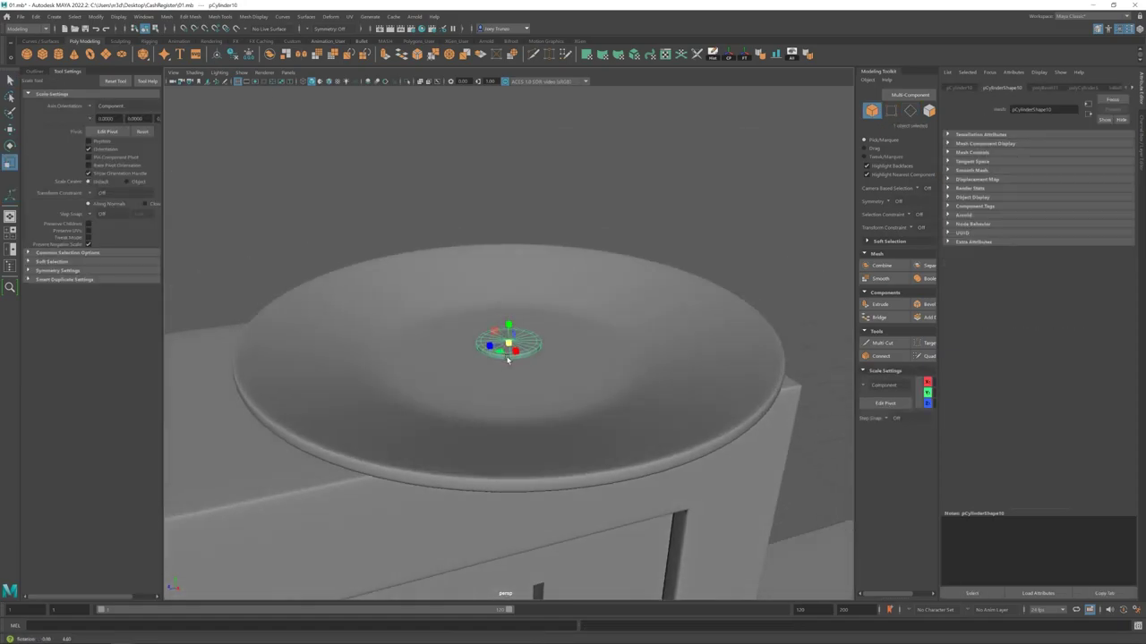
{"action": "key", "text": "w"}
{"action": "key", "text": "ctrl+d"}
{"action": "scroll", "coordinate": [509, 279], "scroll_direction": "down", "scroll_amount": 3}
{"action": "scroll", "coordinate": [506, 340], "scroll_direction": "up", "scroll_amount": 3}
{"action": "key", "text": "ctrl+d"}
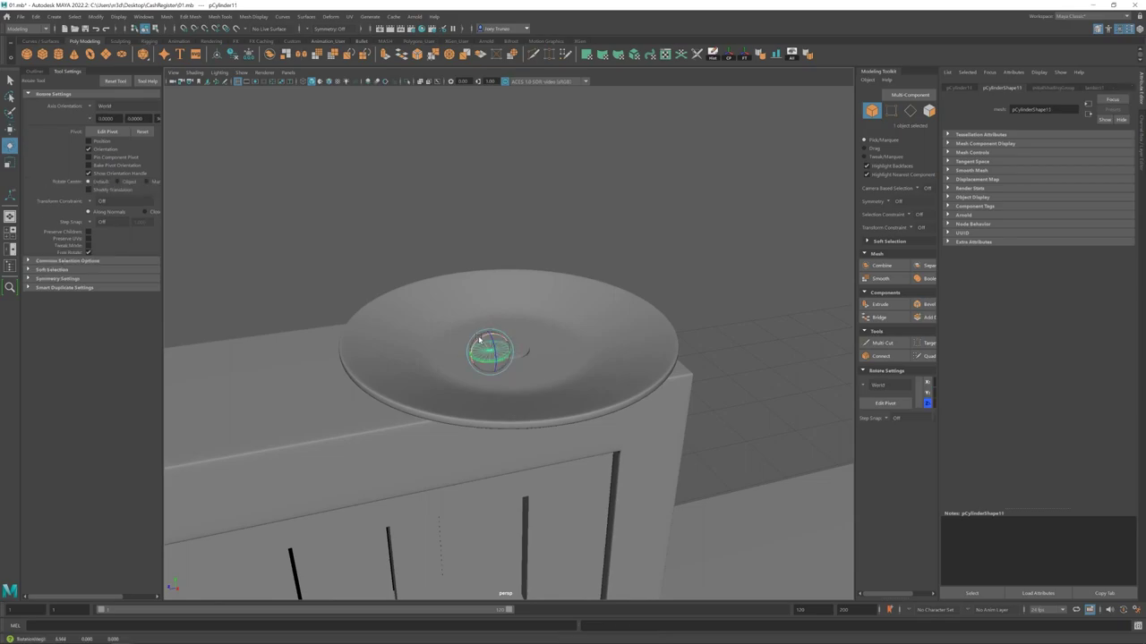
{"action": "left_click_drag", "start_coordinate": [497, 359], "coordinate": [490, 351], "text": "alt"}
- Tilt and reposition the coin copies across the dish
{"action": "left_click", "coordinate": [524, 352]}
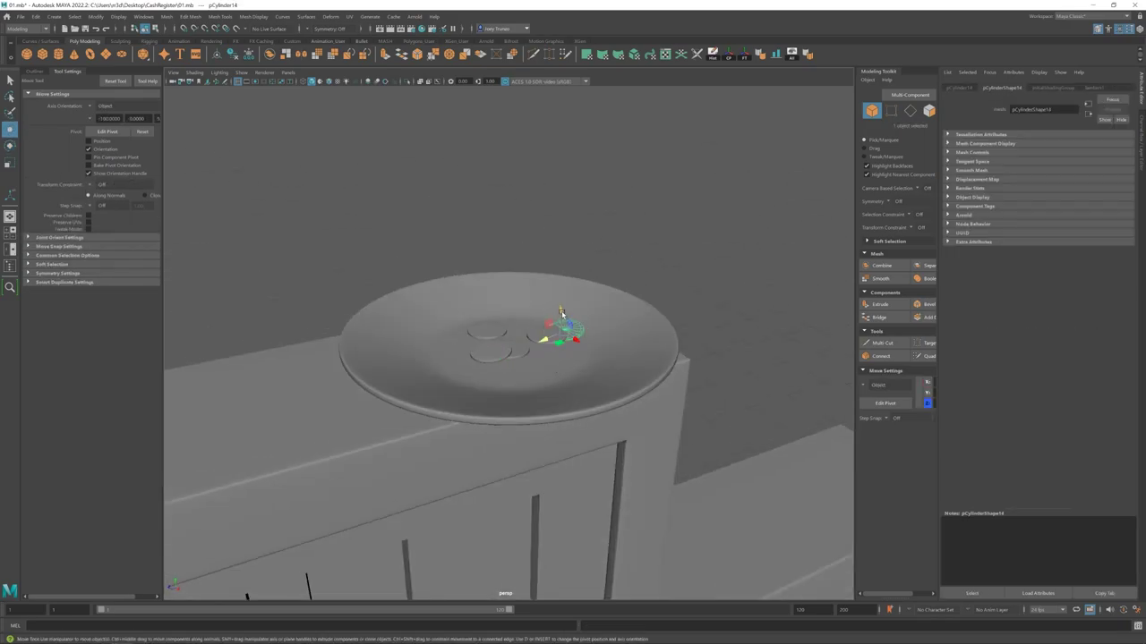
{"action": "left_click_drag", "start_coordinate": [611, 374], "coordinate": [627, 353], "text": "alt"}
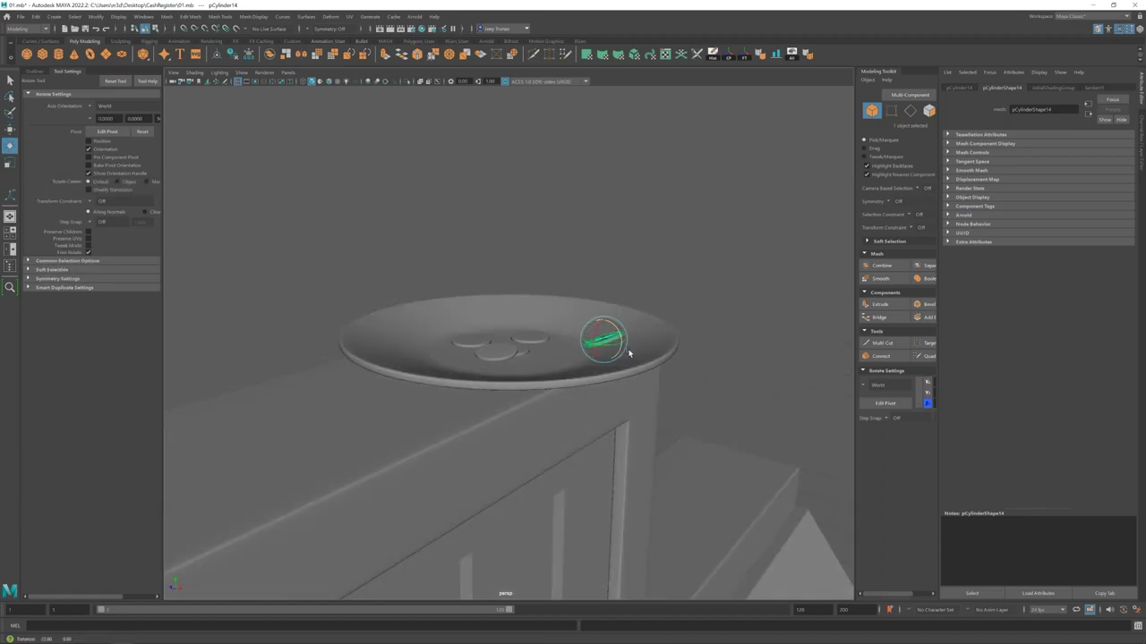
{"action": "scroll", "coordinate": [557, 358], "scroll_direction": "up", "scroll_amount": 5}
{"action": "left_click_drag", "start_coordinate": [497, 320], "coordinate": [473, 358], "text": "alt"}
{"action": "key", "text": "e"}
{"action": "key", "text": "w"}
{"action": "left_click", "coordinate": [421, 358]}
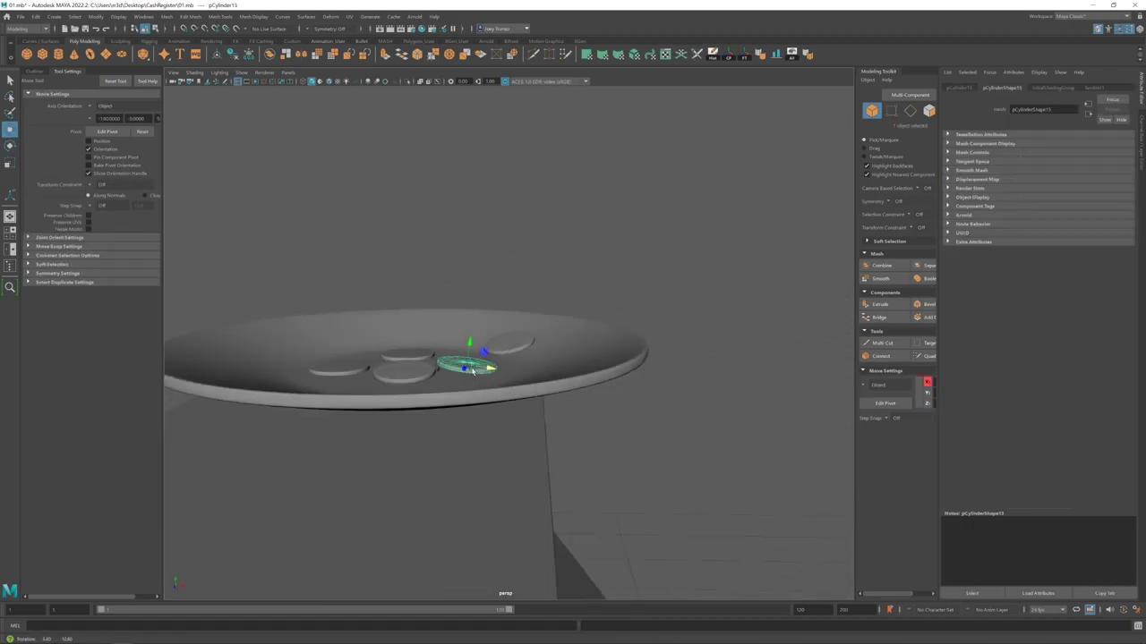
{"action": "scroll", "coordinate": [511, 325], "scroll_direction": "up", "scroll_amount": 5}
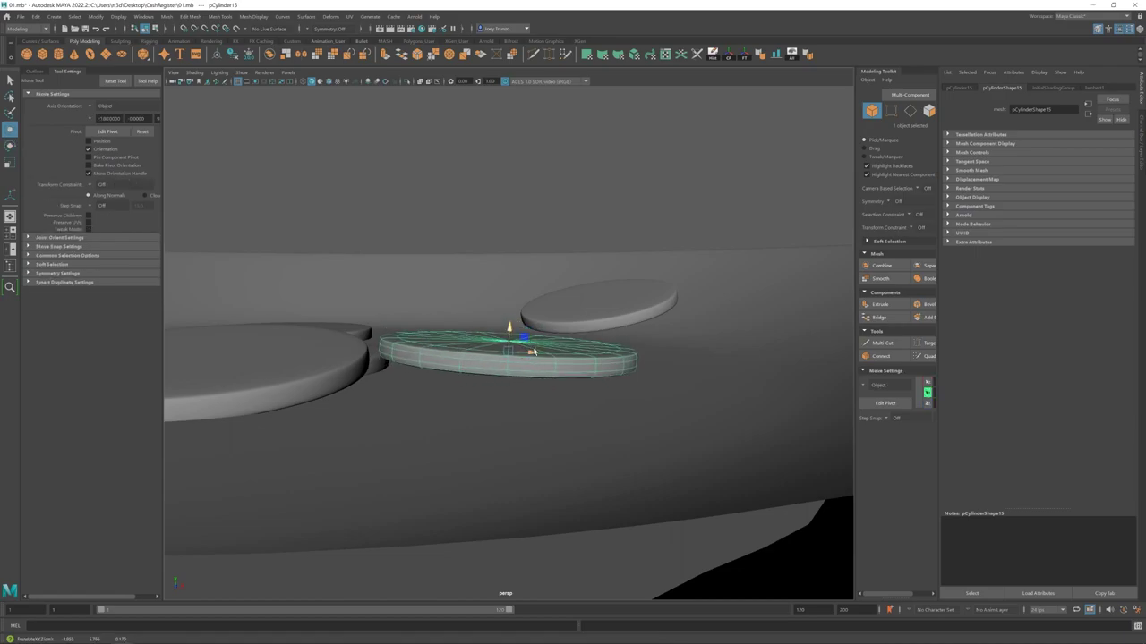
{"action": "scroll", "coordinate": [531, 352], "scroll_direction": "down", "scroll_amount": 10}
{"action": "left_click", "coordinate": [626, 269]}
- Select coins pCylinder10–15 in the Outliner and scale them down
{"action": "left_click_drag", "start_coordinate": [501, 322], "coordinate": [353, 361], "text": "alt"}
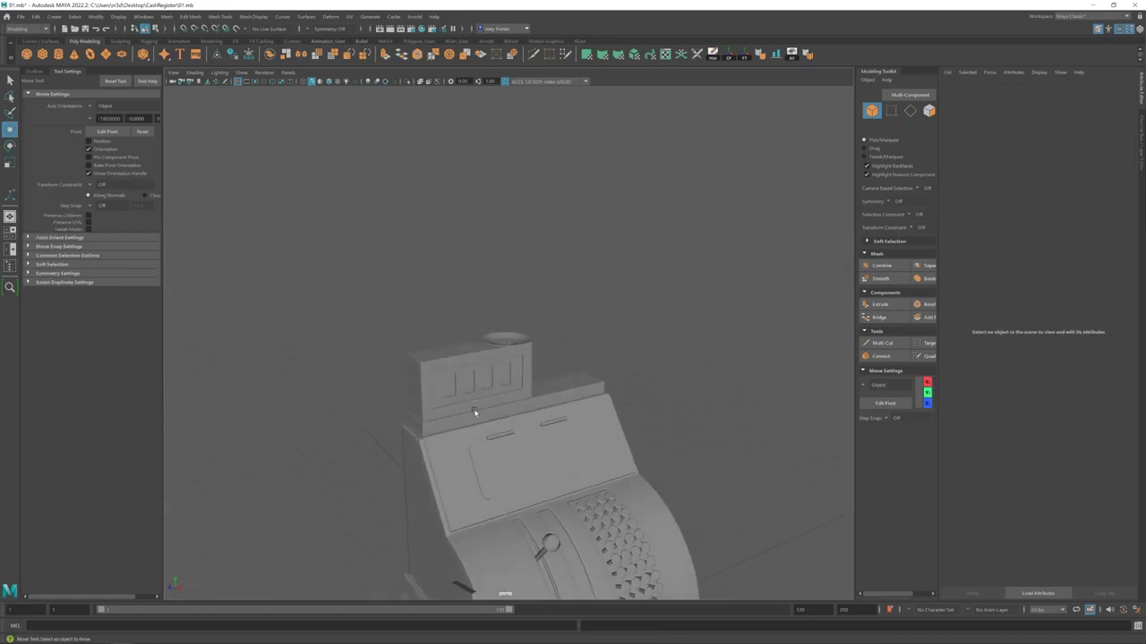
{"action": "left_click", "coordinate": [10, 265]}
{"action": "left_click", "coordinate": [58, 395]}
{"action": "left_click", "coordinate": [58, 440], "text": "shift"}
{"action": "key", "text": "r"}
{"action": "scroll", "coordinate": [501, 454], "scroll_direction": "up", "scroll_amount": 5}
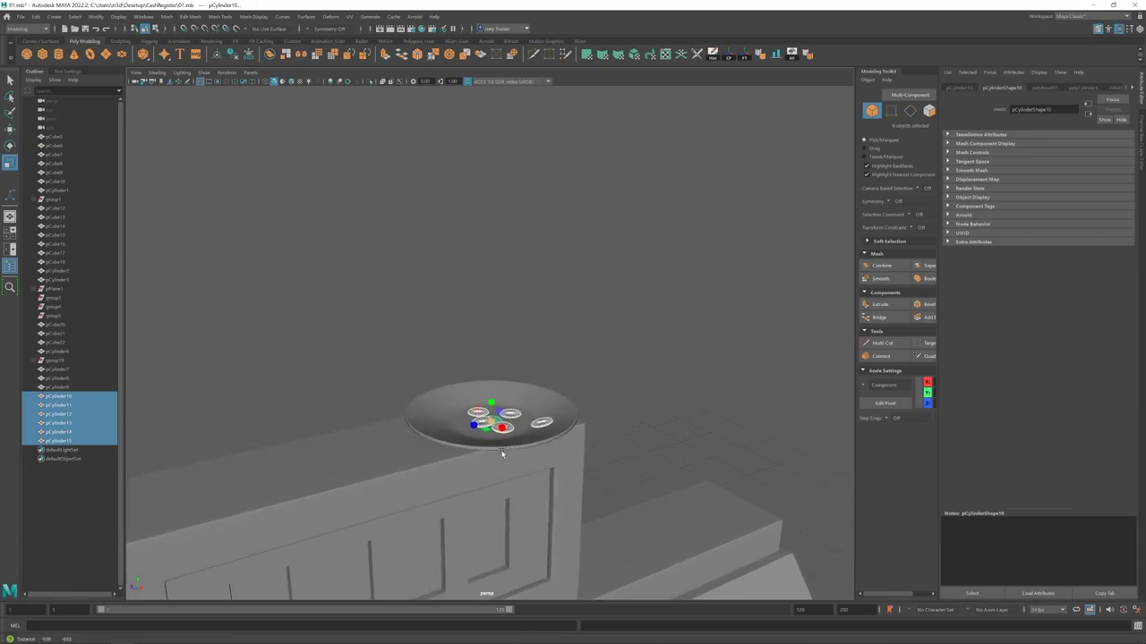
{"action": "left_click_drag", "start_coordinate": [501, 453], "coordinate": [419, 395], "text": "alt"}
{"action": "scroll", "coordinate": [328, 396], "scroll_direction": "down", "scroll_amount": 5}
- Scale up drawer divider pCube18 to make it taller
{"action": "left_click_drag", "start_coordinate": [327, 397], "coordinate": [517, 262], "text": "alt"}
{"action": "scroll", "coordinate": [517, 263], "scroll_direction": "up", "scroll_amount": 3}
{"action": "key", "text": "w"}
{"action": "scroll", "coordinate": [661, 409], "scroll_direction": "up", "scroll_amount": 4}
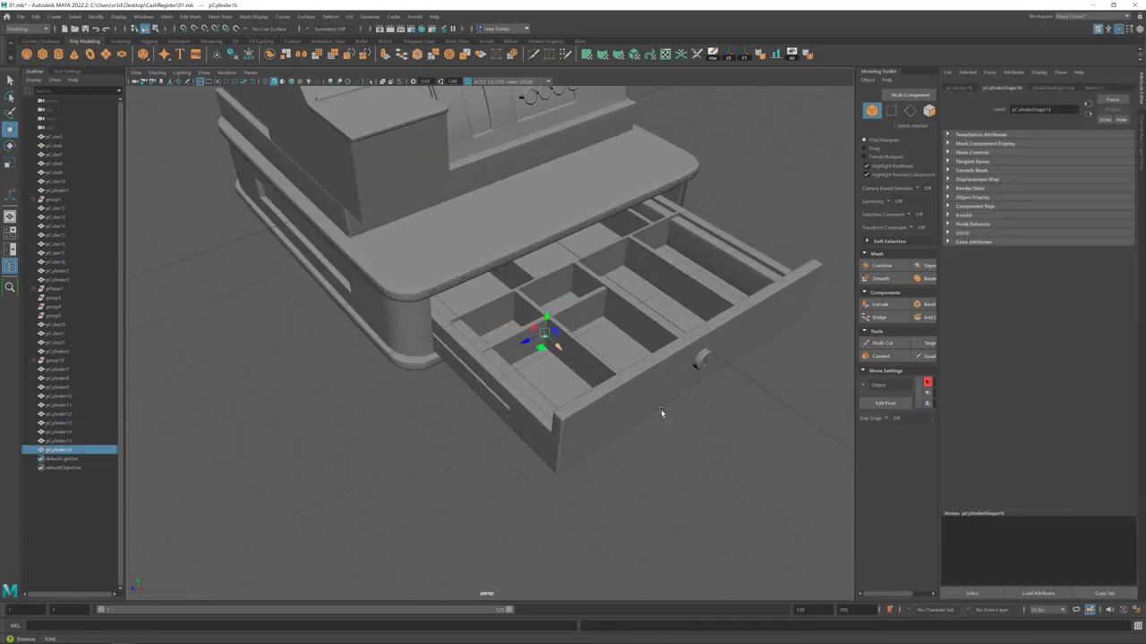
{"action": "left_click_drag", "start_coordinate": [661, 409], "coordinate": [605, 336], "text": "alt"}
{"action": "key", "text": "r"}
{"action": "left_click", "coordinate": [605, 355]}
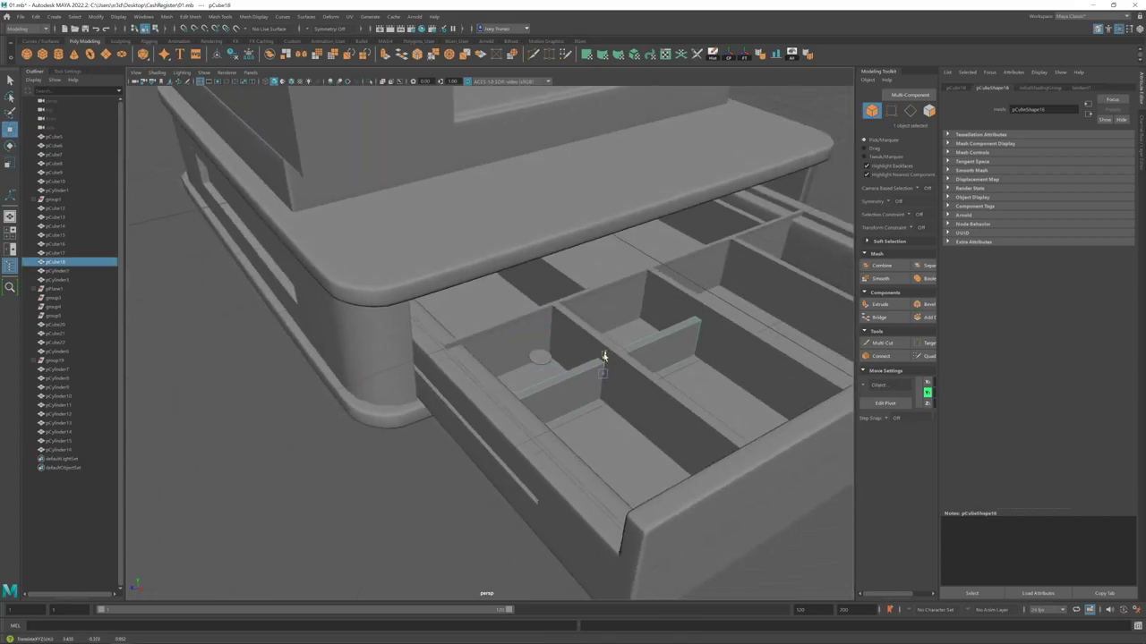
- Duplicate the drawer coin and rotate the copies in the compartment
{"action": "left_click", "coordinate": [540, 358]}
{"action": "key", "text": "w"}
{"action": "scroll", "coordinate": [546, 367], "scroll_direction": "up", "scroll_amount": 3}
{"action": "left_click_drag", "start_coordinate": [553, 369], "coordinate": [475, 391], "text": "alt"}
{"action": "key", "text": "ctrl+d"}
{"action": "key", "text": "ctrl+d"}
{"action": "key", "text": "ctrl+d"}
{"action": "key", "text": "ctrl+d"}
{"action": "key", "text": "w"}
{"action": "key", "text": "e"}
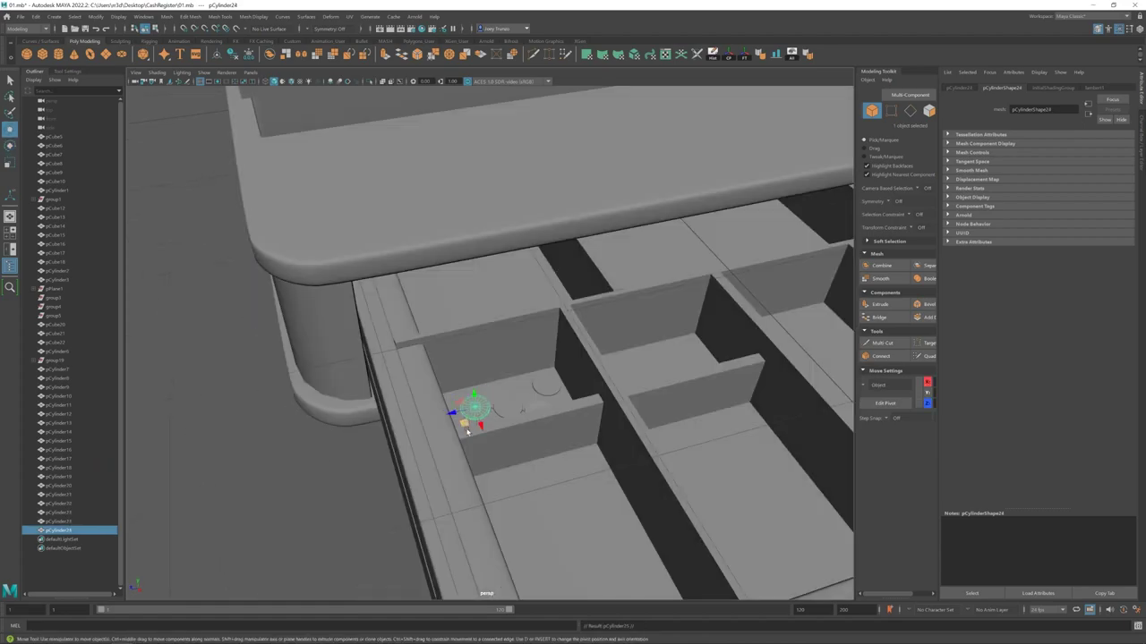
{"action": "left_click_drag", "start_coordinate": [467, 432], "coordinate": [491, 441], "text": "alt"}
- Add more coin copies beside the others, using world-oriented move axes
{"action": "key", "text": "ctrl+d"}
{"action": "key", "text": "w"}
{"action": "left_click_drag", "start_coordinate": [490, 440], "coordinate": [478, 474]}
{"action": "left_click_drag", "start_coordinate": [526, 415], "coordinate": [593, 429], "text": "alt"}
{"action": "key", "text": "ctrl+d"}
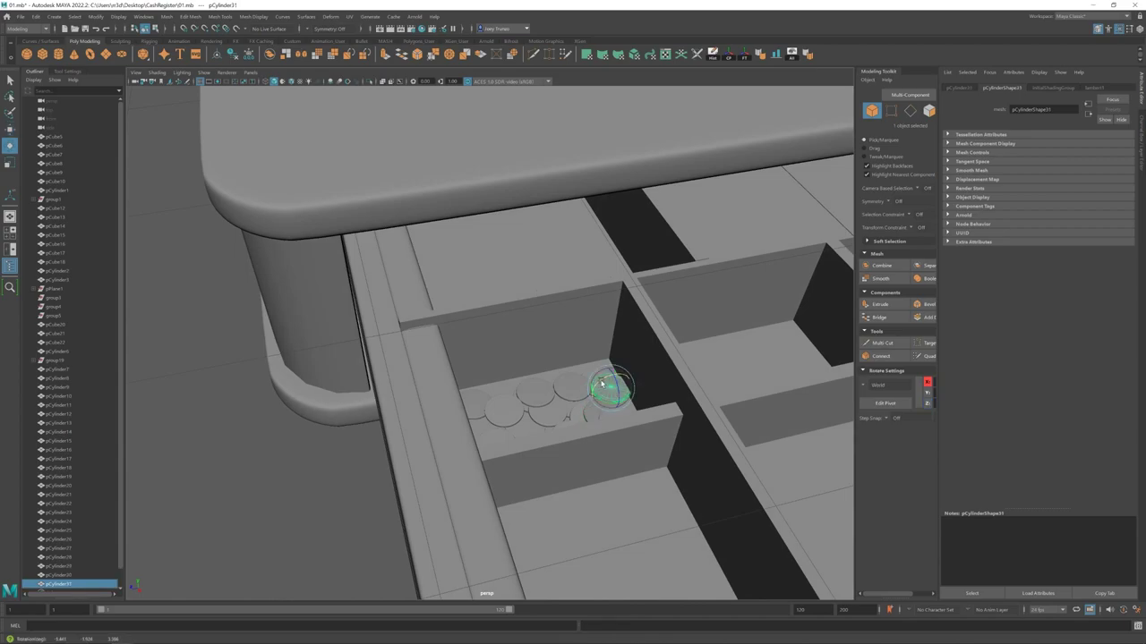
{"action": "key", "text": "ctrl+shift+t"}
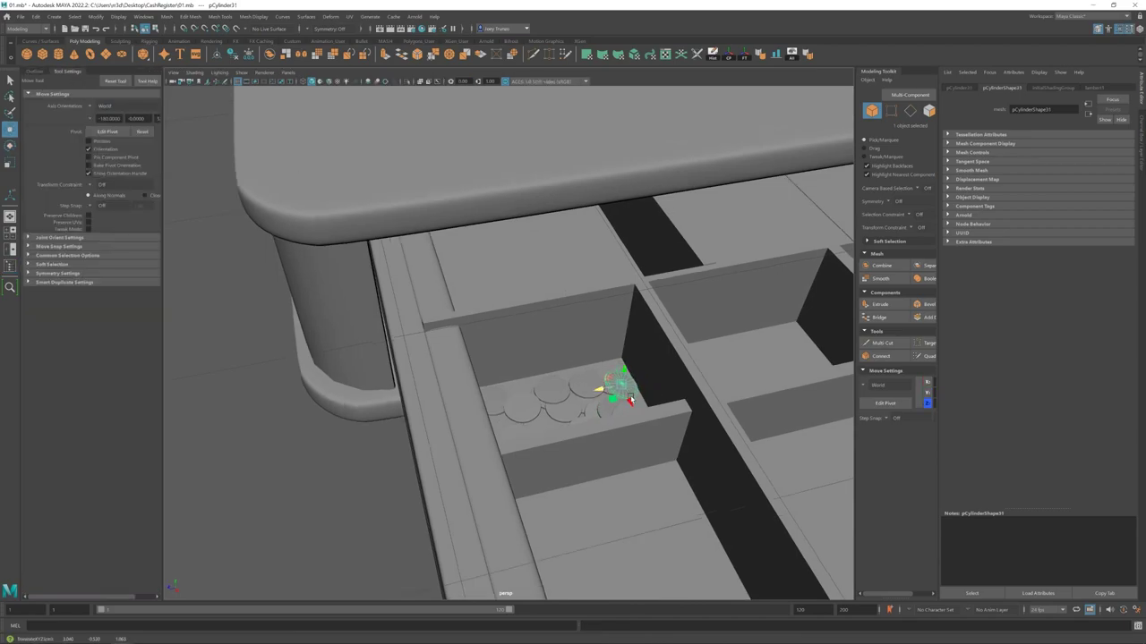
{"action": "scroll", "coordinate": [630, 400], "scroll_direction": "down", "scroll_amount": 5}
{"action": "left_click", "coordinate": [274, 295]}
{"action": "left_click_drag", "start_coordinate": [274, 294], "coordinate": [573, 430], "text": "alt"}
- Group the drawer coins from the Outliner with Ctrl+G and duplicate the group
{"action": "scroll", "coordinate": [574, 429], "scroll_direction": "up", "scroll_amount": 3}
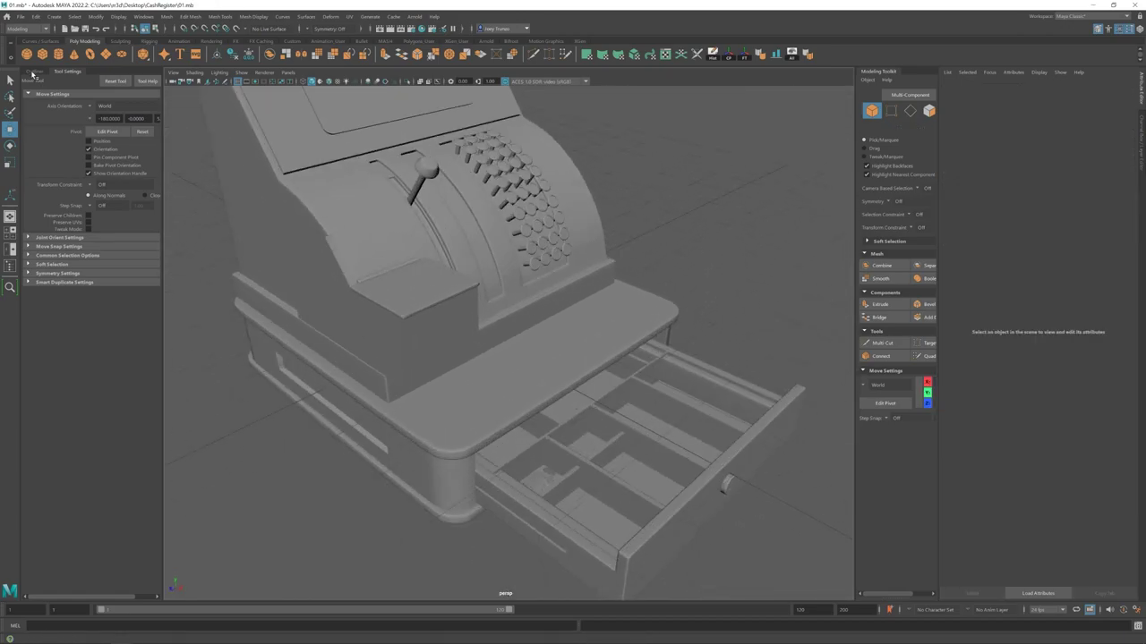
{"action": "left_click", "coordinate": [33, 72]}
{"action": "left_click_drag", "start_coordinate": [63, 358], "coordinate": [63, 590]}
{"action": "scroll", "coordinate": [335, 313], "scroll_direction": "down", "scroll_amount": 4}
{"action": "key", "text": "ctrl+g"}
{"action": "scroll", "coordinate": [472, 402], "scroll_direction": "up", "scroll_amount": 3}
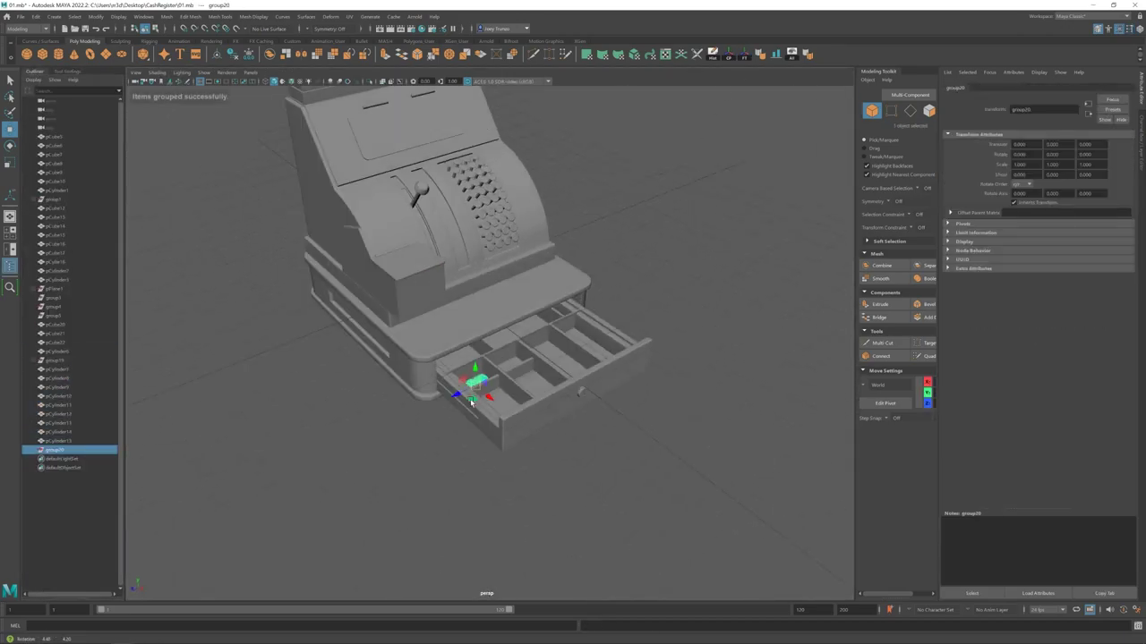
{"action": "key", "text": "ctrl+d"}
- Rotate, move and slightly enlarge the coin group copy into the neighbouring compartment
{"action": "key", "text": "e"}
{"action": "left_click_drag", "start_coordinate": [471, 402], "coordinate": [366, 341], "text": "alt"}
{"action": "key", "text": "w"}
{"action": "scroll", "coordinate": [534, 370], "scroll_direction": "up", "scroll_amount": 5}
{"action": "scroll", "coordinate": [535, 371], "scroll_direction": "down", "scroll_amount": 8}
{"action": "left_click", "coordinate": [387, 398]}
{"action": "key", "text": "ctrl+z"}
{"action": "key", "text": "r"}
{"action": "scroll", "coordinate": [491, 384], "scroll_direction": "up", "scroll_amount": 3}
- Fine-tune the positions of individual coins in the drawer
{"action": "left_click", "coordinate": [478, 388]}
{"action": "key", "text": "w"}
{"action": "left_click", "coordinate": [433, 373]}
{"action": "scroll", "coordinate": [489, 341], "scroll_direction": "up", "scroll_amount": 4}
{"action": "left_click", "coordinate": [489, 327]}
{"action": "key", "text": "w"}
{"action": "scroll", "coordinate": [447, 358], "scroll_direction": "down", "scroll_amount": 5}
{"action": "scroll", "coordinate": [365, 342], "scroll_direction": "down", "scroll_amount": 6}
{"action": "left_click", "coordinate": [514, 392]}
{"action": "left_click_drag", "start_coordinate": [514, 392], "coordinate": [457, 252], "text": "alt"}
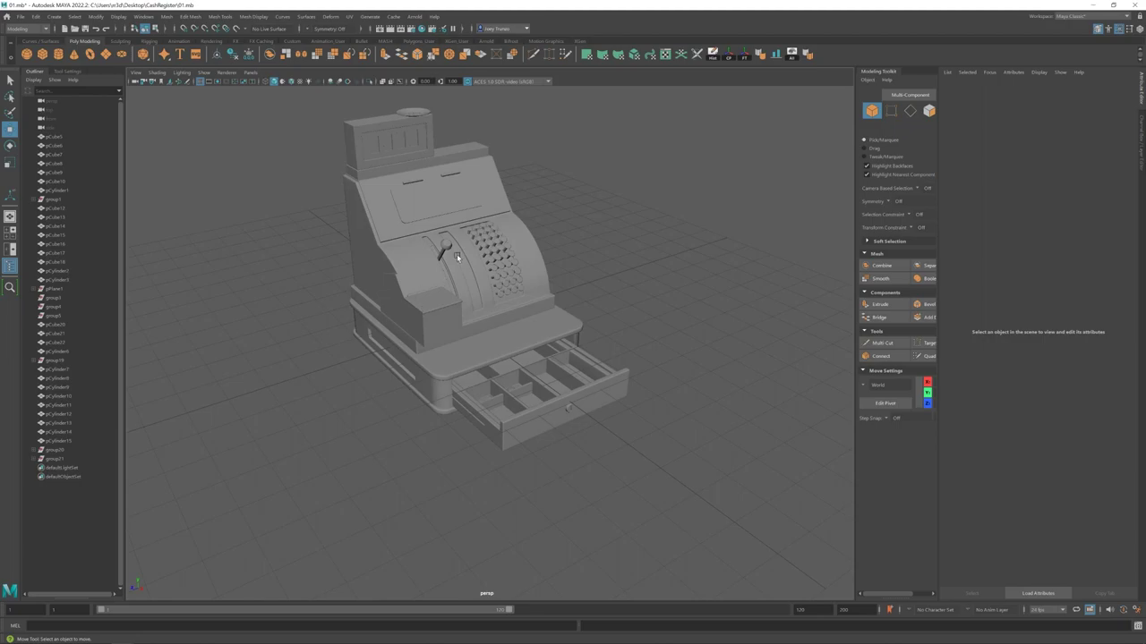
- Group the plate pieces and scale the plate to fit the register top
{"action": "left_click", "coordinate": [421, 134]}
{"action": "left_click_drag", "start_coordinate": [420, 134], "coordinate": [501, 197], "text": "alt"}
{"action": "scroll", "coordinate": [501, 197], "scroll_direction": "up", "scroll_amount": 4}
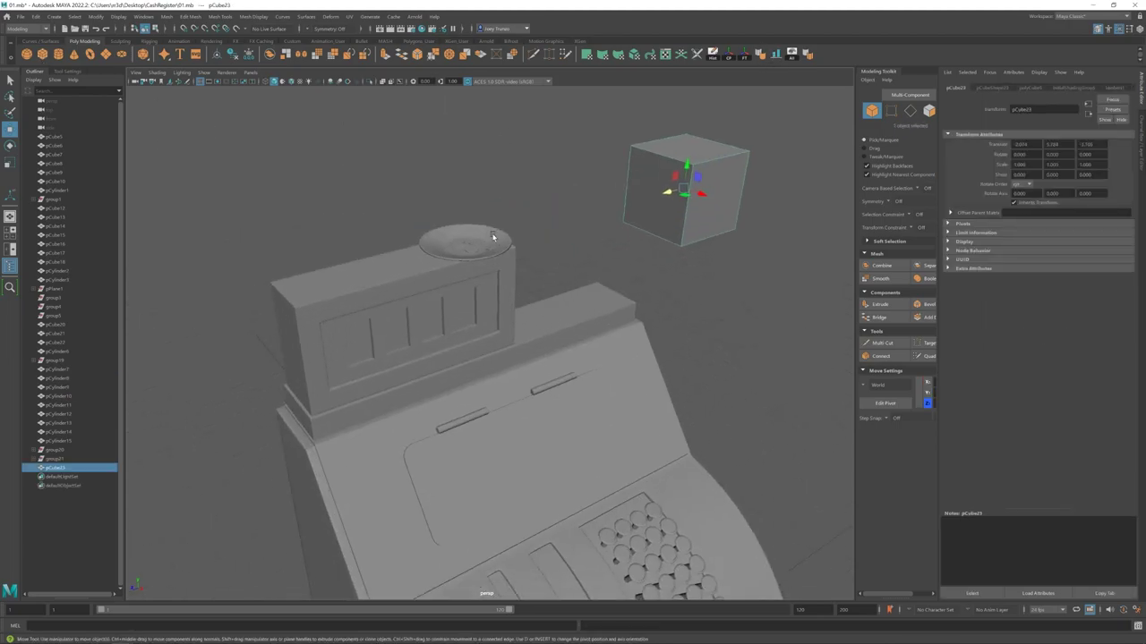
{"action": "left_click", "coordinate": [463, 249], "text": "shift"}
{"action": "key", "text": "ctrl+g"}
{"action": "key", "text": "r"}
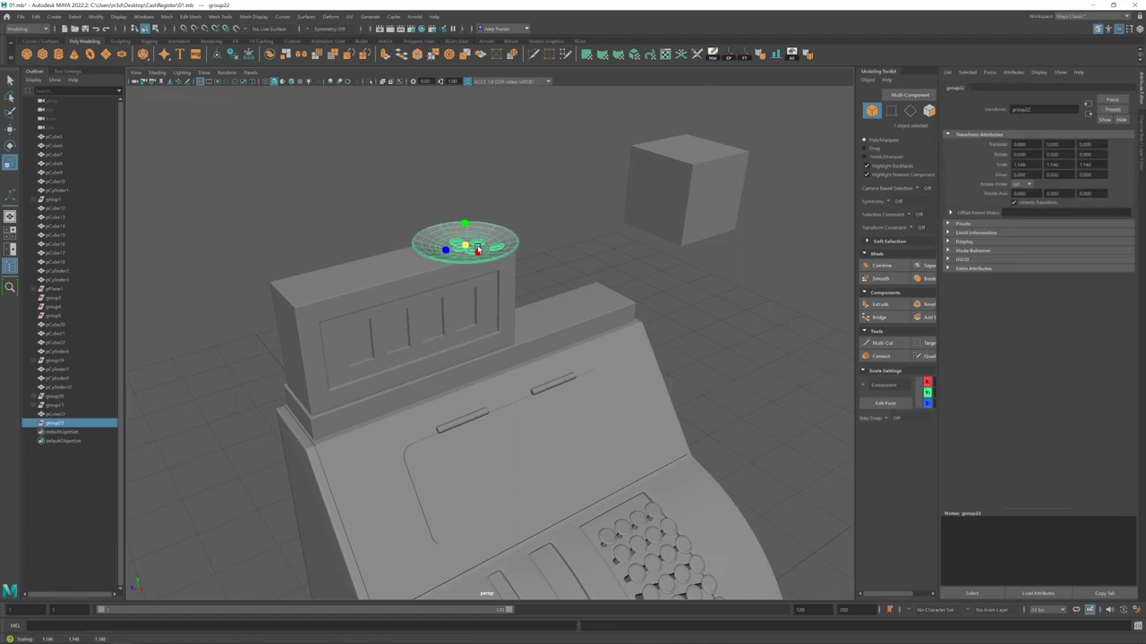
{"action": "left_click_drag", "start_coordinate": [409, 314], "coordinate": [659, 455], "text": "alt"}
- Lower the small cube onto the register top beside the display
{"action": "left_click", "coordinate": [541, 315]}
{"action": "key", "text": "w"}
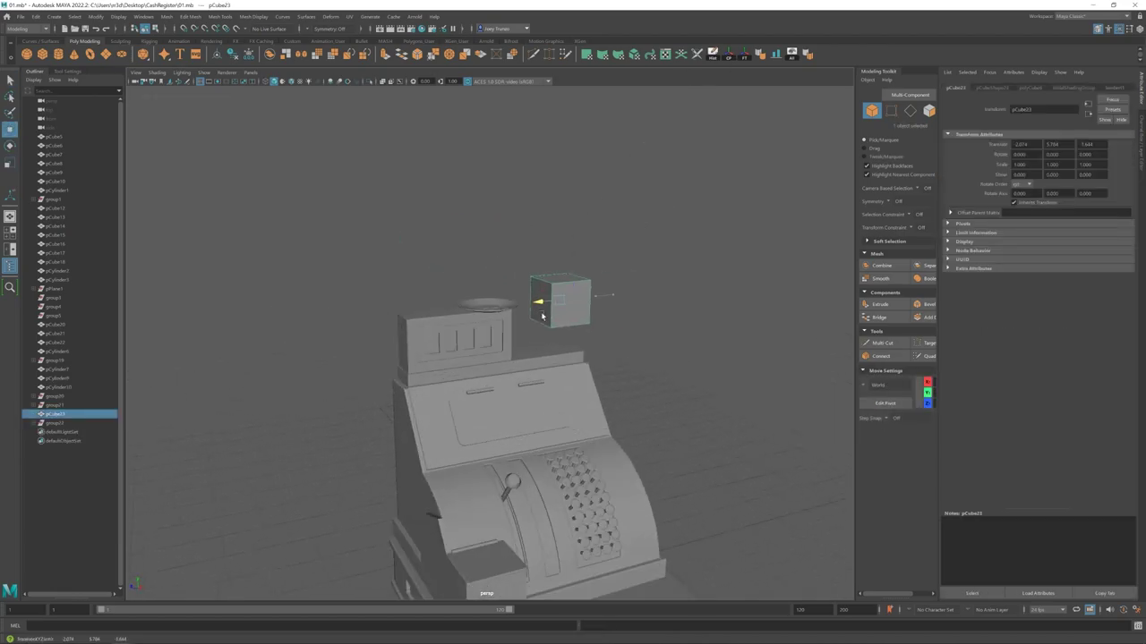
{"action": "key", "text": "w"}
{"action": "scroll", "coordinate": [568, 330], "scroll_direction": "up", "scroll_amount": 3}
{"action": "left_click_drag", "start_coordinate": [602, 338], "coordinate": [531, 263]}
- Extrude the cube's top face and bevel its edges to hollow it into a holder
{"action": "key", "text": "F11"}
{"action": "left_click", "coordinate": [539, 268]}
{"action": "key", "text": "ctrl+e"}
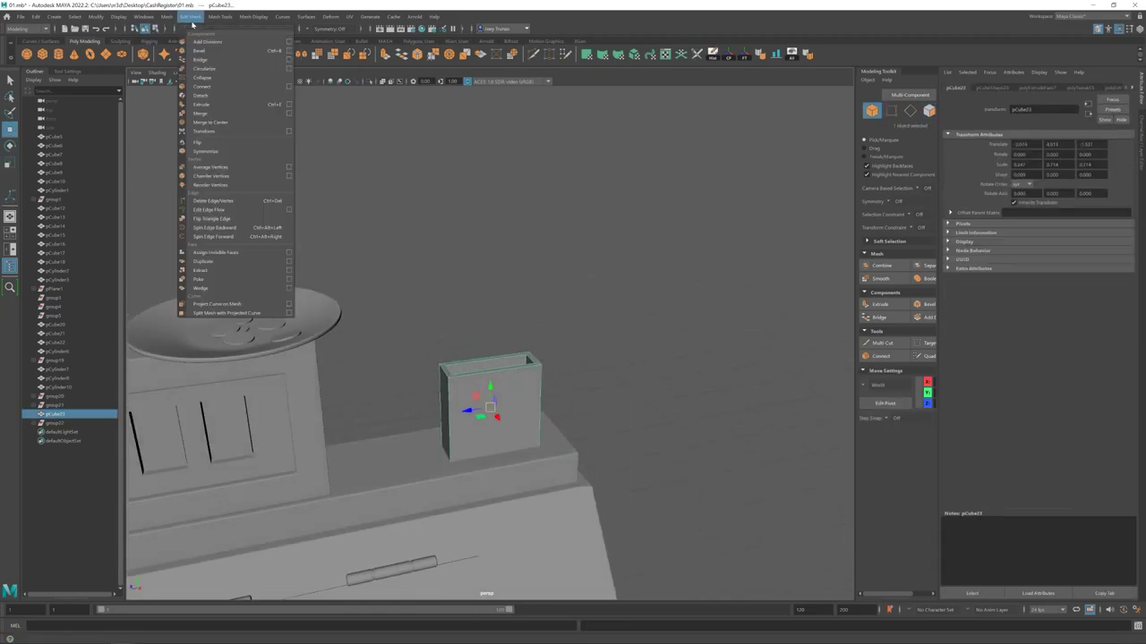
{"action": "left_click", "coordinate": [206, 42]}
{"action": "left_click_drag", "start_coordinate": [608, 376], "coordinate": [538, 320], "text": "alt"}
- Scale a new cube into a thin card and move it into the holder
{"action": "left_click", "coordinate": [557, 313]}
{"action": "left_click", "coordinate": [557, 313]}
{"action": "key", "text": "r"}
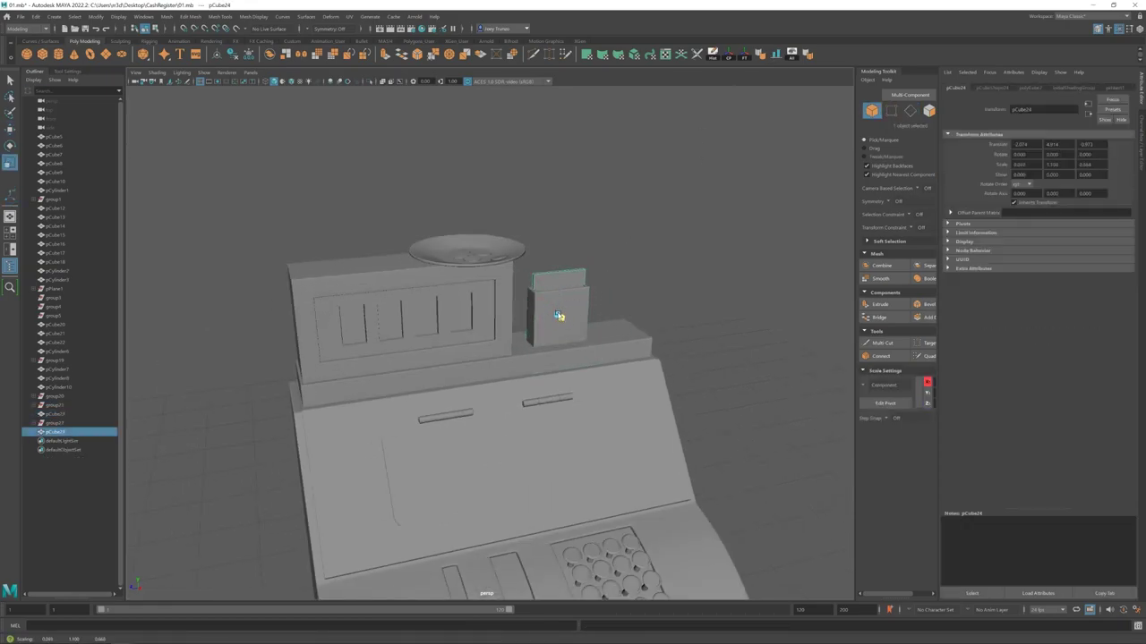
{"action": "left_click_drag", "start_coordinate": [557, 292], "coordinate": [590, 316], "text": "alt"}
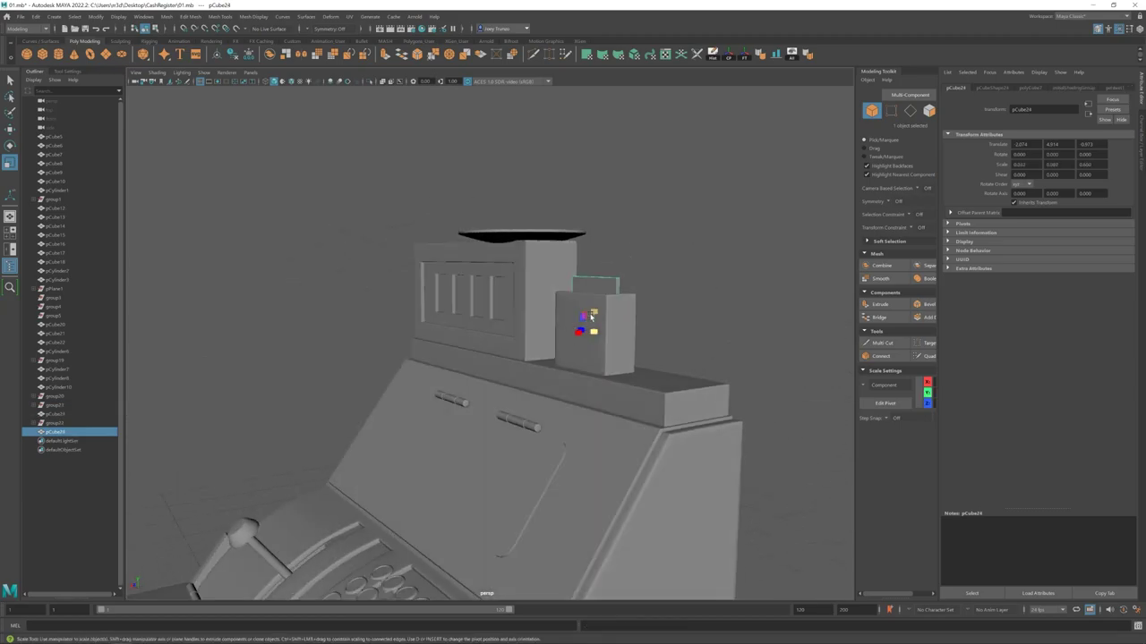
{"action": "key", "text": "w"}
{"action": "left_click_drag", "start_coordinate": [596, 227], "coordinate": [519, 389], "text": "alt"}
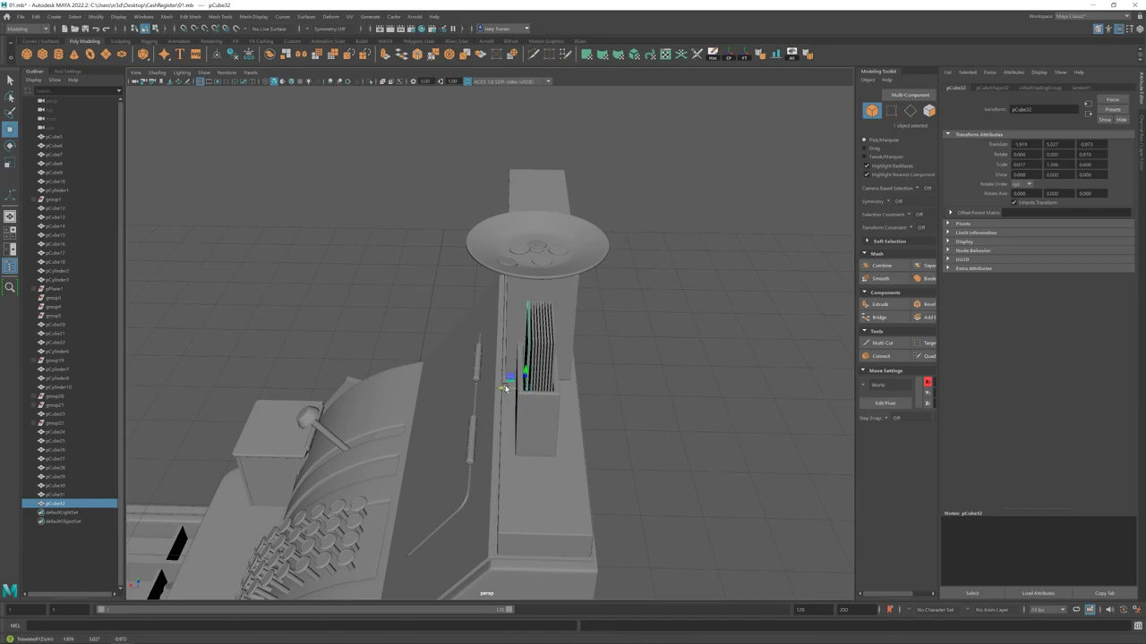
{"action": "left_click_drag", "start_coordinate": [514, 394], "coordinate": [555, 385], "text": "alt"}
- Adjust the spacing of the upright cards stacked in the holder
{"action": "left_click_drag", "start_coordinate": [609, 269], "coordinate": [570, 377]}
{"action": "left_click", "coordinate": [614, 303]}
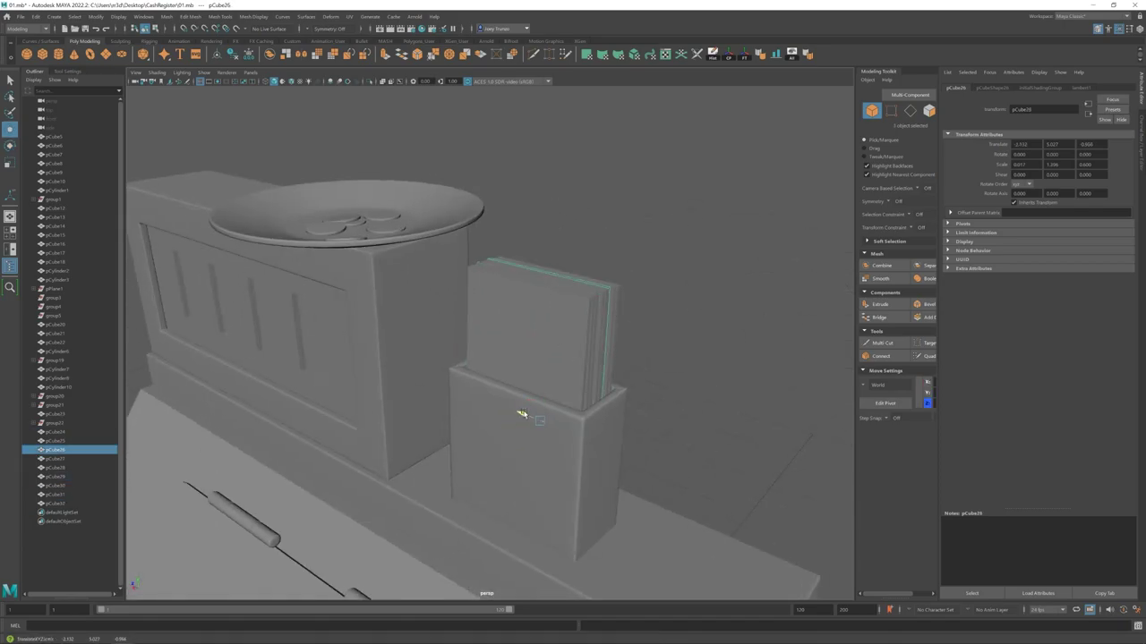
{"action": "left_click", "coordinate": [529, 411]}
{"action": "left_click_drag", "start_coordinate": [529, 410], "coordinate": [567, 344], "text": "alt"}
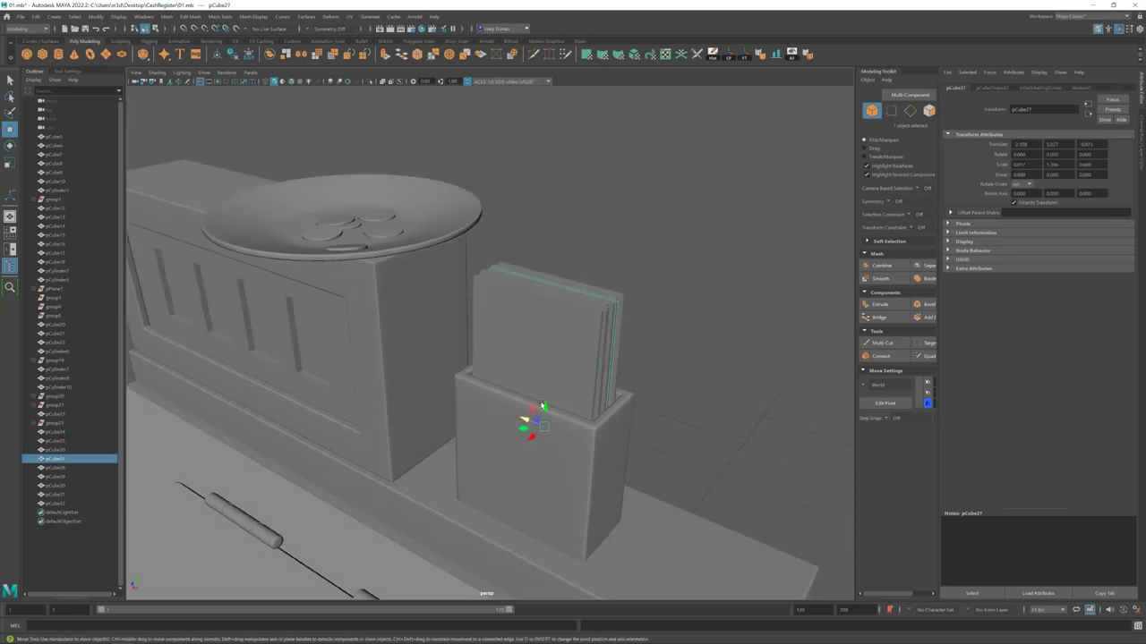
{"action": "left_click", "coordinate": [514, 280]}
{"action": "left_click_drag", "start_coordinate": [514, 280], "coordinate": [539, 352], "text": "alt"}
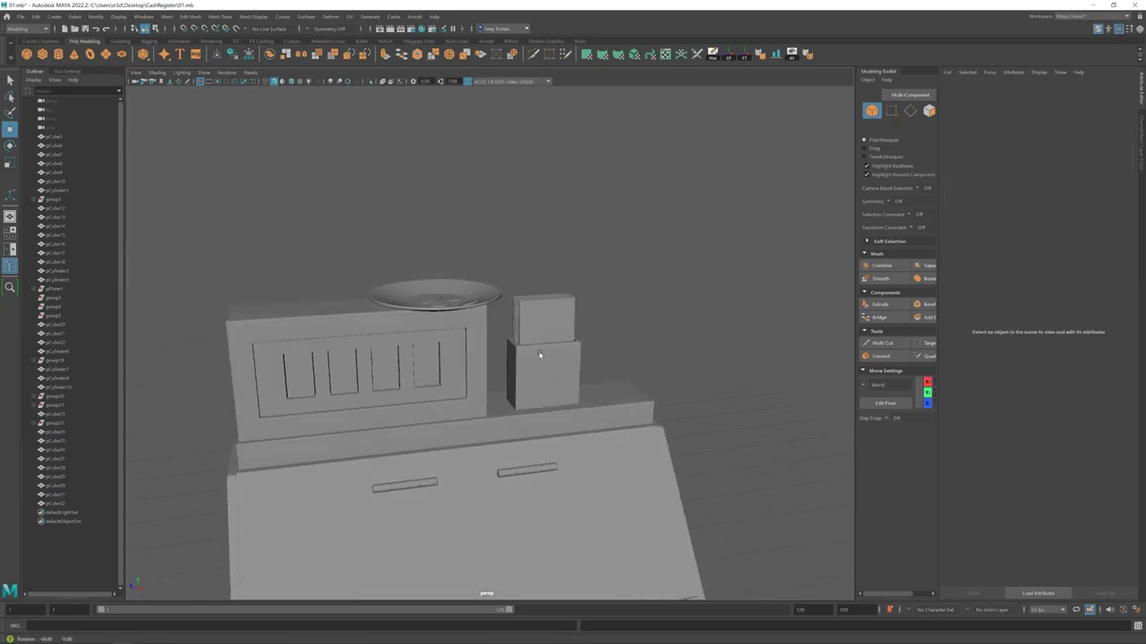
{"action": "right_click_drag", "start_coordinate": [540, 353], "coordinate": [504, 332], "text": "alt"}
{"action": "left_click_drag", "start_coordinate": [504, 333], "coordinate": [479, 376], "text": "alt"}
{"action": "left_click", "coordinate": [478, 377]}
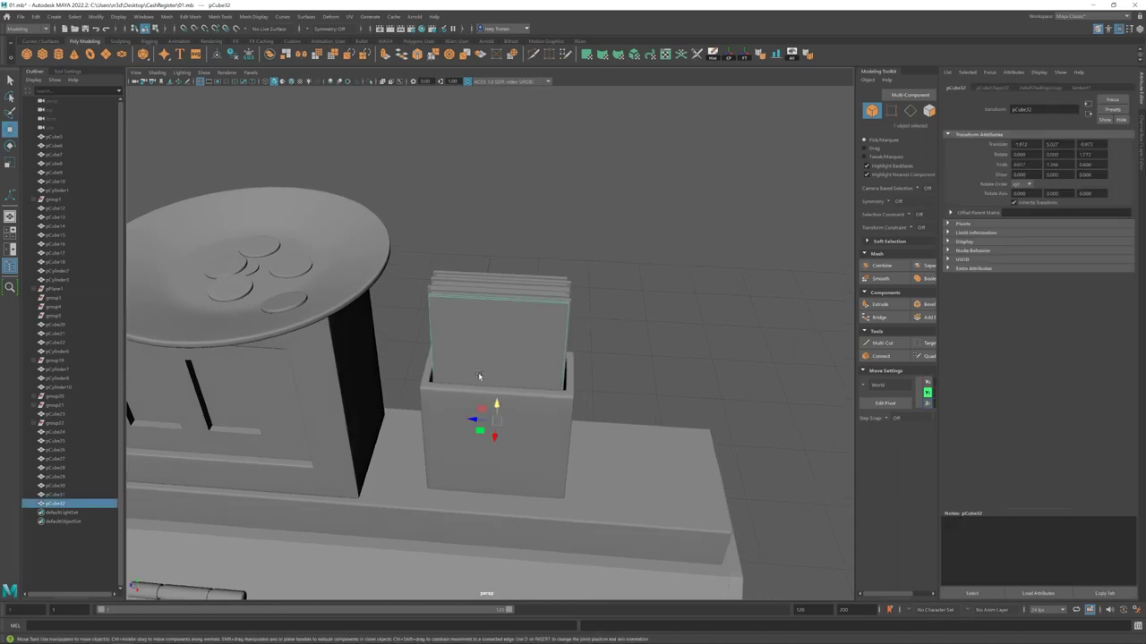
{"action": "left_click", "coordinate": [442, 287]}
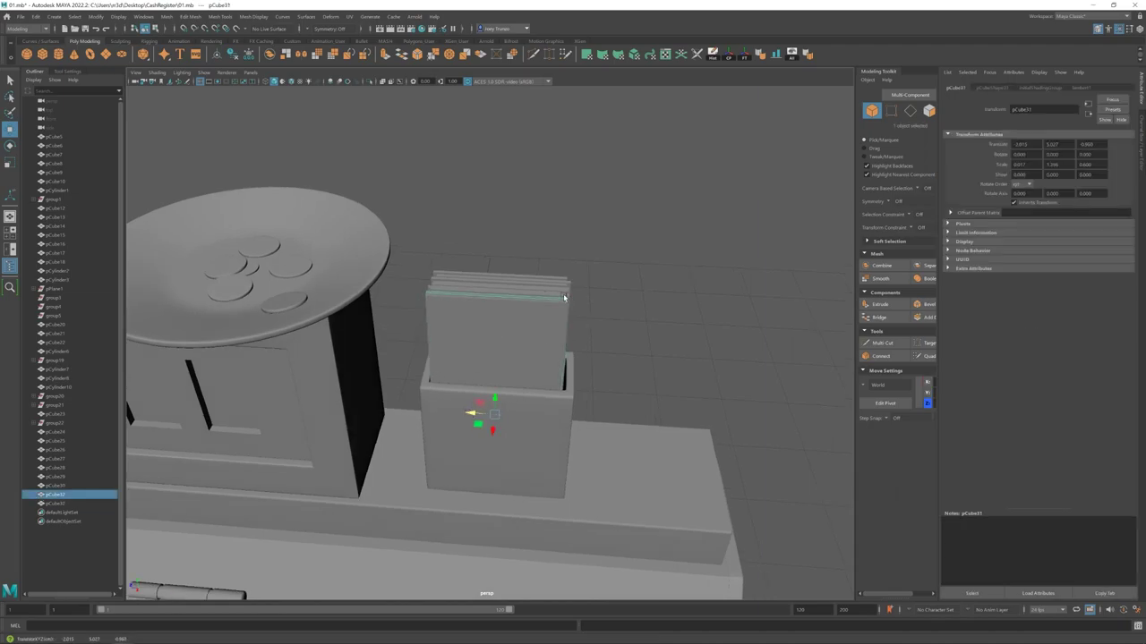
{"action": "scroll", "coordinate": [608, 304], "scroll_direction": "down", "scroll_amount": 3}
- Zoom out to the whole register and select the holder with its cards
{"action": "left_click", "coordinate": [659, 312]}
{"action": "left_click_drag", "start_coordinate": [660, 312], "coordinate": [471, 381], "text": "alt"}
{"action": "right_click_drag", "start_coordinate": [471, 380], "coordinate": [475, 313], "text": "alt"}
{"action": "left_click_drag", "start_coordinate": [475, 312], "coordinate": [488, 320], "text": "alt"}
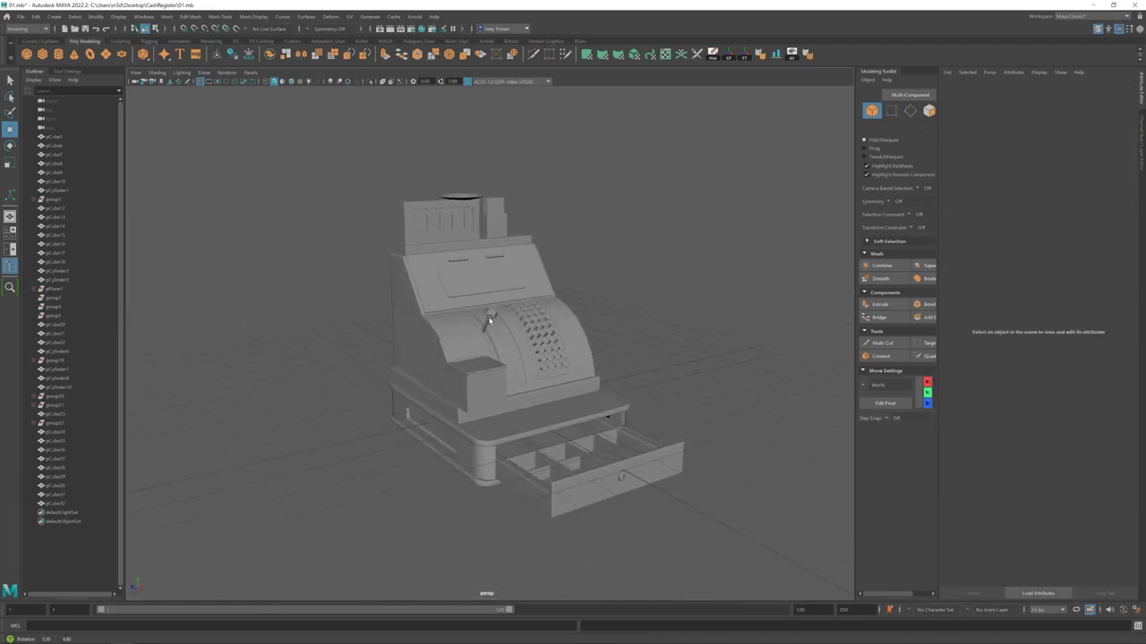
{"action": "scroll", "coordinate": [497, 296], "scroll_direction": "up", "scroll_amount": 5}
{"action": "left_click", "coordinate": [490, 294]}
- Bevel the top edges of the side panel beside the keys
{"action": "left_click_drag", "start_coordinate": [567, 187], "coordinate": [490, 295], "text": "alt"}
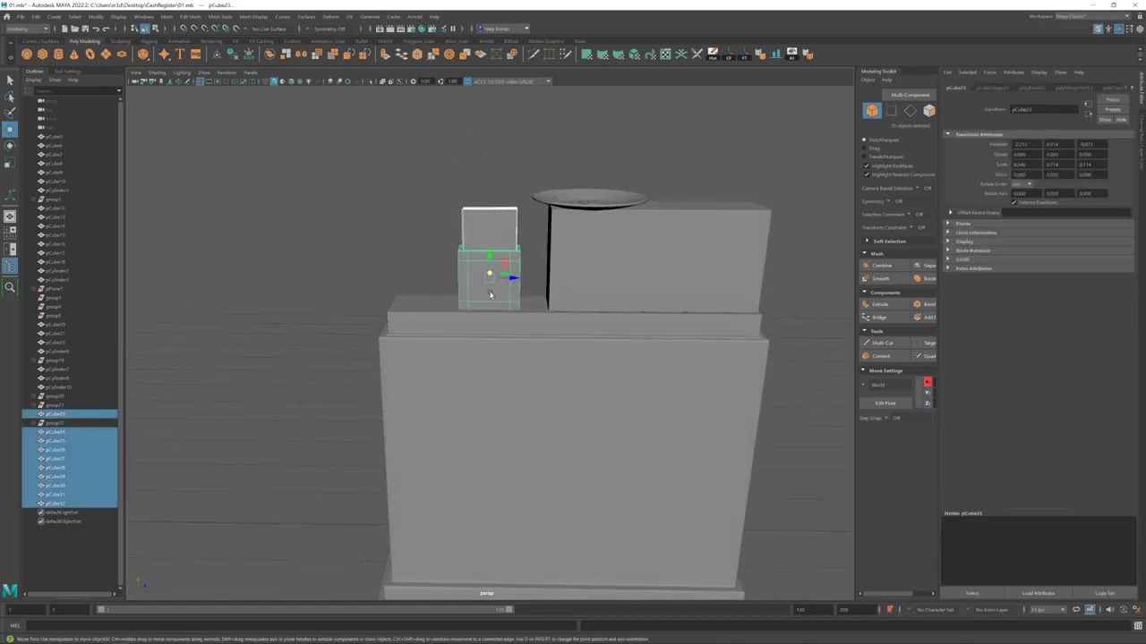
{"action": "left_click", "coordinate": [406, 174]}
{"action": "left_click_drag", "start_coordinate": [407, 174], "coordinate": [507, 312], "text": "alt"}
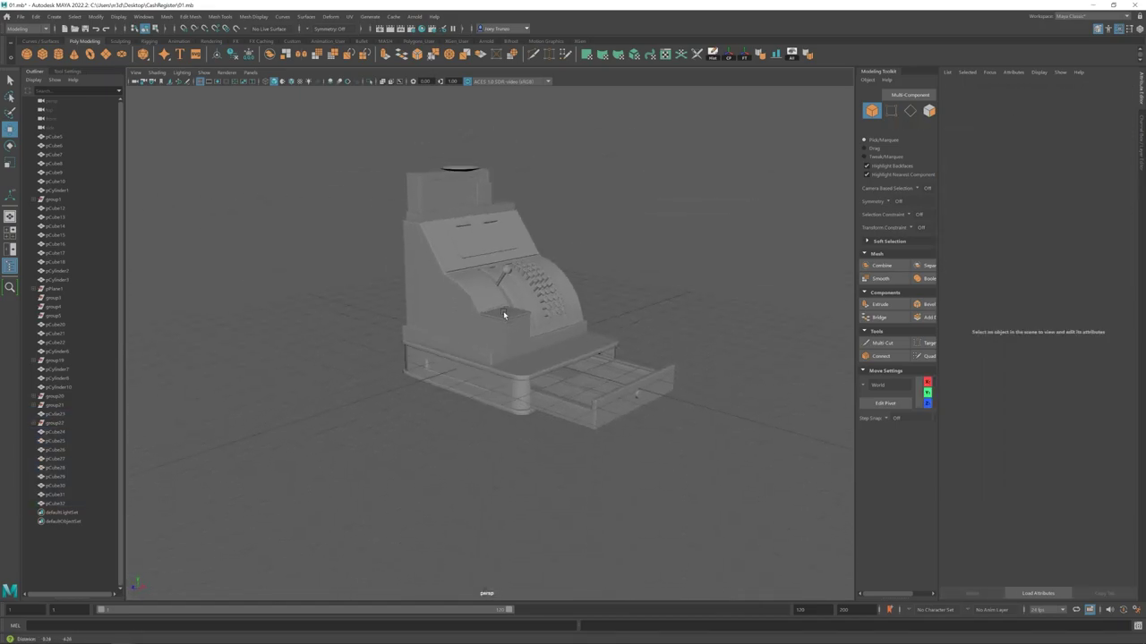
{"action": "scroll", "coordinate": [472, 327], "scroll_direction": "up", "scroll_amount": 3}
{"action": "scroll", "coordinate": [472, 328], "scroll_direction": "up", "scroll_amount": 3}
{"action": "left_click", "coordinate": [525, 322]}
{"action": "left_click", "coordinate": [191, 16]}
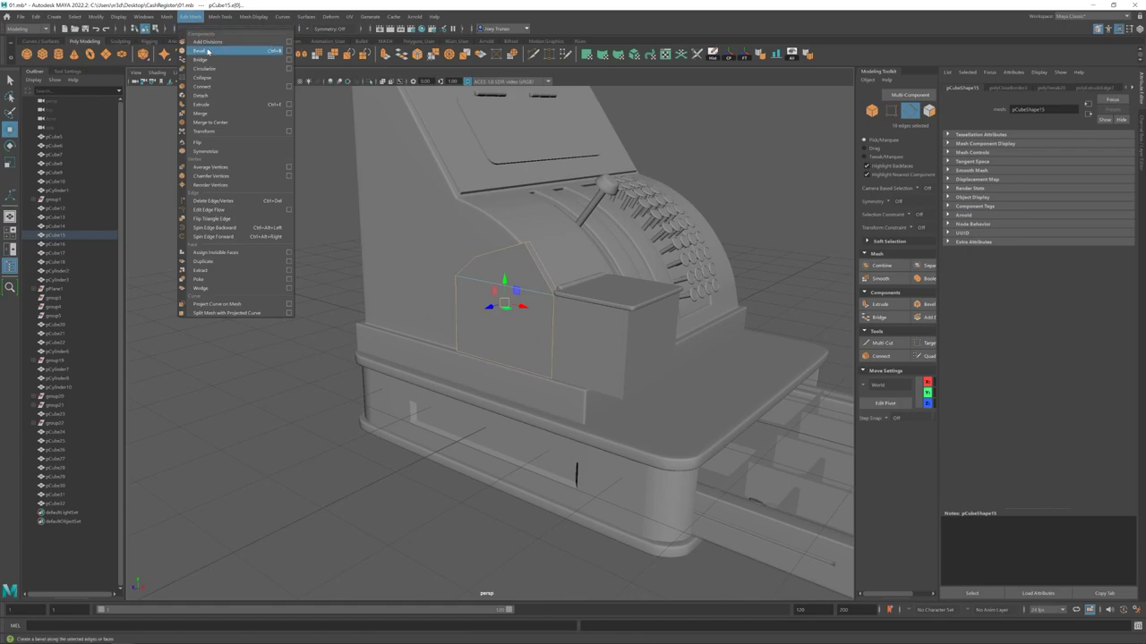
{"action": "left_click", "coordinate": [210, 47]}
- Inspect the bevelled side panel from around the register and try resizing it
{"action": "scroll", "coordinate": [500, 320], "scroll_direction": "up", "scroll_amount": 3}
{"action": "left_click_drag", "start_coordinate": [501, 319], "coordinate": [686, 486], "text": "alt"}
{"action": "scroll", "coordinate": [686, 486], "scroll_direction": "down", "scroll_amount": 5}
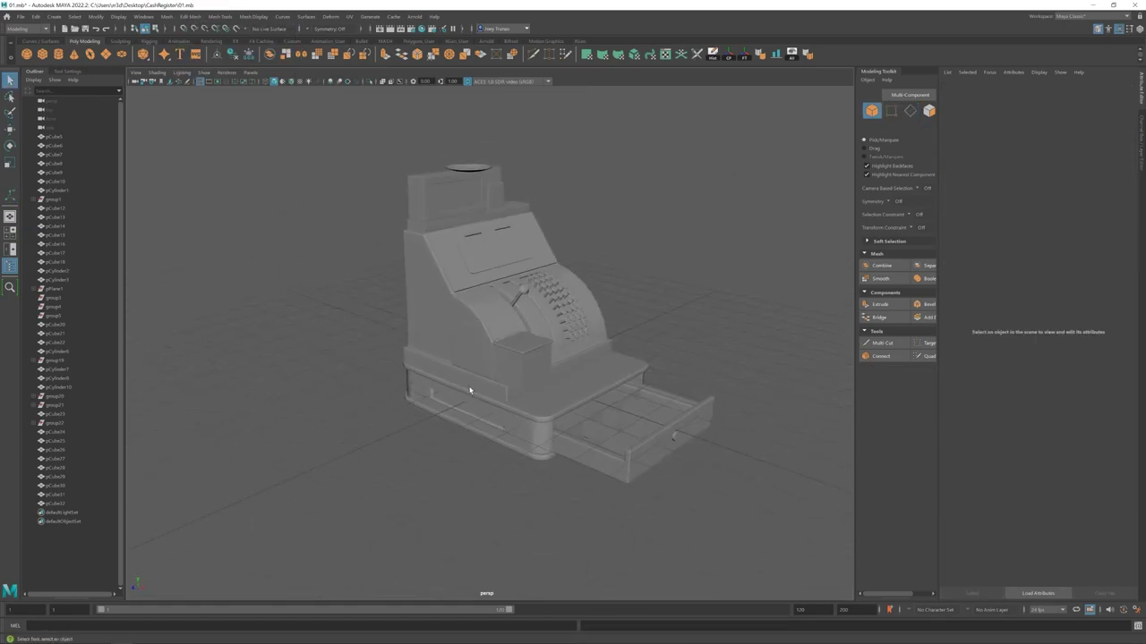
{"action": "scroll", "coordinate": [447, 374], "scroll_direction": "up", "scroll_amount": 5}
{"action": "left_click", "coordinate": [446, 374]}
{"action": "key", "text": "r"}
{"action": "left_click_drag", "start_coordinate": [455, 367], "coordinate": [296, 384], "text": "alt"}
{"action": "left_click", "coordinate": [297, 384]}
{"action": "key", "text": "w"}
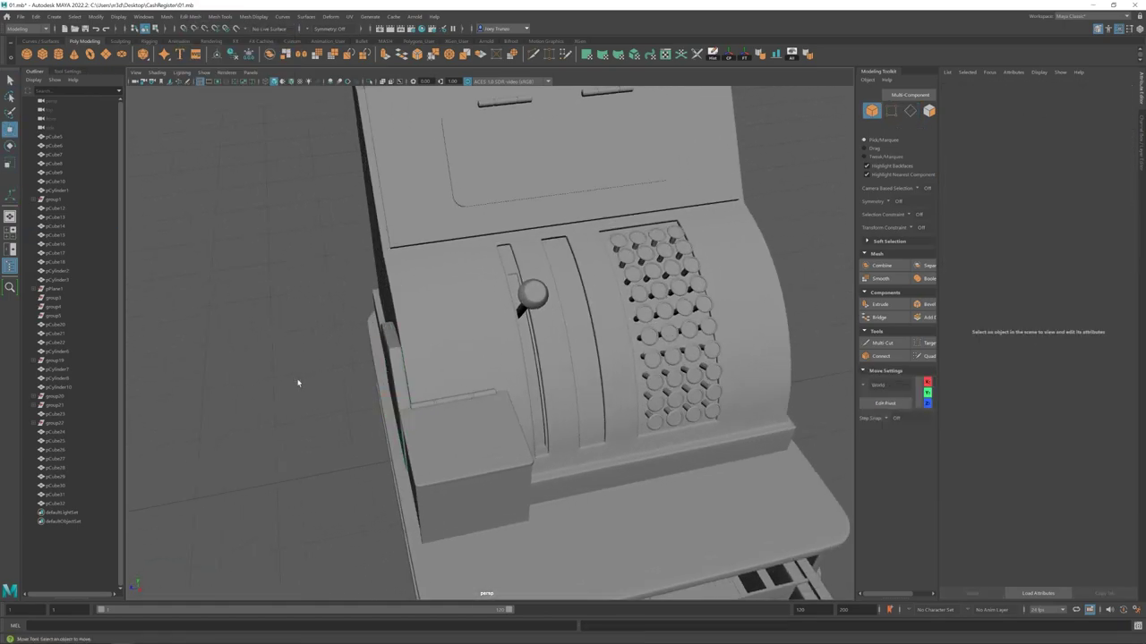
{"action": "scroll", "coordinate": [475, 367], "scroll_direction": "down", "scroll_amount": 5}
{"action": "scroll", "coordinate": [475, 367], "scroll_direction": "up", "scroll_amount": 5}
- Scale the side panel's top edge loop to form a peaked top
{"action": "left_click_drag", "start_coordinate": [475, 367], "coordinate": [543, 383], "text": "alt"}
{"action": "left_click", "coordinate": [543, 383]}
{"action": "right_click_drag", "start_coordinate": [532, 307], "coordinate": [532, 276]}
{"action": "left_click_drag", "start_coordinate": [532, 276], "coordinate": [555, 295], "text": "alt"}
{"action": "left_click", "coordinate": [540, 292]}
{"action": "key", "text": "r"}
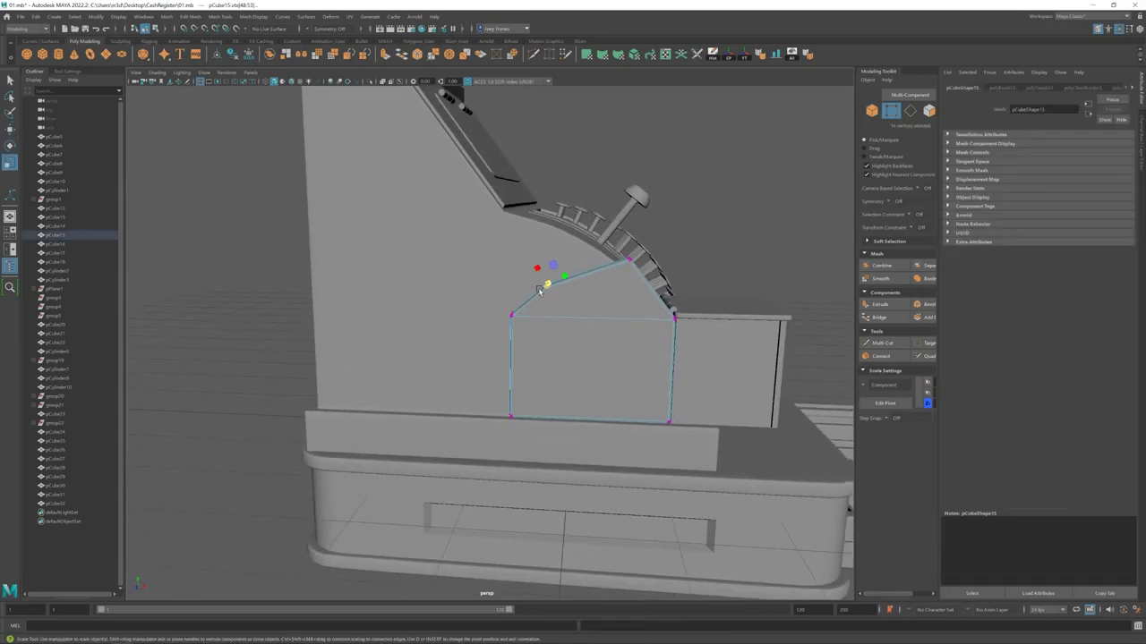
{"action": "key", "text": "F8"}
{"action": "key", "text": "w"}
- Place a new polygon cylinder at the side panel
{"action": "scroll", "coordinate": [500, 336], "scroll_direction": "down", "scroll_amount": 5}
{"action": "left_click_drag", "start_coordinate": [500, 336], "coordinate": [468, 342], "text": "alt"}
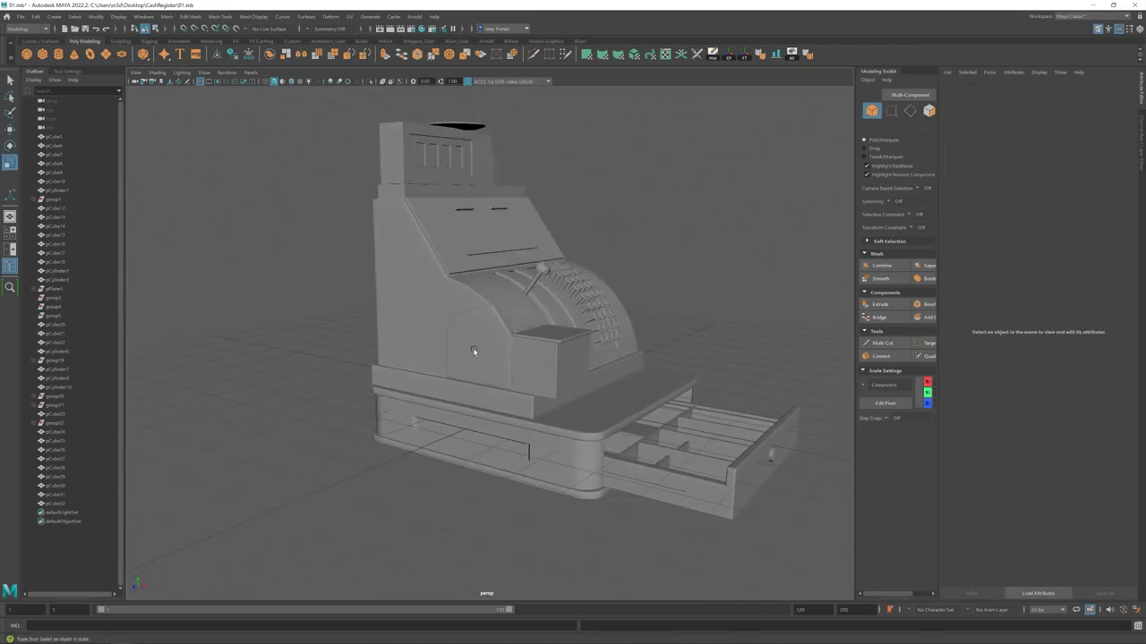
{"action": "scroll", "coordinate": [415, 383], "scroll_direction": "up", "scroll_amount": 5}
{"action": "scroll", "coordinate": [415, 383], "scroll_direction": "down", "scroll_amount": 2}
{"action": "right_click_drag", "start_coordinate": [415, 383], "coordinate": [453, 322], "text": "shift"}
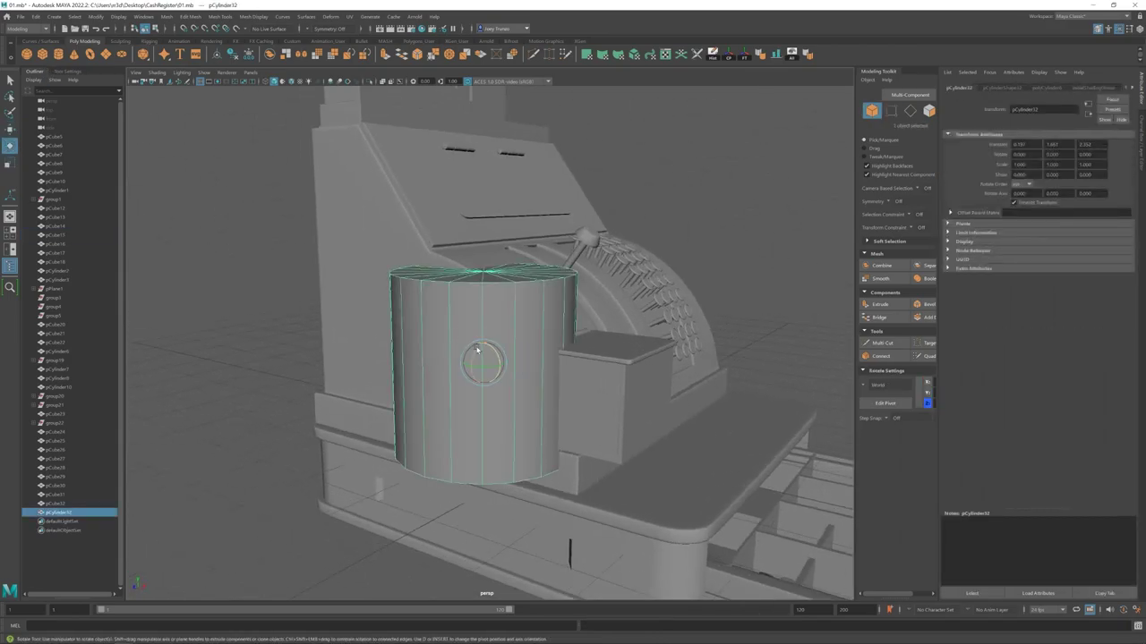
- Rotate the new cylinder 90° to face outward and resize it
{"action": "key", "text": "e"}
{"action": "scroll", "coordinate": [461, 381], "scroll_direction": "up", "scroll_amount": 2}
{"action": "left_click_drag", "start_coordinate": [452, 340], "coordinate": [399, 367]}
{"action": "key", "text": "r"}
{"action": "scroll", "coordinate": [459, 371], "scroll_direction": "up", "scroll_amount": 3}
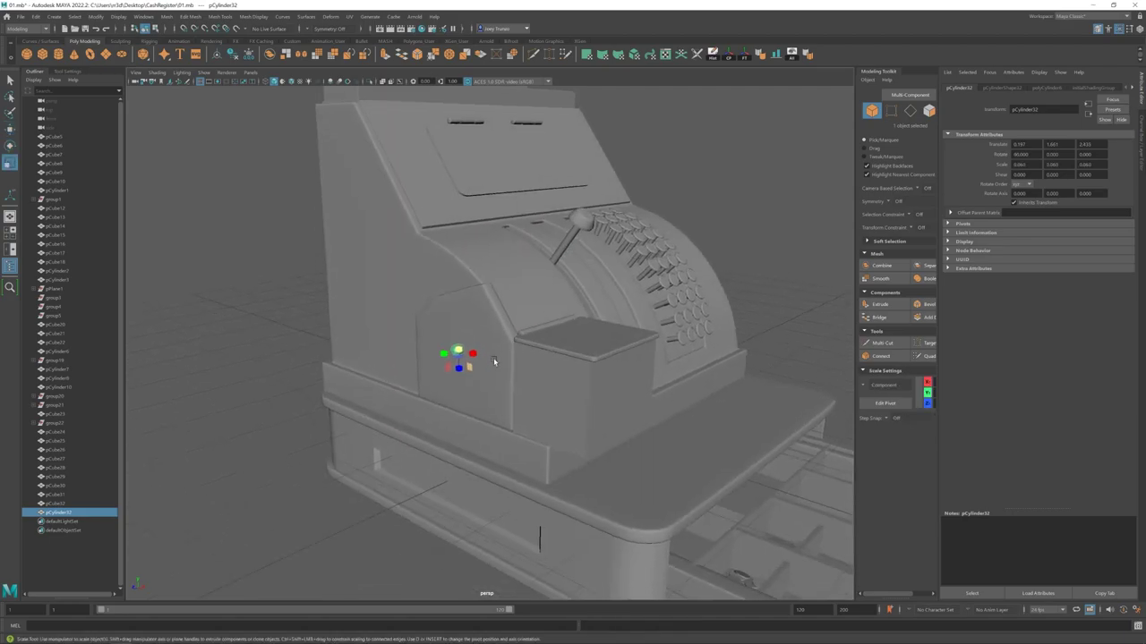
{"action": "key", "text": "f"}
{"action": "scroll", "coordinate": [473, 349], "scroll_direction": "down", "scroll_amount": 2}
{"action": "key", "text": "F10"}
{"action": "key", "text": "F8"}
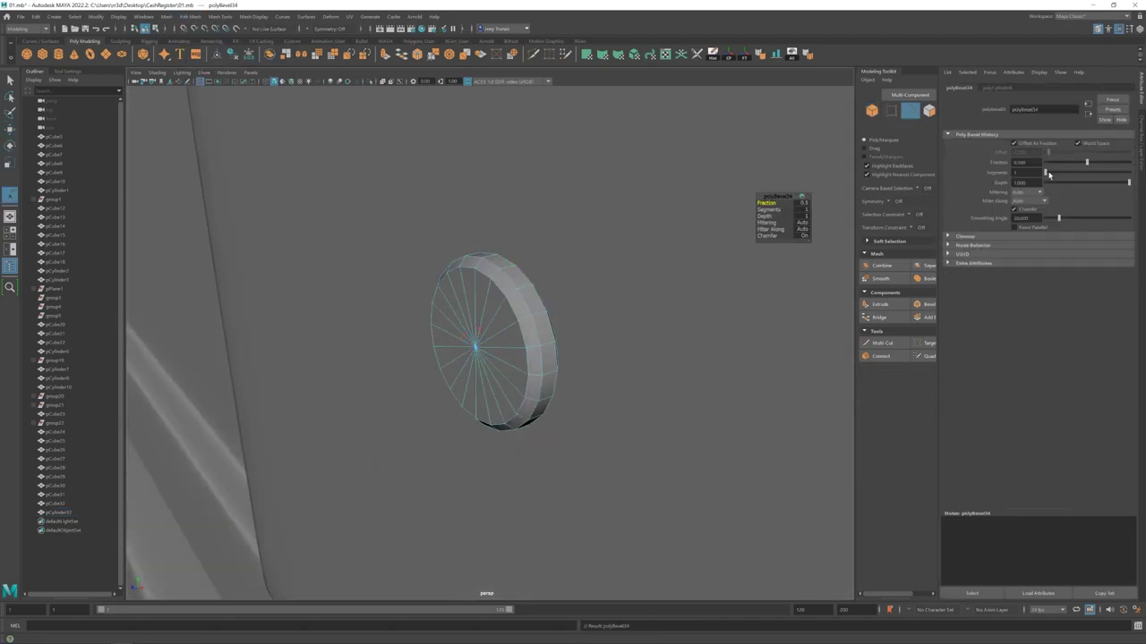
- Frame the side panel beside the keys and switch it to edge editing
{"action": "scroll", "coordinate": [491, 347], "scroll_direction": "down", "scroll_amount": 4}
{"action": "scroll", "coordinate": [492, 348], "scroll_direction": "down", "scroll_amount": 3}
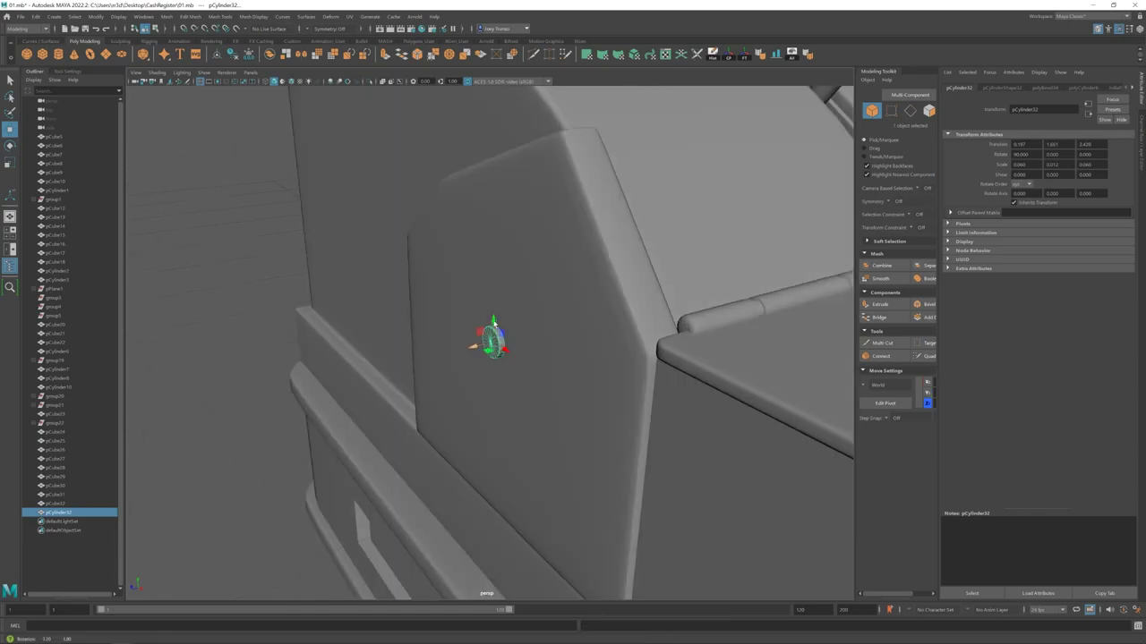
{"action": "left_click", "coordinate": [492, 347]}
{"action": "key", "text": "f"}
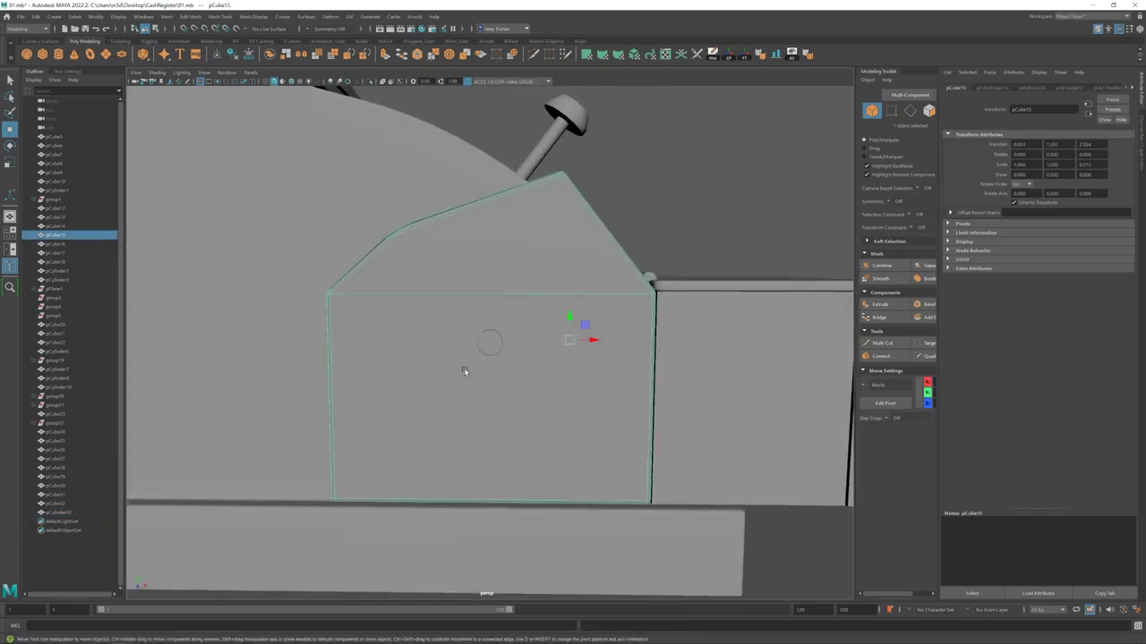
{"action": "key", "text": "a"}
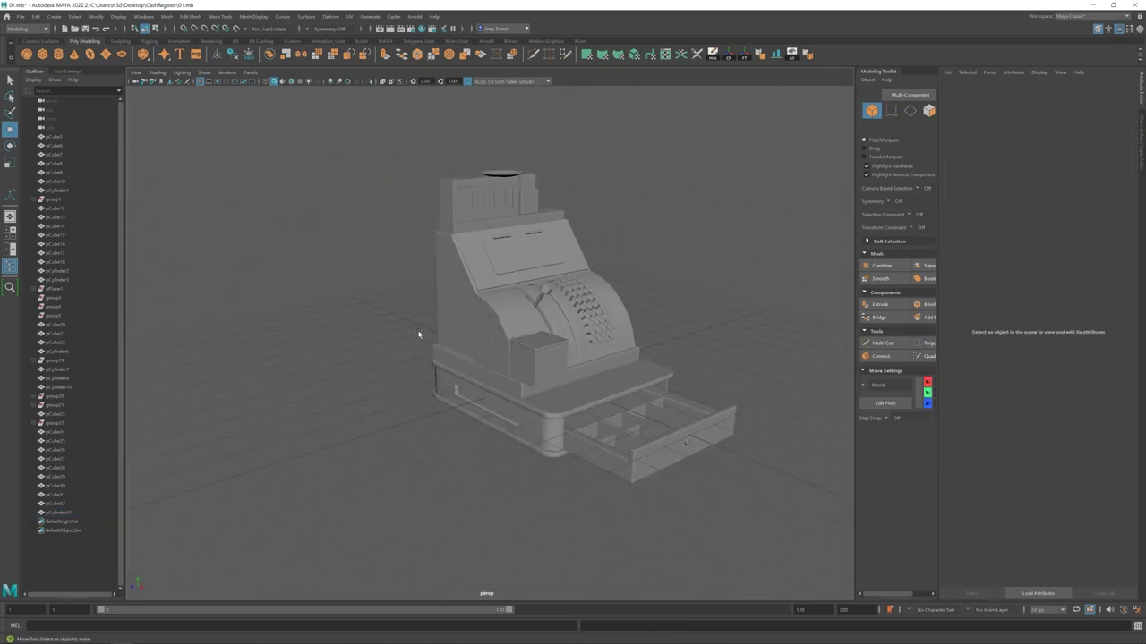
{"action": "key", "text": "bracketleft"}
{"action": "left_click", "coordinate": [501, 358]}
{"action": "key", "text": "F10"}
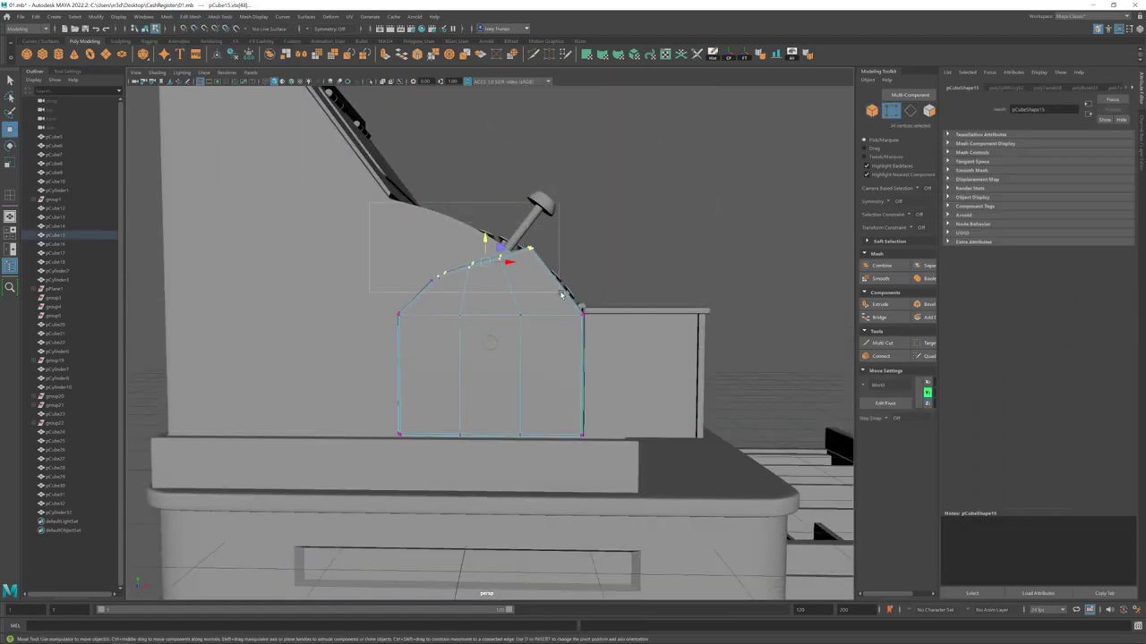
- Undo the recent edits on the side box with repeated Ctrl+Z
{"action": "key", "text": "ctrl+z"}
{"action": "key", "text": "ctrl+z"}
{"action": "key", "text": "ctrl+z"}
{"action": "key", "text": "ctrl+z"}
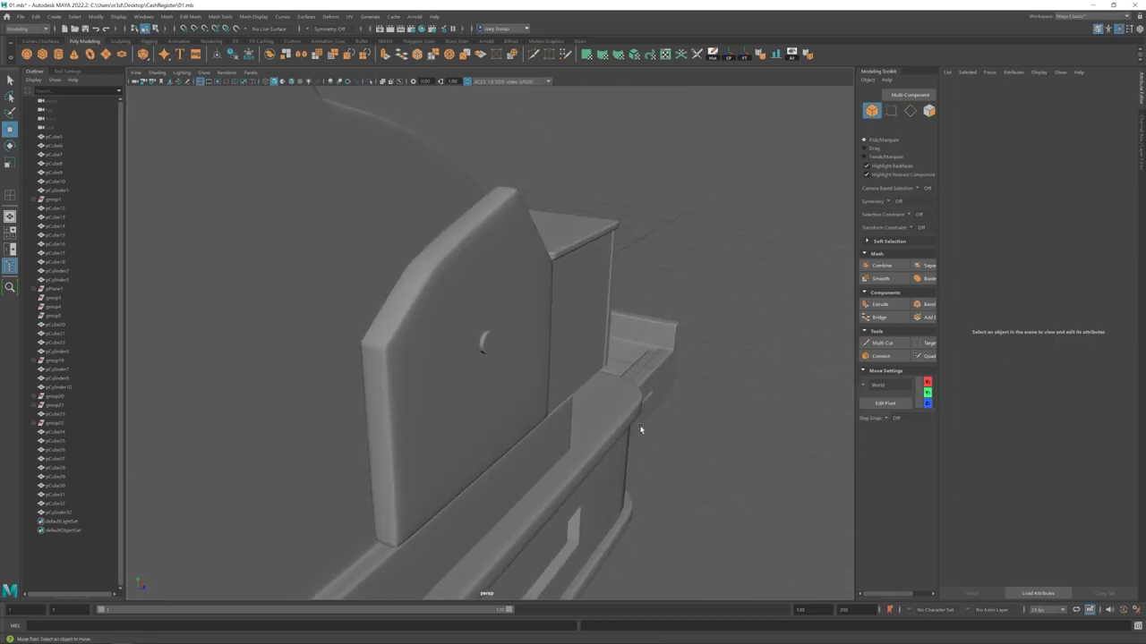
{"action": "key", "text": "ctrl+z"}
{"action": "key", "text": "ctrl+z"}
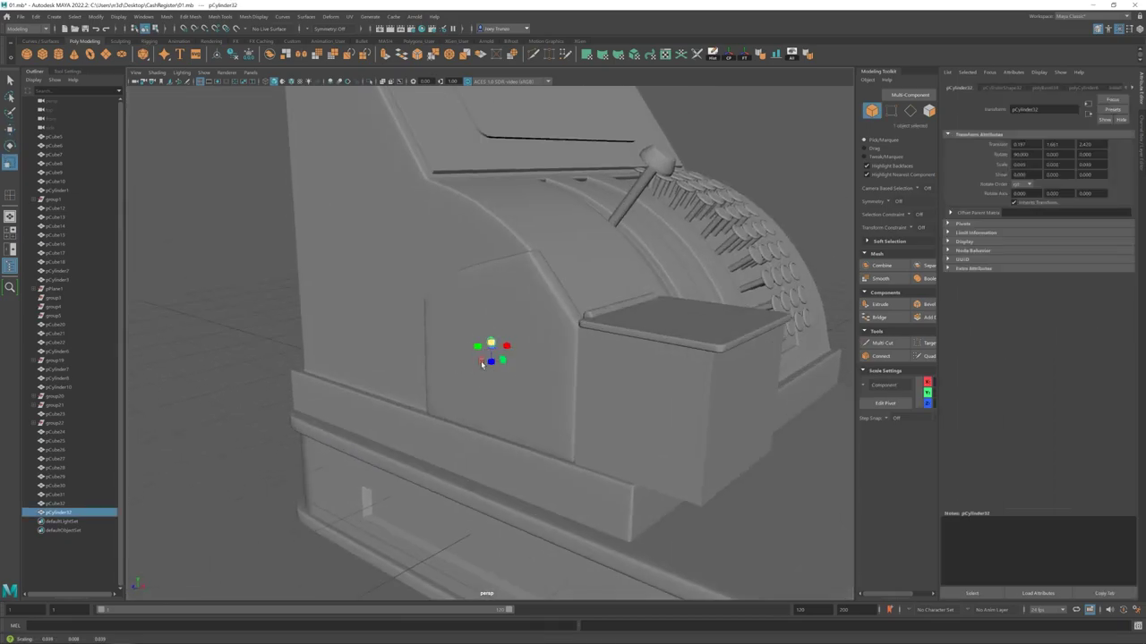
{"action": "key", "text": "w"}
{"action": "key", "text": "f"}
{"action": "key", "text": "ctrl+z"}
{"action": "key", "text": "ctrl+z"}
{"action": "key", "text": "ctrl+z"}
{"action": "key", "text": "ctrl+z"}
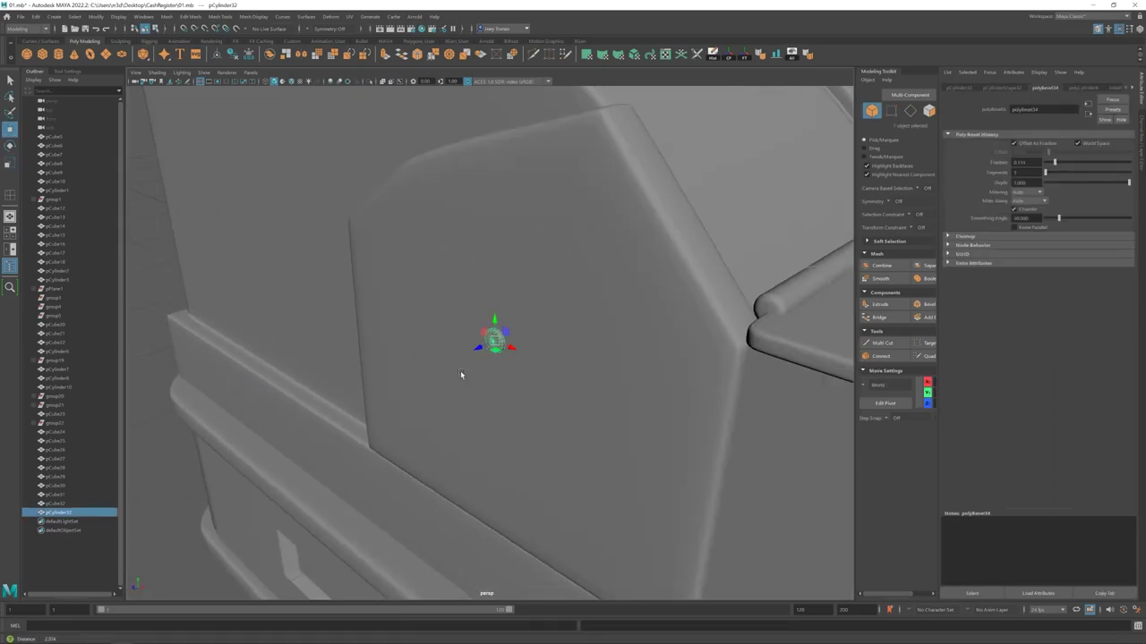
{"action": "key", "text": "ctrl+z"}
{"action": "key", "text": "ctrl+z"}
{"action": "key", "text": "ctrl+z"}
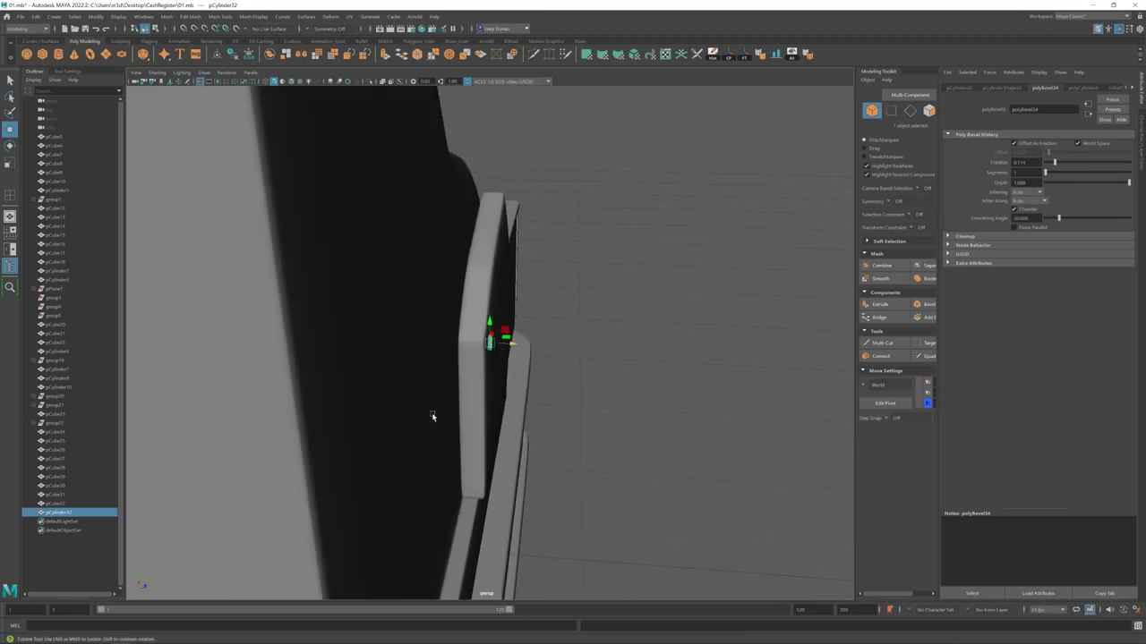
{"action": "key", "text": "ctrl+z"}
{"action": "key", "text": "ctrl+z"}
{"action": "key", "text": "ctrl+z"}
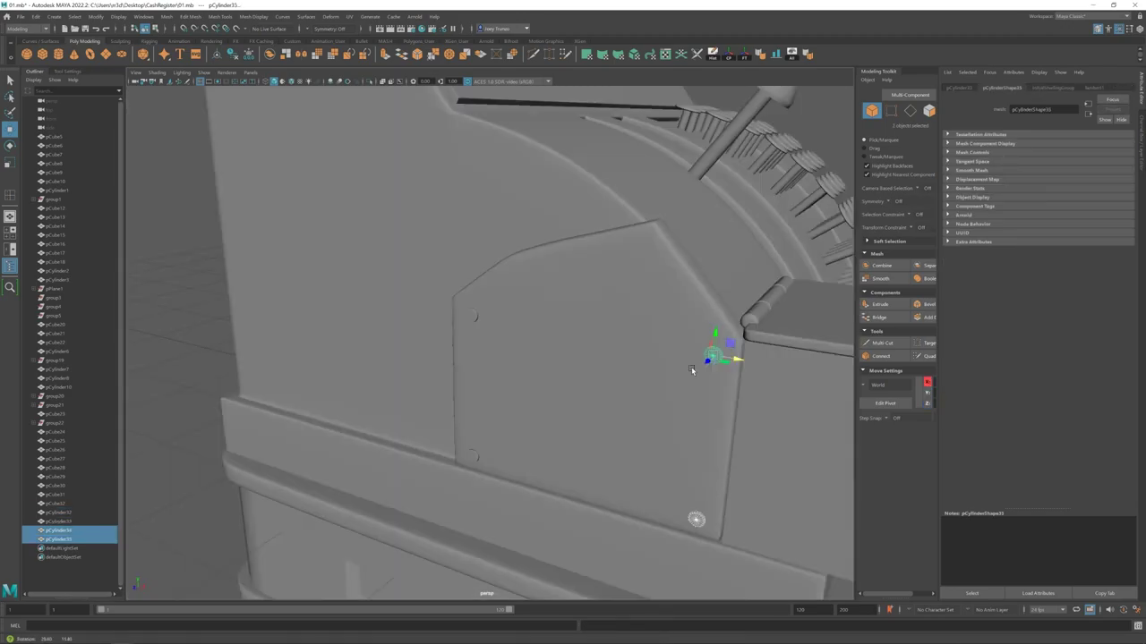
{"action": "key", "text": "ctrl+z"}
{"action": "key", "text": "ctrl+z"}
{"action": "key", "text": "ctrl+z"}
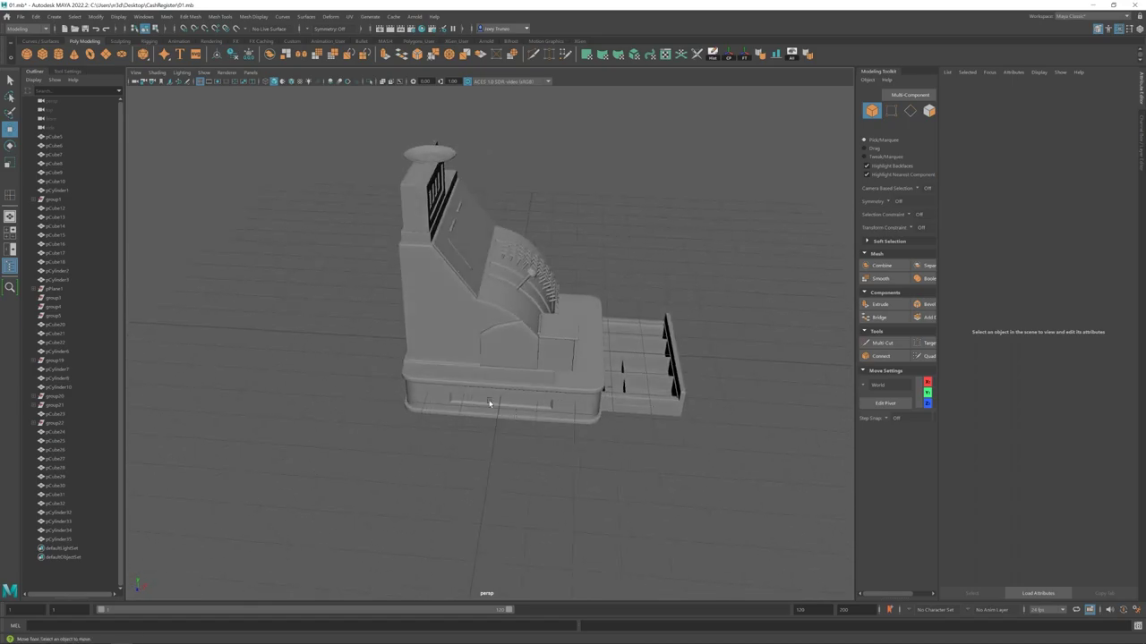
{"action": "key", "text": "ctrl+z"}
{"action": "key", "text": "ctrl+z"}
{"action": "key", "text": "ctrl+z"}
{"action": "key", "text": "ctrl+z"}
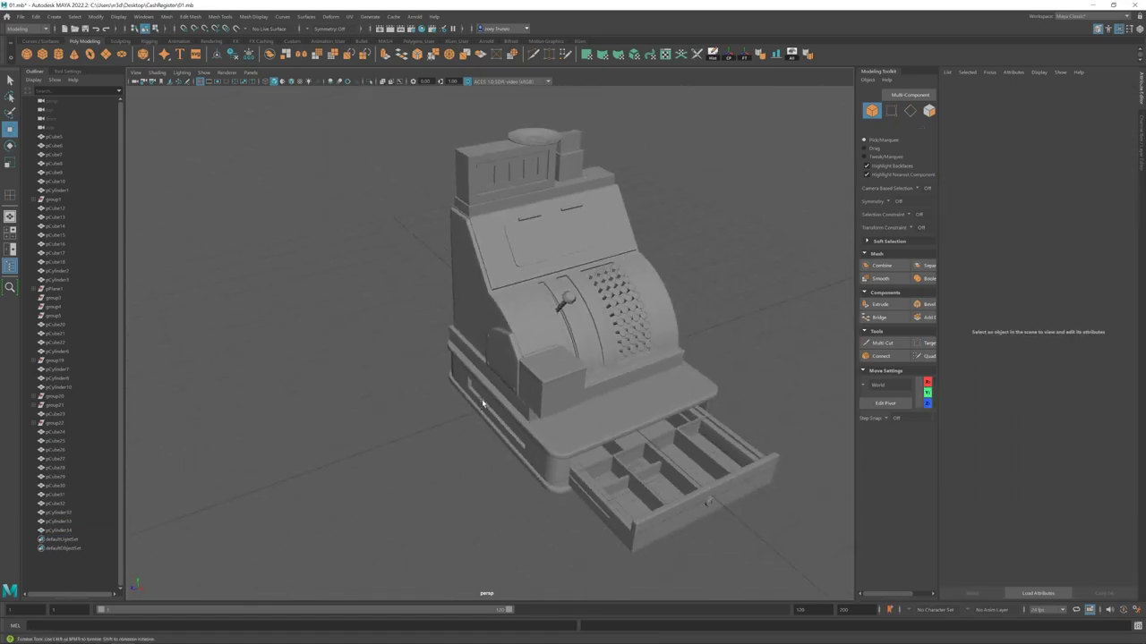
{"action": "key", "text": "ctrl+z"}
{"action": "key", "text": "ctrl+z"}
{"action": "key", "text": "ctrl+z"}
{"action": "key", "text": "ctrl+z"}
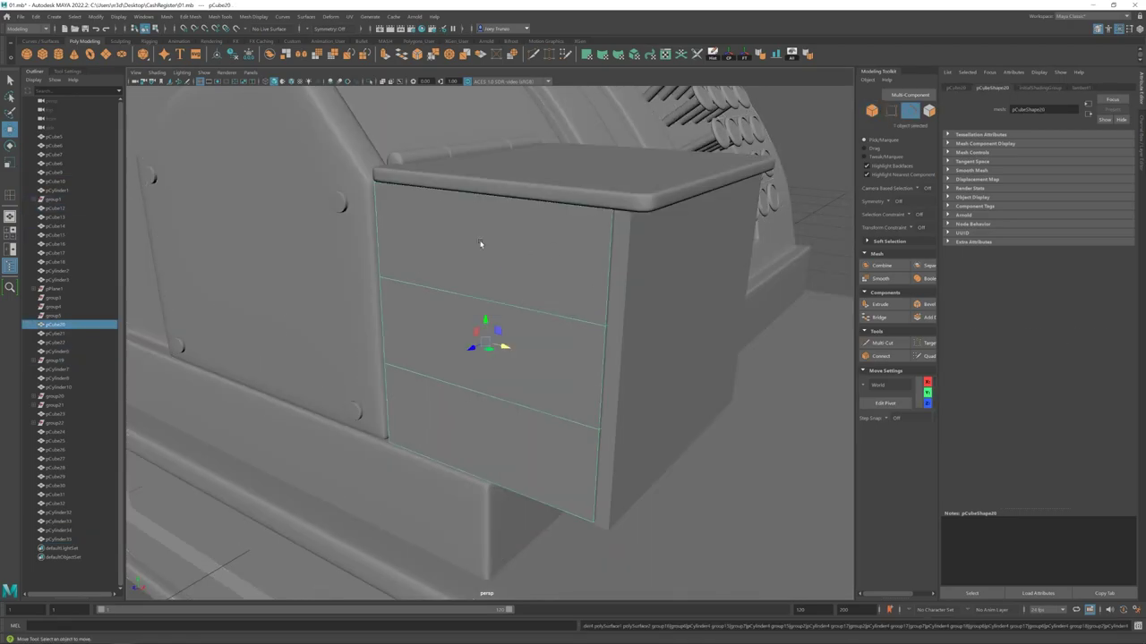
- Bevel the box's front edges with Ctrl+B, then undo the changes
{"action": "key", "text": "ctrl+b"}
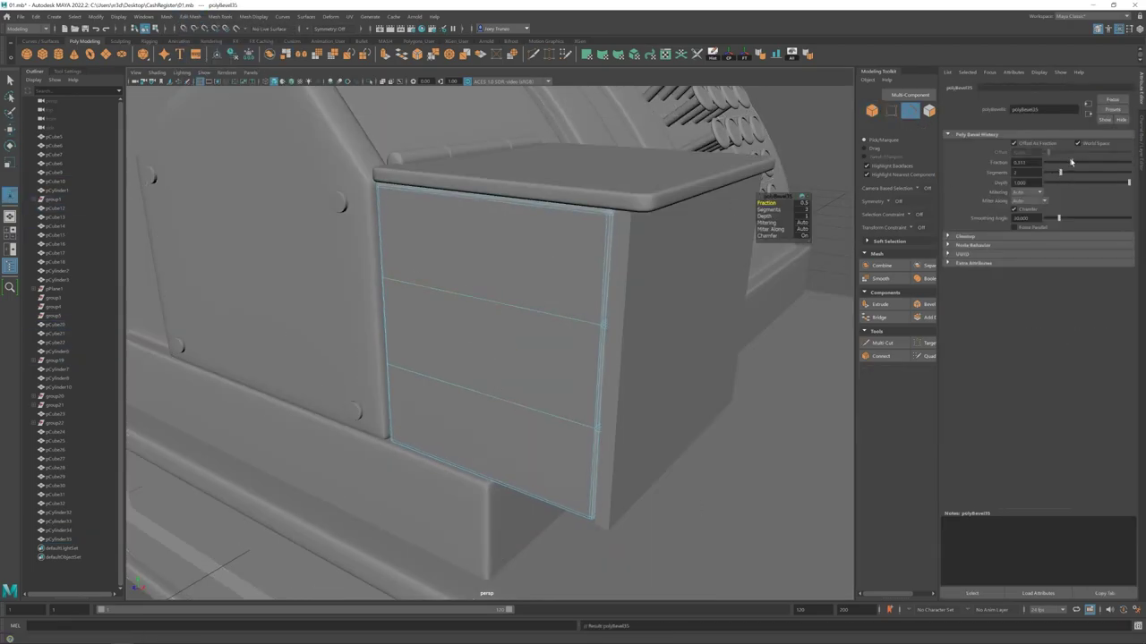
{"action": "double_click", "coordinate": [606, 325]}
{"action": "left_click_drag", "start_coordinate": [606, 325], "coordinate": [387, 441], "text": "alt"}
{"action": "key", "text": "ctrl+z"}
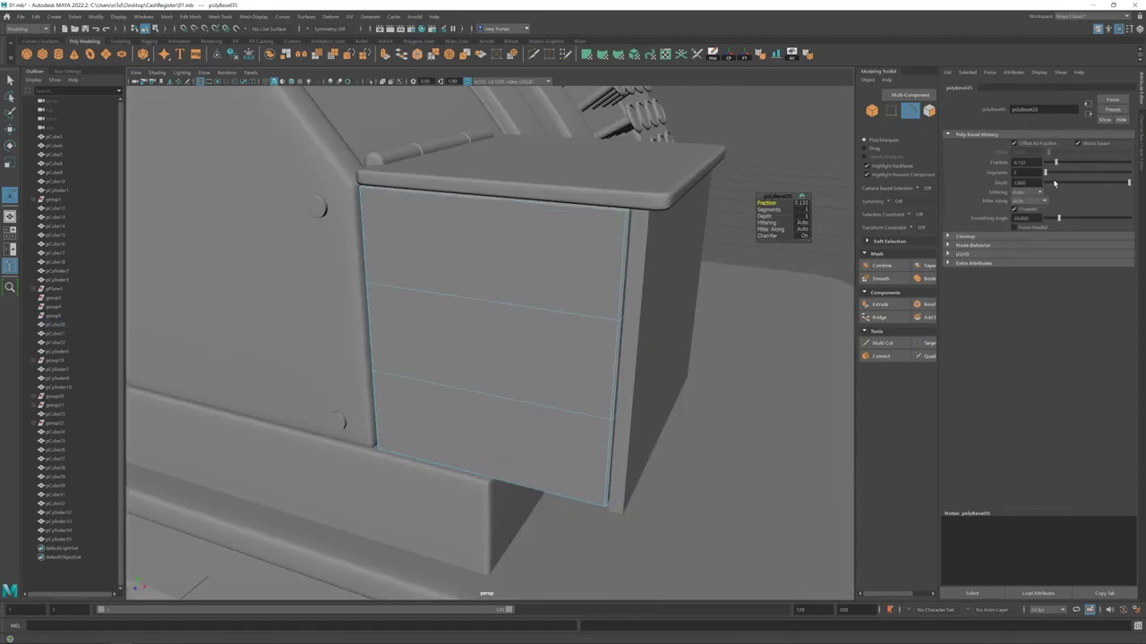
{"action": "key", "text": "ctrl+z"}
- Select the box's front face and adjust it with the move and rotate tools
{"action": "left_click_drag", "start_coordinate": [800, 235], "coordinate": [486, 356], "text": "alt"}
{"action": "left_click", "coordinate": [486, 355]}
{"action": "key", "text": "w"}
{"action": "key", "text": "f"}
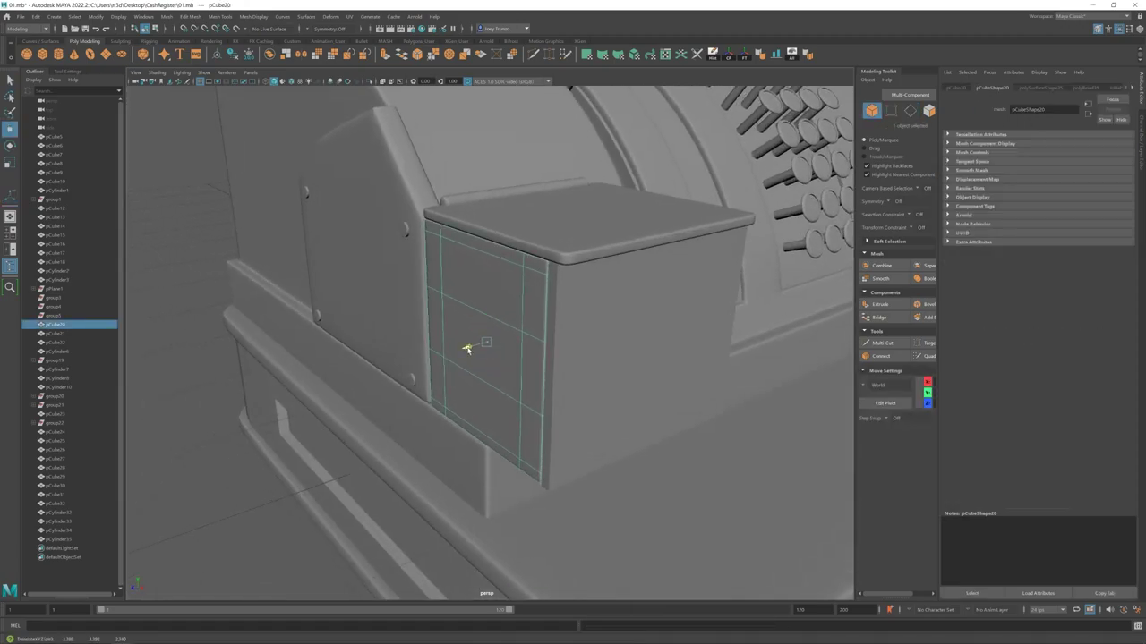
{"action": "key", "text": "w"}
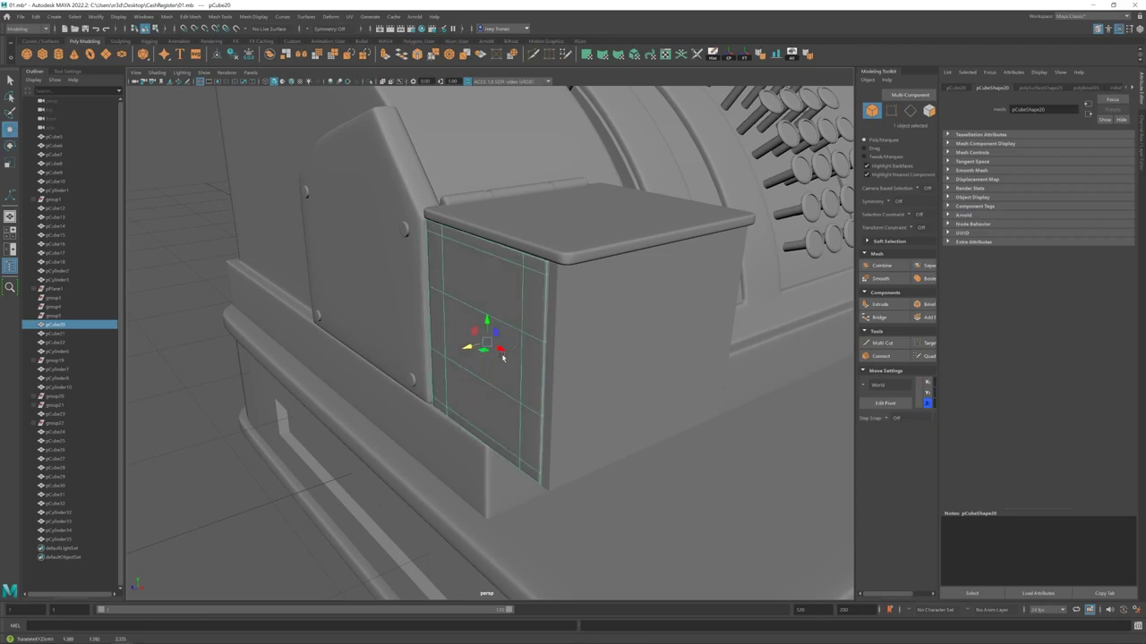
{"action": "key", "text": "e"}
{"action": "left_click_drag", "start_coordinate": [505, 357], "coordinate": [488, 351], "text": "alt"}
{"action": "scroll", "coordinate": [403, 379], "scroll_direction": "down", "scroll_amount": 5}
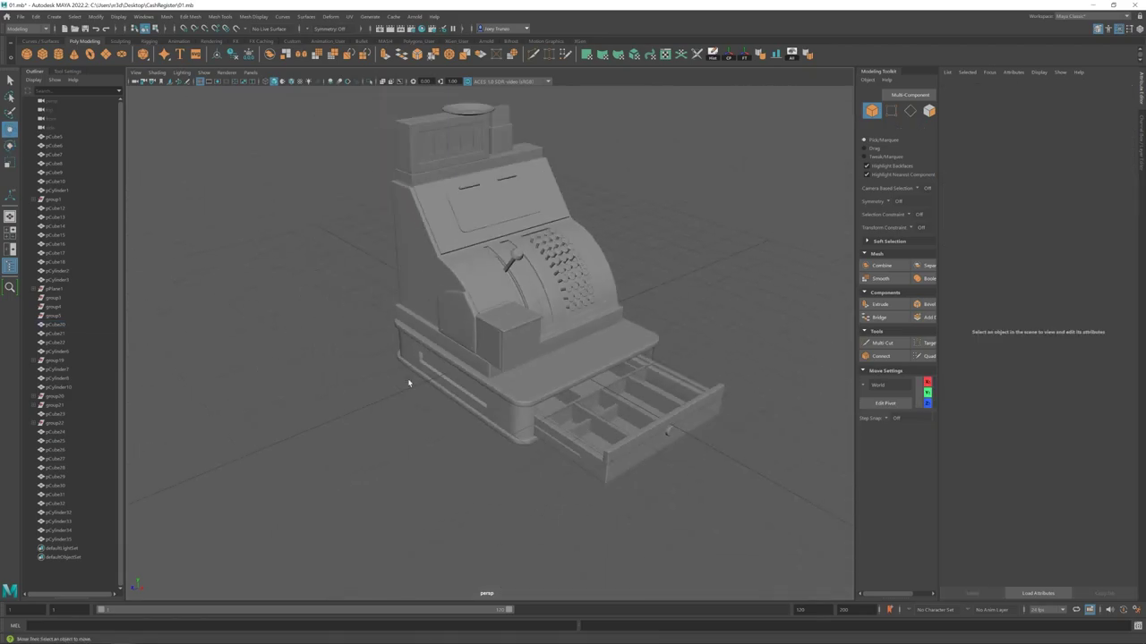
- Select and frame the drawer knob for rotation, then clear the selection
{"action": "left_click_drag", "start_coordinate": [404, 378], "coordinate": [714, 449], "text": "alt"}
{"action": "left_click", "coordinate": [510, 353]}
{"action": "scroll", "coordinate": [530, 332], "scroll_direction": "down", "scroll_amount": 4}
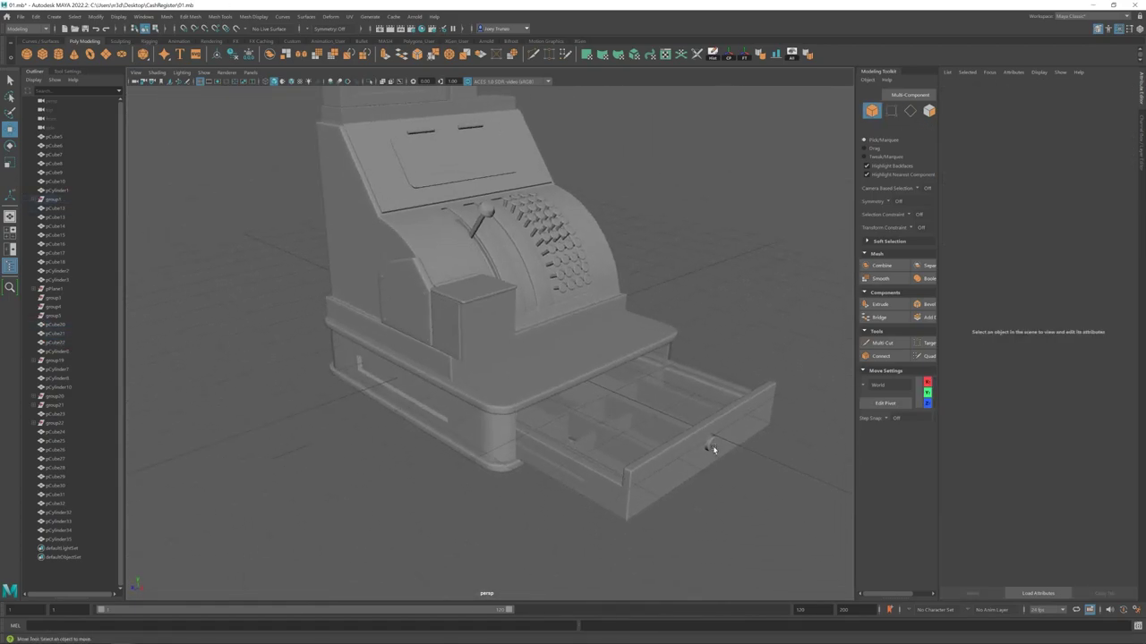
{"action": "left_click", "coordinate": [714, 450]}
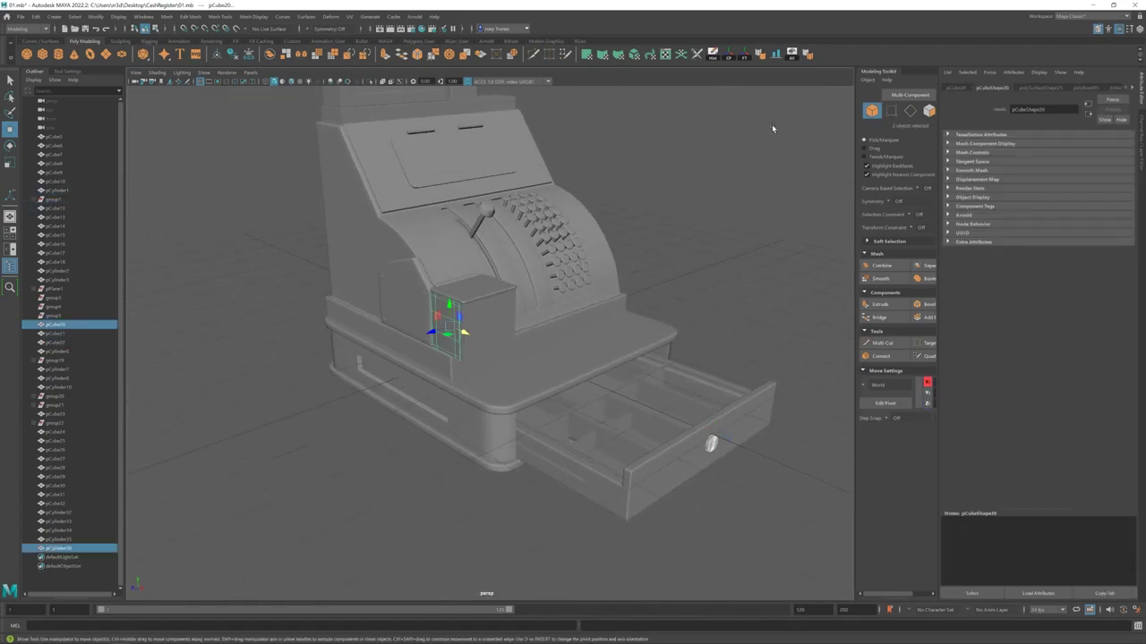
{"action": "key", "text": "e"}
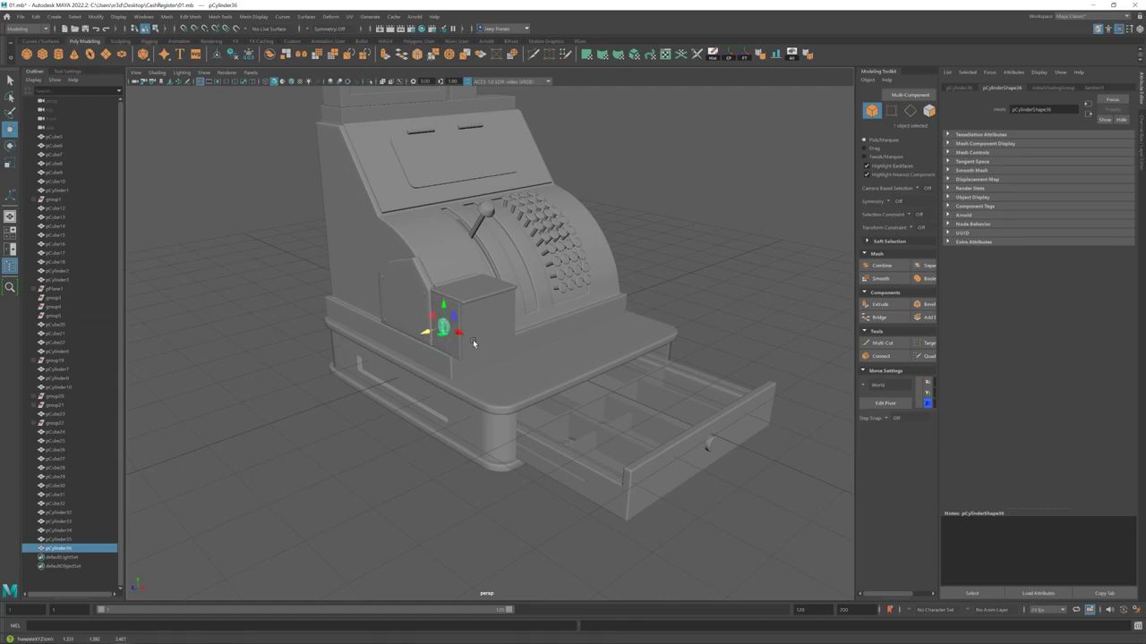
{"action": "key", "text": "f"}
{"action": "scroll", "coordinate": [488, 345], "scroll_direction": "down", "scroll_amount": 5}
{"action": "scroll", "coordinate": [593, 424], "scroll_direction": "down", "scroll_amount": 6}
{"action": "left_click", "coordinate": [461, 376]}
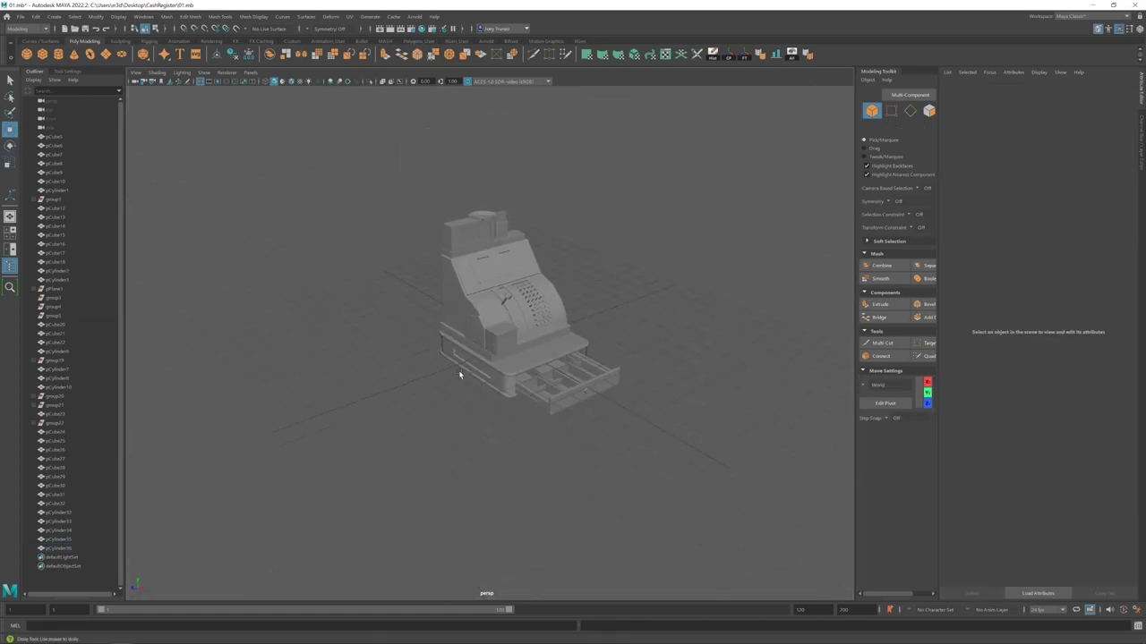
{"action": "scroll", "coordinate": [481, 386], "scroll_direction": "up", "scroll_amount": 4}
- Create a new cube and flatten it into a thin slab on the counter
{"action": "left_click", "coordinate": [42, 53]}
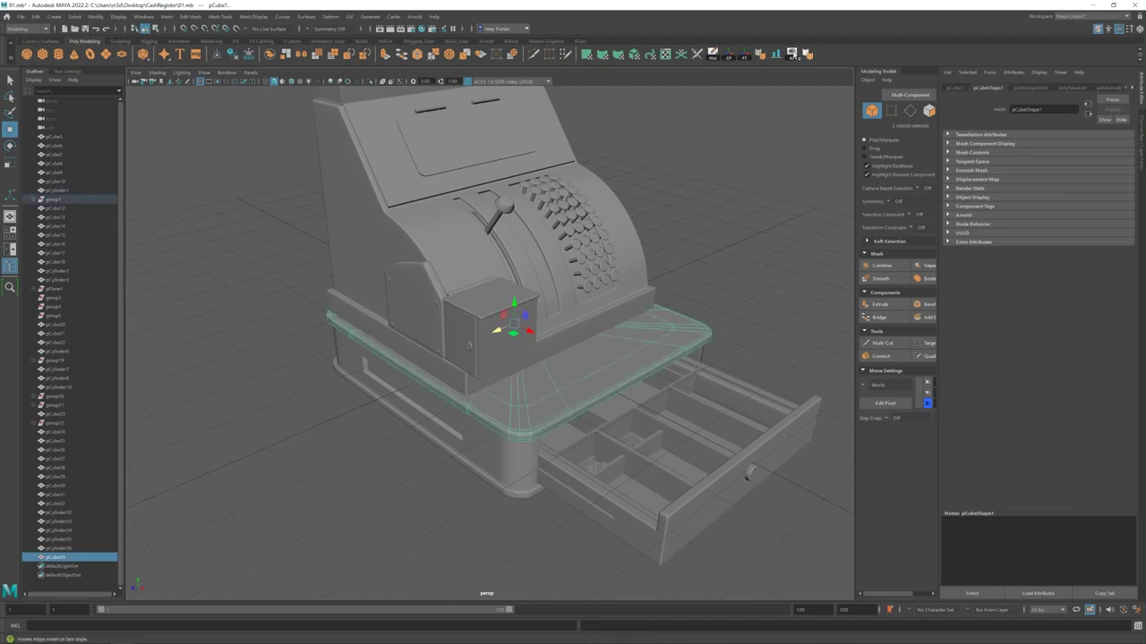
{"action": "key", "text": "r"}
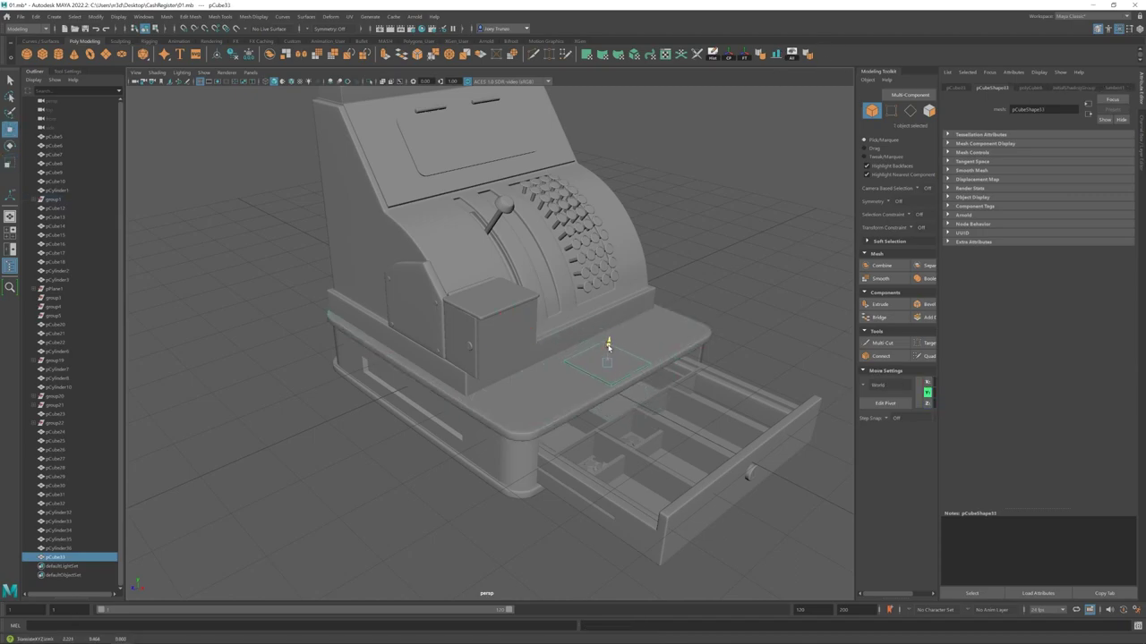
{"action": "scroll", "coordinate": [607, 345], "scroll_direction": "up", "scroll_amount": 2}
{"action": "key", "text": "F9"}
{"action": "left_click_drag", "start_coordinate": [581, 353], "coordinate": [606, 416]}
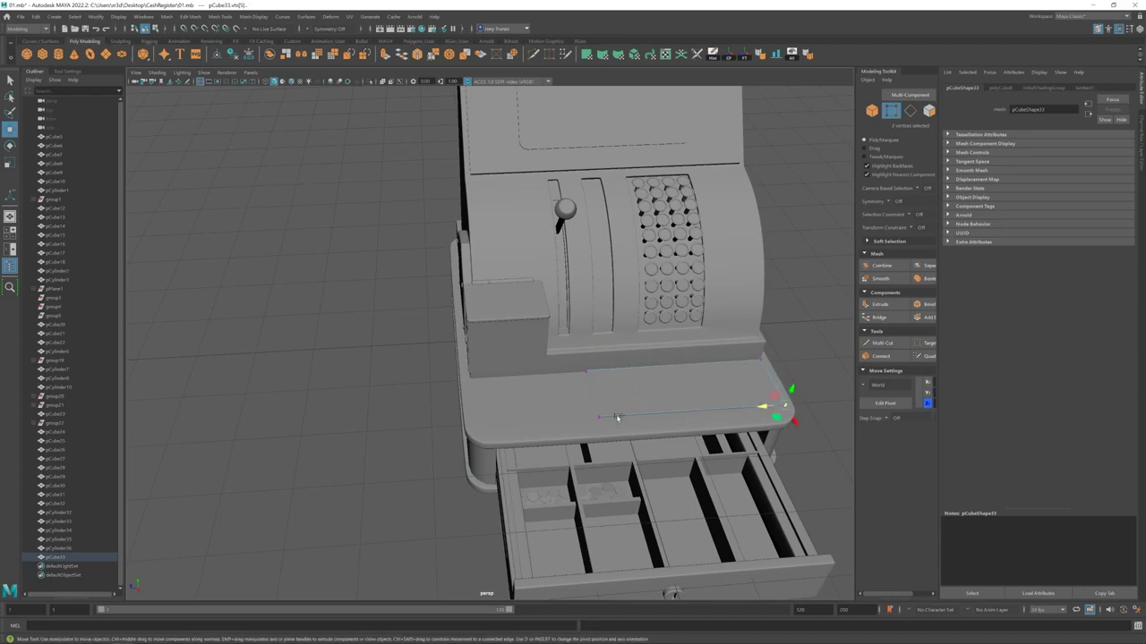
{"action": "left_click_drag", "start_coordinate": [707, 447], "coordinate": [555, 421], "text": "alt"}
- Insert lengthwise edge loops into the plank
{"action": "left_click", "coordinate": [221, 16]}
{"action": "left_click", "coordinate": [242, 77]}
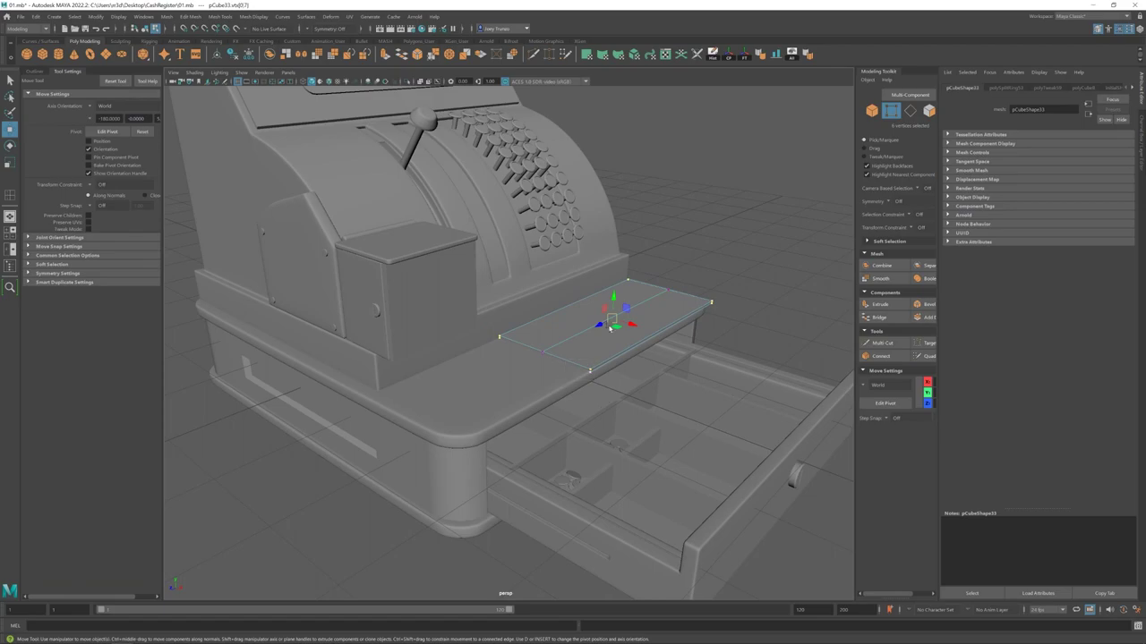
{"action": "left_click_drag", "start_coordinate": [608, 328], "coordinate": [590, 339], "text": "alt"}
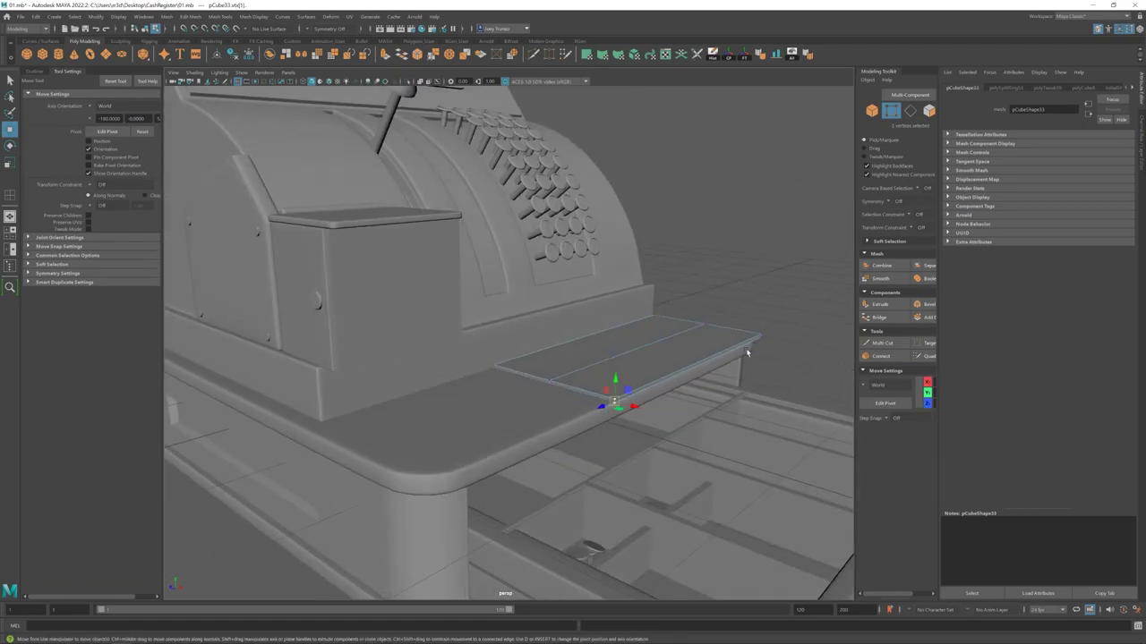
{"action": "left_click_drag", "start_coordinate": [672, 360], "coordinate": [614, 332], "text": "alt"}
{"action": "right_click_drag", "start_coordinate": [614, 332], "coordinate": [652, 350], "text": "shift"}
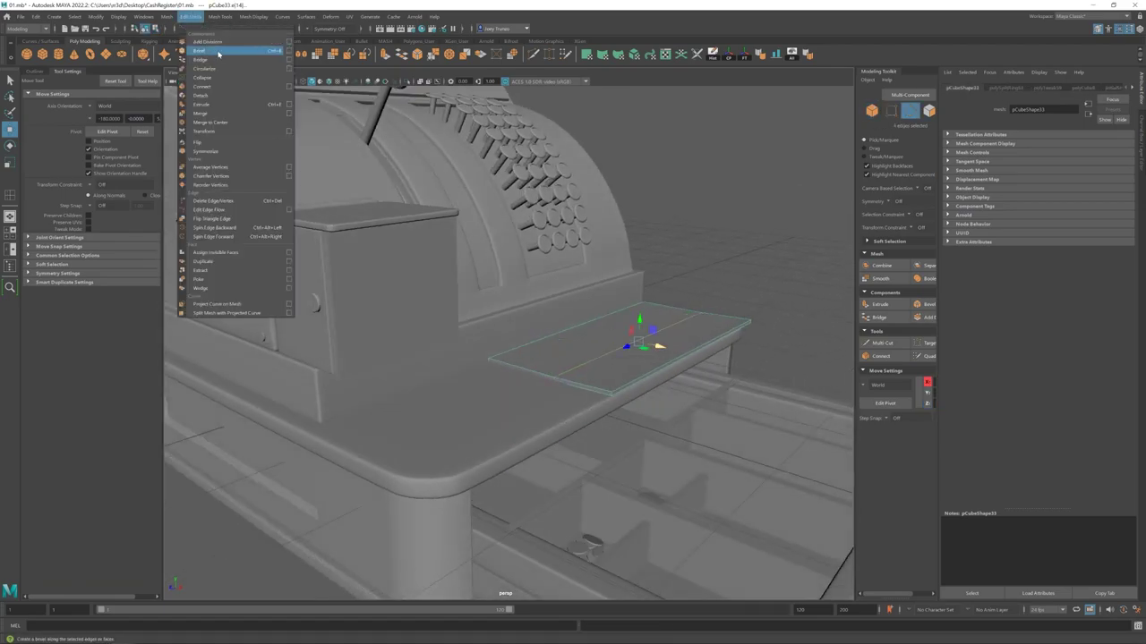
- Select an edge of the plank and bevel it
{"action": "key", "text": "w"}
{"action": "left_click", "coordinate": [550, 376]}
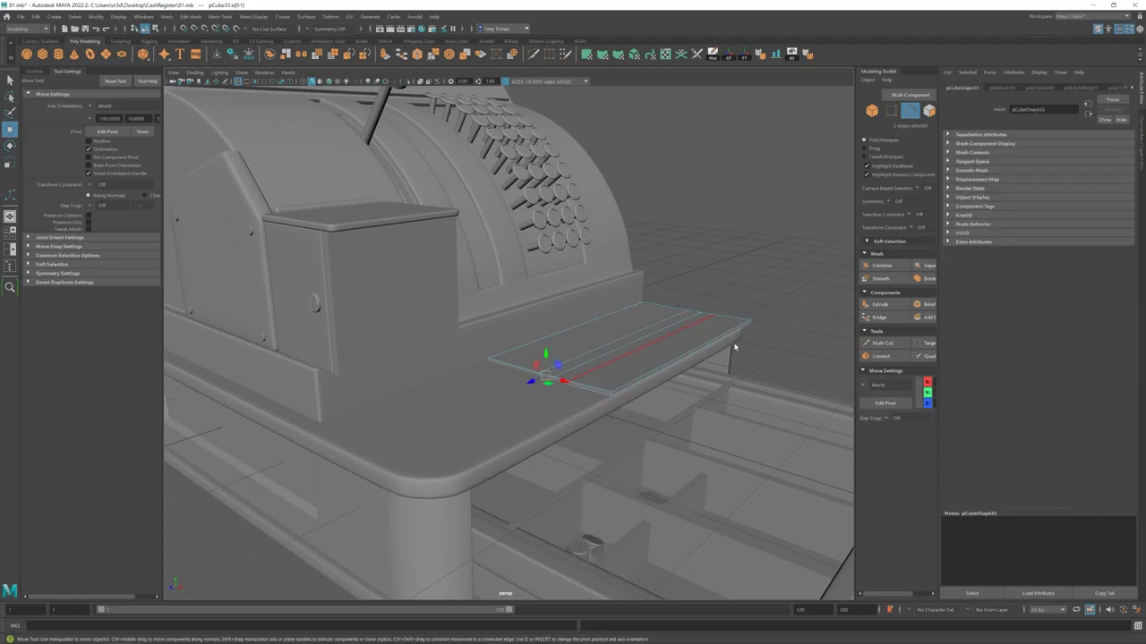
{"action": "scroll", "coordinate": [348, 275], "scroll_direction": "up", "scroll_amount": 3}
{"action": "scroll", "coordinate": [348, 279], "scroll_direction": "down", "scroll_amount": 3}
{"action": "right_click_drag", "start_coordinate": [593, 396], "coordinate": [626, 411], "text": "shift"}
{"action": "left_click_drag", "start_coordinate": [593, 395], "coordinate": [681, 358], "text": "alt"}
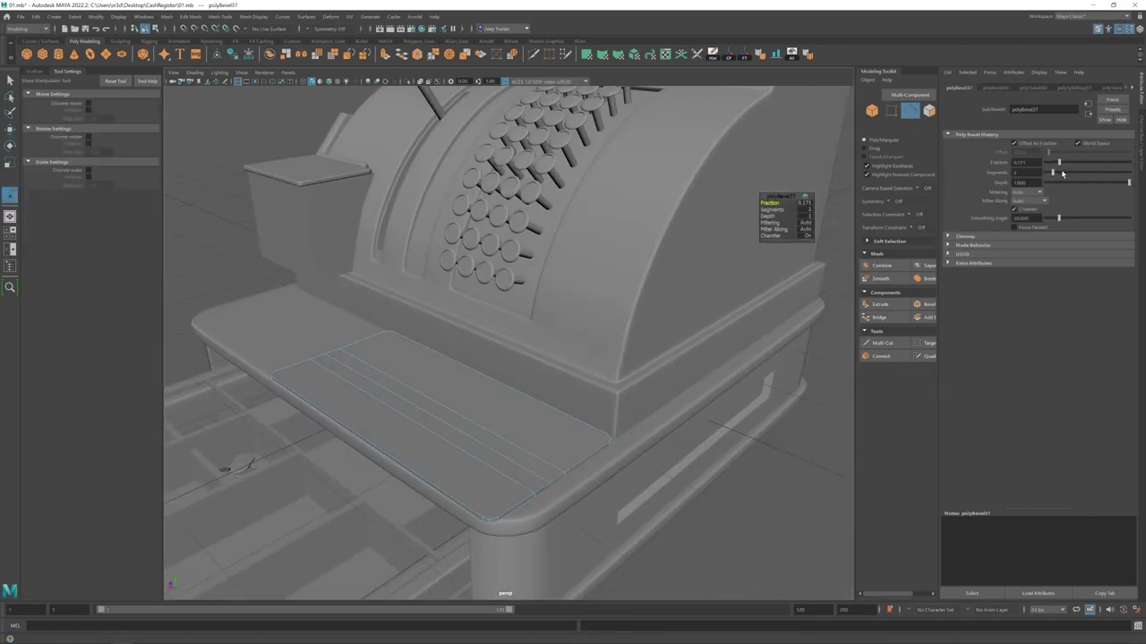
- Bevel the plank's outer edges with Ctrl+B to round them
{"action": "scroll", "coordinate": [490, 387], "scroll_direction": "down", "scroll_amount": 5}
{"action": "scroll", "coordinate": [490, 388], "scroll_direction": "up", "scroll_amount": 5}
{"action": "key", "text": "w"}
{"action": "left_click", "coordinate": [491, 388]}
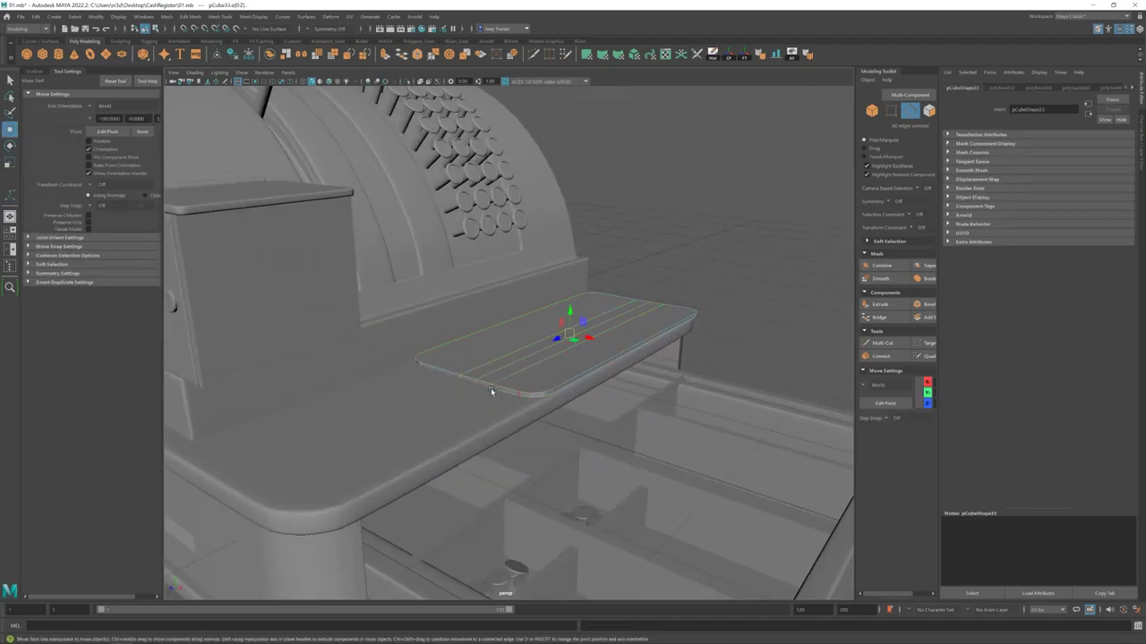
{"action": "key", "text": "ctrl+b"}
{"action": "scroll", "coordinate": [617, 330], "scroll_direction": "down", "scroll_amount": 5}
{"action": "left_click_drag", "start_coordinate": [617, 331], "coordinate": [573, 358], "text": "alt"}
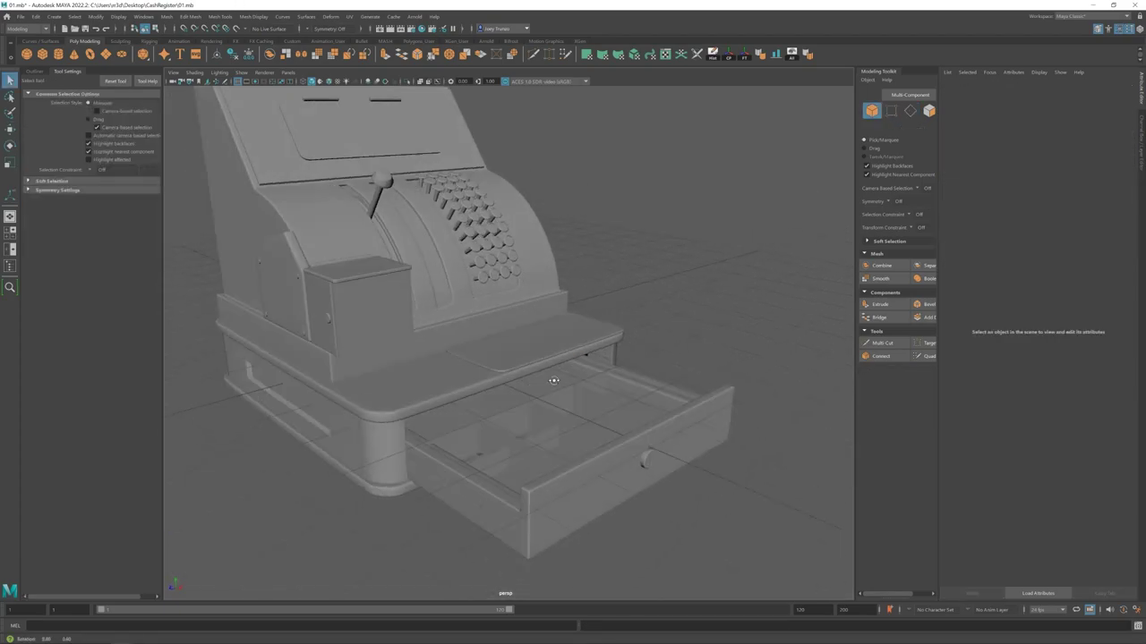
{"action": "left_click", "coordinate": [681, 501]}
- Rotate the vertices at one end of the writing plate to tilt it
{"action": "key", "text": "w"}
{"action": "scroll", "coordinate": [573, 376], "scroll_direction": "down", "scroll_amount": 5}
{"action": "scroll", "coordinate": [580, 377], "scroll_direction": "up", "scroll_amount": 6}
{"action": "scroll", "coordinate": [580, 377], "scroll_direction": "up", "scroll_amount": 4}
{"action": "left_click", "coordinate": [573, 345]}
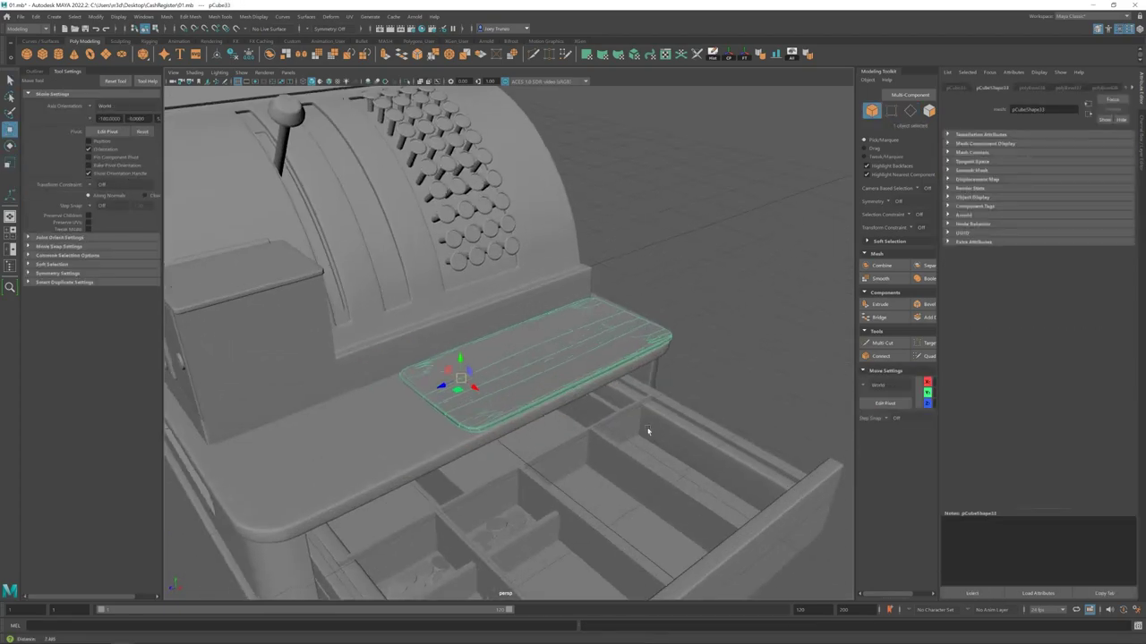
{"action": "key", "text": "F9"}
{"action": "left_click_drag", "start_coordinate": [647, 430], "coordinate": [654, 353], "text": "alt"}
{"action": "left_click", "coordinate": [646, 330]}
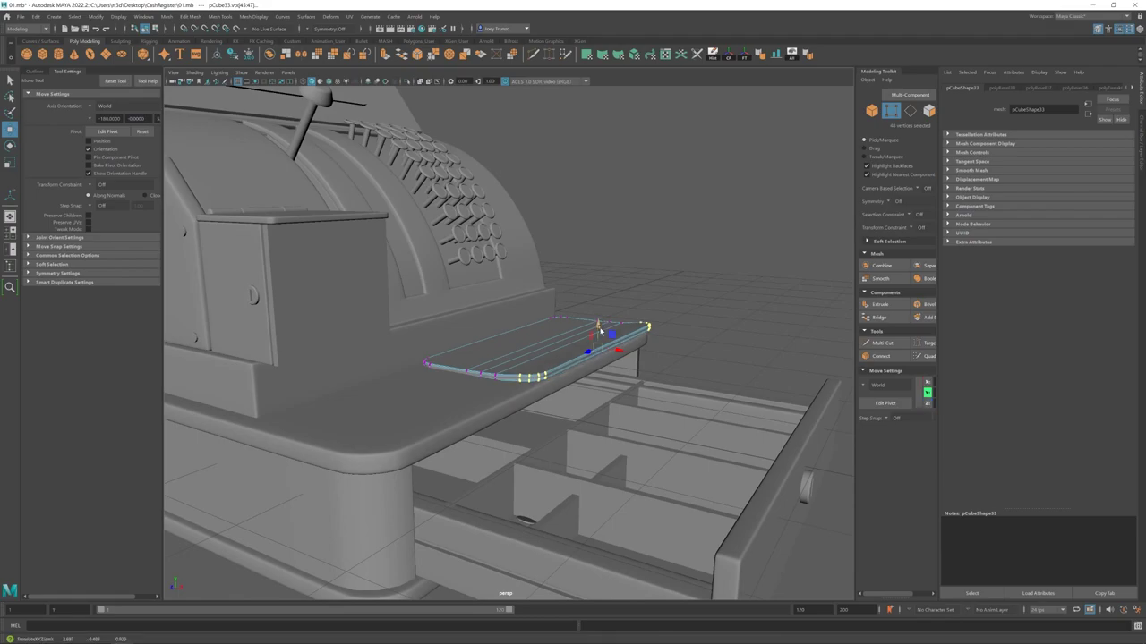
{"action": "key", "text": "e"}
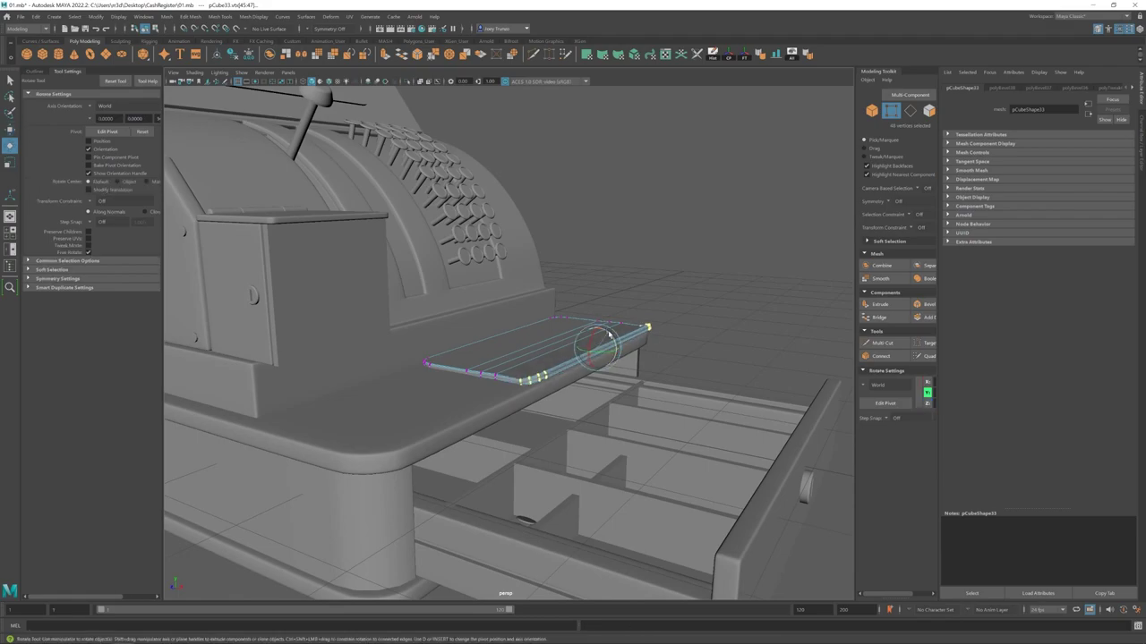
{"action": "key", "text": "w"}
{"action": "key", "text": "F8"}
{"action": "left_click", "coordinate": [778, 335]}
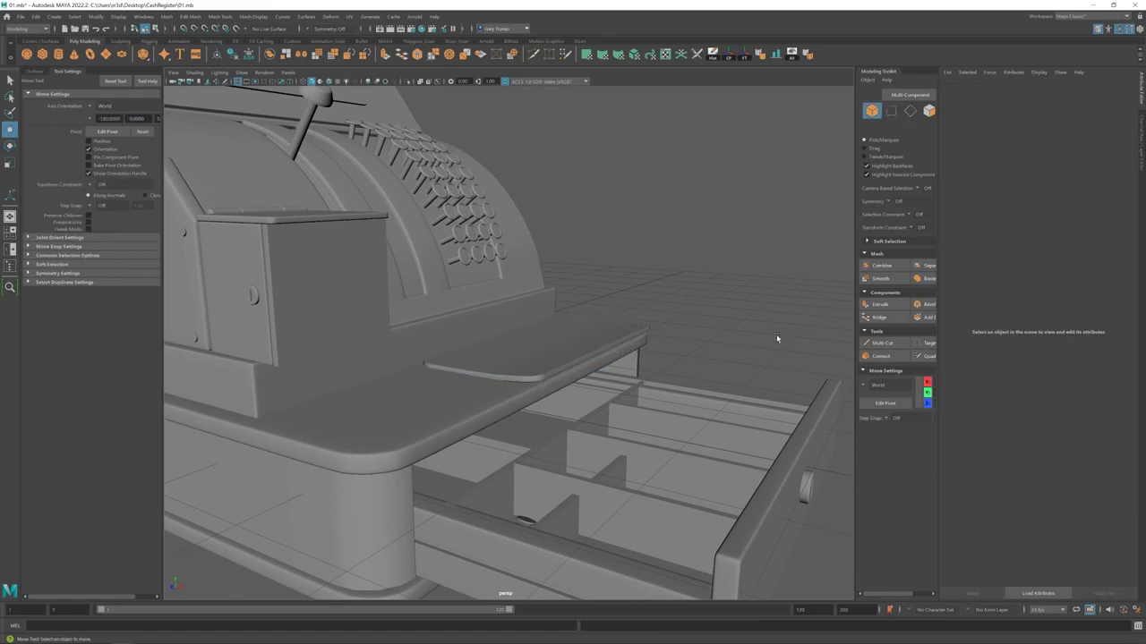
- Frame the whole cash register and select the writing plate for scaling
{"action": "key", "text": "a"}
{"action": "scroll", "coordinate": [593, 392], "scroll_direction": "up", "scroll_amount": 5}
{"action": "left_click", "coordinate": [597, 392]}
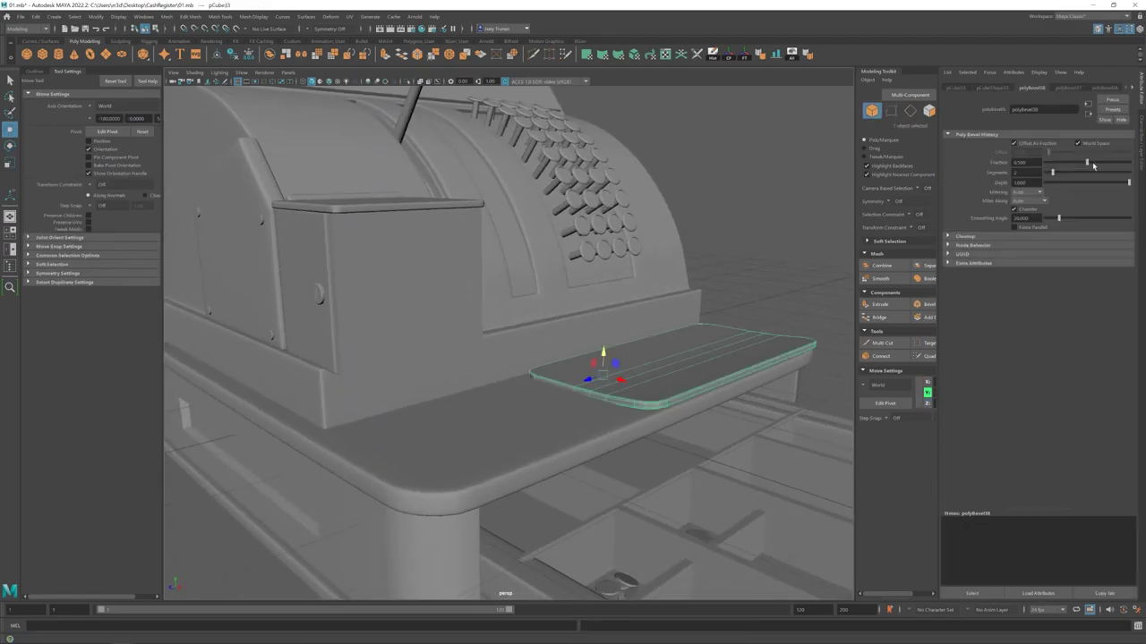
{"action": "key", "text": "r"}
{"action": "scroll", "coordinate": [603, 365], "scroll_direction": "down", "scroll_amount": 8}
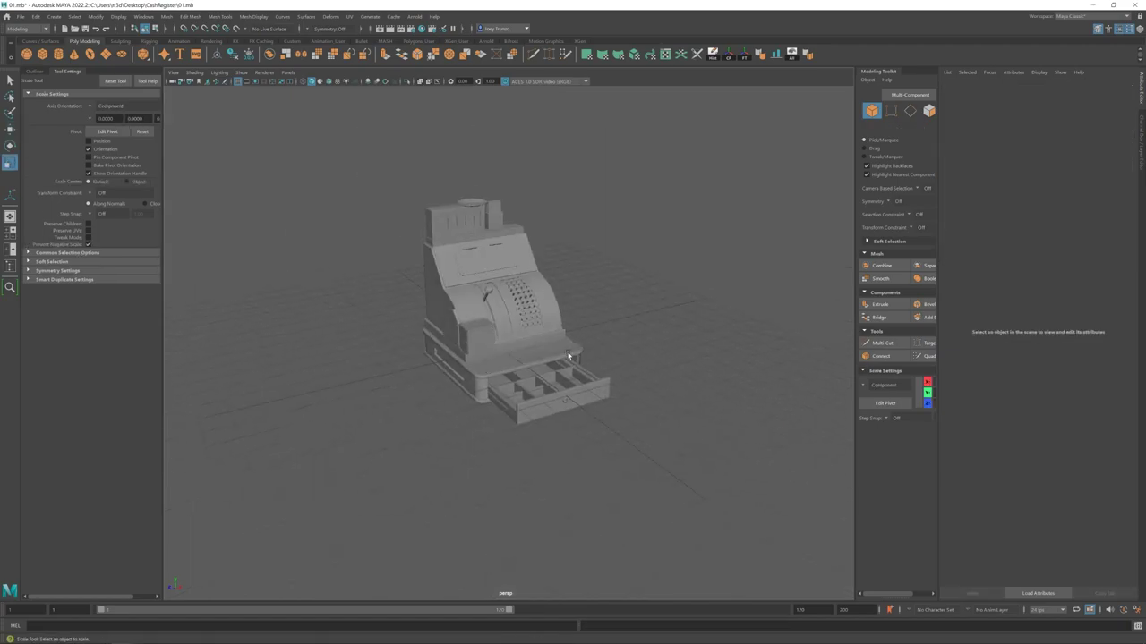
- Orbit around the register and select the pulled-out drawer
{"action": "scroll", "coordinate": [596, 394], "scroll_direction": "up", "scroll_amount": 8}
{"action": "left_click_drag", "start_coordinate": [519, 355], "coordinate": [578, 402], "text": "alt"}
{"action": "key", "text": "w"}
{"action": "scroll", "coordinate": [582, 399], "scroll_direction": "up", "scroll_amount": 2}
{"action": "left_click", "coordinate": [486, 384]}
{"action": "left_click_drag", "start_coordinate": [486, 384], "coordinate": [465, 389], "text": "alt"}
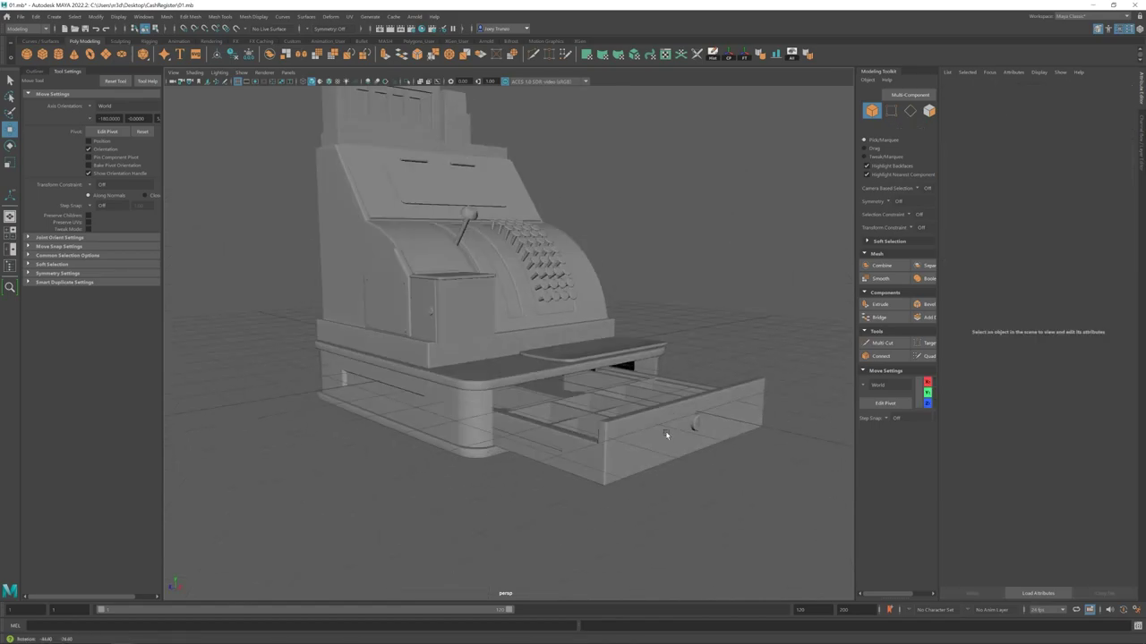
{"action": "scroll", "coordinate": [450, 395], "scroll_direction": "down", "scroll_amount": 4}
{"action": "scroll", "coordinate": [588, 427], "scroll_direction": "up", "scroll_amount": 3}
{"action": "scroll", "coordinate": [591, 403], "scroll_direction": "up", "scroll_amount": 4}
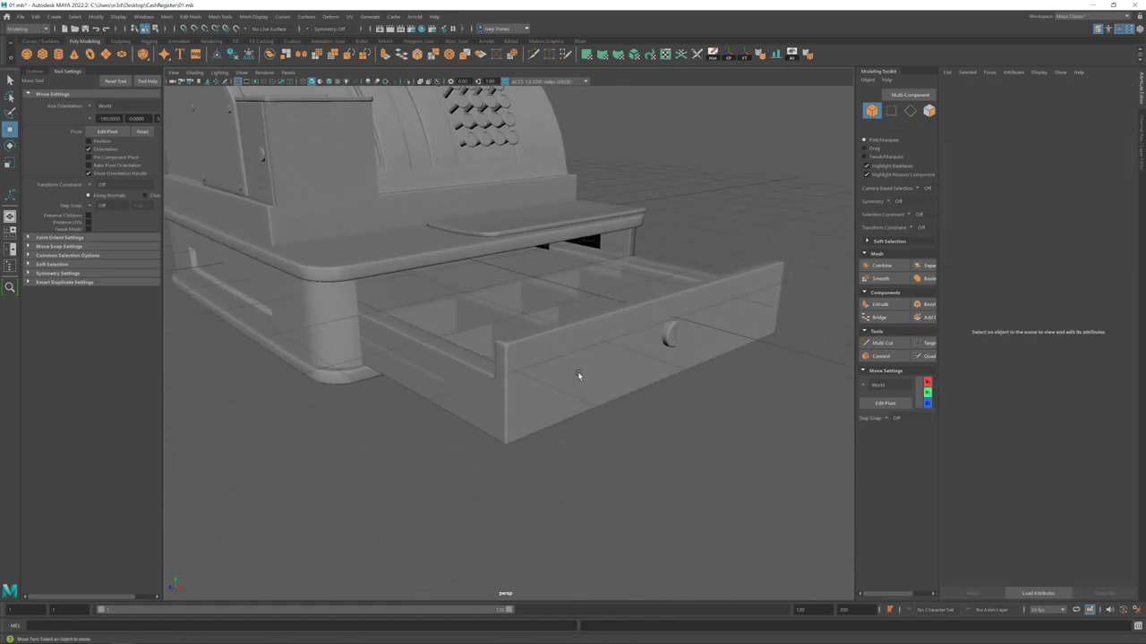
{"action": "left_click", "coordinate": [552, 361]}
{"action": "scroll", "coordinate": [552, 361], "scroll_direction": "up", "scroll_amount": 3}
- Nudge a corner vertex of the drawer front along the vertical axis
{"action": "key", "text": "F10"}
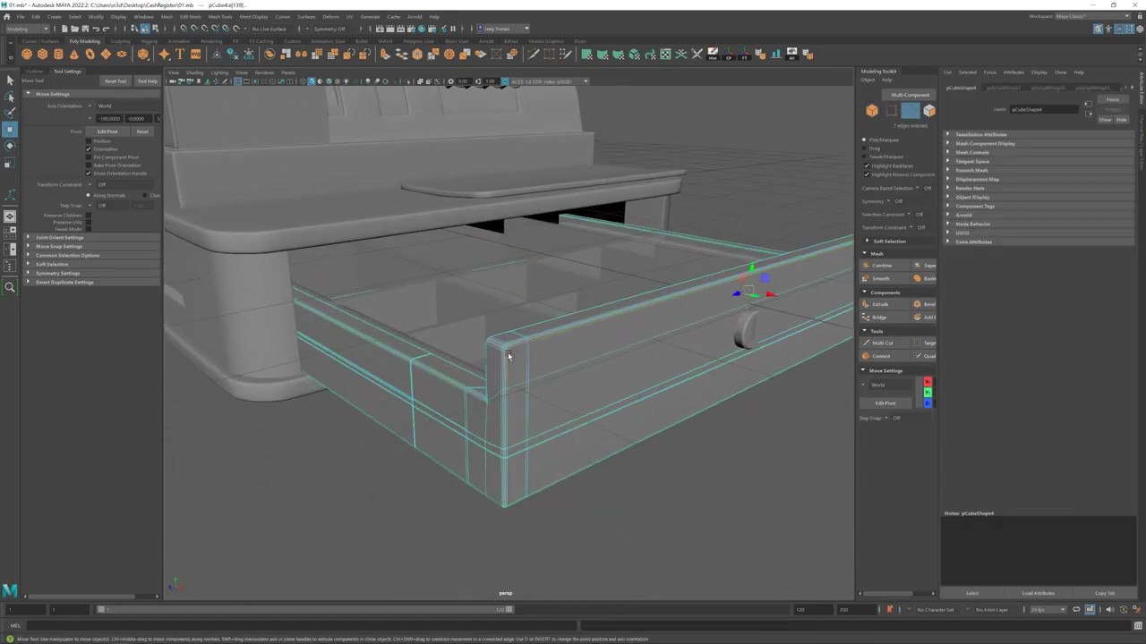
{"action": "left_click", "coordinate": [752, 259]}
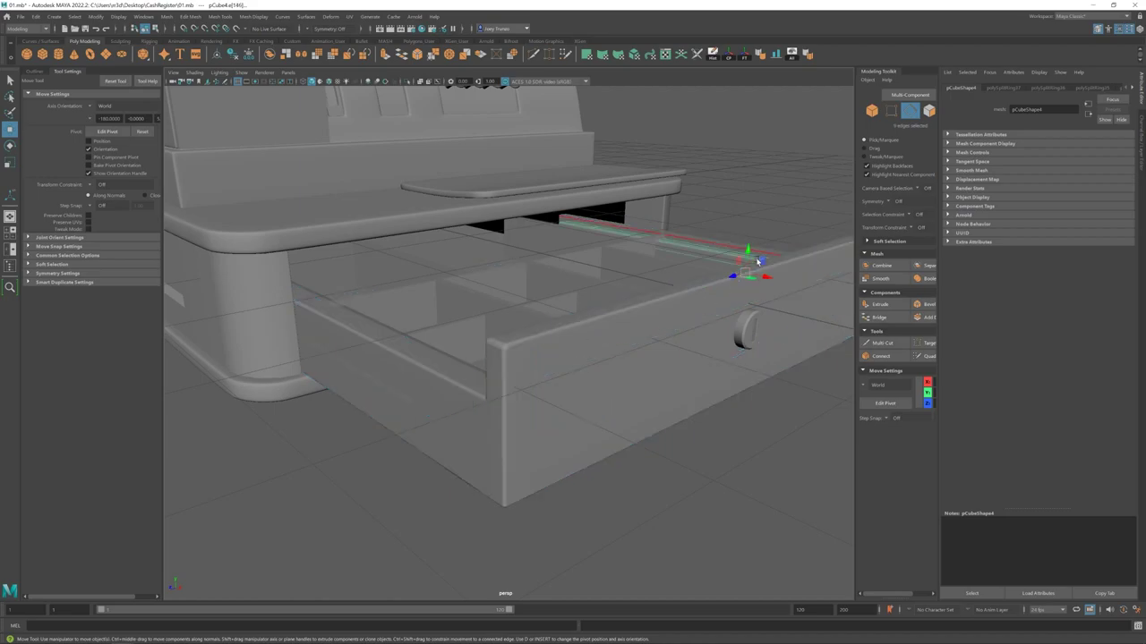
{"action": "scroll", "coordinate": [543, 373], "scroll_direction": "down", "scroll_amount": 5}
{"action": "scroll", "coordinate": [544, 372], "scroll_direction": "up", "scroll_amount": 5}
{"action": "key", "text": "F8"}
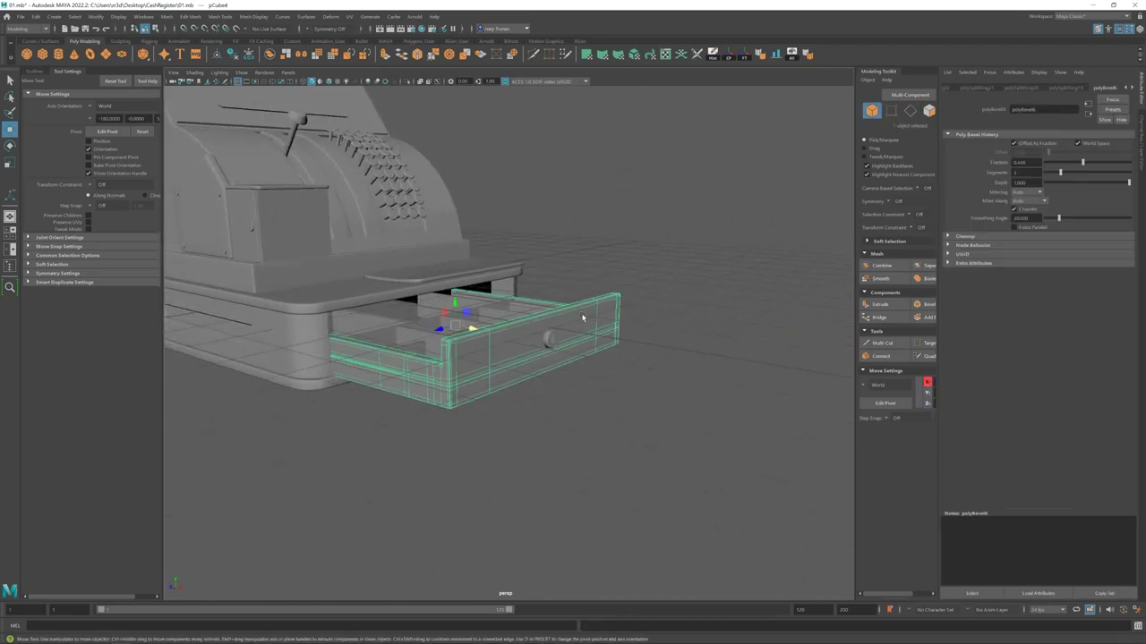
{"action": "key", "text": "F9"}
{"action": "scroll", "coordinate": [743, 254], "scroll_direction": "up", "scroll_amount": 4}
{"action": "left_click", "coordinate": [742, 249]}
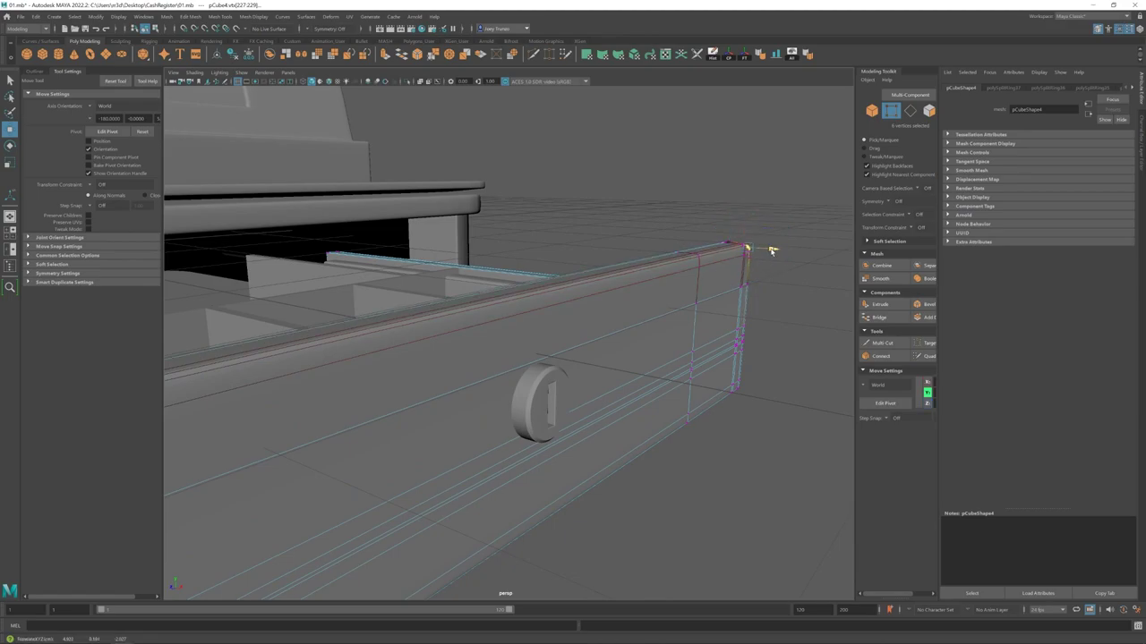
{"action": "key", "text": "F8"}
- Select and adjust the four vertices on the drawer front's left edge
{"action": "scroll", "coordinate": [569, 316], "scroll_direction": "down", "scroll_amount": 4}
{"action": "left_click_drag", "start_coordinate": [569, 316], "coordinate": [615, 339], "text": "alt"}
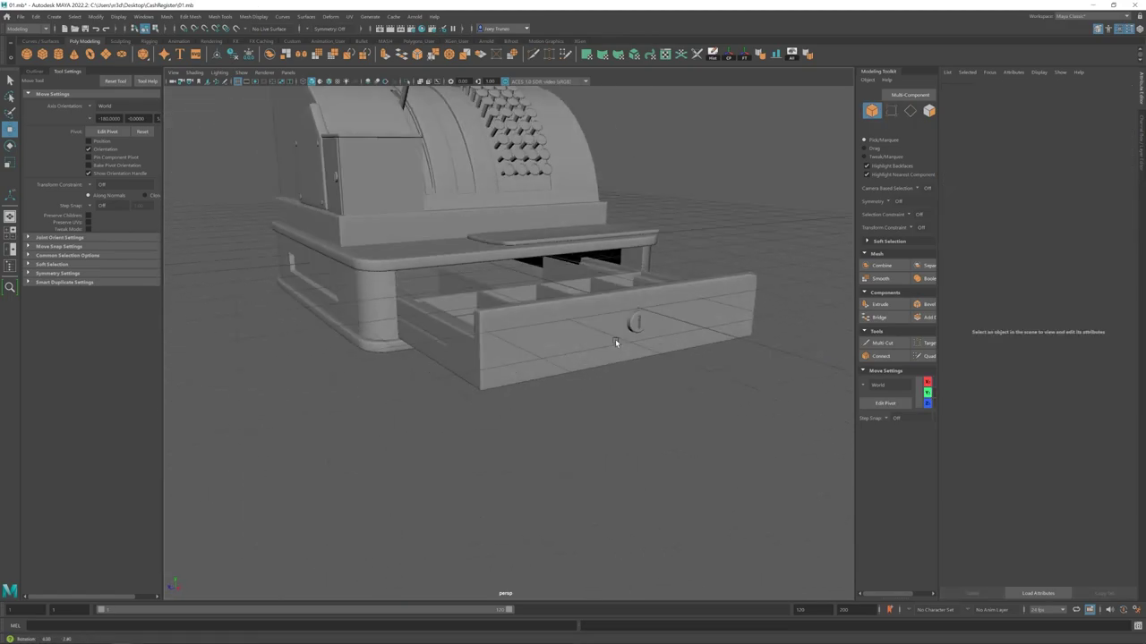
{"action": "scroll", "coordinate": [467, 288], "scroll_direction": "up", "scroll_amount": 4}
{"action": "right_click_drag", "start_coordinate": [467, 288], "coordinate": [410, 288]}
{"action": "left_click", "coordinate": [438, 234]}
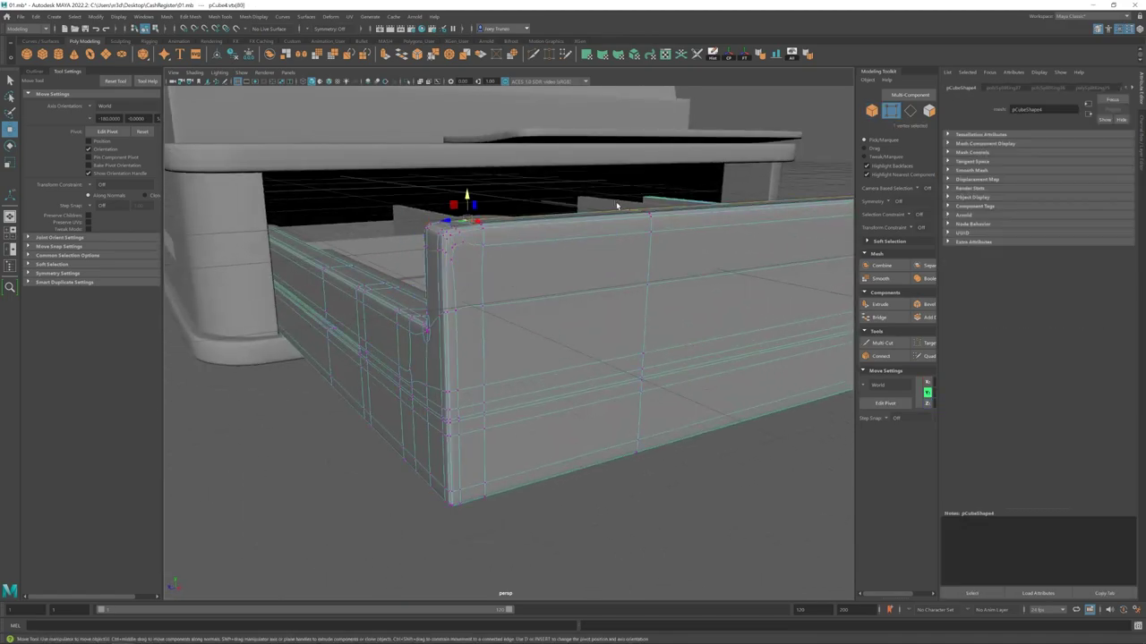
{"action": "left_click_drag", "start_coordinate": [452, 486], "coordinate": [332, 409], "text": "alt"}
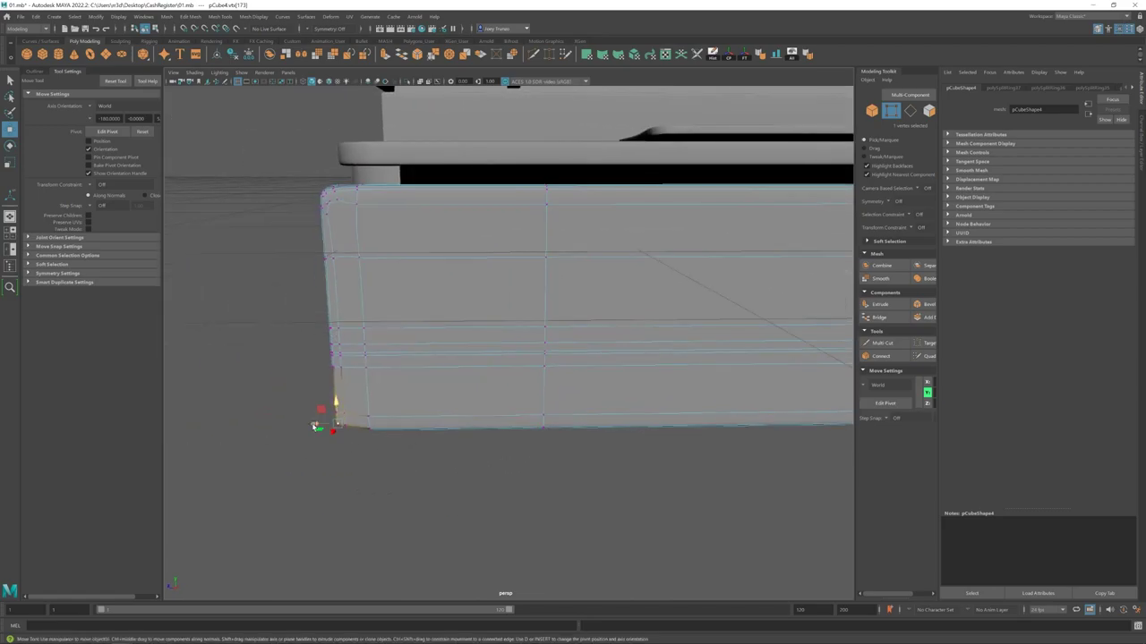
{"action": "left_click_drag", "start_coordinate": [286, 465], "coordinate": [492, 381]}
{"action": "left_click_drag", "start_coordinate": [631, 381], "coordinate": [532, 422], "text": "alt"}
{"action": "key", "text": "F8"}
- Select a key cylinder, show the outliner, then clear the selection
{"action": "left_click_drag", "start_coordinate": [515, 369], "coordinate": [436, 282], "text": "alt"}
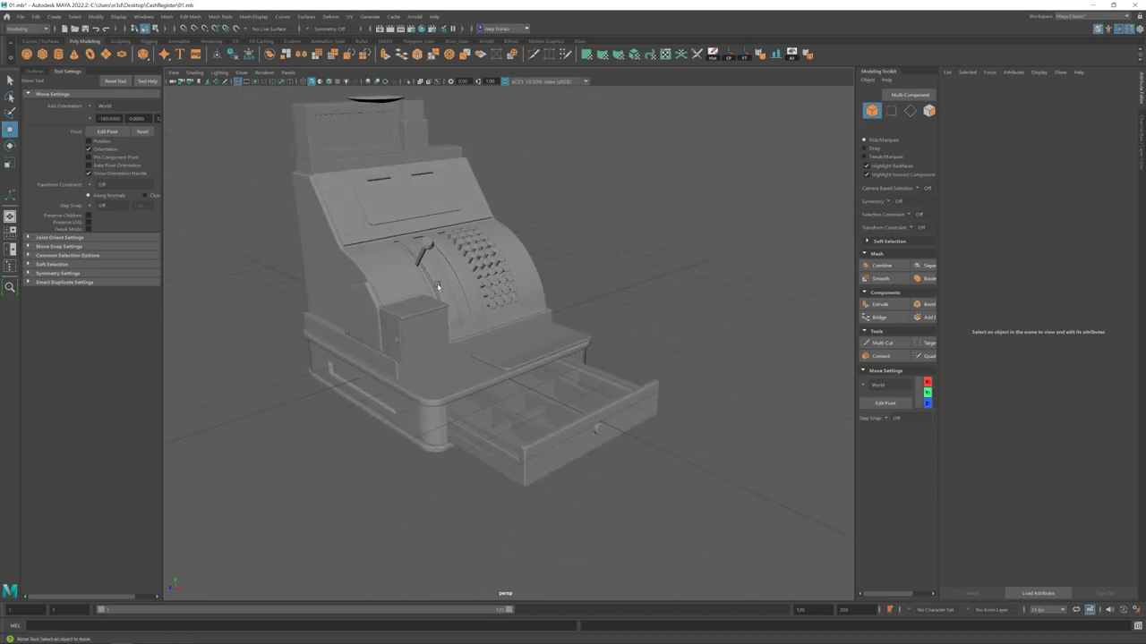
{"action": "right_click_drag", "start_coordinate": [436, 282], "coordinate": [504, 354], "text": "alt"}
{"action": "left_click", "coordinate": [483, 348]}
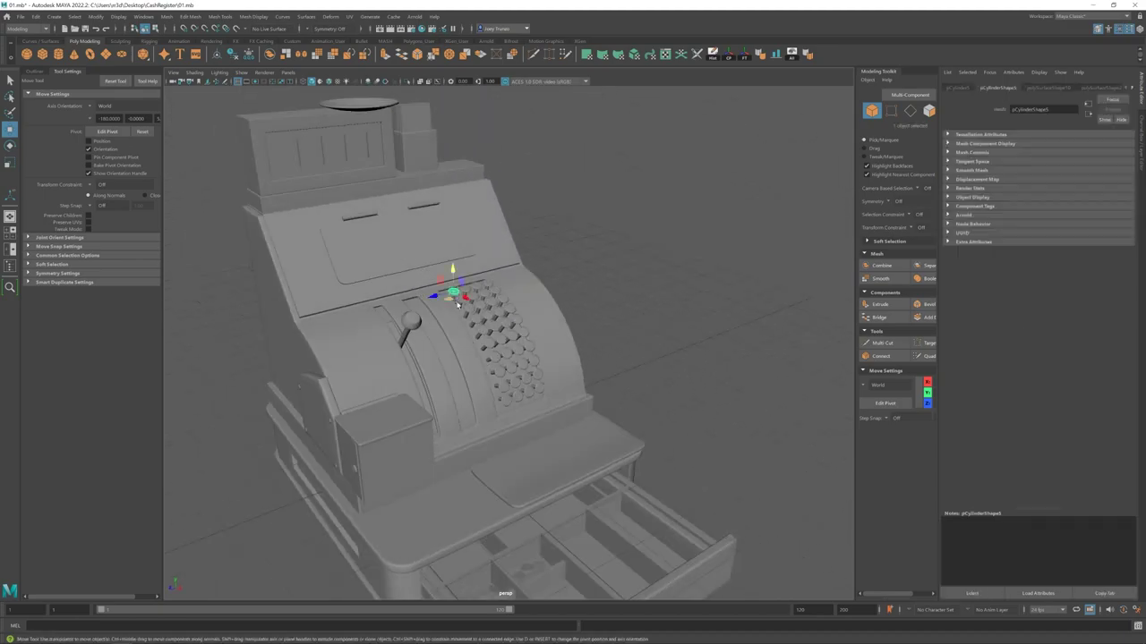
{"action": "left_click", "coordinate": [34, 71]}
{"action": "key", "text": "q"}
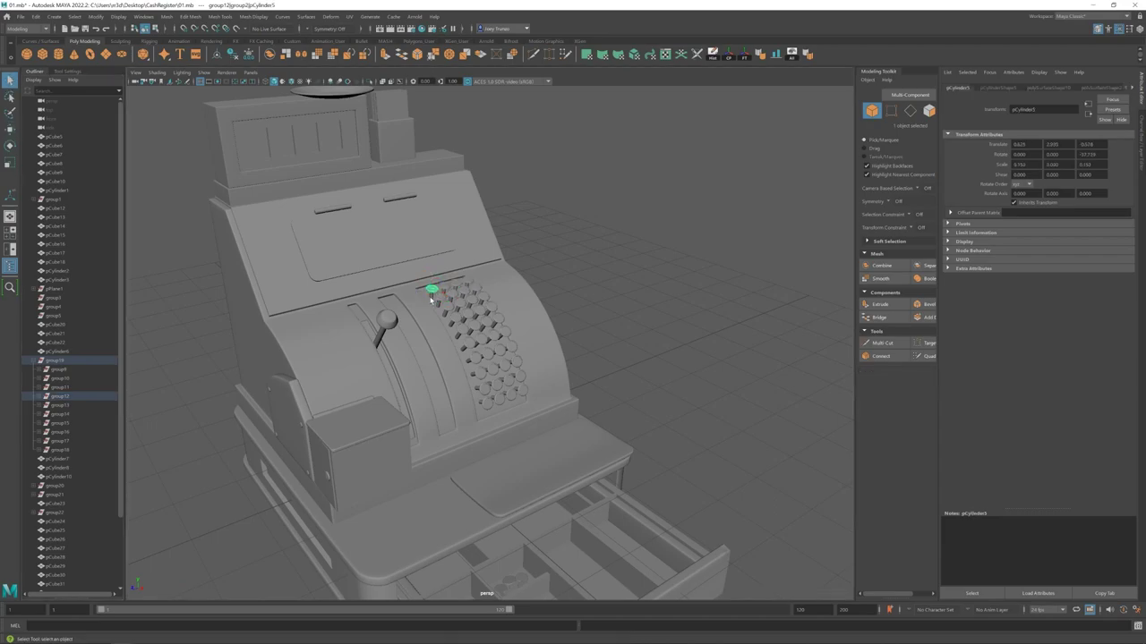
{"action": "key", "text": "w"}
{"action": "left_click_drag", "start_coordinate": [488, 405], "coordinate": [465, 410], "text": "alt"}
{"action": "left_click", "coordinate": [465, 408]}
{"action": "key", "text": "ctrl+z"}
{"action": "left_click", "coordinate": [685, 322]}
{"action": "left_click_drag", "start_coordinate": [685, 322], "coordinate": [578, 395], "text": "alt"}
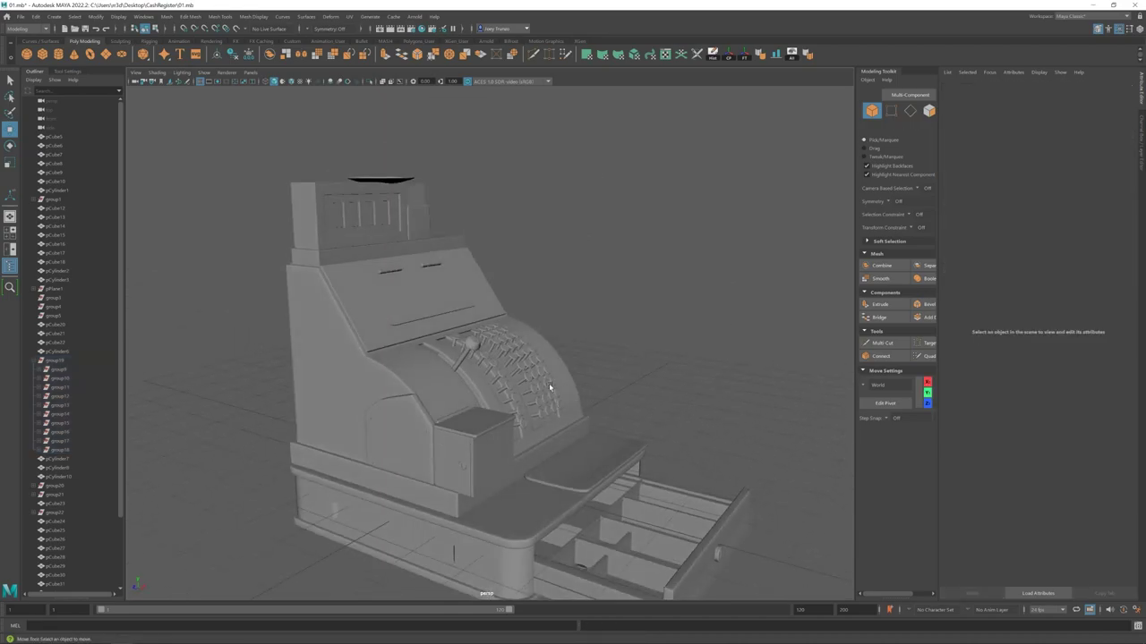
- Bevel the top-cap vertices of the lever cylinder
{"action": "left_click", "coordinate": [461, 349]}
{"action": "scroll", "coordinate": [473, 378], "scroll_direction": "up", "scroll_amount": 5}
{"action": "left_click_drag", "start_coordinate": [472, 379], "coordinate": [498, 384], "text": "alt"}
{"action": "key", "text": "F9"}
{"action": "left_click", "coordinate": [504, 380]}
{"action": "key", "text": "r"}
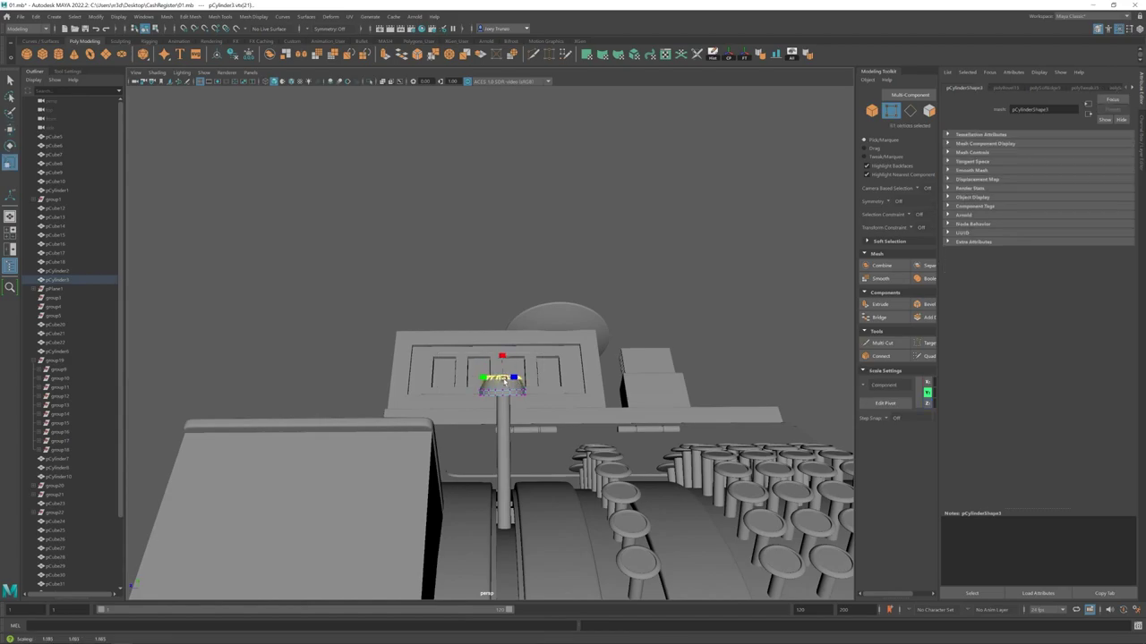
{"action": "left_click_drag", "start_coordinate": [644, 341], "coordinate": [384, 402], "text": "alt"}
{"action": "key", "text": "ctrl+b"}
{"action": "scroll", "coordinate": [375, 219], "scroll_direction": "down", "scroll_amount": 10}
{"action": "key", "text": "F8"}
- Create a new cube and move it to the front of the drawer
{"action": "left_click", "coordinate": [376, 384]}
{"action": "key", "text": "w"}
{"action": "scroll", "coordinate": [547, 384], "scroll_direction": "up", "scroll_amount": 5}
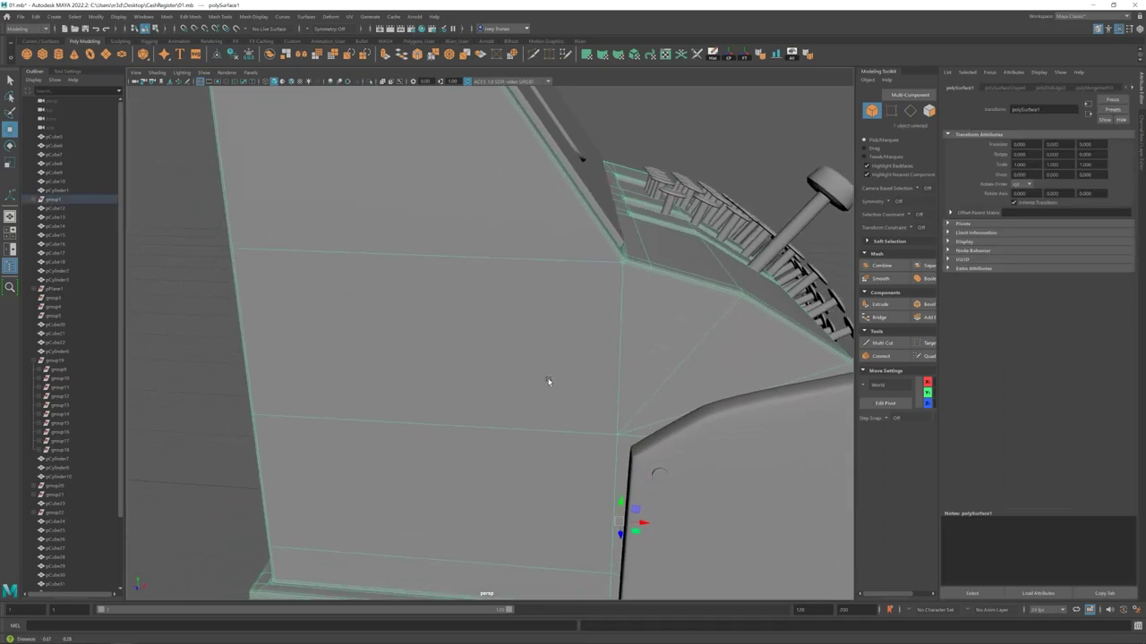
{"action": "scroll", "coordinate": [473, 378], "scroll_direction": "down", "scroll_amount": 4}
{"action": "left_click_drag", "start_coordinate": [473, 379], "coordinate": [541, 426], "text": "alt"}
{"action": "scroll", "coordinate": [440, 335], "scroll_direction": "down", "scroll_amount": 5}
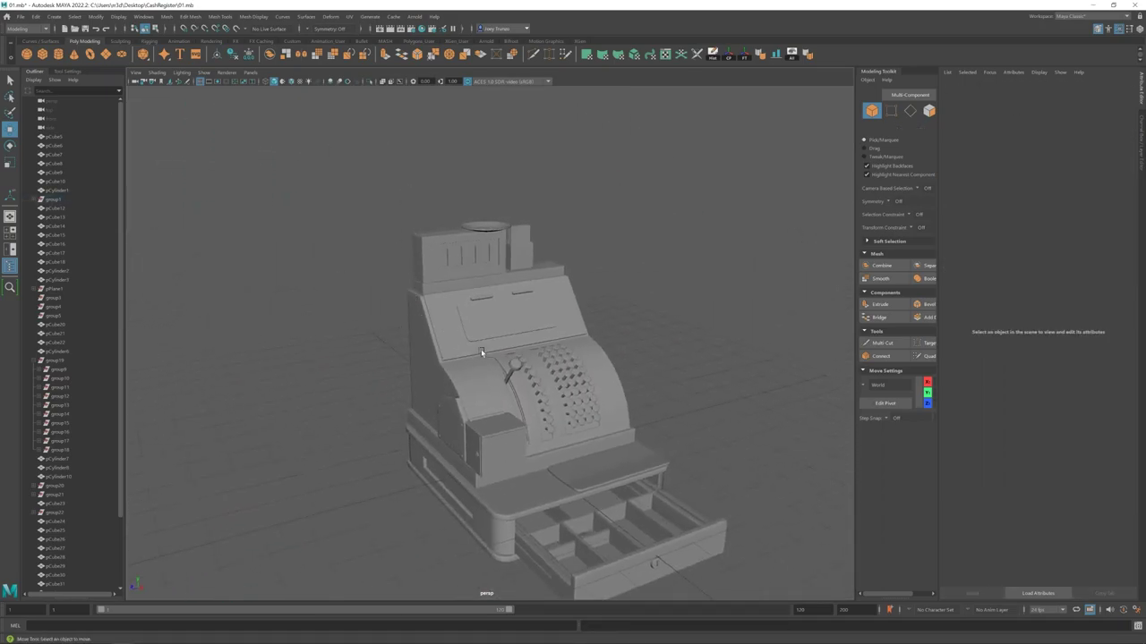
{"action": "scroll", "coordinate": [481, 352], "scroll_direction": "up", "scroll_amount": 4}
{"action": "left_click", "coordinate": [26, 54]}
{"action": "left_click_drag", "start_coordinate": [384, 294], "coordinate": [537, 397]}
- Scale the cube into a thin panel, add edge loops, and push it into the drawer lock
{"action": "scroll", "coordinate": [620, 355], "scroll_direction": "up", "scroll_amount": 4}
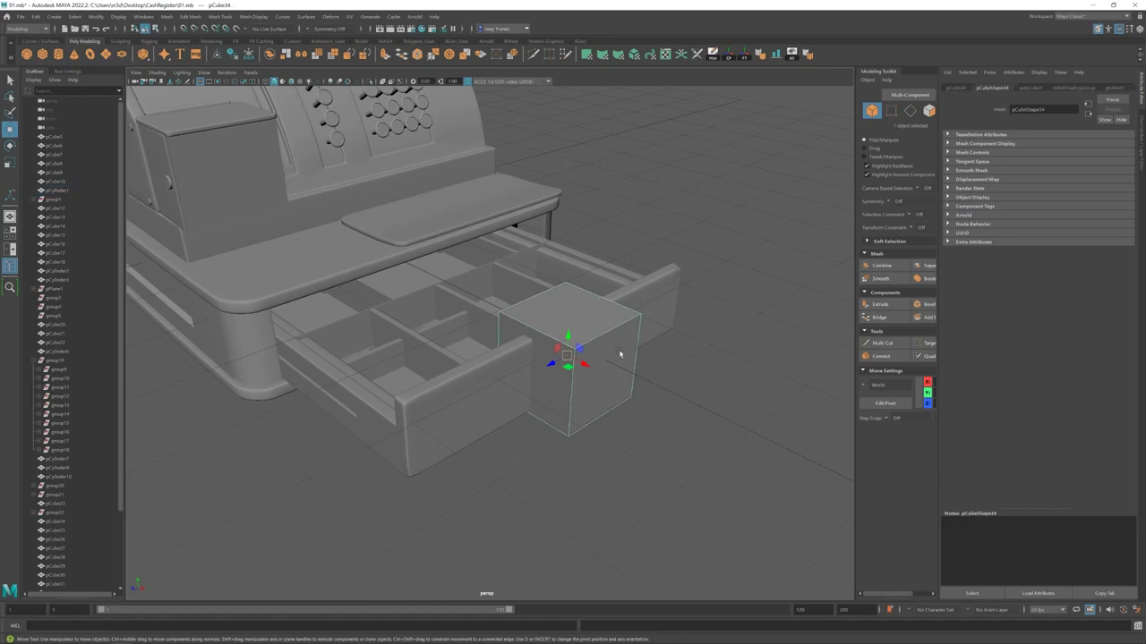
{"action": "left_click_drag", "start_coordinate": [619, 354], "coordinate": [671, 404]}
{"action": "key", "text": "r"}
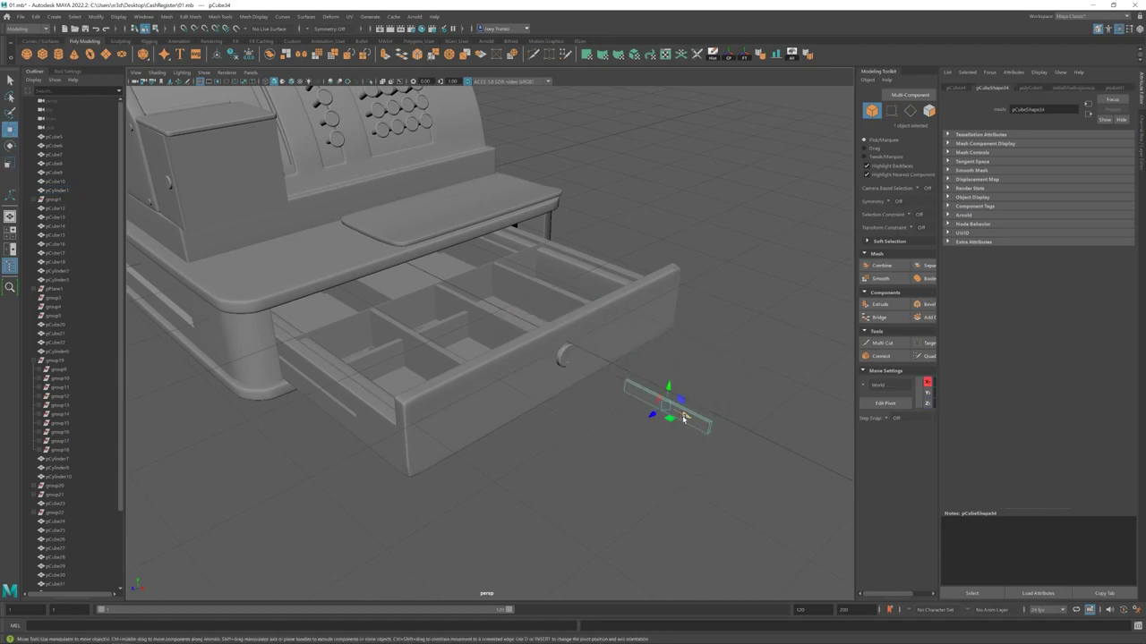
{"action": "key", "text": "f"}
{"action": "left_click_drag", "start_coordinate": [603, 425], "coordinate": [537, 394], "text": "alt"}
{"action": "left_click", "coordinate": [190, 17]}
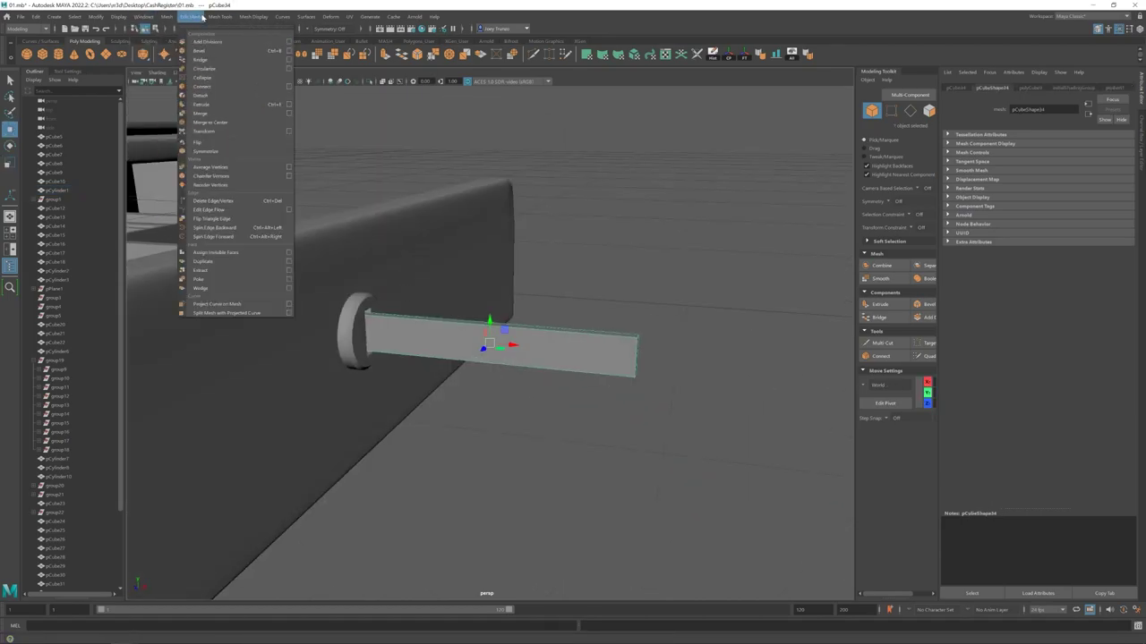
{"action": "left_click", "coordinate": [237, 77]}
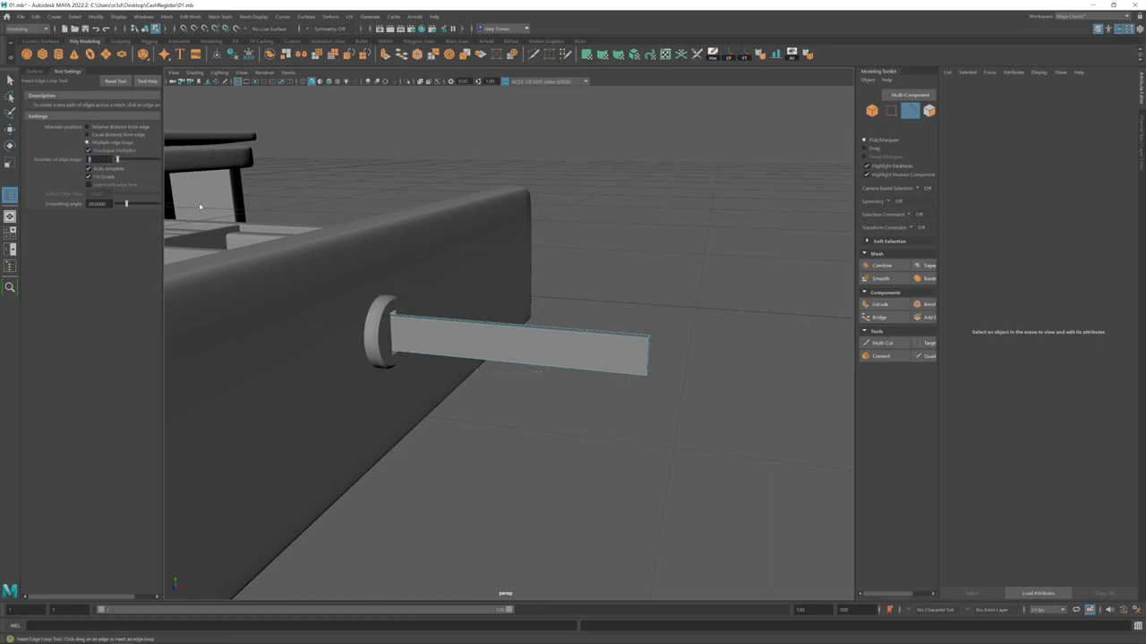
{"action": "left_click", "coordinate": [450, 322]}
{"action": "key", "text": "w"}
{"action": "left_click_drag", "start_coordinate": [508, 332], "coordinate": [491, 350]}
- Extrude the key's end edges outward, undoing the second extrusion
{"action": "key", "text": "F9"}
{"action": "left_click", "coordinate": [400, 299]}
{"action": "key", "text": "F8"}
{"action": "left_click", "coordinate": [468, 320]}
{"action": "key", "text": "ctrl+e"}
{"action": "key", "text": "r"}
{"action": "key", "text": "ctrl+e"}
{"action": "key", "text": "w"}
{"action": "key", "text": "ctrl+F11"}
{"action": "key", "text": "r"}
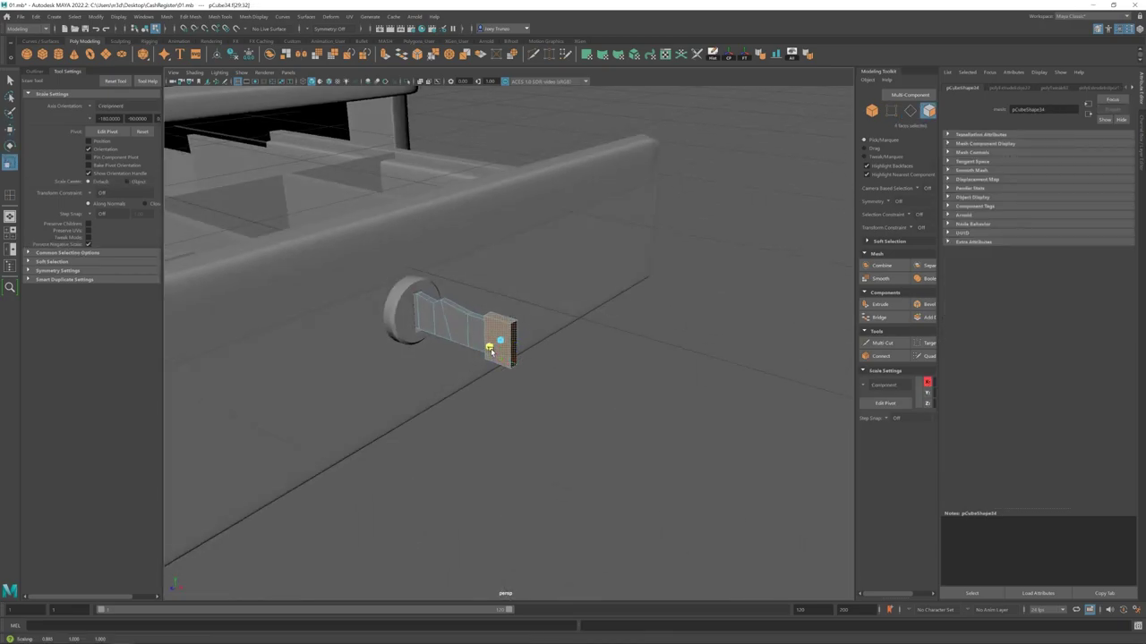
{"action": "key", "text": "ctrl+z"}
{"action": "key", "text": "ctrl+z"}
{"action": "key", "text": "ctrl+z"}
{"action": "key", "text": "ctrl+z"}
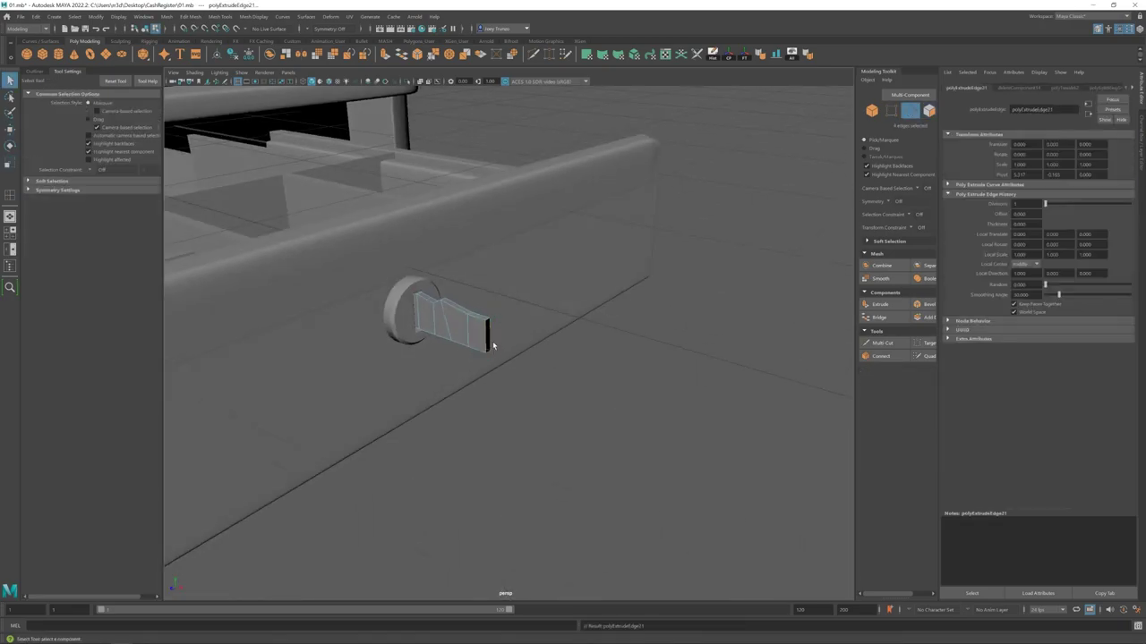
- Fill the hole at the key's open end and extrude the end face outward
{"action": "left_click_drag", "start_coordinate": [527, 351], "coordinate": [515, 340], "text": "alt"}
{"action": "left_click", "coordinate": [221, 16]}
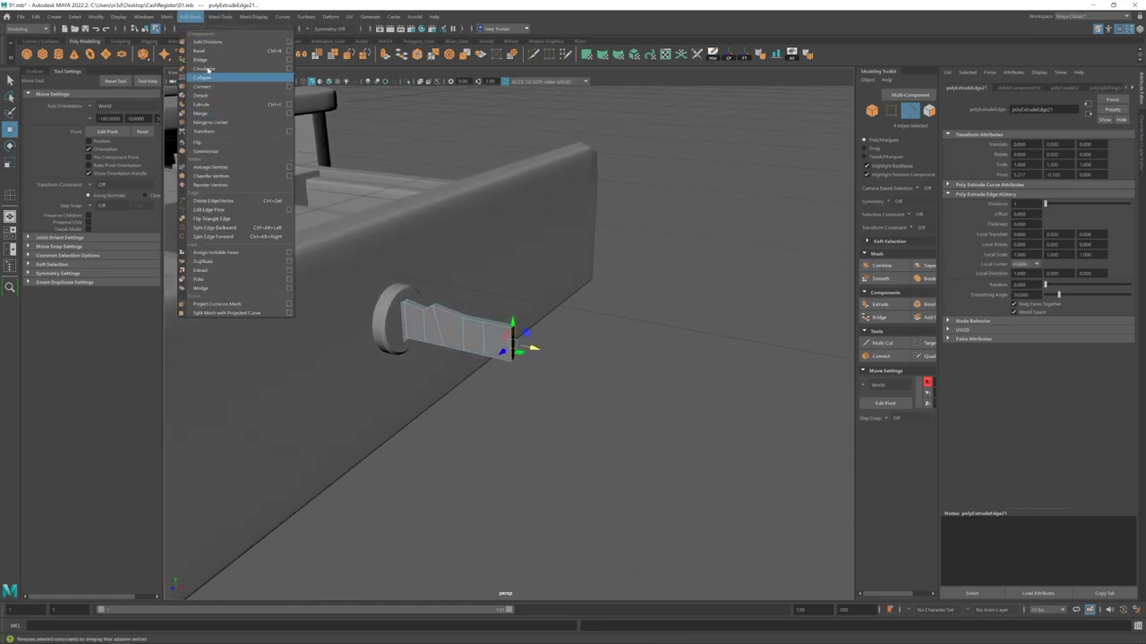
{"action": "left_click", "coordinate": [196, 77]}
{"action": "right_click_drag", "start_coordinate": [512, 309], "coordinate": [505, 353]}
{"action": "left_click_drag", "start_coordinate": [506, 353], "coordinate": [480, 377], "text": "alt"}
{"action": "key", "text": "ctrl+e"}
{"action": "key", "text": "r"}
- Adjust the key's end vertices and add another cube at its outer end
{"action": "left_click", "coordinate": [167, 16]}
{"action": "key", "text": "w"}
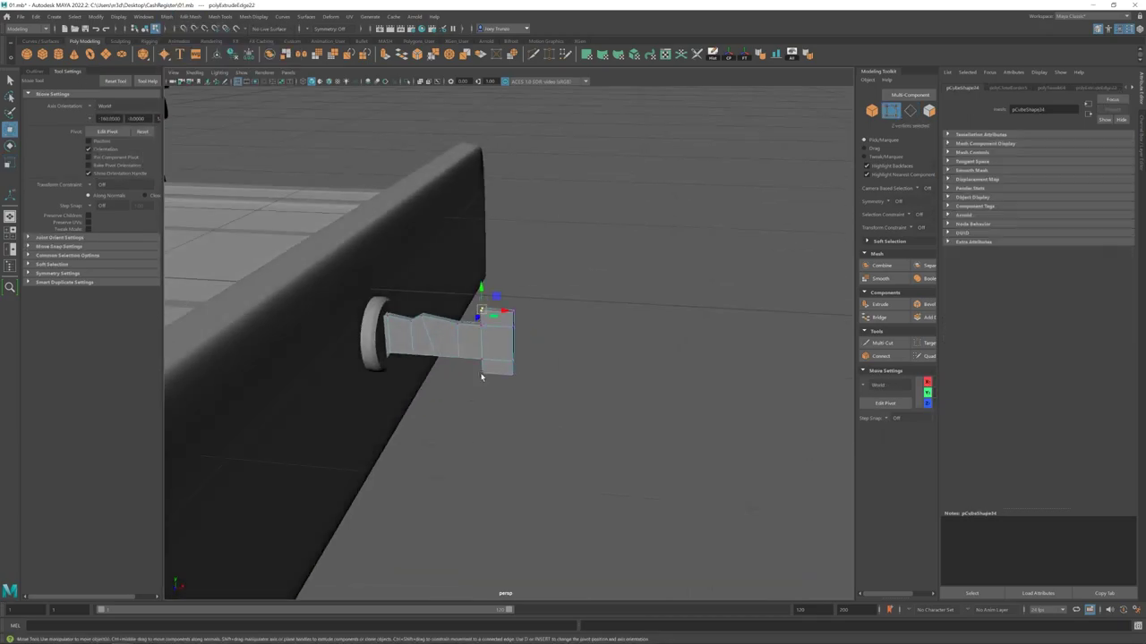
{"action": "left_click_drag", "start_coordinate": [439, 327], "coordinate": [527, 337], "text": "alt"}
{"action": "key", "text": "r"}
{"action": "key", "text": "w"}
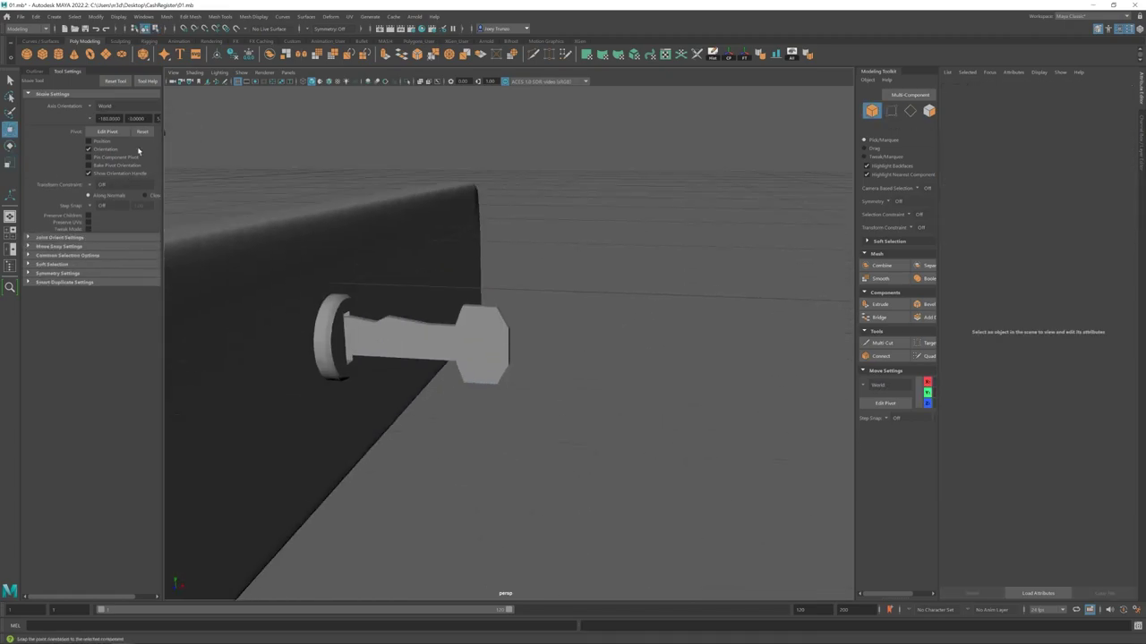
{"action": "left_click", "coordinate": [384, 332]}
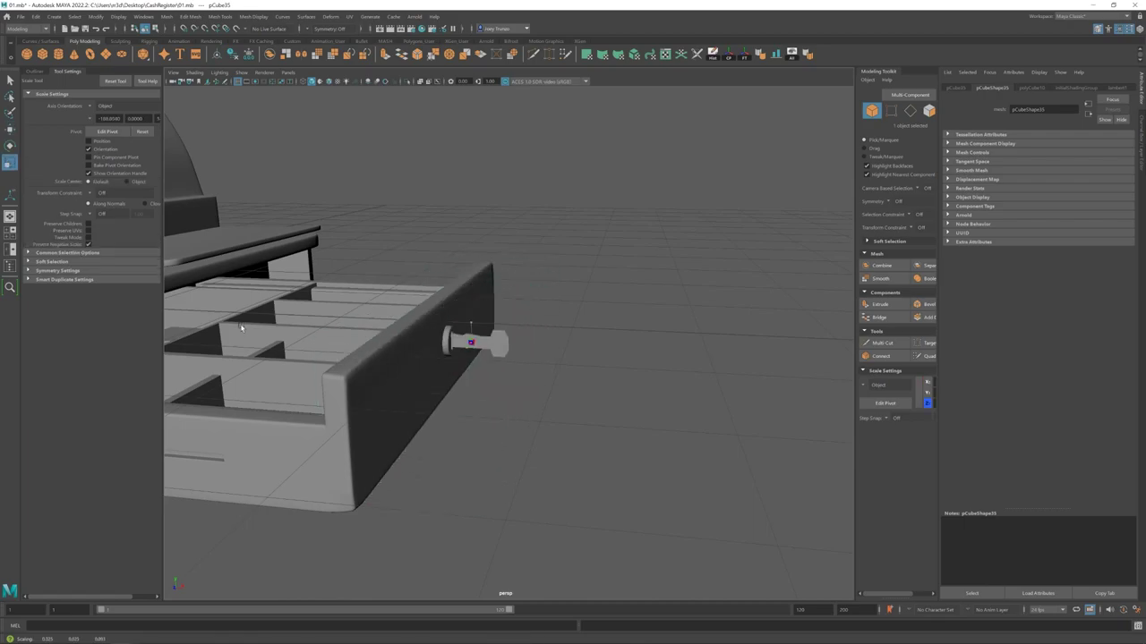
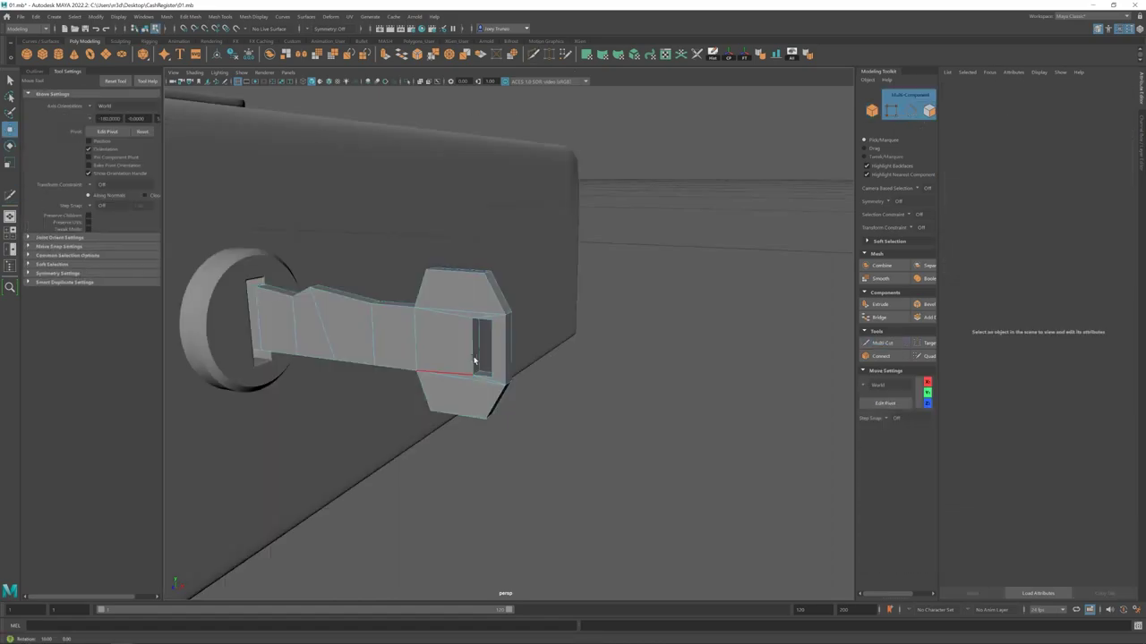
- Exit Multi-Cut and select the key's vertical edge and head corner vertices to move
{"action": "key", "text": "q"}
{"action": "key", "text": "w"}
{"action": "left_click", "coordinate": [495, 367]}
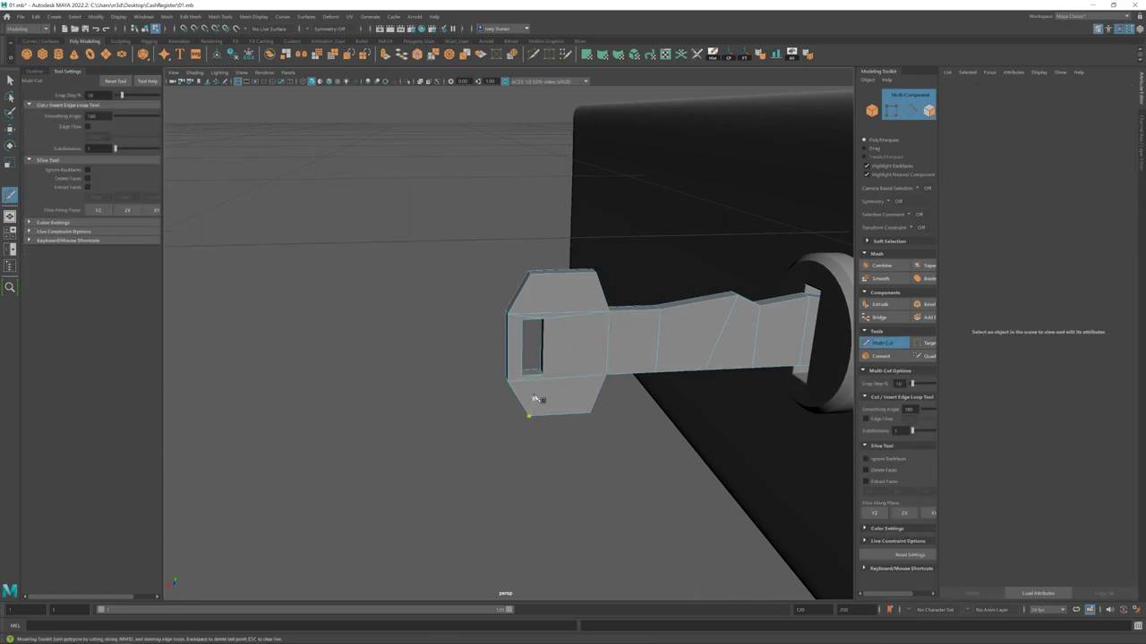
{"action": "key", "text": "q"}
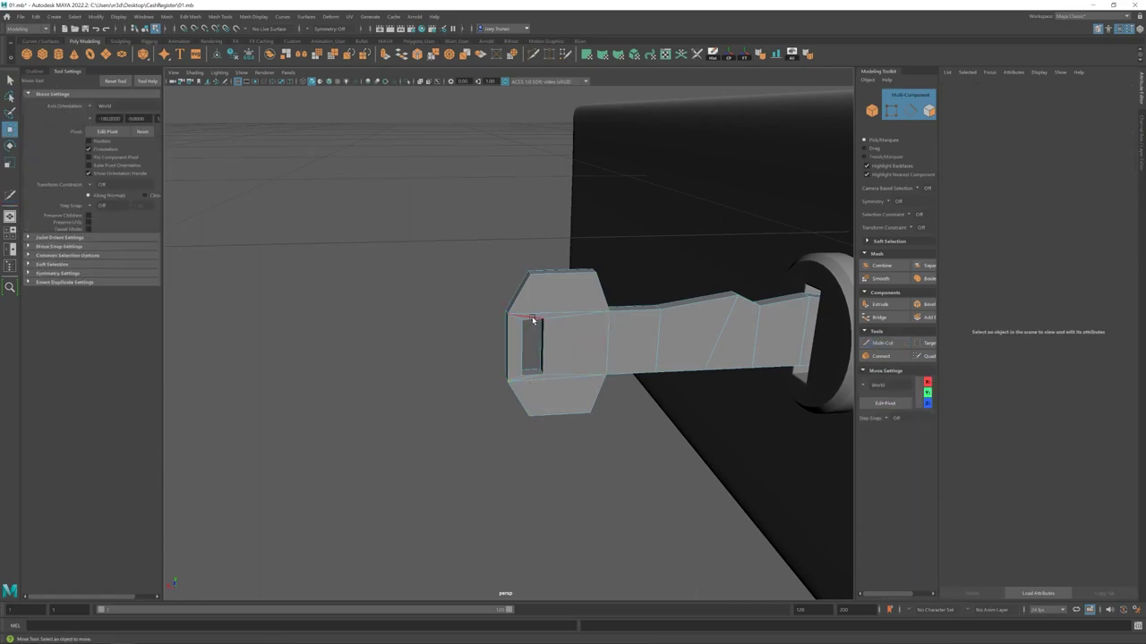
{"action": "left_click", "coordinate": [537, 340]}
{"action": "left_click_drag", "start_coordinate": [537, 340], "coordinate": [608, 376], "text": "alt"}
{"action": "right_click", "coordinate": [609, 376]}
{"action": "left_click", "coordinate": [673, 312]}
{"action": "key", "text": "w"}
- Tweak the key's vertices and bring the view back to the drawer lock
{"action": "left_click_drag", "start_coordinate": [677, 287], "coordinate": [616, 403], "text": "alt"}
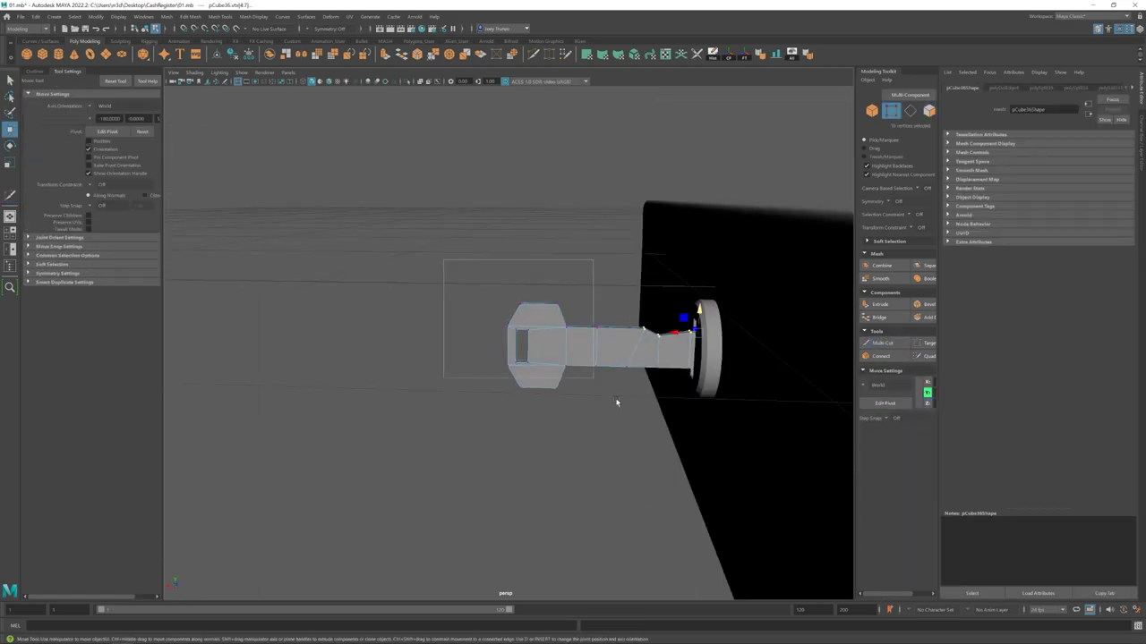
{"action": "left_click_drag", "start_coordinate": [538, 349], "coordinate": [437, 380], "text": "alt"}
{"action": "left_click_drag", "start_coordinate": [480, 345], "coordinate": [535, 332], "text": "alt"}
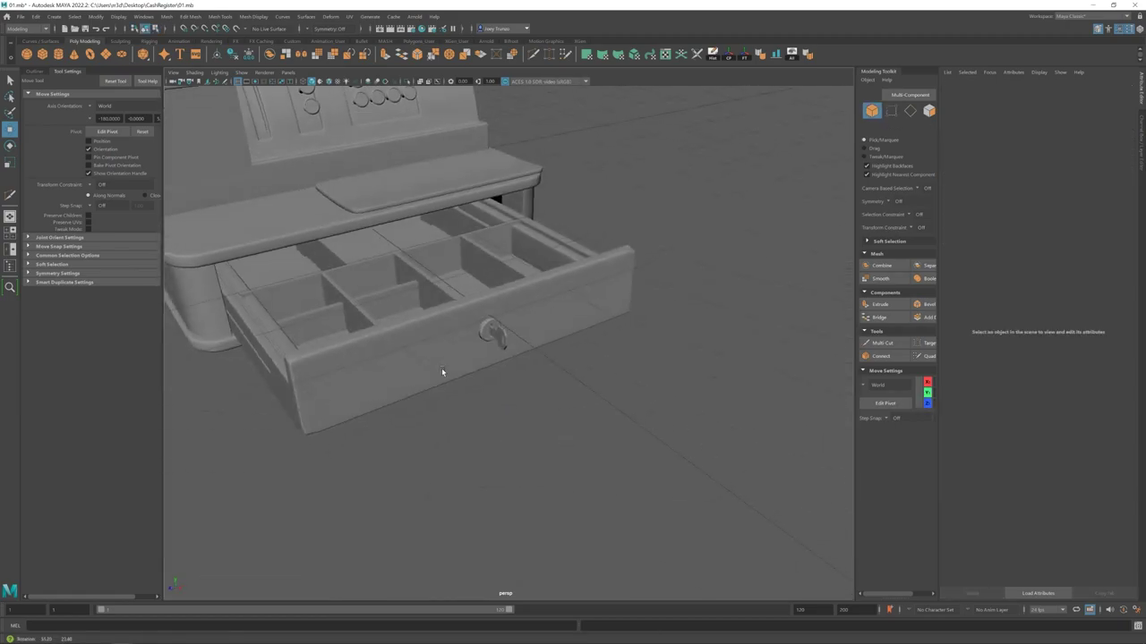
{"action": "left_click_drag", "start_coordinate": [442, 368], "coordinate": [605, 382], "text": "alt"}
{"action": "scroll", "coordinate": [496, 336], "scroll_direction": "up", "scroll_amount": 4}
{"action": "key", "text": "r"}
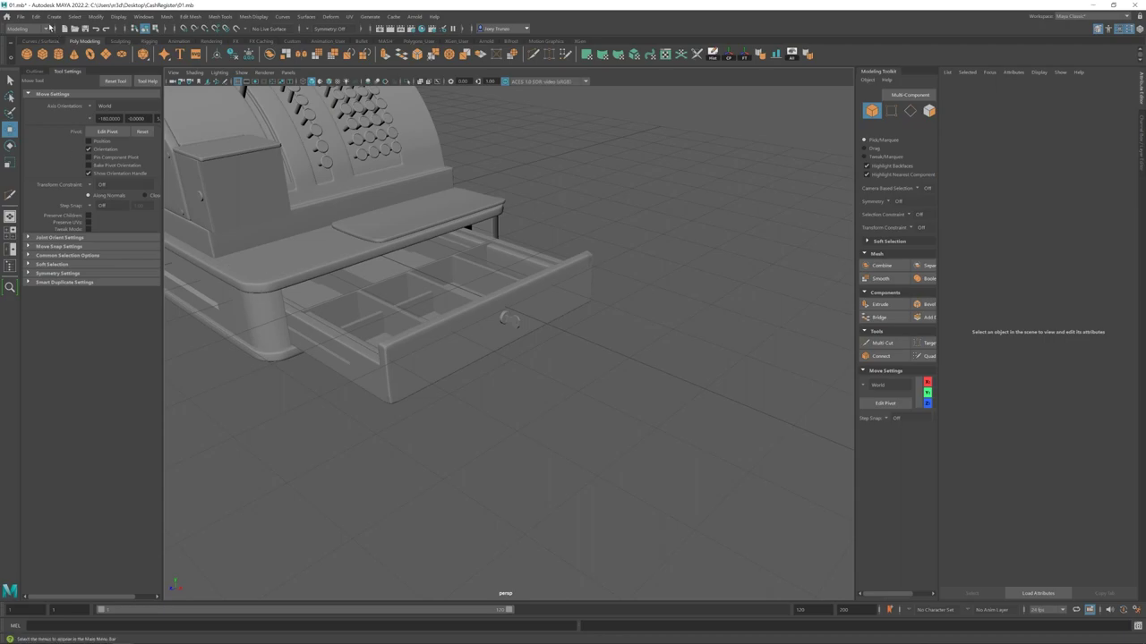
- Draw a looping EP curve and roughly position it with move and rotate
{"action": "left_click", "coordinate": [54, 16]}
{"action": "left_click", "coordinate": [478, 345]}
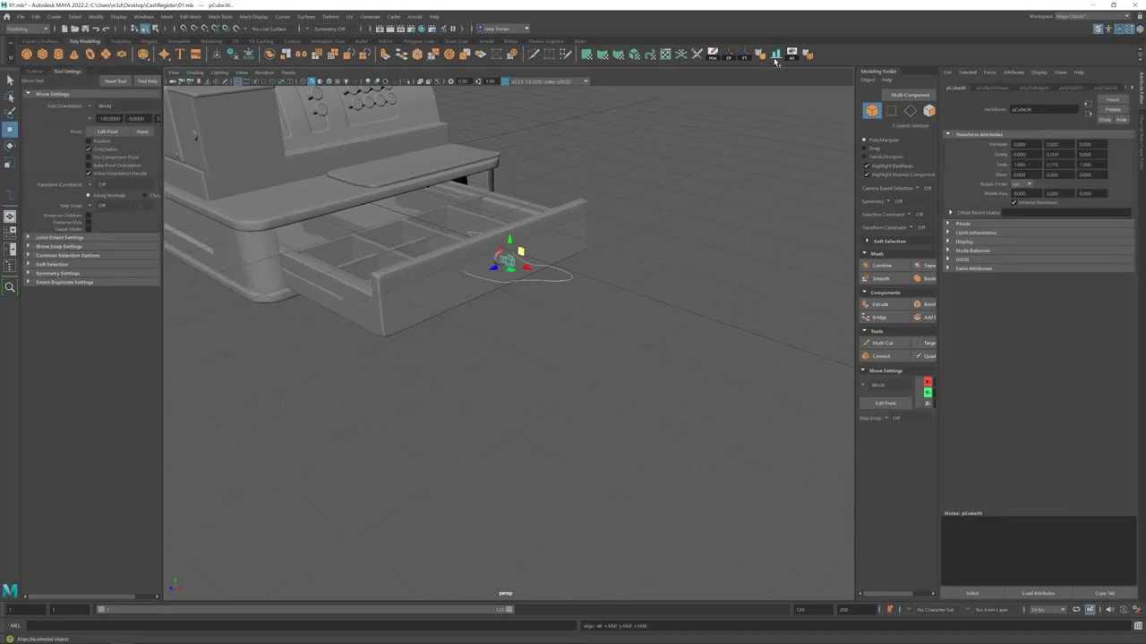
{"action": "key", "text": "r"}
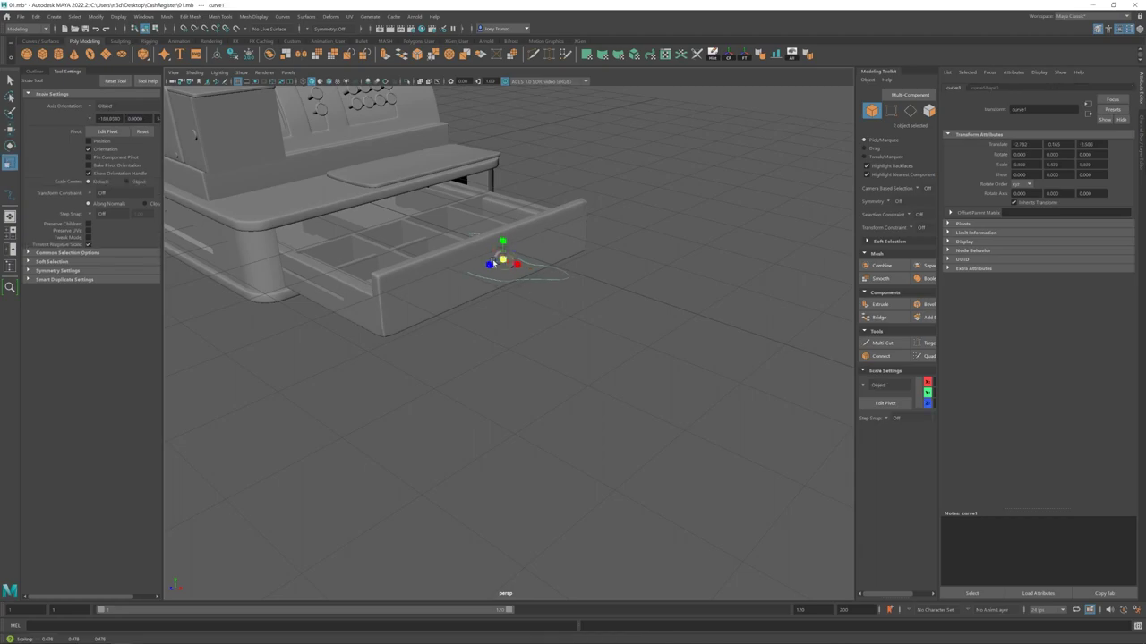
{"action": "key", "text": "w"}
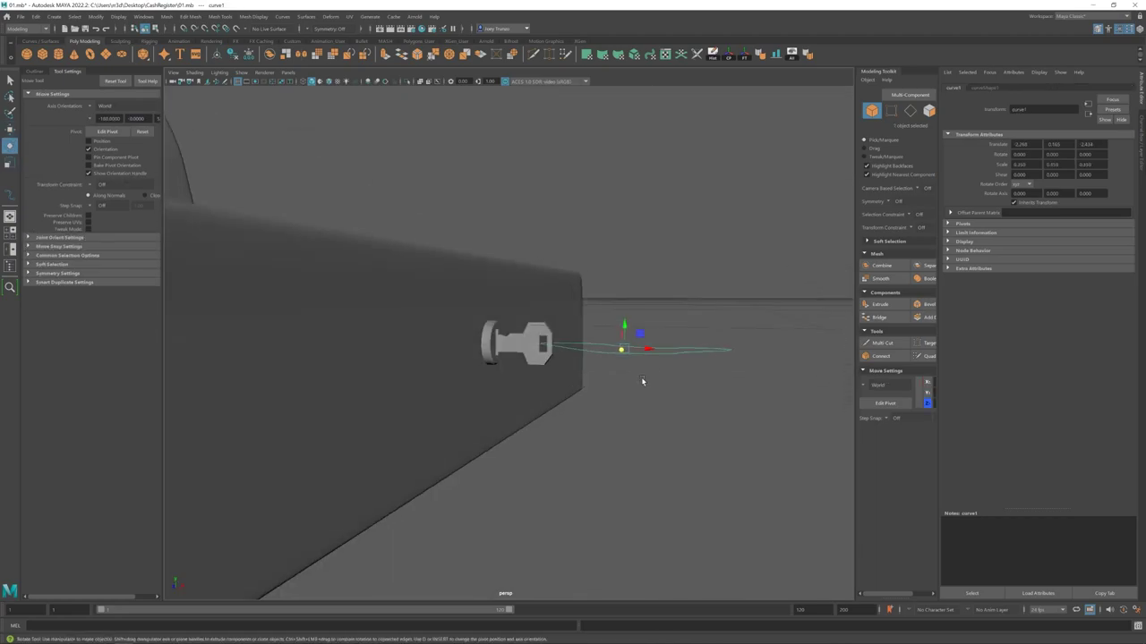
{"action": "key", "text": "e"}
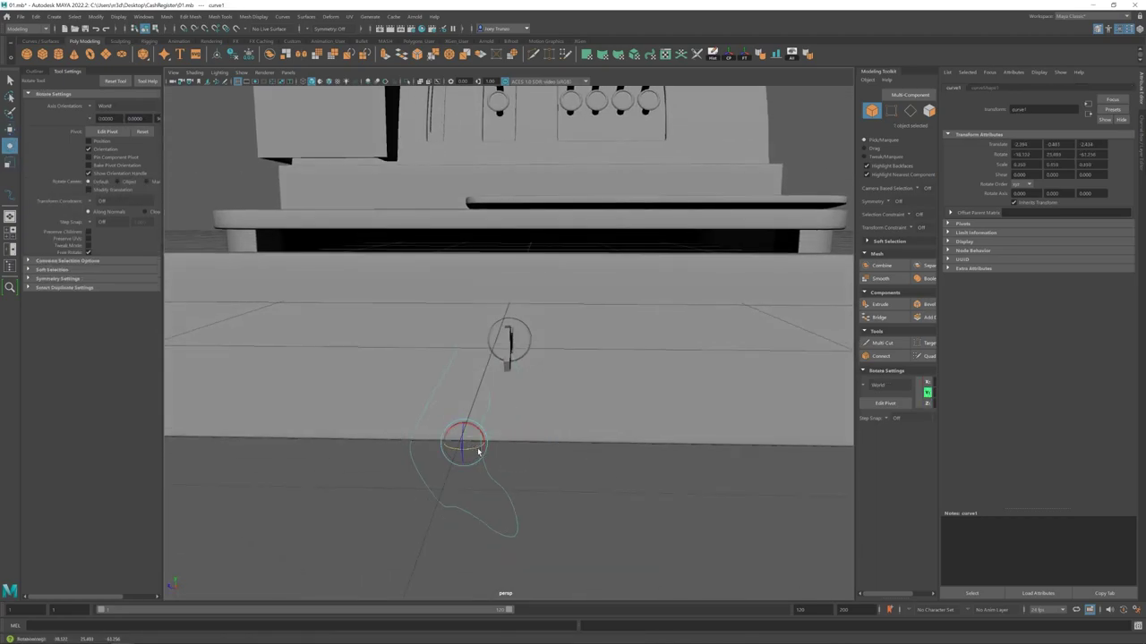
{"action": "key", "text": "w"}
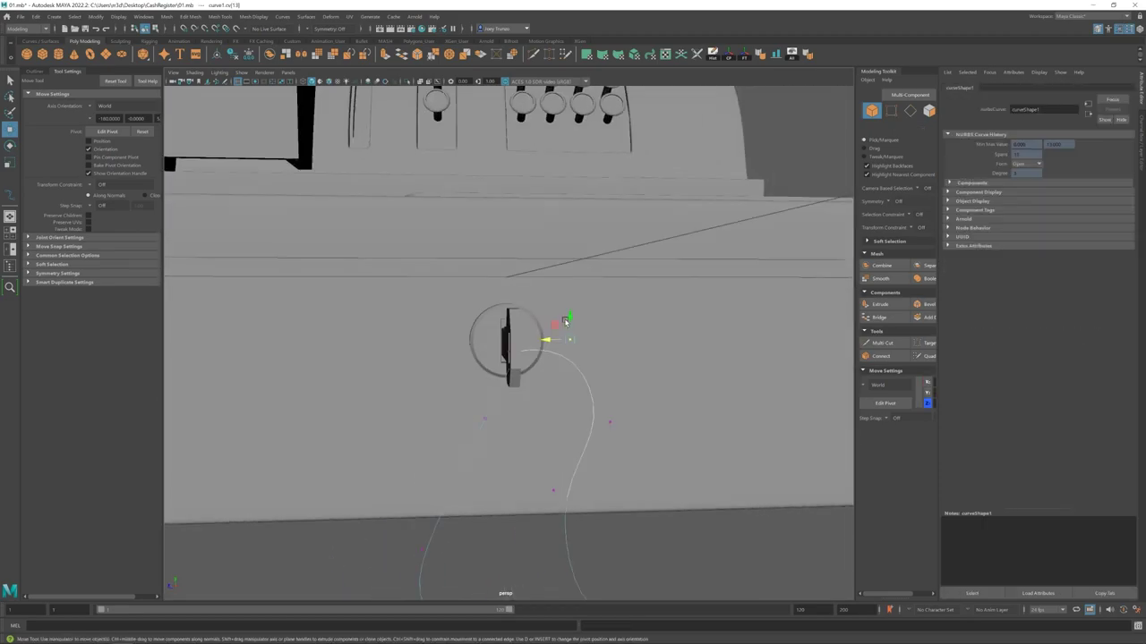
- Fit the curve and its control points so the loop hangs from the key hole
{"action": "left_click_drag", "start_coordinate": [565, 321], "coordinate": [508, 362], "text": "alt"}
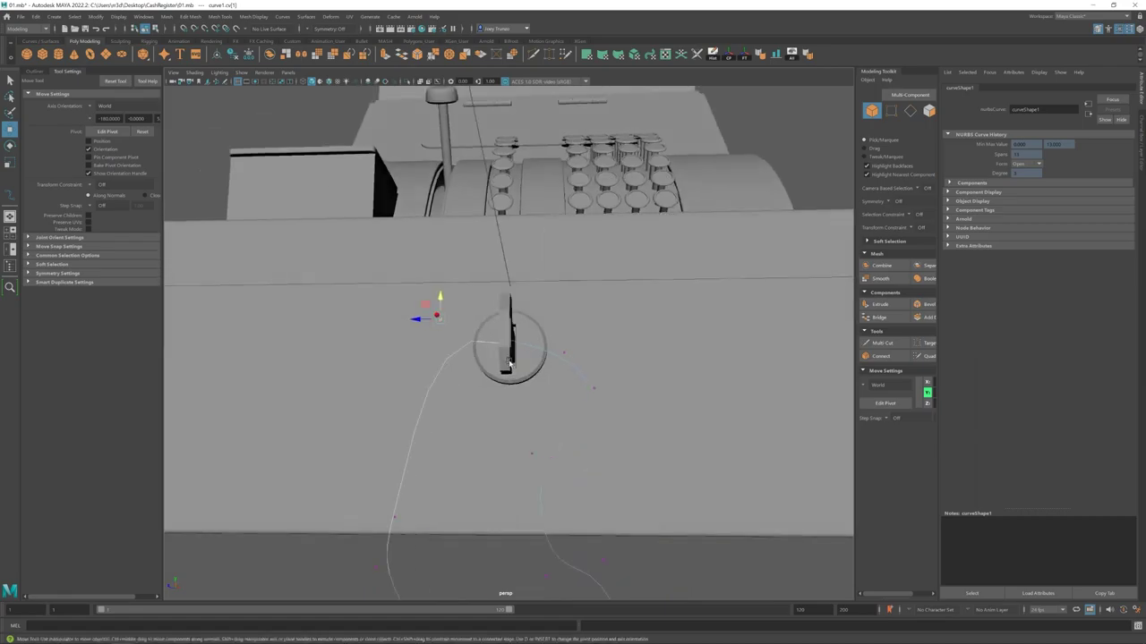
{"action": "left_click_drag", "start_coordinate": [418, 327], "coordinate": [499, 358], "text": "alt"}
{"action": "key", "text": "e"}
{"action": "key", "text": "w"}
{"action": "left_click_drag", "start_coordinate": [492, 320], "coordinate": [553, 346], "text": "alt"}
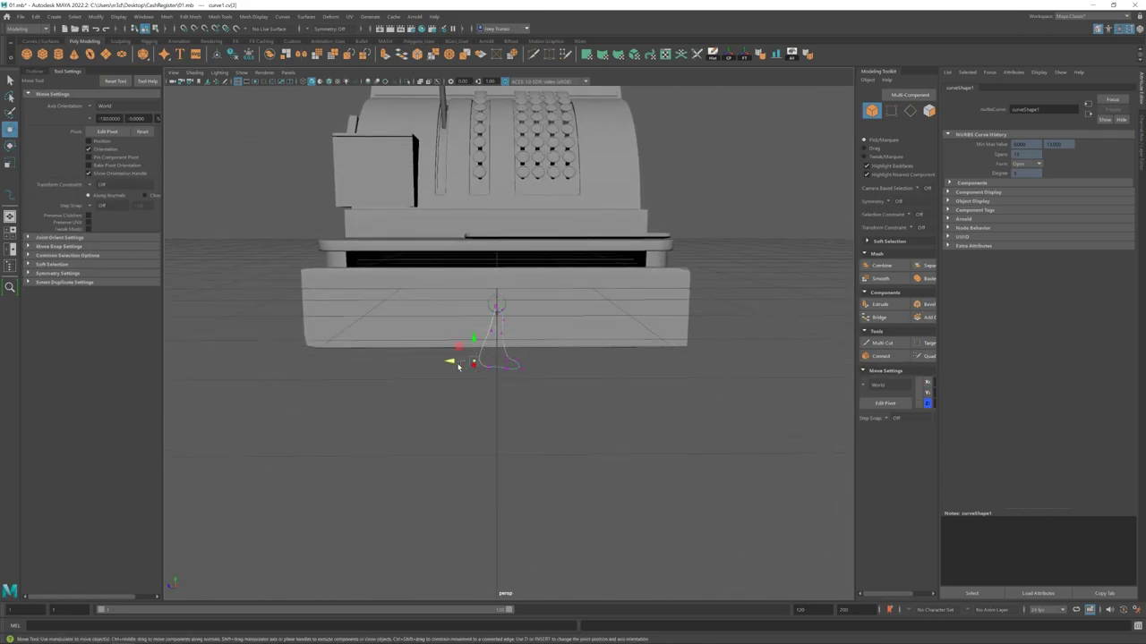
{"action": "left_click_drag", "start_coordinate": [457, 365], "coordinate": [560, 363], "text": "alt"}
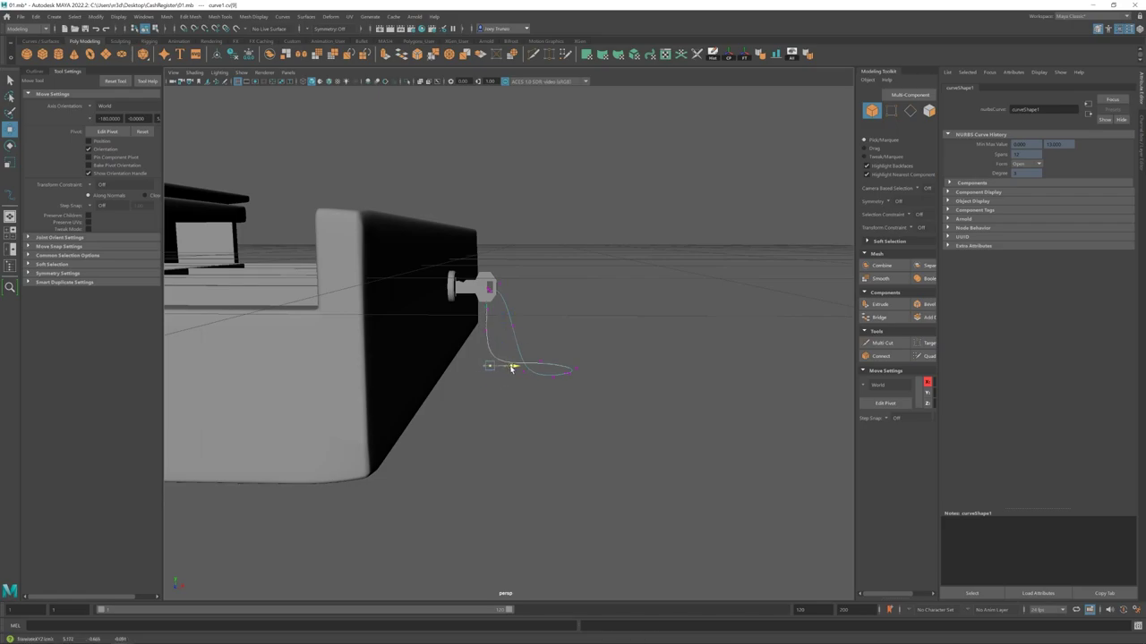
{"action": "left_click_drag", "start_coordinate": [512, 368], "coordinate": [502, 338], "text": "alt"}
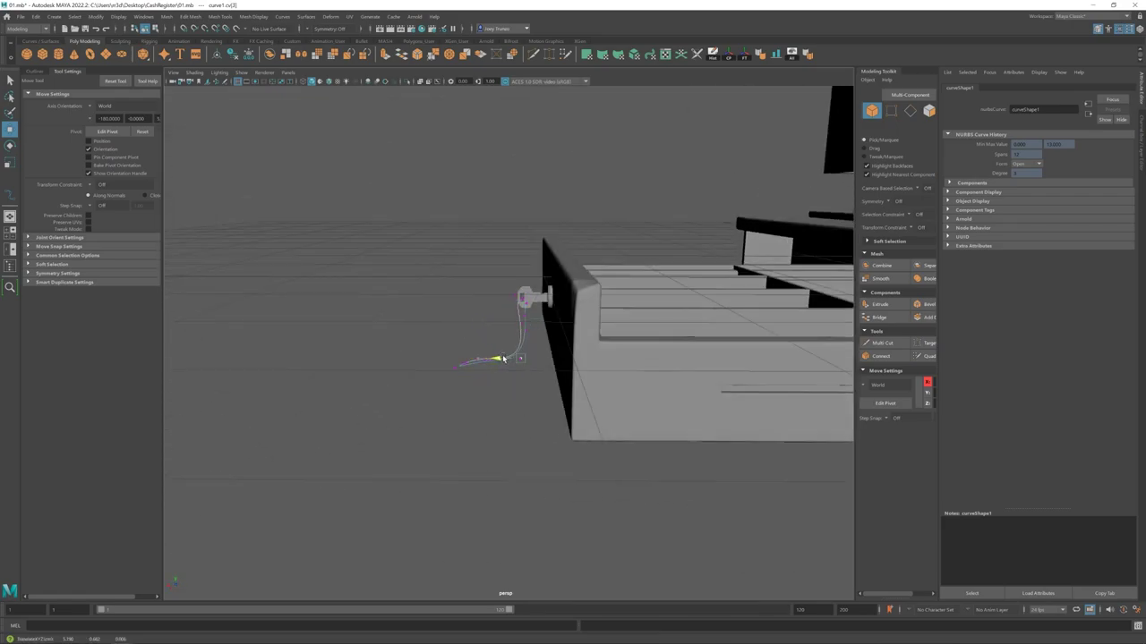
{"action": "left_click_drag", "start_coordinate": [499, 298], "coordinate": [668, 286], "text": "alt"}
{"action": "left_click_drag", "start_coordinate": [539, 367], "coordinate": [501, 263], "text": "alt"}
{"action": "left_click", "coordinate": [519, 337]}
{"action": "left_click", "coordinate": [483, 313]}
- Sweep the curve into a tube mesh with more sides and a smaller profile scale
{"action": "key", "text": "F8"}
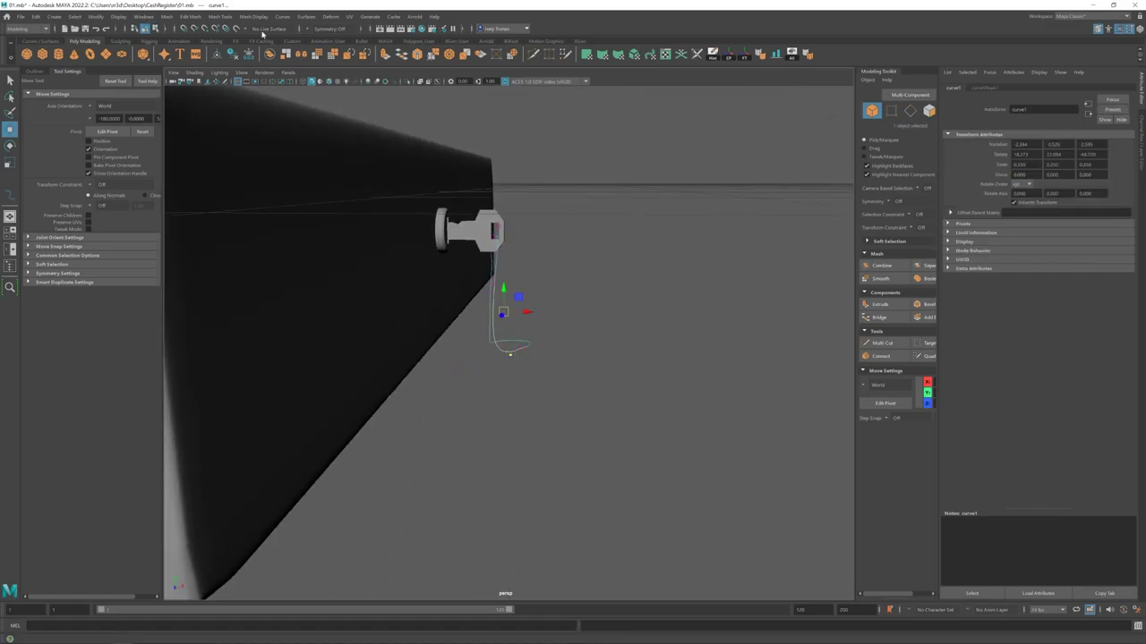
{"action": "left_click", "coordinate": [74, 16]}
{"action": "left_click", "coordinate": [89, 179]}
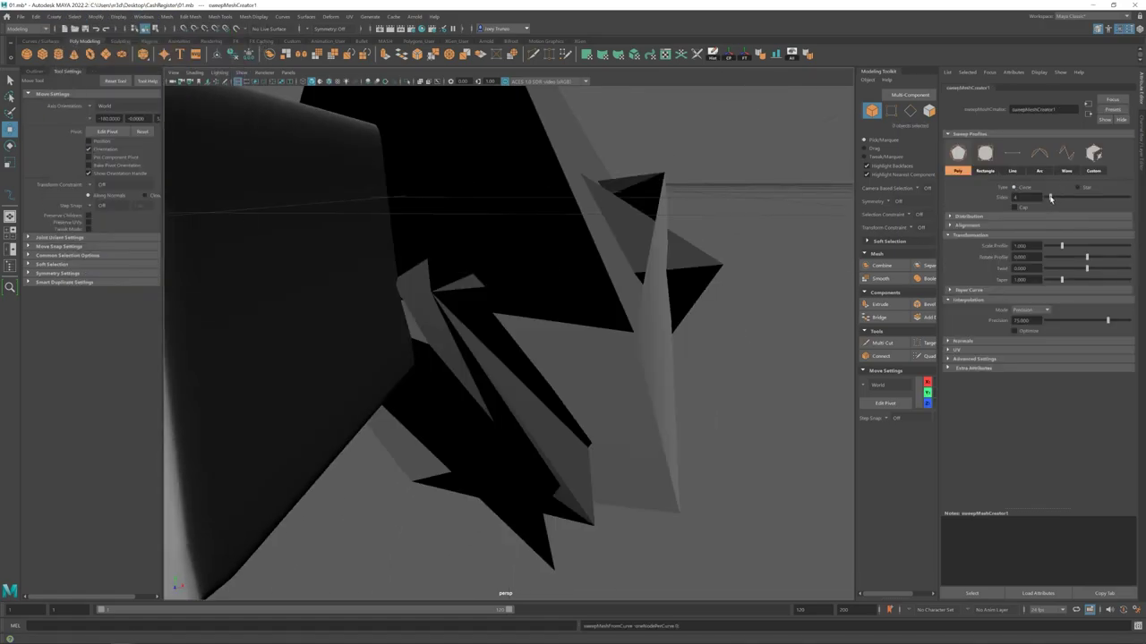
{"action": "left_click_drag", "start_coordinate": [1051, 199], "coordinate": [1075, 197]}
{"action": "left_click_drag", "start_coordinate": [1062, 245], "coordinate": [1045, 247]}
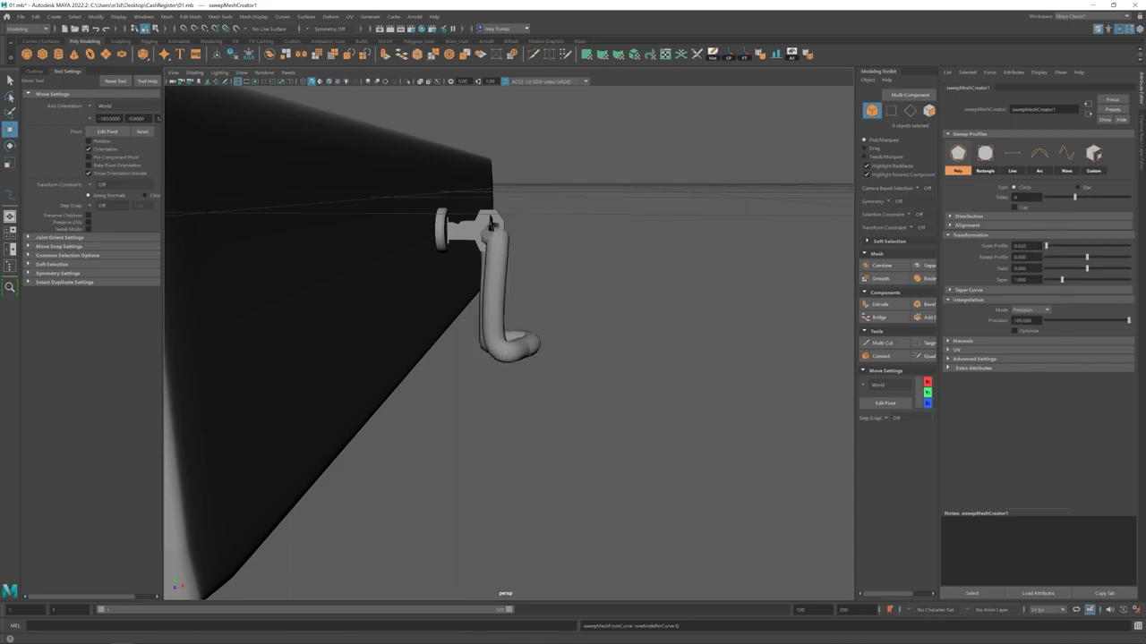
- Frame the tube, select its end faces, and isolate it in the view
{"action": "key", "text": "f"}
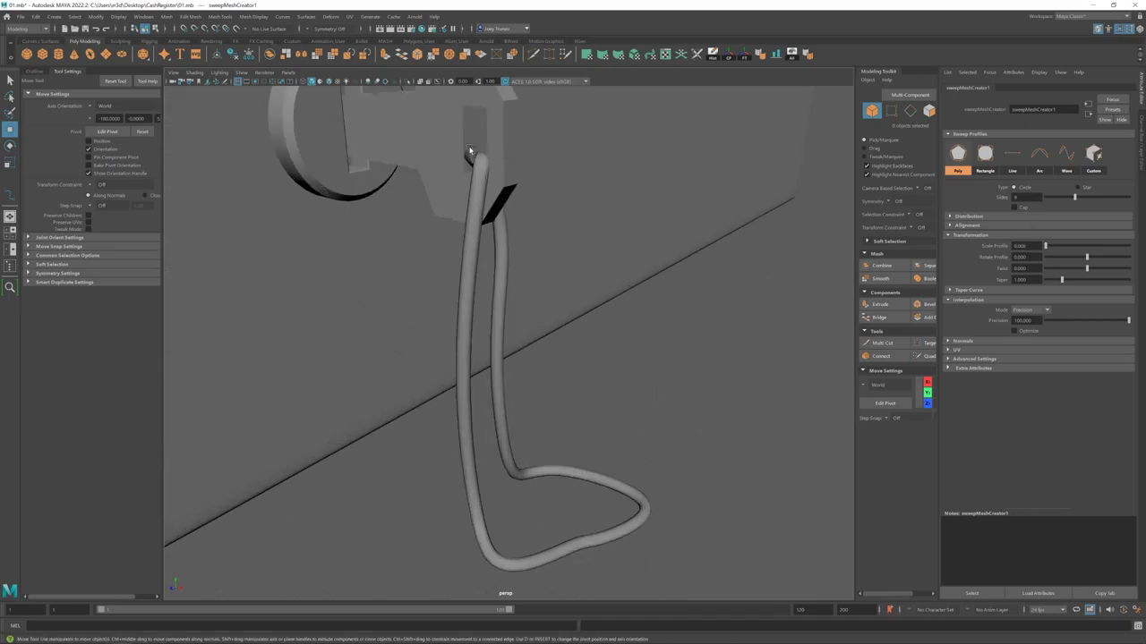
{"action": "left_click_drag", "start_coordinate": [502, 269], "coordinate": [588, 238], "text": "alt"}
{"action": "left_click", "coordinate": [447, 293]}
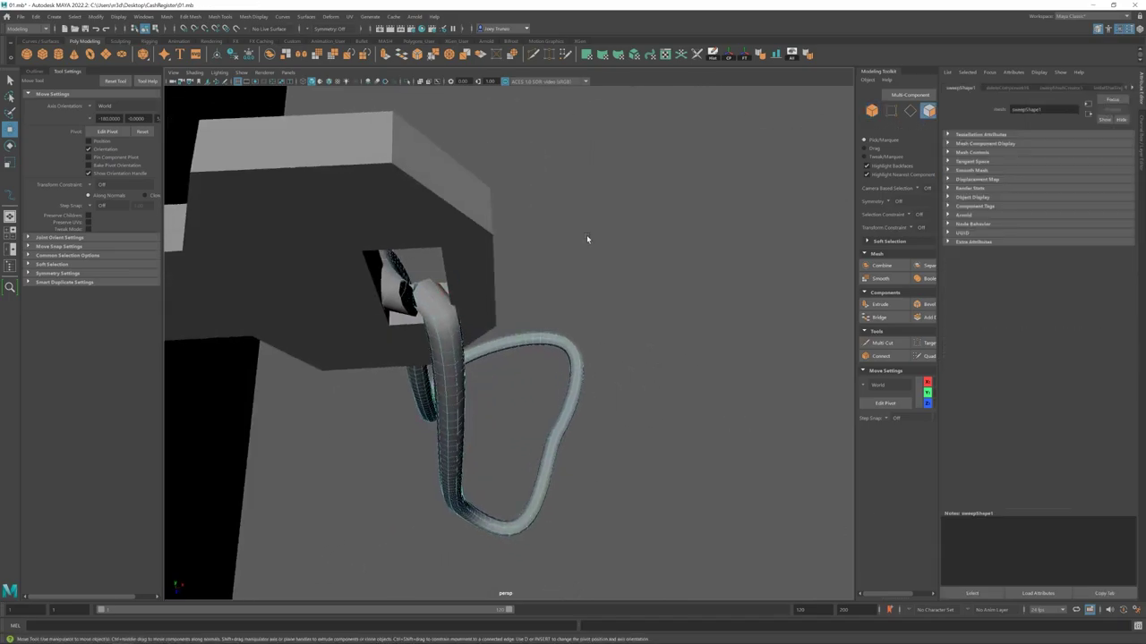
{"action": "left_click", "coordinate": [397, 302]}
{"action": "key", "text": "ctrl+1"}
- Select and move the edge ring at the tube's open end
{"action": "key", "text": "q"}
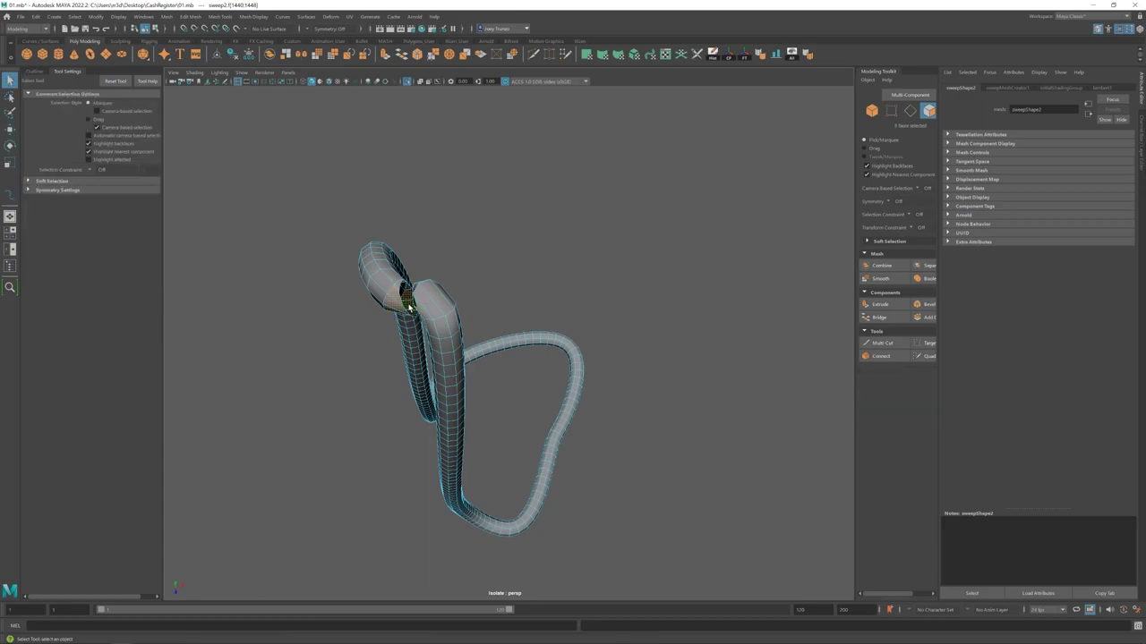
{"action": "left_click_drag", "start_coordinate": [405, 298], "coordinate": [458, 315], "text": "alt"}
{"action": "left_click_drag", "start_coordinate": [558, 312], "coordinate": [528, 244], "text": "alt"}
{"action": "left_click", "coordinate": [528, 241]}
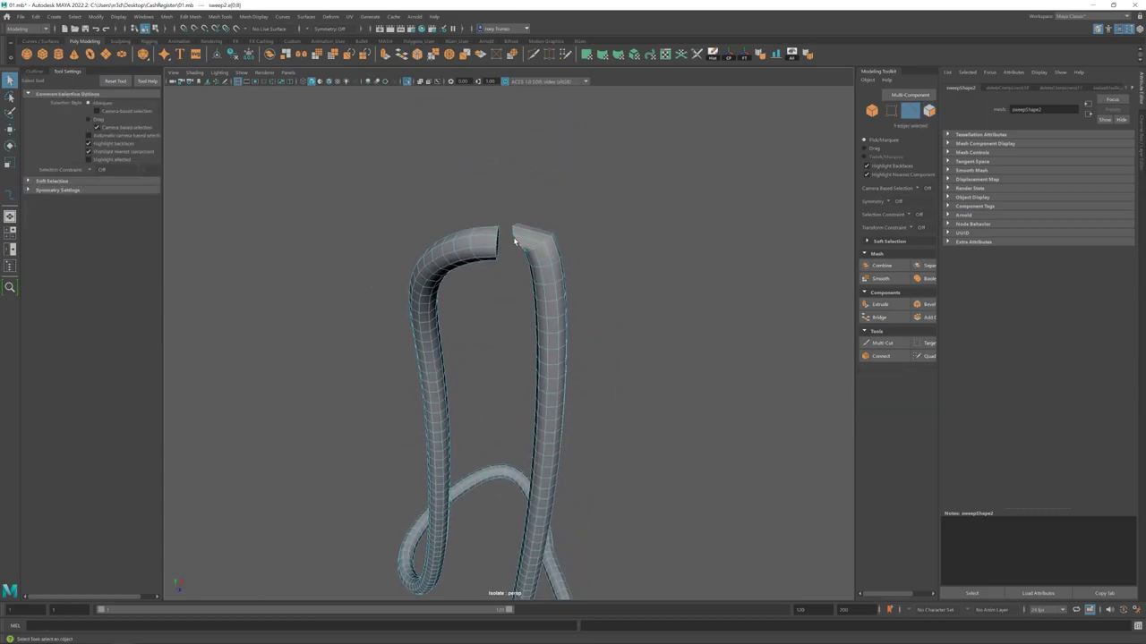
{"action": "key", "text": "w"}
{"action": "left_click", "coordinate": [167, 16]}
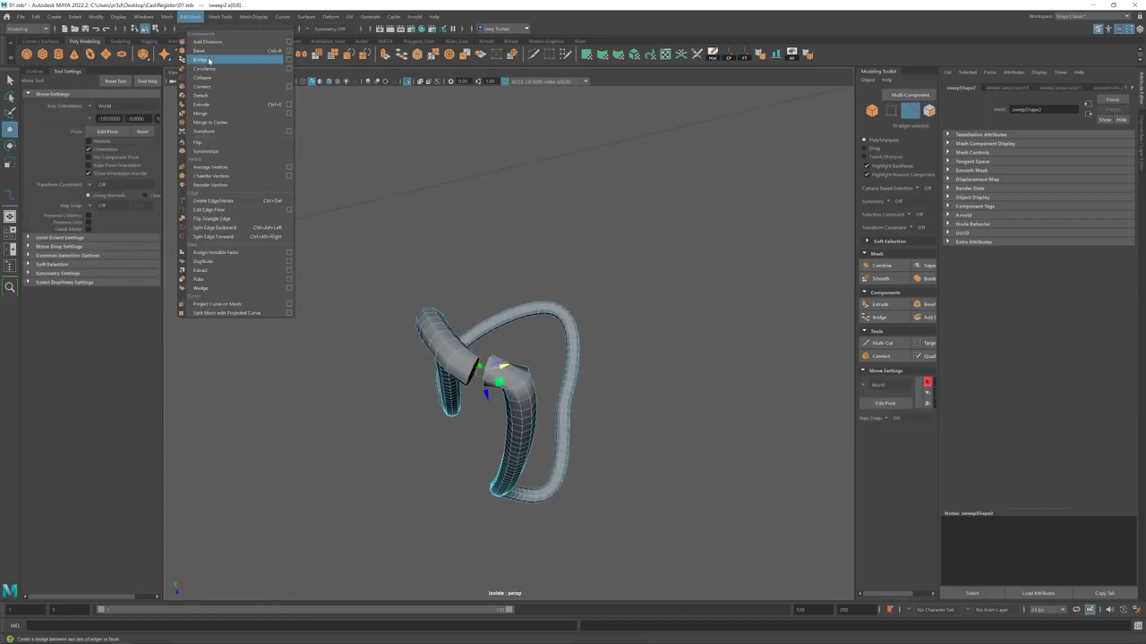
{"action": "left_click_drag", "start_coordinate": [465, 295], "coordinate": [549, 153], "text": "alt"}
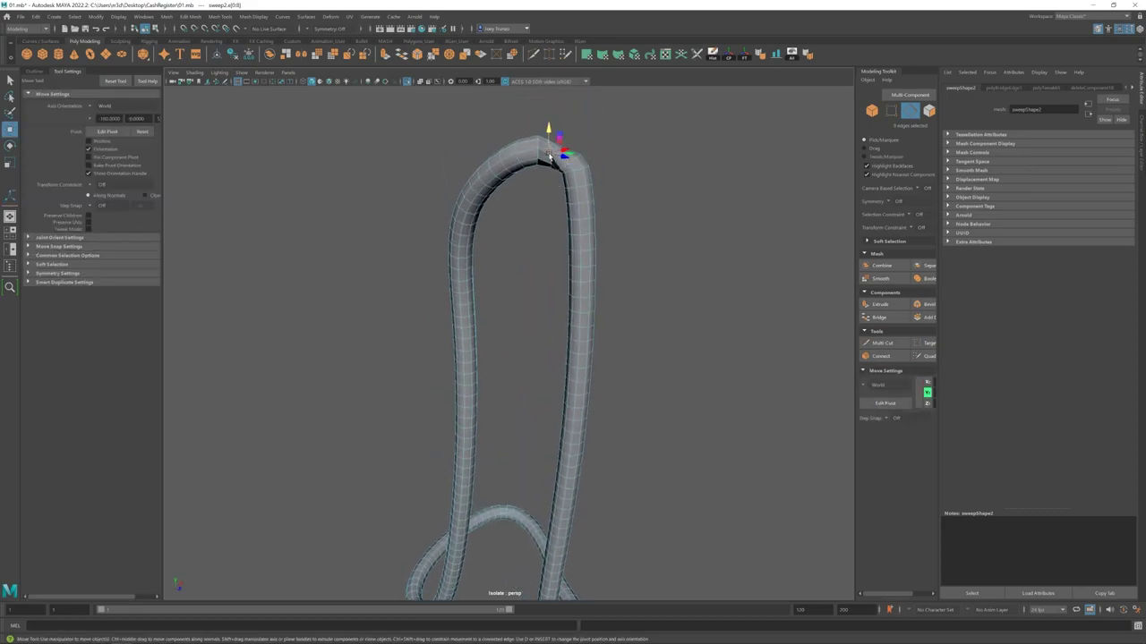
{"action": "left_click", "coordinate": [670, 149]}
- Remove the duplicate tube and adjust its edges so the cord rises into the key
{"action": "scroll", "coordinate": [417, 330], "scroll_direction": "down", "scroll_amount": 5}
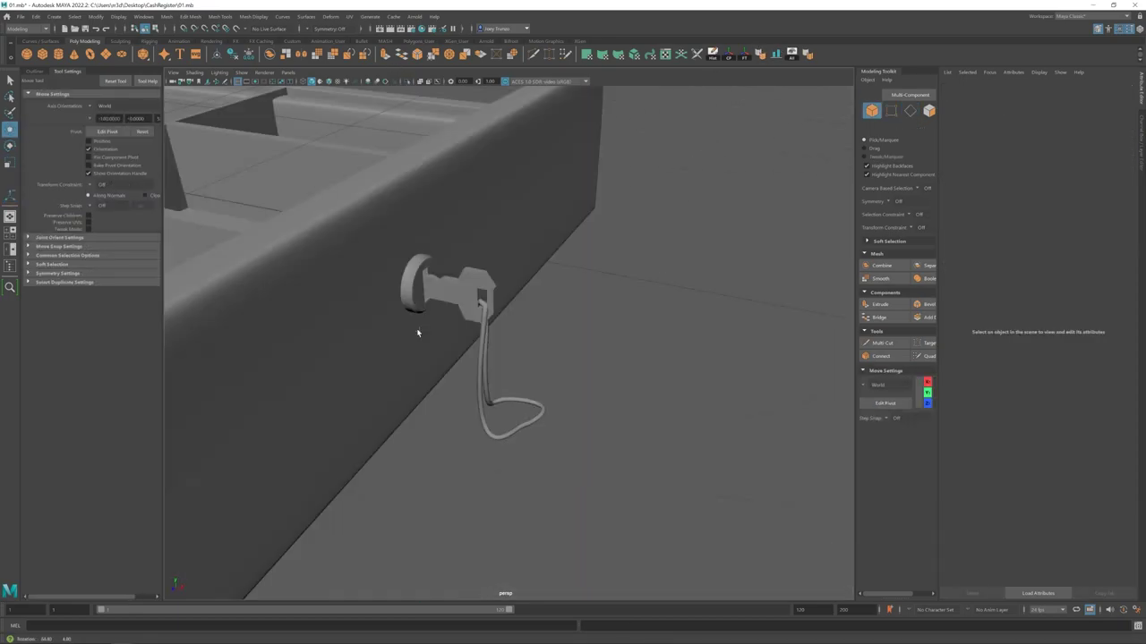
{"action": "left_click_drag", "start_coordinate": [417, 330], "coordinate": [465, 286], "text": "alt"}
{"action": "scroll", "coordinate": [517, 257], "scroll_direction": "up", "scroll_amount": 3}
{"action": "left_click", "coordinate": [517, 257]}
{"action": "key", "text": "w"}
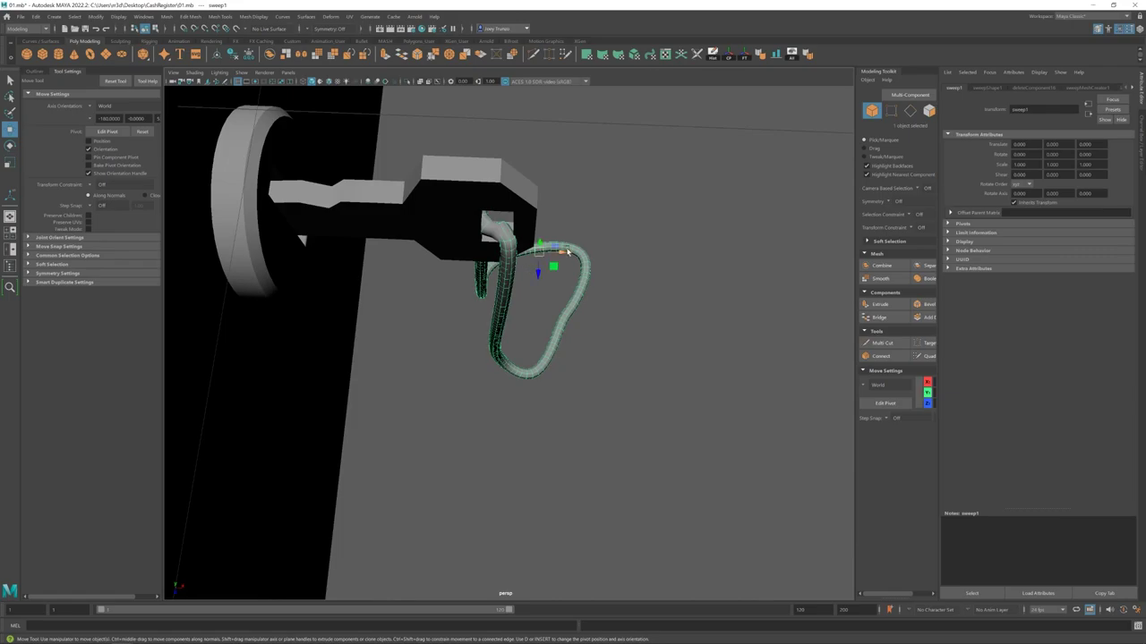
{"action": "key", "text": "ctrl+z"}
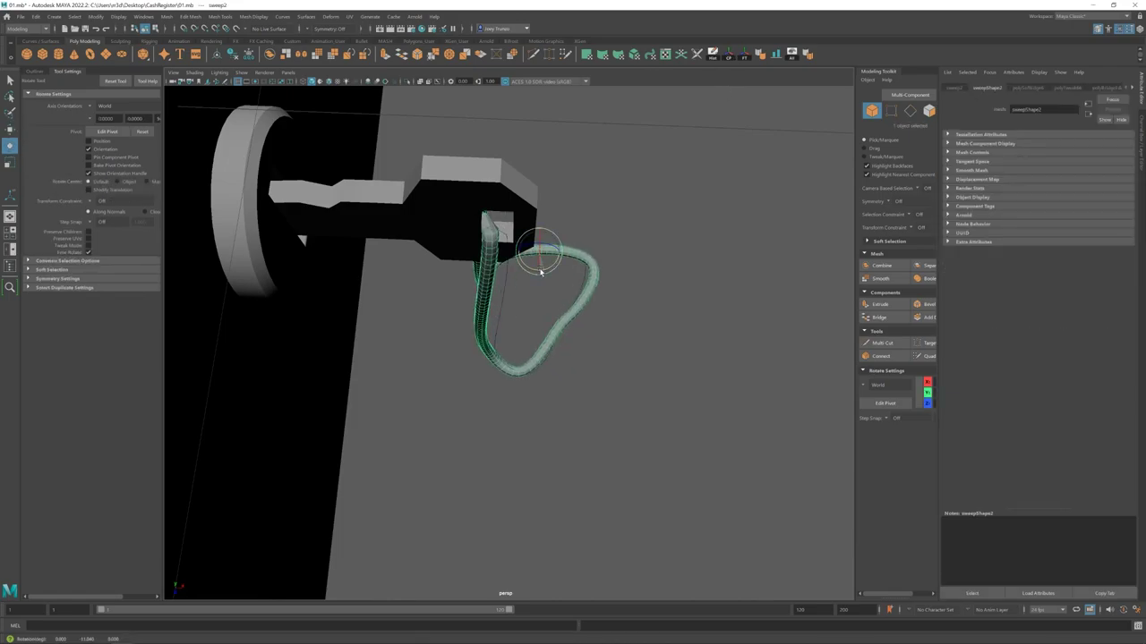
{"action": "left_click_drag", "start_coordinate": [571, 284], "coordinate": [511, 219], "text": "alt"}
{"action": "key", "text": "F10"}
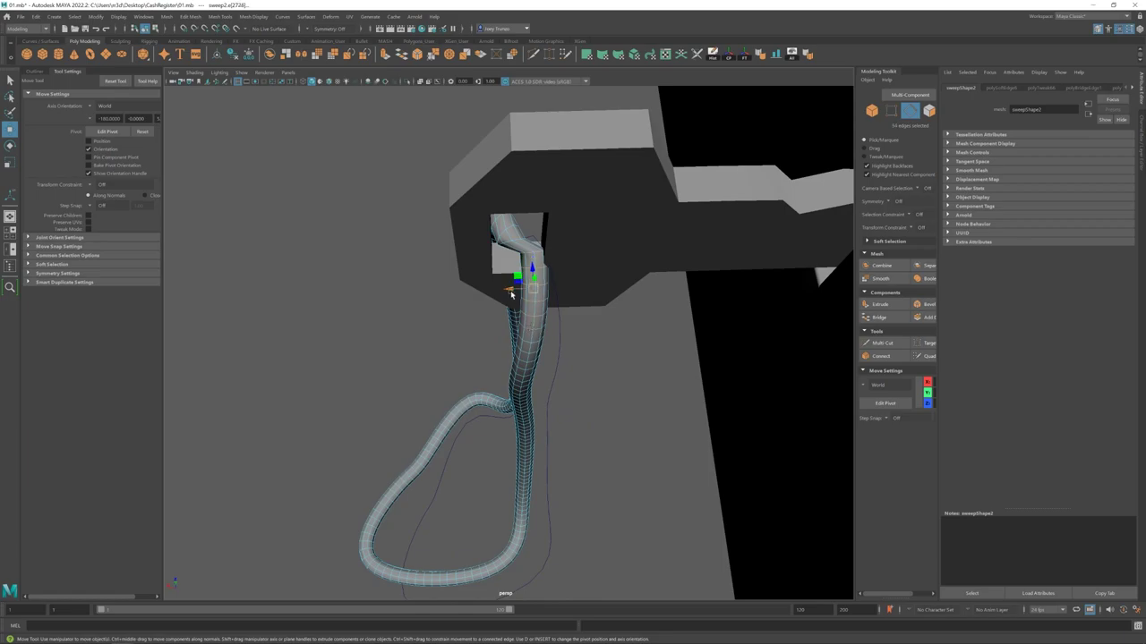
{"action": "left_click_drag", "start_coordinate": [490, 298], "coordinate": [526, 183], "text": "alt"}
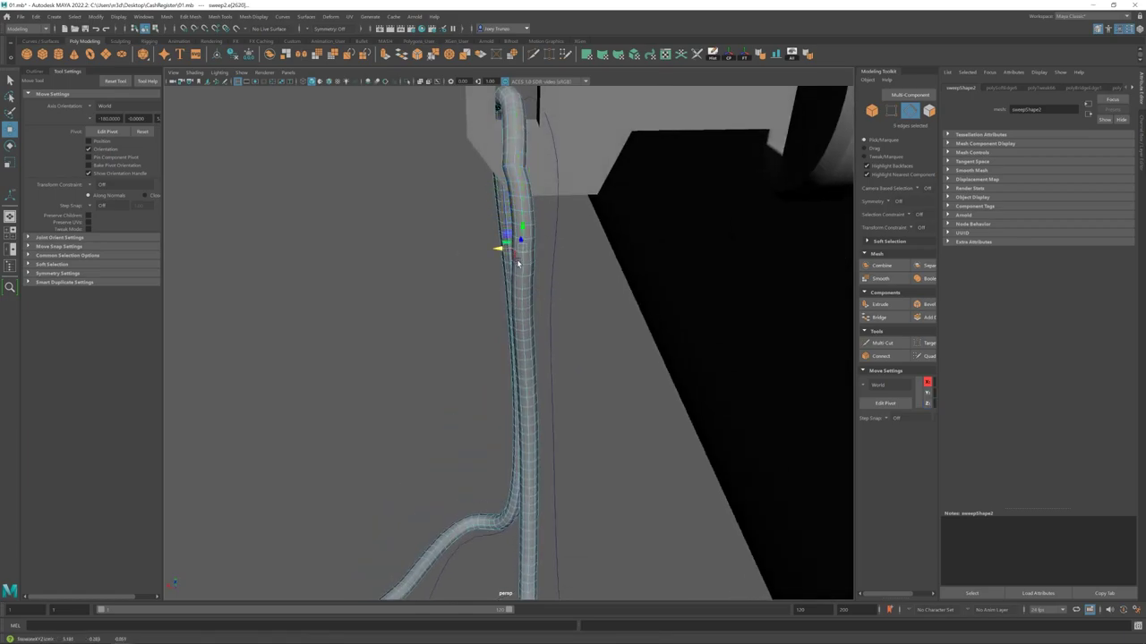
{"action": "left_click_drag", "start_coordinate": [497, 166], "coordinate": [493, 215], "text": "alt"}
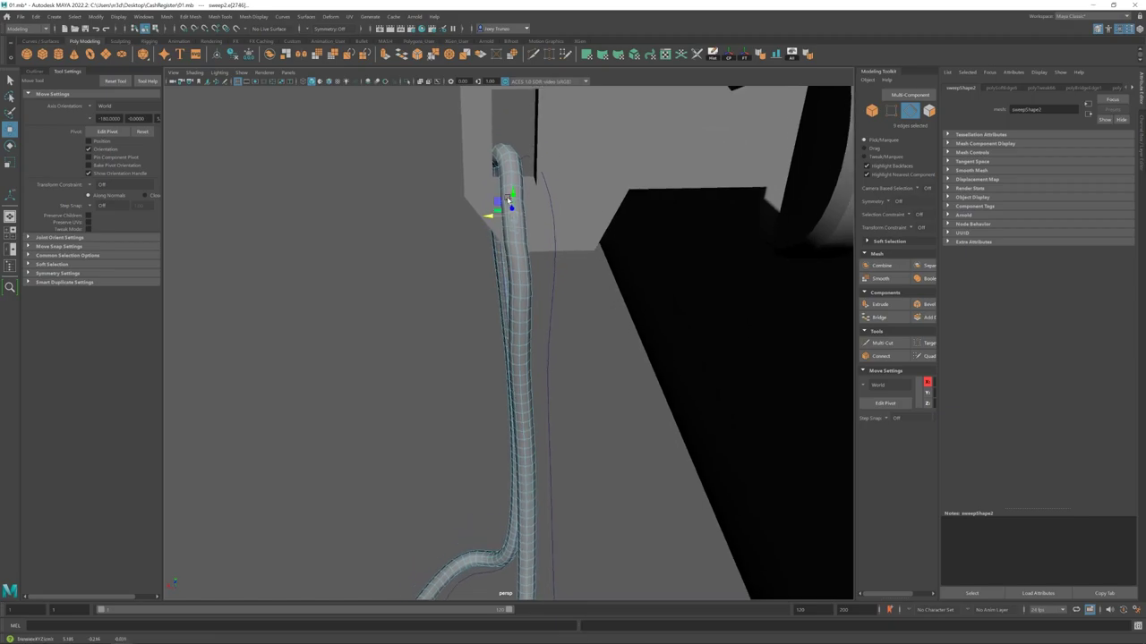
{"action": "left_click", "coordinate": [601, 360]}
{"action": "right_click_drag", "start_coordinate": [600, 361], "coordinate": [657, 391], "text": "alt"}
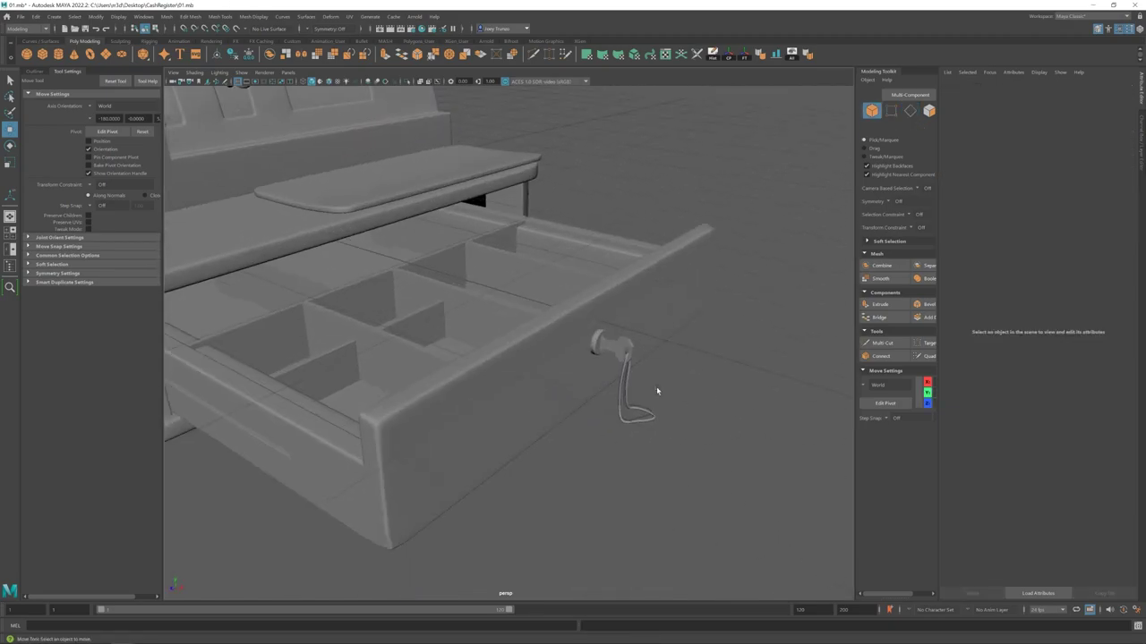
- Bevel the edges of the cash-drawer key handle (pCube36)
{"action": "left_click", "coordinate": [618, 353]}
{"action": "key", "text": "f"}
{"action": "left_click_drag", "start_coordinate": [577, 300], "coordinate": [295, 341], "text": "alt"}
{"action": "left_click", "coordinate": [190, 16]}
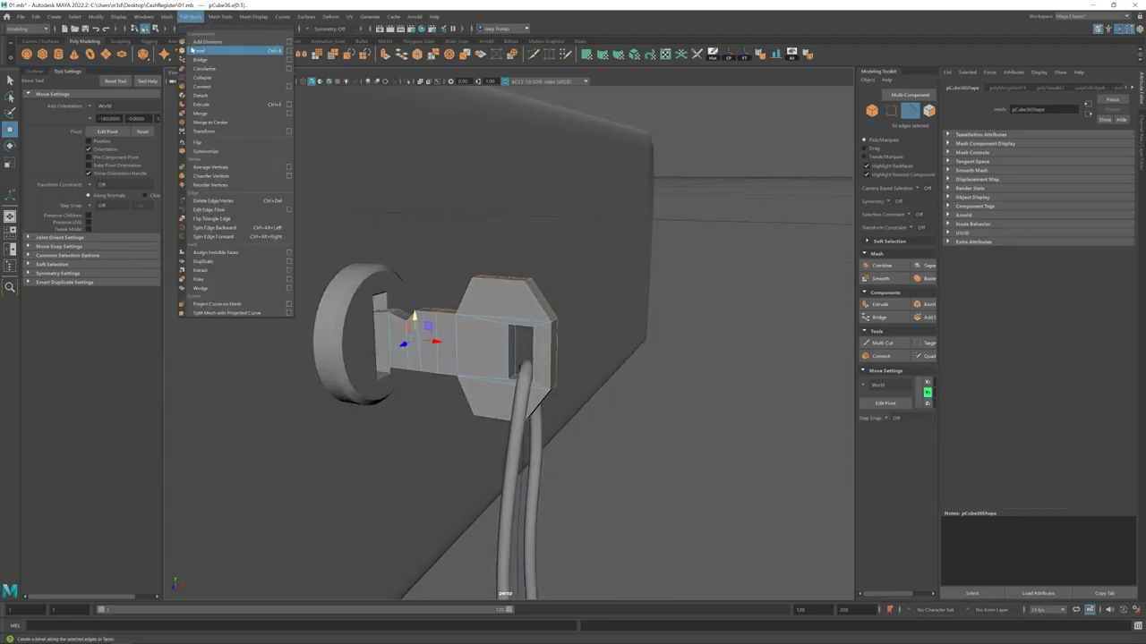
{"action": "left_click", "coordinate": [202, 52]}
{"action": "key", "text": "w"}
{"action": "key", "text": "F8"}
{"action": "left_click_drag", "start_coordinate": [488, 300], "coordinate": [519, 326], "text": "alt"}
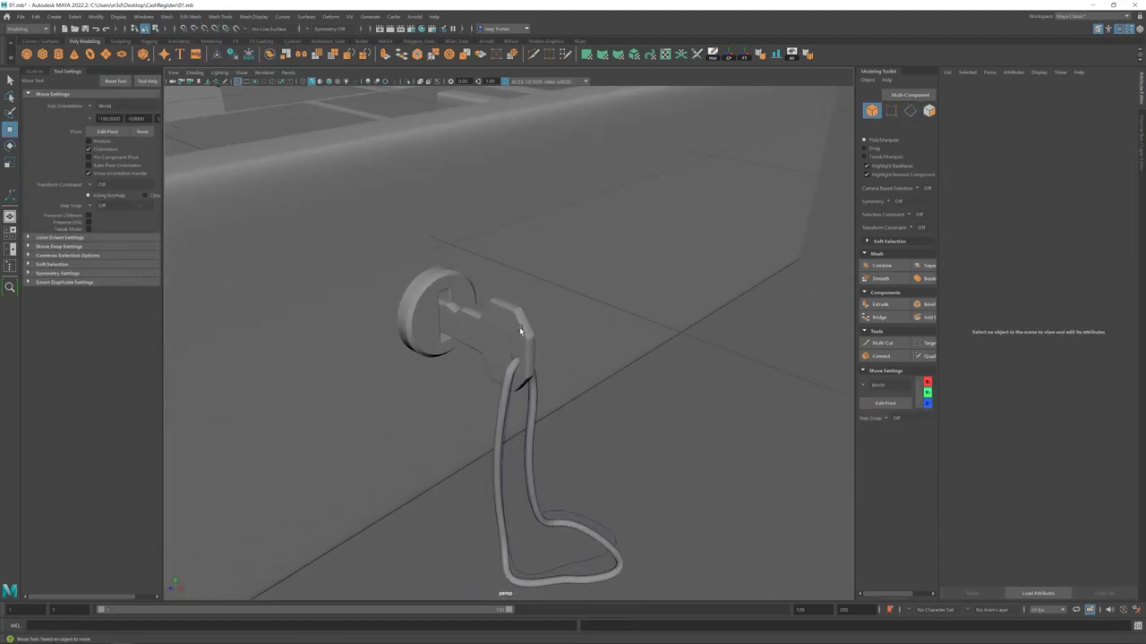
{"action": "left_click", "coordinate": [716, 224]}
{"action": "left_click_drag", "start_coordinate": [716, 224], "coordinate": [494, 373], "text": "alt"}
{"action": "scroll", "coordinate": [494, 374], "scroll_direction": "up", "scroll_amount": 5}
- Select the side-panel plate face and split it into four with Add Divisions
{"action": "left_click", "coordinate": [504, 338]}
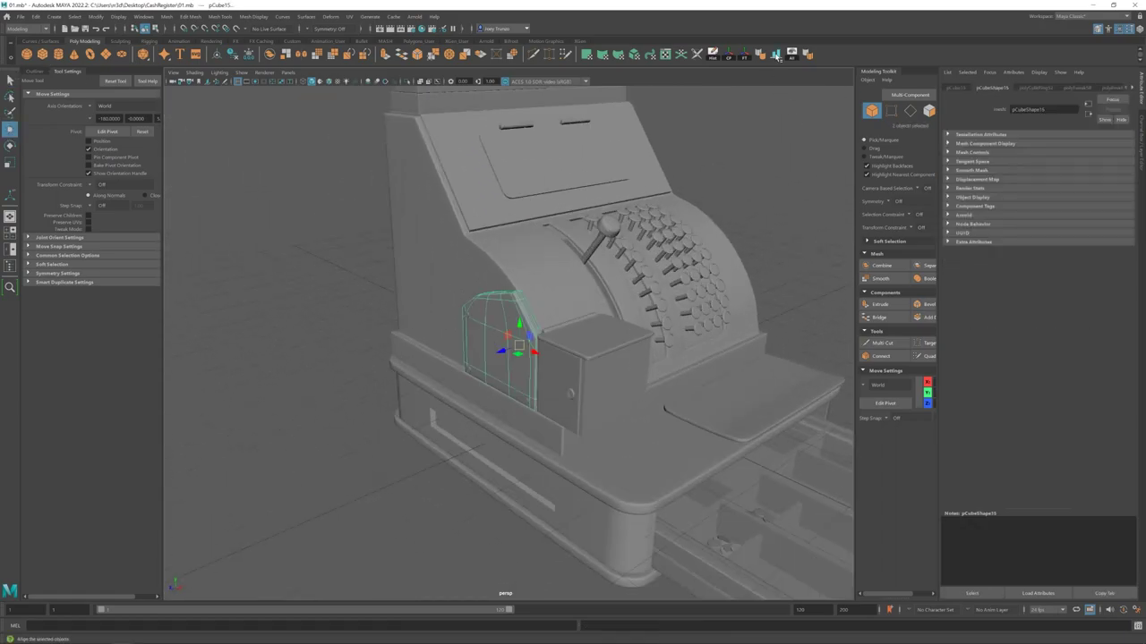
{"action": "key", "text": "r"}
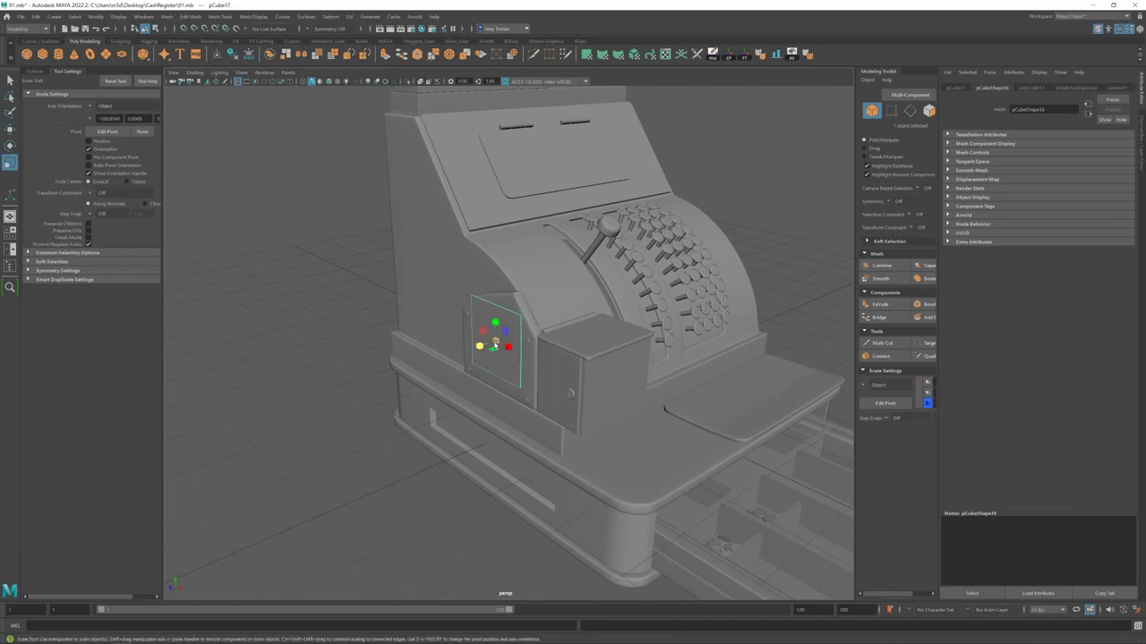
{"action": "key", "text": "f"}
{"action": "key", "text": "w"}
{"action": "left_click_drag", "start_coordinate": [511, 333], "coordinate": [573, 340], "text": "alt"}
{"action": "left_click", "coordinate": [170, 17]}
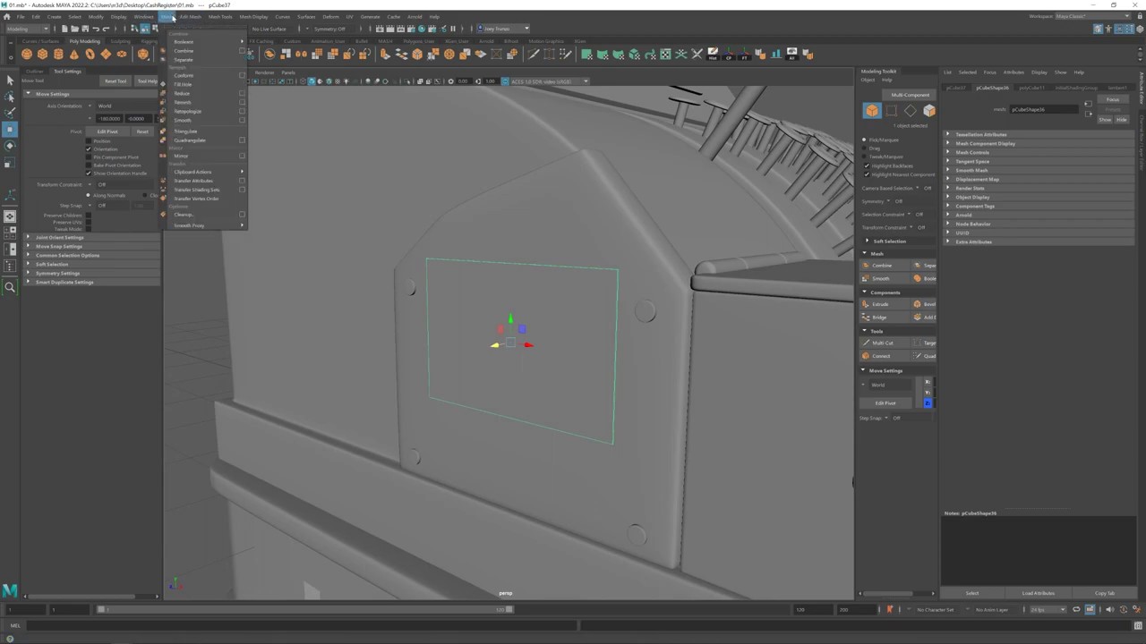
{"action": "mouse_move", "coordinate": [191, 18]}
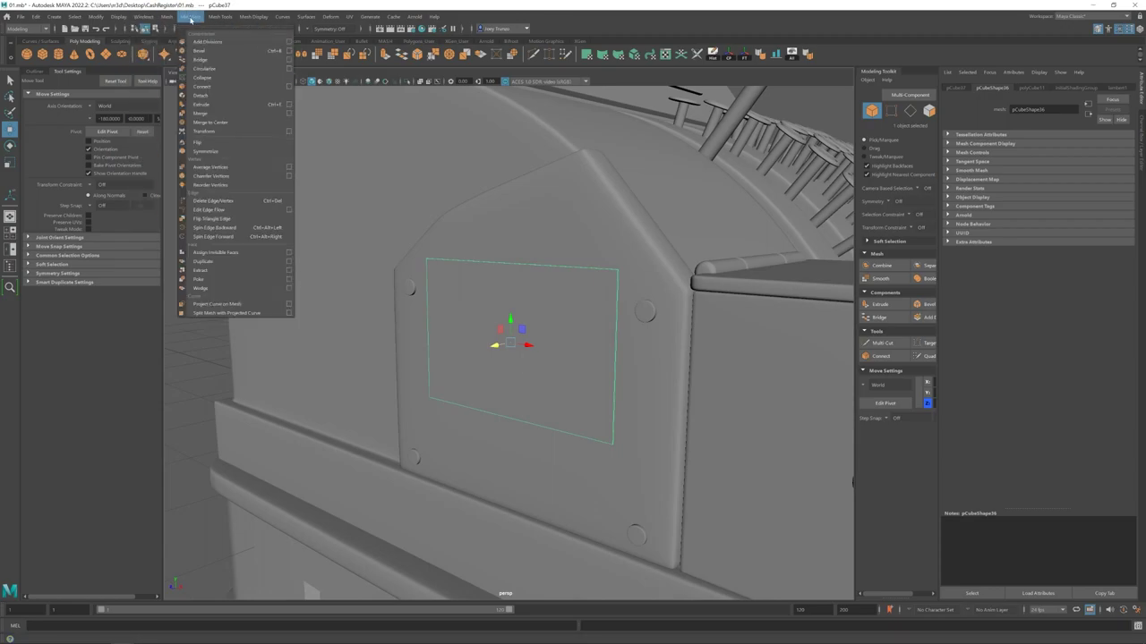
{"action": "left_click", "coordinate": [208, 41]}
- Bevel the plate's edges and select one of its corner vertices
{"action": "left_click_drag", "start_coordinate": [521, 291], "coordinate": [614, 332], "text": "alt"}
{"action": "scroll", "coordinate": [614, 332], "scroll_direction": "down", "scroll_amount": 5}
{"action": "key", "text": "F8"}
{"action": "scroll", "coordinate": [508, 297], "scroll_direction": "up", "scroll_amount": 4}
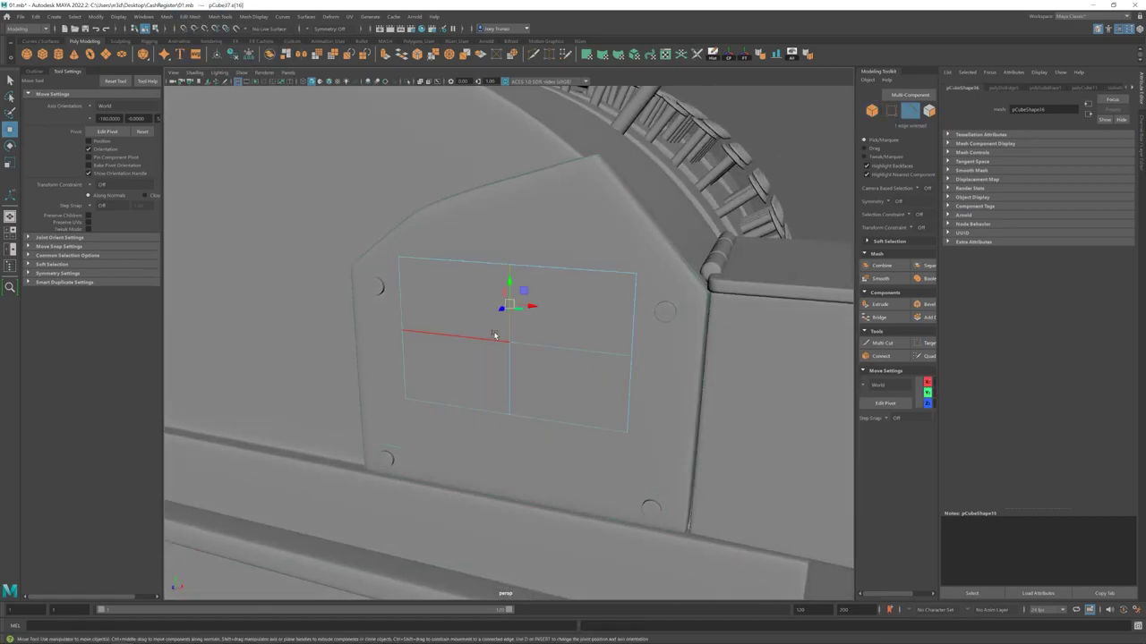
{"action": "key", "text": "ctrl+b"}
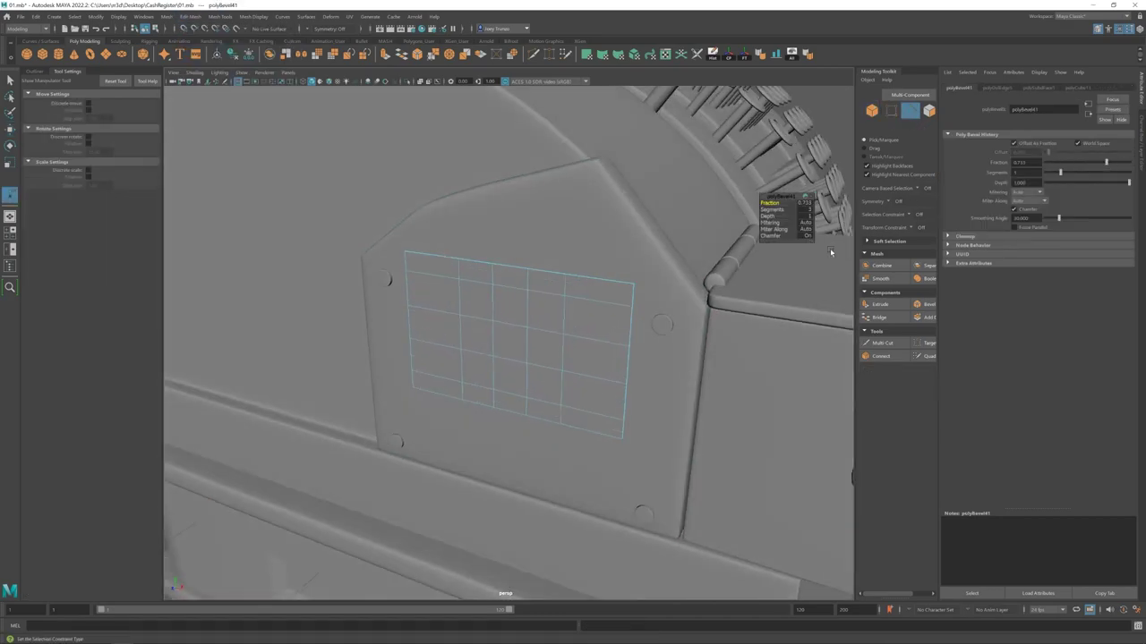
{"action": "left_click_drag", "start_coordinate": [831, 253], "coordinate": [519, 288], "text": "alt"}
{"action": "key", "text": "w"}
{"action": "key", "text": "F9"}
{"action": "left_click", "coordinate": [629, 397]}
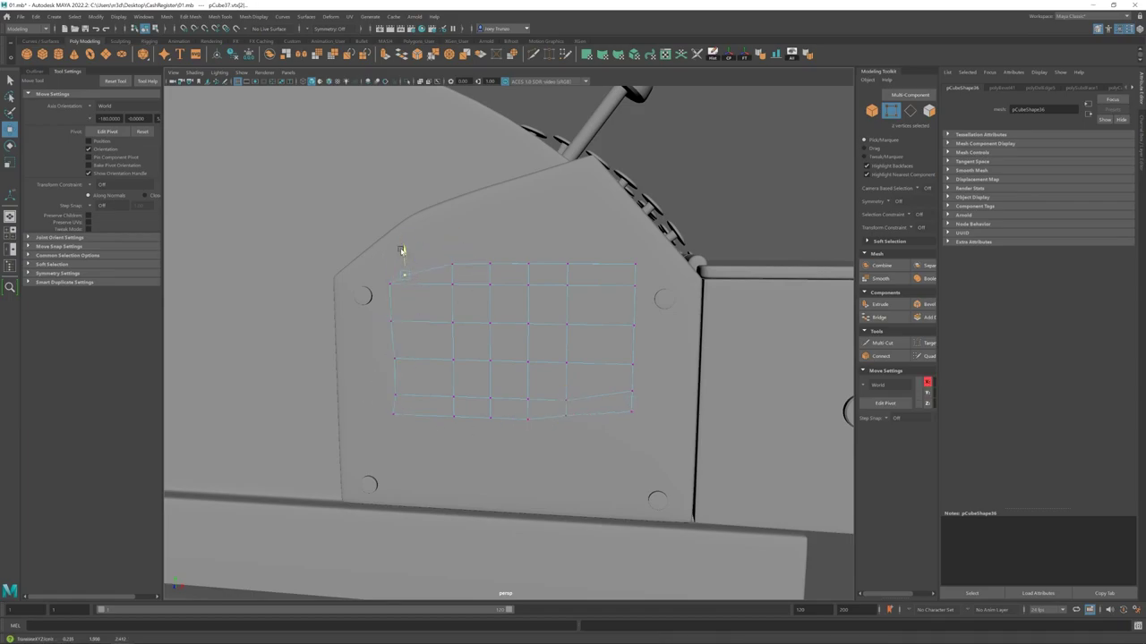
- Bevel the selected corner vertex of the plate to round it
{"action": "left_click_drag", "start_coordinate": [401, 250], "coordinate": [582, 260], "text": "alt"}
{"action": "scroll", "coordinate": [602, 381], "scroll_direction": "up", "scroll_amount": 4}
{"action": "scroll", "coordinate": [635, 286], "scroll_direction": "up", "scroll_amount": 3}
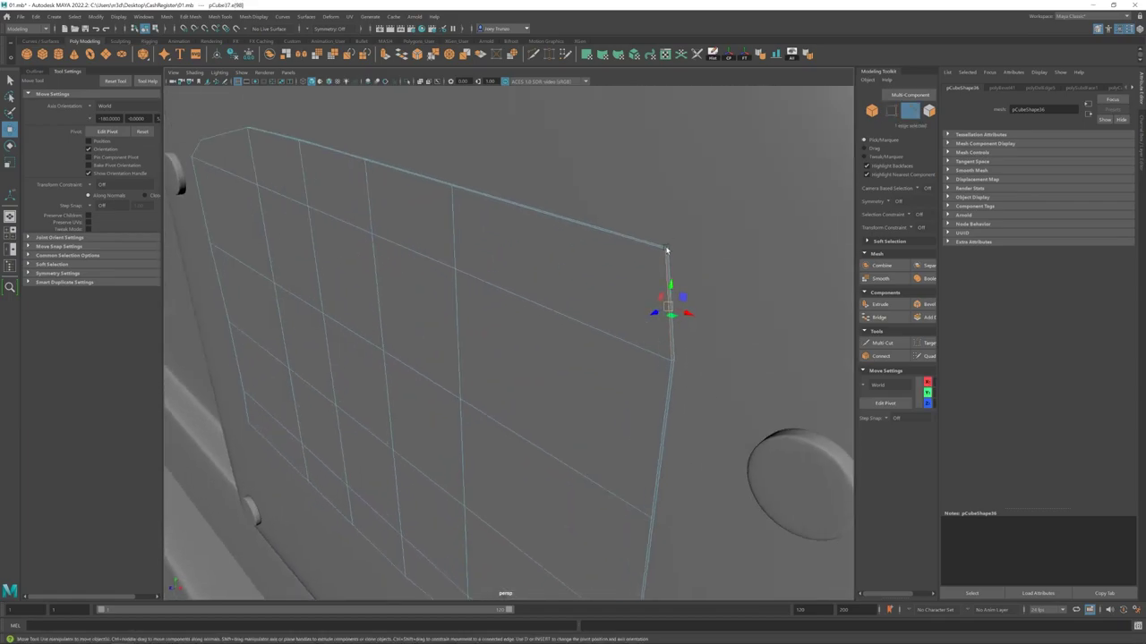
{"action": "left_click", "coordinate": [191, 16]}
{"action": "left_click", "coordinate": [206, 51]}
{"action": "scroll", "coordinate": [355, 355], "scroll_direction": "down", "scroll_amount": 3}
{"action": "scroll", "coordinate": [355, 355], "scroll_direction": "down", "scroll_amount": 2}
{"action": "key", "text": "w"}
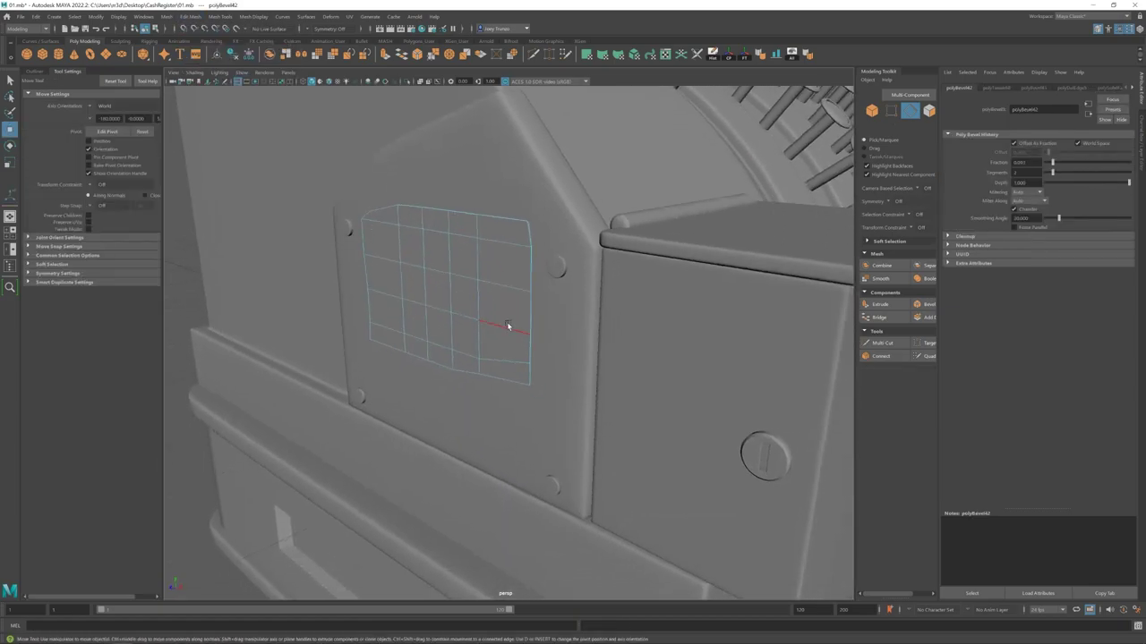
{"action": "key", "text": "F8"}
- Adjust the plate's bottom-right vertex and reselect the small side plate
{"action": "left_click_drag", "start_coordinate": [540, 376], "coordinate": [430, 410], "text": "alt"}
{"action": "key", "text": "f"}
{"action": "key", "text": "F9"}
{"action": "left_click", "coordinate": [494, 408]}
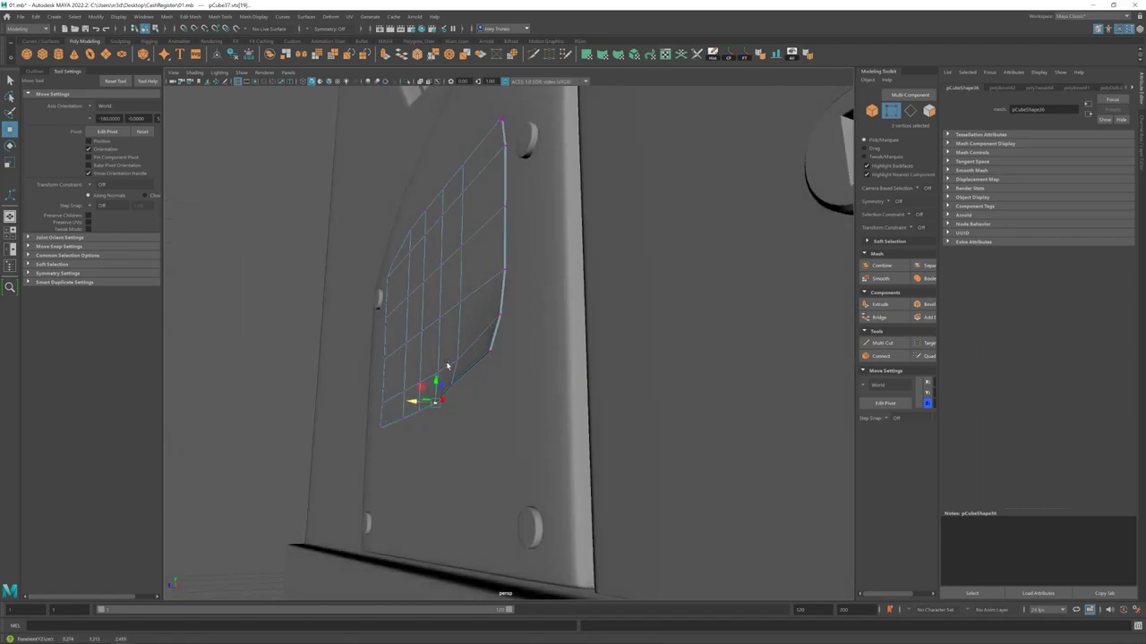
{"action": "left_click_drag", "start_coordinate": [424, 365], "coordinate": [498, 410], "text": "alt"}
{"action": "key", "text": "F8"}
{"action": "left_click", "coordinate": [506, 349]}
- Scale the new cylinder into the knob flange, undoing a trial edge extrusion
{"action": "key", "text": "f"}
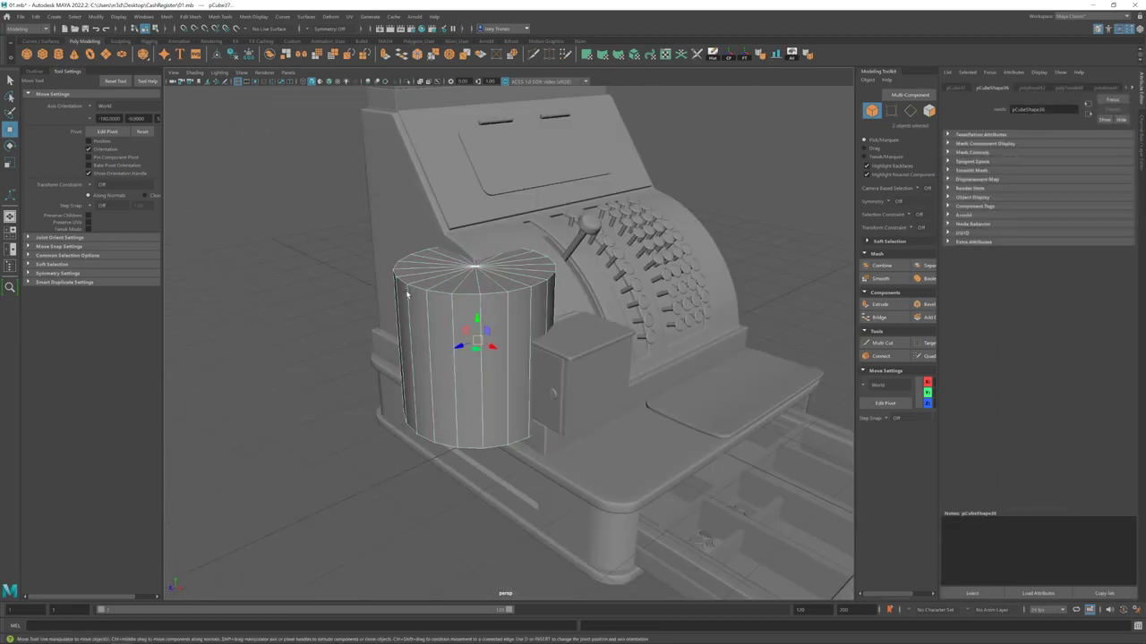
{"action": "key", "text": "r"}
{"action": "left_click_drag", "start_coordinate": [468, 337], "coordinate": [504, 332]}
{"action": "key", "text": "f"}
{"action": "scroll", "coordinate": [463, 353], "scroll_direction": "down", "scroll_amount": 3}
{"action": "right_click_drag", "start_coordinate": [504, 332], "coordinate": [506, 299]}
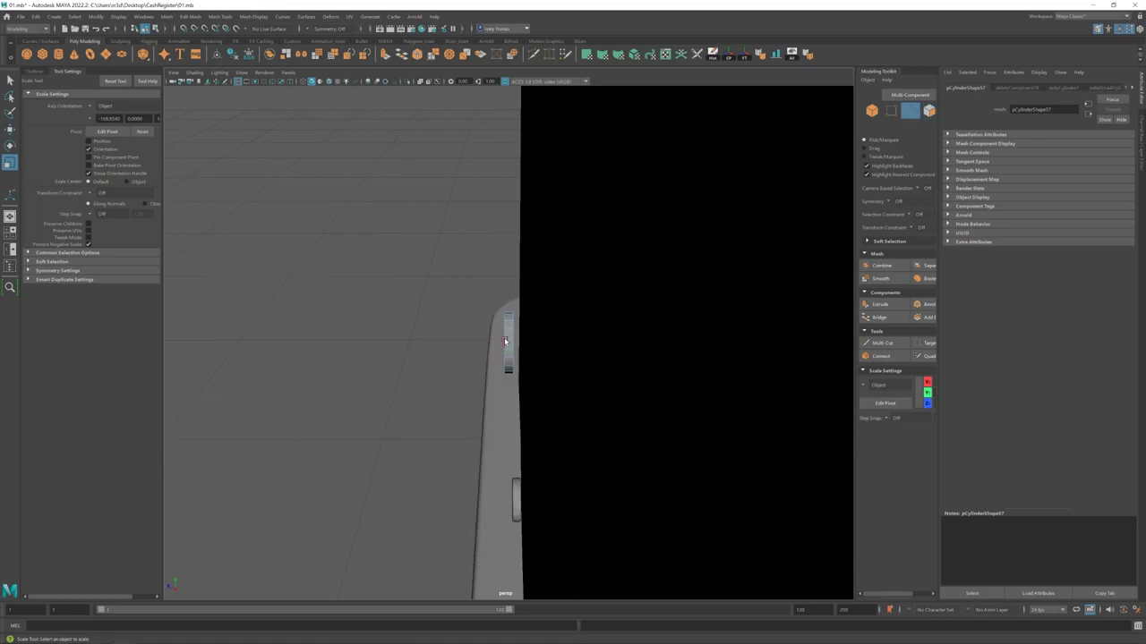
{"action": "key", "text": "ctrl+e"}
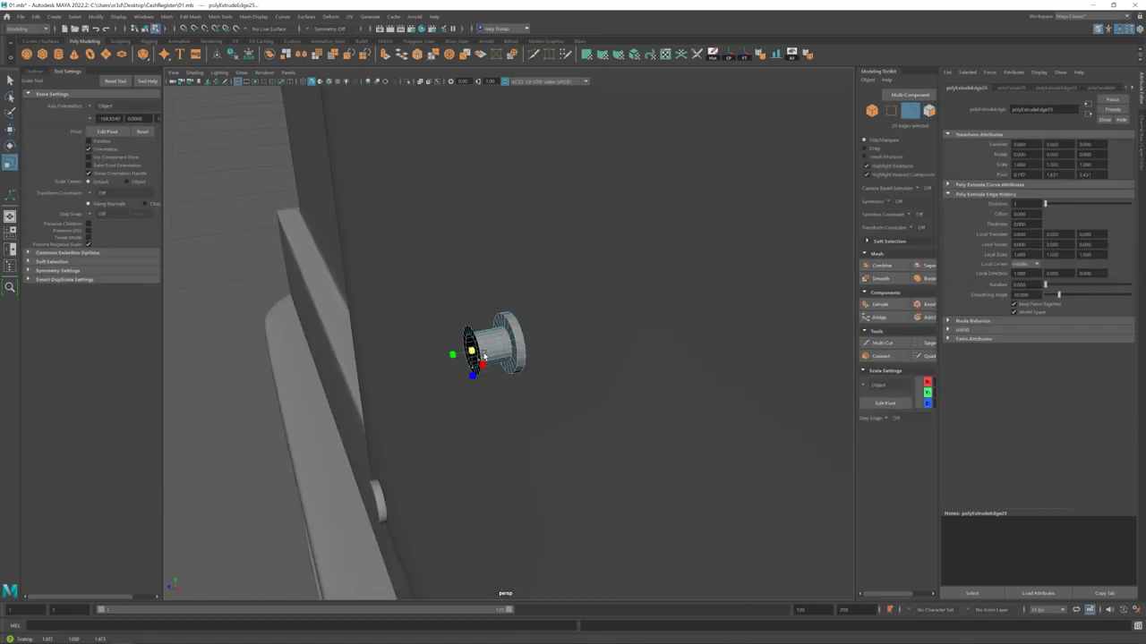
{"action": "key", "text": "ctrl+z"}
{"action": "key", "text": "ctrl+z"}
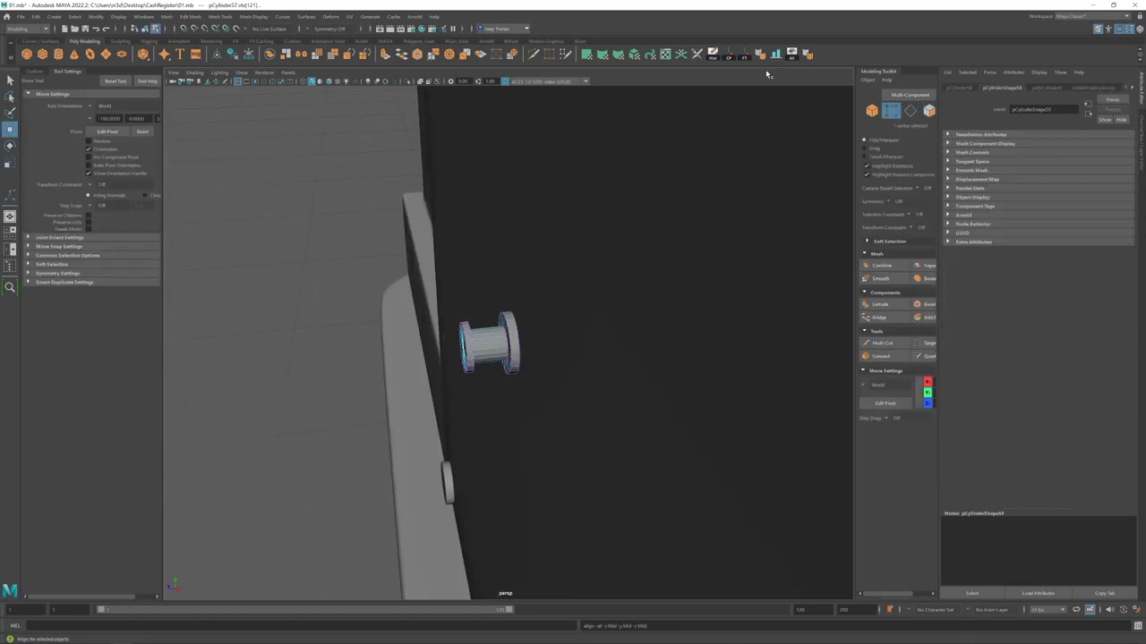
- Scale a second cylinder into a thin shaft and group it with the flange
{"action": "key", "text": "f"}
{"action": "key", "text": "F8"}
{"action": "scroll", "coordinate": [503, 344], "scroll_direction": "down", "scroll_amount": 5}
{"action": "key", "text": "r"}
{"action": "left_click_drag", "start_coordinate": [504, 345], "coordinate": [553, 351], "text": "alt"}
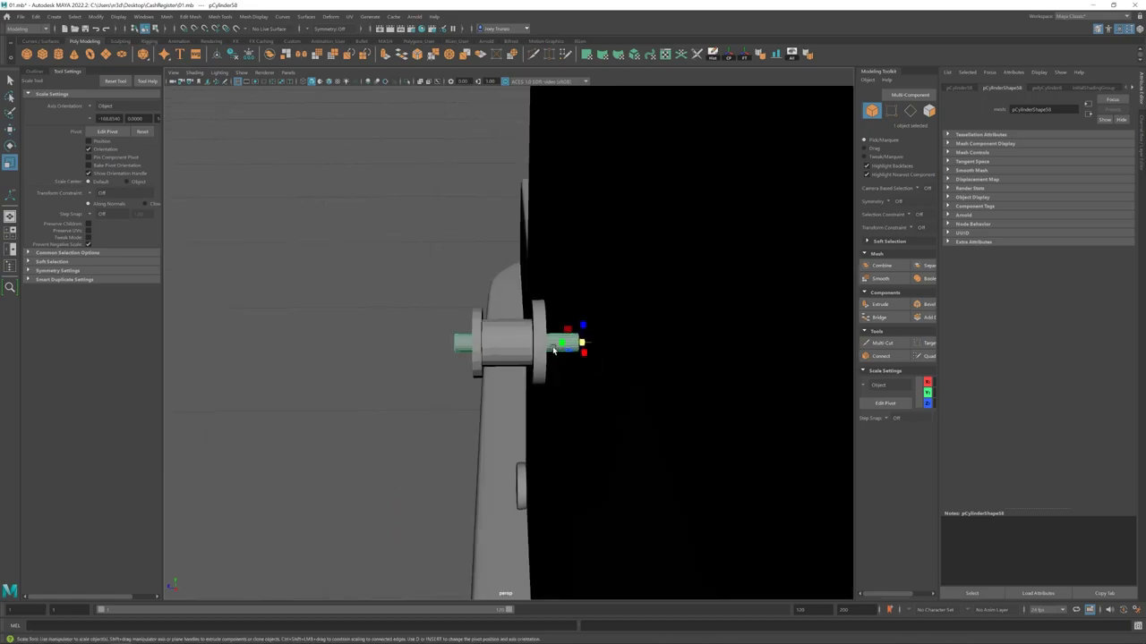
{"action": "left_click", "coordinate": [537, 352], "text": "shift"}
{"action": "key", "text": "w"}
{"action": "key", "text": "ctrl+g"}
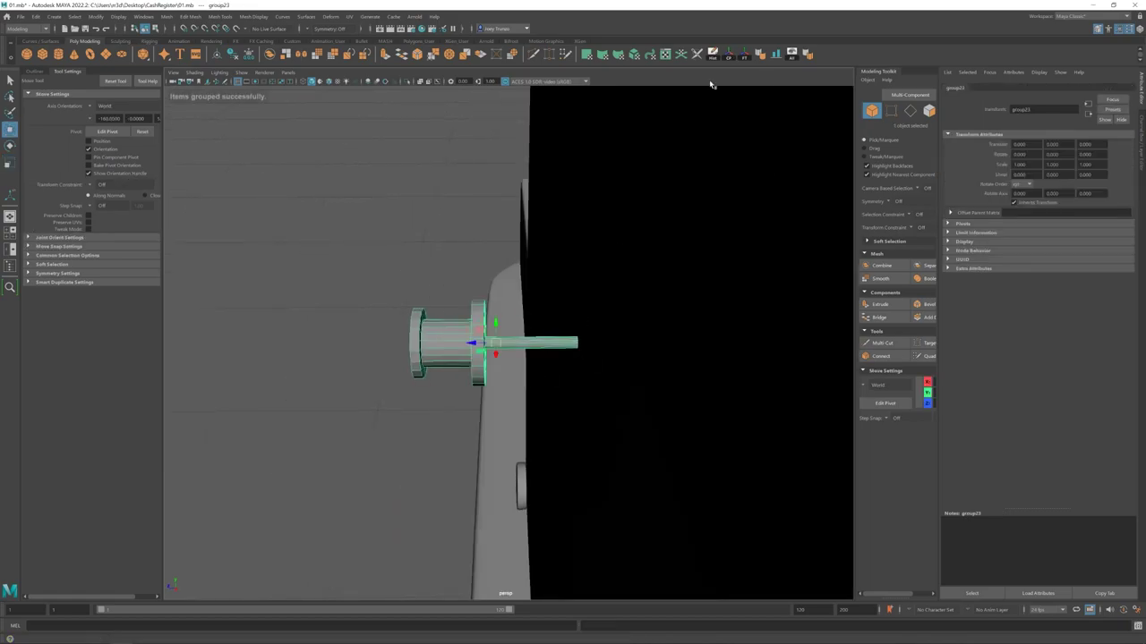
- Move, rotate and scale the grouped knob onto the side panel
{"action": "scroll", "coordinate": [486, 347], "scroll_direction": "down", "scroll_amount": 5}
{"action": "left_click_drag", "start_coordinate": [526, 267], "coordinate": [562, 289], "text": "alt"}
{"action": "left_click", "coordinate": [460, 276]}
{"action": "key", "text": "r"}
{"action": "key", "text": "ctrl+z"}
{"action": "key", "text": "ctrl+z"}
{"action": "key", "text": "ctrl+z"}
{"action": "key", "text": "ctrl+z"}
{"action": "key", "text": "ctrl+z"}
{"action": "key", "text": "ctrl+z"}
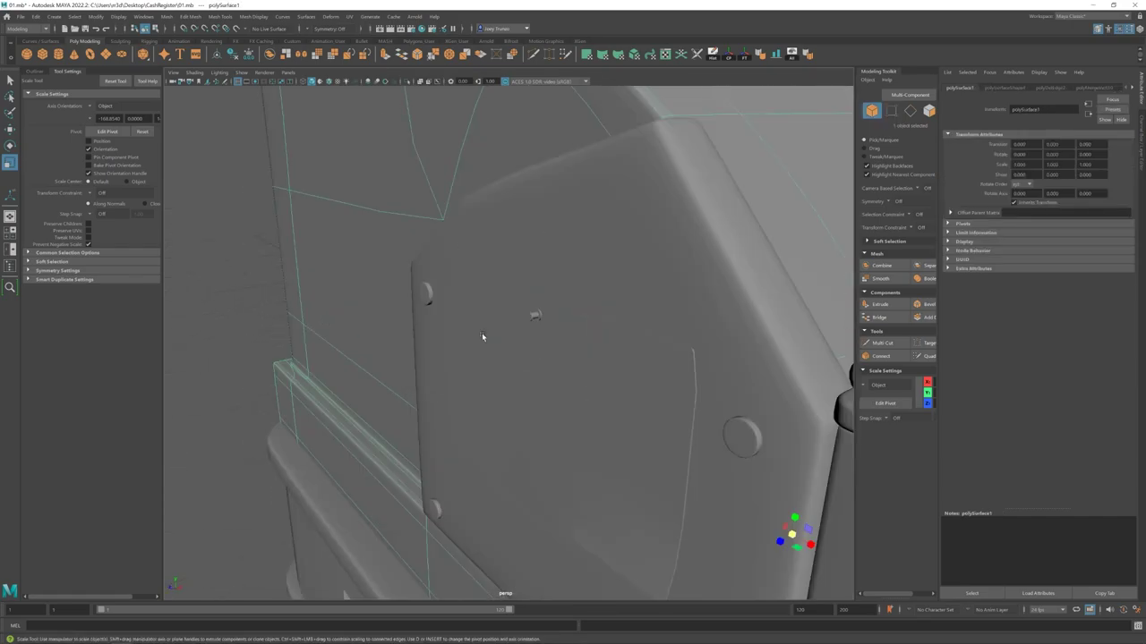
{"action": "key", "text": "ctrl+z"}
{"action": "key", "text": "ctrl+z"}
{"action": "key", "text": "ctrl+z"}
{"action": "key", "text": "ctrl+z"}
{"action": "key", "text": "ctrl+z"}
{"action": "key", "text": "ctrl+z"}
{"action": "key", "text": "ctrl+z"}
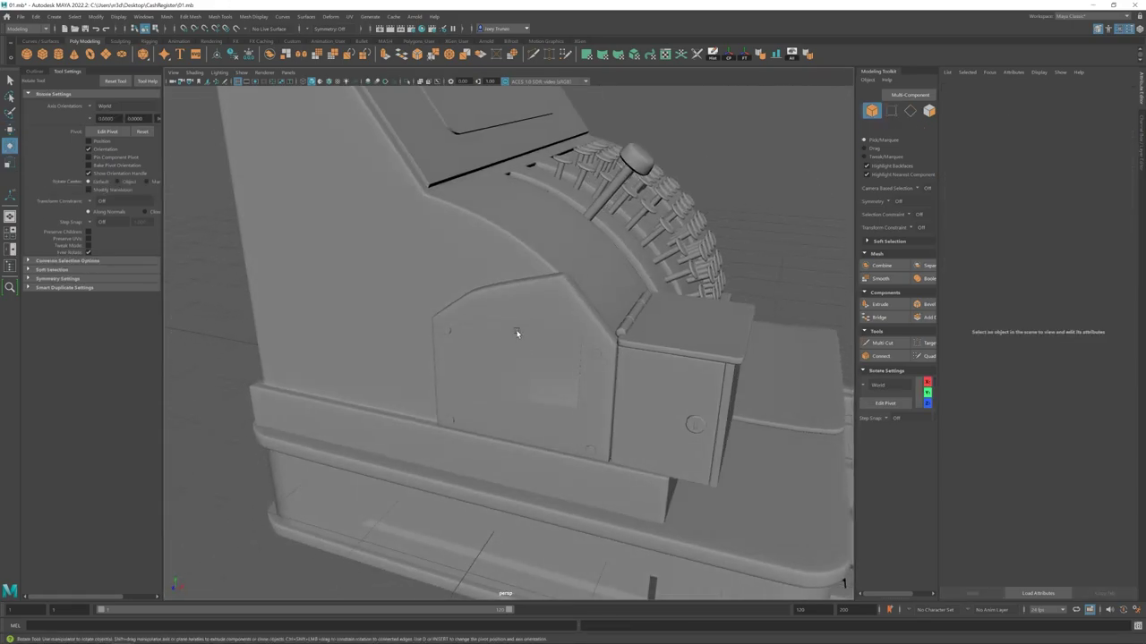
{"action": "left_click", "coordinate": [517, 333]}
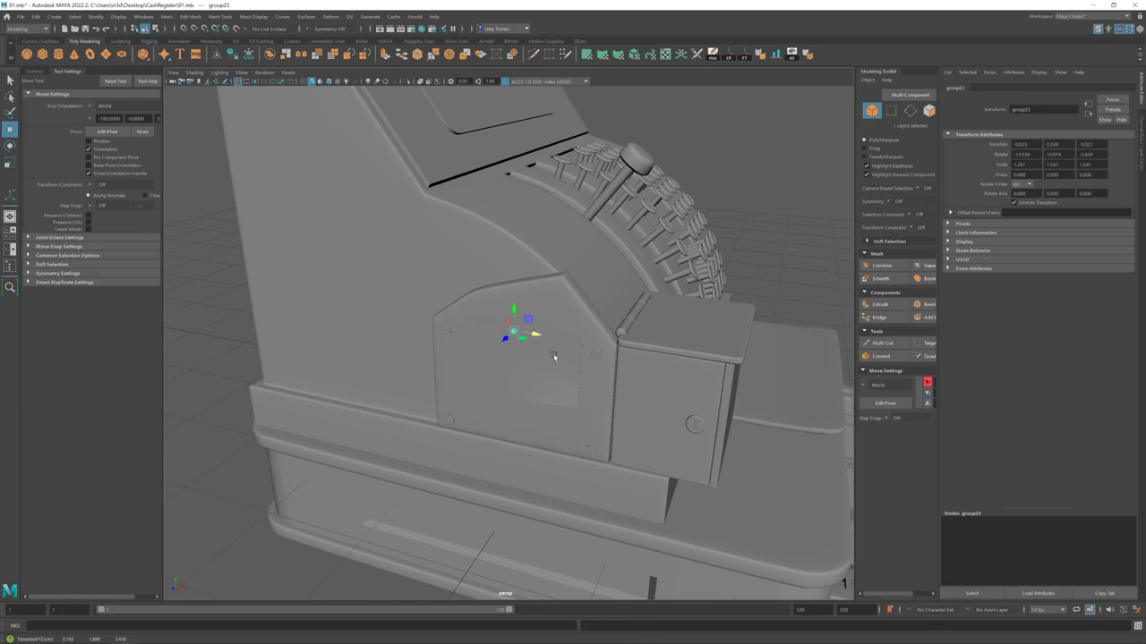
{"action": "key", "text": "ctrl+z"}
{"action": "key", "text": "ctrl+z"}
{"action": "key", "text": "ctrl+z"}
{"action": "key", "text": "ctrl+z"}
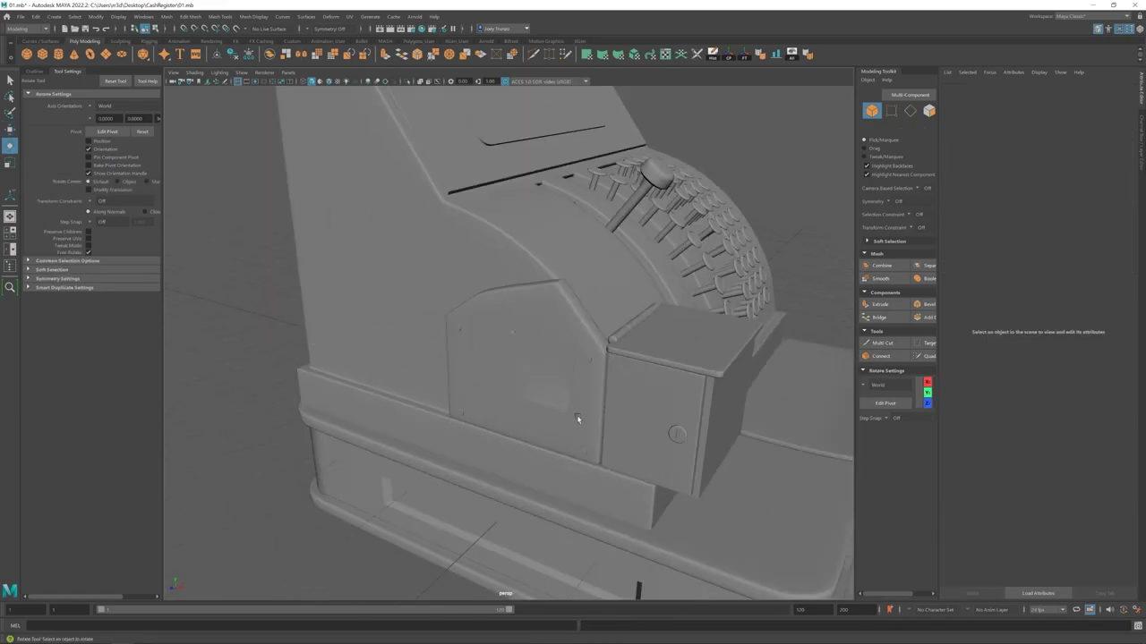
{"action": "key", "text": "ctrl+z"}
{"action": "key", "text": "ctrl+z"}
{"action": "key", "text": "ctrl+z"}
{"action": "key", "text": "ctrl+z"}
{"action": "key", "text": "ctrl+z"}
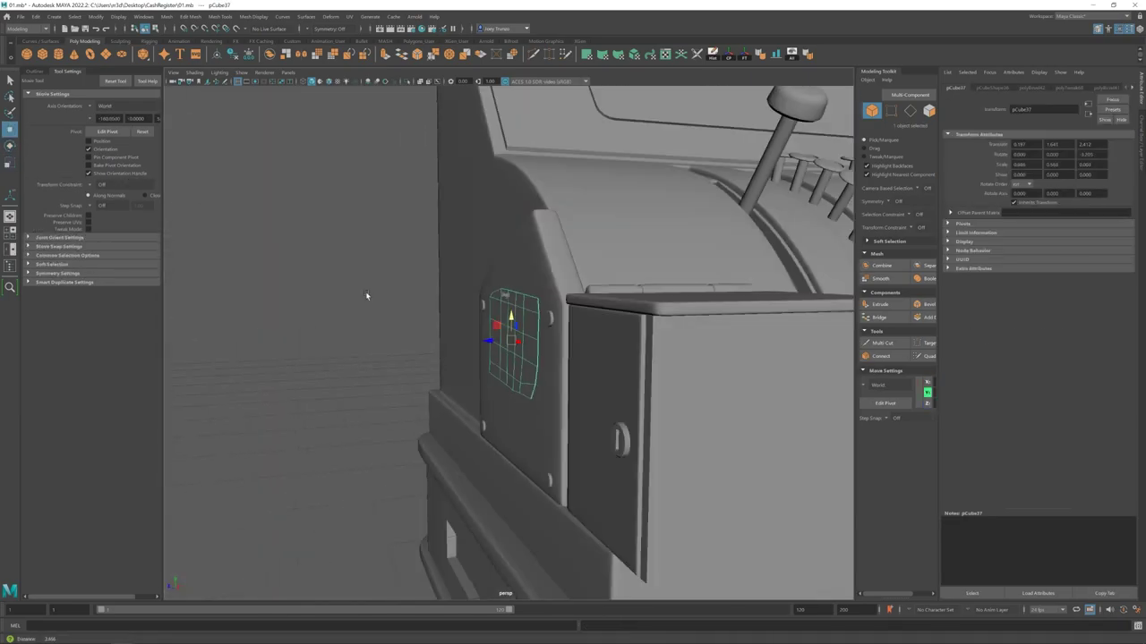
- Select the small panel on the sloped front, trying a bevel on its edge and undoing it
{"action": "left_click", "coordinate": [538, 290]}
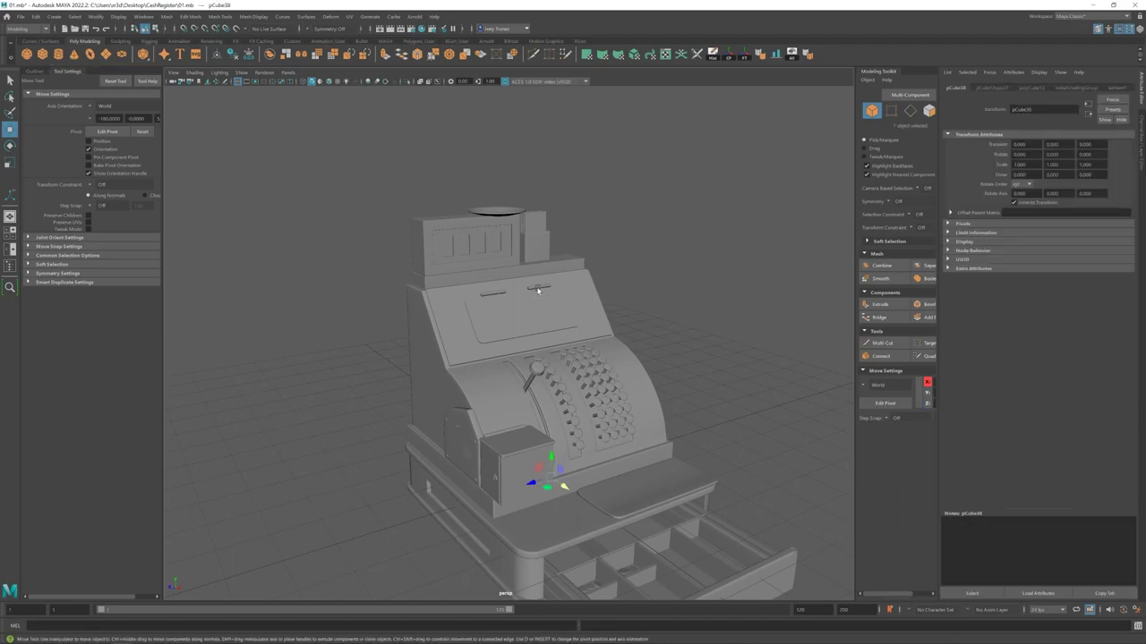
{"action": "scroll", "coordinate": [538, 284], "scroll_direction": "up", "scroll_amount": 5}
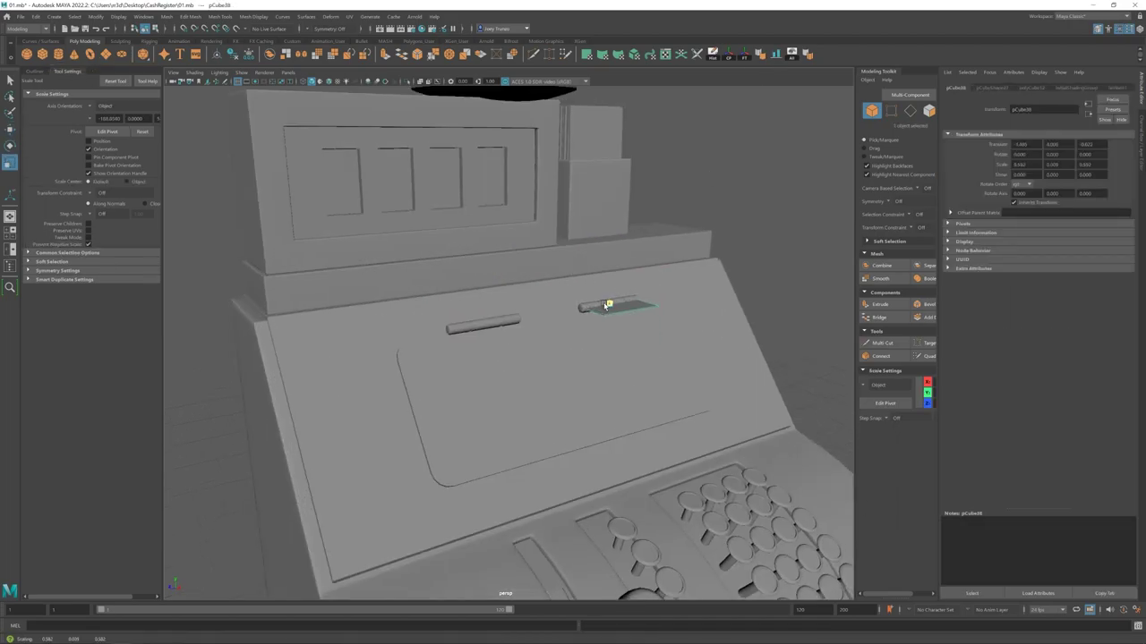
{"action": "key", "text": "ctrl+z"}
{"action": "key", "text": "ctrl+z"}
{"action": "key", "text": "ctrl+z"}
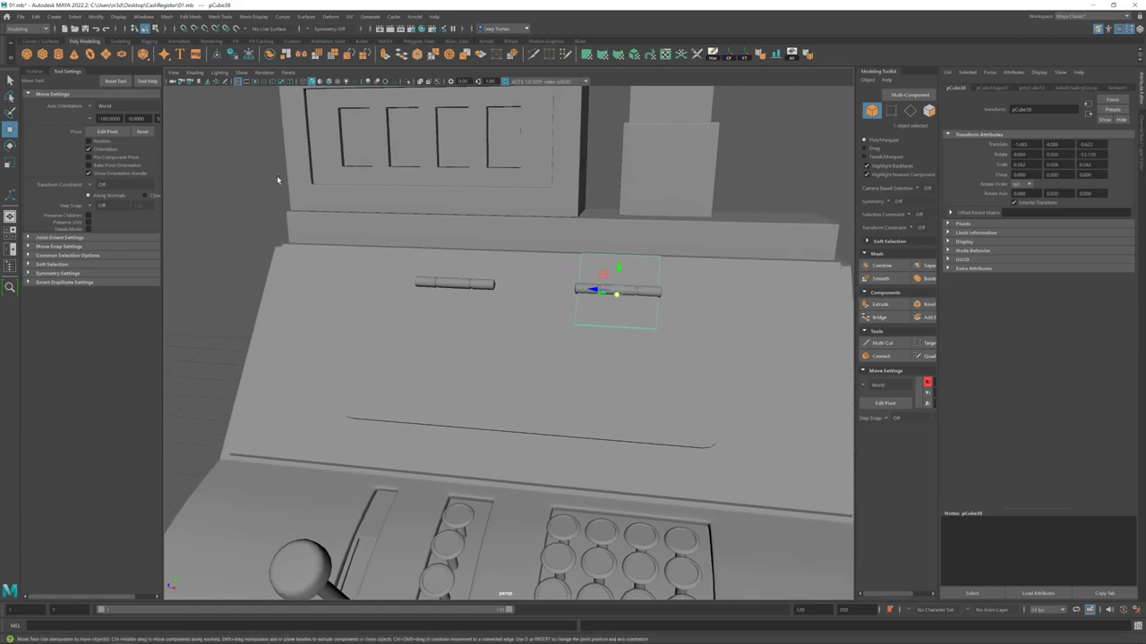
{"action": "key", "text": "ctrl+z"}
{"action": "key", "text": "ctrl+z"}
{"action": "key", "text": "ctrl+z"}
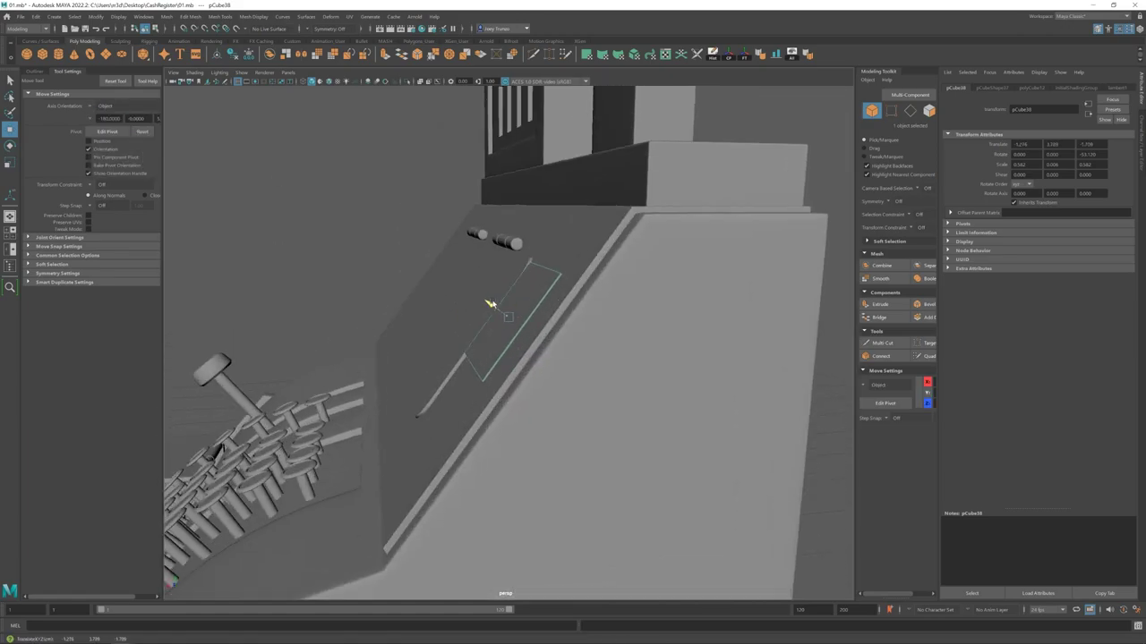
{"action": "key", "text": "ctrl+z"}
{"action": "key", "text": "ctrl+z"}
{"action": "key", "text": "ctrl+z"}
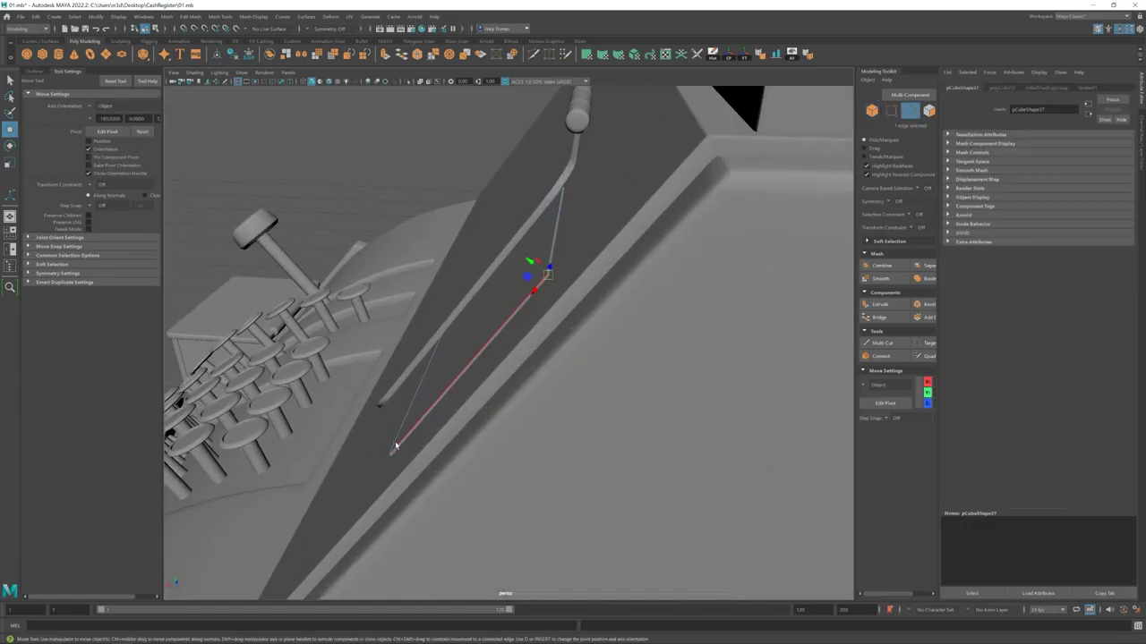
{"action": "key", "text": "ctrl+b"}
{"action": "key", "text": "ctrl+z"}
{"action": "key", "text": "ctrl+z"}
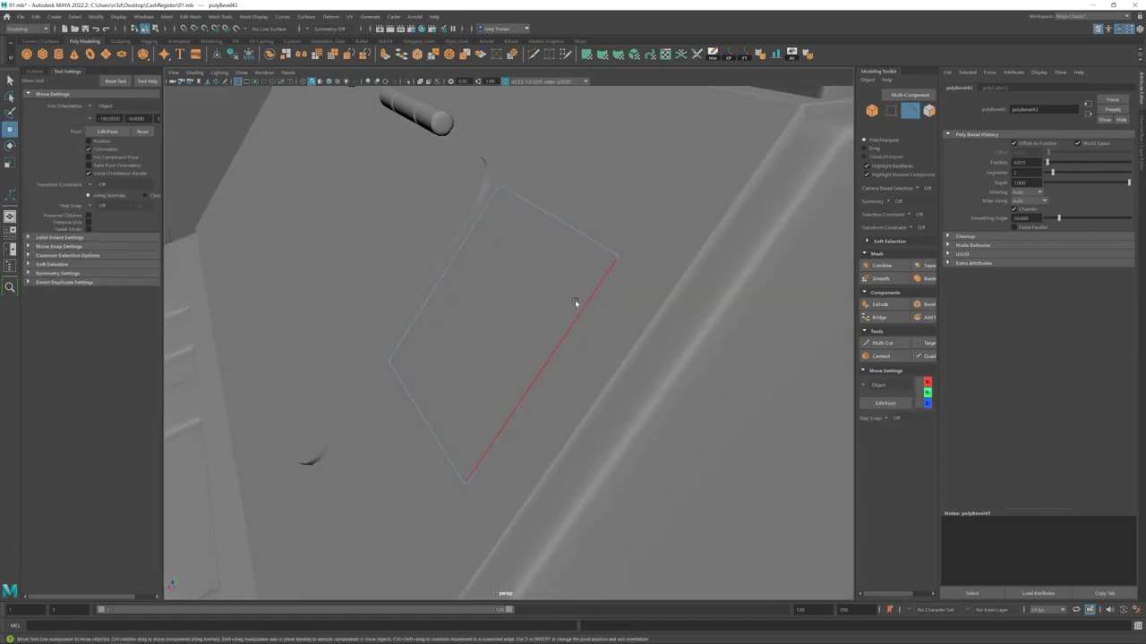
{"action": "key", "text": "r"}
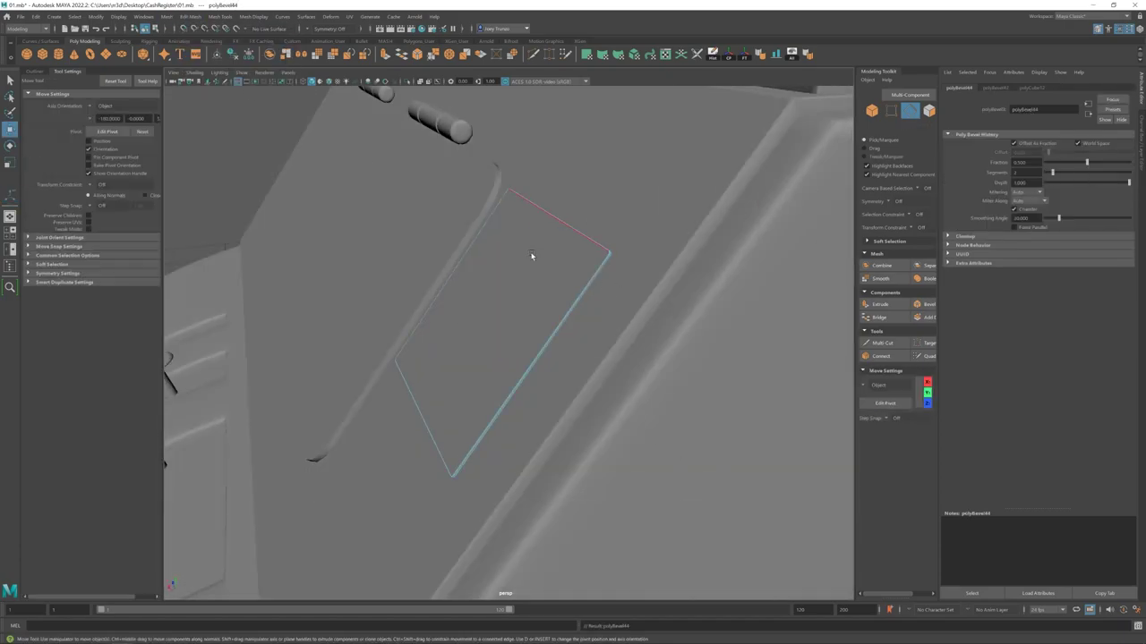
{"action": "key", "text": "ctrl+z"}
{"action": "key", "text": "ctrl+z"}
{"action": "key", "text": "ctrl+z"}
{"action": "key", "text": "ctrl+z"}
{"action": "key", "text": "ctrl+z"}
{"action": "key", "text": "ctrl+z"}
{"action": "key", "text": "ctrl+z"}
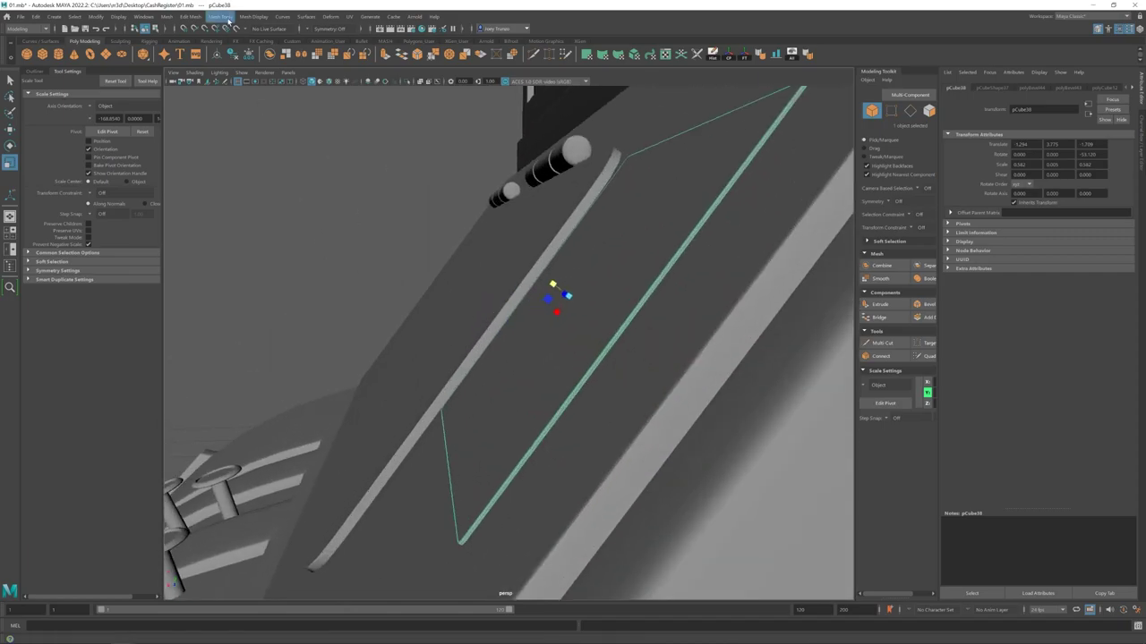
- Insert edge loops and Multi-Cut a horizontal edge across the panel face
{"action": "left_click", "coordinate": [221, 17]}
{"action": "left_click", "coordinate": [244, 81]}
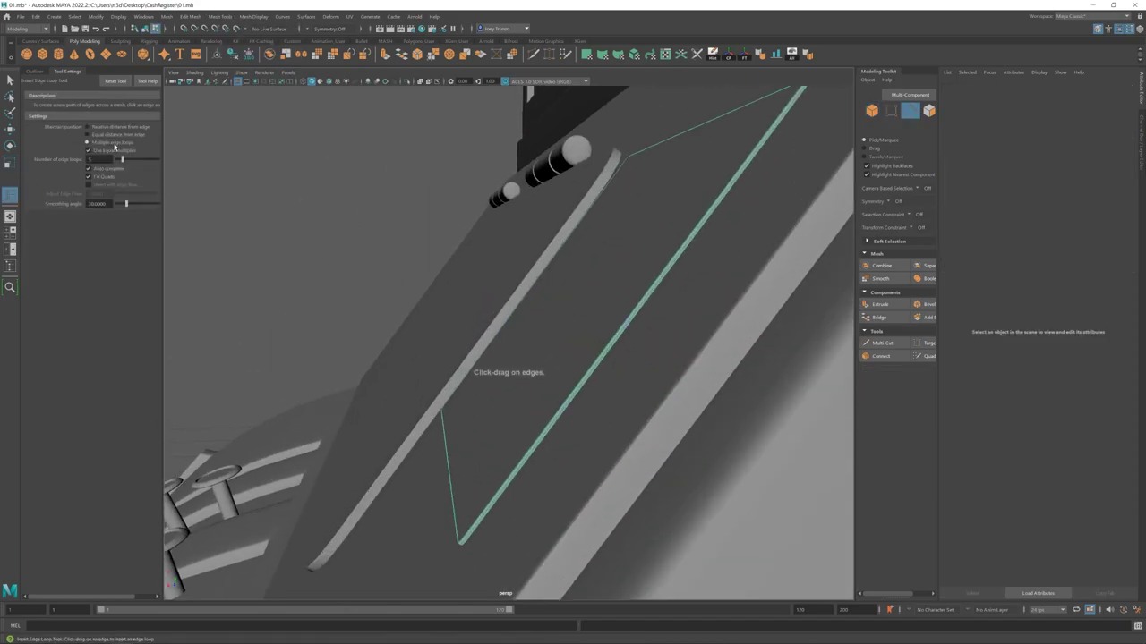
{"action": "key", "text": "ctrl+z"}
{"action": "key", "text": "ctrl+z"}
{"action": "key", "text": "ctrl+z"}
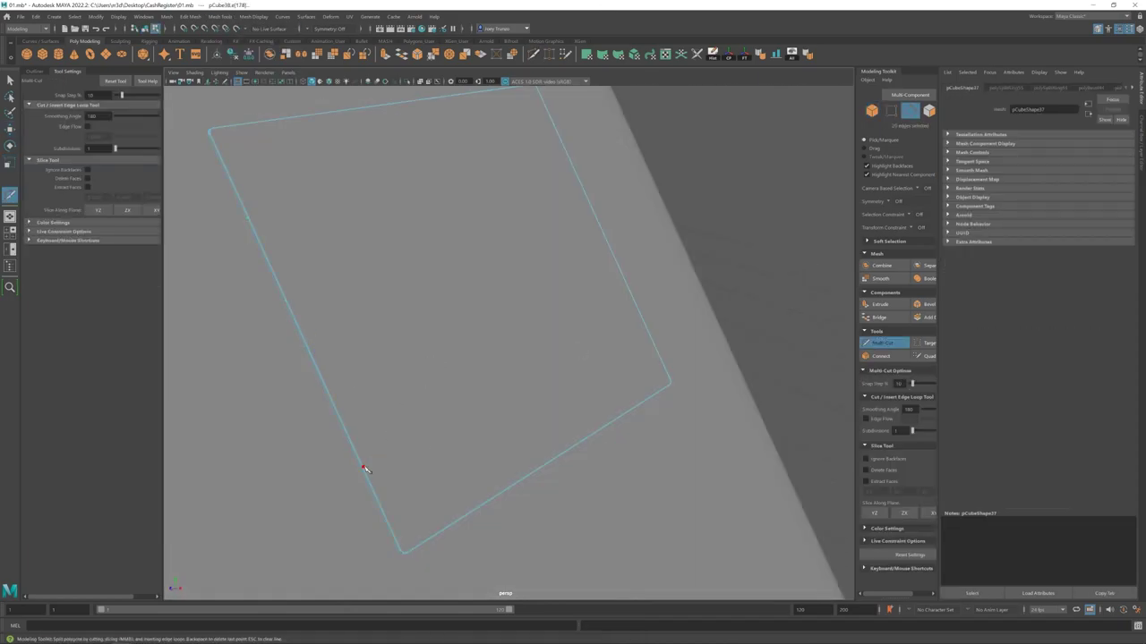
{"action": "left_click", "coordinate": [644, 325]}
{"action": "key", "text": "Return"}
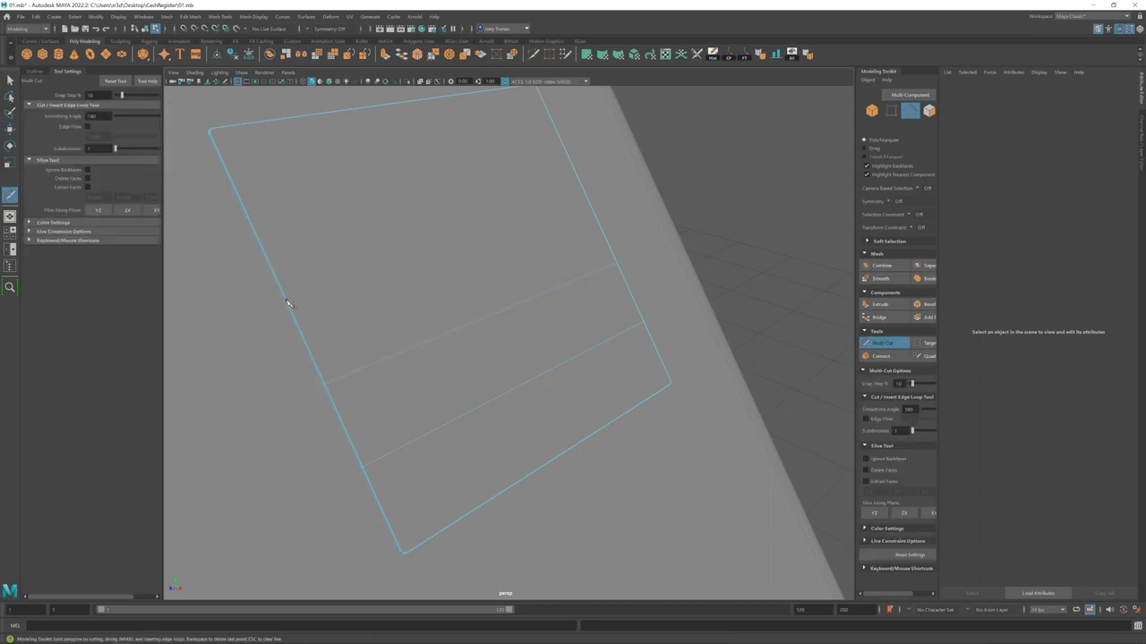
{"action": "key", "text": "ctrl+z"}
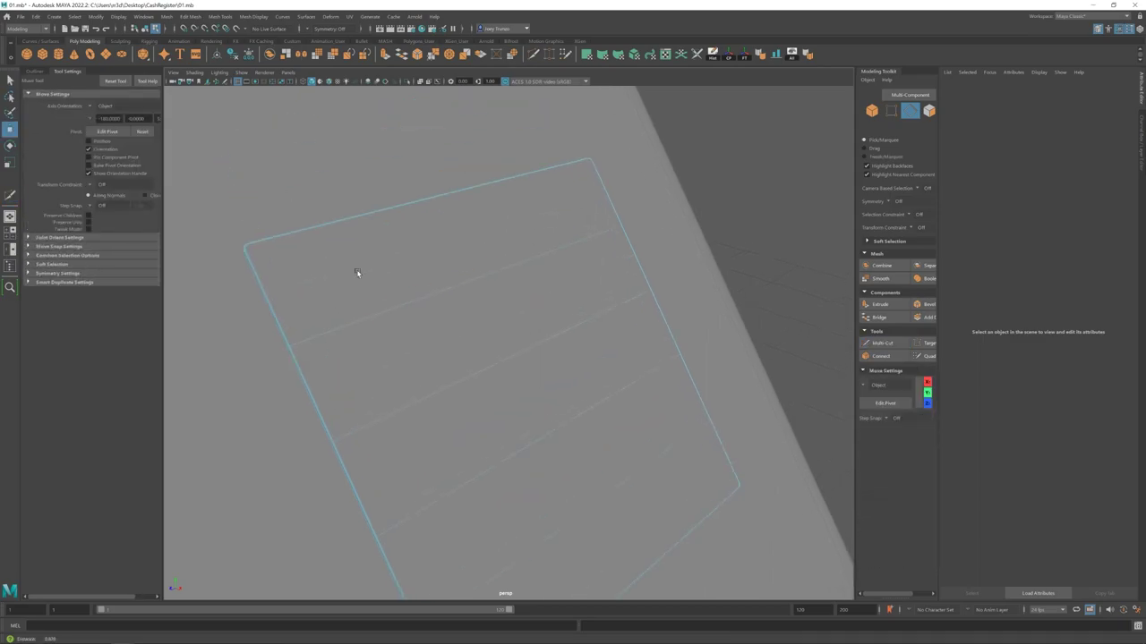
{"action": "key", "text": "ctrl+z"}
{"action": "key", "text": "ctrl+z"}
{"action": "key", "text": "ctrl+z"}
{"action": "key", "text": "ctrl+z"}
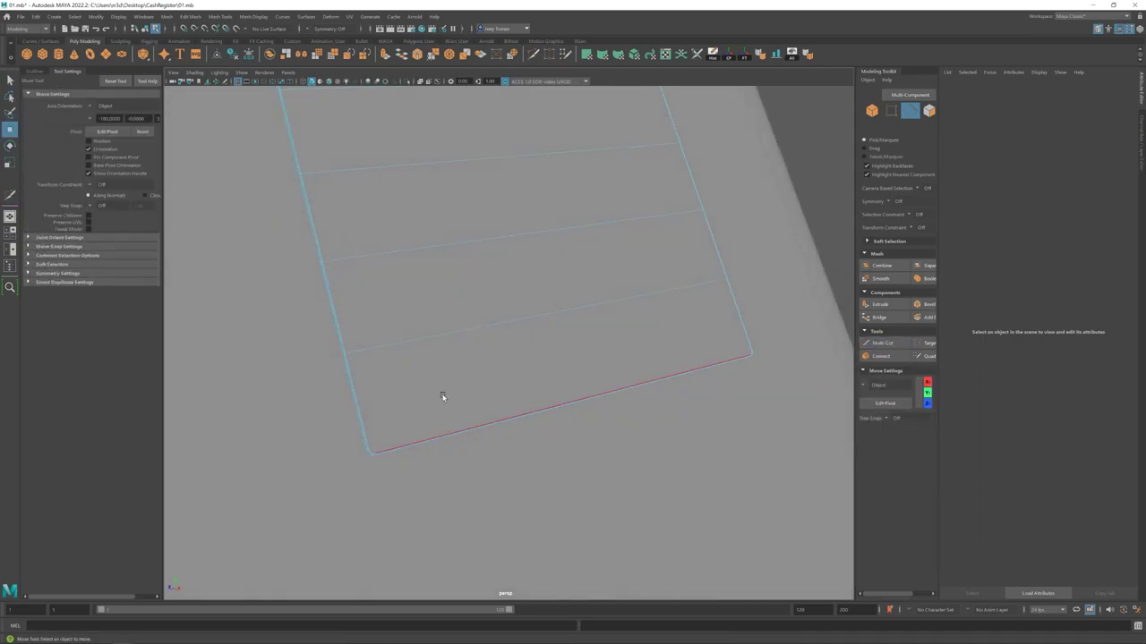
{"action": "key", "text": "ctrl+z"}
{"action": "key", "text": "ctrl+z"}
{"action": "key", "text": "ctrl+z"}
{"action": "key", "text": "ctrl+z"}
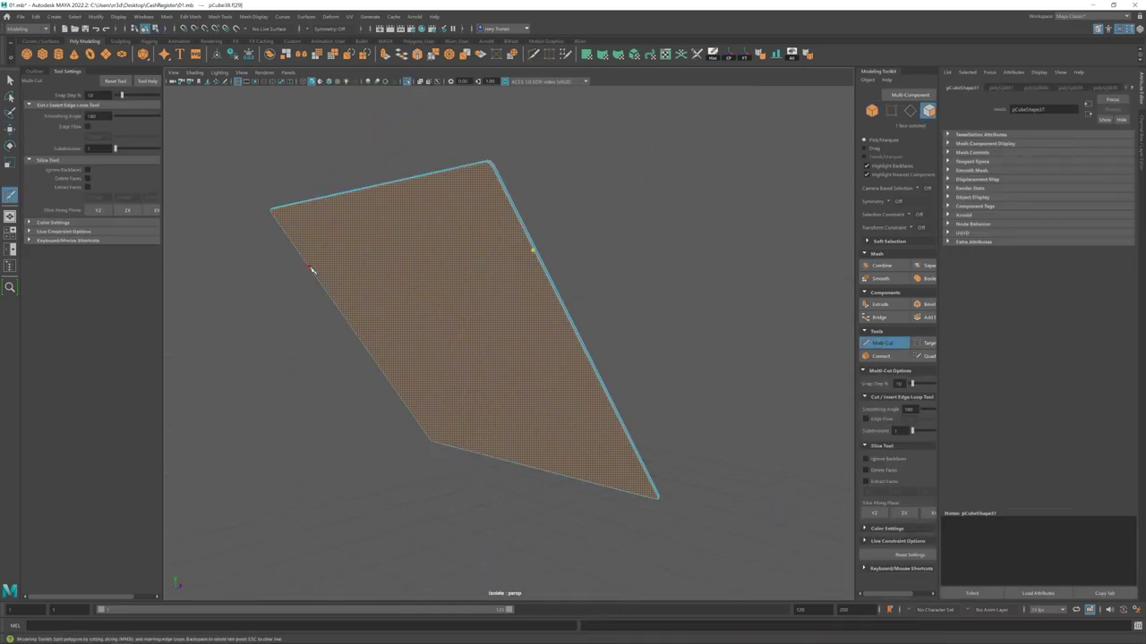
- Multi-Cut two more edges across the panel, from the left and right sides
{"action": "left_click", "coordinate": [311, 268]}
{"action": "key", "text": "Return"}
{"action": "left_click", "coordinate": [568, 324]}
{"action": "key", "text": "Return"}
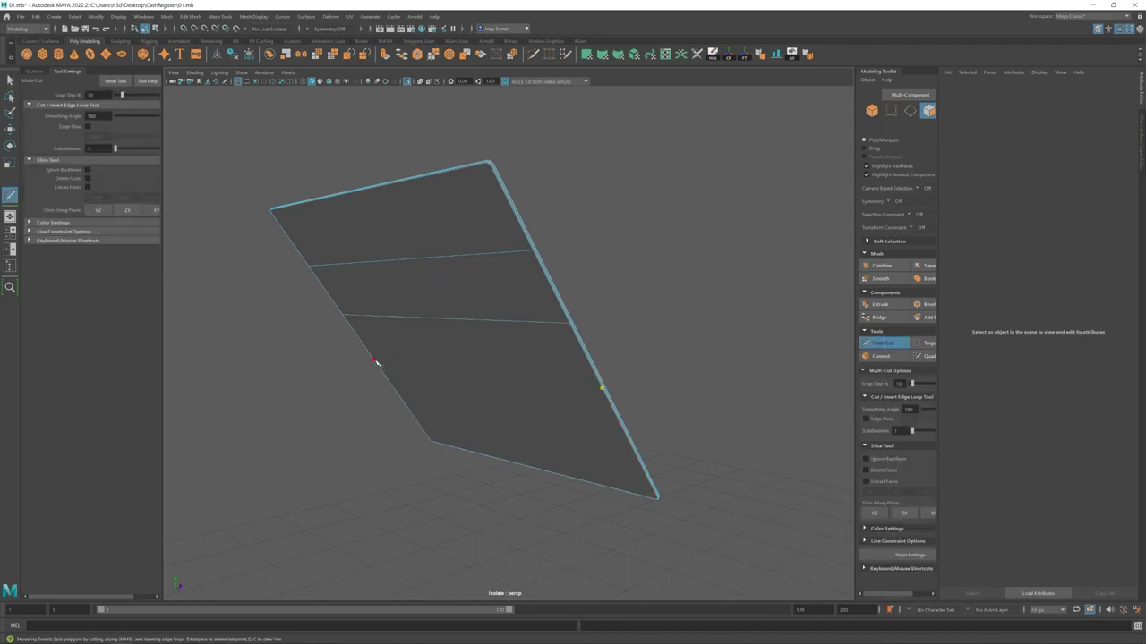
{"action": "left_click_drag", "start_coordinate": [527, 454], "coordinate": [626, 424], "text": "alt"}
- Scale and move the panel's vertices to curve its lower end onto the sloped front
{"action": "key", "text": "r"}
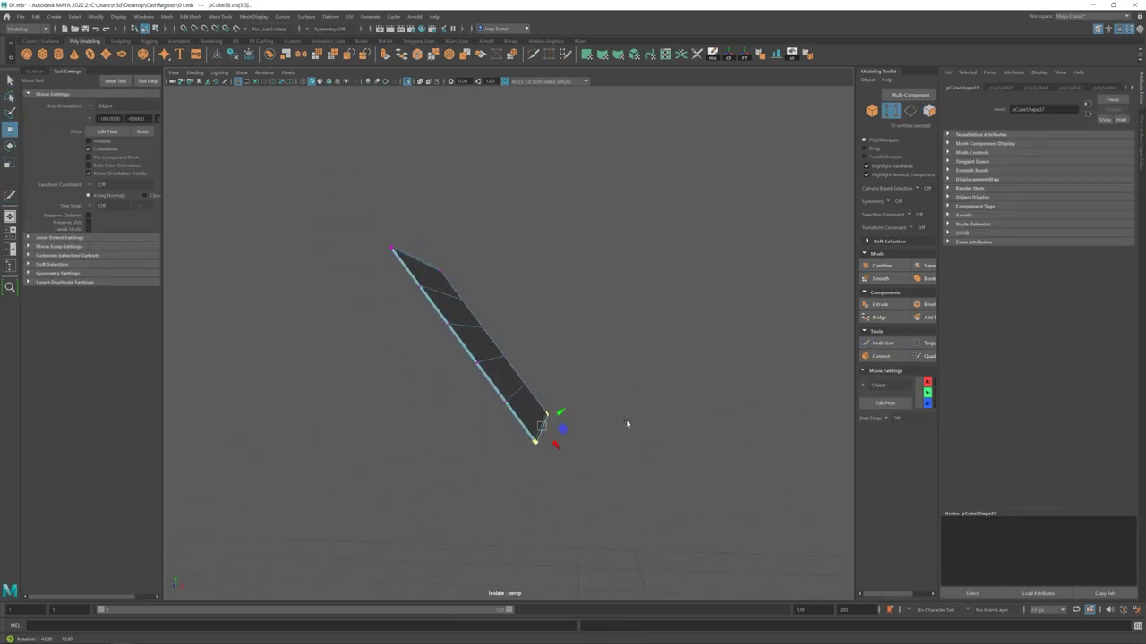
{"action": "key", "text": "r"}
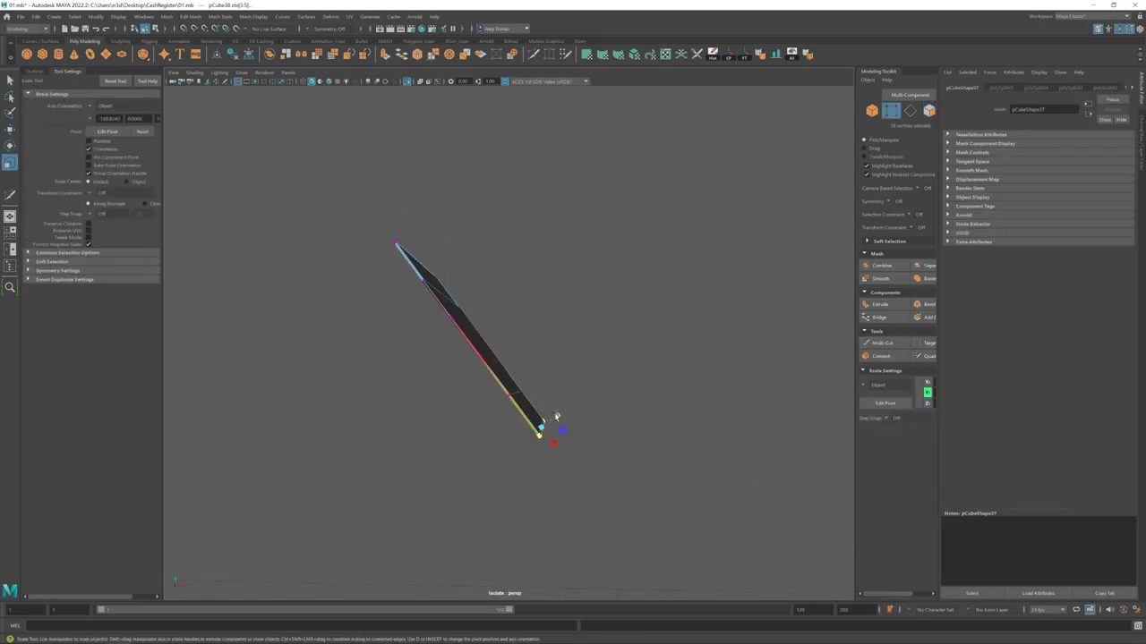
{"action": "key", "text": "w"}
{"action": "key", "text": "ctrl+1"}
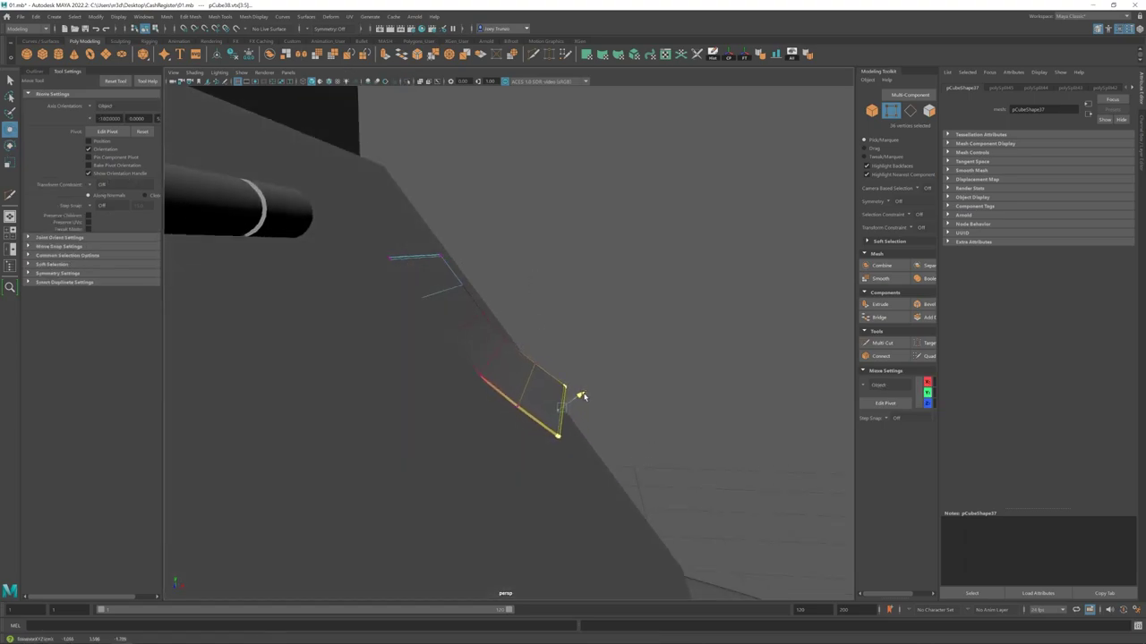
{"action": "right_click_drag", "start_coordinate": [581, 396], "coordinate": [497, 324]}
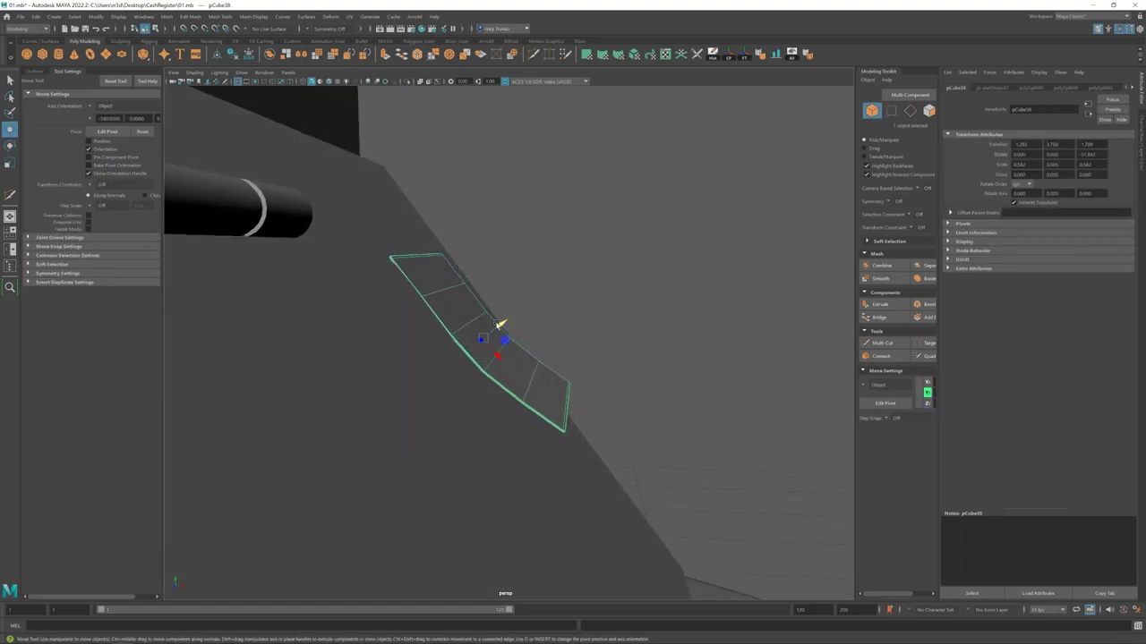
{"action": "mouse_move", "coordinate": [502, 332]}
{"action": "left_mouse_down", "text": "alt"}
{"action": "mouse_move", "coordinate": [465, 366]}
{"action": "mouse_move", "coordinate": [495, 349]}
{"action": "left_mouse_up", "text": "alt"}
- Add edge loops across the panel with Insert Edge Loop
{"action": "key", "text": "ctrl+z"}
{"action": "key", "text": "ctrl+z"}
{"action": "key", "text": "ctrl+z"}
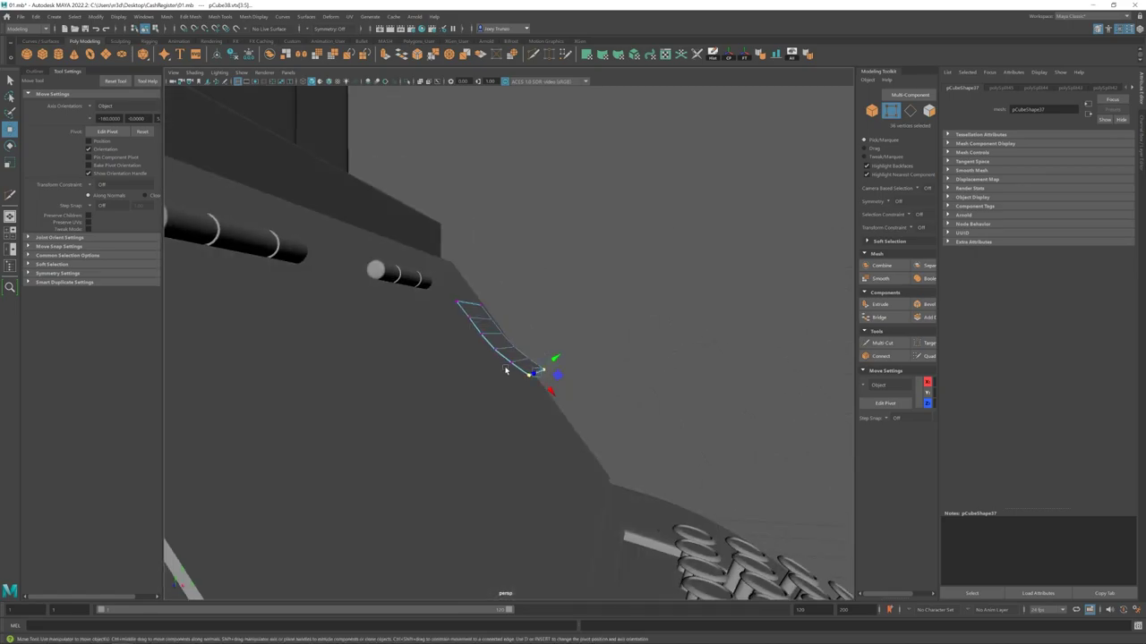
{"action": "key", "text": "ctrl+z"}
{"action": "right_click_drag", "start_coordinate": [479, 384], "coordinate": [539, 313], "text": "shift"}
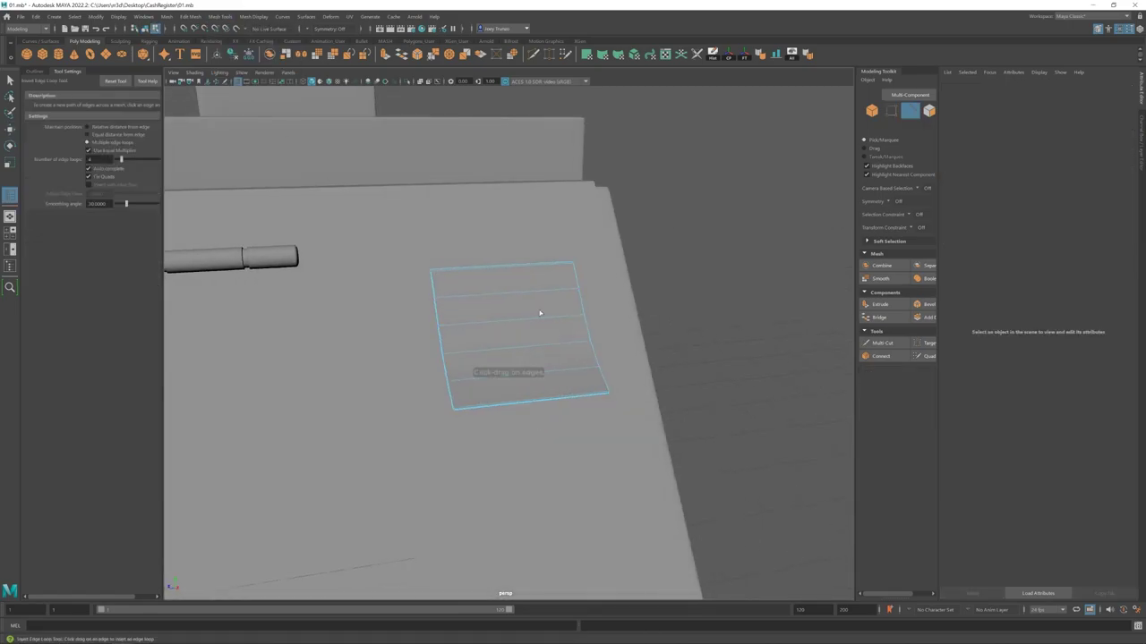
{"action": "key", "text": "ctrl+z"}
{"action": "left_click", "coordinate": [220, 16]}
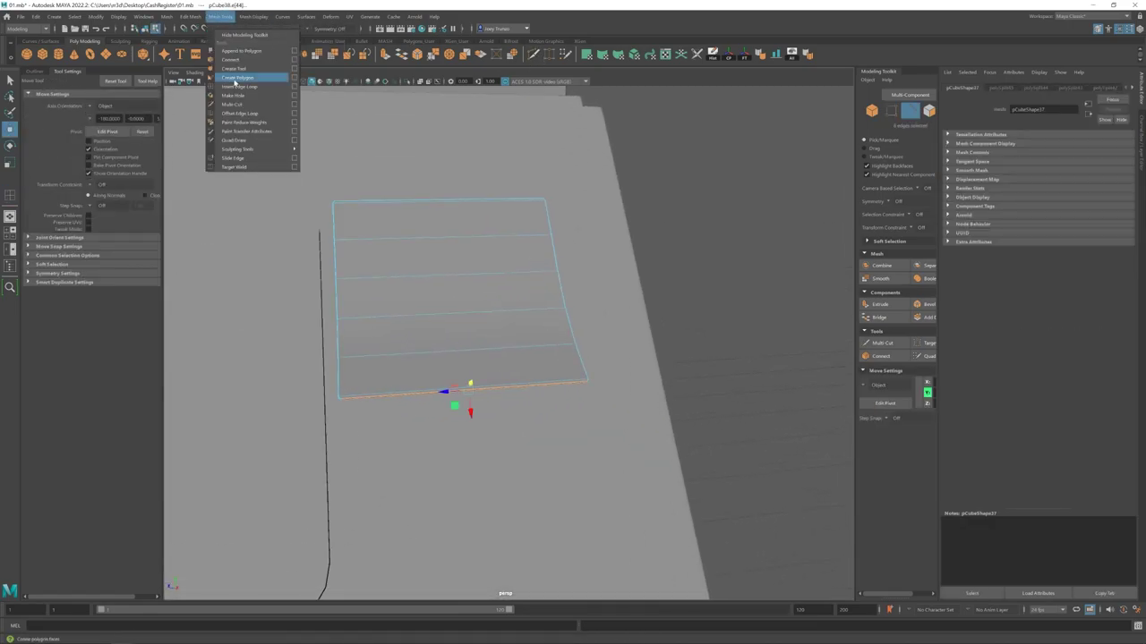
{"action": "left_click", "coordinate": [234, 81]}
- Adjust the panel's edges and corner vertices, then reselect the whole panel object
{"action": "key", "text": "ctrl+z"}
{"action": "key", "text": "ctrl+z"}
{"action": "key", "text": "ctrl+z"}
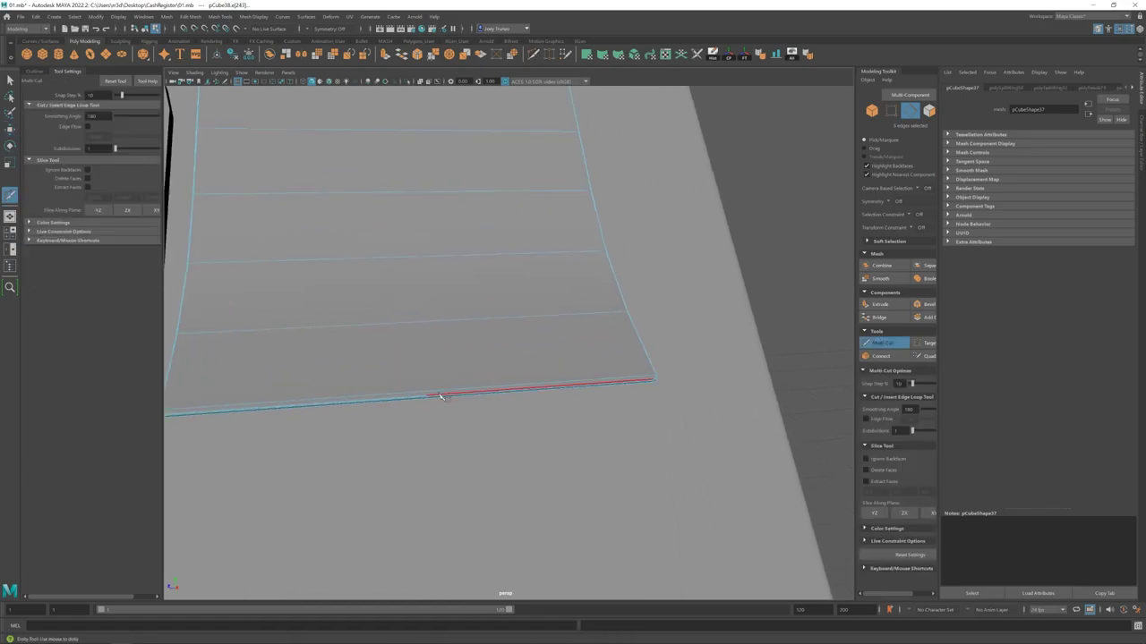
{"action": "key", "text": "ctrl+z"}
{"action": "key", "text": "ctrl+z"}
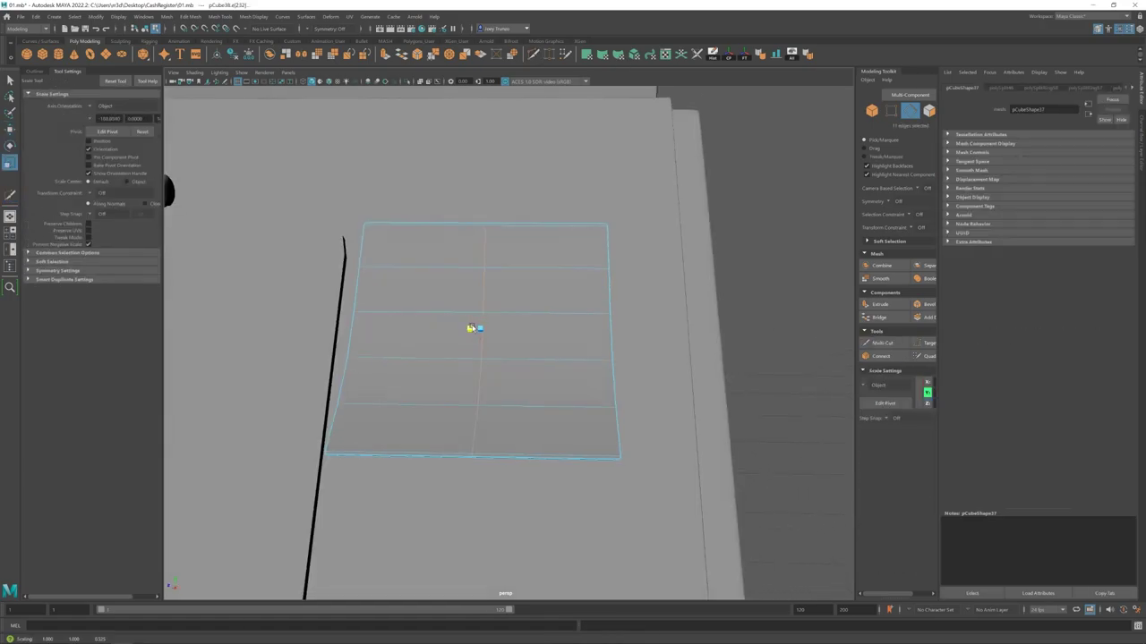
{"action": "key", "text": "ctrl+z"}
{"action": "key", "text": "ctrl+z"}
{"action": "key", "text": "ctrl+z"}
{"action": "key", "text": "ctrl+z"}
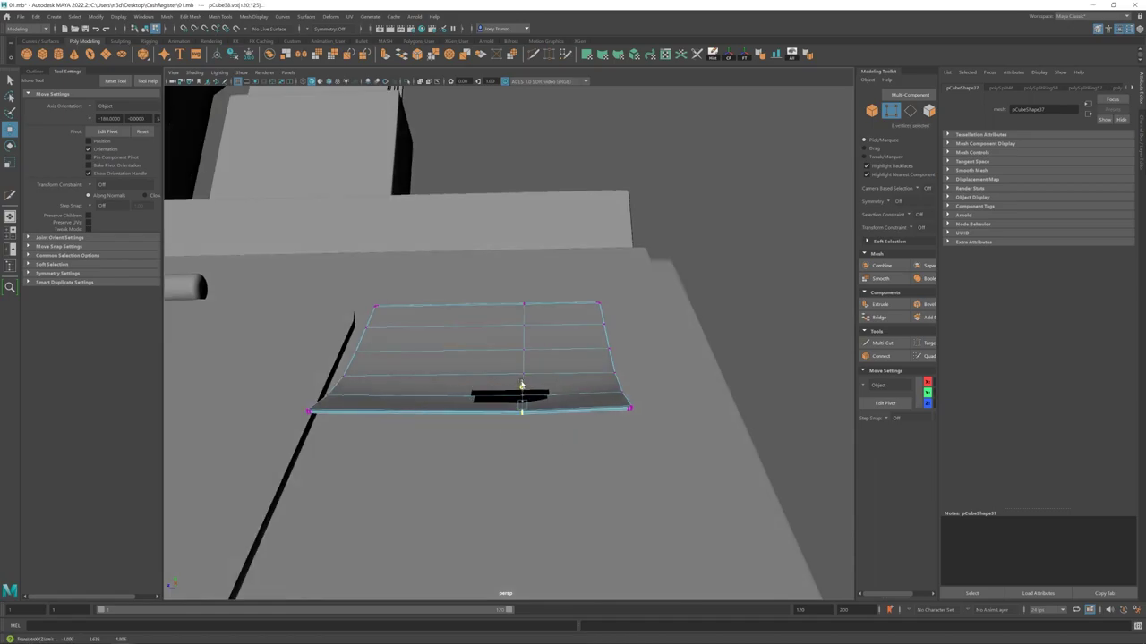
{"action": "key", "text": "ctrl+z"}
{"action": "key", "text": "ctrl+z"}
{"action": "key", "text": "ctrl+z"}
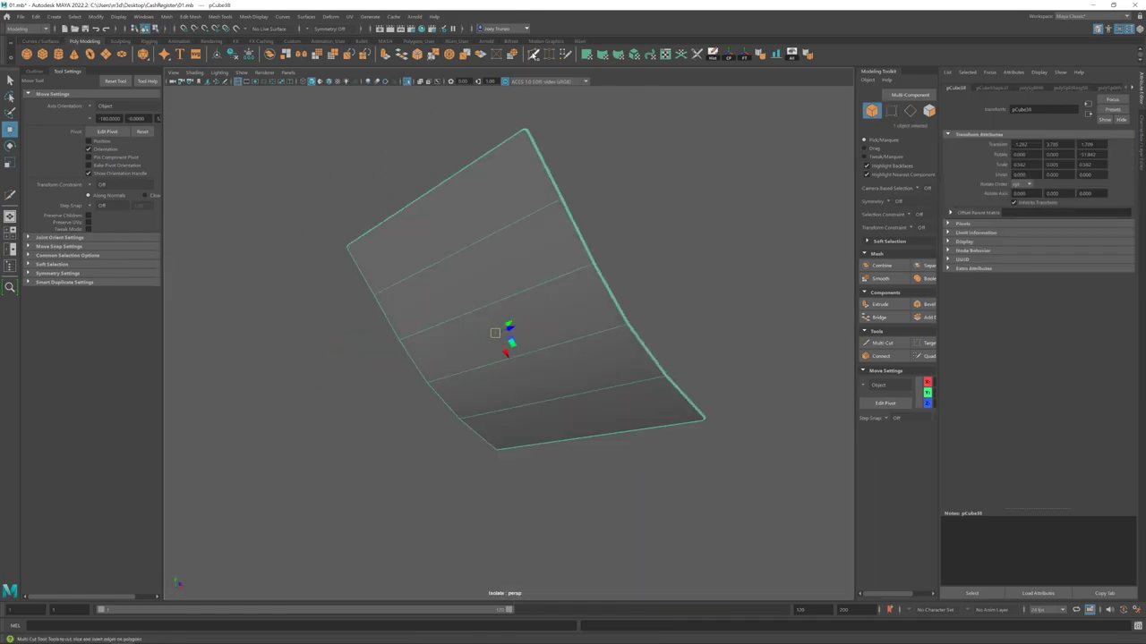
{"action": "key", "text": "ctrl+z"}
{"action": "key", "text": "ctrl+z"}
{"action": "key", "text": "ctrl+z"}
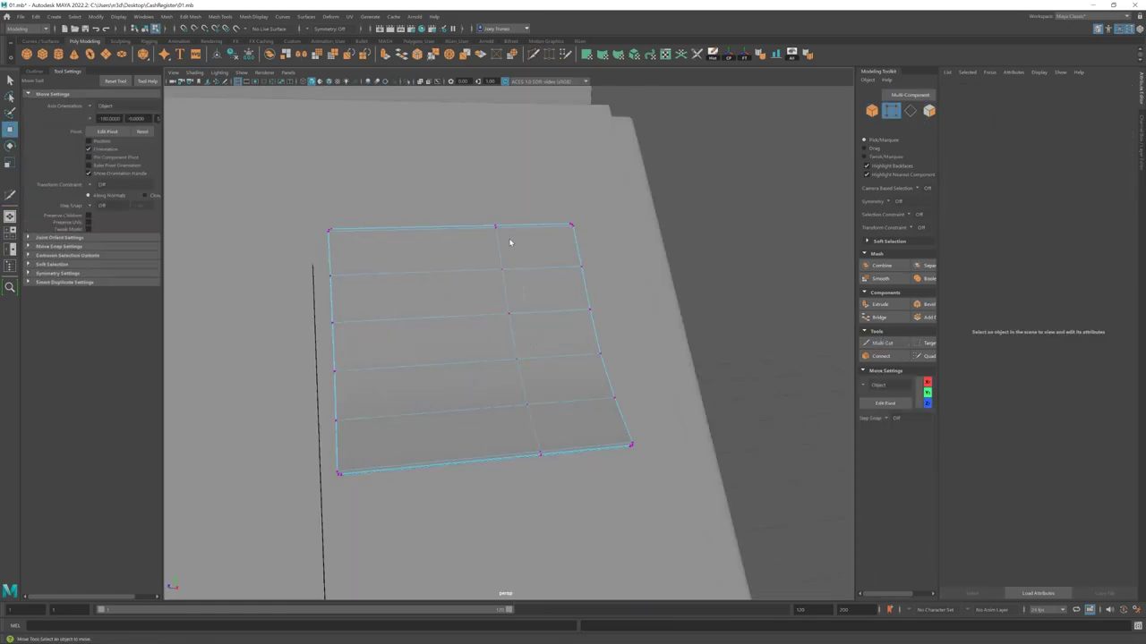
{"action": "left_click", "coordinate": [190, 16]}
{"action": "left_click", "coordinate": [210, 69]}
{"action": "key", "text": "ctrl+z"}
{"action": "key", "text": "ctrl+z"}
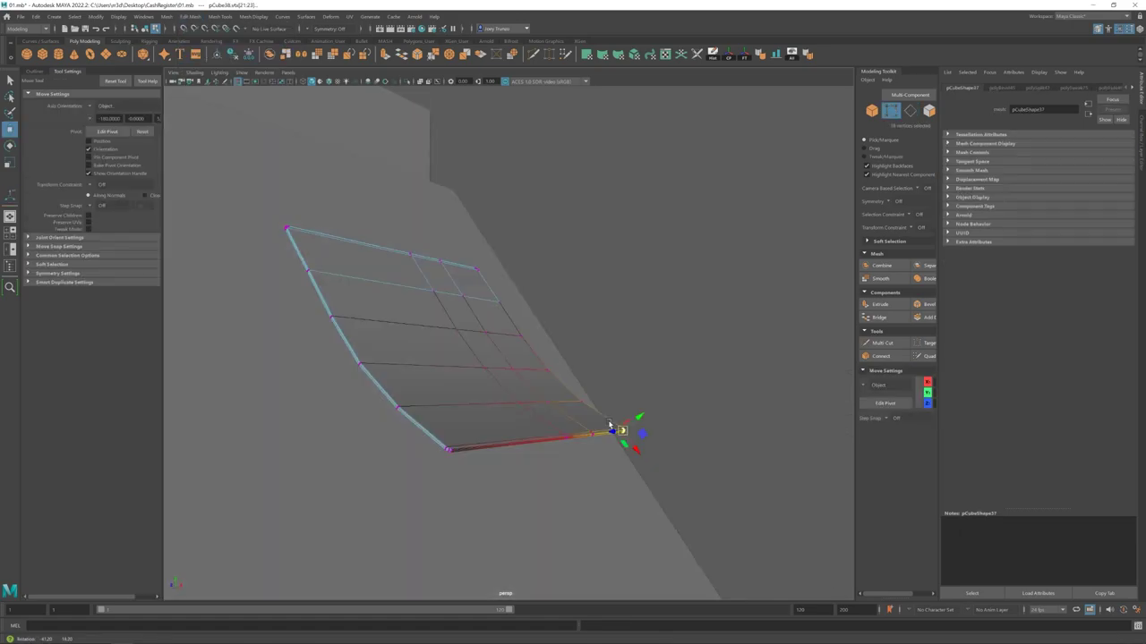
{"action": "key", "text": "ctrl+z"}
{"action": "key", "text": "ctrl+z"}
{"action": "key", "text": "ctrl+z"}
{"action": "key", "text": "ctrl+z"}
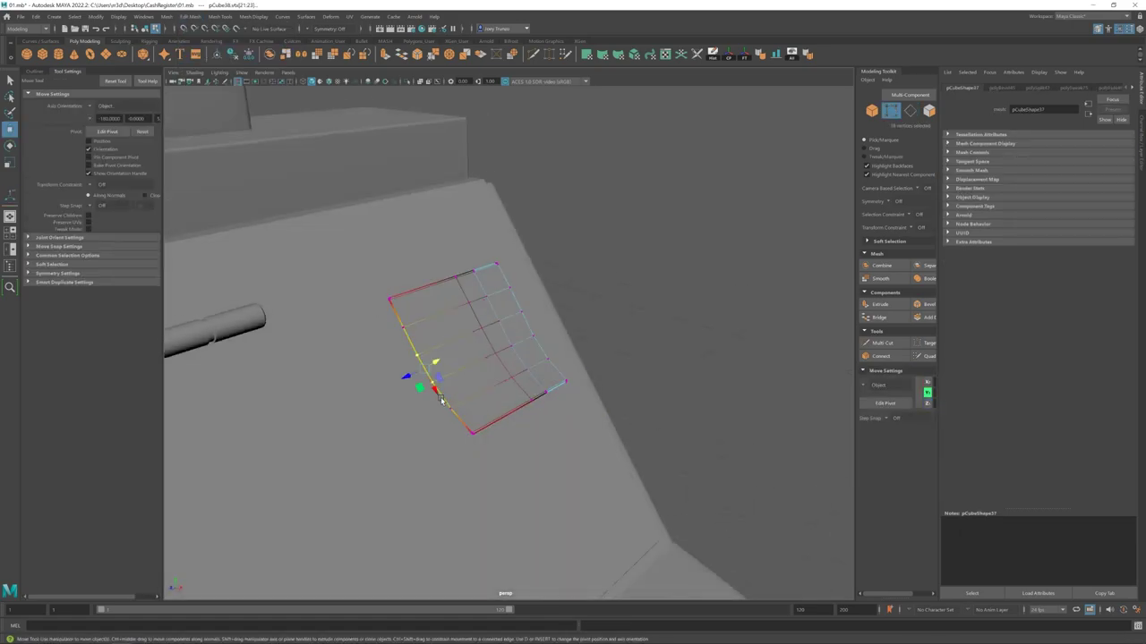
{"action": "key", "text": "ctrl+z"}
{"action": "key", "text": "ctrl+z"}
{"action": "key", "text": "ctrl+z"}
{"action": "key", "text": "ctrl+z"}
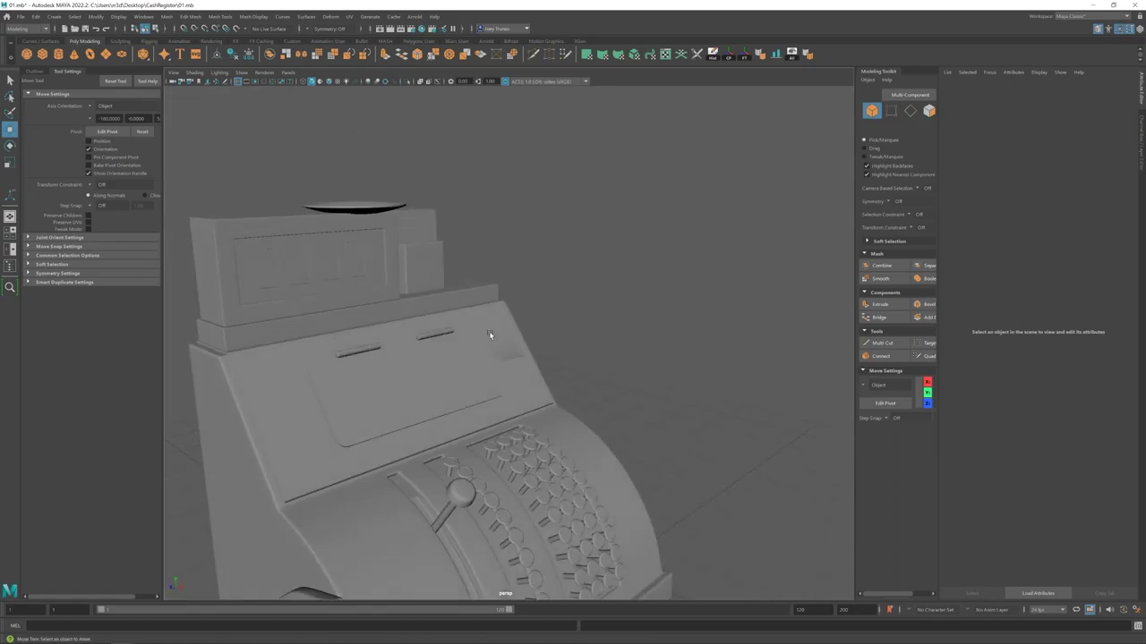
- Rotate, move and scale the second panel so it overlaps the first at an angle
{"action": "key", "text": "ctrl+z"}
{"action": "key", "text": "ctrl+z"}
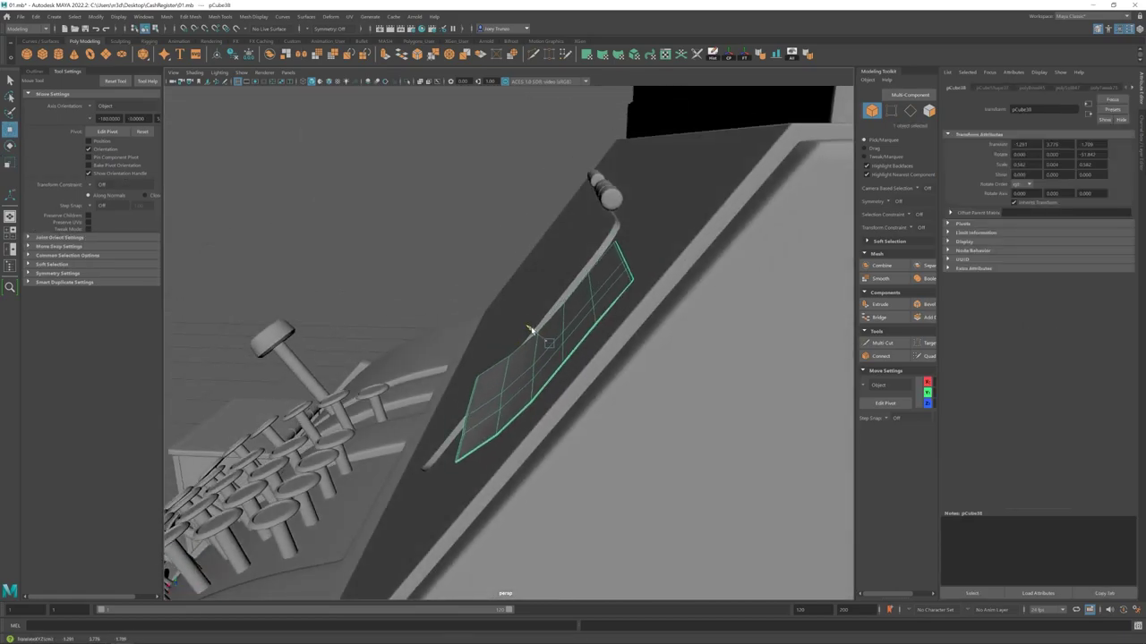
{"action": "key", "text": "ctrl+z"}
{"action": "key", "text": "ctrl+z"}
{"action": "key", "text": "ctrl+z"}
{"action": "key", "text": "ctrl+z"}
{"action": "left_click", "coordinate": [93, 114]}
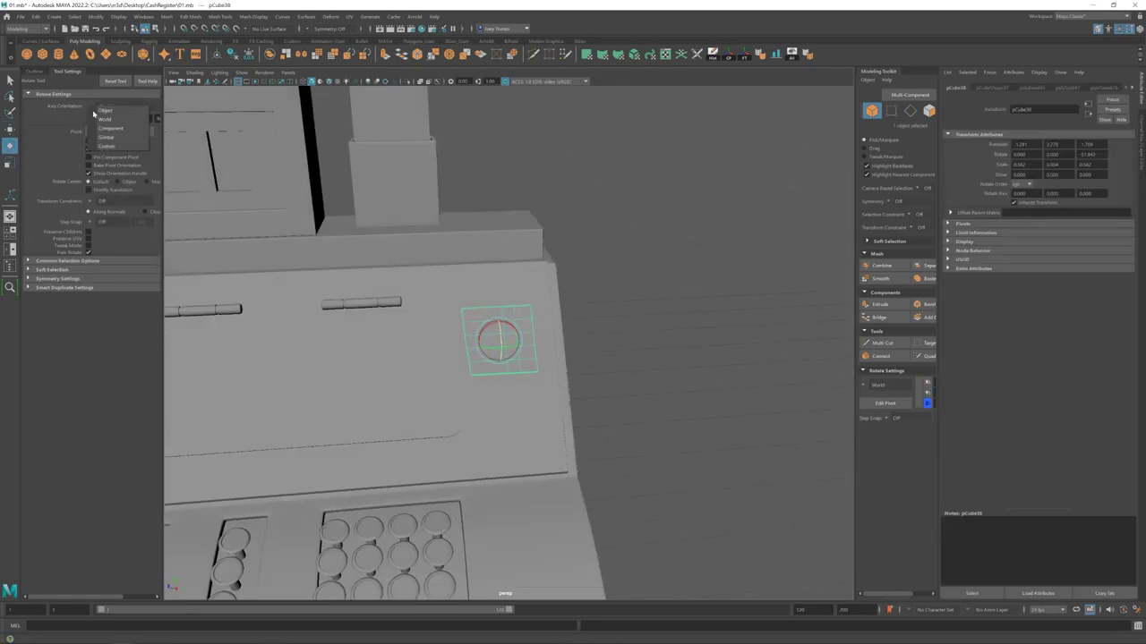
{"action": "key", "text": "ctrl+z"}
{"action": "key", "text": "ctrl+z"}
{"action": "key", "text": "ctrl+z"}
{"action": "key", "text": "ctrl+z"}
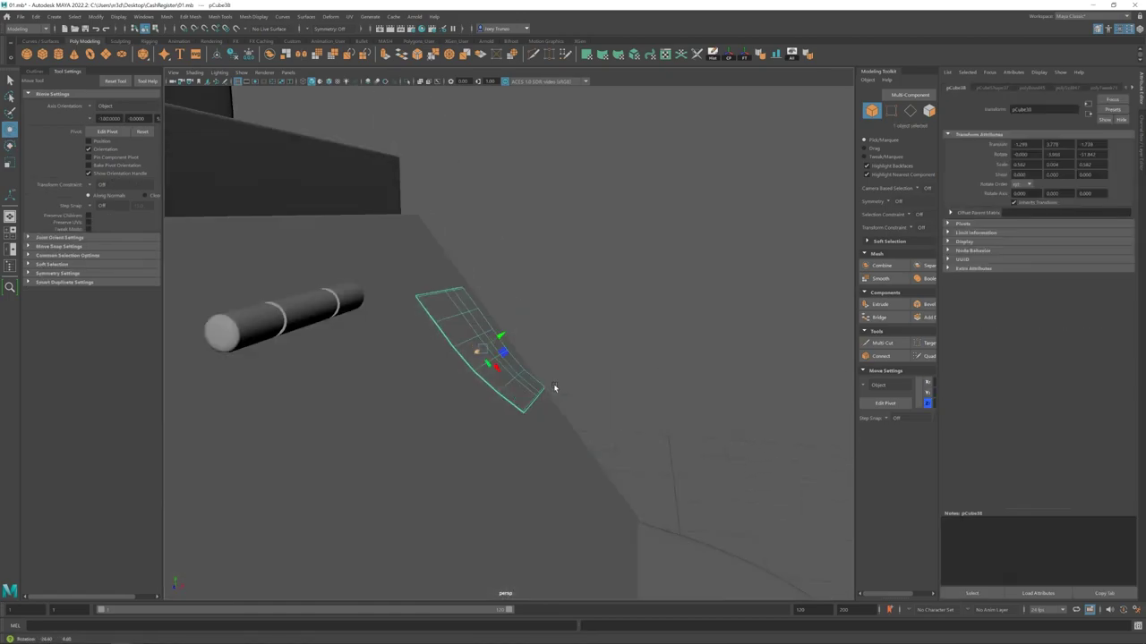
{"action": "key", "text": "ctrl+z"}
{"action": "key", "text": "ctrl+z"}
{"action": "key", "text": "ctrl+z"}
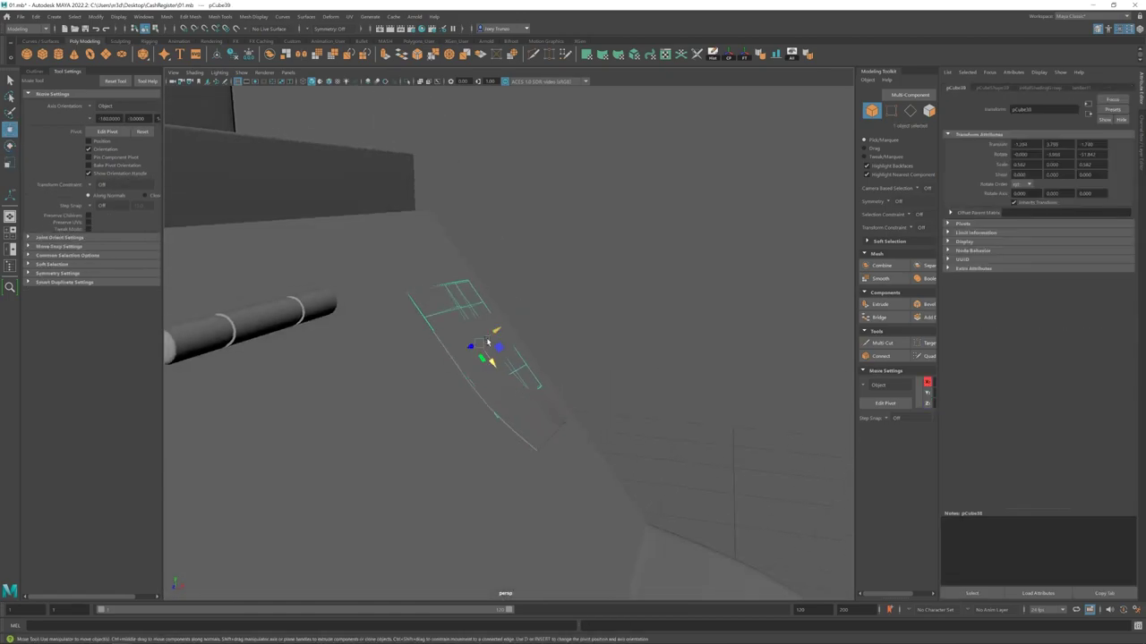
{"action": "key", "text": "ctrl+z"}
{"action": "key", "text": "ctrl+z"}
{"action": "key", "text": "ctrl+z"}
{"action": "key", "text": "ctrl+z"}
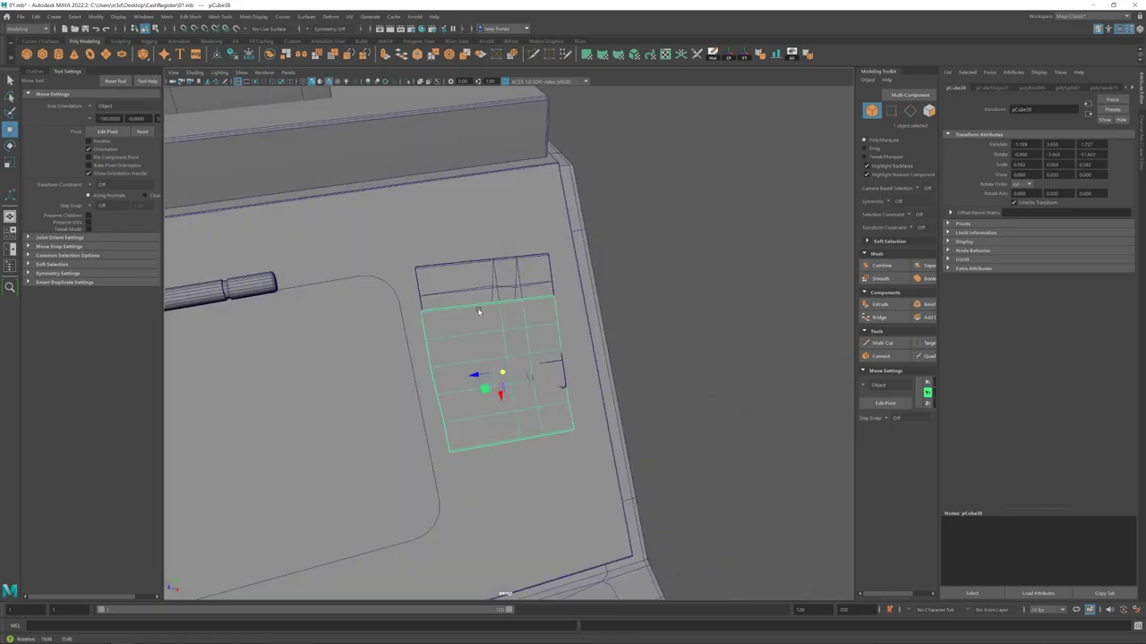
{"action": "key", "text": "ctrl+z"}
{"action": "key", "text": "ctrl+z"}
{"action": "key", "text": "ctrl+z"}
{"action": "key", "text": "ctrl+z"}
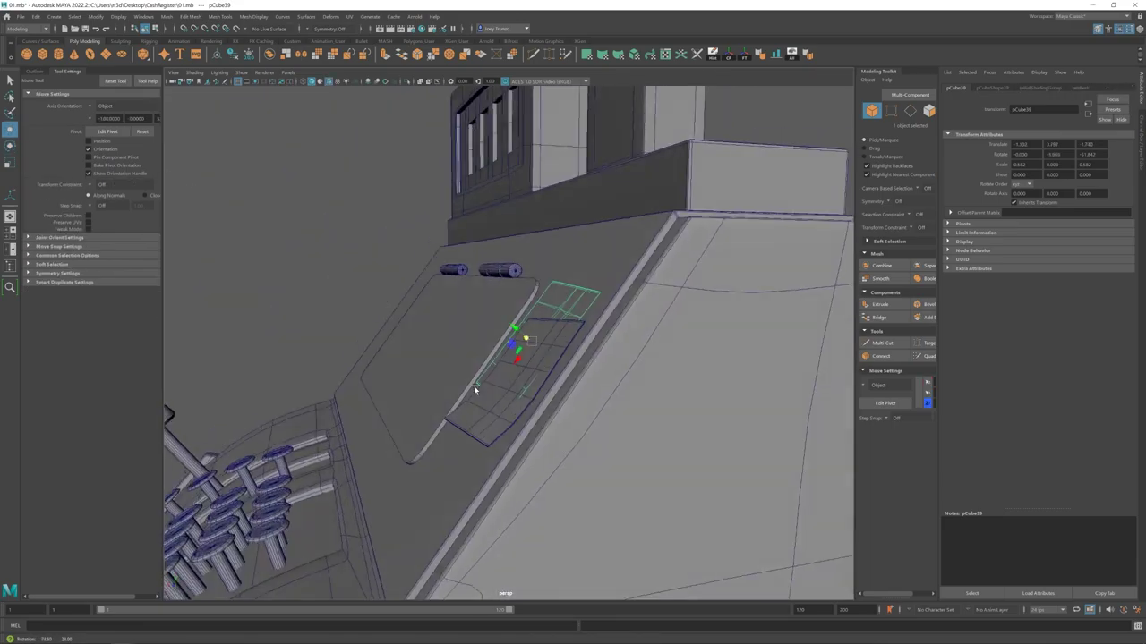
- Undo back to the grid pieces, select both grid panels and group them with Ctrl+G
{"action": "key", "text": "ctrl+z"}
{"action": "key", "text": "ctrl+z"}
{"action": "key", "text": "ctrl+z"}
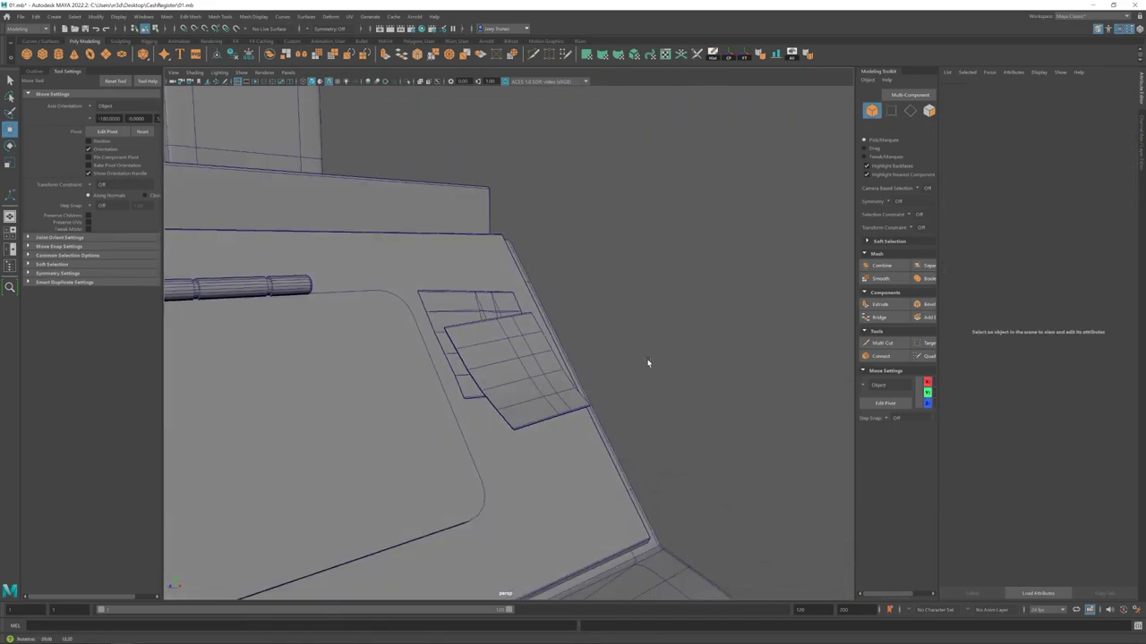
{"action": "key", "text": "ctrl+z"}
{"action": "key", "text": "ctrl+z"}
{"action": "key", "text": "ctrl+z"}
{"action": "key", "text": "ctrl+z"}
{"action": "key", "text": "ctrl+z"}
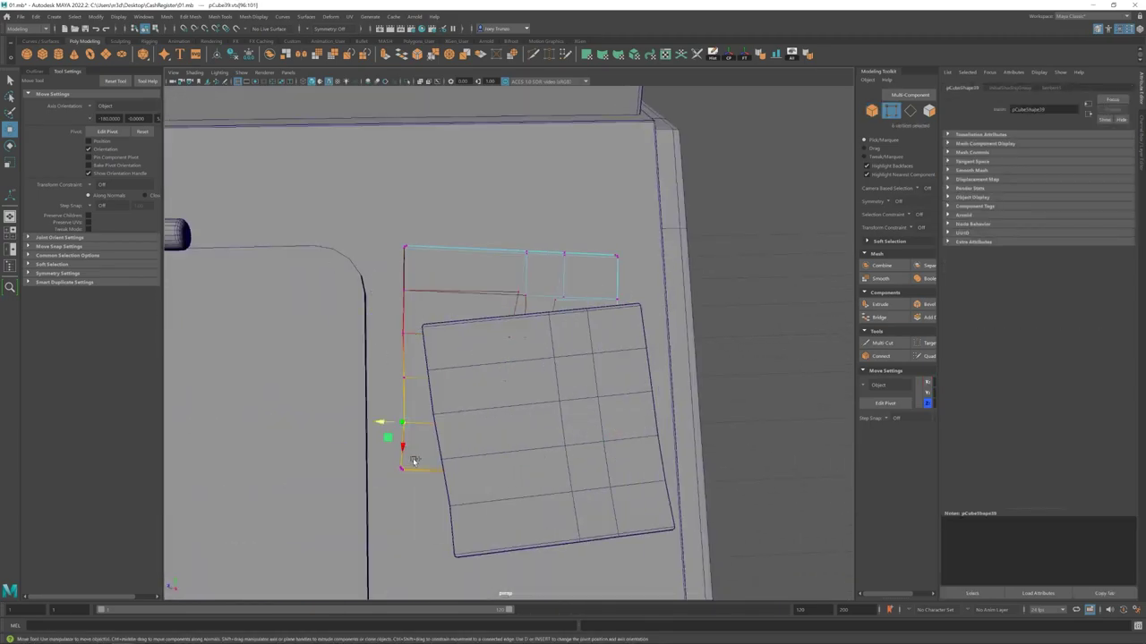
{"action": "key", "text": "ctrl+z"}
{"action": "key", "text": "ctrl+z"}
{"action": "key", "text": "ctrl+z"}
{"action": "key", "text": "ctrl+z"}
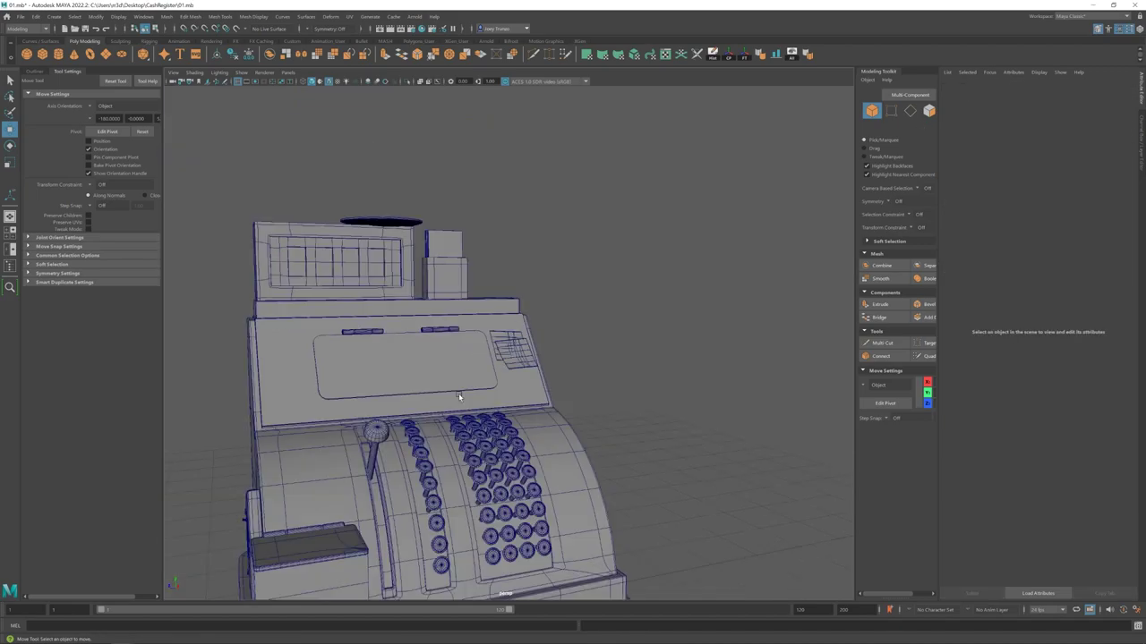
{"action": "key", "text": "ctrl+z"}
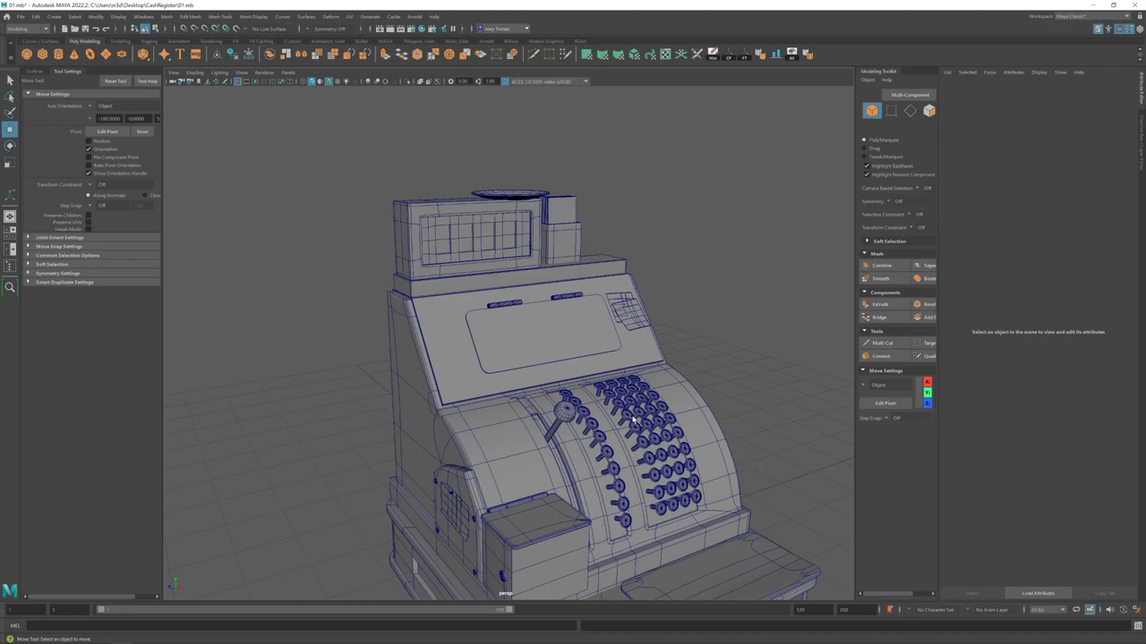
{"action": "key", "text": "ctrl+z"}
{"action": "key", "text": "ctrl+z"}
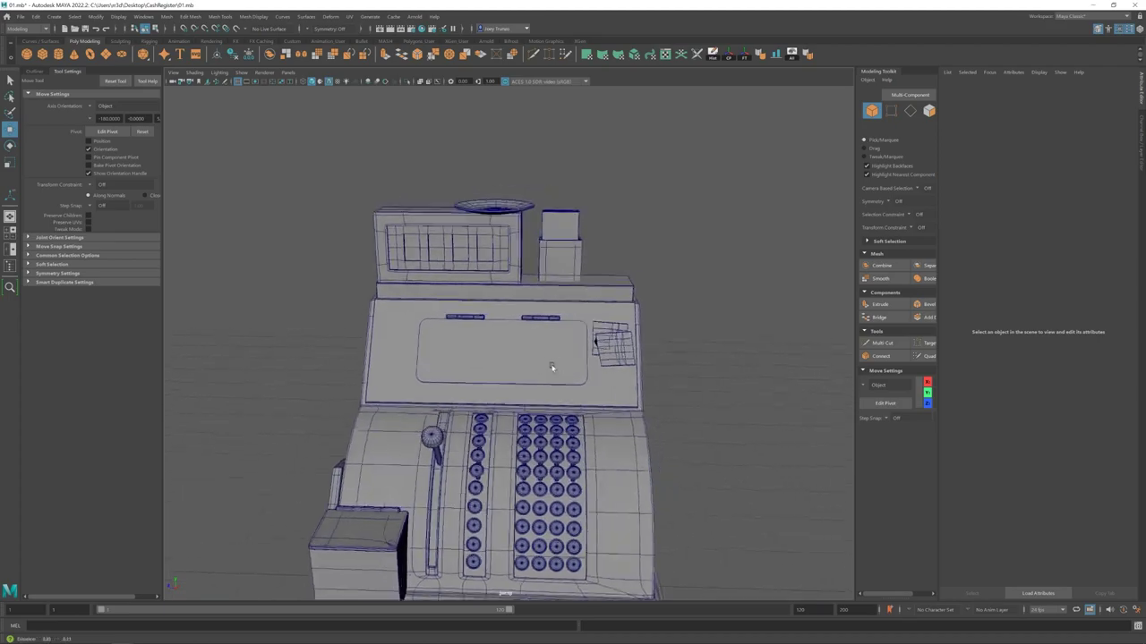
{"action": "key", "text": "ctrl+z"}
{"action": "key", "text": "ctrl+z"}
{"action": "key", "text": "ctrl+z"}
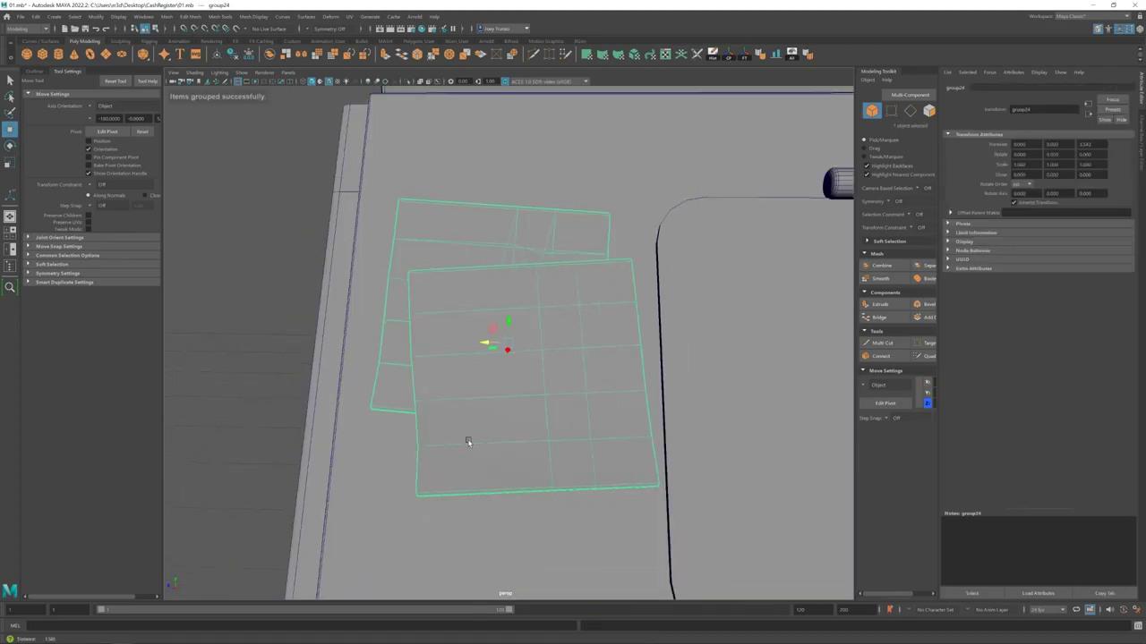
{"action": "left_click_drag", "start_coordinate": [319, 322], "coordinate": [418, 387], "text": "alt"}
- Turn off the wireframe overlay and view the register from a higher front angle
{"action": "key", "text": "ctrl+z"}
{"action": "key", "text": "ctrl+z"}
{"action": "key", "text": "ctrl+z"}
{"action": "key", "text": "ctrl+z"}
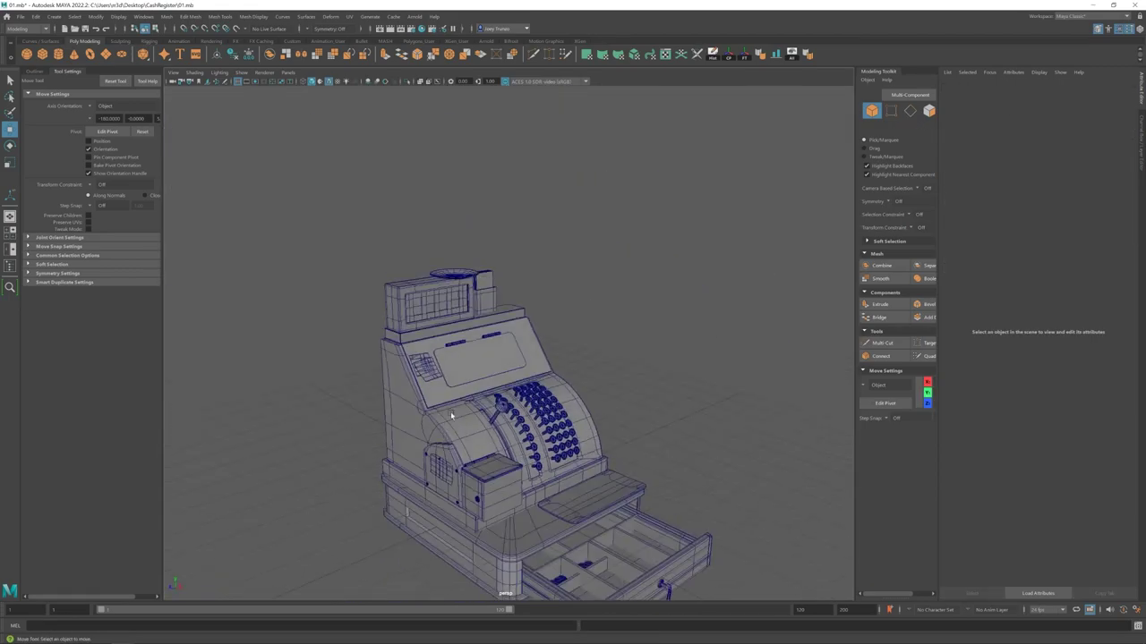
{"action": "key", "text": "ctrl+z"}
{"action": "key", "text": "ctrl+z"}
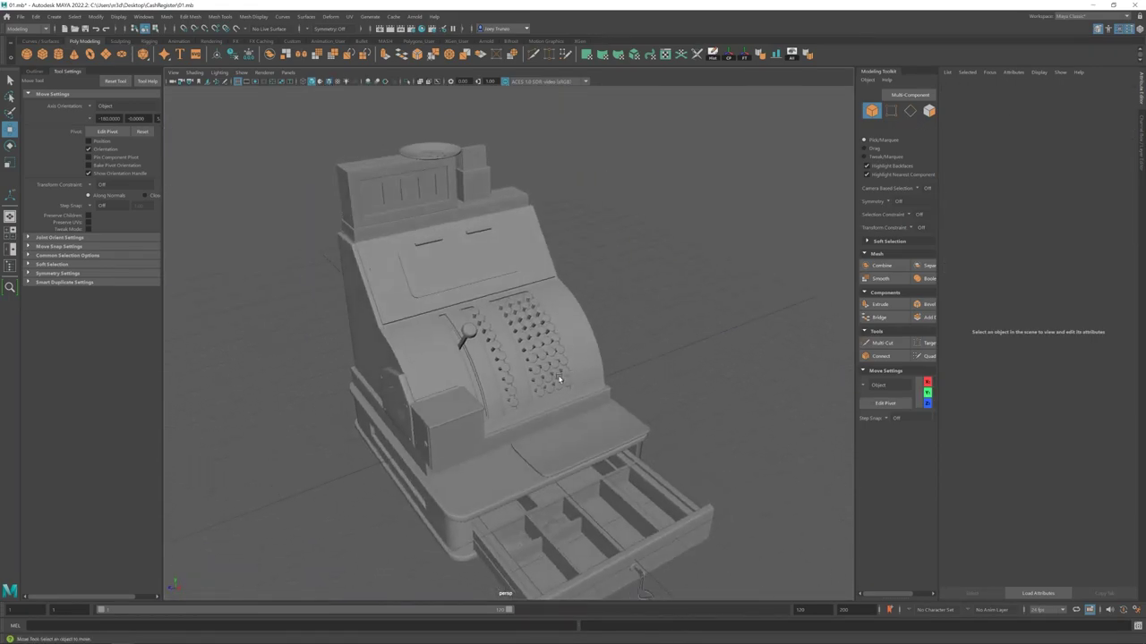
{"action": "left_click_drag", "start_coordinate": [518, 369], "coordinate": [466, 361], "text": "alt"}
- In the Outliner, select group19 and its ten button rows, then view the whole register
{"action": "key", "text": "ctrl+z"}
{"action": "key", "text": "ctrl+z"}
{"action": "key", "text": "ctrl+z"}
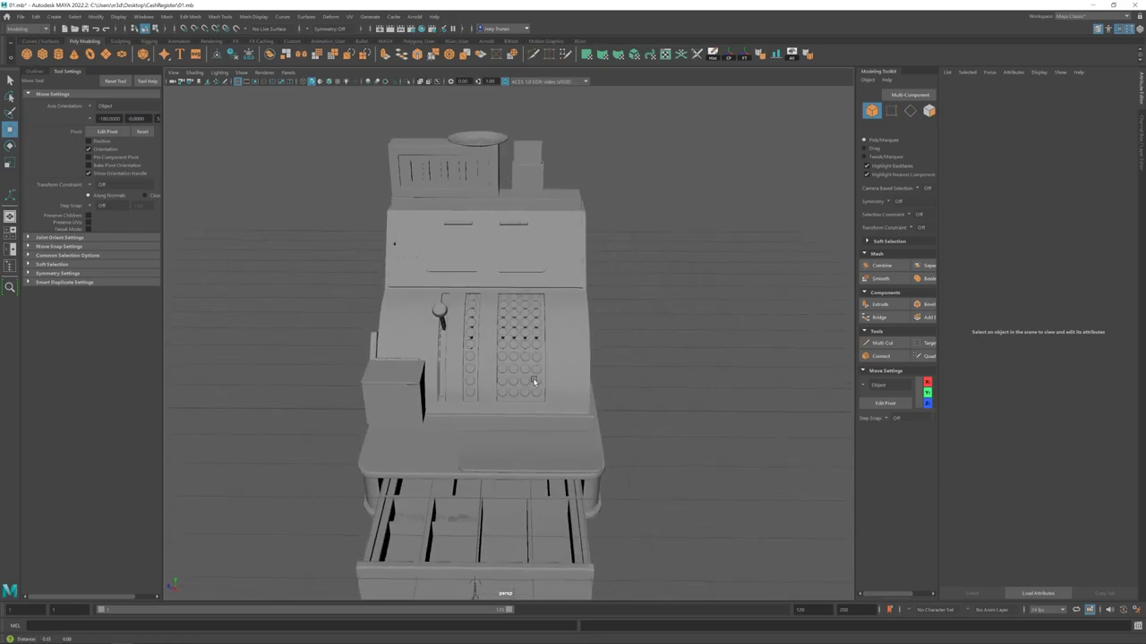
{"action": "left_click", "coordinate": [34, 70]}
{"action": "key", "text": "Down"}
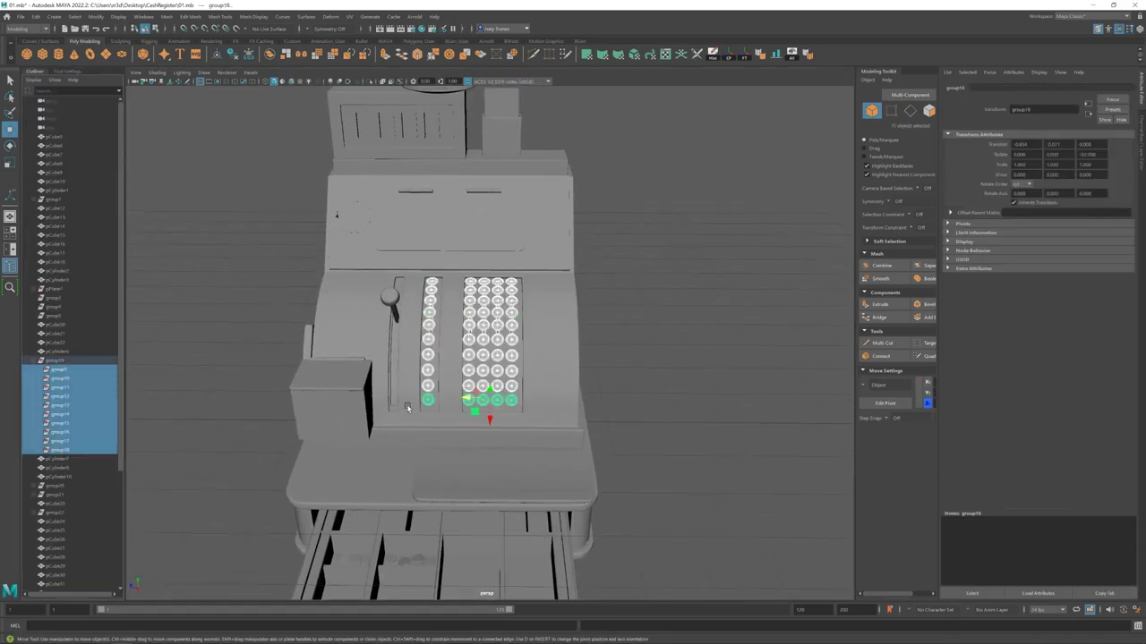
{"action": "left_click", "coordinate": [501, 340]}
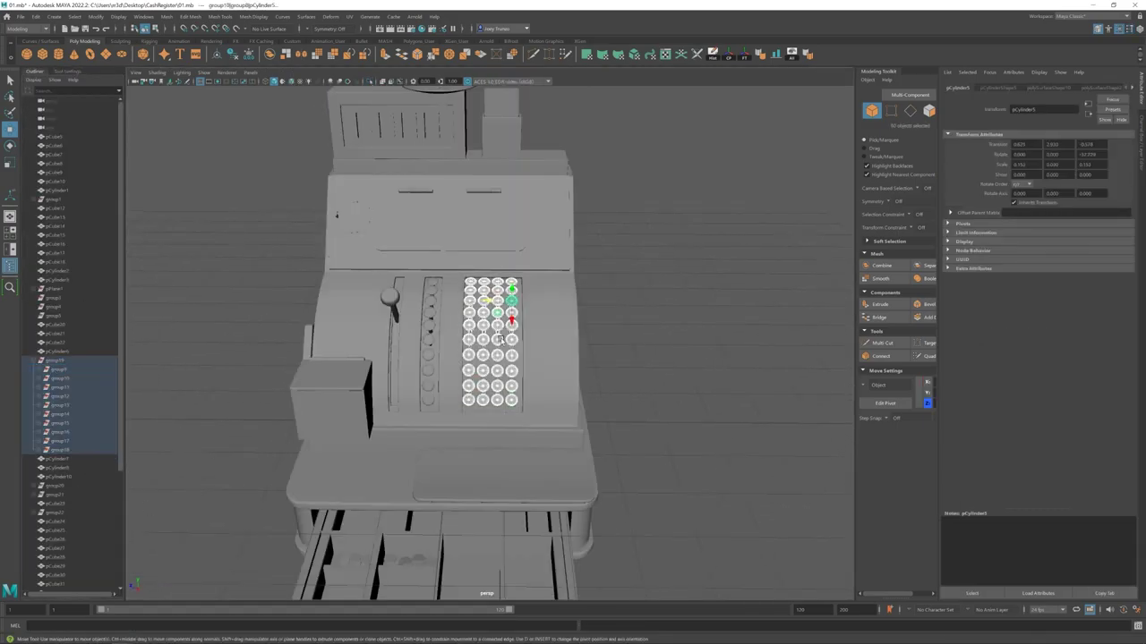
{"action": "left_click_drag", "start_coordinate": [497, 309], "coordinate": [498, 395], "text": "alt"}
{"action": "left_click_drag", "start_coordinate": [495, 311], "coordinate": [515, 347], "text": "alt"}
{"action": "scroll", "coordinate": [439, 344], "scroll_direction": "down", "scroll_amount": 5}
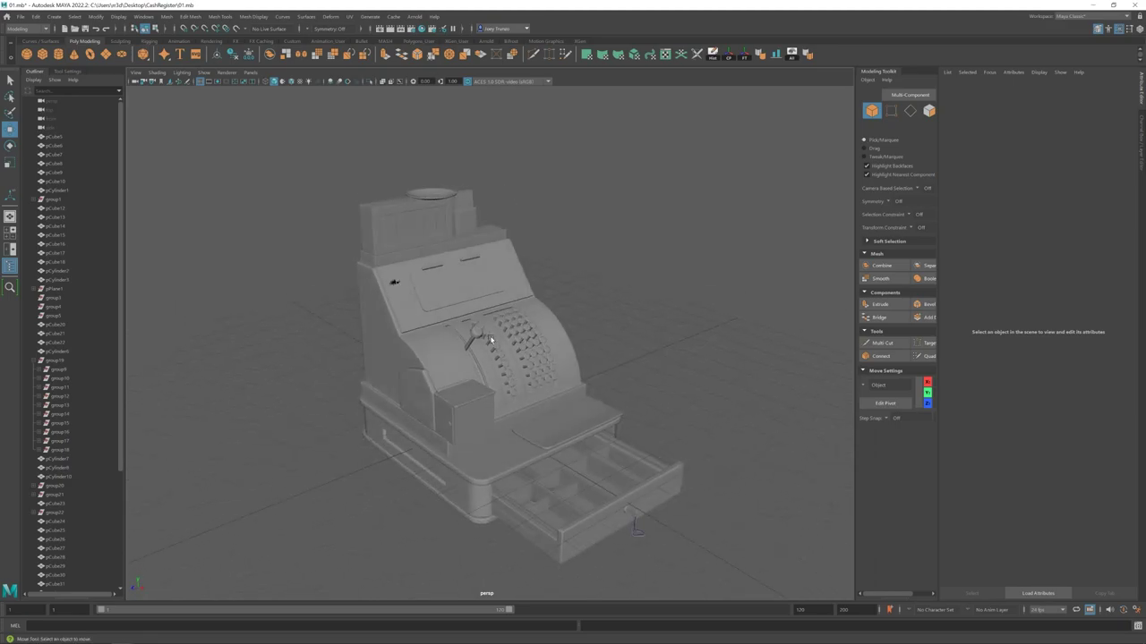
- Scale the small block pCube40 on the top tower and move its four upper vertices
{"action": "scroll", "coordinate": [491, 338], "scroll_direction": "up", "scroll_amount": 3}
{"action": "left_click", "coordinate": [455, 286]}
{"action": "left_click_drag", "start_coordinate": [455, 287], "coordinate": [422, 297], "text": "alt"}
{"action": "scroll", "coordinate": [487, 319], "scroll_direction": "up", "scroll_amount": 4}
{"action": "key", "text": "r"}
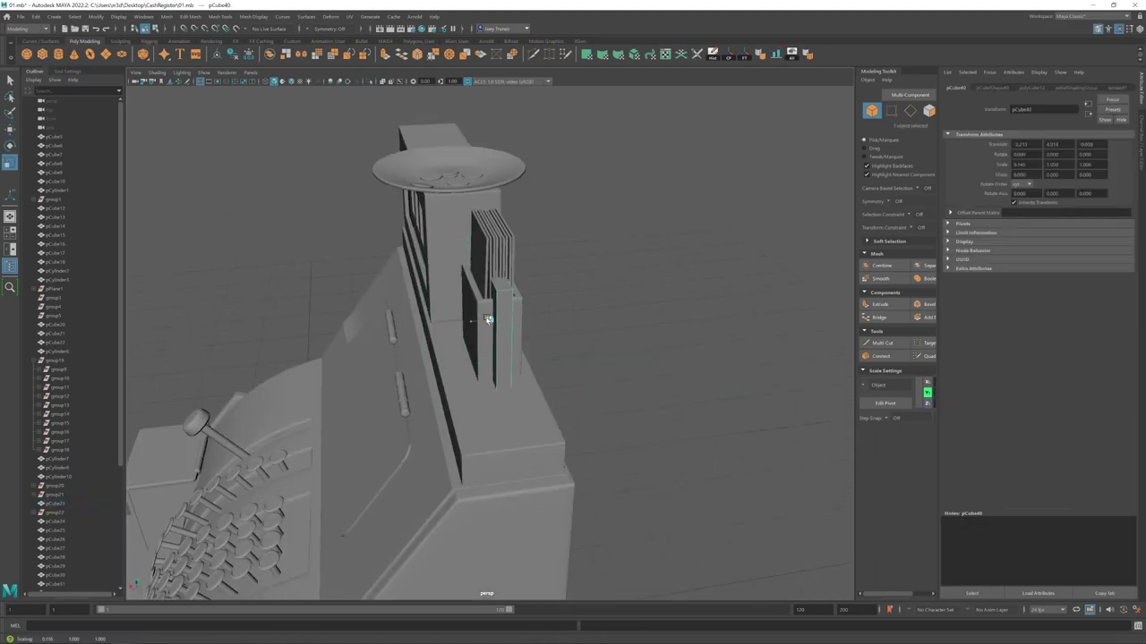
{"action": "mouse_move", "coordinate": [488, 319]}
{"action": "left_mouse_down", "text": "alt"}
{"action": "mouse_move", "coordinate": [475, 320]}
{"action": "mouse_move", "coordinate": [486, 316]}
{"action": "left_mouse_up", "text": "alt"}
{"action": "scroll", "coordinate": [534, 316], "scroll_direction": "up", "scroll_amount": 3}
{"action": "key", "text": "F9"}
{"action": "left_click_drag", "start_coordinate": [421, 242], "coordinate": [582, 269]}
{"action": "key", "text": "w"}
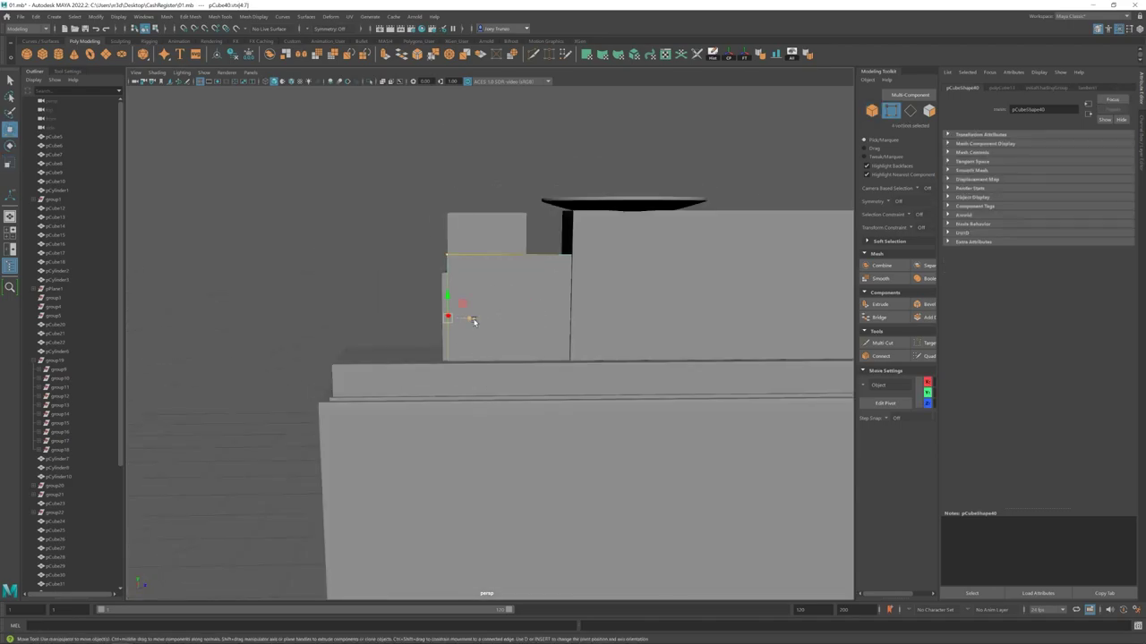
- Bevel the block's selected edge with Edit Mesh > Bevel
{"action": "left_click_drag", "start_coordinate": [366, 317], "coordinate": [412, 304], "text": "alt"}
{"action": "left_click", "coordinate": [191, 16]}
{"action": "left_click", "coordinate": [206, 56]}
{"action": "left_click_drag", "start_coordinate": [466, 358], "coordinate": [501, 376], "text": "alt"}
{"action": "left_click_drag", "start_coordinate": [484, 331], "coordinate": [632, 372], "text": "alt"}
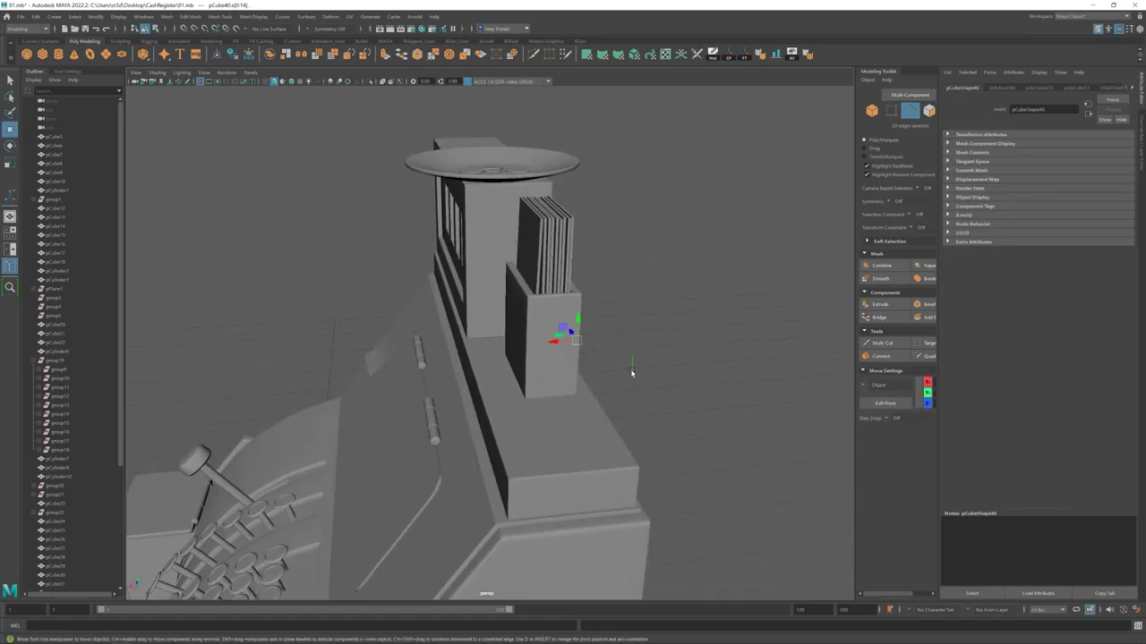
- Pull back and orbit around the whole register to review it
{"action": "left_click", "coordinate": [770, 206]}
{"action": "left_click_drag", "start_coordinate": [770, 206], "coordinate": [481, 397], "text": "alt"}
{"action": "right_click_drag", "start_coordinate": [482, 397], "coordinate": [575, 407], "text": "alt"}
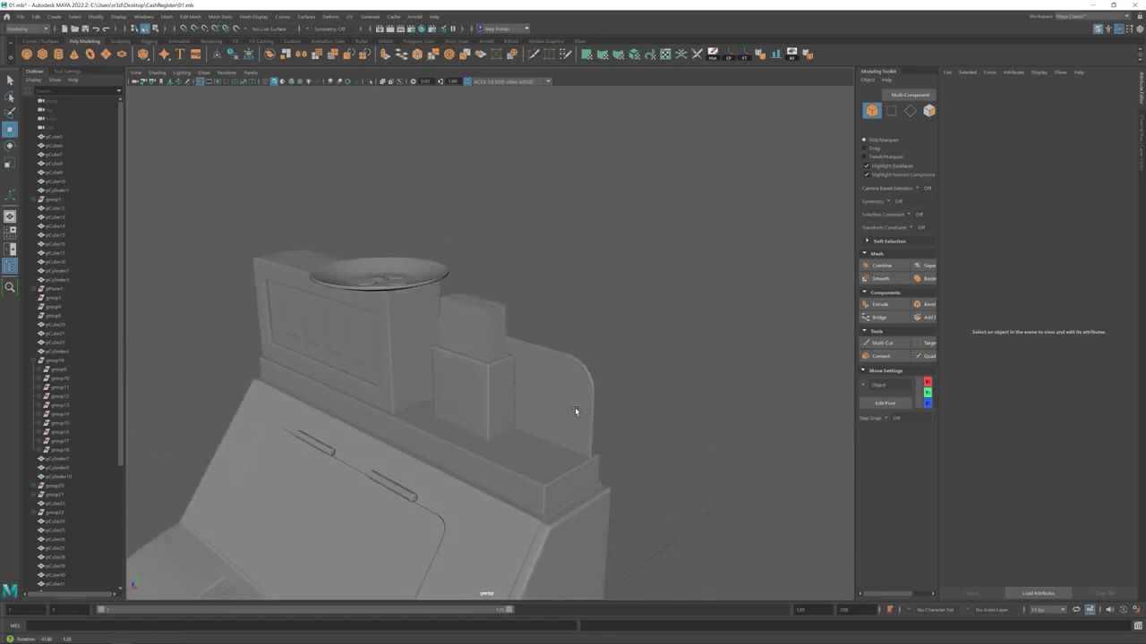
{"action": "left_click", "coordinate": [483, 400]}
{"action": "left_click_drag", "start_coordinate": [483, 400], "coordinate": [486, 326], "text": "alt"}
{"action": "left_click", "coordinate": [627, 224]}
{"action": "right_click_drag", "start_coordinate": [627, 224], "coordinate": [501, 295], "text": "alt"}
{"action": "left_click_drag", "start_coordinate": [501, 295], "coordinate": [546, 412], "text": "alt"}
- Select the large cylinder pCylinder59 in front of the register
{"action": "right_click_drag", "start_coordinate": [546, 412], "coordinate": [470, 233], "text": "alt"}
{"action": "left_click", "coordinate": [470, 234]}
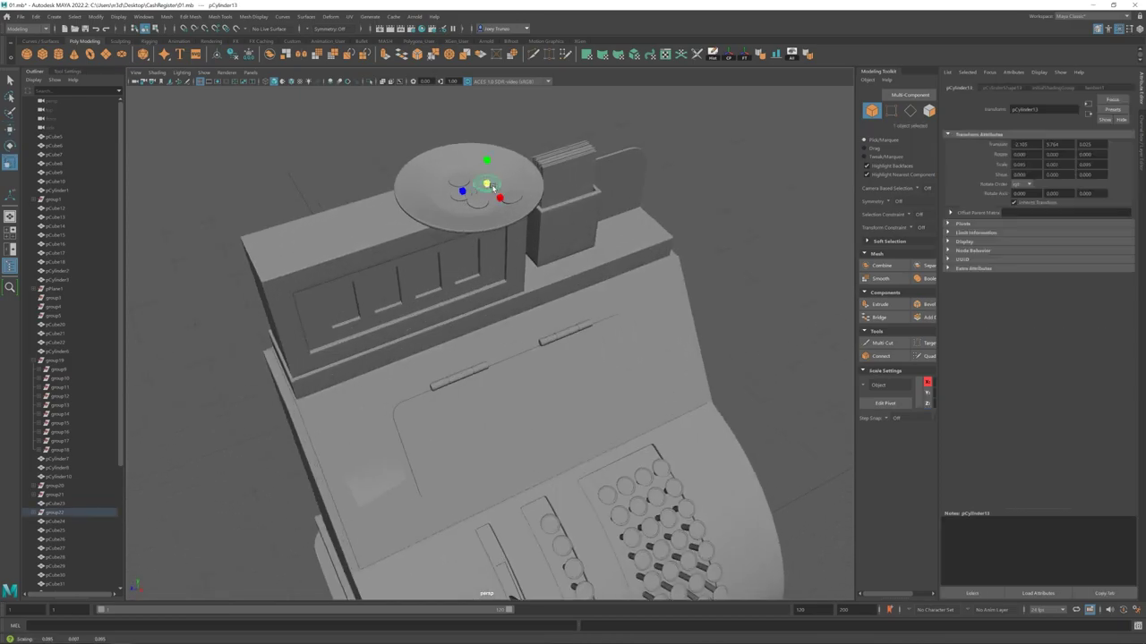
{"action": "left_click", "coordinate": [496, 190], "text": "ctrl"}
{"action": "key", "text": "r"}
{"action": "right_click_drag", "start_coordinate": [496, 191], "coordinate": [431, 260], "text": "alt"}
{"action": "left_click_drag", "start_coordinate": [431, 260], "coordinate": [524, 366], "text": "alt"}
{"action": "left_click", "coordinate": [582, 365]}
- Thin the cylinder into a slender rod, then extrude and scale its tip face
{"action": "key", "text": "w"}
{"action": "right_click_drag", "start_coordinate": [525, 366], "coordinate": [486, 366], "text": "alt"}
{"action": "key", "text": "f"}
{"action": "key", "text": "F11"}
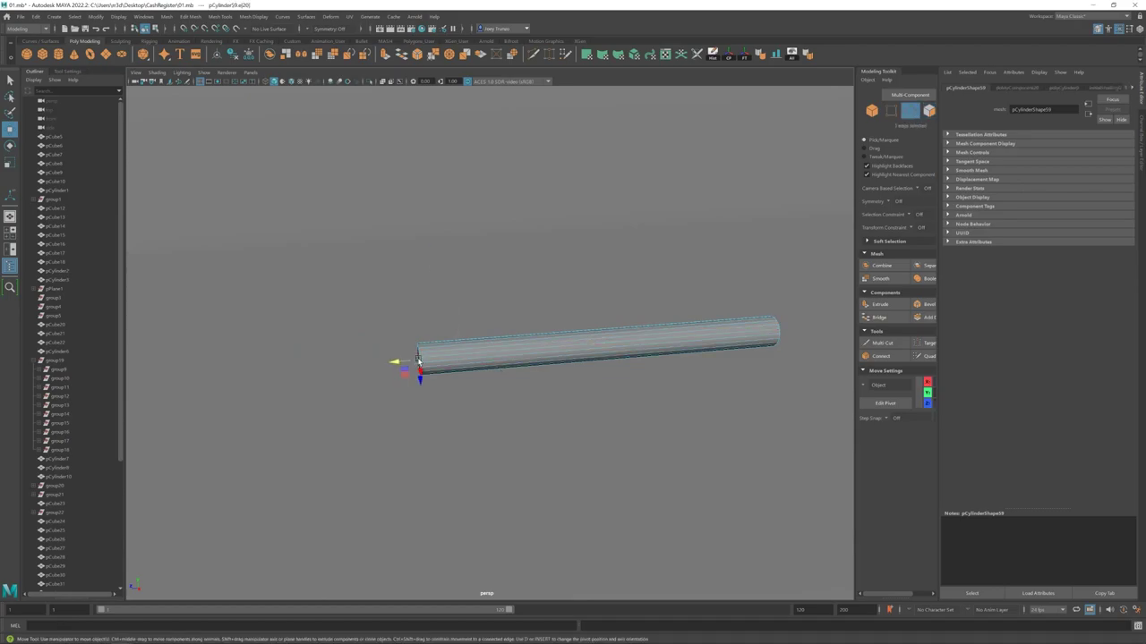
{"action": "mouse_move", "coordinate": [417, 357]}
{"action": "left_mouse_down", "text": "shift"}
{"action": "mouse_move", "coordinate": [321, 364]}
{"action": "mouse_move", "coordinate": [425, 355]}
{"action": "left_mouse_up", "text": "shift"}
{"action": "key", "text": "w"}
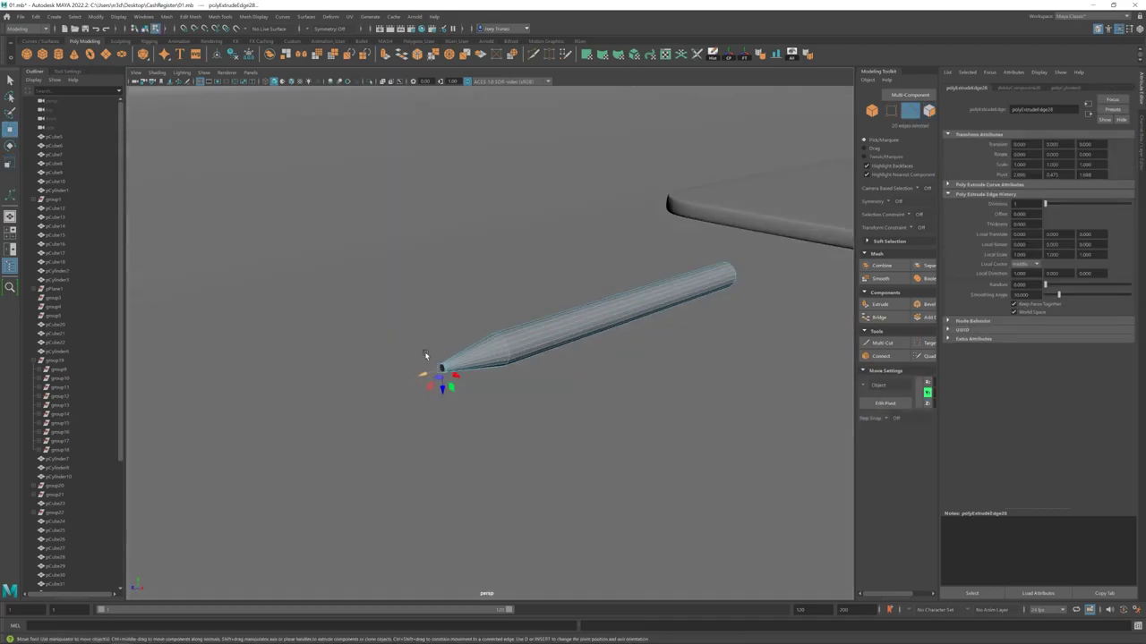
{"action": "key", "text": "f"}
{"action": "key", "text": "r"}
{"action": "key", "text": "w"}
{"action": "scroll", "coordinate": [520, 336], "scroll_direction": "down", "scroll_amount": 3}
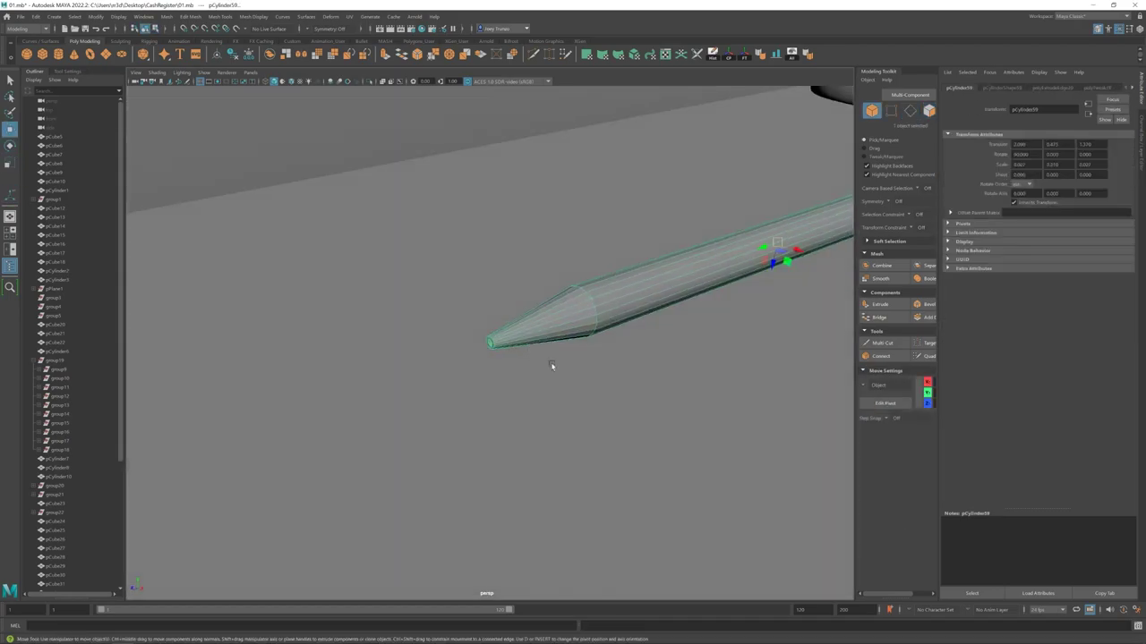
- Bevel the pencil's edges from the quick modelling menu
{"action": "key", "text": "F8"}
{"action": "scroll", "coordinate": [482, 346], "scroll_direction": "down", "scroll_amount": 5}
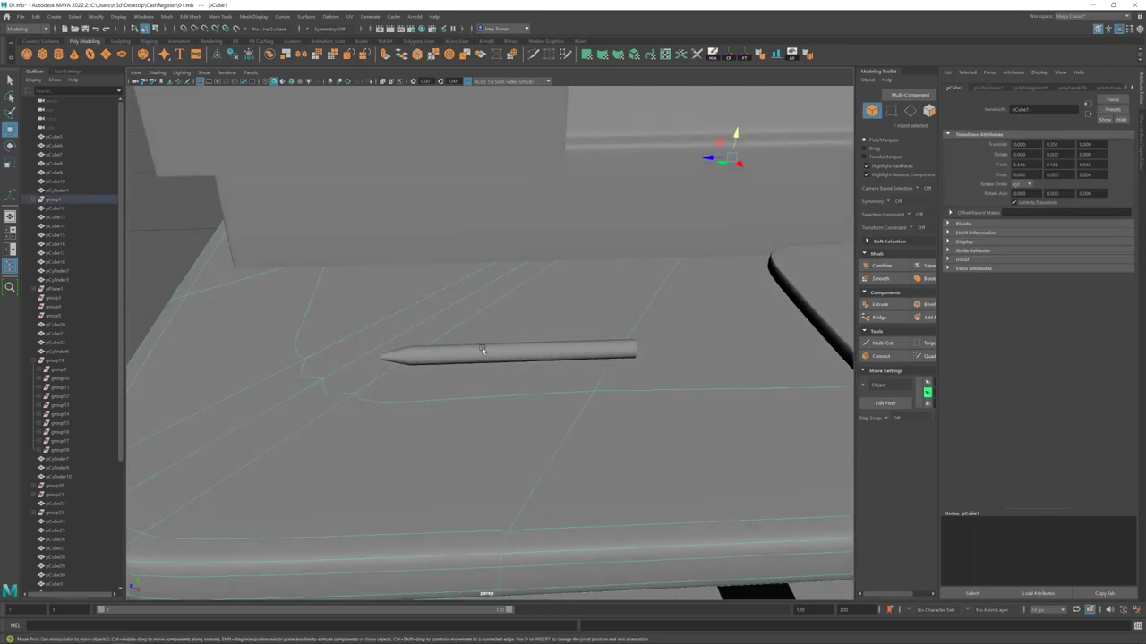
{"action": "mouse_move", "coordinate": [481, 347]}
{"action": "left_mouse_down", "text": "alt"}
{"action": "mouse_move", "coordinate": [524, 355]}
{"action": "mouse_move", "coordinate": [456, 376]}
{"action": "mouse_move", "coordinate": [528, 385]}
{"action": "left_mouse_up", "text": "alt"}
{"action": "right_click_drag", "start_coordinate": [528, 385], "coordinate": [525, 355], "text": "shift"}
{"action": "mouse_move", "coordinate": [537, 385]}
{"action": "left_mouse_down", "text": "alt"}
{"action": "mouse_move", "coordinate": [610, 377]}
{"action": "mouse_move", "coordinate": [498, 366]}
{"action": "mouse_move", "coordinate": [447, 285]}
{"action": "mouse_move", "coordinate": [581, 449]}
{"action": "left_mouse_up", "text": "alt"}
- Extrude and scale the pencil's back end inward to form a hollow ring
{"action": "key", "text": "w"}
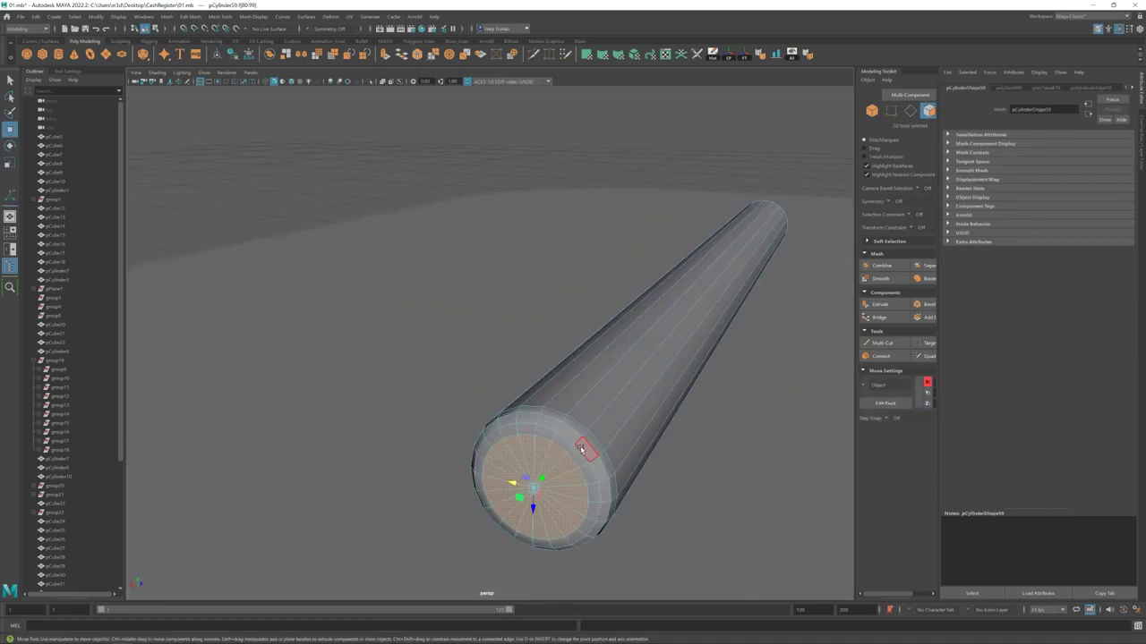
{"action": "key", "text": "ctrl+e"}
{"action": "key", "text": "r"}
{"action": "left_click_drag", "start_coordinate": [533, 486], "coordinate": [501, 477]}
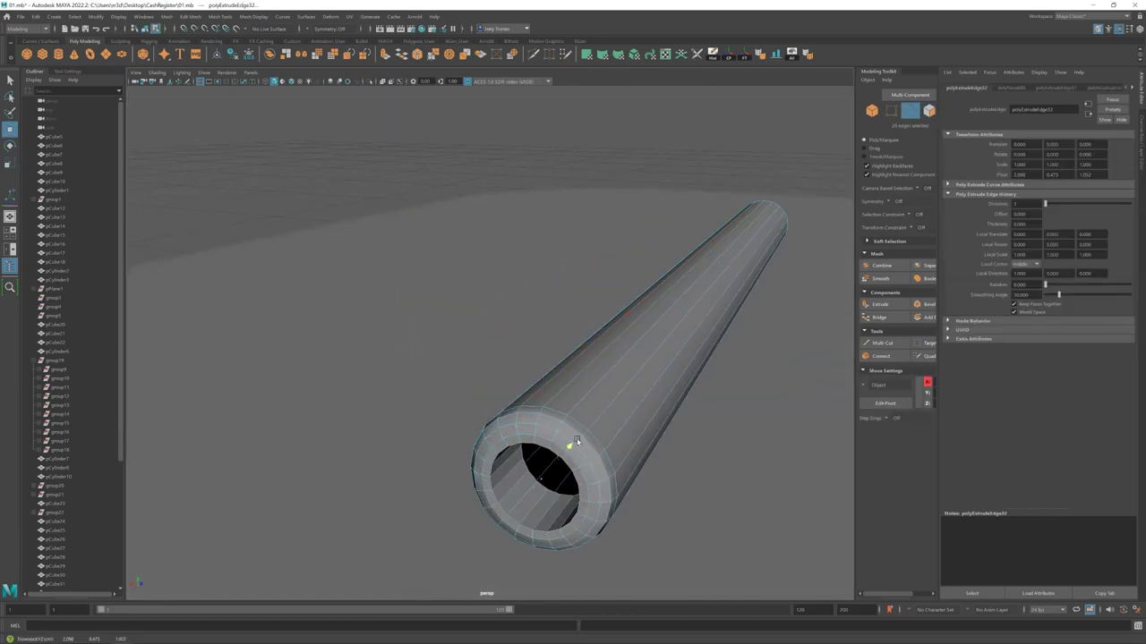
{"action": "left_click_drag", "start_coordinate": [577, 440], "coordinate": [580, 412], "text": "alt"}
{"action": "key", "text": "w"}
- Duplicate the pencil and shrink the copy to a small size
{"action": "key", "text": "F8"}
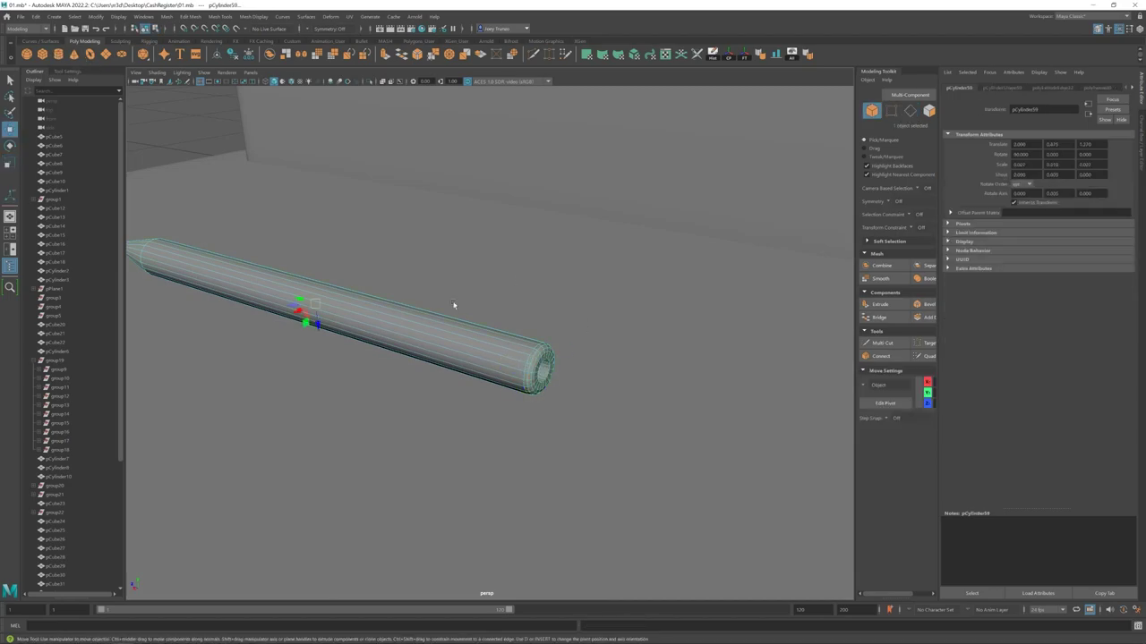
{"action": "key", "text": "r"}
{"action": "left_click_drag", "start_coordinate": [417, 332], "coordinate": [189, 305]}
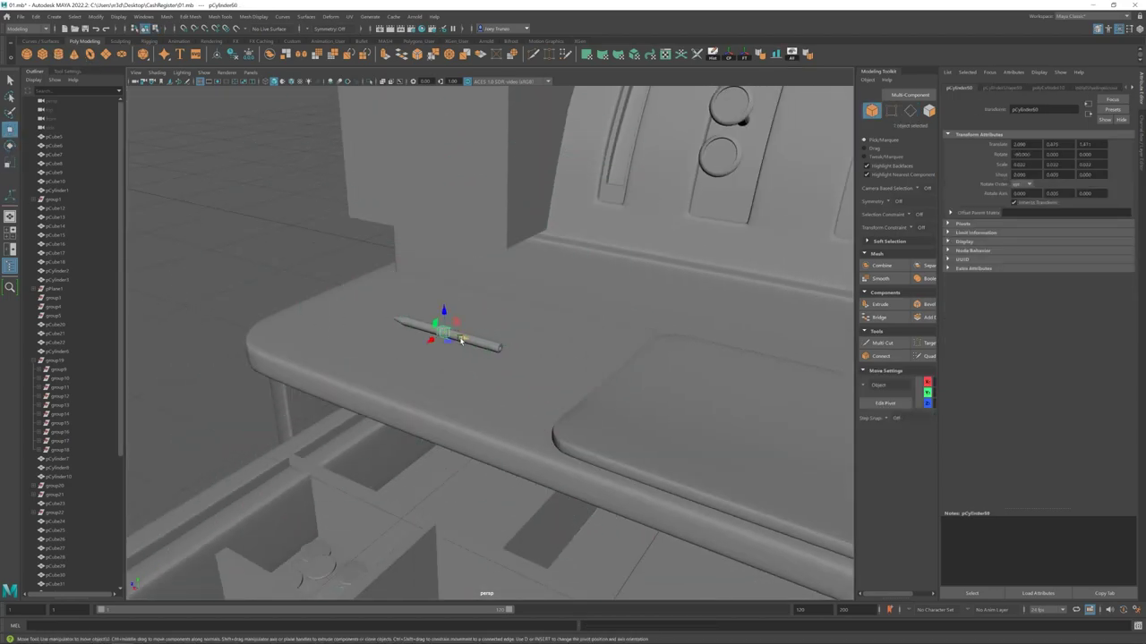
{"action": "key", "text": "r"}
{"action": "key", "text": "f"}
{"action": "left_click_drag", "start_coordinate": [535, 363], "coordinate": [423, 361], "text": "alt"}
{"action": "key", "text": "f"}
{"action": "key", "text": "r"}
{"action": "right_click_drag", "start_coordinate": [424, 361], "coordinate": [199, 334], "text": "alt"}
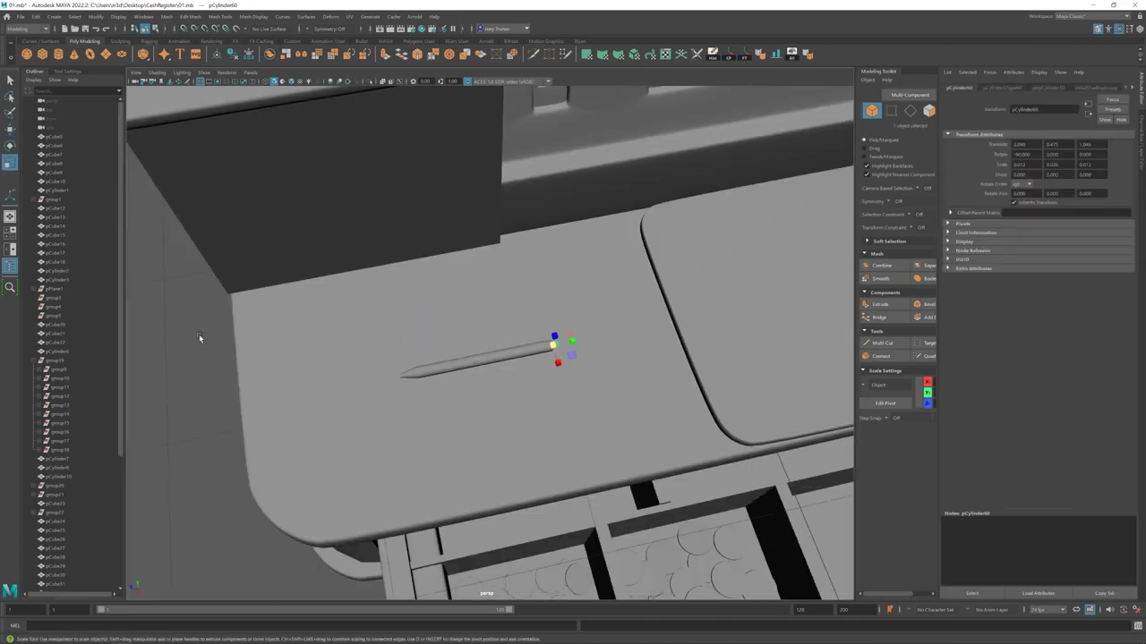
- Zoom back in and select the large pencil, bringing up the Mesh Tools menu
{"action": "left_click_drag", "start_coordinate": [199, 334], "coordinate": [269, 349], "text": "alt"}
{"action": "right_click_drag", "start_coordinate": [269, 349], "coordinate": [403, 376], "text": "alt"}
{"action": "left_click", "coordinate": [403, 408]}
{"action": "left_click", "coordinate": [221, 16]}
- Bevel the pencil's new edge loop and drag to set the bevel width
{"action": "left_click", "coordinate": [239, 86]}
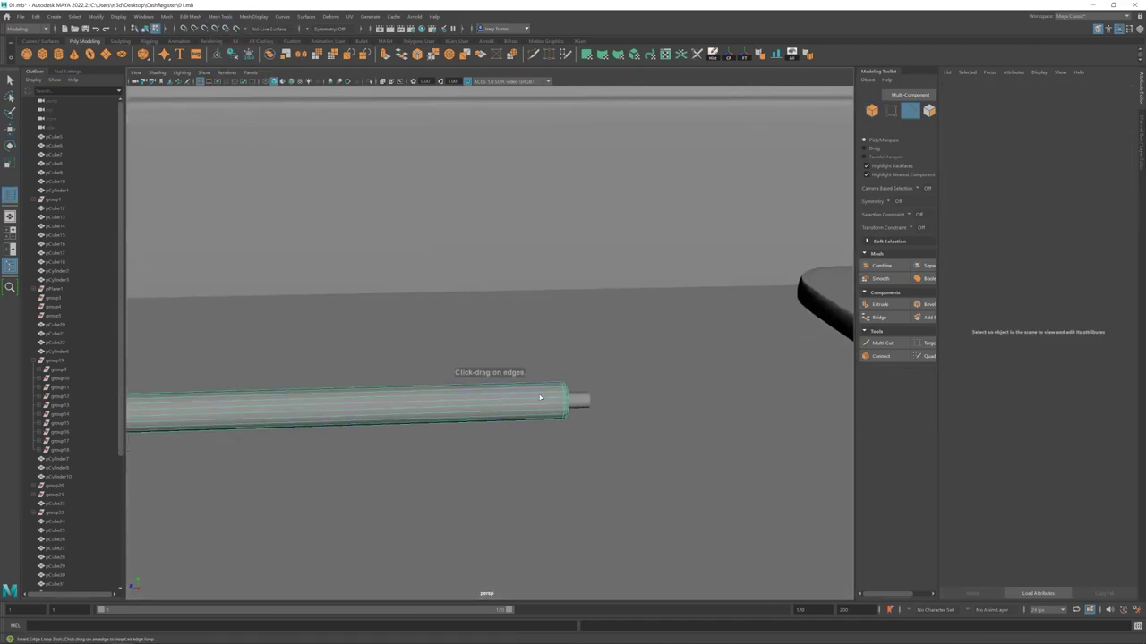
{"action": "left_click", "coordinate": [189, 17]}
{"action": "left_click", "coordinate": [204, 51]}
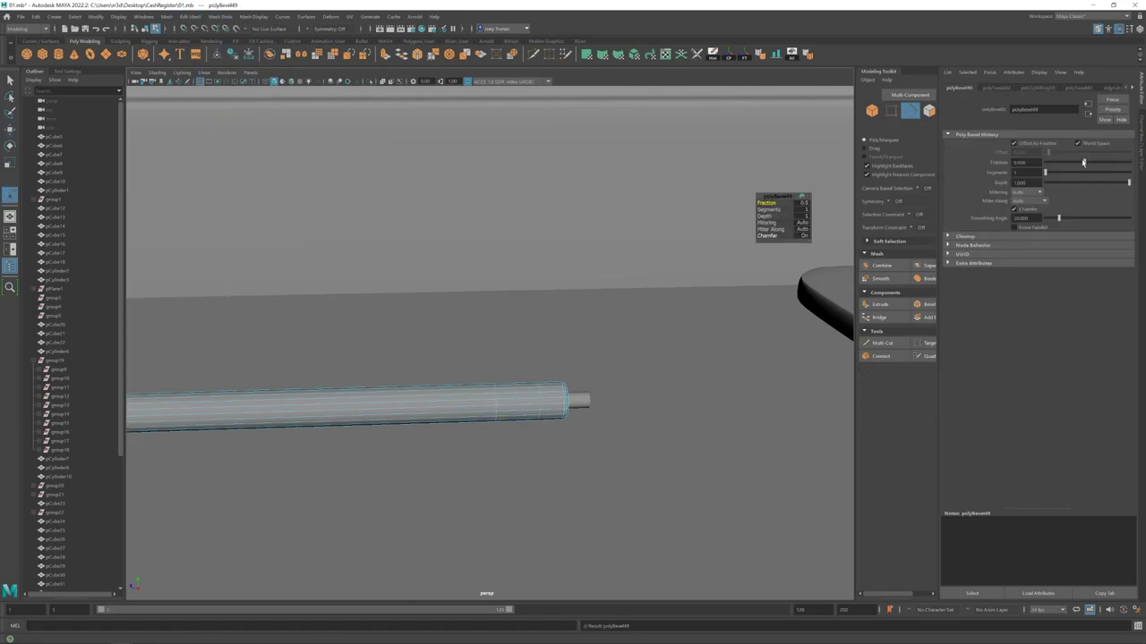
{"action": "left_click_drag", "start_coordinate": [528, 430], "coordinate": [384, 281], "text": "alt"}
{"action": "key", "text": "w"}
{"action": "left_click", "coordinate": [527, 394]}
{"action": "left_click", "coordinate": [527, 394]}
- Insert an edge loop on the pencil and select the clip's full edge loop
{"action": "left_click", "coordinate": [231, 16]}
{"action": "left_click", "coordinate": [242, 83]}
{"action": "left_click", "coordinate": [231, 16]}
{"action": "left_click", "coordinate": [241, 93]}
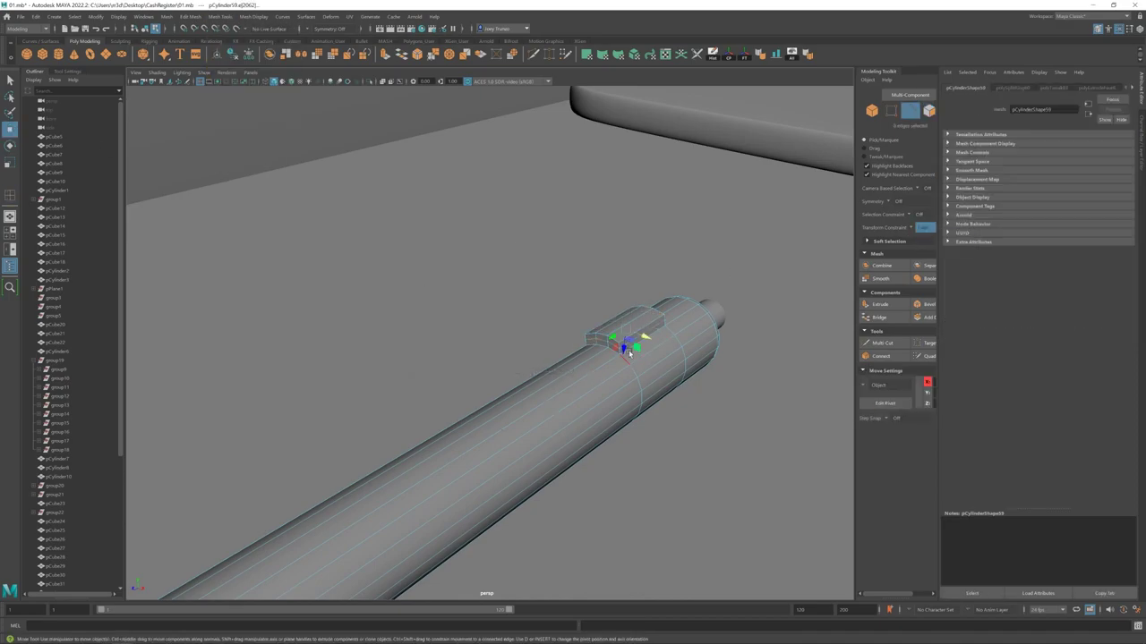
{"action": "key", "text": "F10"}
{"action": "mouse_move", "coordinate": [615, 345]}
{"action": "left_mouse_down", "text": "alt"}
{"action": "mouse_move", "coordinate": [504, 350]}
{"action": "mouse_move", "coordinate": [627, 362]}
{"action": "left_mouse_up", "text": "alt"}
{"action": "key", "text": "w"}
{"action": "double_click", "coordinate": [633, 365]}
{"action": "left_click", "coordinate": [638, 325]}
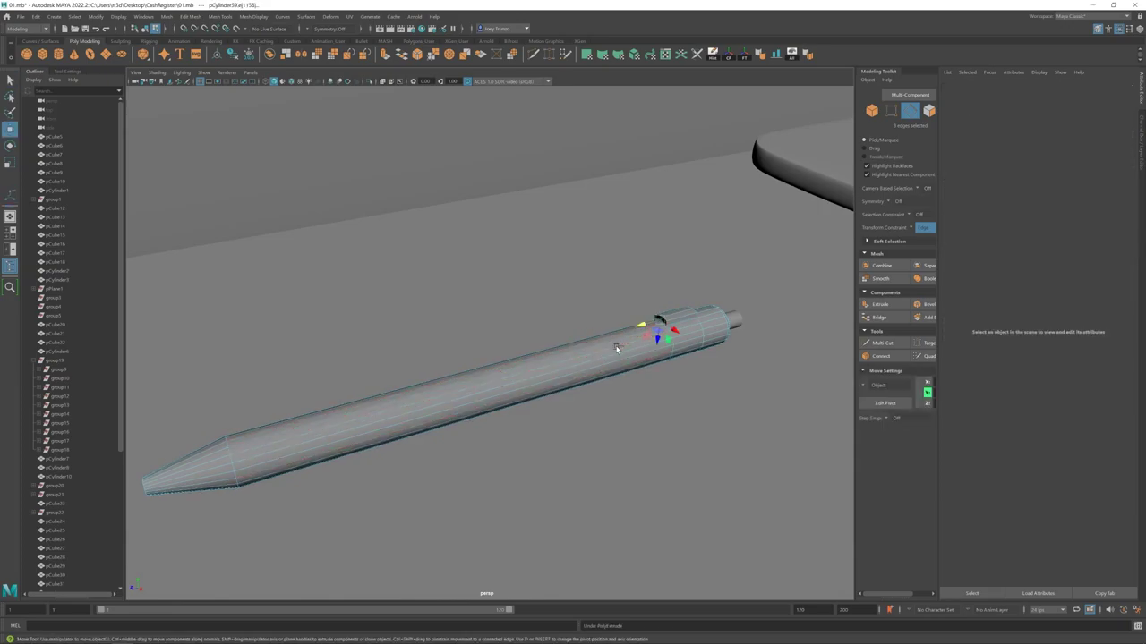
{"action": "double_click", "coordinate": [658, 327]}
- Extrude the selected tube edge loop with Ctrl+E to form a raised ridge
{"action": "scroll", "coordinate": [716, 334], "scroll_direction": "up", "scroll_amount": 3}
{"action": "key", "text": "ctrl+e"}
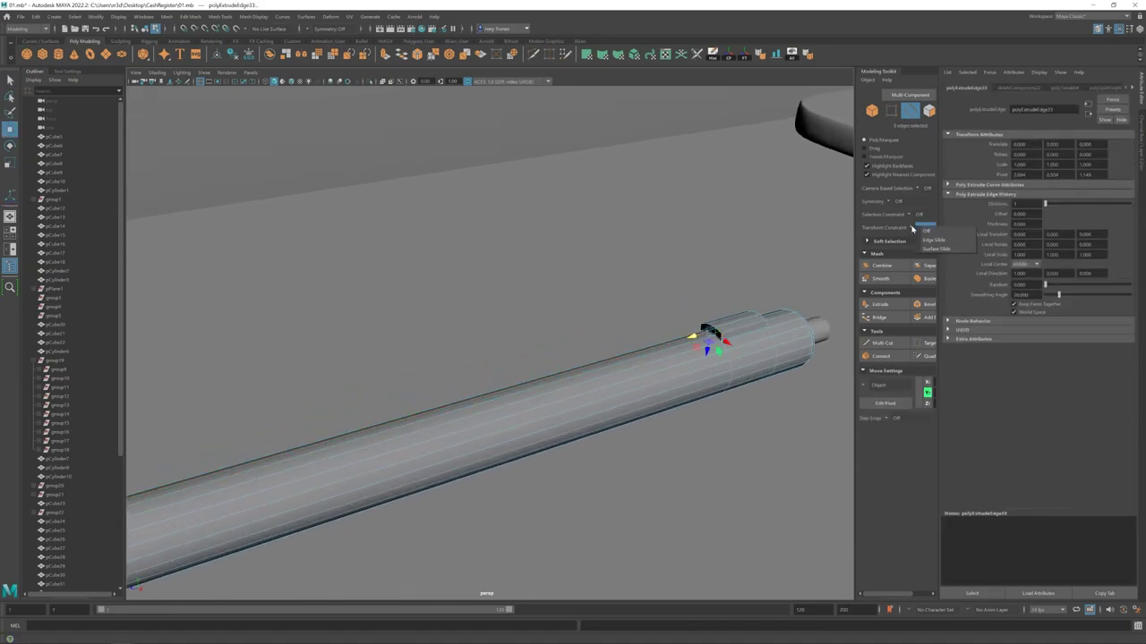
{"action": "left_click", "coordinate": [914, 229]}
{"action": "scroll", "coordinate": [456, 384], "scroll_direction": "down", "scroll_amount": 5}
{"action": "left_click_drag", "start_coordinate": [456, 384], "coordinate": [441, 368], "text": "alt"}
{"action": "scroll", "coordinate": [538, 295], "scroll_direction": "up", "scroll_amount": 6}
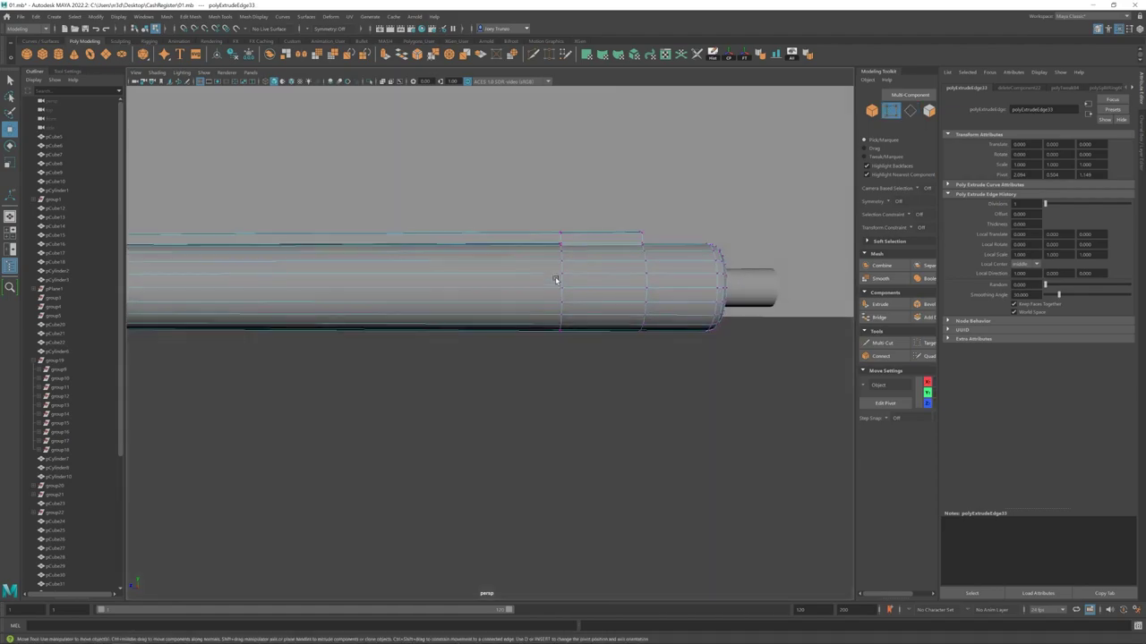
{"action": "scroll", "coordinate": [642, 277], "scroll_direction": "up", "scroll_amount": 3}
- Inspect the tube's raised ridge and end in smooth-shaded view
{"action": "left_click", "coordinate": [626, 315]}
{"action": "scroll", "coordinate": [539, 367], "scroll_direction": "down", "scroll_amount": 5}
{"action": "left_click_drag", "start_coordinate": [540, 366], "coordinate": [663, 394], "text": "alt"}
{"action": "scroll", "coordinate": [465, 365], "scroll_direction": "up", "scroll_amount": 4}
{"action": "left_click_drag", "start_coordinate": [435, 363], "coordinate": [552, 335], "text": "alt"}
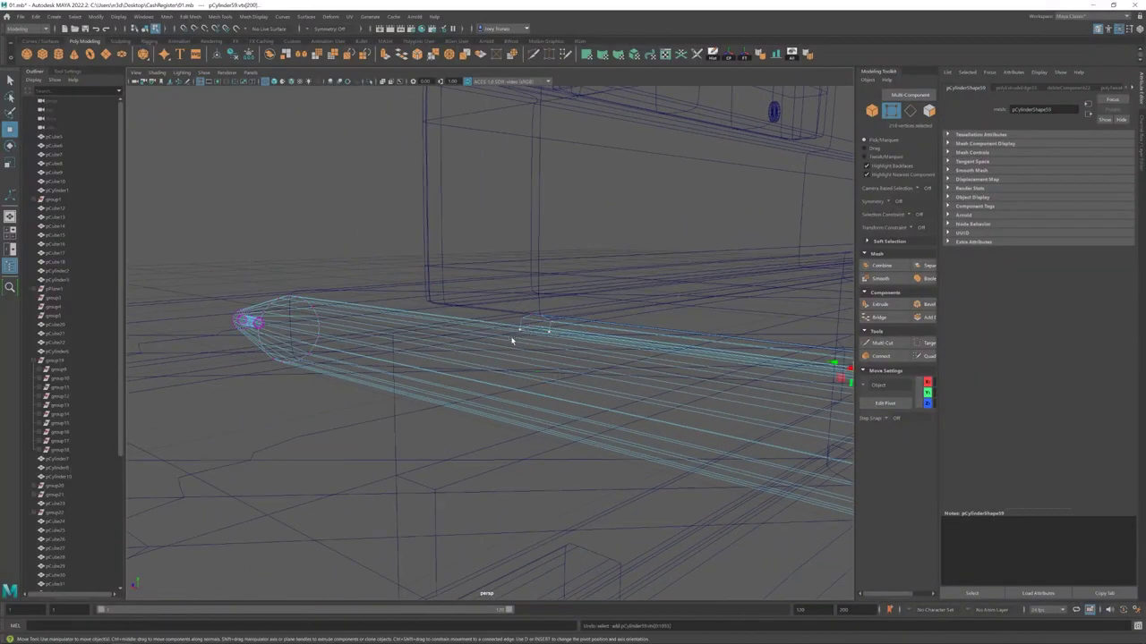
{"action": "key", "text": "5"}
{"action": "mouse_move", "coordinate": [685, 376]}
{"action": "left_mouse_down", "text": "alt"}
{"action": "mouse_move", "coordinate": [194, 324]}
{"action": "mouse_move", "coordinate": [277, 320]}
{"action": "mouse_move", "coordinate": [335, 368]}
{"action": "mouse_move", "coordinate": [232, 320]}
{"action": "left_mouse_up", "text": "alt"}
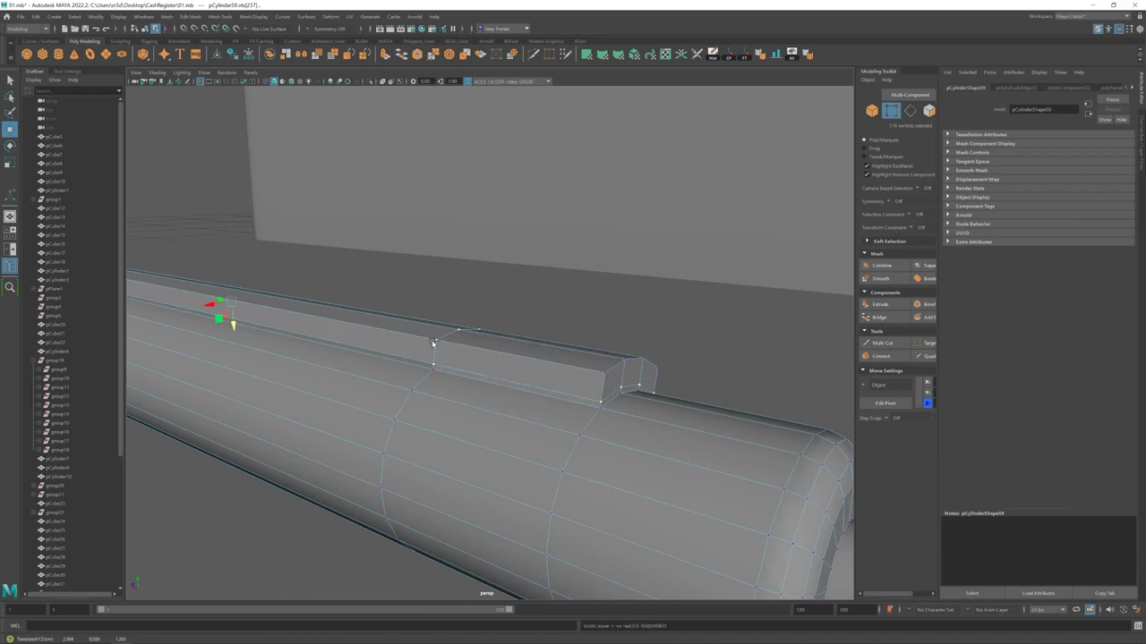
{"action": "left_click_drag", "start_coordinate": [433, 343], "coordinate": [677, 489], "text": "alt"}
{"action": "key", "text": "w"}
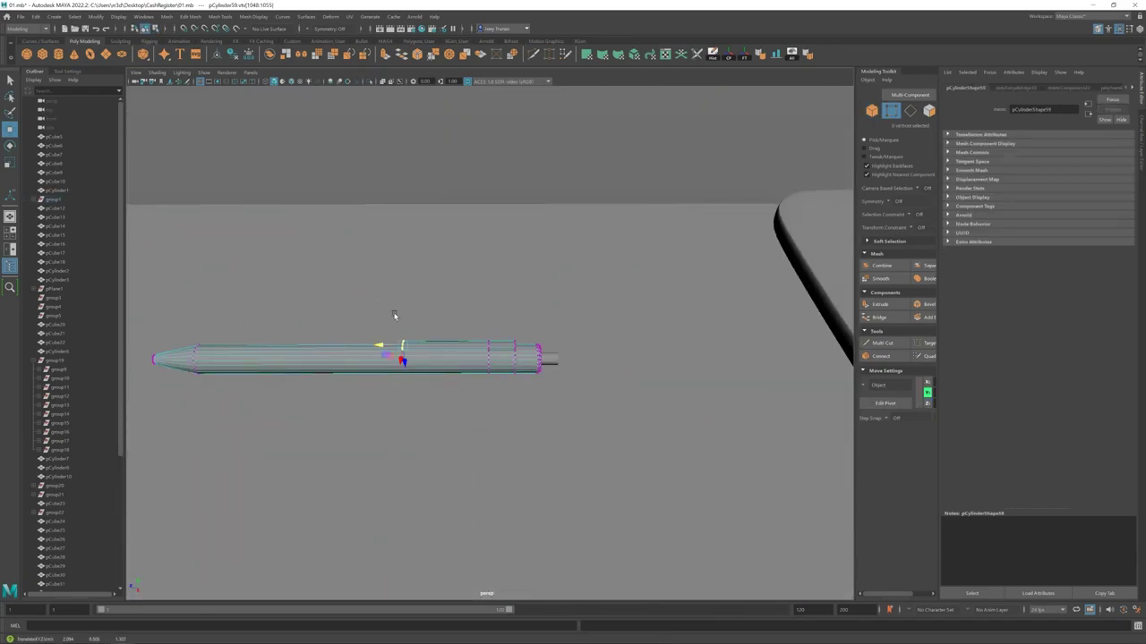
- Bevel the whole pen's edges with Ctrl+B
{"action": "key", "text": "F8"}
{"action": "left_click_drag", "start_coordinate": [394, 315], "coordinate": [462, 339], "text": "alt"}
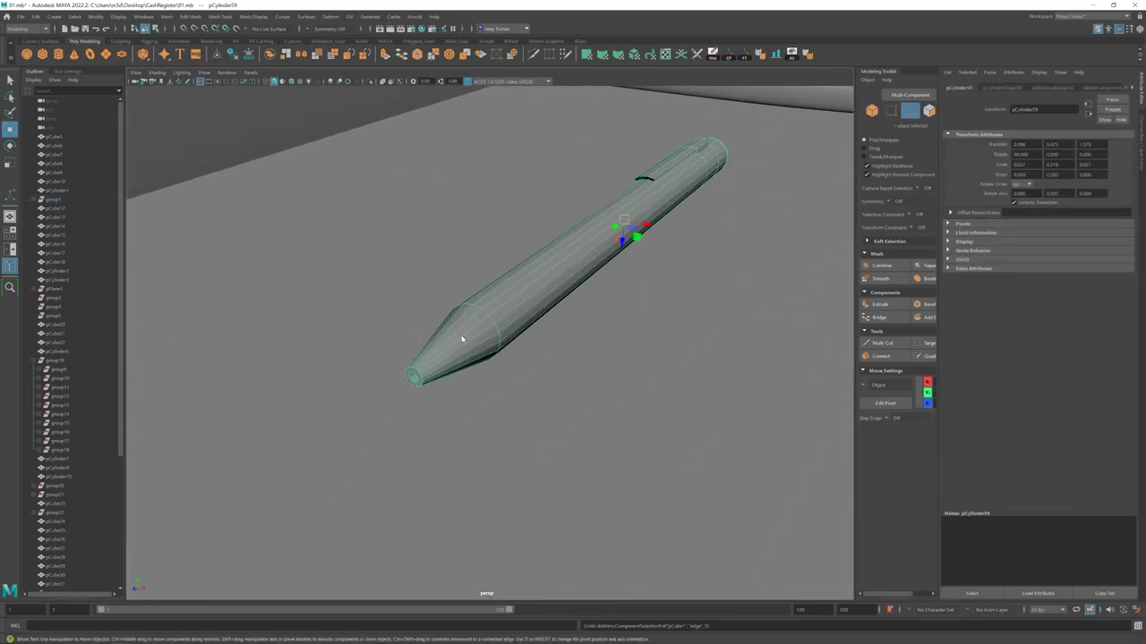
{"action": "key", "text": "ctrl+b"}
{"action": "key", "text": "F8"}
{"action": "mouse_move", "coordinate": [541, 287]}
{"action": "left_mouse_down", "text": "alt"}
{"action": "mouse_move", "coordinate": [495, 345]}
{"action": "mouse_move", "coordinate": [531, 277]}
{"action": "left_mouse_up", "text": "alt"}
{"action": "left_click_drag", "start_coordinate": [597, 415], "coordinate": [453, 338], "text": "alt"}
- Rotate and move the pen so it lies at an angle on the counter
{"action": "key", "text": "e"}
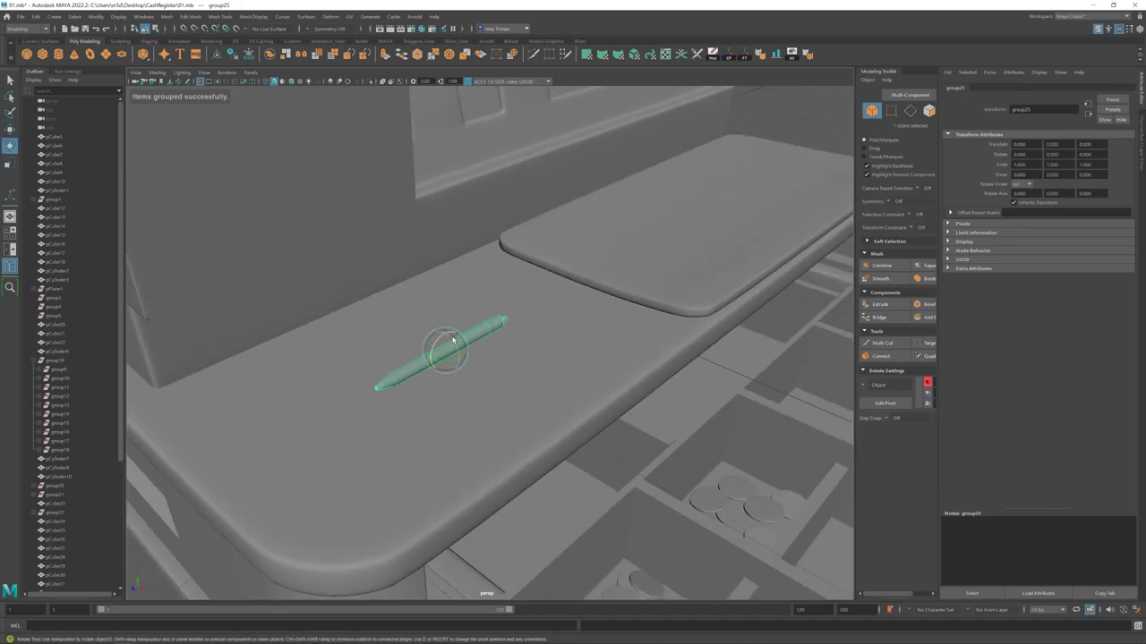
{"action": "left_click", "coordinate": [67, 71]}
{"action": "left_click_drag", "start_coordinate": [199, 209], "coordinate": [509, 325], "text": "alt"}
{"action": "scroll", "coordinate": [508, 318], "scroll_direction": "up", "scroll_amount": 3}
{"action": "mouse_move", "coordinate": [609, 399]}
{"action": "left_mouse_down", "text": "alt"}
{"action": "mouse_move", "coordinate": [510, 358]}
{"action": "mouse_move", "coordinate": [537, 357]}
{"action": "mouse_move", "coordinate": [606, 419]}
{"action": "left_mouse_up", "text": "alt"}
{"action": "scroll", "coordinate": [506, 356], "scroll_direction": "down", "scroll_amount": 5}
{"action": "key", "text": "w"}
{"action": "scroll", "coordinate": [537, 357], "scroll_direction": "up", "scroll_amount": 5}
{"action": "scroll", "coordinate": [501, 351], "scroll_direction": "down", "scroll_amount": 5}
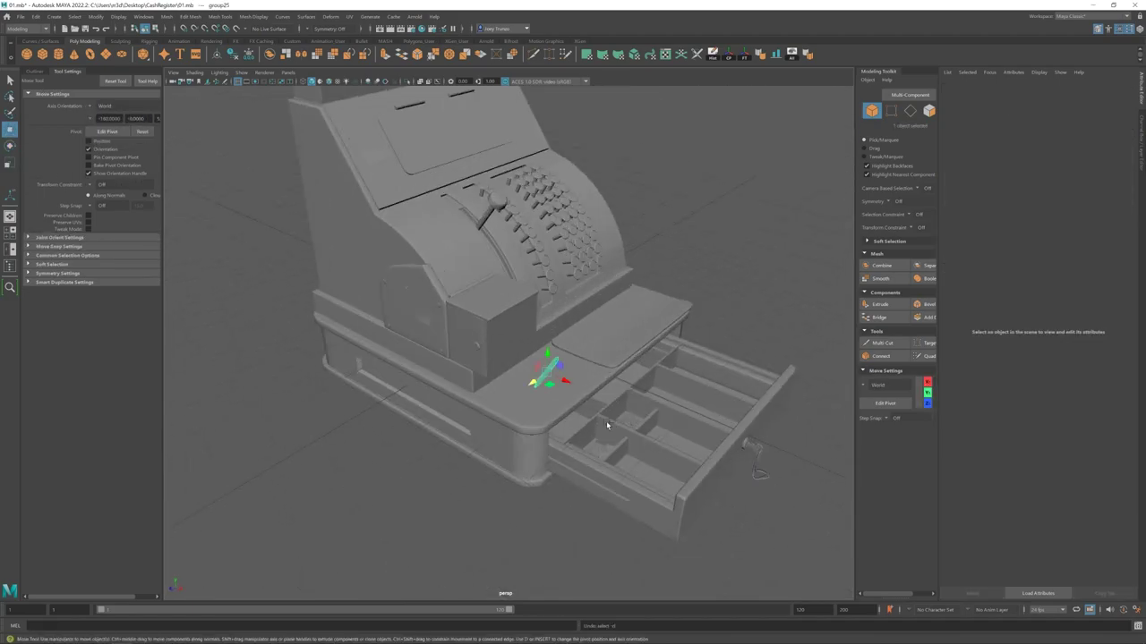
{"action": "scroll", "coordinate": [606, 419], "scroll_direction": "up", "scroll_amount": 5}
- Adjust the vertices at the pen's left end, then clear the vertex selection
{"action": "key", "text": "F9"}
{"action": "key", "text": "r"}
{"action": "key", "text": "w"}
{"action": "left_click", "coordinate": [90, 107]}
{"action": "left_click_drag", "start_coordinate": [393, 389], "coordinate": [519, 378]}
{"action": "scroll", "coordinate": [409, 355], "scroll_direction": "down", "scroll_amount": 5}
{"action": "scroll", "coordinate": [534, 376], "scroll_direction": "up", "scroll_amount": 5}
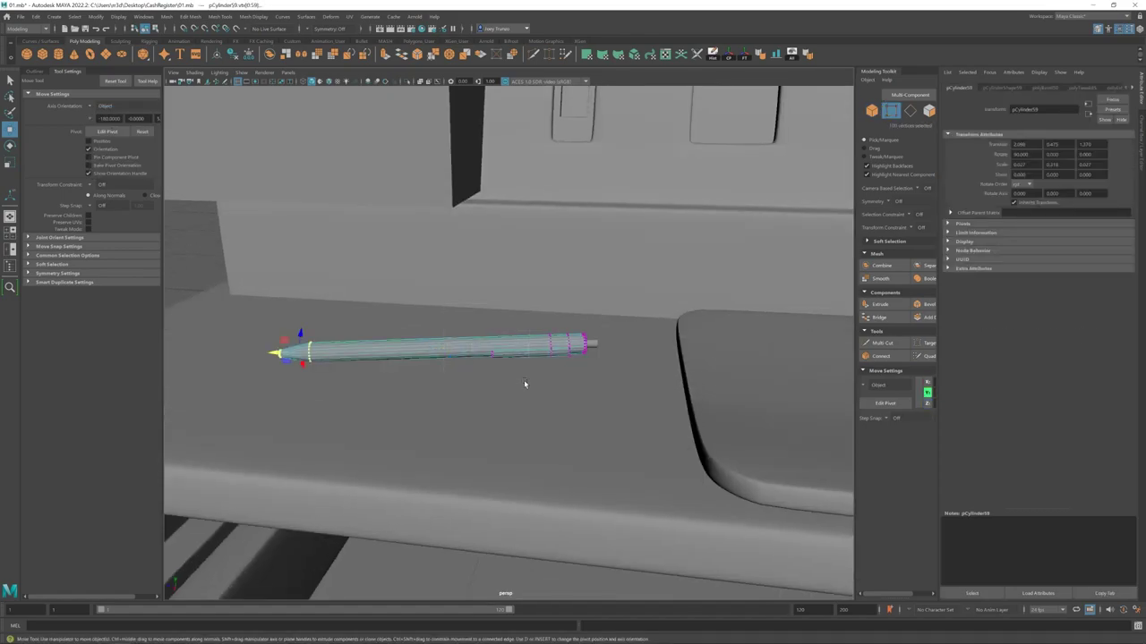
{"action": "left_click", "coordinate": [723, 289]}
{"action": "scroll", "coordinate": [504, 376], "scroll_direction": "down", "scroll_amount": 6}
- Select and frame the flat sheet inside the drawer
{"action": "scroll", "coordinate": [537, 421], "scroll_direction": "up", "scroll_amount": 3}
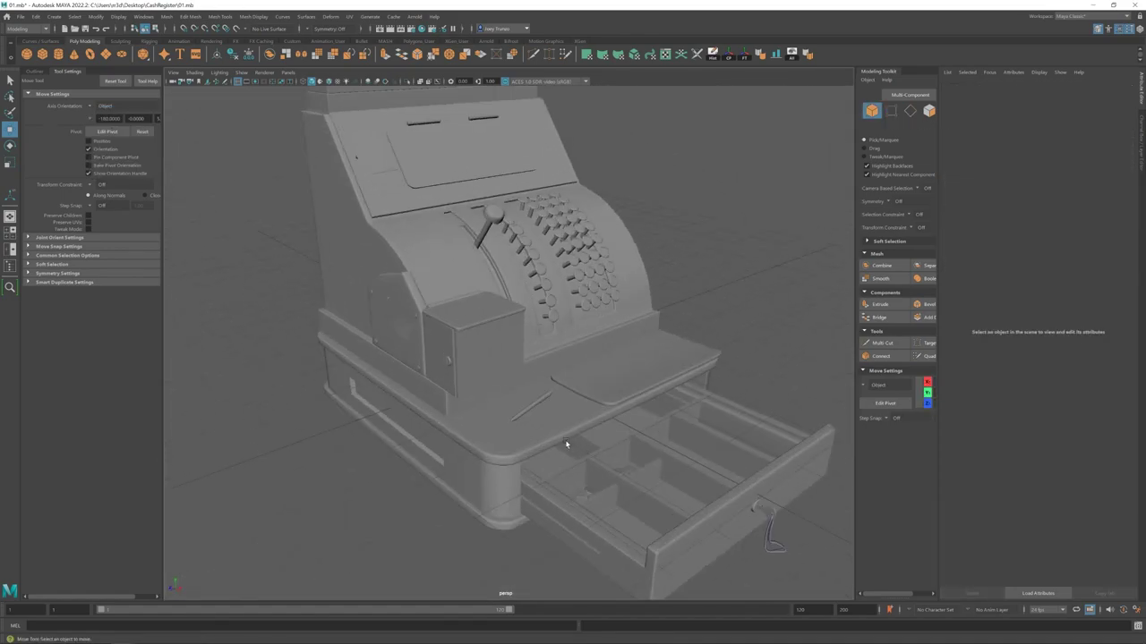
{"action": "left_click", "coordinate": [537, 407]}
{"action": "left_click", "coordinate": [472, 409]}
{"action": "scroll", "coordinate": [557, 394], "scroll_direction": "down", "scroll_amount": 5}
{"action": "scroll", "coordinate": [591, 417], "scroll_direction": "up", "scroll_amount": 2}
{"action": "left_click", "coordinate": [618, 421]}
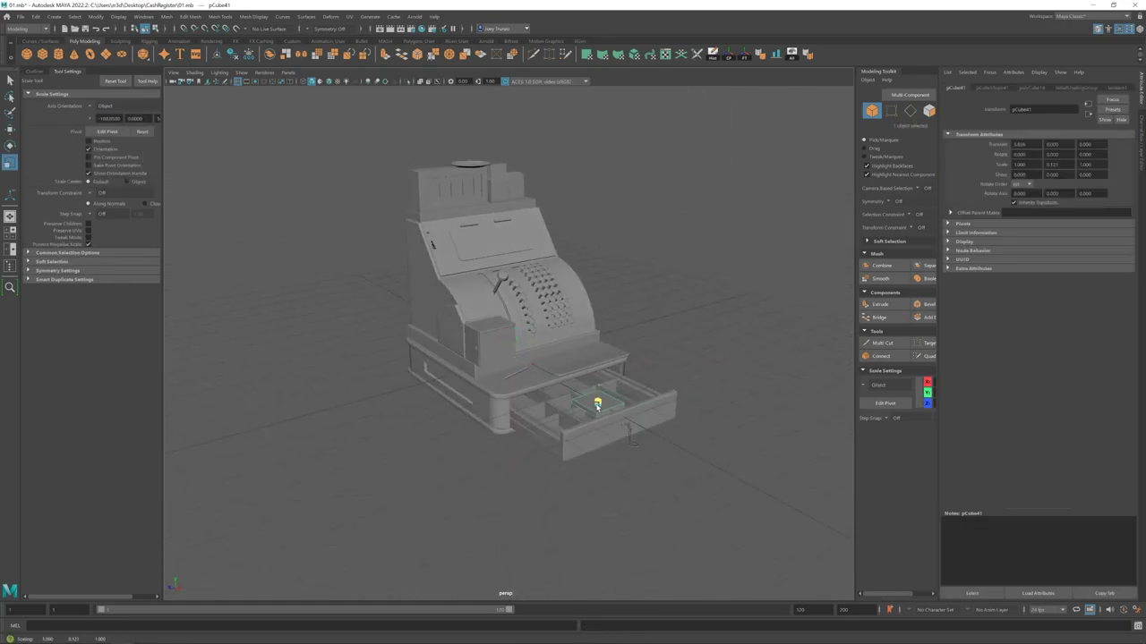
{"action": "key", "text": "f"}
{"action": "scroll", "coordinate": [645, 463], "scroll_direction": "down", "scroll_amount": 4}
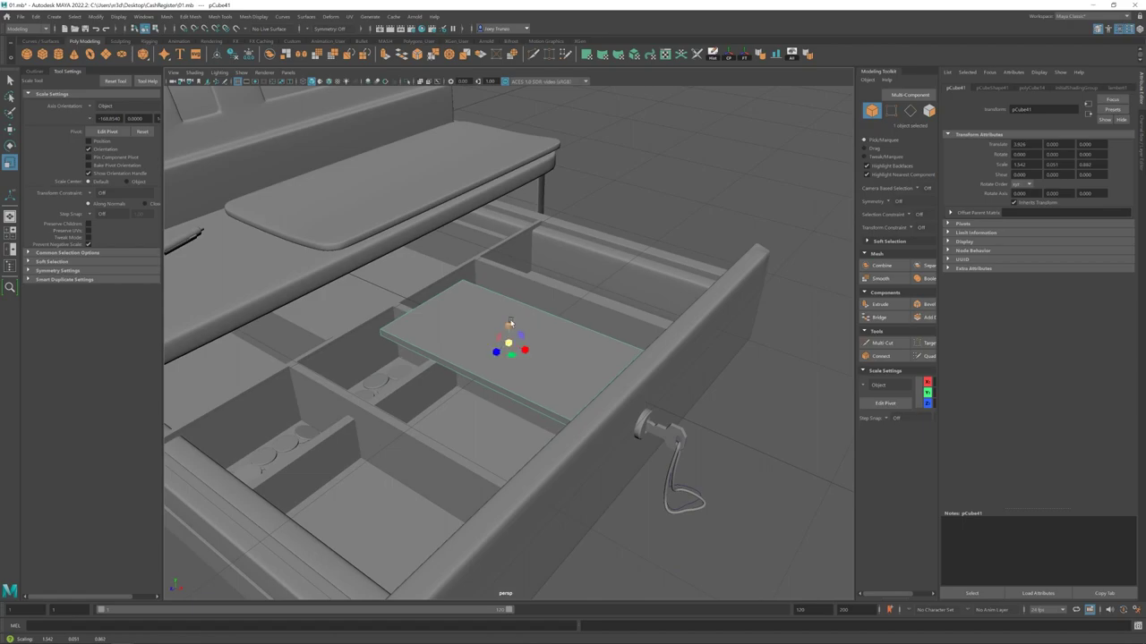
{"action": "mouse_move", "coordinate": [508, 322]}
{"action": "left_mouse_down", "text": "alt"}
{"action": "mouse_move", "coordinate": [549, 455]}
{"action": "mouse_move", "coordinate": [492, 346]}
{"action": "mouse_move", "coordinate": [519, 338]}
{"action": "left_mouse_up", "text": "alt"}
- Move and rotate the flat sheet into a drawer compartment
{"action": "key", "text": "w"}
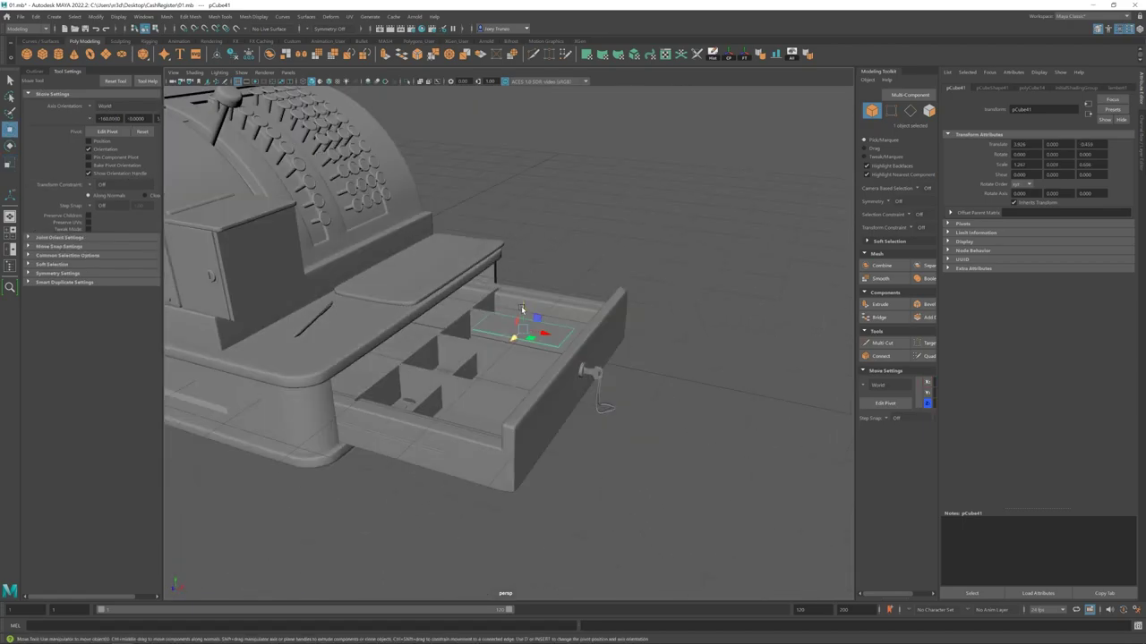
{"action": "key", "text": "f"}
{"action": "scroll", "coordinate": [506, 346], "scroll_direction": "down", "scroll_amount": 4}
{"action": "key", "text": "e"}
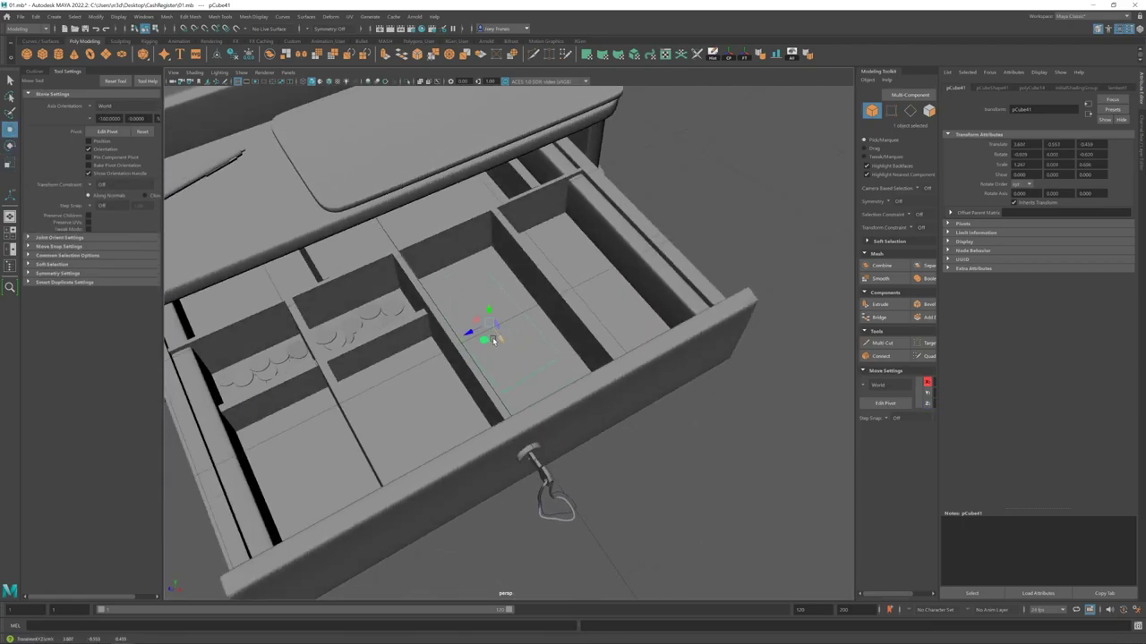
{"action": "scroll", "coordinate": [495, 307], "scroll_direction": "down", "scroll_amount": 5}
{"action": "left_click", "coordinate": [411, 295]}
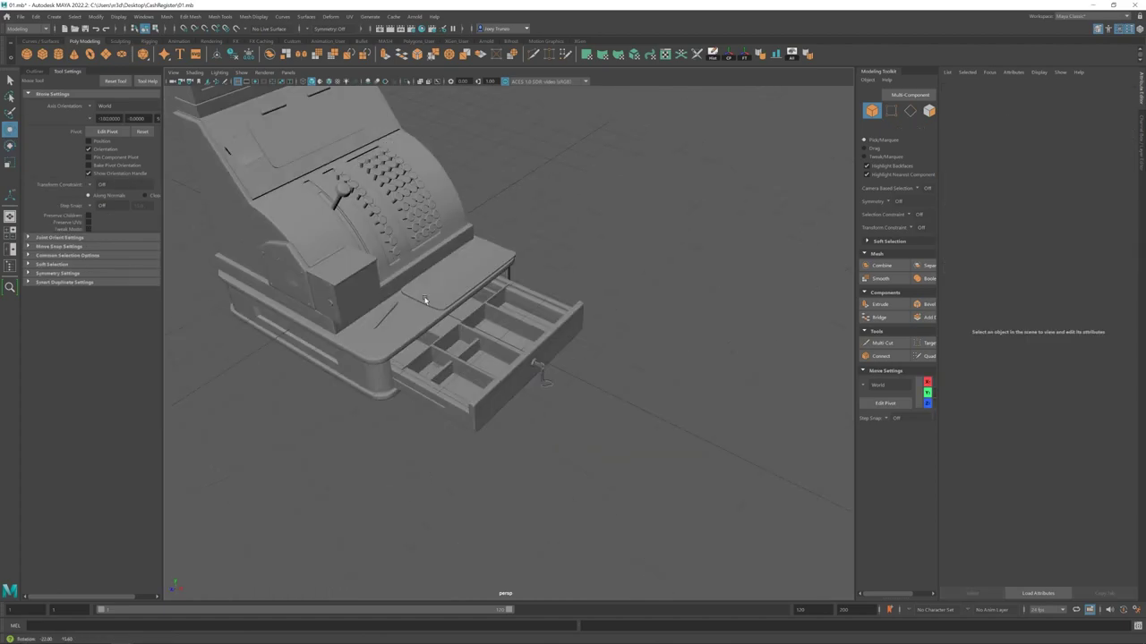
{"action": "left_click_drag", "start_coordinate": [412, 295], "coordinate": [433, 383], "text": "alt"}
{"action": "scroll", "coordinate": [433, 383], "scroll_direction": "up", "scroll_amount": 5}
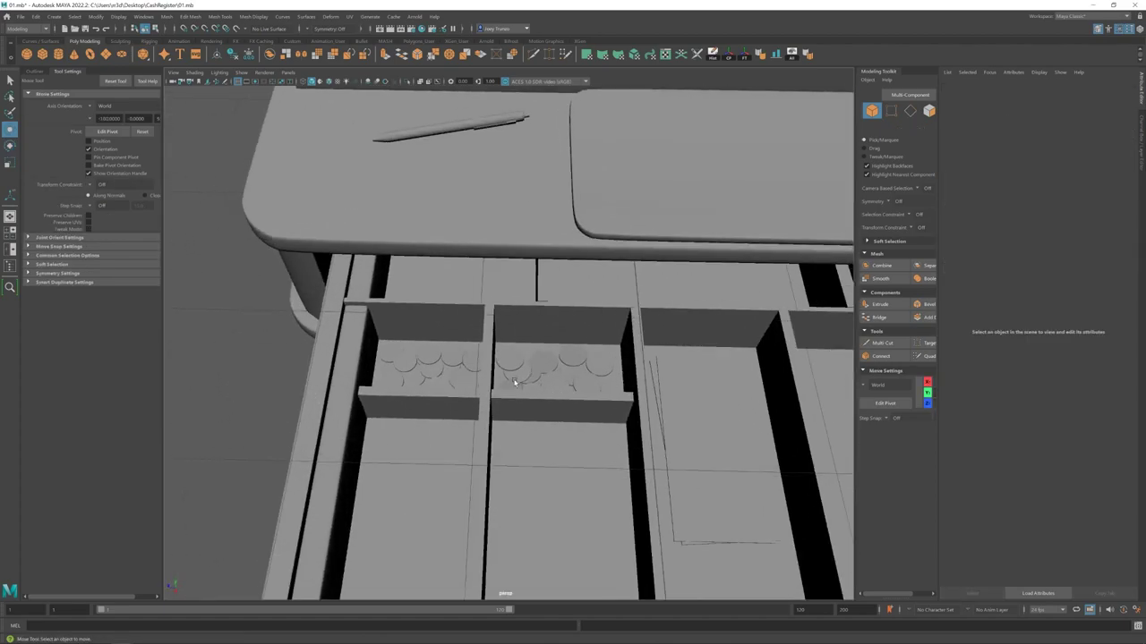
- Isolate the coin, duplicate it with Ctrl+D, then show the whole register again
{"action": "left_click", "coordinate": [511, 376]}
{"action": "scroll", "coordinate": [511, 367], "scroll_direction": "down", "scroll_amount": 3}
{"action": "key", "text": "shift+i"}
{"action": "key", "text": "f"}
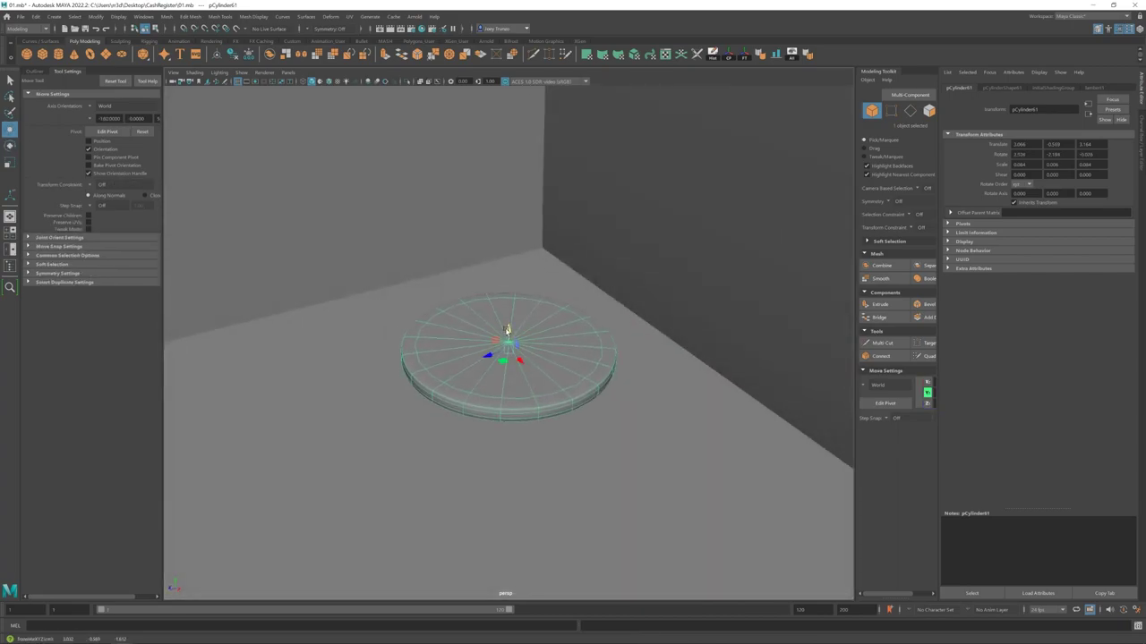
{"action": "scroll", "coordinate": [506, 349], "scroll_direction": "down", "scroll_amount": 5}
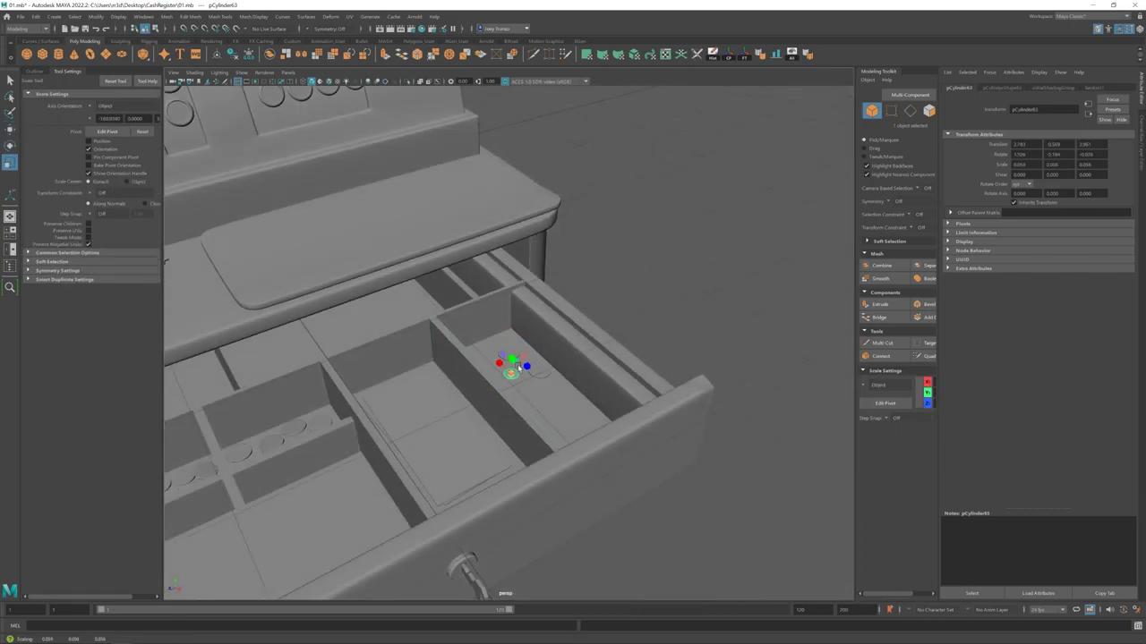
{"action": "left_click_drag", "start_coordinate": [517, 367], "coordinate": [555, 385], "text": "alt"}
{"action": "key", "text": "ctrl+d"}
{"action": "key", "text": "shift+i"}
{"action": "scroll", "coordinate": [501, 402], "scroll_direction": "down", "scroll_amount": 8}
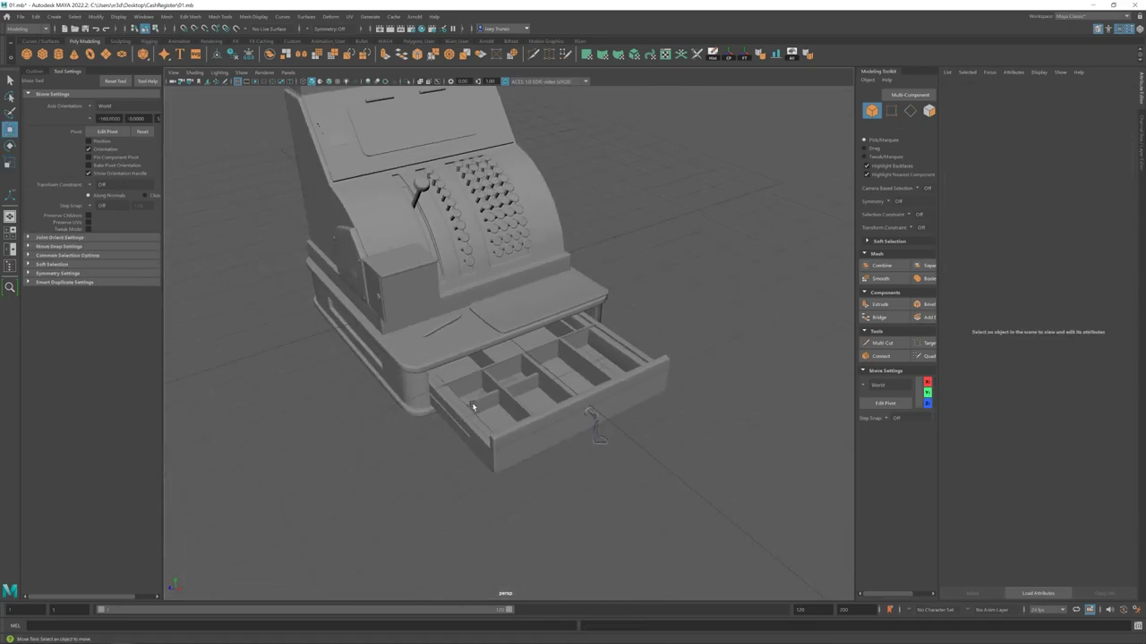
{"action": "scroll", "coordinate": [346, 409], "scroll_direction": "up", "scroll_amount": 10}
- Select the small plate on the register front and its vertices
{"action": "left_click", "coordinate": [362, 209]}
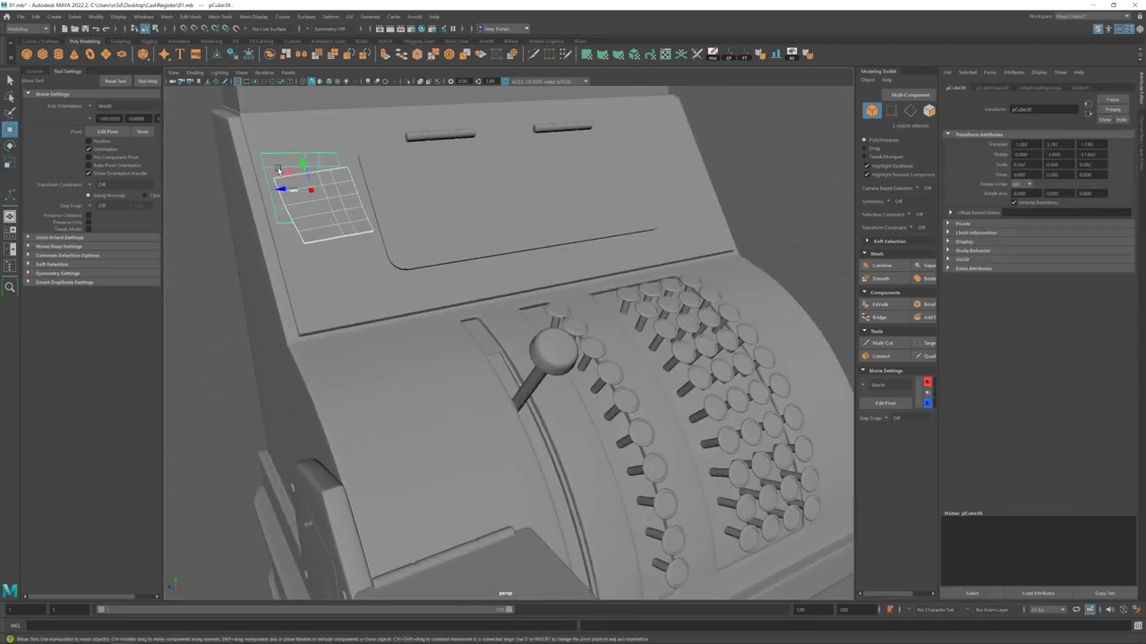
{"action": "left_click_drag", "start_coordinate": [323, 201], "coordinate": [395, 267], "text": "alt"}
{"action": "key", "text": "F9"}
{"action": "scroll", "coordinate": [392, 274], "scroll_direction": "down", "scroll_amount": 6}
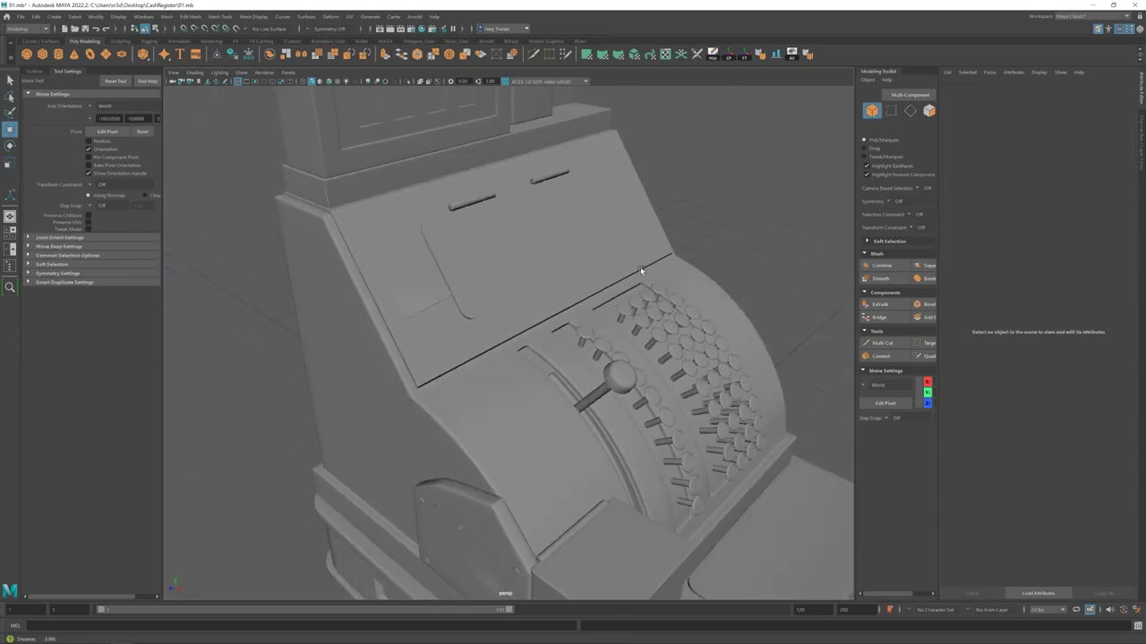
{"action": "key", "text": "F8"}
- Select and frame the display window frame and window panel for scaling
{"action": "left_click", "coordinate": [484, 232]}
{"action": "key", "text": "f"}
{"action": "left_click_drag", "start_coordinate": [485, 232], "coordinate": [502, 376], "text": "alt"}
{"action": "left_click", "coordinate": [289, 358]}
{"action": "key", "text": "r"}
{"action": "key", "text": "f"}
{"action": "scroll", "coordinate": [343, 310], "scroll_direction": "down", "scroll_amount": 5}
{"action": "scroll", "coordinate": [550, 405], "scroll_direction": "up", "scroll_amount": 4}
- Insert an edge loop near the coin dish's rim
{"action": "left_click", "coordinate": [502, 335]}
{"action": "key", "text": "w"}
{"action": "key", "text": "f"}
{"action": "left_click", "coordinate": [220, 16]}
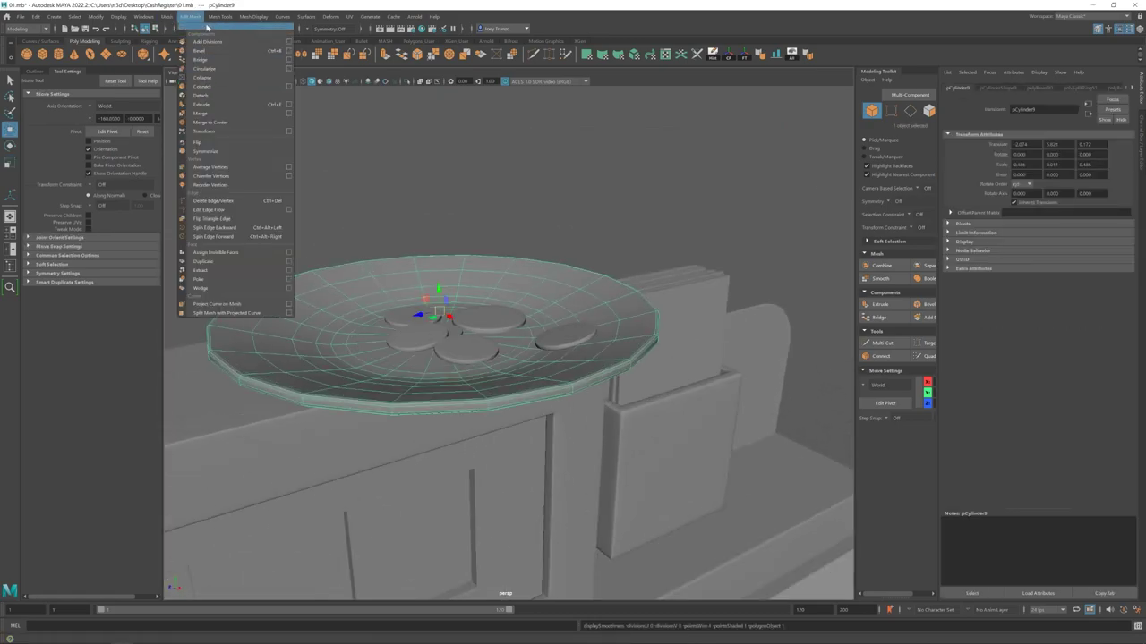
{"action": "left_click", "coordinate": [219, 86]}
{"action": "left_click", "coordinate": [316, 277]}
{"action": "key", "text": "w"}
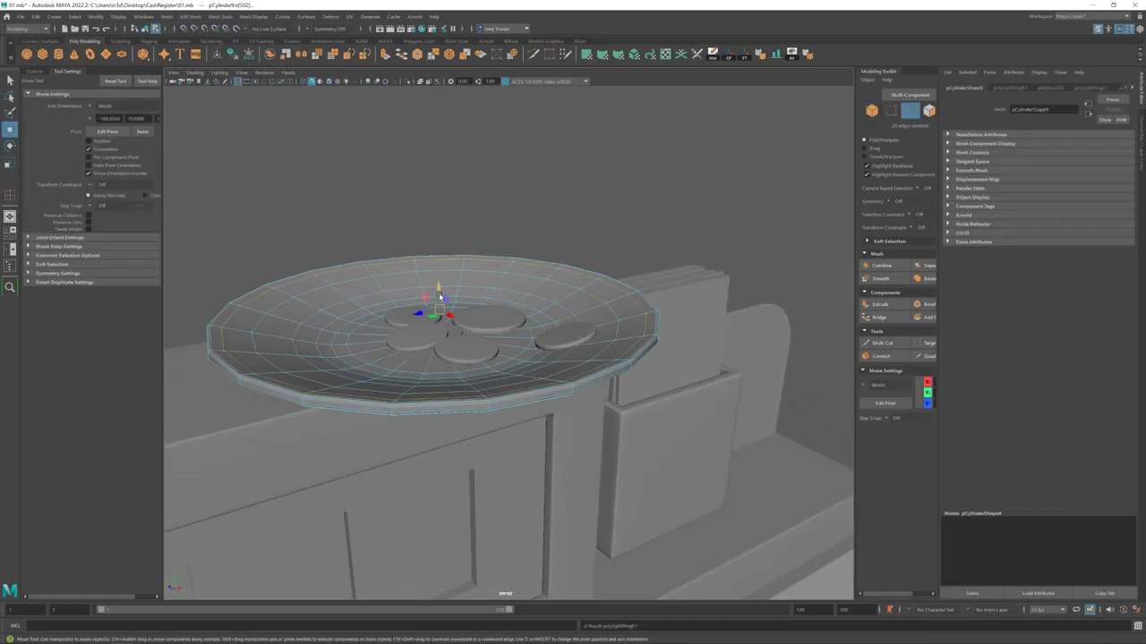
- Bevel the coin dish's new rim edge loop
{"action": "left_click", "coordinate": [191, 16]}
{"action": "left_click", "coordinate": [210, 48]}
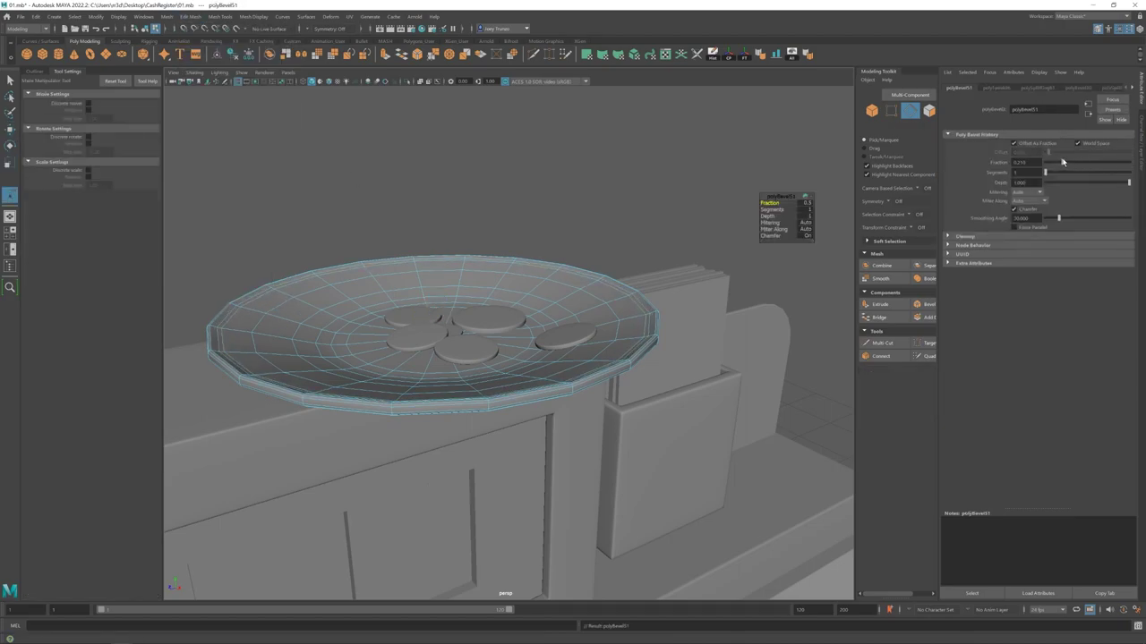
{"action": "key", "text": "w"}
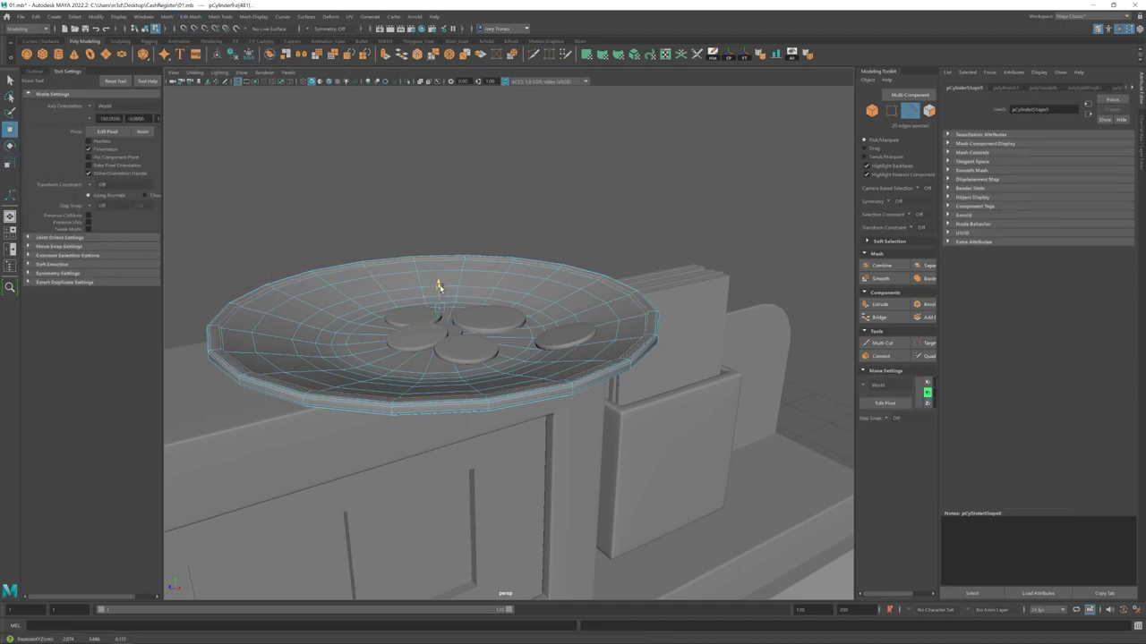
{"action": "left_click_drag", "start_coordinate": [364, 282], "coordinate": [416, 362], "text": "alt"}
{"action": "scroll", "coordinate": [398, 362], "scroll_direction": "up", "scroll_amount": 4}
- Select and frame the small cylinder on the counter top
{"action": "left_click", "coordinate": [398, 362]}
{"action": "key", "text": "r"}
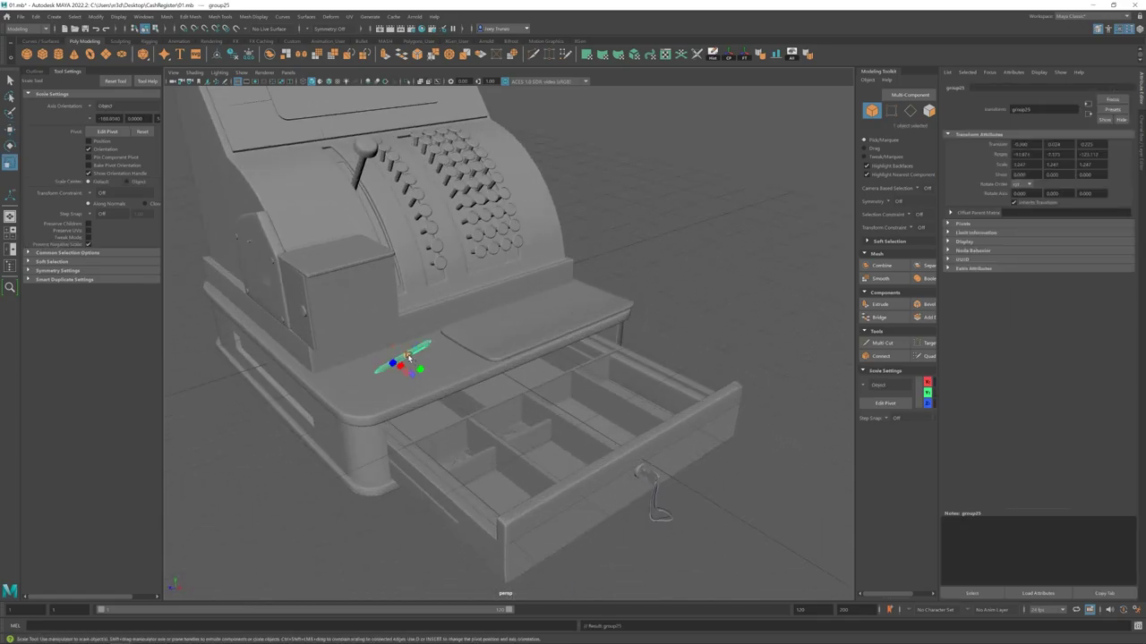
{"action": "scroll", "coordinate": [398, 361], "scroll_direction": "down", "scroll_amount": 6}
{"action": "scroll", "coordinate": [455, 344], "scroll_direction": "up", "scroll_amount": 3}
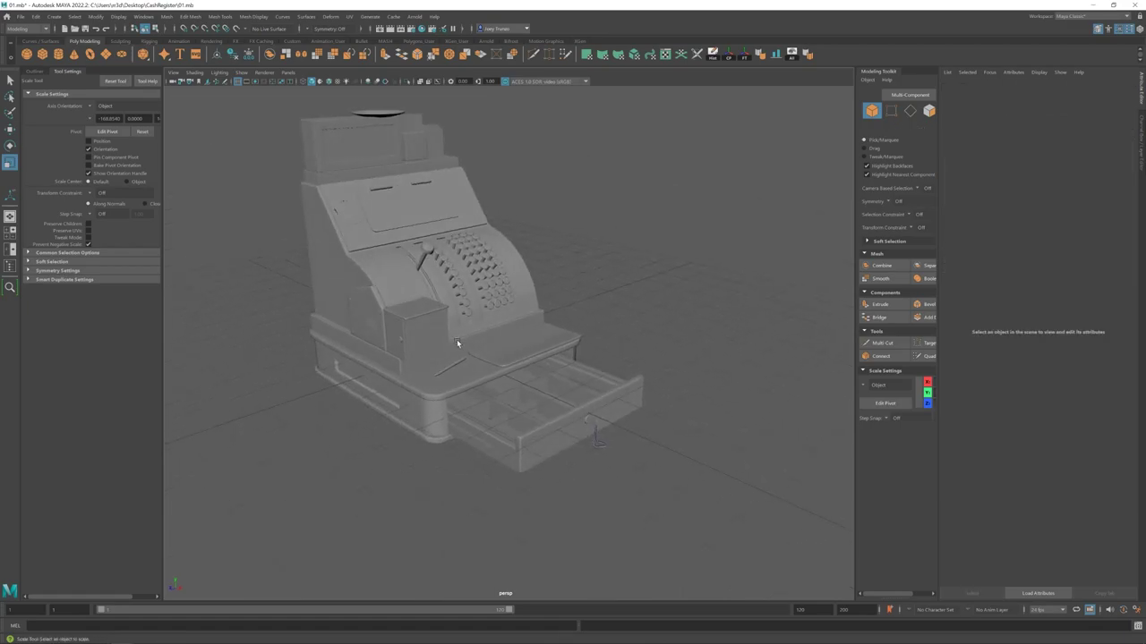
{"action": "scroll", "coordinate": [452, 341], "scroll_direction": "up", "scroll_amount": 4}
{"action": "scroll", "coordinate": [361, 335], "scroll_direction": "down", "scroll_amount": 1}
{"action": "left_click", "coordinate": [432, 354]}
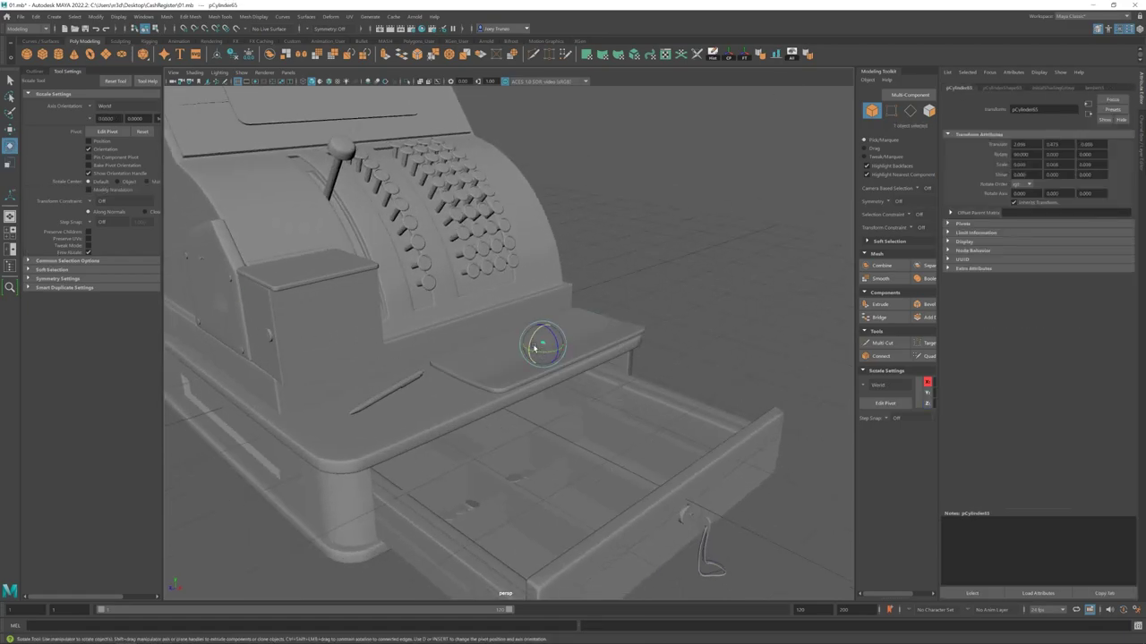
{"action": "key", "text": "w"}
{"action": "key", "text": "f"}
- Duplicate the small cylinder with Ctrl+D and place the copy to the right
{"action": "scroll", "coordinate": [507, 344], "scroll_direction": "down", "scroll_amount": 5}
{"action": "left_click_drag", "start_coordinate": [502, 358], "coordinate": [542, 379], "text": "alt"}
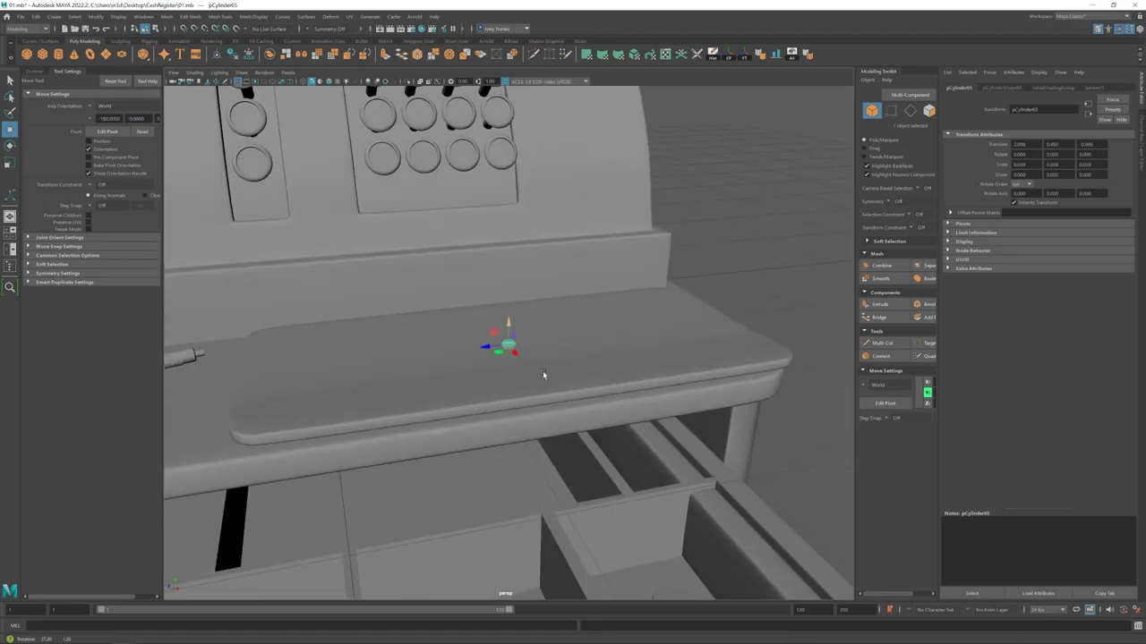
{"action": "scroll", "coordinate": [260, 320], "scroll_direction": "up", "scroll_amount": 3}
{"action": "left_click_drag", "start_coordinate": [260, 320], "coordinate": [642, 371], "text": "alt"}
{"action": "key", "text": "ctrl+d"}
{"action": "scroll", "coordinate": [616, 338], "scroll_direction": "down", "scroll_amount": 5}
{"action": "left_click", "coordinate": [626, 358]}
{"action": "scroll", "coordinate": [627, 358], "scroll_direction": "down", "scroll_amount": 2}
- Isolate the cash drawer and select its front bottom edge in edge mode
{"action": "left_click", "coordinate": [537, 474]}
{"action": "key", "text": "f"}
{"action": "key", "text": "ctrl+1"}
{"action": "key", "text": "F10"}
{"action": "left_click_drag", "start_coordinate": [502, 358], "coordinate": [640, 272], "text": "alt"}
{"action": "left_click", "coordinate": [448, 388]}
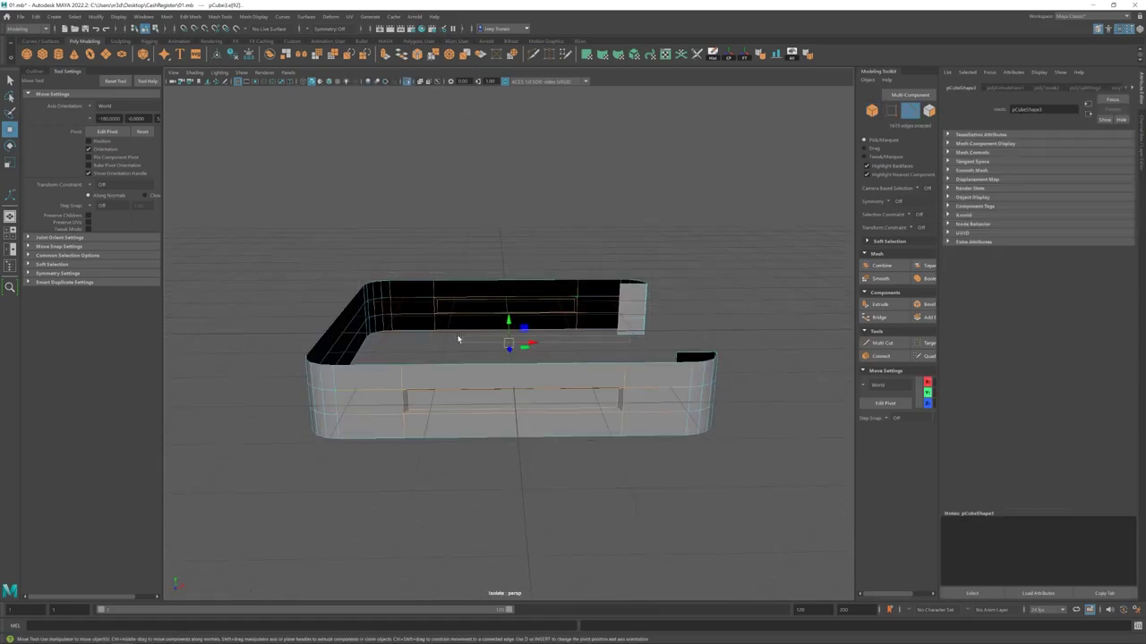
- Merge the rounded box's stray overlapping vertices with Edit Mesh > Merge
{"action": "left_click_drag", "start_coordinate": [458, 339], "coordinate": [644, 333], "text": "alt"}
{"action": "left_click_drag", "start_coordinate": [652, 405], "coordinate": [466, 277], "text": "alt"}
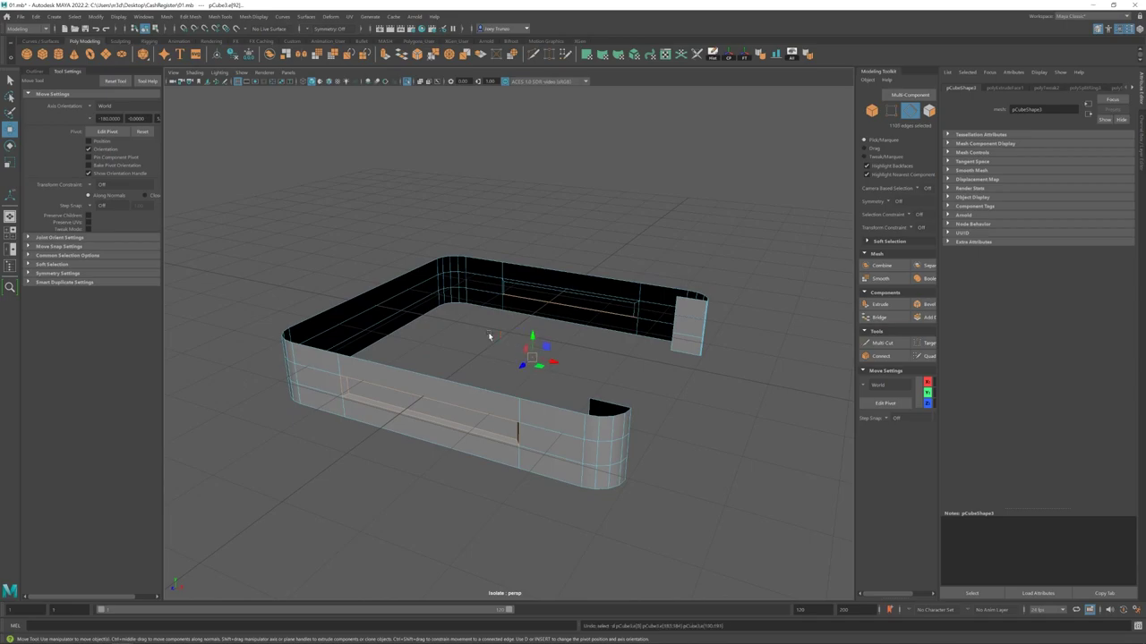
{"action": "left_click_drag", "start_coordinate": [520, 357], "coordinate": [638, 393], "text": "alt"}
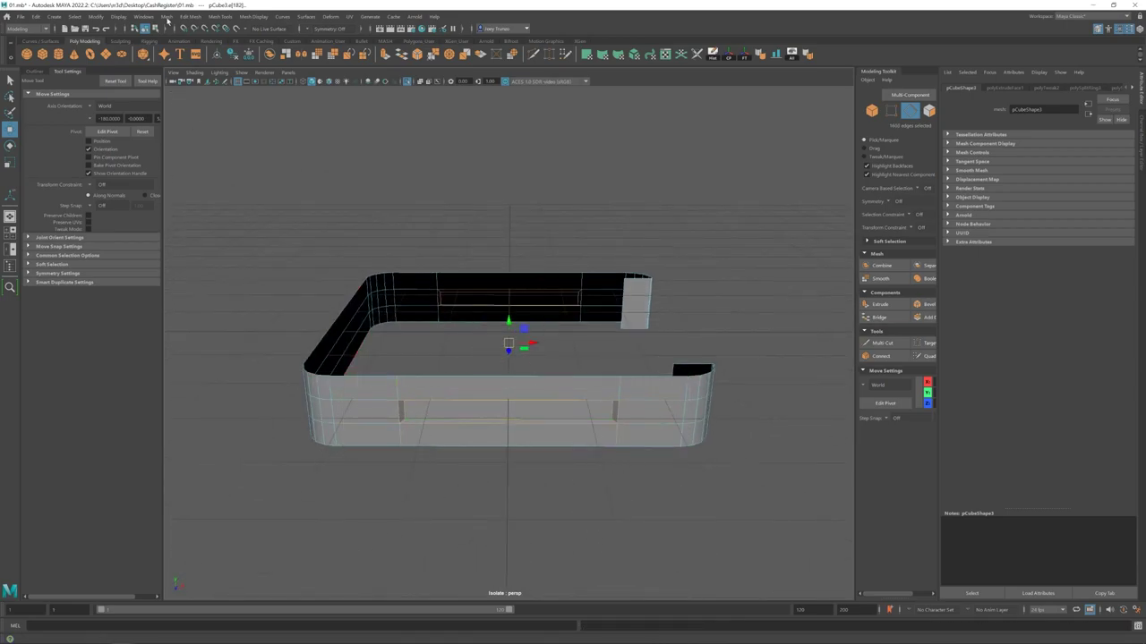
{"action": "left_click", "coordinate": [190, 16]}
{"action": "left_click", "coordinate": [206, 111]}
{"action": "key", "text": "ctrl+z"}
{"action": "left_click", "coordinate": [189, 16]}
{"action": "left_click", "coordinate": [205, 111]}
- Bevel the slot rim edges in Edge mode, then select the whole box
{"action": "right_click", "coordinate": [389, 296]}
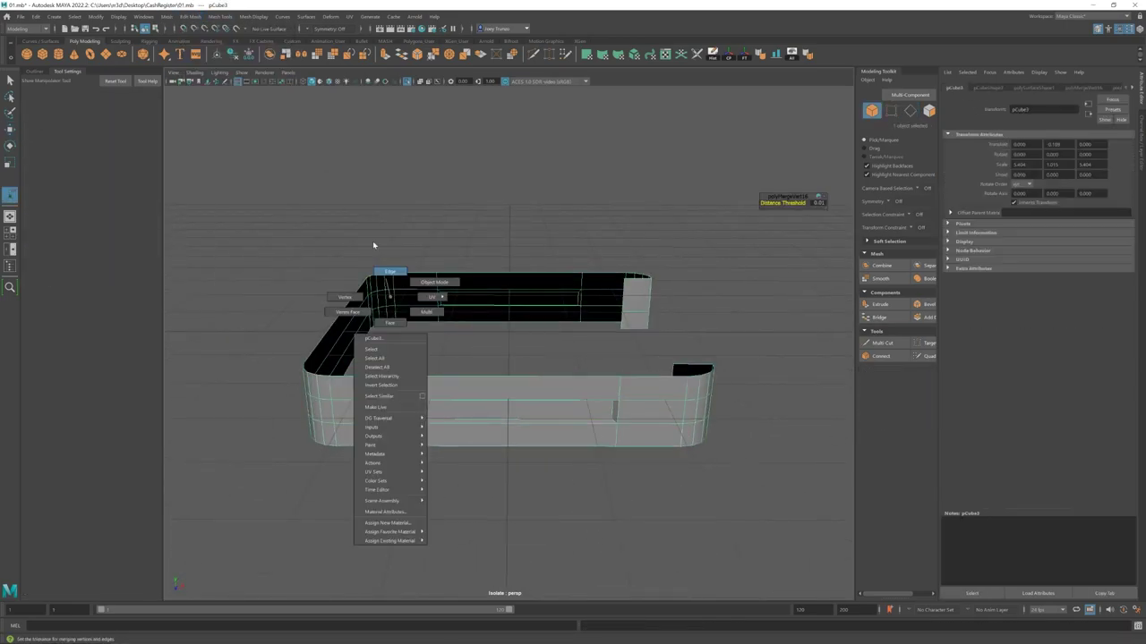
{"action": "left_click", "coordinate": [389, 271]}
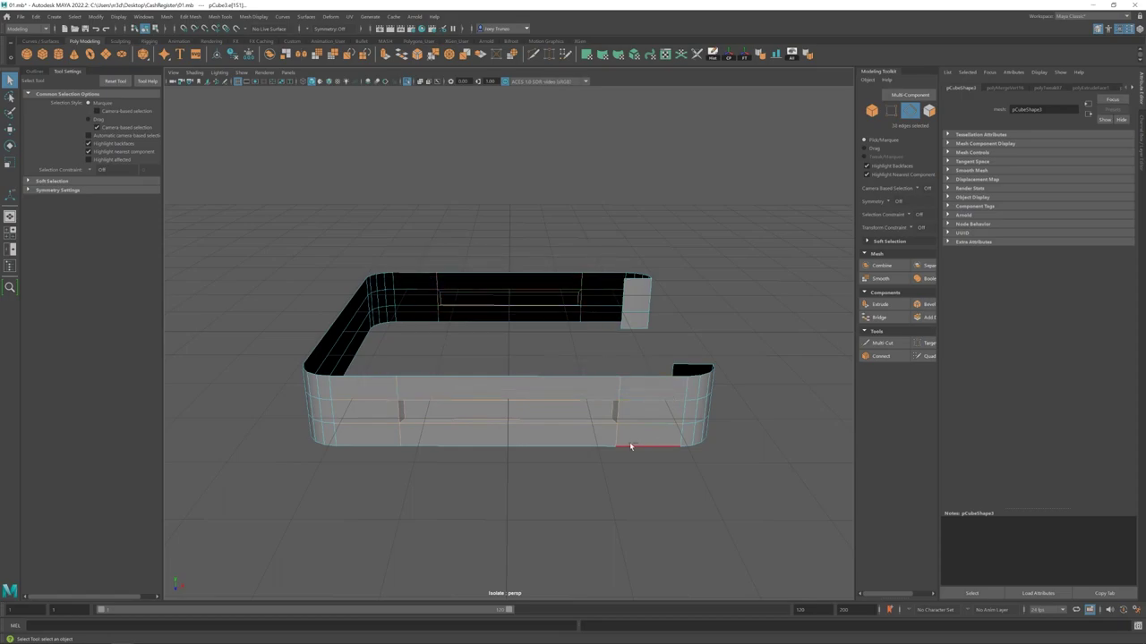
{"action": "left_click", "coordinate": [190, 16]}
{"action": "left_click", "coordinate": [202, 42]}
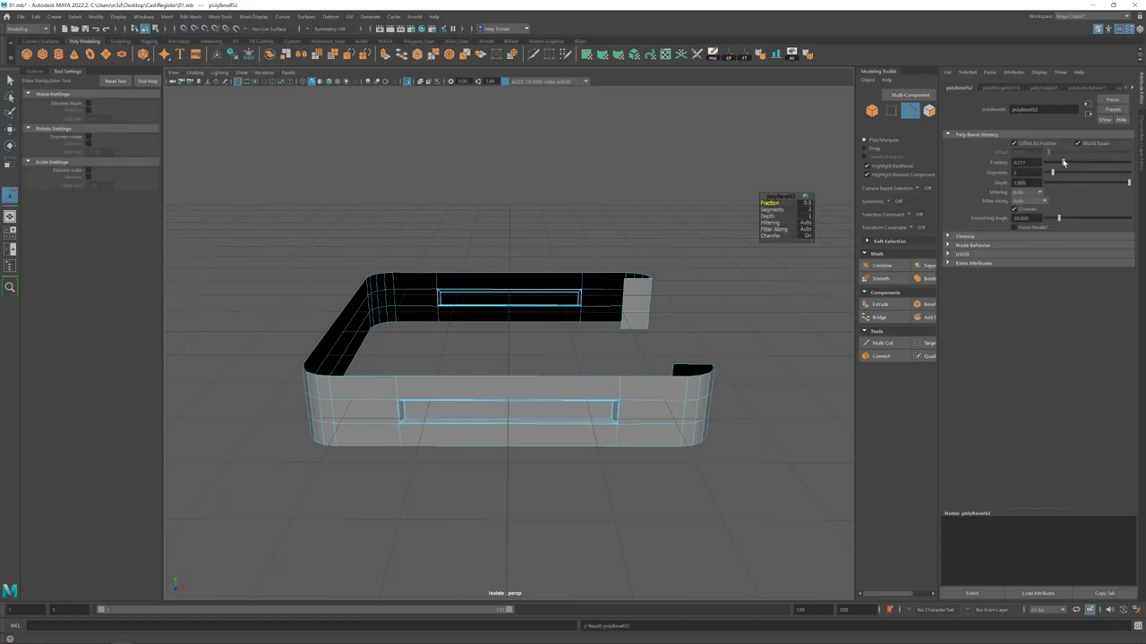
{"action": "left_click", "coordinate": [752, 399]}
{"action": "left_click_drag", "start_coordinate": [752, 399], "coordinate": [502, 361], "text": "alt"}
{"action": "left_click", "coordinate": [501, 360]}
{"action": "scroll", "coordinate": [667, 293], "scroll_direction": "up", "scroll_amount": 8}
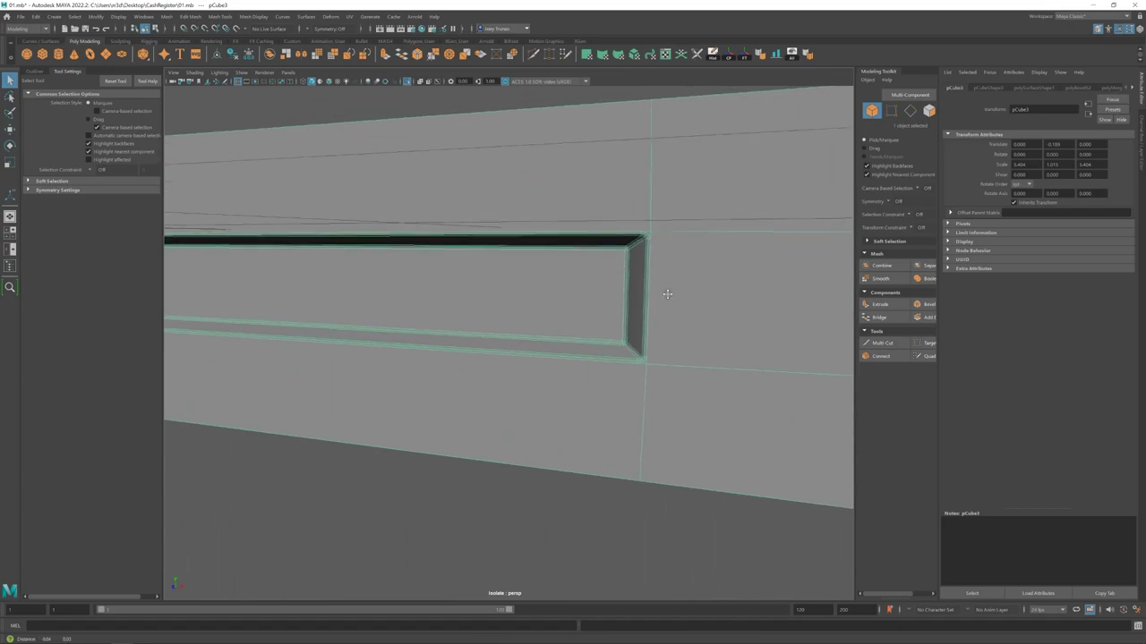
- Frame the bevelled slot's upper and other corners up close on the drawer front
{"action": "middle_click_drag", "start_coordinate": [667, 294], "coordinate": [563, 307], "text": "alt"}
{"action": "right_click_drag", "start_coordinate": [563, 307], "coordinate": [545, 295], "text": "shift"}
{"action": "scroll", "coordinate": [545, 294], "scroll_direction": "up", "scroll_amount": 4}
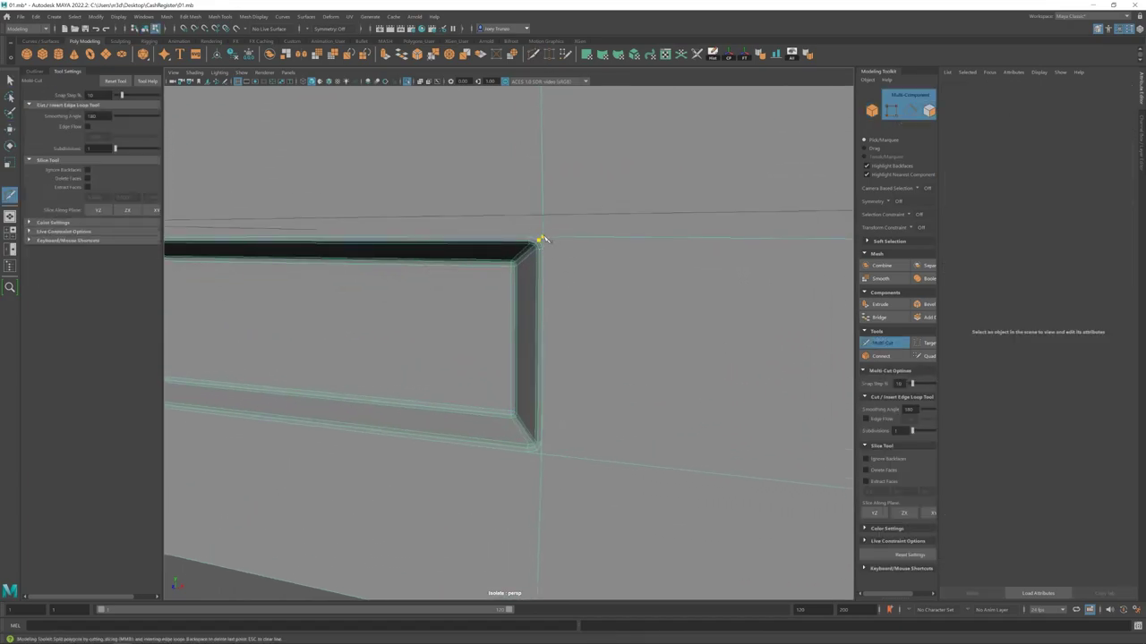
{"action": "key", "text": "w"}
{"action": "scroll", "coordinate": [541, 239], "scroll_direction": "down", "scroll_amount": 8}
{"action": "scroll", "coordinate": [606, 432], "scroll_direction": "up", "scroll_amount": 8}
{"action": "middle_click_drag", "start_coordinate": [606, 432], "coordinate": [570, 317], "text": "alt"}
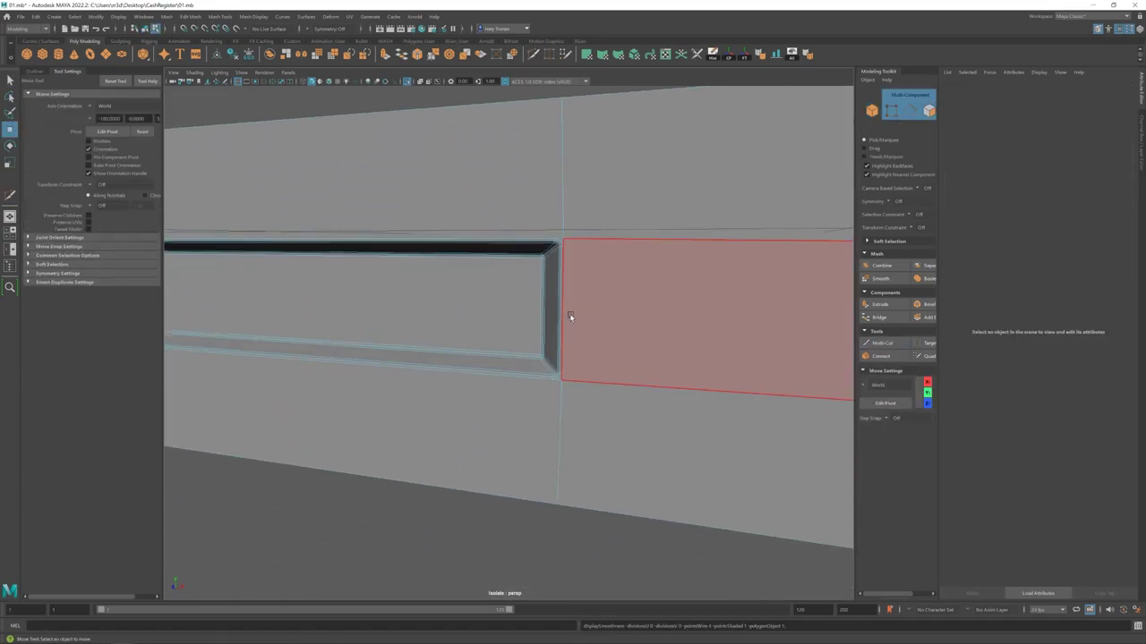
{"action": "right_click_drag", "start_coordinate": [555, 390], "coordinate": [560, 378], "text": "shift"}
{"action": "left_click_drag", "start_coordinate": [560, 379], "coordinate": [503, 384], "text": "alt"}
{"action": "middle_click_drag", "start_coordinate": [504, 384], "coordinate": [505, 409], "text": "alt"}
{"action": "key", "text": "q"}
{"action": "left_click_drag", "start_coordinate": [495, 182], "coordinate": [430, 269], "text": "alt"}
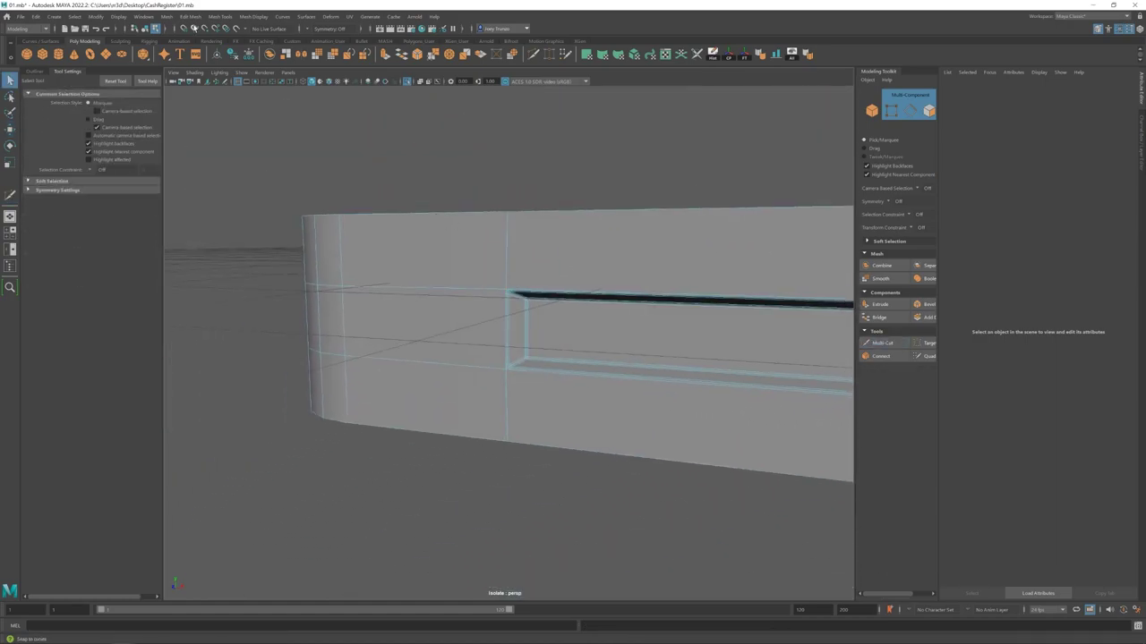
- Insert a vertical edge loop beside the slot with Mesh Tools > Insert Edge Loop
{"action": "left_click", "coordinate": [231, 16]}
{"action": "left_click", "coordinate": [268, 100]}
{"action": "left_click", "coordinate": [487, 373]}
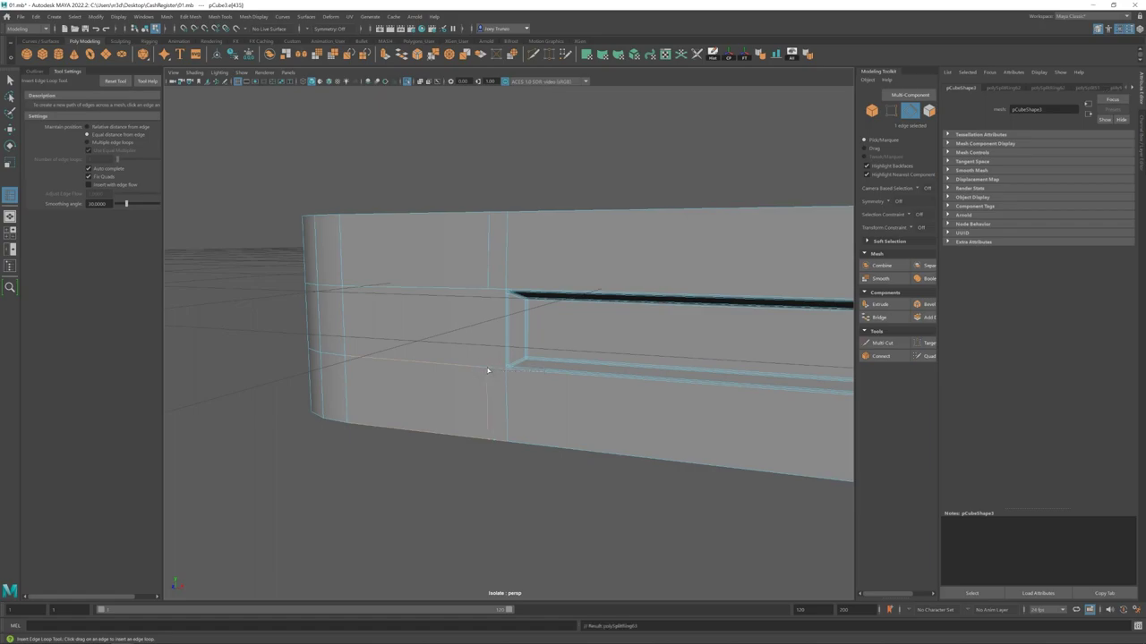
{"action": "key", "text": "w"}
{"action": "left_click_drag", "start_coordinate": [488, 371], "coordinate": [395, 268], "text": "alt"}
{"action": "left_click", "coordinate": [516, 373]}
{"action": "left_click", "coordinate": [452, 257]}
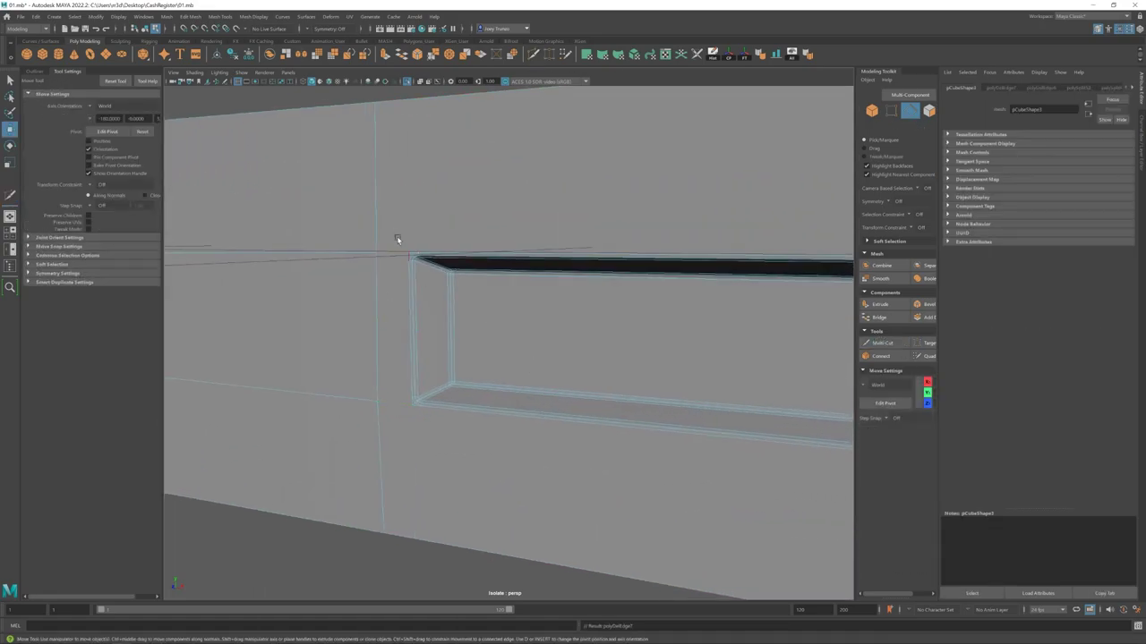
{"action": "left_click_drag", "start_coordinate": [398, 239], "coordinate": [394, 483], "text": "alt"}
{"action": "key", "text": "q"}
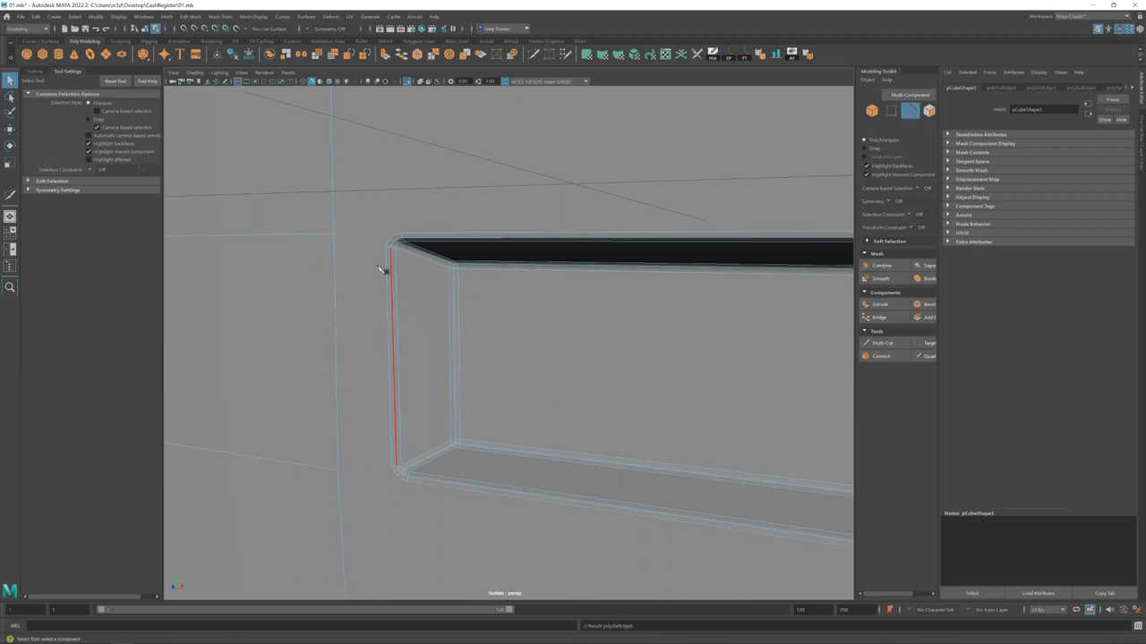
- Multi-cut new edges from the slot corner down to the box's outer edge
{"action": "right_click_drag", "start_coordinate": [382, 270], "coordinate": [332, 235], "text": "shift"}
{"action": "left_click", "coordinate": [391, 241]}
{"action": "left_click_drag", "start_coordinate": [391, 241], "coordinate": [384, 238], "text": "alt"}
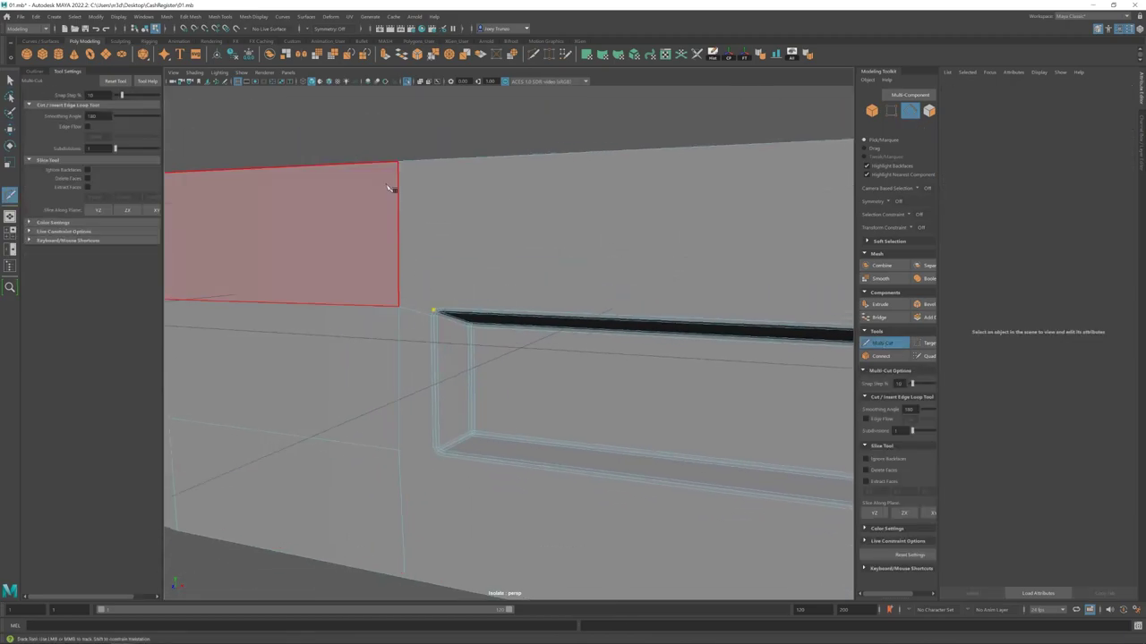
{"action": "left_click_drag", "start_coordinate": [444, 160], "coordinate": [452, 305], "text": "alt"}
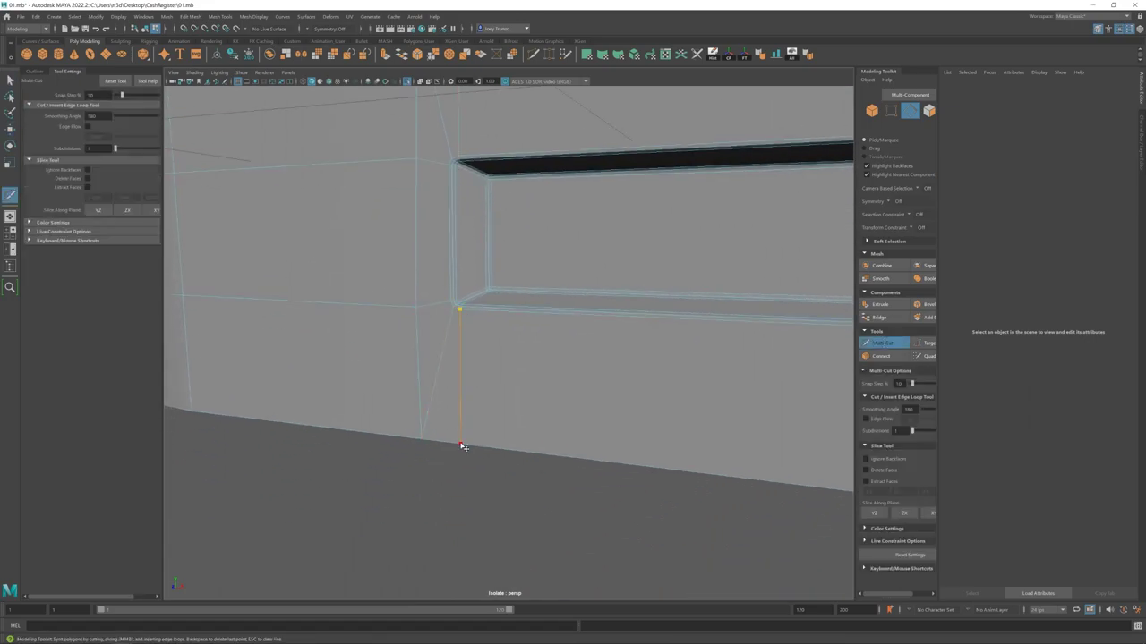
{"action": "left_click", "coordinate": [463, 446]}
{"action": "left_click_drag", "start_coordinate": [463, 446], "coordinate": [417, 409], "text": "alt"}
{"action": "key", "text": "w"}
{"action": "left_click", "coordinate": [463, 371]}
{"action": "left_click_drag", "start_coordinate": [463, 370], "coordinate": [462, 320], "text": "alt"}
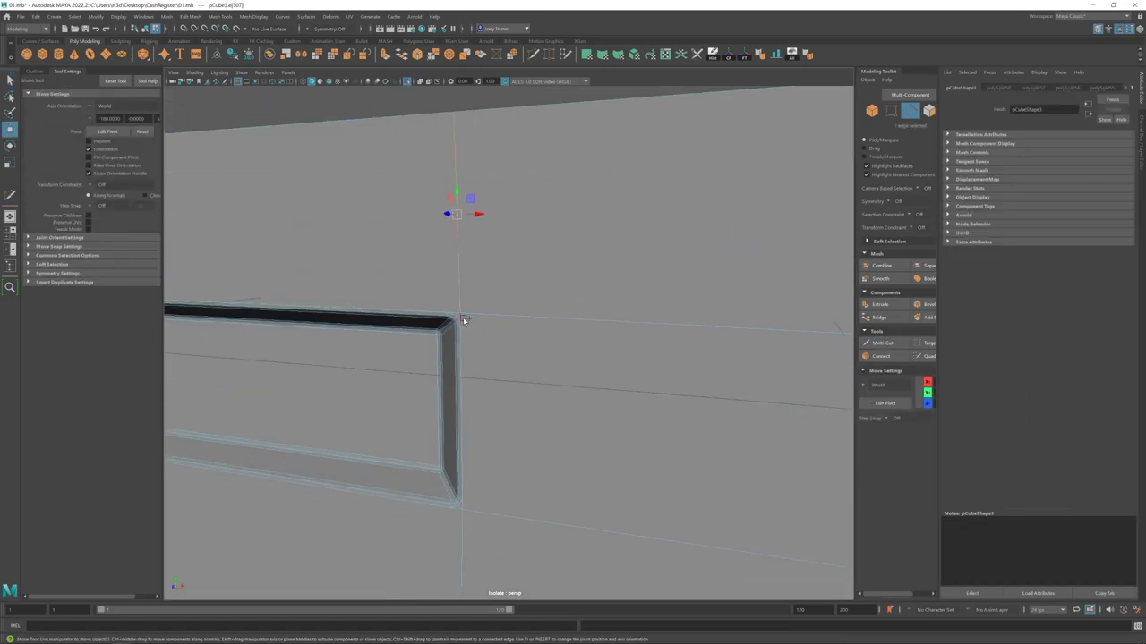
{"action": "right_click_drag", "start_coordinate": [462, 507], "coordinate": [463, 524], "text": "shift"}
{"action": "left_click_drag", "start_coordinate": [463, 525], "coordinate": [480, 256], "text": "alt"}
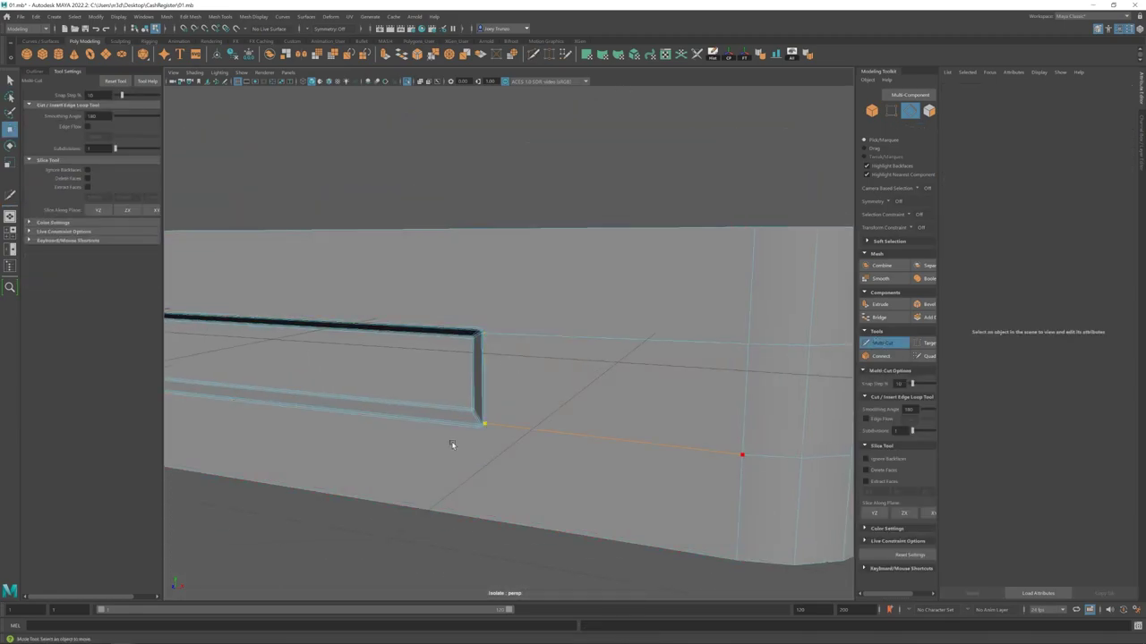
{"action": "left_click", "coordinate": [479, 519]}
{"action": "key", "text": "Return"}
{"action": "scroll", "coordinate": [479, 519], "scroll_direction": "down", "scroll_amount": 5}
{"action": "scroll", "coordinate": [514, 404], "scroll_direction": "up", "scroll_amount": 5}
- Orbit around the part and select the whole box
{"action": "key", "text": "w"}
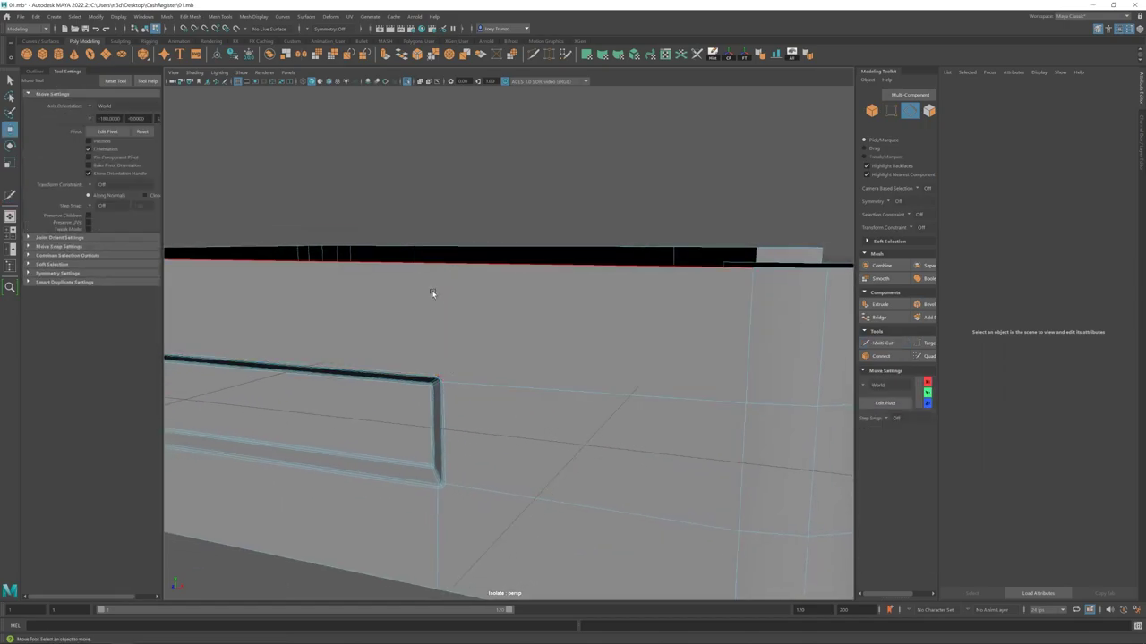
{"action": "key", "text": "g"}
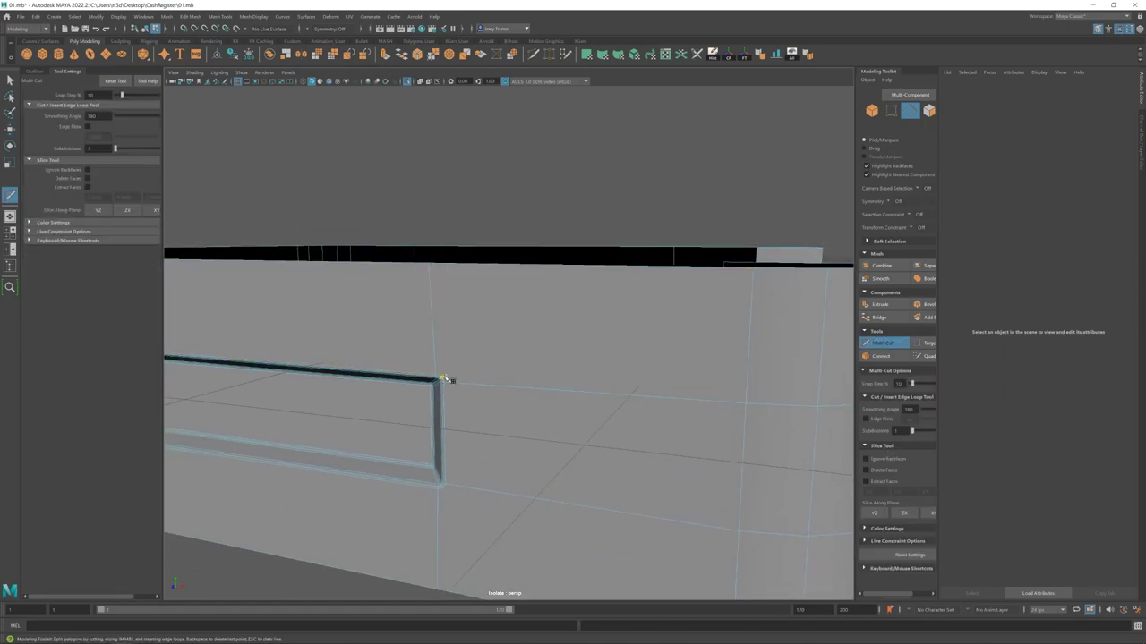
{"action": "left_click_drag", "start_coordinate": [453, 494], "coordinate": [543, 478], "text": "alt"}
{"action": "key", "text": "w"}
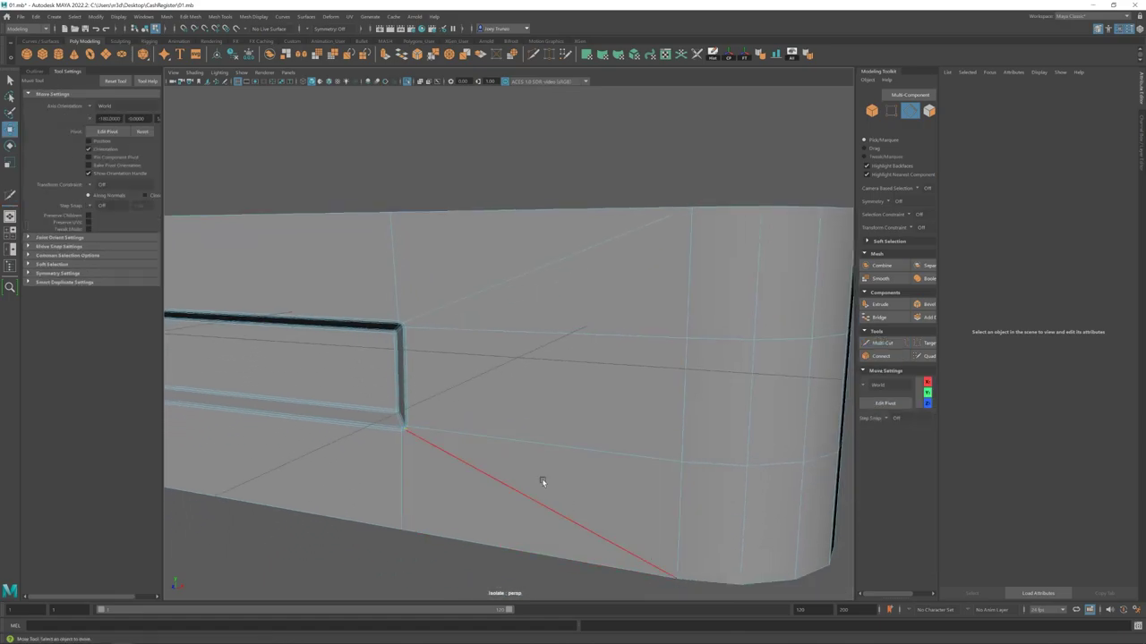
{"action": "scroll", "coordinate": [538, 223], "scroll_direction": "down", "scroll_amount": 4}
{"action": "left_click_drag", "start_coordinate": [538, 223], "coordinate": [473, 355], "text": "alt"}
{"action": "left_click", "coordinate": [542, 304]}
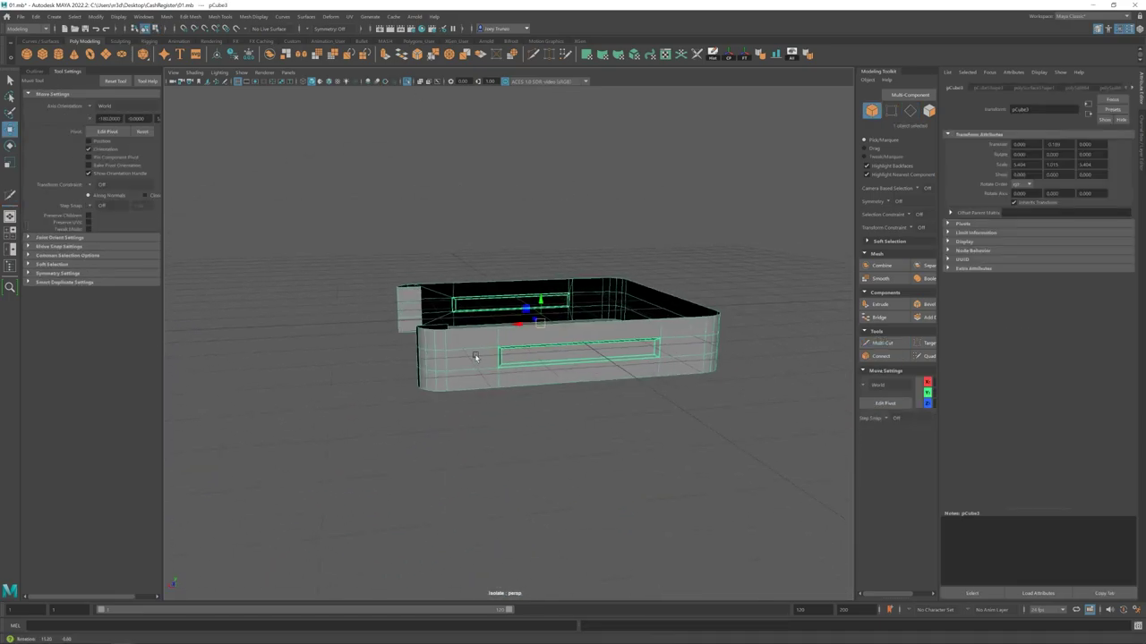
- Select the edges near the slot corner and close in on the side face
{"action": "scroll", "coordinate": [376, 342], "scroll_direction": "up", "scroll_amount": 5}
{"action": "key", "text": "F10"}
{"action": "left_click", "coordinate": [384, 345]}
{"action": "left_click_drag", "start_coordinate": [384, 346], "coordinate": [486, 235], "text": "alt"}
{"action": "left_click", "coordinate": [486, 234]}
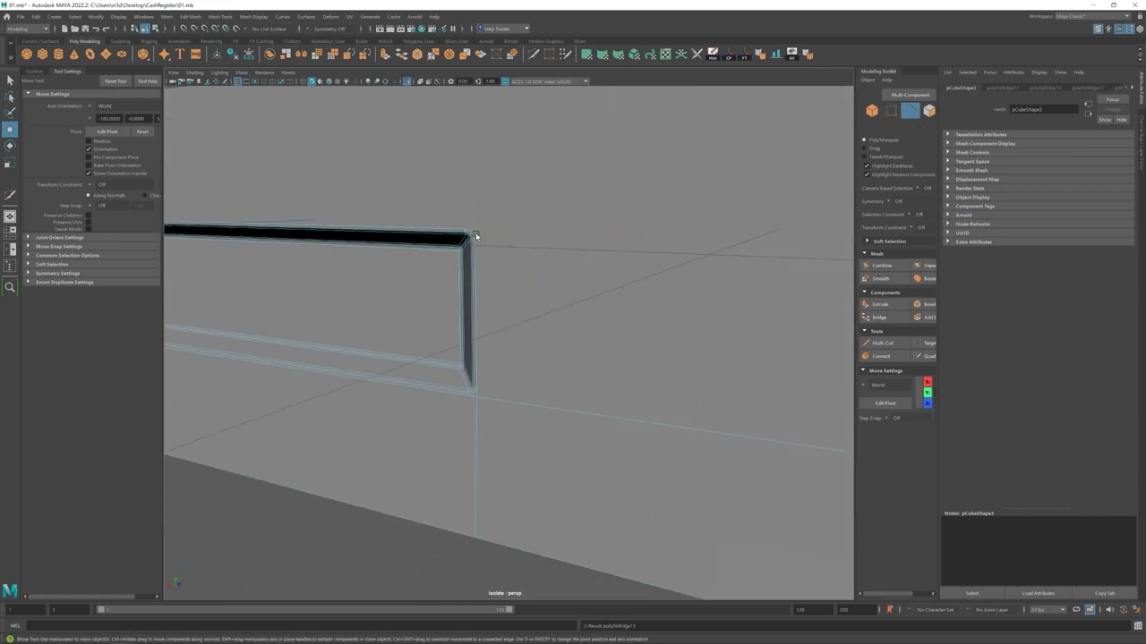
{"action": "left_click_drag", "start_coordinate": [503, 327], "coordinate": [498, 338], "text": "alt"}
{"action": "right_click_drag", "start_coordinate": [499, 338], "coordinate": [501, 349], "text": "shift"}
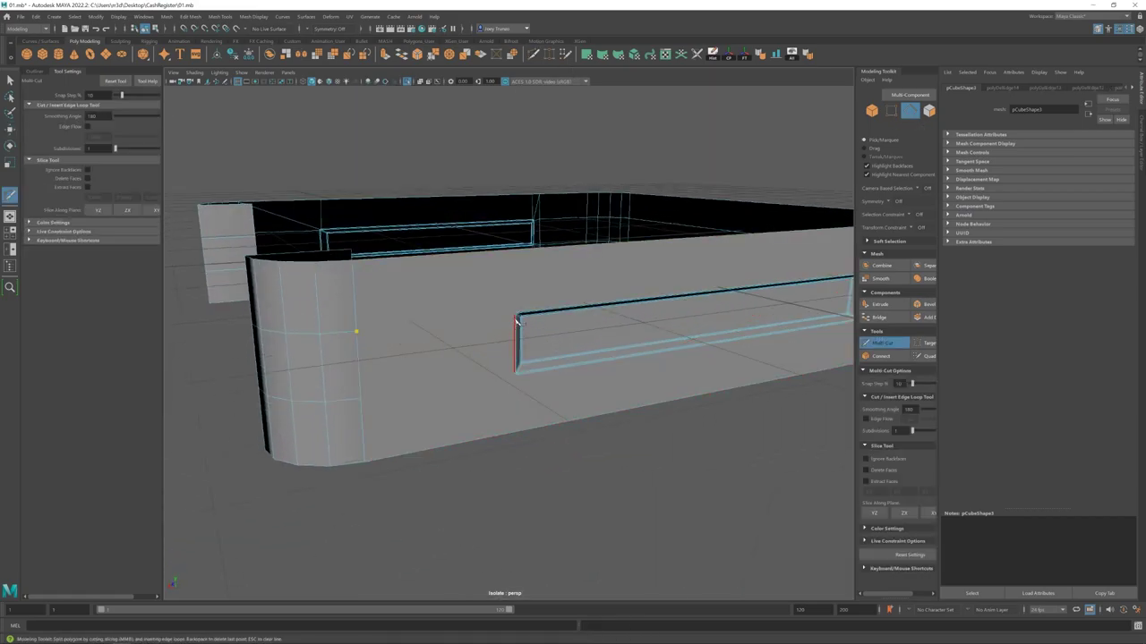
{"action": "scroll", "coordinate": [312, 403], "scroll_direction": "up", "scroll_amount": 5}
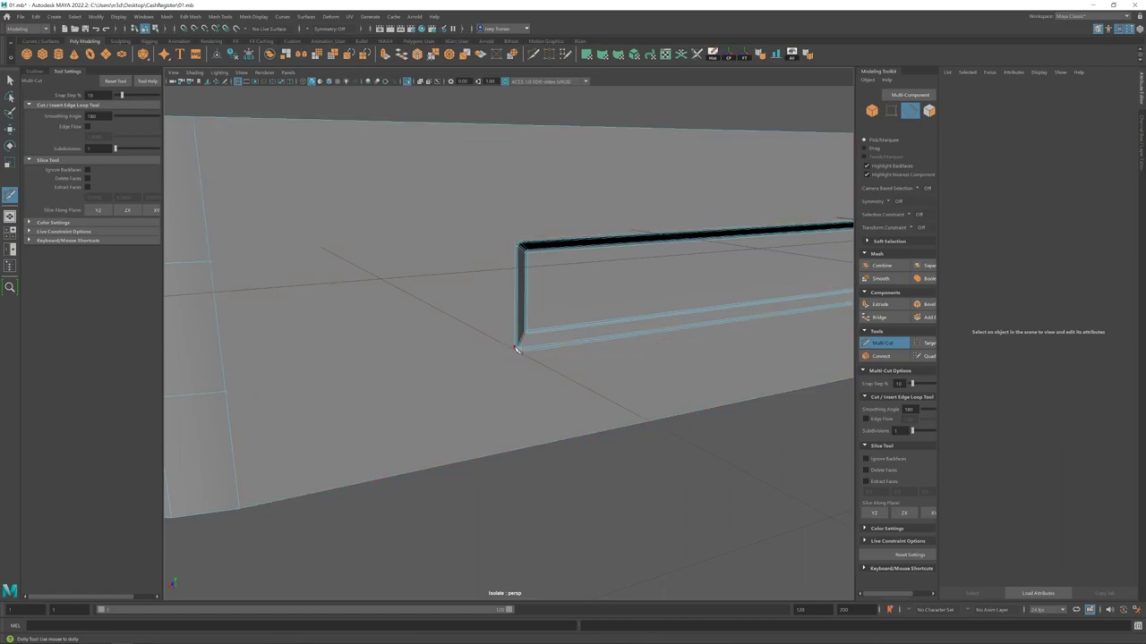
- Orbit around the box corner to line up the next cut
{"action": "key", "text": "w"}
{"action": "key", "text": "w"}
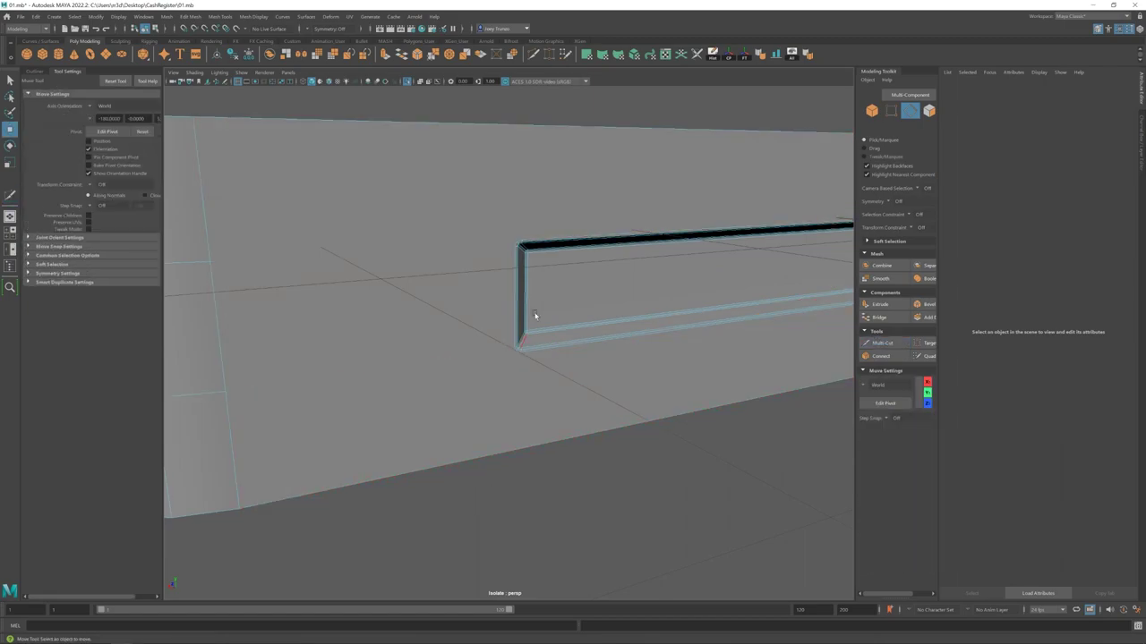
{"action": "scroll", "coordinate": [370, 301], "scroll_direction": "down", "scroll_amount": 5}
{"action": "left_click_drag", "start_coordinate": [450, 328], "coordinate": [460, 335], "text": "alt"}
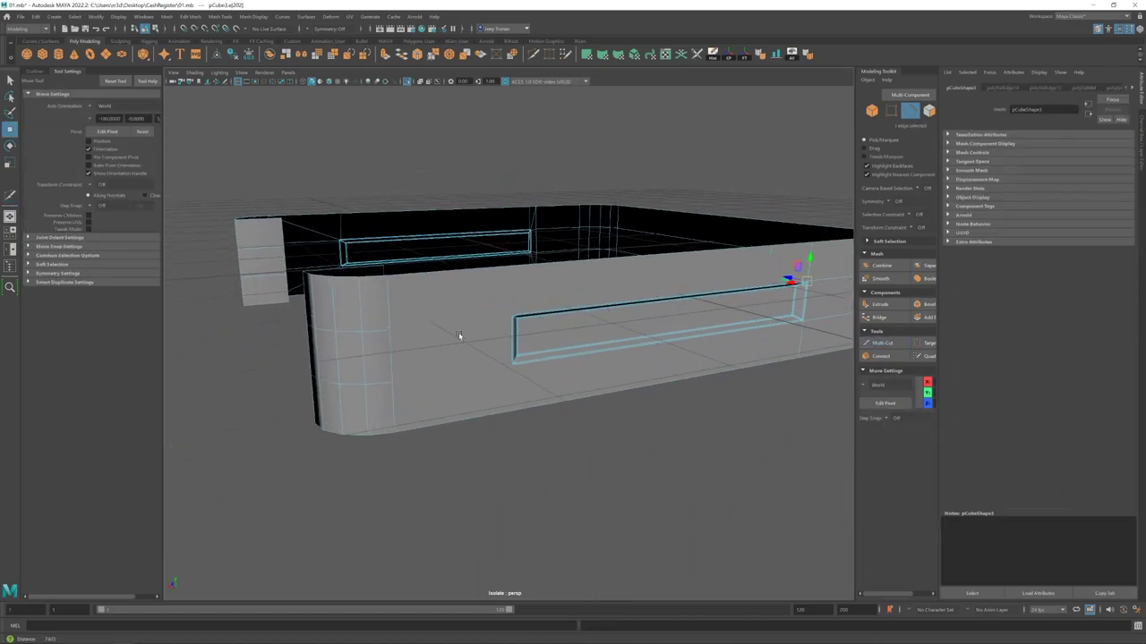
{"action": "scroll", "coordinate": [309, 288], "scroll_direction": "up", "scroll_amount": 5}
{"action": "right_click_drag", "start_coordinate": [309, 289], "coordinate": [276, 325], "text": "shift"}
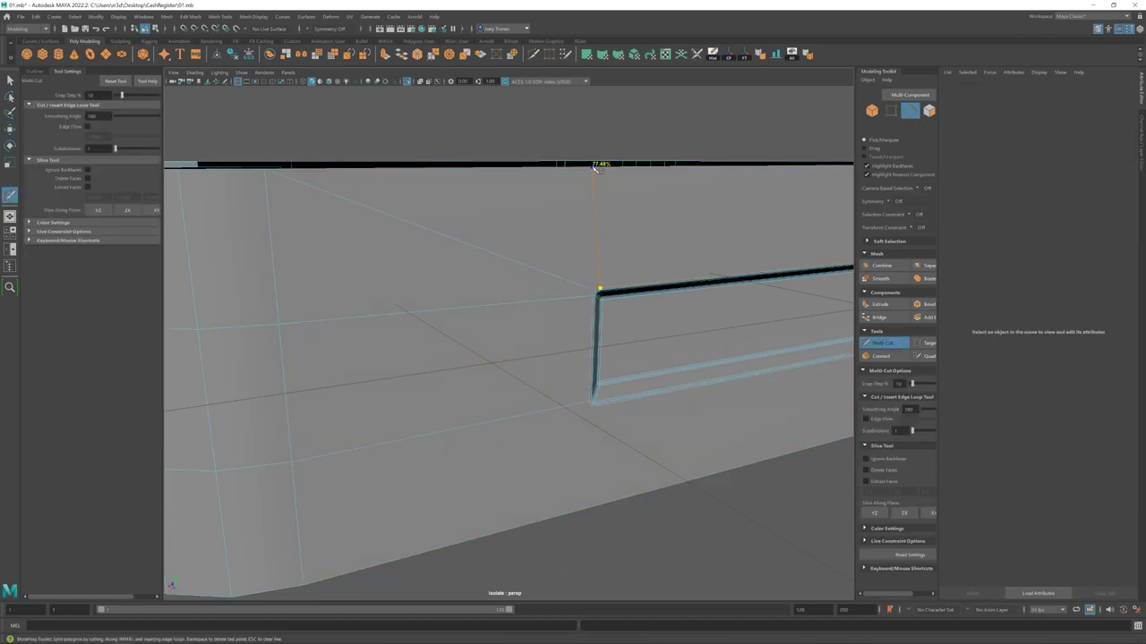
{"action": "left_click_drag", "start_coordinate": [595, 167], "coordinate": [463, 292], "text": "alt"}
{"action": "right_click_drag", "start_coordinate": [463, 291], "coordinate": [261, 421], "text": "alt"}
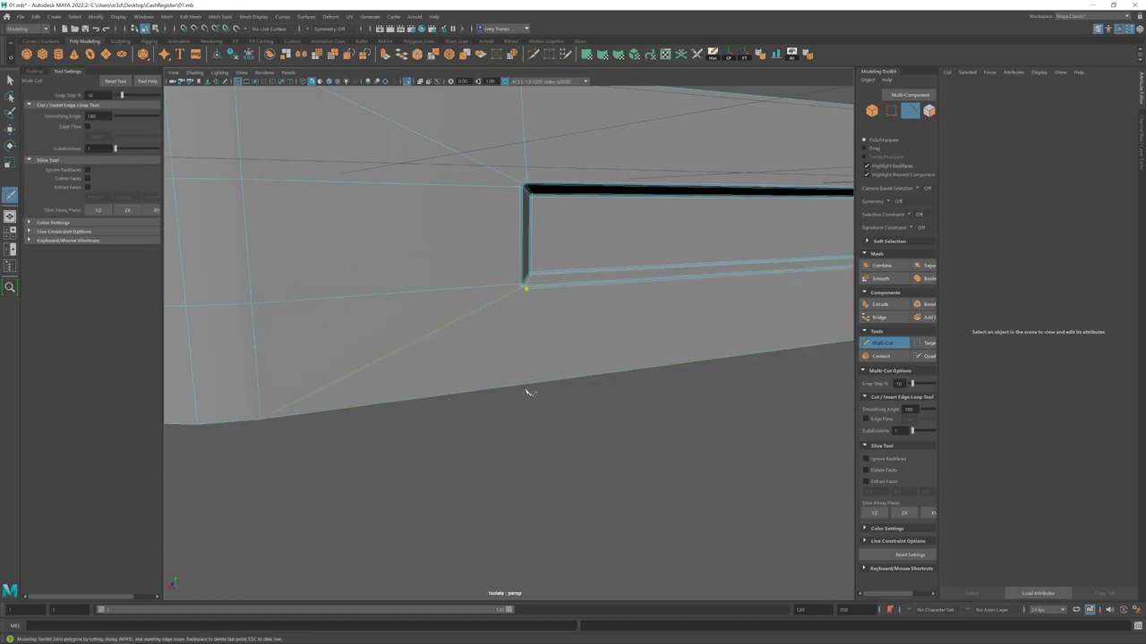
{"action": "left_click_drag", "start_coordinate": [528, 391], "coordinate": [486, 274], "text": "alt"}
- Cut an edge from the slot corner to the bottom edge, then exit isolate with Ctrl+1
{"action": "key", "text": "q"}
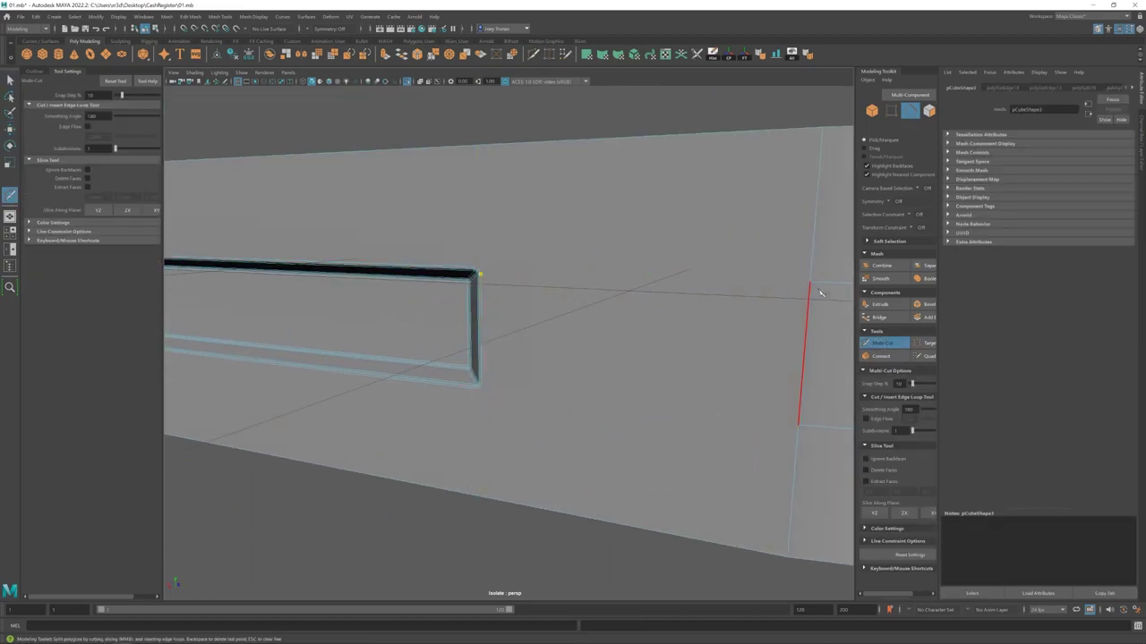
{"action": "right_click_drag", "start_coordinate": [507, 349], "coordinate": [475, 384], "text": "shift"}
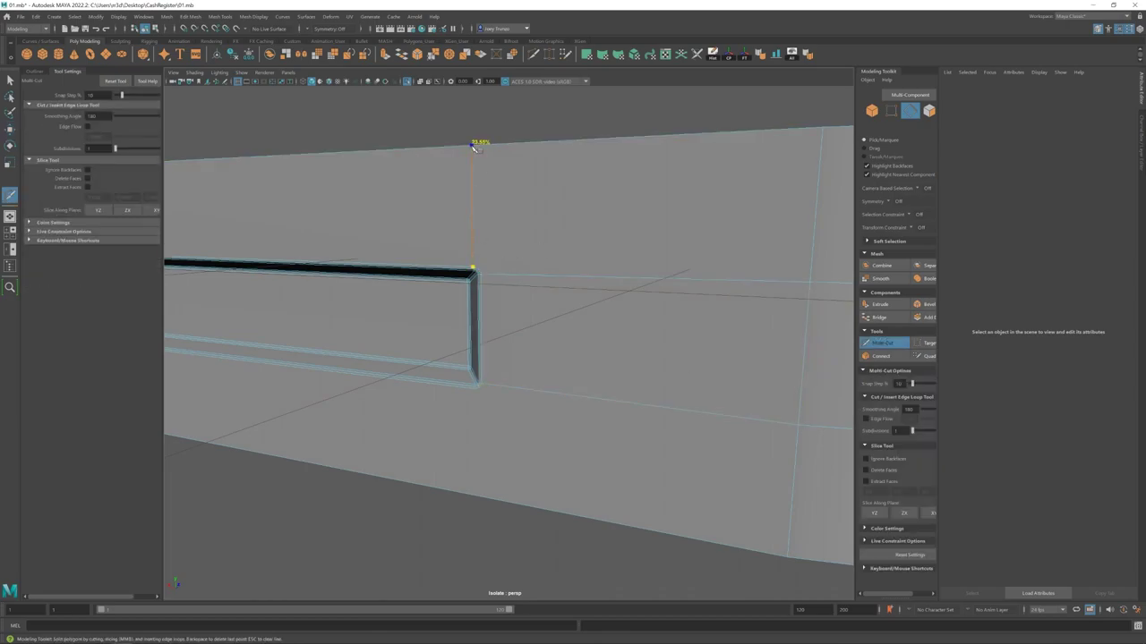
{"action": "scroll", "coordinate": [475, 140], "scroll_direction": "down", "scroll_amount": 5}
{"action": "scroll", "coordinate": [495, 358], "scroll_direction": "up", "scroll_amount": 5}
{"action": "left_click", "coordinate": [488, 483]}
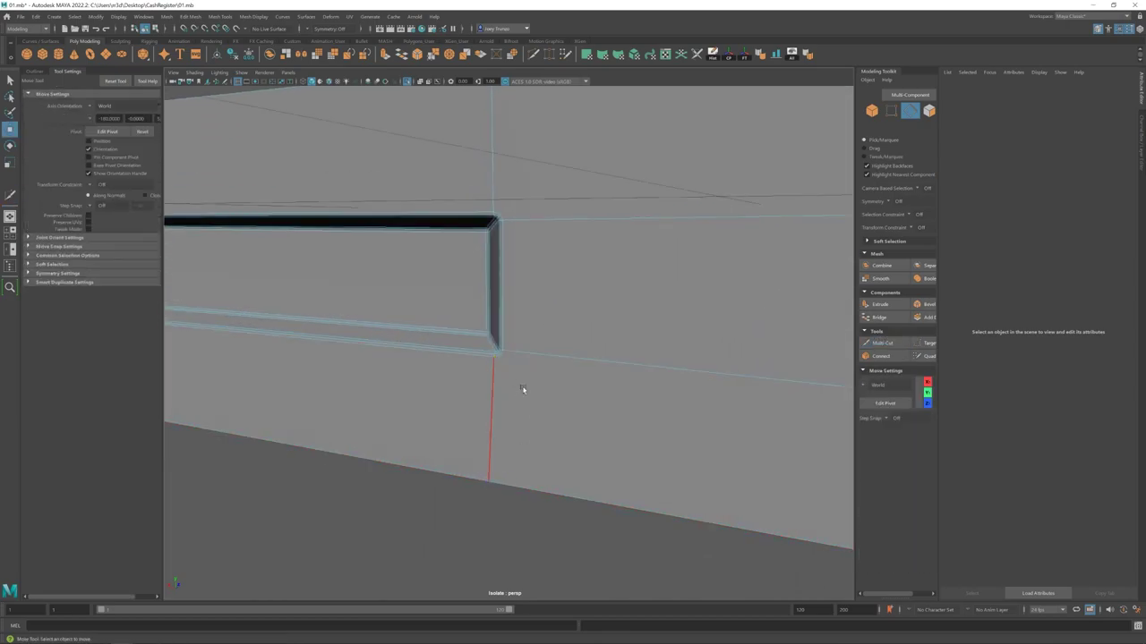
{"action": "left_click_drag", "start_coordinate": [525, 388], "coordinate": [432, 353], "text": "alt"}
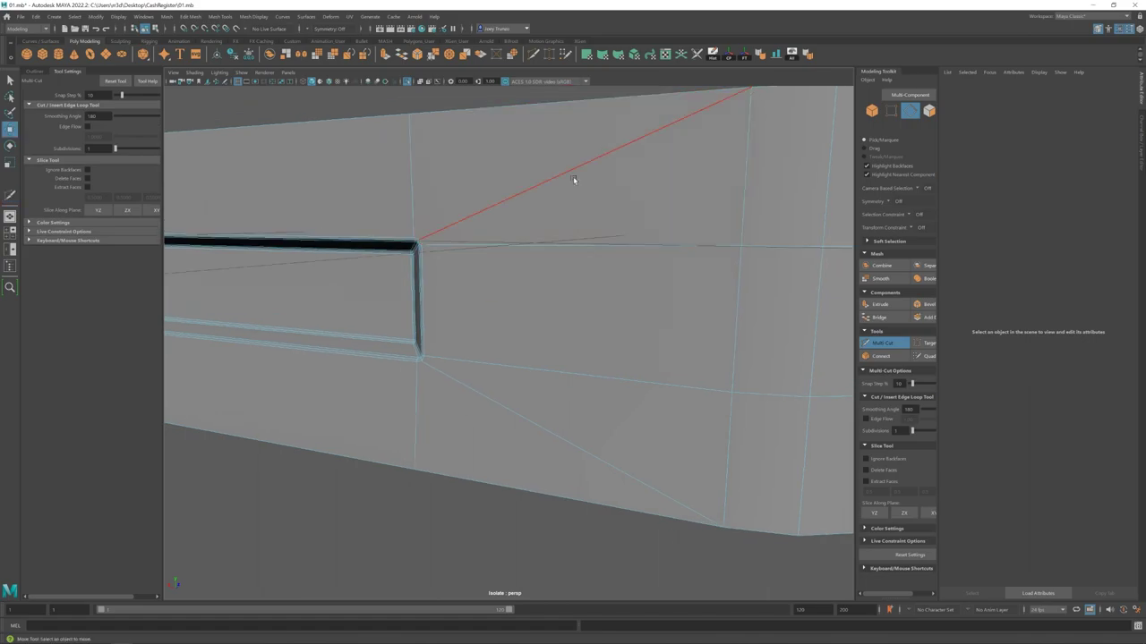
{"action": "key", "text": "w"}
{"action": "scroll", "coordinate": [573, 177], "scroll_direction": "down", "scroll_amount": 5}
{"action": "left_click_drag", "start_coordinate": [460, 281], "coordinate": [564, 336], "text": "alt"}
{"action": "key", "text": "ctrl+1"}
- Group the small box on the register top with Ctrl+G and reselect the box
{"action": "scroll", "coordinate": [480, 352], "scroll_direction": "down", "scroll_amount": 3}
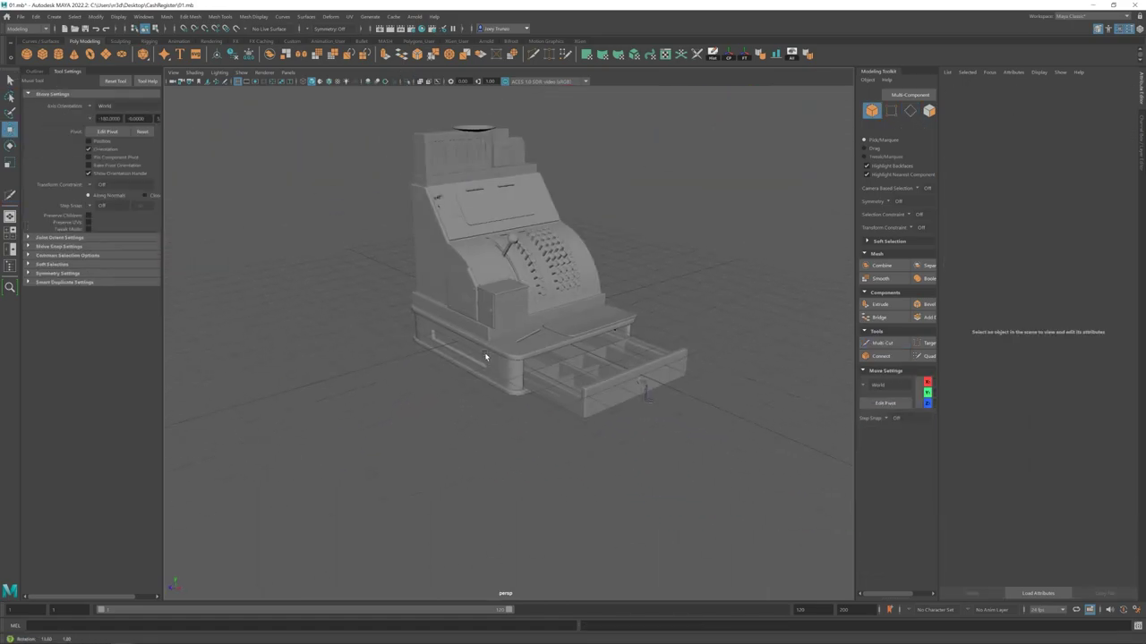
{"action": "left_click_drag", "start_coordinate": [481, 353], "coordinate": [481, 193], "text": "alt"}
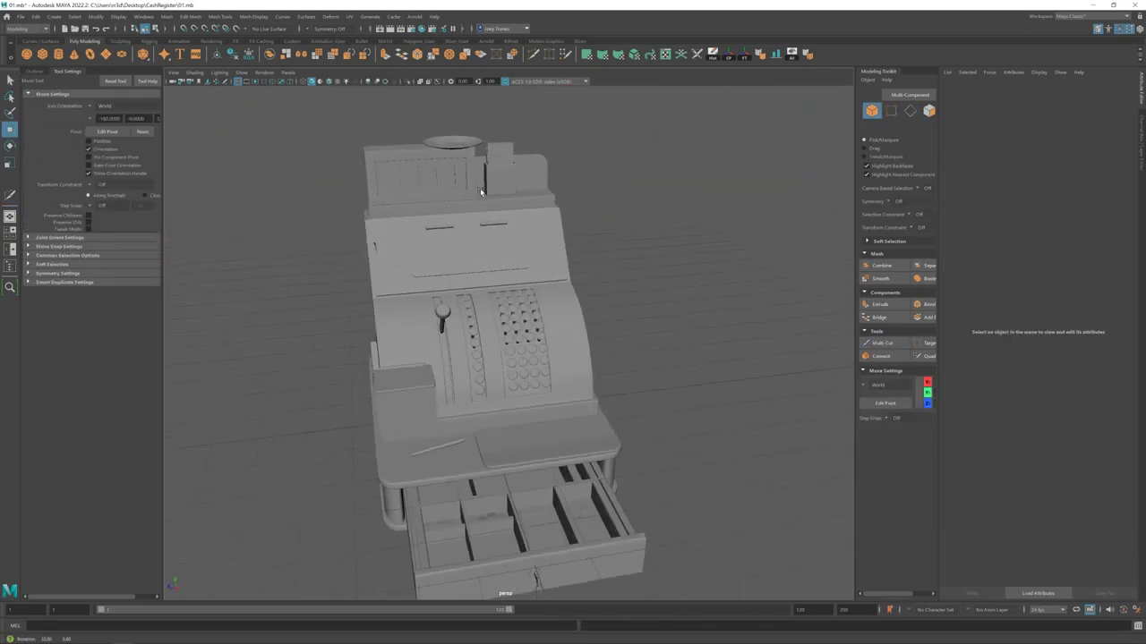
{"action": "scroll", "coordinate": [481, 192], "scroll_direction": "up", "scroll_amount": 5}
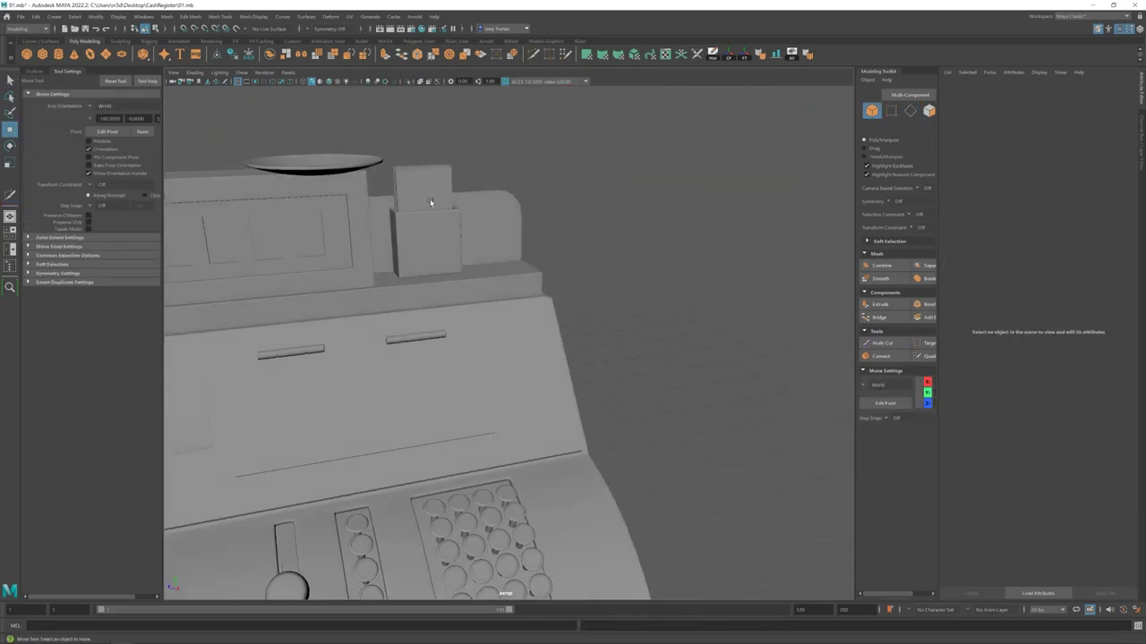
{"action": "left_click", "coordinate": [430, 198]}
{"action": "key", "text": "ctrl+g"}
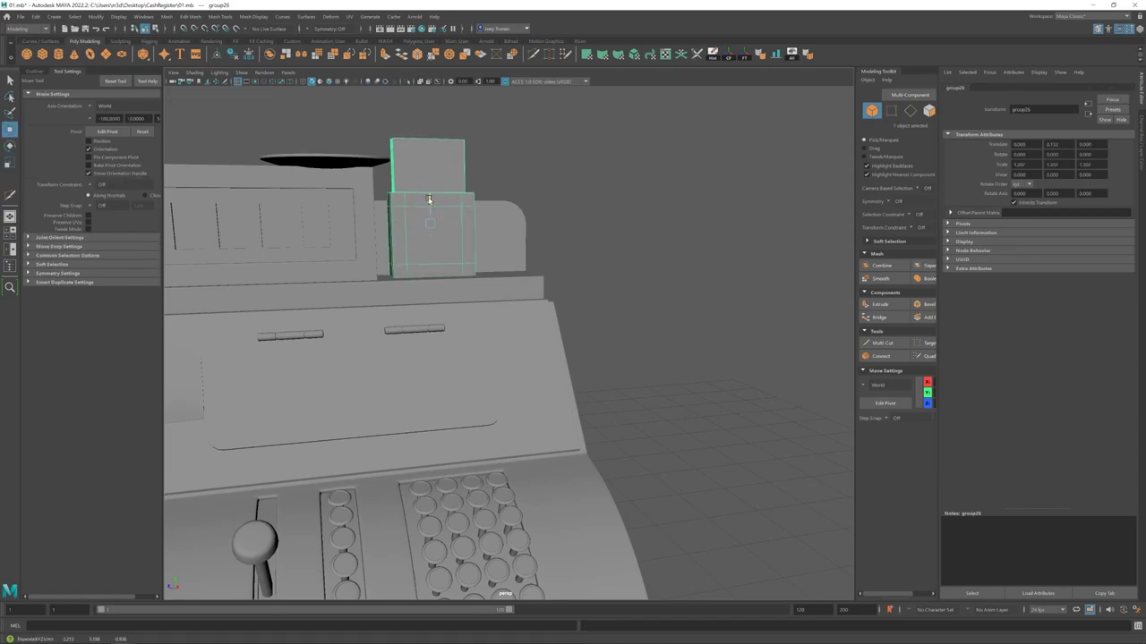
{"action": "left_click", "coordinate": [529, 238]}
{"action": "left_click", "coordinate": [429, 215]}
- Select the small box's bottom vertices in wireframe, then return to shaded object mode
{"action": "key", "text": "4"}
{"action": "key", "text": "F9"}
{"action": "left_click_drag", "start_coordinate": [385, 219], "coordinate": [439, 231]}
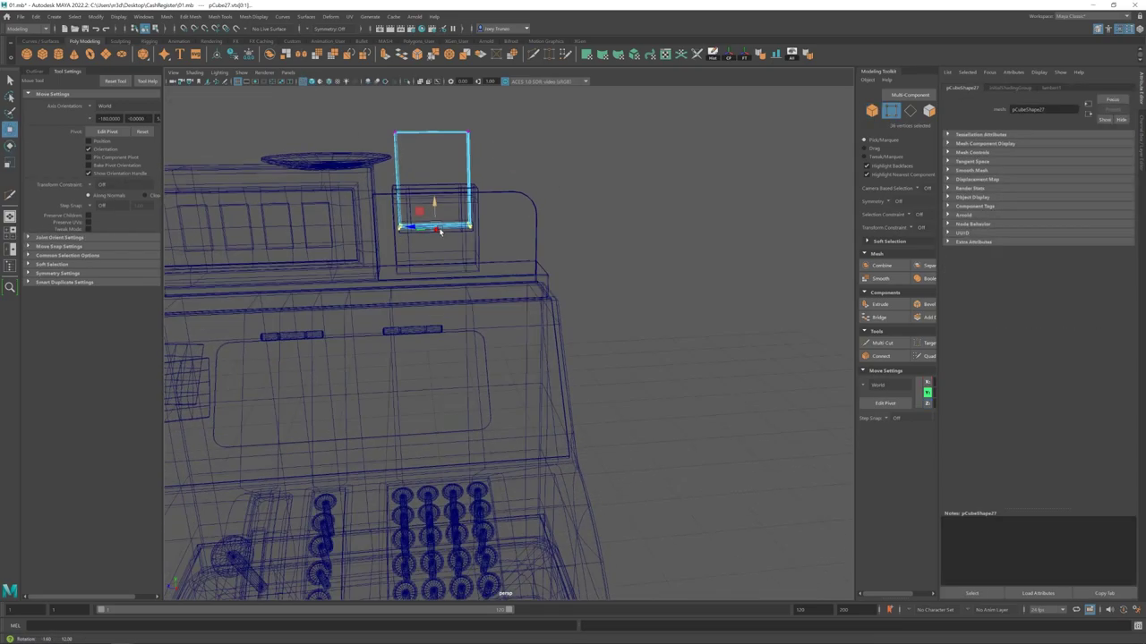
{"action": "key", "text": "5"}
{"action": "scroll", "coordinate": [457, 313], "scroll_direction": "down", "scroll_amount": 5}
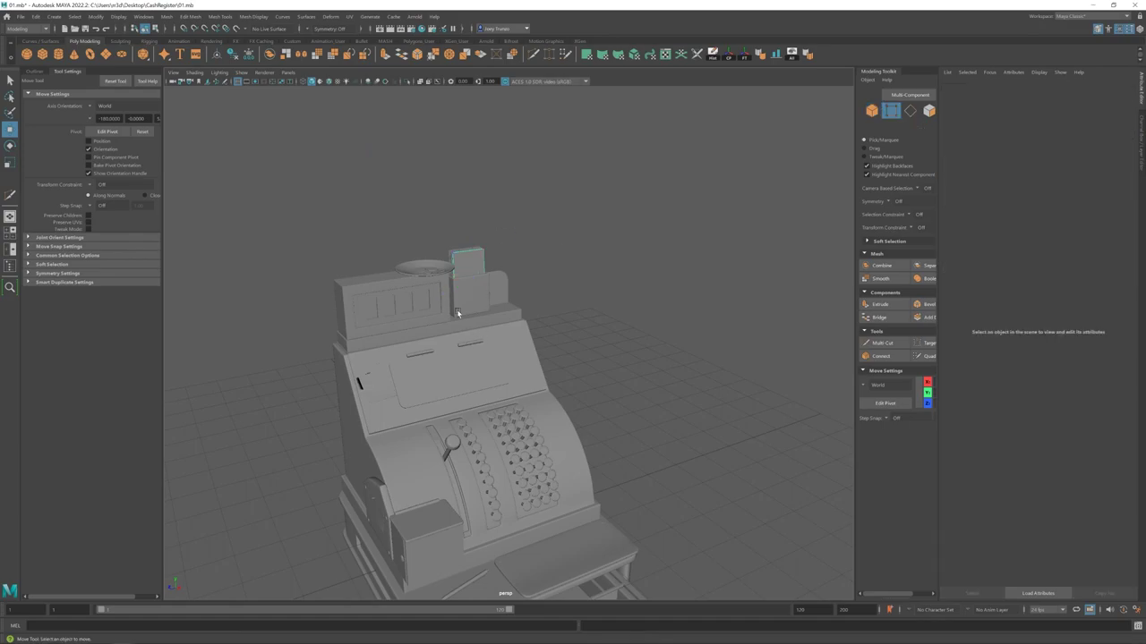
{"action": "key", "text": "F8"}
{"action": "scroll", "coordinate": [513, 358], "scroll_direction": "down", "scroll_amount": 3}
{"action": "left_click_drag", "start_coordinate": [513, 358], "coordinate": [486, 358], "text": "alt"}
{"action": "scroll", "coordinate": [460, 212], "scroll_direction": "up", "scroll_amount": 8}
- Select the grouped box and the dish on top, then orbit to the register's front
{"action": "left_click", "coordinate": [457, 246]}
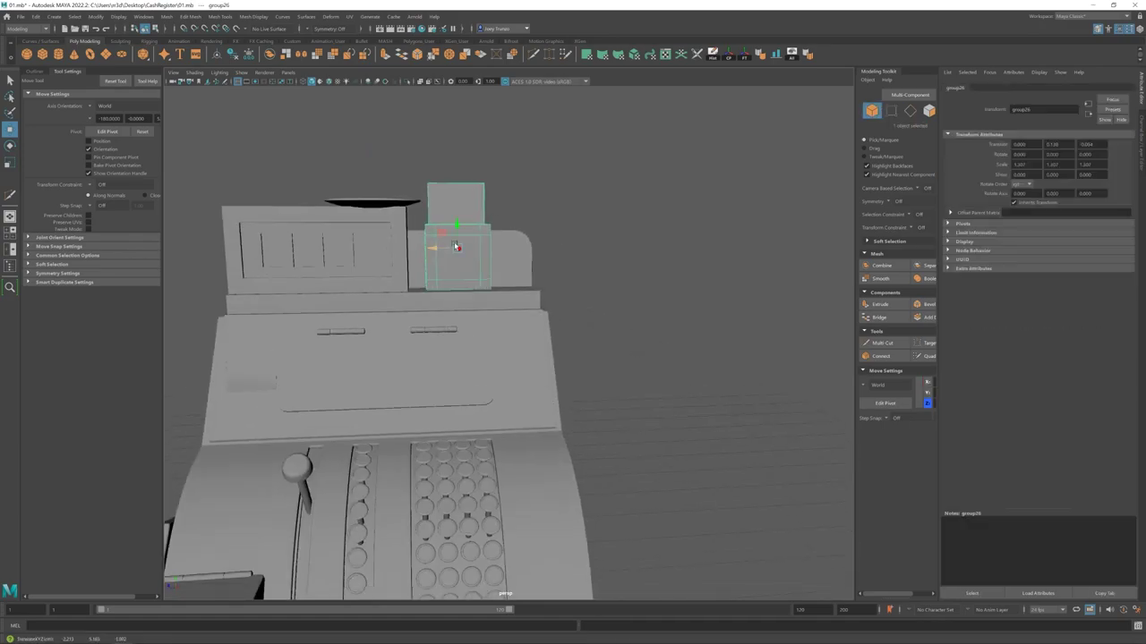
{"action": "scroll", "coordinate": [457, 246], "scroll_direction": "up", "scroll_amount": 4}
{"action": "left_click", "coordinate": [379, 205]}
{"action": "left_click_drag", "start_coordinate": [414, 352], "coordinate": [418, 258], "text": "alt"}
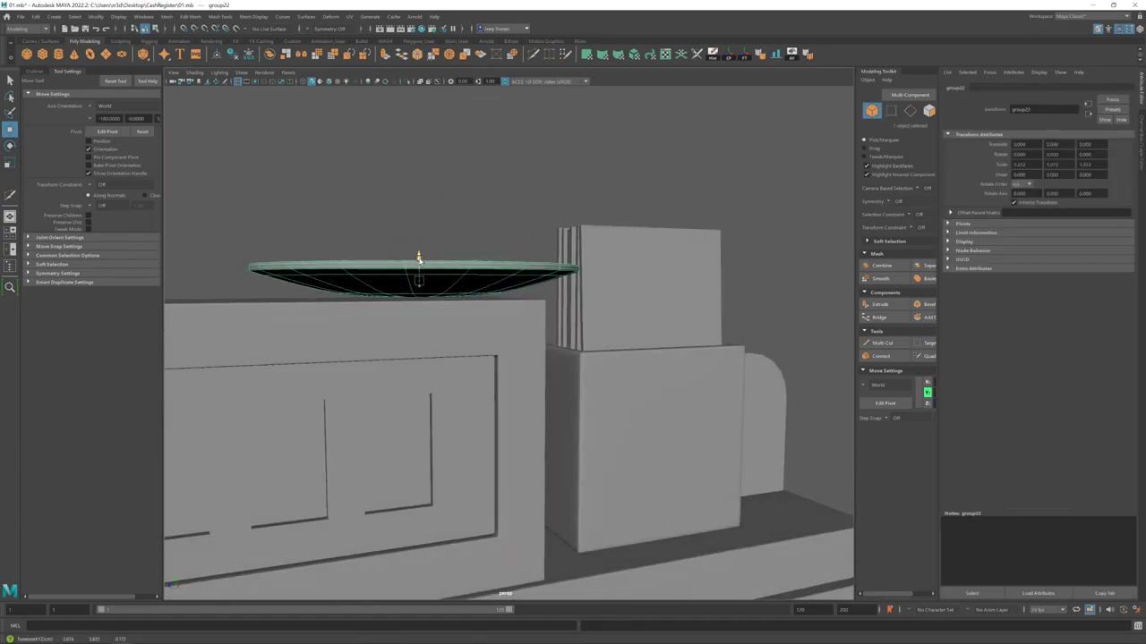
{"action": "scroll", "coordinate": [517, 268], "scroll_direction": "down", "scroll_amount": 10}
{"action": "mouse_move", "coordinate": [516, 269]}
{"action": "left_mouse_down", "text": "alt"}
{"action": "mouse_move", "coordinate": [537, 358]}
{"action": "mouse_move", "coordinate": [519, 280]}
{"action": "left_mouse_up", "text": "alt"}
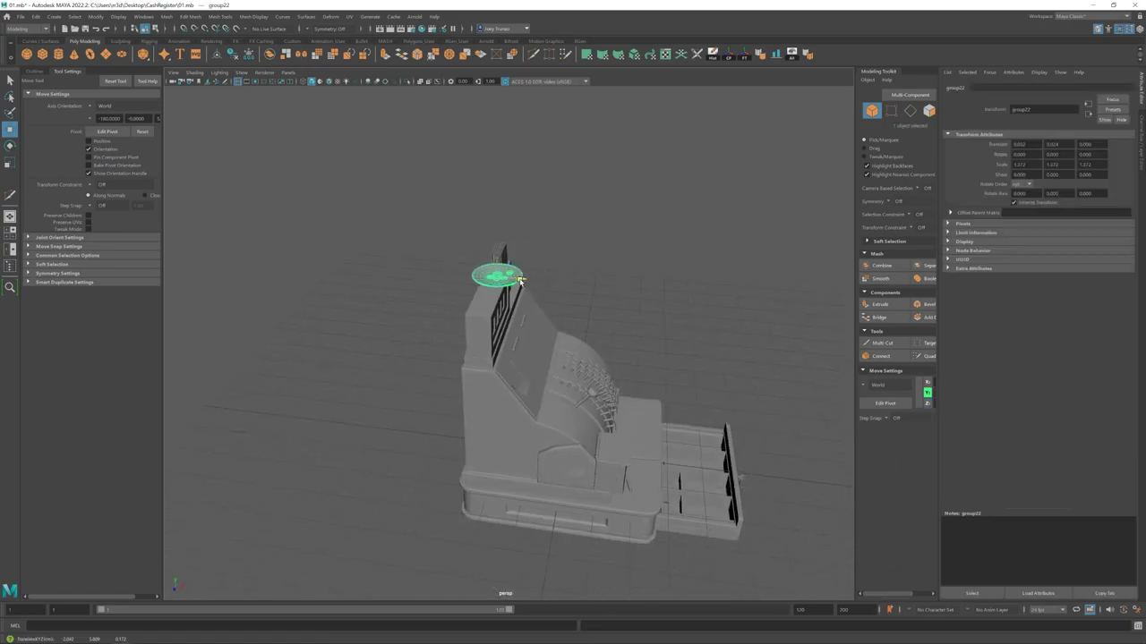
{"action": "left_click", "coordinate": [658, 373]}
{"action": "left_click_drag", "start_coordinate": [658, 373], "coordinate": [680, 385], "text": "alt"}
{"action": "left_click_drag", "start_coordinate": [693, 475], "coordinate": [654, 445], "text": "alt"}
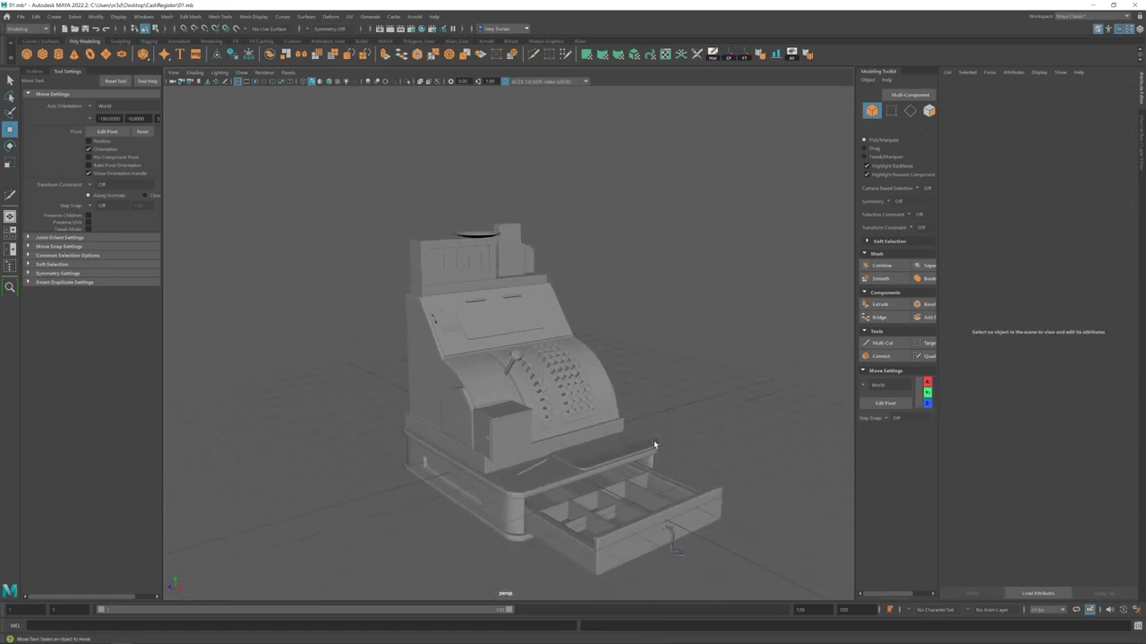
{"action": "left_click_drag", "start_coordinate": [469, 297], "coordinate": [437, 282], "text": "alt"}
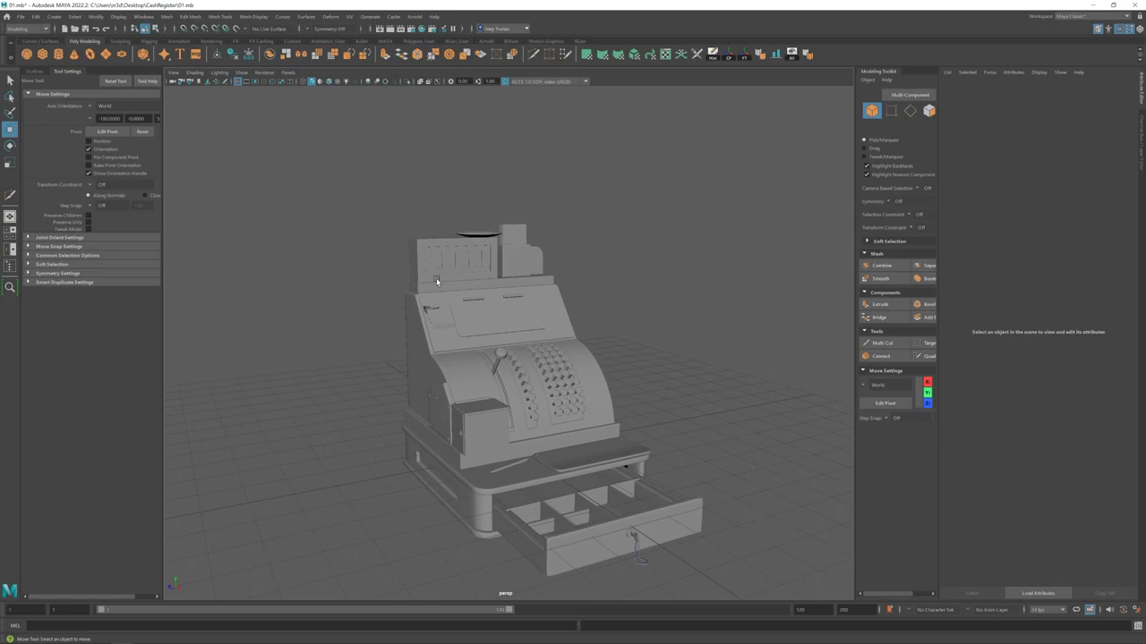
{"action": "scroll", "coordinate": [495, 395], "scroll_direction": "up", "scroll_amount": 3}
- Move the thin front piece pCube43 backward in Z and clear the selection
{"action": "left_click", "coordinate": [502, 445]}
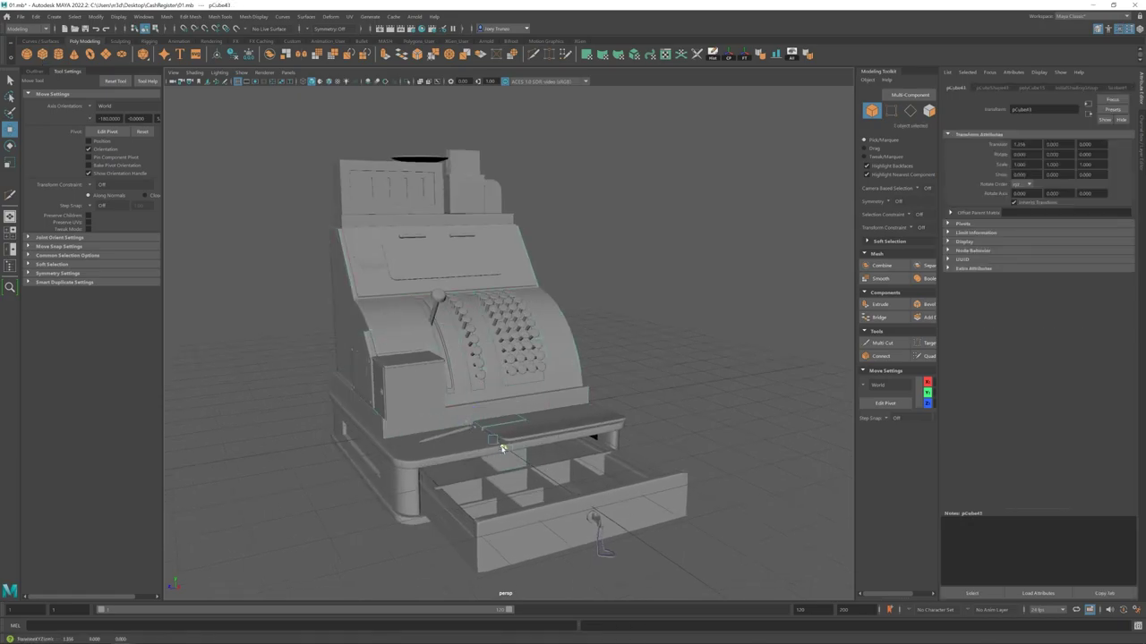
{"action": "key", "text": "r"}
{"action": "key", "text": "w"}
{"action": "left_click_drag", "start_coordinate": [500, 401], "coordinate": [528, 408]}
{"action": "key", "text": "f"}
{"action": "left_click", "coordinate": [578, 361]}
{"action": "scroll", "coordinate": [472, 354], "scroll_direction": "down", "scroll_amount": 5}
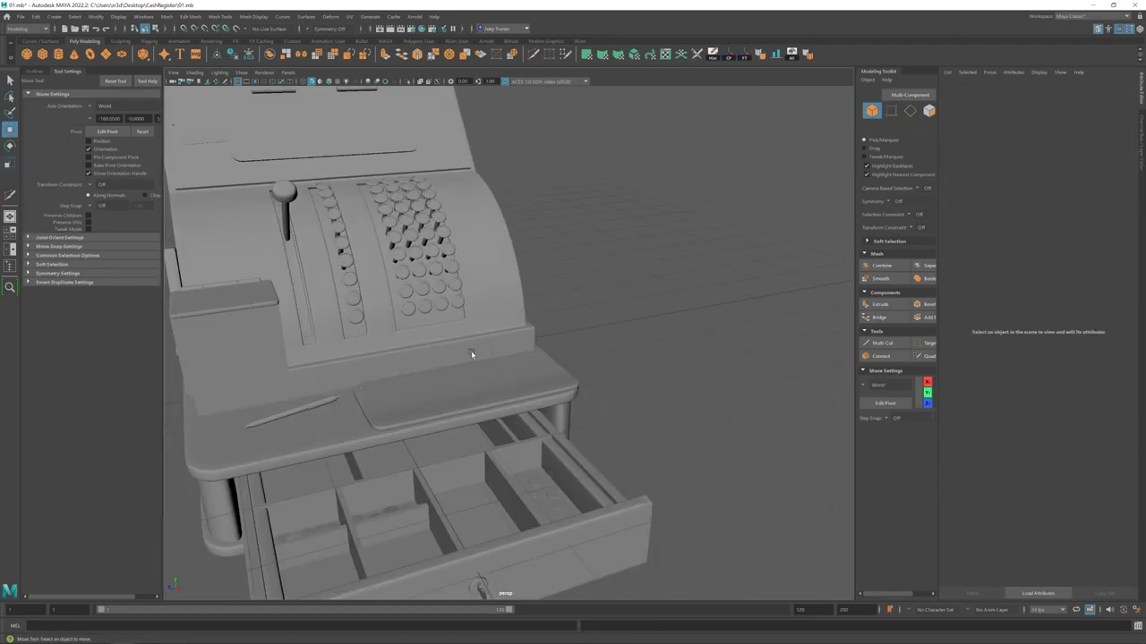
{"action": "left_click", "coordinate": [471, 355]}
{"action": "scroll", "coordinate": [472, 355], "scroll_direction": "down", "scroll_amount": 10}
{"action": "scroll", "coordinate": [564, 400], "scroll_direction": "up", "scroll_amount": 10}
{"action": "left_click_drag", "start_coordinate": [563, 400], "coordinate": [603, 401], "text": "alt"}
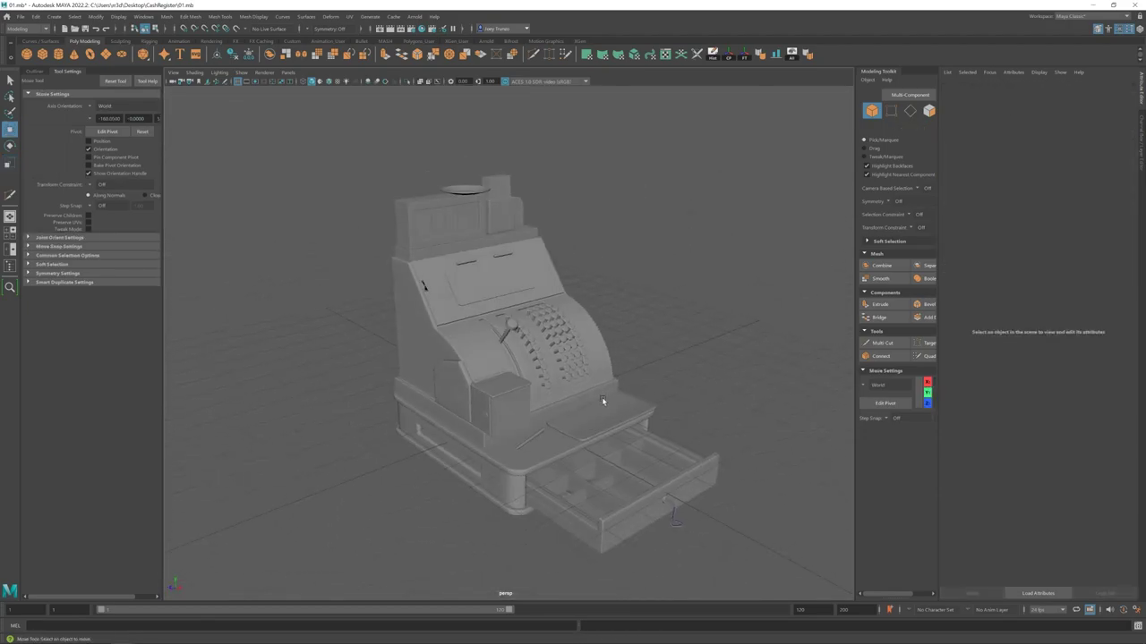
{"action": "middle_click_drag", "start_coordinate": [603, 401], "coordinate": [570, 398], "text": "alt"}
{"action": "key", "text": "q"}
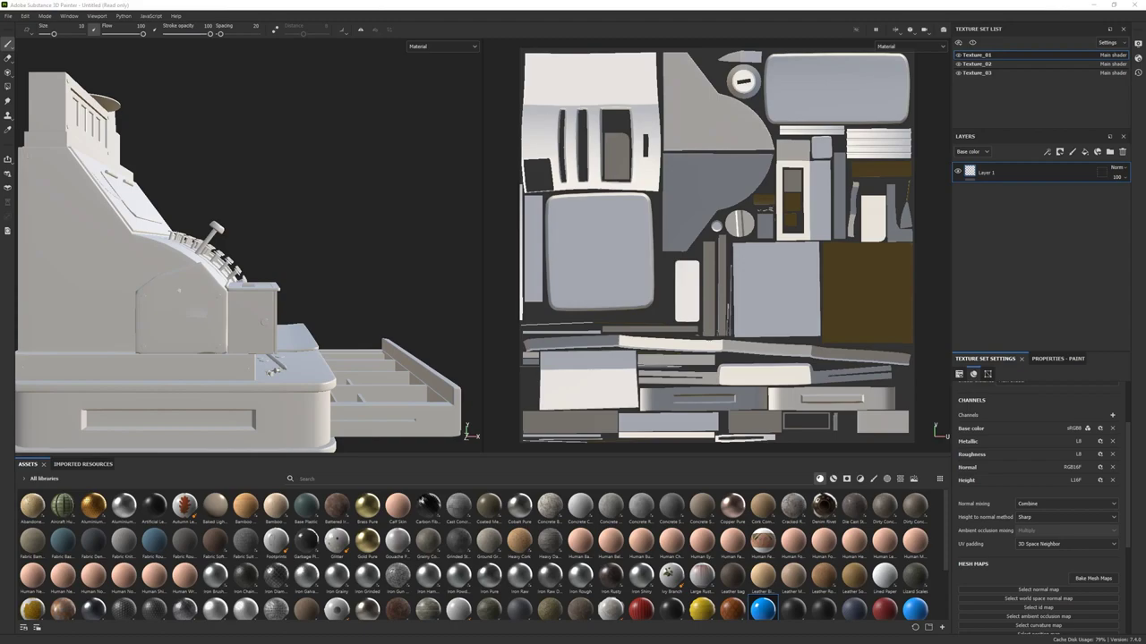
- Bake all 21 mesh maps across the three texture sets at 4096 output size
{"action": "scroll", "coordinate": [369, 272], "scroll_direction": "down", "scroll_amount": 3}
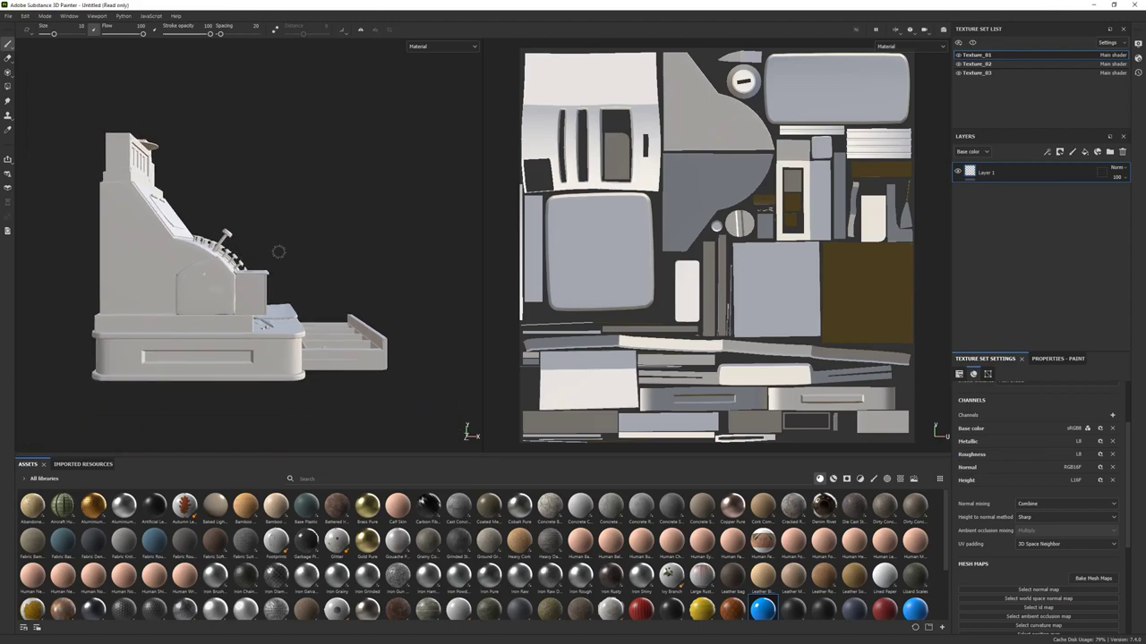
{"action": "left_click_drag", "start_coordinate": [277, 248], "coordinate": [325, 389], "text": "alt"}
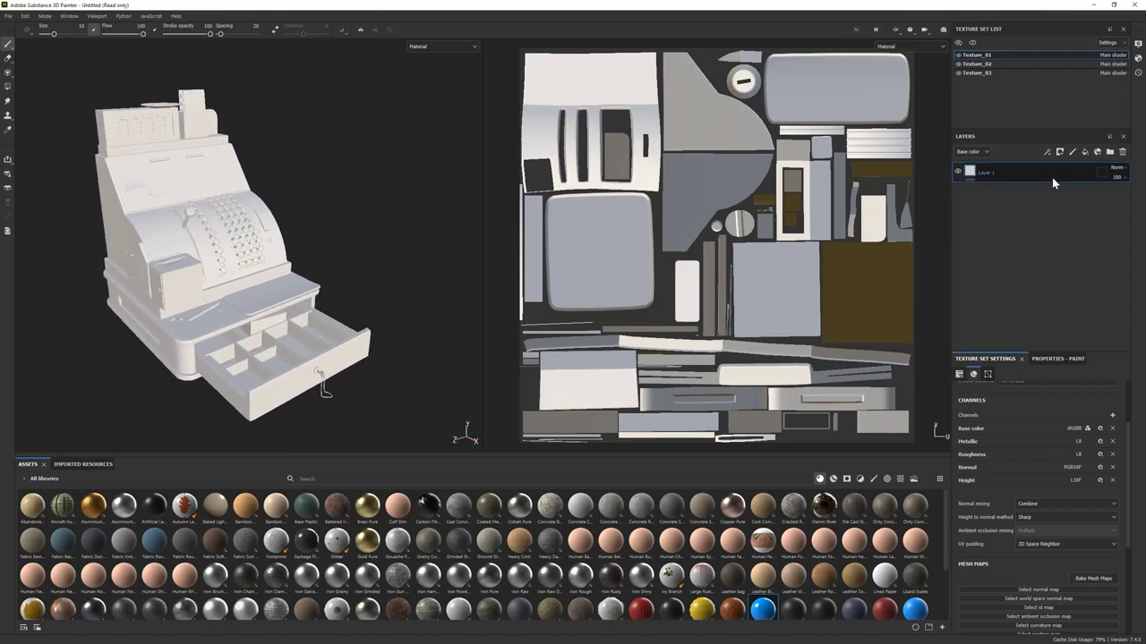
{"action": "left_click", "coordinate": [1091, 578]}
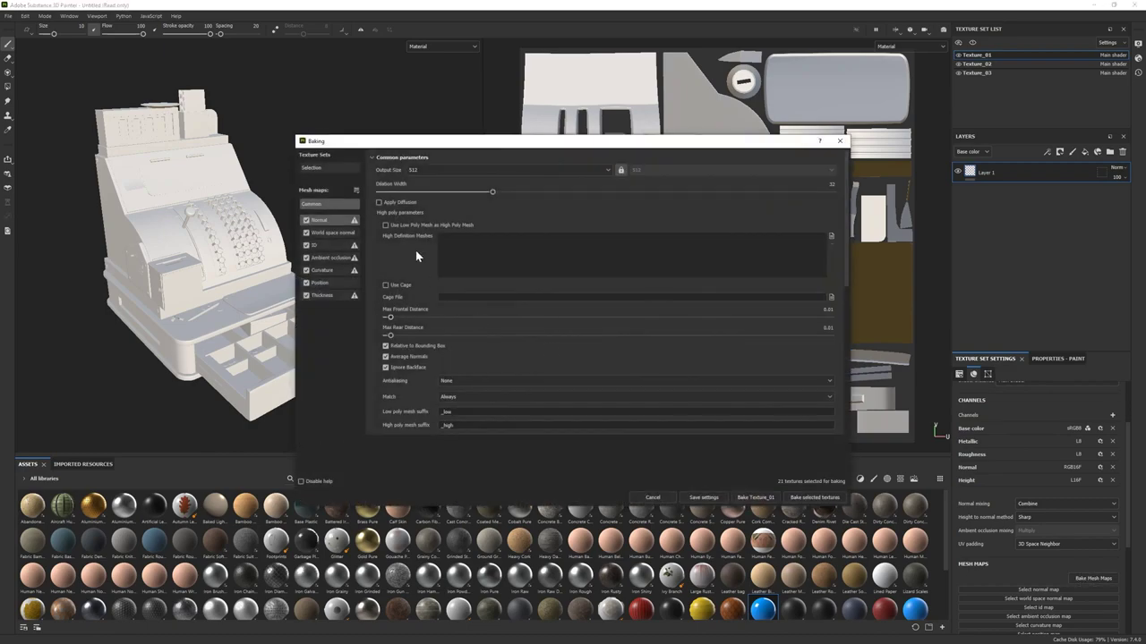
{"action": "left_click", "coordinate": [439, 169]}
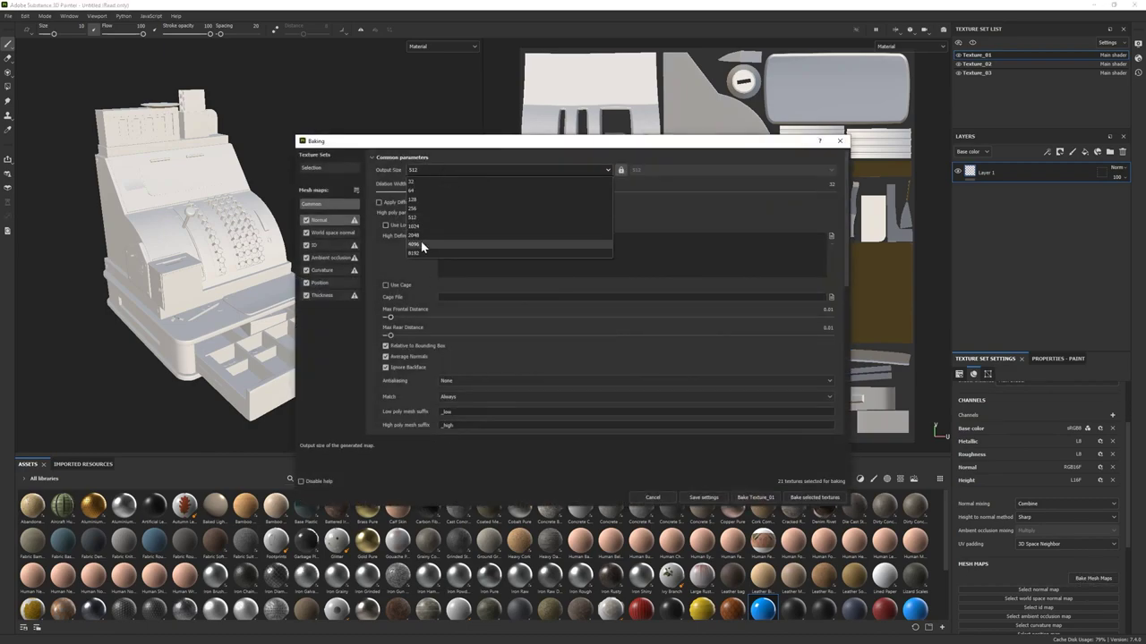
{"action": "left_click", "coordinate": [416, 244]}
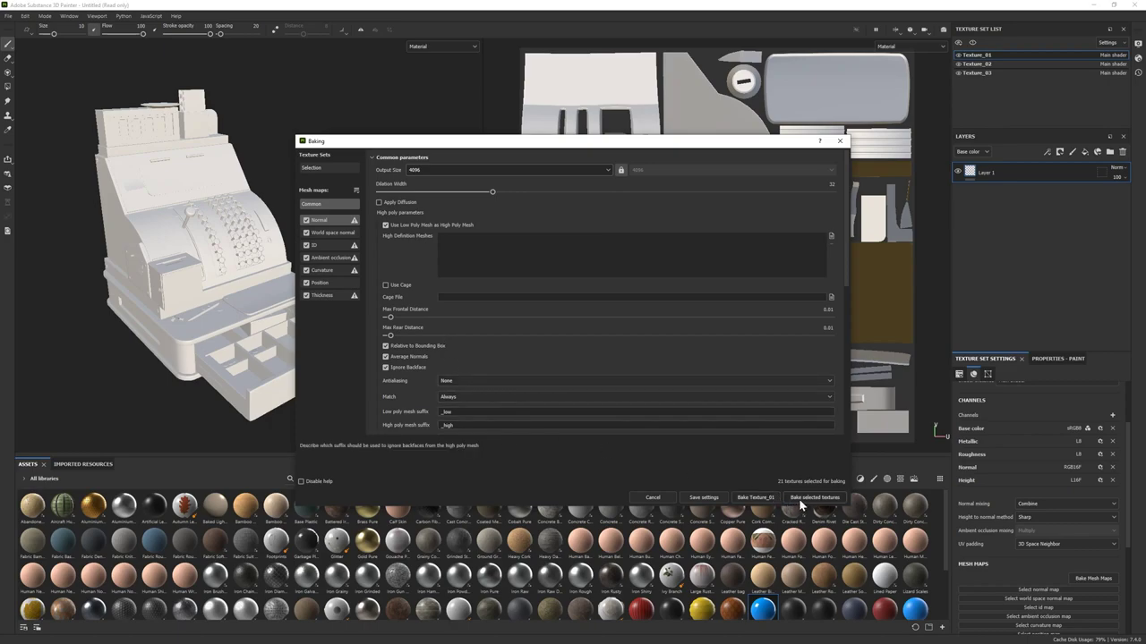
{"action": "left_click", "coordinate": [800, 501]}
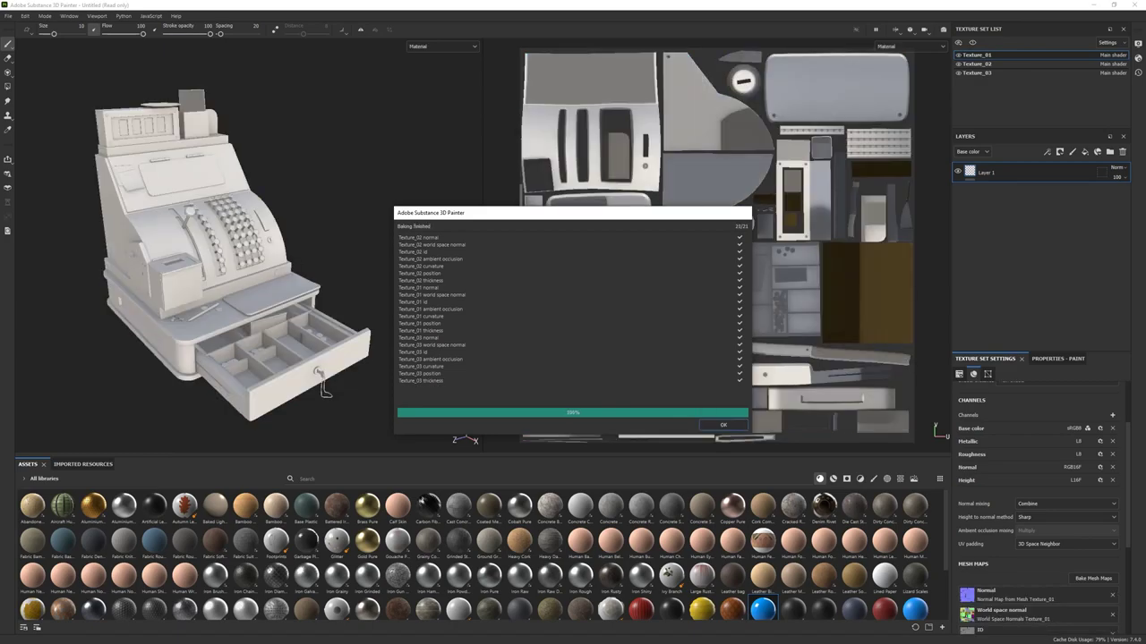
- Dismiss the bake report and apply the Wood Beech Veined material to the model
{"action": "left_click", "coordinate": [723, 425]}
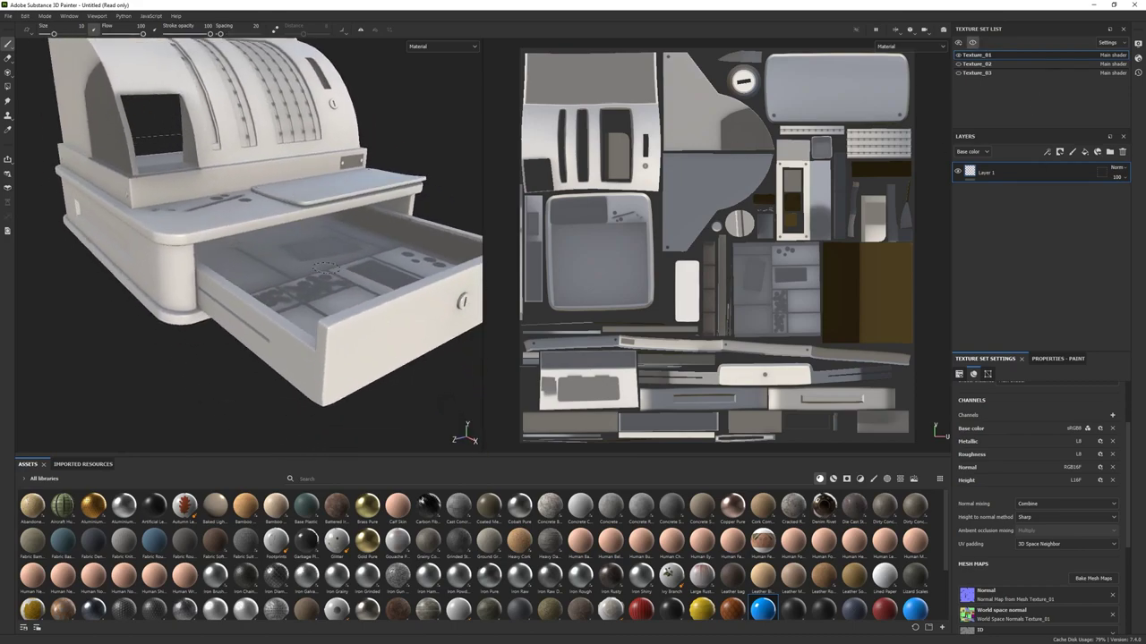
{"action": "scroll", "coordinate": [853, 537], "scroll_direction": "down", "scroll_amount": 3}
{"action": "left_click_drag", "start_coordinate": [884, 567], "coordinate": [1002, 277]}
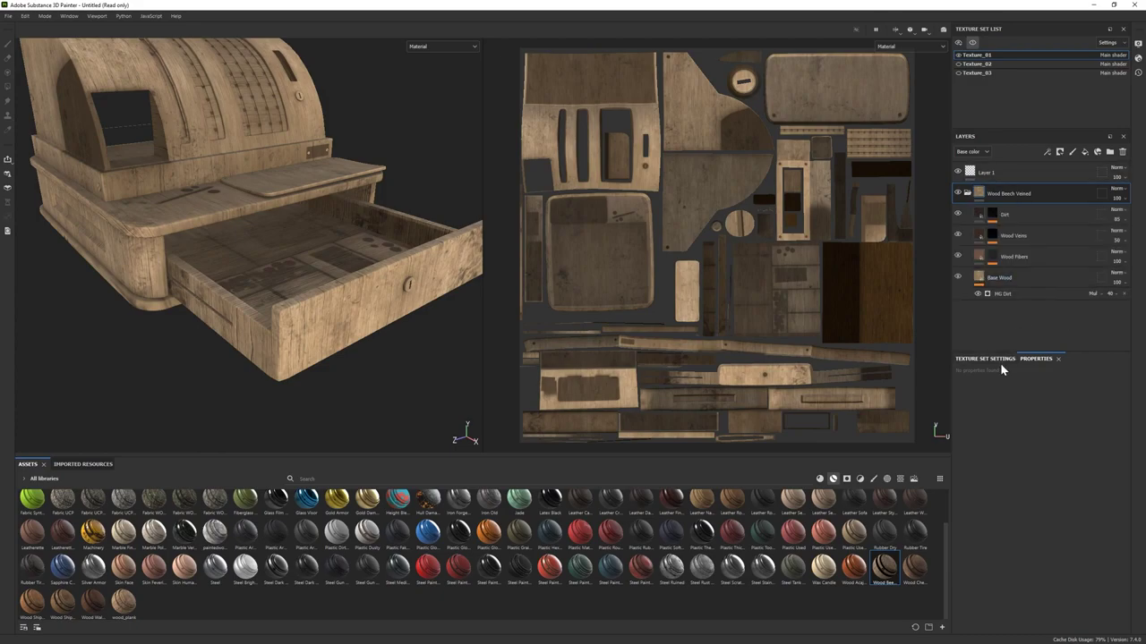
- Remove the wood_pattern_01 sub-layer from Wood Fibers and adjust the Base Wood colour
{"action": "left_click", "coordinate": [962, 257]}
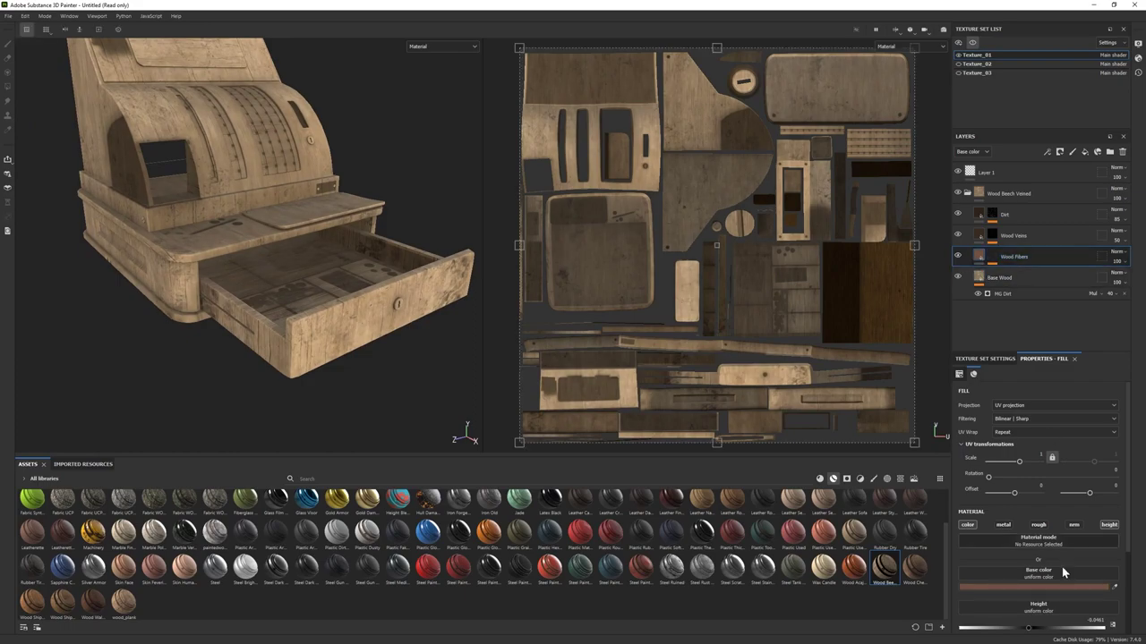
{"action": "key", "text": "1"}
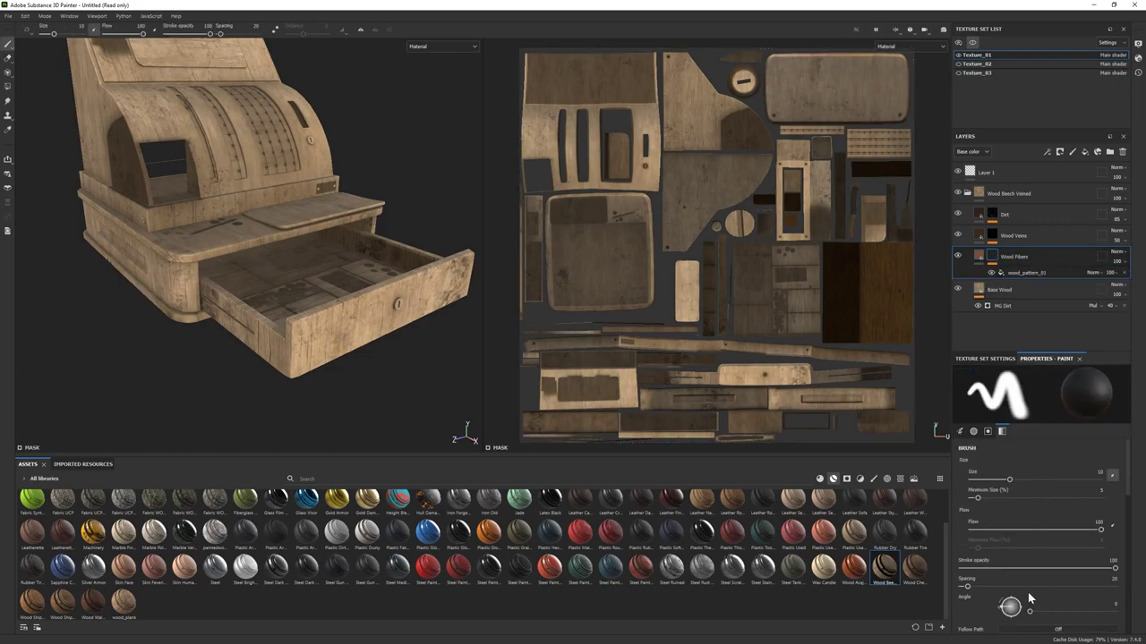
{"action": "scroll", "coordinate": [990, 586], "scroll_direction": "up", "scroll_amount": 3}
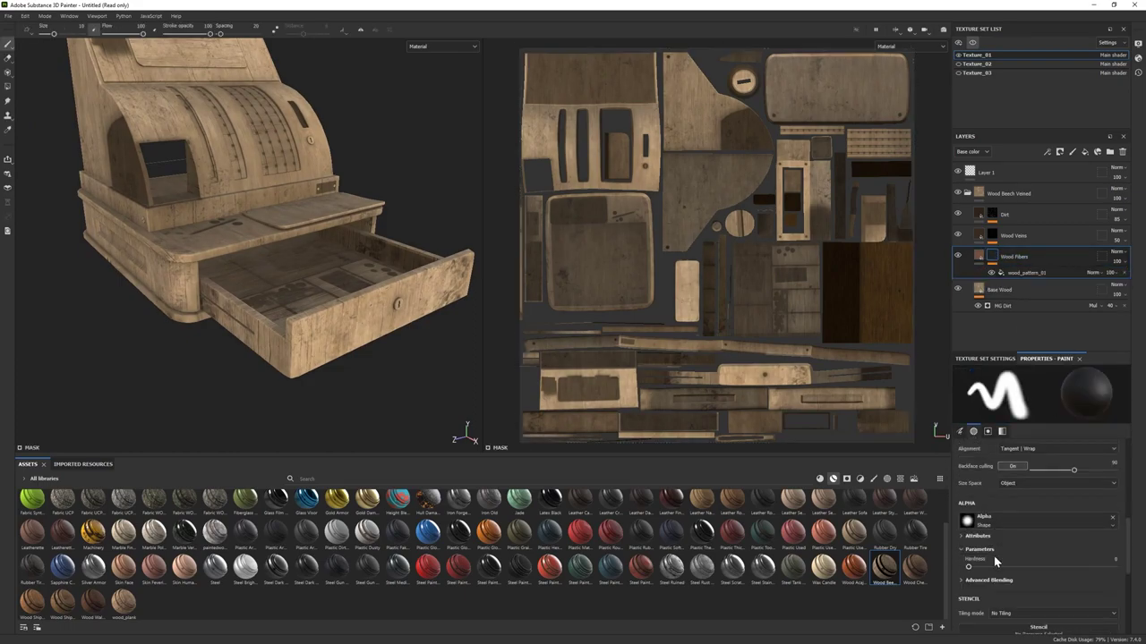
{"action": "left_click", "coordinate": [1018, 271]}
{"action": "key", "text": "Delete"}
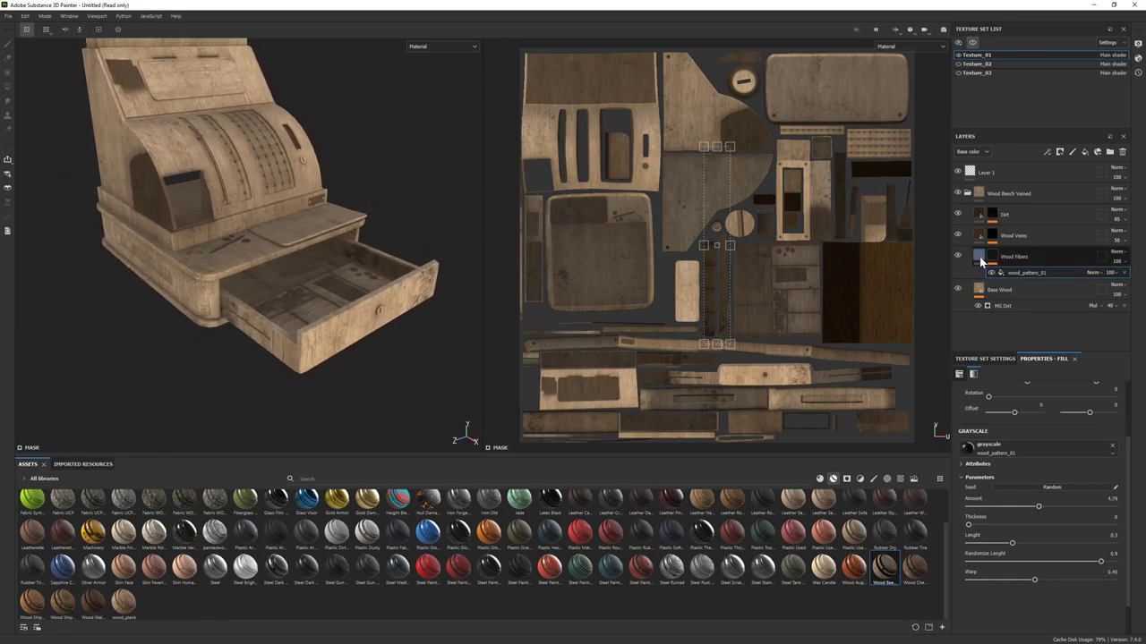
{"action": "left_click", "coordinate": [999, 277]}
{"action": "left_click", "coordinate": [1004, 531]}
{"action": "left_click_drag", "start_coordinate": [1059, 539], "coordinate": [1037, 508]}
{"action": "left_click_drag", "start_coordinate": [295, 295], "coordinate": [276, 314], "text": "alt"}
- Give Wood Beech Veined a black mask and polygon-fill wood onto the drawer and base slab
{"action": "left_click", "coordinate": [966, 193]}
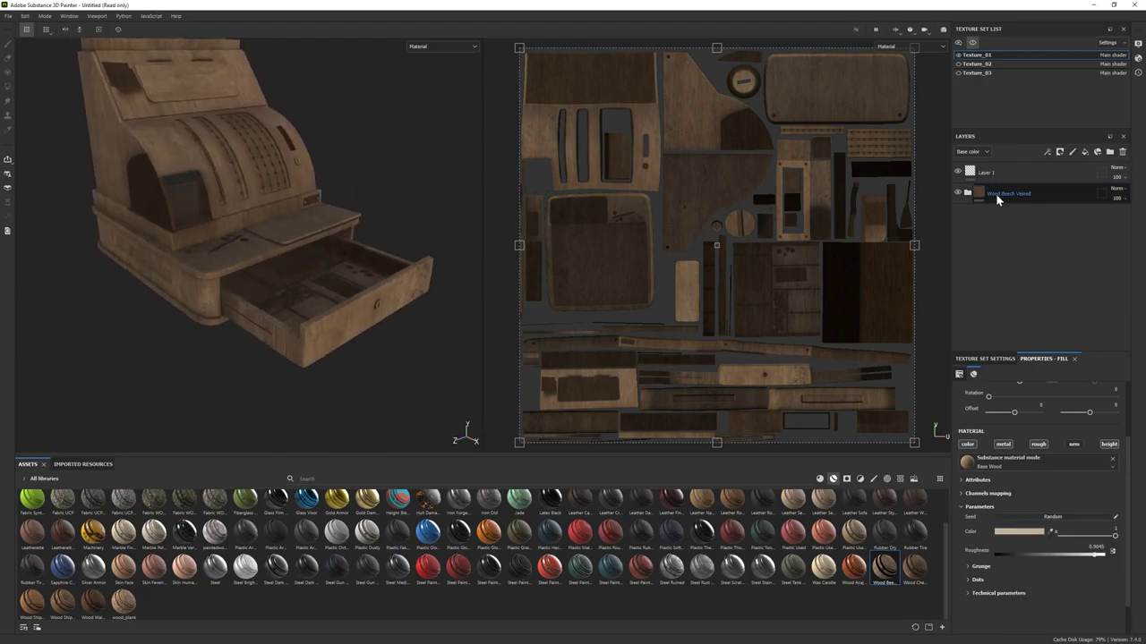
{"action": "left_click", "coordinate": [992, 193]}
{"action": "left_click", "coordinate": [7, 86]}
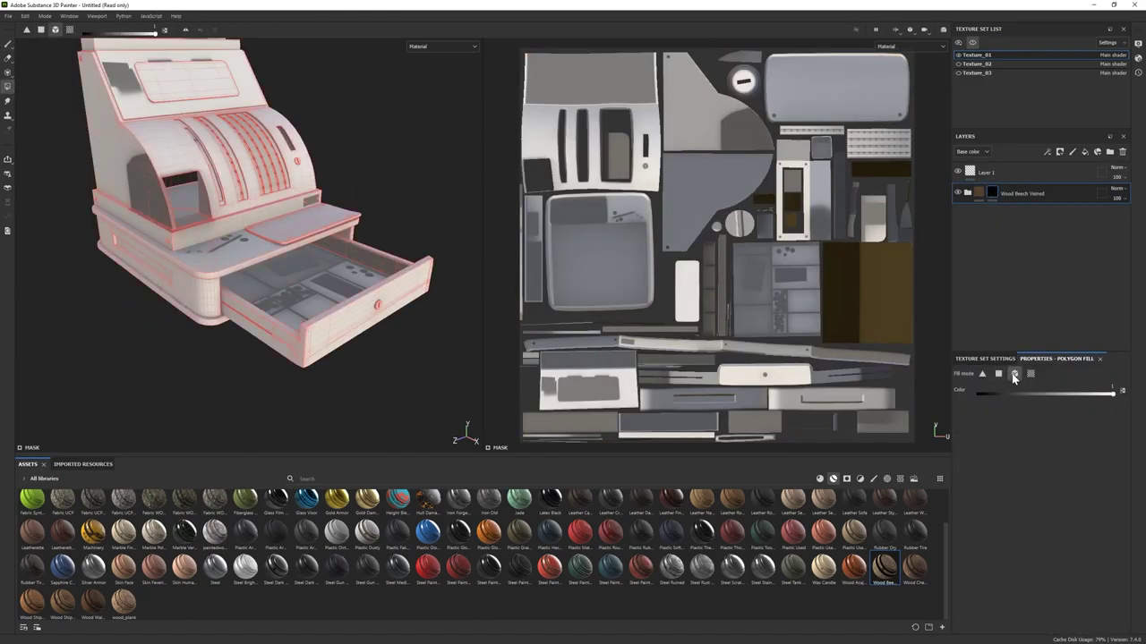
{"action": "left_click", "coordinate": [1014, 374]}
{"action": "left_click", "coordinate": [205, 327]}
{"action": "left_click", "coordinate": [8, 44]}
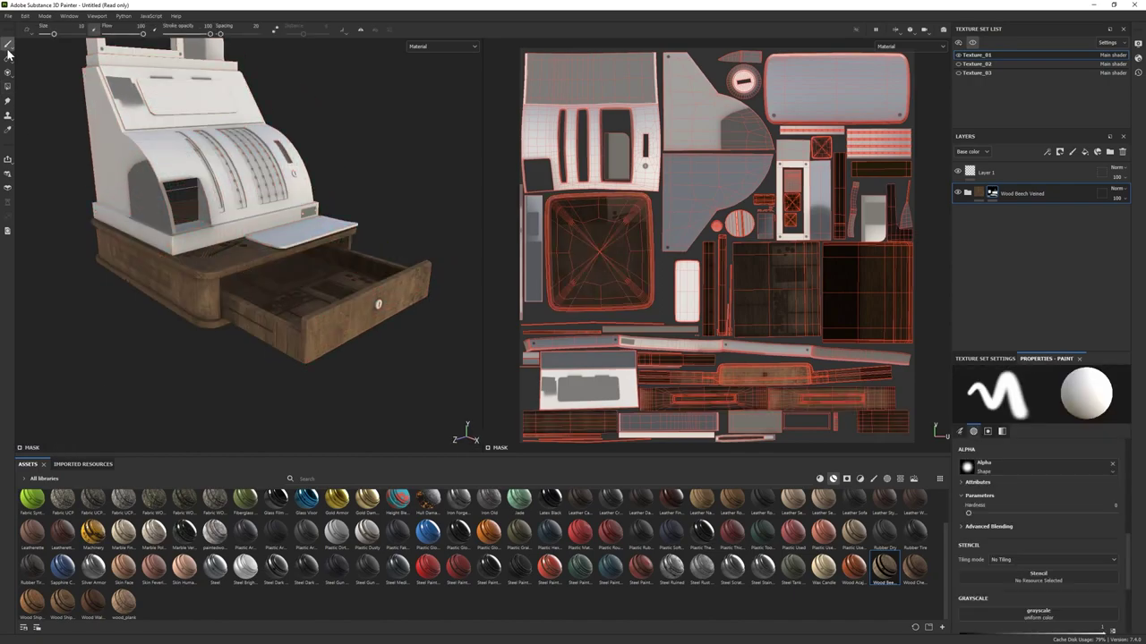
{"action": "left_click_drag", "start_coordinate": [36, 67], "coordinate": [71, 97], "text": "alt"}
{"action": "left_click", "coordinate": [8, 86]}
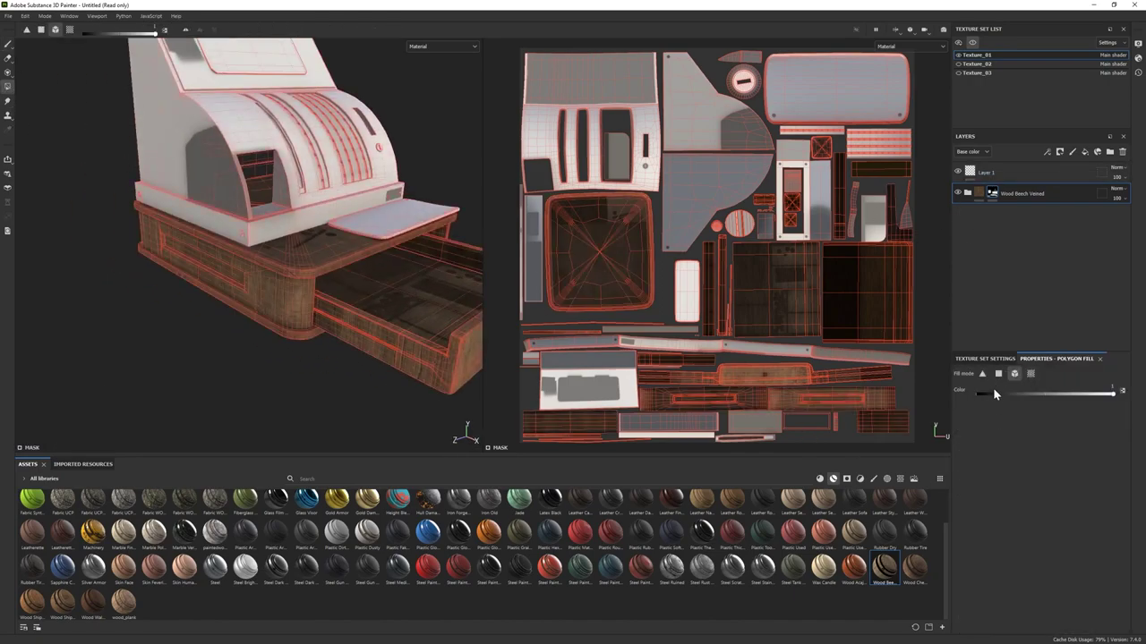
{"action": "left_click", "coordinate": [304, 324]}
- Fill one more small base patch with wood, then add the Wood Chest Stylized material
{"action": "key", "text": "1"}
{"action": "mouse_move", "coordinate": [304, 324]}
{"action": "left_mouse_down", "text": "alt"}
{"action": "mouse_move", "coordinate": [266, 212]}
{"action": "mouse_move", "coordinate": [224, 179]}
{"action": "left_mouse_up", "text": "alt"}
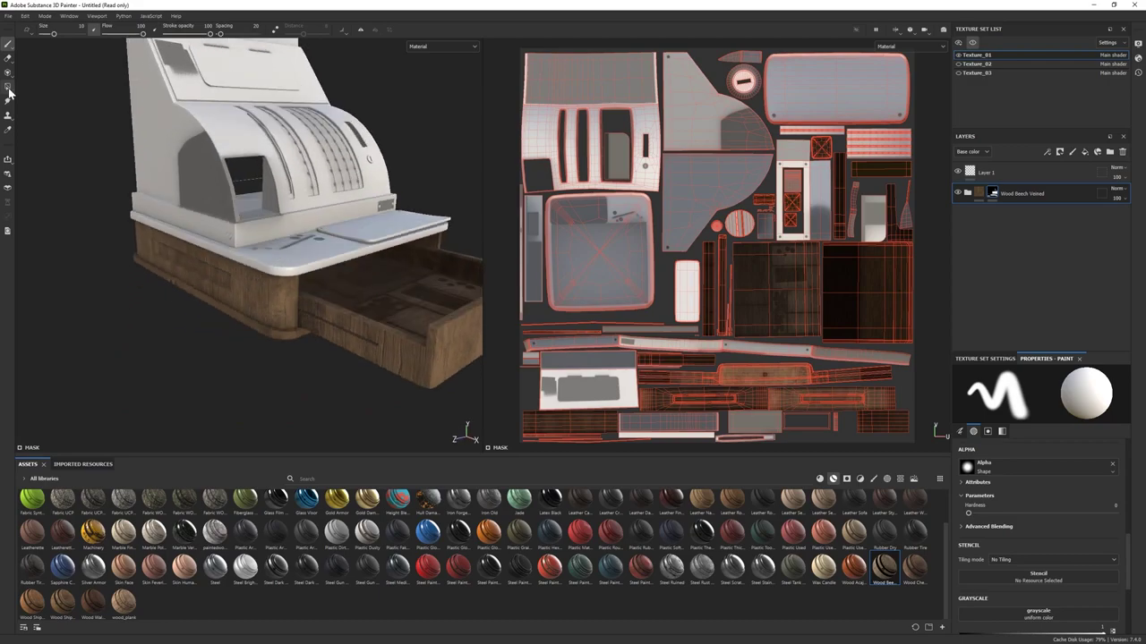
{"action": "left_click", "coordinate": [8, 86]}
{"action": "left_click", "coordinate": [179, 286]}
{"action": "key", "text": "1"}
{"action": "left_click_drag", "start_coordinate": [223, 268], "coordinate": [287, 251], "text": "alt"}
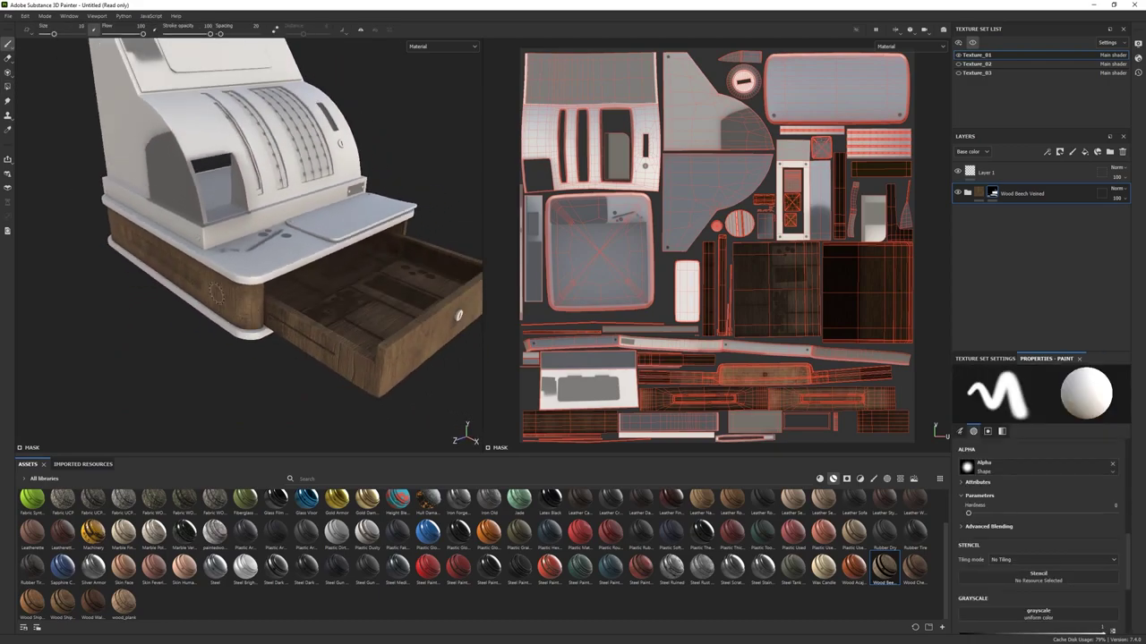
{"action": "left_click_drag", "start_coordinate": [268, 223], "coordinate": [376, 224], "text": "alt"}
- Hide the Fibers sublayer and darken the Wood Chest Stylized base colour
{"action": "left_click", "coordinate": [967, 193]}
{"action": "left_click", "coordinate": [957, 314]}
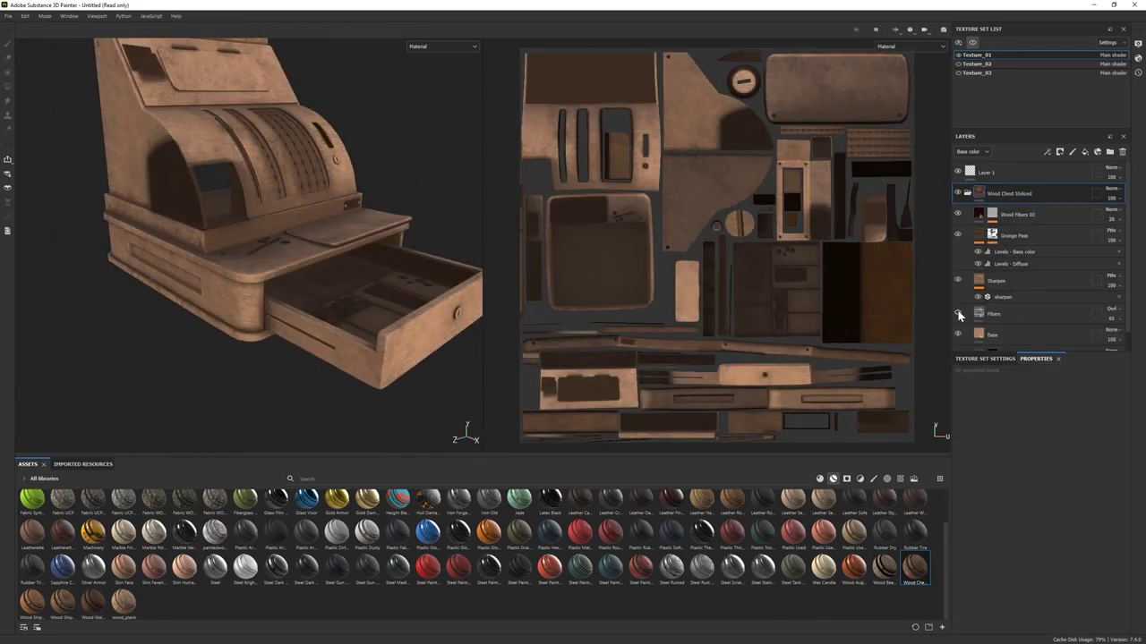
{"action": "left_click_drag", "start_coordinate": [295, 345], "coordinate": [338, 349], "text": "alt"}
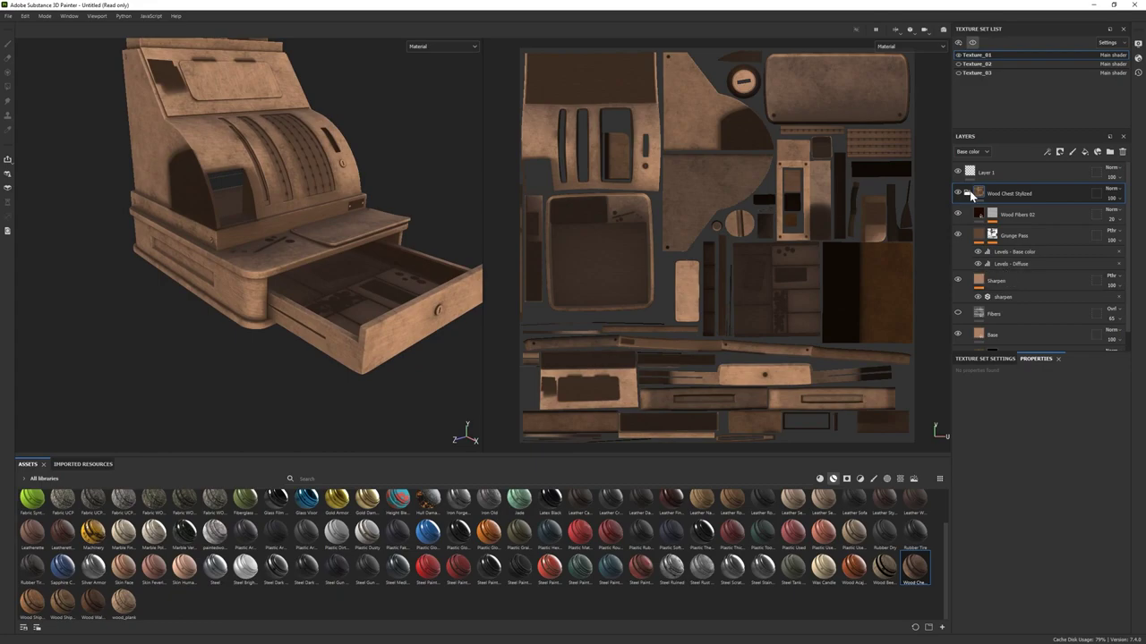
{"action": "scroll", "coordinate": [971, 197], "scroll_direction": "down", "scroll_amount": 1}
{"action": "left_click", "coordinate": [994, 315]}
{"action": "left_click", "coordinate": [1018, 516]}
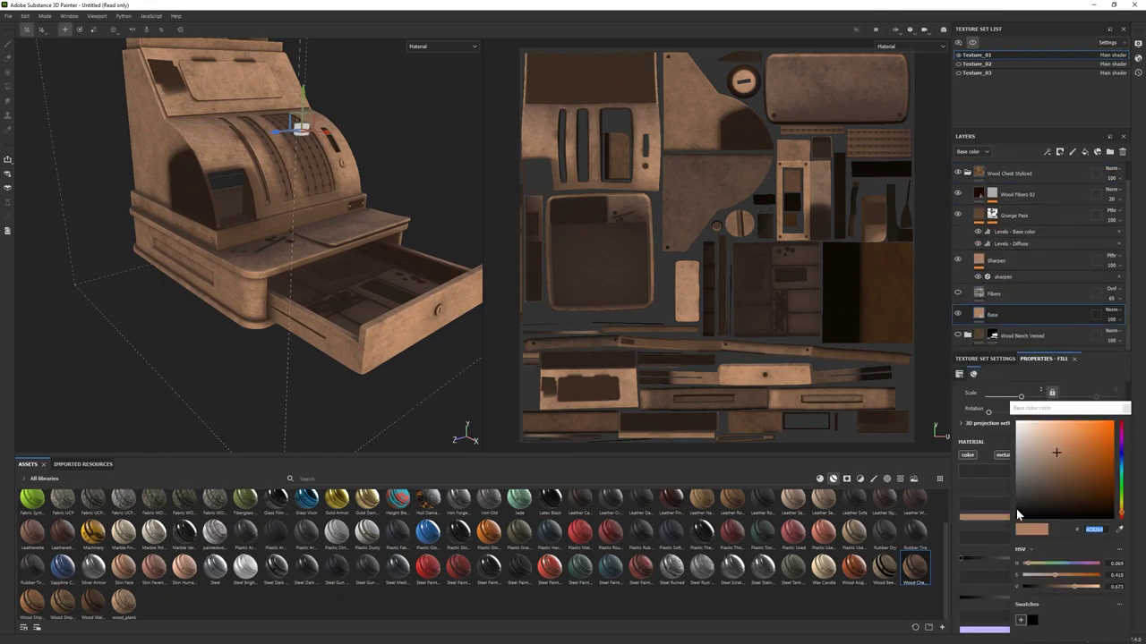
{"action": "left_click", "coordinate": [1061, 584]}
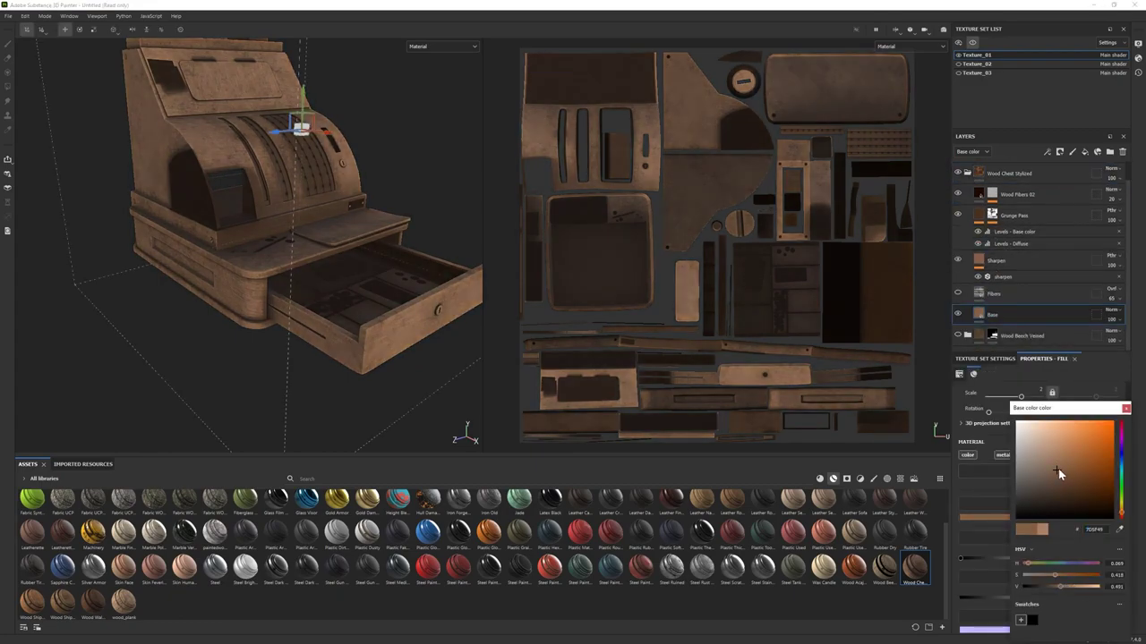
{"action": "left_click_drag", "start_coordinate": [1058, 468], "coordinate": [1053, 474]}
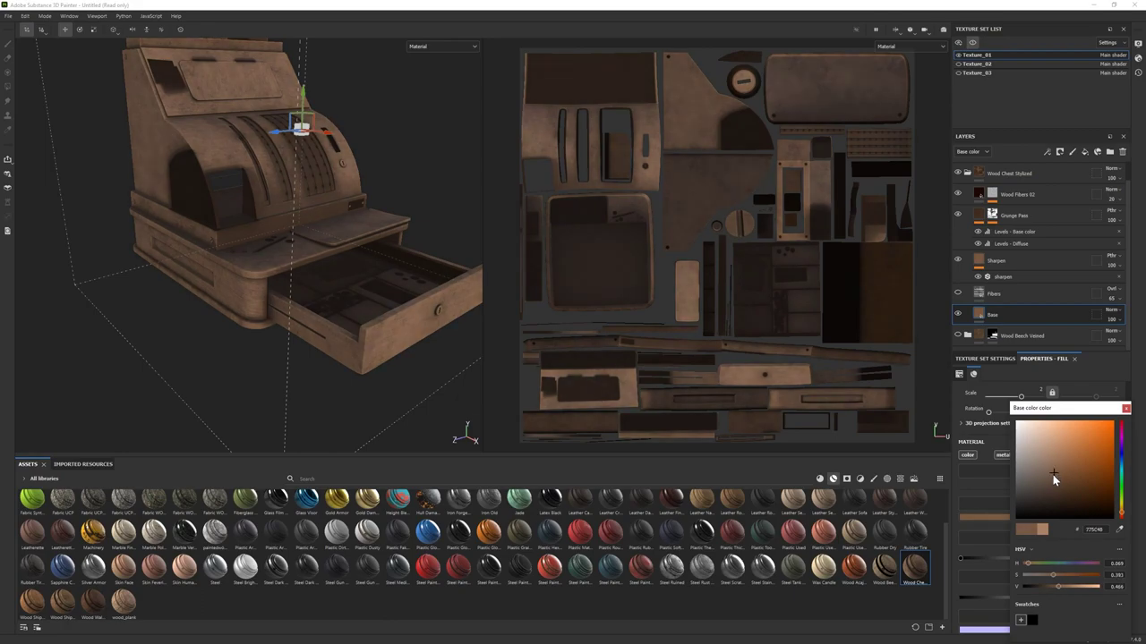
{"action": "left_click_drag", "start_coordinate": [403, 340], "coordinate": [286, 371], "text": "alt"}
- Add a black mask to the Wood Chest Stylized group and polygon-fill the base and drawer
{"action": "left_click", "coordinate": [967, 173]}
{"action": "right_click", "coordinate": [1019, 194]}
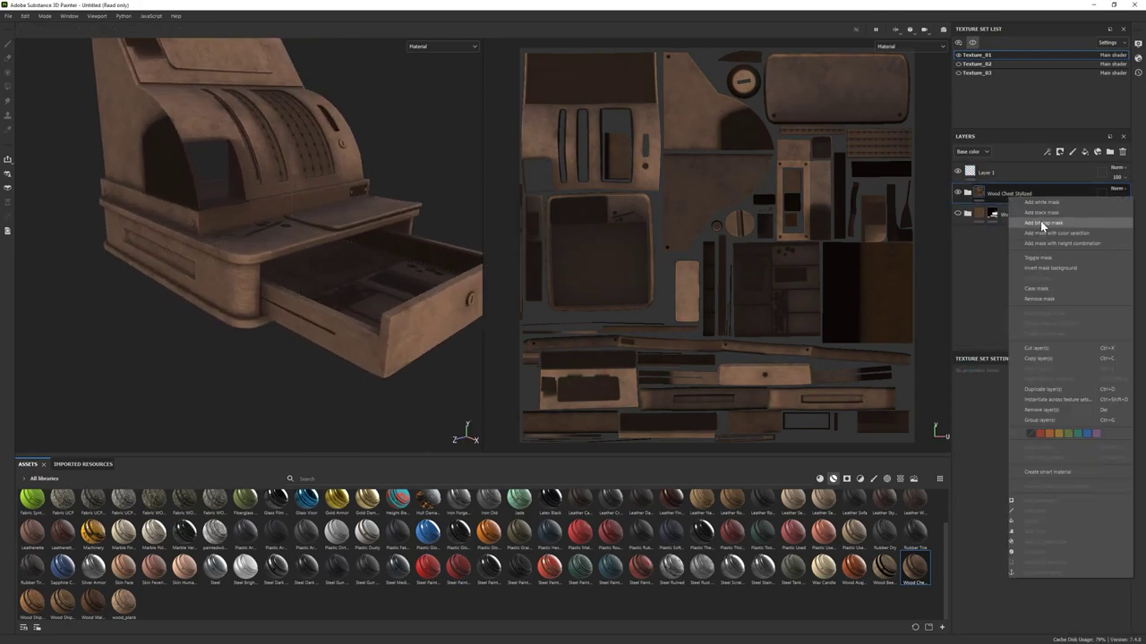
{"action": "left_click", "coordinate": [1040, 222]}
{"action": "key", "text": "4"}
{"action": "left_click", "coordinate": [241, 284]}
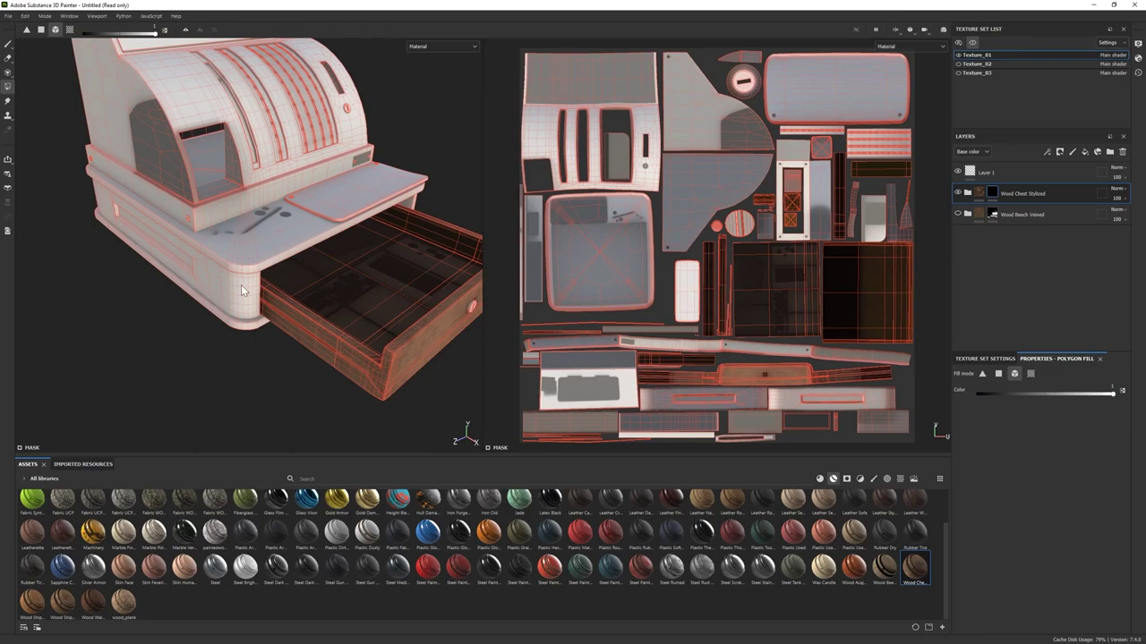
{"action": "left_click", "coordinate": [161, 260]}
{"action": "key", "text": "1"}
- Duplicate the Wood Chest Stylized group and select its wood_pattern_01 fill
{"action": "left_click", "coordinate": [999, 199]}
{"action": "key", "text": "ctrl+d"}
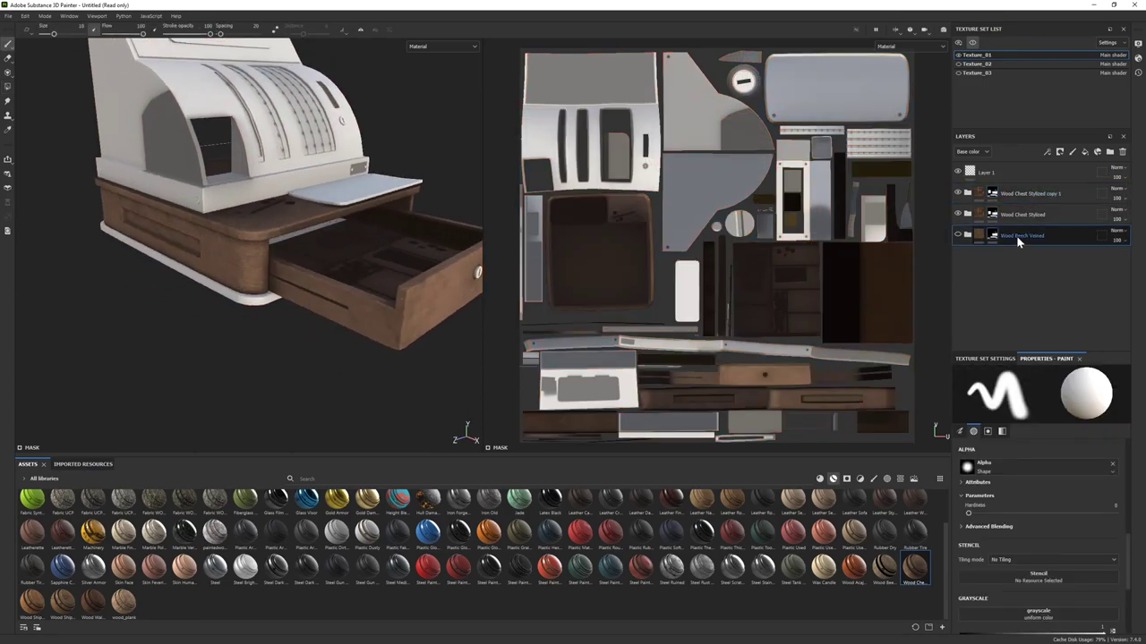
{"action": "left_click_drag", "start_coordinate": [448, 296], "coordinate": [192, 234], "text": "alt"}
{"action": "scroll", "coordinate": [191, 240], "scroll_direction": "up", "scroll_amount": 2}
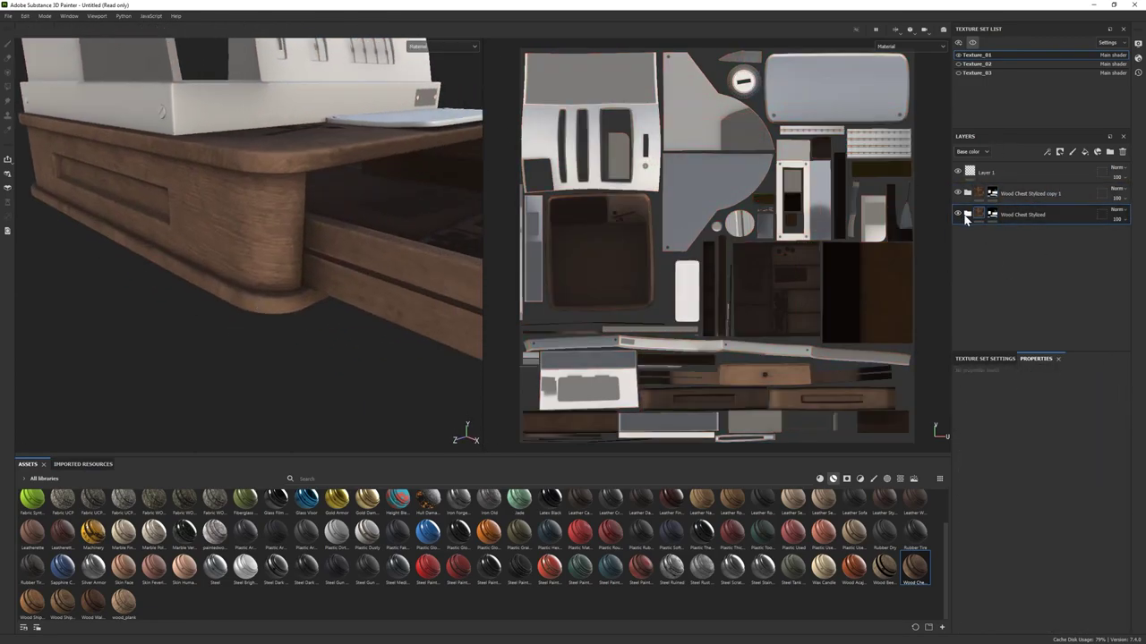
{"action": "left_click", "coordinate": [967, 214]}
{"action": "left_click", "coordinate": [1031, 236]}
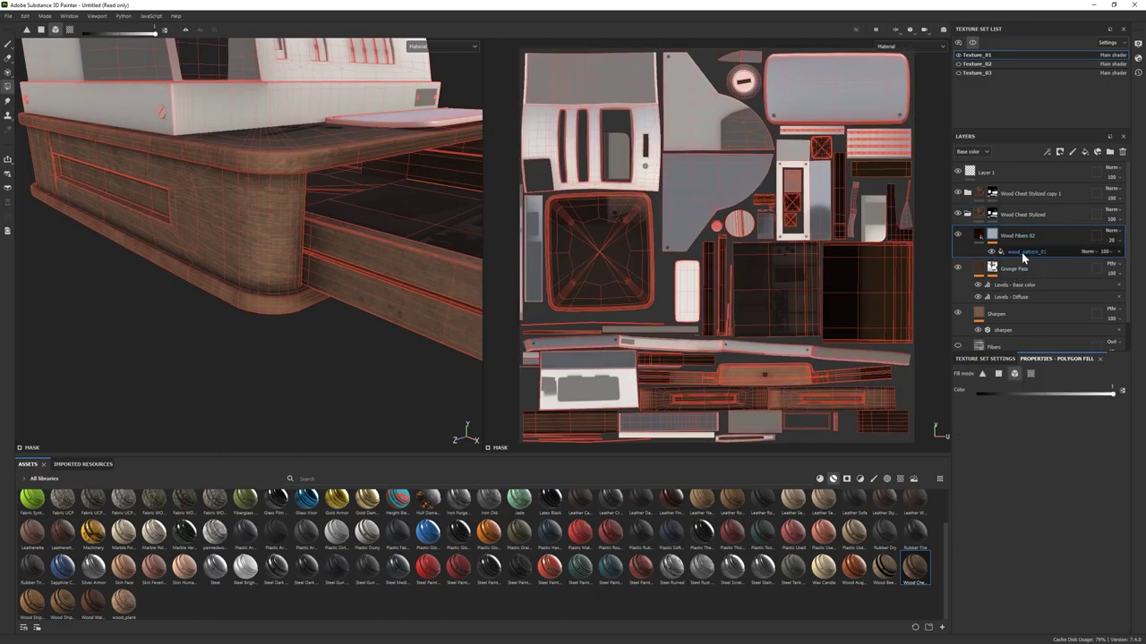
- Lower the Dirt generator mask level to 0.83
{"action": "scroll", "coordinate": [1009, 318], "scroll_direction": "down", "scroll_amount": 1}
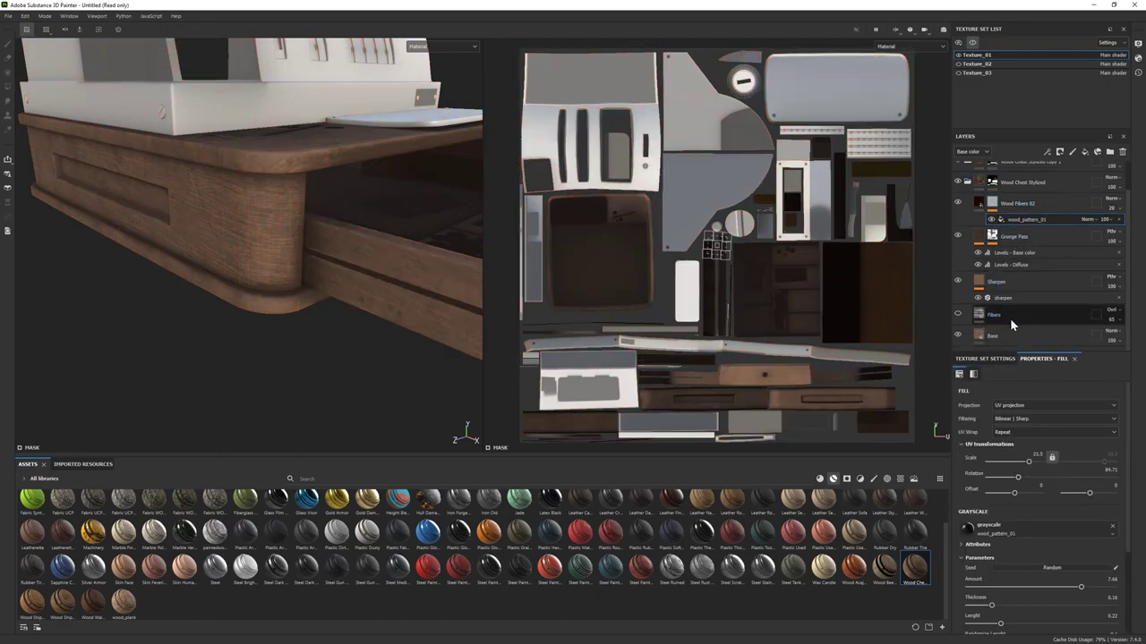
{"action": "scroll", "coordinate": [1010, 317], "scroll_direction": "up", "scroll_amount": 1}
{"action": "scroll", "coordinate": [1021, 286], "scroll_direction": "down", "scroll_amount": 1}
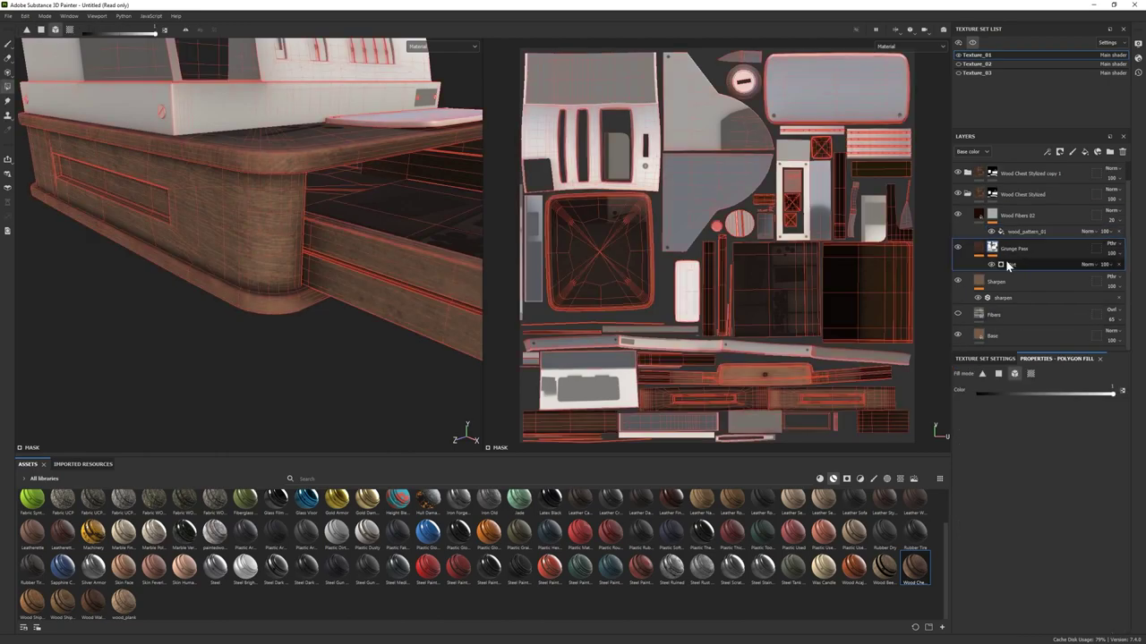
{"action": "left_click", "coordinate": [1022, 264]}
{"action": "key", "text": "f"}
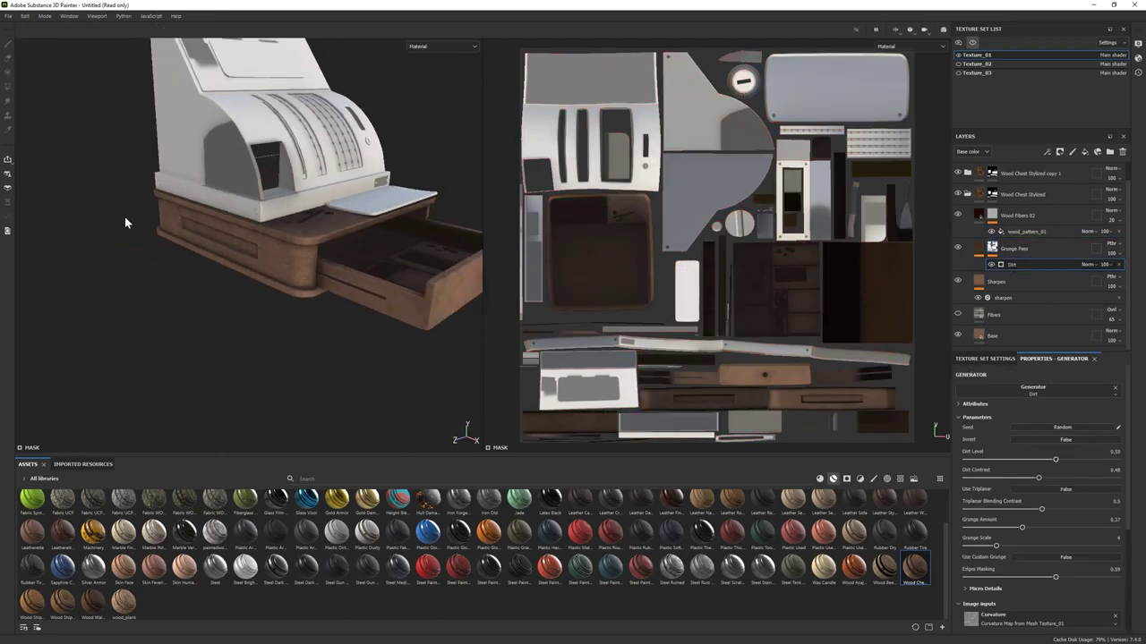
{"action": "left_click_drag", "start_coordinate": [1100, 462], "coordinate": [1091, 459]}
{"action": "left_click_drag", "start_coordinate": [295, 295], "coordinate": [207, 297], "text": "alt"}
{"action": "scroll", "coordinate": [287, 325], "scroll_direction": "up", "scroll_amount": 3}
{"action": "scroll", "coordinate": [260, 322], "scroll_direction": "down", "scroll_amount": 3}
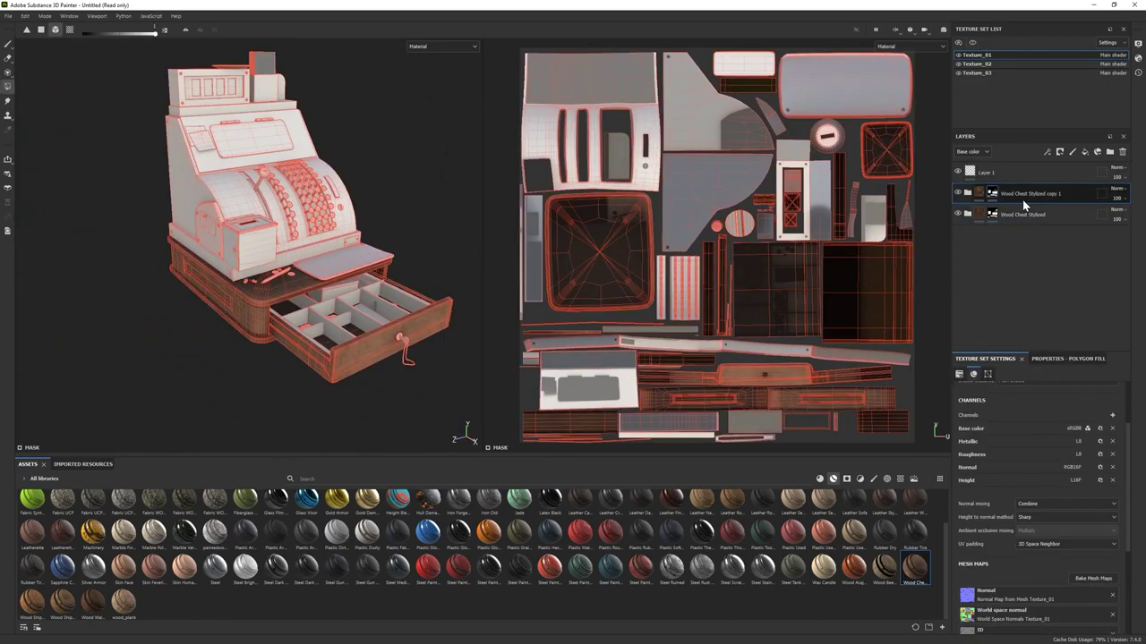
- Paste the wood group into Texture_03 and polygon-fill the small top box with it
{"action": "left_click", "coordinate": [962, 64]}
{"action": "left_click", "coordinate": [963, 72]}
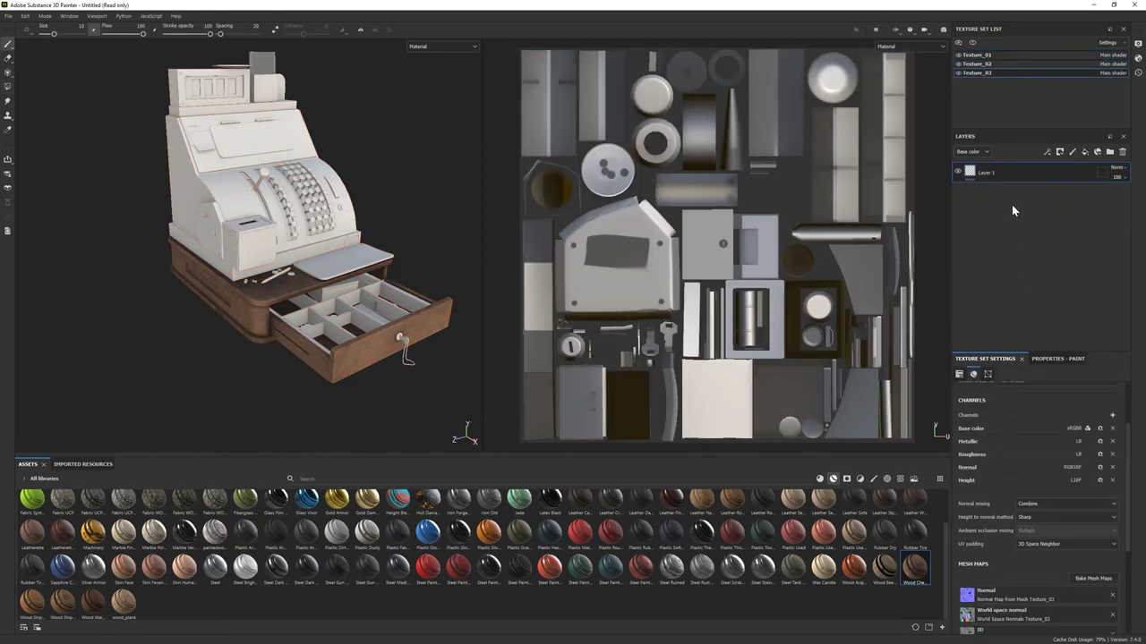
{"action": "key", "text": "ctrl+v"}
{"action": "key", "text": "4"}
{"action": "mouse_move", "coordinate": [209, 281]}
{"action": "left_mouse_down", "text": "alt"}
{"action": "mouse_move", "coordinate": [306, 284]}
{"action": "mouse_move", "coordinate": [267, 260]}
{"action": "mouse_move", "coordinate": [278, 241]}
{"action": "mouse_move", "coordinate": [309, 239]}
{"action": "mouse_move", "coordinate": [296, 264]}
{"action": "left_mouse_up", "text": "alt"}
{"action": "left_click", "coordinate": [237, 241]}
{"action": "scroll", "coordinate": [254, 280], "scroll_direction": "up", "scroll_amount": 3}
{"action": "scroll", "coordinate": [254, 281], "scroll_direction": "down", "scroll_amount": 3}
{"action": "left_click", "coordinate": [9, 45]}
{"action": "scroll", "coordinate": [269, 268], "scroll_direction": "down", "scroll_amount": 2}
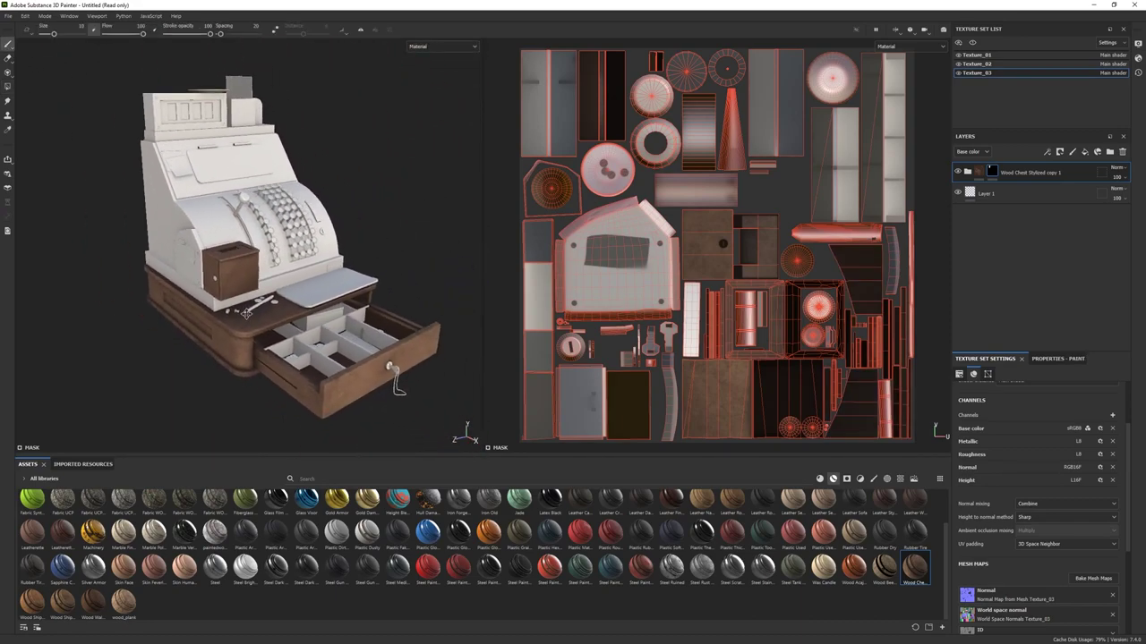
{"action": "scroll", "coordinate": [269, 269], "scroll_direction": "up", "scroll_amount": 4}
{"action": "left_click", "coordinate": [977, 56]}
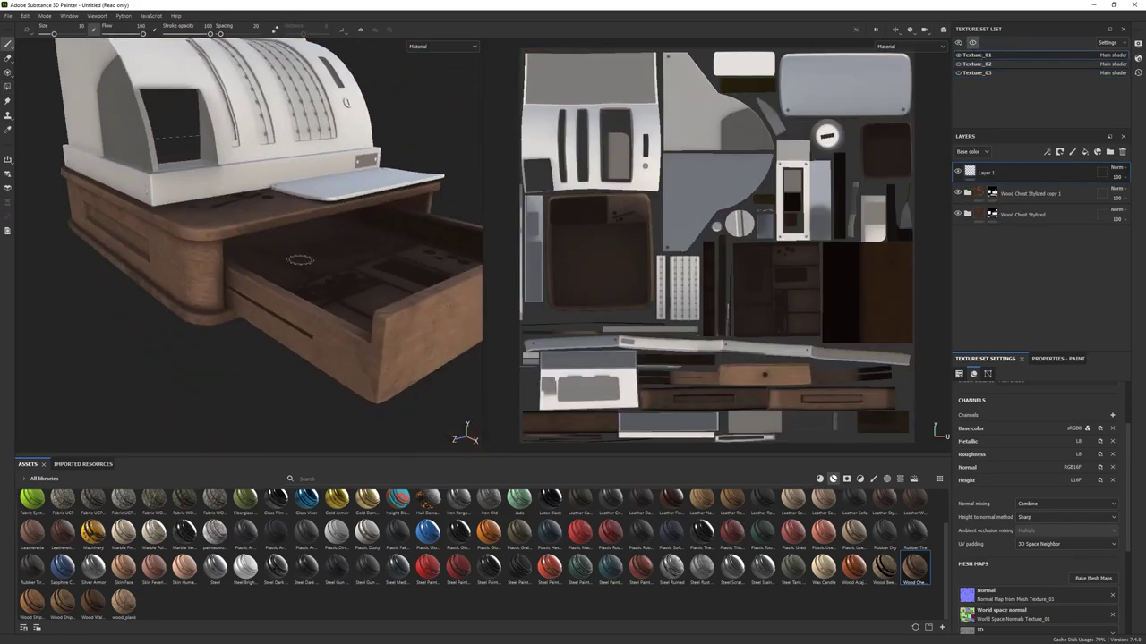
- Search 'leat' and add the Leather Calf Grain material as a layer
{"action": "left_click", "coordinate": [1009, 185]}
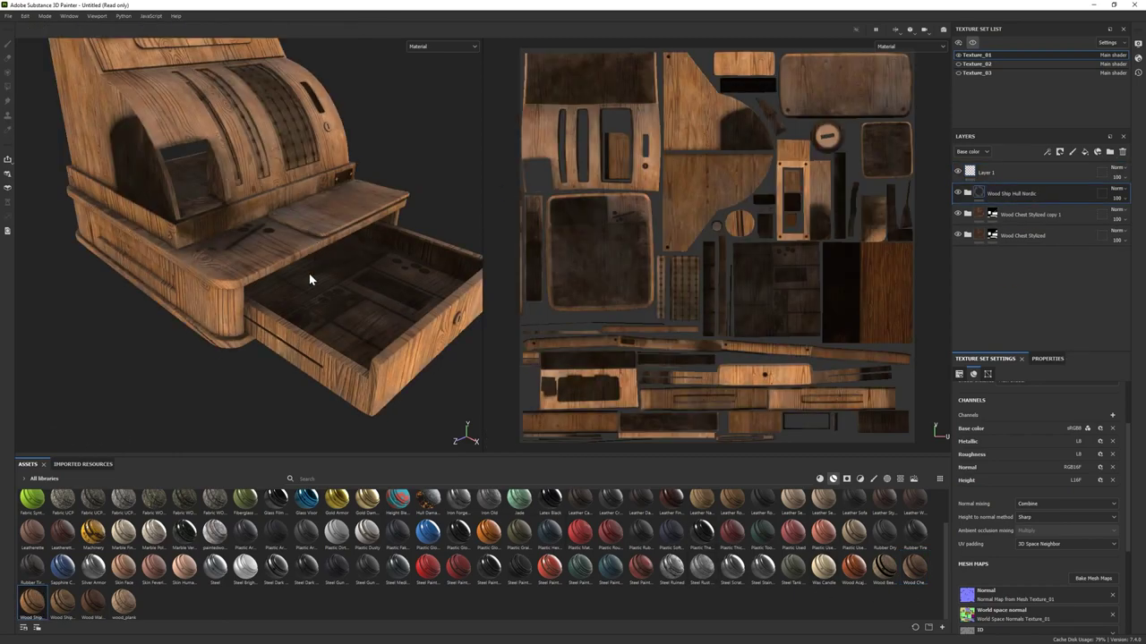
{"action": "type", "text": "leat"}
{"action": "left_click_drag", "start_coordinate": [268, 269], "coordinate": [305, 269], "text": "alt"}
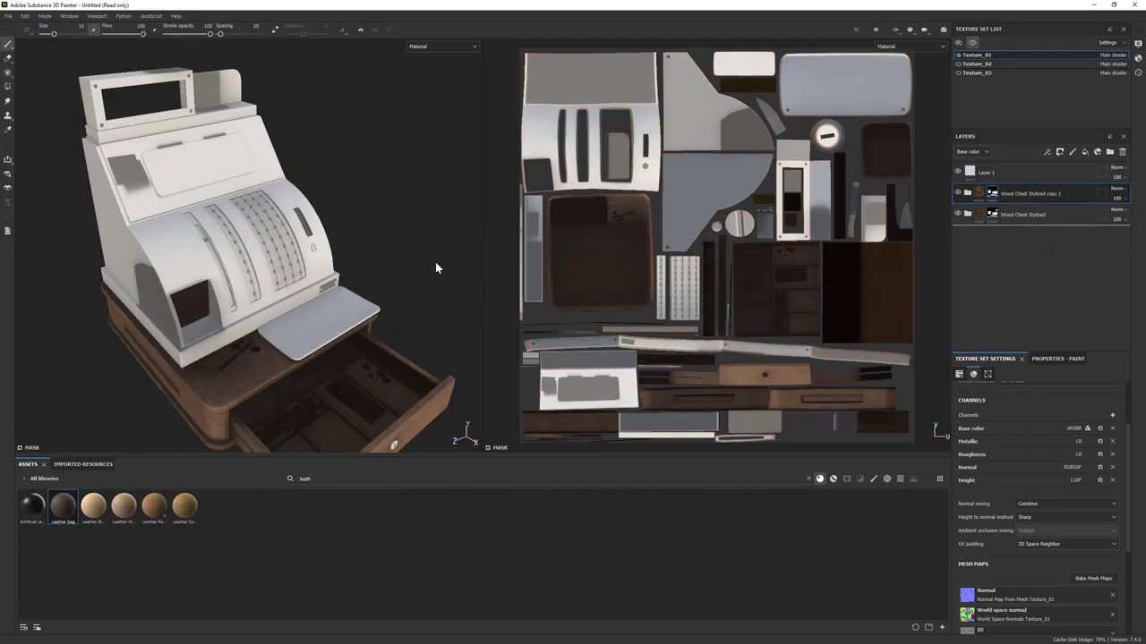
{"action": "scroll", "coordinate": [358, 304], "scroll_direction": "up", "scroll_amount": 3}
{"action": "left_click", "coordinate": [1013, 215]}
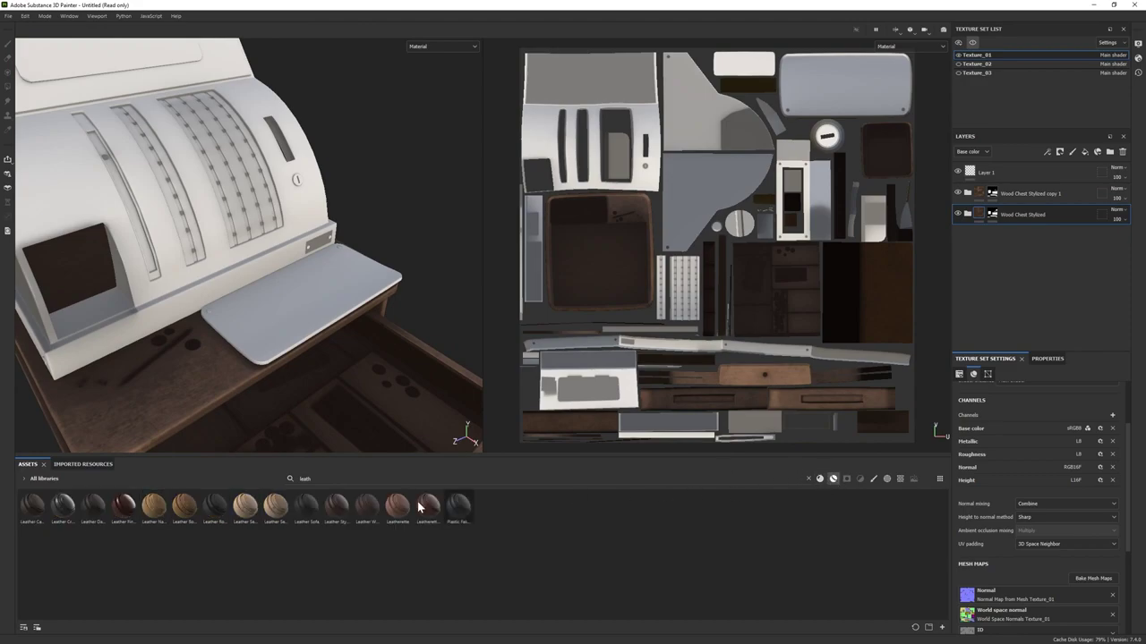
{"action": "left_click_drag", "start_coordinate": [31, 505], "coordinate": [716, 268]}
{"action": "left_click_drag", "start_coordinate": [269, 349], "coordinate": [319, 349], "text": "alt"}
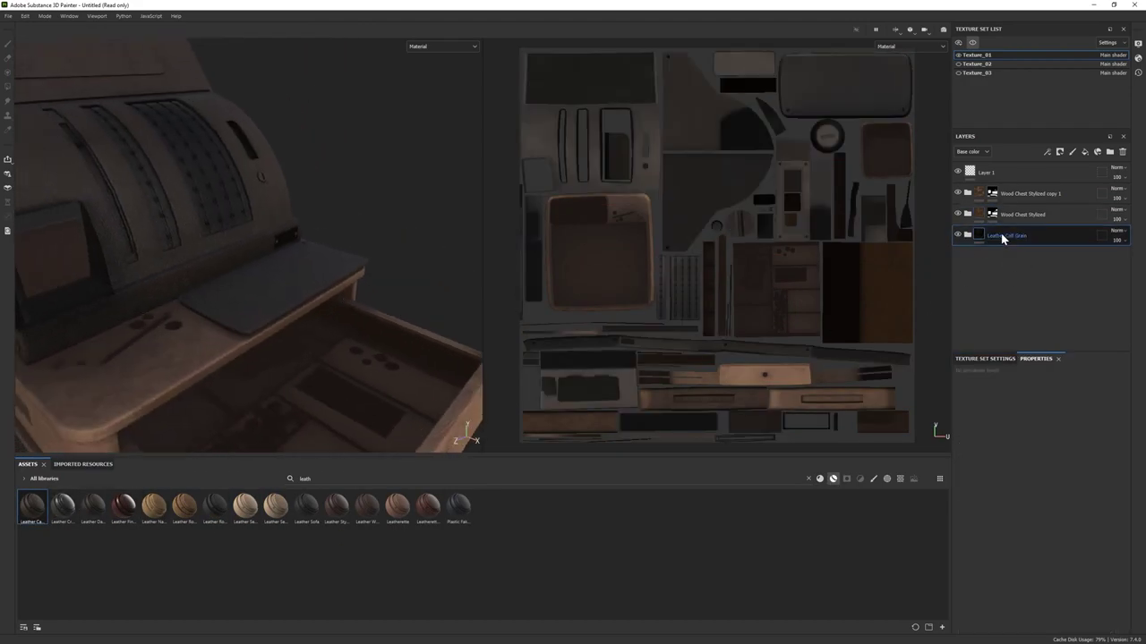
- Give the Leather Calf Grain layer an empty black mask
{"action": "right_click", "coordinate": [1020, 235]}
{"action": "left_click", "coordinate": [1038, 259]}
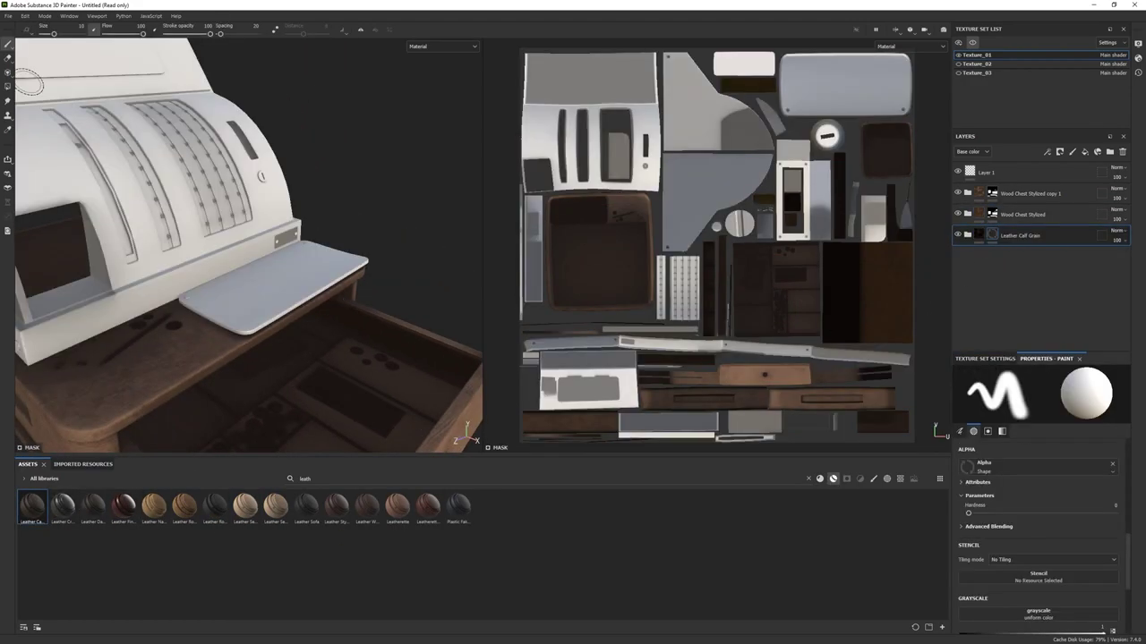
{"action": "left_click", "coordinate": [8, 87]}
{"action": "left_click_drag", "start_coordinate": [397, 247], "coordinate": [314, 233], "text": "alt"}
- Add the Silver Armor material and raise its roughness to about 0.79
{"action": "left_click", "coordinate": [808, 479]}
{"action": "left_click_drag", "start_coordinate": [93, 566], "coordinate": [358, 250]}
{"action": "left_click", "coordinate": [1008, 339]}
{"action": "left_click_drag", "start_coordinate": [1036, 617], "coordinate": [1062, 614]}
{"action": "left_click_drag", "start_coordinate": [346, 346], "coordinate": [349, 222], "text": "alt"}
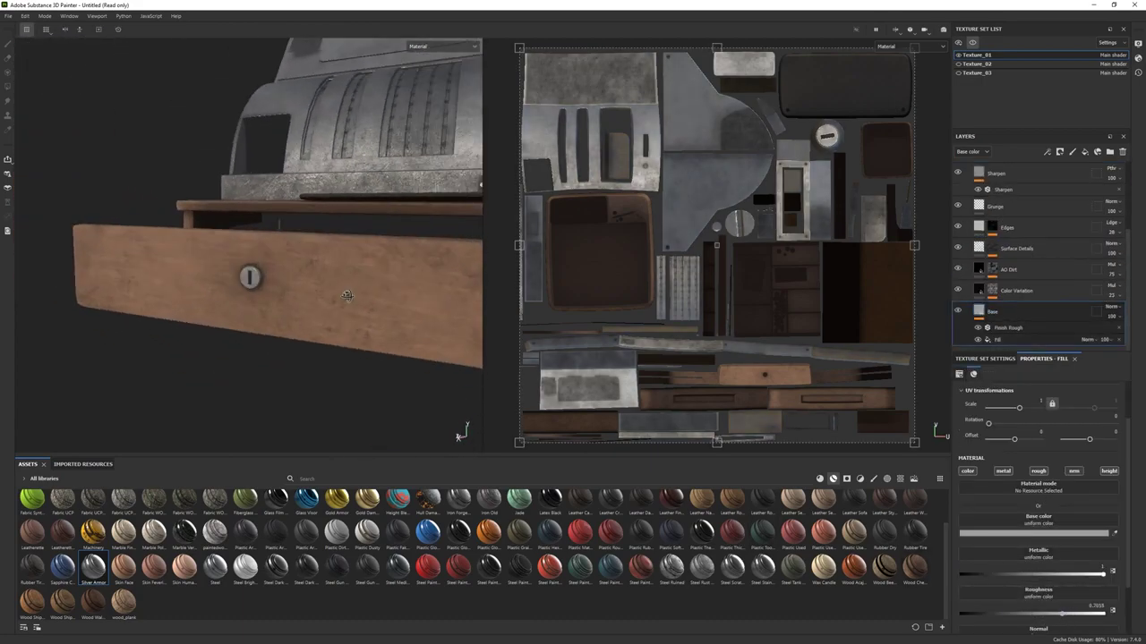
- Add a Steel material layer and give Silver Armor an empty black mask
{"action": "left_click_drag", "start_coordinate": [1073, 367], "coordinate": [1007, 300]}
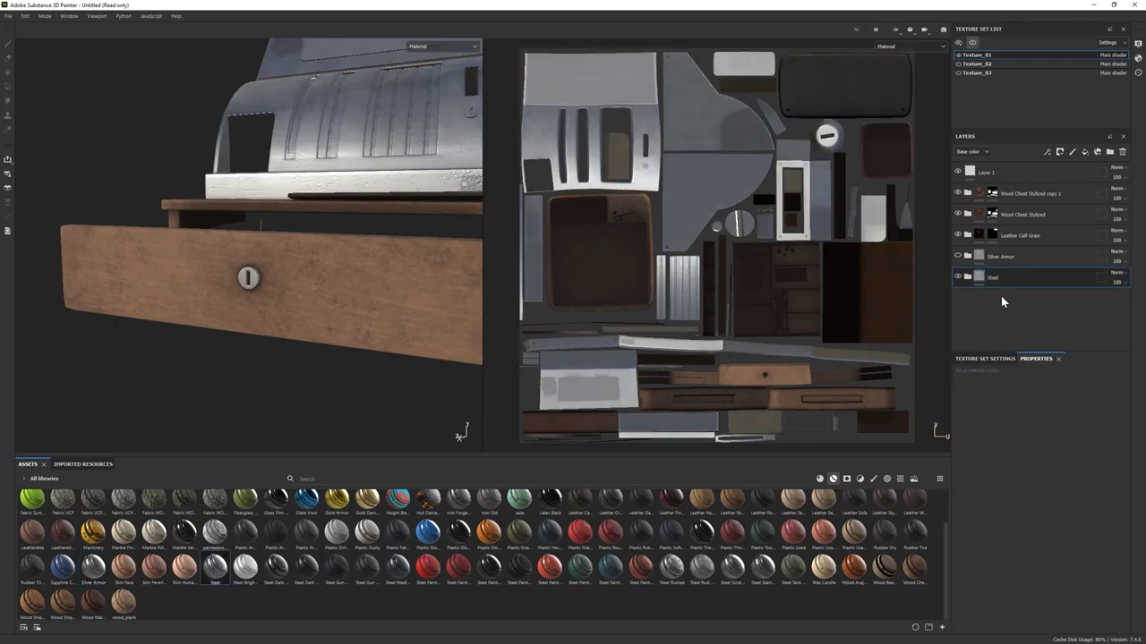
{"action": "left_click", "coordinate": [1025, 340]}
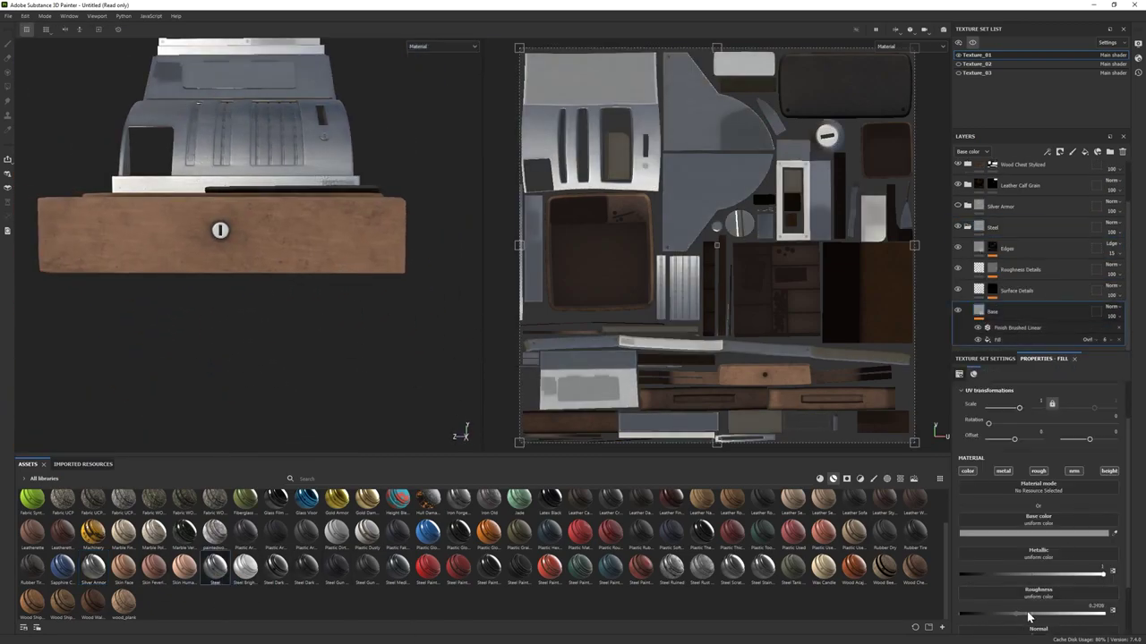
{"action": "right_click", "coordinate": [1019, 229]}
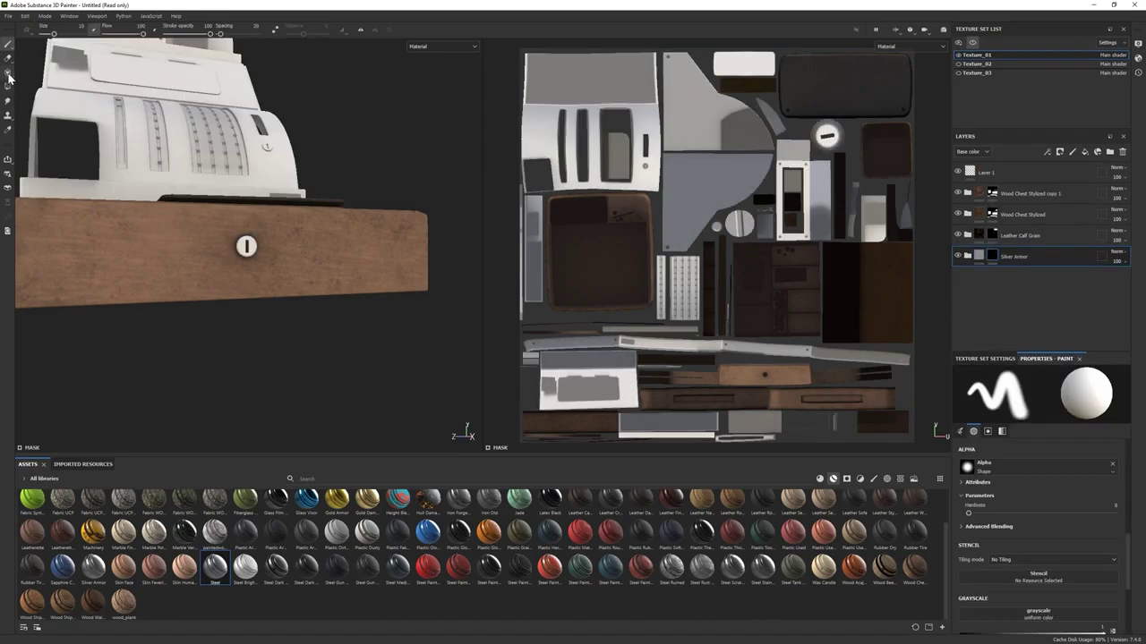
{"action": "key", "text": "4"}
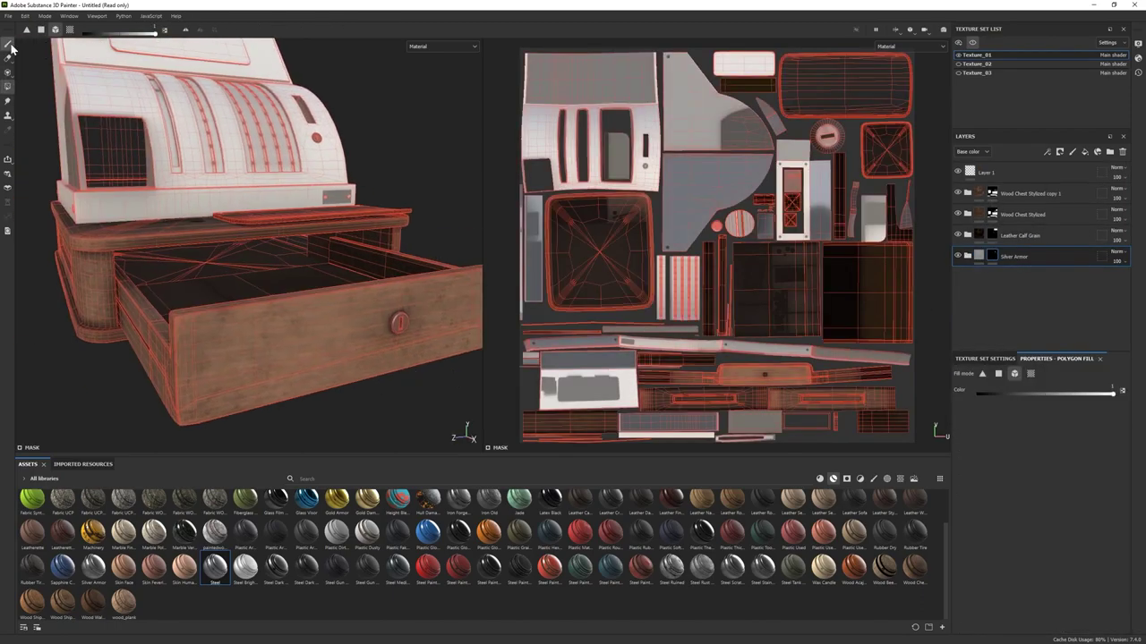
{"action": "left_click", "coordinate": [8, 43]}
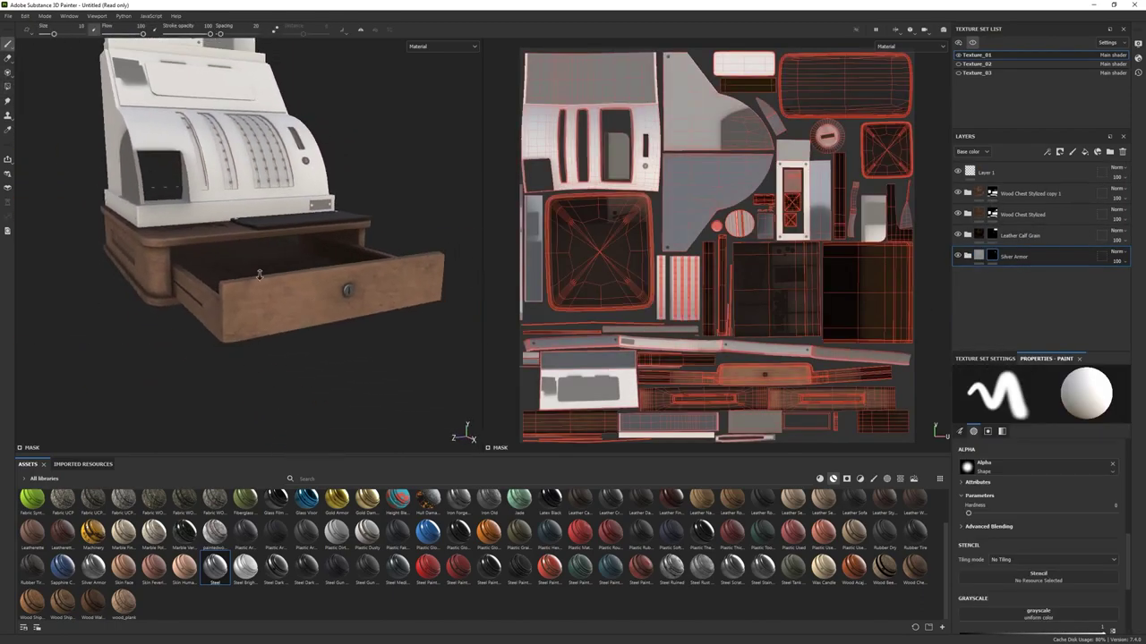
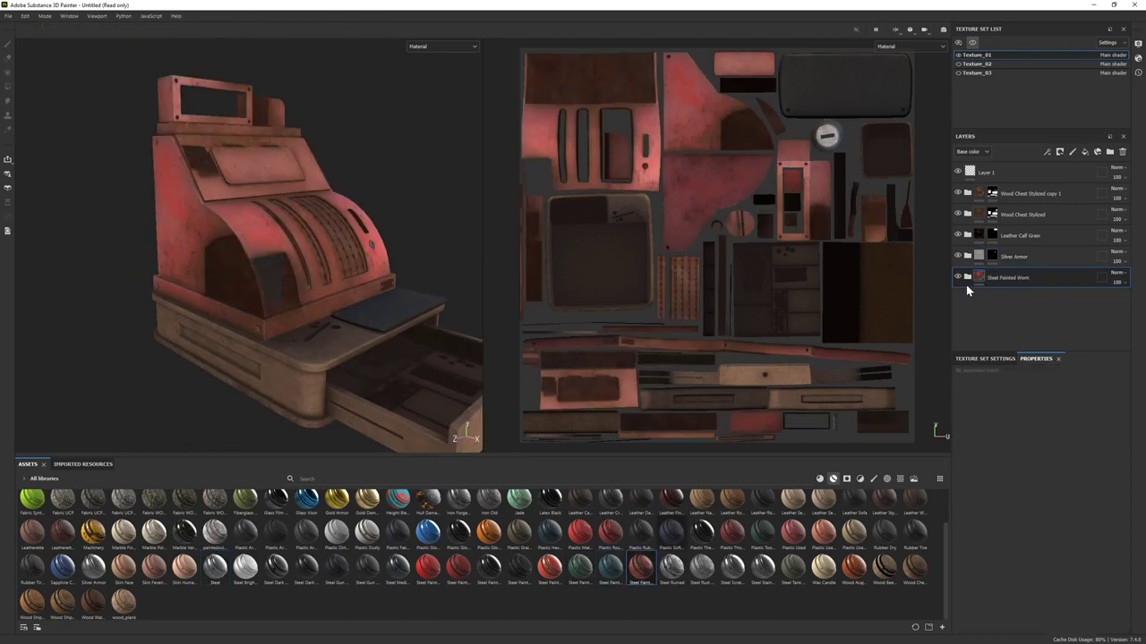
- Expand Steel Painted Worn and shift Shiny Paint's base colour from red toward a warm tan
{"action": "scroll", "coordinate": [965, 284], "scroll_direction": "down", "scroll_amount": 1}
{"action": "left_click", "coordinate": [958, 225]}
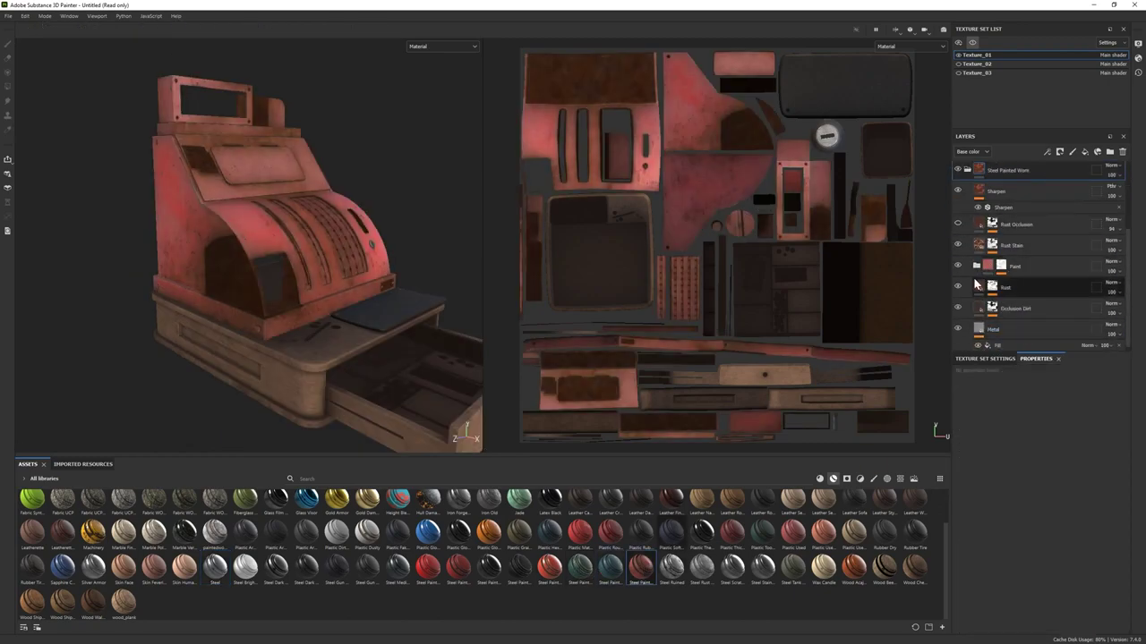
{"action": "scroll", "coordinate": [959, 249], "scroll_direction": "up", "scroll_amount": 1}
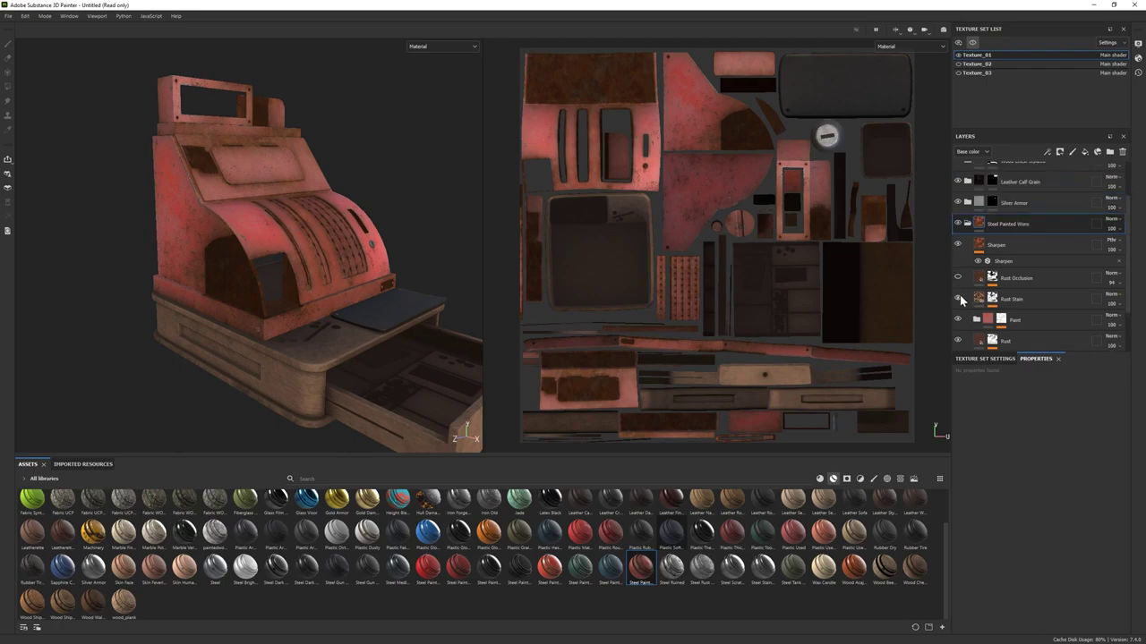
{"action": "left_click", "coordinate": [992, 299]}
{"action": "left_click", "coordinate": [1025, 315]}
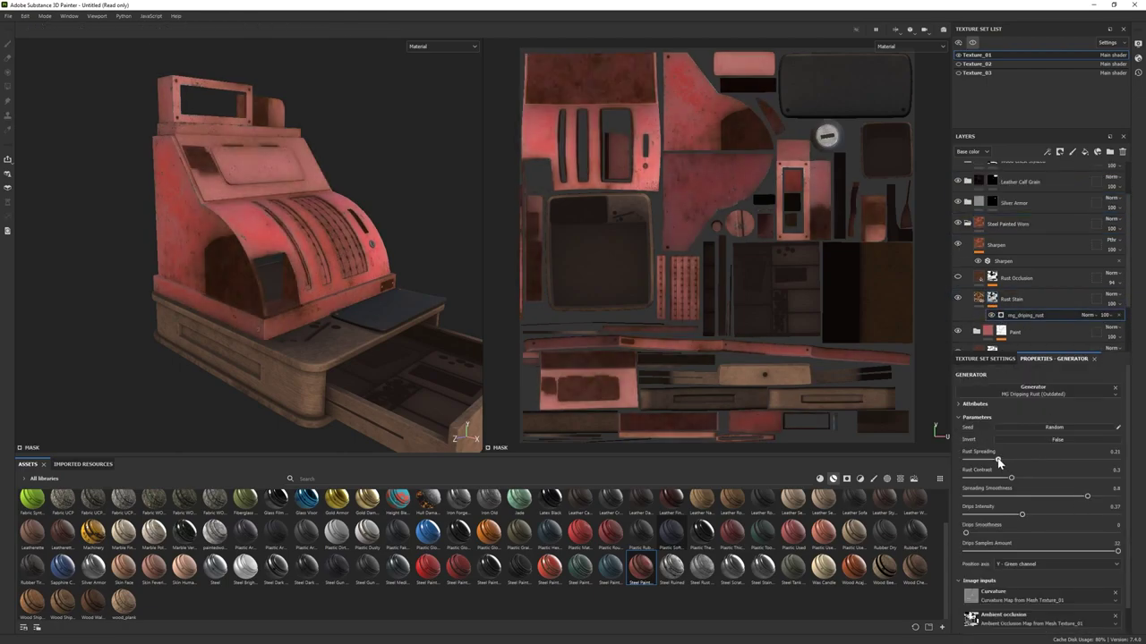
{"action": "scroll", "coordinate": [1029, 269], "scroll_direction": "down", "scroll_amount": 2}
{"action": "left_click", "coordinate": [1020, 259]}
{"action": "left_click", "coordinate": [1027, 534]}
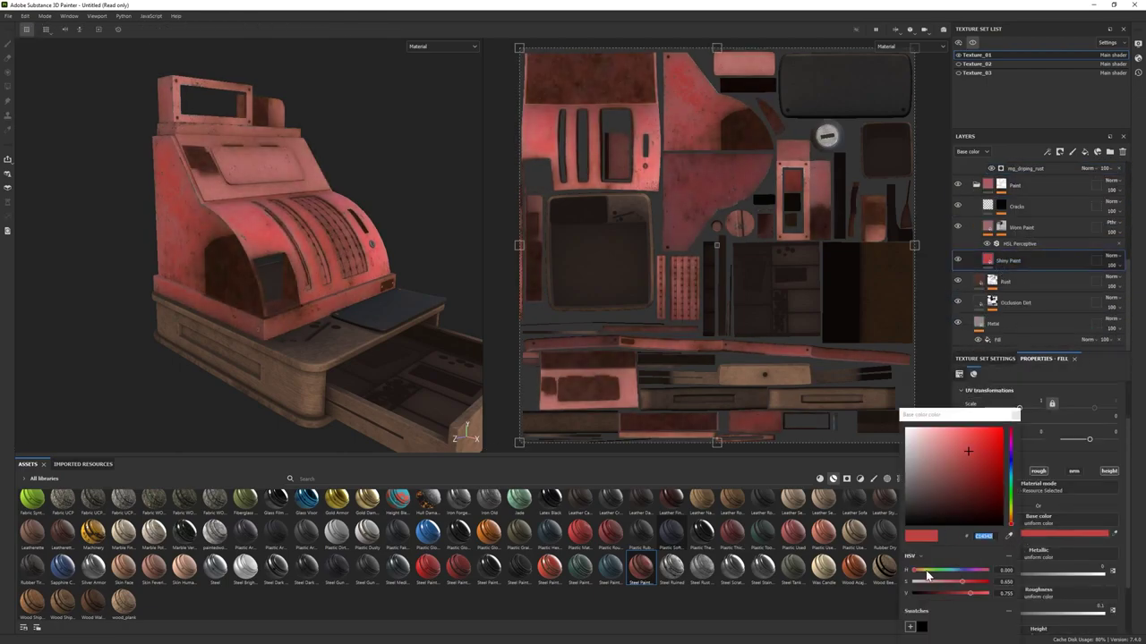
{"action": "left_click_drag", "start_coordinate": [916, 570], "coordinate": [922, 570]}
{"action": "left_click", "coordinate": [949, 593]}
{"action": "left_click", "coordinate": [938, 582]}
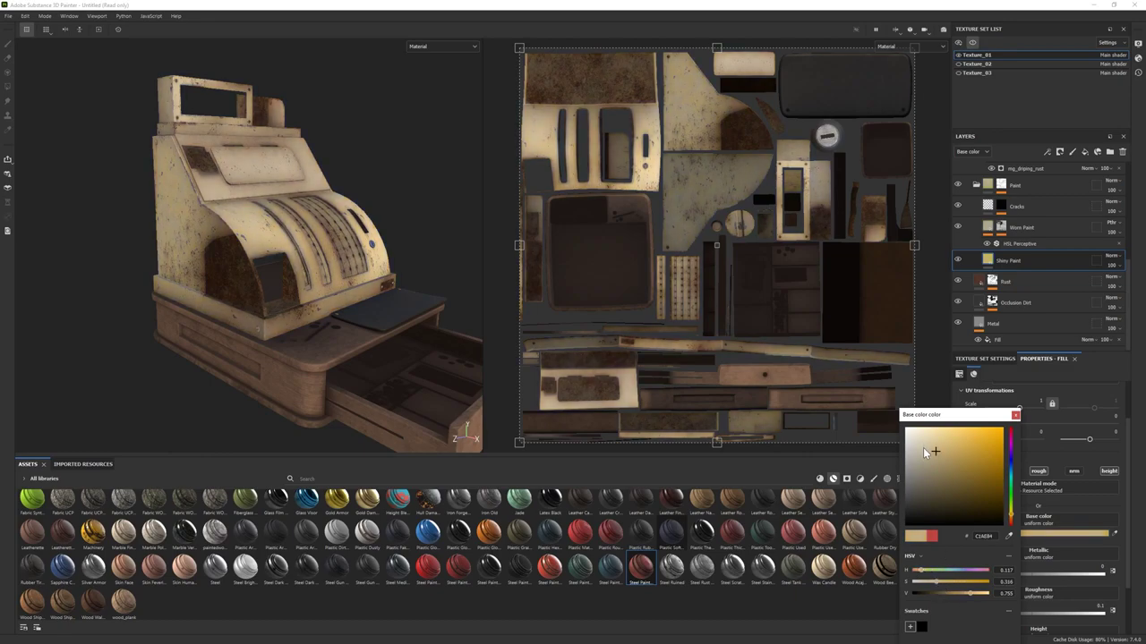
- Refine the Shiny Paint colour to a slightly desaturated, darker cream tan
{"action": "left_click_drag", "start_coordinate": [944, 449], "coordinate": [927, 453]}
{"action": "left_click", "coordinate": [923, 570]}
{"action": "left_click", "coordinate": [970, 593]}
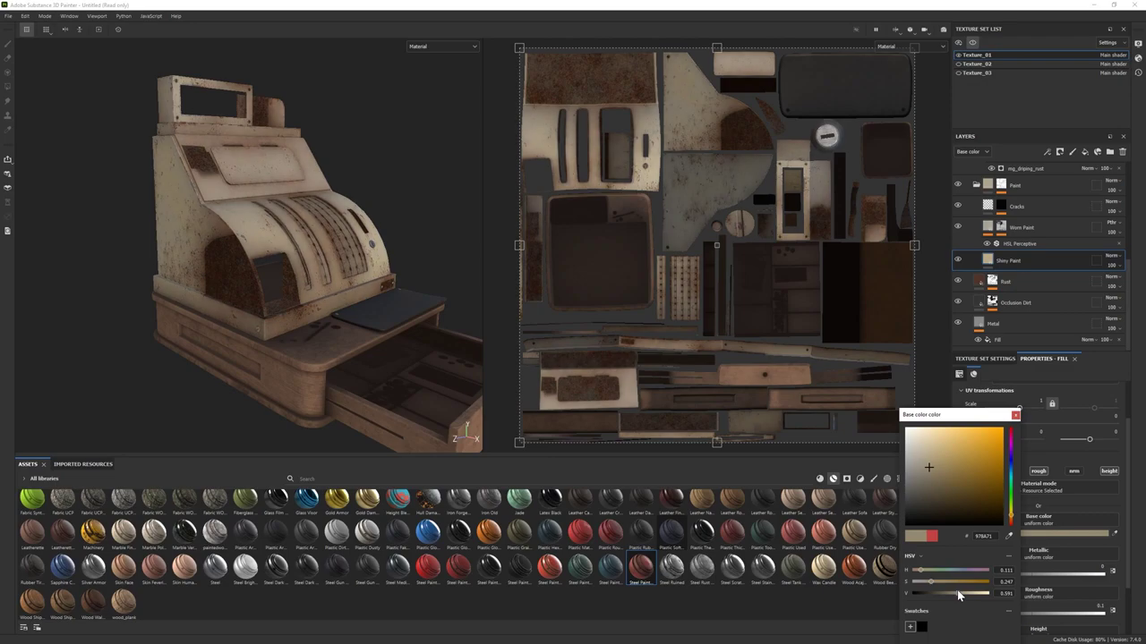
{"action": "left_click_drag", "start_coordinate": [938, 582], "coordinate": [933, 582]}
{"action": "left_click", "coordinate": [925, 458]}
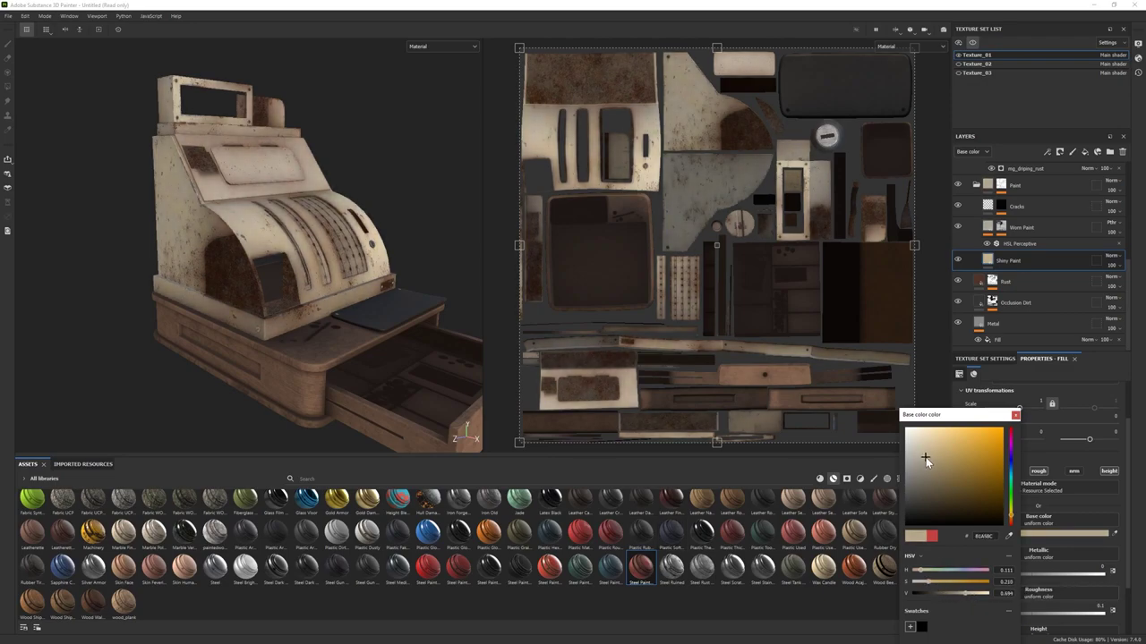
{"action": "left_click", "coordinate": [975, 184]}
- Lower mg_dripping_rust's Rust Spreading on the Rust Stain mask to 0.21
{"action": "left_click", "coordinate": [992, 227]}
{"action": "left_click", "coordinate": [1029, 247]}
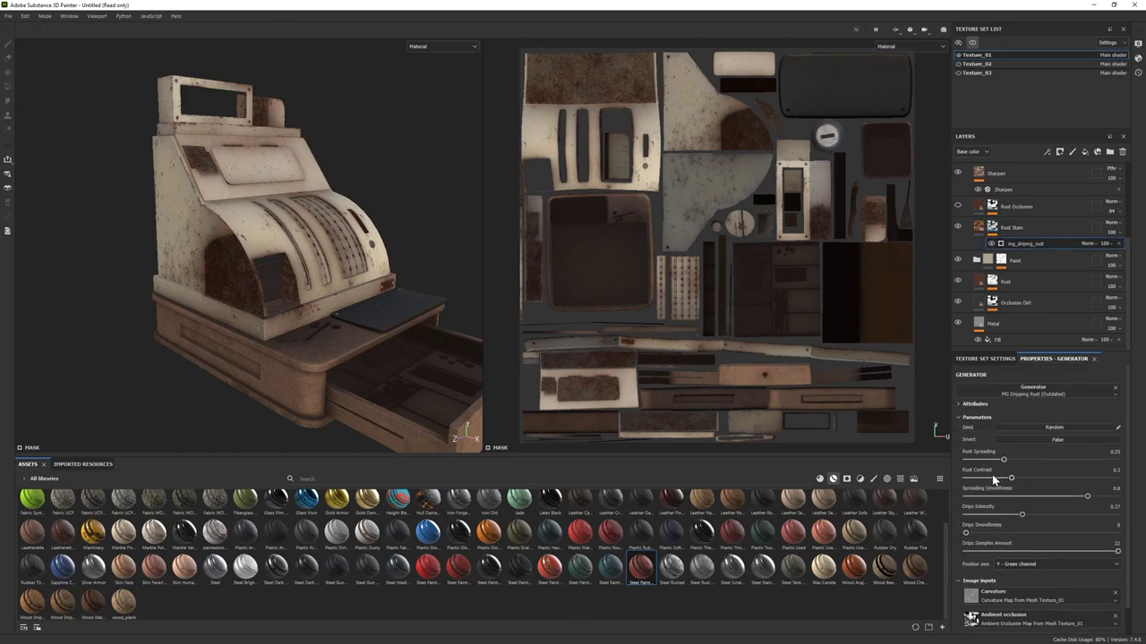
{"action": "left_click_drag", "start_coordinate": [996, 459], "coordinate": [999, 461]}
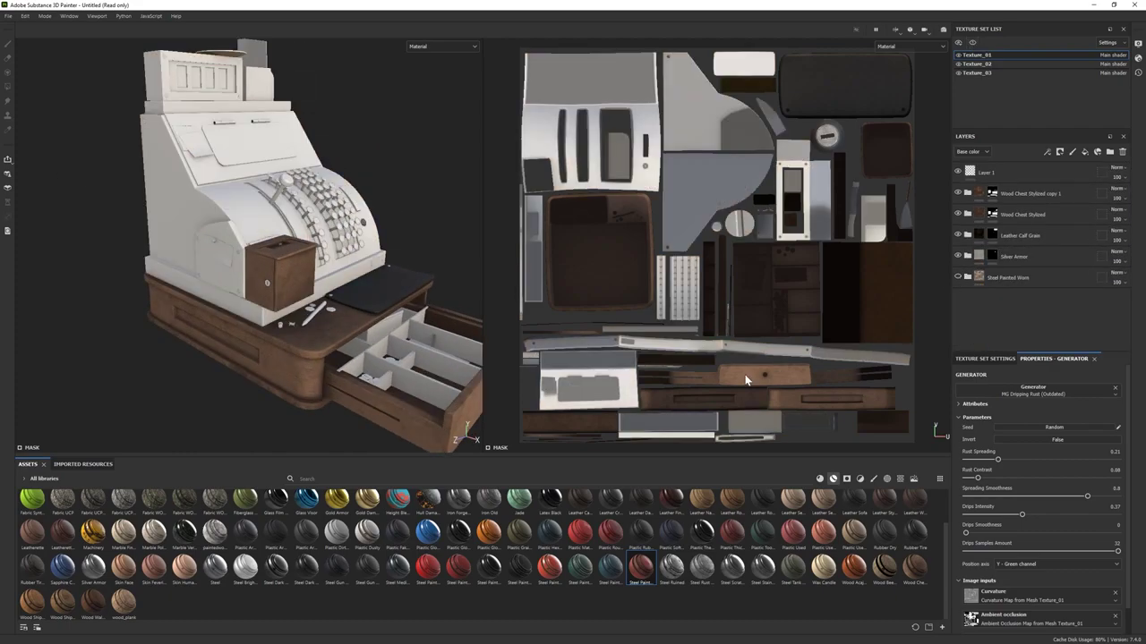
- Trial a green scraped steel (undone), then Plastic Glossy Stained with its base recoloured beige
{"action": "left_click_drag", "start_coordinate": [580, 567], "coordinate": [1020, 298]}
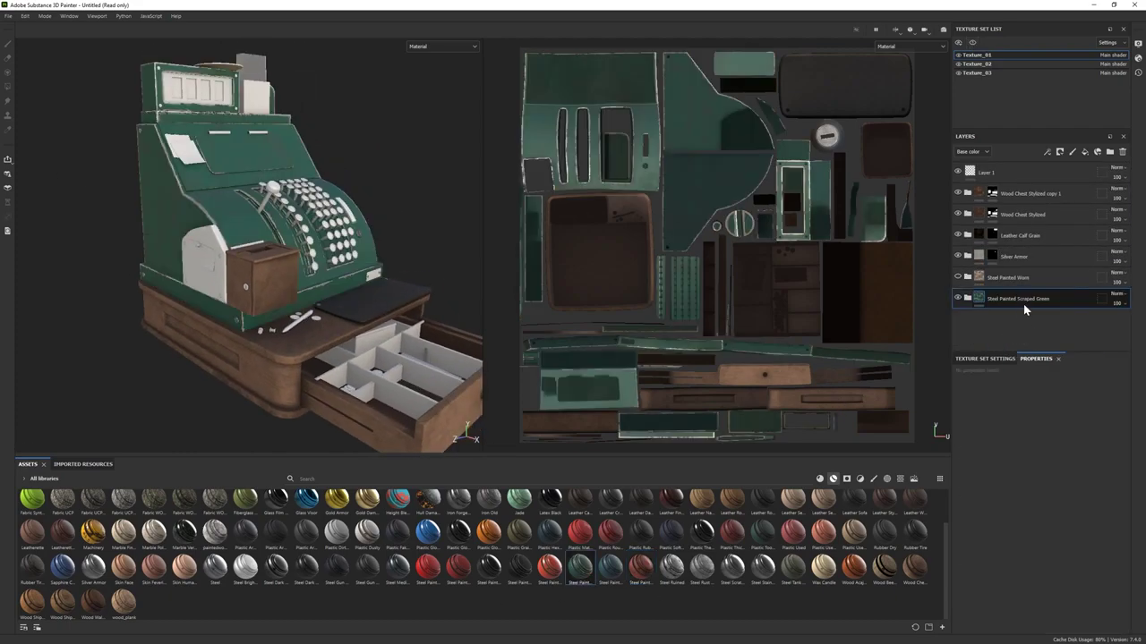
{"action": "key", "text": "ctrl+z"}
{"action": "left_click_drag", "start_coordinate": [489, 533], "coordinate": [1040, 315]}
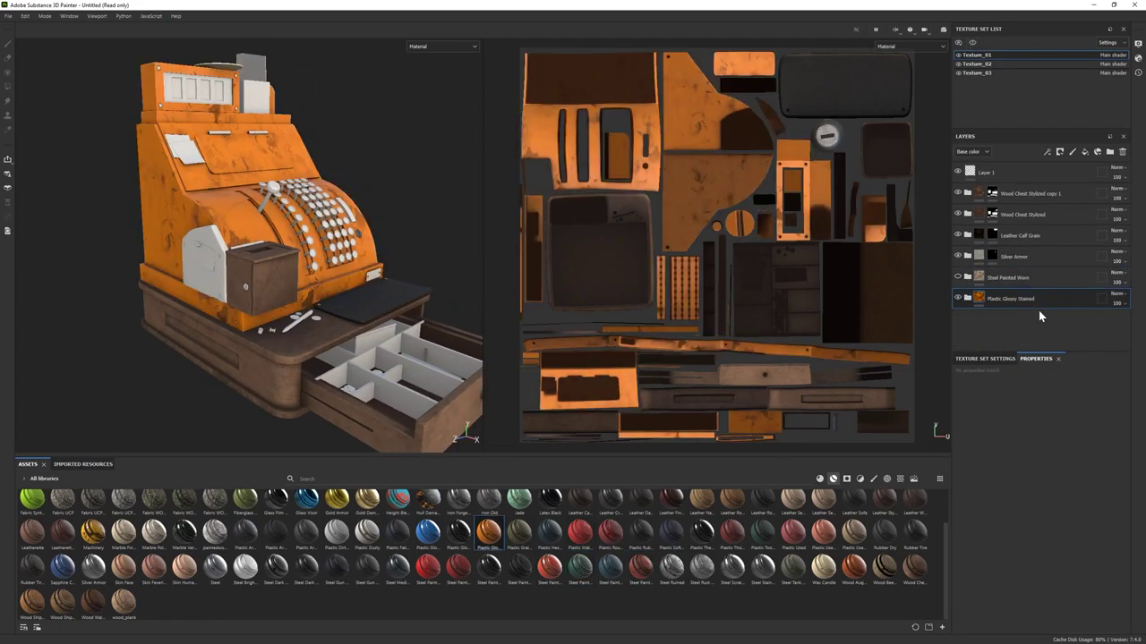
{"action": "left_click", "coordinate": [968, 298]}
{"action": "left_click", "coordinate": [992, 315]}
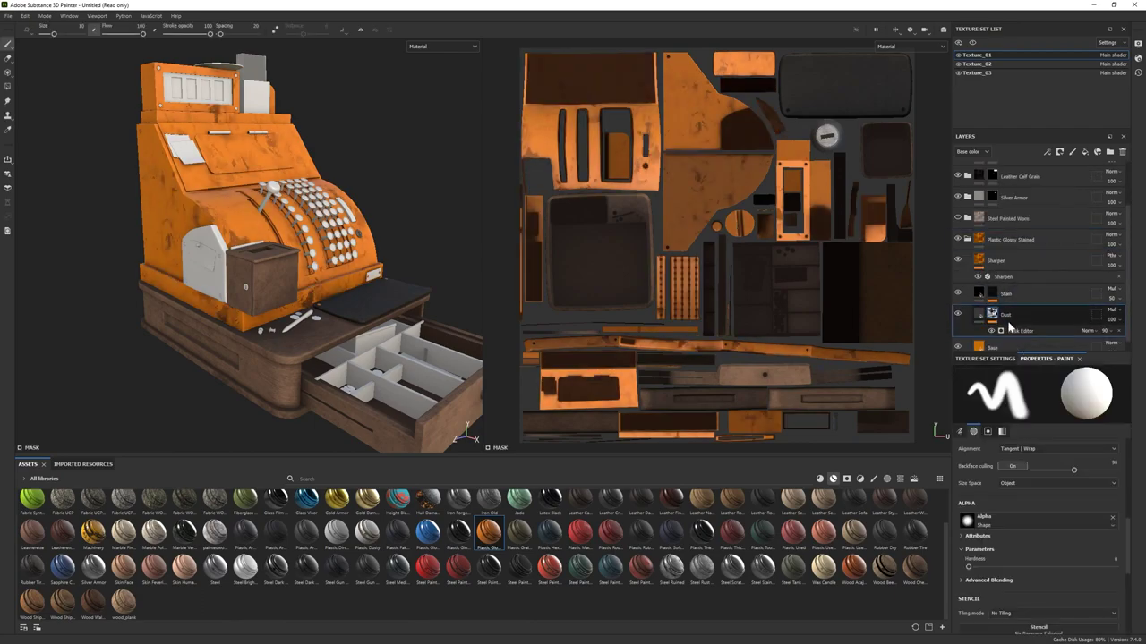
{"action": "scroll", "coordinate": [1011, 329], "scroll_direction": "down", "scroll_amount": 1}
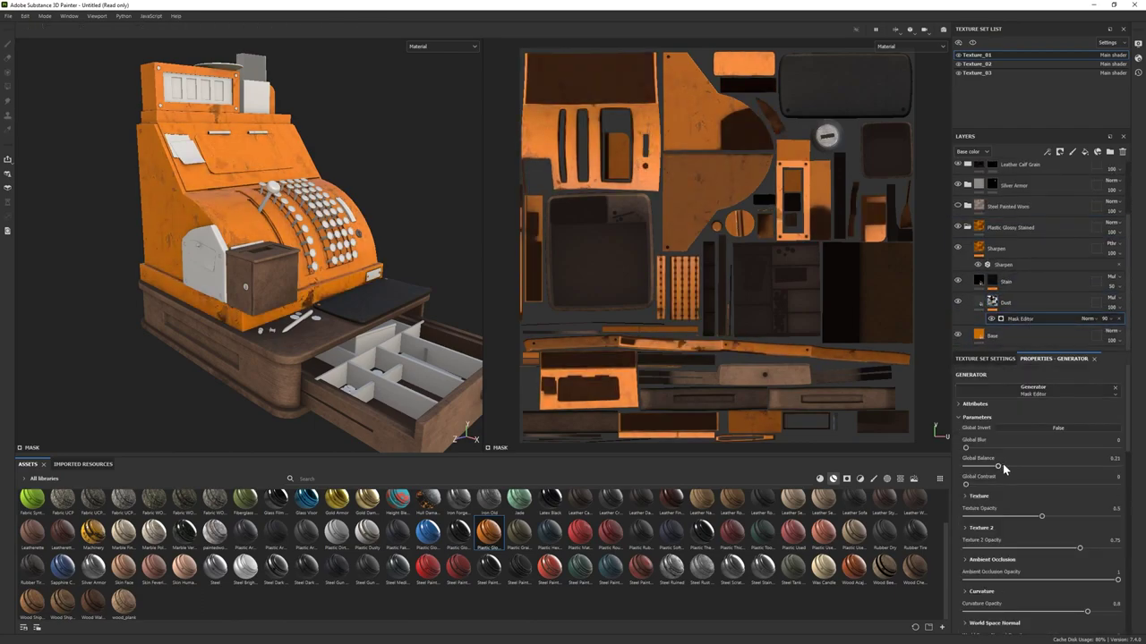
{"action": "left_click", "coordinate": [993, 336]}
{"action": "left_click", "coordinate": [991, 538]}
{"action": "left_click", "coordinate": [1012, 463]}
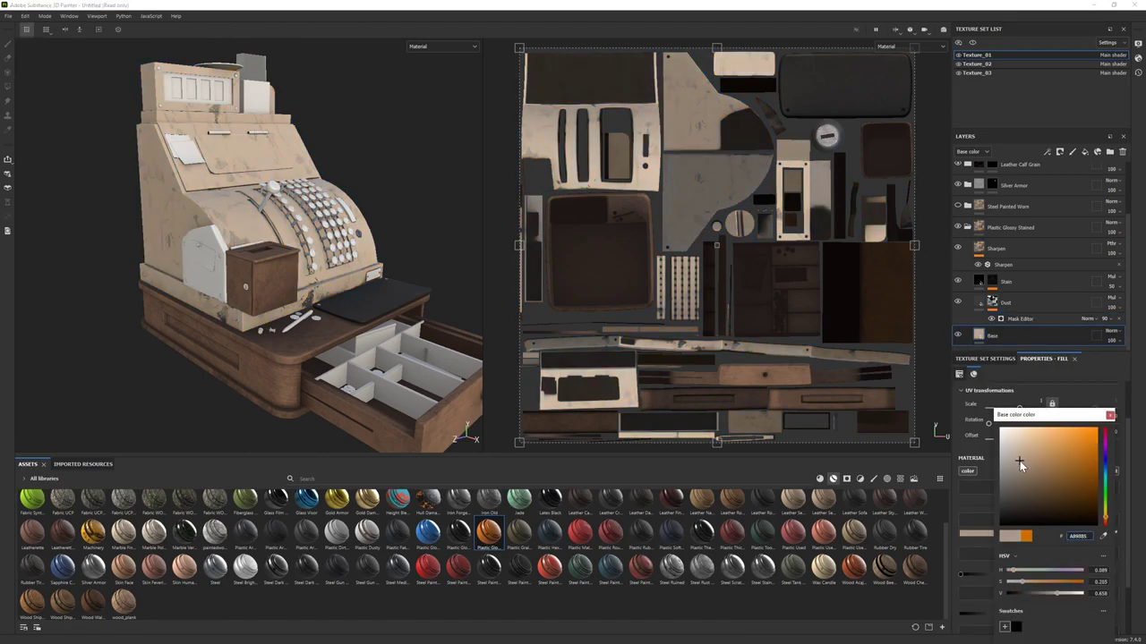
{"action": "left_click", "coordinate": [1109, 416]}
- Re-enable Steel Painted Worn and delete the Plastic Glossy Stained group
{"action": "left_click", "coordinate": [957, 301]}
{"action": "left_click", "coordinate": [1018, 227]}
{"action": "key", "text": "Delete"}
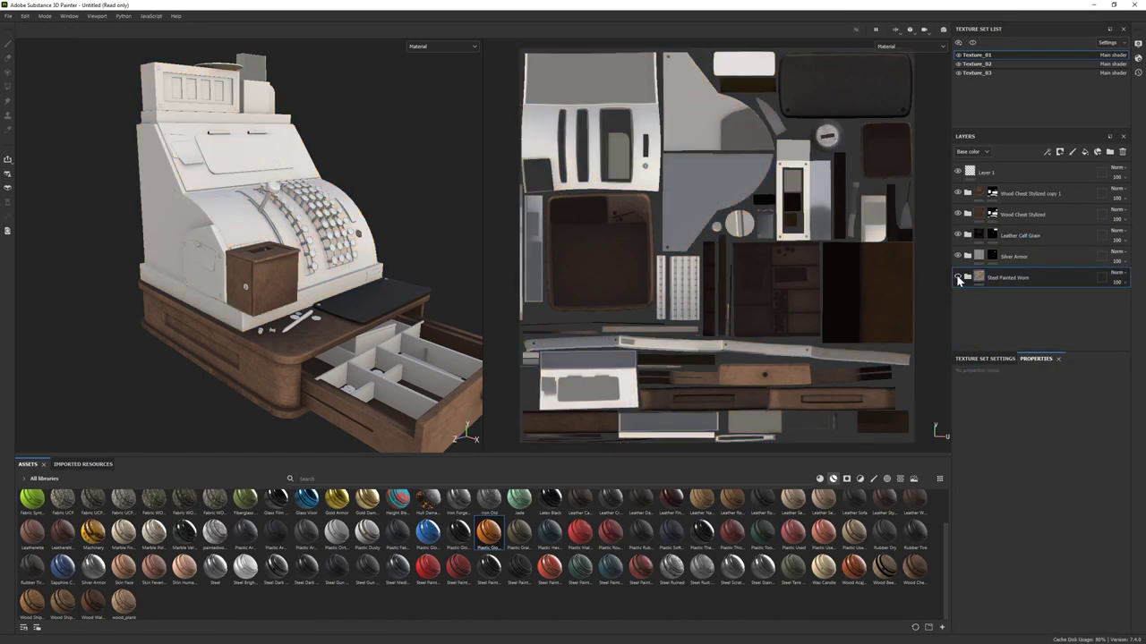
- Cut mg_dripping_rust to faint specks: smoothness about 0.7, less spreading, contrast 0.03
{"action": "left_click", "coordinate": [968, 279]}
{"action": "scroll", "coordinate": [957, 329], "scroll_direction": "down", "scroll_amount": 2}
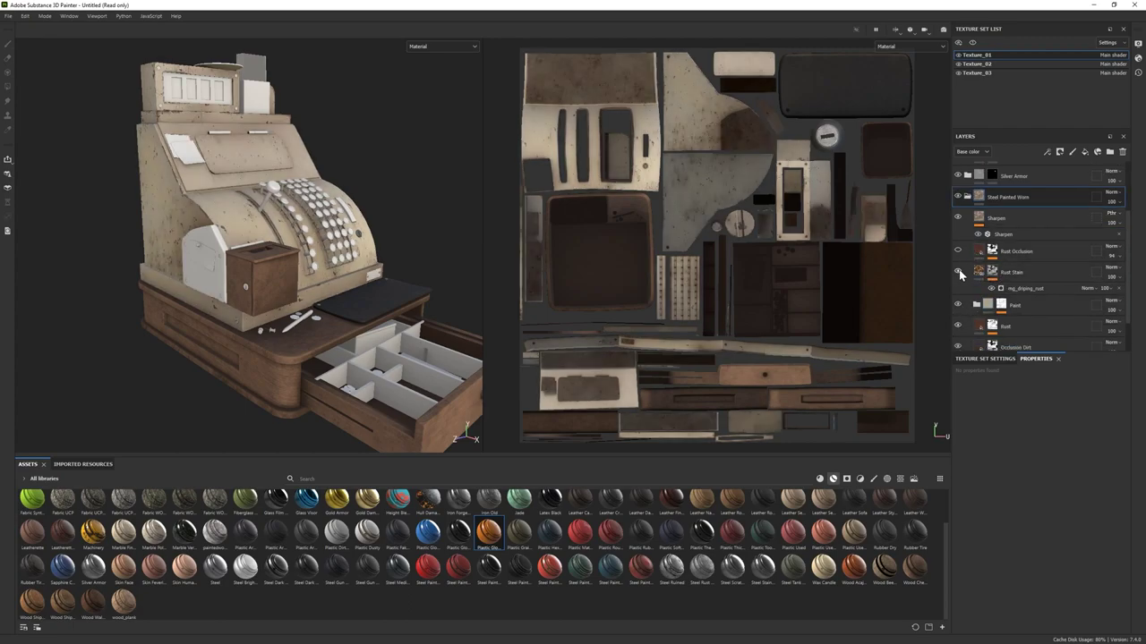
{"action": "left_click", "coordinate": [1020, 288]}
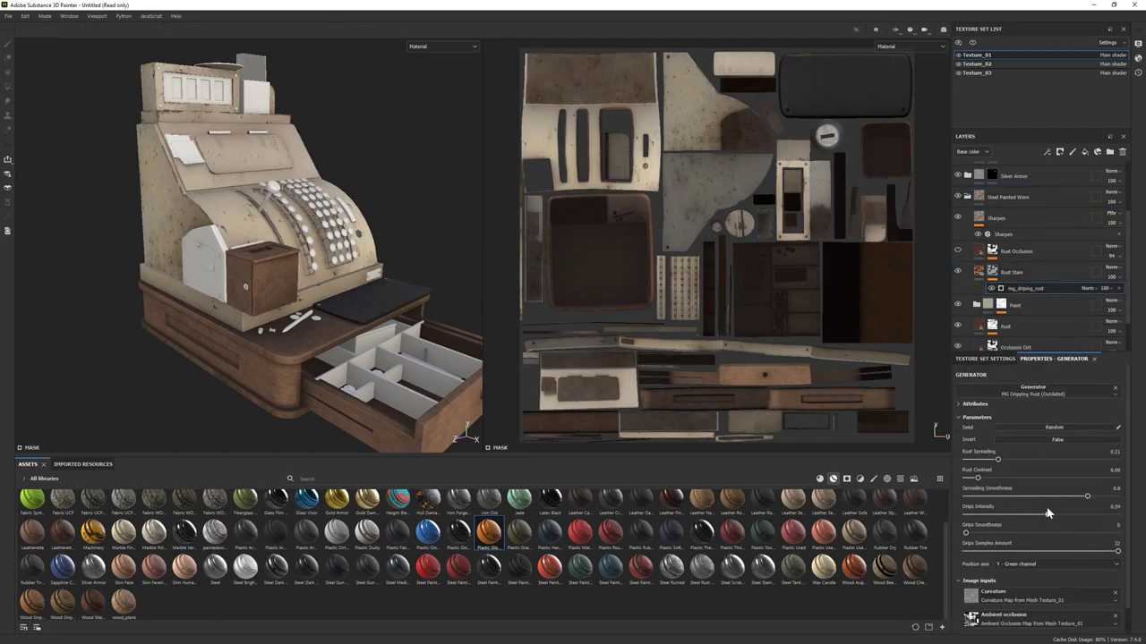
{"action": "left_click", "coordinate": [997, 513]}
{"action": "left_click", "coordinate": [1073, 498]}
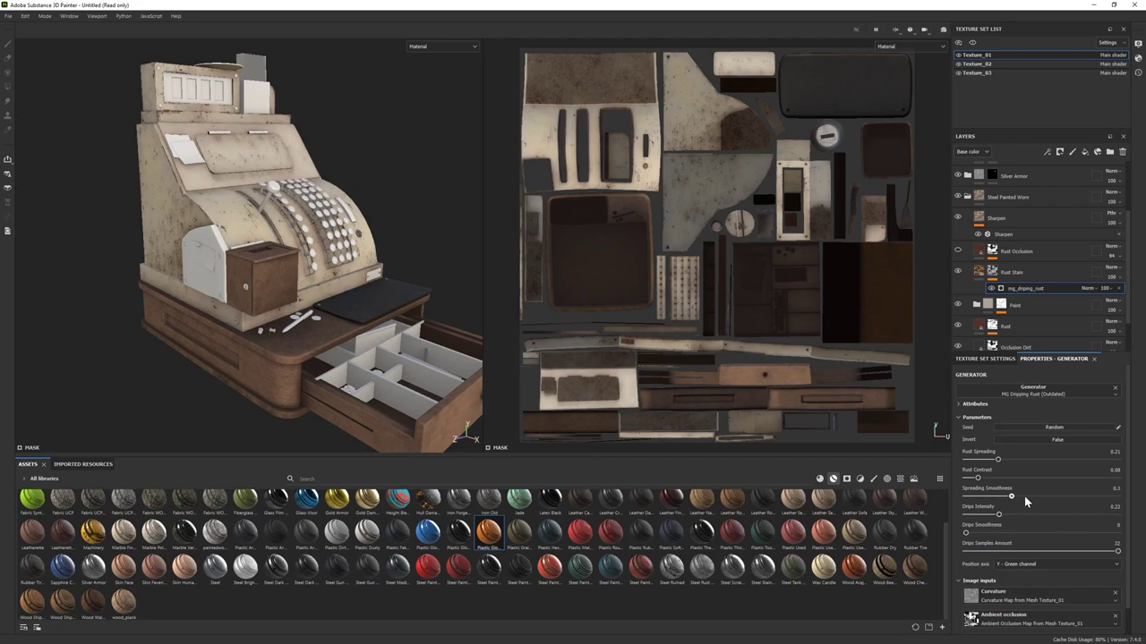
{"action": "left_click", "coordinate": [985, 460]}
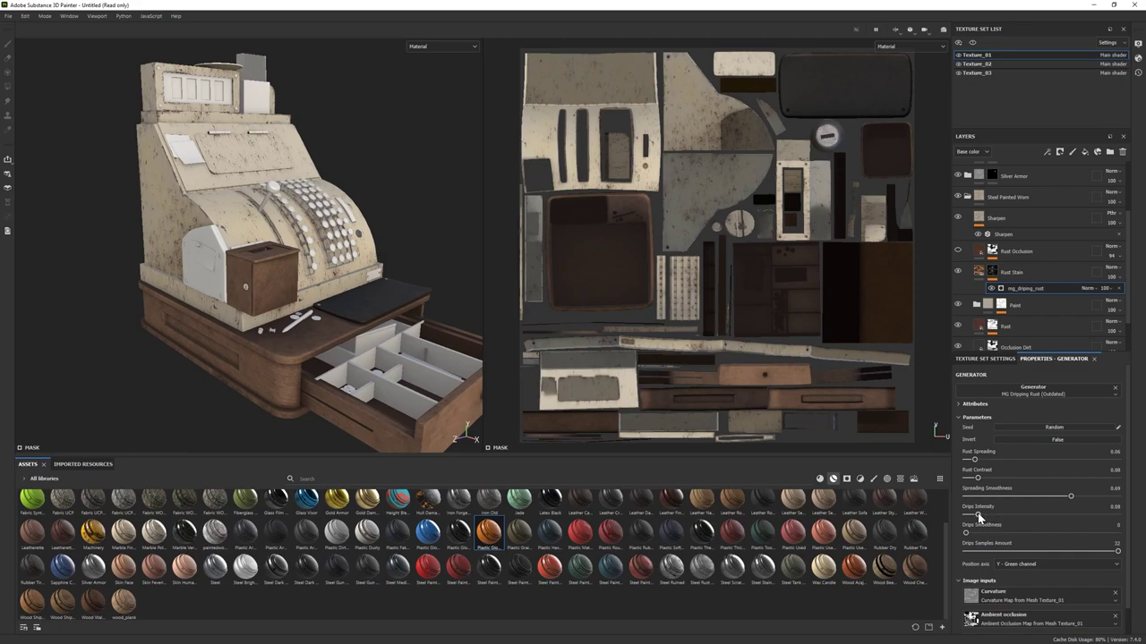
{"action": "left_click_drag", "start_coordinate": [379, 300], "coordinate": [254, 251], "text": "alt"}
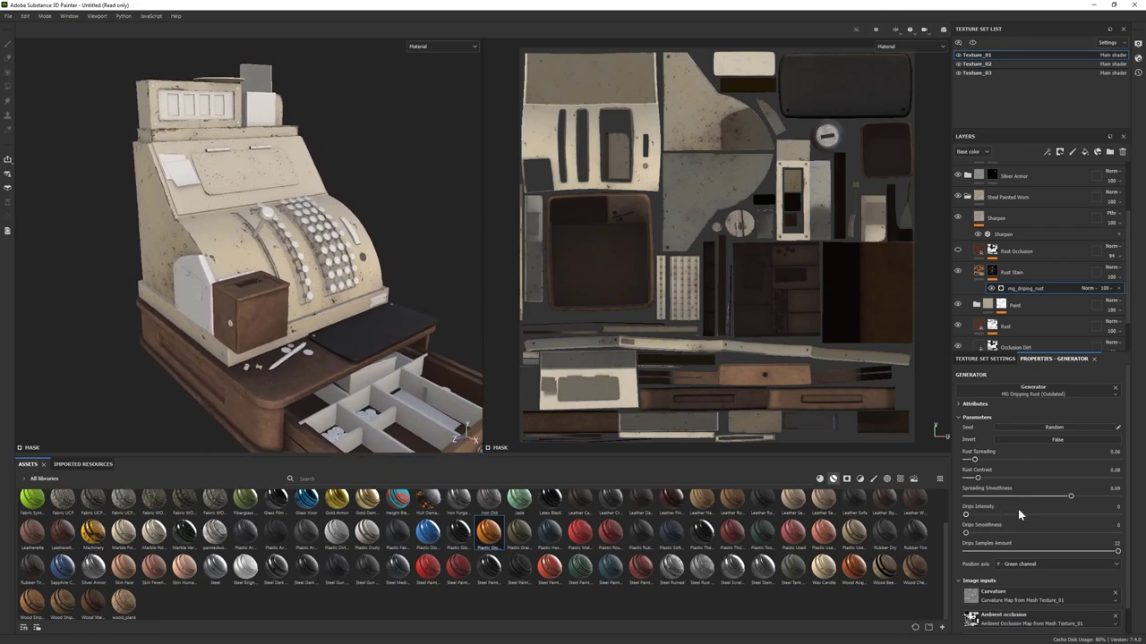
{"action": "left_click", "coordinate": [1023, 438]}
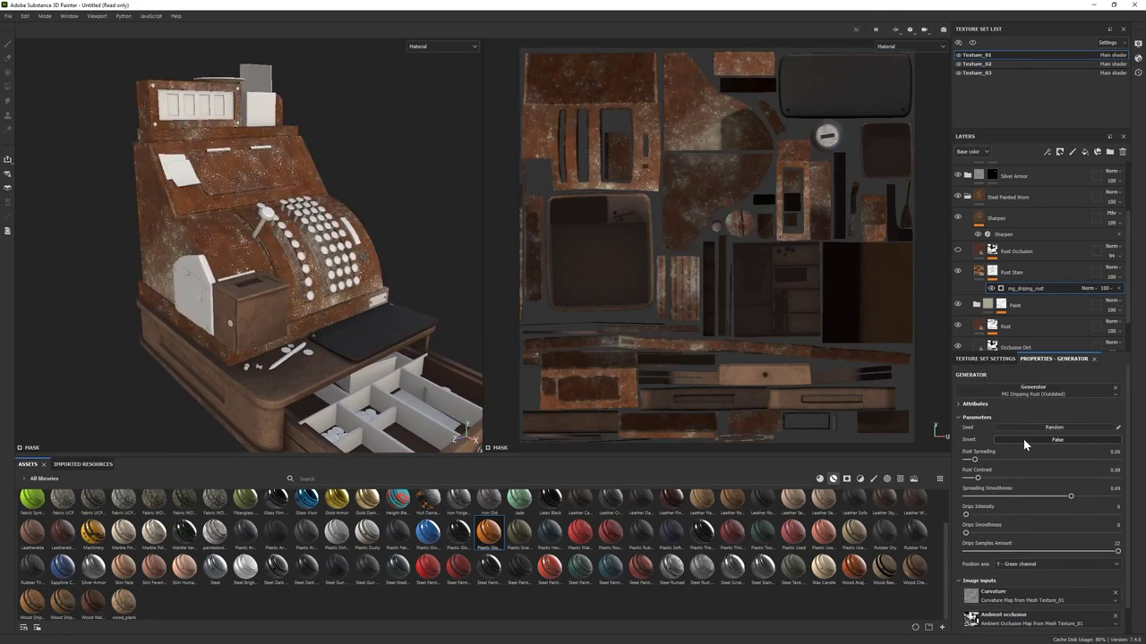
{"action": "left_click", "coordinate": [1023, 439]}
{"action": "left_click_drag", "start_coordinate": [977, 479], "coordinate": [969, 460]}
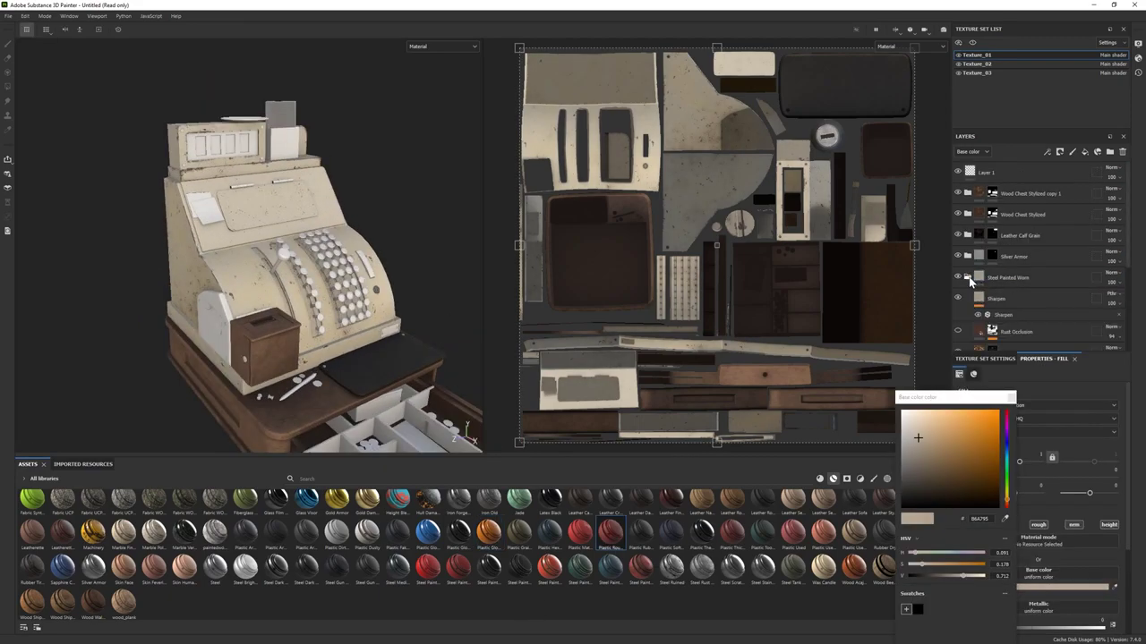
- Fine-tune the Shiny Paint cream base colour, lightening then slightly darkening it
{"action": "scroll", "coordinate": [976, 285], "scroll_direction": "down", "scroll_amount": 4}
{"action": "left_click", "coordinate": [981, 243]}
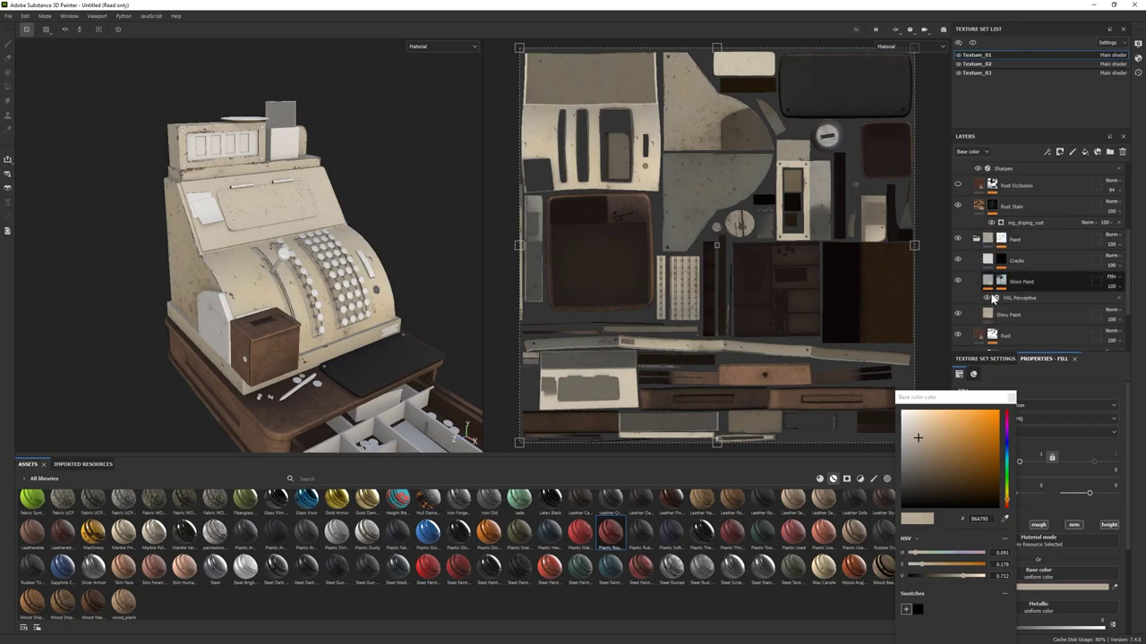
{"action": "left_click", "coordinate": [1007, 314]}
{"action": "left_click", "coordinate": [1065, 586]}
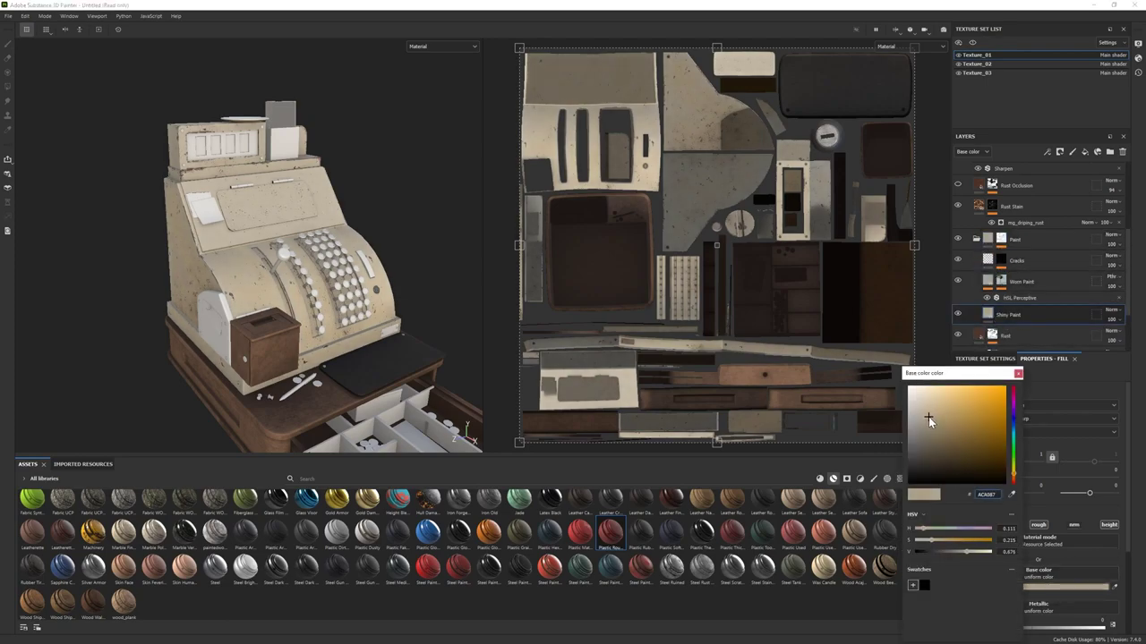
{"action": "left_click_drag", "start_coordinate": [929, 421], "coordinate": [927, 415]}
{"action": "mouse_move", "coordinate": [966, 555]}
{"action": "left_mouse_down"}
{"action": "mouse_move", "coordinate": [1030, 543]}
{"action": "mouse_move", "coordinate": [960, 543]}
{"action": "left_mouse_up"}
{"action": "left_click", "coordinate": [1056, 517]}
- Inspect the cash drawer, darken the cream paint a touch more, and collapse Paint
{"action": "scroll", "coordinate": [1040, 588], "scroll_direction": "down", "scroll_amount": 2}
{"action": "left_click_drag", "start_coordinate": [295, 296], "coordinate": [194, 301], "text": "alt"}
{"action": "scroll", "coordinate": [210, 334], "scroll_direction": "down", "scroll_amount": 3}
{"action": "scroll", "coordinate": [273, 340], "scroll_direction": "up", "scroll_amount": 6}
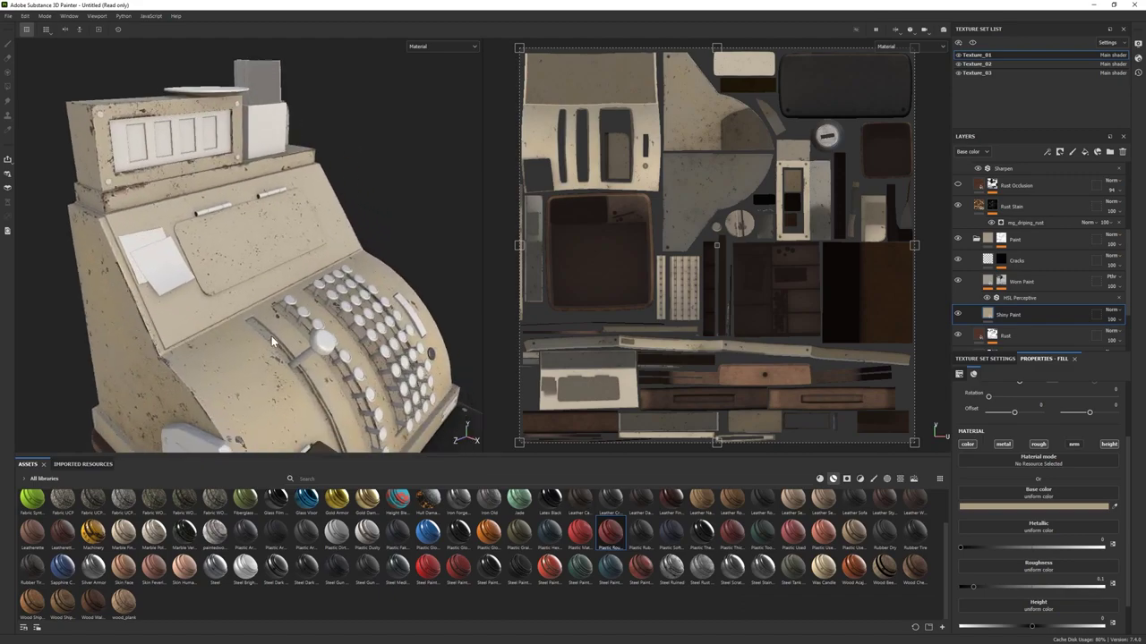
{"action": "scroll", "coordinate": [273, 340], "scroll_direction": "down", "scroll_amount": 3}
{"action": "left_click_drag", "start_coordinate": [273, 340], "coordinate": [309, 333], "text": "alt"}
{"action": "left_click", "coordinate": [1038, 506]}
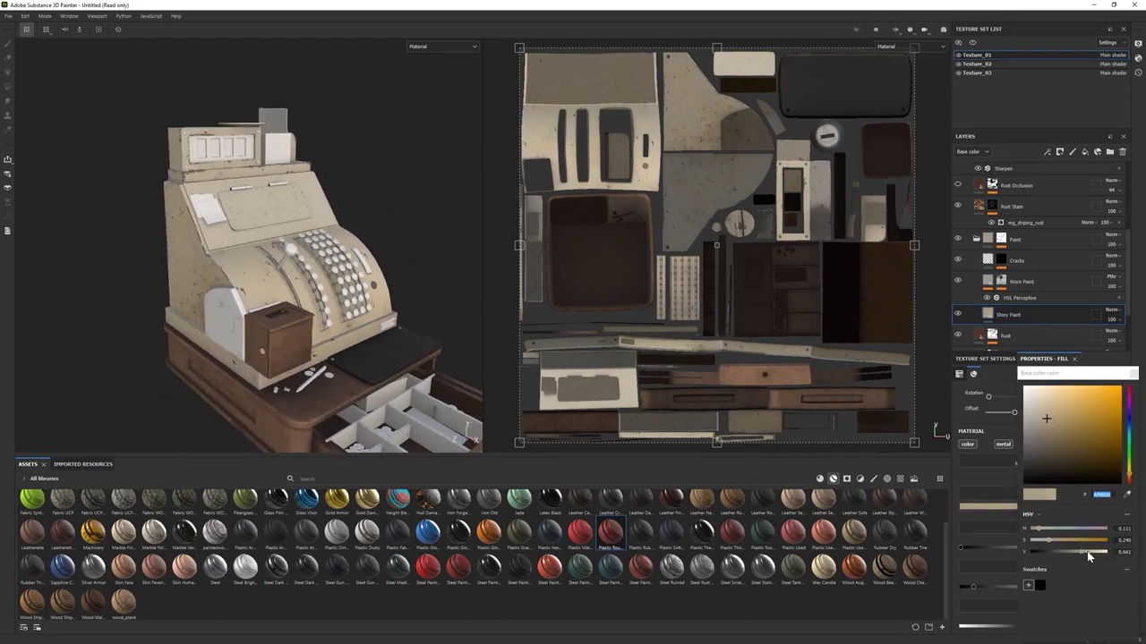
{"action": "left_click", "coordinate": [1042, 421]}
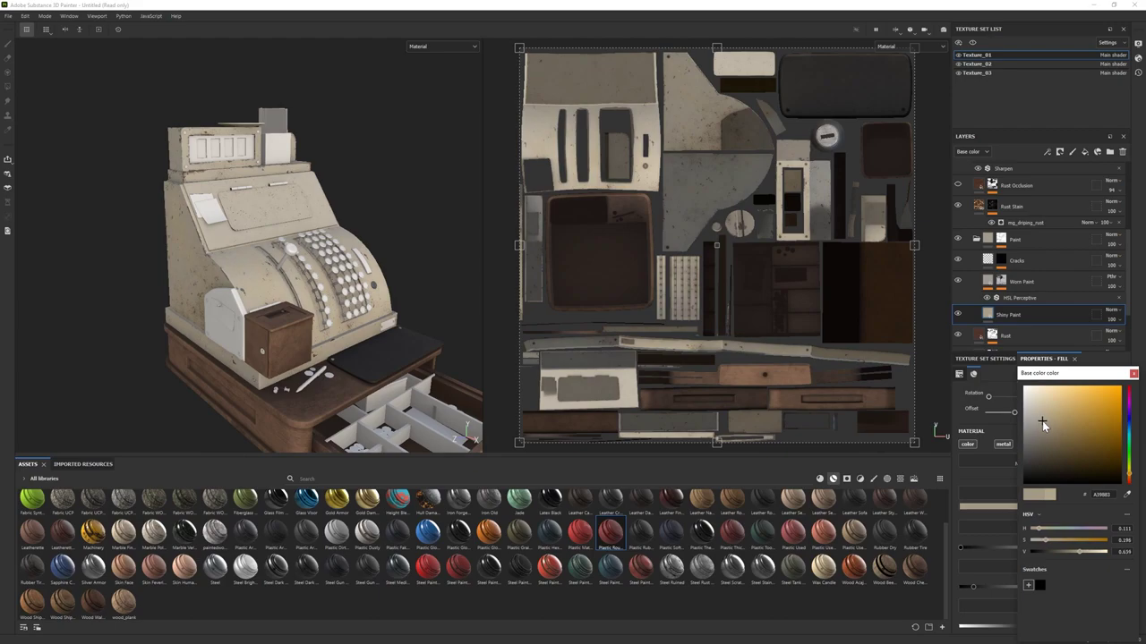
{"action": "left_click", "coordinate": [975, 239]}
{"action": "left_click", "coordinate": [976, 239]}
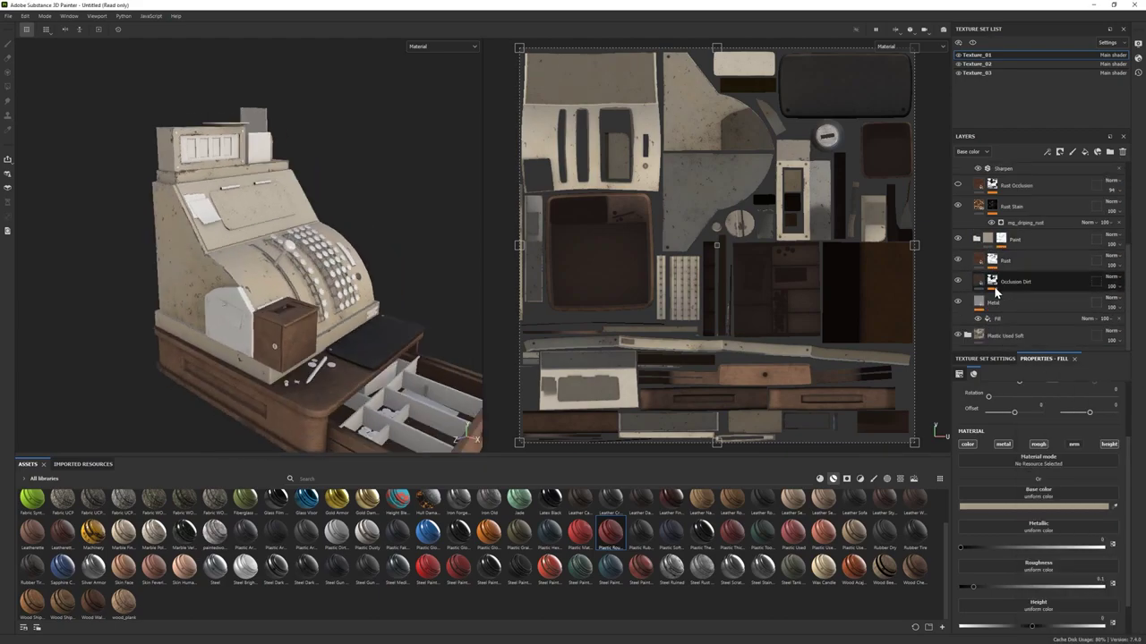
- Select the Edges layer's Curvature generator (Grunge Map 014), then collapse Steel Painted Worn
{"action": "left_click", "coordinate": [1017, 304]}
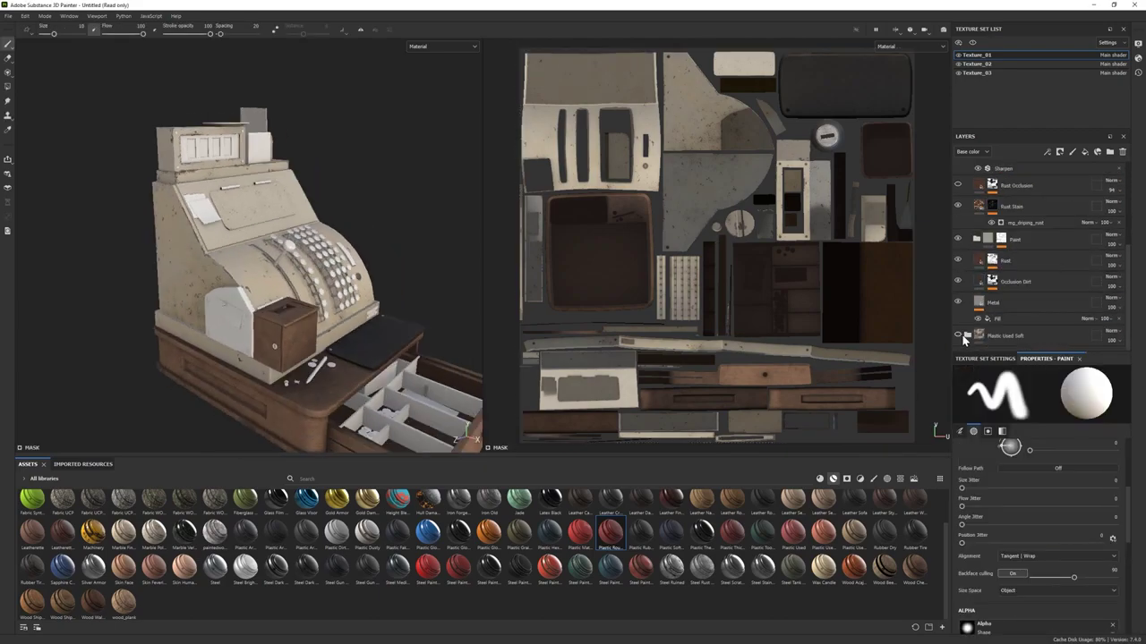
{"action": "scroll", "coordinate": [1016, 269], "scroll_direction": "up", "scroll_amount": 2}
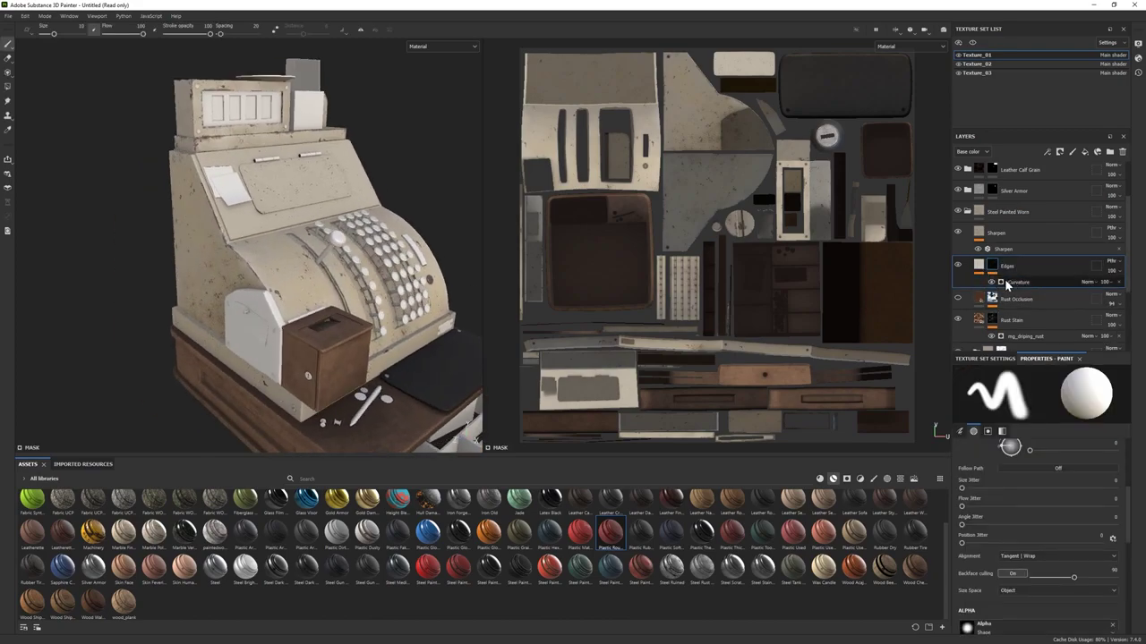
{"action": "left_click", "coordinate": [1016, 282]}
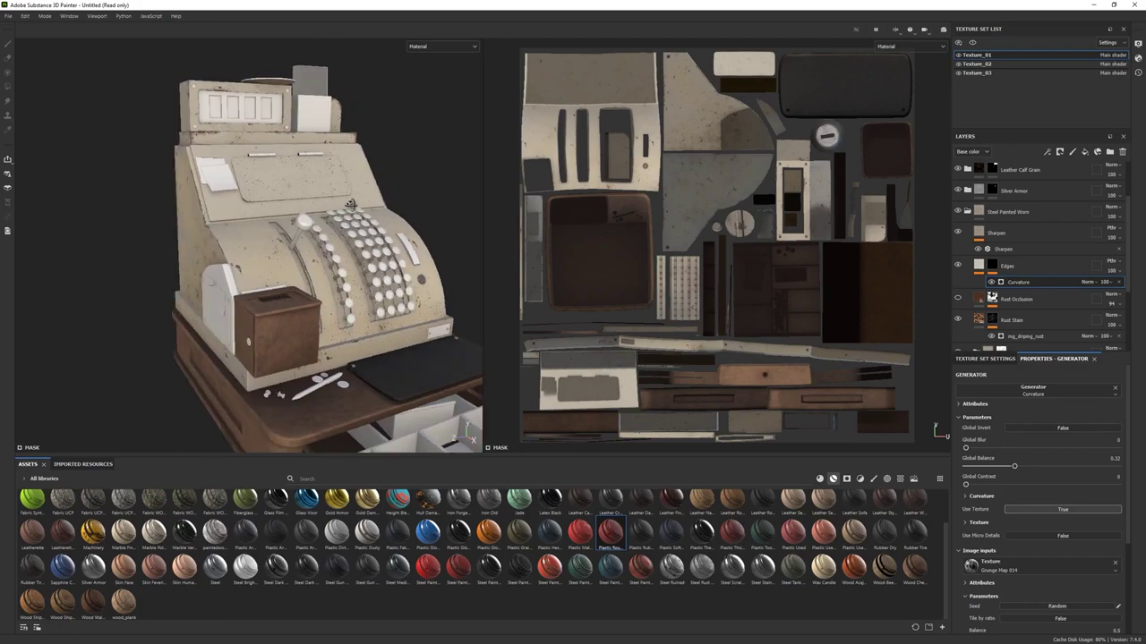
{"action": "left_click", "coordinate": [966, 211]}
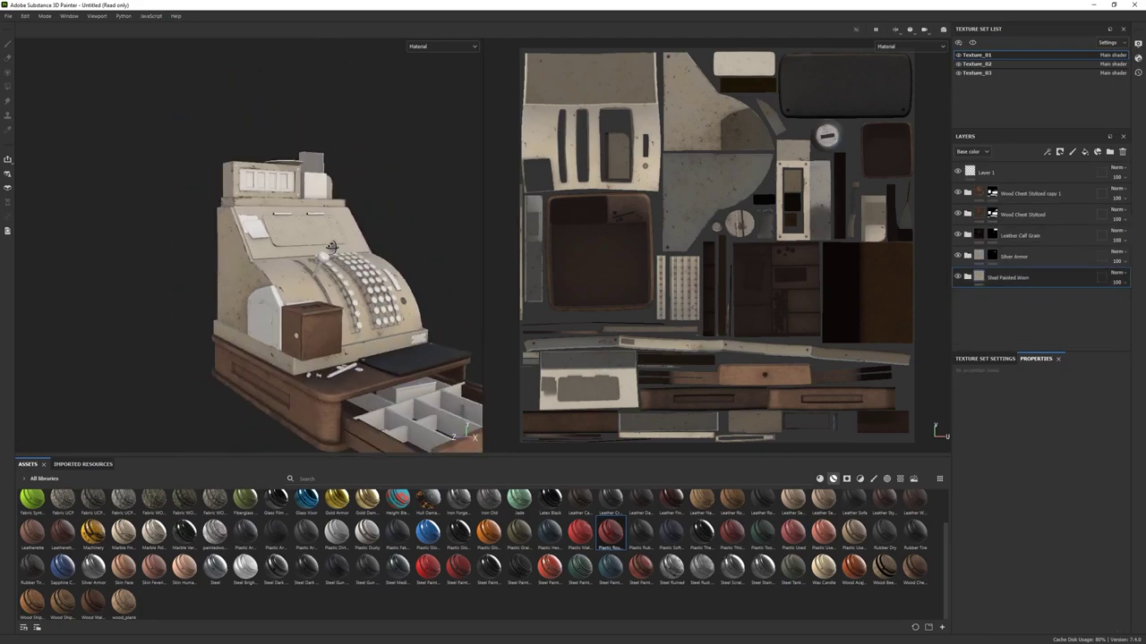
- Add a black mask to the Steel Painted Worn folder
{"action": "right_click", "coordinate": [1007, 277]}
{"action": "left_click", "coordinate": [1065, 20]}
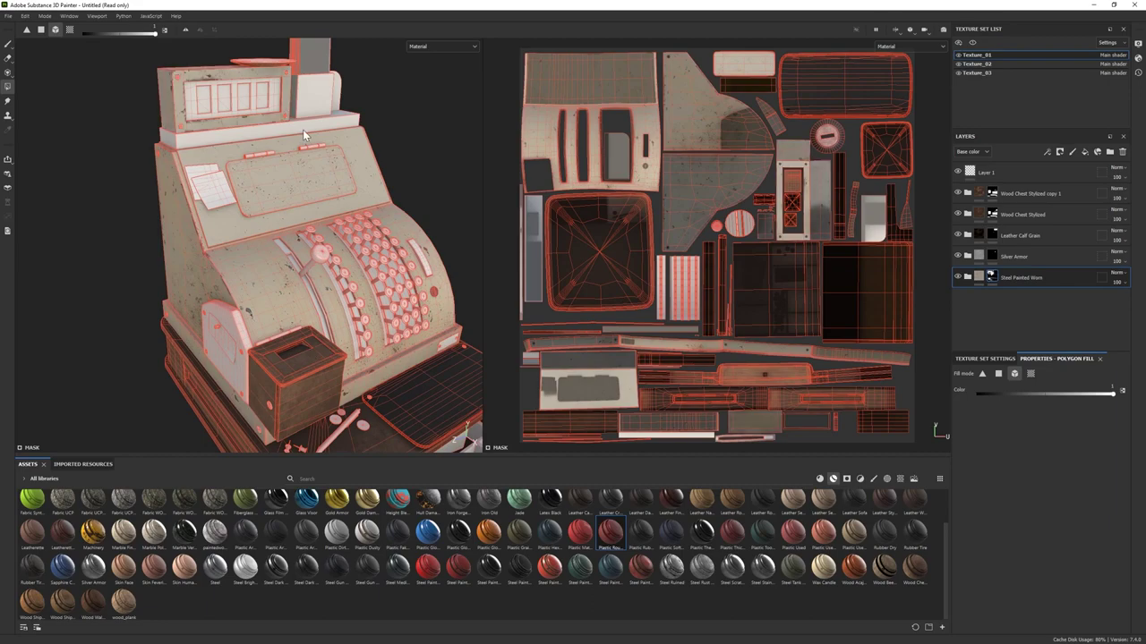
{"action": "left_click_drag", "start_coordinate": [302, 128], "coordinate": [80, 103], "text": "alt"}
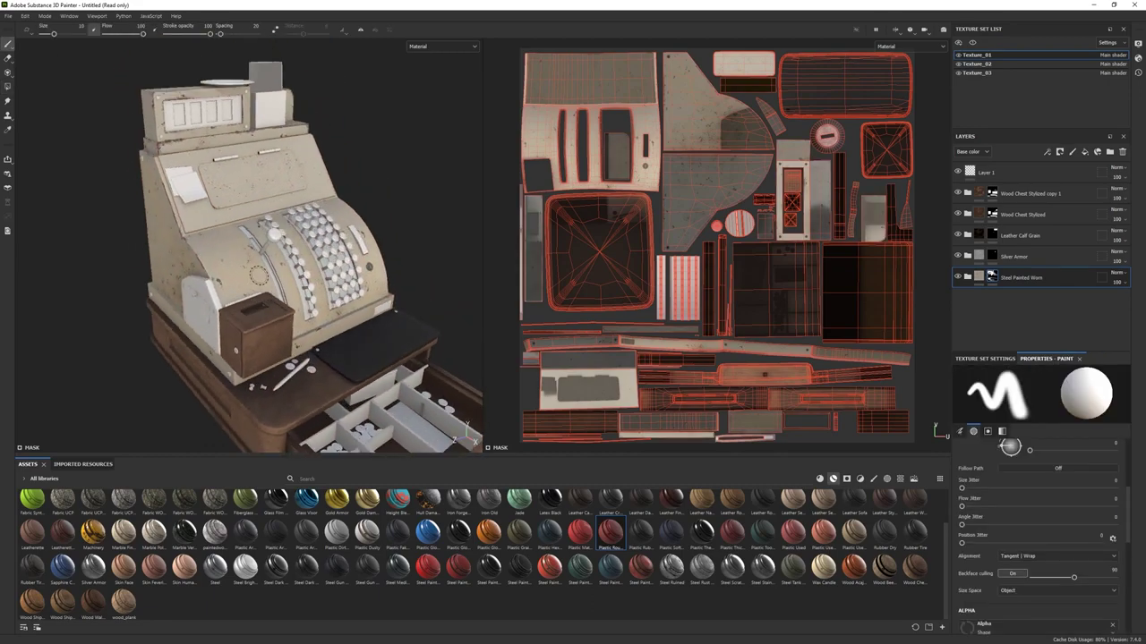
{"action": "scroll", "coordinate": [265, 286], "scroll_direction": "up", "scroll_amount": 5}
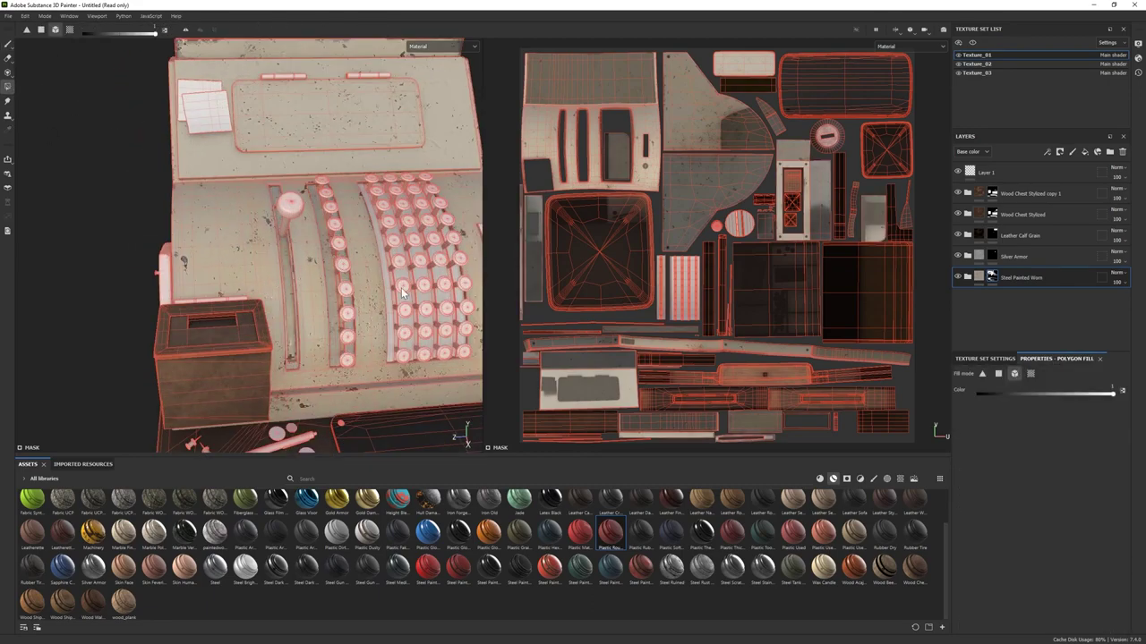
- Add the Plastic Used Soft material as a layer at the bottom of the stack
{"action": "key", "text": "1"}
{"action": "scroll", "coordinate": [402, 293], "scroll_direction": "down", "scroll_amount": 8}
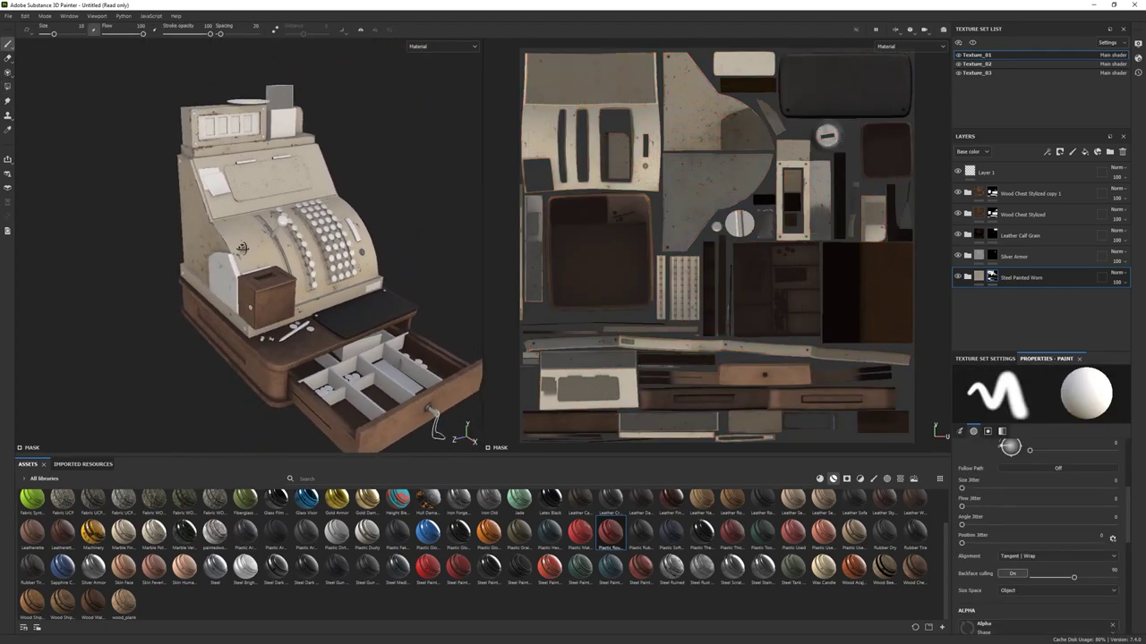
{"action": "scroll", "coordinate": [215, 237], "scroll_direction": "up", "scroll_amount": 5}
{"action": "scroll", "coordinate": [254, 270], "scroll_direction": "up", "scroll_amount": 3}
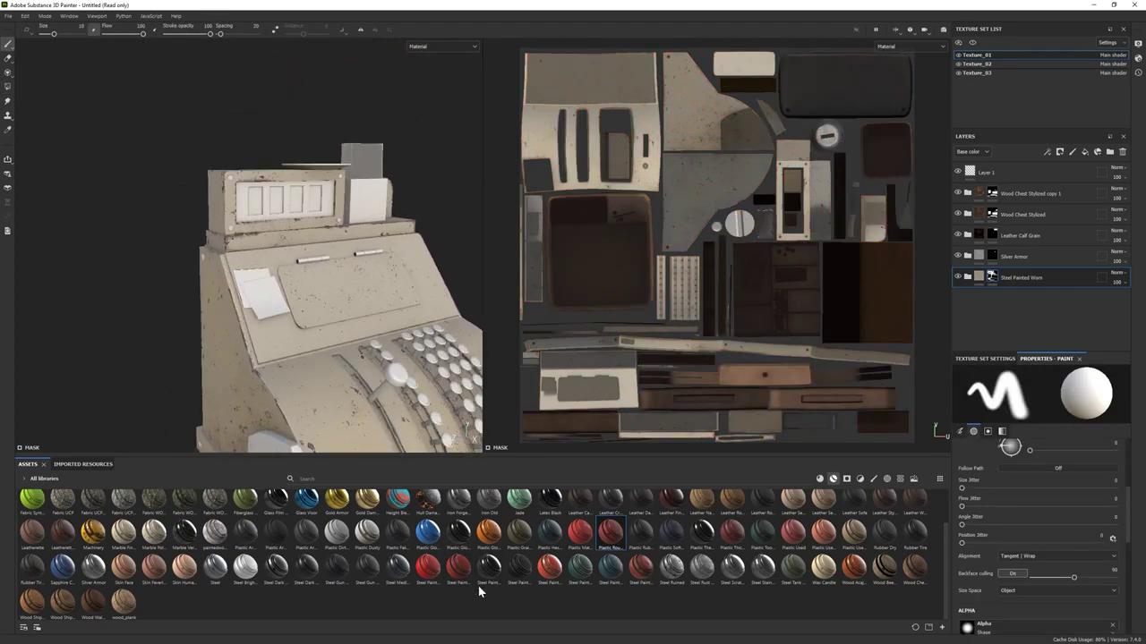
{"action": "left_click_drag", "start_coordinate": [854, 532], "coordinate": [988, 301]}
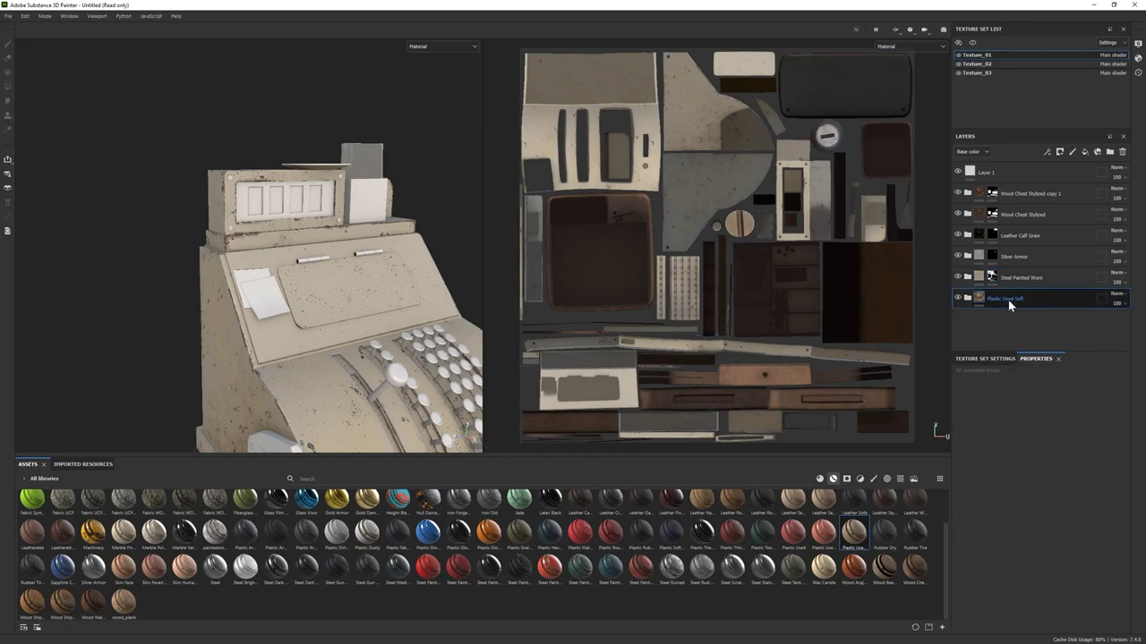
- Replace the plastic layer with a Steel Rust Surface material layer and show the mesh wireframe
{"action": "key", "text": "ctrl+z"}
{"action": "left_click_drag", "start_coordinate": [269, 250], "coordinate": [704, 629], "text": "alt"}
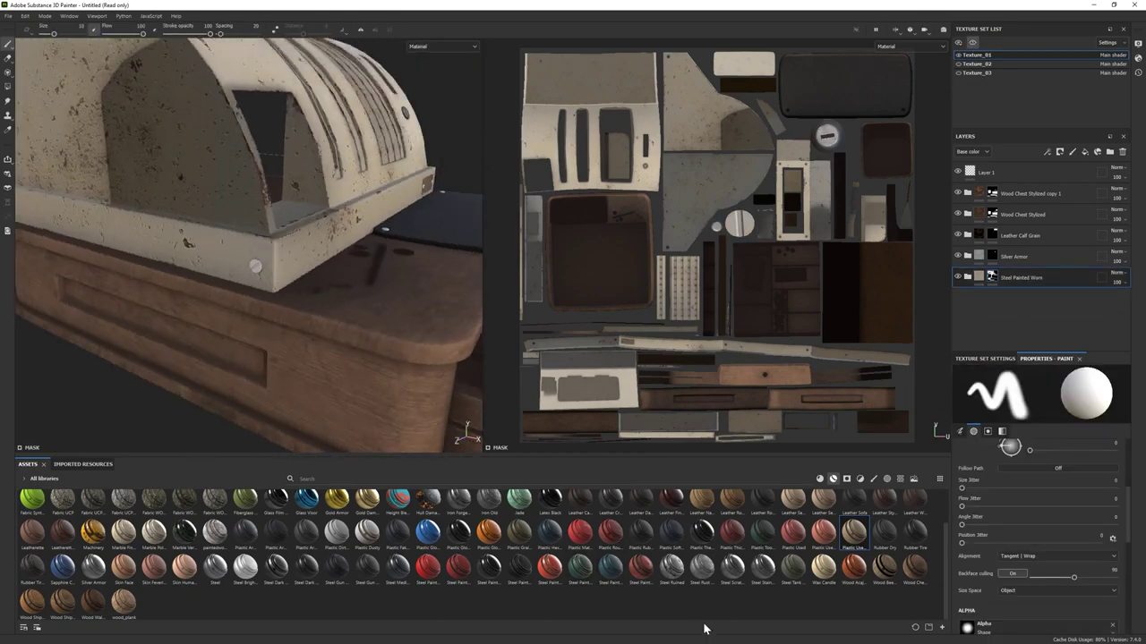
{"action": "right_click", "coordinate": [1016, 298]}
{"action": "key", "text": "Escape"}
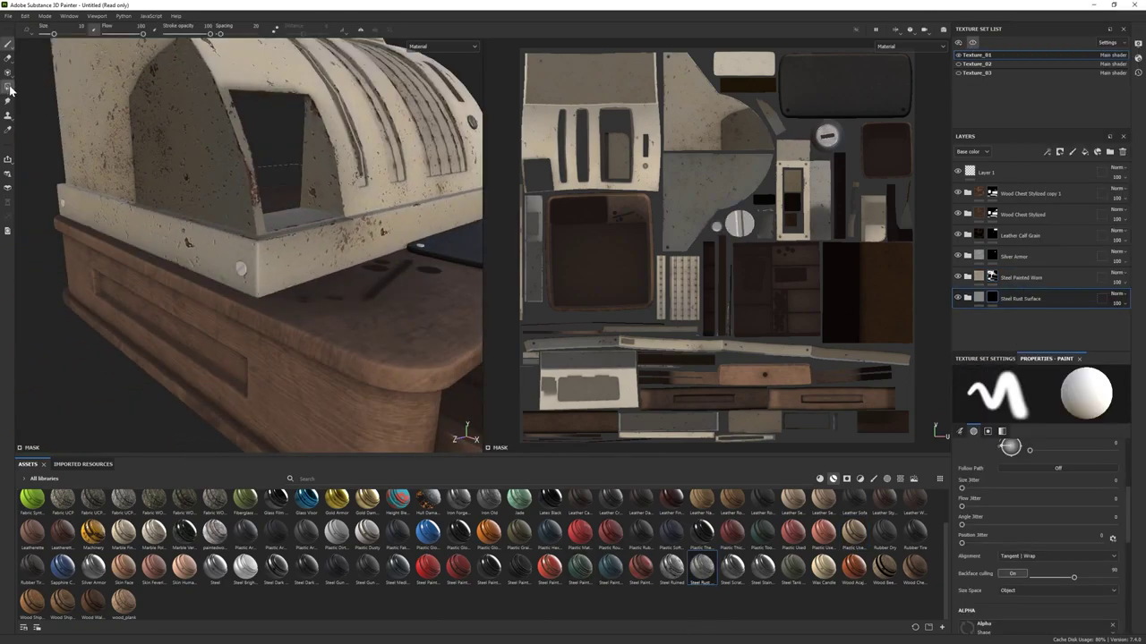
{"action": "left_click", "coordinate": [11, 87]}
{"action": "left_click_drag", "start_coordinate": [255, 391], "coordinate": [430, 318], "text": "alt"}
- Preview wood materials over the stack and add Wood Beech Veined as a new layer
{"action": "left_click", "coordinate": [1029, 193]}
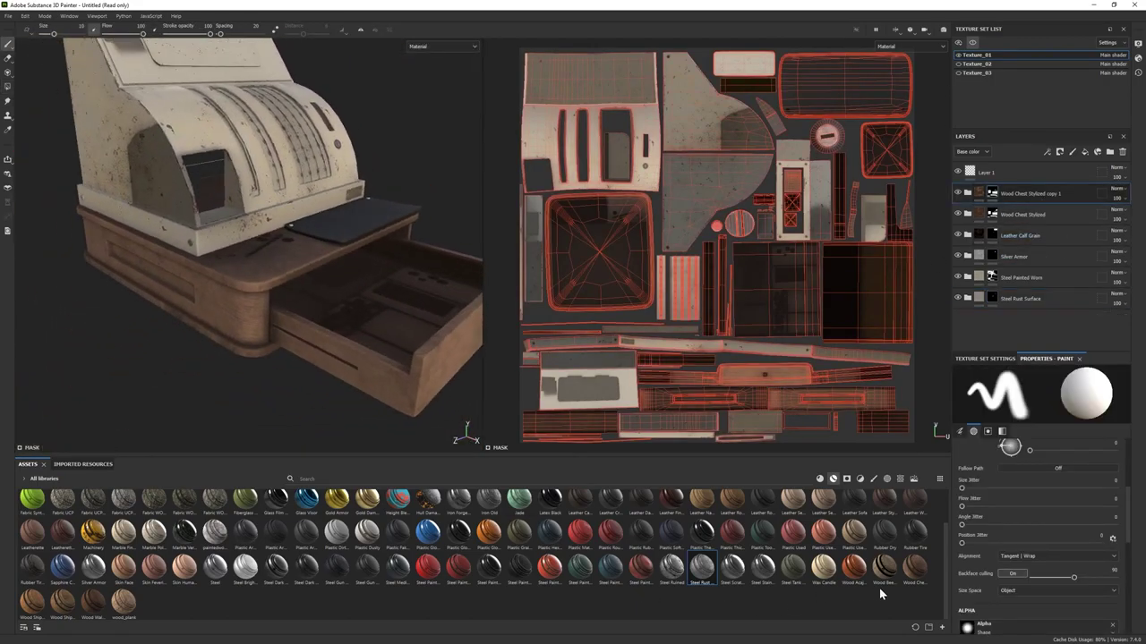
{"action": "left_click_drag", "start_coordinate": [910, 570], "coordinate": [982, 280]}
{"action": "left_click_drag", "start_coordinate": [1013, 181], "coordinate": [98, 611]}
{"action": "left_click_drag", "start_coordinate": [1032, 183], "coordinate": [821, 459]}
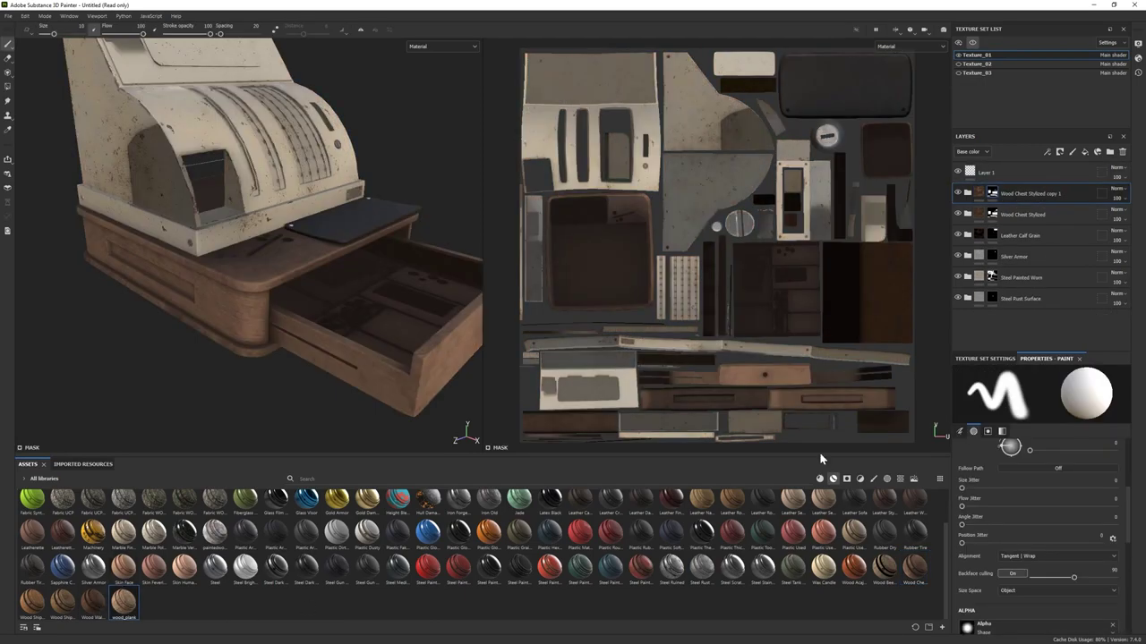
{"action": "left_click_drag", "start_coordinate": [1008, 183], "coordinate": [983, 414]}
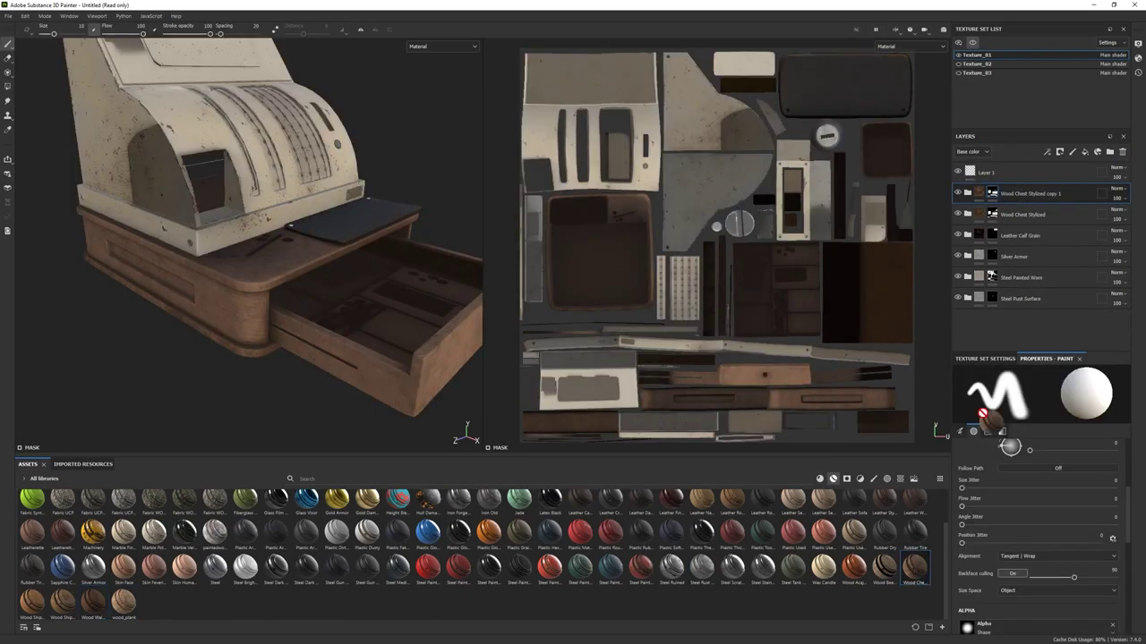
{"action": "left_click_drag", "start_coordinate": [1008, 187], "coordinate": [1017, 192]}
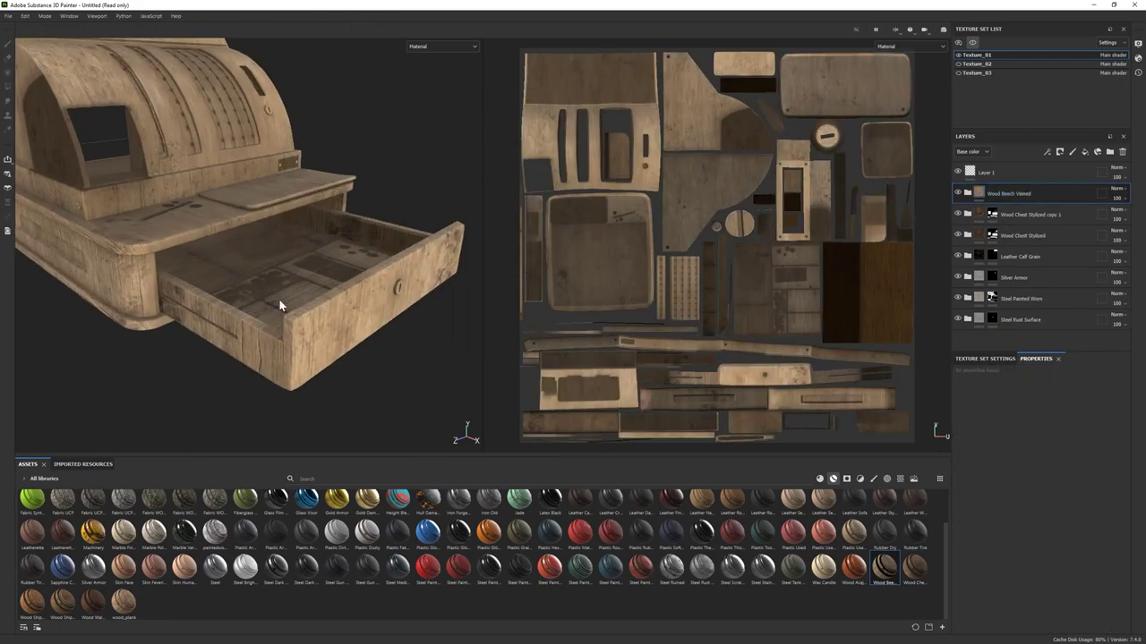
- Give Wood Beech Veined a black mask and check its Dirt layer
{"action": "left_click", "coordinate": [967, 193]}
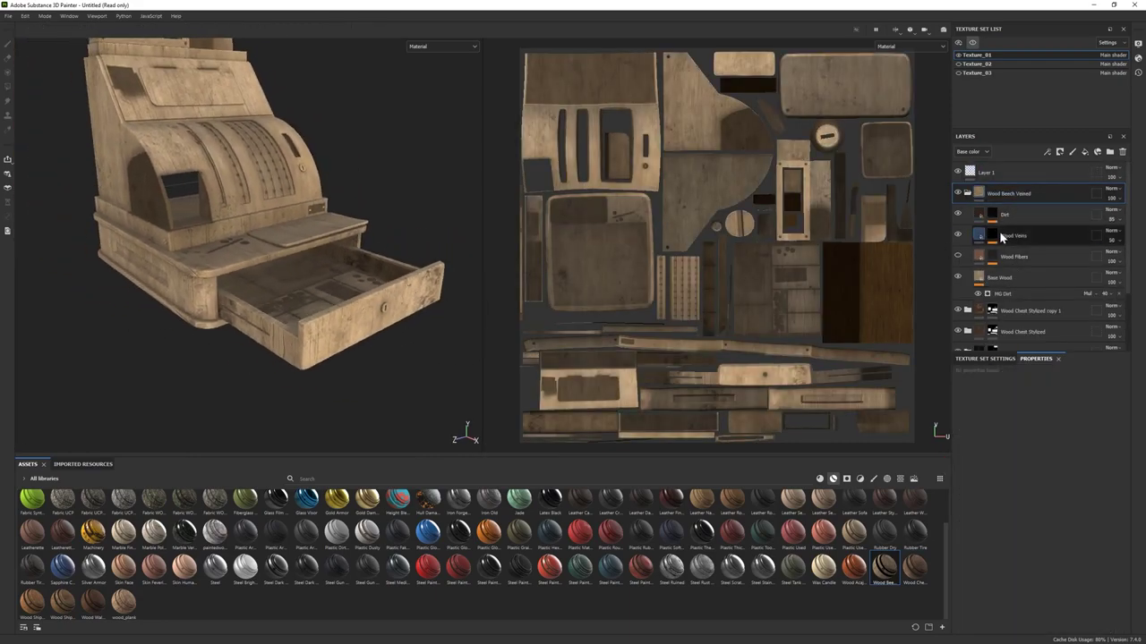
{"action": "left_click", "coordinate": [966, 193]}
{"action": "right_click", "coordinate": [1016, 192]}
{"action": "left_click", "coordinate": [1043, 213]}
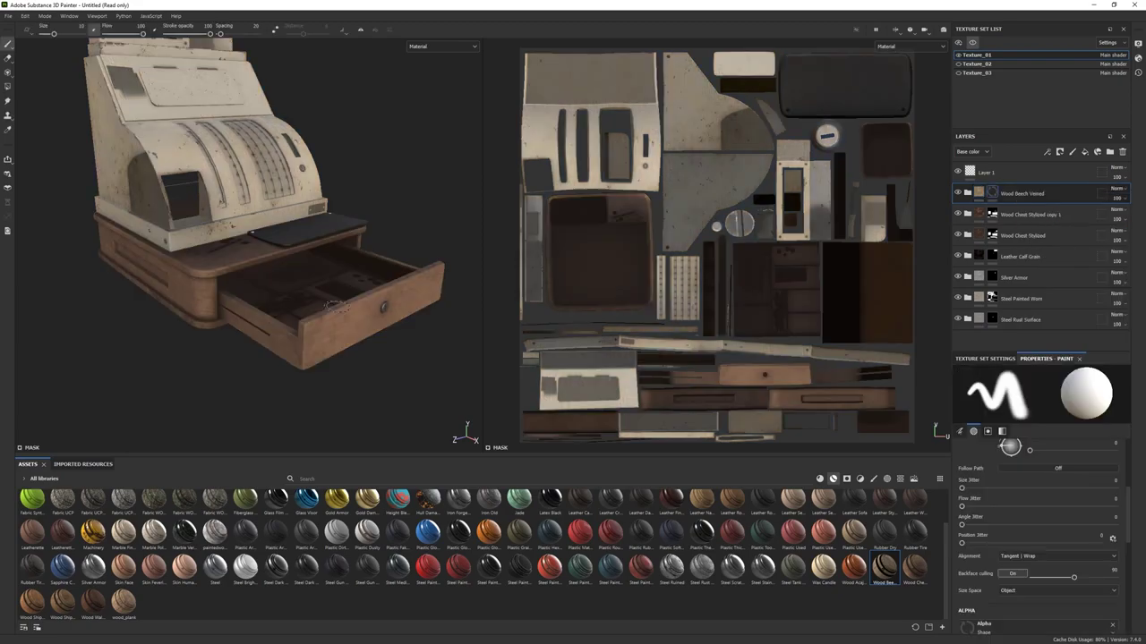
{"action": "left_click", "coordinate": [967, 193]}
{"action": "left_click", "coordinate": [1025, 215]}
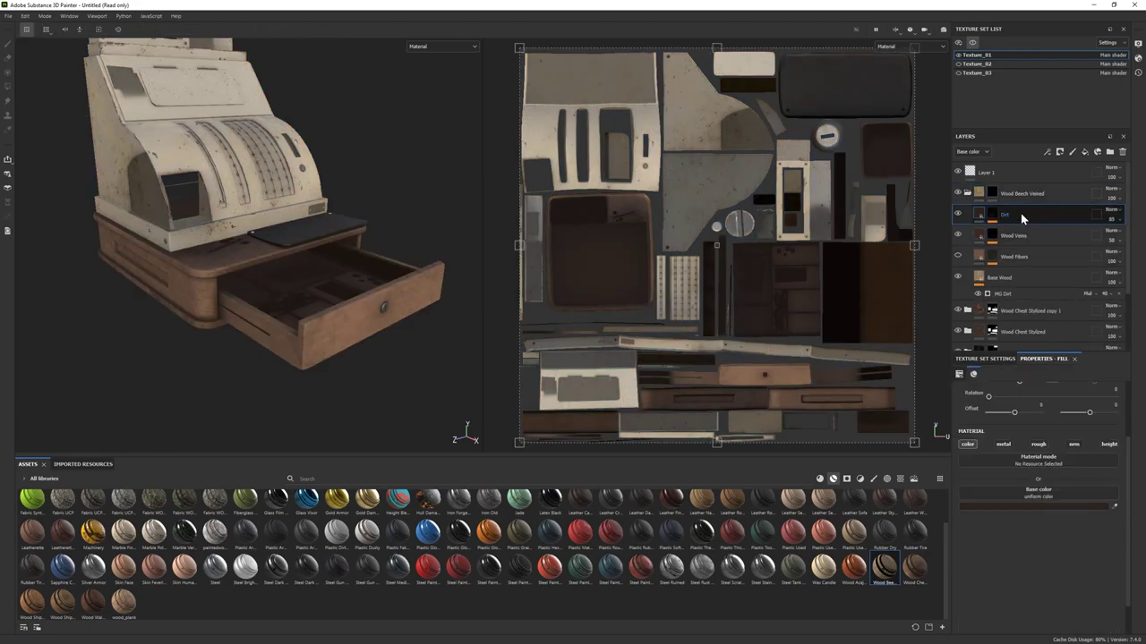
{"action": "left_click", "coordinate": [968, 195]}
- Inspect Wood Chest Stylized copy 1's Dirt layer, then select the Wood Beech Veined mask
{"action": "left_click", "coordinate": [967, 215]}
{"action": "left_click", "coordinate": [1031, 235]}
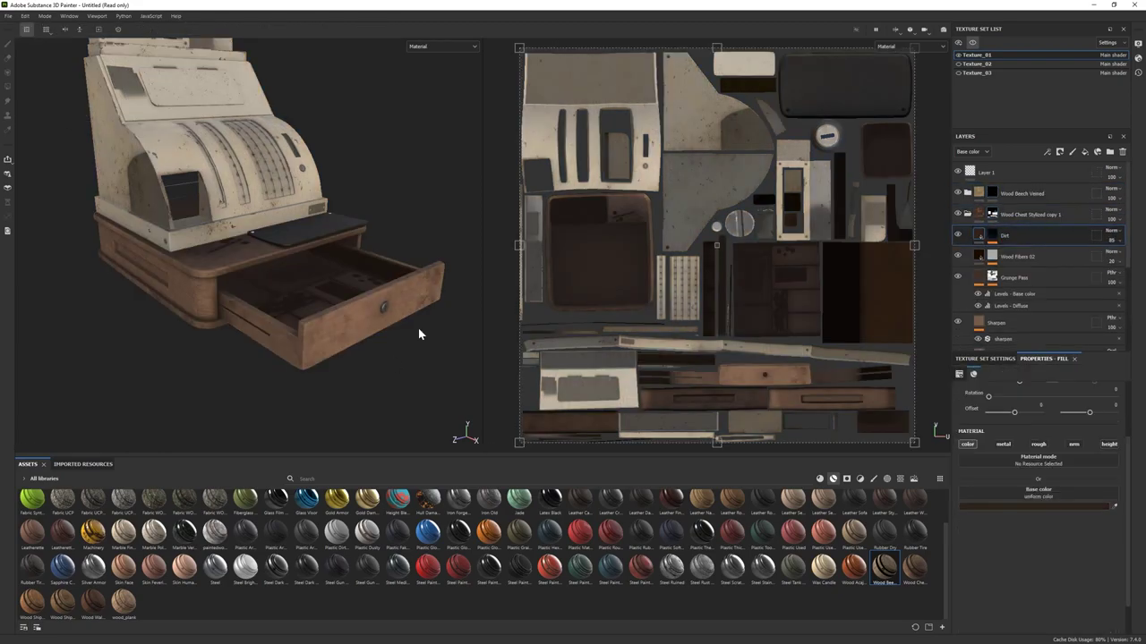
{"action": "left_click_drag", "start_coordinate": [422, 330], "coordinate": [376, 304], "text": "alt"}
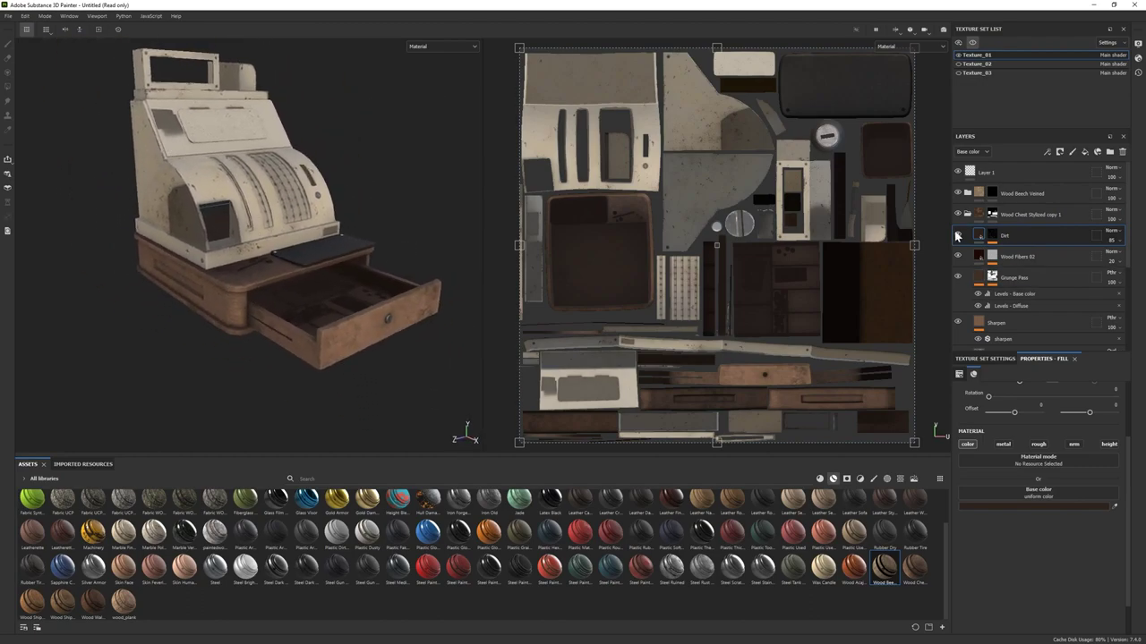
{"action": "left_click_drag", "start_coordinate": [143, 268], "coordinate": [346, 327], "text": "alt"}
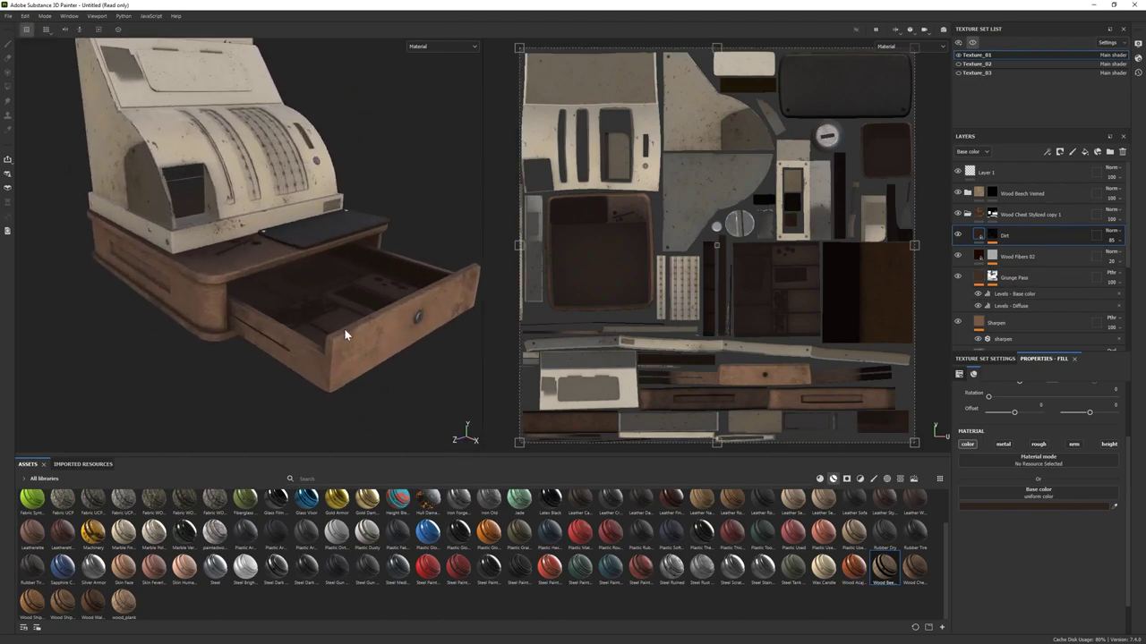
{"action": "left_click", "coordinate": [967, 215]}
{"action": "left_click", "coordinate": [992, 194]}
{"action": "left_click", "coordinate": [869, 480]}
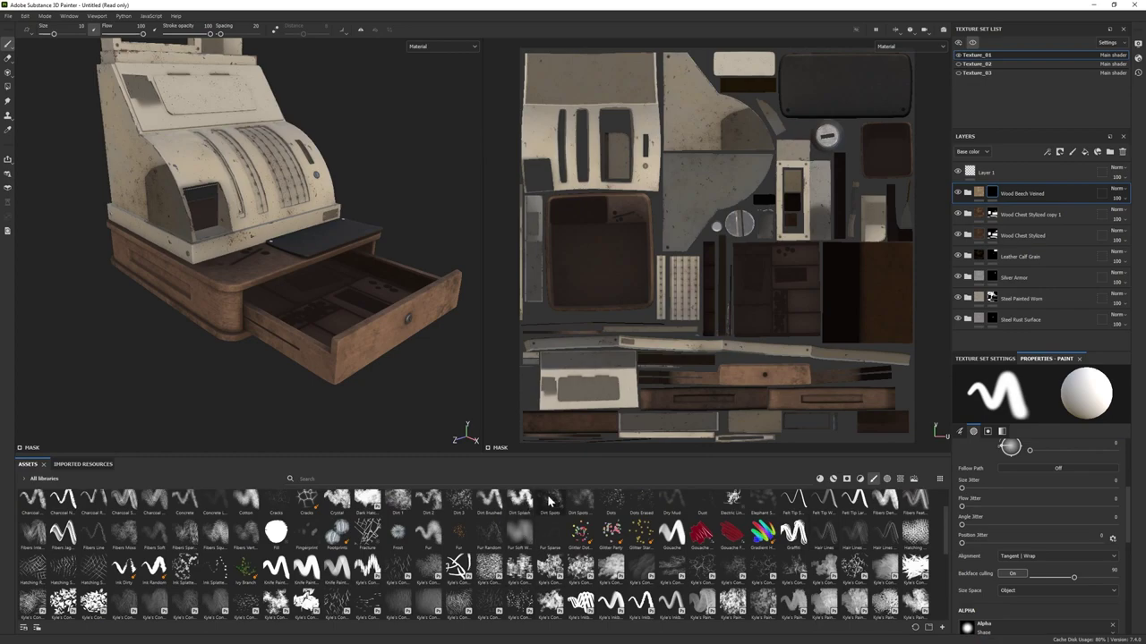
- Paint worn beech wood onto the drawer corner and base front with the Dirt 1 brush
{"action": "left_click", "coordinate": [397, 505]}
{"action": "scroll", "coordinate": [282, 344], "scroll_direction": "up", "scroll_amount": 5}
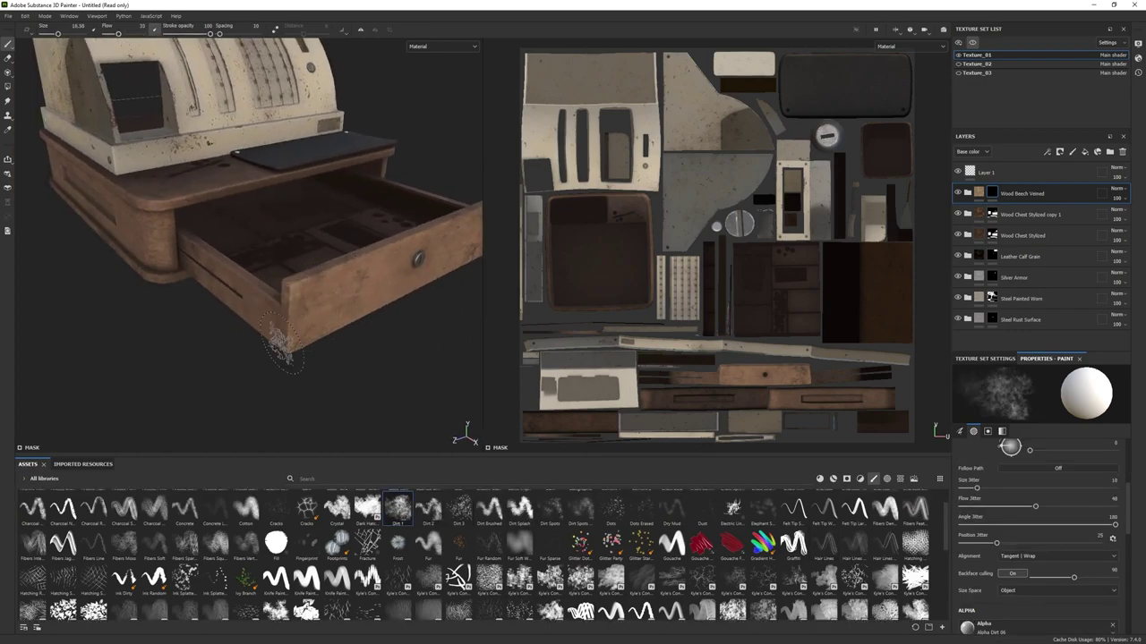
{"action": "mouse_move", "coordinate": [308, 269]}
{"action": "left_mouse_down", "text": "alt"}
{"action": "mouse_move", "coordinate": [280, 304]}
{"action": "mouse_move", "coordinate": [331, 291]}
{"action": "mouse_move", "coordinate": [309, 270]}
{"action": "mouse_move", "coordinate": [374, 264]}
{"action": "left_mouse_up", "text": "alt"}
{"action": "mouse_move", "coordinate": [433, 206]}
{"action": "left_mouse_down", "text": "alt"}
{"action": "mouse_move", "coordinate": [286, 291]}
{"action": "mouse_move", "coordinate": [328, 335]}
{"action": "left_mouse_up", "text": "alt"}
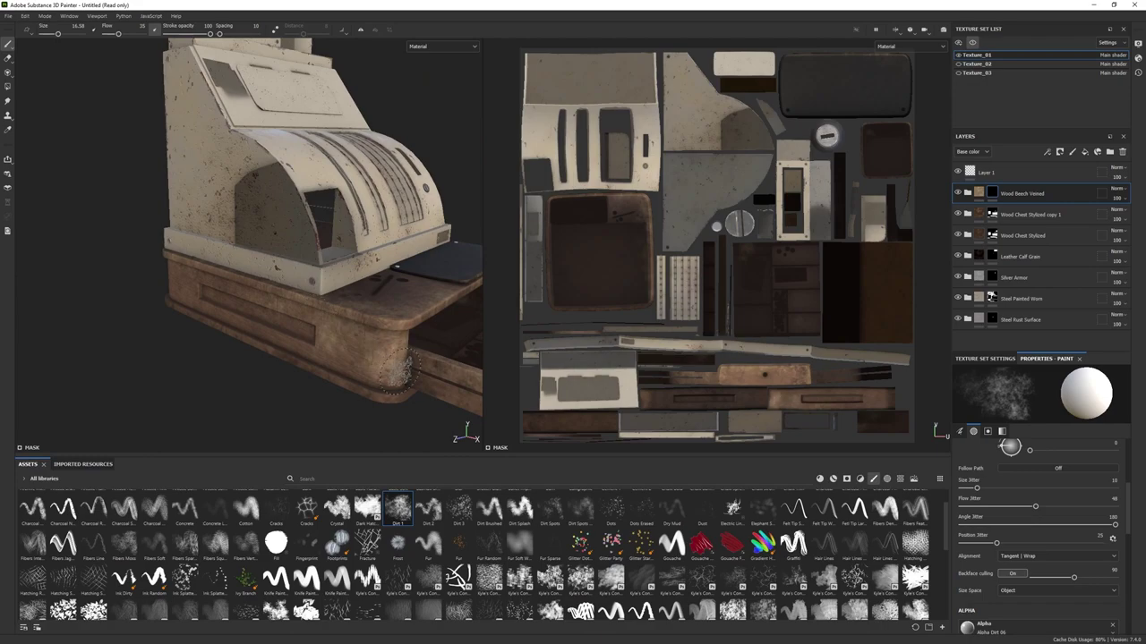
{"action": "mouse_move", "coordinate": [394, 367]}
{"action": "left_mouse_down", "text": "alt"}
{"action": "mouse_move", "coordinate": [301, 264]}
{"action": "mouse_move", "coordinate": [421, 247]}
{"action": "left_mouse_up", "text": "alt"}
- Erase some beech wear around the drawer and base front with the Dirt 2 eraser
{"action": "key", "text": "e"}
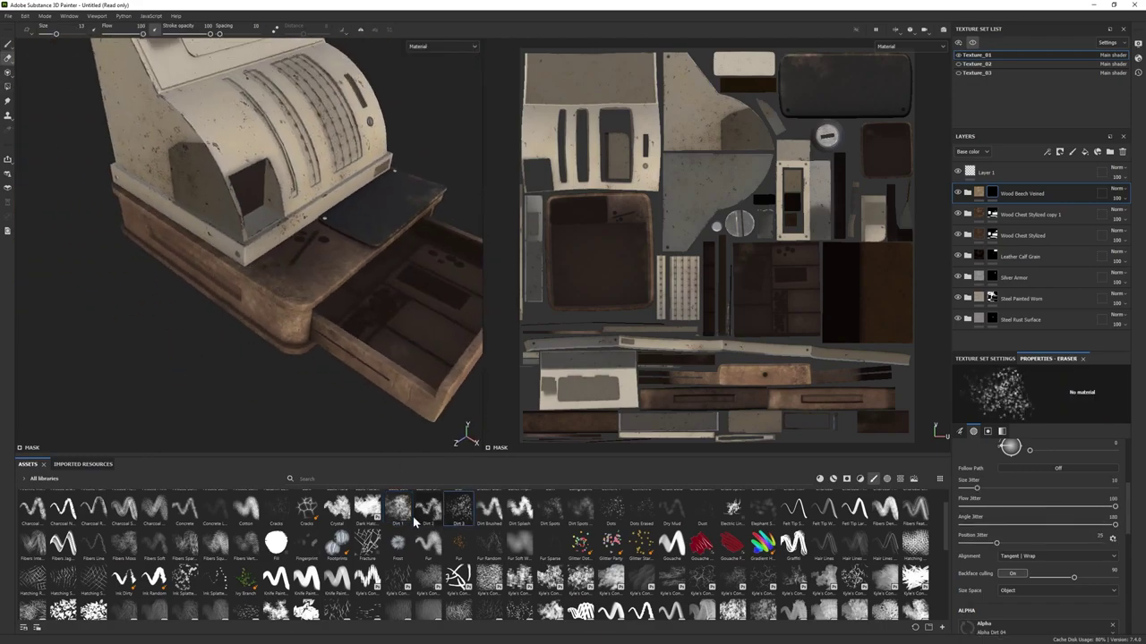
{"action": "left_click", "coordinate": [428, 512]}
{"action": "mouse_move", "coordinate": [232, 269]}
{"action": "left_mouse_down", "text": "alt"}
{"action": "mouse_move", "coordinate": [271, 243]}
{"action": "mouse_move", "coordinate": [287, 296]}
{"action": "mouse_move", "coordinate": [250, 345]}
{"action": "left_mouse_up", "text": "alt"}
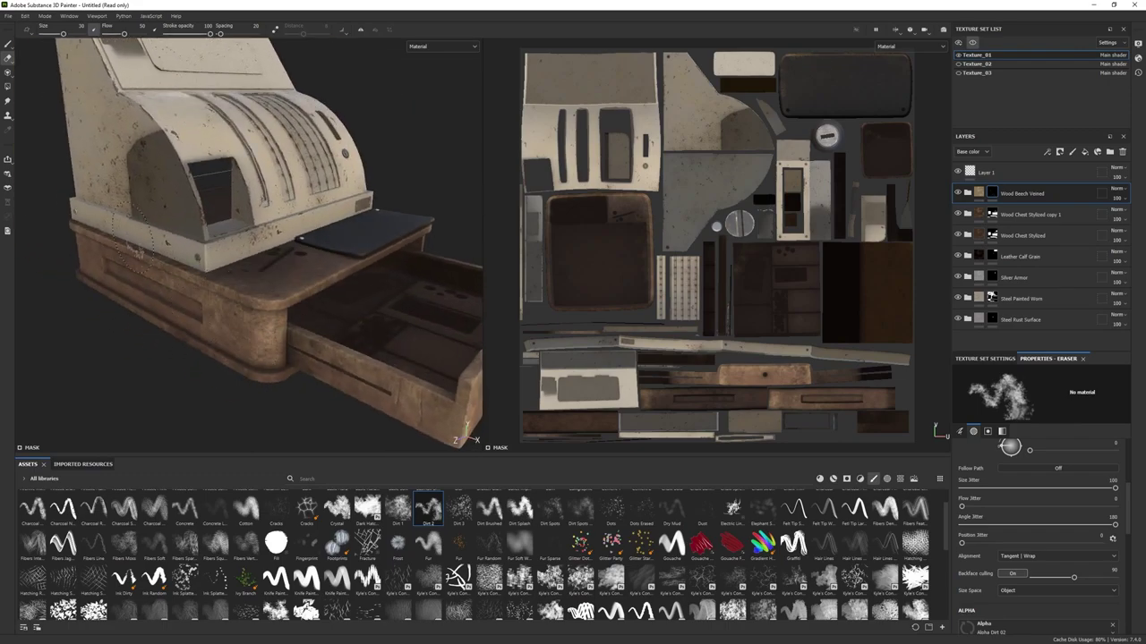
{"action": "left_click_drag", "start_coordinate": [129, 244], "coordinate": [294, 284], "text": "alt"}
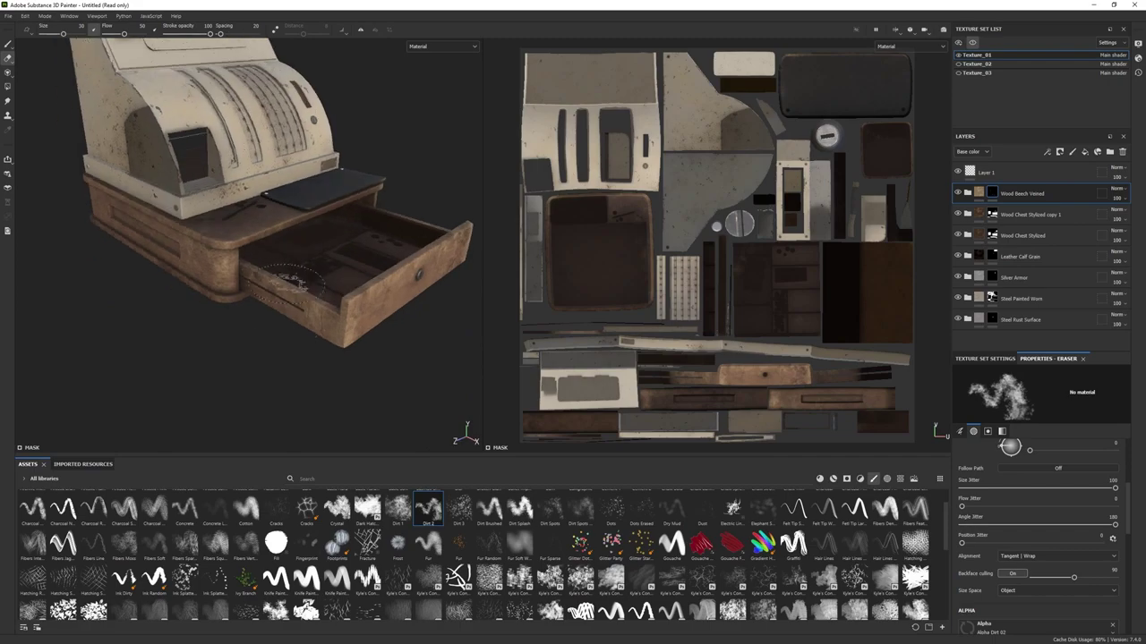
{"action": "mouse_move", "coordinate": [316, 337]}
{"action": "left_mouse_down", "text": "alt"}
{"action": "mouse_move", "coordinate": [288, 340]}
{"action": "mouse_move", "coordinate": [296, 313]}
{"action": "mouse_move", "coordinate": [287, 318]}
{"action": "left_mouse_up", "text": "alt"}
{"action": "left_click_drag", "start_coordinate": [385, 298], "coordinate": [351, 269], "text": "alt"}
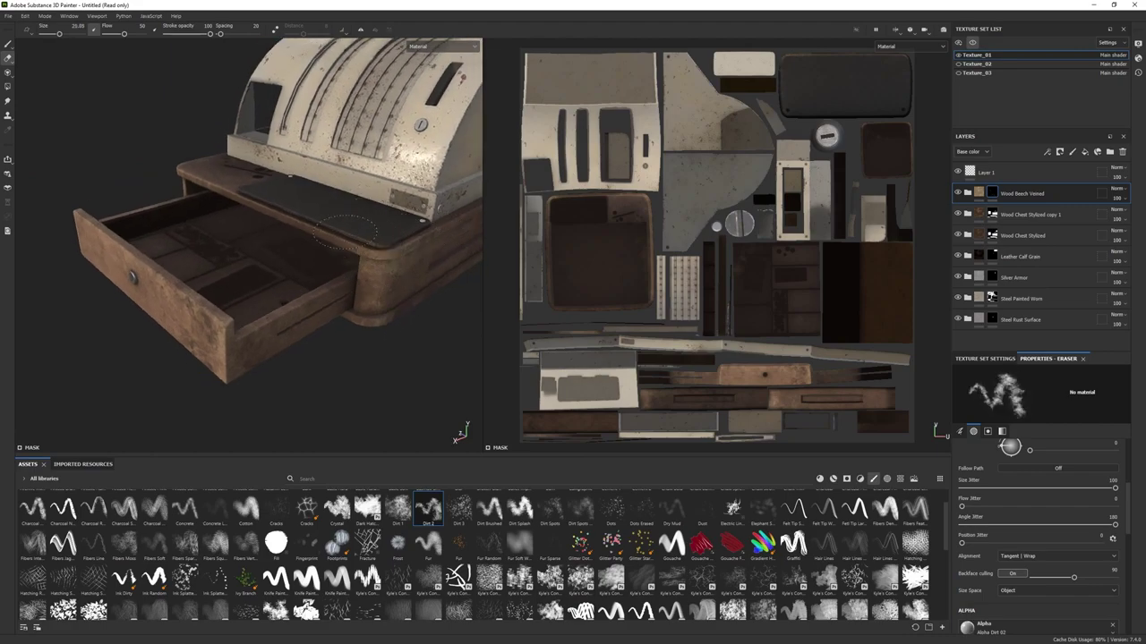
{"action": "mouse_move", "coordinate": [330, 347]}
{"action": "left_mouse_down", "text": "alt"}
{"action": "mouse_move", "coordinate": [350, 258]}
{"action": "mouse_move", "coordinate": [371, 313]}
{"action": "mouse_move", "coordinate": [340, 372]}
{"action": "left_mouse_up", "text": "alt"}
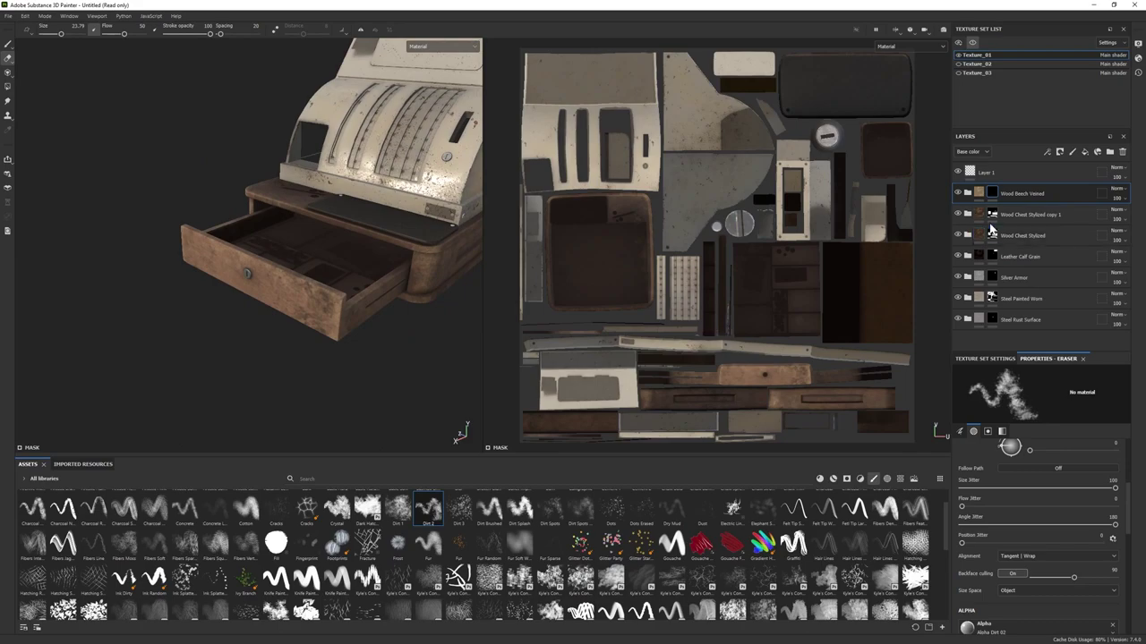
- Darken the Wood Chest Stylized Base colour to brown 6A5240 (V 0.415)
{"action": "left_click", "coordinate": [991, 215]}
{"action": "left_click", "coordinate": [994, 323]}
{"action": "left_click", "coordinate": [1070, 517]}
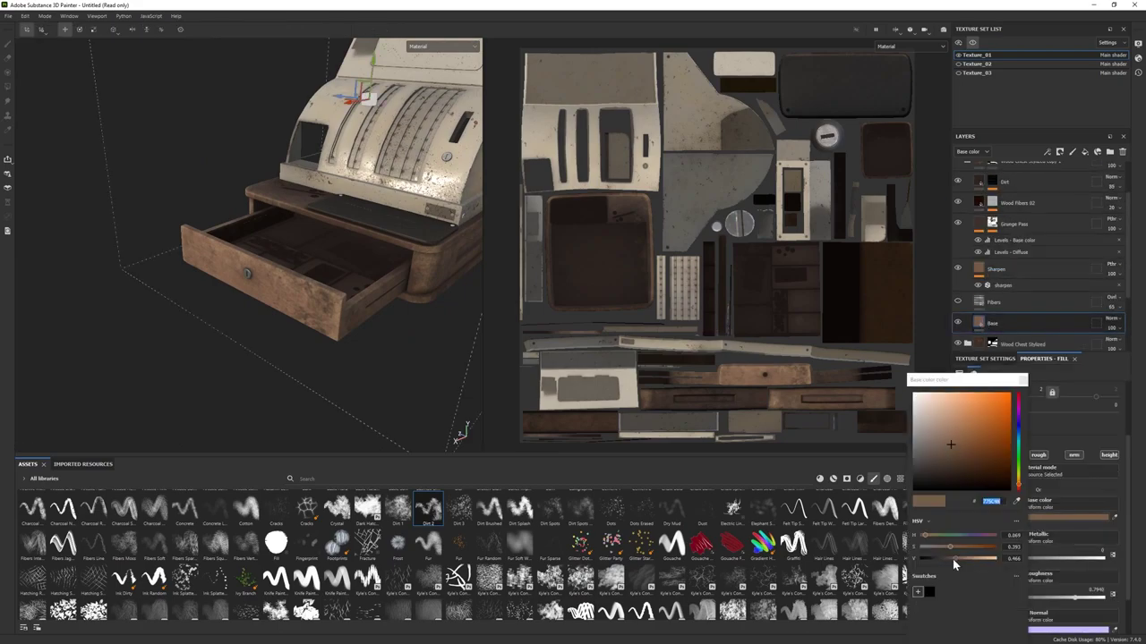
{"action": "left_click_drag", "start_coordinate": [953, 561], "coordinate": [949, 560]}
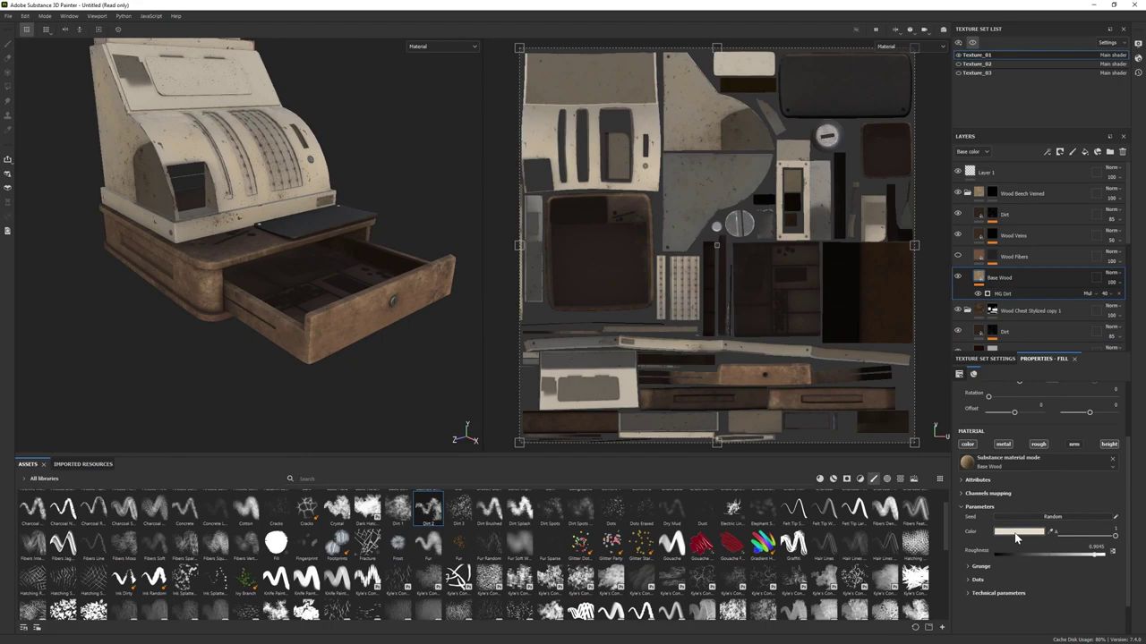
{"action": "left_click", "coordinate": [1005, 531]}
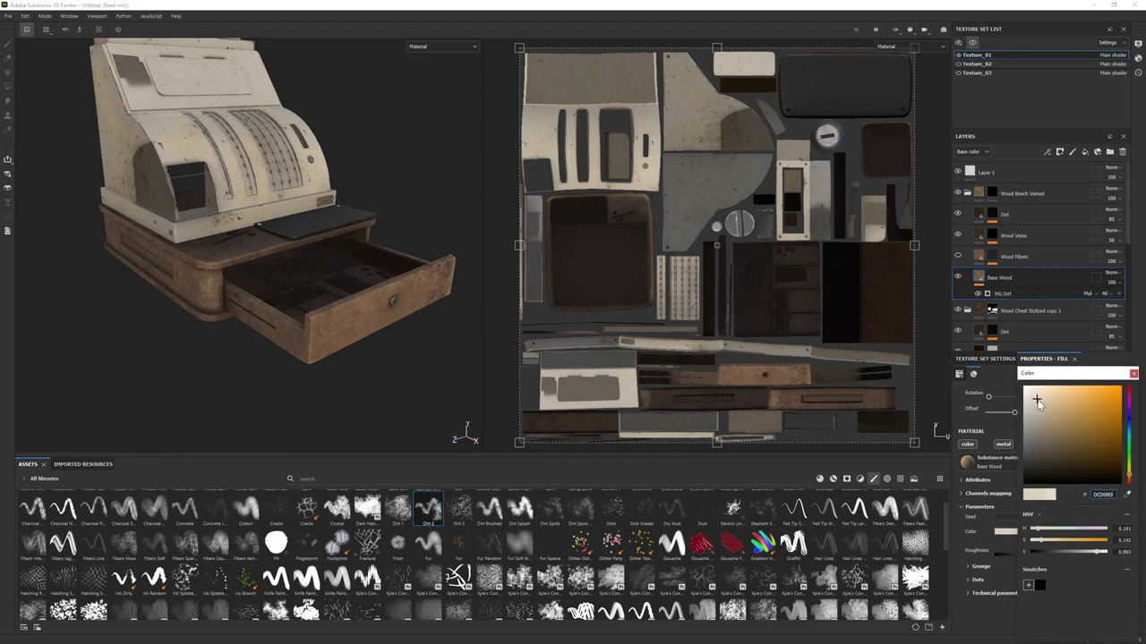
- Erase more beech wear inside the drawer, then select Layer 1 with the Paint tool
{"action": "key", "text": "e"}
{"action": "mouse_move", "coordinate": [221, 295]}
{"action": "left_mouse_down", "text": "alt"}
{"action": "mouse_move", "coordinate": [282, 268]}
{"action": "mouse_move", "coordinate": [268, 287]}
{"action": "left_mouse_up", "text": "alt"}
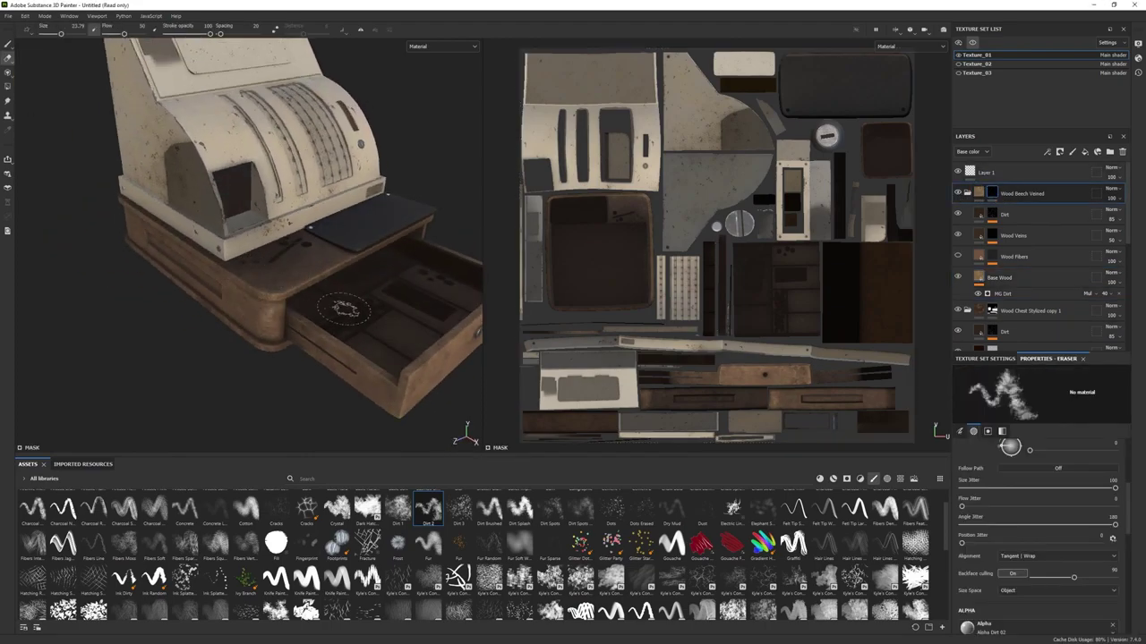
{"action": "left_click_drag", "start_coordinate": [343, 308], "coordinate": [925, 227], "text": "alt"}
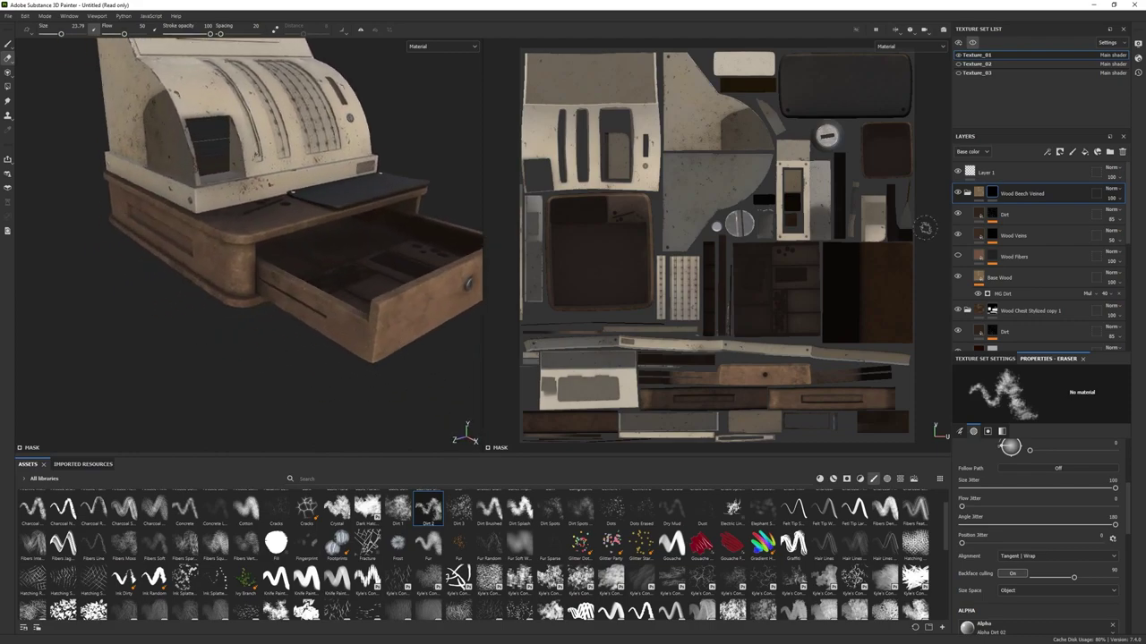
{"action": "left_click", "coordinate": [985, 172]}
{"action": "key", "text": "1"}
{"action": "left_click", "coordinate": [819, 479]}
- Add Plastic Matte Pure as a layer and view the drawer from the front-left
{"action": "scroll", "coordinate": [811, 578], "scroll_direction": "down", "scroll_amount": 2}
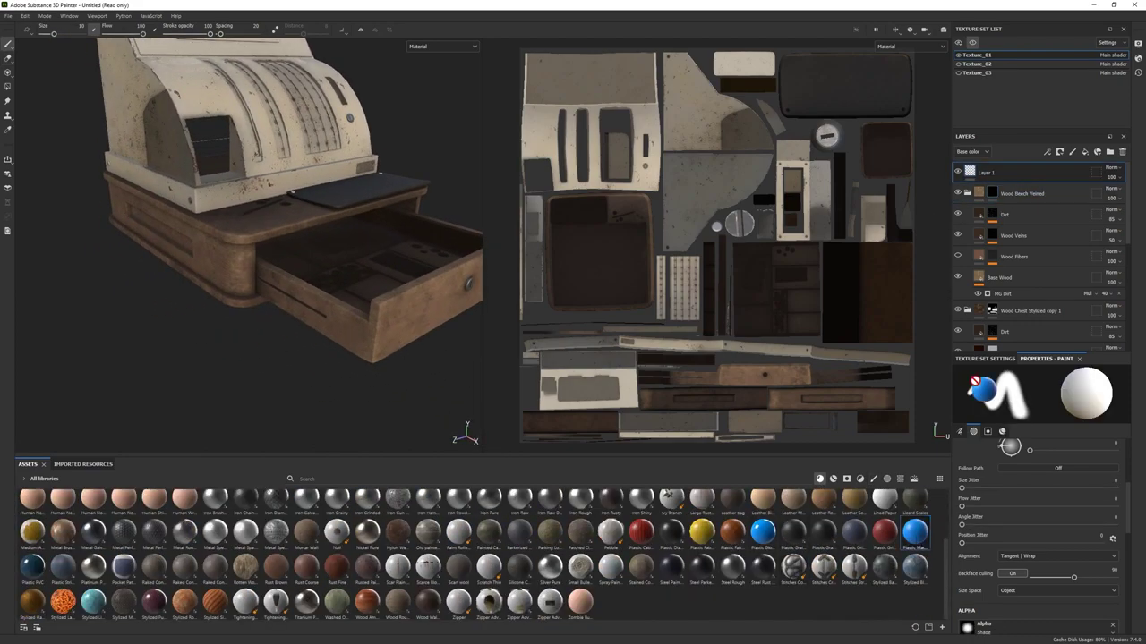
{"action": "left_click_drag", "start_coordinate": [914, 533], "coordinate": [1021, 183]}
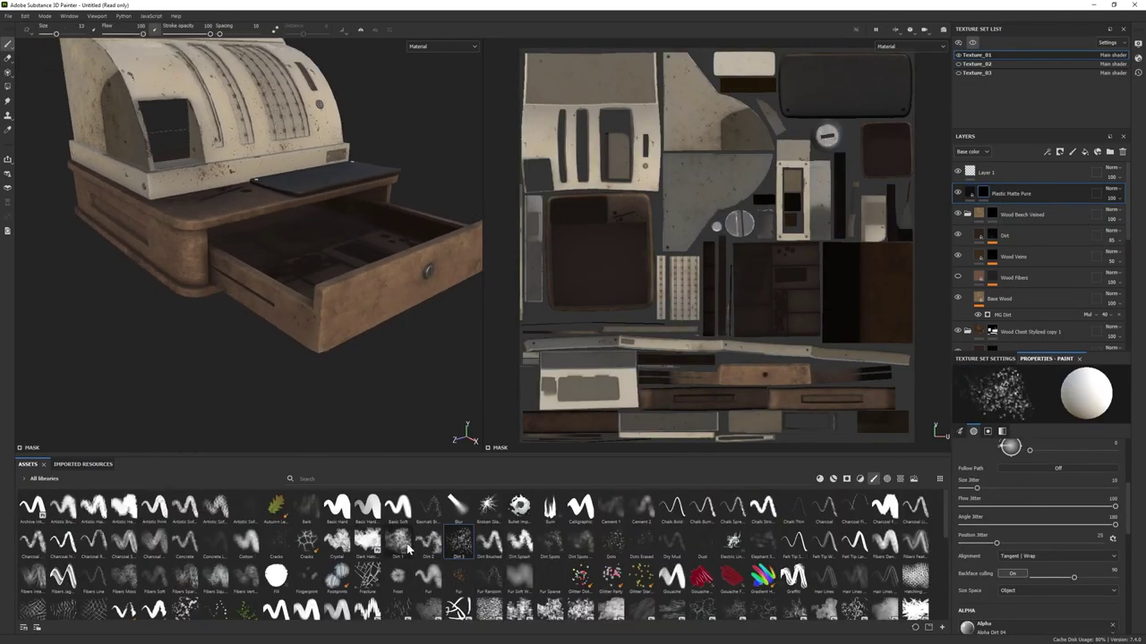
{"action": "mouse_move", "coordinate": [311, 309]}
{"action": "left_mouse_down", "text": "alt"}
{"action": "mouse_move", "coordinate": [242, 267]}
{"action": "mouse_move", "coordinate": [310, 313]}
{"action": "left_mouse_up", "text": "alt"}
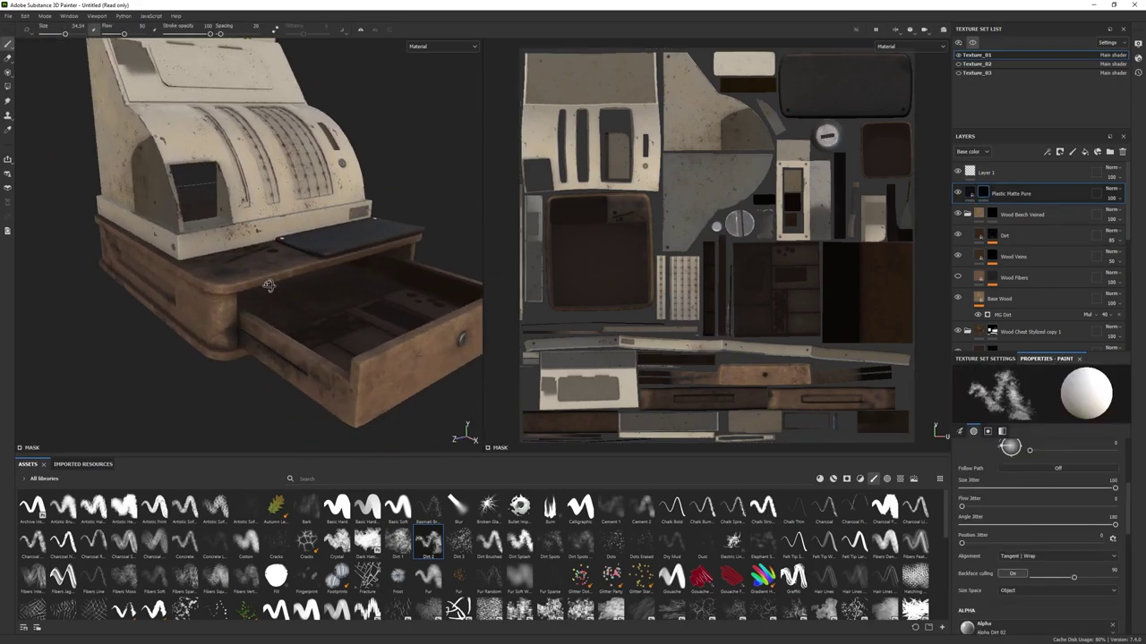
{"action": "left_click_drag", "start_coordinate": [341, 331], "coordinate": [355, 338], "text": "alt"}
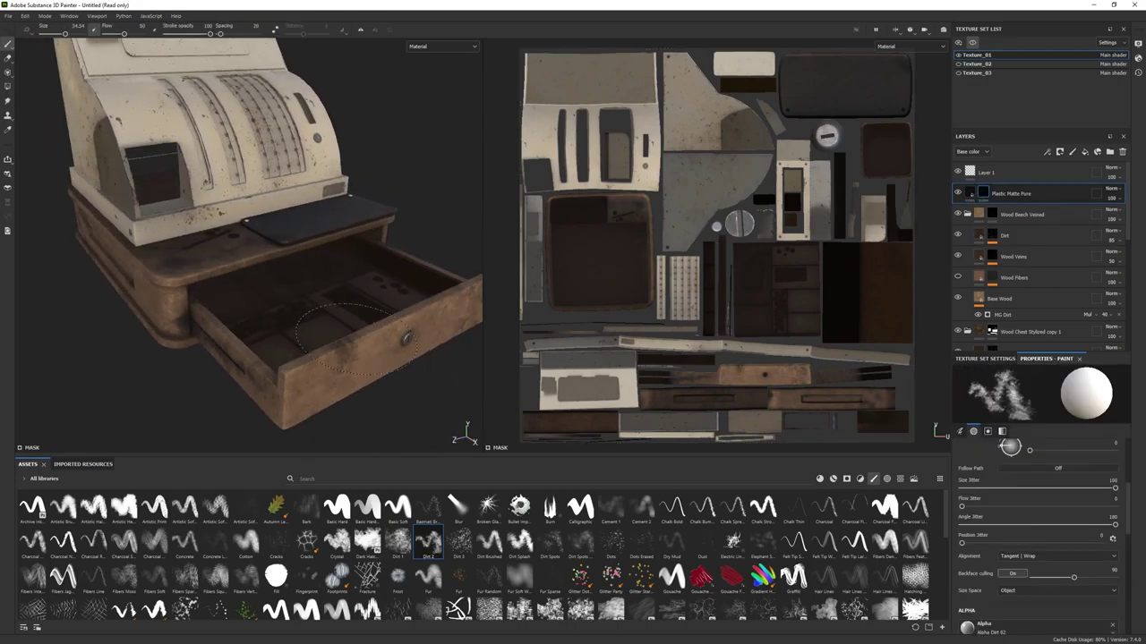
- Erase and polygon-fill the Plastic Matte Pure mask over parts of the drawer
{"action": "left_click", "coordinate": [8, 59]}
{"action": "scroll", "coordinate": [405, 291], "scroll_direction": "down", "scroll_amount": 2}
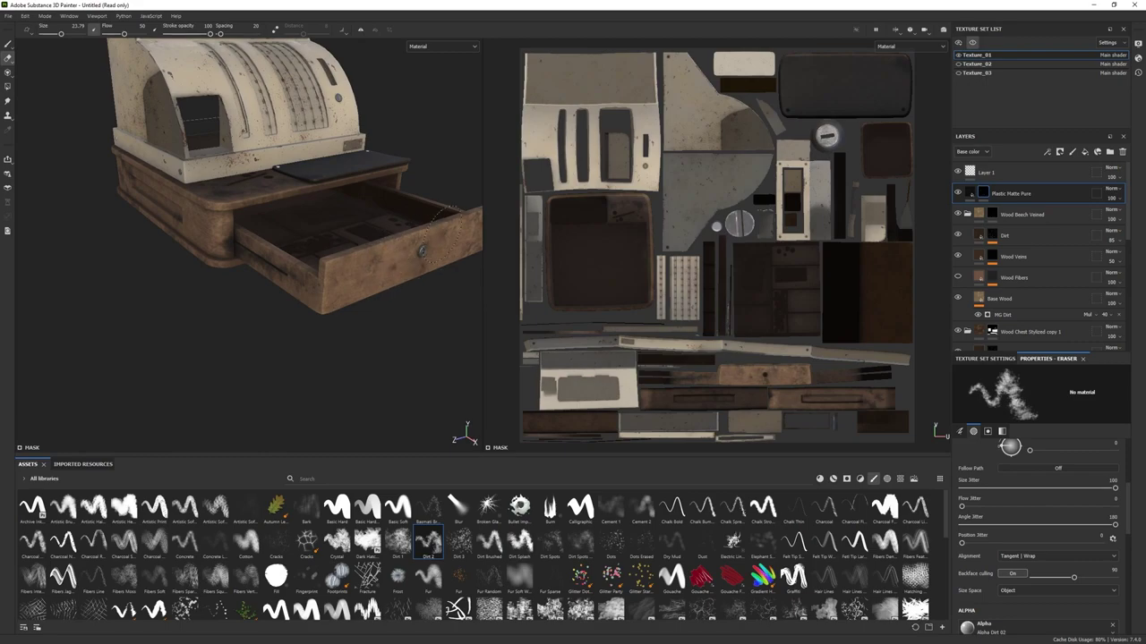
{"action": "mouse_move", "coordinate": [444, 214]}
{"action": "left_mouse_down", "text": "alt"}
{"action": "mouse_move", "coordinate": [261, 309]}
{"action": "mouse_move", "coordinate": [352, 282]}
{"action": "mouse_move", "coordinate": [311, 296]}
{"action": "mouse_move", "coordinate": [192, 251]}
{"action": "left_mouse_up", "text": "alt"}
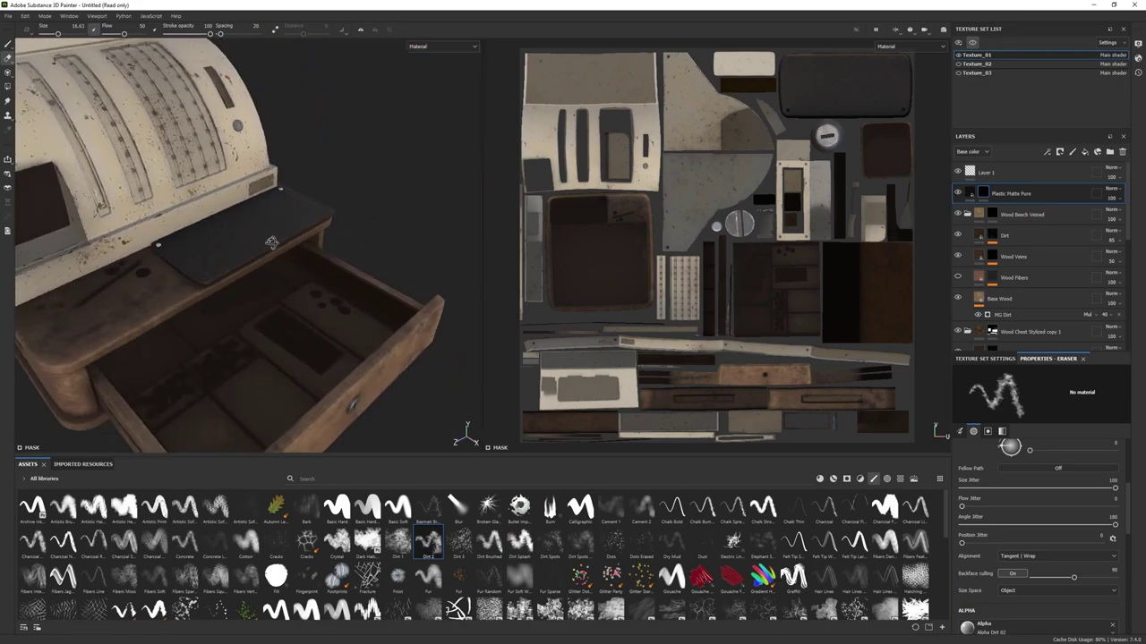
{"action": "left_click", "coordinate": [8, 82]}
{"action": "mouse_move", "coordinate": [322, 260]}
{"action": "left_mouse_down", "text": "alt"}
{"action": "mouse_move", "coordinate": [376, 235]}
{"action": "mouse_move", "coordinate": [358, 241]}
{"action": "left_mouse_up", "text": "alt"}
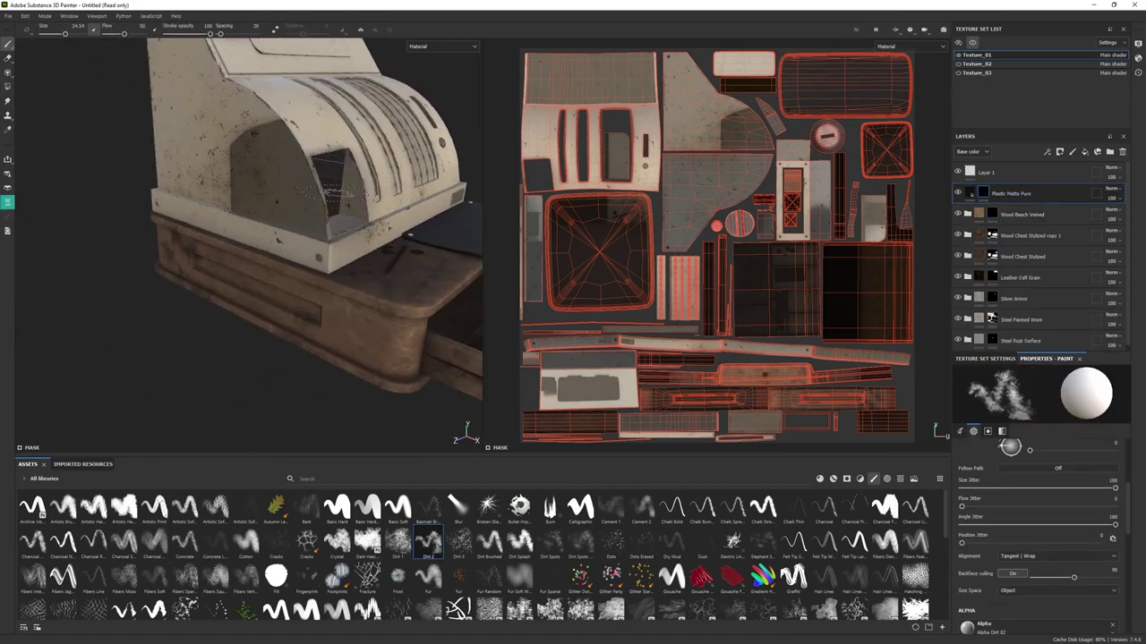
{"action": "key", "text": "2"}
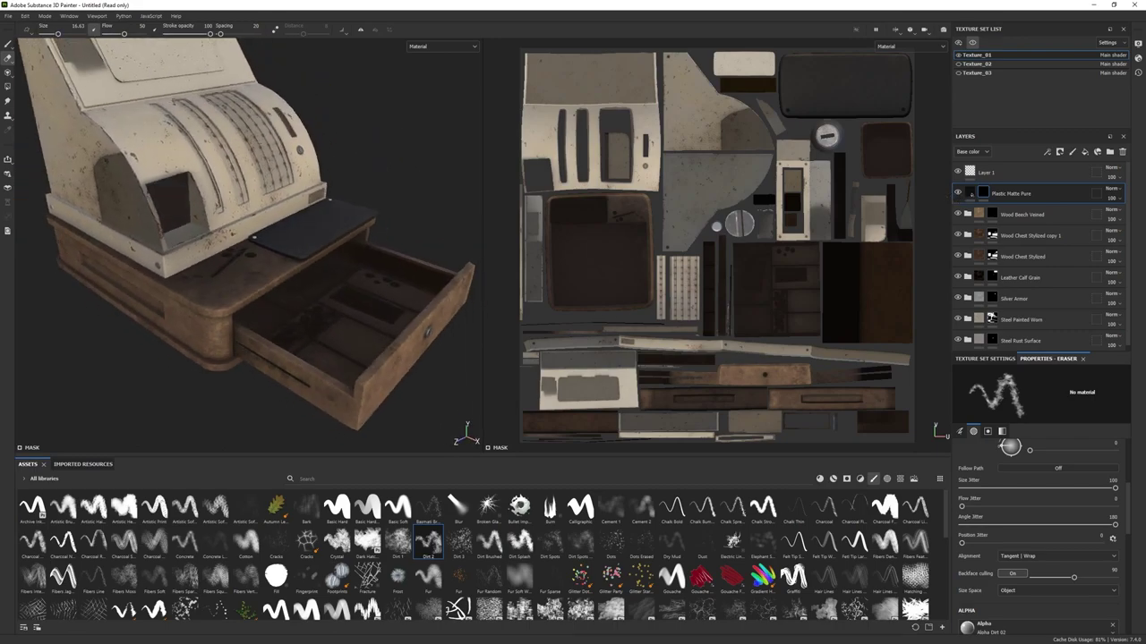
{"action": "left_click_drag", "start_coordinate": [421, 340], "coordinate": [383, 344], "text": "alt"}
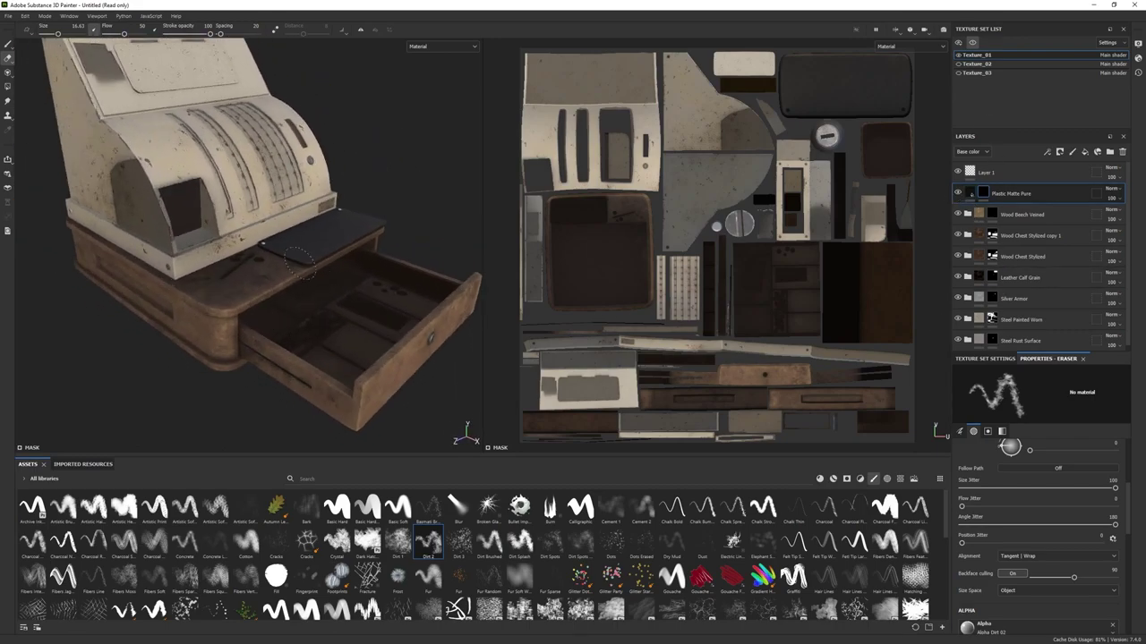
{"action": "left_click_drag", "start_coordinate": [213, 320], "coordinate": [176, 287], "text": "alt"}
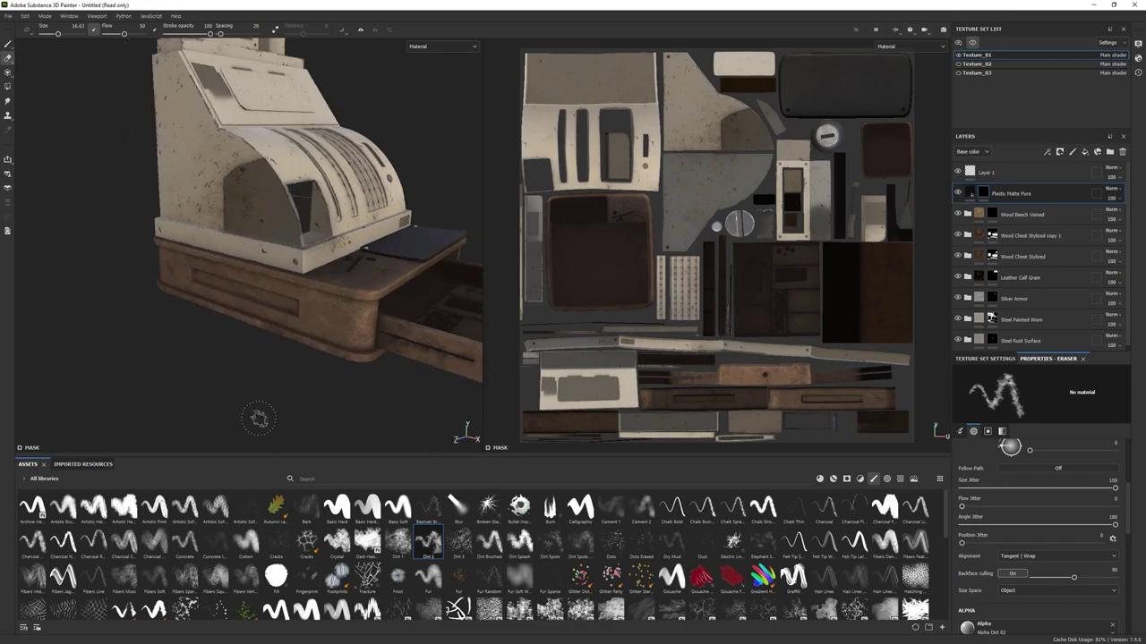
{"action": "left_click_drag", "start_coordinate": [258, 418], "coordinate": [254, 69], "text": "alt"}
- Add a Plastic Matte Pure fill layer to the Texture_02 set
{"action": "left_click", "coordinate": [976, 64]}
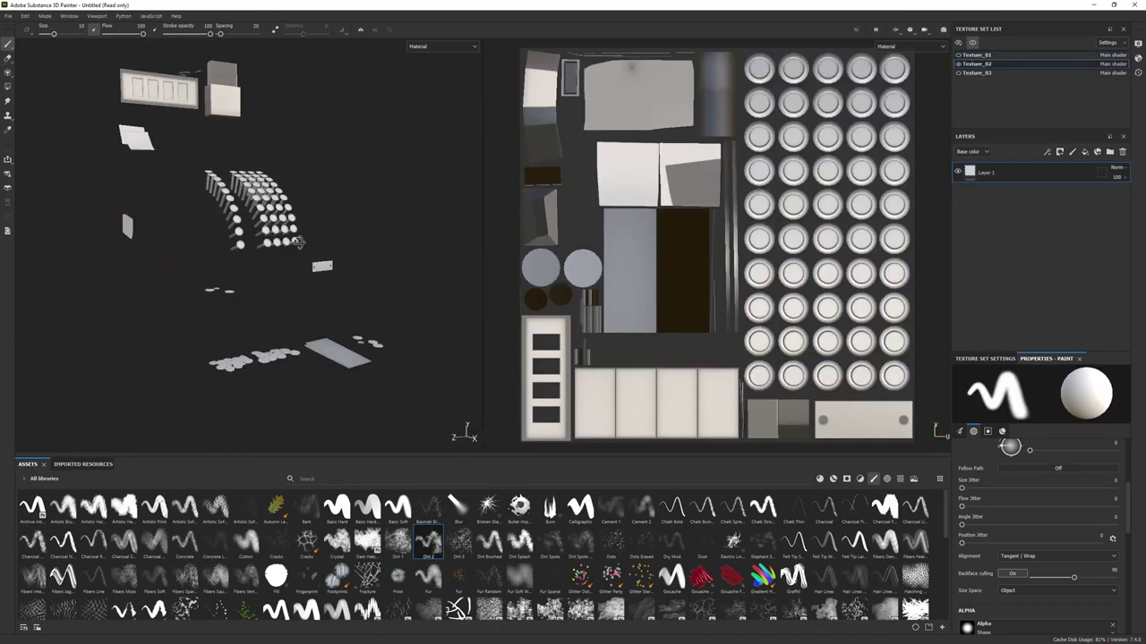
{"action": "left_click_drag", "start_coordinate": [268, 269], "coordinate": [296, 367], "text": "alt"}
{"action": "left_click", "coordinate": [819, 479]}
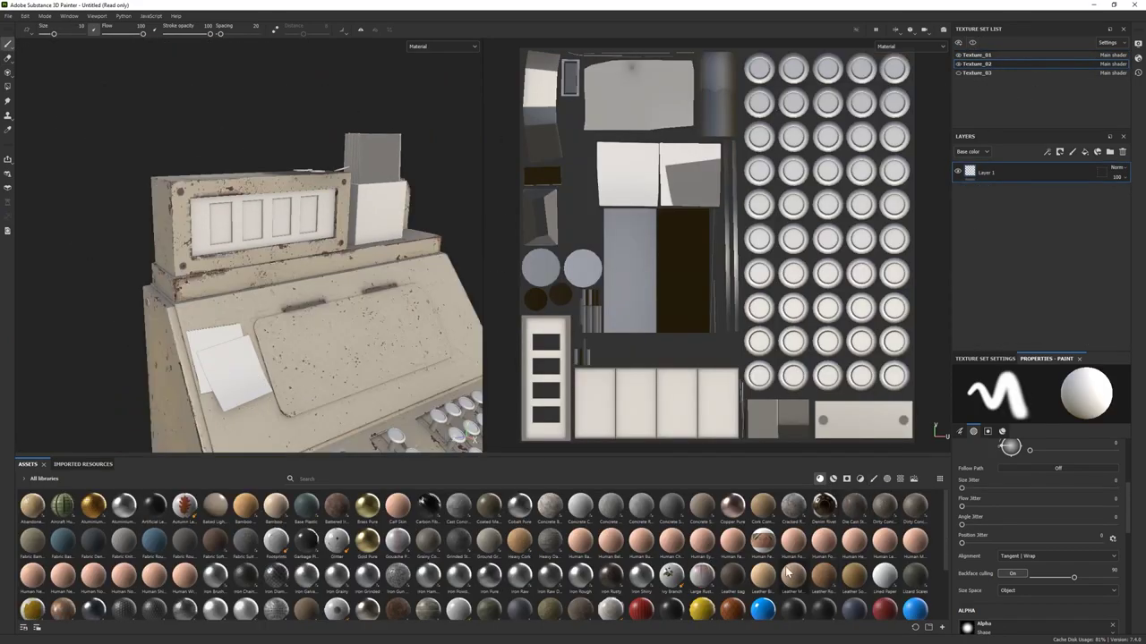
{"action": "scroll", "coordinate": [788, 572], "scroll_direction": "down", "scroll_amount": 2}
{"action": "left_click_drag", "start_coordinate": [915, 531], "coordinate": [1009, 208]}
- Polygon-fill the paper slips in the mask and tint the fill light beige
{"action": "key", "text": "4"}
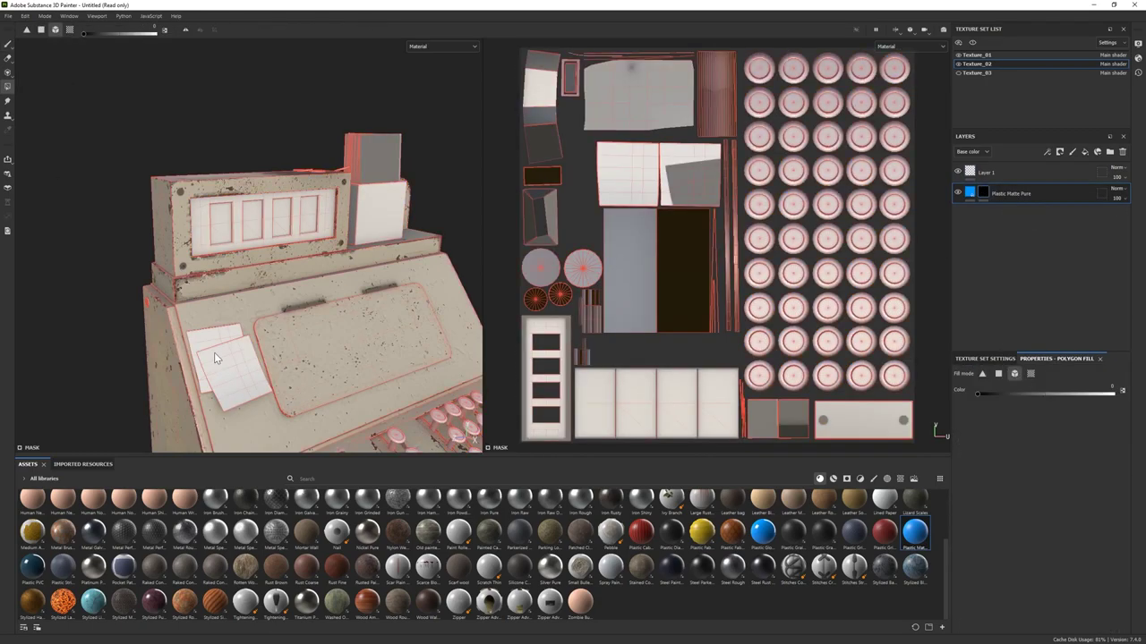
{"action": "left_click_drag", "start_coordinate": [215, 354], "coordinate": [266, 307], "text": "alt"}
{"action": "left_click", "coordinate": [971, 197]}
{"action": "left_click", "coordinate": [1065, 506]}
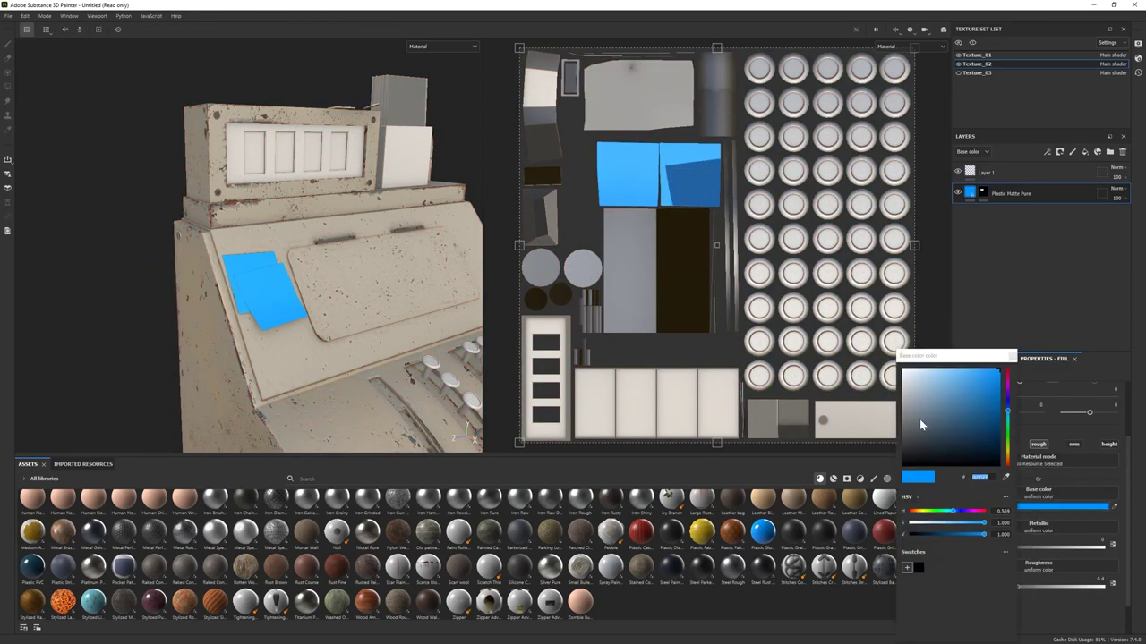
{"action": "left_click_drag", "start_coordinate": [921, 421], "coordinate": [909, 396]}
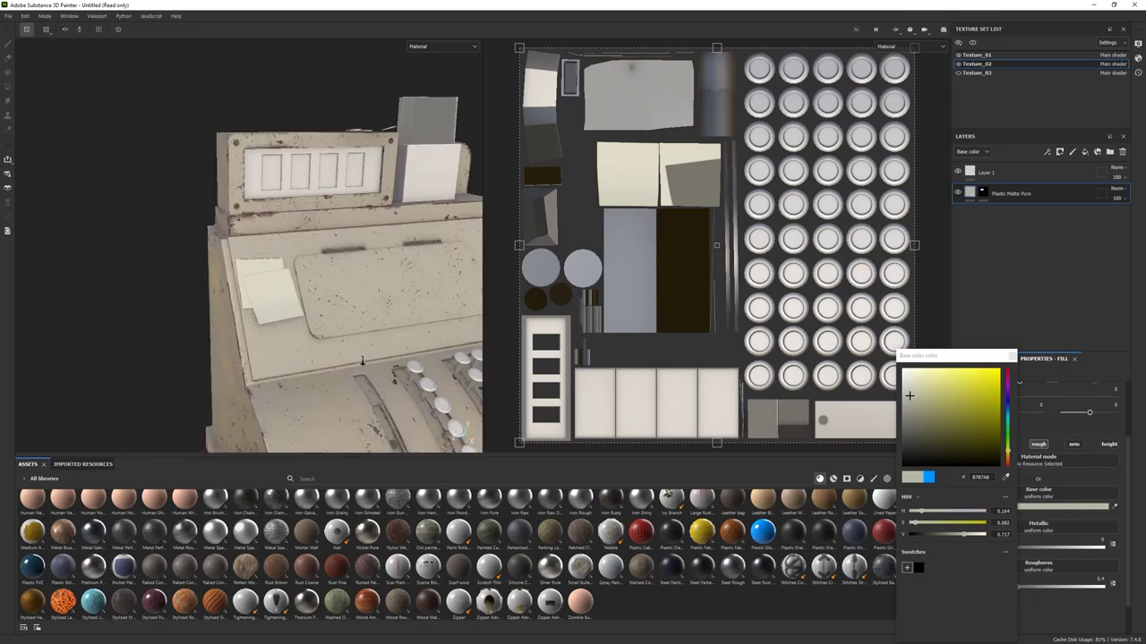
- Try adding a Steel Dark Aged layer, then undo it
{"action": "scroll", "coordinate": [217, 304], "scroll_direction": "up", "scroll_amount": 3}
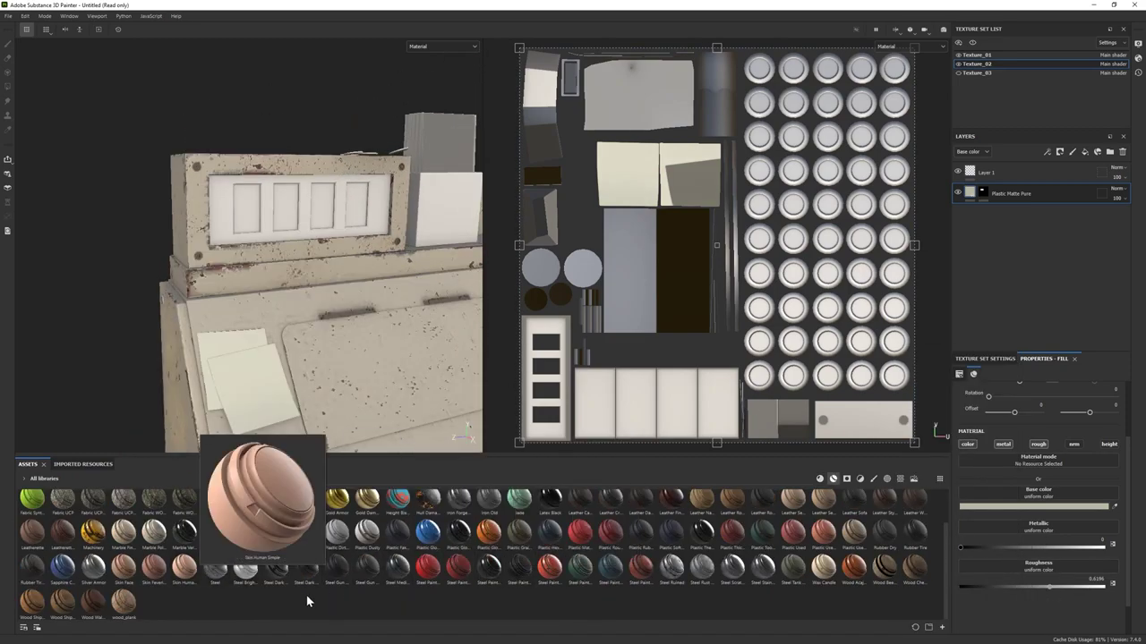
{"action": "left_click_drag", "start_coordinate": [276, 565], "coordinate": [1066, 243]}
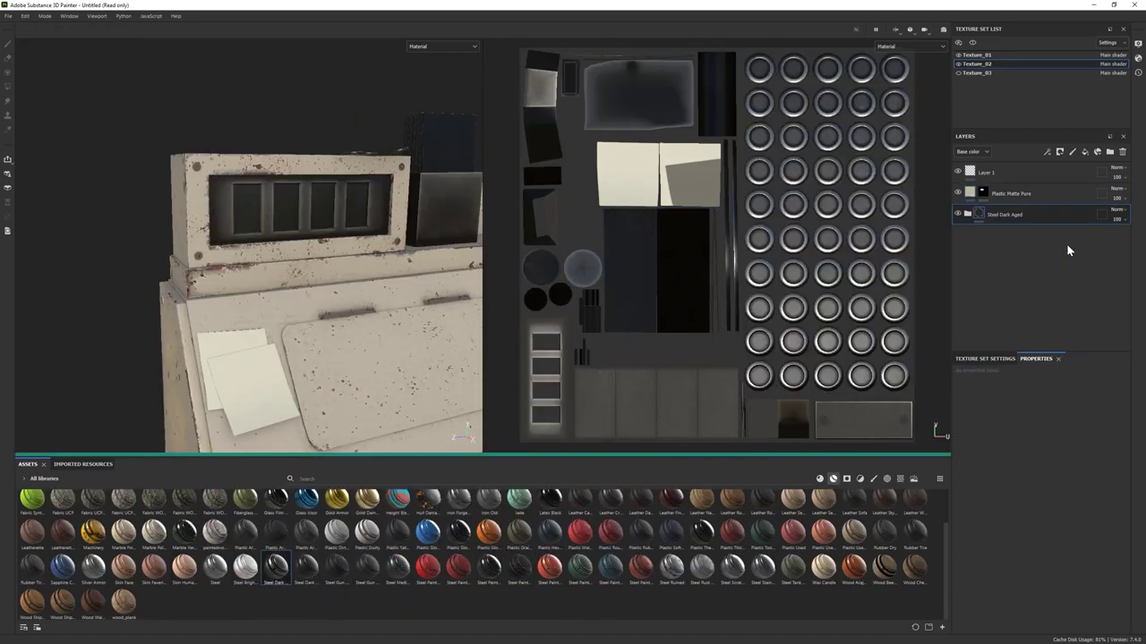
{"action": "scroll", "coordinate": [292, 356], "scroll_direction": "down", "scroll_amount": 2}
{"action": "key", "text": "ctrl+z"}
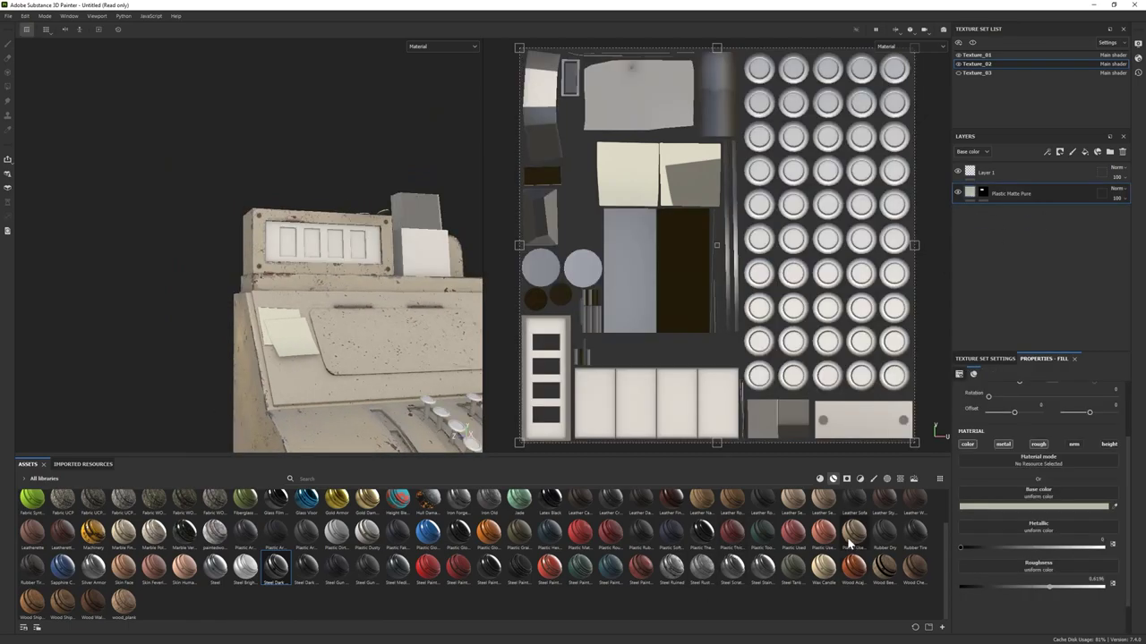
- Set the Plastic Used Soft Base colour to near-black 292622 and hide its Bumps layer
{"action": "scroll", "coordinate": [411, 384], "scroll_direction": "up", "scroll_amount": 2}
{"action": "left_click", "coordinate": [993, 335]}
{"action": "left_click", "coordinate": [1031, 456]}
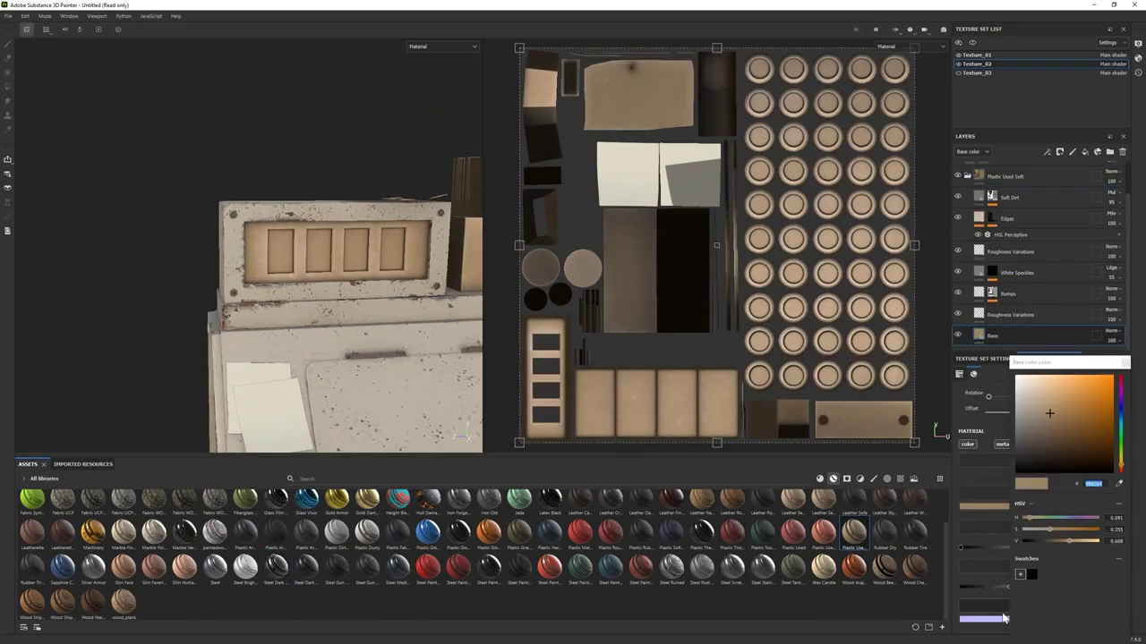
{"action": "left_click_drag", "start_coordinate": [1031, 456], "coordinate": [1028, 454]}
{"action": "scroll", "coordinate": [320, 320], "scroll_direction": "up", "scroll_amount": 5}
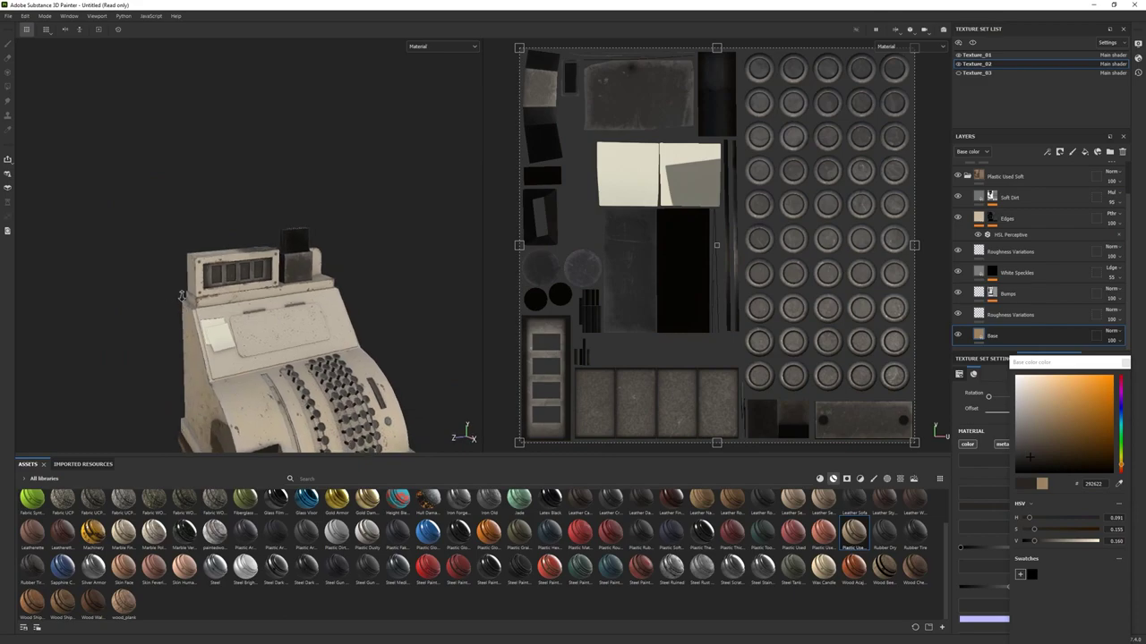
{"action": "scroll", "coordinate": [251, 333], "scroll_direction": "up", "scroll_amount": 3}
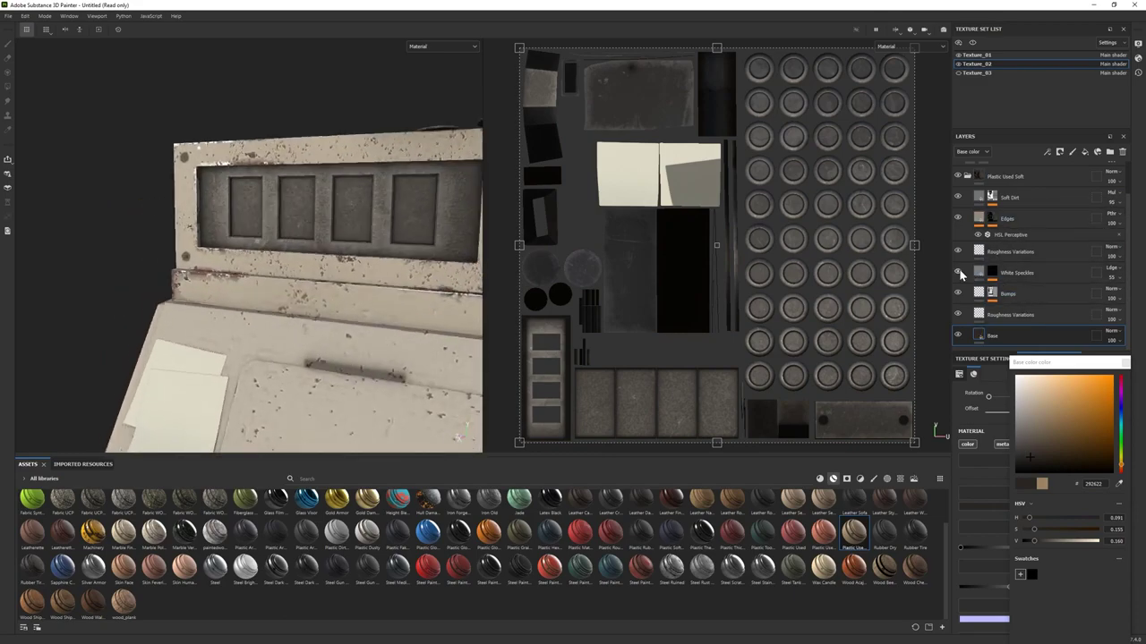
{"action": "left_click", "coordinate": [958, 294]}
- Adjust the HSL Perceptive filter and raise the Edges roughness to 0.7791
{"action": "left_click", "coordinate": [1009, 235]}
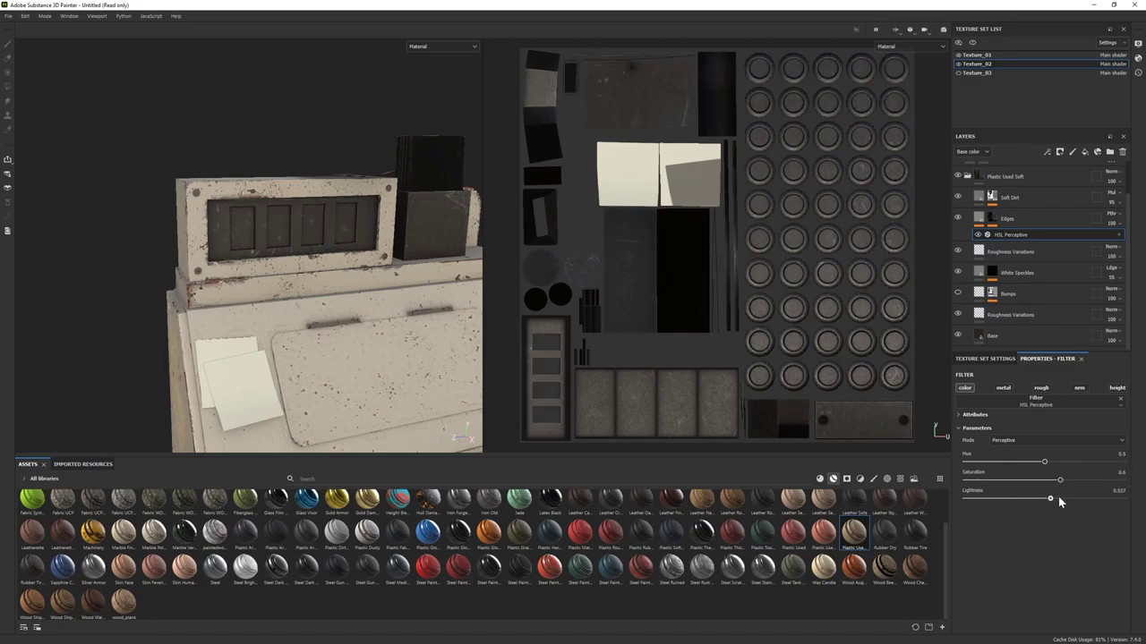
{"action": "key", "text": "4"}
{"action": "key", "text": "ctrl+z"}
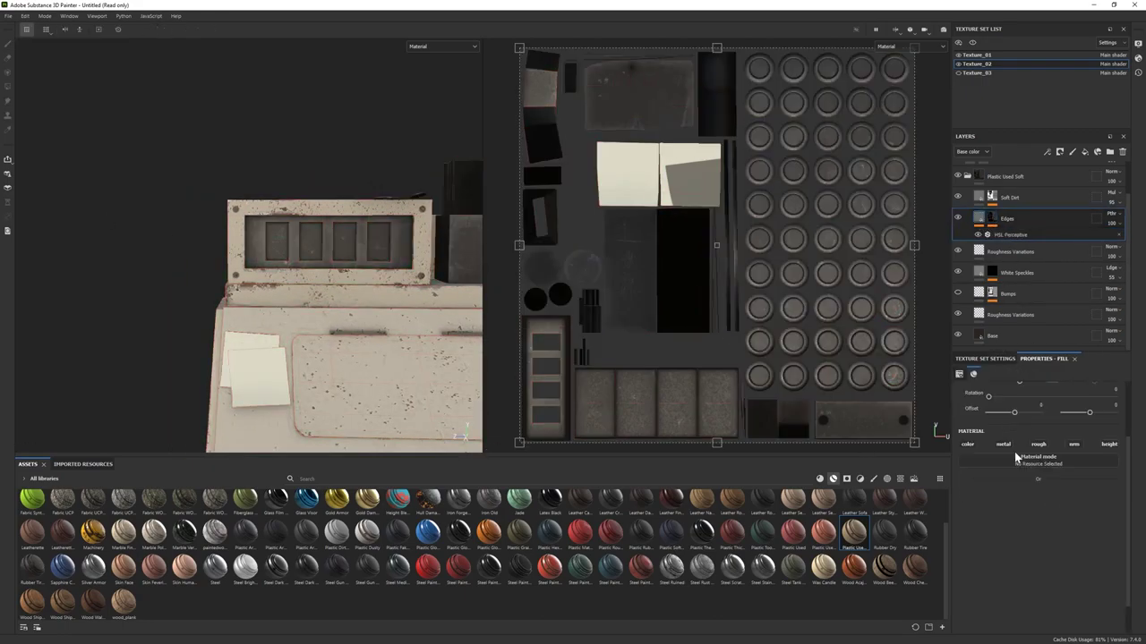
{"action": "left_click_drag", "start_coordinate": [1027, 542], "coordinate": [1074, 548]}
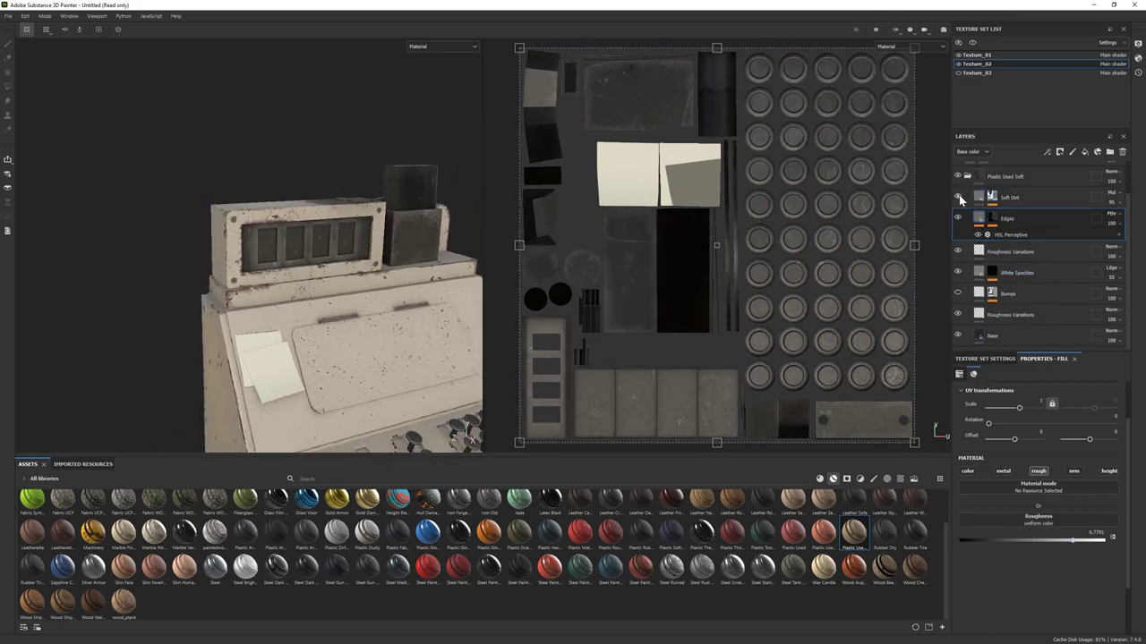
{"action": "left_click", "coordinate": [967, 176]}
{"action": "left_click", "coordinate": [1028, 211]}
{"action": "key", "text": "1"}
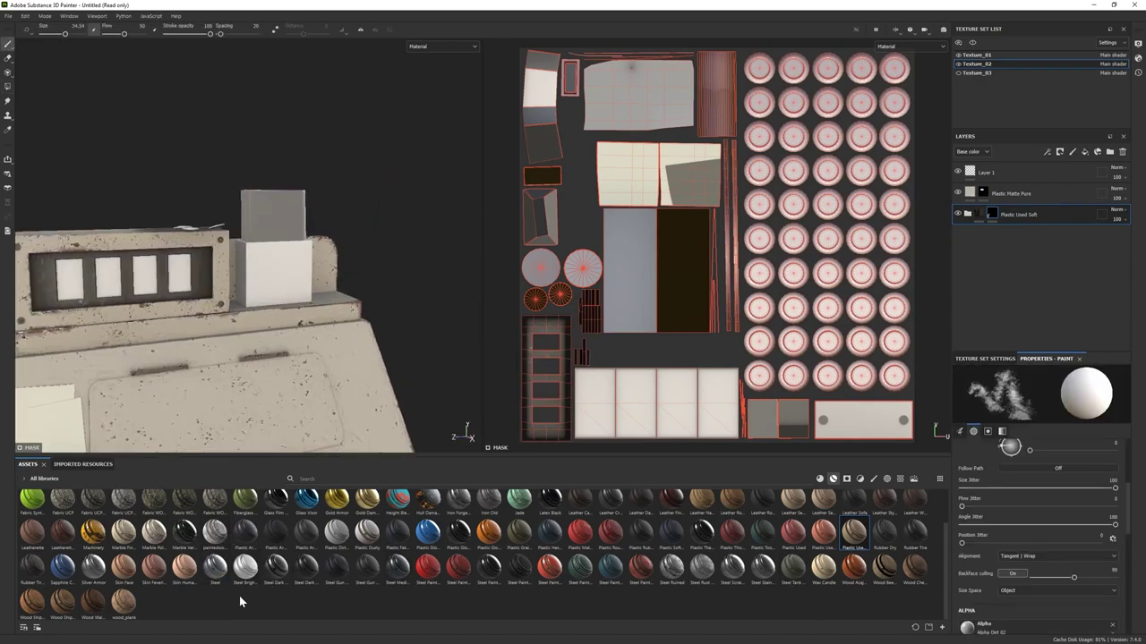
- Add a Wood Rough fill layer after trying Walnut and American Cherry, and tint it lighter brown
{"action": "mouse_move", "coordinate": [93, 601]}
{"action": "left_mouse_down"}
{"action": "mouse_move", "coordinate": [1048, 238]}
{"action": "mouse_move", "coordinate": [109, 609]}
{"action": "left_mouse_up"}
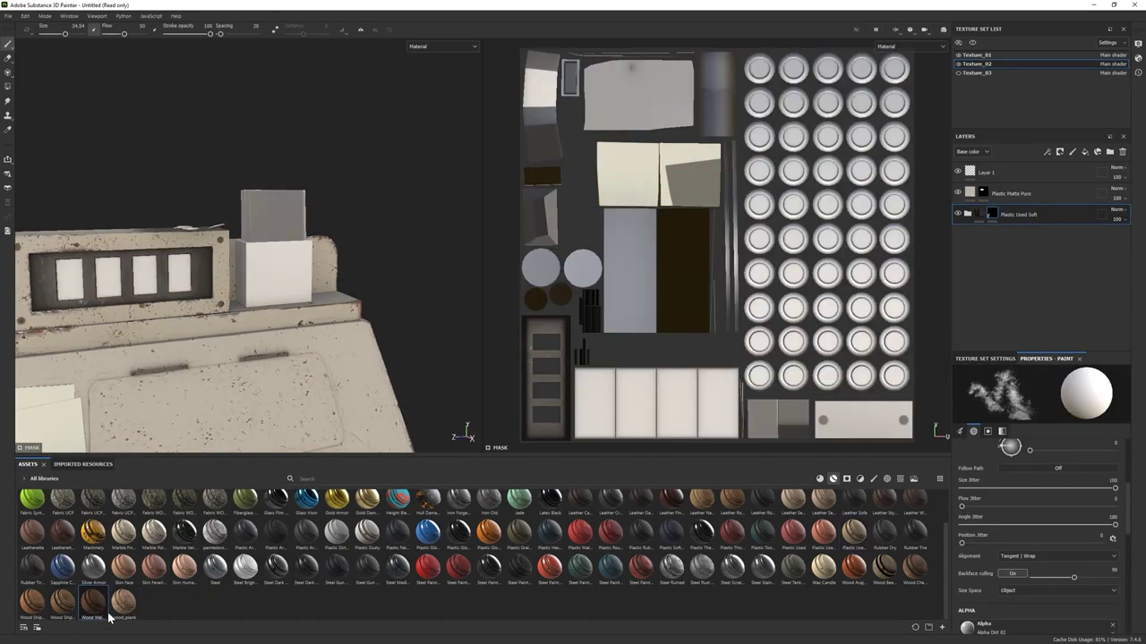
{"action": "left_click_drag", "start_coordinate": [1035, 281], "coordinate": [1037, 236]}
{"action": "left_click_drag", "start_coordinate": [397, 601], "coordinate": [1019, 256]}
{"action": "left_click_drag", "start_coordinate": [1018, 461], "coordinate": [1022, 464]}
{"action": "scroll", "coordinate": [1022, 464], "scroll_direction": "down", "scroll_amount": 3}
{"action": "left_click", "coordinate": [1051, 502]}
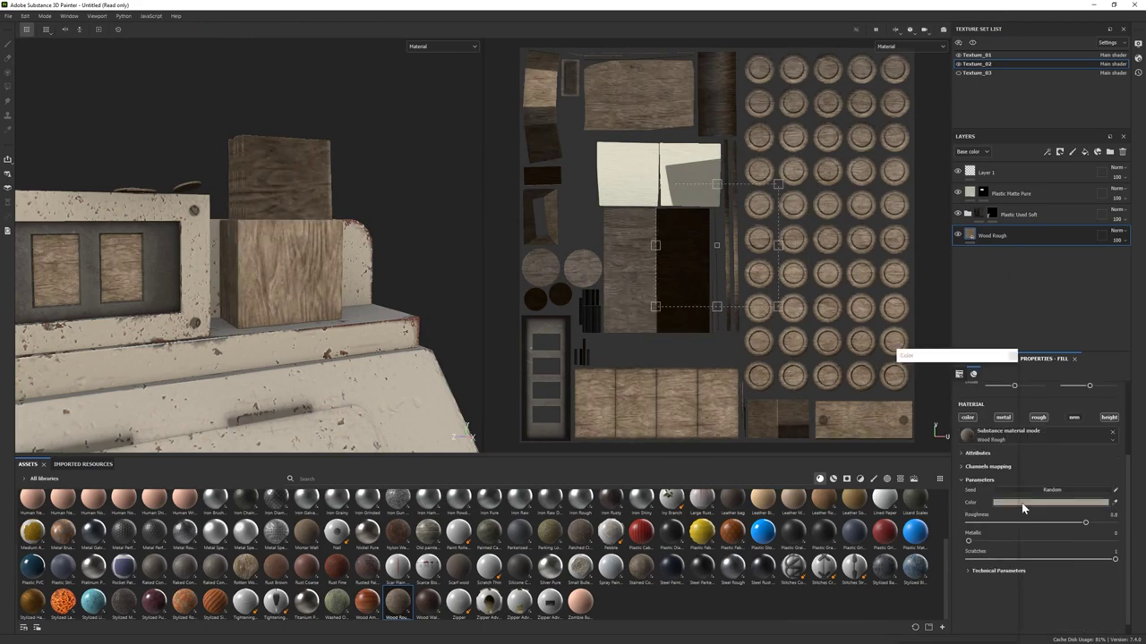
{"action": "left_click_drag", "start_coordinate": [912, 431], "coordinate": [917, 405]}
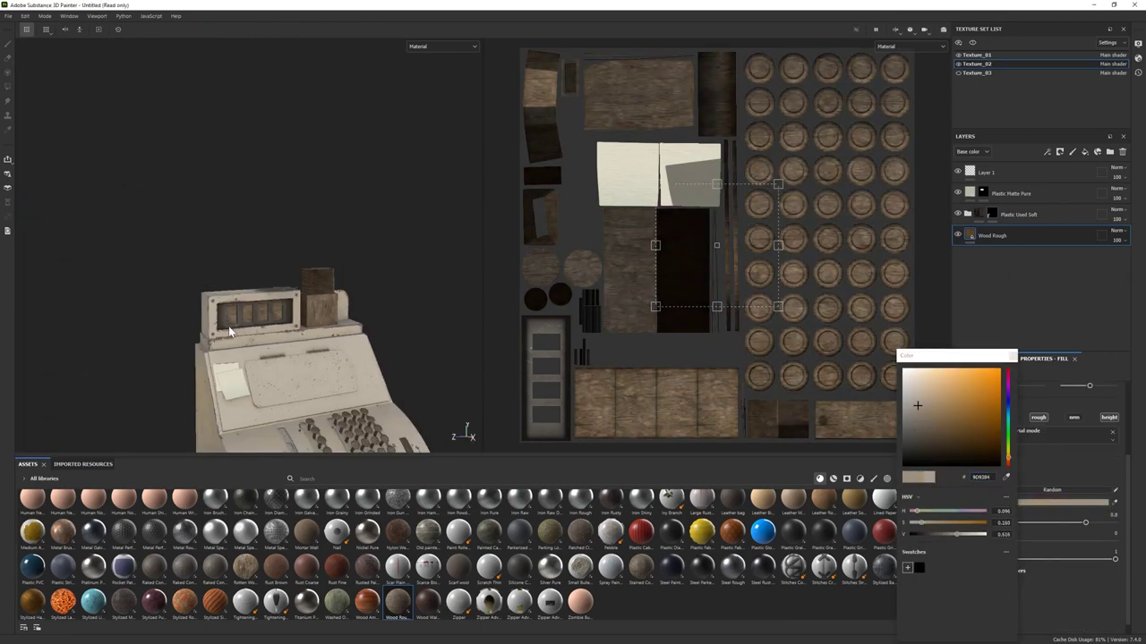
- Give the Wood Rough layer a black mask, then switch to Texture_03
{"action": "right_click", "coordinate": [1021, 235]}
{"action": "left_click", "coordinate": [1059, 256]}
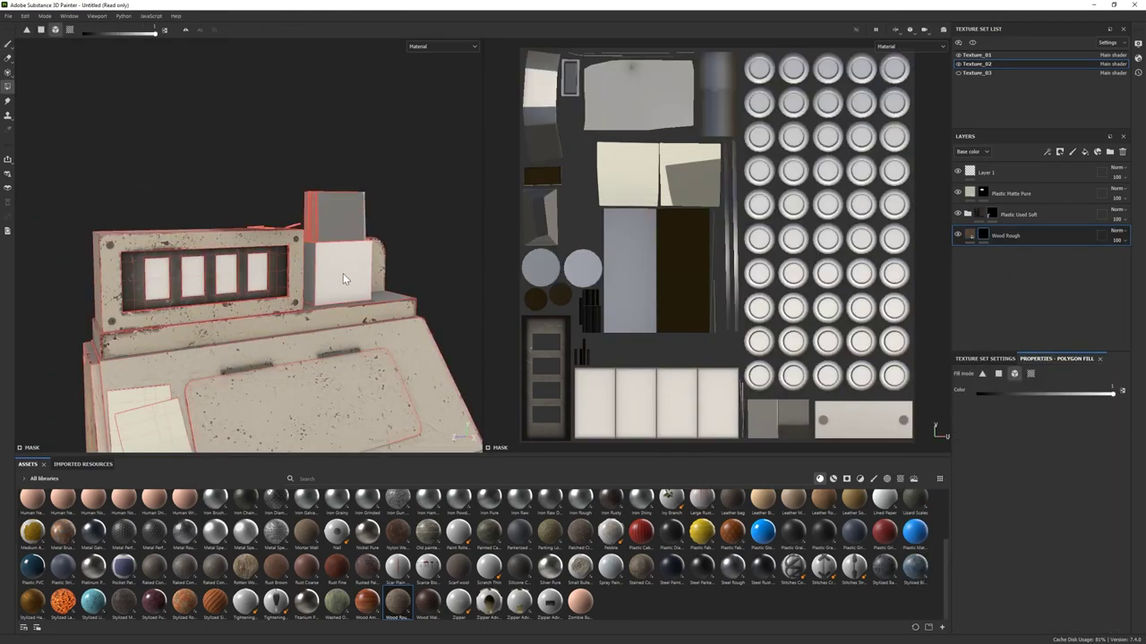
{"action": "key", "text": "1"}
{"action": "mouse_move", "coordinate": [161, 297]}
{"action": "left_mouse_down", "text": "alt"}
{"action": "mouse_move", "coordinate": [224, 295]}
{"action": "mouse_move", "coordinate": [206, 300]}
{"action": "mouse_move", "coordinate": [232, 309]}
{"action": "left_mouse_up", "text": "alt"}
{"action": "scroll", "coordinate": [264, 288], "scroll_direction": "up", "scroll_amount": 2}
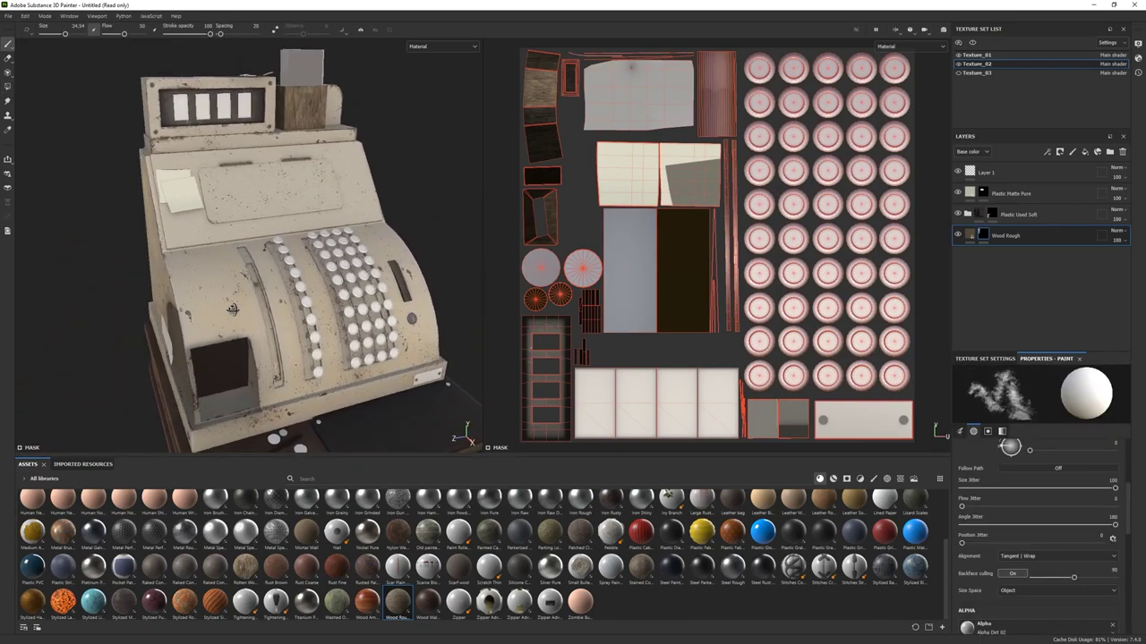
{"action": "left_click", "coordinate": [976, 73]}
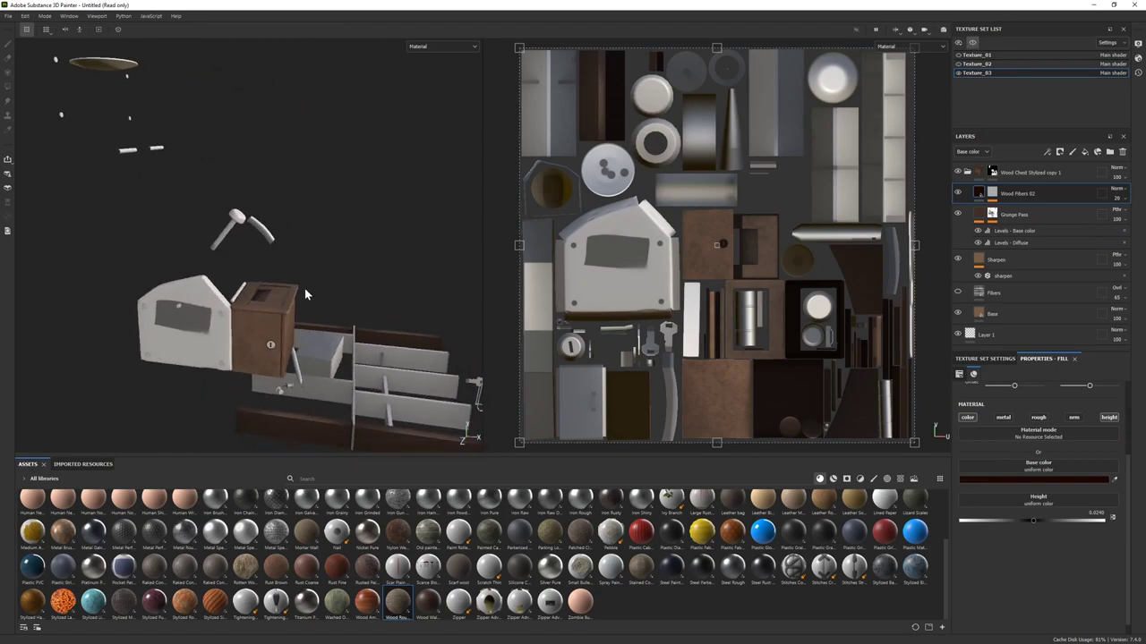
- Add a Wood Rough fill to Texture_03 and compare it against Texture_02's wood
{"action": "left_click_drag", "start_coordinate": [304, 289], "coordinate": [269, 237], "text": "alt"}
{"action": "left_click_drag", "start_coordinate": [397, 605], "coordinate": [1027, 256]}
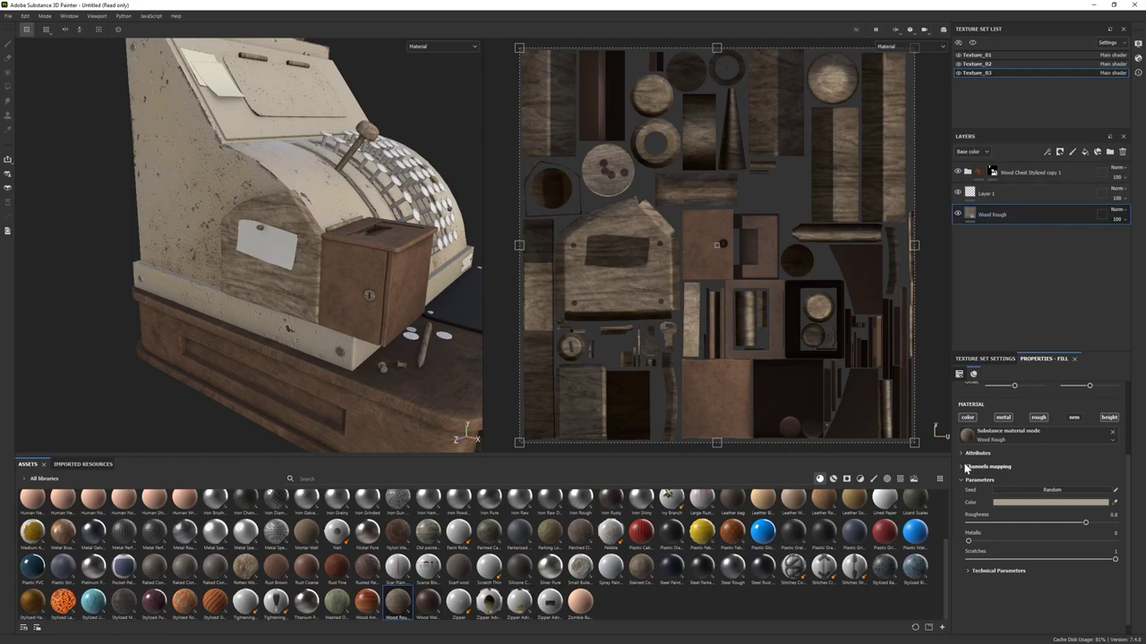
{"action": "left_click", "coordinate": [833, 478]}
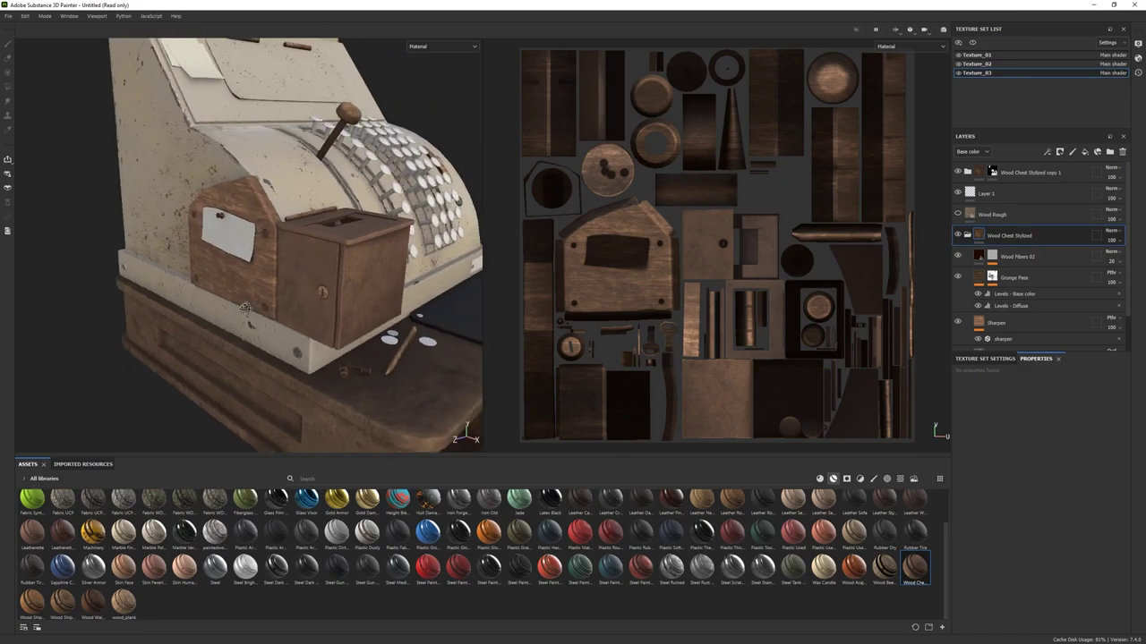
{"action": "left_click", "coordinate": [975, 64]}
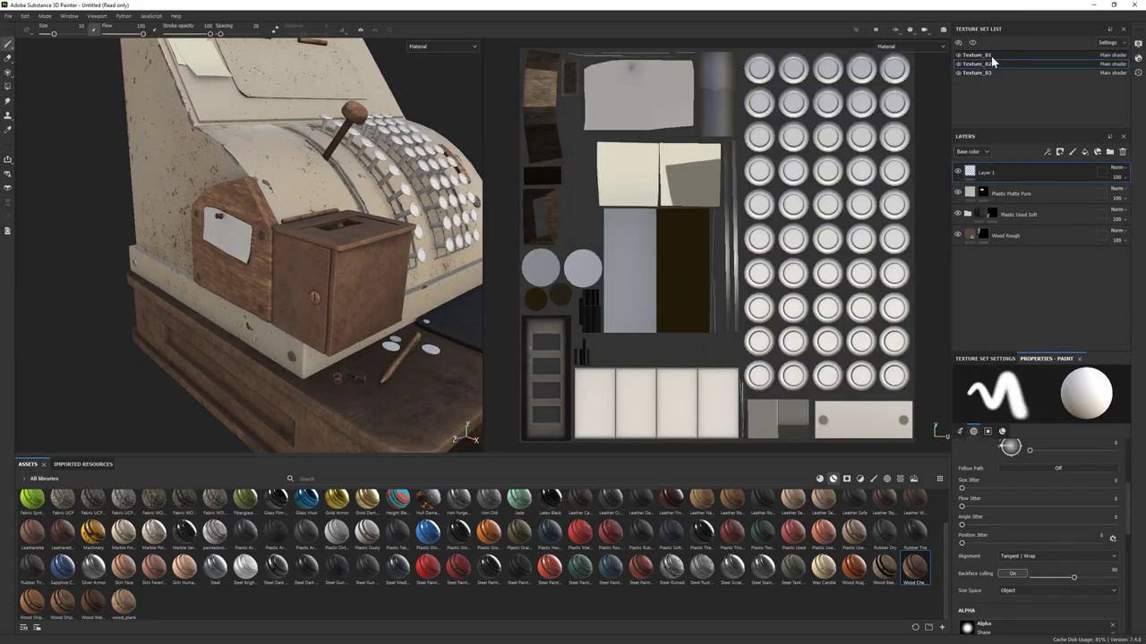
{"action": "left_click", "coordinate": [976, 72]}
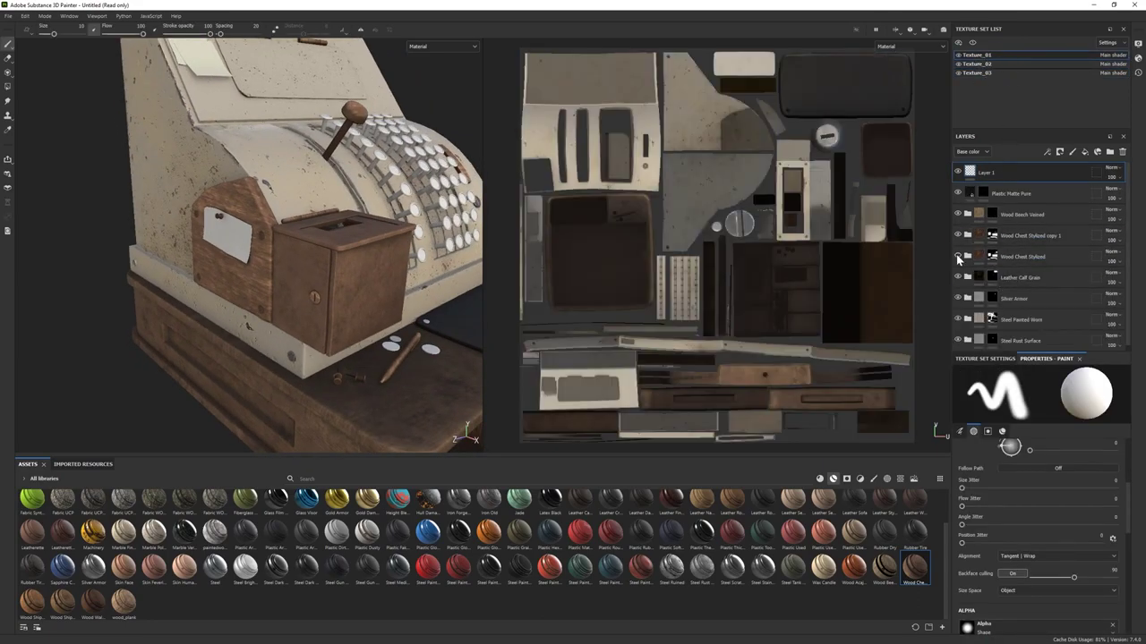
{"action": "left_click", "coordinate": [975, 64]}
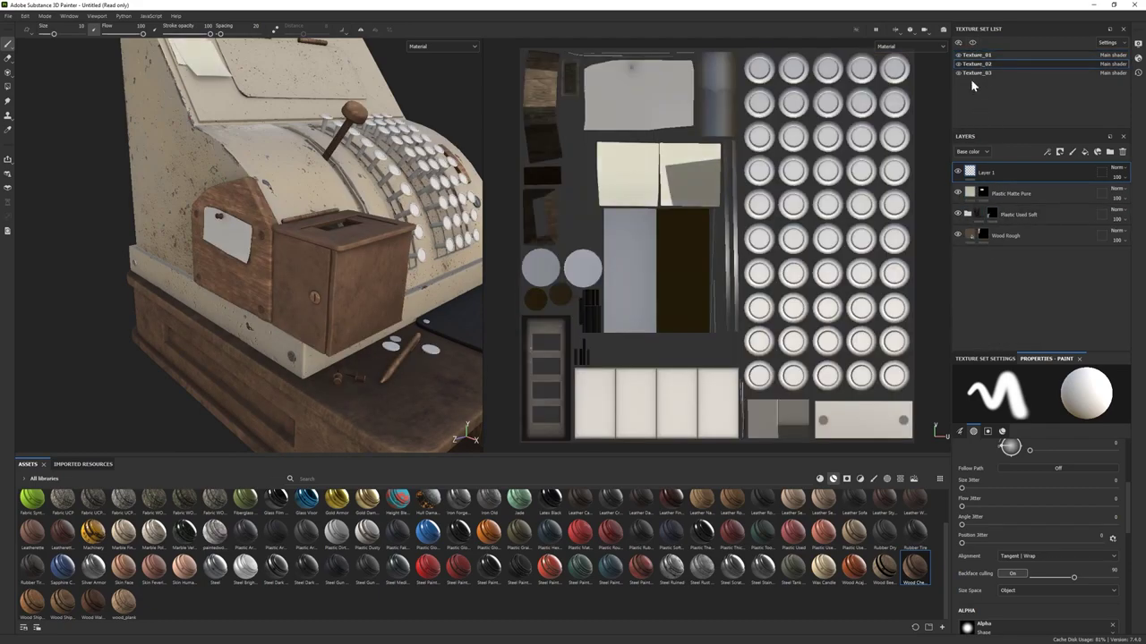
{"action": "left_click", "coordinate": [974, 74]}
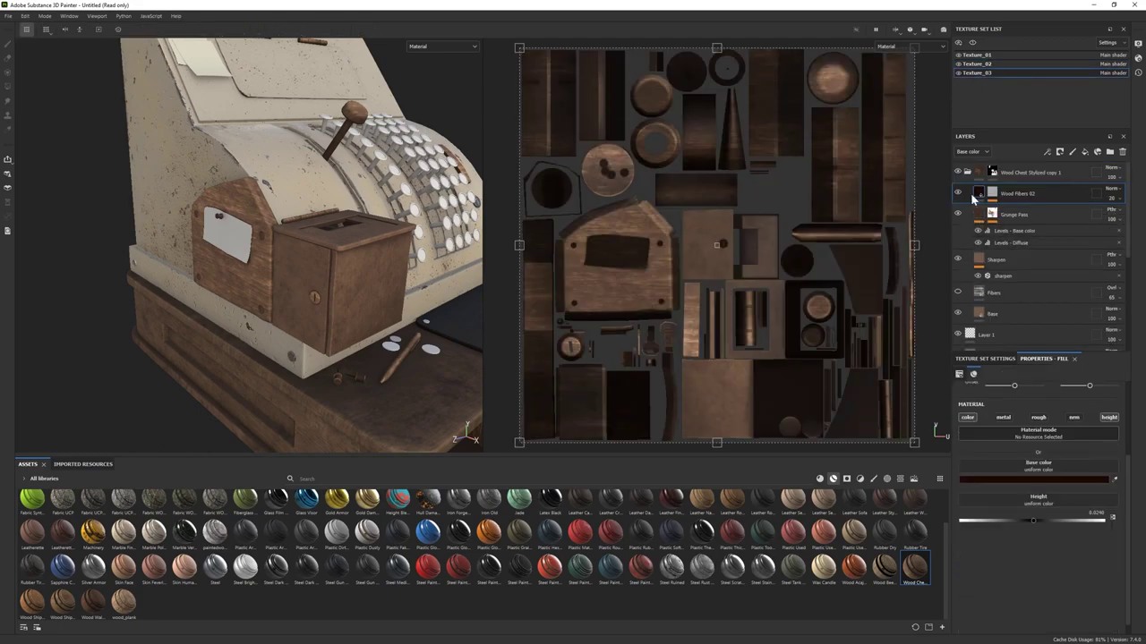
- Inspect the Wood Chest Stylized Levels - Base color and Fibers layers, then collapse the folder
{"action": "left_click", "coordinate": [966, 172]}
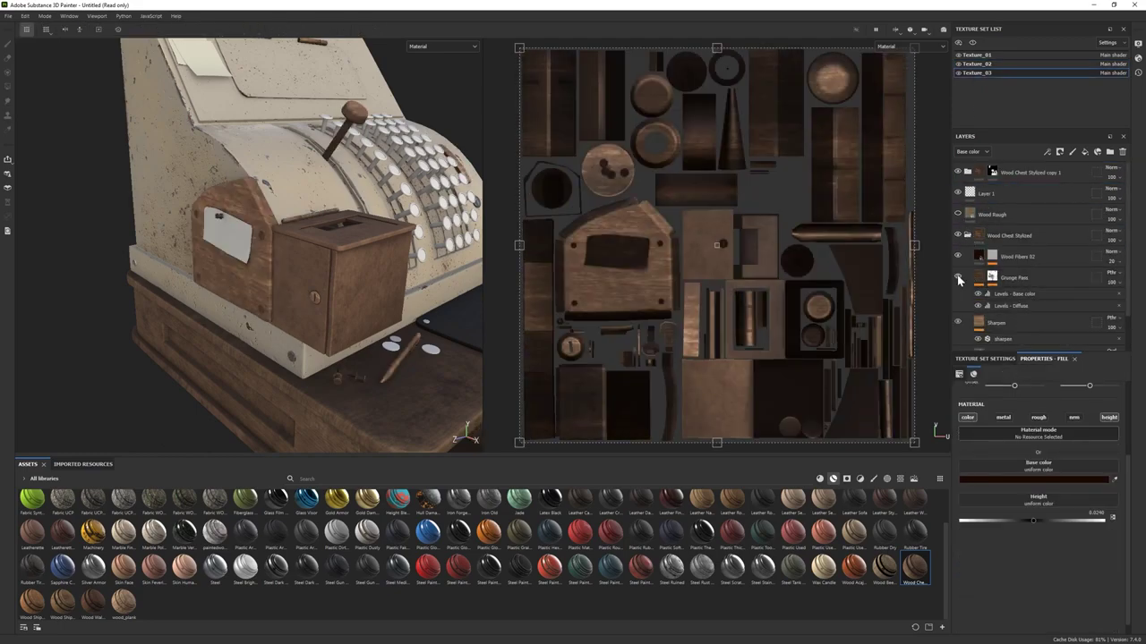
{"action": "scroll", "coordinate": [1017, 282], "scroll_direction": "down", "scroll_amount": 1}
{"action": "left_click", "coordinate": [1016, 267]}
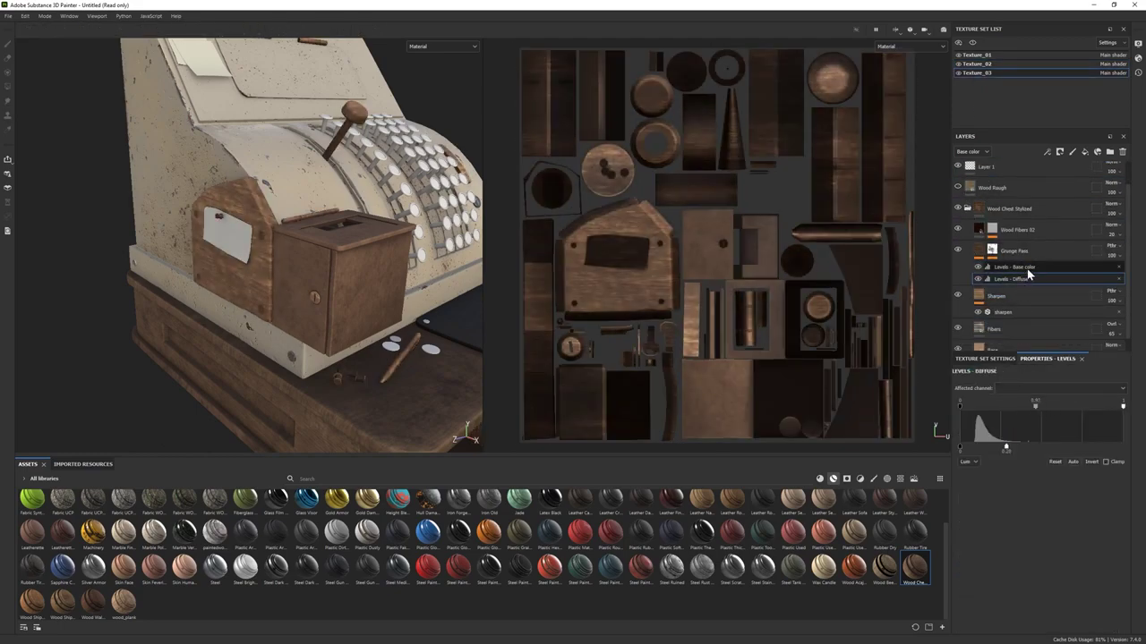
{"action": "left_click", "coordinate": [1026, 267]}
{"action": "left_click_drag", "start_coordinate": [107, 250], "coordinate": [242, 301], "text": "alt"}
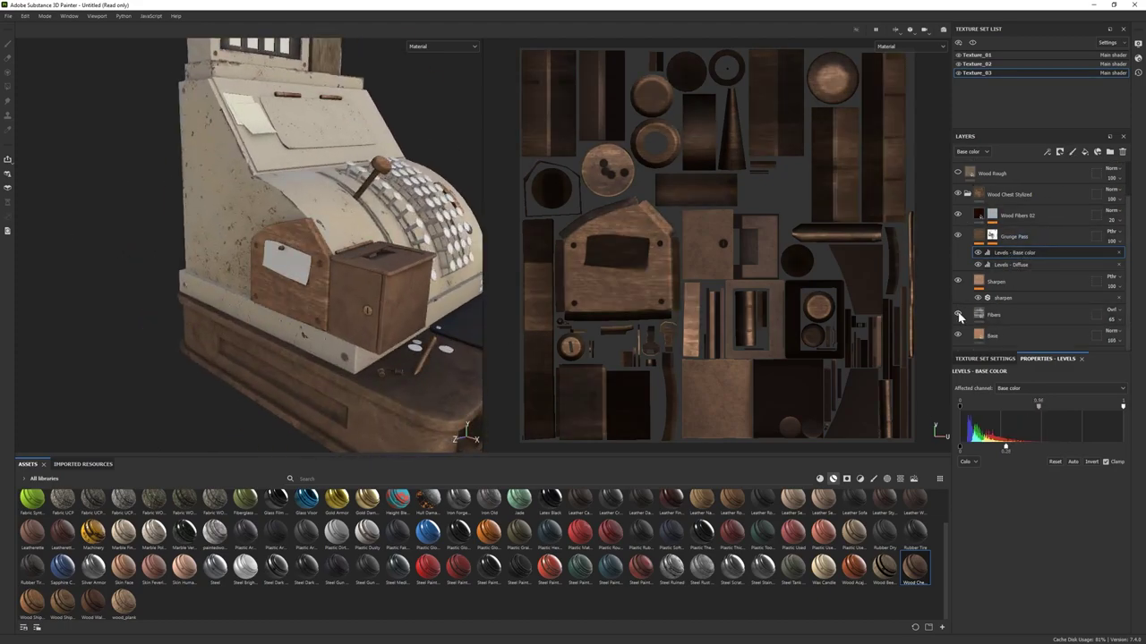
{"action": "left_click", "coordinate": [971, 315]}
{"action": "scroll", "coordinate": [153, 205], "scroll_direction": "down", "scroll_amount": 3}
{"action": "scroll", "coordinate": [346, 305], "scroll_direction": "up", "scroll_amount": 5}
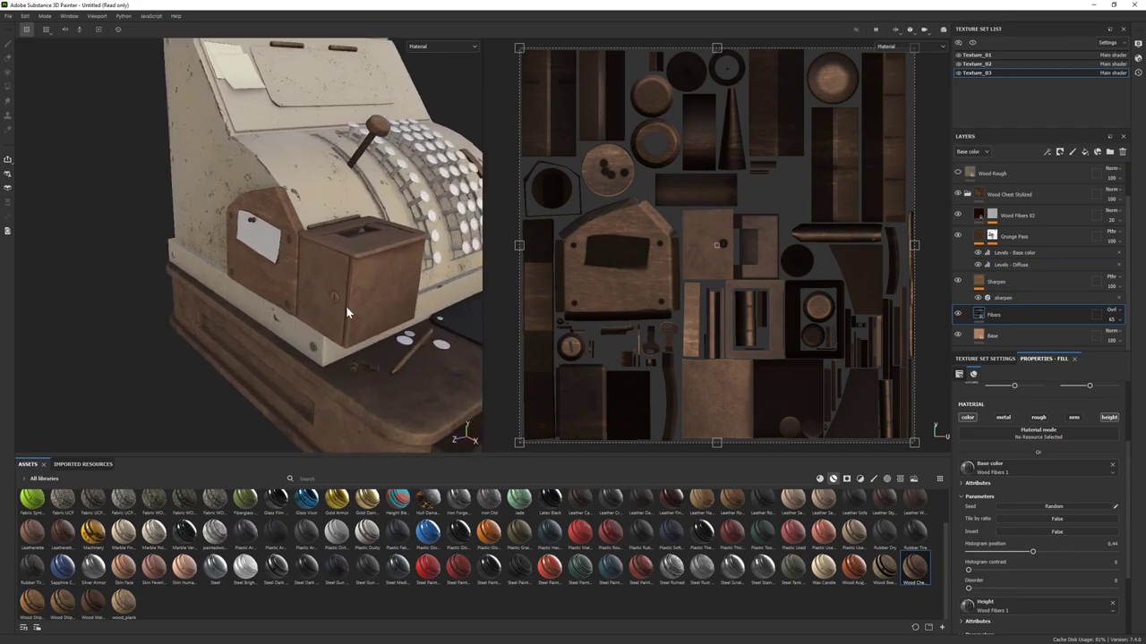
{"action": "left_click", "coordinate": [966, 193]}
- Add a black mask to the Wood Chest Stylized folder
{"action": "left_click", "coordinate": [1001, 239]}
{"action": "right_click", "coordinate": [999, 244]}
{"action": "left_click", "coordinate": [1039, 260]}
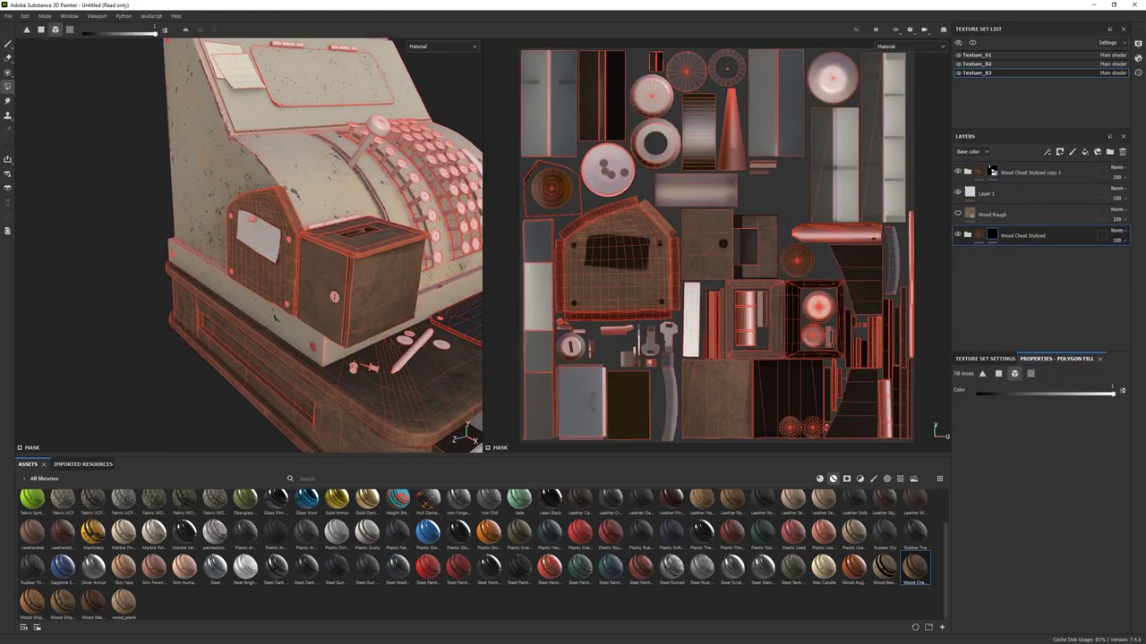
{"action": "left_click_drag", "start_coordinate": [313, 269], "coordinate": [443, 434], "text": "alt"}
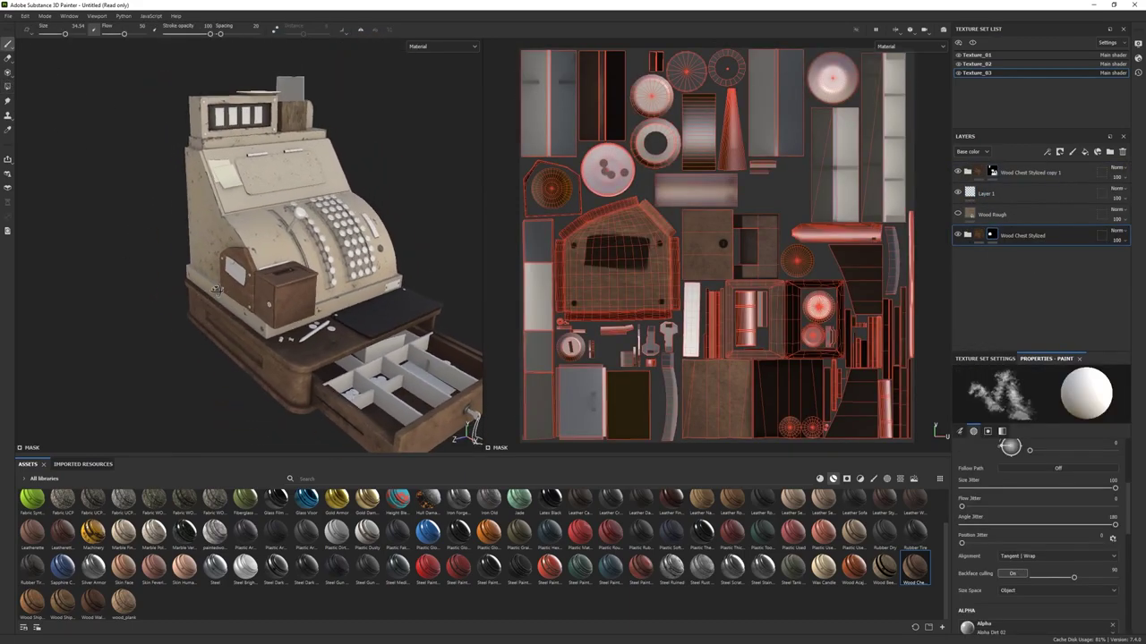
{"action": "scroll", "coordinate": [358, 314], "scroll_direction": "up", "scroll_amount": 3}
{"action": "left_click", "coordinate": [958, 73]}
{"action": "left_click", "coordinate": [958, 73]}
- Open the Base wood layer's colour picker, then collapse the folder and select Wood Rough
{"action": "left_click", "coordinate": [980, 73]}
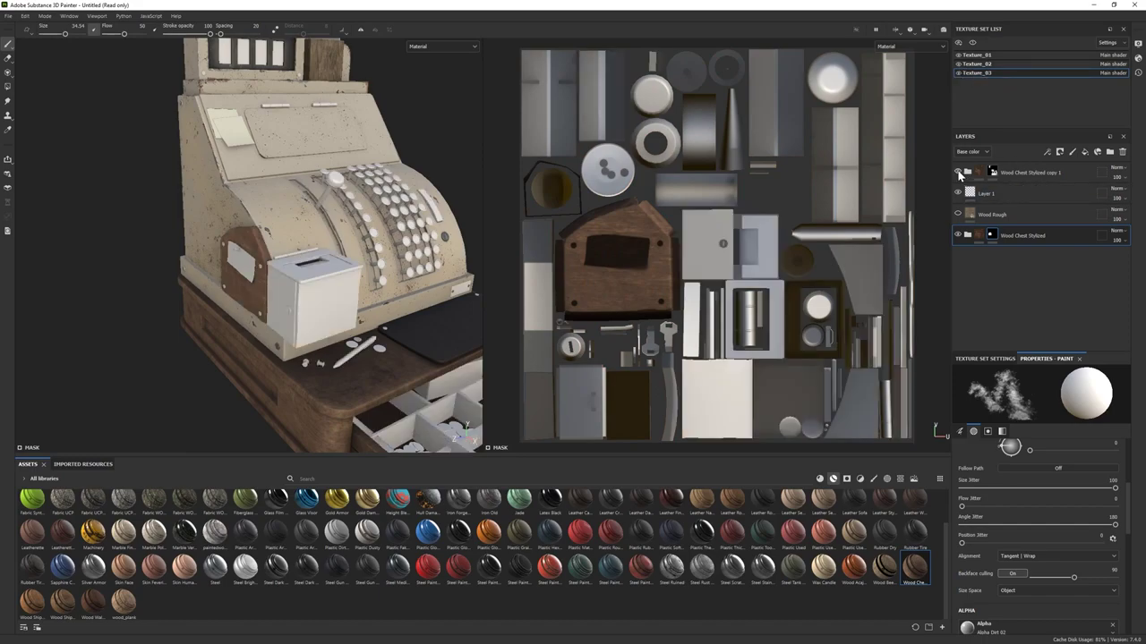
{"action": "left_click", "coordinate": [1018, 491]}
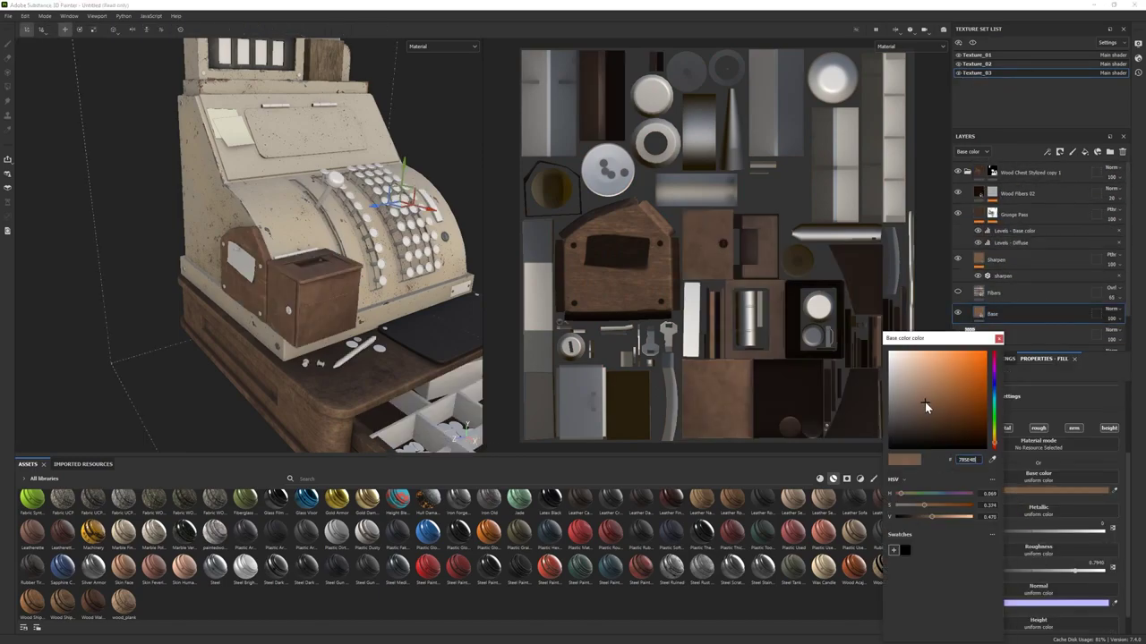
{"action": "left_click", "coordinate": [992, 172]}
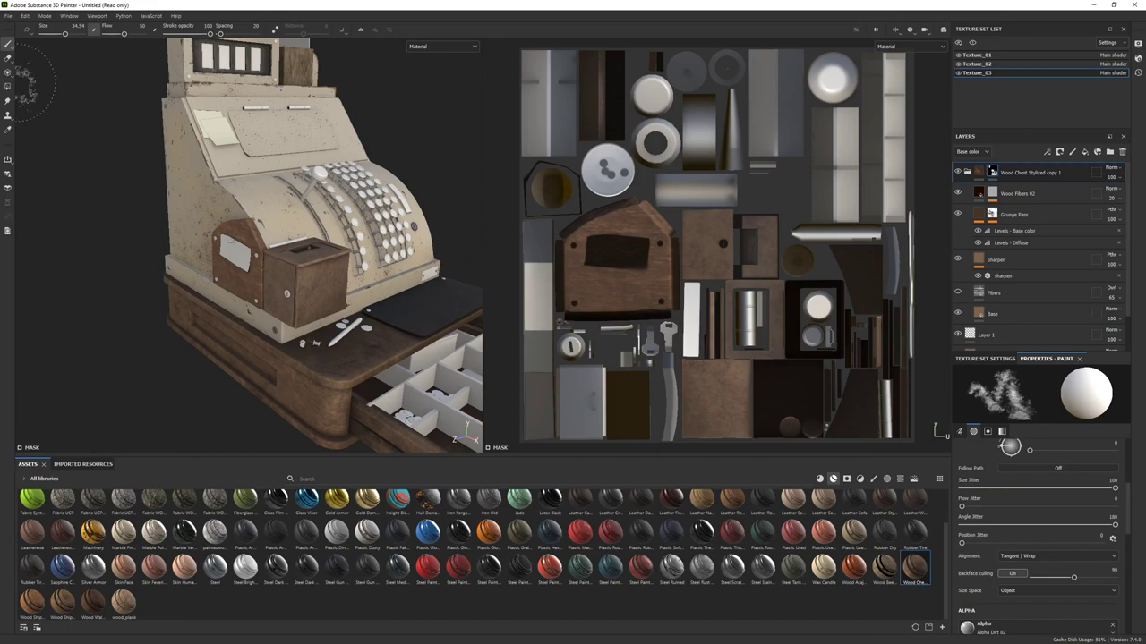
{"action": "left_click", "coordinate": [11, 73]}
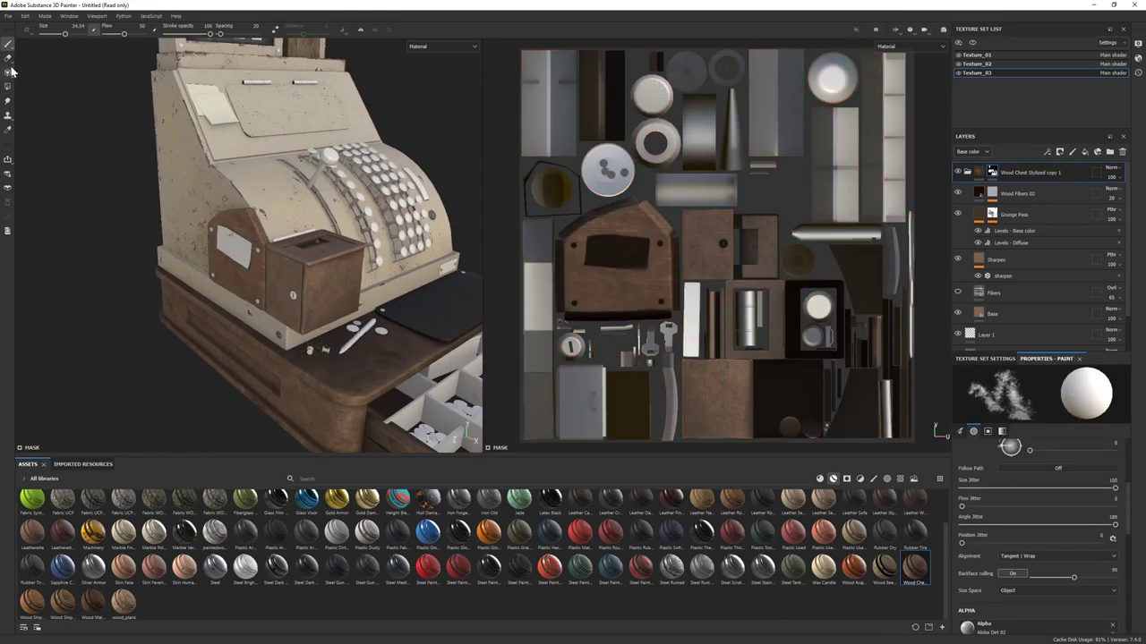
{"action": "left_click", "coordinate": [966, 172]}
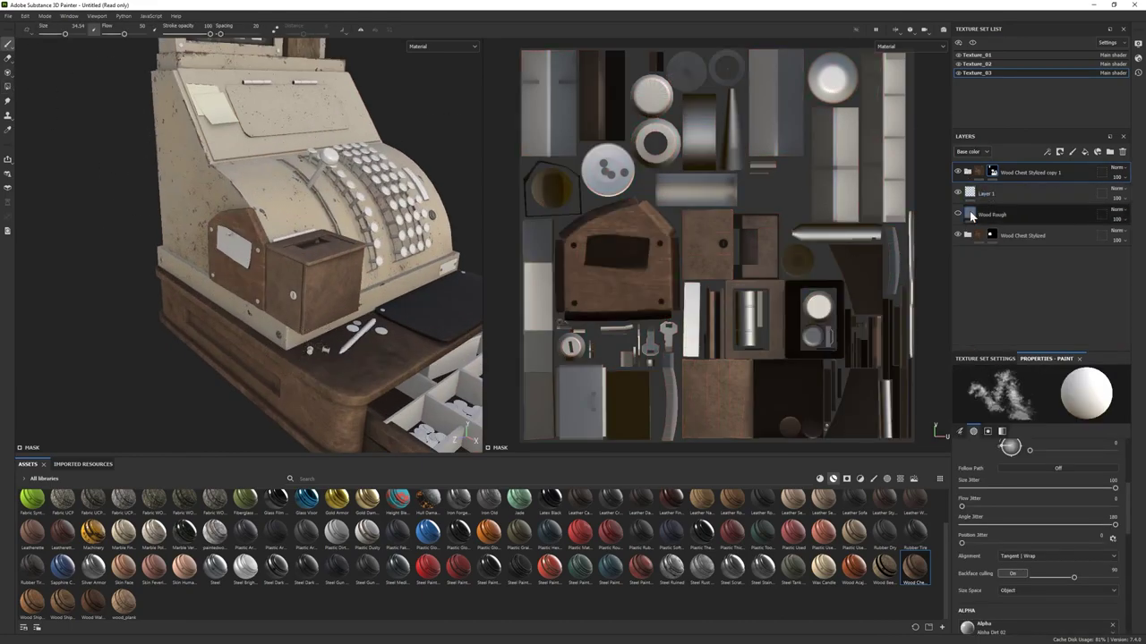
{"action": "left_click", "coordinate": [975, 215]}
- Lighten the Base wood colour to a paler tan and add a Plastic Glossy Scuffed fill layer
{"action": "scroll", "coordinate": [996, 215], "scroll_direction": "down", "scroll_amount": 1}
{"action": "left_click", "coordinate": [991, 336]}
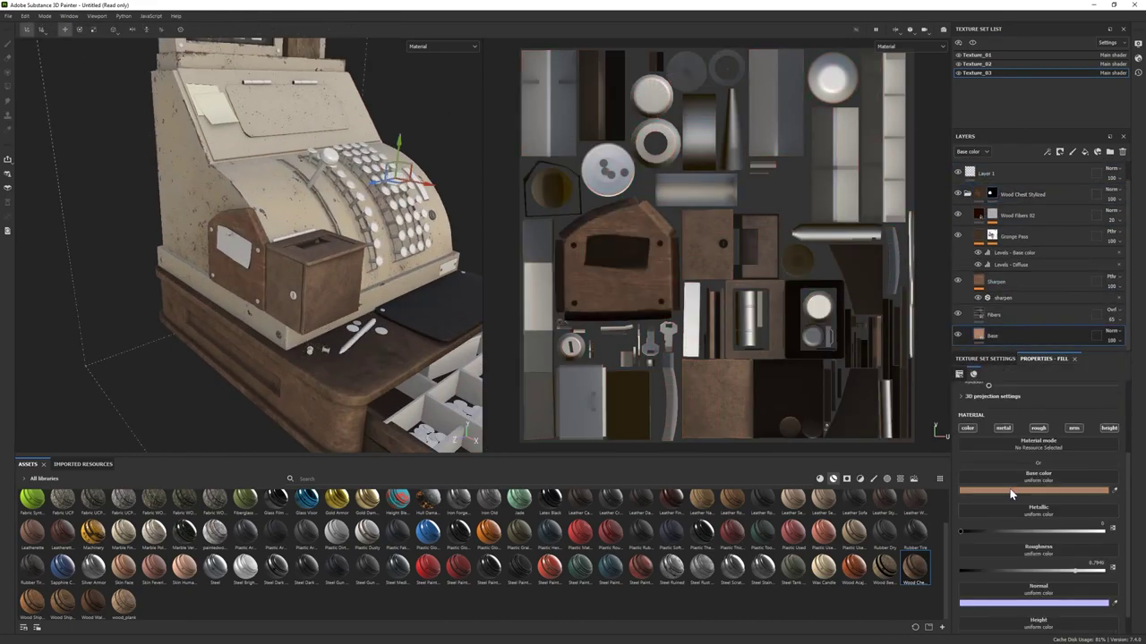
{"action": "left_click", "coordinate": [985, 491]}
{"action": "left_click_drag", "start_coordinate": [327, 367], "coordinate": [269, 367], "text": "alt"}
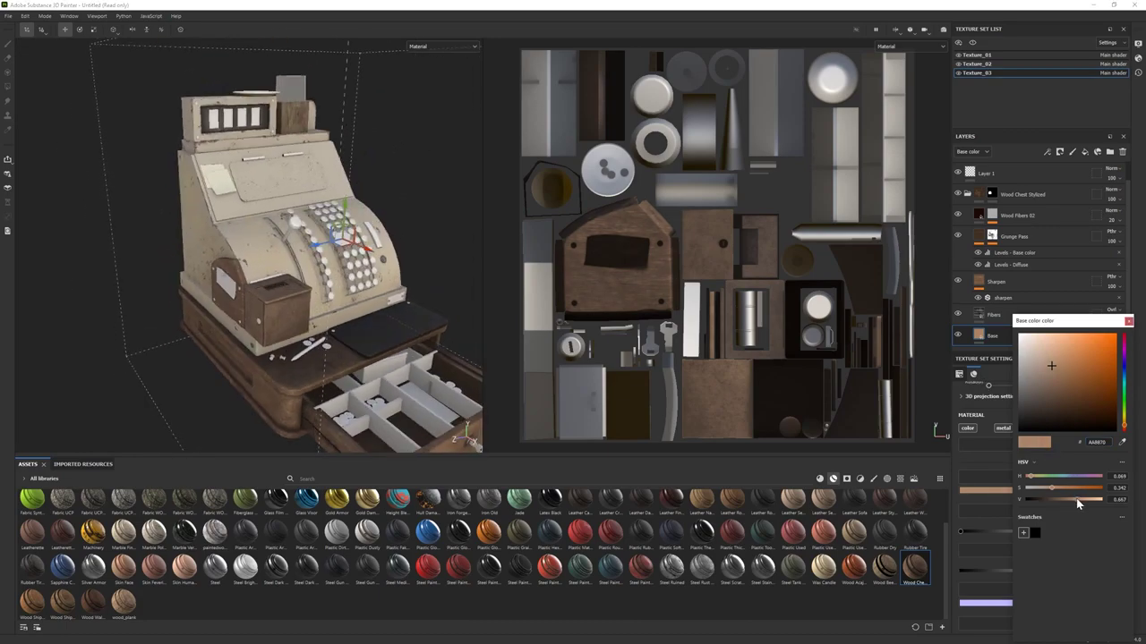
{"action": "left_click_drag", "start_coordinate": [466, 368], "coordinate": [414, 367], "text": "alt"}
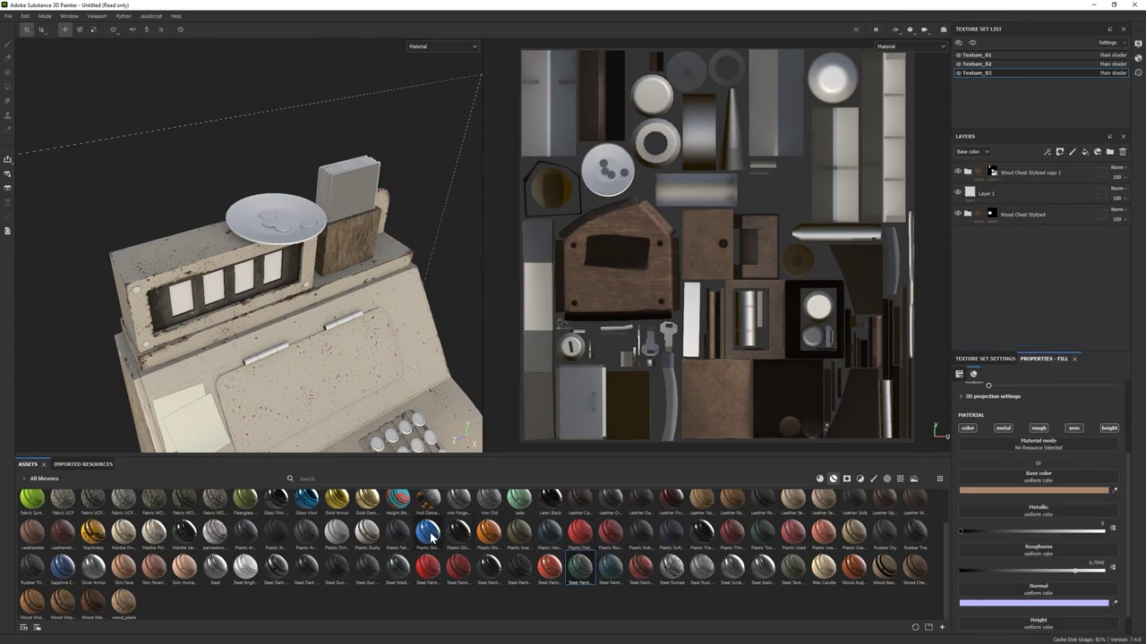
{"action": "left_click_drag", "start_coordinate": [458, 531], "coordinate": [1029, 237]}
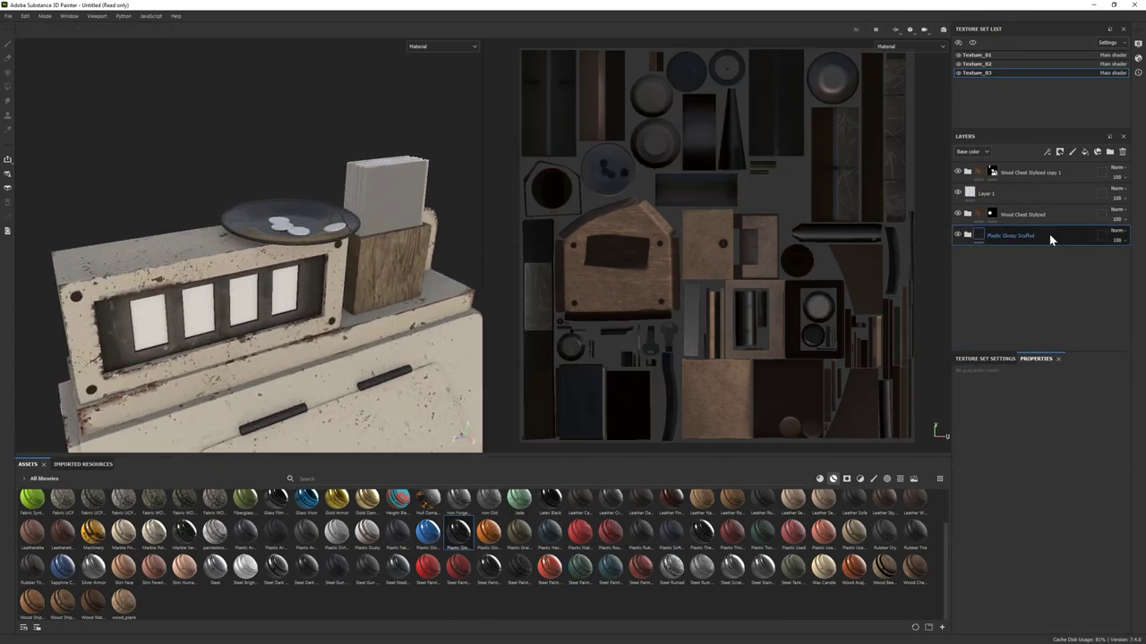
- Remove the Plastic Glossy layer and add a Plastic Dusty fill layer instead
{"action": "key", "text": "Delete"}
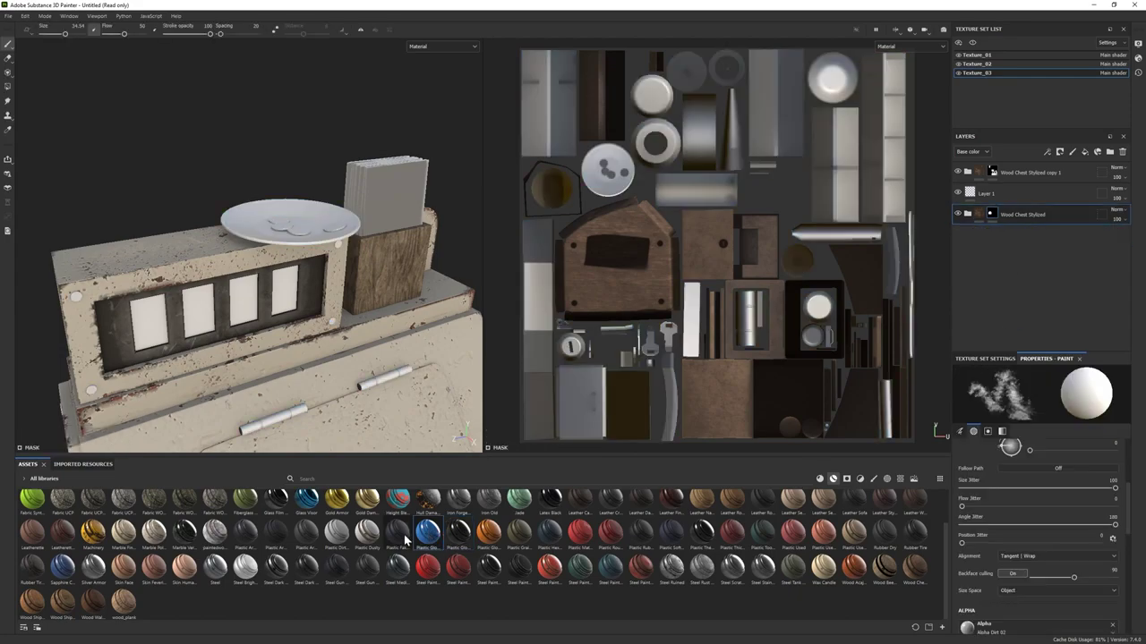
{"action": "left_click_drag", "start_coordinate": [1068, 258], "coordinate": [1036, 248]}
{"action": "key", "text": "ctrl+z"}
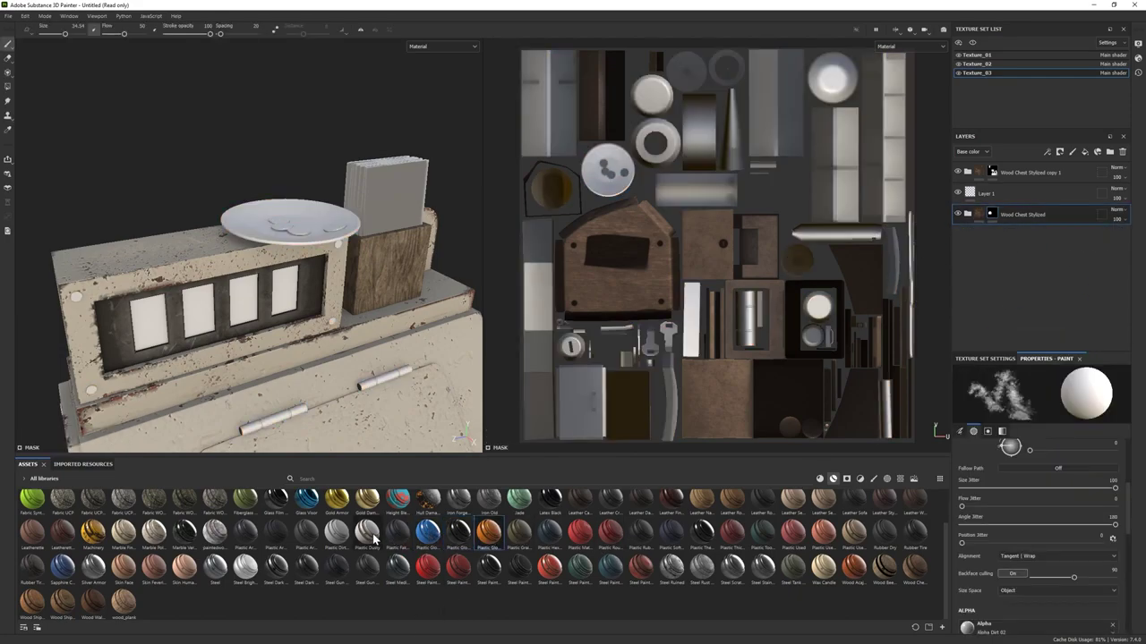
{"action": "left_click_drag", "start_coordinate": [375, 538], "coordinate": [984, 276]}
{"action": "left_click_drag", "start_coordinate": [320, 259], "coordinate": [420, 269], "text": "alt"}
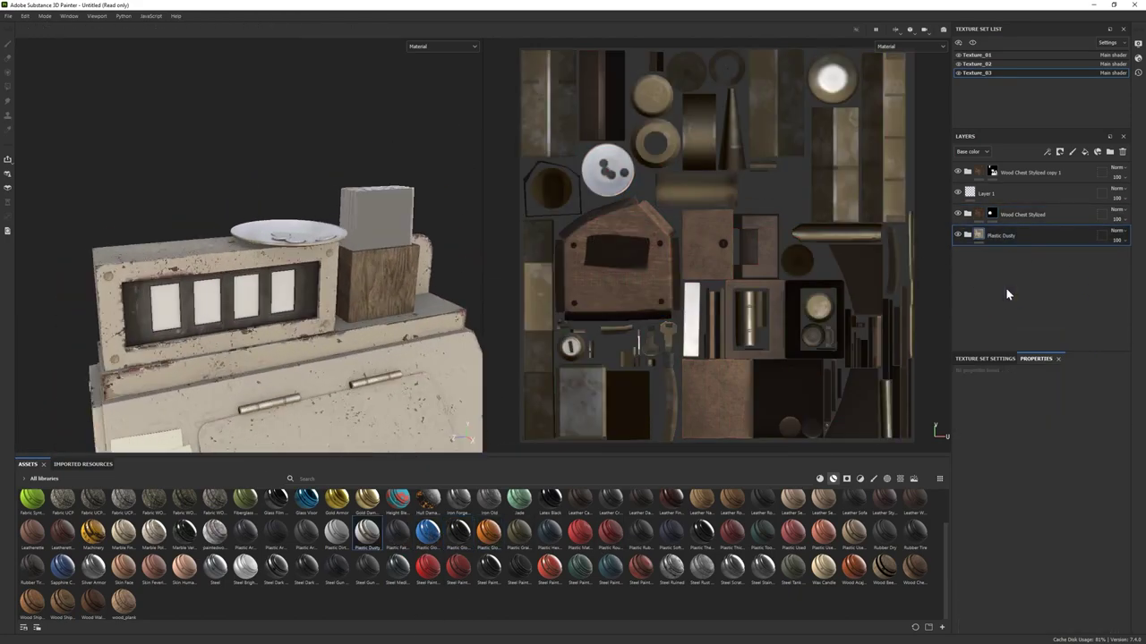
- Give Plastic Dusty a black mask and set up polygon filling on it
{"action": "right_click", "coordinate": [1010, 236]}
{"action": "left_click", "coordinate": [1038, 259]}
{"action": "left_click", "coordinate": [11, 87]}
{"action": "left_click_drag", "start_coordinate": [268, 268], "coordinate": [188, 264], "text": "alt"}
{"action": "right_click_drag", "start_coordinate": [269, 269], "coordinate": [313, 269], "text": "alt"}
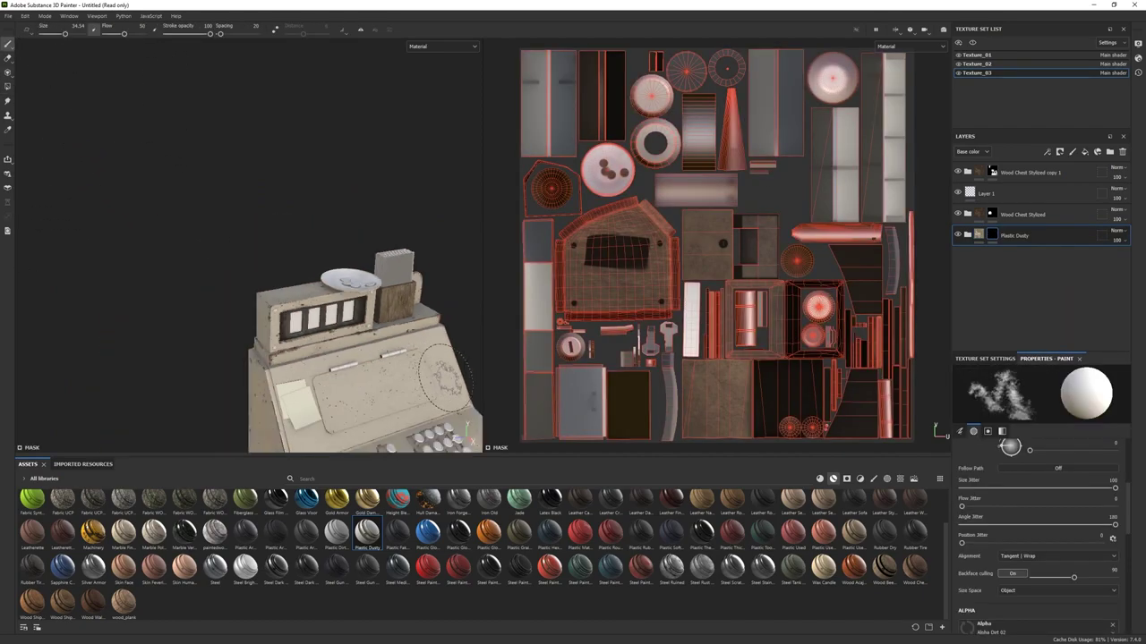
{"action": "left_click", "coordinate": [972, 42]}
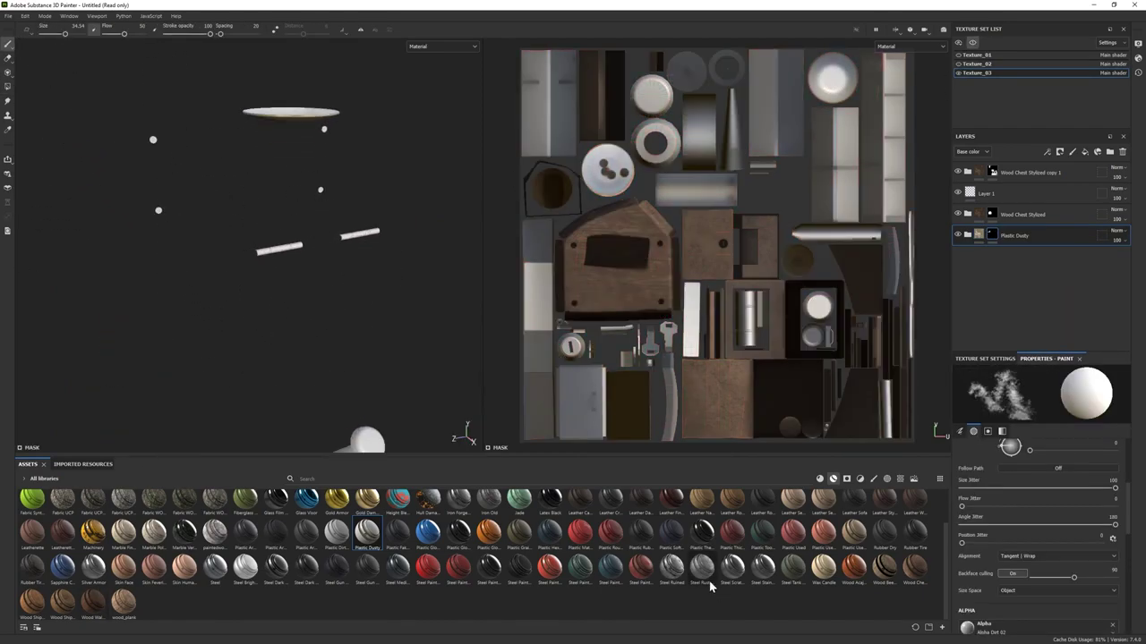
{"action": "left_click", "coordinate": [973, 43]}
- Add a black mask to the Steel Ruined layer
{"action": "right_click", "coordinate": [1012, 256]}
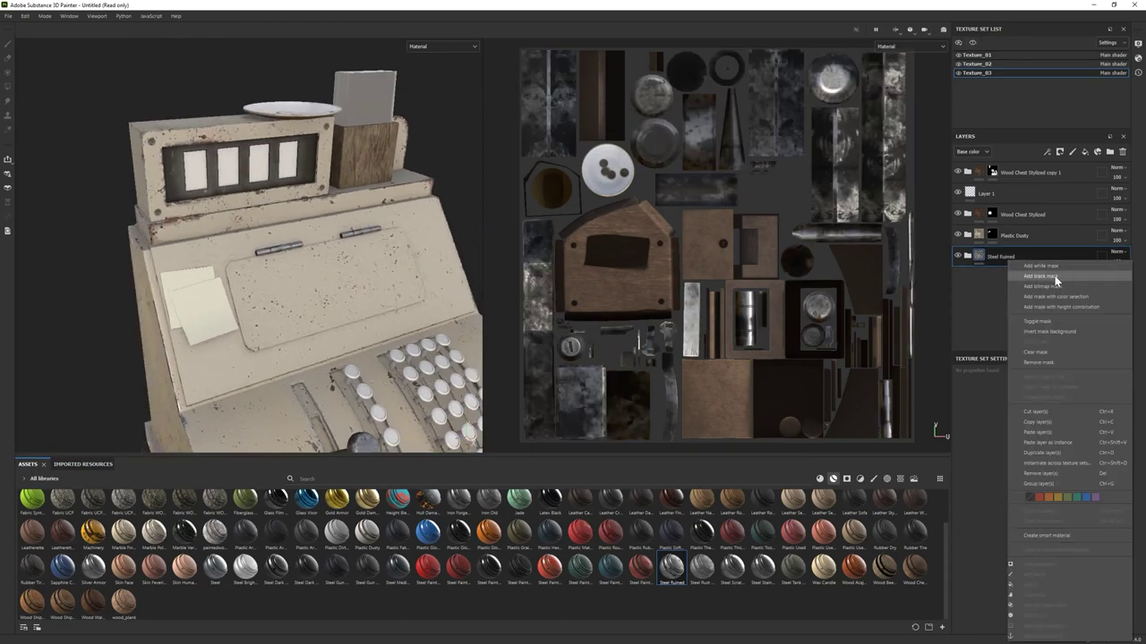
{"action": "left_click", "coordinate": [1038, 277]}
{"action": "mouse_move", "coordinate": [304, 240]}
{"action": "left_mouse_down", "text": "alt"}
{"action": "mouse_move", "coordinate": [322, 188]}
{"action": "mouse_move", "coordinate": [273, 304]}
{"action": "mouse_move", "coordinate": [264, 427]}
{"action": "mouse_move", "coordinate": [137, 143]}
{"action": "mouse_move", "coordinate": [177, 167]}
{"action": "mouse_move", "coordinate": [176, 259]}
{"action": "left_mouse_up", "text": "alt"}
{"action": "left_click", "coordinate": [8, 44]}
{"action": "scroll", "coordinate": [176, 167], "scroll_direction": "down", "scroll_amount": 5}
{"action": "scroll", "coordinate": [275, 318], "scroll_direction": "up", "scroll_amount": 8}
{"action": "left_click_drag", "start_coordinate": [275, 317], "coordinate": [237, 275], "text": "alt"}
{"action": "scroll", "coordinate": [255, 241], "scroll_direction": "down", "scroll_amount": 4}
{"action": "scroll", "coordinate": [235, 273], "scroll_direction": "up", "scroll_amount": 5}
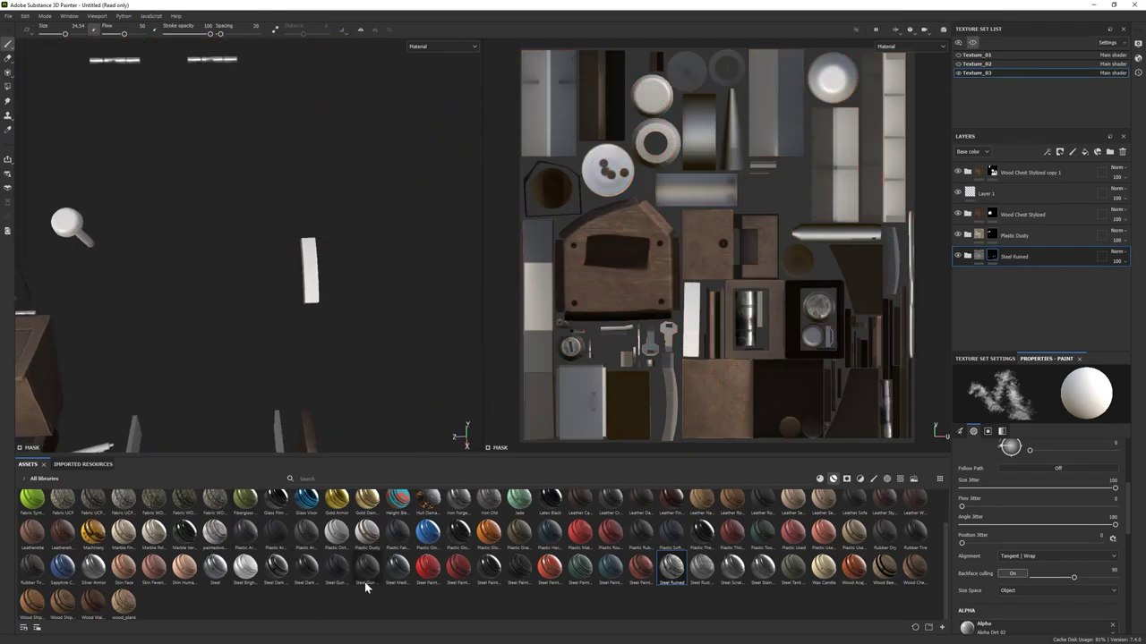
- Add a black-masked Plastic Used Soft layer with a dark base colour for the strip
{"action": "left_click_drag", "start_coordinate": [853, 532], "coordinate": [1026, 280]}
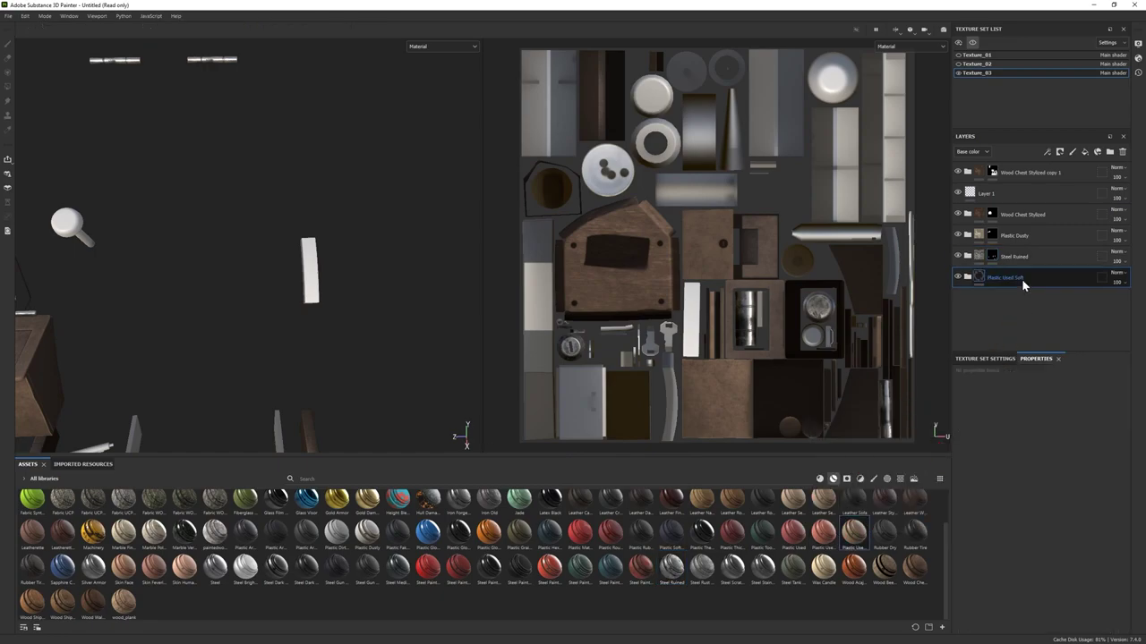
{"action": "right_click", "coordinate": [1020, 278]}
{"action": "left_click", "coordinate": [1048, 31]}
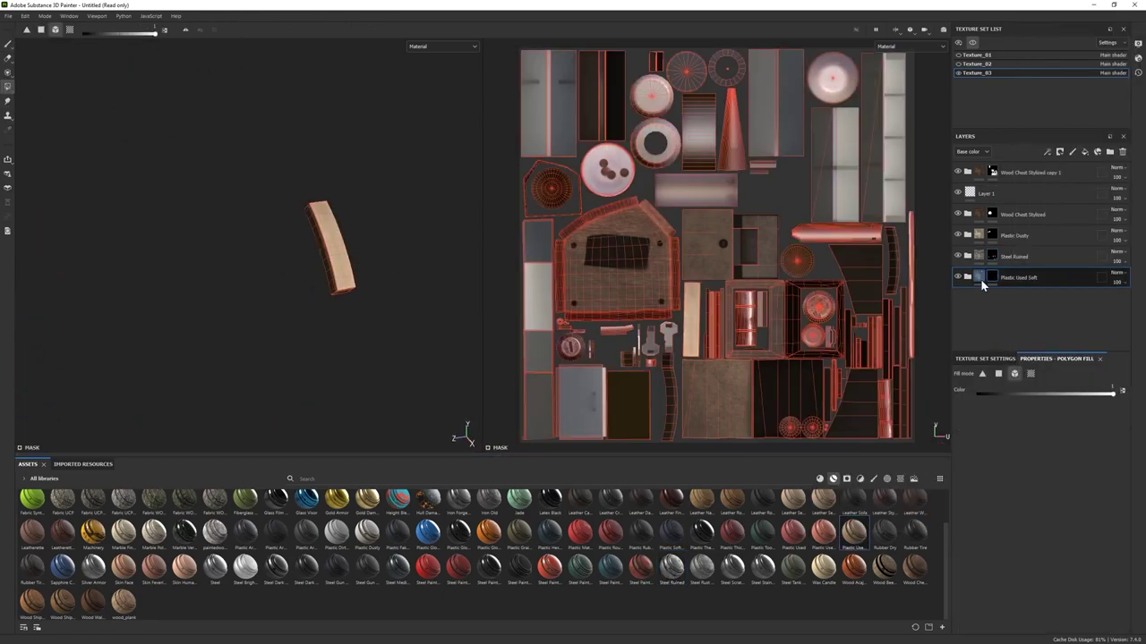
{"action": "scroll", "coordinate": [989, 332], "scroll_direction": "down", "scroll_amount": 2}
{"action": "left_click", "coordinate": [991, 348]}
{"action": "left_click", "coordinate": [994, 480]}
{"action": "left_click", "coordinate": [1028, 424]}
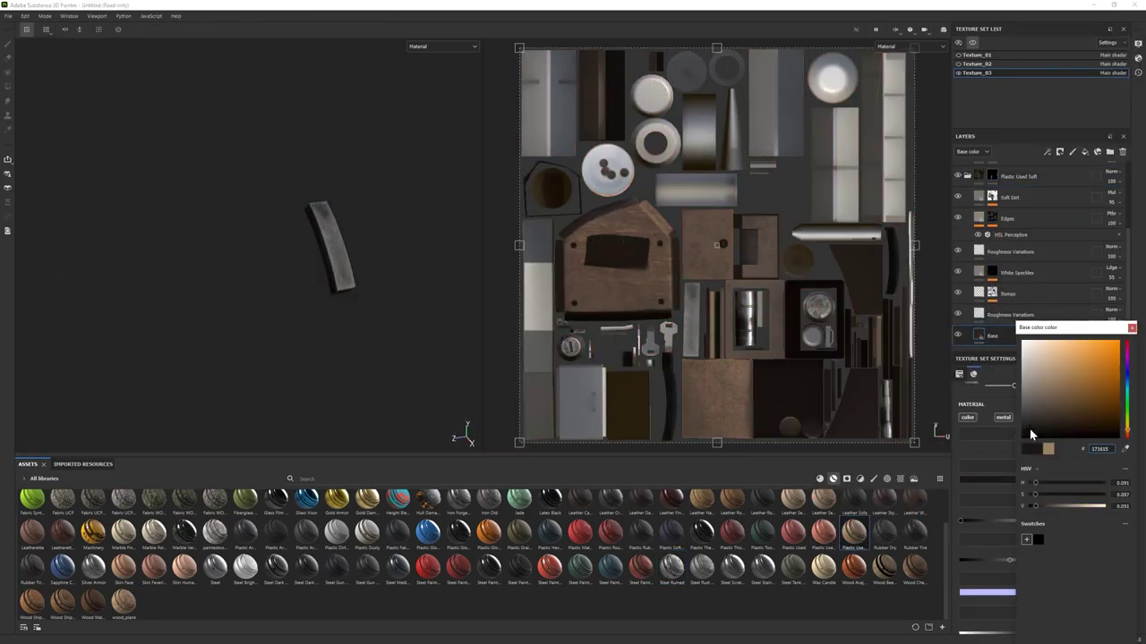
{"action": "left_click", "coordinate": [973, 42]}
- Raise the body's Edges HSL lightness to 0.619 and switch to Texture_01
{"action": "scroll", "coordinate": [992, 269], "scroll_direction": "up", "scroll_amount": 1}
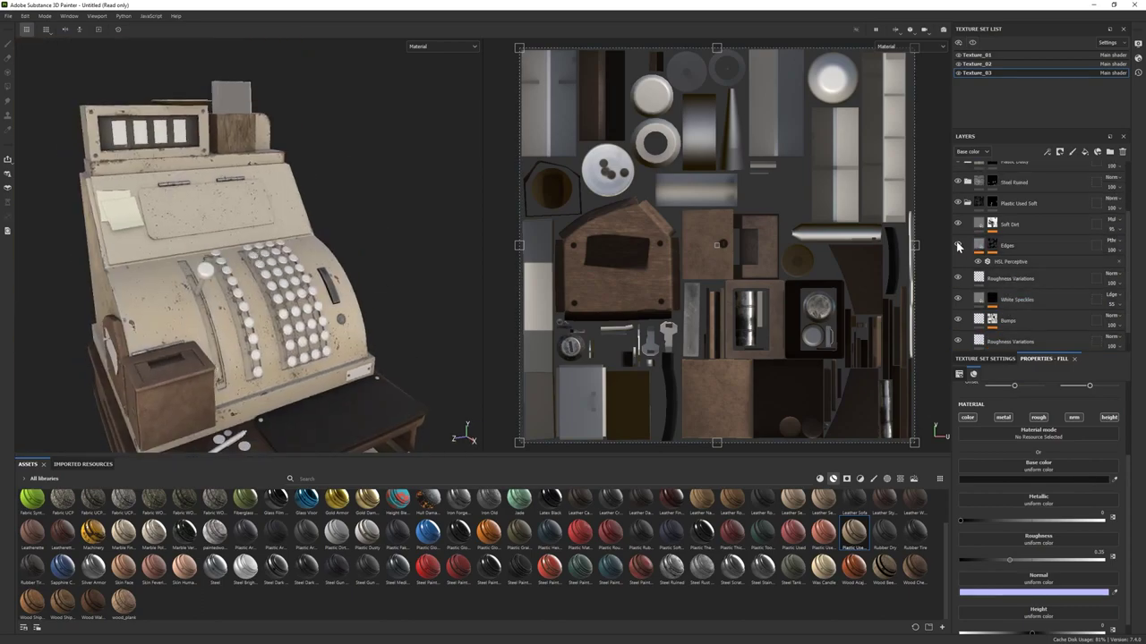
{"action": "left_click", "coordinate": [992, 254]}
{"action": "left_click", "coordinate": [1009, 261]}
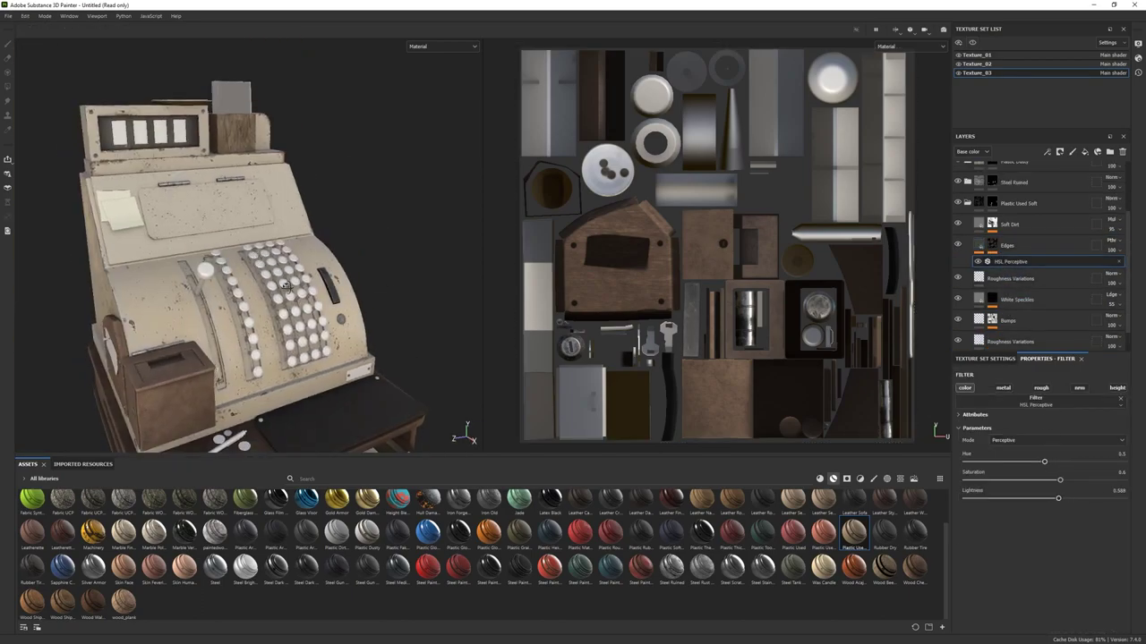
{"action": "left_click_drag", "start_coordinate": [1058, 497], "coordinate": [1062, 498]}
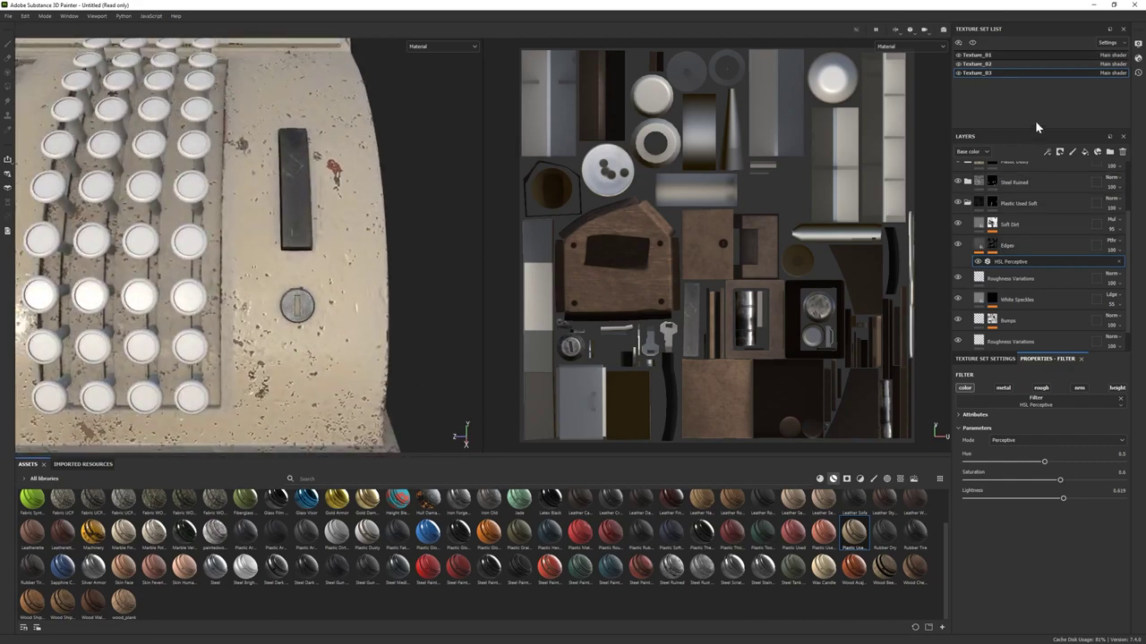
{"action": "left_click", "coordinate": [977, 55]}
{"action": "scroll", "coordinate": [1043, 166], "scroll_direction": "up", "scroll_amount": 1}
- Add a Plastic Matte Pure layer to Texture_01 with a black base colour
{"action": "scroll", "coordinate": [770, 540], "scroll_direction": "up", "scroll_amount": 1}
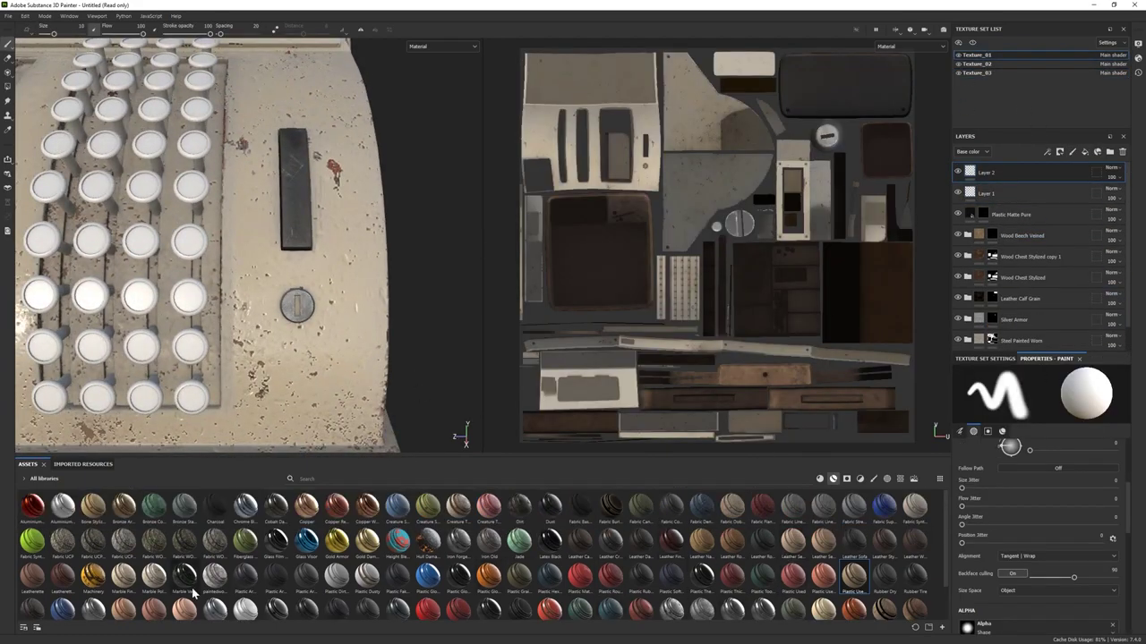
{"action": "left_click", "coordinate": [819, 478]}
{"action": "left_click_drag", "start_coordinate": [914, 608], "coordinate": [1030, 172]}
{"action": "left_click", "coordinate": [874, 479]}
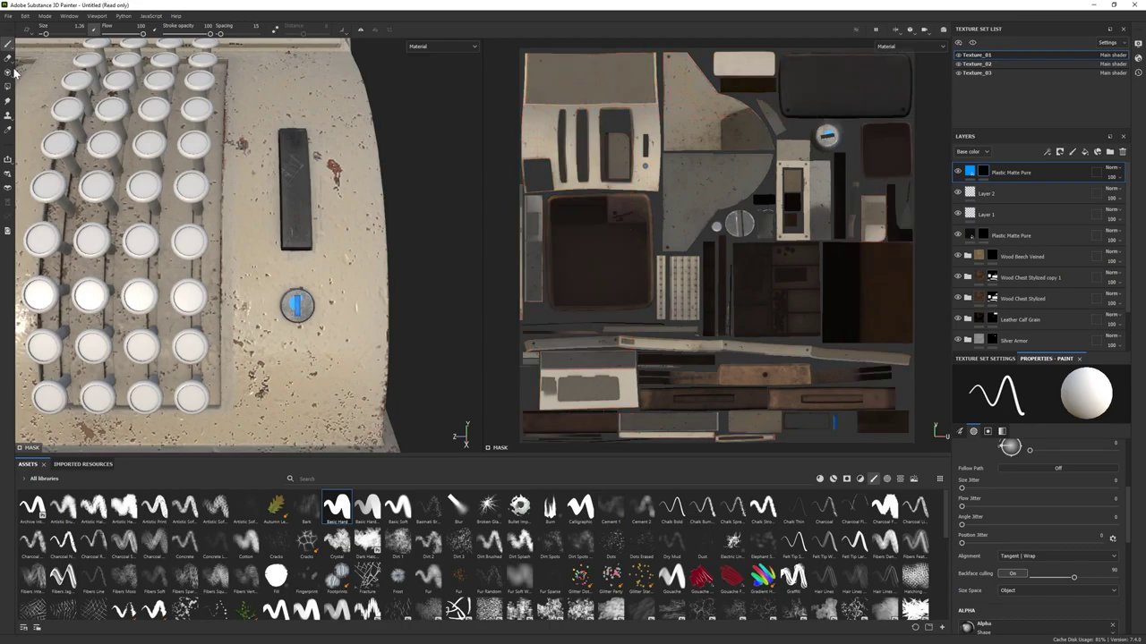
{"action": "key", "text": "4"}
{"action": "left_click", "coordinate": [969, 172]}
{"action": "left_click", "coordinate": [1065, 480]}
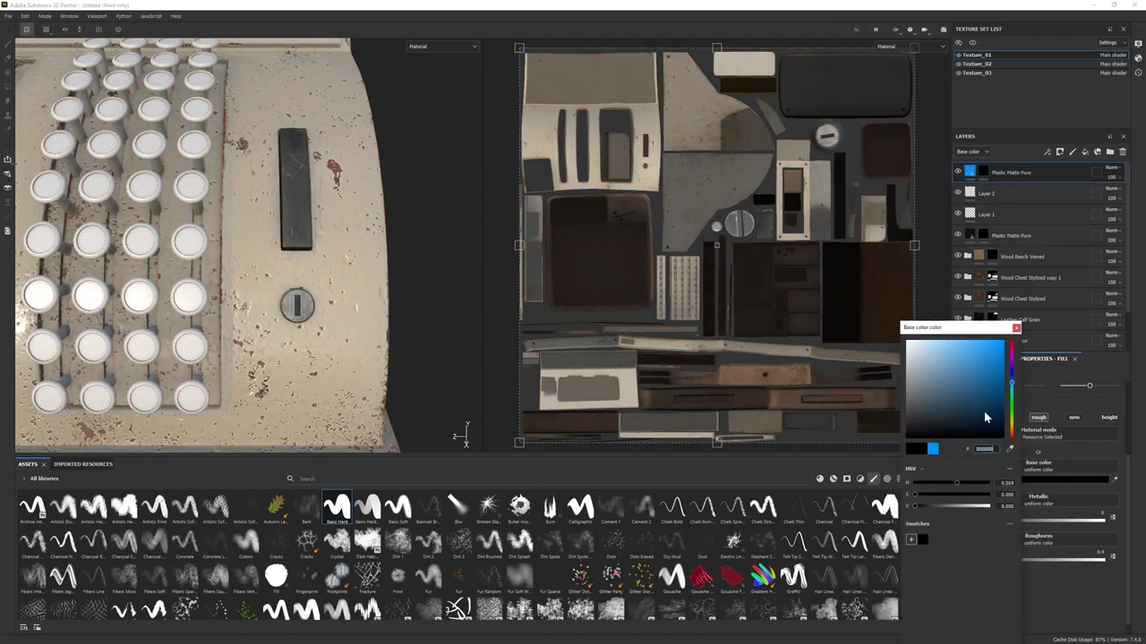
- Erase stray mask fill around the lock plate with a 1.67 brush
{"action": "left_click_drag", "start_coordinate": [297, 306], "coordinate": [264, 292], "text": "alt"}
{"action": "left_click", "coordinate": [982, 173]}
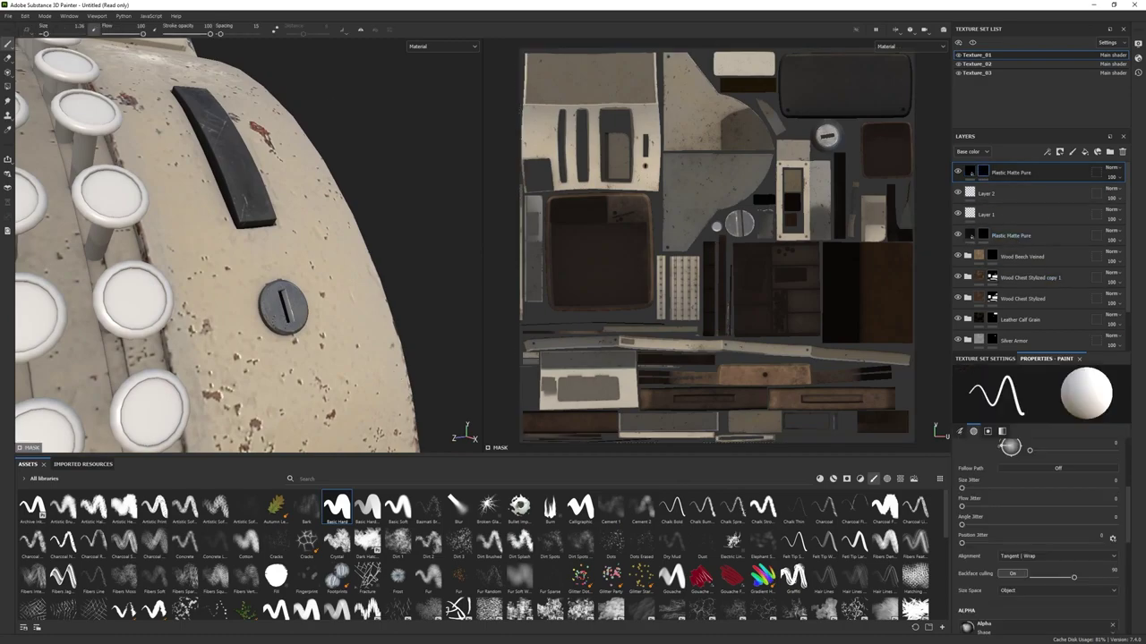
{"action": "left_click_drag", "start_coordinate": [269, 268], "coordinate": [310, 309], "text": "alt"}
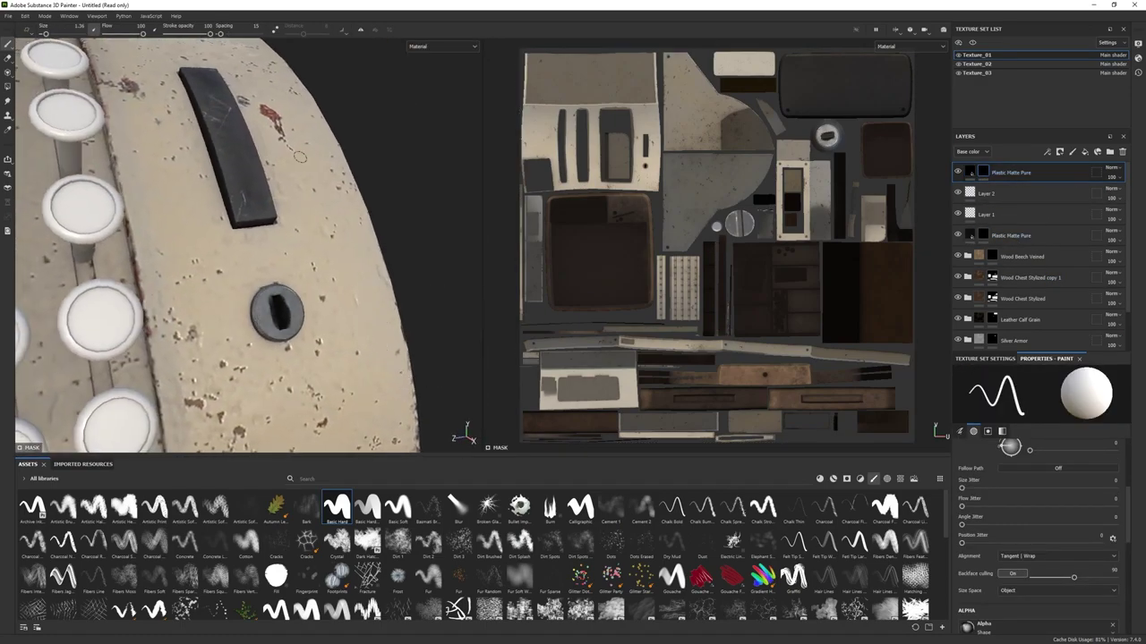
{"action": "key", "text": "2"}
{"action": "right_click_drag", "start_coordinate": [310, 295], "coordinate": [277, 315], "text": "ctrl"}
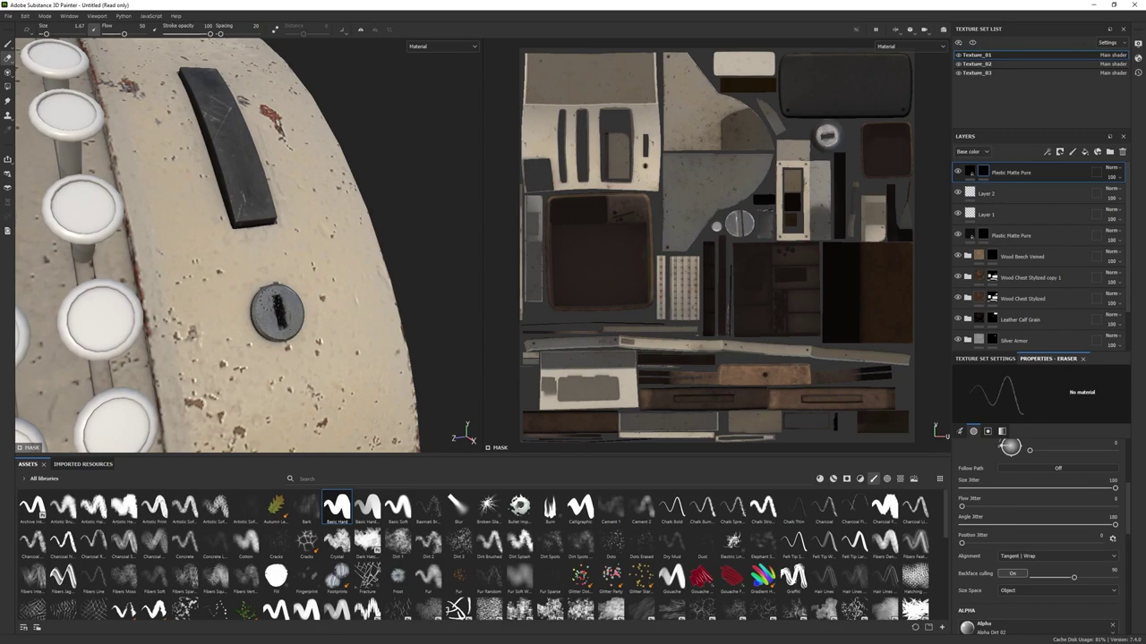
{"action": "left_click_drag", "start_coordinate": [271, 301], "coordinate": [349, 296], "text": "alt"}
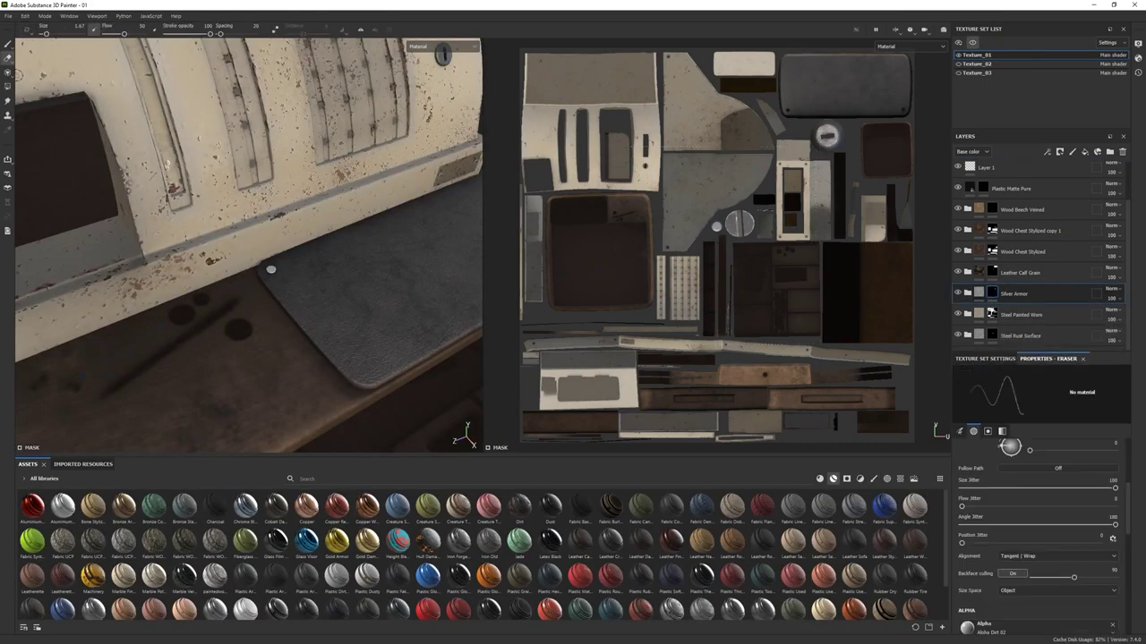
- Polygon-fill the small round stud near the drawer, then switch to Texture_02
{"action": "key", "text": "4"}
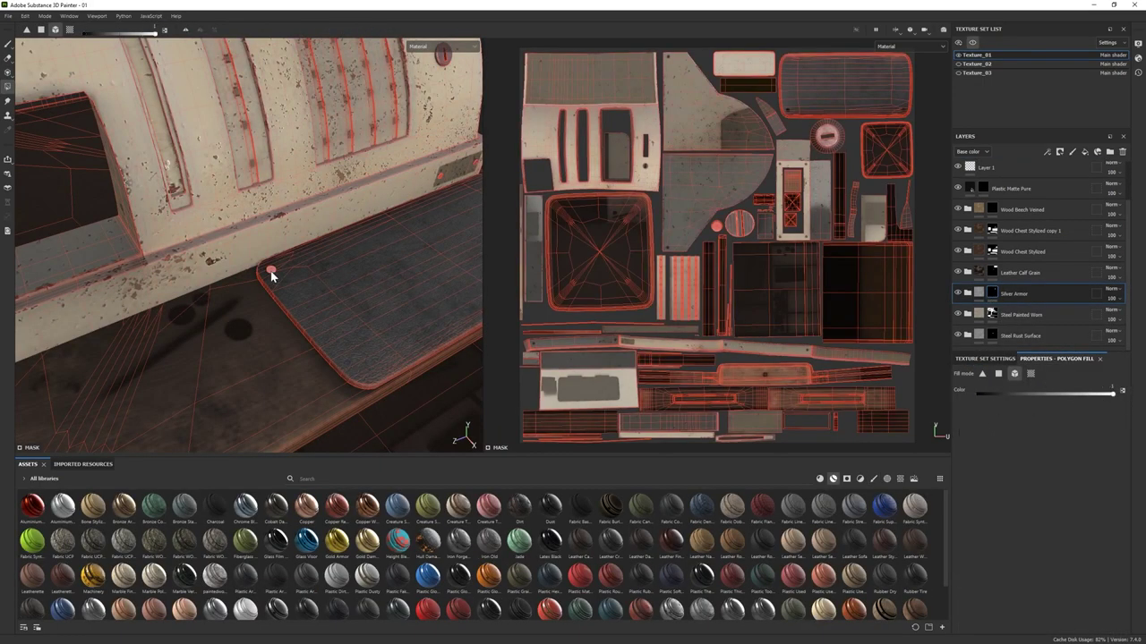
{"action": "left_click", "coordinate": [8, 43]}
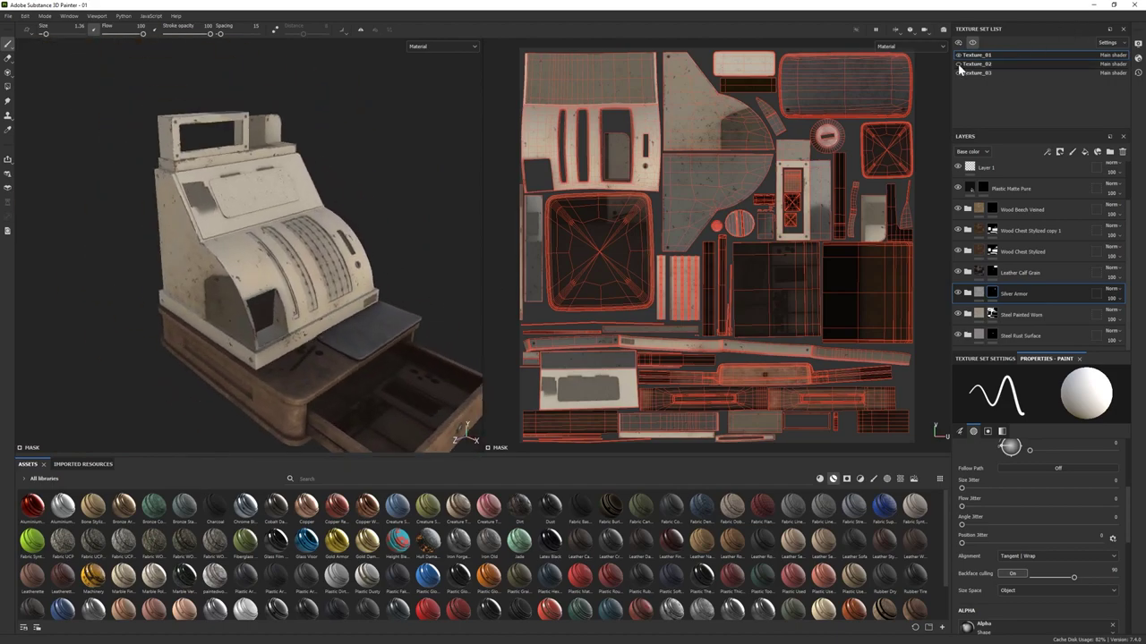
{"action": "left_click", "coordinate": [967, 65]}
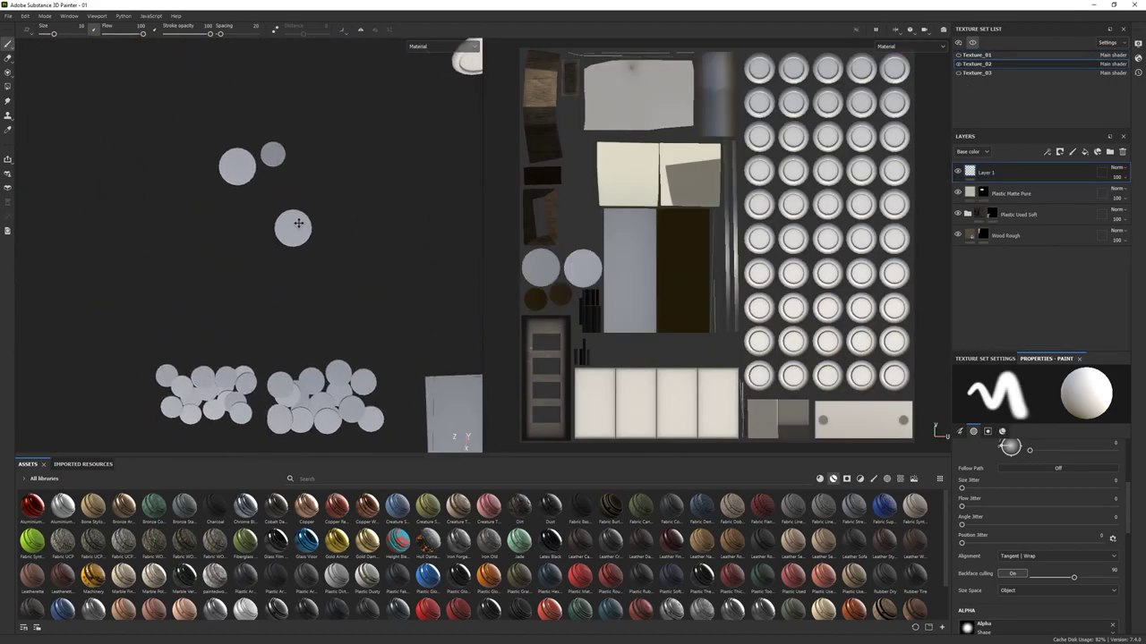
- Import dime_01.jpg as a texture and rename Layer 1 to Coins
{"action": "key", "text": "alt+Tab"}
{"action": "left_click", "coordinate": [784, 114]}
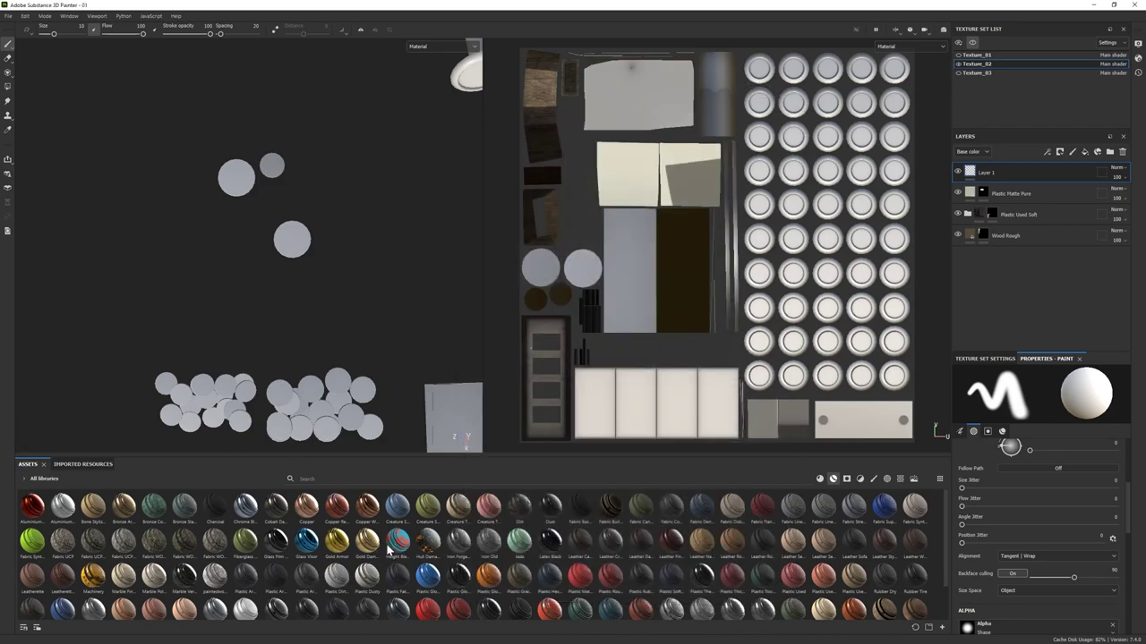
{"action": "left_click", "coordinate": [689, 231]}
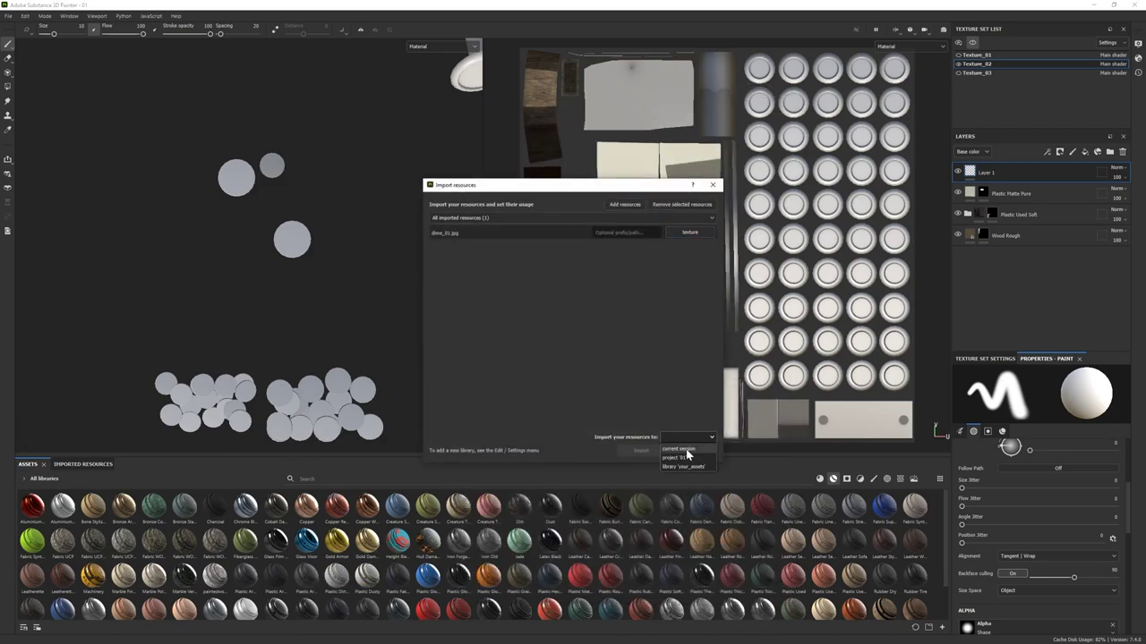
{"action": "left_click", "coordinate": [686, 450]}
{"action": "left_click", "coordinate": [641, 450]}
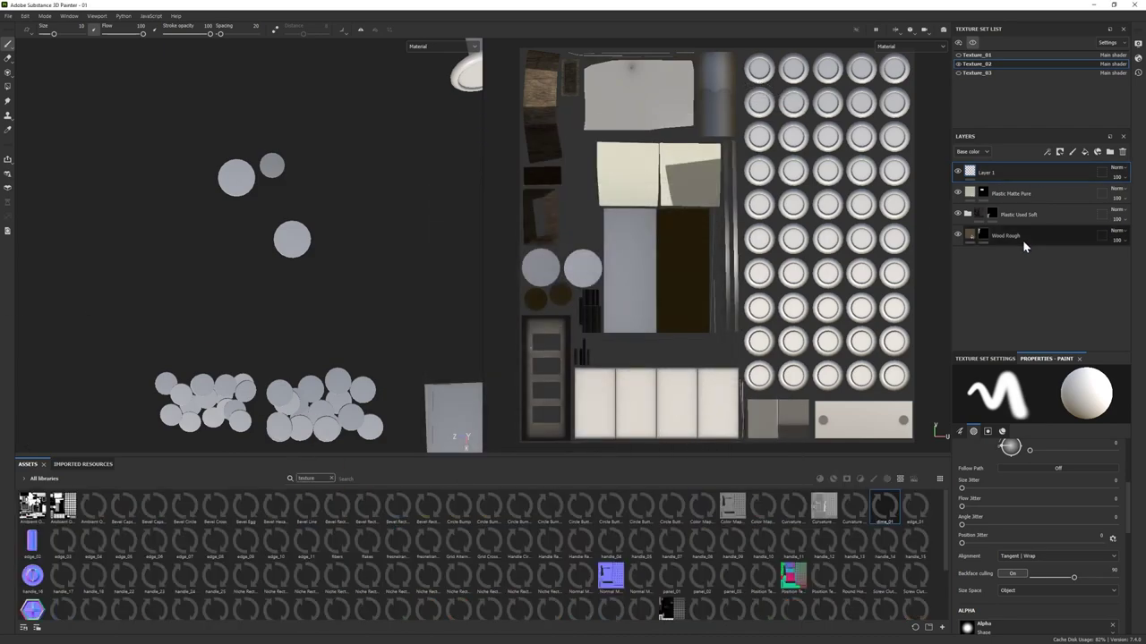
{"action": "double_click", "coordinate": [1051, 172]}
{"action": "type", "text": "coins"}
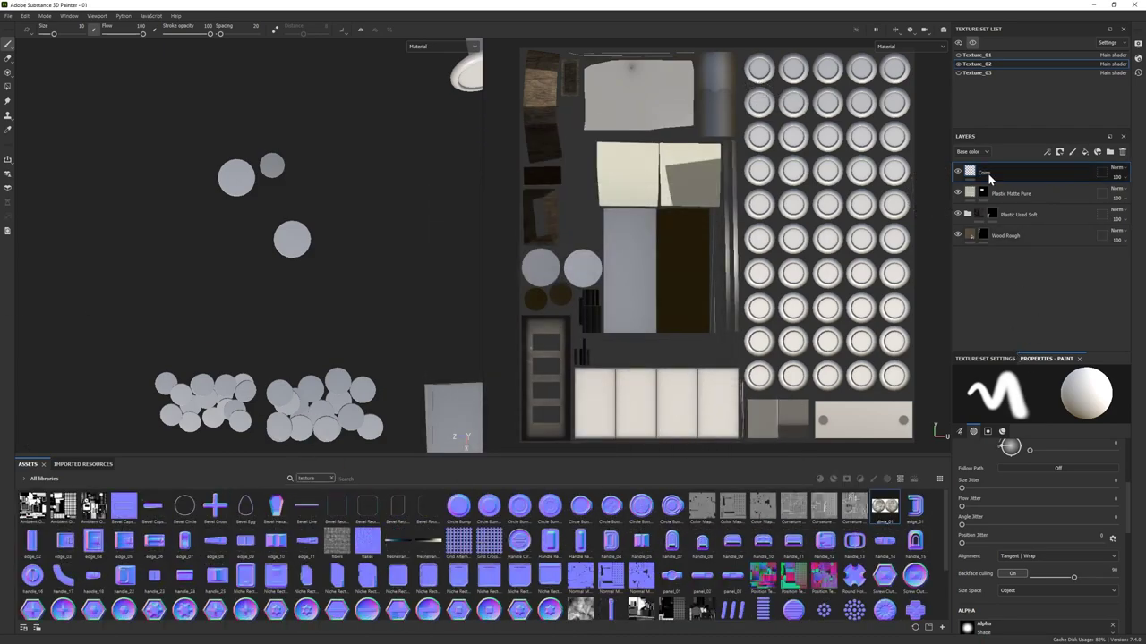
{"action": "key", "text": "Return"}
- Project dime_01 as base colour onto the left coin with a smaller brush
{"action": "left_click", "coordinate": [7, 71]}
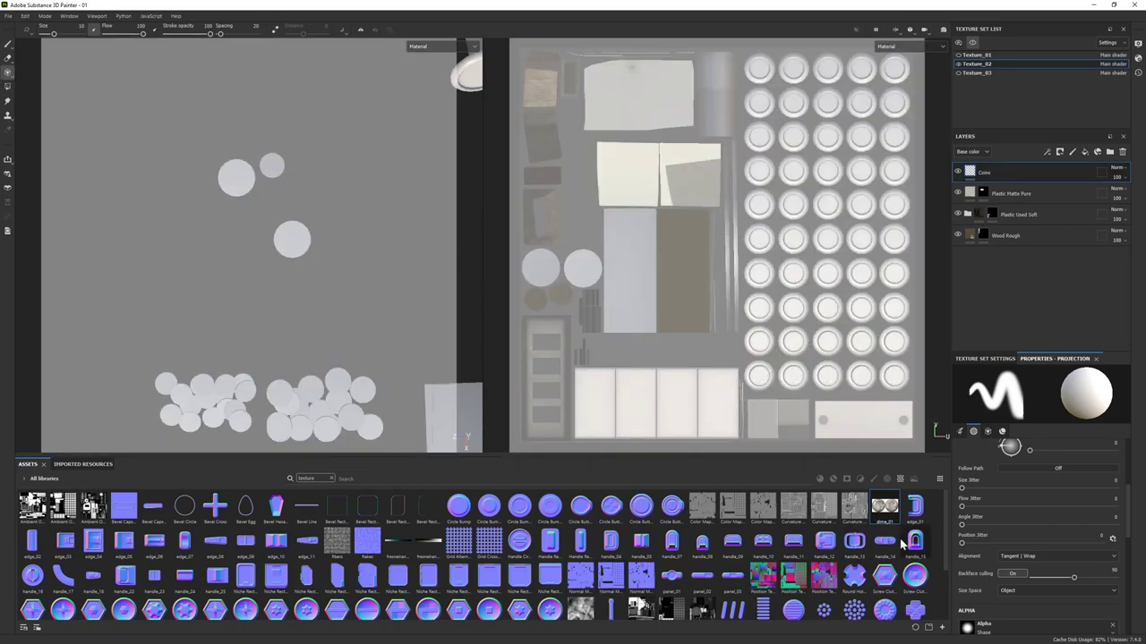
{"action": "left_click_drag", "start_coordinate": [881, 512], "coordinate": [985, 519]}
{"action": "key", "text": "f"}
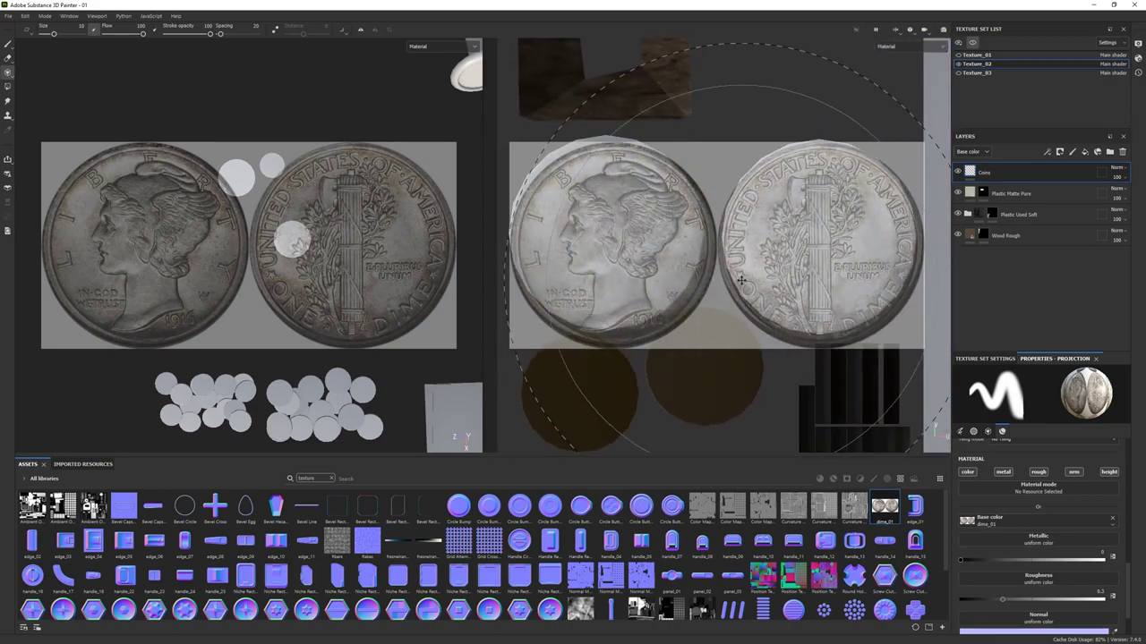
{"action": "right_click_drag", "start_coordinate": [645, 256], "coordinate": [626, 251], "text": "ctrl"}
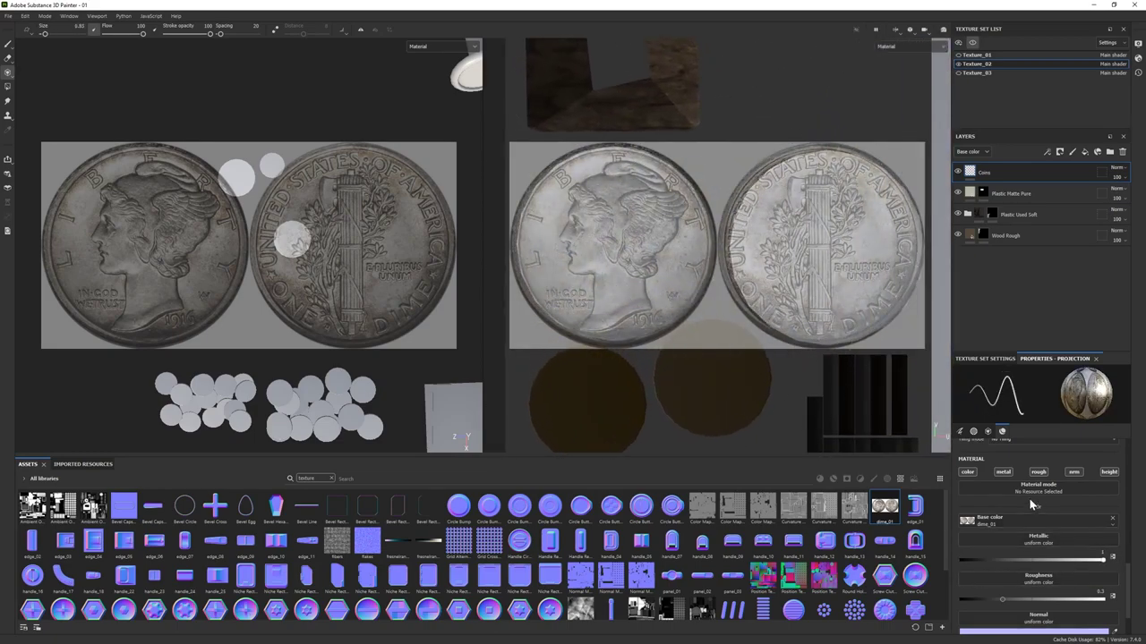
{"action": "mouse_move", "coordinate": [626, 224]}
{"action": "left_mouse_down"}
{"action": "mouse_move", "coordinate": [592, 201]}
{"action": "mouse_move", "coordinate": [554, 251]}
{"action": "left_mouse_up"}
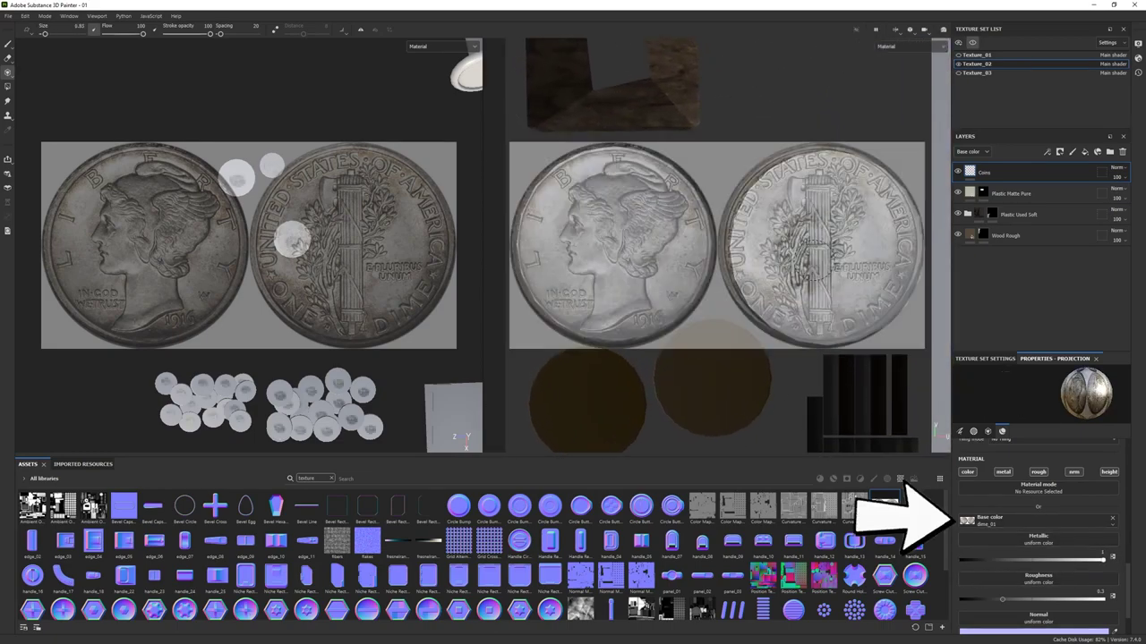
{"action": "key", "text": "f"}
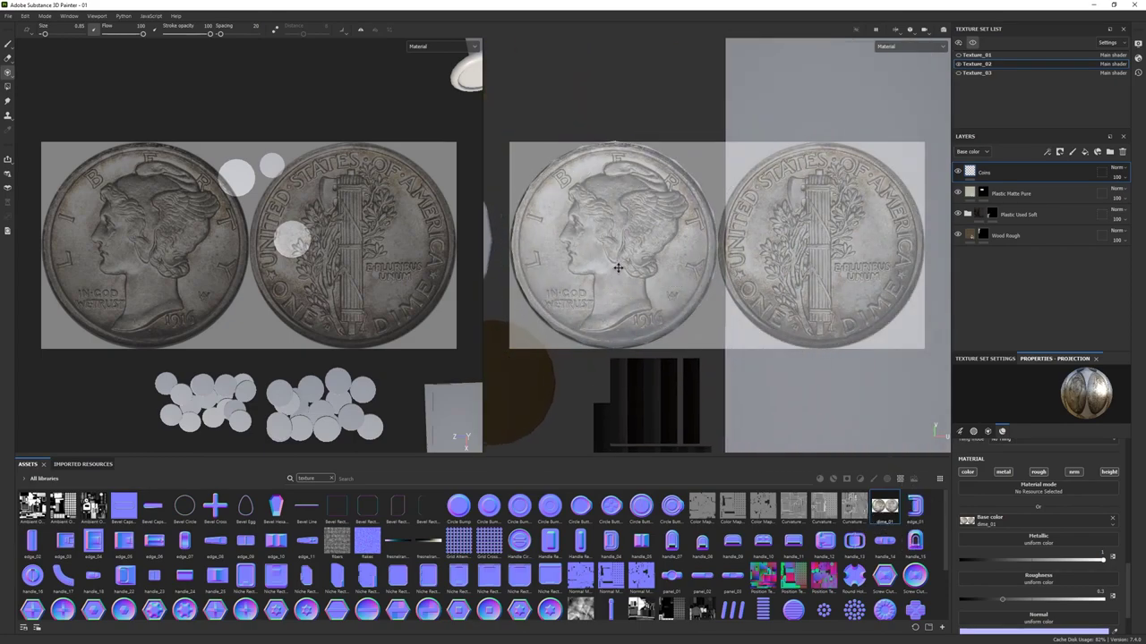
{"action": "left_click", "coordinate": [627, 154]}
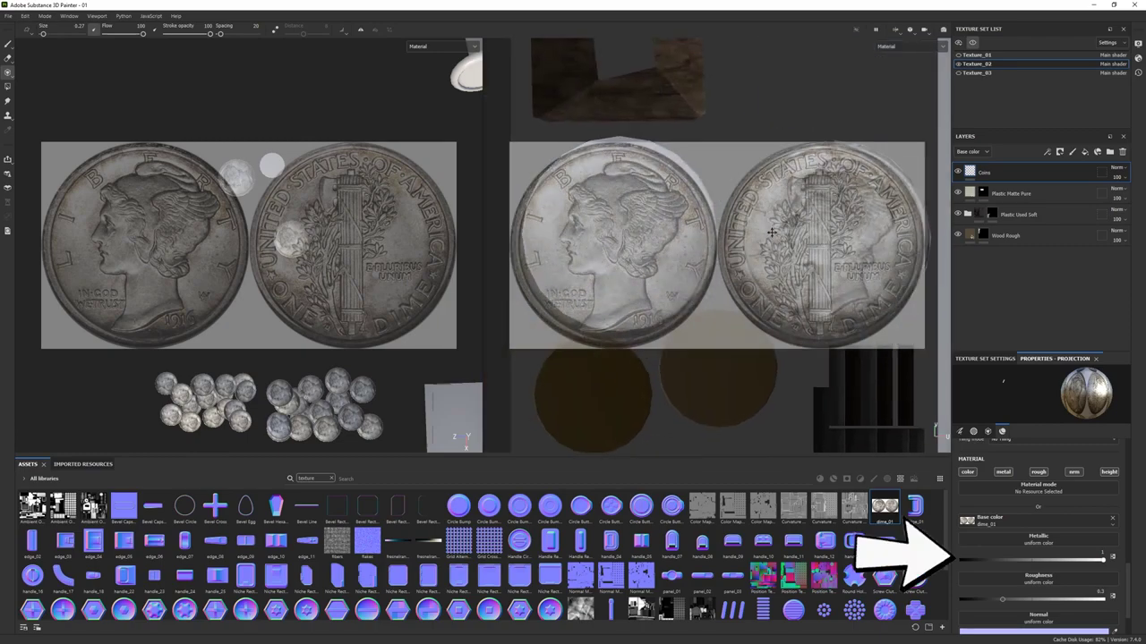
- Reselect the Coins layer and project the dime onto the large coin
{"action": "right_click", "coordinate": [982, 240]}
{"action": "left_click", "coordinate": [804, 242]}
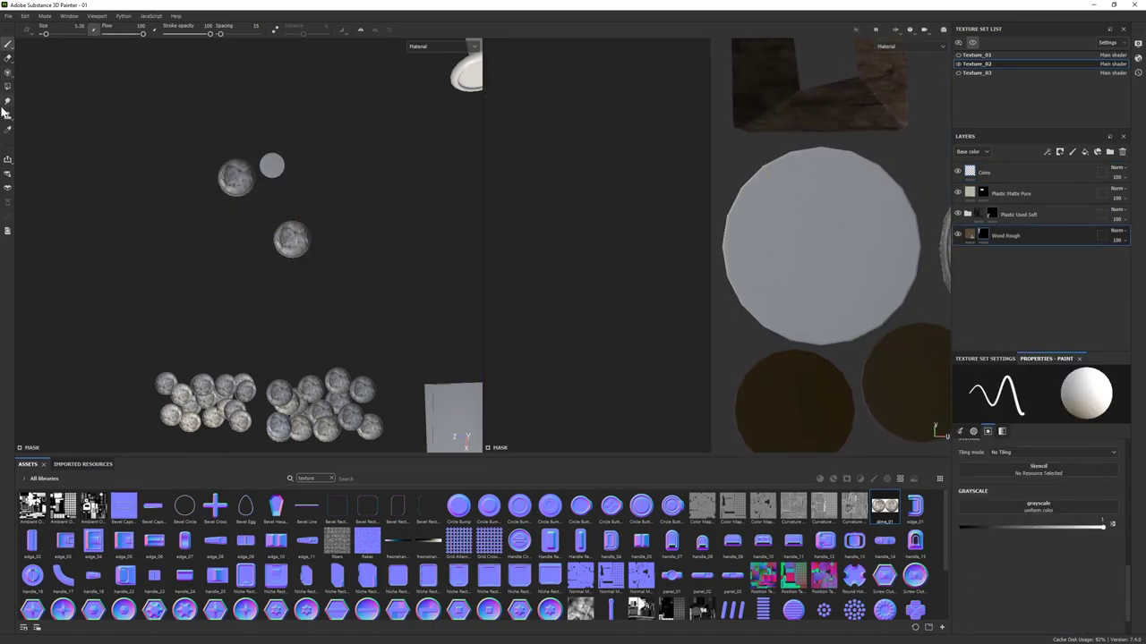
{"action": "key", "text": "3"}
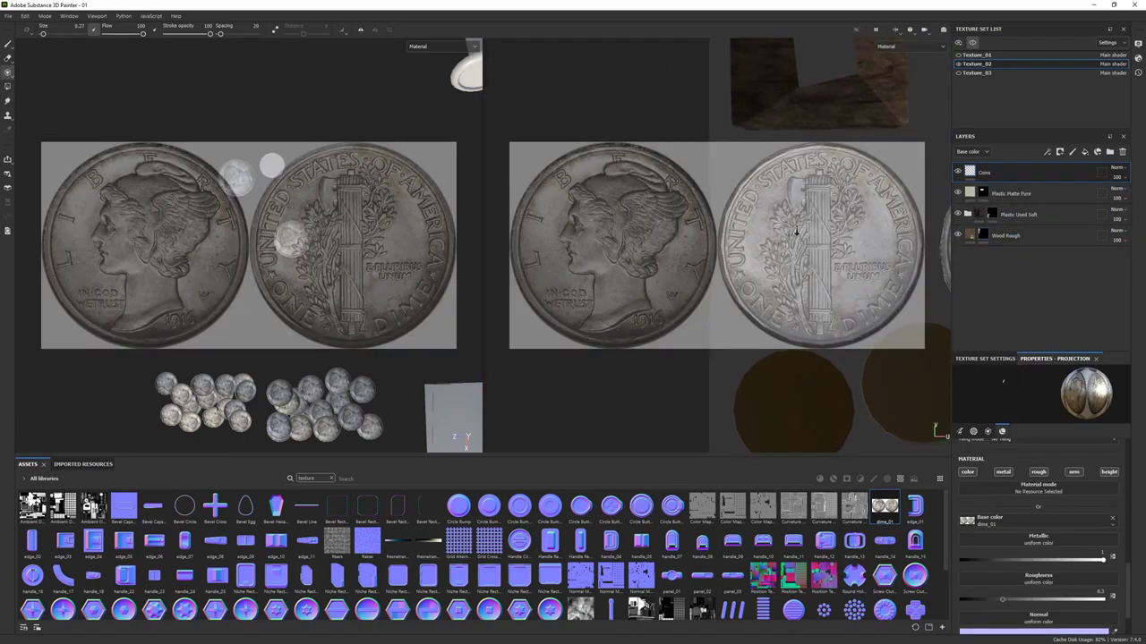
{"action": "mouse_move", "coordinate": [777, 172]}
{"action": "left_mouse_down"}
{"action": "mouse_move", "coordinate": [747, 268]}
{"action": "mouse_move", "coordinate": [850, 327]}
{"action": "mouse_move", "coordinate": [904, 233]}
{"action": "mouse_move", "coordinate": [752, 156]}
{"action": "mouse_move", "coordinate": [806, 260]}
{"action": "mouse_move", "coordinate": [881, 237]}
{"action": "left_mouse_up"}
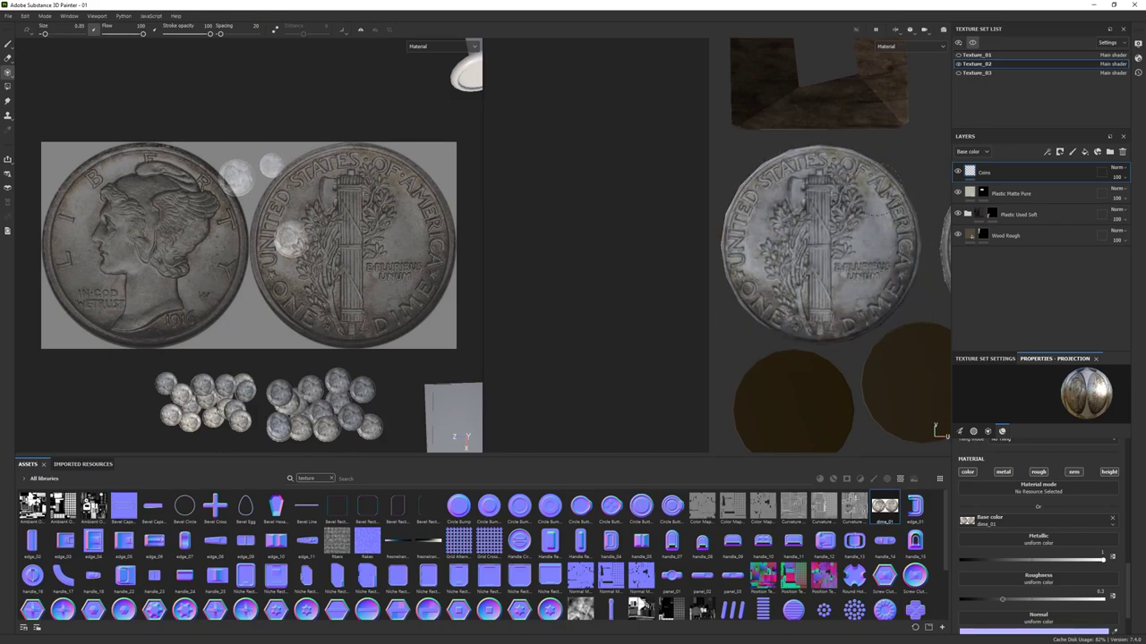
{"action": "key", "text": "1"}
{"action": "mouse_move", "coordinate": [260, 287]}
{"action": "left_mouse_down", "text": "alt"}
{"action": "mouse_move", "coordinate": [329, 315]}
{"action": "mouse_move", "coordinate": [256, 235]}
{"action": "left_mouse_up", "text": "alt"}
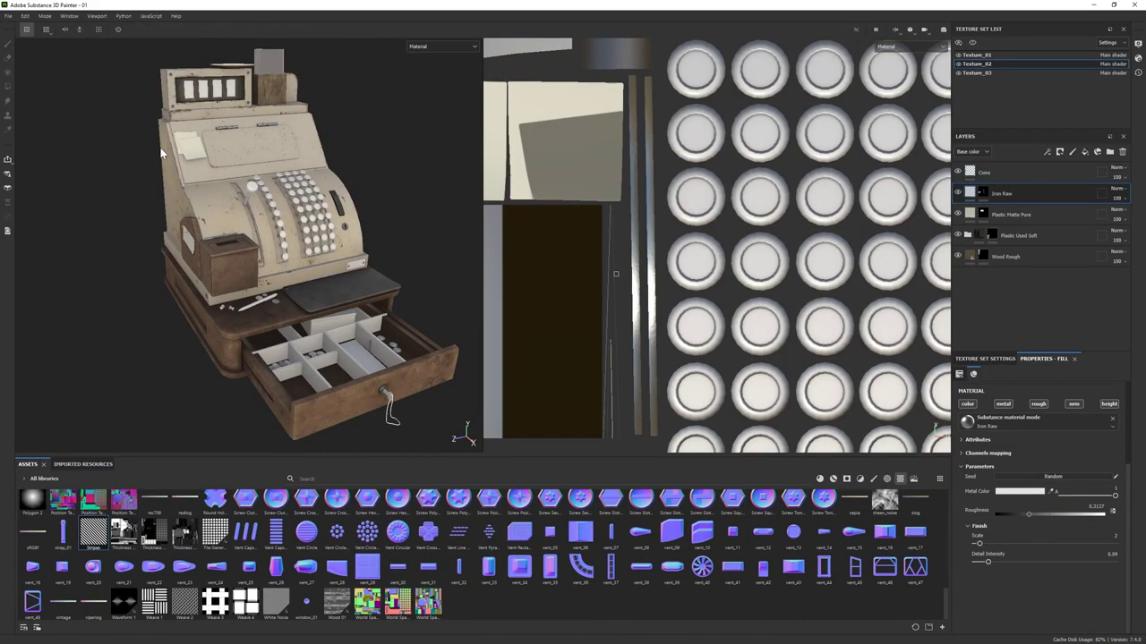
- Add the Iron Shiny material from the Materials shelf as a new layer
{"action": "scroll", "coordinate": [267, 249], "scroll_direction": "up", "scroll_amount": 5}
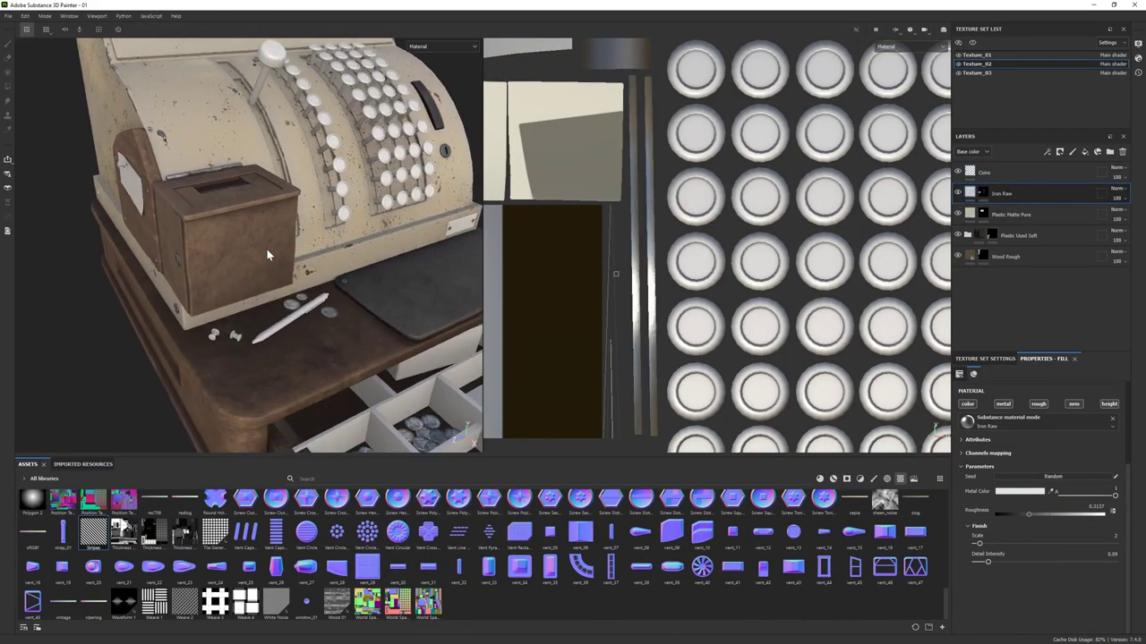
{"action": "scroll", "coordinate": [279, 356], "scroll_direction": "down", "scroll_amount": 3}
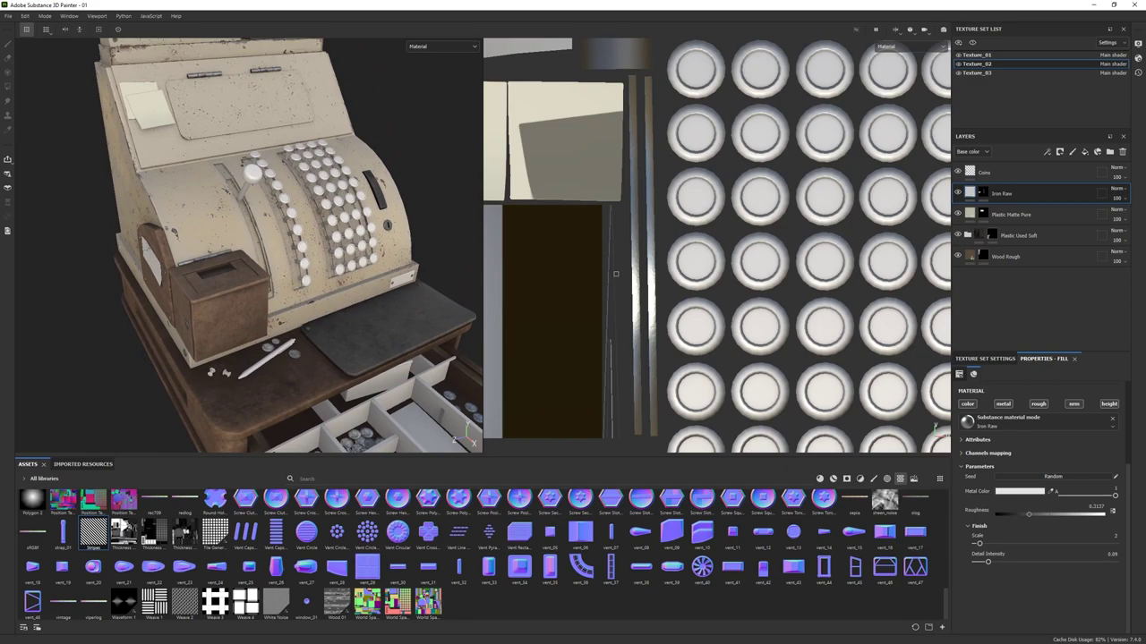
{"action": "key", "text": "f"}
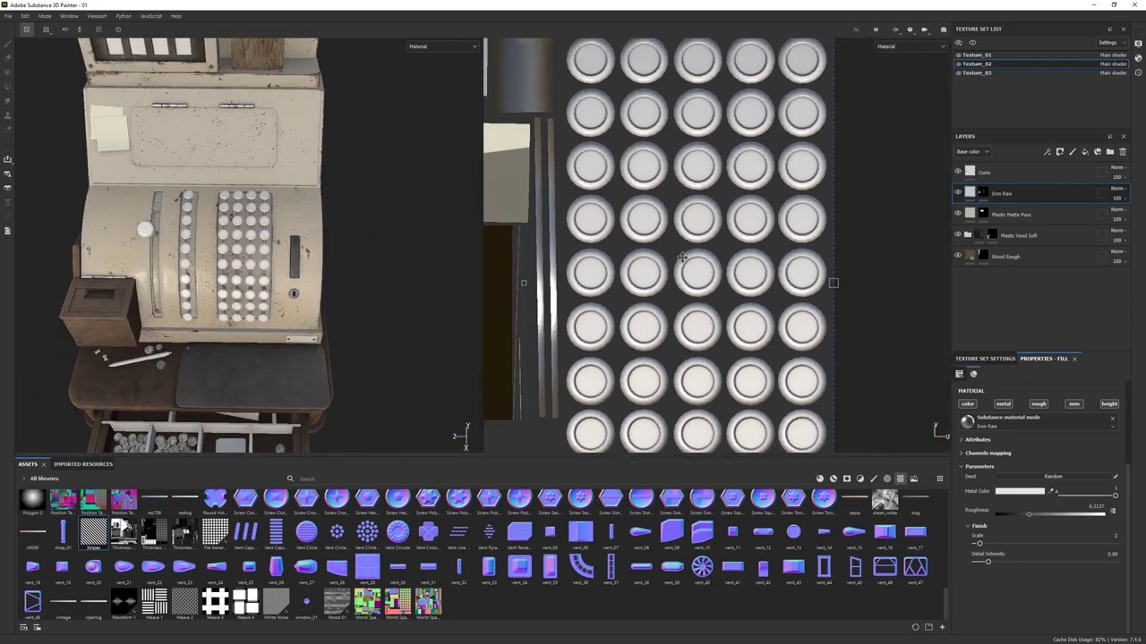
{"action": "left_click", "coordinate": [820, 479]}
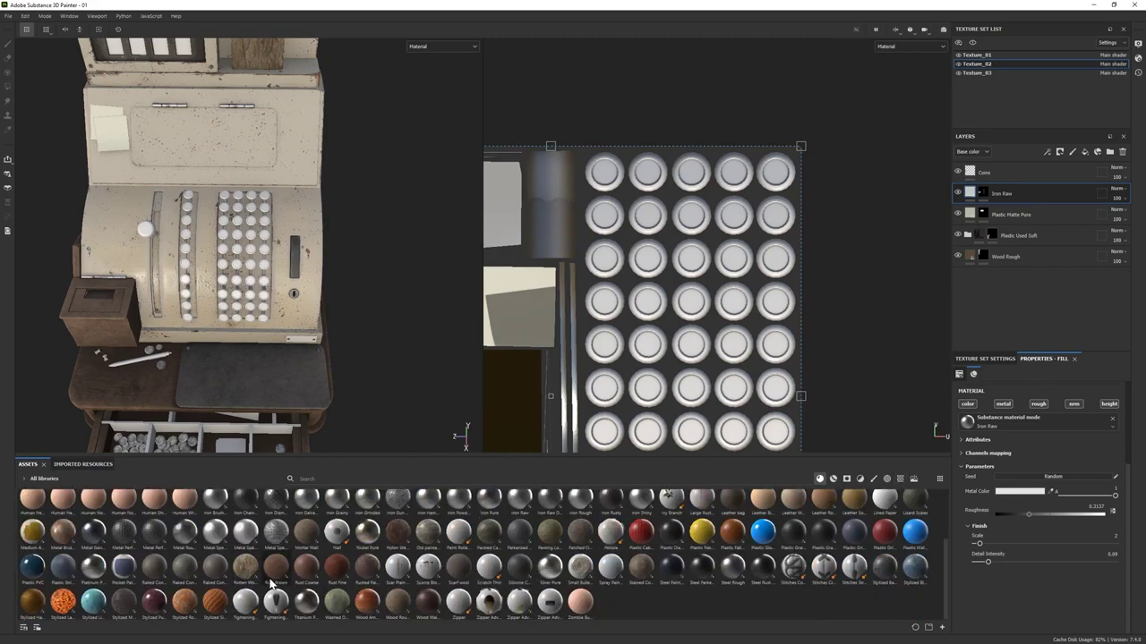
{"action": "mouse_move", "coordinate": [219, 579]}
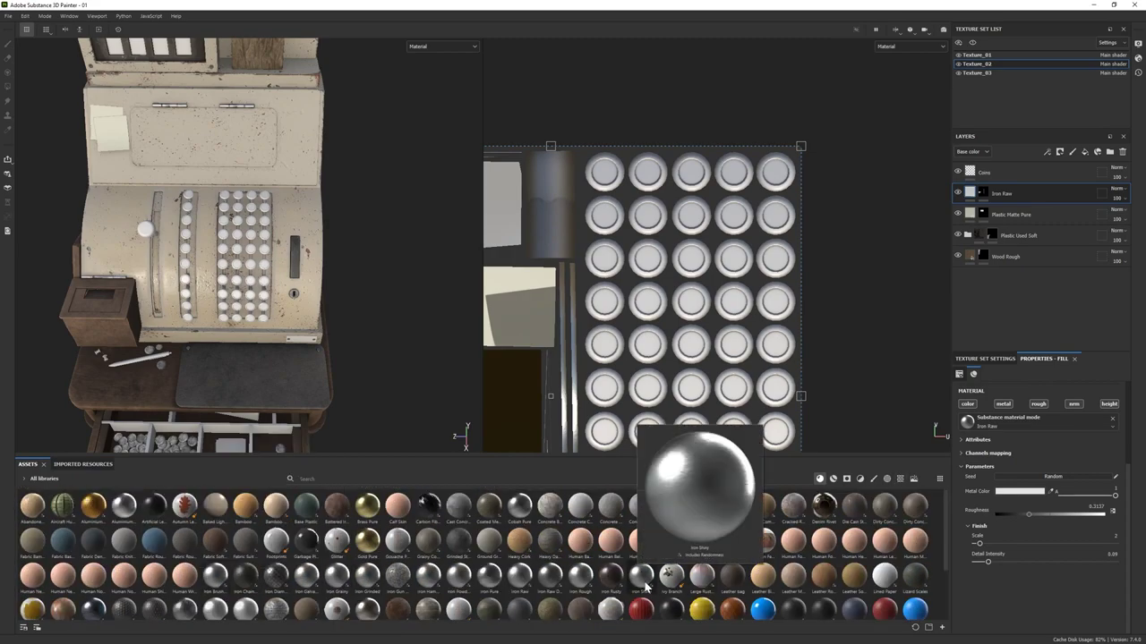
{"action": "left_click_drag", "start_coordinate": [641, 580], "coordinate": [991, 283]}
- Lower the Iron Shiny roughness and set its metal colour to pale beige E1E0D0
{"action": "left_click_drag", "start_coordinate": [1029, 515], "coordinate": [1054, 514]}
{"action": "left_click", "coordinate": [1021, 492]}
{"action": "left_click_drag", "start_coordinate": [924, 367], "coordinate": [895, 333]}
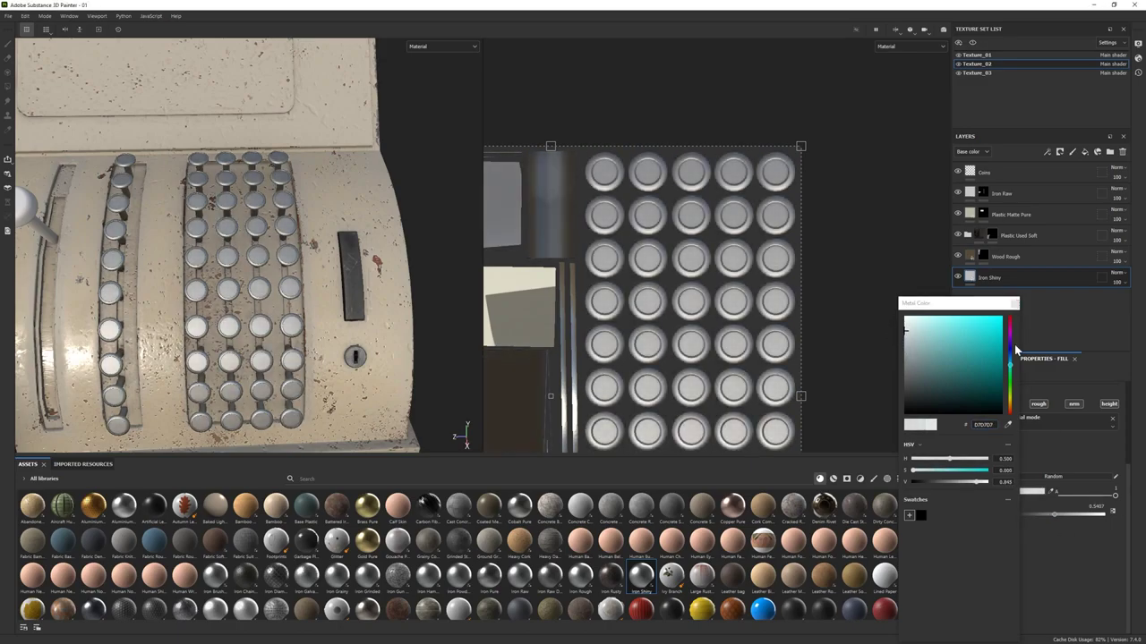
{"action": "left_click_drag", "start_coordinate": [1055, 514], "coordinate": [1028, 514]}
{"action": "left_click", "coordinate": [979, 526]}
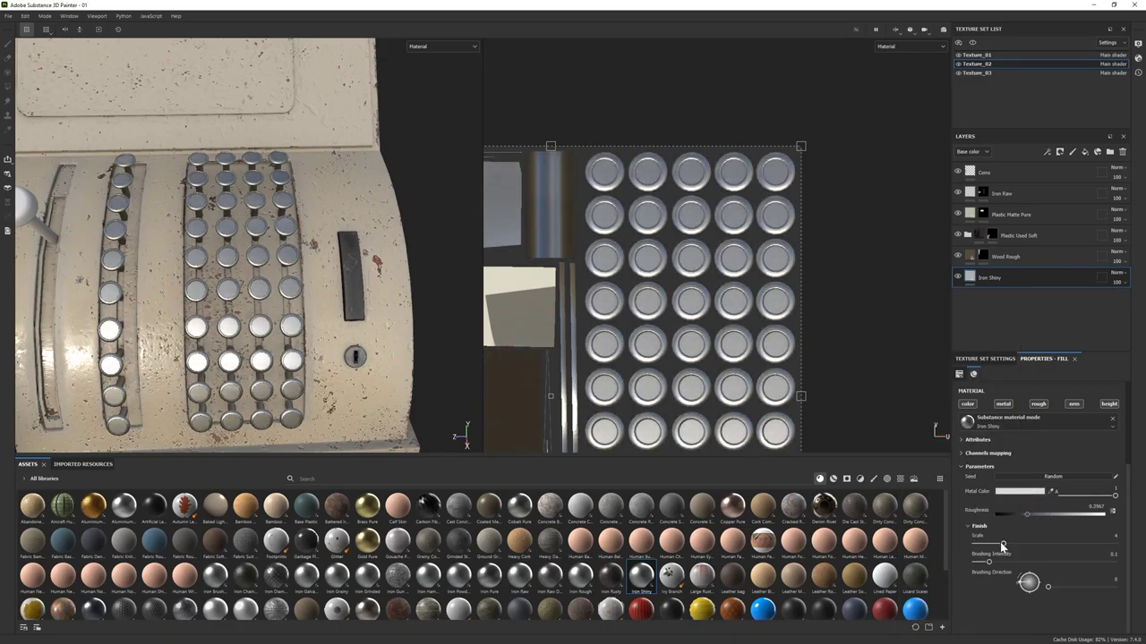
{"action": "left_click_drag", "start_coordinate": [376, 358], "coordinate": [352, 337], "text": "alt"}
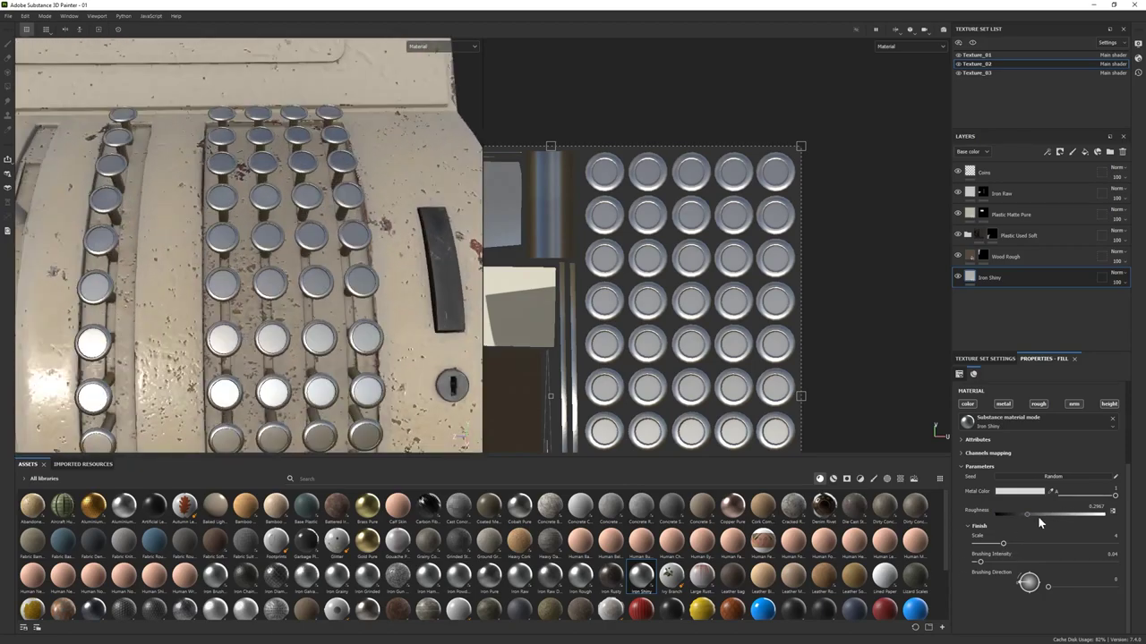
{"action": "left_click", "coordinate": [1019, 492]}
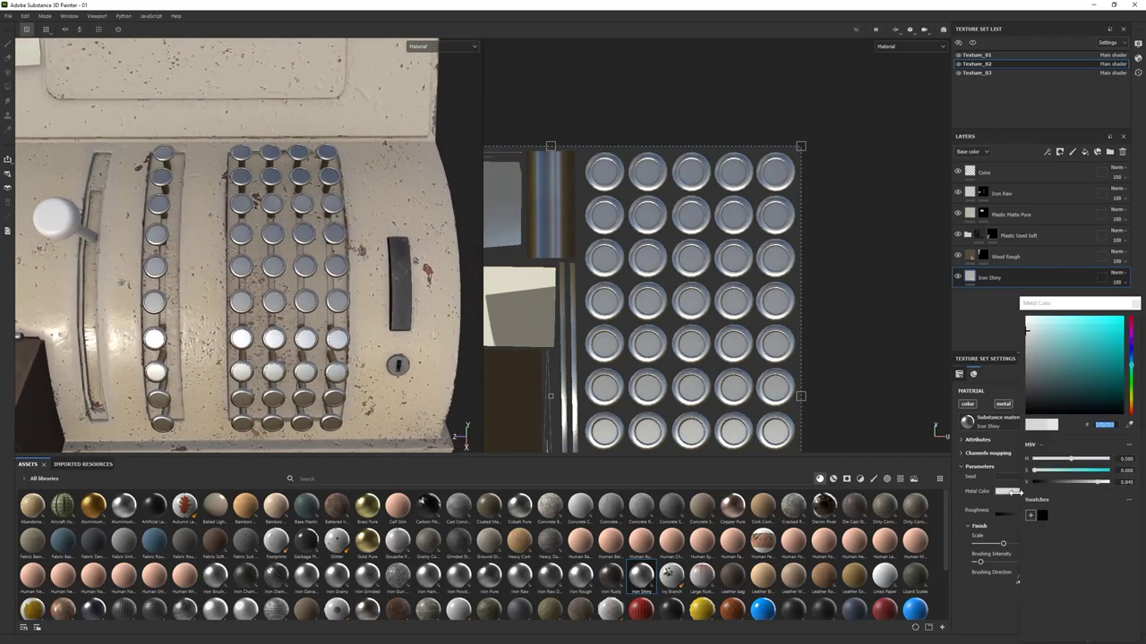
{"action": "type", "text": "E1E0D0"}
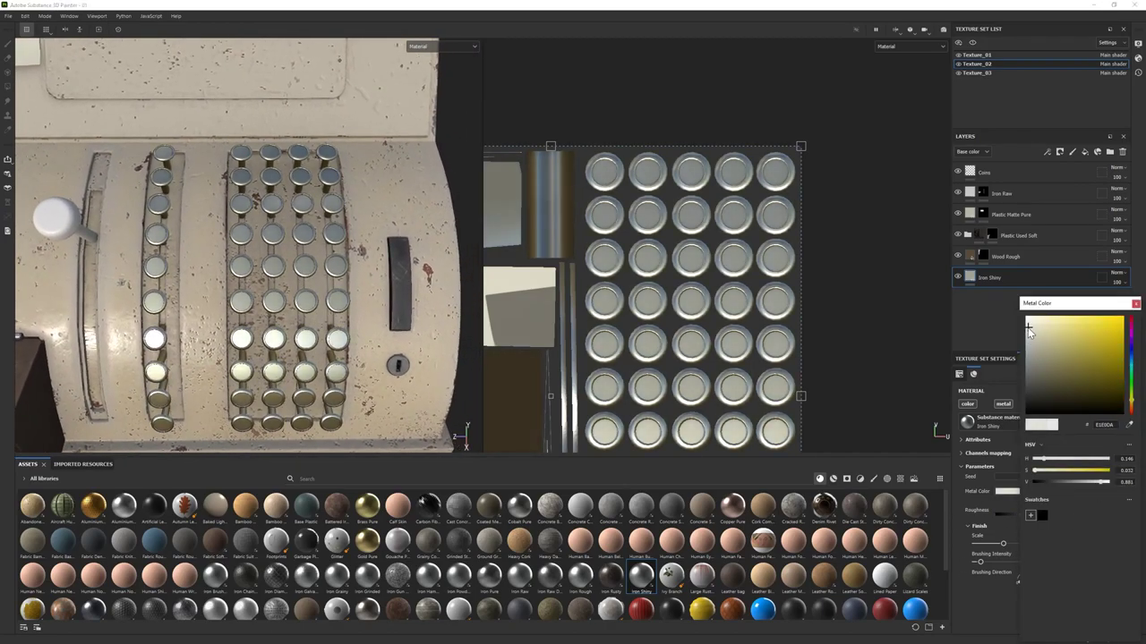
{"action": "left_click_drag", "start_coordinate": [437, 315], "coordinate": [484, 349], "text": "alt"}
{"action": "left_click", "coordinate": [1013, 514]}
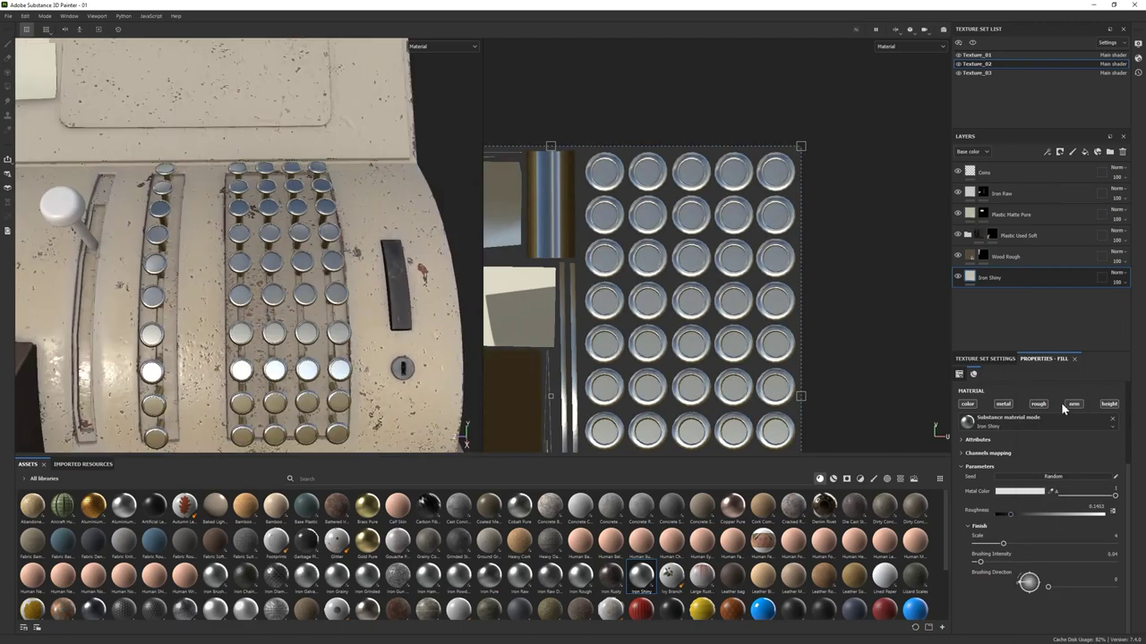
- Check the Iron Shiny layer options and view the whole cash register
{"action": "right_click", "coordinate": [1010, 282]}
{"action": "left_click", "coordinate": [368, 342]}
{"action": "left_click_drag", "start_coordinate": [368, 342], "coordinate": [275, 197], "text": "alt"}
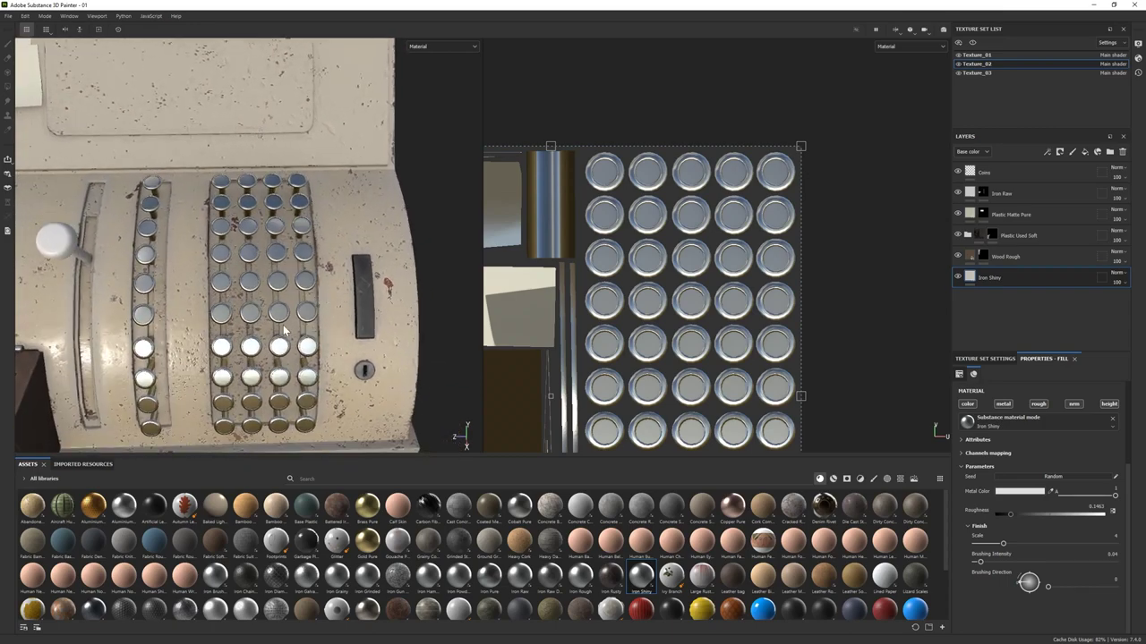
{"action": "left_click_drag", "start_coordinate": [285, 331], "coordinate": [276, 293], "text": "alt"}
{"action": "scroll", "coordinate": [914, 568], "scroll_direction": "down", "scroll_amount": 2}
- Add the Plastic Glossy Stained material as a new layer with a mask
{"action": "mouse_move", "coordinate": [916, 537]}
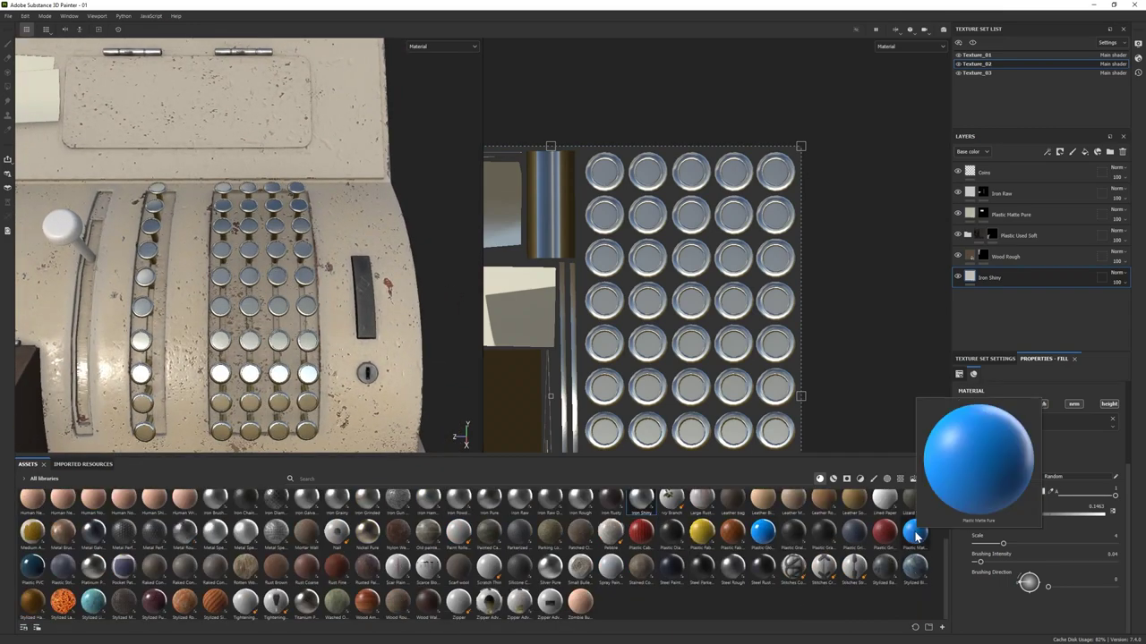
{"action": "left_click", "coordinate": [833, 479]}
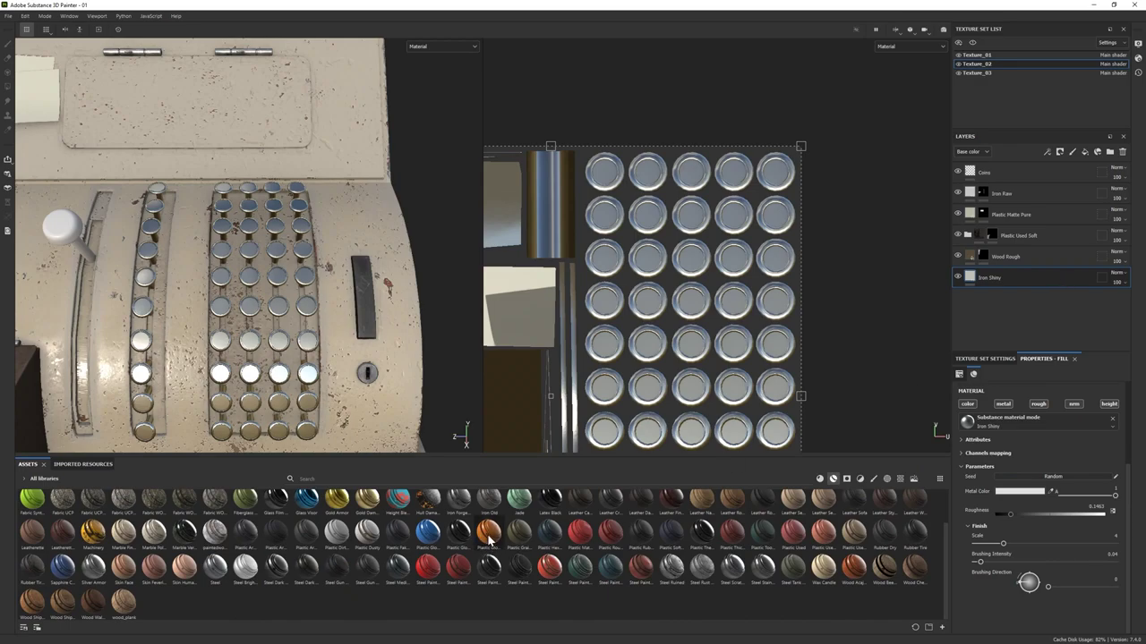
{"action": "left_click_drag", "start_coordinate": [489, 540], "coordinate": [1007, 285]}
{"action": "left_click_drag", "start_coordinate": [286, 268], "coordinate": [161, 251], "text": "alt"}
{"action": "right_click", "coordinate": [1030, 281]}
{"action": "left_click", "coordinate": [1029, 85]}
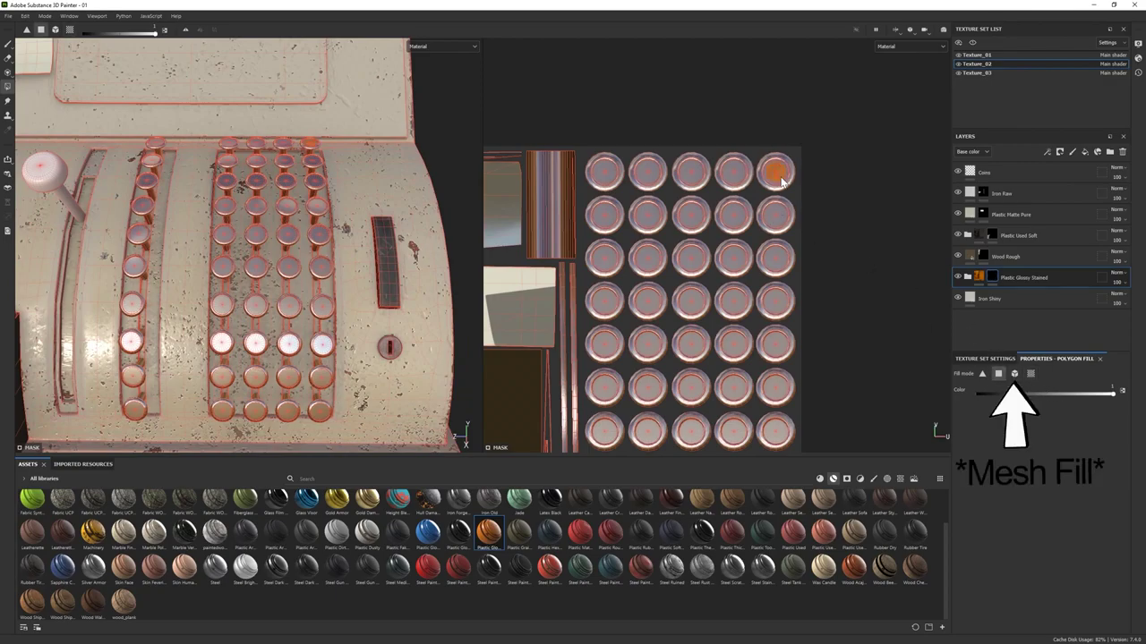
{"action": "scroll", "coordinate": [418, 394], "scroll_direction": "up", "scroll_amount": 5}
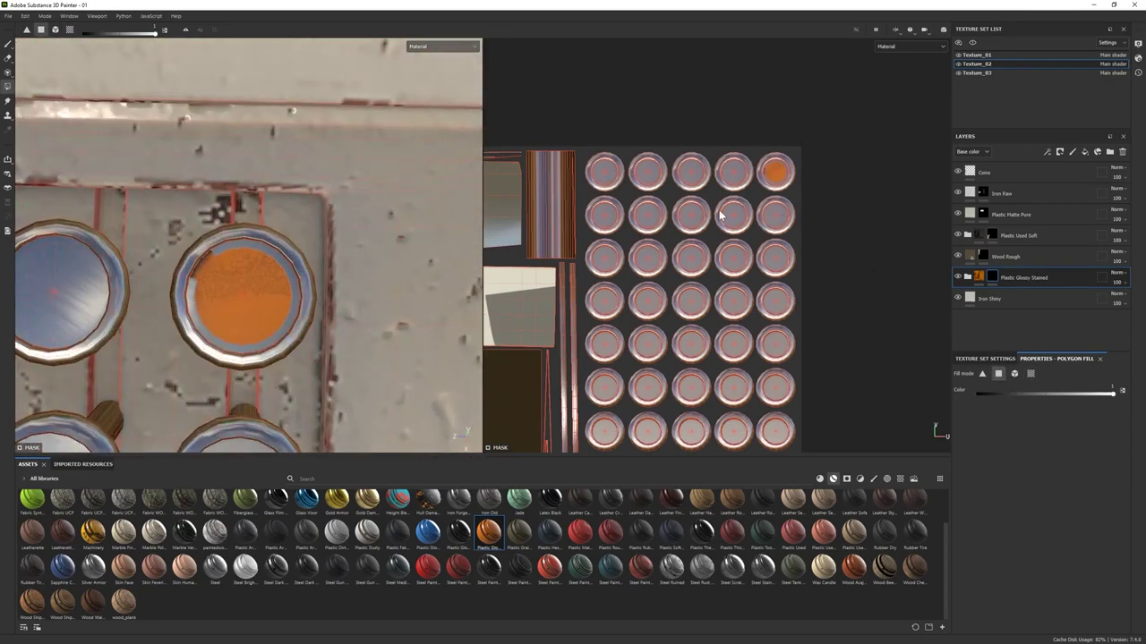
{"action": "scroll", "coordinate": [721, 214], "scroll_direction": "up", "scroll_amount": 4}
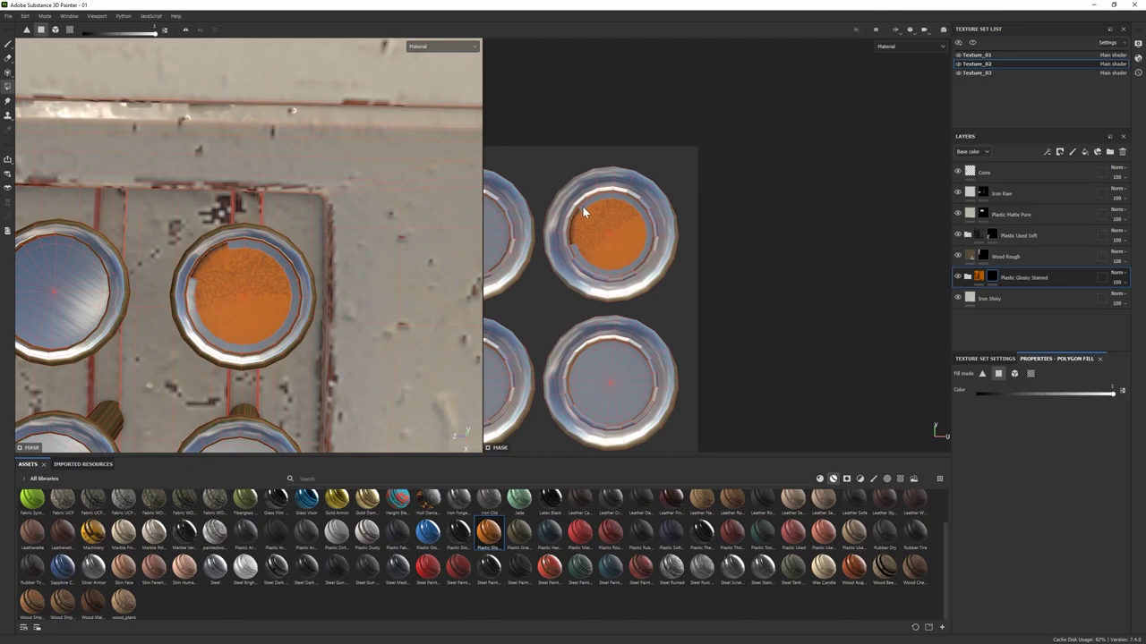
- Remove stray faces from the orange fill and fill the lower-right key caps
{"action": "left_click", "coordinate": [614, 196]}
{"action": "left_click", "coordinate": [645, 220]}
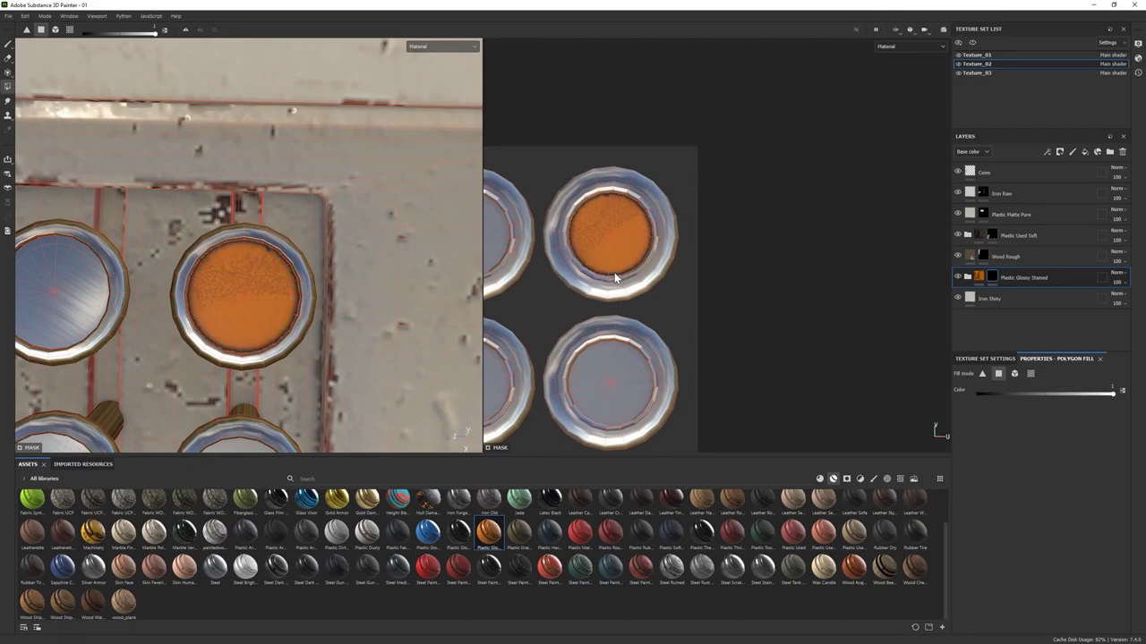
{"action": "left_click_drag", "start_coordinate": [403, 232], "coordinate": [341, 223], "text": "alt"}
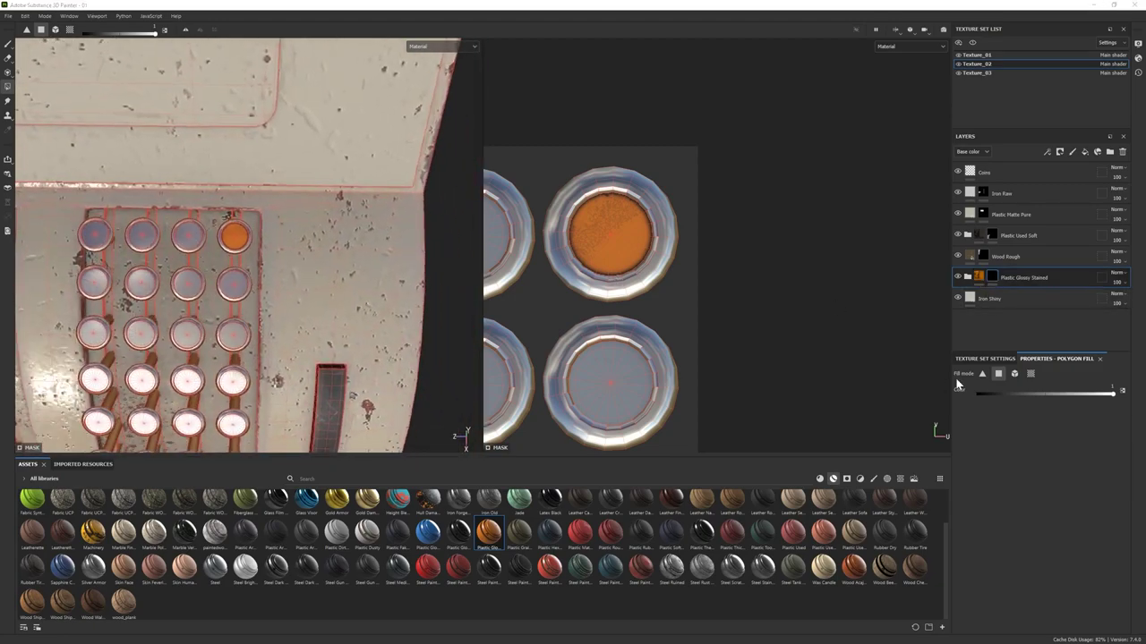
{"action": "scroll", "coordinate": [232, 267], "scroll_direction": "up", "scroll_amount": 5}
{"action": "left_click_drag", "start_coordinate": [204, 316], "coordinate": [259, 266]}
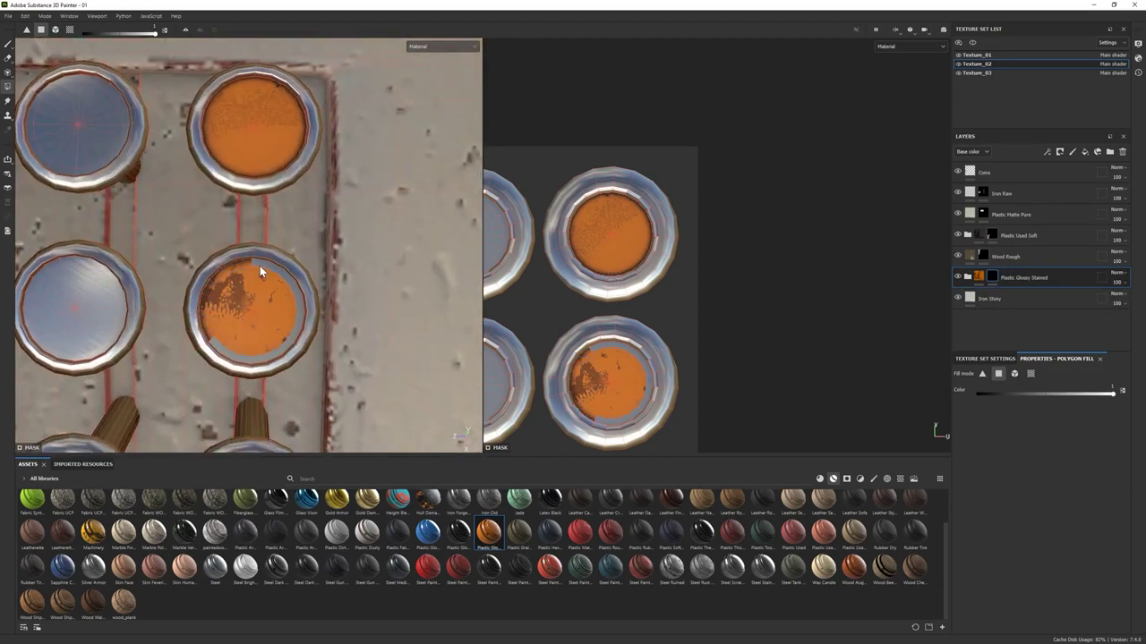
{"action": "middle_click_drag", "start_coordinate": [259, 351], "coordinate": [267, 167], "text": "alt"}
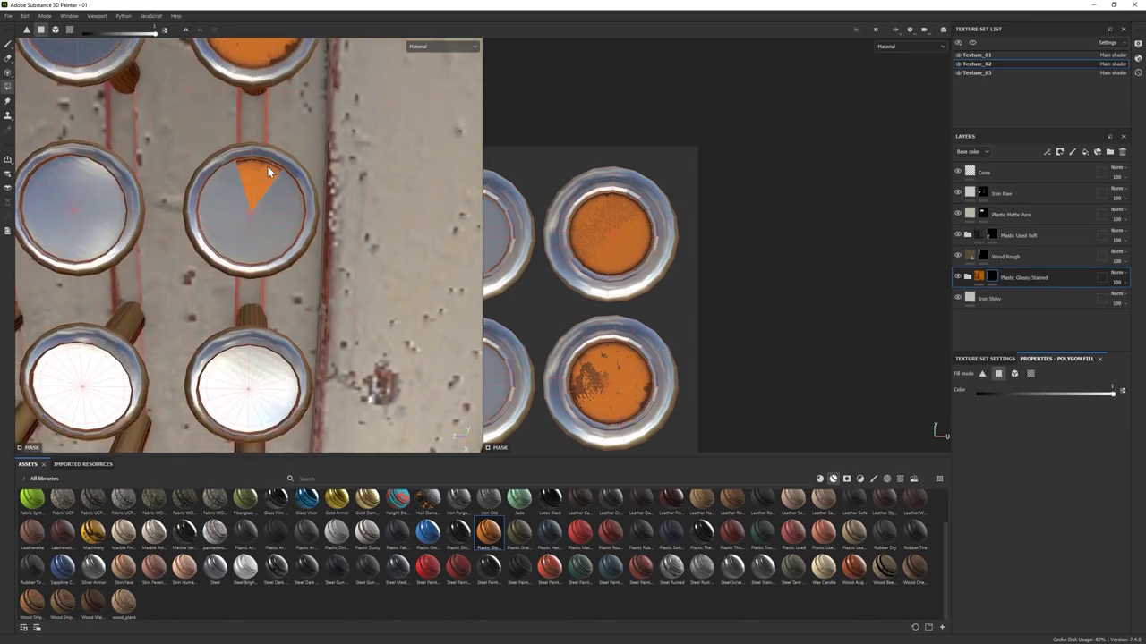
{"action": "scroll", "coordinate": [208, 227], "scroll_direction": "down", "scroll_amount": 5}
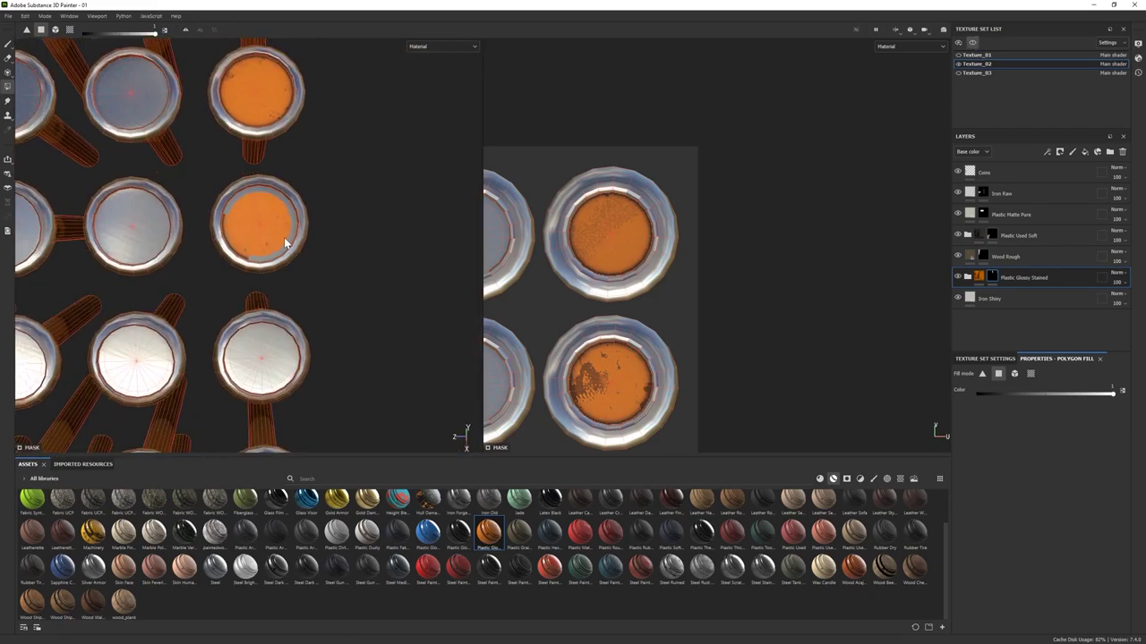
{"action": "scroll", "coordinate": [284, 240], "scroll_direction": "up", "scroll_amount": 3}
{"action": "key", "text": "f"}
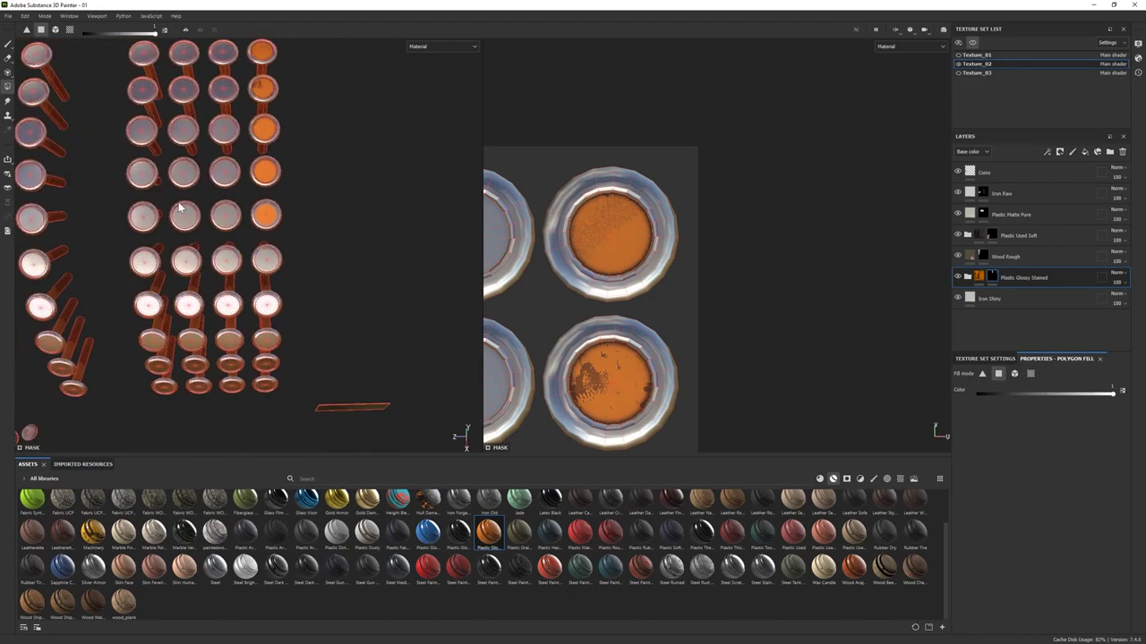
{"action": "scroll", "coordinate": [668, 163], "scroll_direction": "up", "scroll_amount": 5}
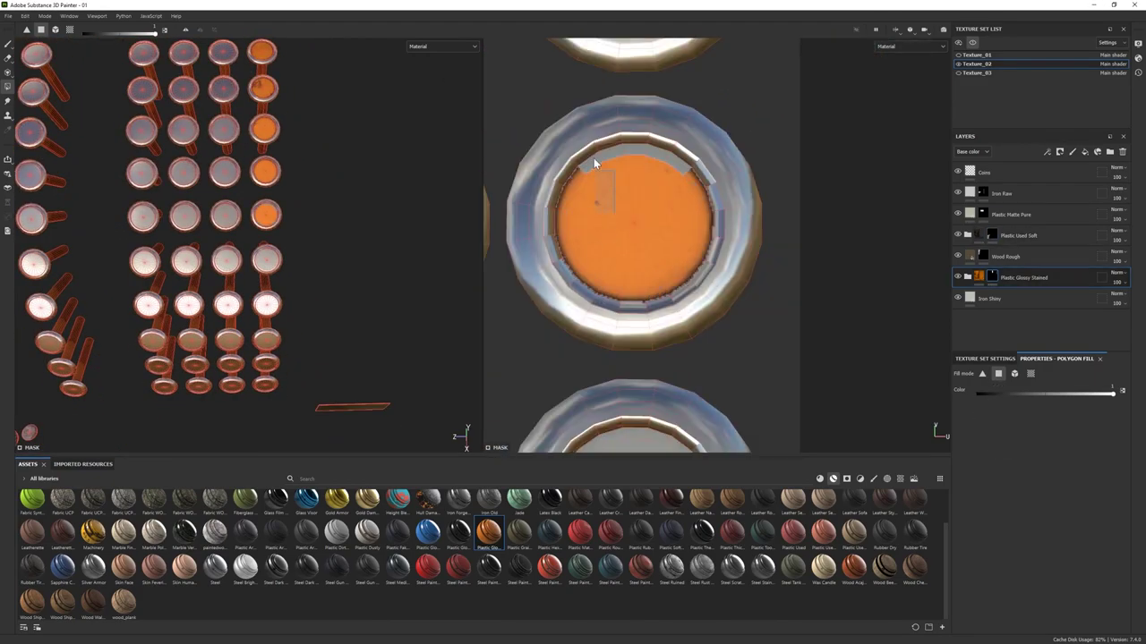
{"action": "middle_click_drag", "start_coordinate": [579, 263], "coordinate": [600, 293]}
{"action": "scroll", "coordinate": [610, 236], "scroll_direction": "down", "scroll_amount": 1}
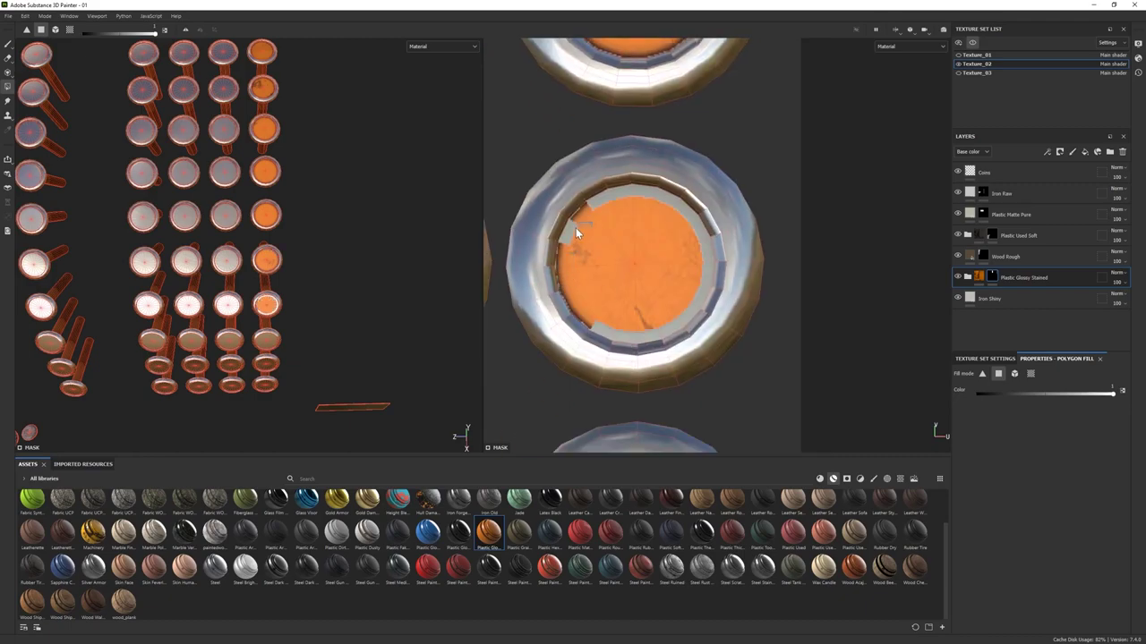
{"action": "scroll", "coordinate": [612, 248], "scroll_direction": "down", "scroll_amount": 3}
{"action": "scroll", "coordinate": [524, 243], "scroll_direction": "down", "scroll_amount": 2}
- Fill three more key cap islands orange in the texture view
{"action": "left_click", "coordinate": [586, 225]}
{"action": "left_click", "coordinate": [688, 315]}
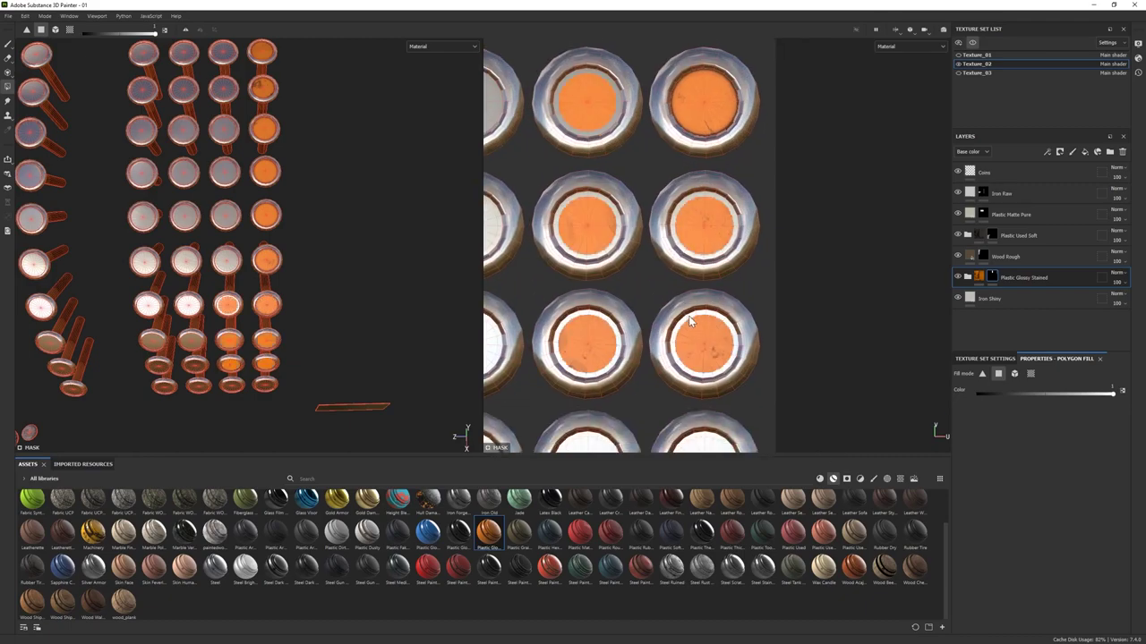
{"action": "scroll", "coordinate": [687, 373], "scroll_direction": "up", "scroll_amount": 1}
{"action": "scroll", "coordinate": [638, 197], "scroll_direction": "down", "scroll_amount": 1}
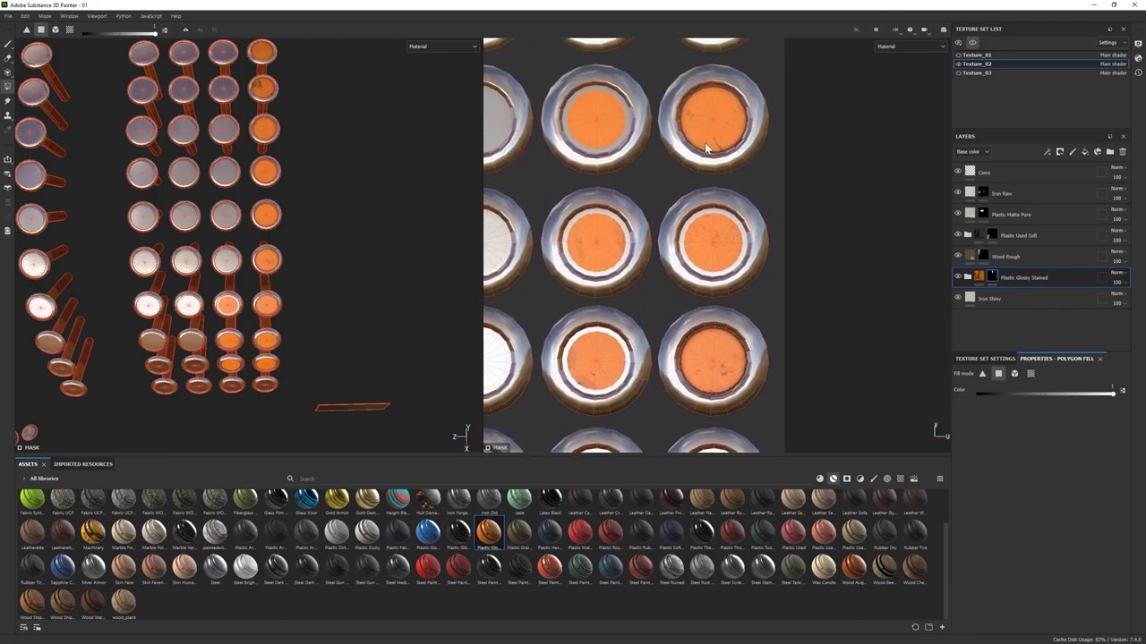
{"action": "scroll", "coordinate": [708, 301], "scroll_direction": "down", "scroll_amount": 1}
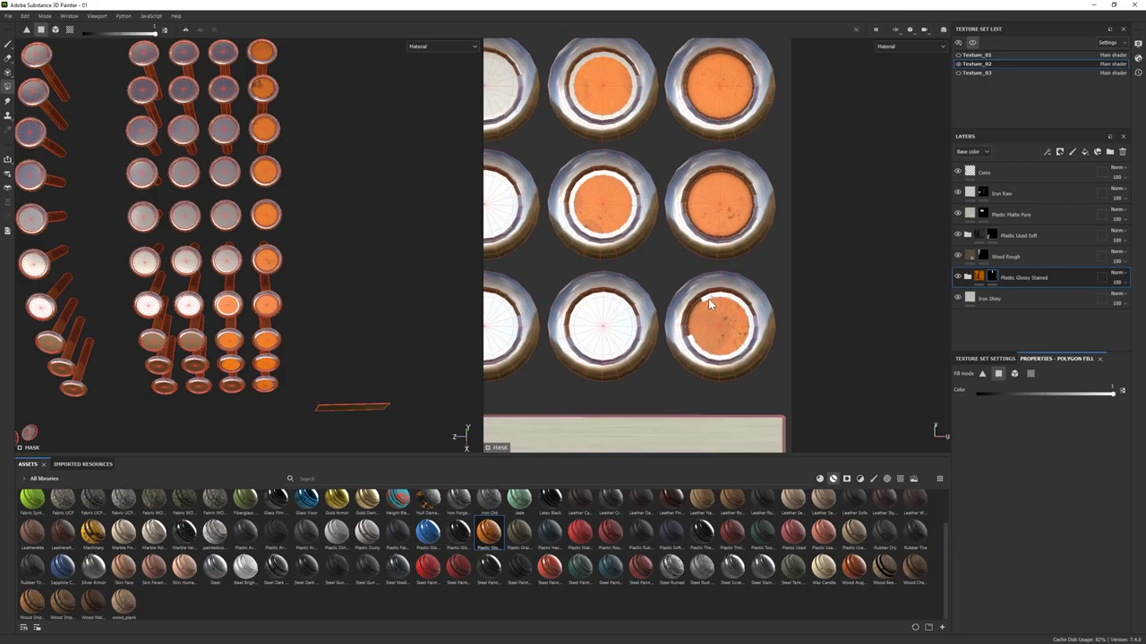
{"action": "scroll", "coordinate": [751, 327], "scroll_direction": "up", "scroll_amount": 2}
{"action": "left_click", "coordinate": [658, 305]}
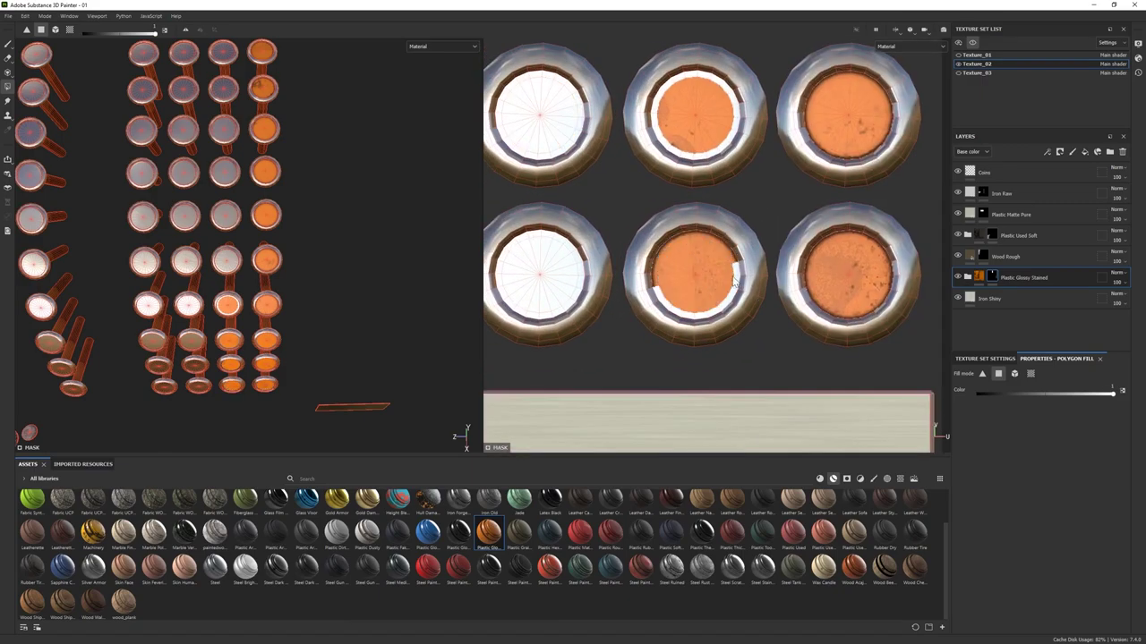
{"action": "scroll", "coordinate": [730, 304], "scroll_direction": "up", "scroll_amount": 1}
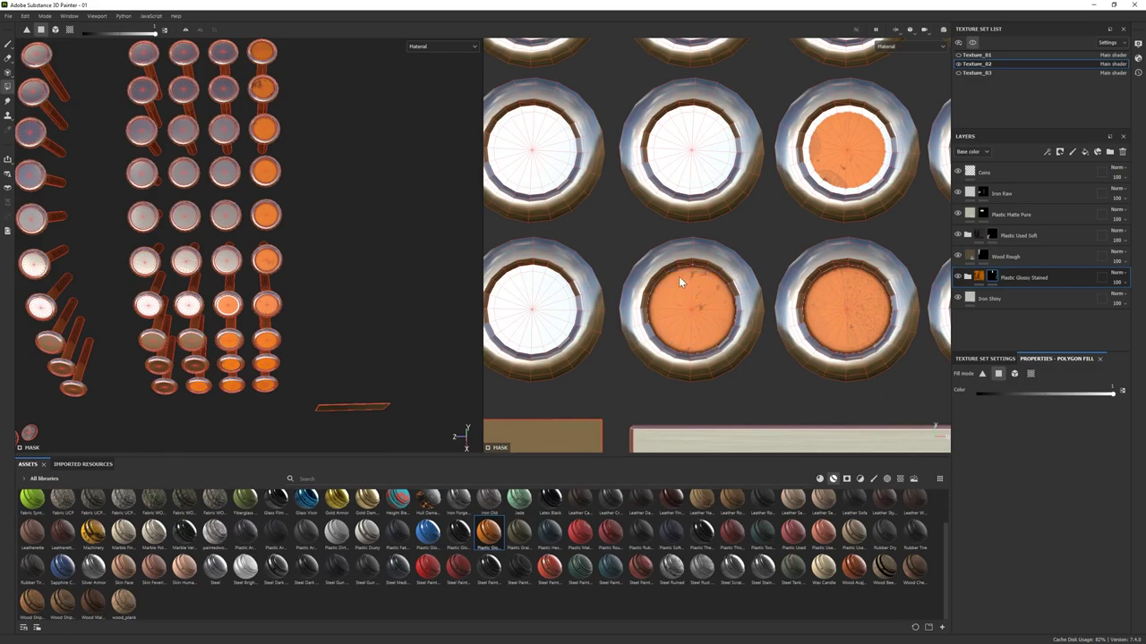
{"action": "scroll", "coordinate": [680, 279], "scroll_direction": "down", "scroll_amount": 1}
{"action": "scroll", "coordinate": [704, 143], "scroll_direction": "up", "scroll_amount": 3}
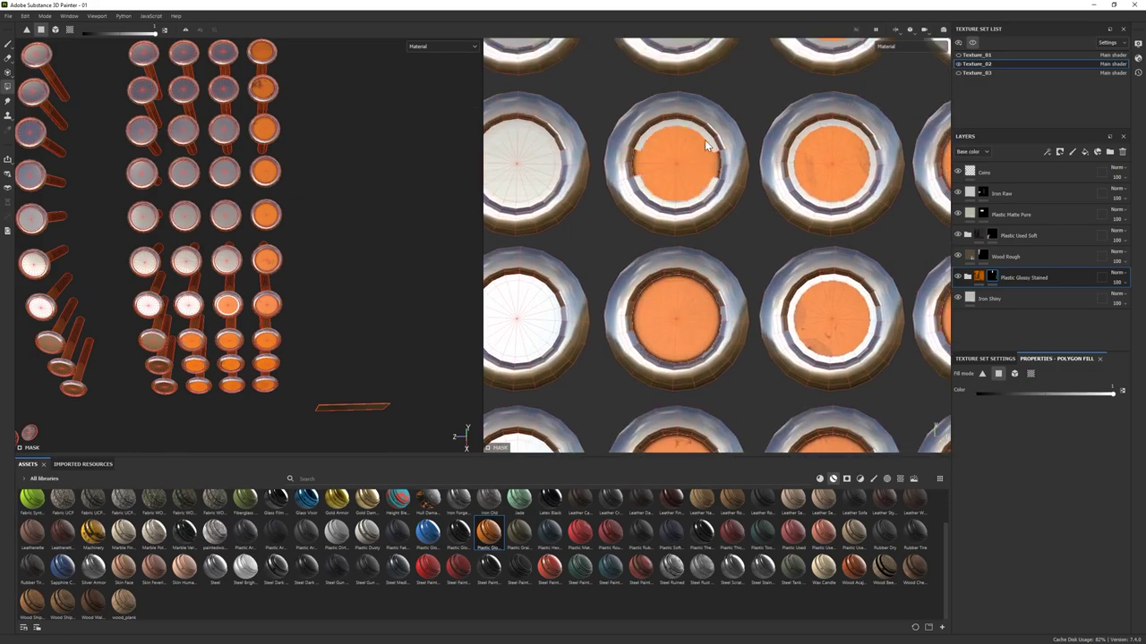
{"action": "scroll", "coordinate": [622, 191], "scroll_direction": "down", "scroll_amount": 3}
{"action": "scroll", "coordinate": [623, 190], "scroll_direction": "up", "scroll_amount": 2}
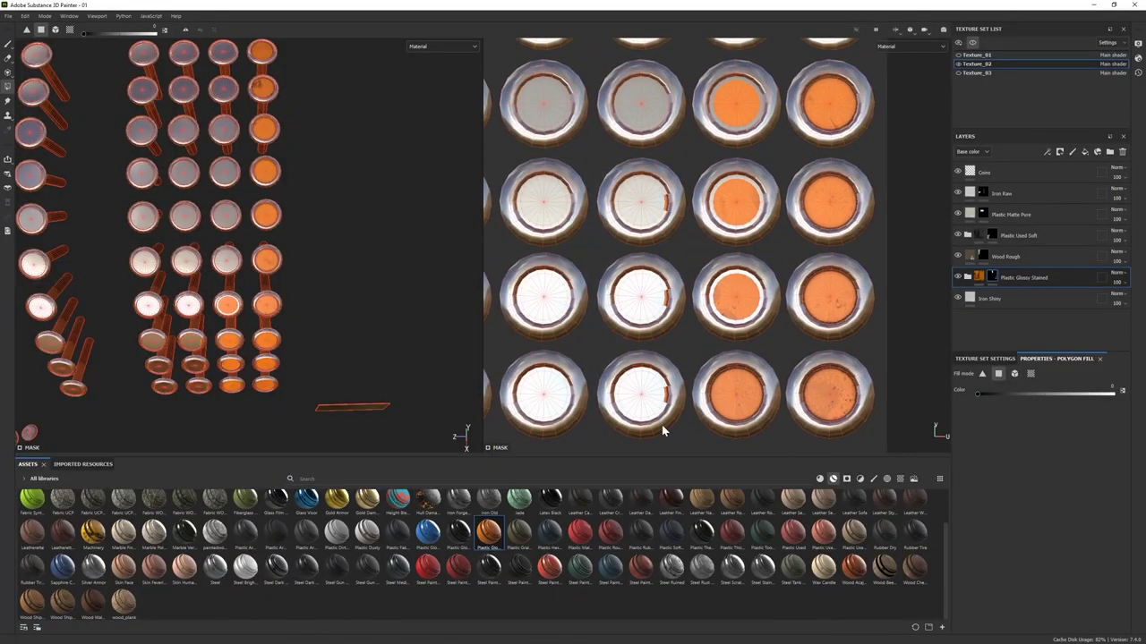
{"action": "scroll", "coordinate": [605, 342], "scroll_direction": "up", "scroll_amount": 3}
- Switch the mask fill to polygon mode and refine the middle key cap's filled polygons
{"action": "left_click", "coordinate": [998, 373]}
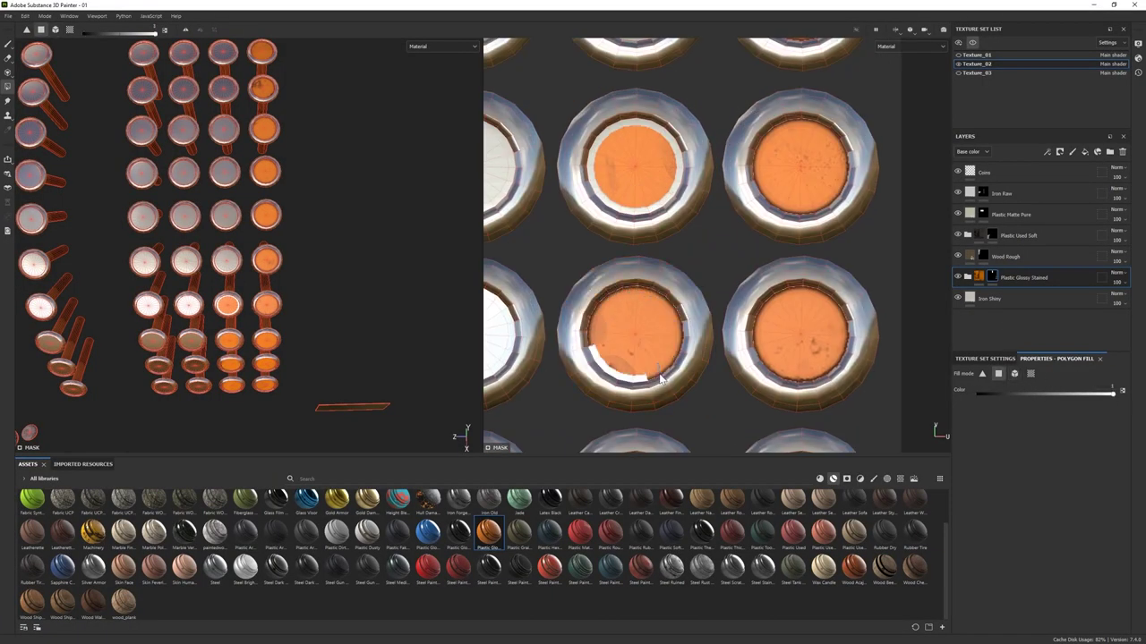
{"action": "left_click", "coordinate": [669, 219]}
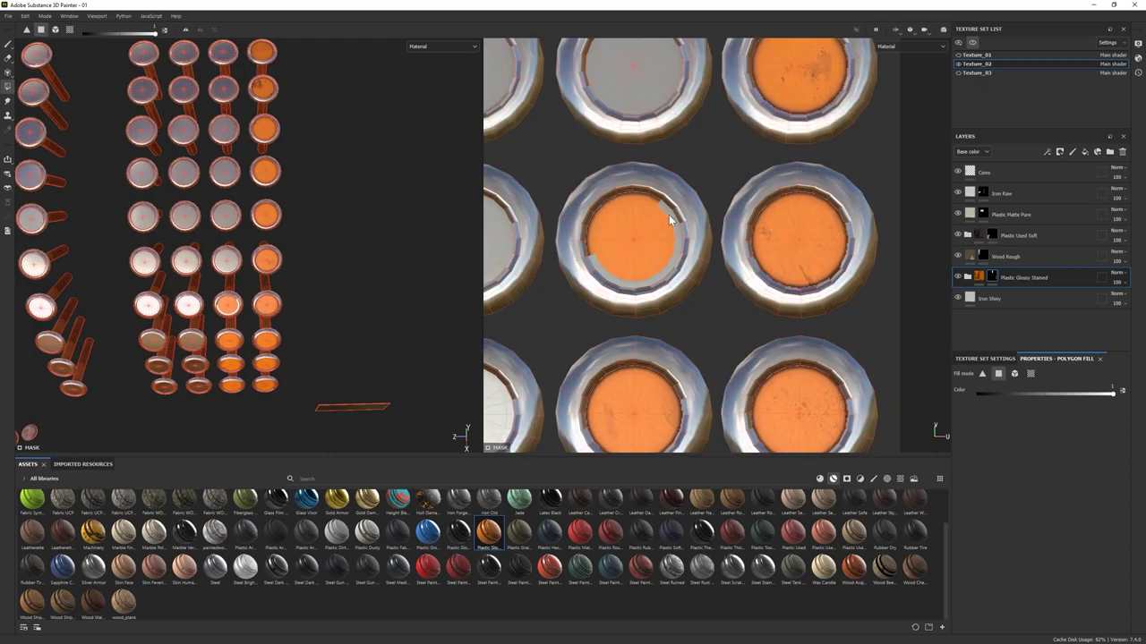
{"action": "left_click", "coordinate": [658, 213]}
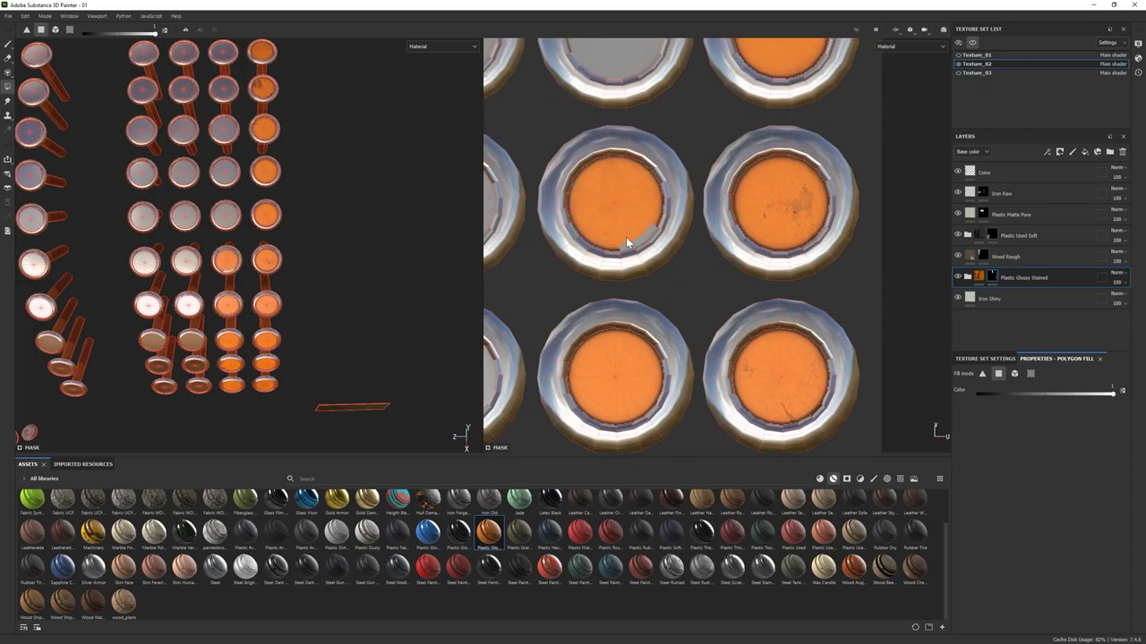
{"action": "left_click", "coordinate": [550, 189]}
{"action": "left_click", "coordinate": [625, 170]}
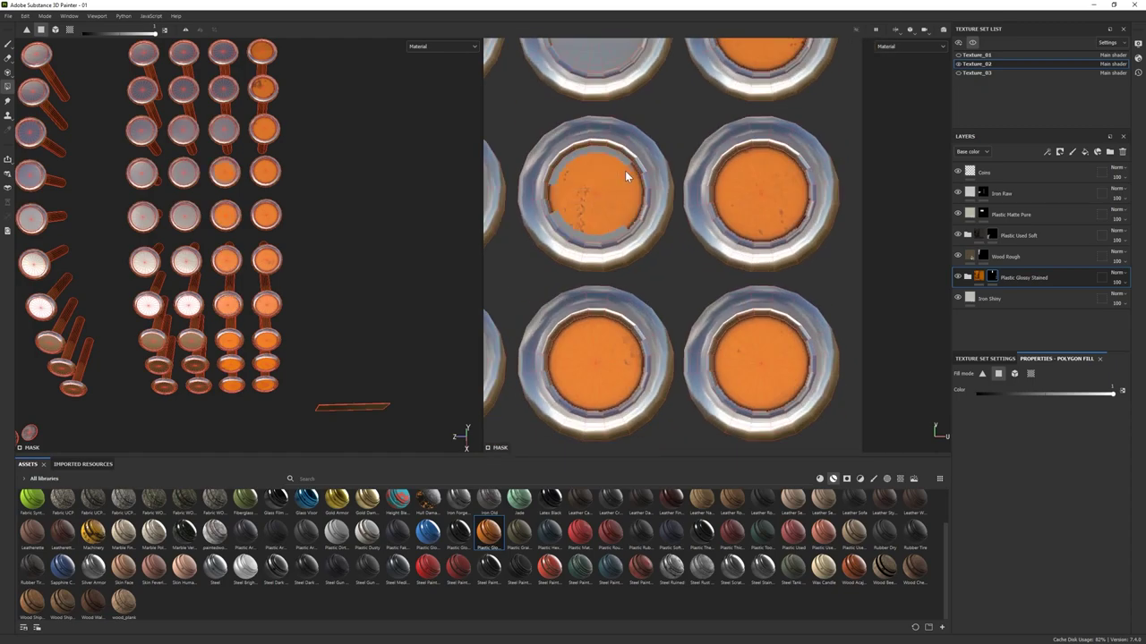
{"action": "left_click", "coordinate": [564, 189]}
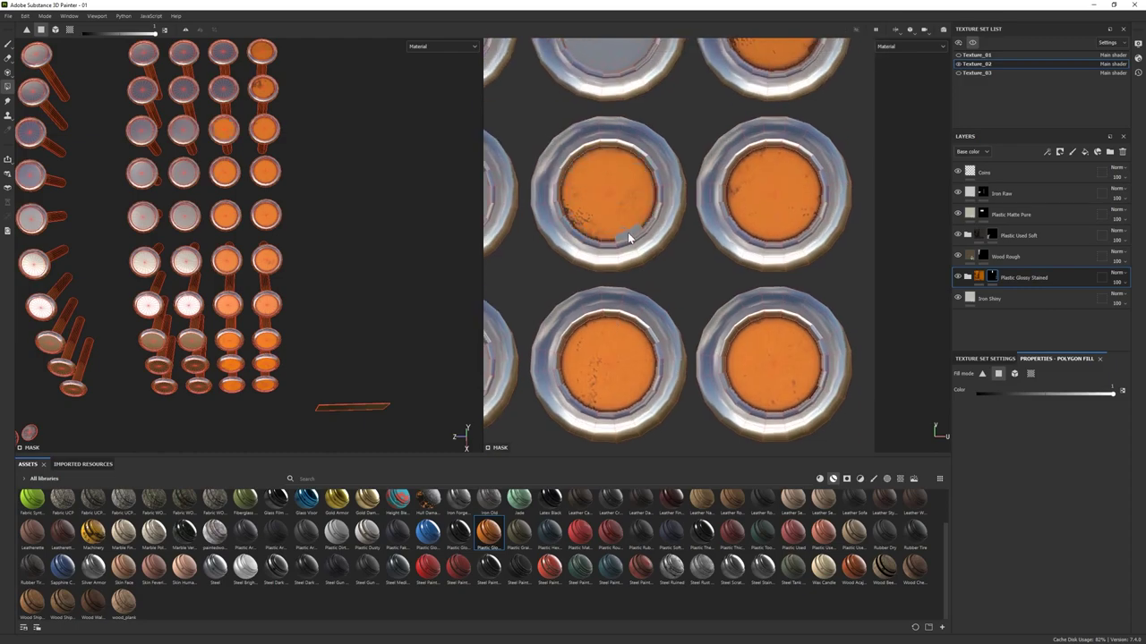
{"action": "left_click", "coordinate": [639, 121]}
{"action": "left_click", "coordinate": [568, 143]}
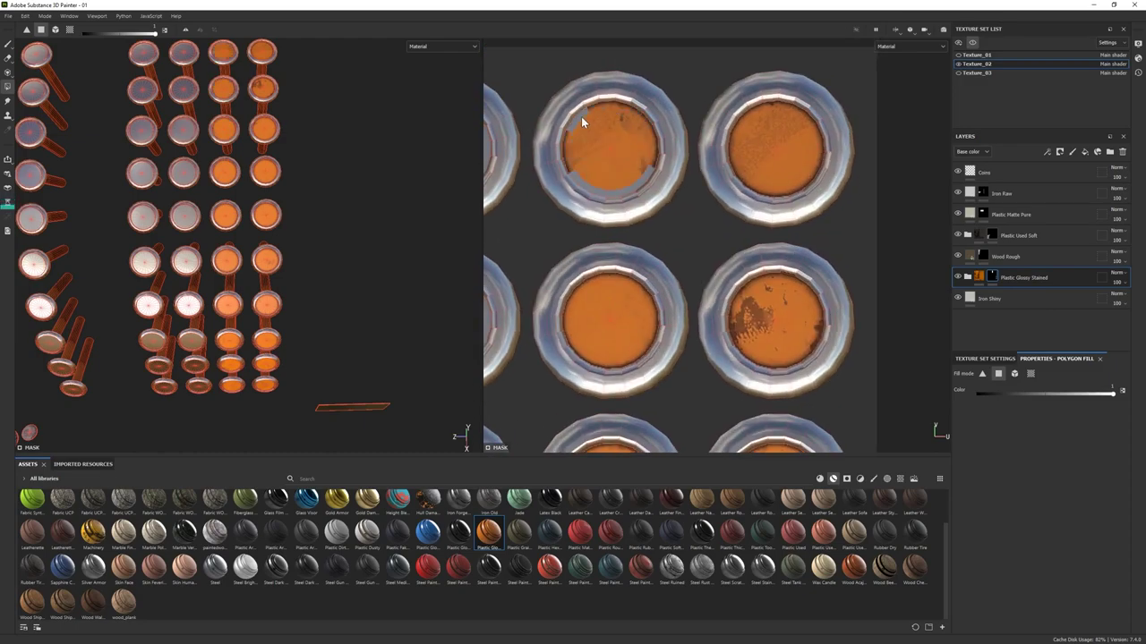
- Fill a previously grey key cap orange and inspect the keys from other angles
{"action": "middle_click_drag", "start_coordinate": [646, 175], "coordinate": [734, 189], "text": "alt"}
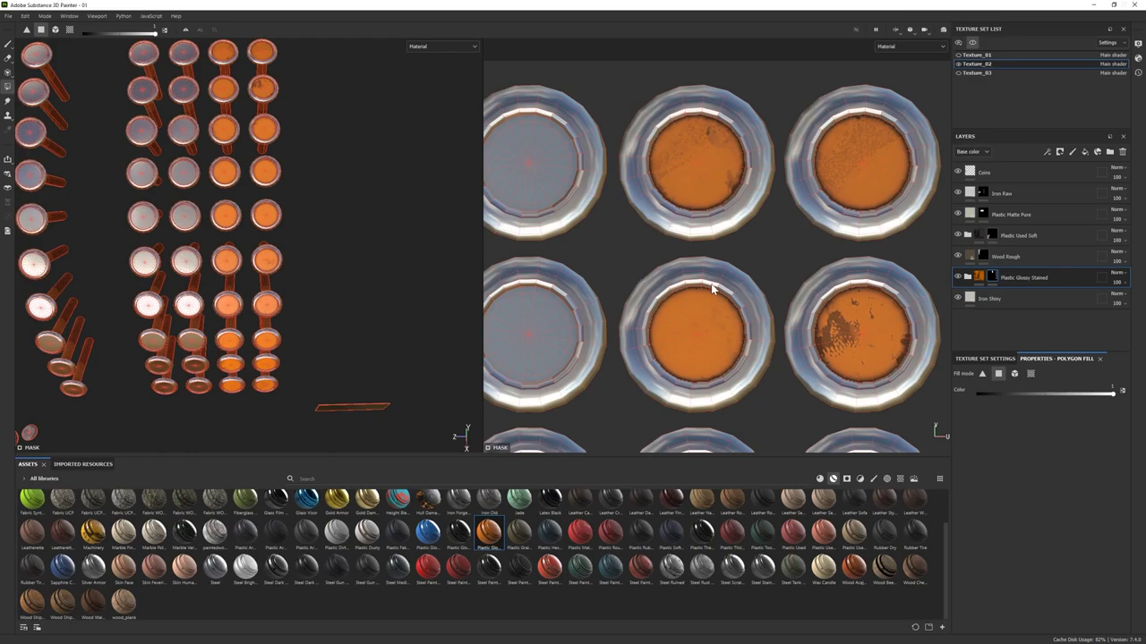
{"action": "scroll", "coordinate": [712, 288], "scroll_direction": "down", "scroll_amount": 5}
{"action": "scroll", "coordinate": [631, 228], "scroll_direction": "up", "scroll_amount": 6}
{"action": "left_click", "coordinate": [705, 207]}
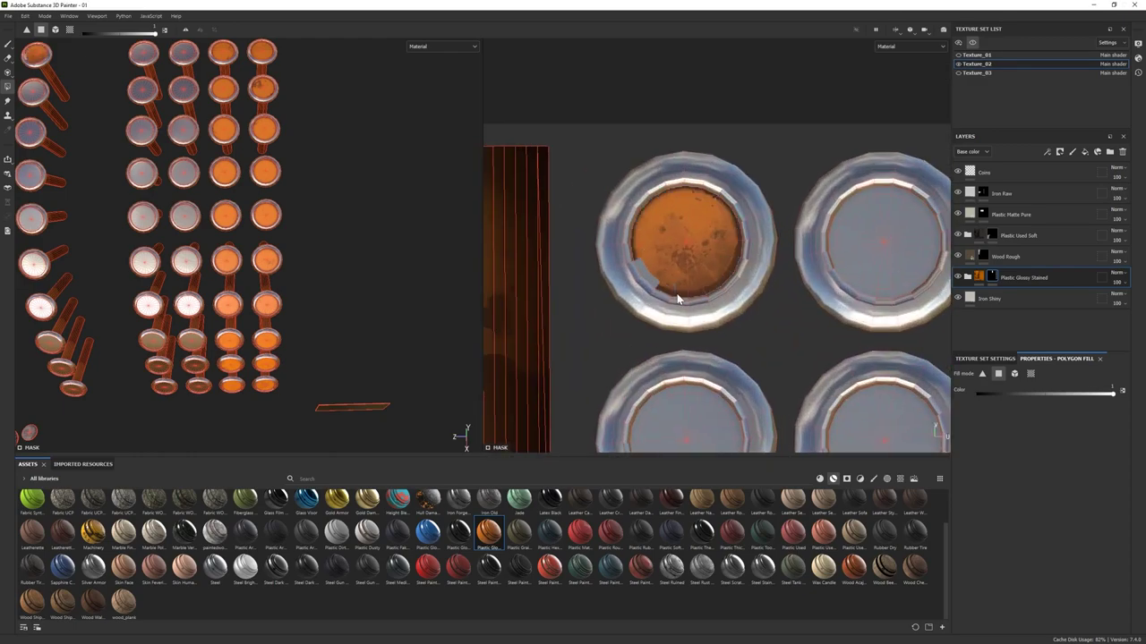
{"action": "middle_click_drag", "start_coordinate": [677, 299], "coordinate": [738, 186], "text": "alt"}
{"action": "left_click_drag", "start_coordinate": [719, 190], "coordinate": [679, 136], "text": "alt"}
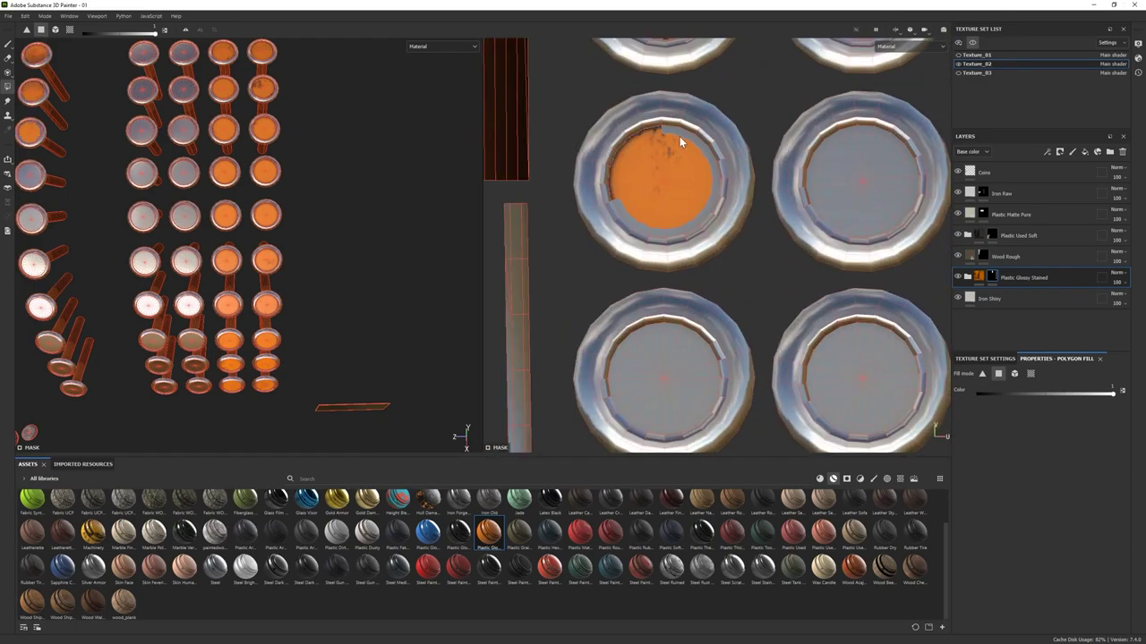
{"action": "left_click_drag", "start_coordinate": [657, 227], "coordinate": [712, 206], "text": "alt"}
{"action": "left_click_drag", "start_coordinate": [650, 247], "coordinate": [628, 272], "text": "alt"}
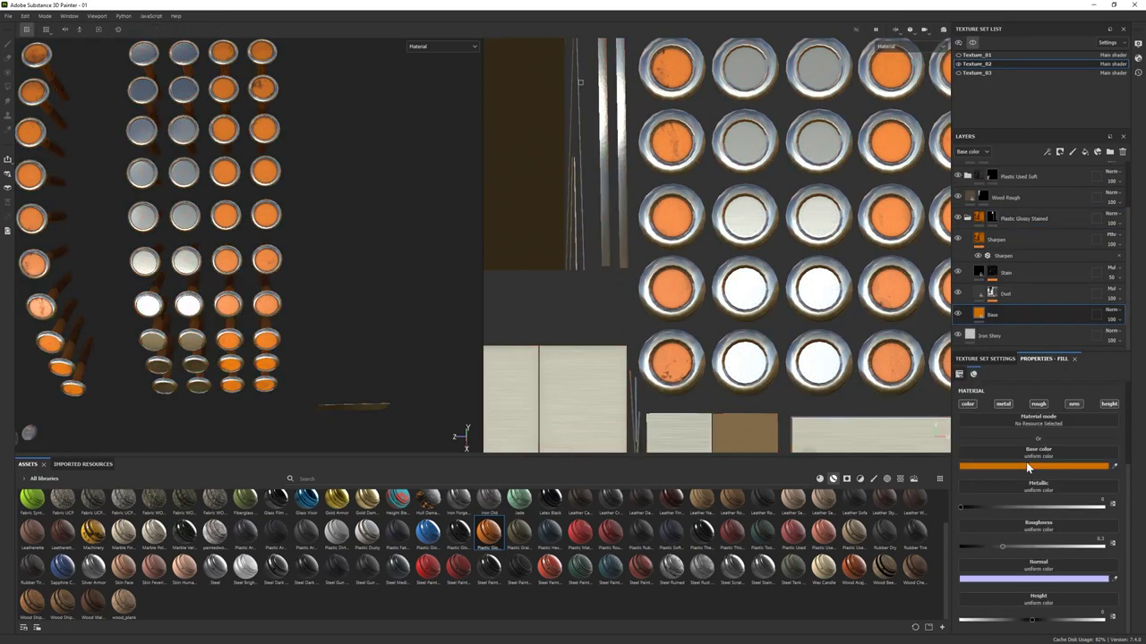
- Adjust the fill's orange base colour and fill several key faces in the UV layout
{"action": "left_click", "coordinate": [1025, 464]}
{"action": "left_click_drag", "start_coordinate": [961, 335], "coordinate": [1002, 336]}
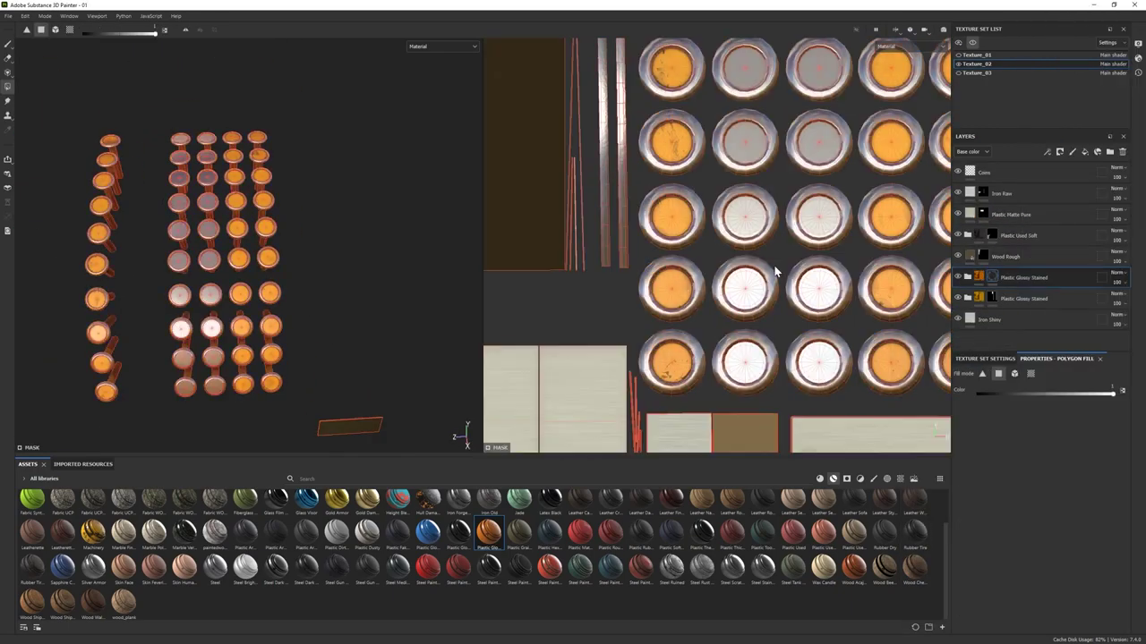
{"action": "scroll", "coordinate": [665, 254], "scroll_direction": "up", "scroll_amount": 5}
{"action": "left_click", "coordinate": [865, 308]}
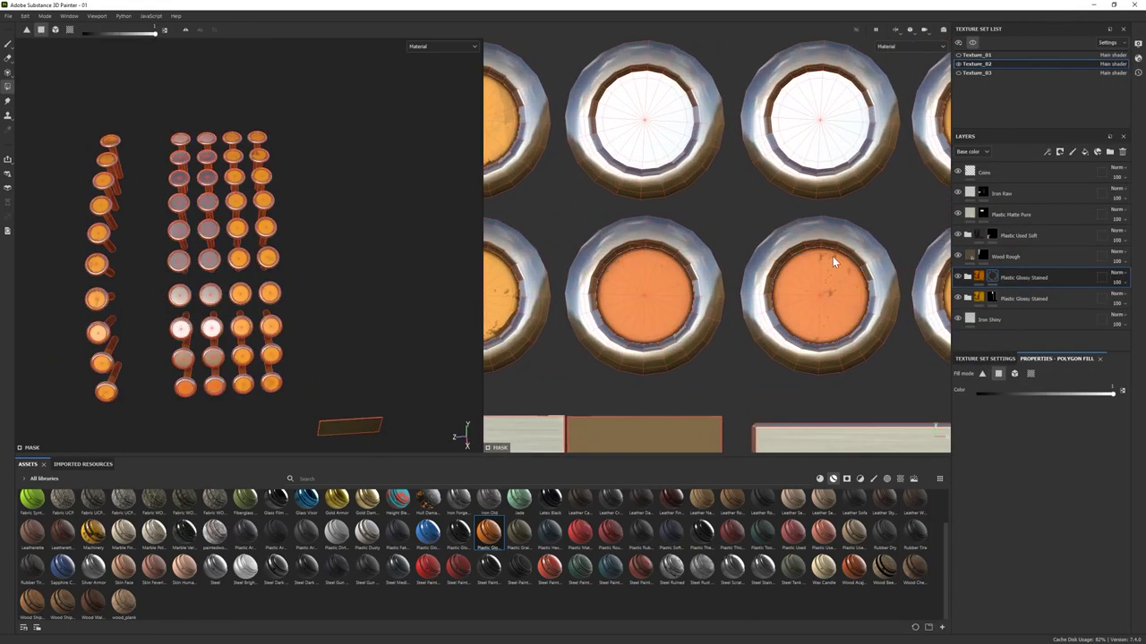
{"action": "scroll", "coordinate": [832, 256], "scroll_direction": "up", "scroll_amount": 2}
{"action": "scroll", "coordinate": [641, 308], "scroll_direction": "down", "scroll_amount": 2}
{"action": "left_click", "coordinate": [593, 365]}
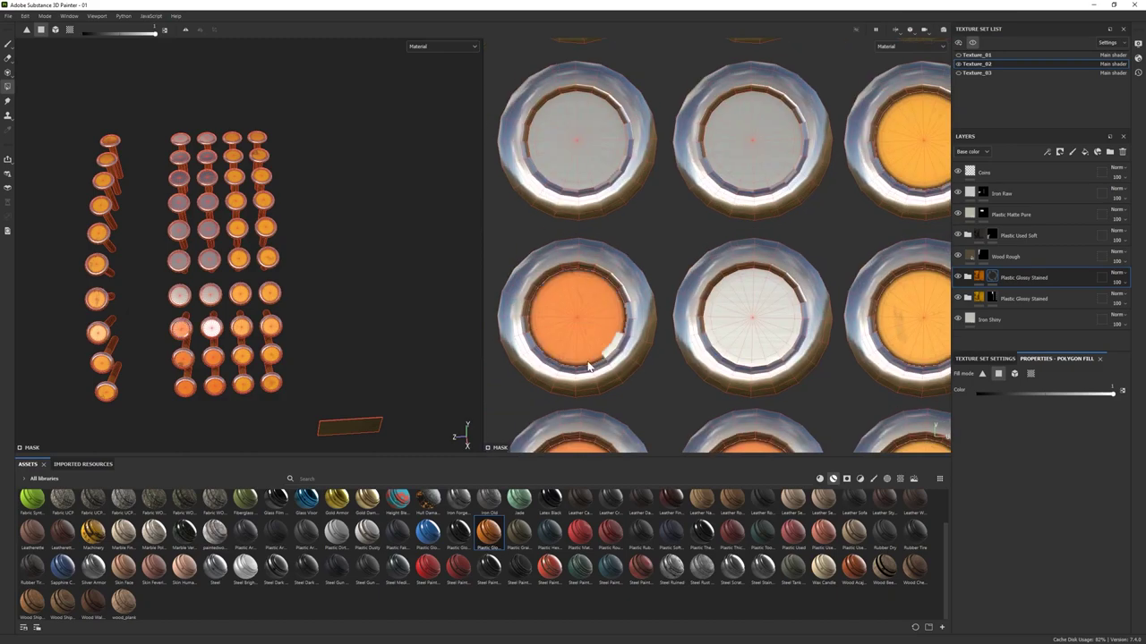
{"action": "left_click", "coordinate": [755, 338]}
{"action": "left_click", "coordinate": [759, 325]}
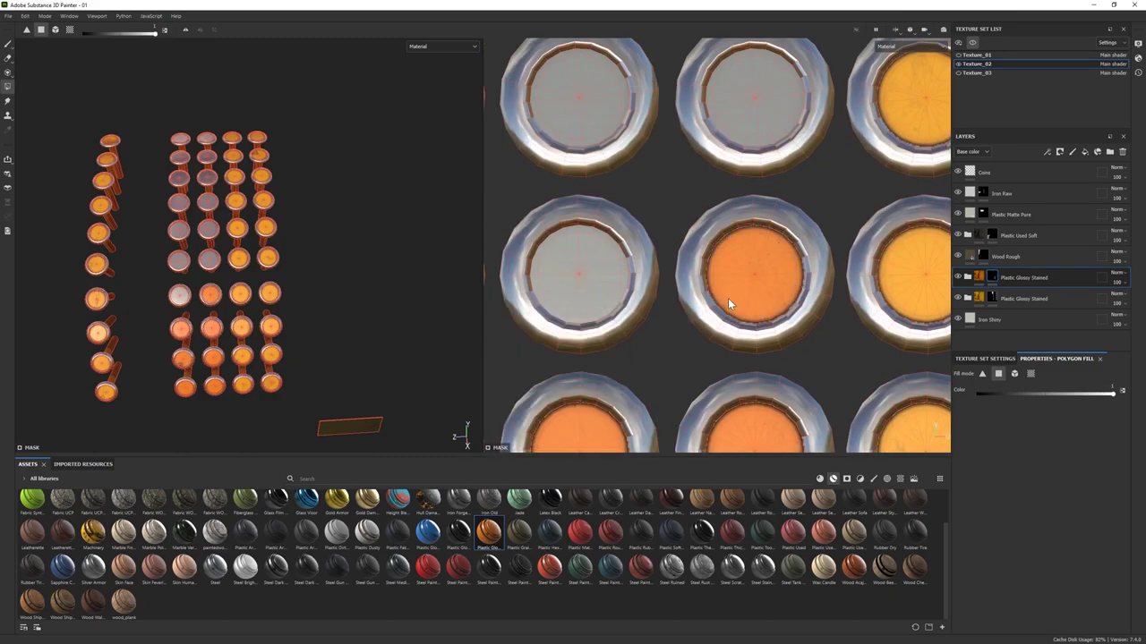
{"action": "left_click", "coordinate": [614, 253]}
{"action": "scroll", "coordinate": [542, 307], "scroll_direction": "up", "scroll_amount": 1}
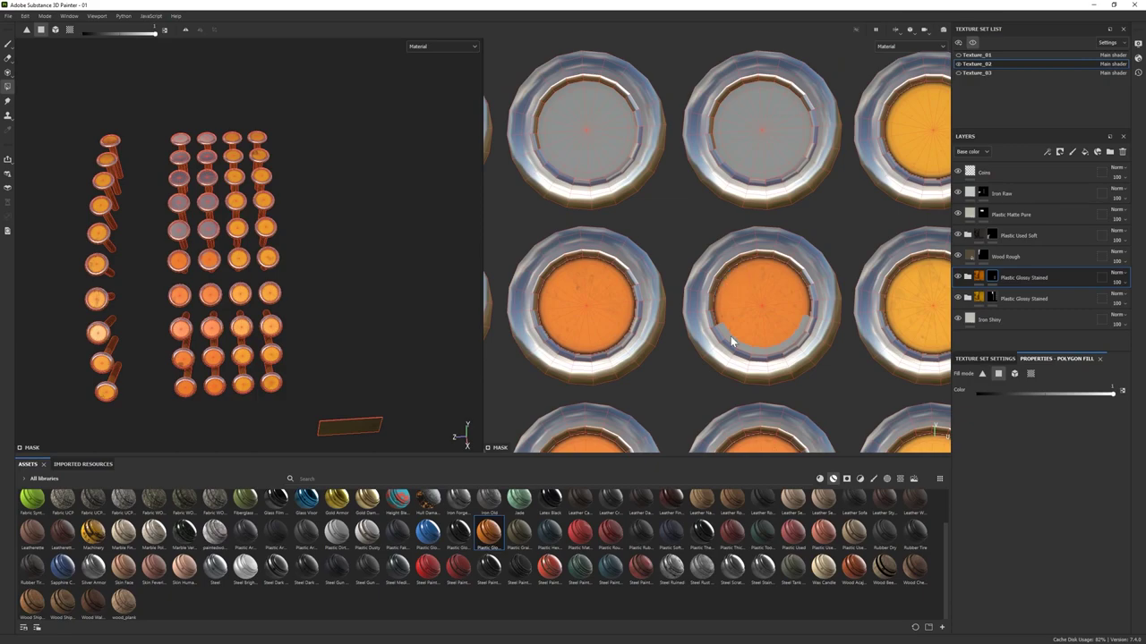
- Fill the top, top-centre and top-left key faces orange in the UV layout
{"action": "middle_click_drag", "start_coordinate": [728, 332], "coordinate": [810, 280]}
{"action": "middle_click_drag", "start_coordinate": [616, 304], "coordinate": [599, 257]}
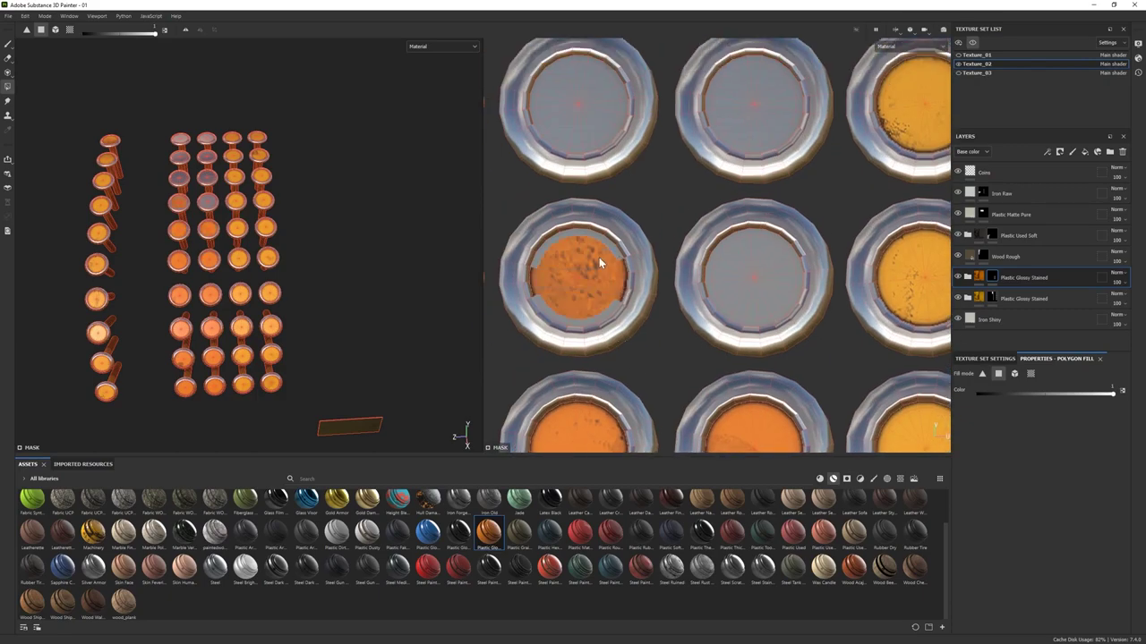
{"action": "middle_click_drag", "start_coordinate": [779, 314], "coordinate": [639, 338]}
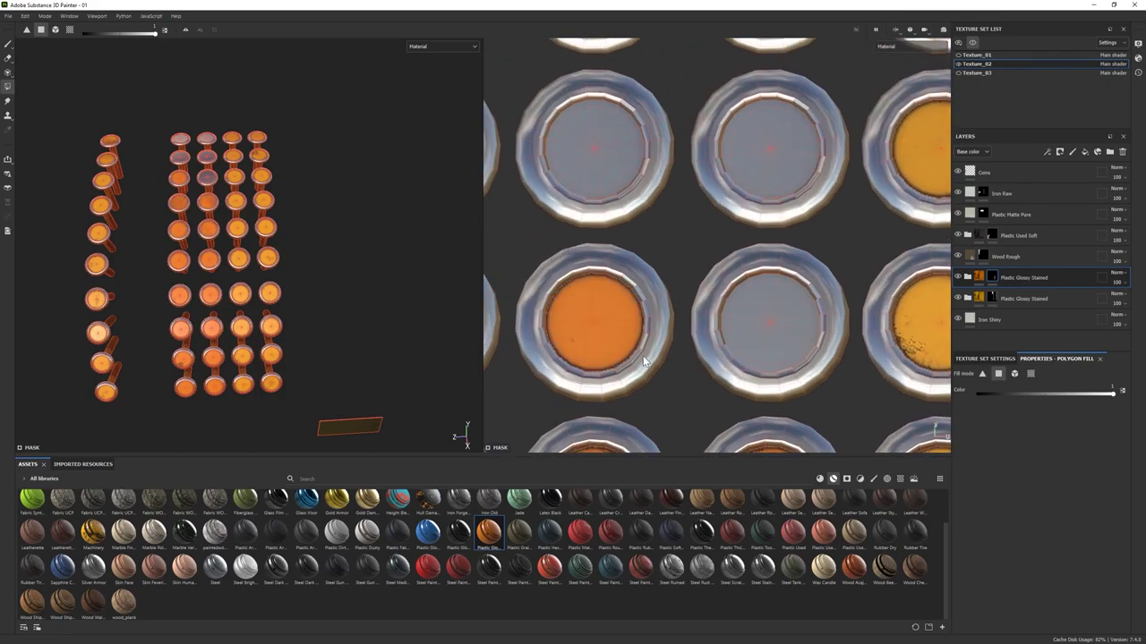
{"action": "middle_click_drag", "start_coordinate": [767, 355], "coordinate": [561, 286]}
{"action": "middle_click_drag", "start_coordinate": [799, 274], "coordinate": [799, 354]}
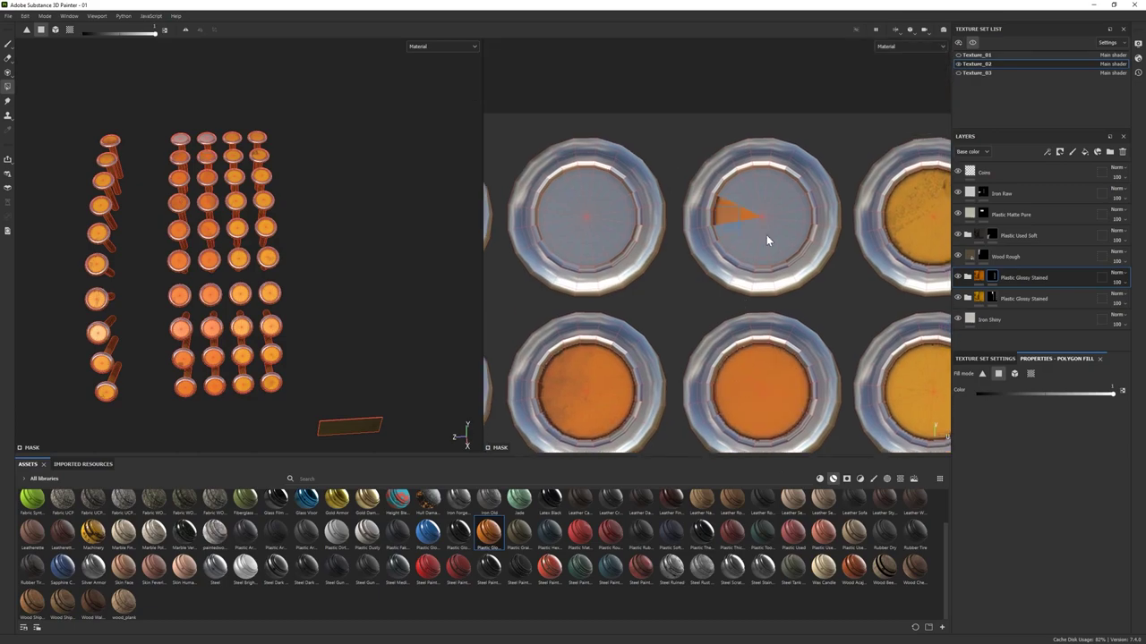
{"action": "left_click", "coordinate": [787, 257]}
{"action": "left_click", "coordinate": [543, 223]}
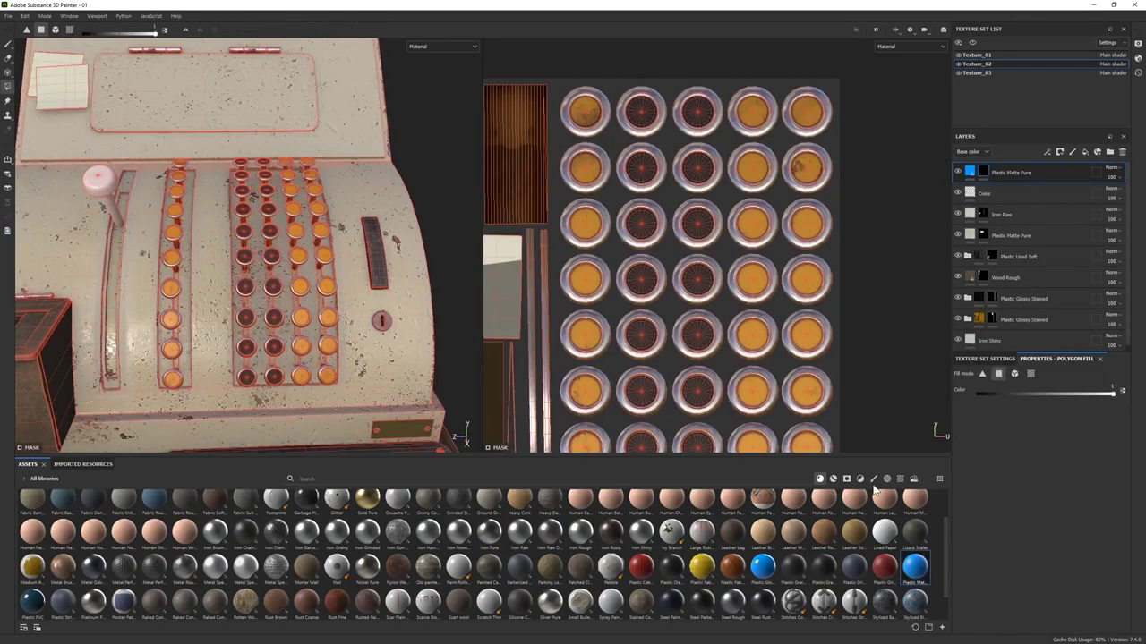
- Delete the top Plastic Matte Pure layer
{"action": "left_click", "coordinate": [886, 478]}
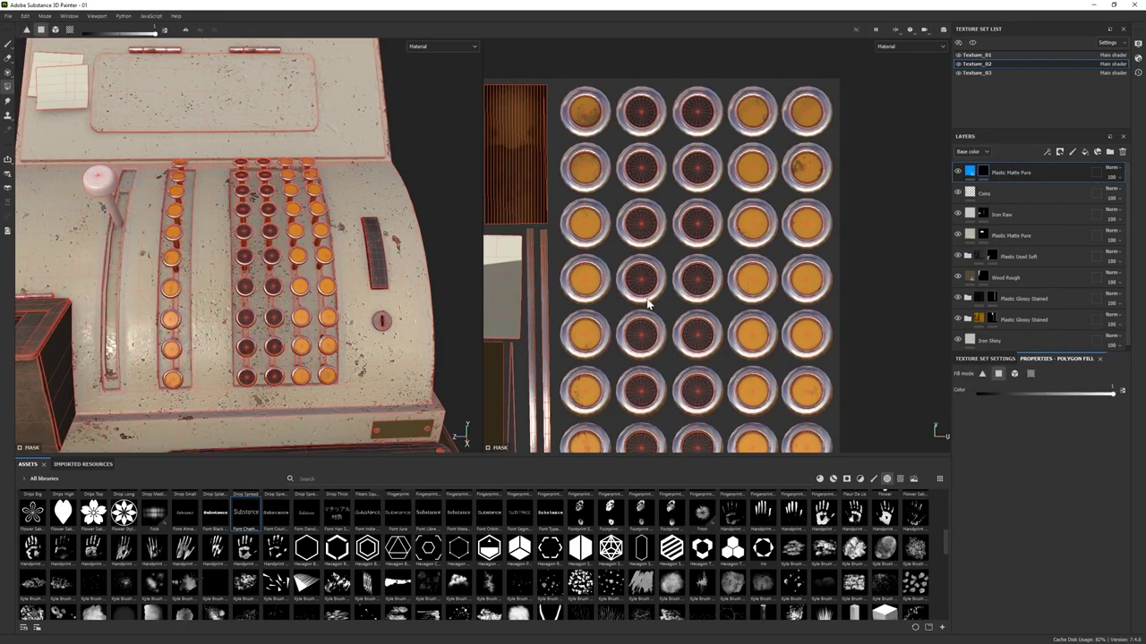
{"action": "left_click", "coordinate": [970, 171]}
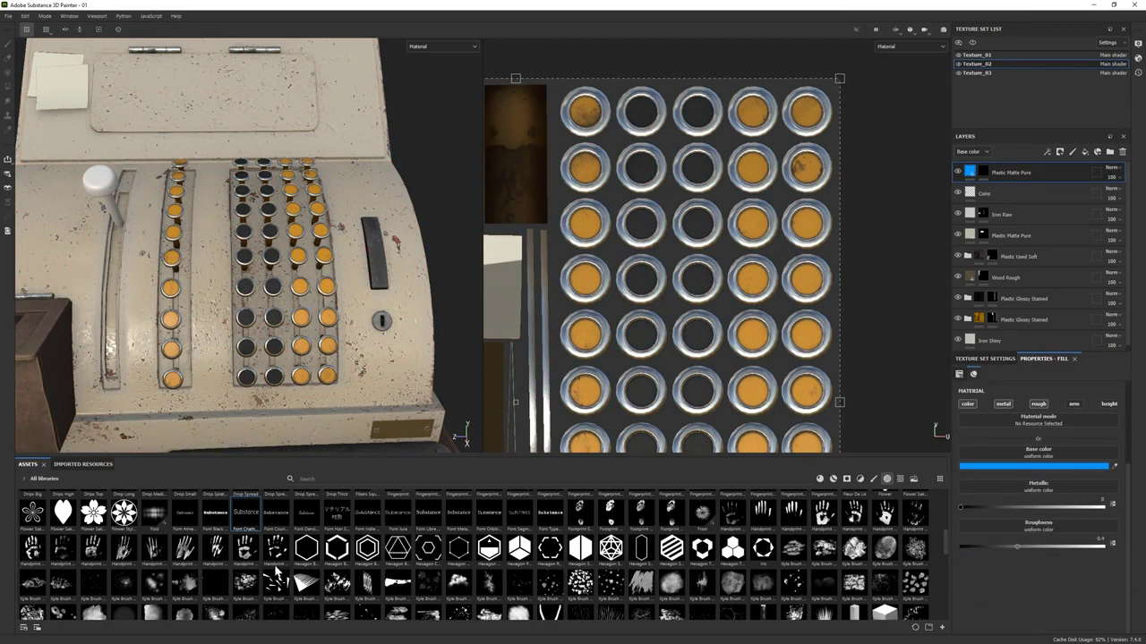
{"action": "scroll", "coordinate": [1060, 483], "scroll_direction": "up", "scroll_amount": 1}
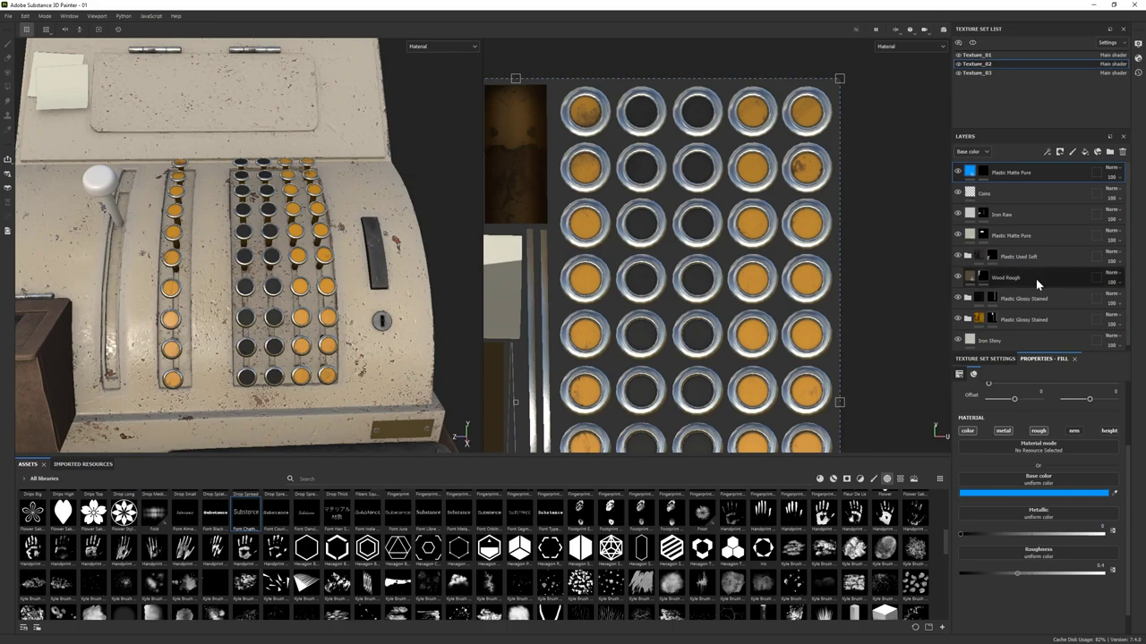
{"action": "key", "text": "Delete"}
- Add Plastic Matte as a new top layer with a black mask and mesh-piece fill mode
{"action": "left_click", "coordinate": [818, 481]}
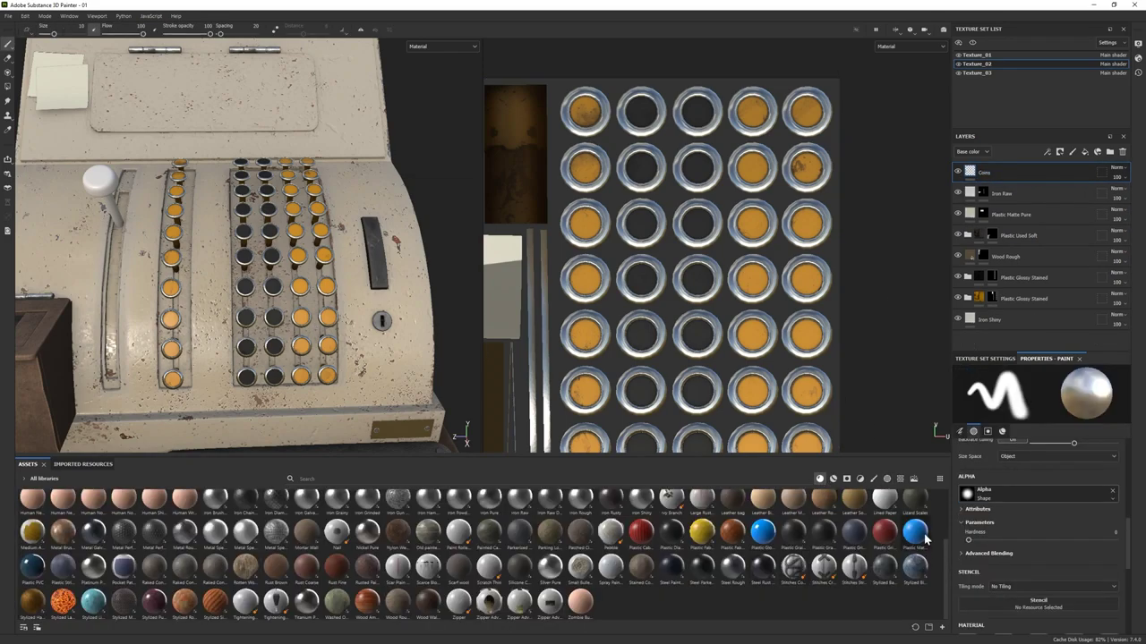
{"action": "left_click_drag", "start_coordinate": [914, 532], "coordinate": [1017, 162]}
{"action": "scroll", "coordinate": [1052, 516], "scroll_direction": "up", "scroll_amount": 2}
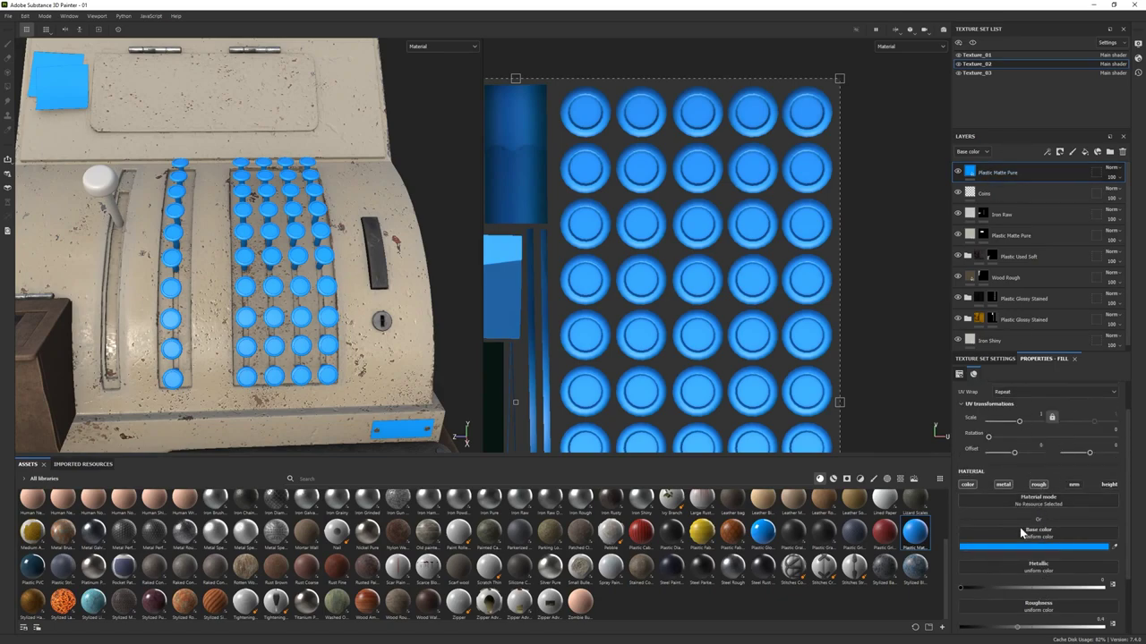
{"action": "right_click", "coordinate": [1011, 173]}
{"action": "left_click", "coordinate": [1041, 188]}
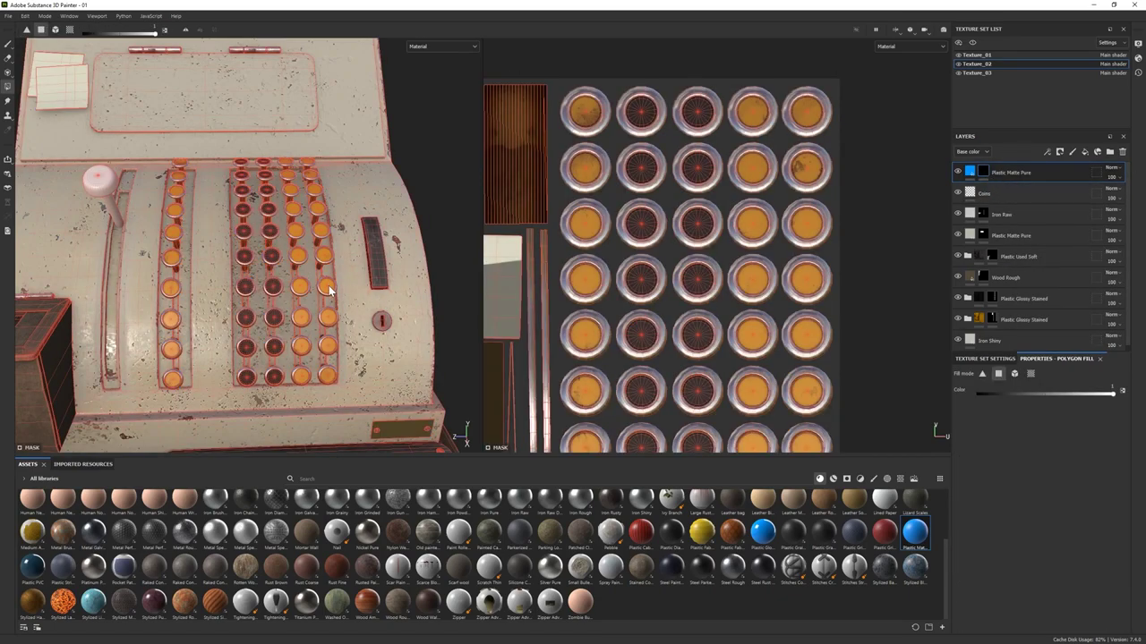
{"action": "left_click", "coordinate": [1014, 373]}
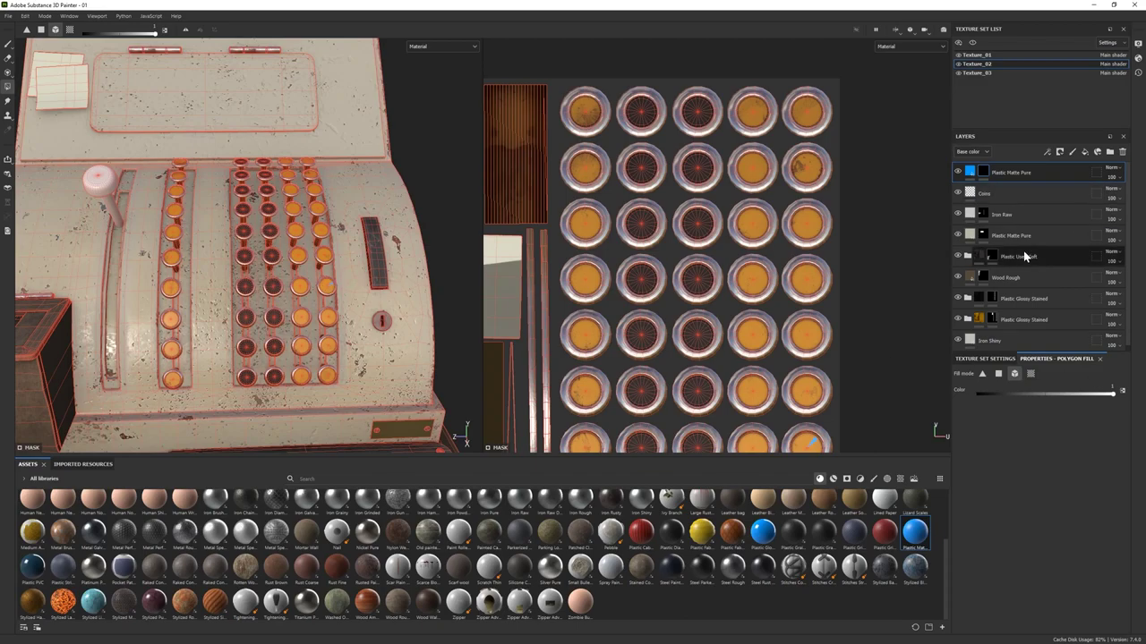
- Put the Font Chathura alpha on the paint brush and stamp blue digits 1–9 and 0 on key caps
{"action": "key", "text": "1"}
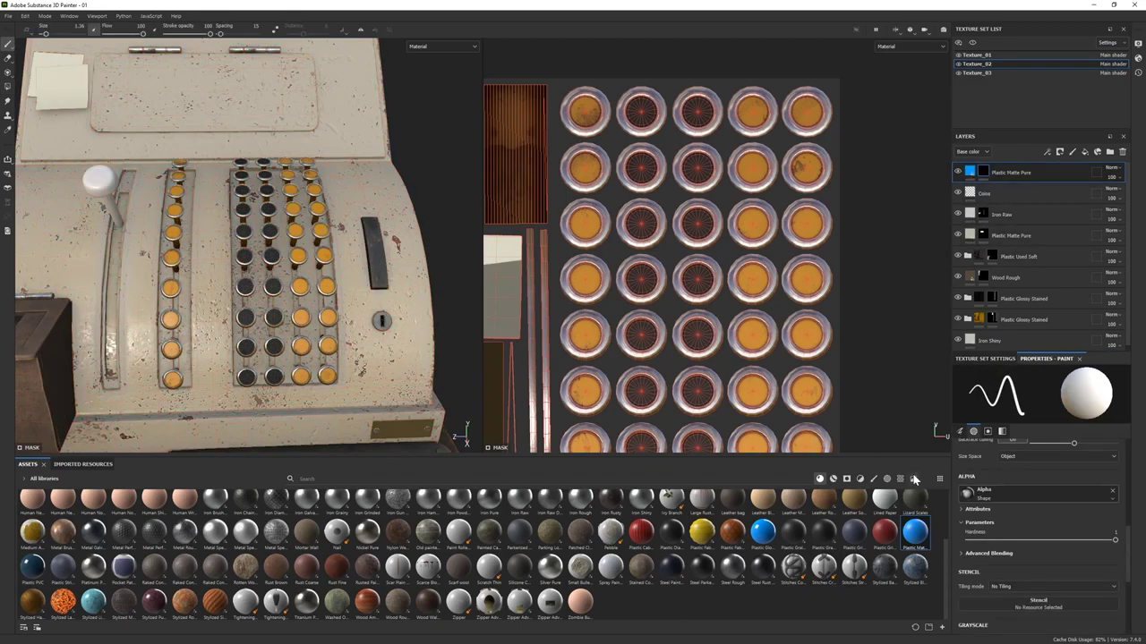
{"action": "left_click", "coordinate": [886, 478]}
{"action": "scroll", "coordinate": [331, 541], "scroll_direction": "down", "scroll_amount": 5}
{"action": "scroll", "coordinate": [331, 541], "scroll_direction": "up", "scroll_amount": 3}
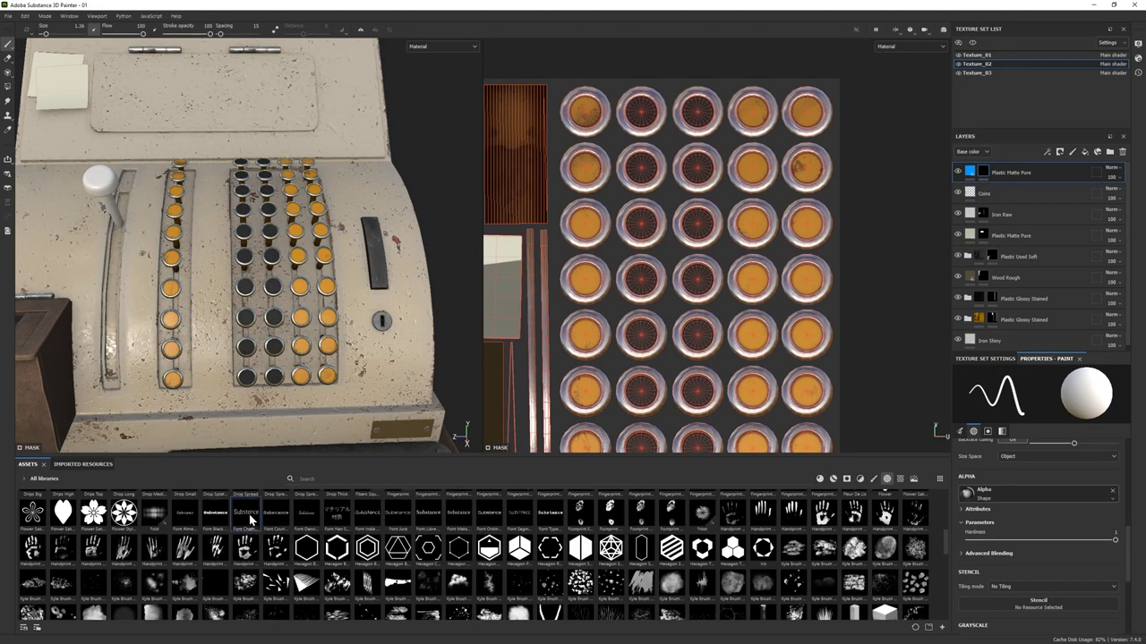
{"action": "left_click", "coordinate": [247, 512]}
{"action": "type", "text": "1"}
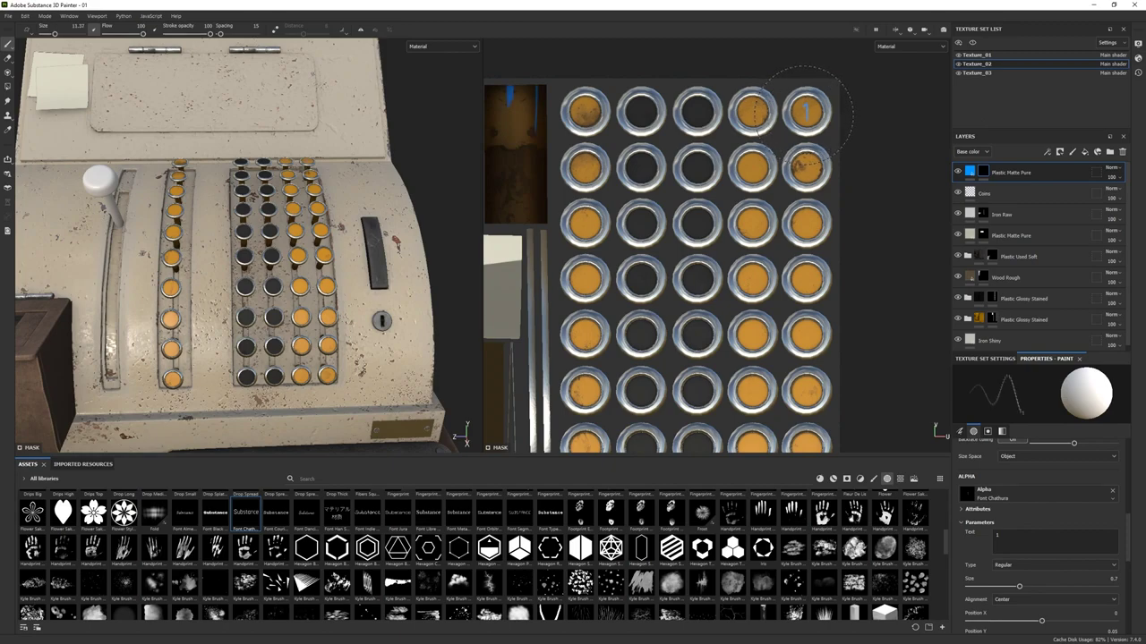
{"action": "key", "text": "2"}
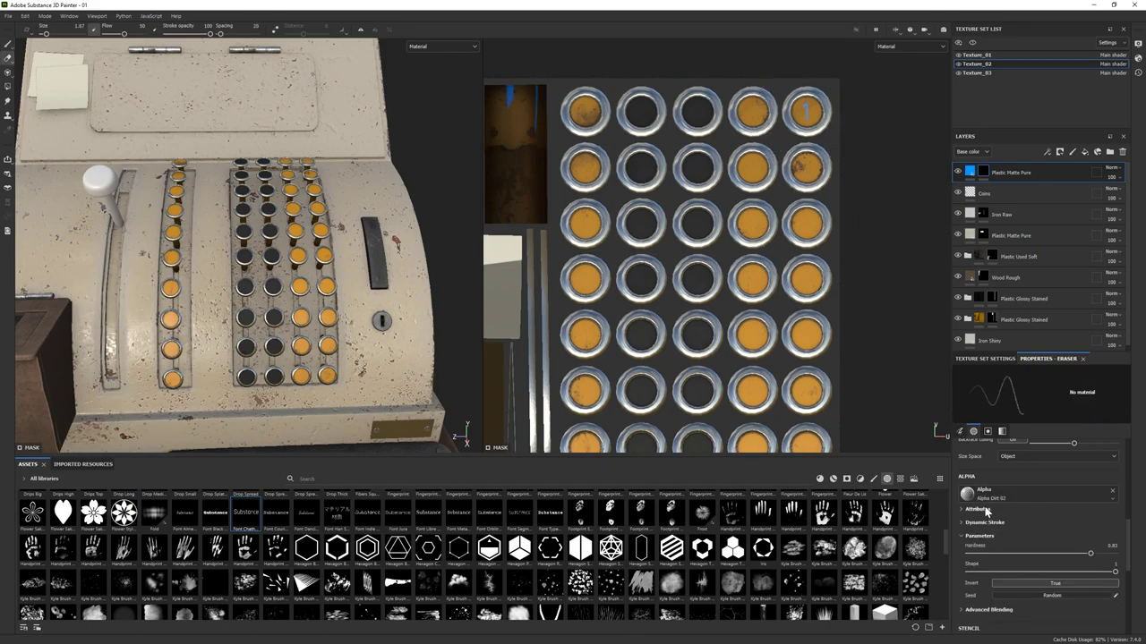
{"action": "left_click", "coordinate": [247, 512]}
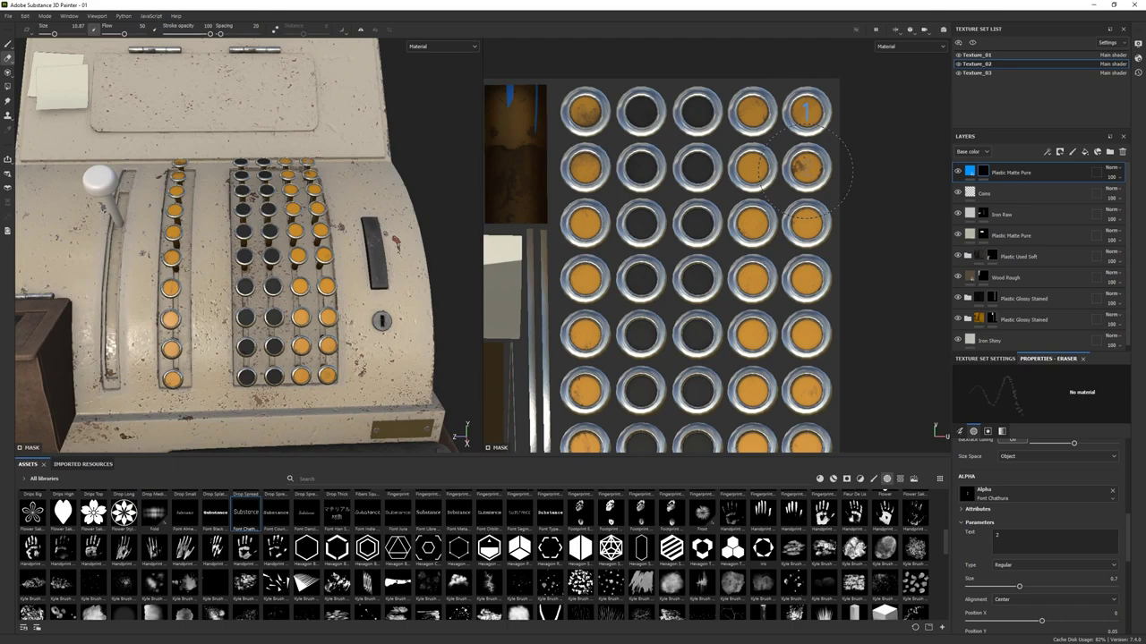
{"action": "key", "text": "1"}
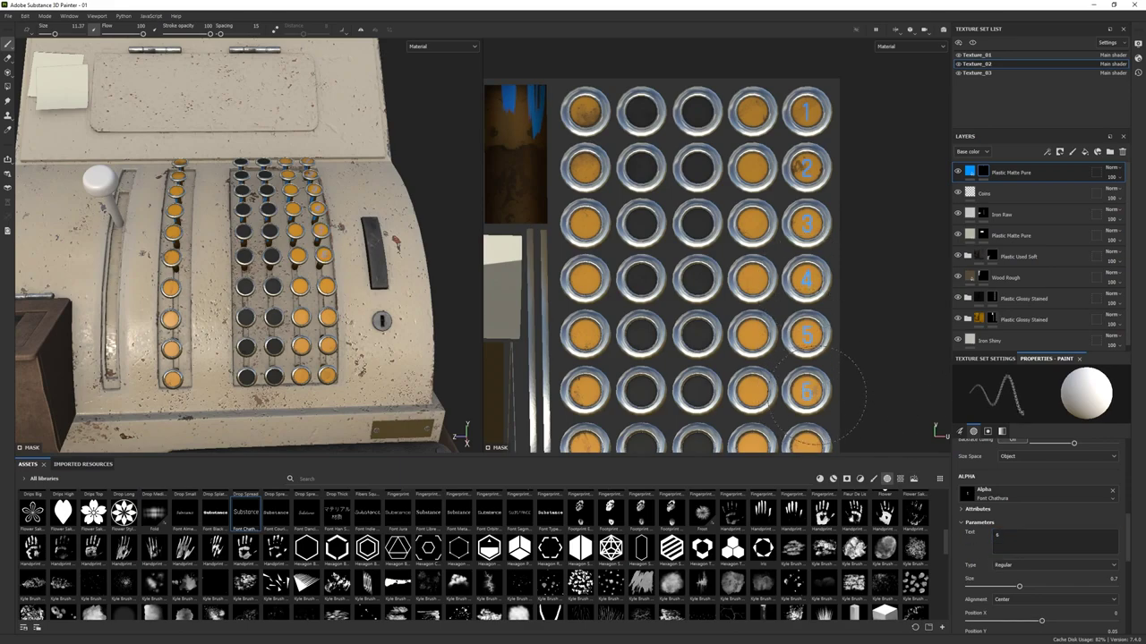
{"action": "middle_click_drag", "start_coordinate": [810, 391], "coordinate": [815, 194]}
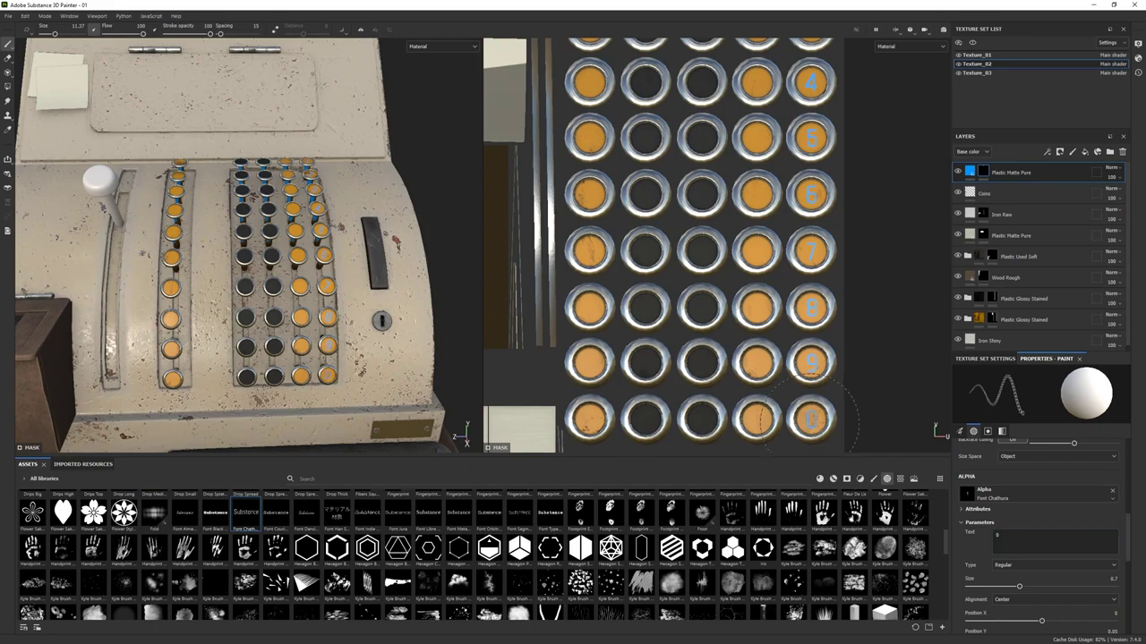
{"action": "scroll", "coordinate": [811, 416], "scroll_direction": "down", "scroll_amount": 3}
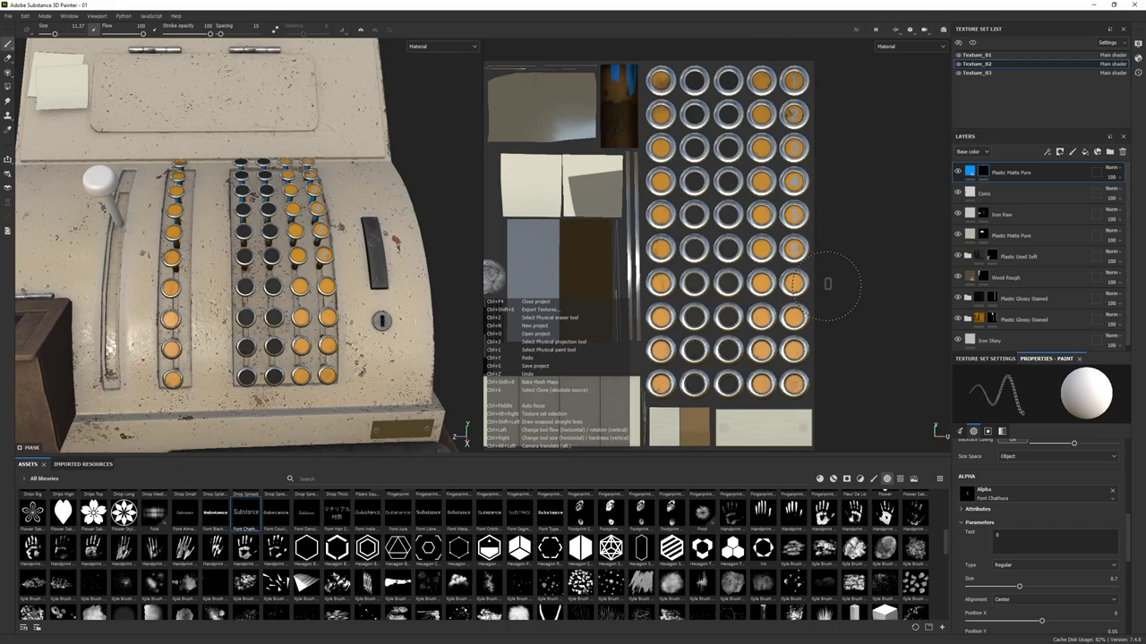
- Stamp the numbers 1, 3, 4, 5 and 7 down the right key column
{"action": "scroll", "coordinate": [828, 284], "scroll_direction": "up", "scroll_amount": 5}
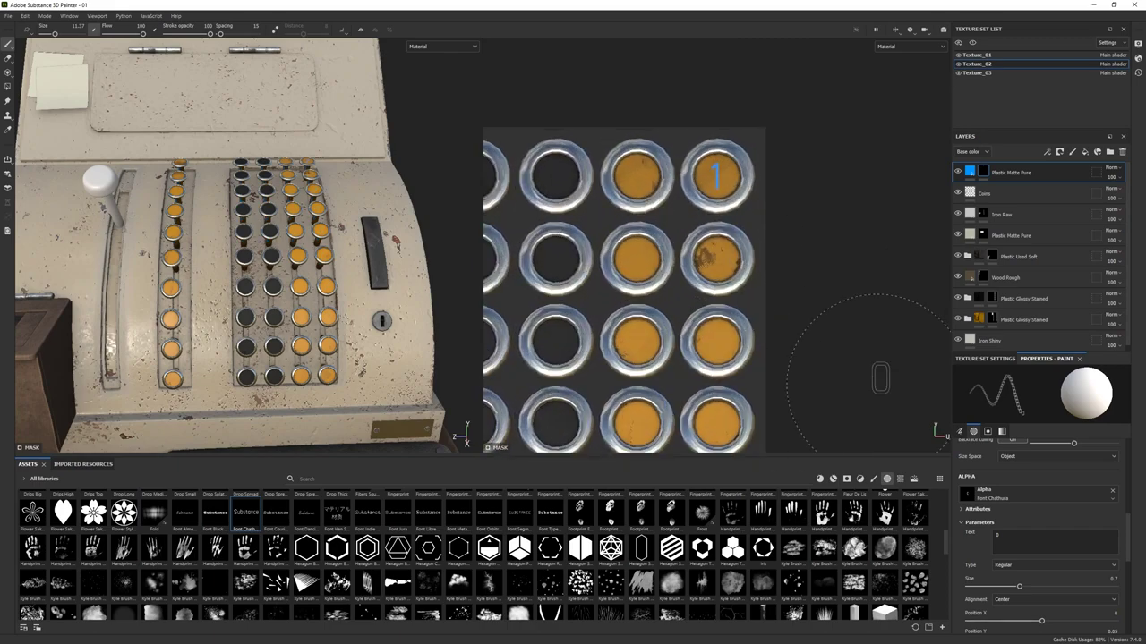
{"action": "middle_click_drag", "start_coordinate": [736, 143], "coordinate": [744, 240]}
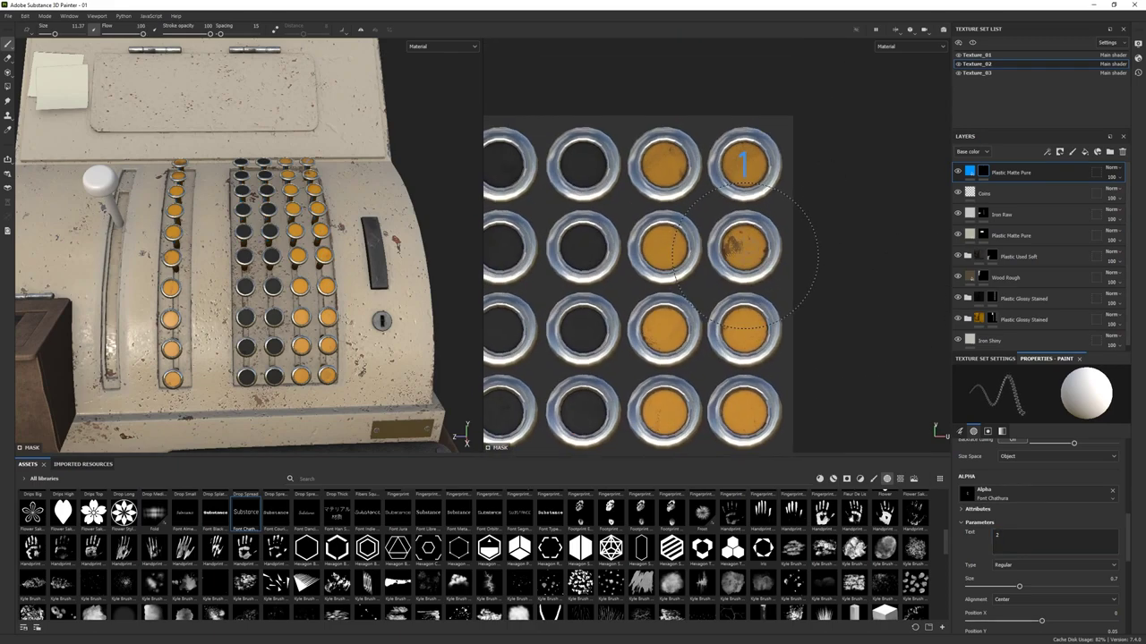
{"action": "scroll", "coordinate": [304, 179], "scroll_direction": "up", "scroll_amount": 3}
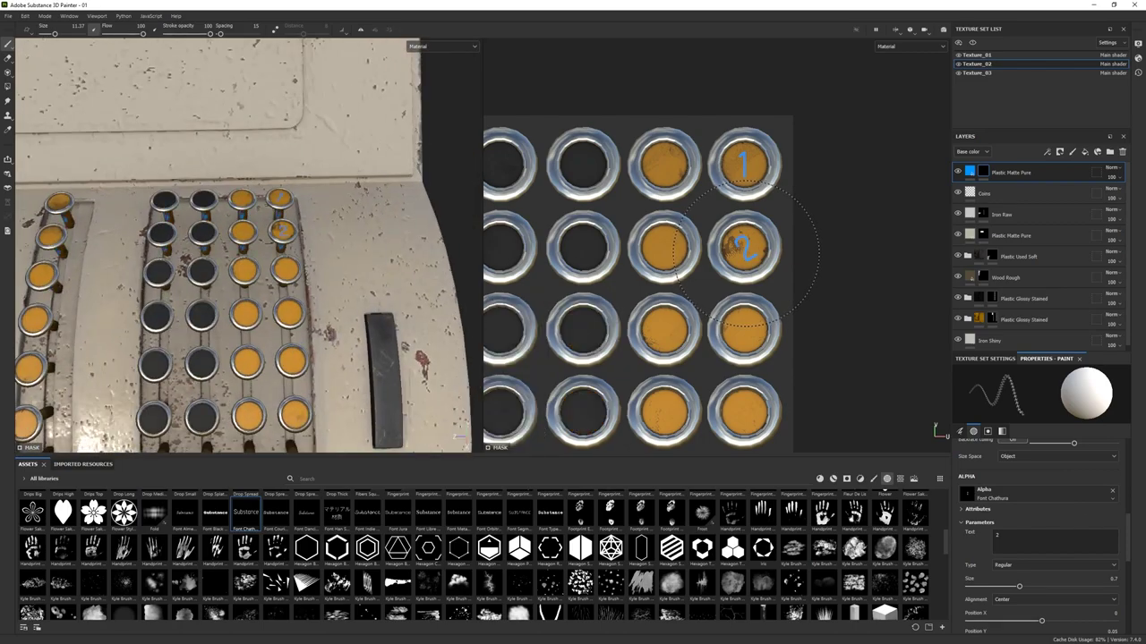
{"action": "type", "text": "3"}
{"action": "left_click", "coordinate": [750, 331]}
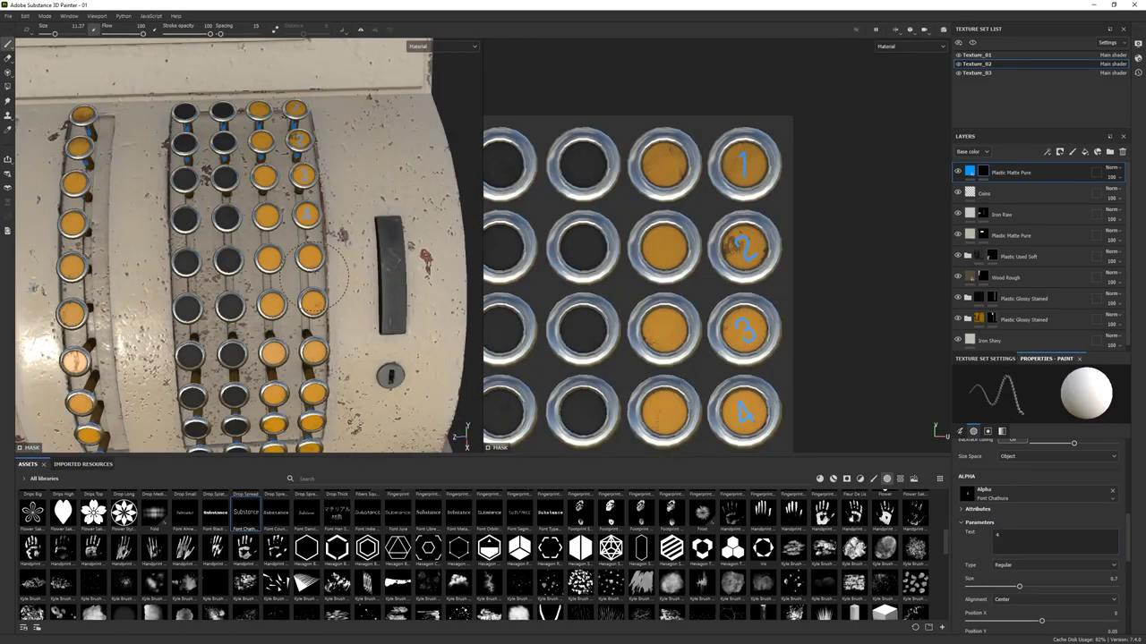
{"action": "left_click_drag", "start_coordinate": [313, 277], "coordinate": [380, 264], "text": "alt"}
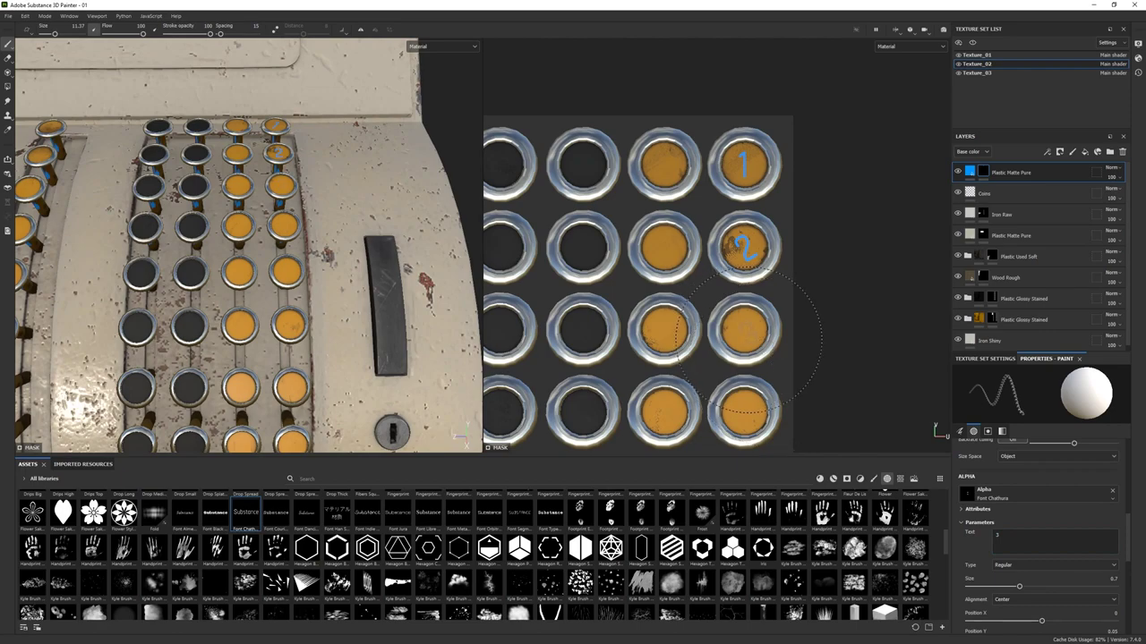
{"action": "left_click", "coordinate": [743, 407]}
{"action": "middle_click_drag", "start_coordinate": [743, 408], "coordinate": [725, 239]}
{"action": "type", "text": "50"}
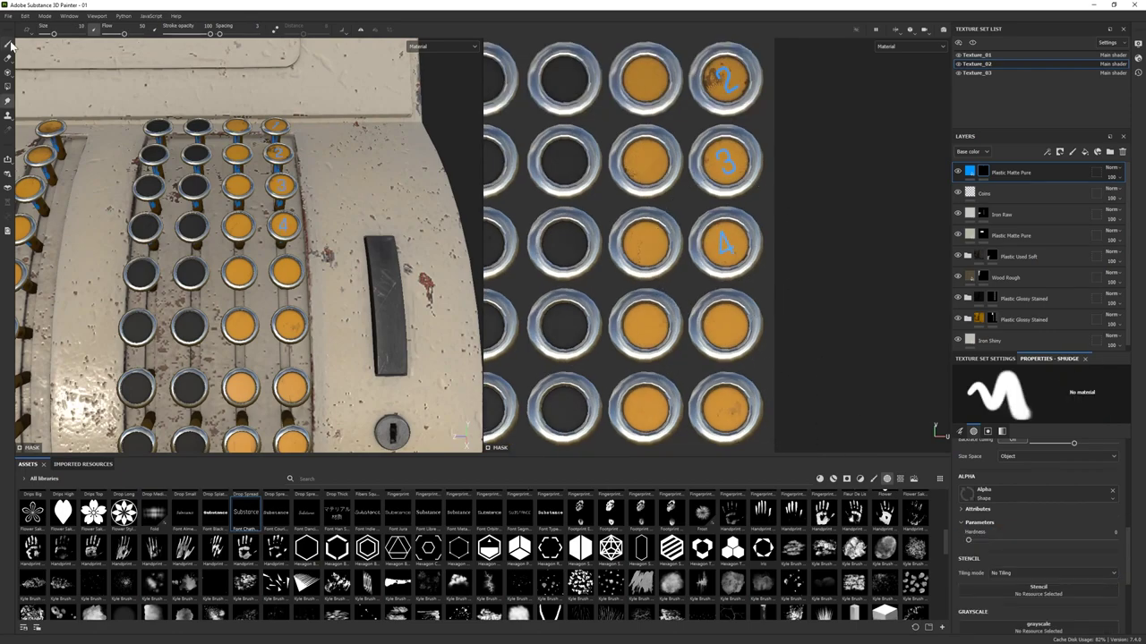
{"action": "left_click", "coordinate": [727, 327]}
{"action": "type", "text": "7"}
{"action": "middle_click_drag", "start_coordinate": [727, 398], "coordinate": [720, 134]}
{"action": "left_click", "coordinate": [719, 206]}
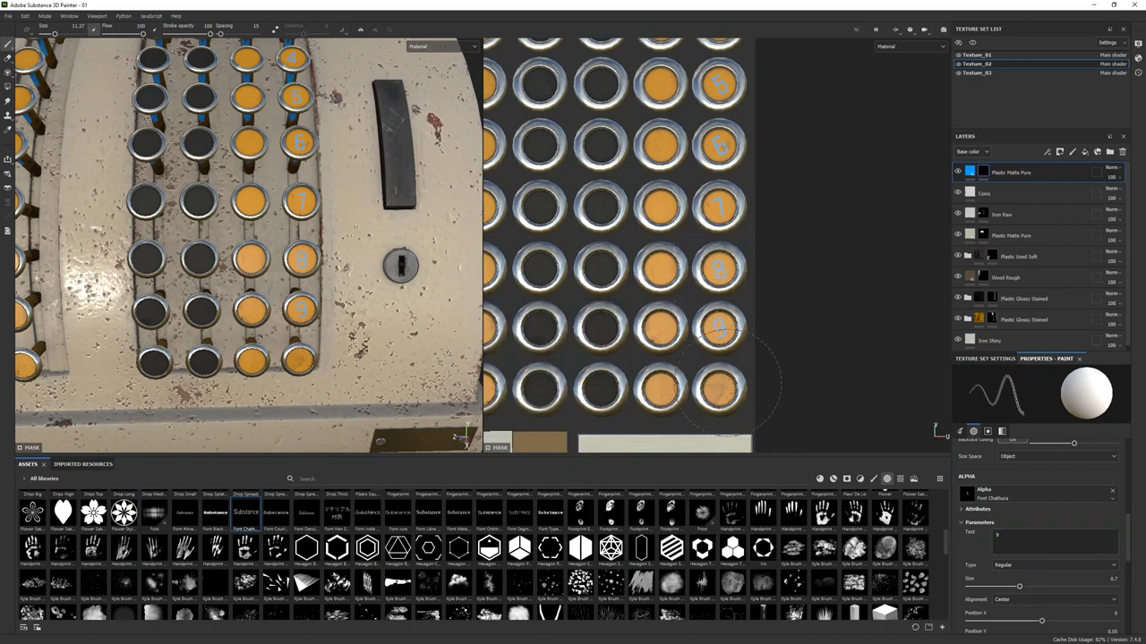
- Stamp 10, 20, 30 and 40 down the neighbouring tens column
{"action": "type", "text": "10"}
{"action": "middle_click_drag", "start_coordinate": [739, 376], "coordinate": [681, 179]}
{"action": "left_click", "coordinate": [680, 153]}
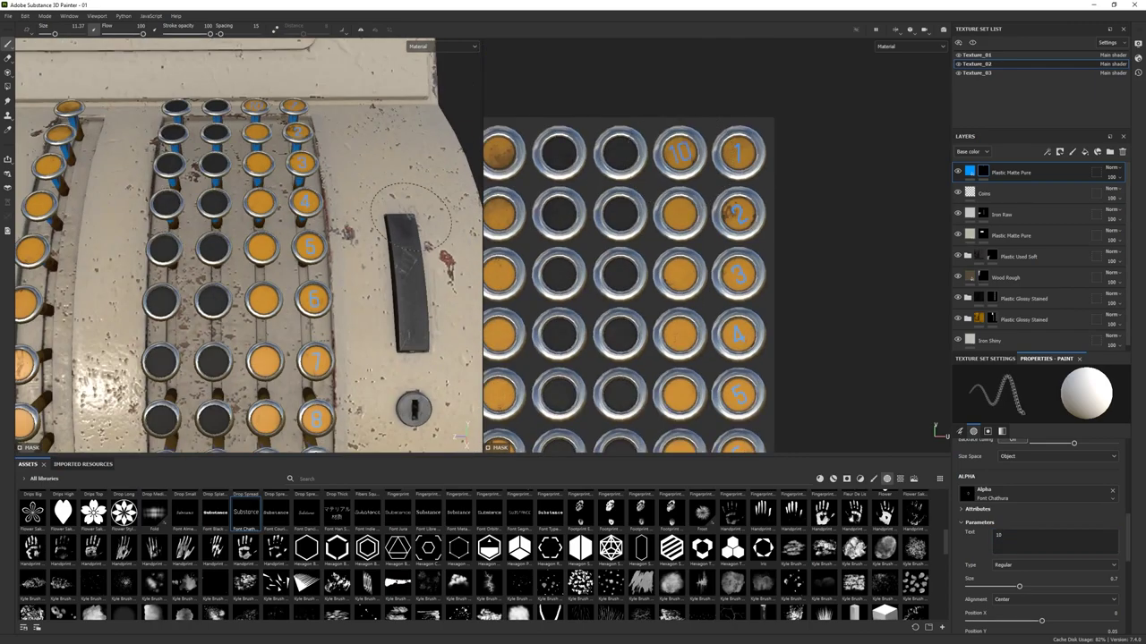
{"action": "scroll", "coordinate": [259, 206], "scroll_direction": "up", "scroll_amount": 5}
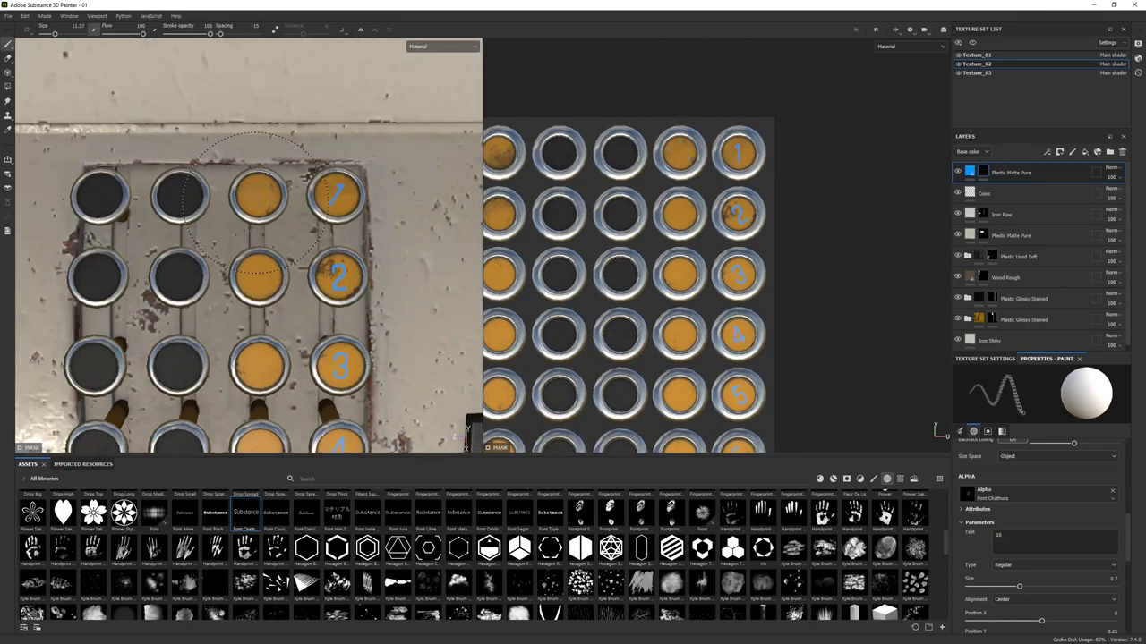
{"action": "scroll", "coordinate": [255, 199], "scroll_direction": "down", "scroll_amount": 3}
{"action": "double_click", "coordinate": [998, 535]}
{"action": "type", "text": "20"}
{"action": "scroll", "coordinate": [257, 231], "scroll_direction": "up", "scroll_amount": 2}
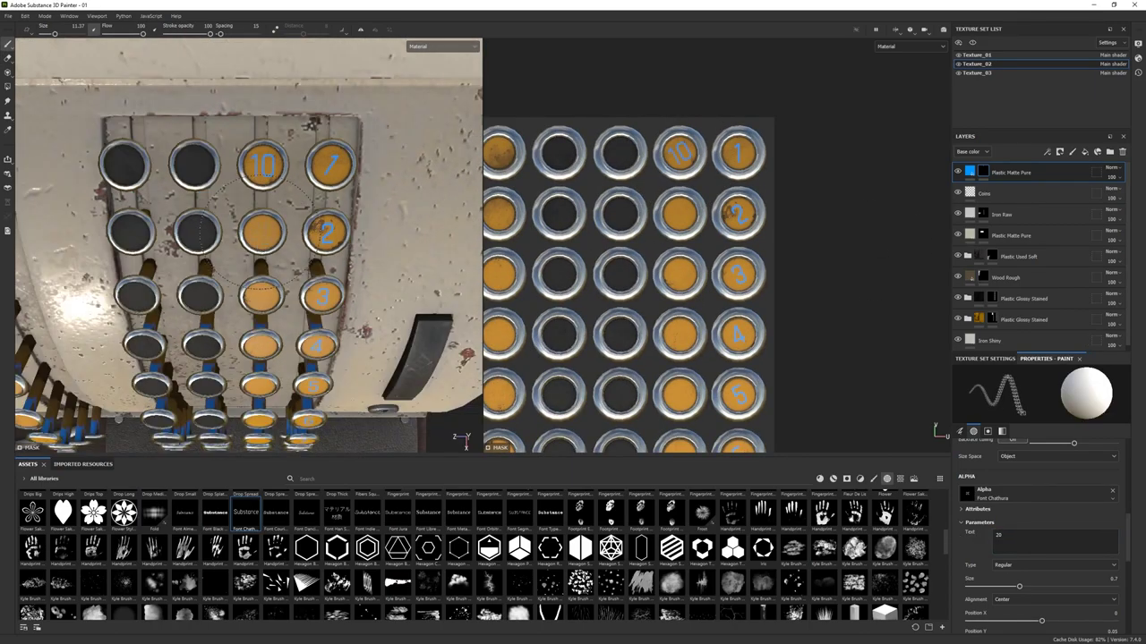
{"action": "left_click", "coordinate": [256, 224]}
{"action": "double_click", "coordinate": [998, 534]}
{"action": "type", "text": "30"}
{"action": "left_click", "coordinate": [243, 217]}
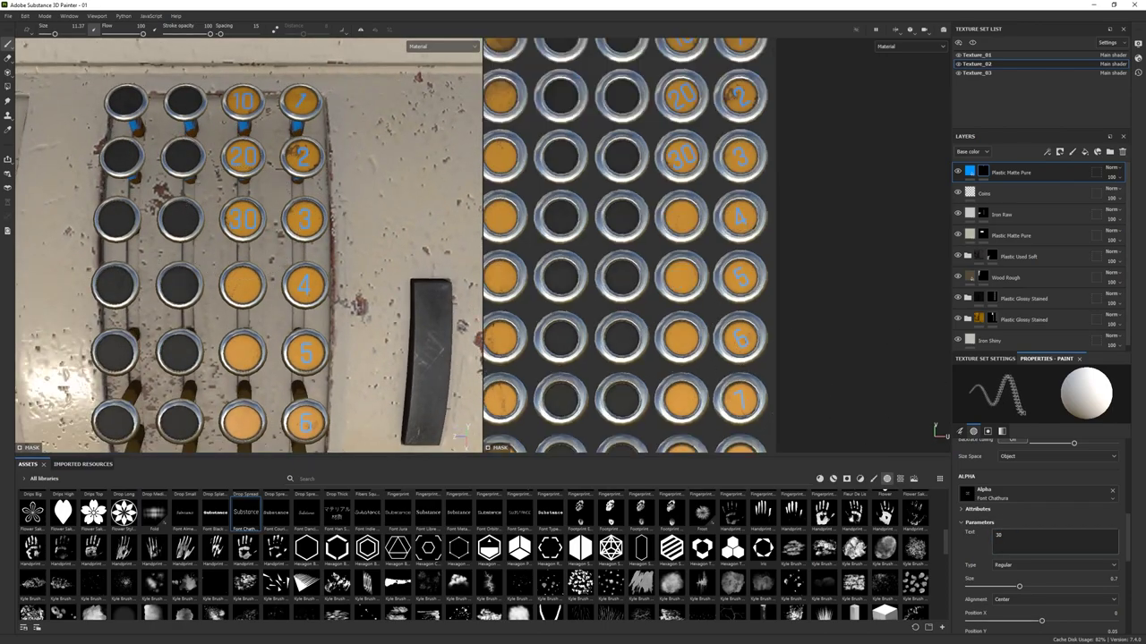
{"action": "left_click", "coordinate": [241, 285]}
- Continue the tens column with 50, 60, 70 and 80, then enter 90 as the next text
{"action": "scroll", "coordinate": [242, 285], "scroll_direction": "down", "scroll_amount": 2}
{"action": "double_click", "coordinate": [998, 535]}
{"action": "type", "text": "50"}
{"action": "left_click", "coordinate": [242, 351]}
{"action": "scroll", "coordinate": [243, 351], "scroll_direction": "up", "scroll_amount": 2}
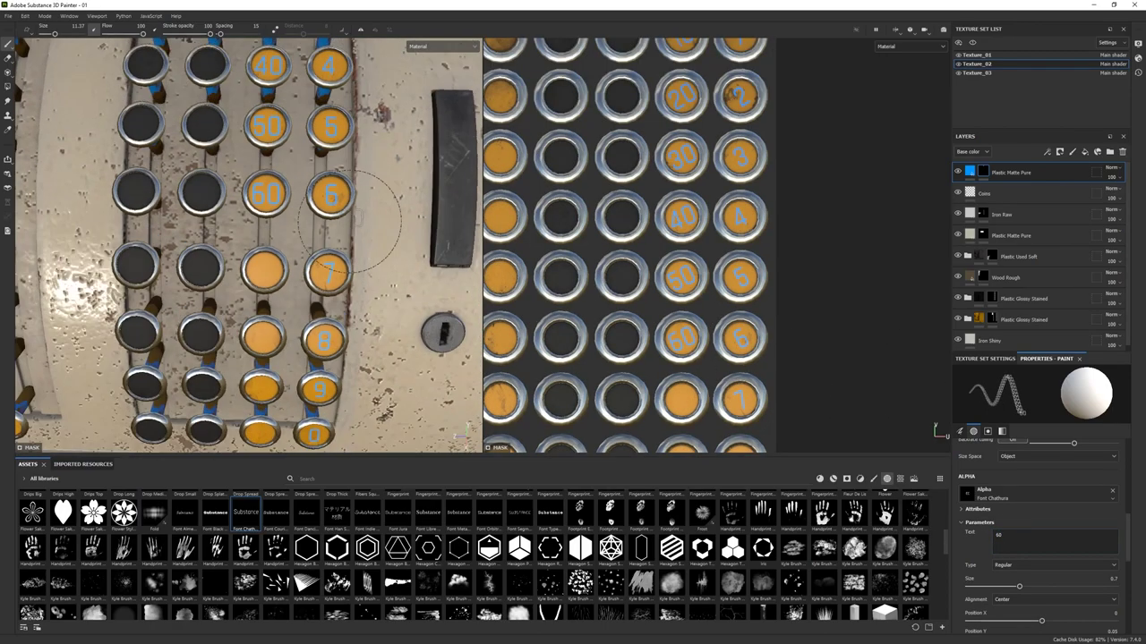
{"action": "double_click", "coordinate": [998, 534]}
{"action": "type", "text": "60"}
{"action": "left_click", "coordinate": [266, 183]}
{"action": "double_click", "coordinate": [998, 534]}
{"action": "type", "text": "70"}
{"action": "left_click", "coordinate": [295, 152]}
{"action": "double_click", "coordinate": [997, 534]}
{"action": "type", "text": "80"}
{"action": "left_click", "coordinate": [294, 213]}
{"action": "type", "text": "90"}
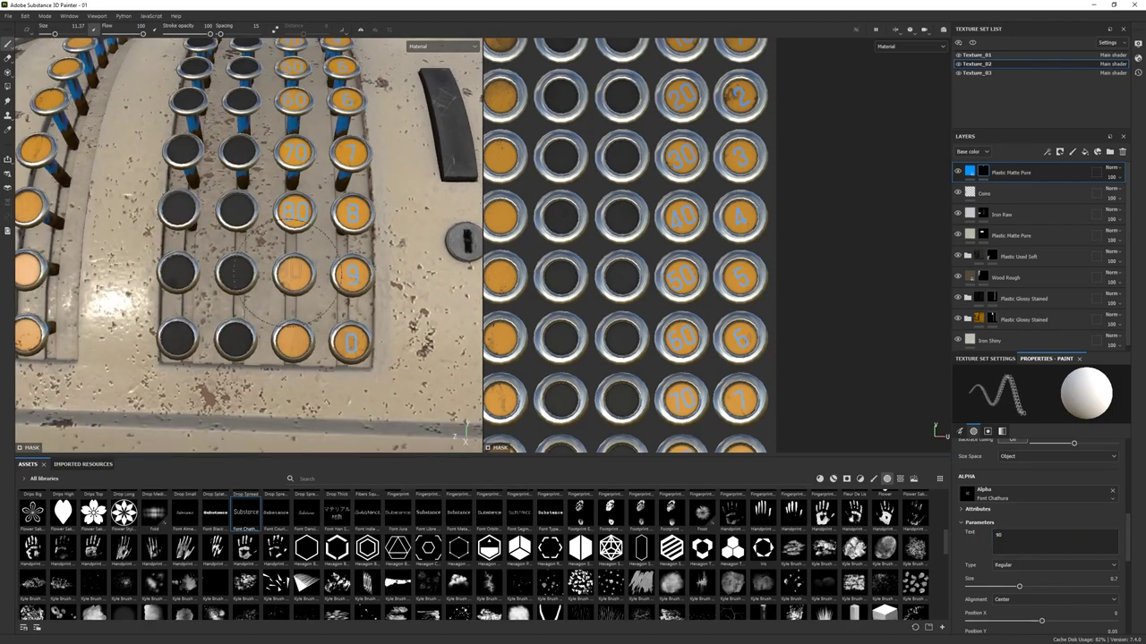
{"action": "type", "text": "1"}
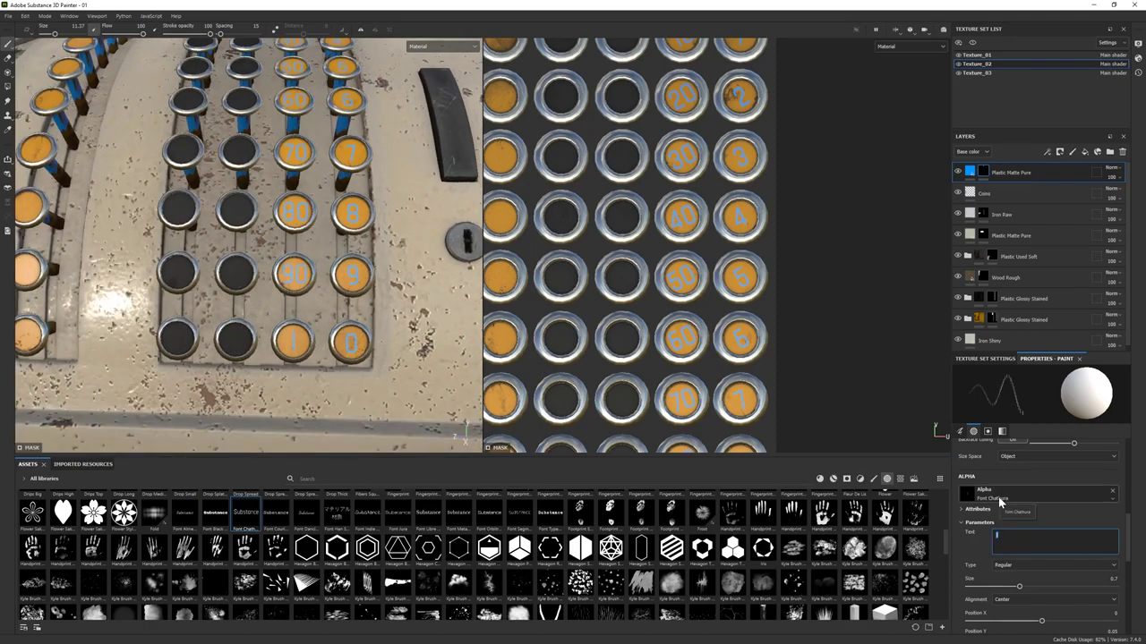
- Switch the text weight to Bold and stamp the letters K and T on the left column
{"action": "left_click", "coordinate": [1057, 565]}
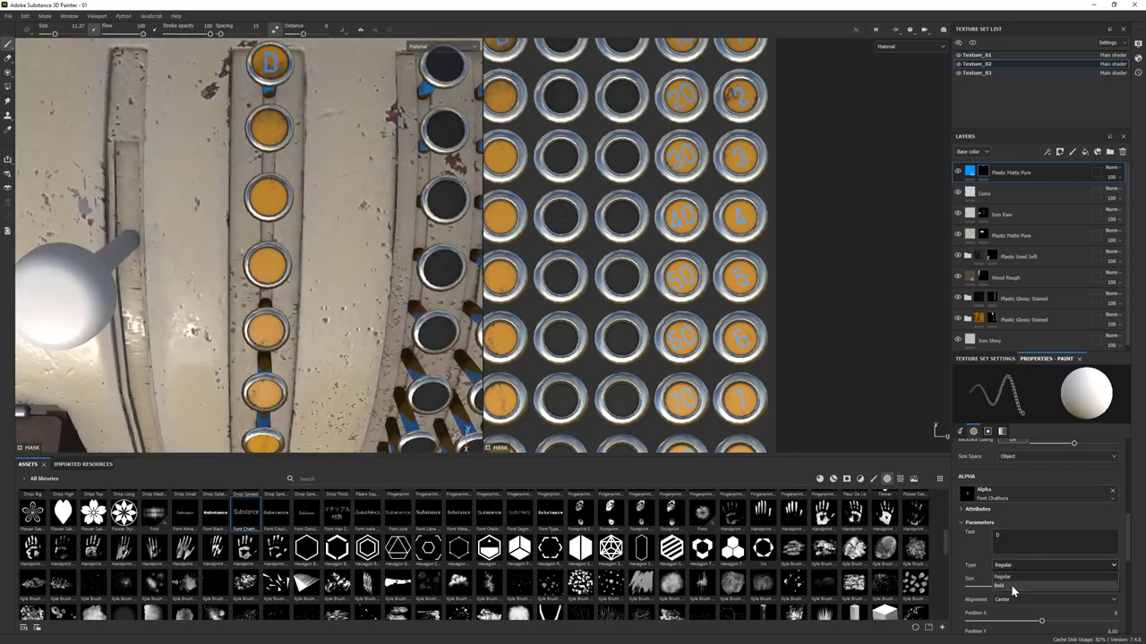
{"action": "left_click", "coordinate": [1029, 582]}
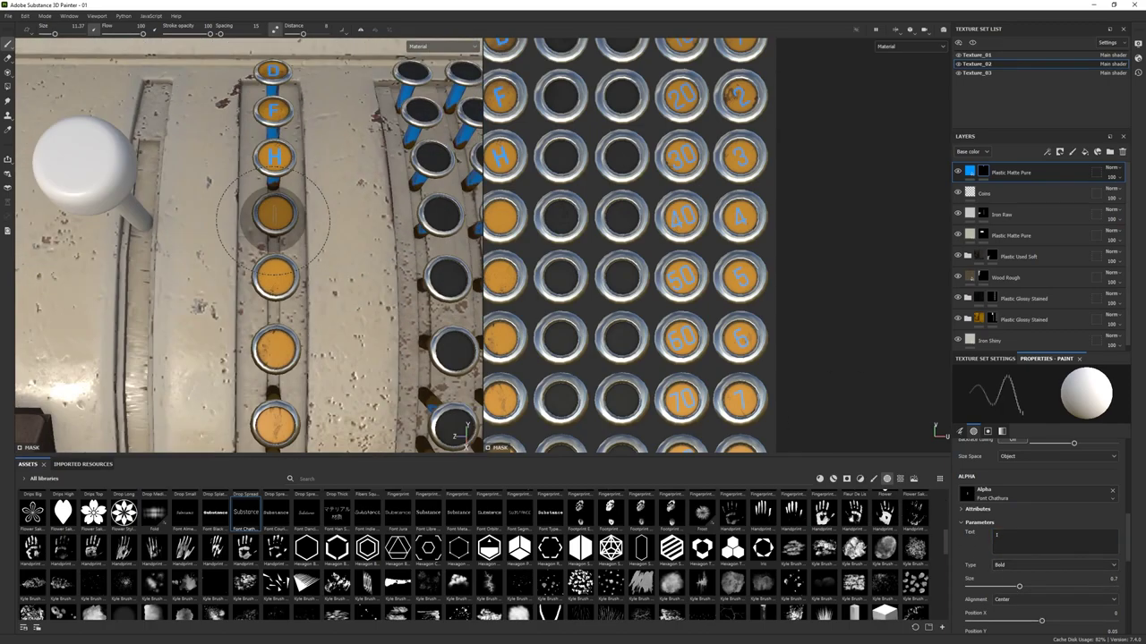
{"action": "double_click", "coordinate": [1026, 531]}
{"action": "type", "text": "K"}
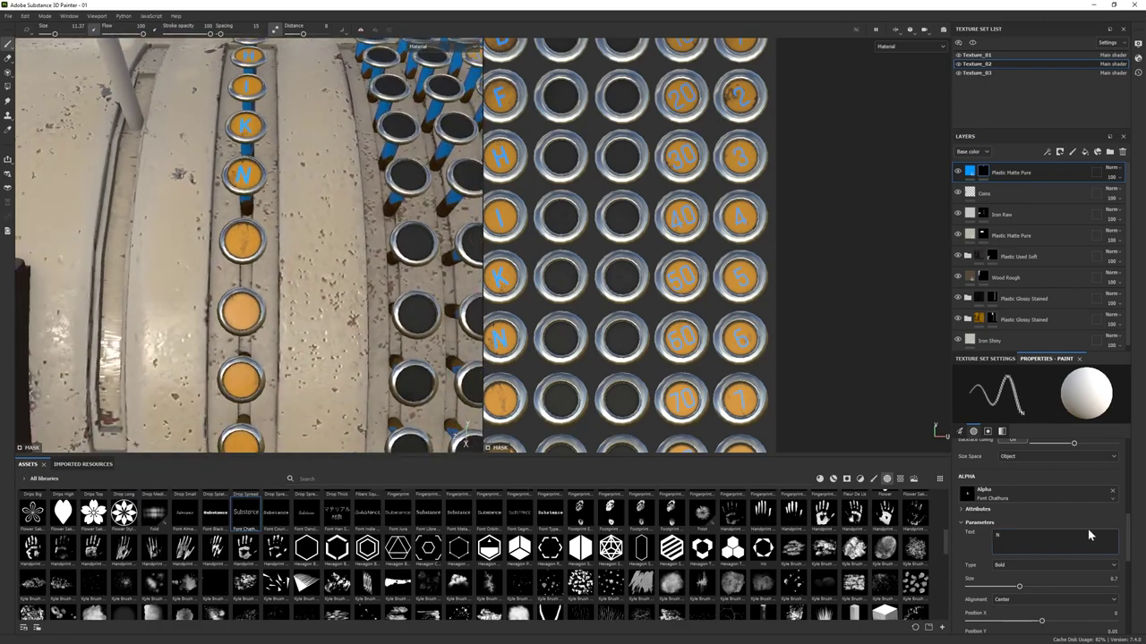
{"action": "type", "text": "T"}
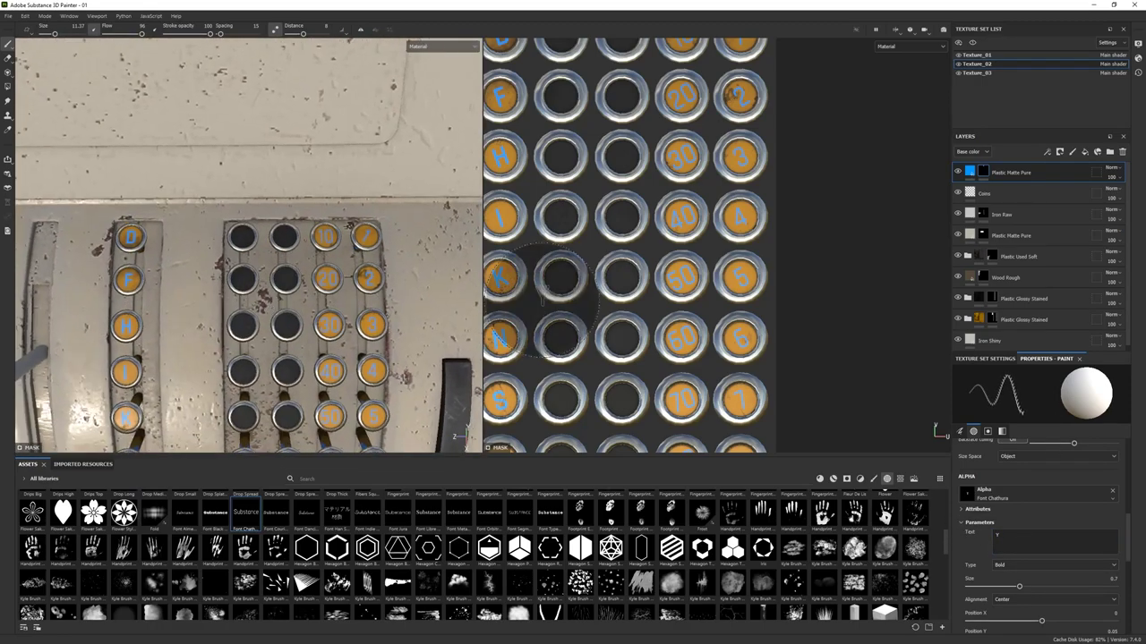
- Add a blue Plastic Matte Pure layer and stamp 90 in blue on its key
{"action": "left_click", "coordinate": [819, 479]}
{"action": "left_click_drag", "start_coordinate": [915, 532], "coordinate": [1011, 175]}
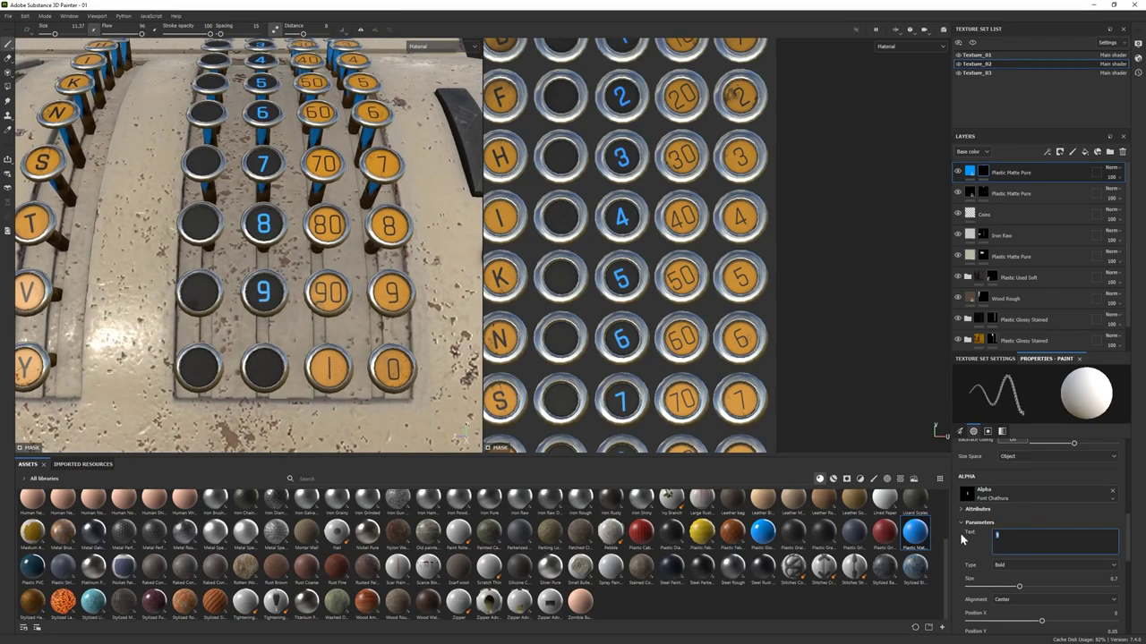
{"action": "type", "text": "10"}
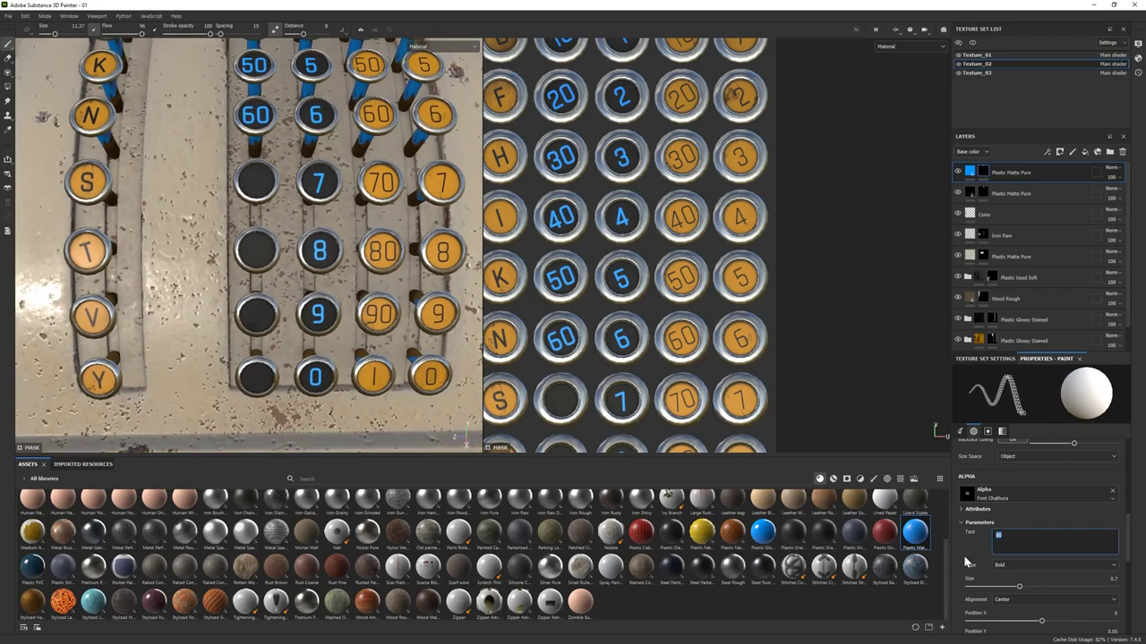
{"action": "left_click", "coordinate": [257, 313]}
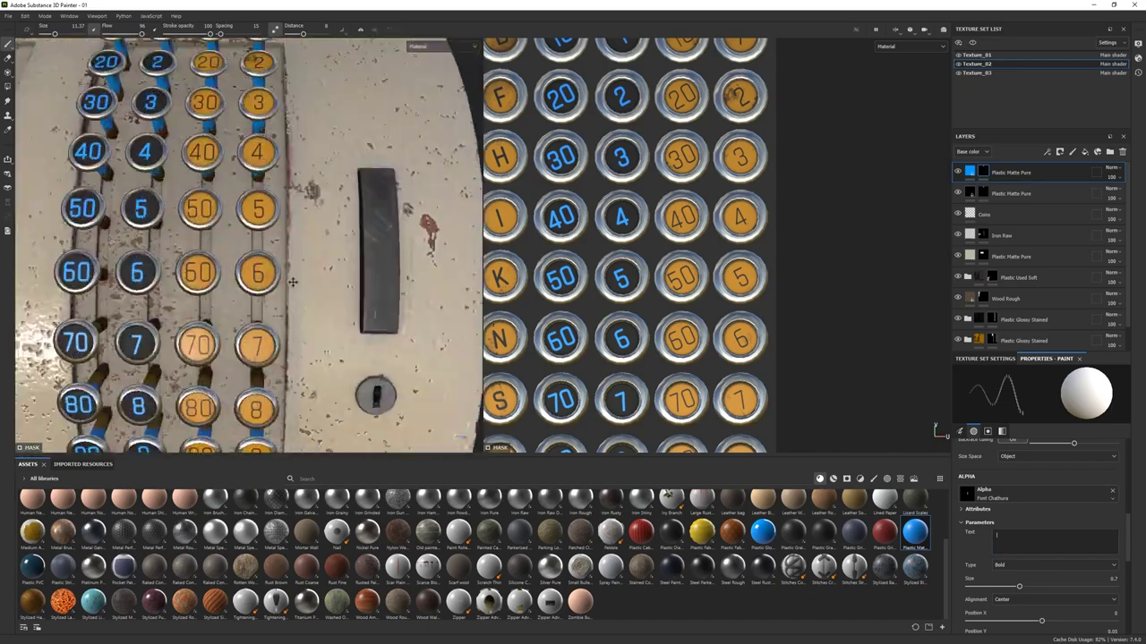
- Add another Plastic Matte Pure layer on the 5 key cap and tint its base colour red
{"action": "left_click_drag", "start_coordinate": [915, 531], "coordinate": [985, 191]}
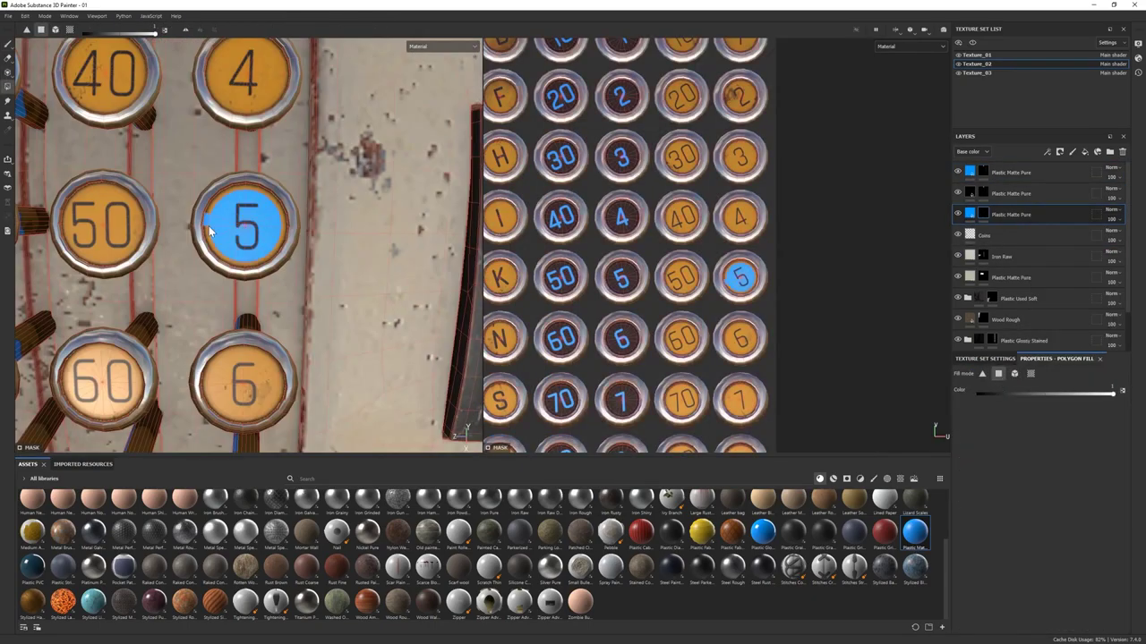
{"action": "left_click", "coordinate": [970, 214]}
{"action": "left_click", "coordinate": [989, 546]}
{"action": "left_click", "coordinate": [1133, 417]}
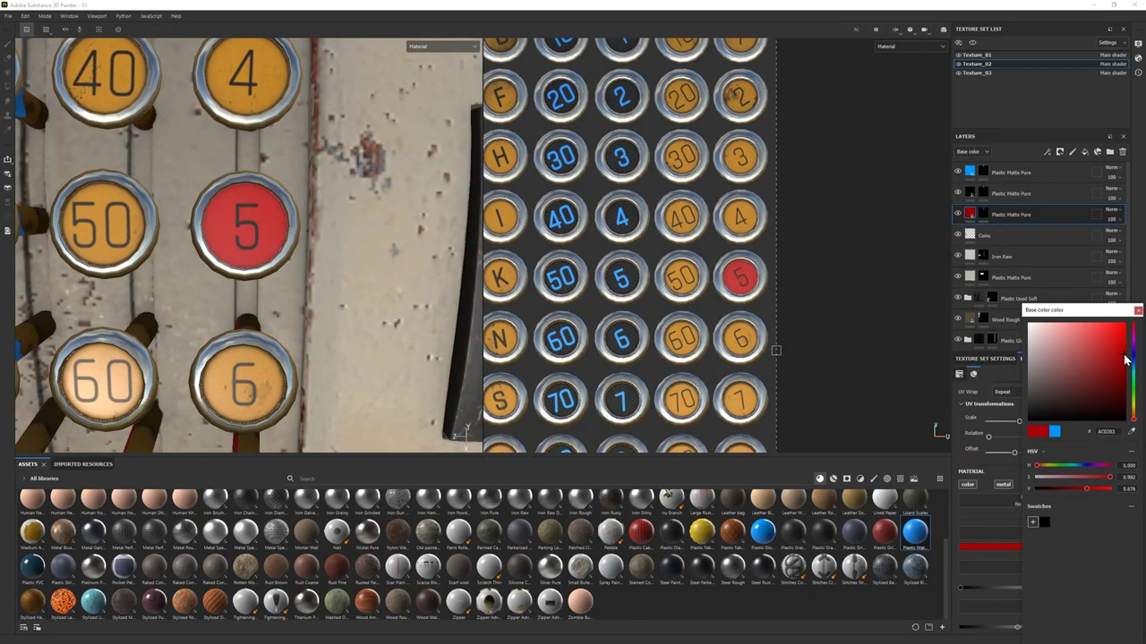
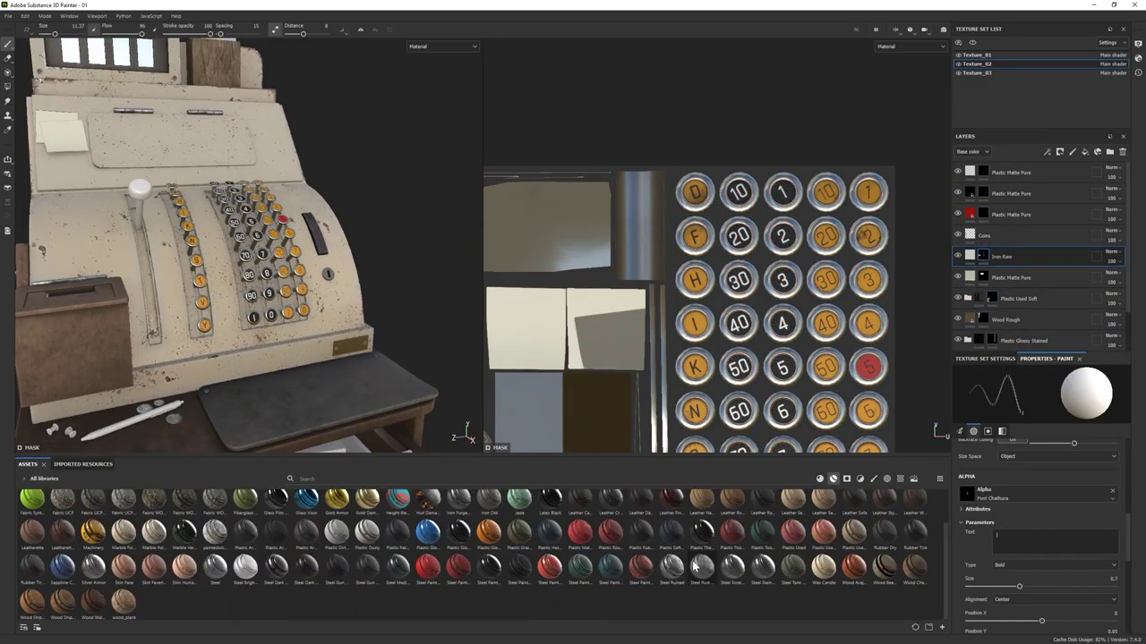
- Add a Steel Ruined material layer and give it a black mask
{"action": "left_click_drag", "start_coordinate": [694, 566], "coordinate": [993, 255]}
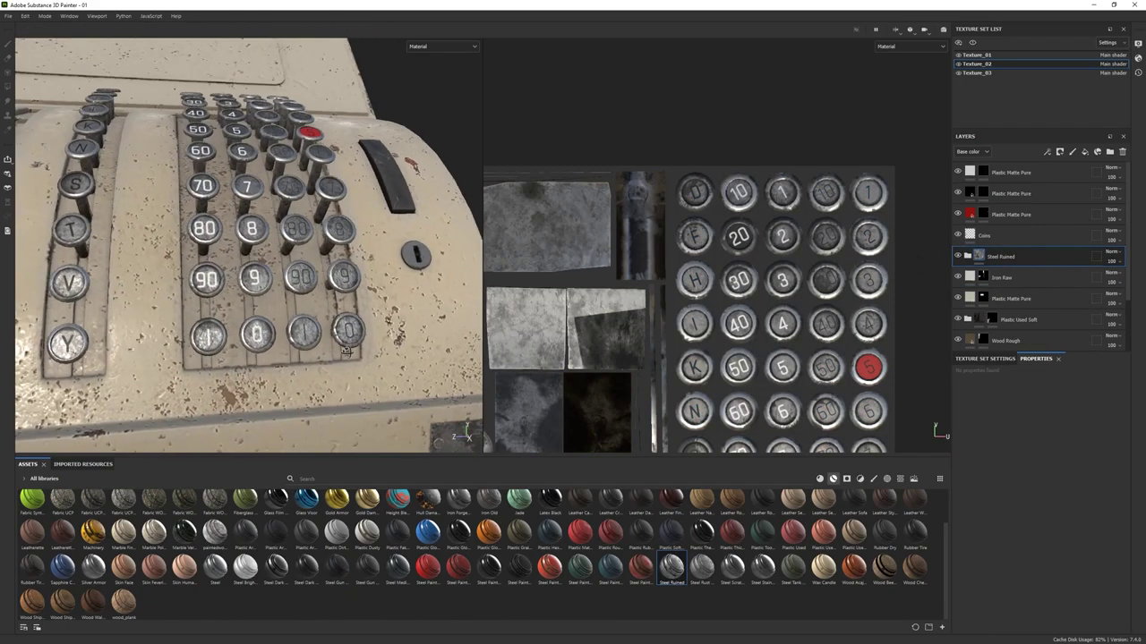
{"action": "right_click", "coordinate": [990, 256]}
{"action": "left_click", "coordinate": [1044, 274]}
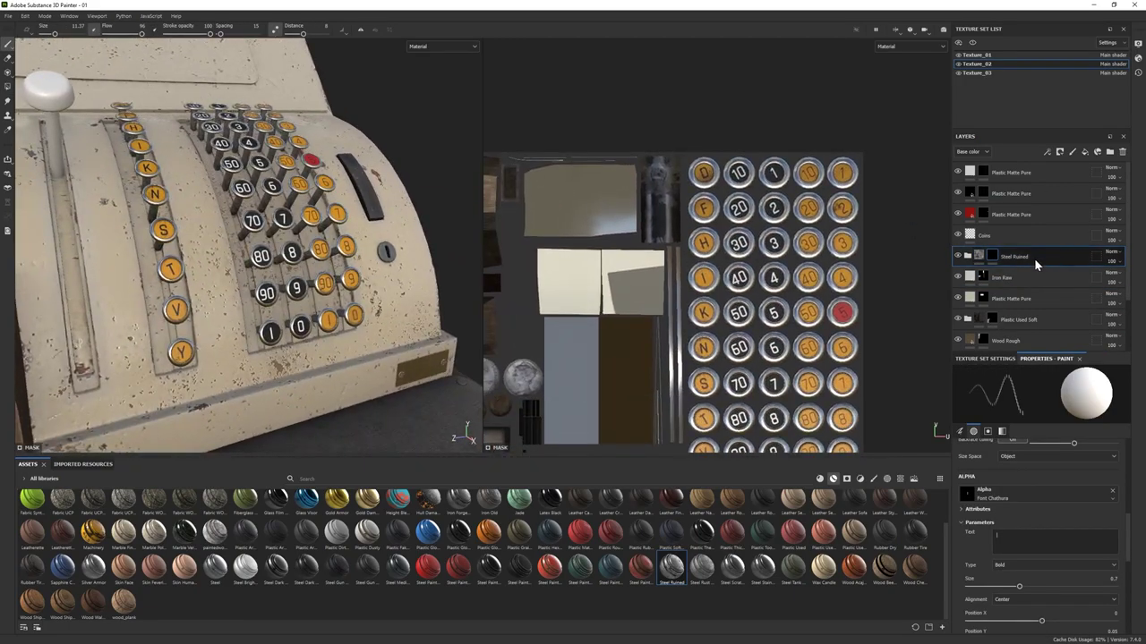
{"action": "scroll", "coordinate": [957, 195], "scroll_direction": "down", "scroll_amount": 1}
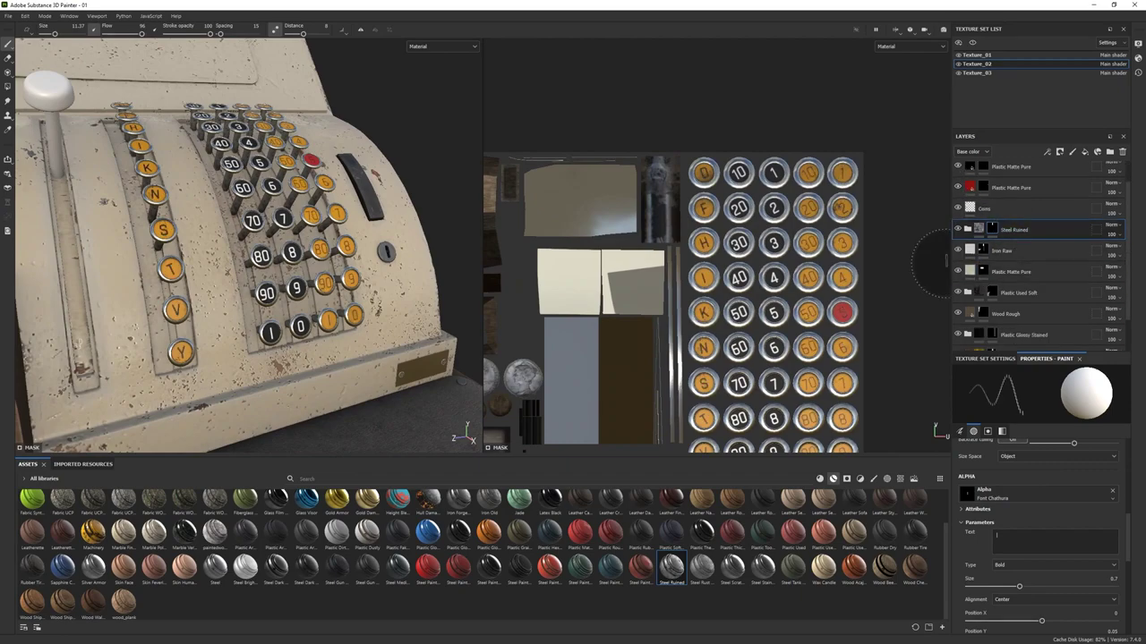
{"action": "scroll", "coordinate": [957, 188], "scroll_direction": "up", "scroll_amount": 1}
- Reorder the stack so Steel Ruined sits below Plastic Glossy Stained and Wood Rough below Steel Ruined
{"action": "left_click", "coordinate": [958, 173]}
{"action": "left_click", "coordinate": [958, 173]}
{"action": "scroll", "coordinate": [994, 206], "scroll_direction": "down", "scroll_amount": 1}
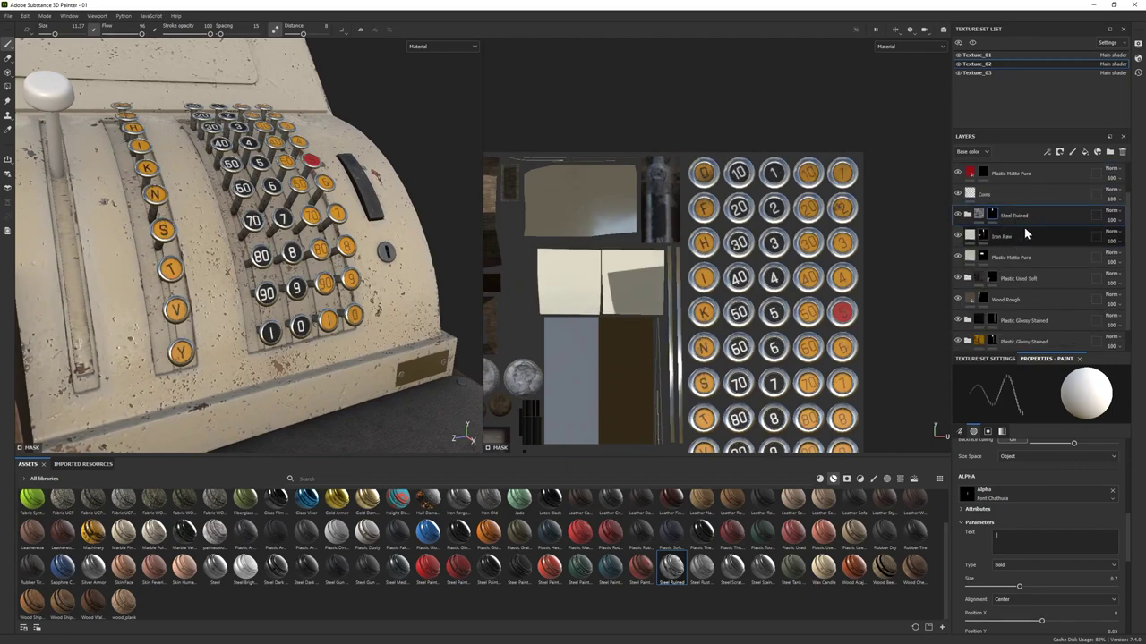
{"action": "left_click_drag", "start_coordinate": [1024, 227], "coordinate": [1023, 319]}
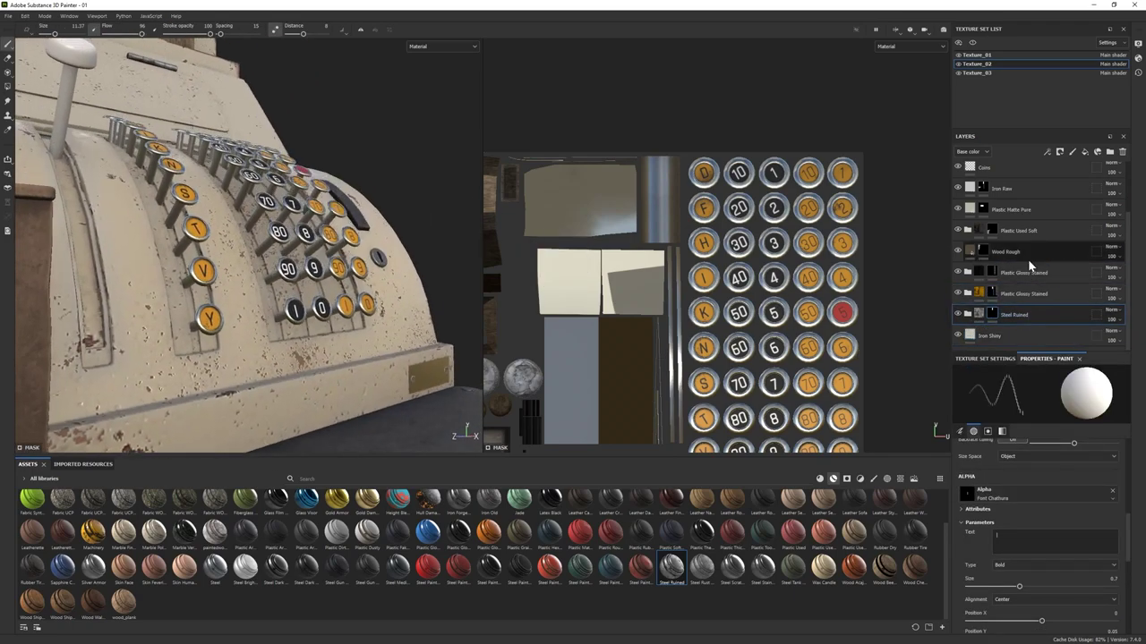
{"action": "scroll", "coordinate": [1027, 258], "scroll_direction": "up", "scroll_amount": 1}
{"action": "left_click", "coordinate": [957, 239]}
{"action": "scroll", "coordinate": [962, 241], "scroll_direction": "down", "scroll_amount": 1}
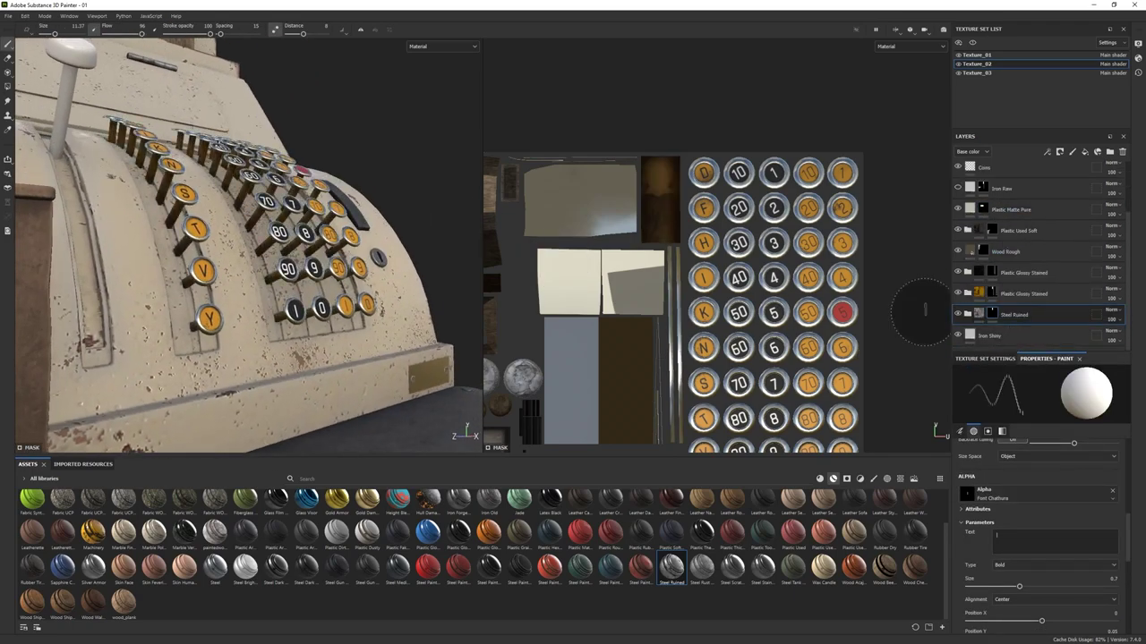
{"action": "key", "text": "4"}
{"action": "left_click_drag", "start_coordinate": [1030, 249], "coordinate": [1029, 324]}
{"action": "key", "text": "1"}
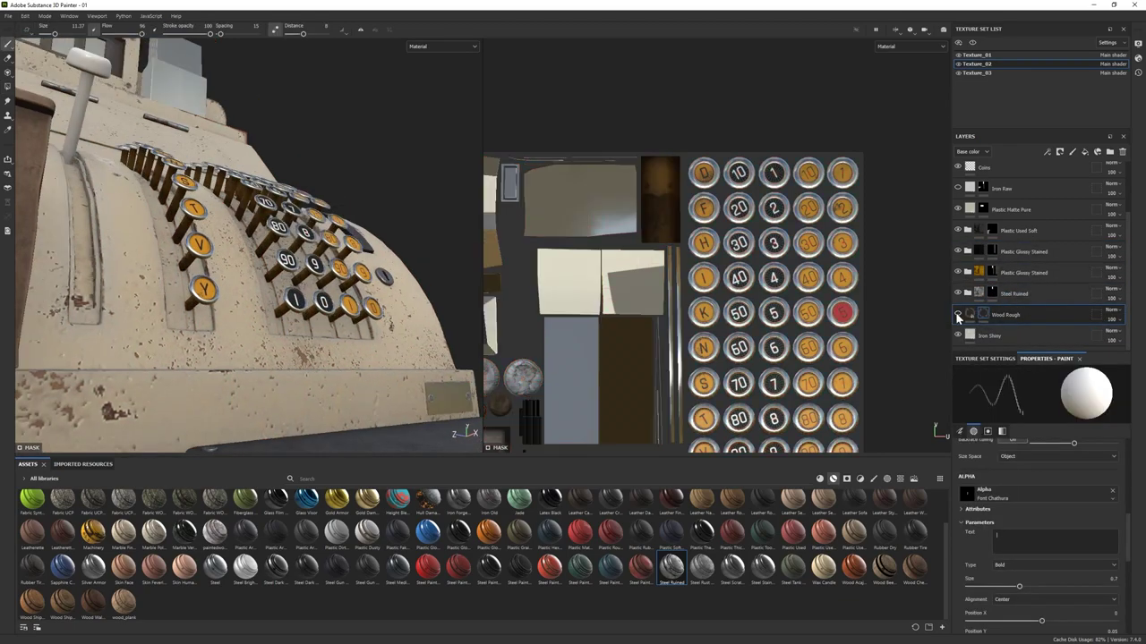
{"action": "scroll", "coordinate": [999, 257], "scroll_direction": "up", "scroll_amount": 1}
{"action": "scroll", "coordinate": [1001, 278], "scroll_direction": "down", "scroll_amount": 3}
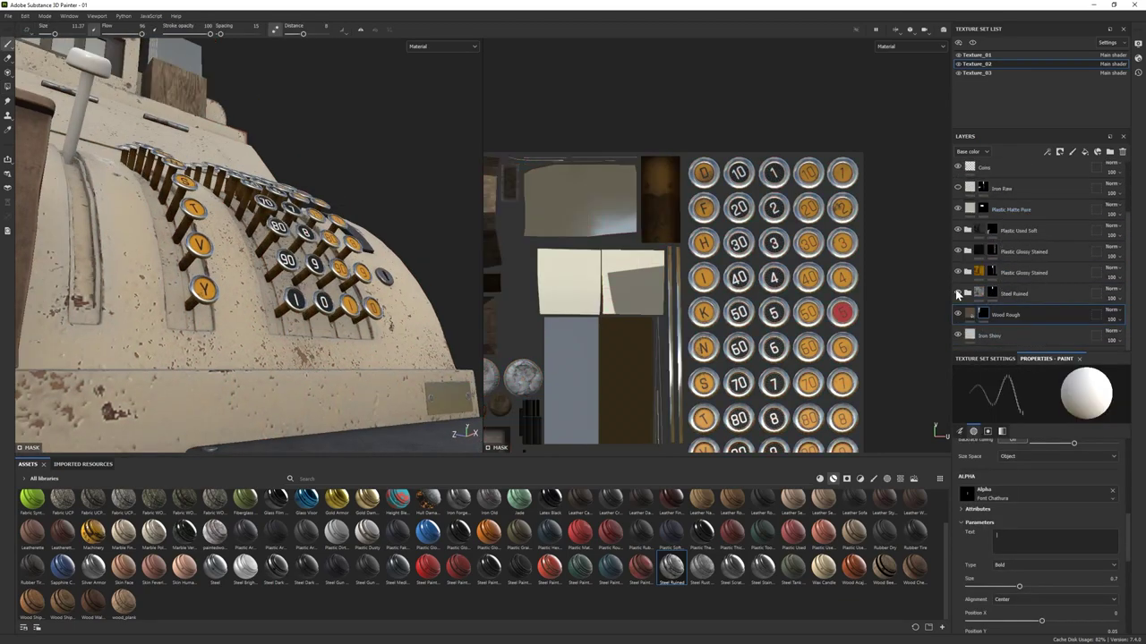
- Polygon-fill the Steel Ruined mask over the register's button islands
{"action": "left_click", "coordinate": [992, 273]}
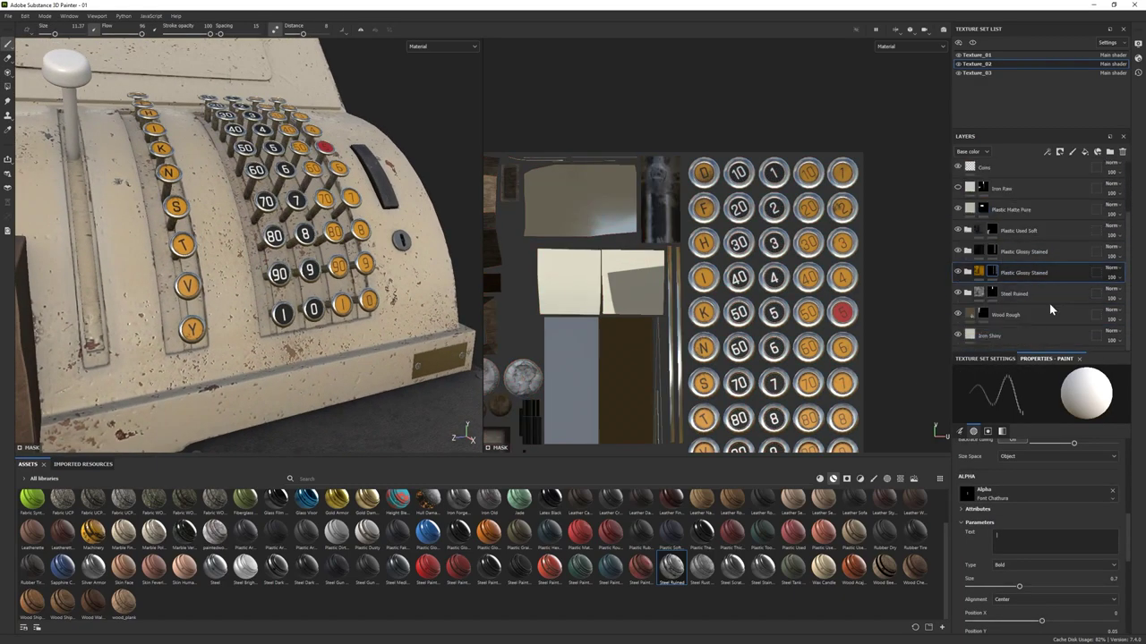
{"action": "left_click", "coordinate": [958, 335]}
{"action": "left_click", "coordinate": [958, 335]}
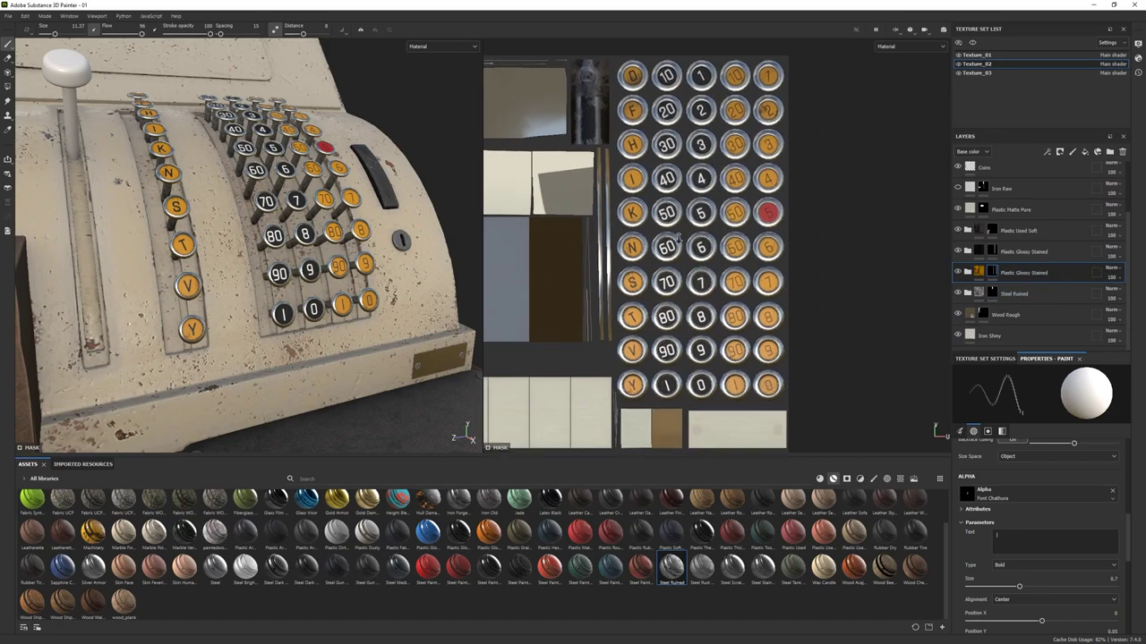
{"action": "left_click", "coordinate": [1014, 294]}
{"action": "key", "text": "4"}
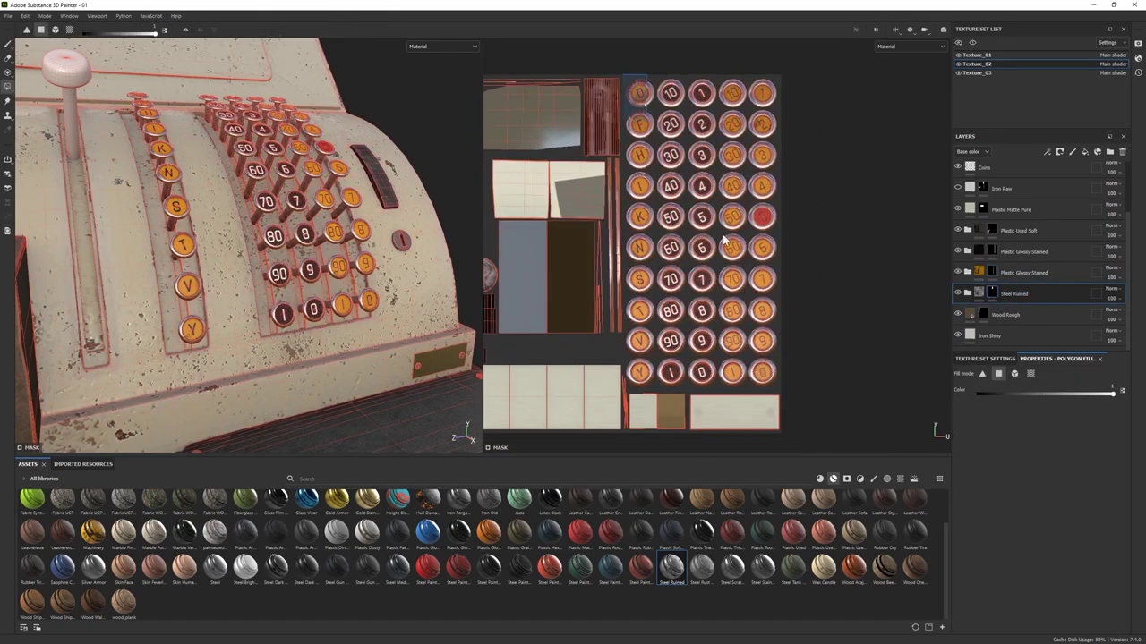
{"action": "left_click_drag", "start_coordinate": [624, 75], "coordinate": [791, 388]}
{"action": "left_click", "coordinate": [8, 43]}
{"action": "mouse_move", "coordinate": [179, 233]}
{"action": "left_mouse_down", "text": "alt"}
{"action": "mouse_move", "coordinate": [250, 214]}
{"action": "mouse_move", "coordinate": [221, 205]}
{"action": "left_mouse_up", "text": "alt"}
{"action": "scroll", "coordinate": [221, 205], "scroll_direction": "up", "scroll_amount": 6}
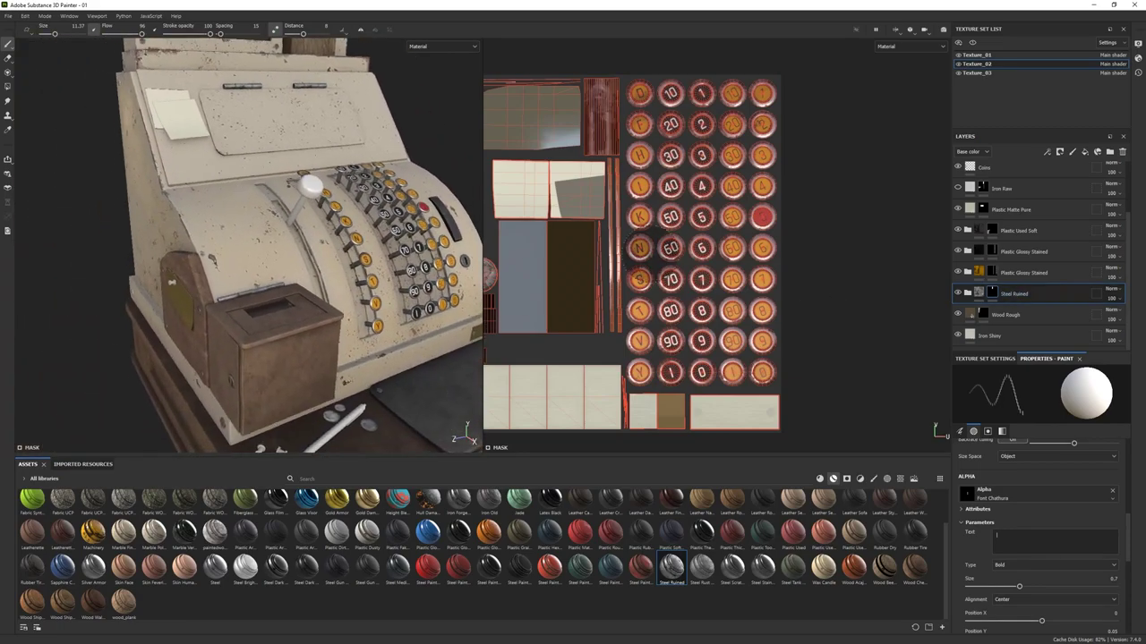
- Isolate the Texture_02 pieces in the viewport
{"action": "key", "text": "4"}
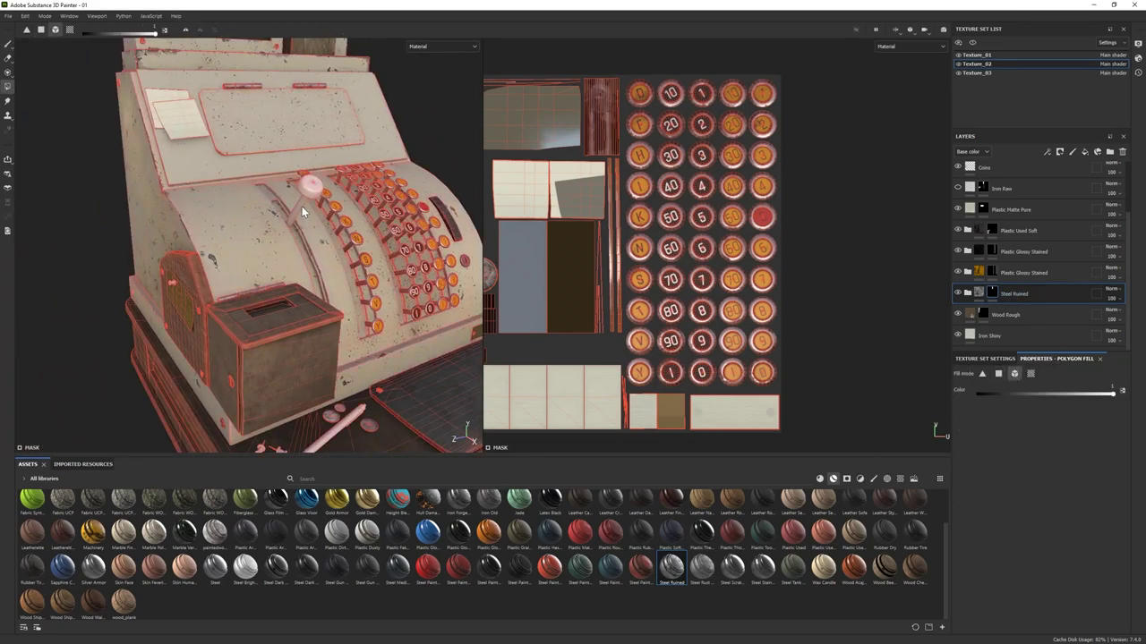
{"action": "left_click_drag", "start_coordinate": [302, 206], "coordinate": [323, 193], "text": "alt"}
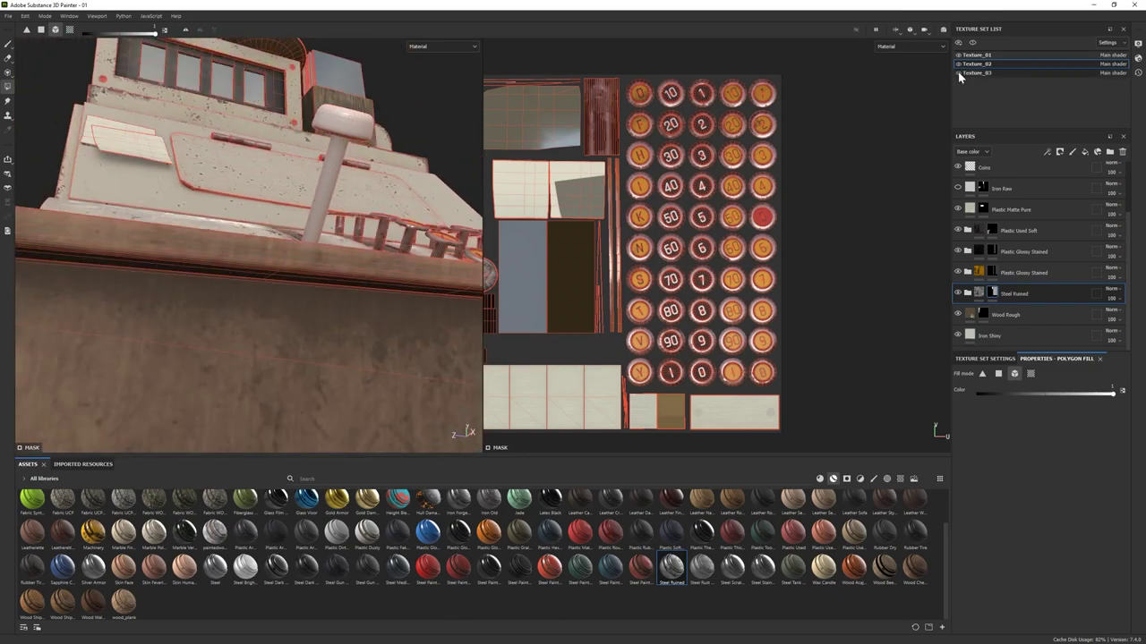
{"action": "left_click", "coordinate": [972, 42]}
- Polygon-fill the flat piece with a new black-masked Steel Rust Surface layer, replacing an undone Steel Ruined fill
{"action": "key", "text": "1"}
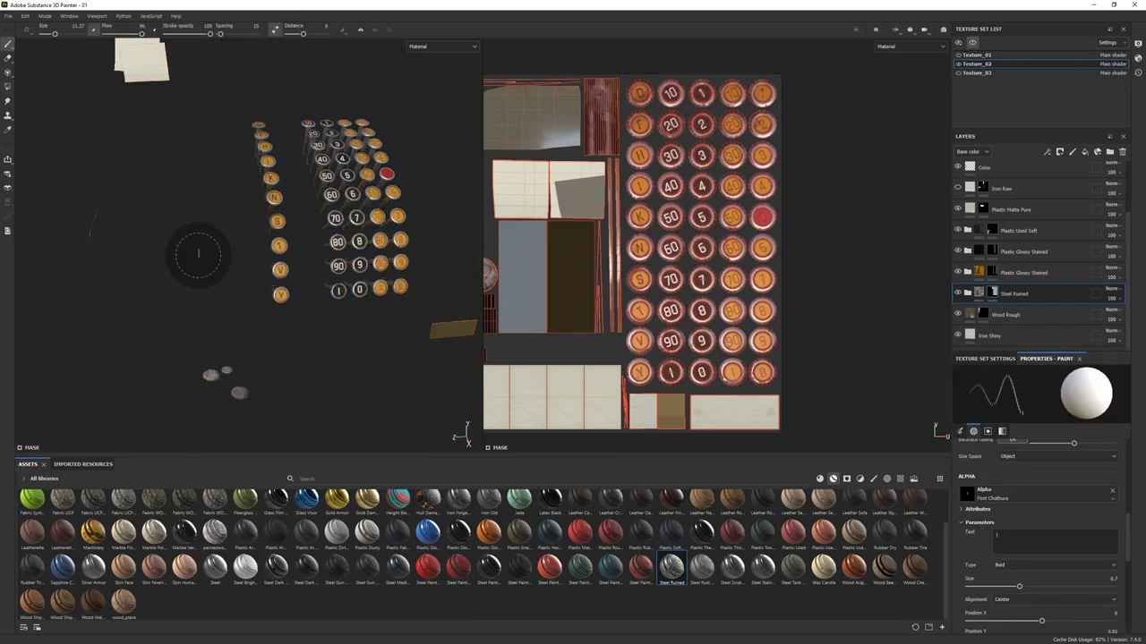
{"action": "mouse_move", "coordinate": [197, 256]}
{"action": "left_mouse_down", "text": "alt"}
{"action": "mouse_move", "coordinate": [256, 228]}
{"action": "mouse_move", "coordinate": [320, 238]}
{"action": "mouse_move", "coordinate": [267, 285]}
{"action": "mouse_move", "coordinate": [397, 307]}
{"action": "left_mouse_up", "text": "alt"}
{"action": "key", "text": "4"}
{"action": "left_click", "coordinate": [294, 236]}
{"action": "key", "text": "1"}
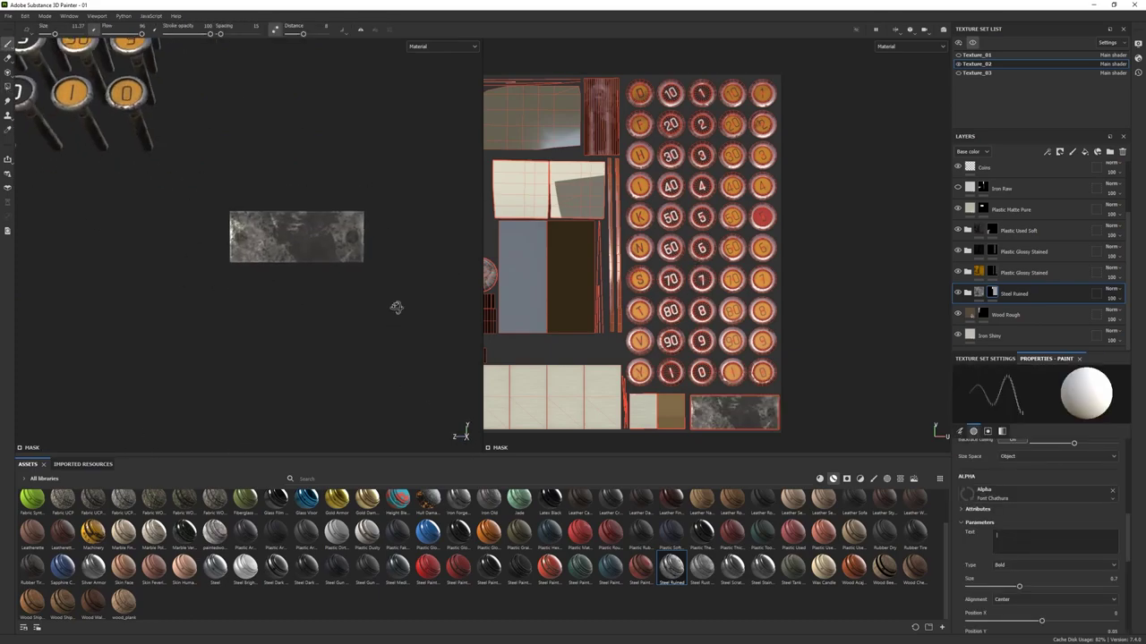
{"action": "key", "text": "ctrl+z"}
{"action": "left_click_drag", "start_coordinate": [701, 566], "coordinate": [1012, 197]}
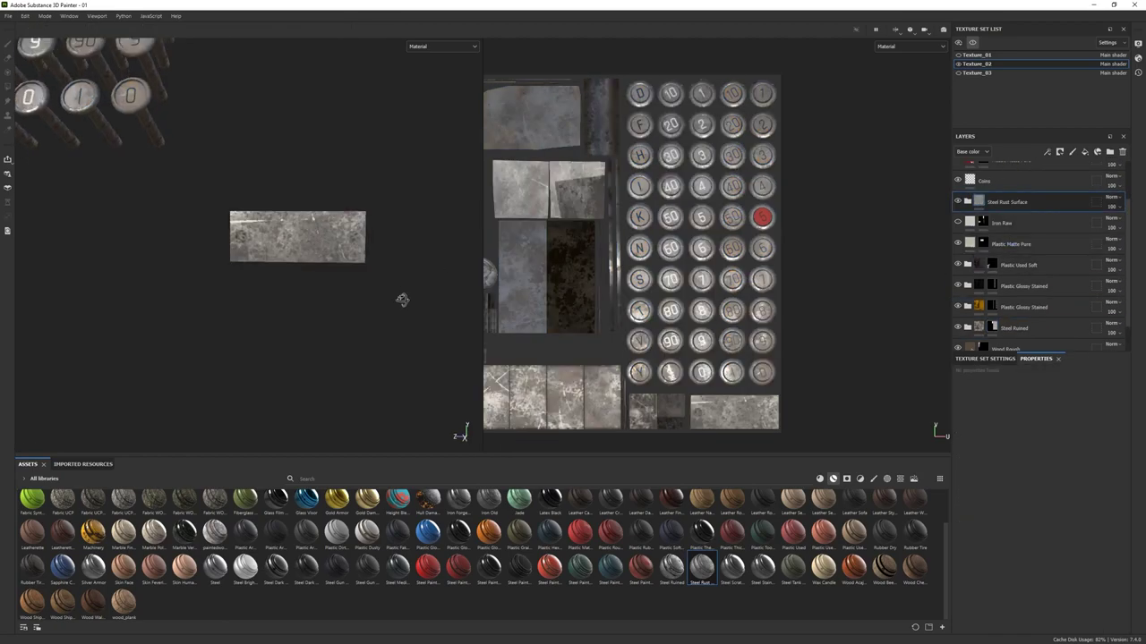
{"action": "right_click", "coordinate": [1020, 202]}
{"action": "left_click", "coordinate": [1059, 226]}
{"action": "key", "text": "4"}
{"action": "left_click", "coordinate": [308, 266]}
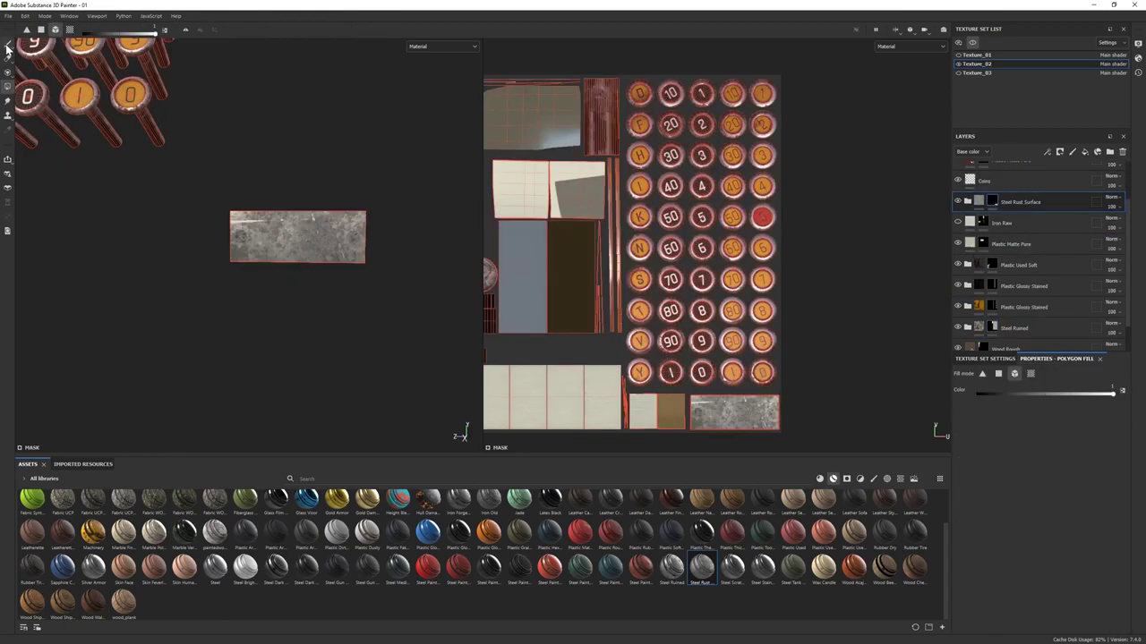
{"action": "key", "text": "1"}
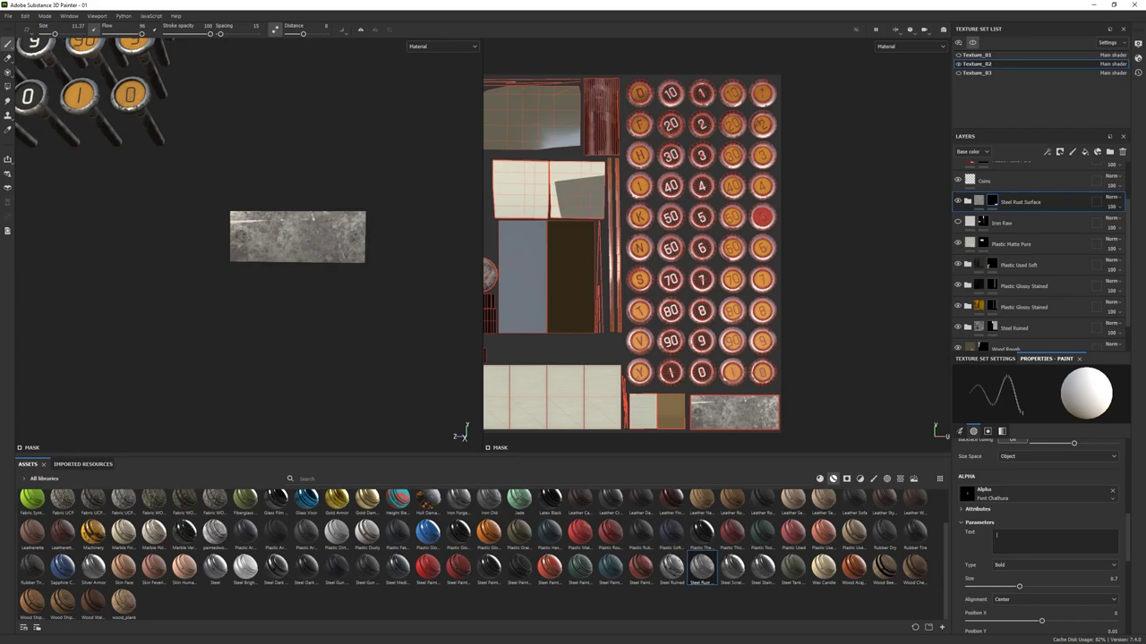
- Add a black mask to the Iron Shiny layer
{"action": "left_click_drag", "start_coordinate": [277, 287], "coordinate": [555, 304], "text": "alt"}
{"action": "scroll", "coordinate": [1056, 283], "scroll_direction": "down", "scroll_amount": 1}
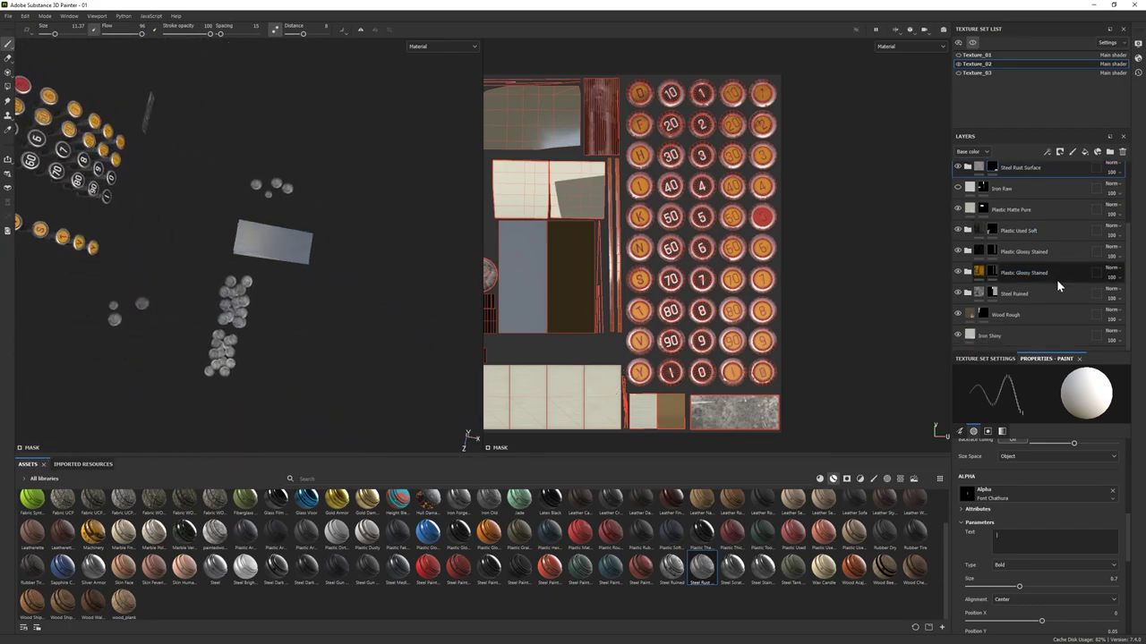
{"action": "left_click", "coordinate": [994, 336]}
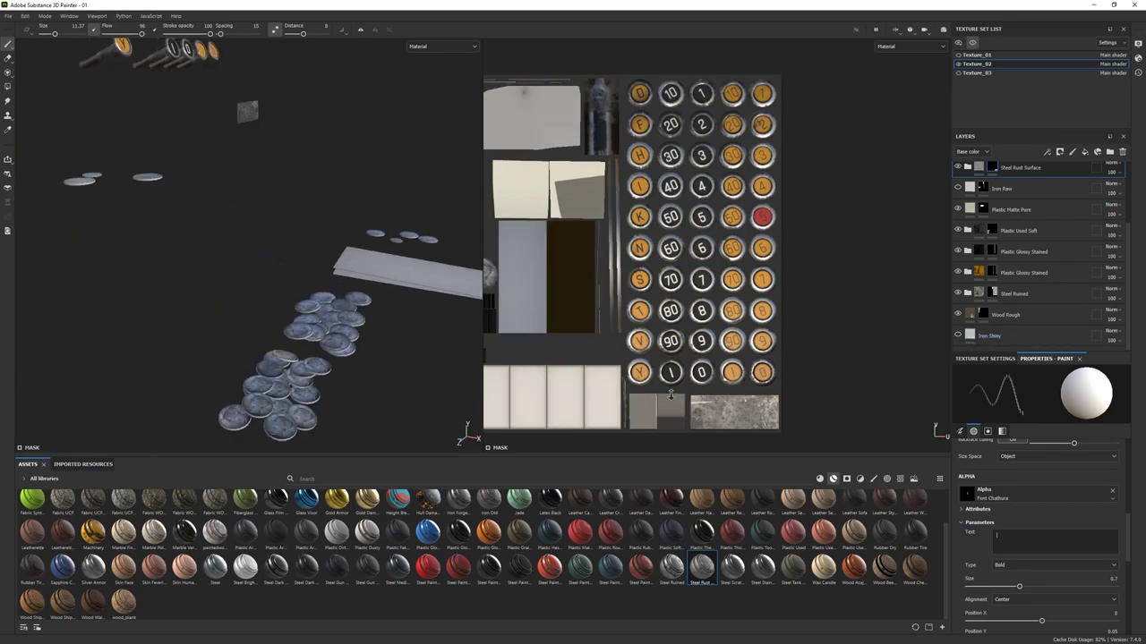
{"action": "right_click", "coordinate": [1001, 331]}
{"action": "left_click", "coordinate": [1036, 17]}
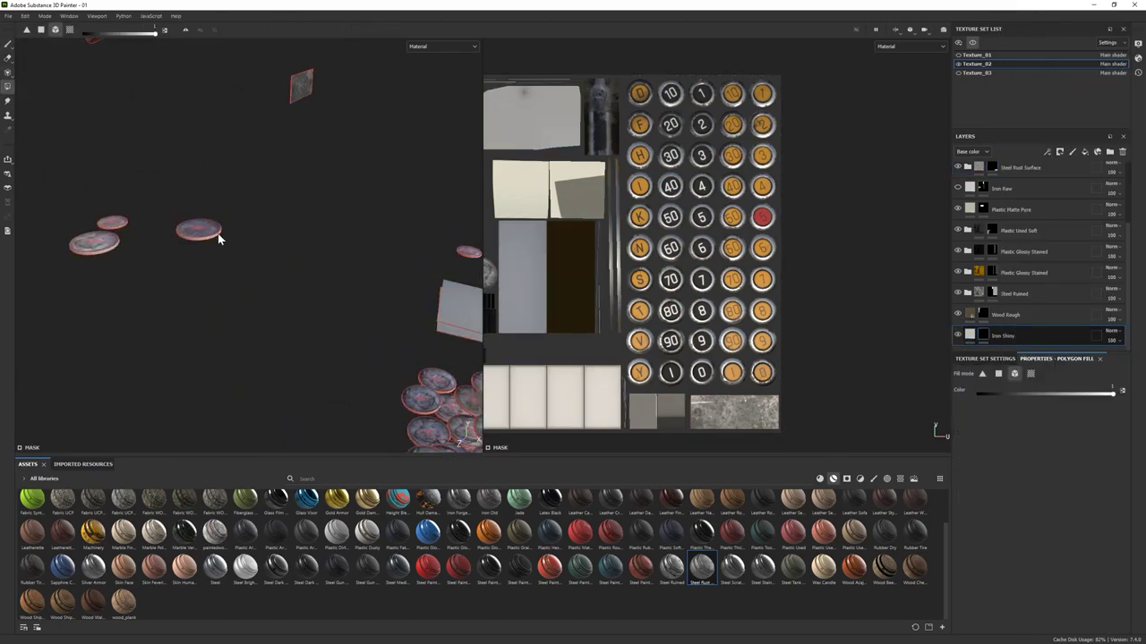
{"action": "key", "text": "1"}
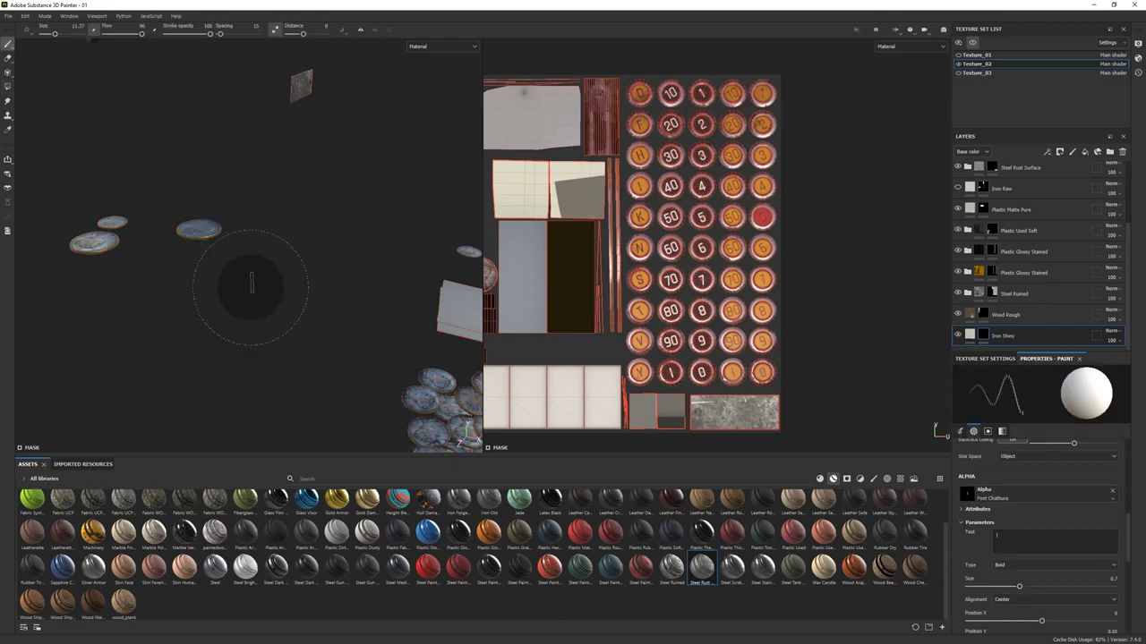
{"action": "mouse_move", "coordinate": [242, 276]}
{"action": "left_mouse_down", "text": "alt"}
{"action": "mouse_move", "coordinate": [307, 309]}
{"action": "mouse_move", "coordinate": [256, 358]}
{"action": "mouse_move", "coordinate": [269, 376]}
{"action": "mouse_move", "coordinate": [252, 308]}
{"action": "mouse_move", "coordinate": [332, 269]}
{"action": "mouse_move", "coordinate": [238, 389]}
{"action": "mouse_move", "coordinate": [225, 373]}
{"action": "mouse_move", "coordinate": [258, 488]}
{"action": "mouse_move", "coordinate": [217, 274]}
{"action": "mouse_move", "coordinate": [235, 365]}
{"action": "left_mouse_up", "text": "alt"}
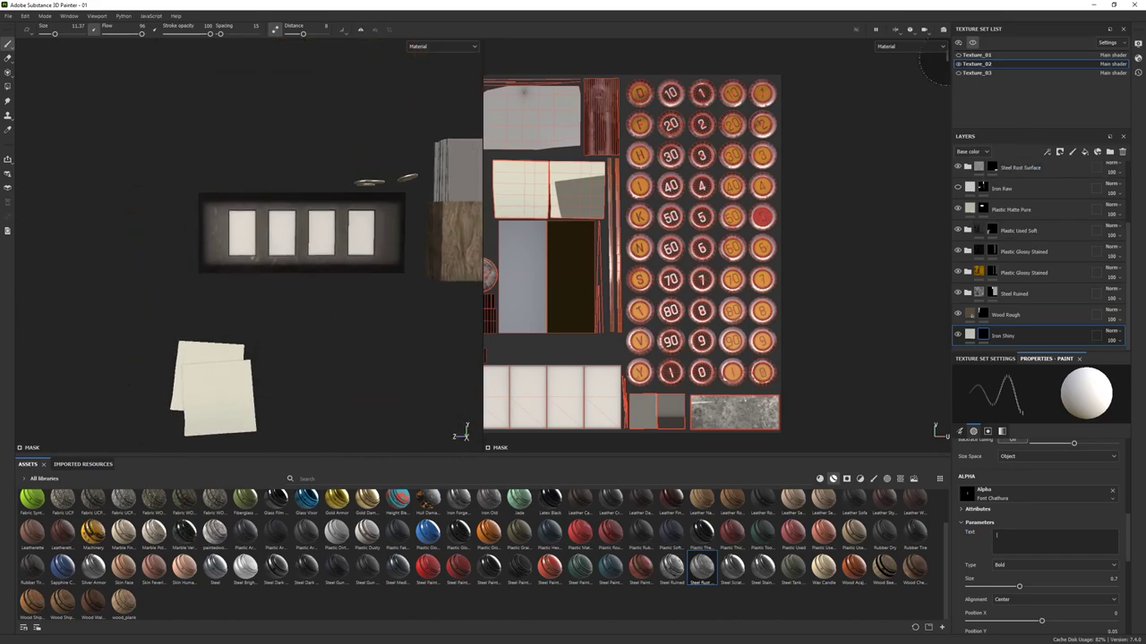
{"action": "scroll", "coordinate": [1013, 176], "scroll_direction": "up", "scroll_amount": 3}
{"action": "scroll", "coordinate": [738, 569], "scroll_direction": "up", "scroll_amount": 1}
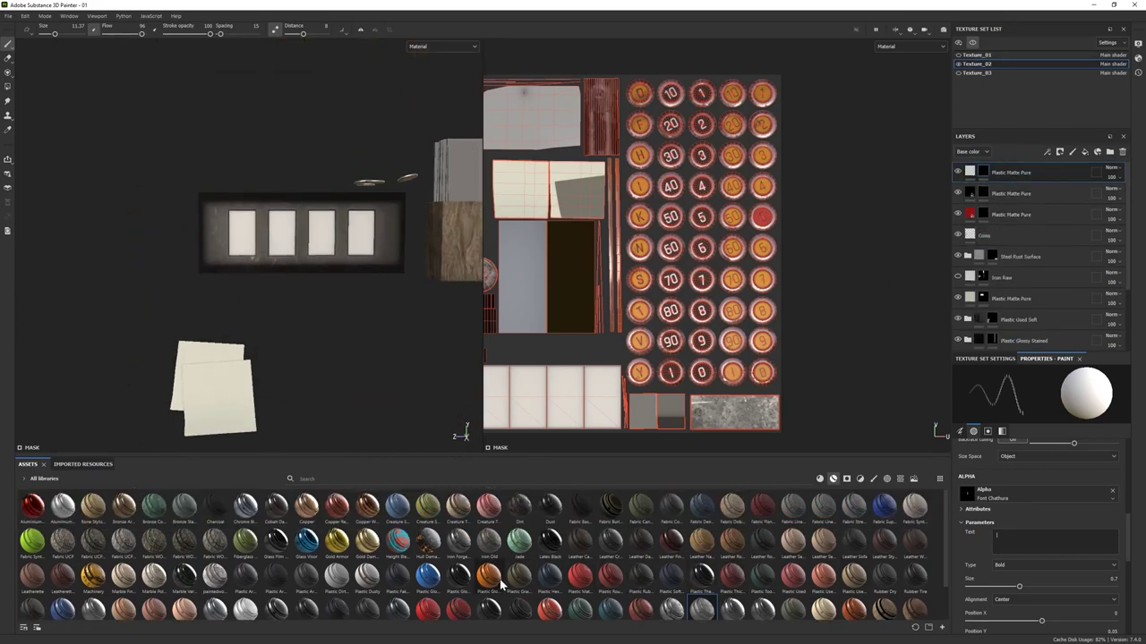
{"action": "scroll", "coordinate": [501, 583], "scroll_direction": "down", "scroll_amount": 5}
- Add a black-masked blue fill layer and stamp the 0 digit onto the fourth counter tile
{"action": "left_click_drag", "start_coordinate": [915, 566], "coordinate": [988, 169]}
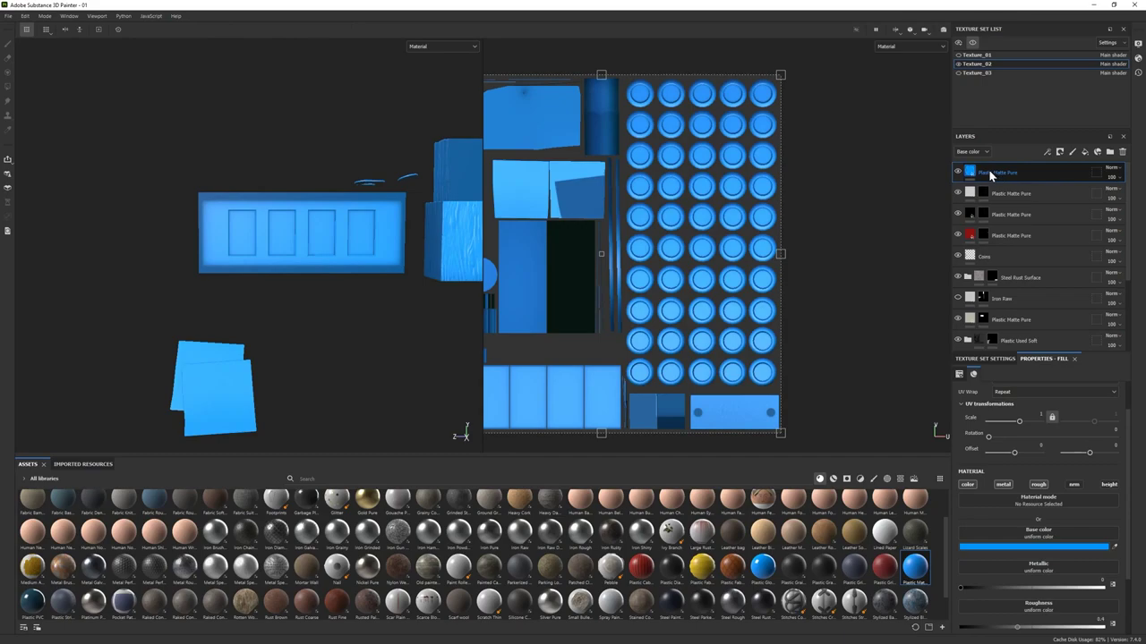
{"action": "right_click", "coordinate": [988, 169]}
{"action": "left_click", "coordinate": [1047, 179]}
{"action": "key", "text": "1"}
{"action": "left_click", "coordinate": [886, 479]}
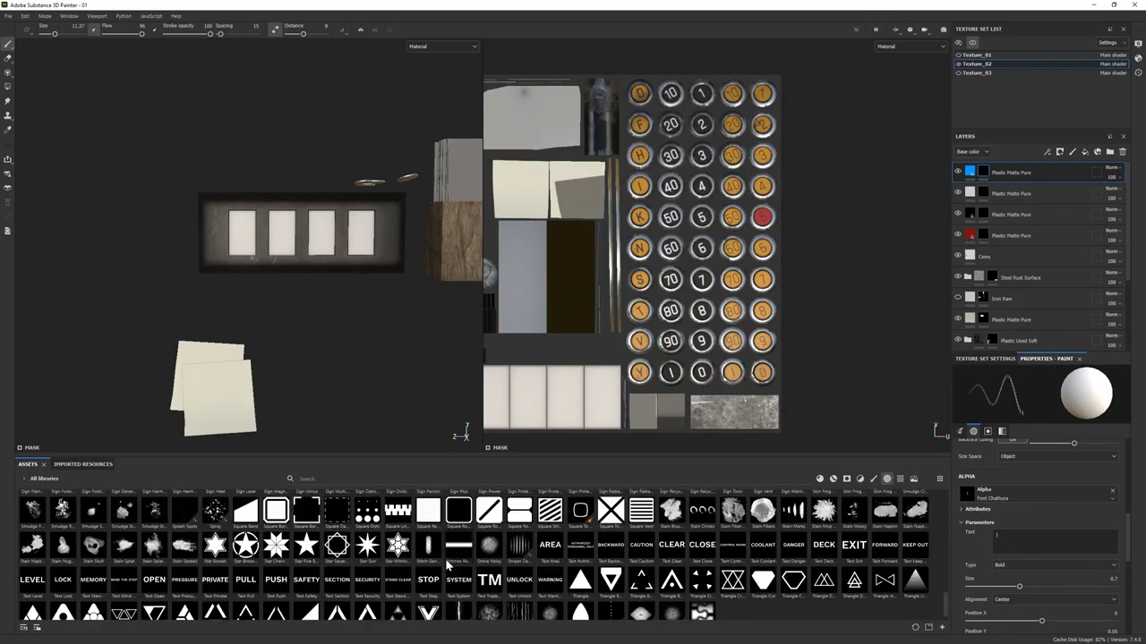
{"action": "scroll", "coordinate": [445, 559], "scroll_direction": "up", "scroll_amount": 6}
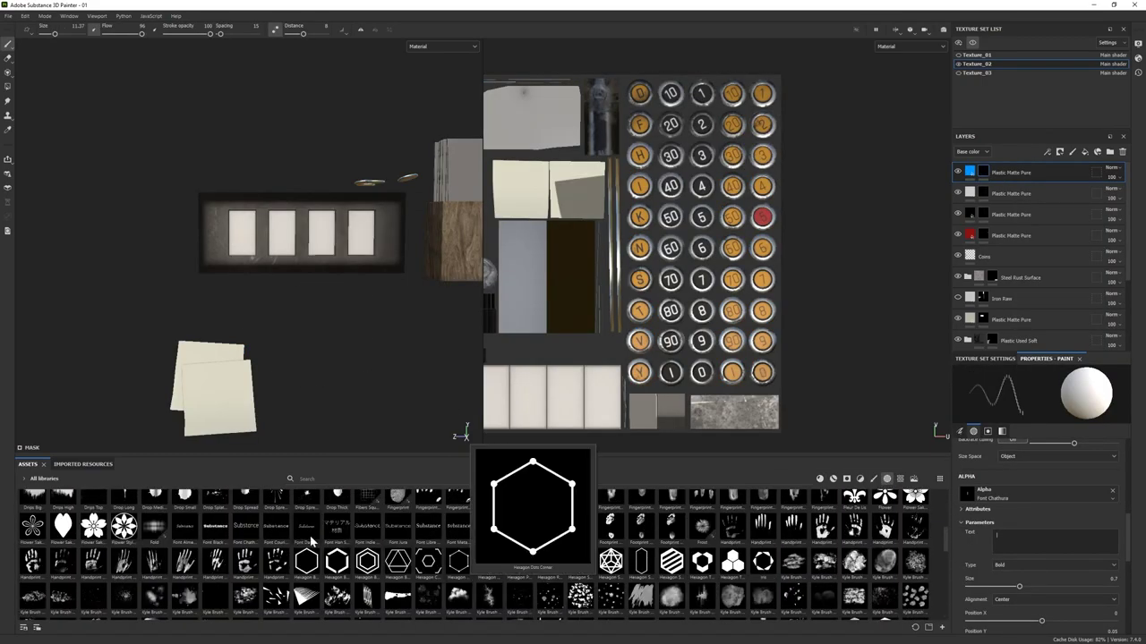
{"action": "mouse_move", "coordinate": [243, 527]}
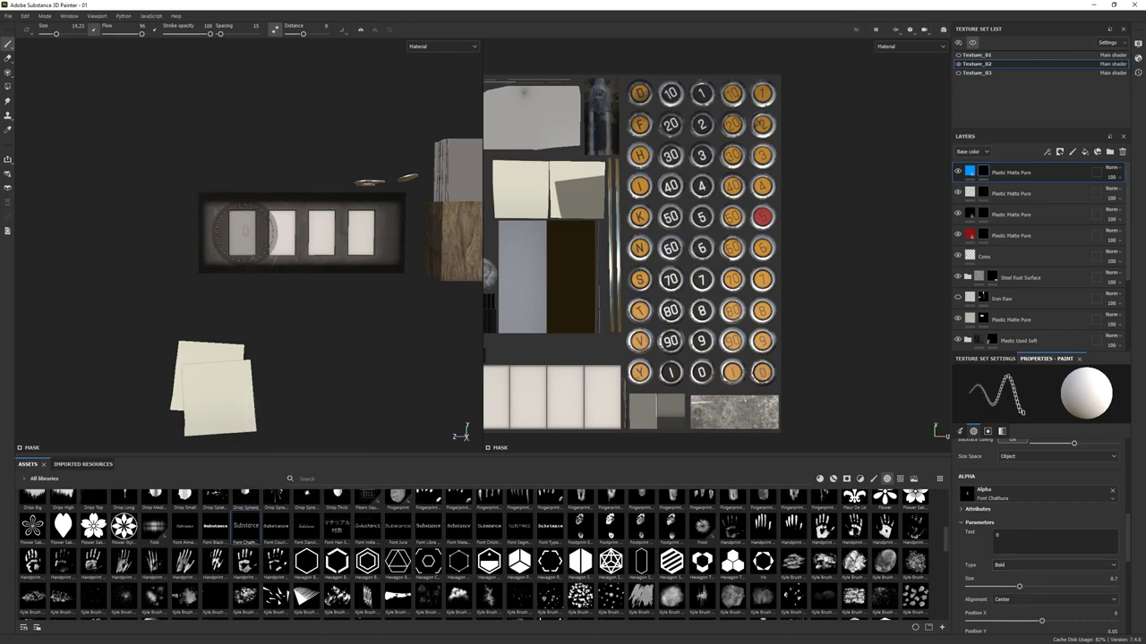
{"action": "scroll", "coordinate": [583, 302], "scroll_direction": "up", "scroll_amount": 2}
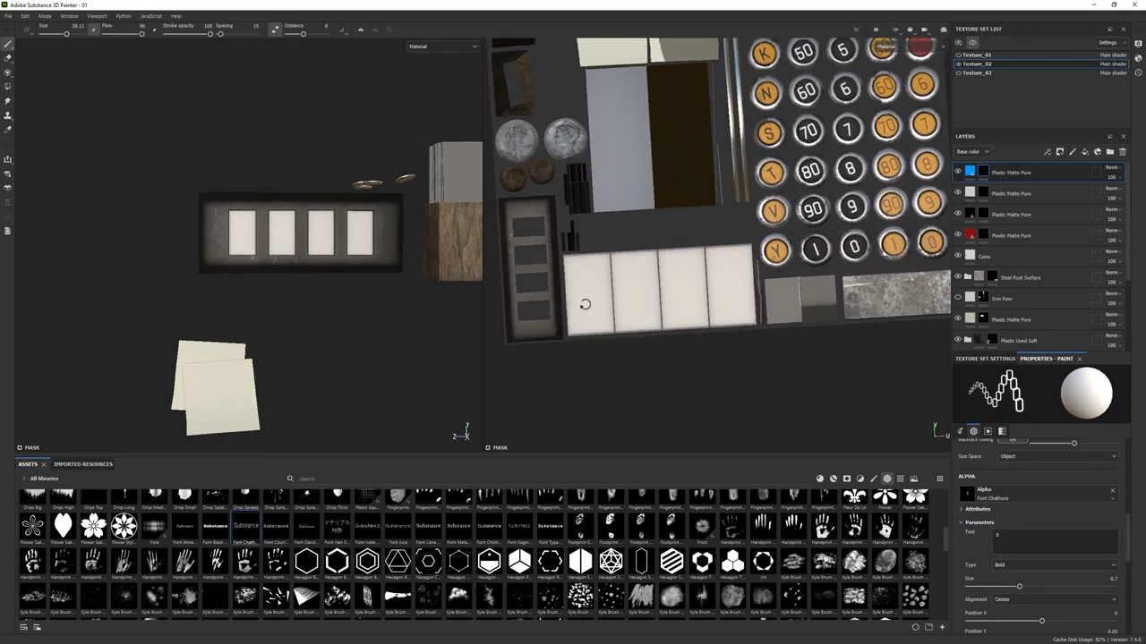
{"action": "scroll", "coordinate": [1083, 598], "scroll_direction": "up", "scroll_amount": 3}
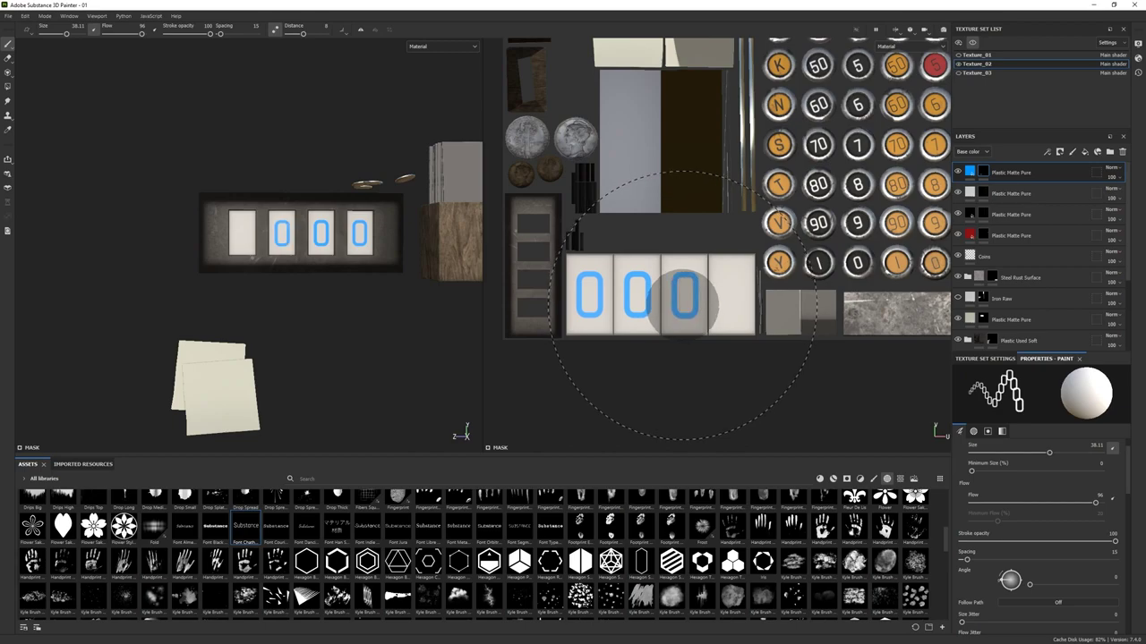
{"action": "left_click", "coordinate": [730, 296]}
- Change the digits layer's base colour from blue to dark
{"action": "left_click", "coordinate": [969, 171]}
{"action": "left_click", "coordinate": [1063, 546]}
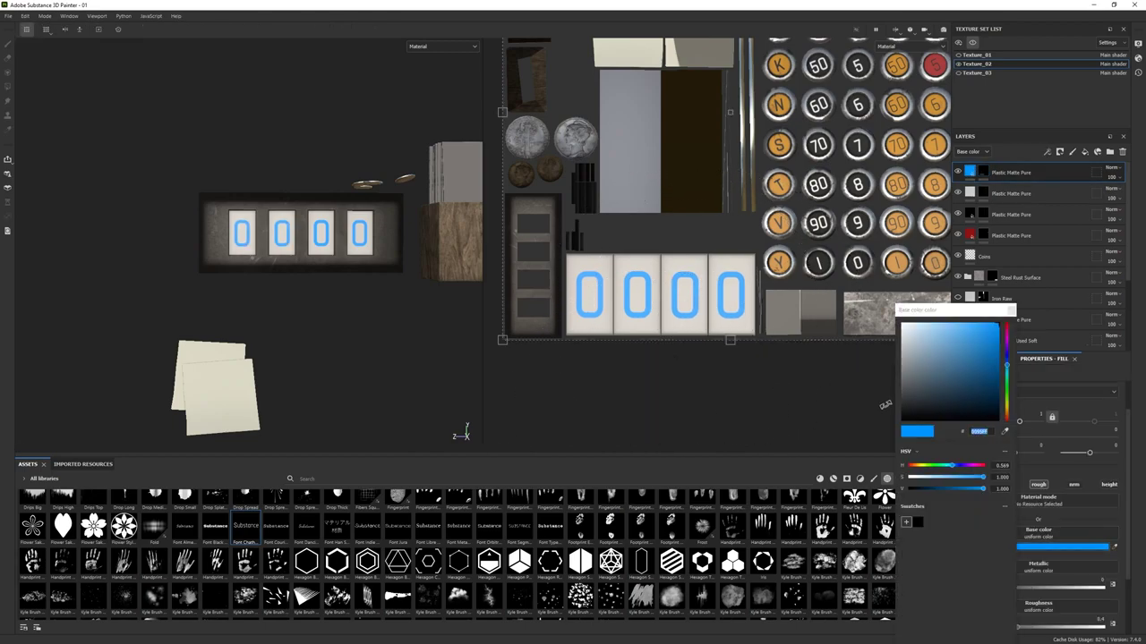
{"action": "left_click", "coordinate": [904, 417]}
{"action": "key", "text": "1"}
{"action": "left_click_drag", "start_coordinate": [335, 245], "coordinate": [295, 349], "text": "alt"}
{"action": "scroll", "coordinate": [295, 349], "scroll_direction": "up", "scroll_amount": 4}
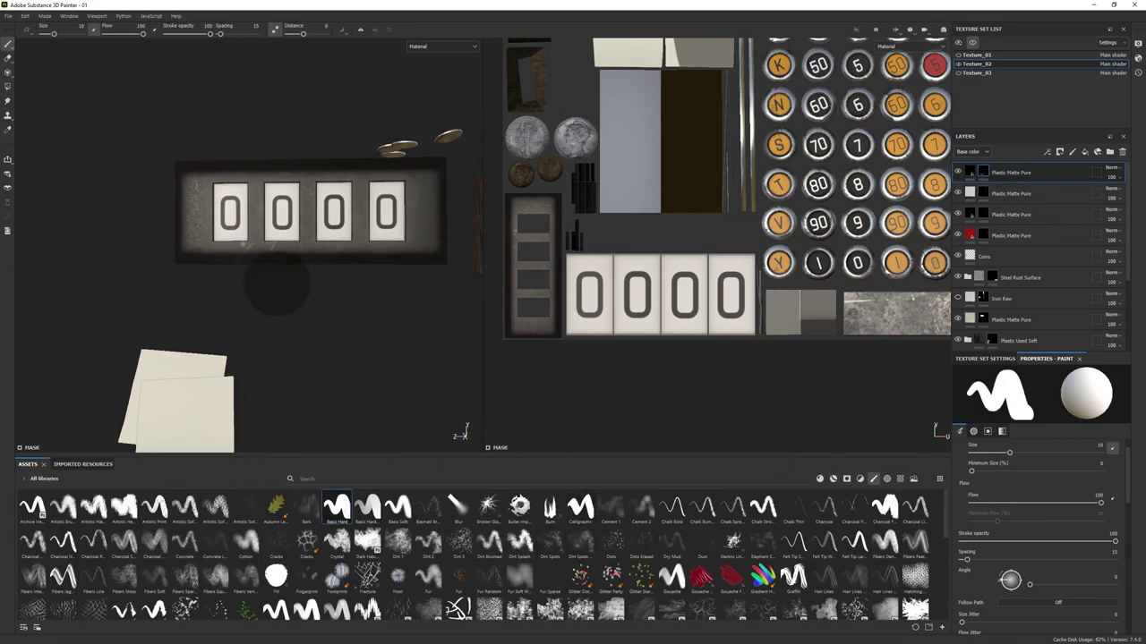
{"action": "scroll", "coordinate": [361, 350], "scroll_direction": "down", "scroll_amount": 5}
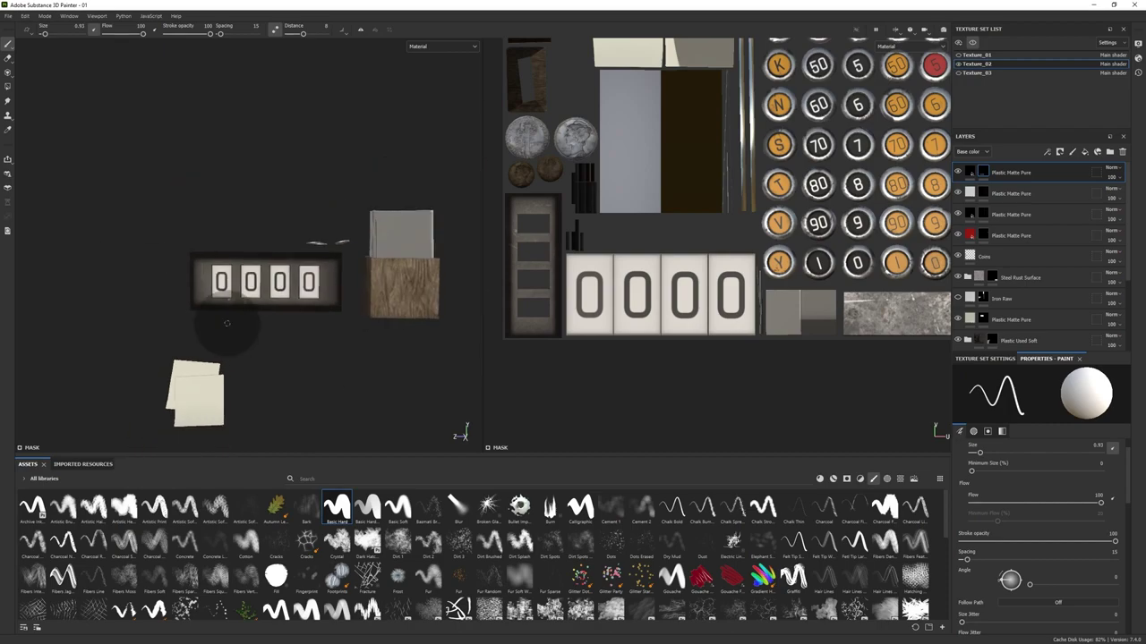
{"action": "left_click_drag", "start_coordinate": [232, 328], "coordinate": [269, 340], "text": "alt"}
{"action": "middle_click_drag", "start_coordinate": [645, 135], "coordinate": [645, 358]}
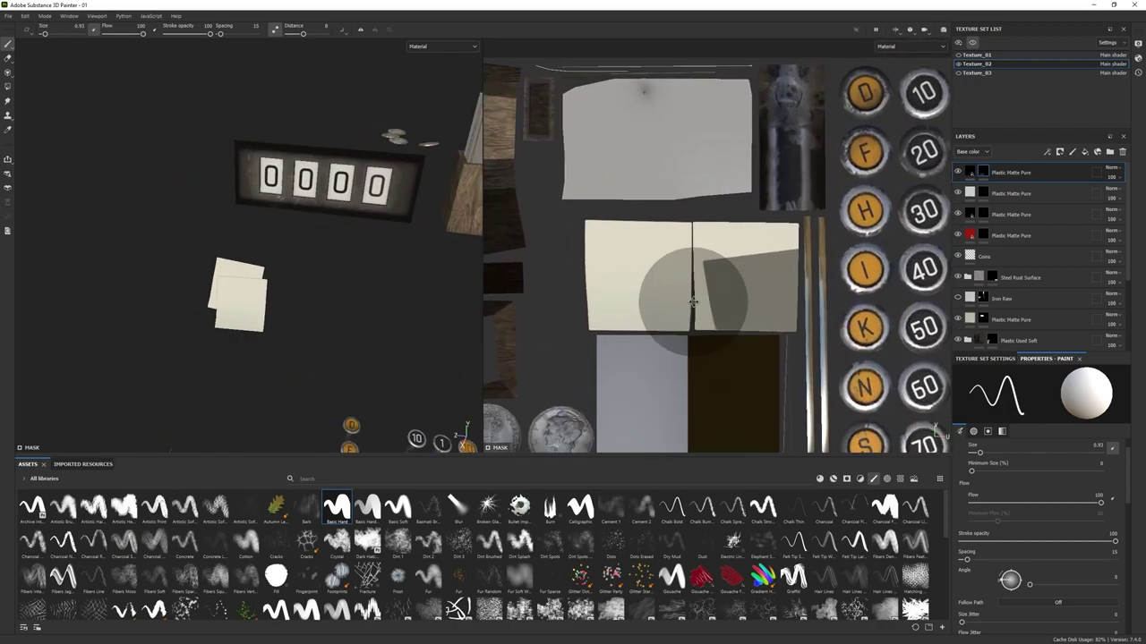
{"action": "scroll", "coordinate": [645, 358], "scroll_direction": "up", "scroll_amount": 2}
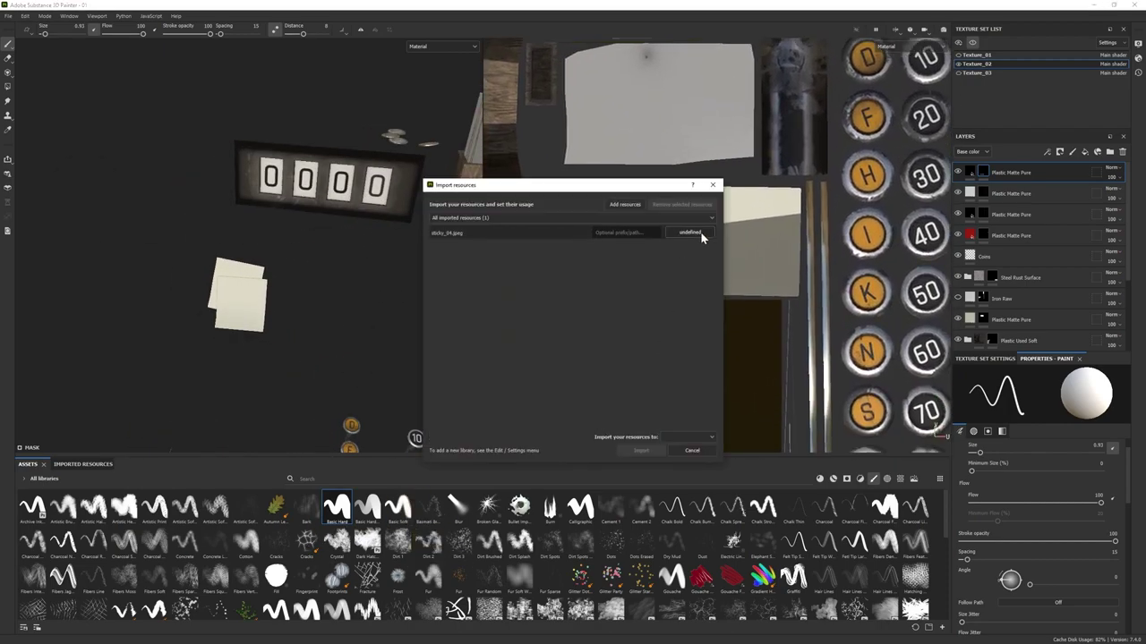
- Import the sticky note image and add a new Notes layer on top
{"action": "left_click_drag", "start_coordinate": [705, 238], "coordinate": [452, 537]}
{"action": "left_click", "coordinate": [641, 451]}
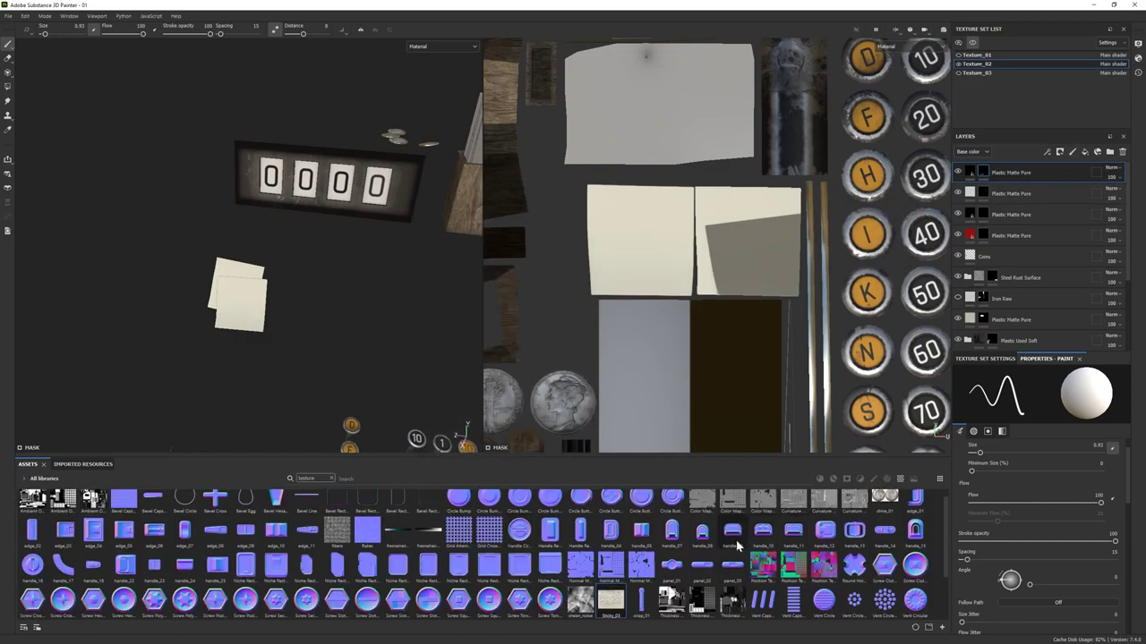
{"action": "left_click", "coordinate": [1061, 152]}
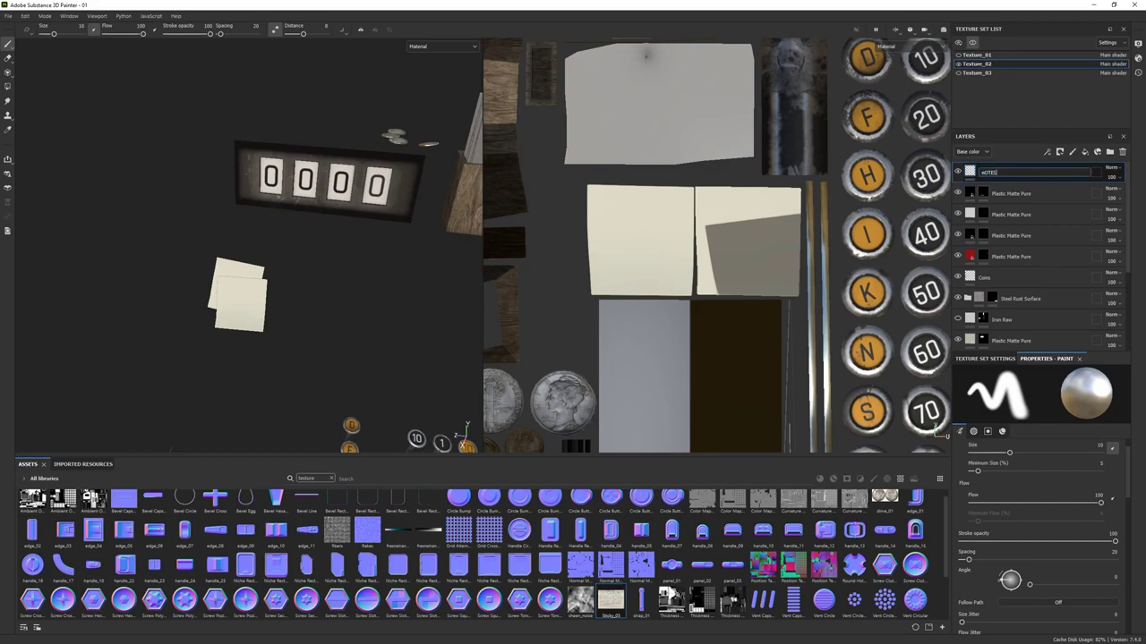
{"action": "scroll", "coordinate": [1008, 538], "scroll_direction": "up", "scroll_amount": 1}
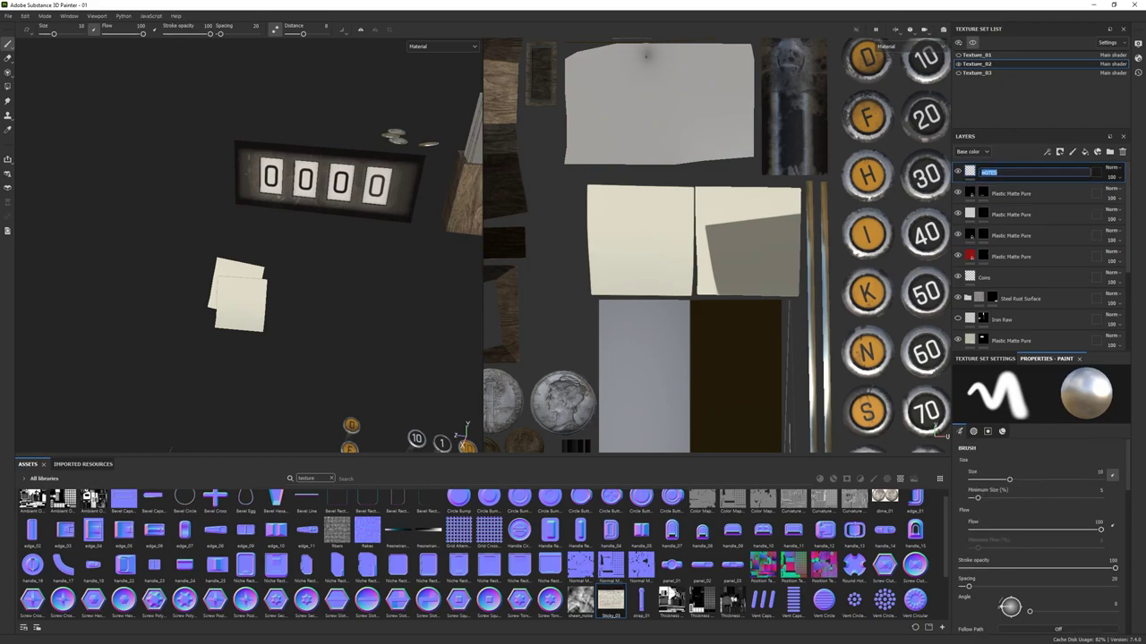
{"action": "scroll", "coordinate": [1030, 543], "scroll_direction": "down", "scroll_amount": 3}
- Project the Sticky_03 image as base colour with maximum roughness onto the paper notes
{"action": "key", "text": "3"}
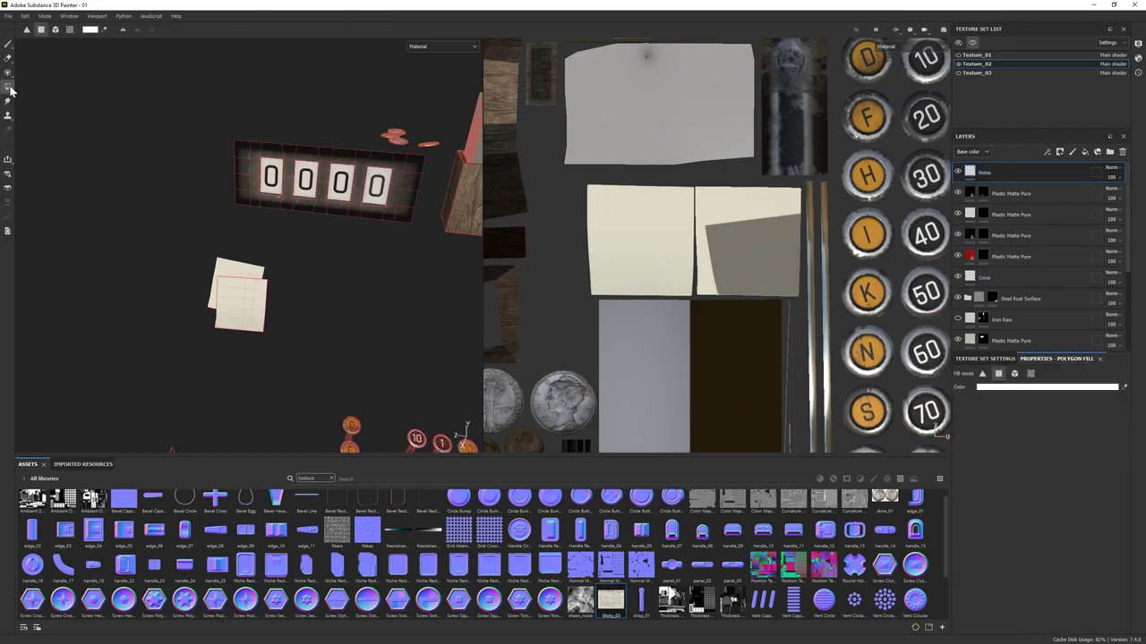
{"action": "scroll", "coordinate": [1007, 569], "scroll_direction": "down", "scroll_amount": 3}
{"action": "left_click_drag", "start_coordinate": [1010, 527], "coordinate": [1011, 527]}
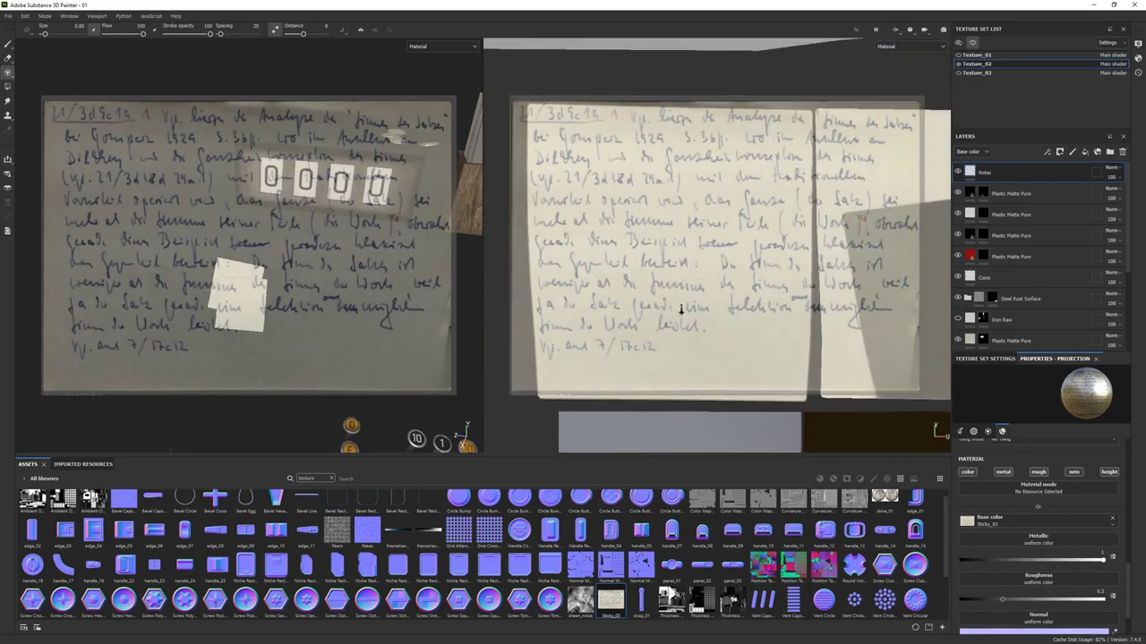
{"action": "scroll", "coordinate": [613, 268], "scroll_direction": "down", "scroll_amount": 1}
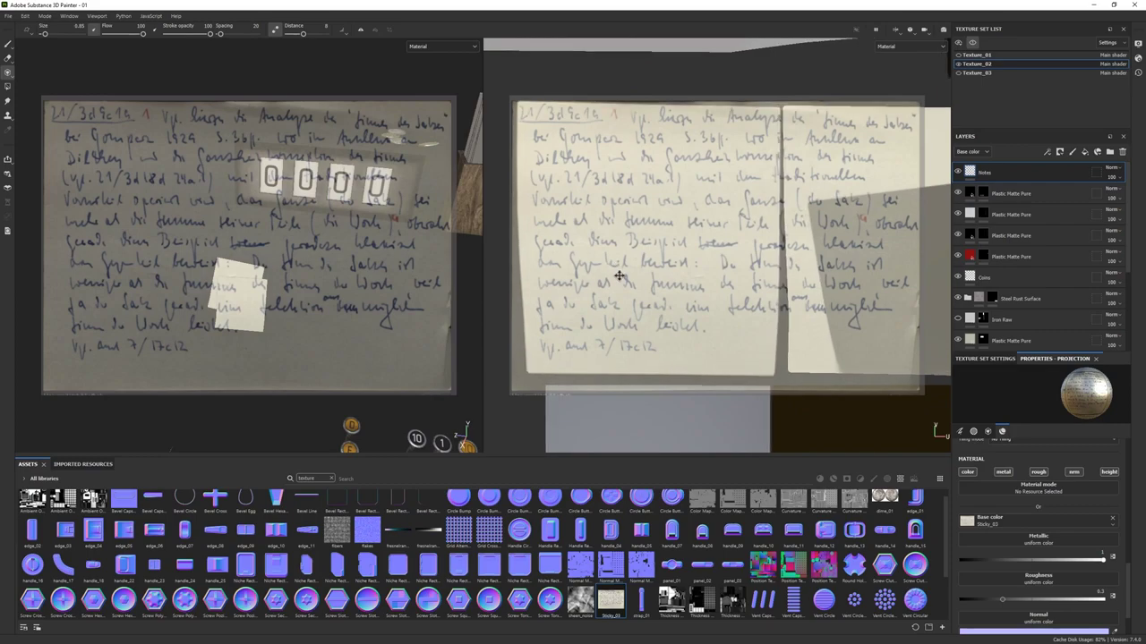
{"action": "scroll", "coordinate": [617, 274], "scroll_direction": "up", "scroll_amount": 1}
{"action": "right_click_drag", "start_coordinate": [623, 282], "coordinate": [587, 283], "text": "ctrl"}
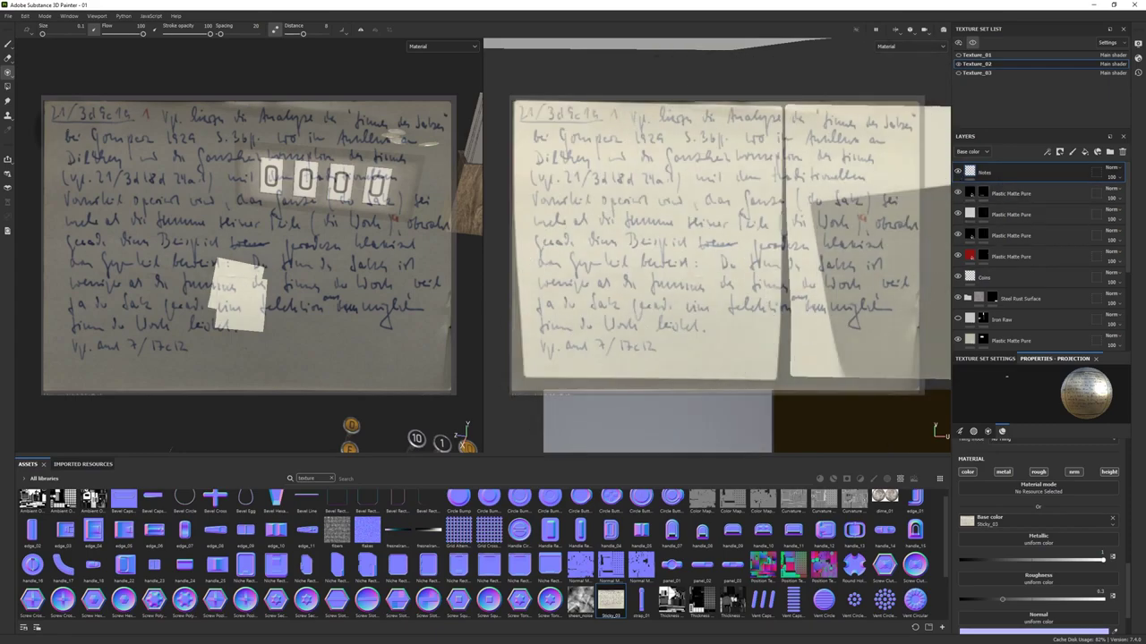
{"action": "key", "text": "bracketright"}
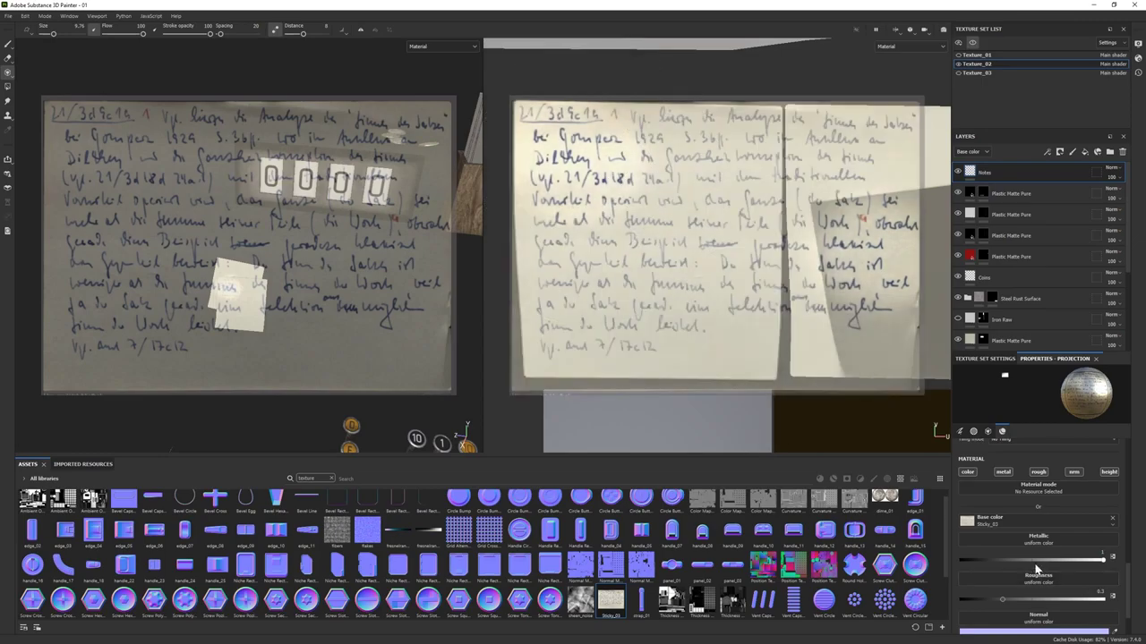
{"action": "left_click_drag", "start_coordinate": [1029, 611], "coordinate": [1105, 599]}
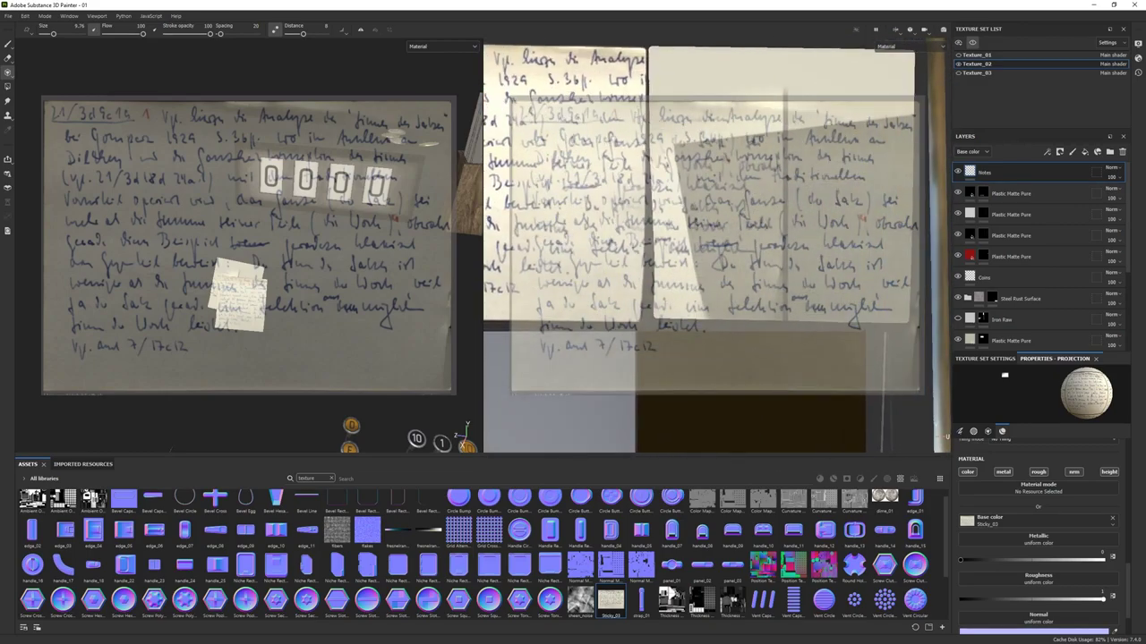
- Import sticky_04 and project it as base colour with brush size about 4.51
{"action": "left_click_drag", "start_coordinate": [400, 511], "coordinate": [402, 514]}
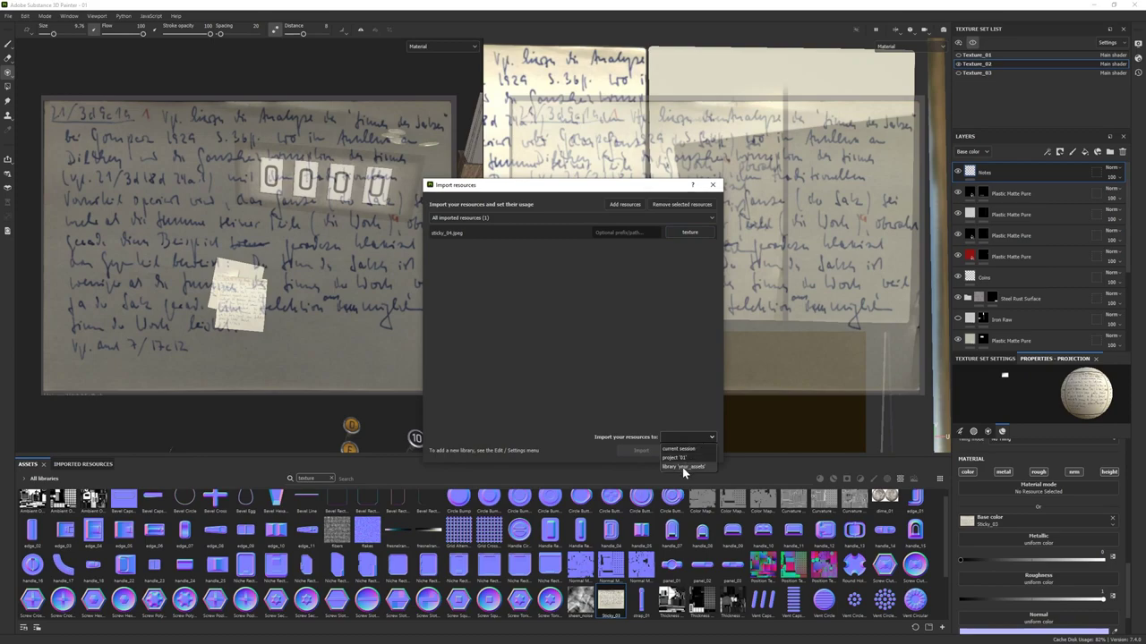
{"action": "left_click", "coordinate": [682, 452]}
{"action": "left_click", "coordinate": [641, 450]}
{"action": "left_click_drag", "start_coordinate": [645, 618], "coordinate": [1020, 519]}
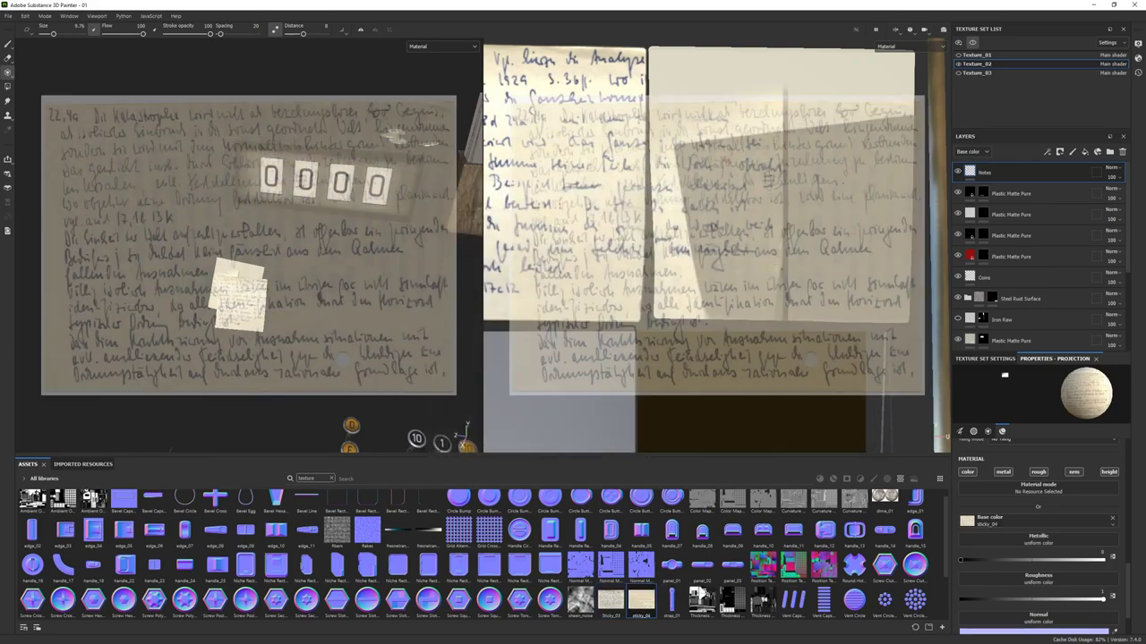
{"action": "key", "text": "bracketleft"}
{"action": "key", "text": "bracketleft"}
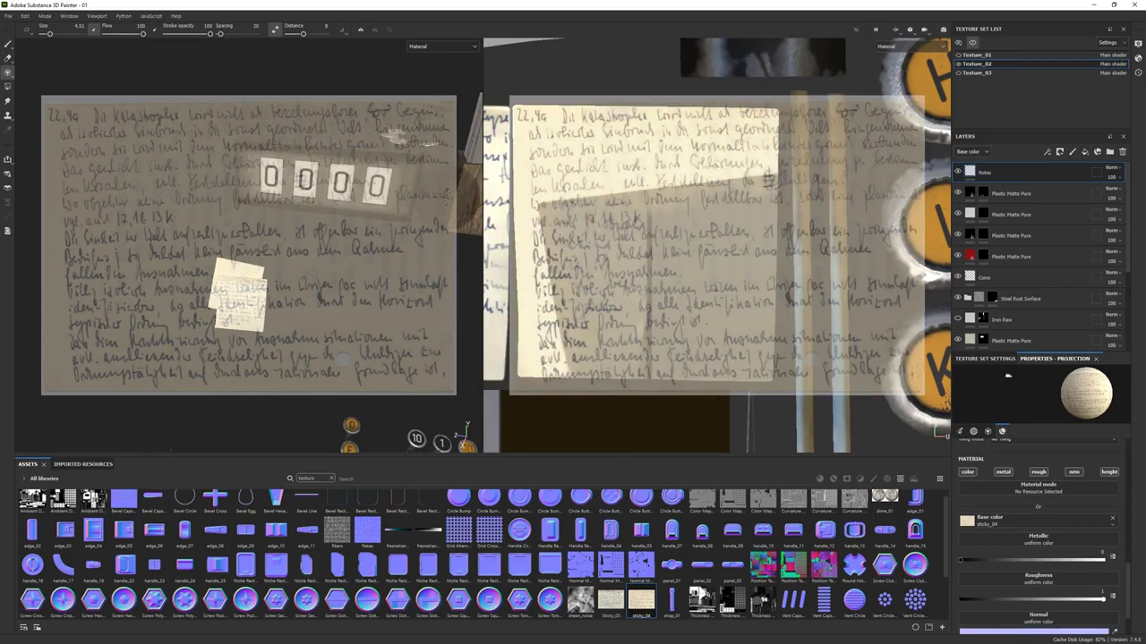
{"action": "key", "text": "1"}
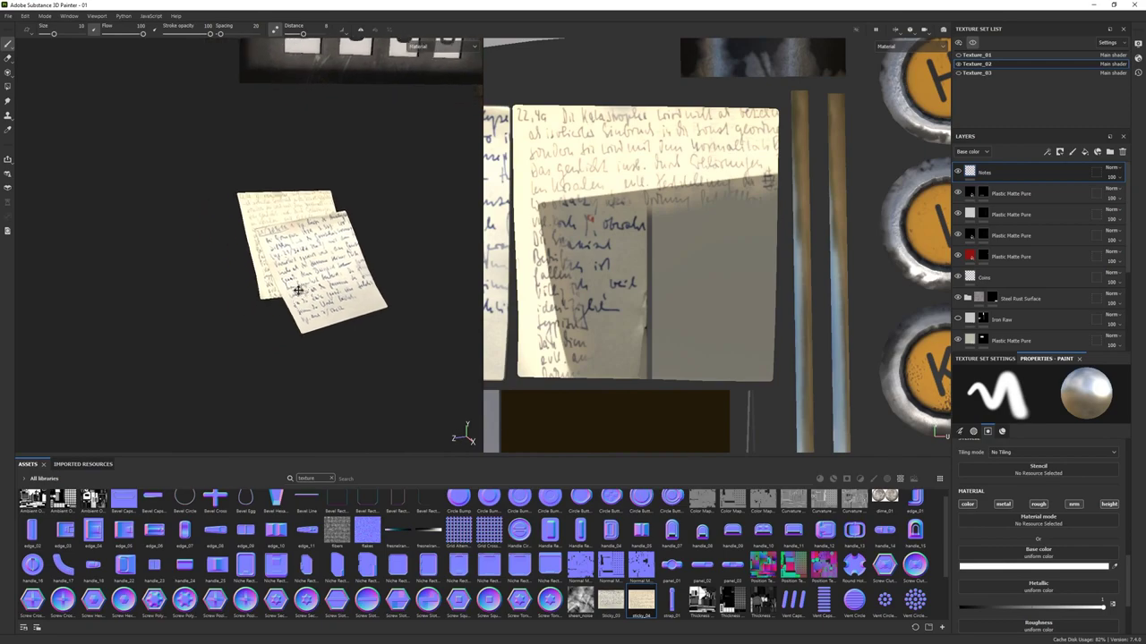
- Try Multiply, Divide and other blend modes on Notes, settling on a darkening mode
{"action": "left_click", "coordinate": [1110, 167]}
{"action": "left_click", "coordinate": [1118, 188]}
{"action": "left_click", "coordinate": [1111, 168]}
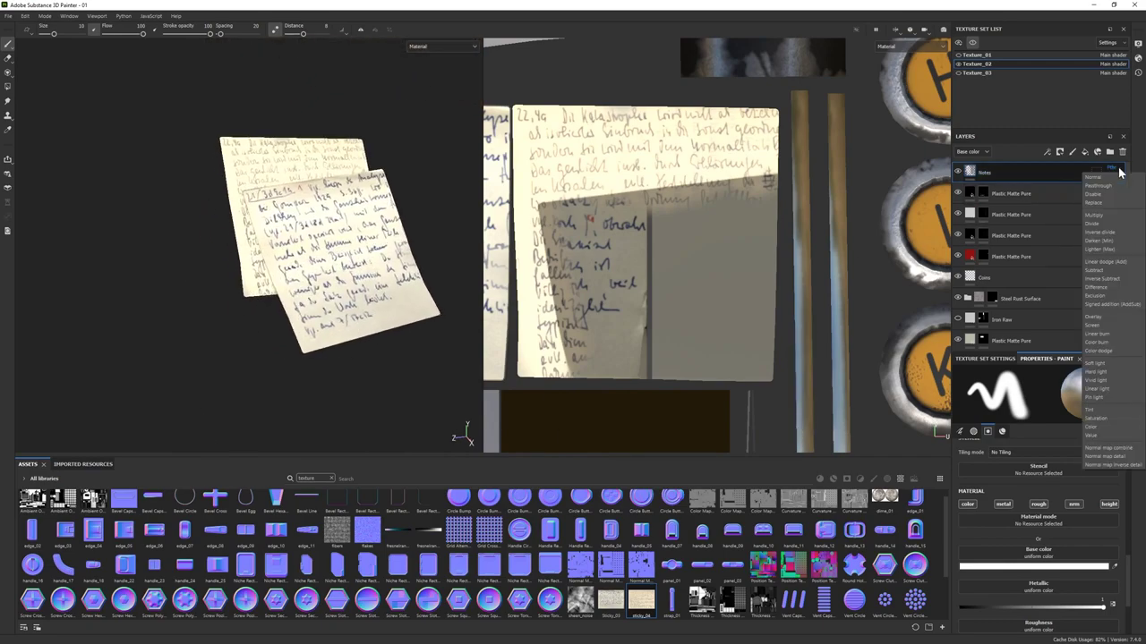
{"action": "left_click", "coordinate": [1116, 215]}
{"action": "left_click", "coordinate": [1111, 167]}
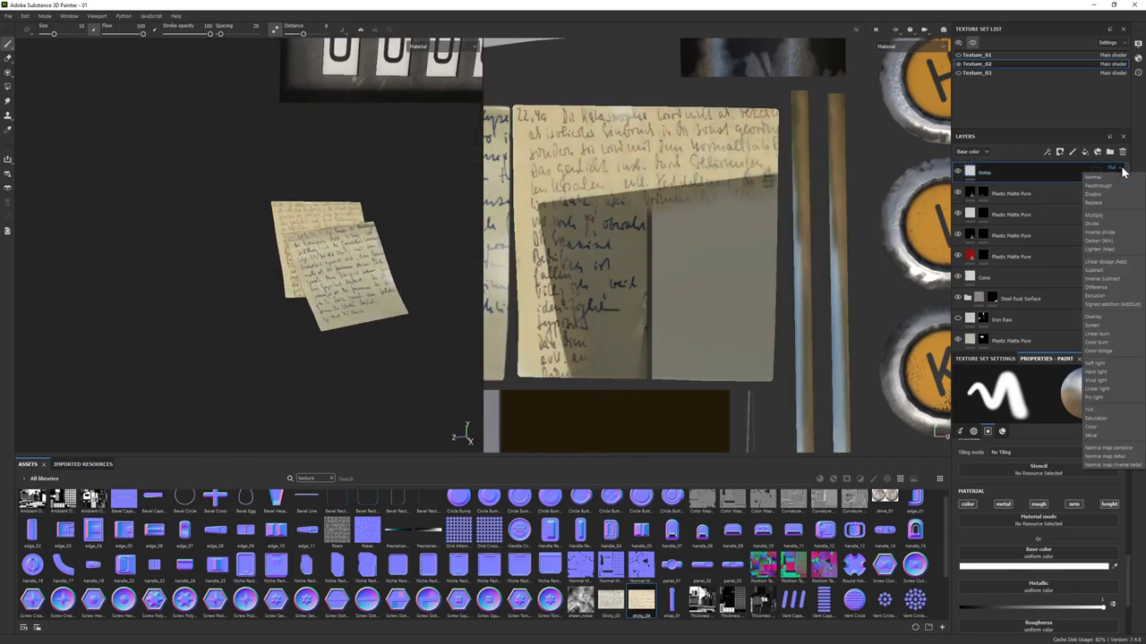
{"action": "left_click", "coordinate": [1116, 224]}
{"action": "left_click", "coordinate": [1110, 168]}
{"action": "left_click", "coordinate": [1119, 305]}
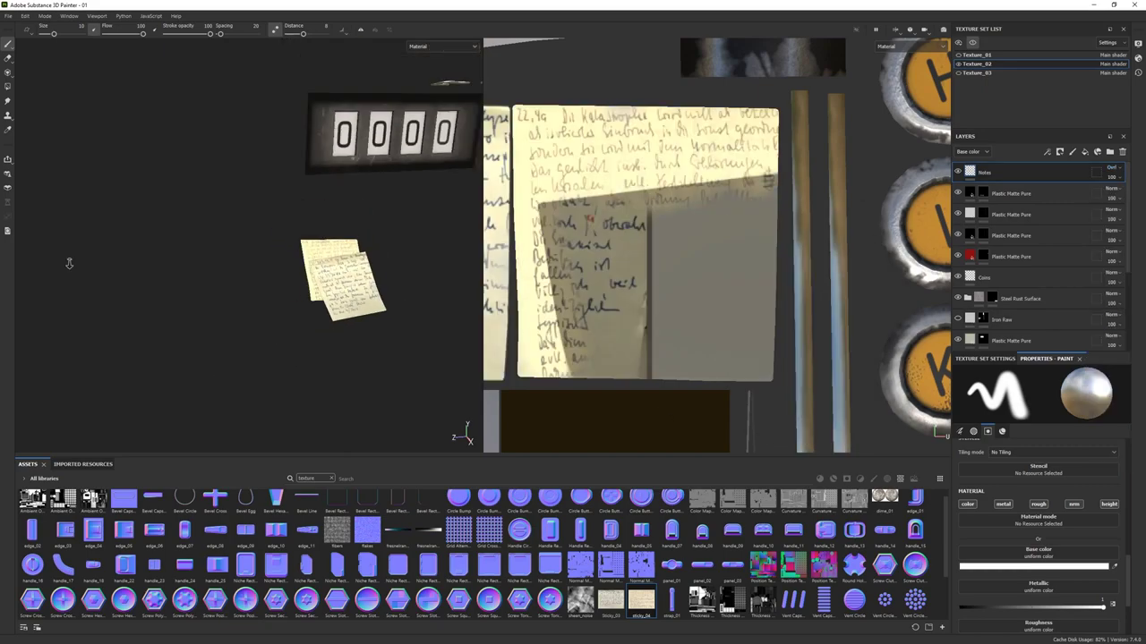
{"action": "left_click", "coordinate": [957, 171]}
{"action": "left_click", "coordinate": [957, 171]}
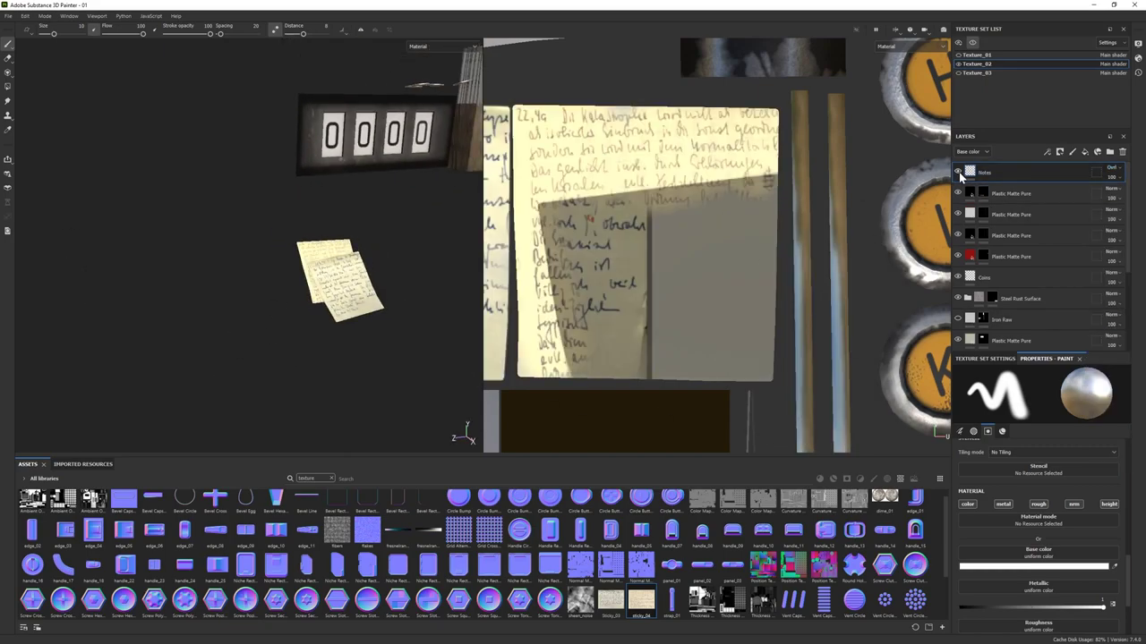
{"action": "left_click", "coordinate": [1111, 167]}
{"action": "left_click", "coordinate": [1102, 363]}
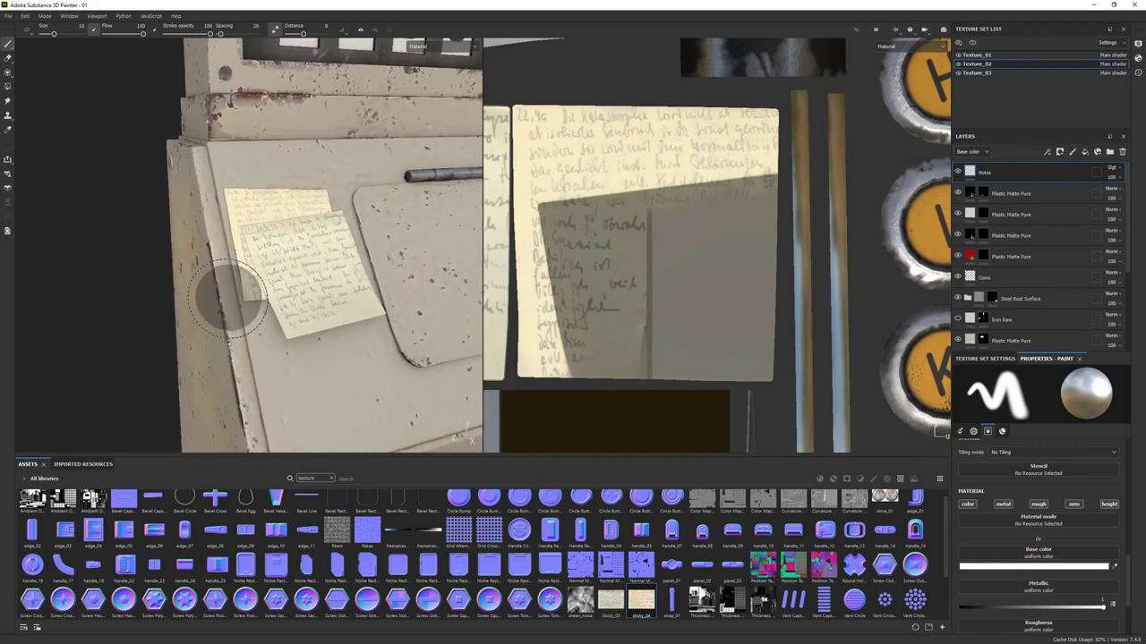
{"action": "left_click", "coordinate": [1110, 168]}
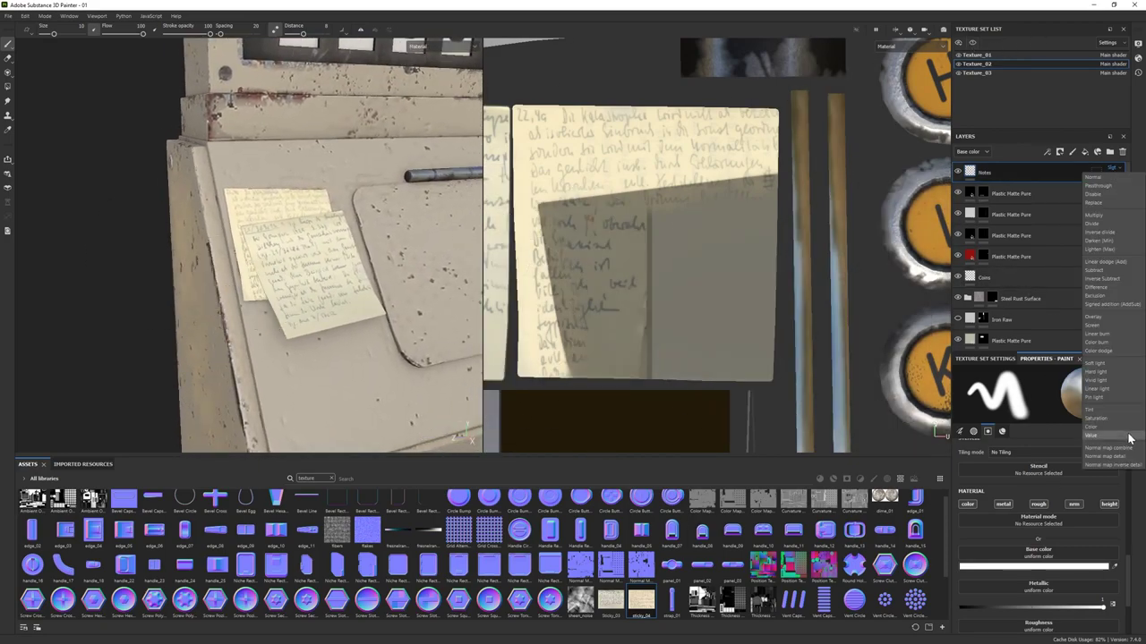
{"action": "left_click", "coordinate": [1109, 328]}
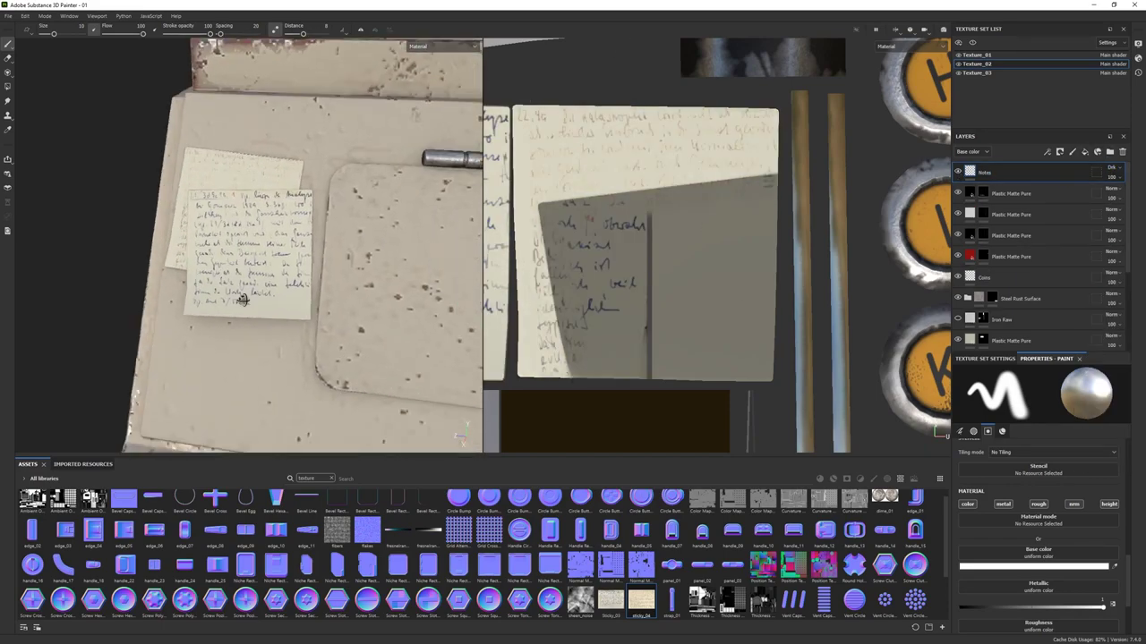
- Switch to the eraser and view the whole register from the left
{"action": "scroll", "coordinate": [307, 345], "scroll_direction": "up", "scroll_amount": 3}
{"action": "key", "text": "e"}
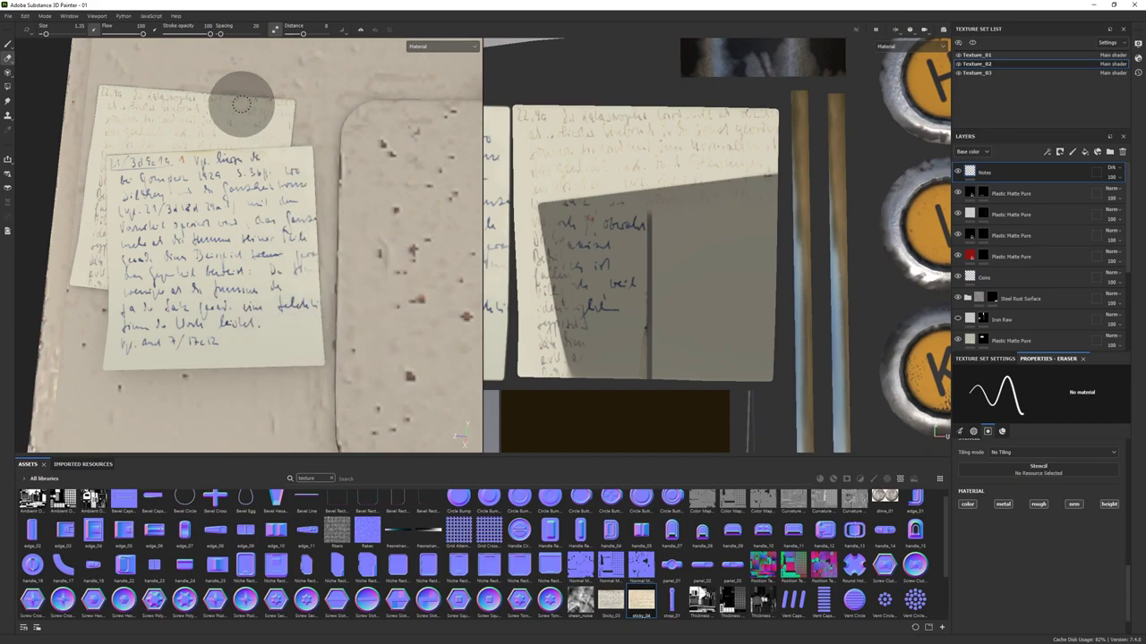
{"action": "scroll", "coordinate": [269, 269], "scroll_direction": "down", "scroll_amount": 5}
{"action": "scroll", "coordinate": [276, 320], "scroll_direction": "up", "scroll_amount": 2}
{"action": "scroll", "coordinate": [110, 289], "scroll_direction": "down", "scroll_amount": 5}
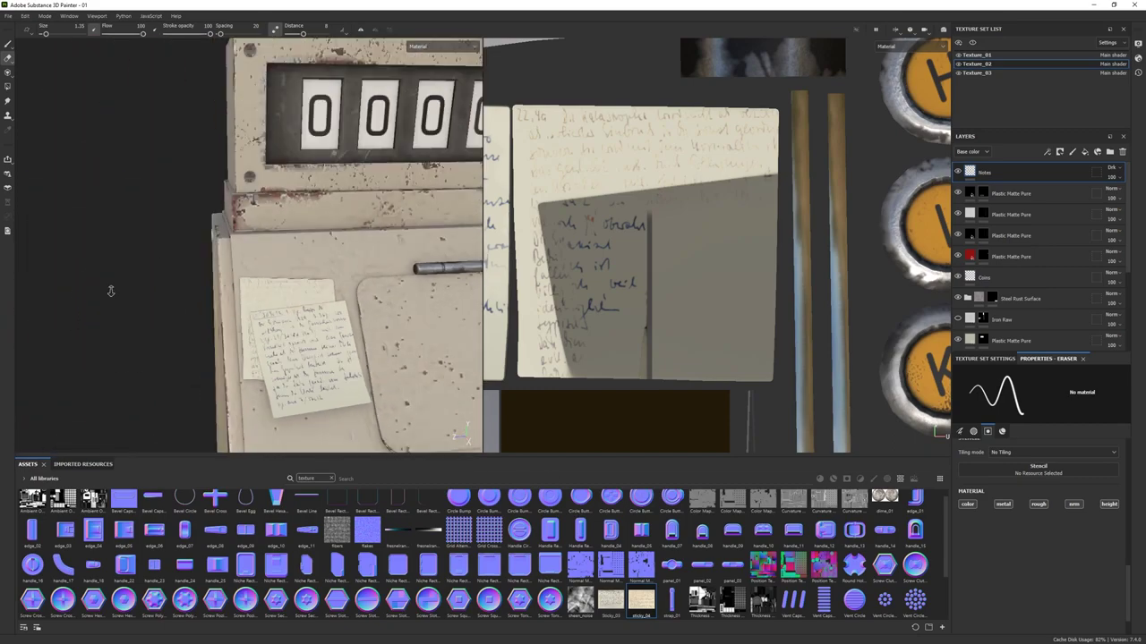
{"action": "left_click_drag", "start_coordinate": [110, 289], "coordinate": [227, 282], "text": "alt"}
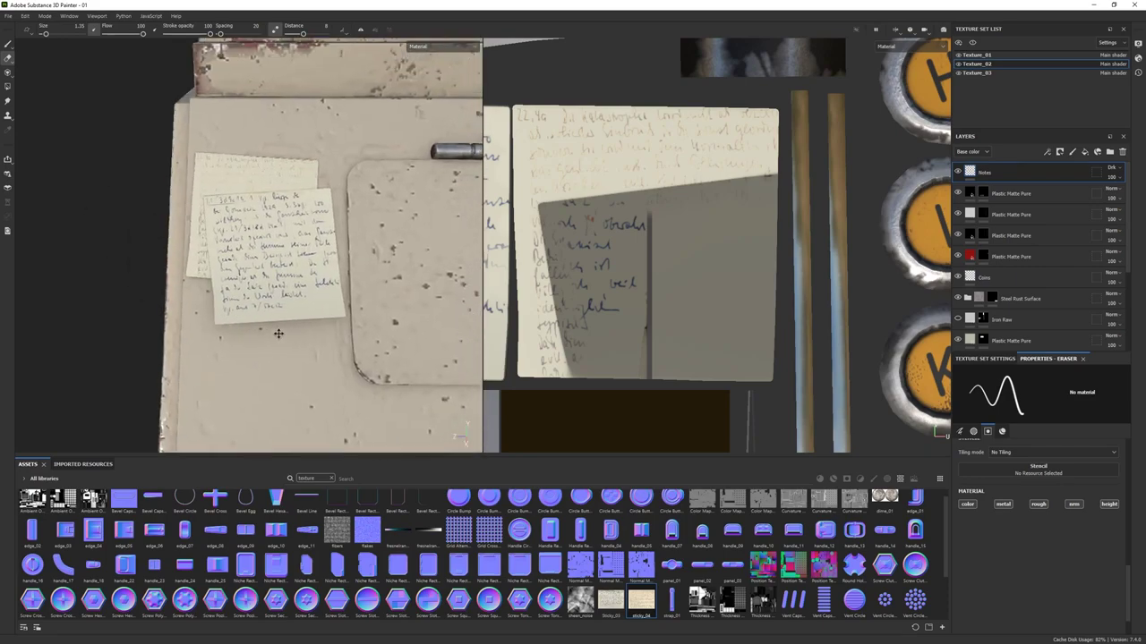
- Remove the empty Layer 1 and add a Plastic Matte Pure material layer on top
{"action": "left_click", "coordinate": [1060, 152]}
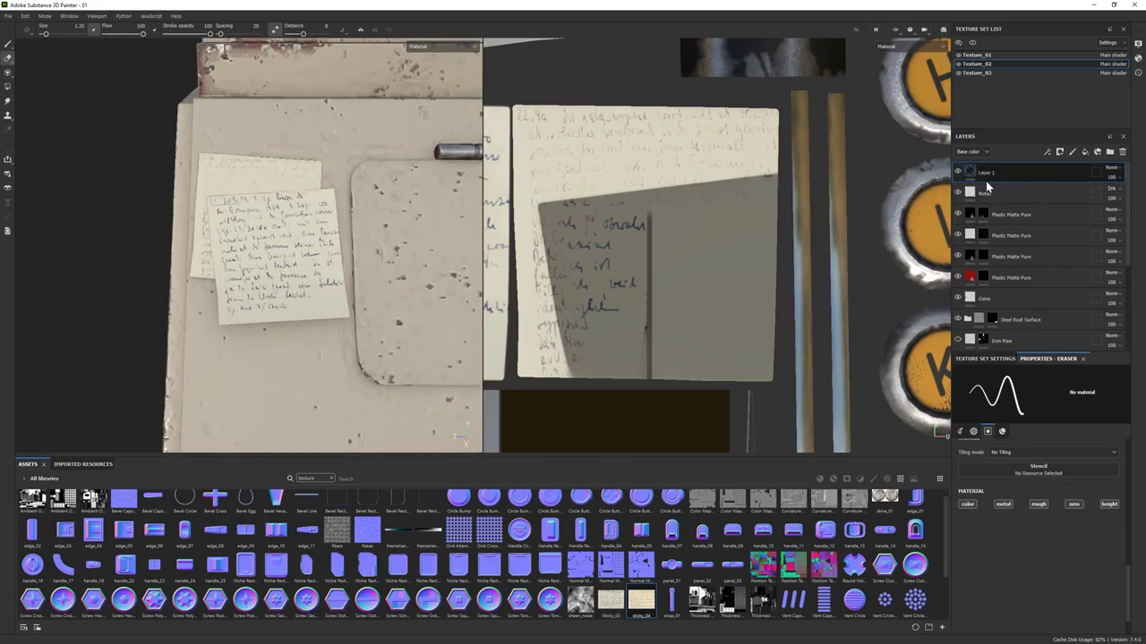
{"action": "key", "text": "1"}
{"action": "key", "text": "Delete"}
{"action": "left_click", "coordinate": [330, 478]}
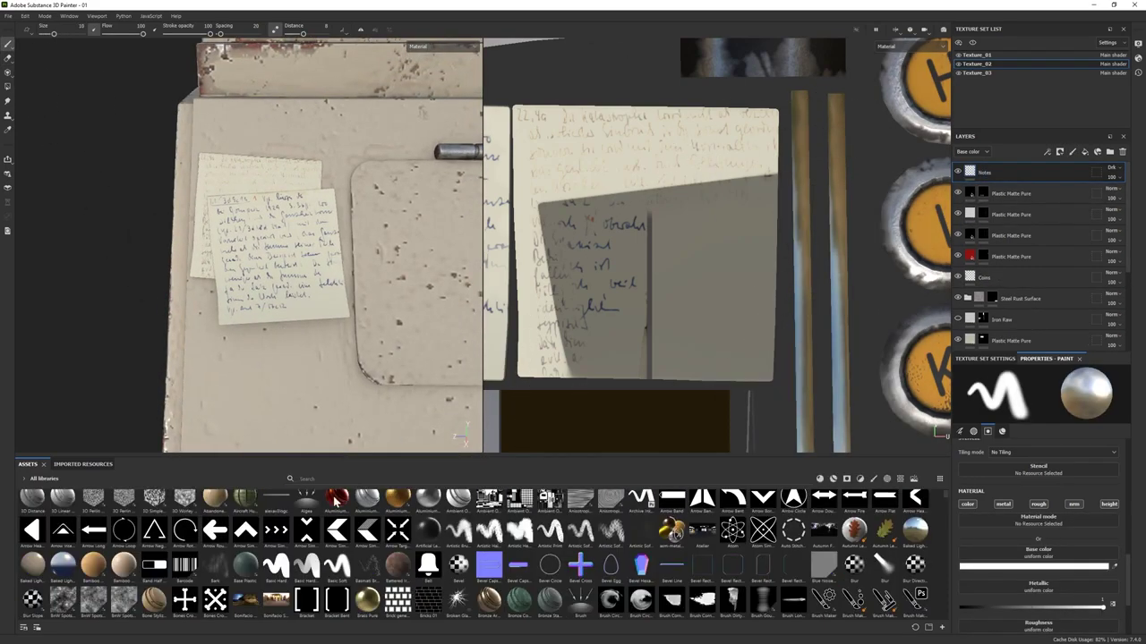
{"action": "left_click", "coordinate": [819, 479]}
{"action": "left_click_drag", "start_coordinate": [988, 267], "coordinate": [1009, 174]}
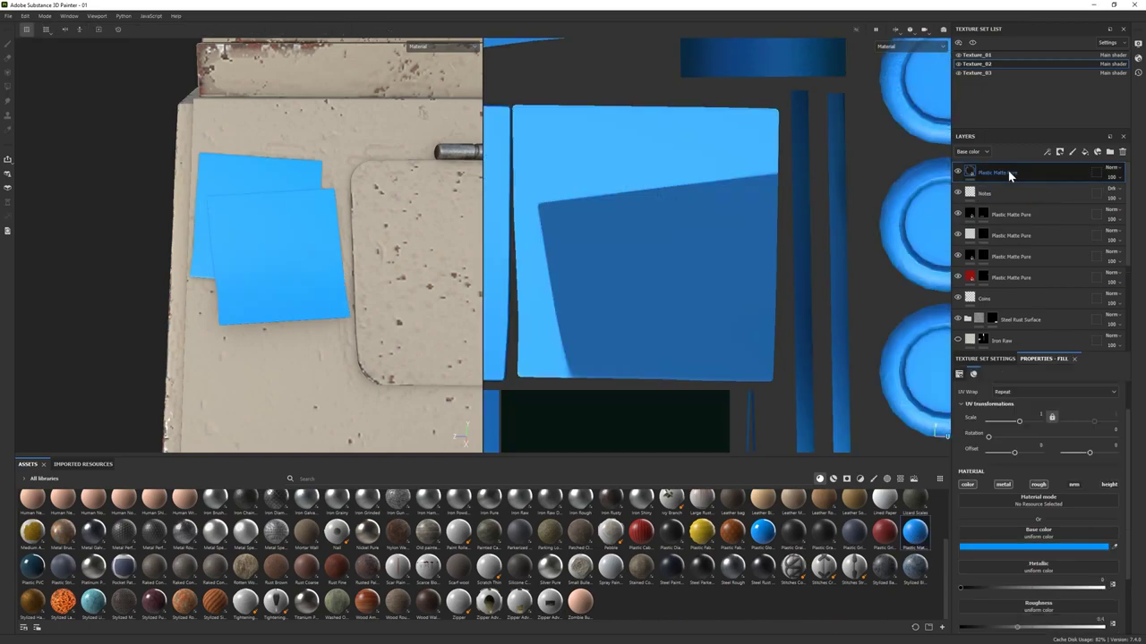
- Choose the Dirt 1 brush and set the Plastic Matte Pure base colour to black
{"action": "scroll", "coordinate": [325, 566], "scroll_direction": "up", "scroll_amount": 2}
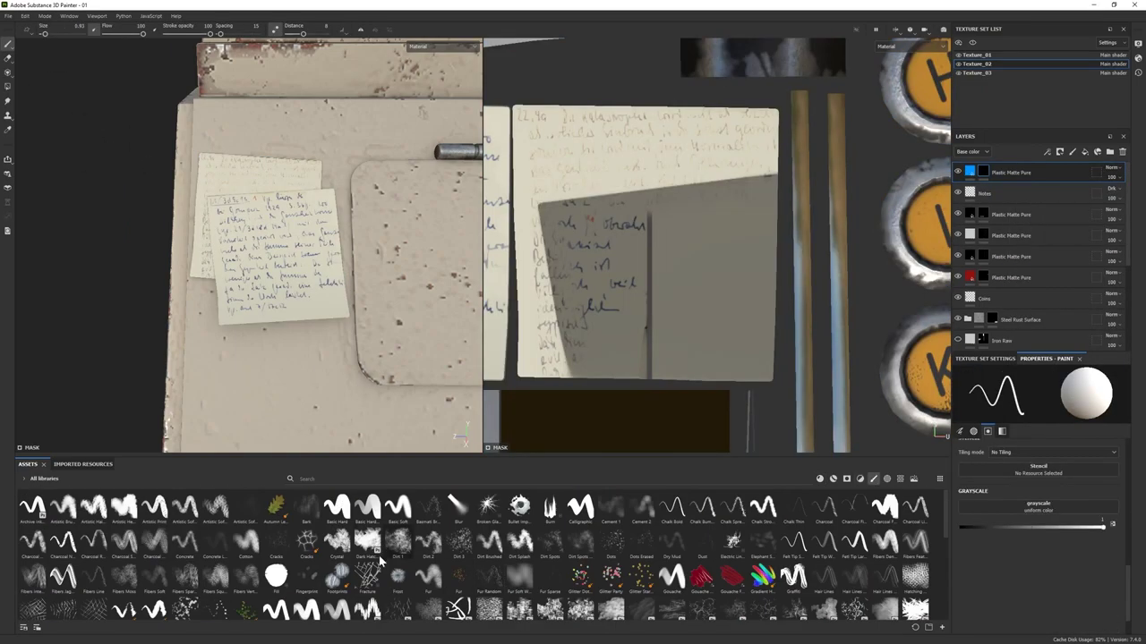
{"action": "left_click", "coordinate": [397, 542]}
{"action": "scroll", "coordinate": [1048, 552], "scroll_direction": "up", "scroll_amount": 5}
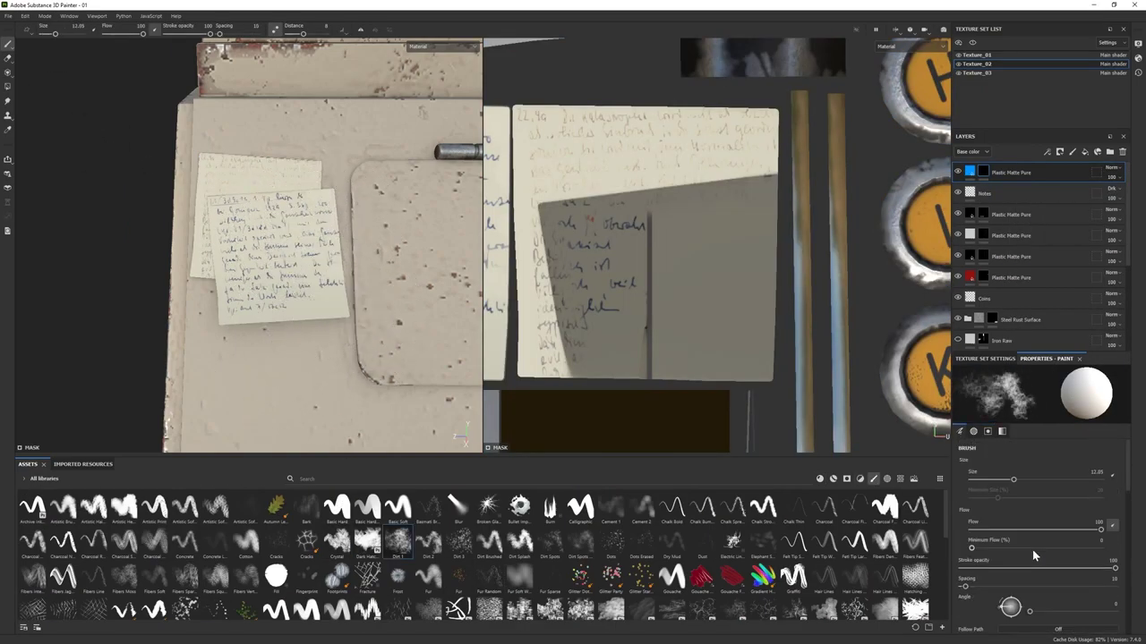
{"action": "mouse_move", "coordinate": [348, 320]}
{"action": "left_mouse_down"}
{"action": "mouse_move", "coordinate": [320, 195]}
{"action": "mouse_move", "coordinate": [291, 179]}
{"action": "left_mouse_up"}
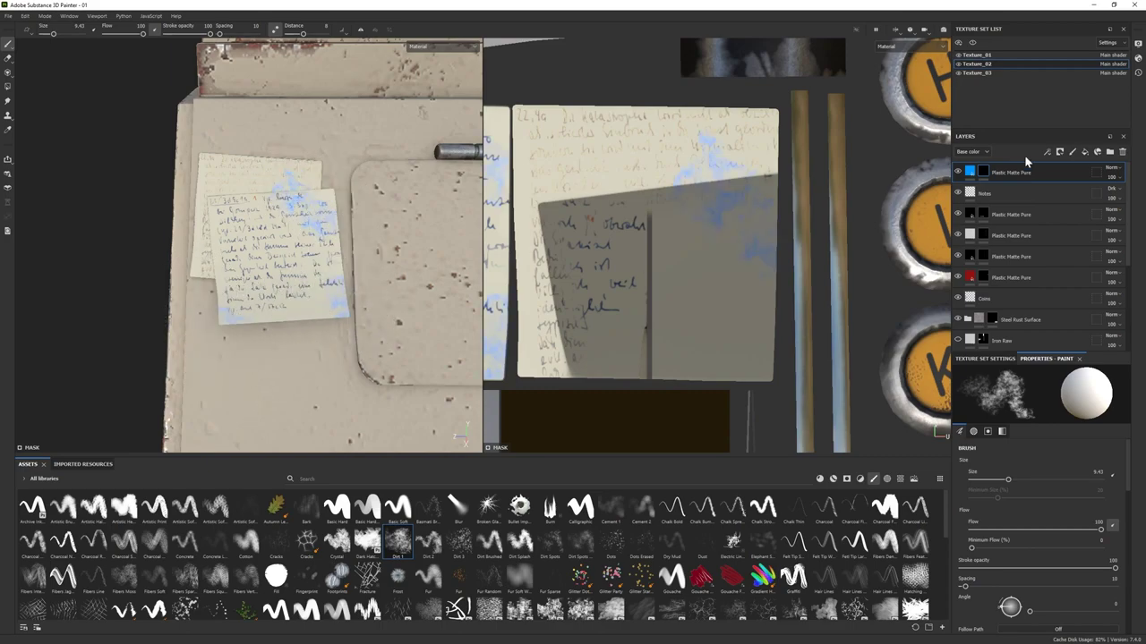
{"action": "left_click", "coordinate": [969, 172]}
{"action": "left_click", "coordinate": [1038, 544]}
{"action": "left_click", "coordinate": [967, 419]}
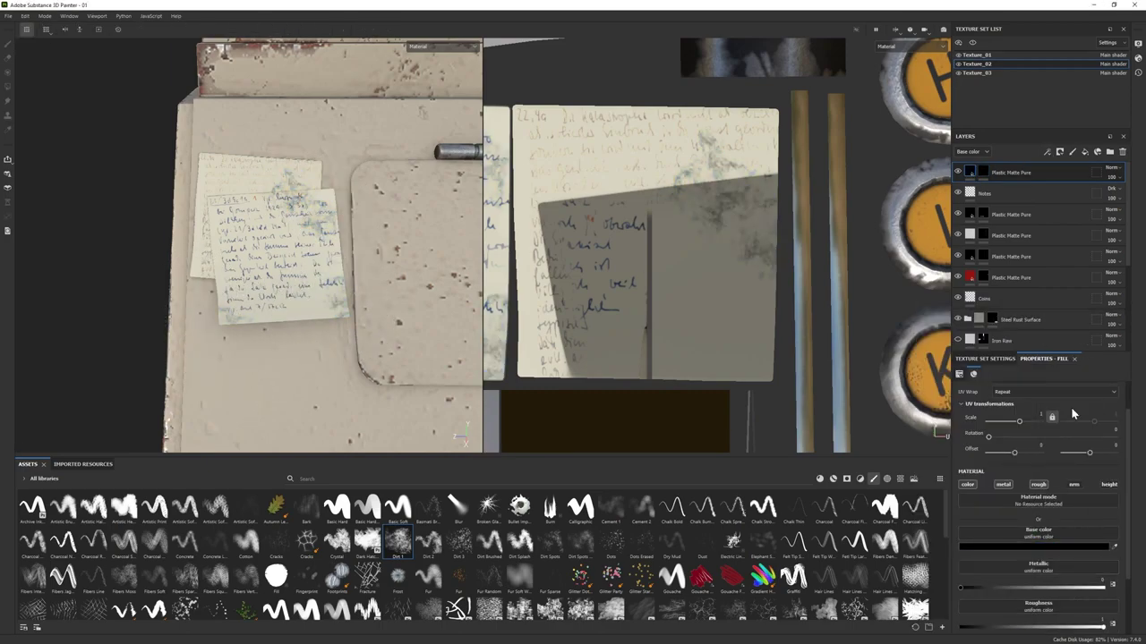
- Erase the layer's mask with the Dirt 2 brush at size about 4 to leave smudges
{"action": "left_click", "coordinate": [983, 172]}
{"action": "key", "text": "2"}
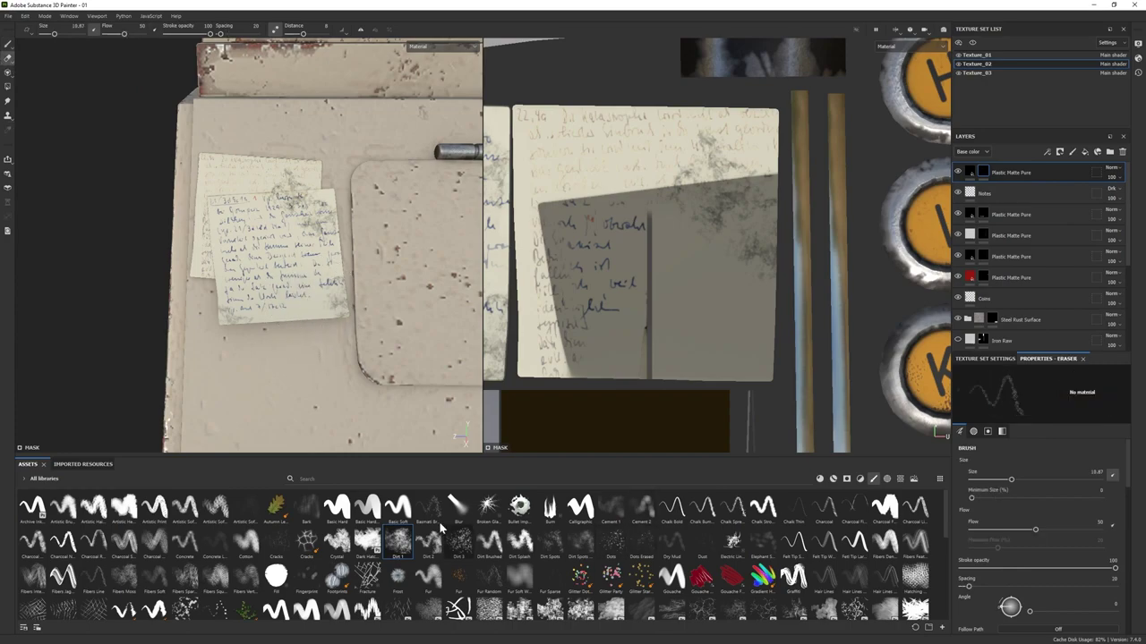
{"action": "right_click_drag", "start_coordinate": [298, 229], "coordinate": [296, 197], "text": "ctrl"}
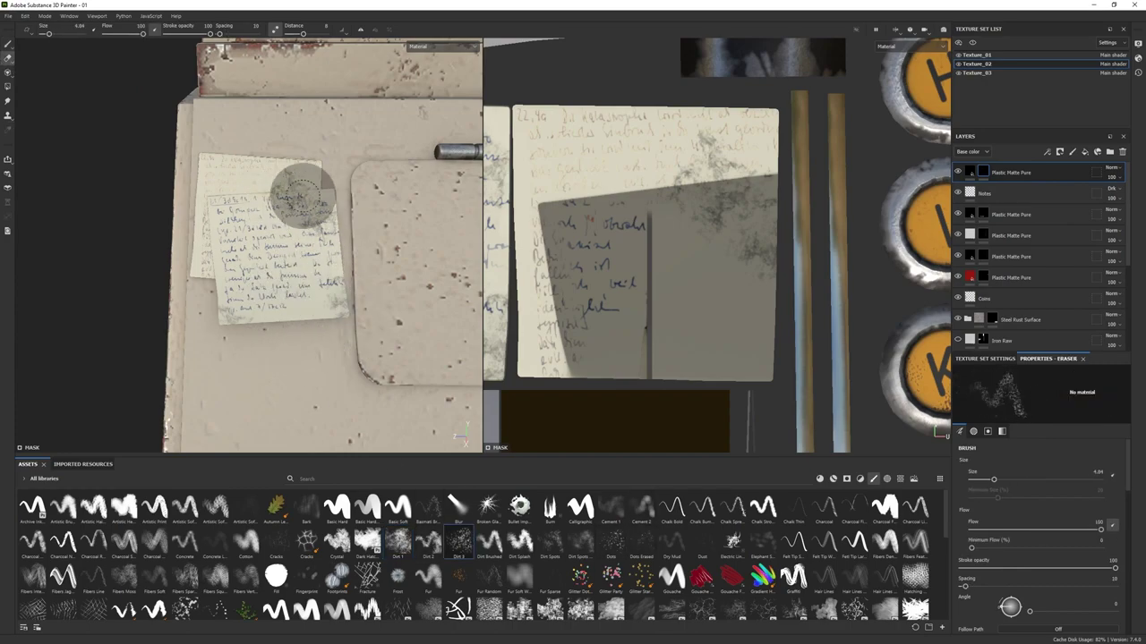
{"action": "left_click", "coordinate": [428, 542]}
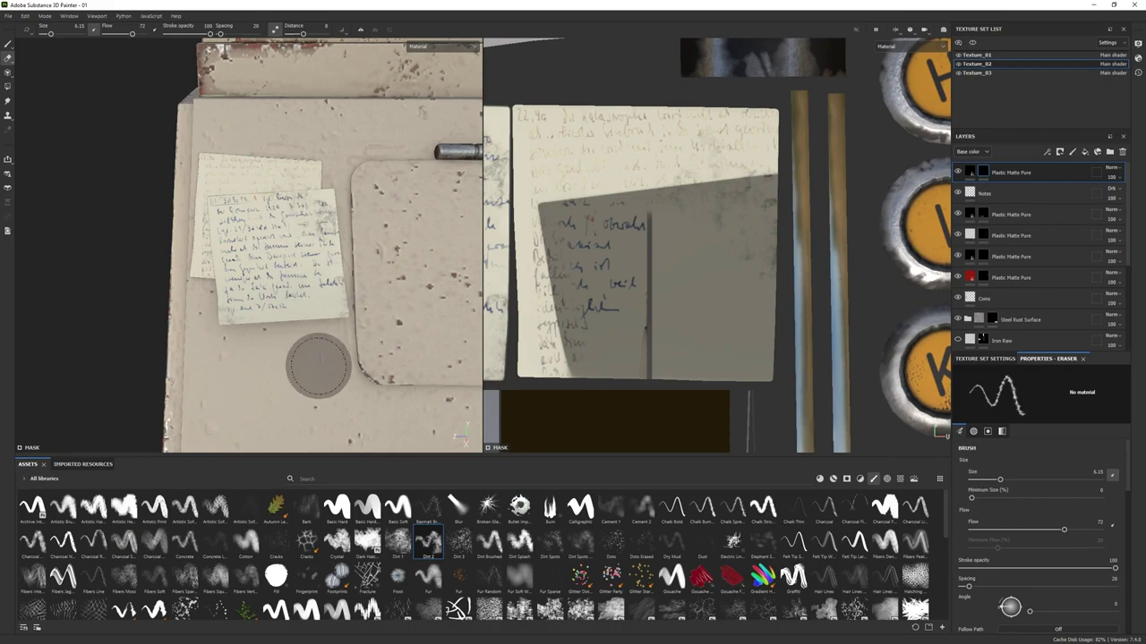
{"action": "mouse_move", "coordinate": [397, 396]}
{"action": "left_mouse_down", "text": "alt"}
{"action": "mouse_move", "coordinate": [358, 378]}
{"action": "mouse_move", "coordinate": [273, 280]}
{"action": "mouse_move", "coordinate": [244, 273]}
{"action": "mouse_move", "coordinate": [207, 297]}
{"action": "mouse_move", "coordinate": [207, 193]}
{"action": "left_mouse_up", "text": "alt"}
- Erase the dirt mask over the top-left digits of the 0000 counter
{"action": "key", "text": "1"}
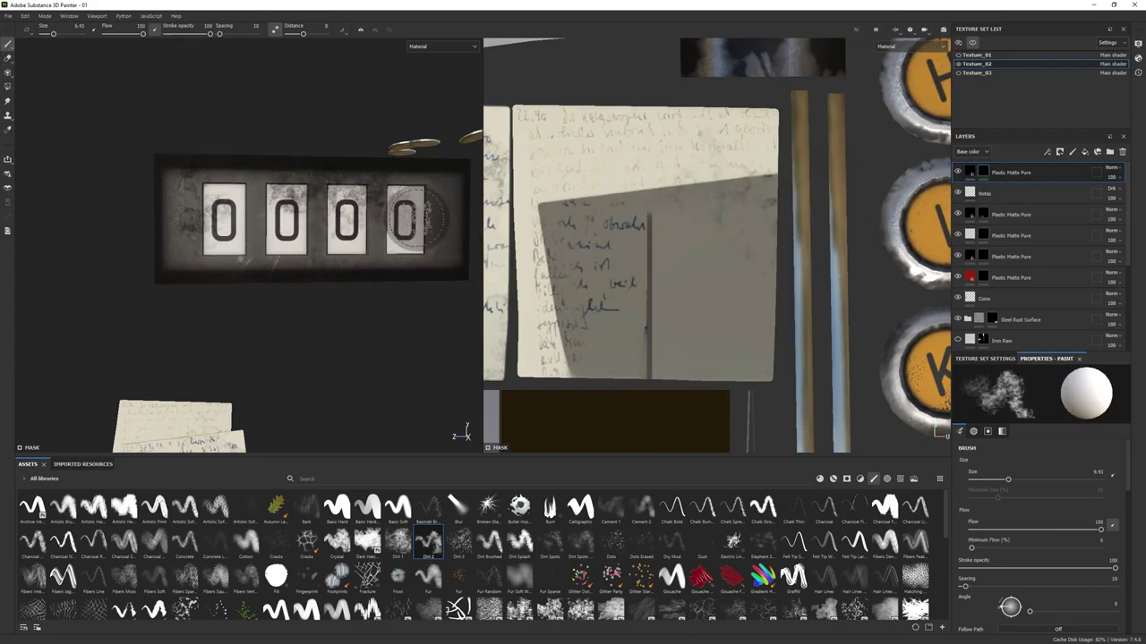
{"action": "key", "text": "2"}
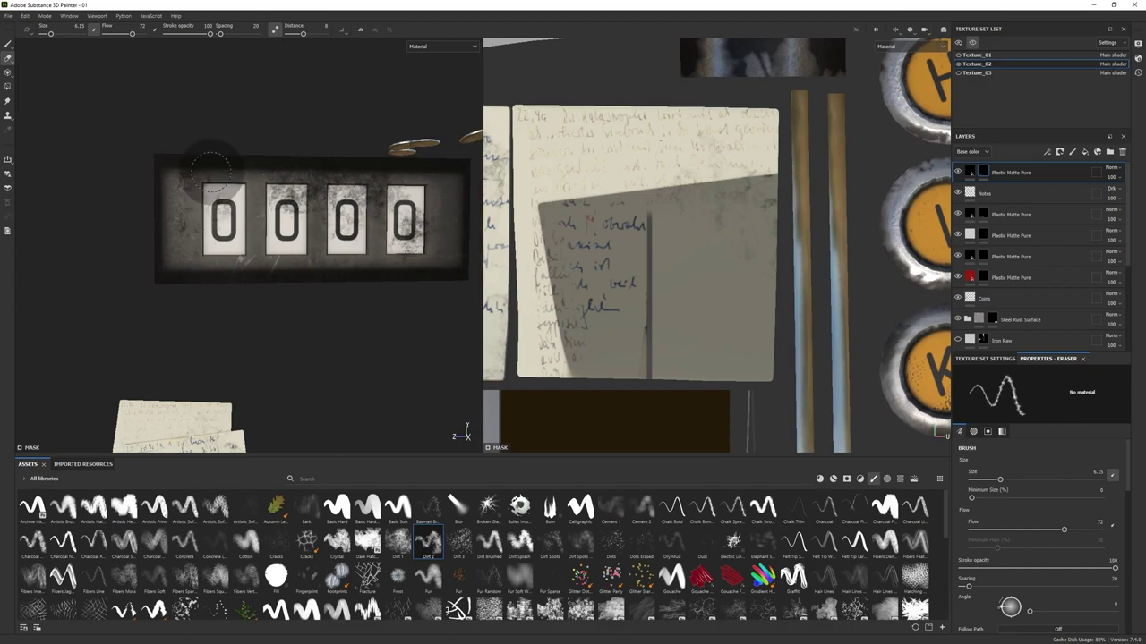
{"action": "mouse_move", "coordinate": [211, 170]}
{"action": "left_mouse_down"}
{"action": "mouse_move", "coordinate": [271, 192]}
{"action": "mouse_move", "coordinate": [372, 204]}
{"action": "left_mouse_up"}
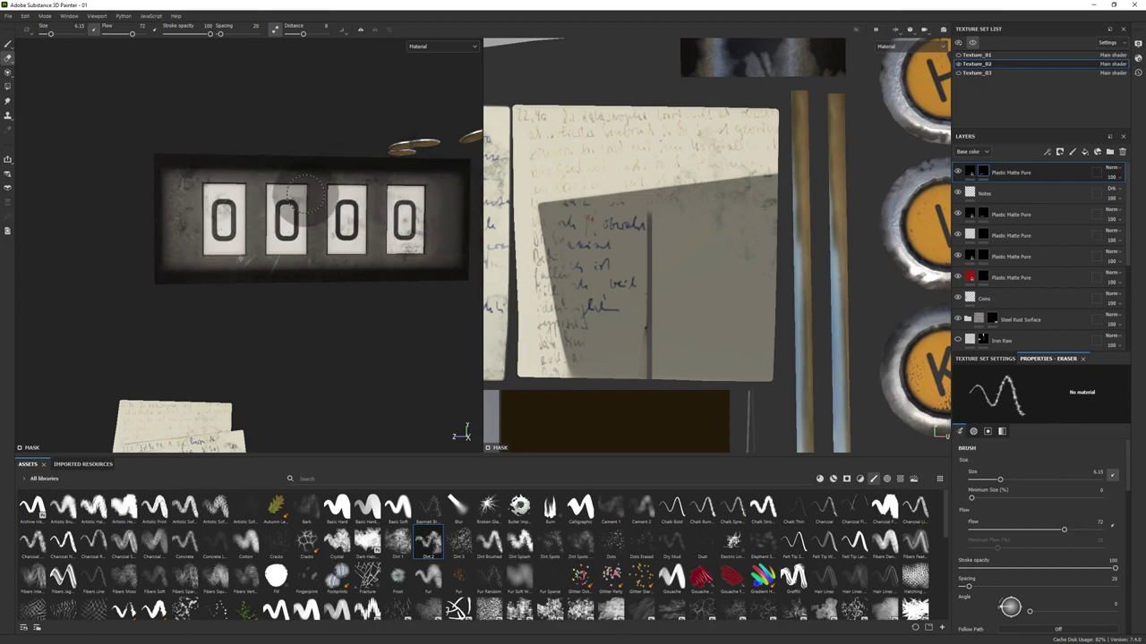
{"action": "scroll", "coordinate": [394, 255], "scroll_direction": "down", "scroll_amount": 5}
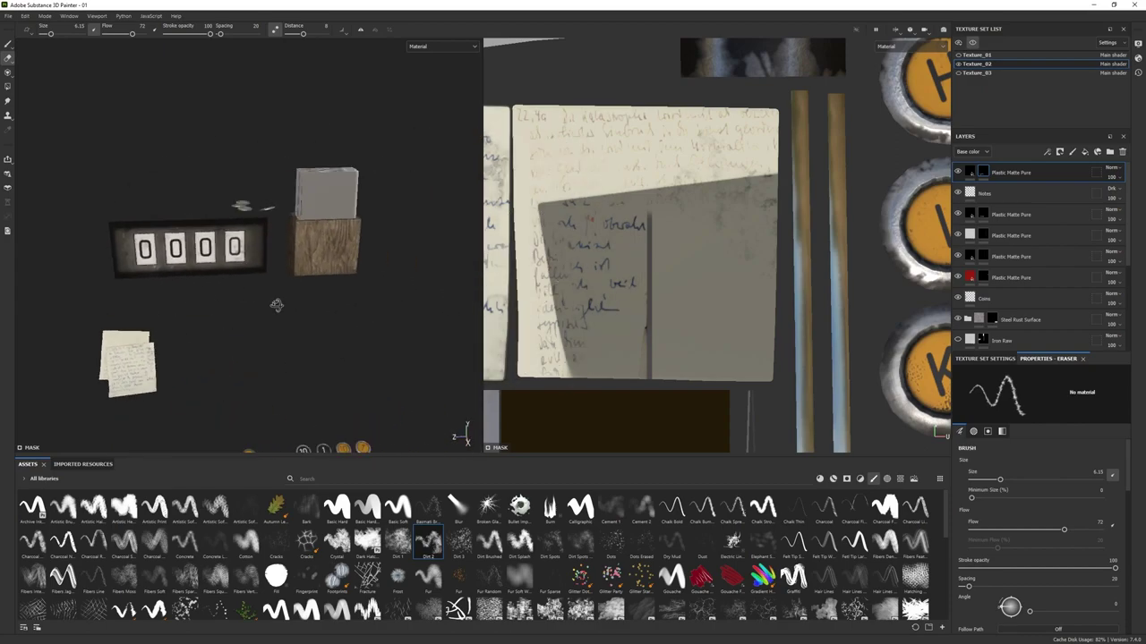
{"action": "scroll", "coordinate": [188, 260], "scroll_direction": "up", "scroll_amount": 3}
{"action": "scroll", "coordinate": [678, 307], "scroll_direction": "down", "scroll_amount": 4}
{"action": "scroll", "coordinate": [667, 224], "scroll_direction": "up", "scroll_amount": 3}
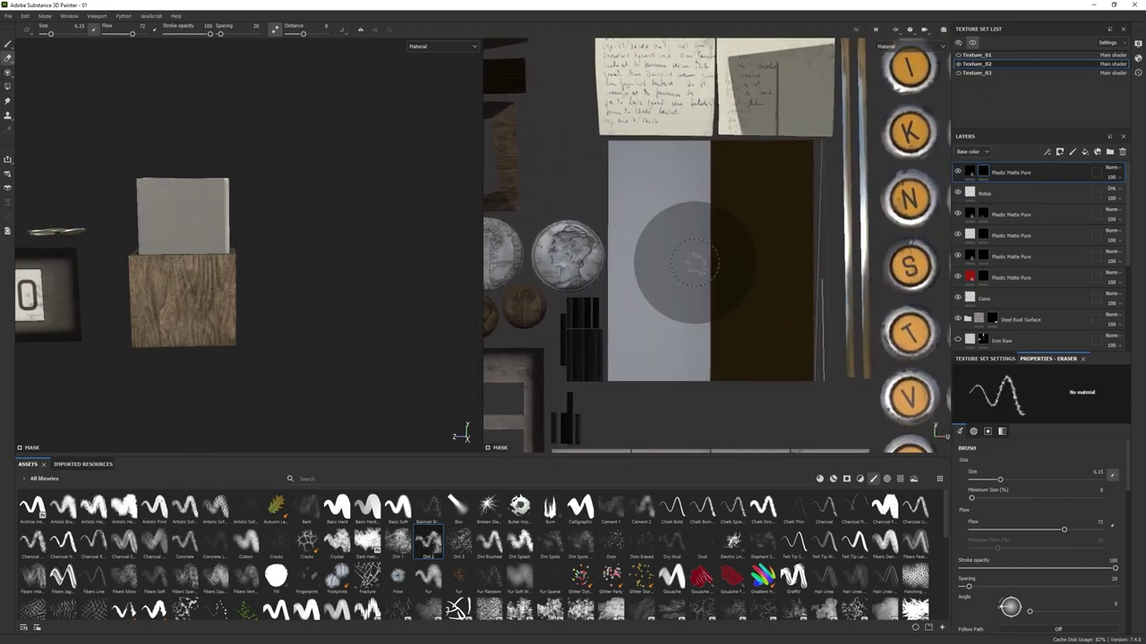
{"action": "left_click", "coordinate": [7, 44]}
{"action": "scroll", "coordinate": [686, 248], "scroll_direction": "down", "scroll_amount": 4}
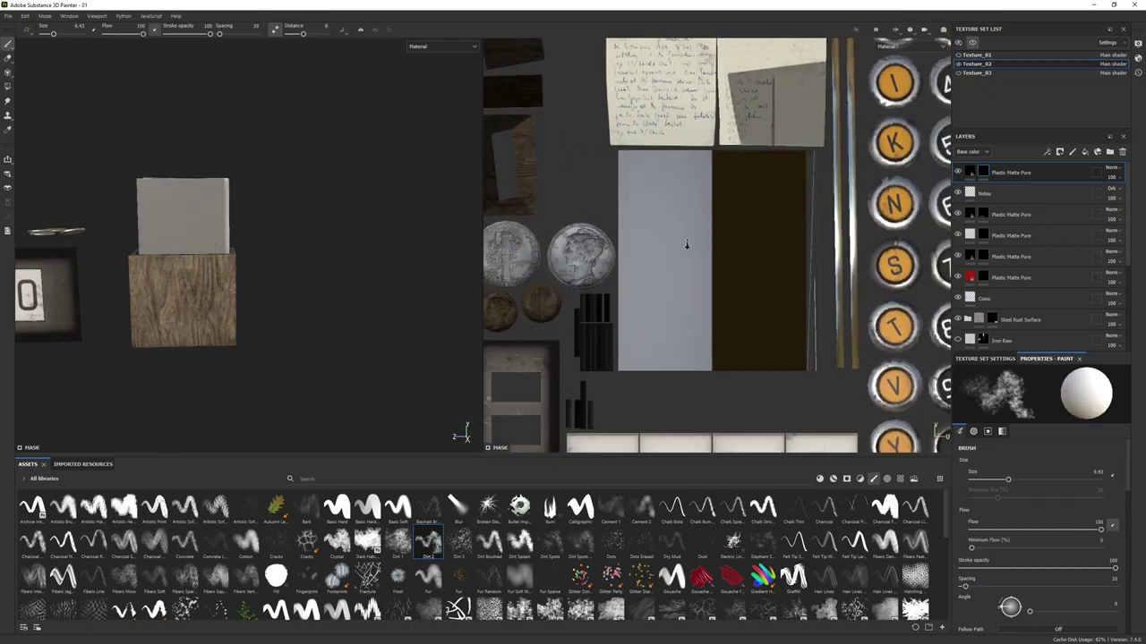
{"action": "scroll", "coordinate": [805, 416], "scroll_direction": "up", "scroll_amount": 6}
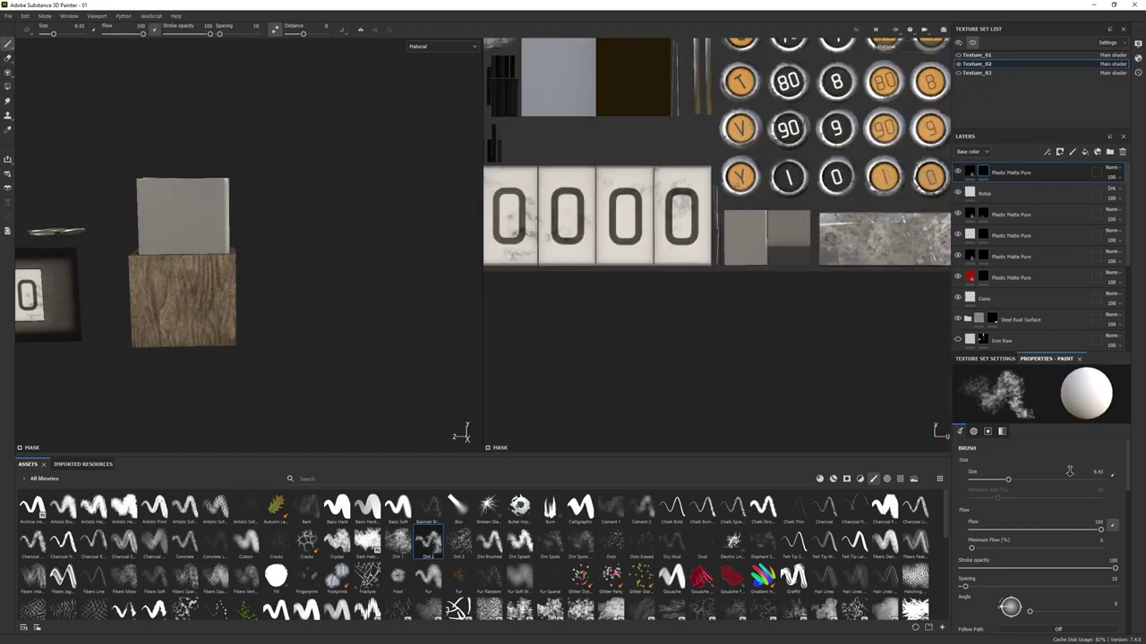
- Import Menu_01.jpg into the current session and add a new paint layer for projection
{"action": "left_click_drag", "start_coordinate": [237, 569], "coordinate": [236, 571]}
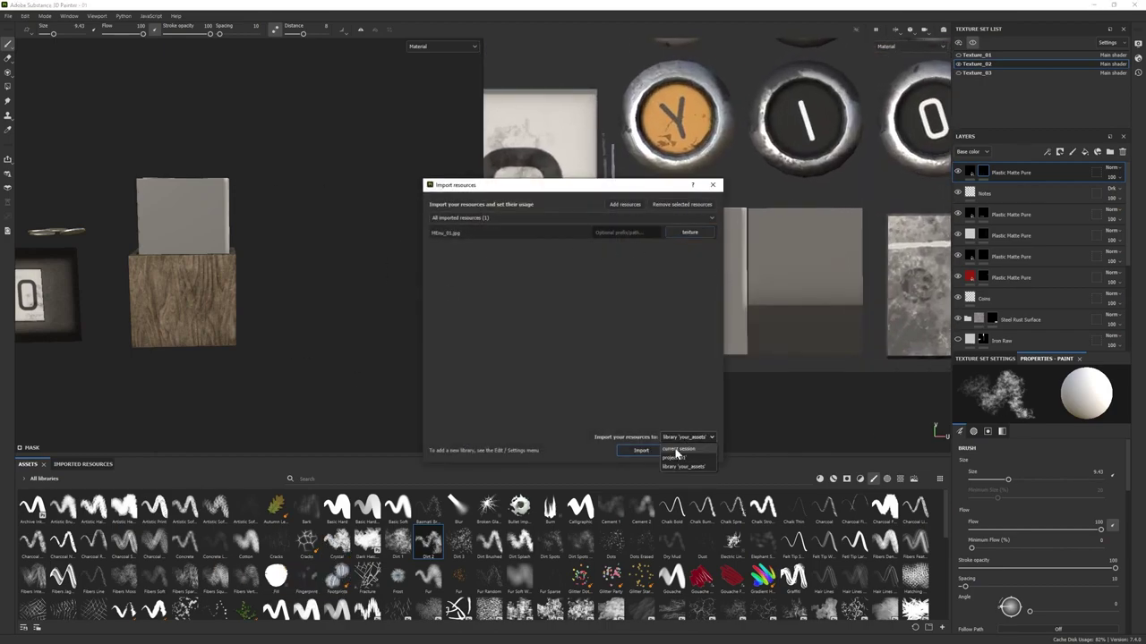
{"action": "left_click", "coordinate": [677, 449]}
{"action": "left_click", "coordinate": [641, 450]}
{"action": "left_click", "coordinate": [1073, 151]}
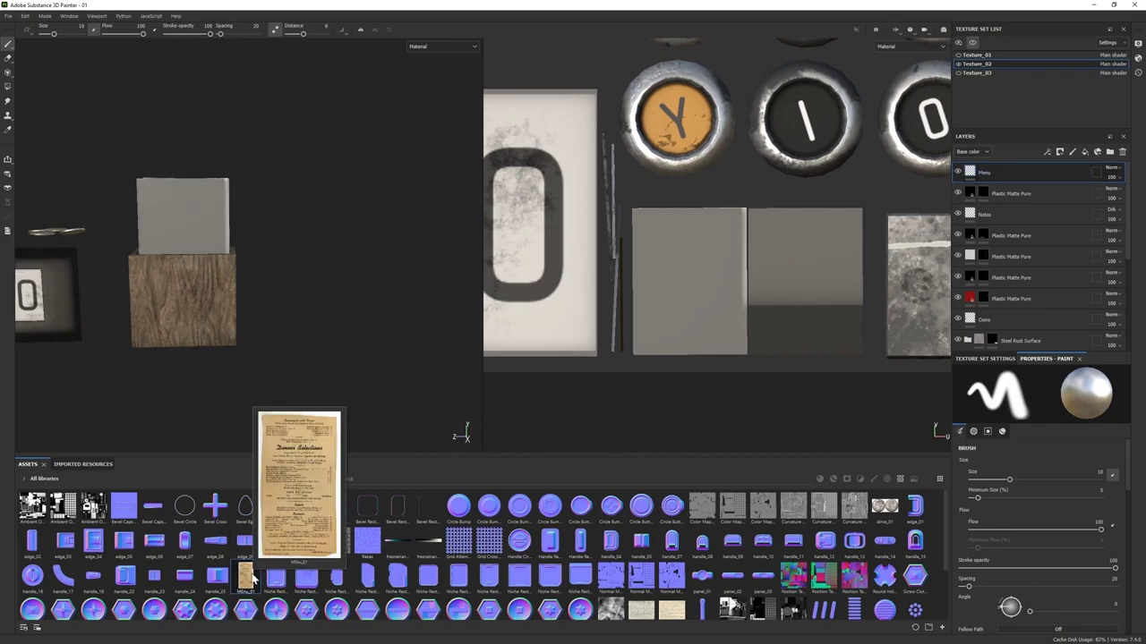
{"action": "left_click", "coordinate": [7, 71]}
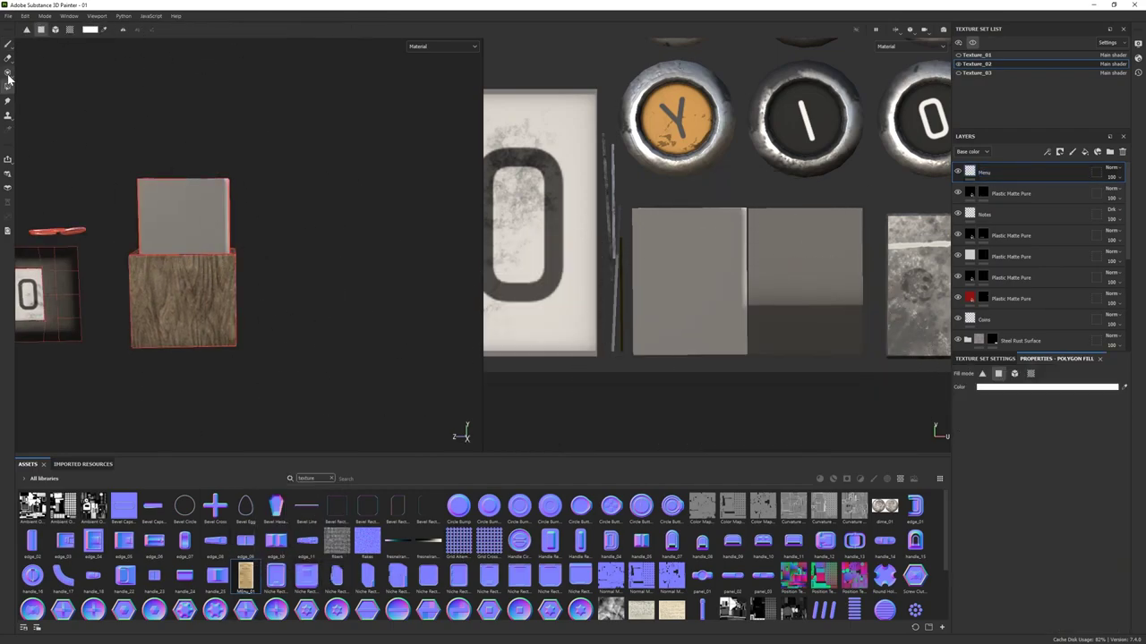
- Project Menu_01 as base colour with roughness 0.362 and paint it onto the card
{"action": "left_click", "coordinate": [247, 578]}
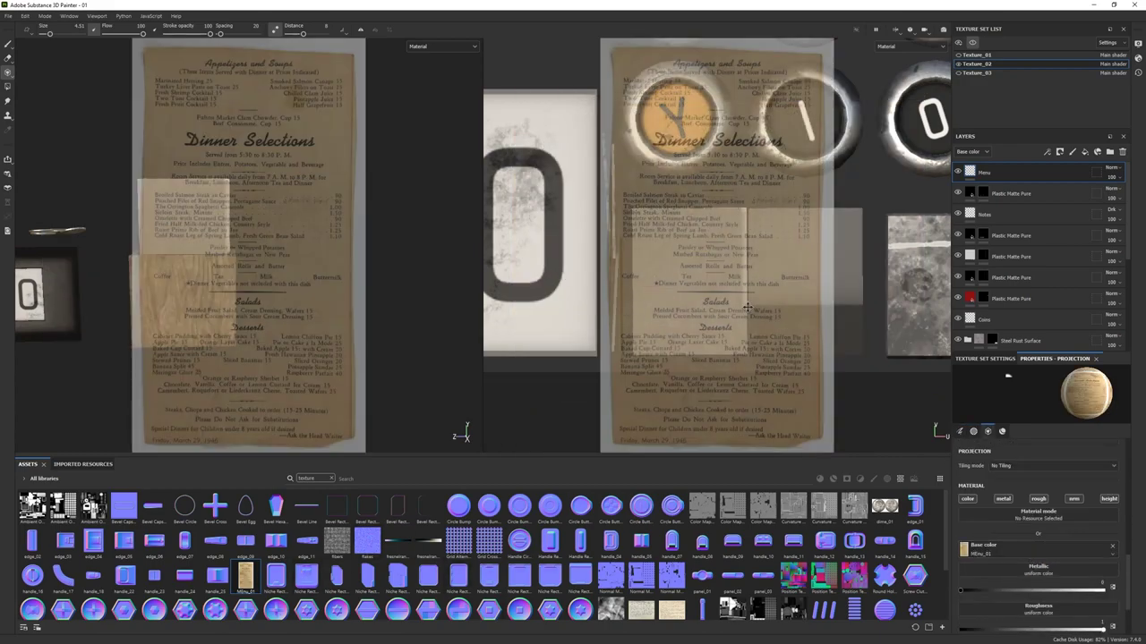
{"action": "left_click_drag", "start_coordinate": [690, 178], "coordinate": [707, 203], "text": "alt"}
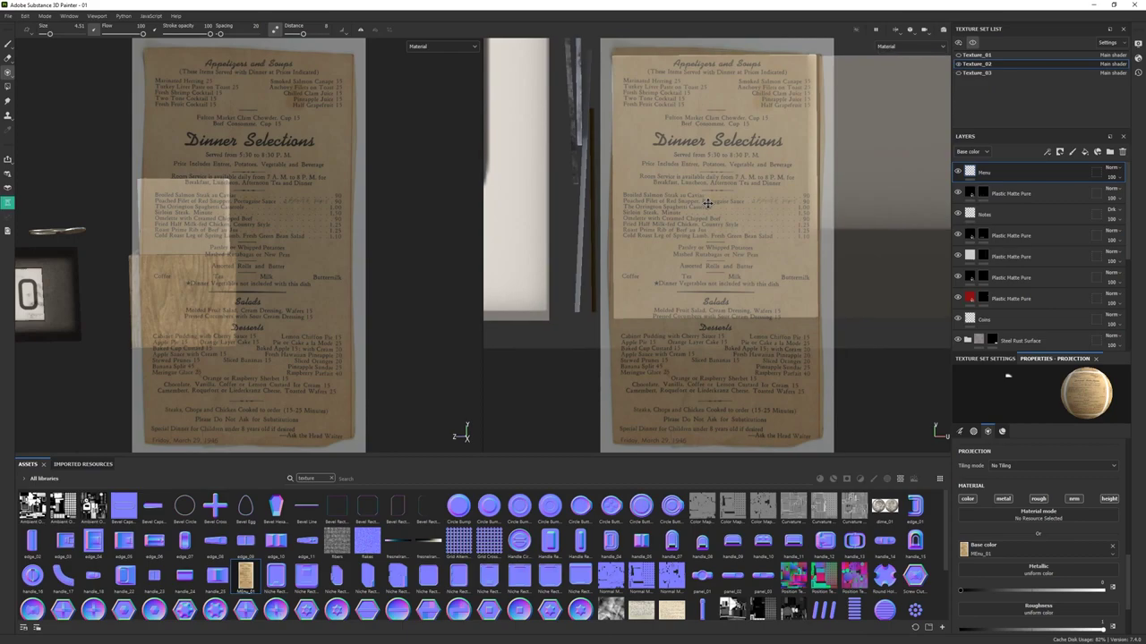
{"action": "right_click_drag", "start_coordinate": [707, 203], "coordinate": [671, 203], "text": "ctrl"}
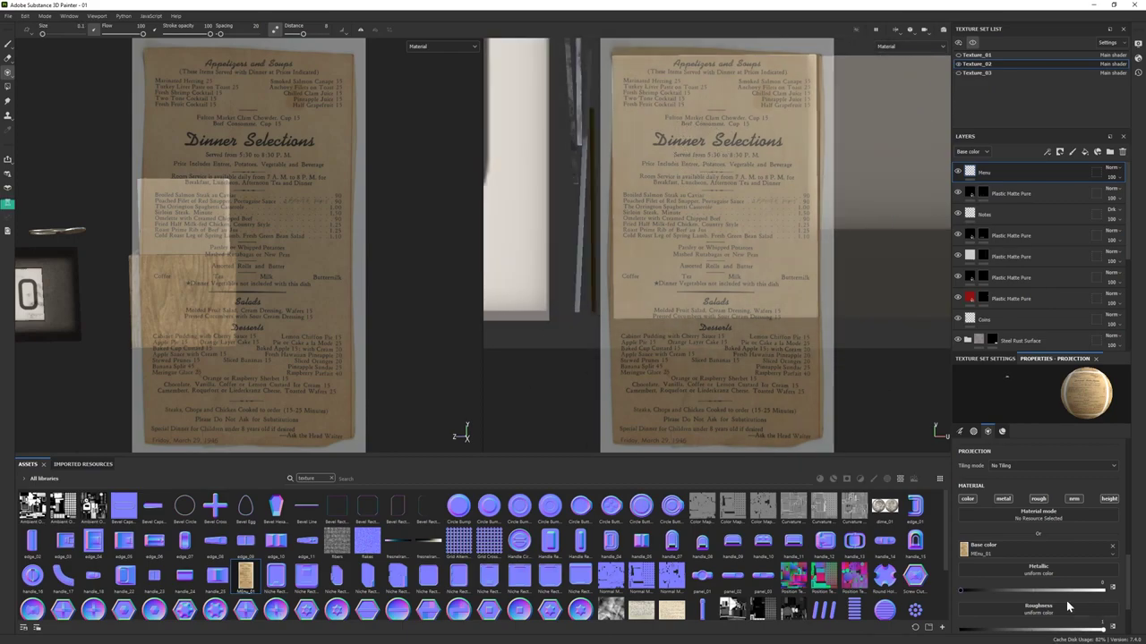
{"action": "left_click", "coordinate": [1012, 632]}
{"action": "mouse_move", "coordinate": [707, 143]}
{"action": "right_mouse_down", "text": "ctrl"}
{"action": "mouse_move", "coordinate": [660, 138]}
{"action": "mouse_move", "coordinate": [670, 149]}
{"action": "right_mouse_up", "text": "ctrl"}
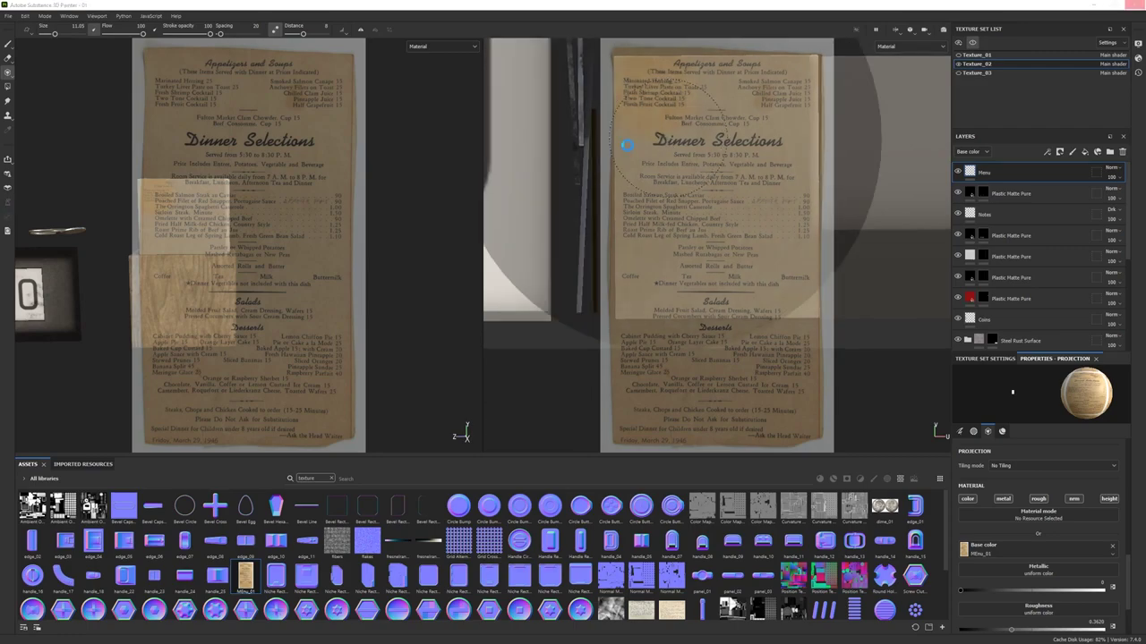
{"action": "right_click_drag", "start_coordinate": [626, 145], "coordinate": [613, 143], "text": "ctrl"}
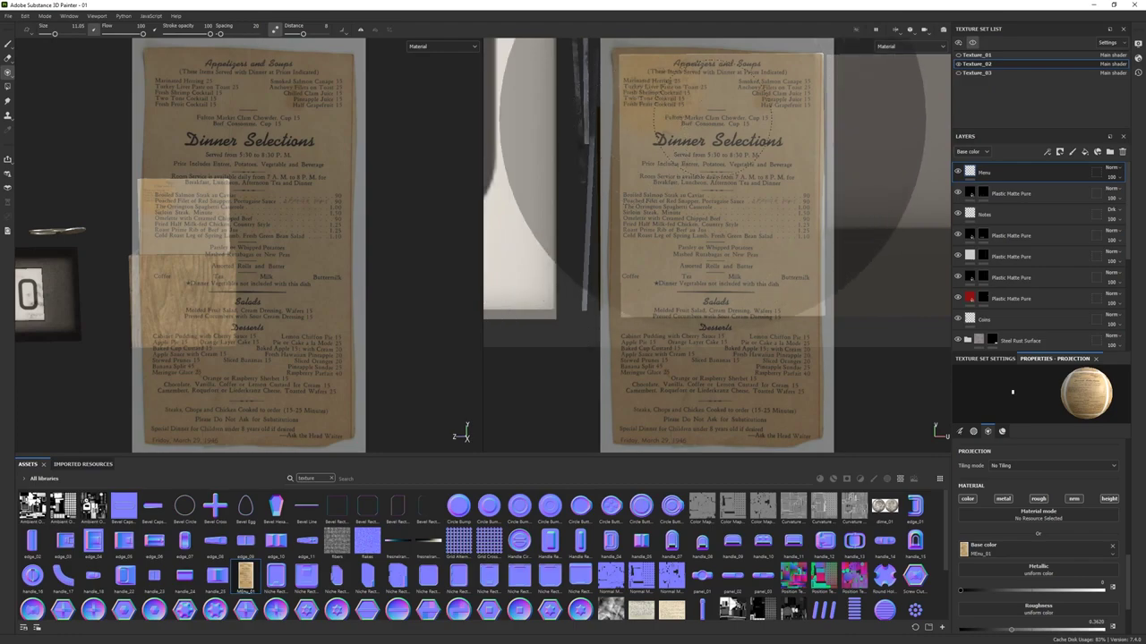
{"action": "mouse_move", "coordinate": [618, 139]}
{"action": "right_mouse_down", "text": "ctrl"}
{"action": "mouse_move", "coordinate": [766, 125]}
{"action": "mouse_move", "coordinate": [680, 260]}
{"action": "mouse_move", "coordinate": [698, 287]}
{"action": "mouse_move", "coordinate": [644, 318]}
{"action": "mouse_move", "coordinate": [662, 295]}
{"action": "mouse_move", "coordinate": [653, 309]}
{"action": "mouse_move", "coordinate": [680, 304]}
{"action": "right_mouse_up", "text": "ctrl"}
- Toggle the brush's follow path on and off, then frame the view on the menu box
{"action": "scroll", "coordinate": [998, 512], "scroll_direction": "down", "scroll_amount": 1}
{"action": "scroll", "coordinate": [1013, 507], "scroll_direction": "up", "scroll_amount": 10}
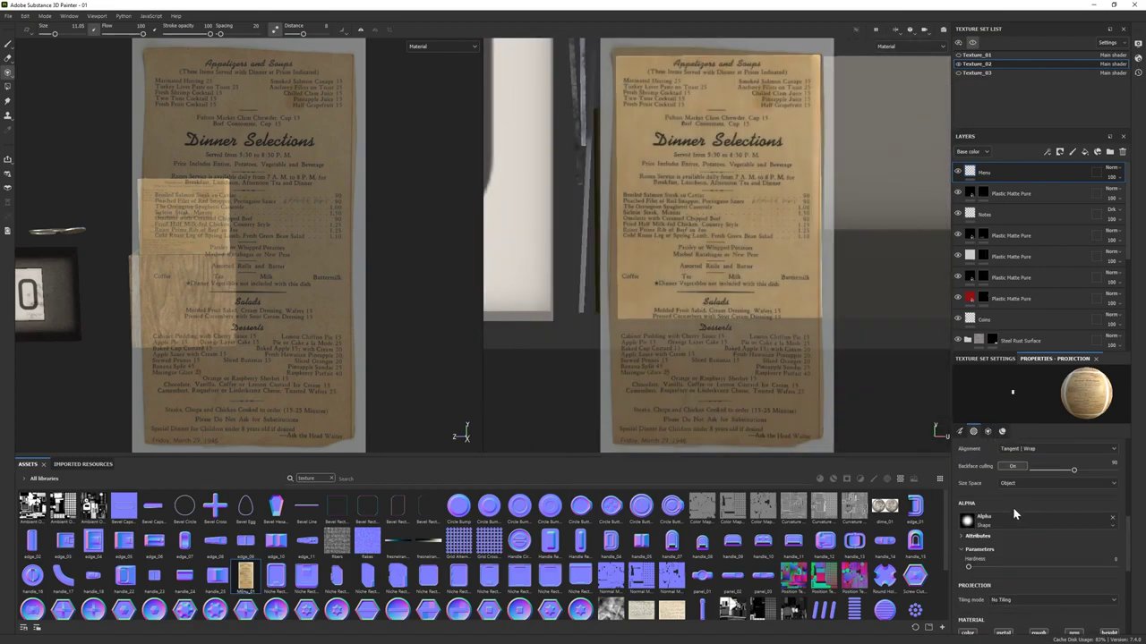
{"action": "left_click", "coordinate": [1057, 604]}
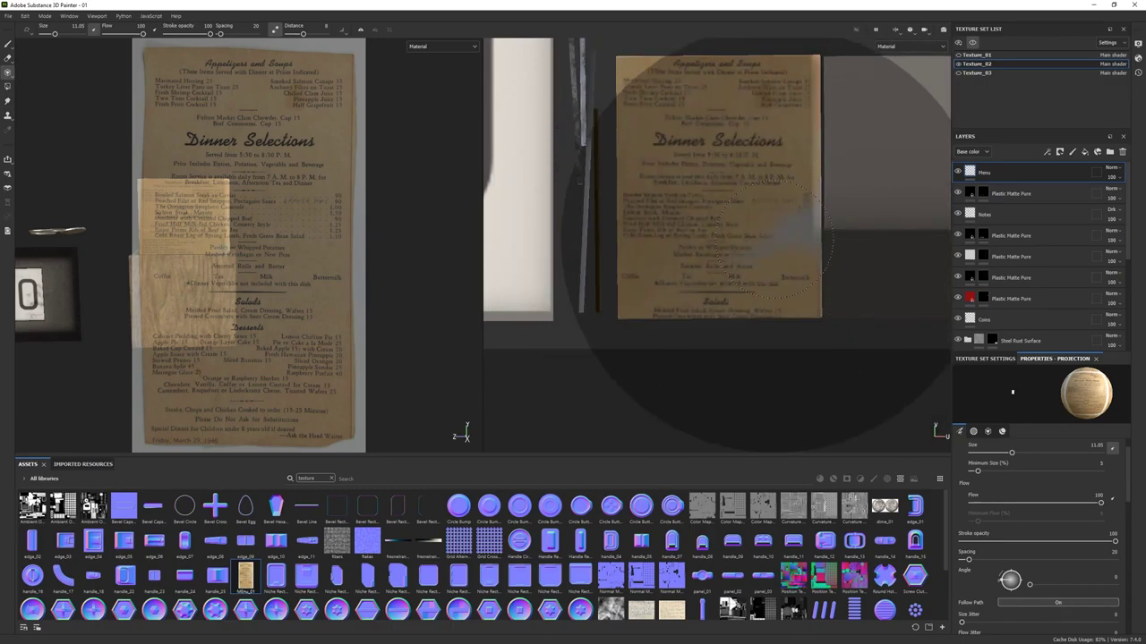
{"action": "left_click", "coordinate": [1057, 604]}
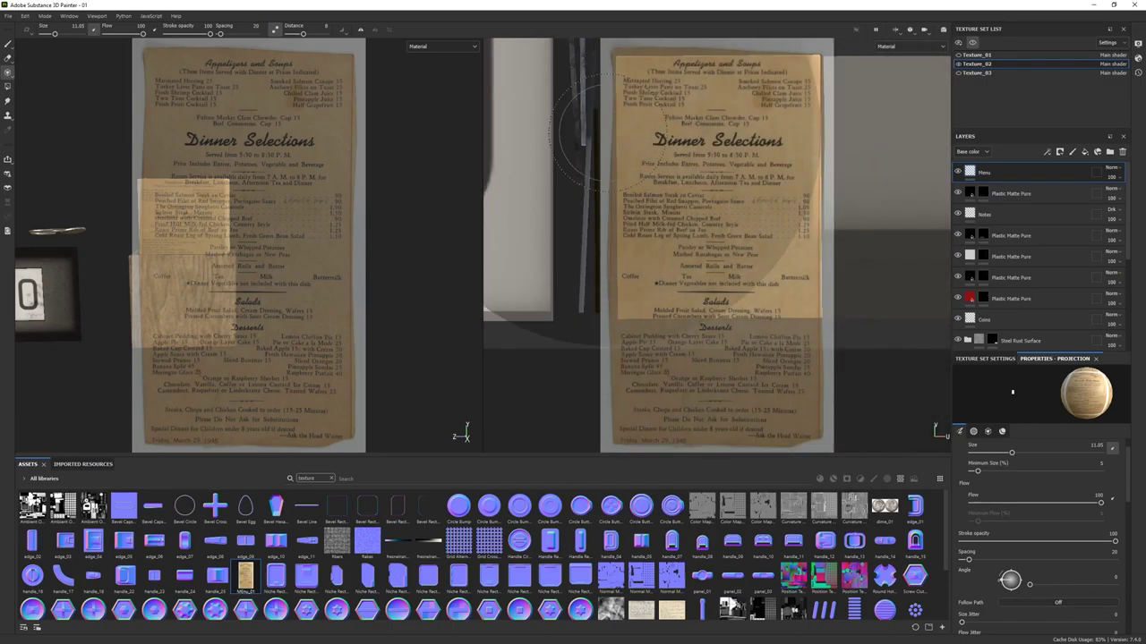
{"action": "key", "text": "1"}
{"action": "scroll", "coordinate": [241, 251], "scroll_direction": "down", "scroll_amount": 5}
{"action": "mouse_move", "coordinate": [241, 251]}
{"action": "left_mouse_down", "text": "alt"}
{"action": "mouse_move", "coordinate": [217, 343]}
{"action": "mouse_move", "coordinate": [233, 358]}
{"action": "left_mouse_up", "text": "alt"}
{"action": "key", "text": "f"}
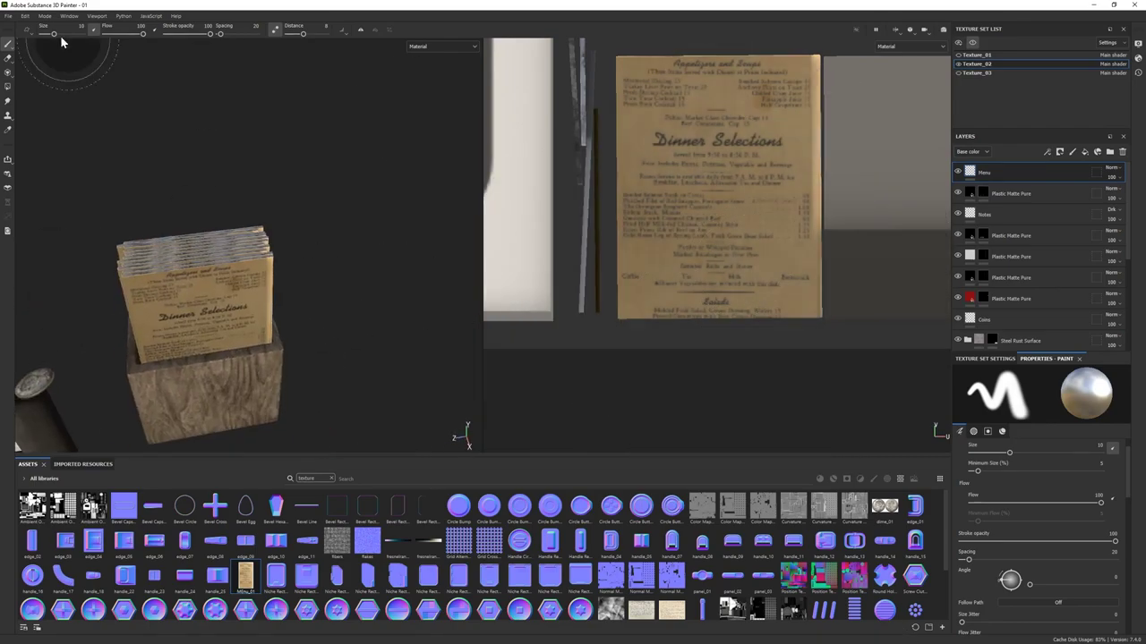
- Continue projecting the menu at brush sizes 5.4 and 1.26, repositioning the model underneath
{"action": "key", "text": "3"}
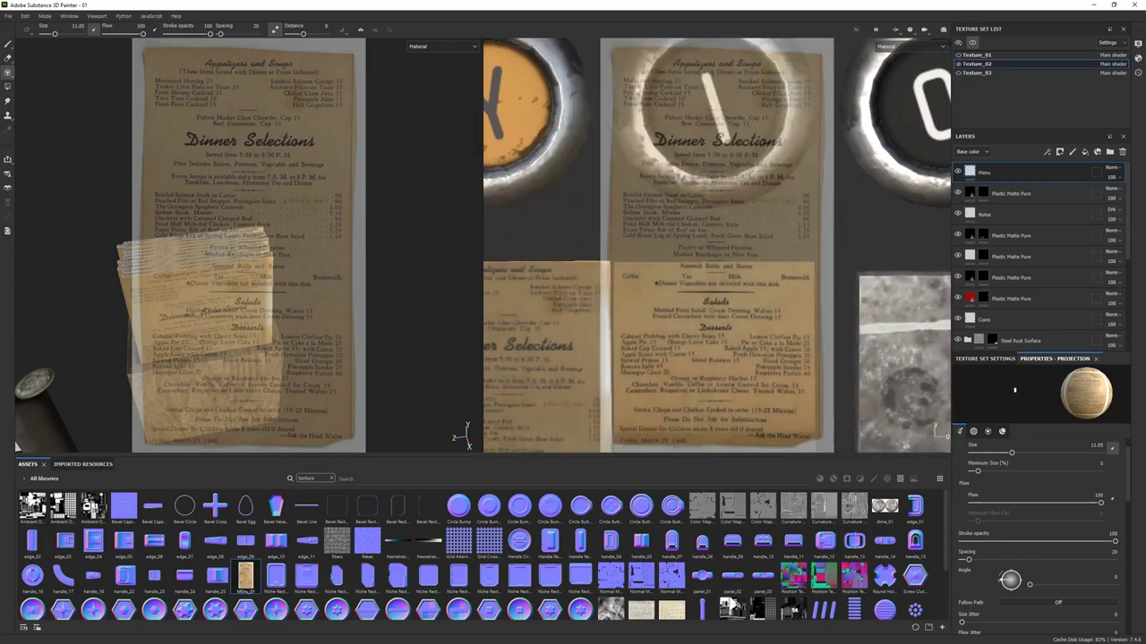
{"action": "key", "text": "1"}
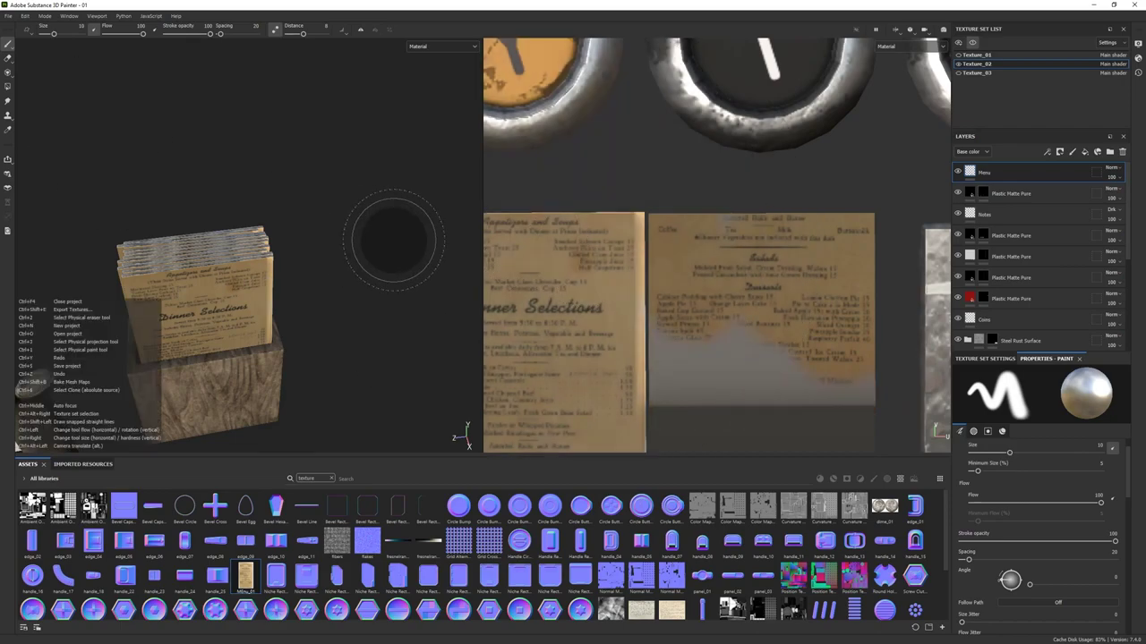
{"action": "key", "text": "3"}
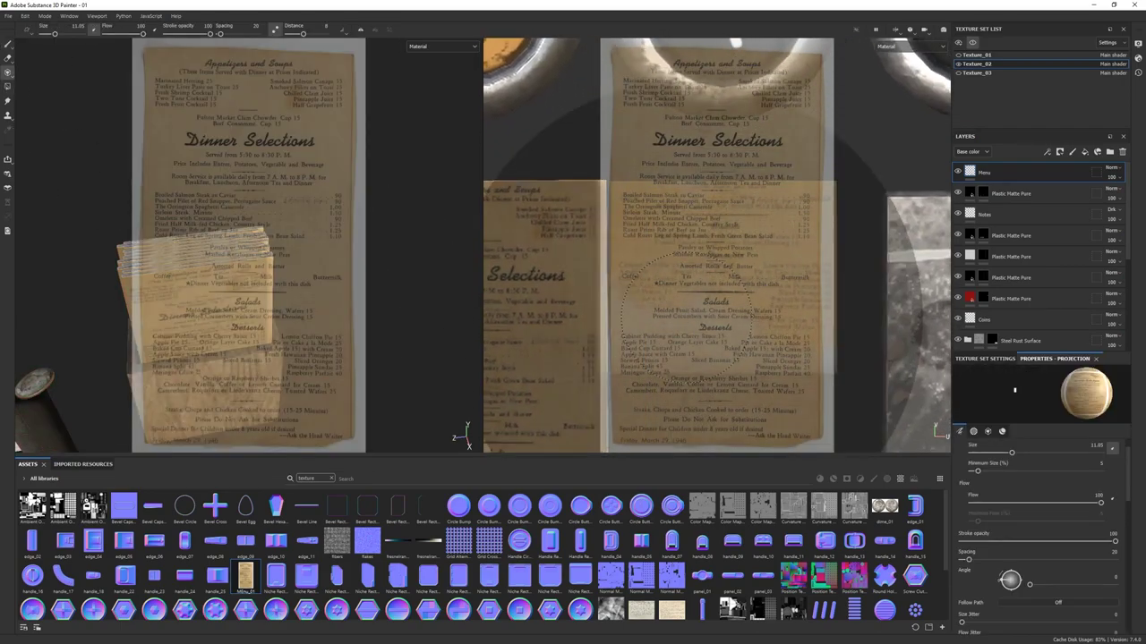
{"action": "right_click_drag", "start_coordinate": [617, 369], "coordinate": [775, 355], "text": "ctrl"}
{"action": "key", "text": "1"}
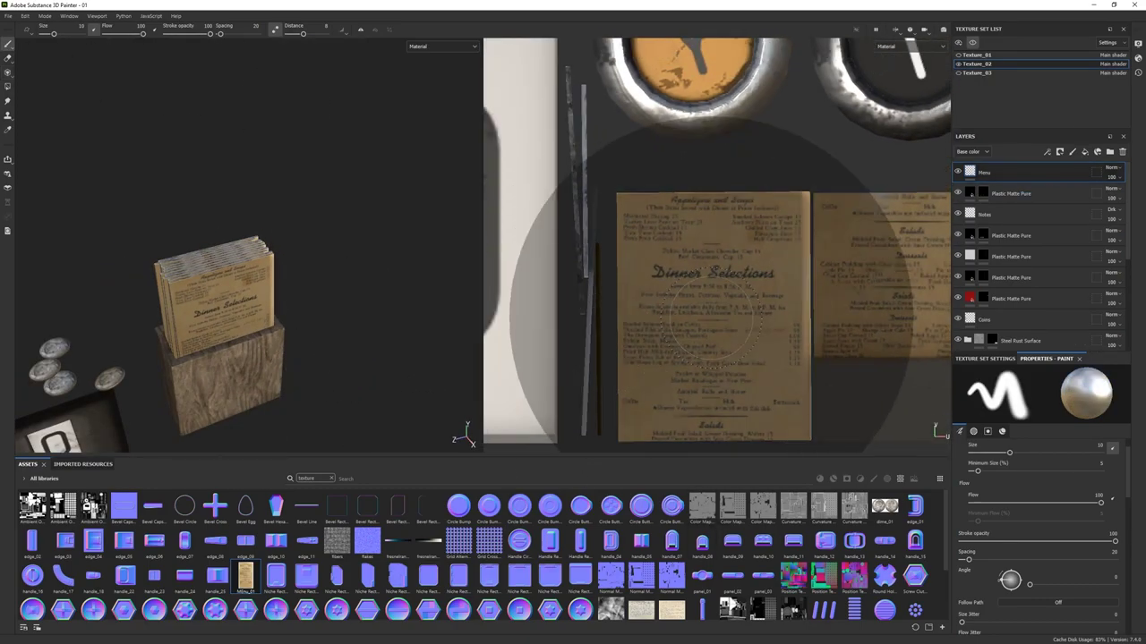
{"action": "key", "text": "3"}
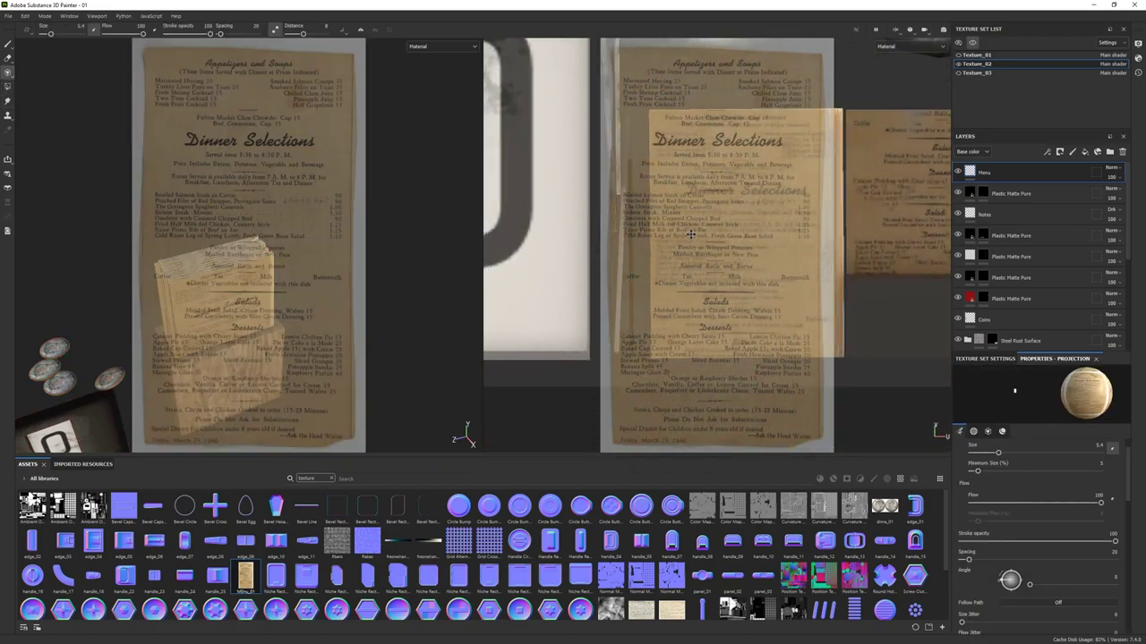
{"action": "right_click_drag", "start_coordinate": [617, 341], "coordinate": [611, 324], "text": "ctrl"}
{"action": "scroll", "coordinate": [611, 324], "scroll_direction": "up", "scroll_amount": 3}
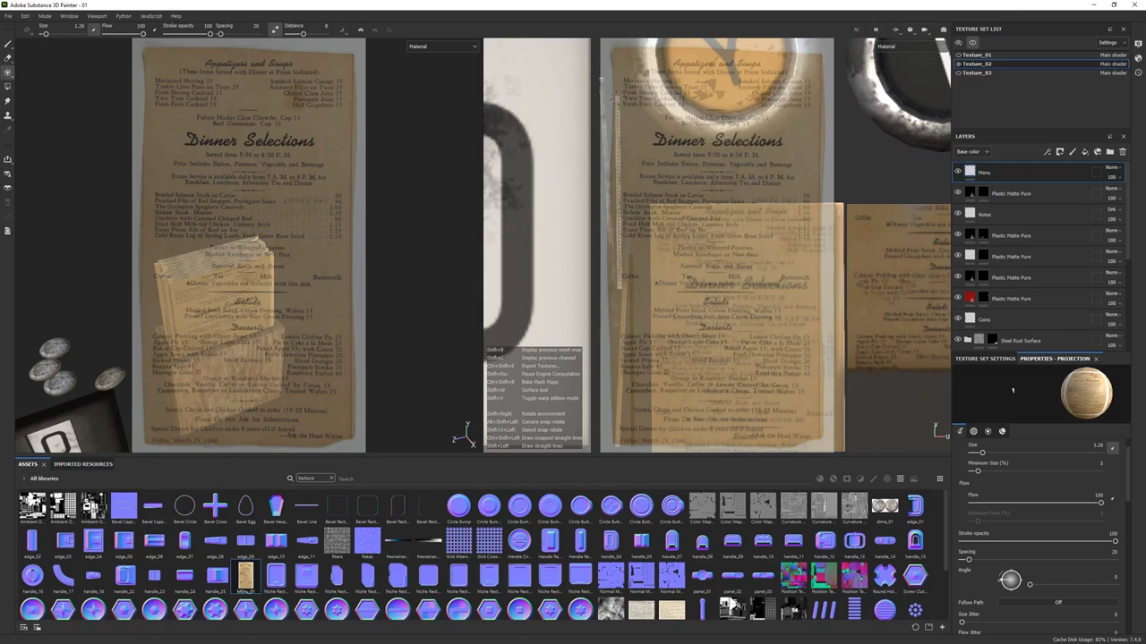
{"action": "scroll", "coordinate": [617, 304], "scroll_direction": "up", "scroll_amount": 3}
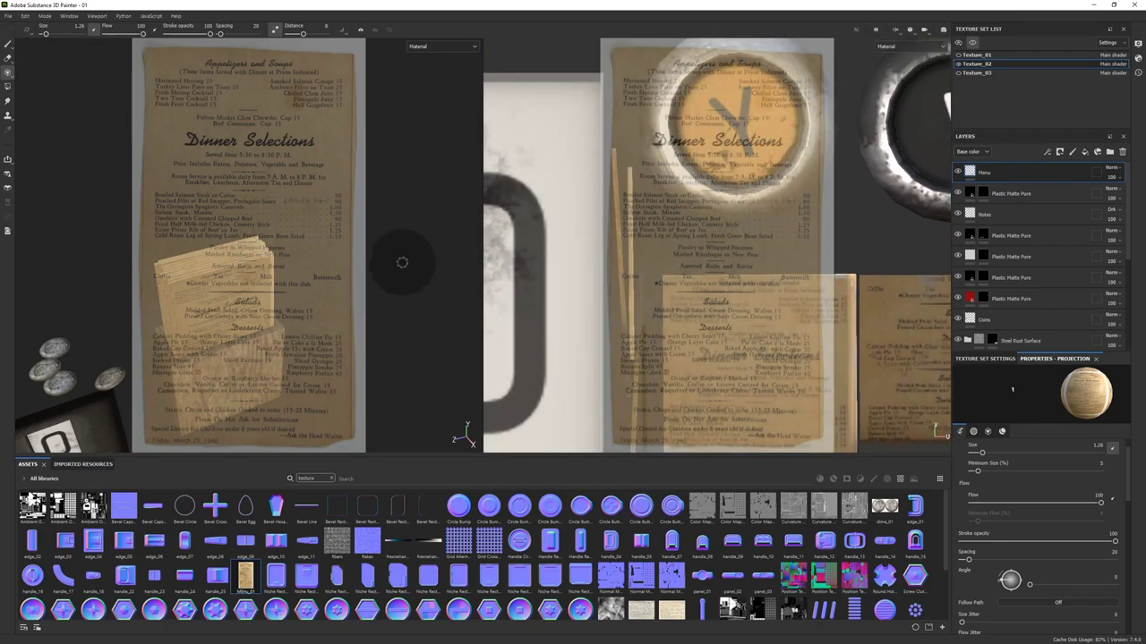
{"action": "left_click_drag", "start_coordinate": [402, 262], "coordinate": [333, 262], "text": "alt"}
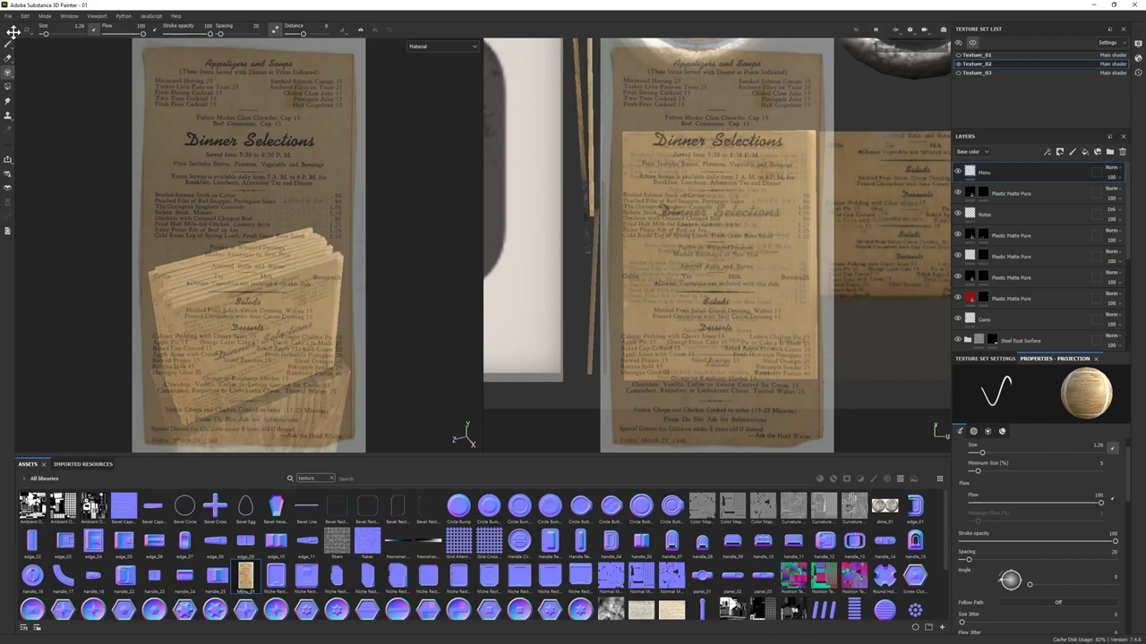
- Orbit the cash register to a new angle and isolate the Texture_02 texture set
{"action": "left_click", "coordinate": [8, 43]}
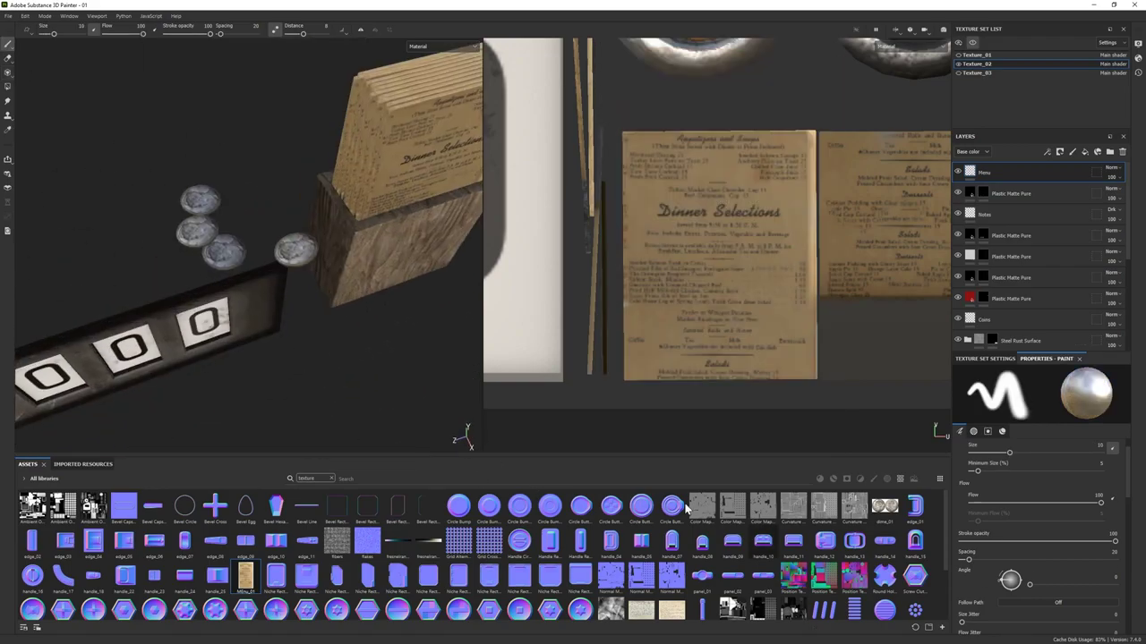
{"action": "scroll", "coordinate": [307, 255], "scroll_direction": "up", "scroll_amount": 5}
{"action": "key", "text": "3"}
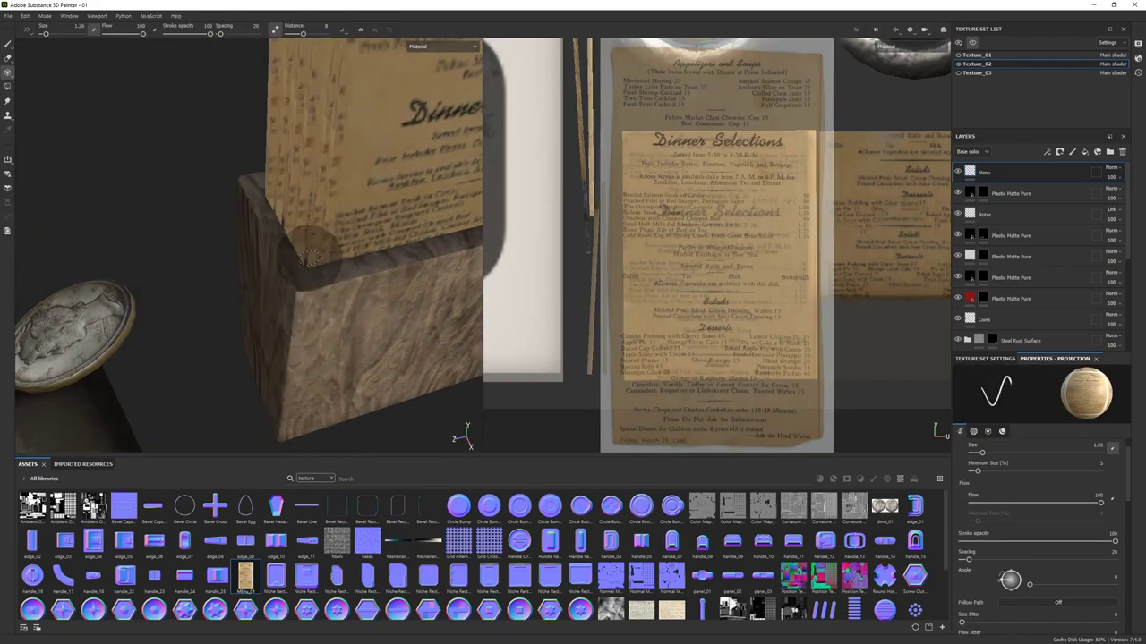
{"action": "key", "text": "1"}
{"action": "scroll", "coordinate": [307, 255], "scroll_direction": "down", "scroll_amount": 6}
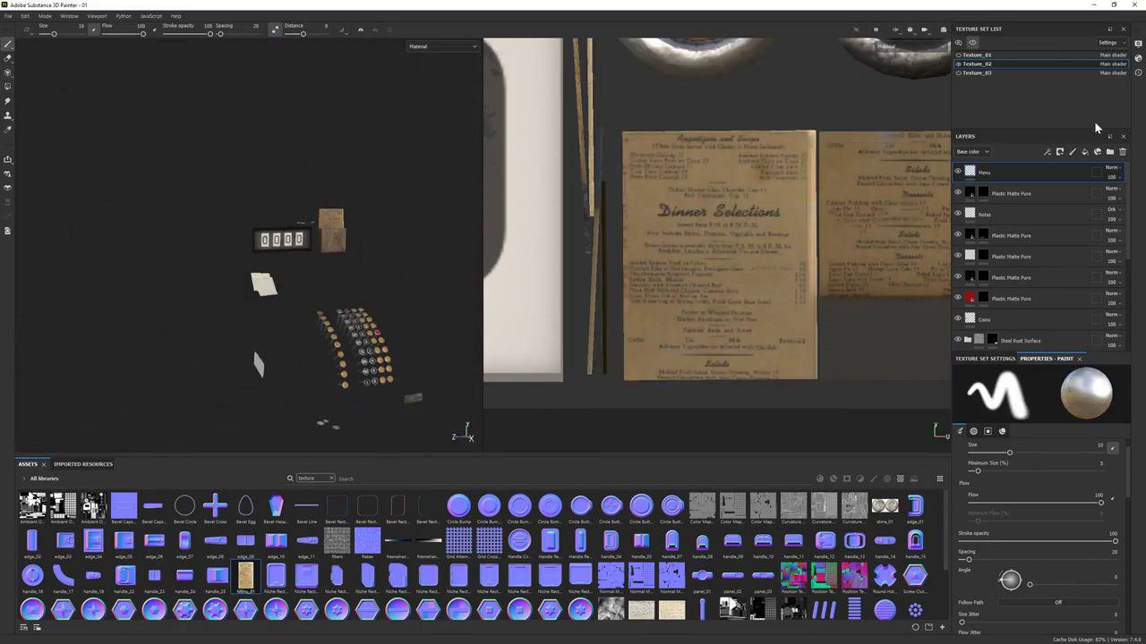
{"action": "scroll", "coordinate": [181, 341], "scroll_direction": "up", "scroll_amount": 3}
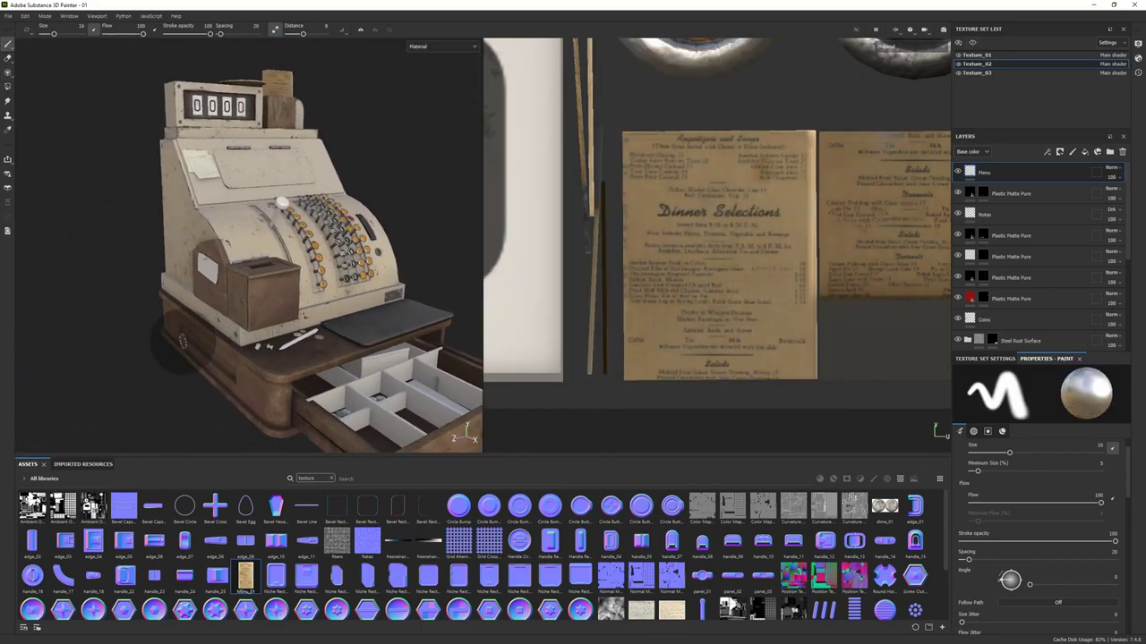
{"action": "left_click_drag", "start_coordinate": [180, 341], "coordinate": [436, 437], "text": "alt"}
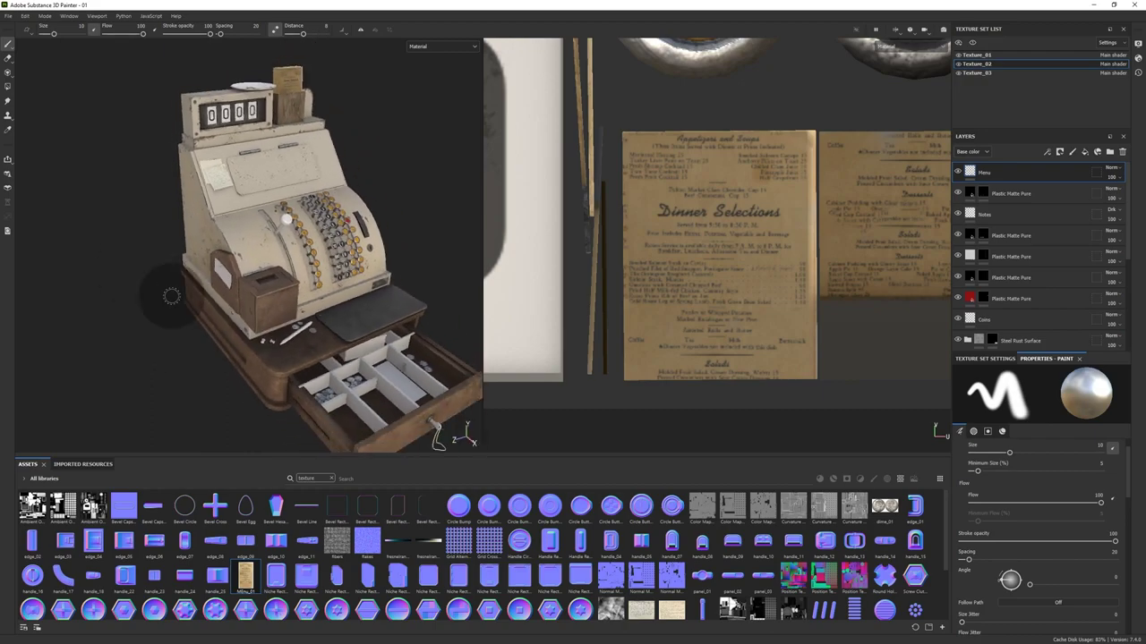
{"action": "scroll", "coordinate": [172, 295], "scroll_direction": "up", "scroll_amount": 5}
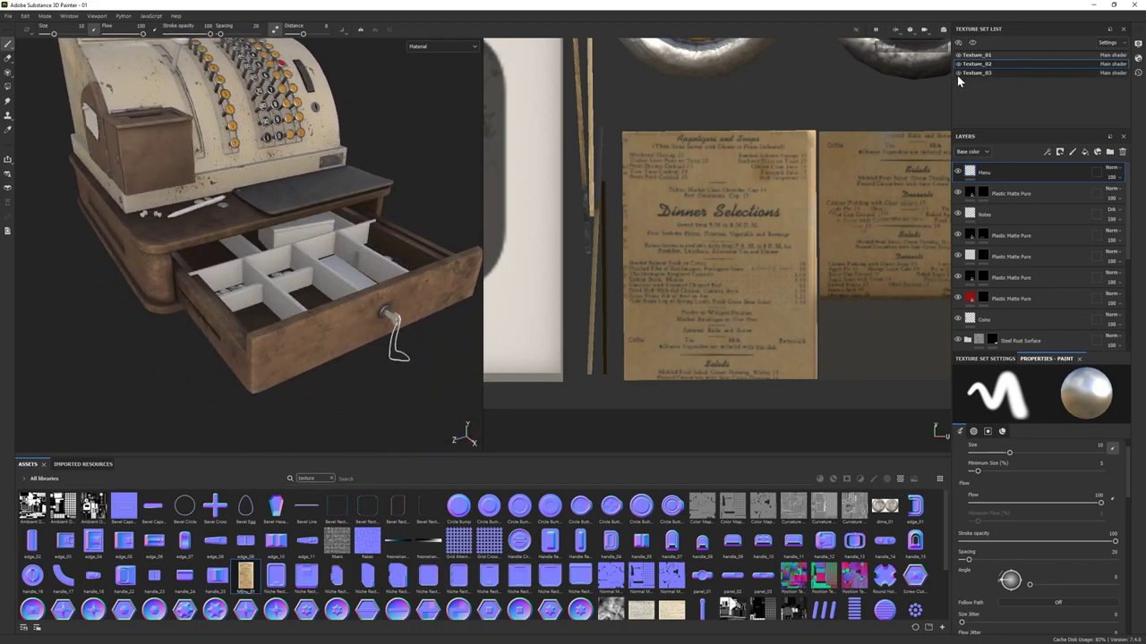
{"action": "key", "text": "f"}
{"action": "left_click", "coordinate": [972, 42]}
- Import the bill image into the assets library and add a Bills layer above Menu
{"action": "key", "text": "f"}
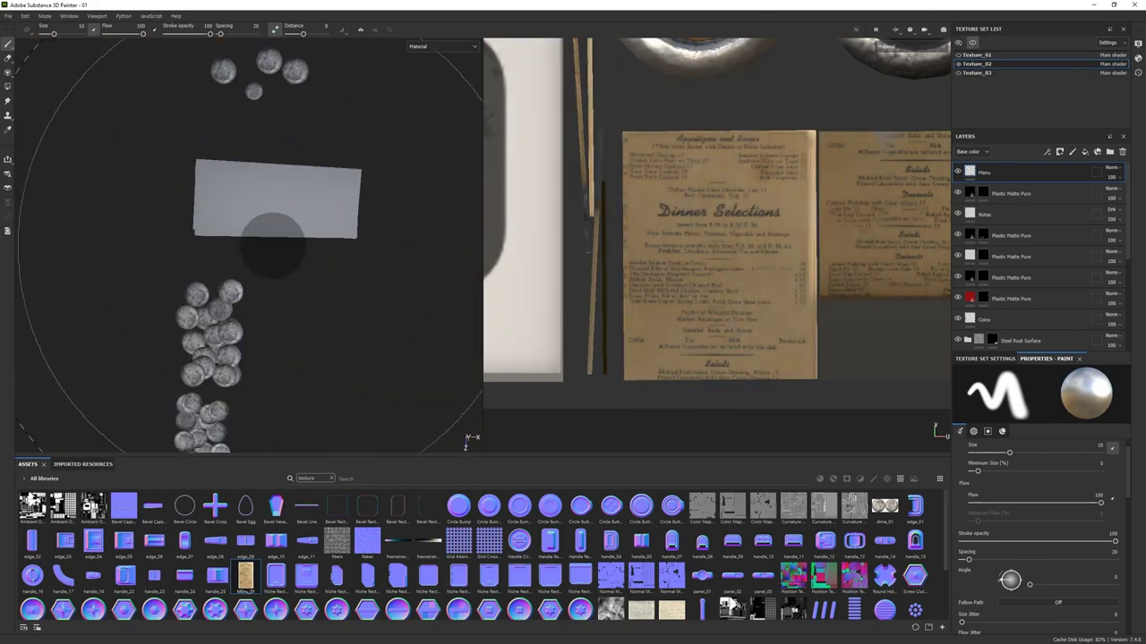
{"action": "left_click", "coordinate": [694, 467]}
{"action": "left_click", "coordinate": [641, 451]}
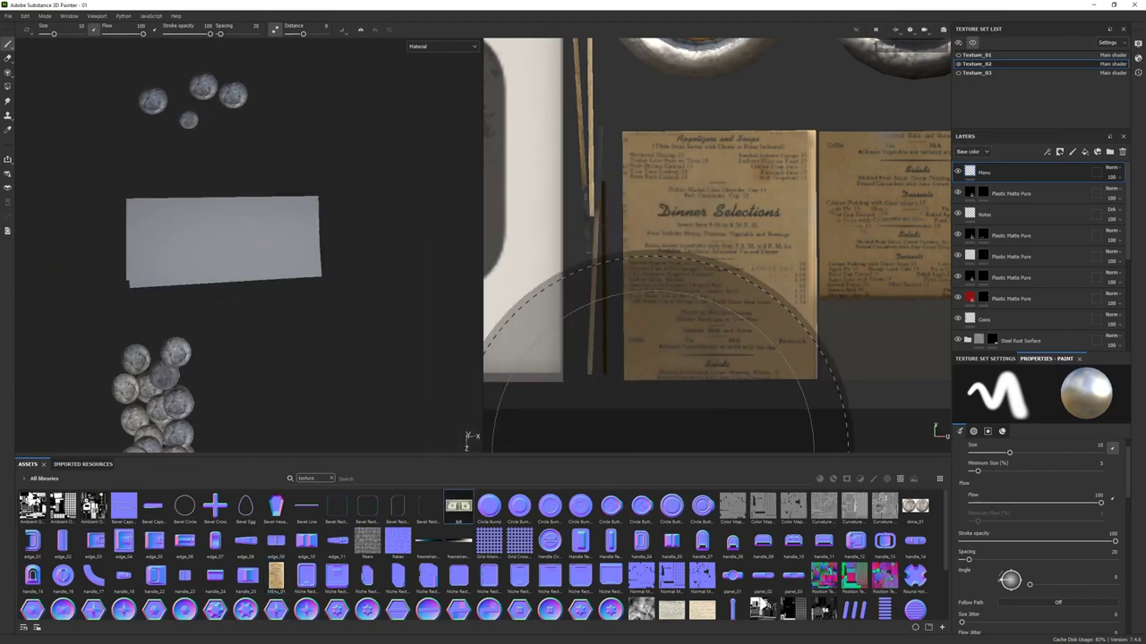
{"action": "left_click", "coordinate": [1072, 152]}
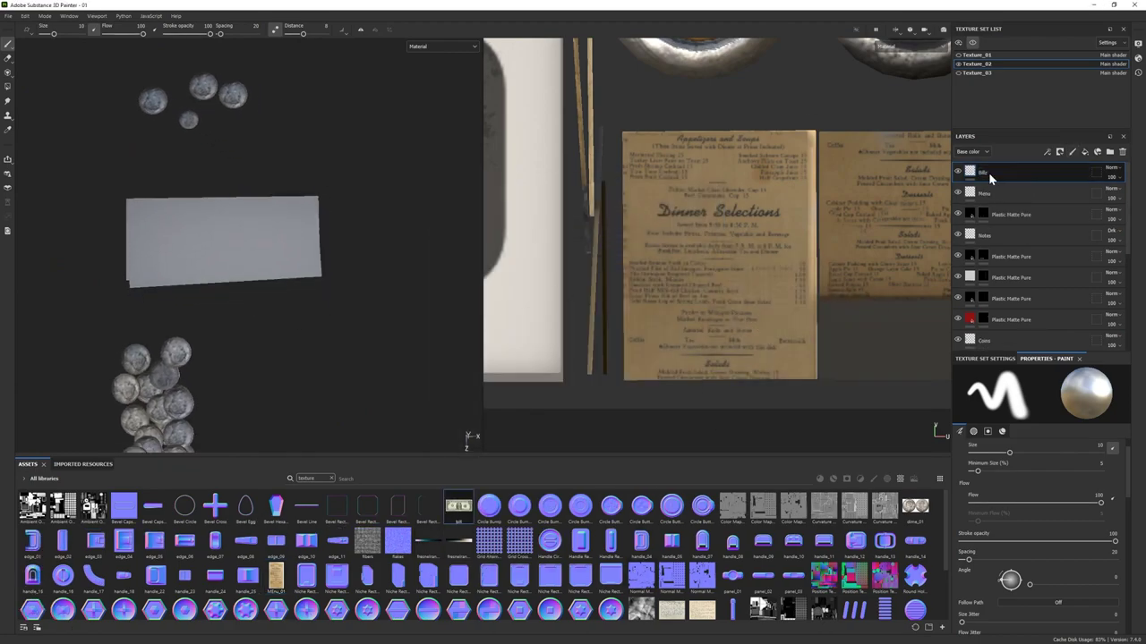
- Project the one-dollar bill image onto the blank paper with full roughness
{"action": "scroll", "coordinate": [1060, 515], "scroll_direction": "up", "scroll_amount": 3}
{"action": "key", "text": "3"}
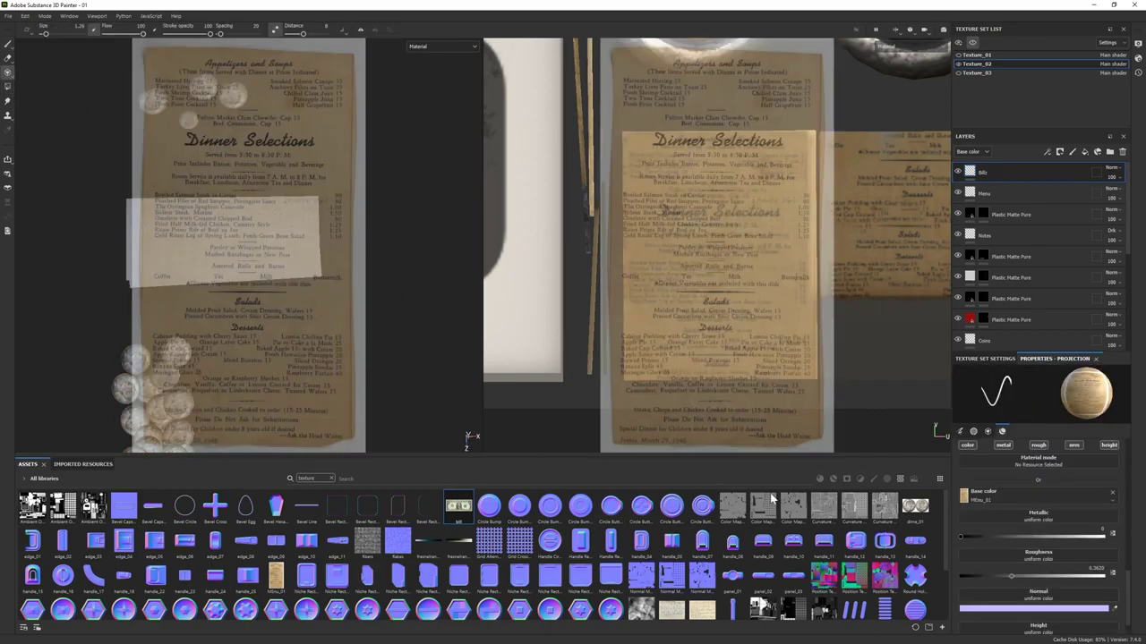
{"action": "mouse_move", "coordinate": [458, 506]}
{"action": "left_mouse_down"}
{"action": "mouse_move", "coordinate": [1000, 493]}
{"action": "mouse_move", "coordinate": [811, 359]}
{"action": "mouse_move", "coordinate": [829, 375]}
{"action": "left_mouse_up"}
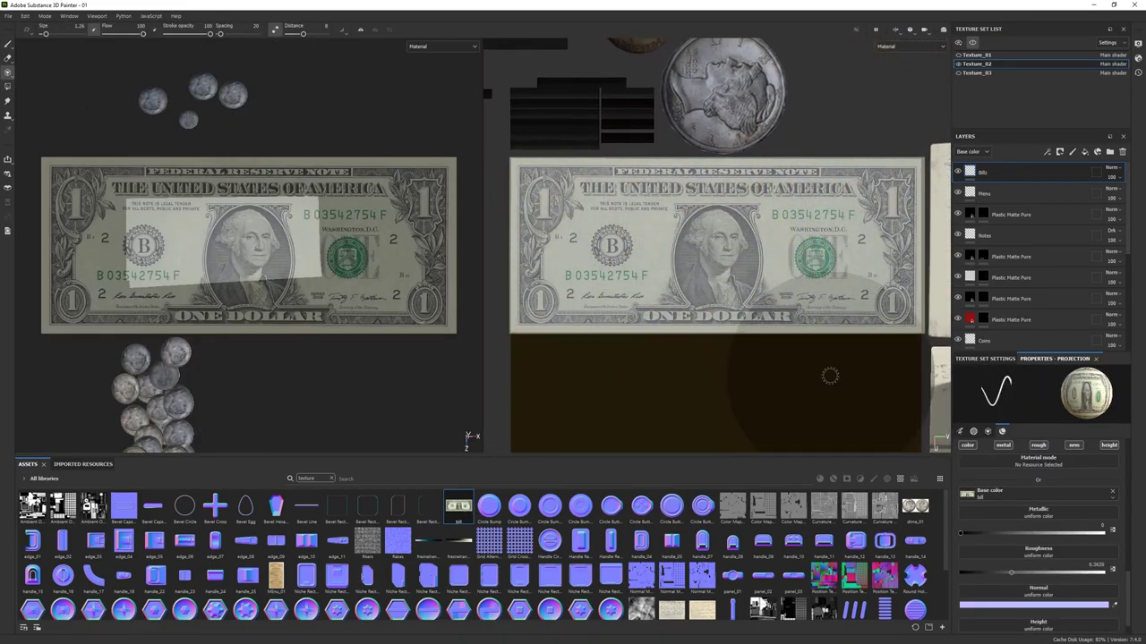
{"action": "left_click", "coordinate": [1102, 571]}
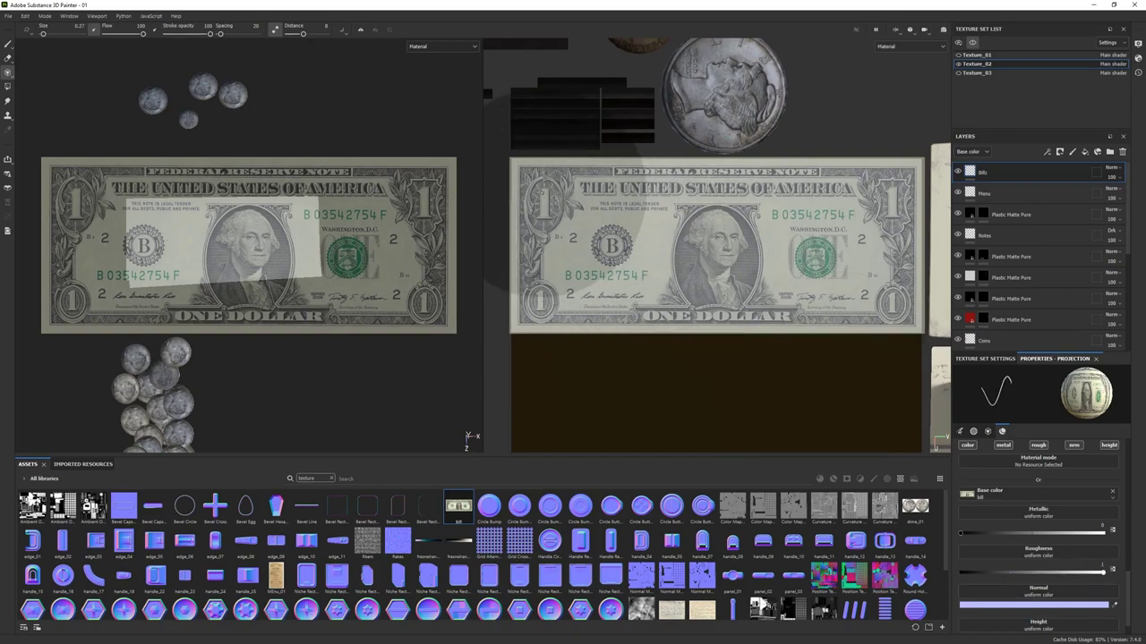
{"action": "left_click_drag", "start_coordinate": [524, 181], "coordinate": [534, 228]}
{"action": "key", "text": "1"}
{"action": "scroll", "coordinate": [430, 340], "scroll_direction": "down", "scroll_amount": 10}
{"action": "mouse_move", "coordinate": [429, 340]}
{"action": "left_mouse_down", "text": "alt"}
{"action": "mouse_move", "coordinate": [454, 367]}
{"action": "mouse_move", "coordinate": [304, 287]}
{"action": "left_mouse_up", "text": "alt"}
{"action": "scroll", "coordinate": [452, 367], "scroll_direction": "down", "scroll_amount": 5}
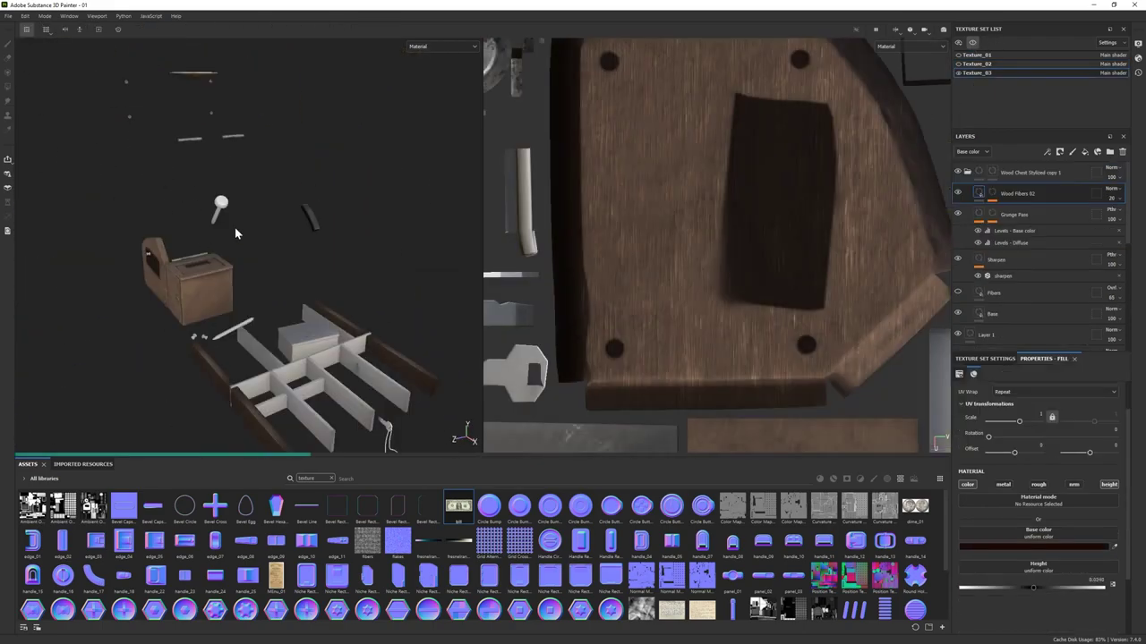
- Collapse the wood chest folder, clear the shelf search, and select the Plastic Used Soft layer
{"action": "left_click", "coordinate": [967, 172]}
{"action": "left_click", "coordinate": [992, 172]}
{"action": "scroll", "coordinate": [300, 339], "scroll_direction": "up", "scroll_amount": 5}
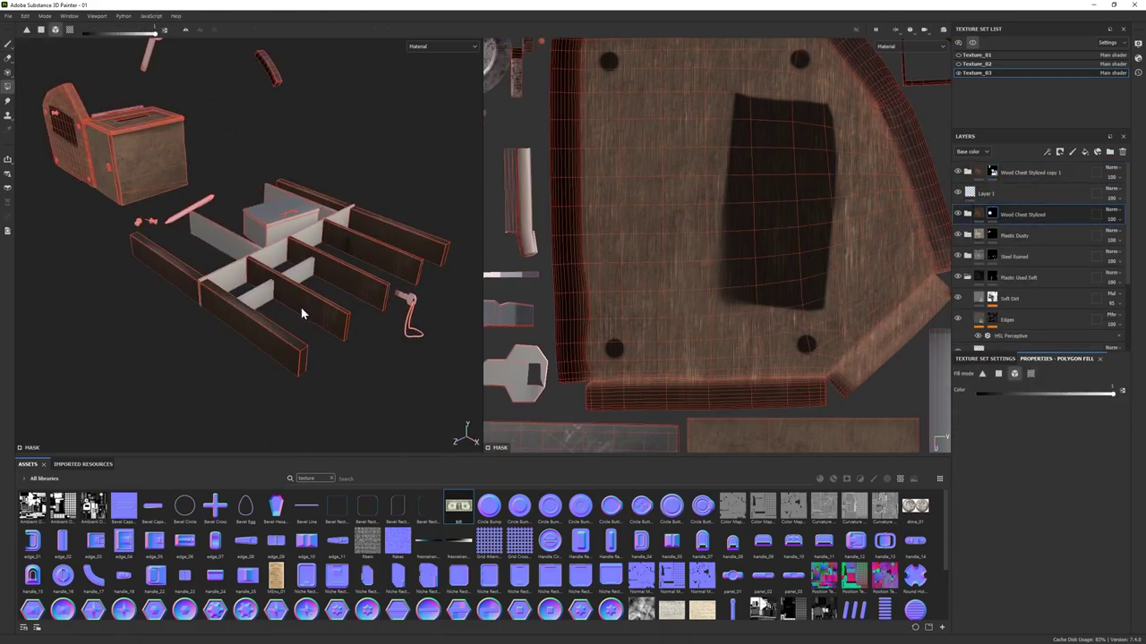
{"action": "scroll", "coordinate": [441, 357], "scroll_direction": "up", "scroll_amount": 2}
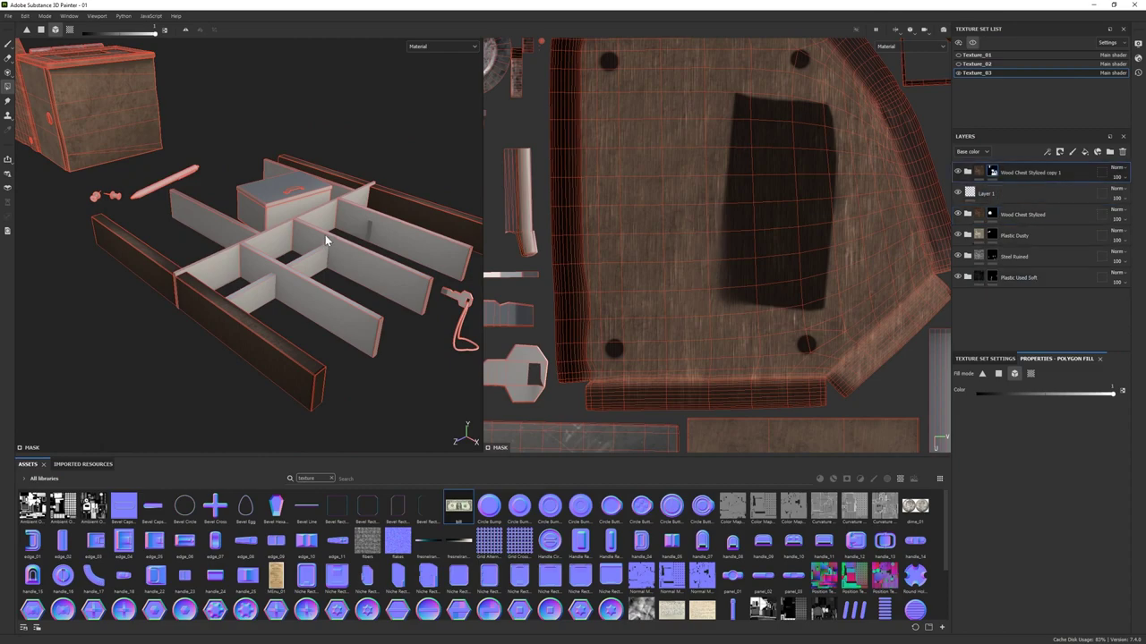
{"action": "mouse_move", "coordinate": [326, 241]}
{"action": "left_mouse_down", "text": "alt"}
{"action": "mouse_move", "coordinate": [295, 269]}
{"action": "mouse_move", "coordinate": [309, 289]}
{"action": "mouse_move", "coordinate": [225, 254]}
{"action": "mouse_move", "coordinate": [286, 268]}
{"action": "left_mouse_up", "text": "alt"}
{"action": "key", "text": "1"}
{"action": "scroll", "coordinate": [225, 253], "scroll_direction": "down", "scroll_amount": 3}
{"action": "scroll", "coordinate": [287, 268], "scroll_direction": "up", "scroll_amount": 5}
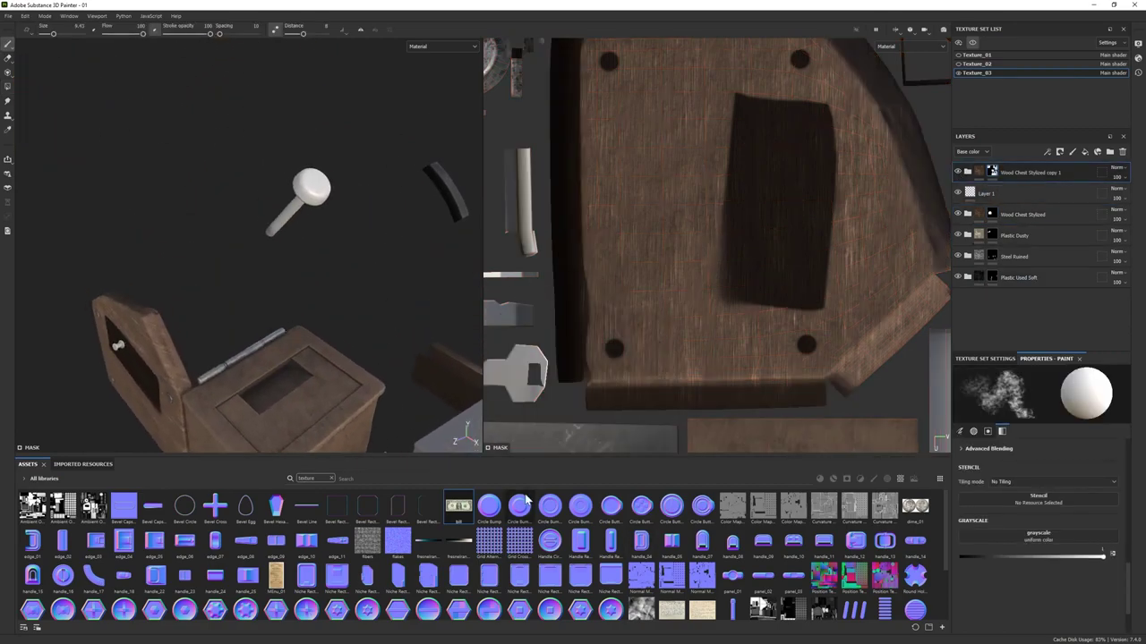
{"action": "left_click", "coordinate": [333, 483]}
{"action": "scroll", "coordinate": [721, 572], "scroll_direction": "down", "scroll_amount": 10}
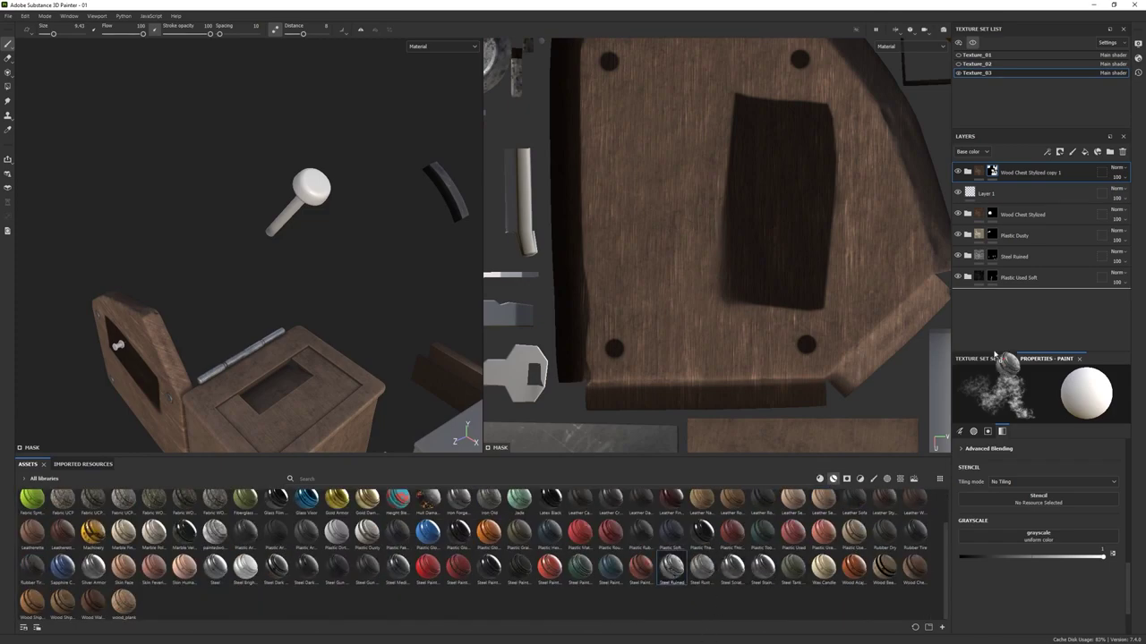
{"action": "left_click", "coordinate": [1010, 281]}
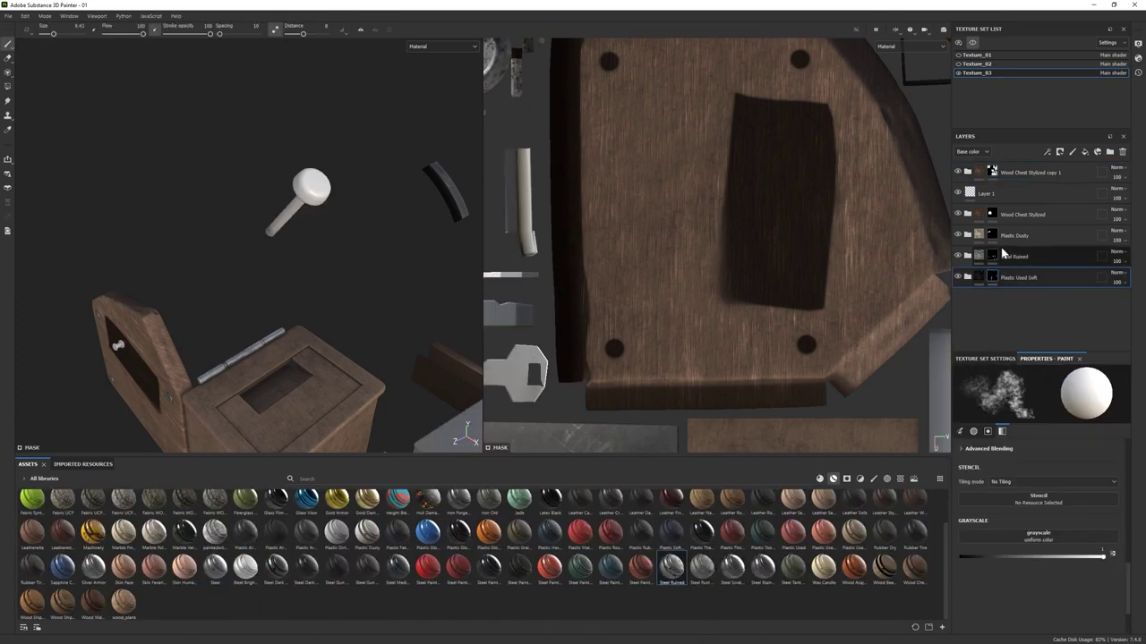
- Filter the shelf to materials and add Rubber Dry to the Texture_03 layer stack
{"action": "left_click_drag", "start_coordinate": [234, 257], "coordinate": [223, 232], "text": "alt"}
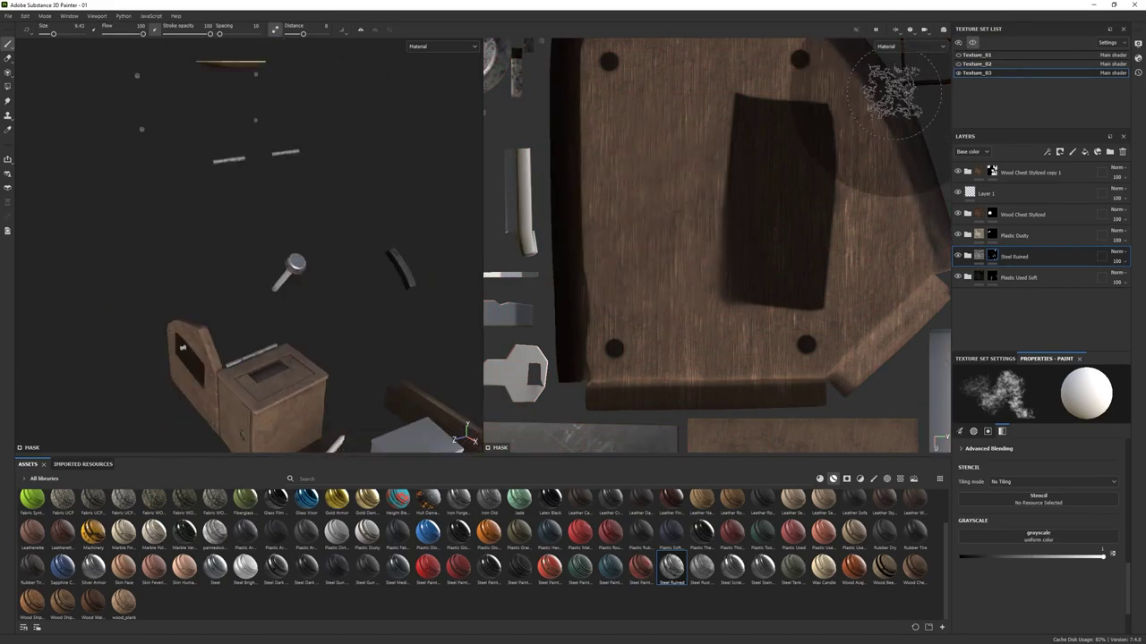
{"action": "scroll", "coordinate": [318, 271], "scroll_direction": "up", "scroll_amount": 5}
{"action": "left_click", "coordinate": [8, 86]}
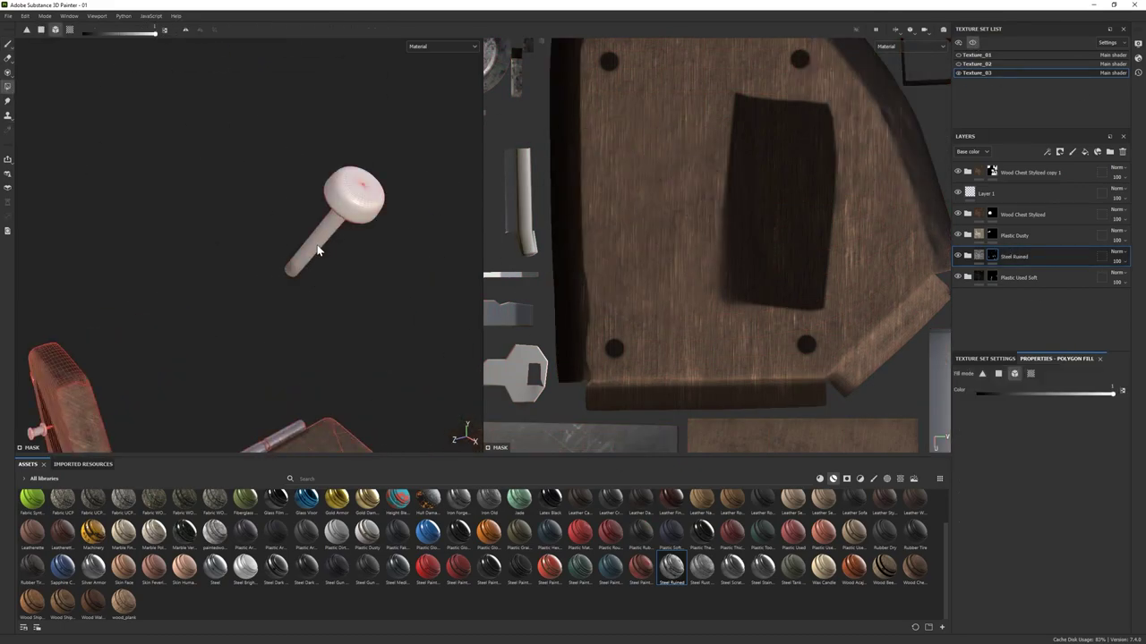
{"action": "left_click", "coordinate": [820, 481]}
{"action": "left_click", "coordinate": [832, 479]}
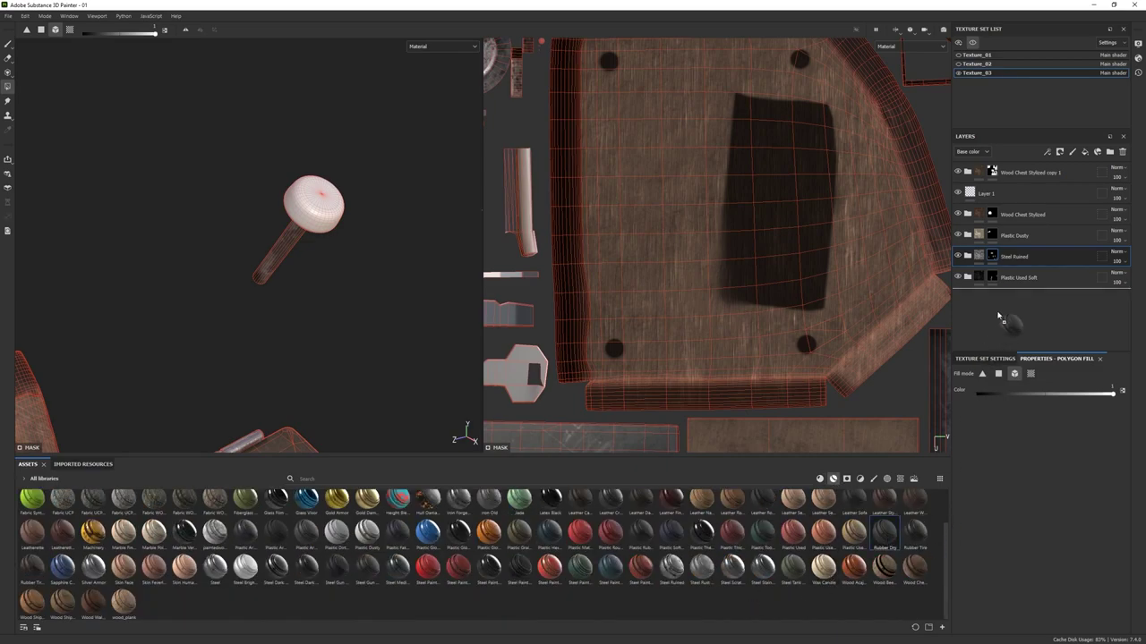
{"action": "left_click_drag", "start_coordinate": [1000, 316], "coordinate": [1002, 316]}
{"action": "scroll", "coordinate": [241, 293], "scroll_direction": "down", "scroll_amount": 3}
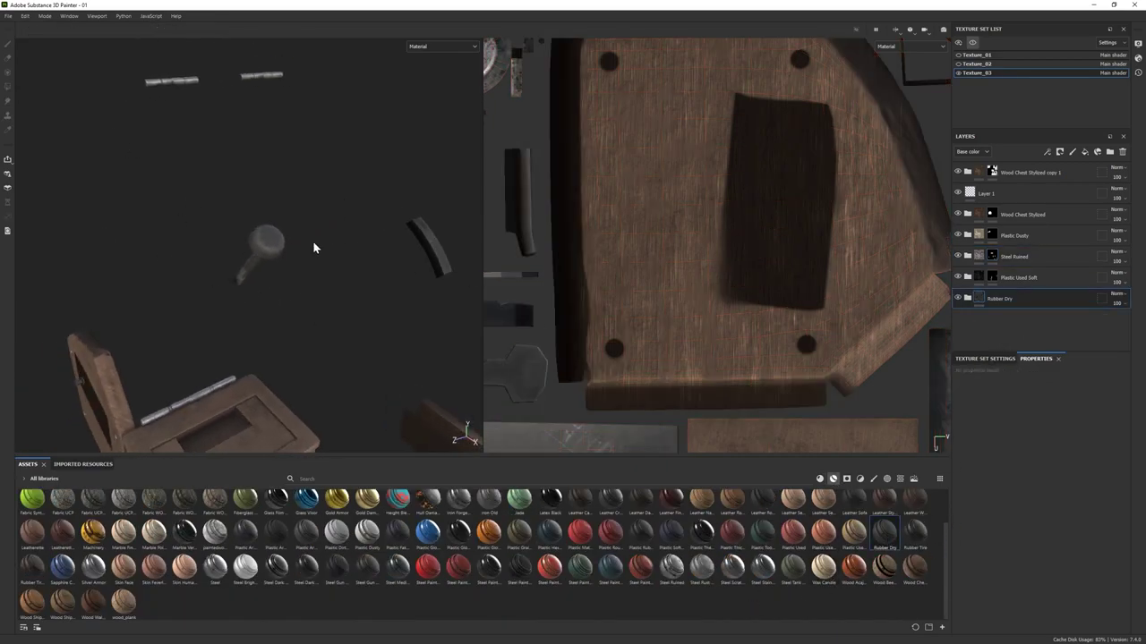
{"action": "left_click_drag", "start_coordinate": [313, 248], "coordinate": [40, 104], "text": "alt"}
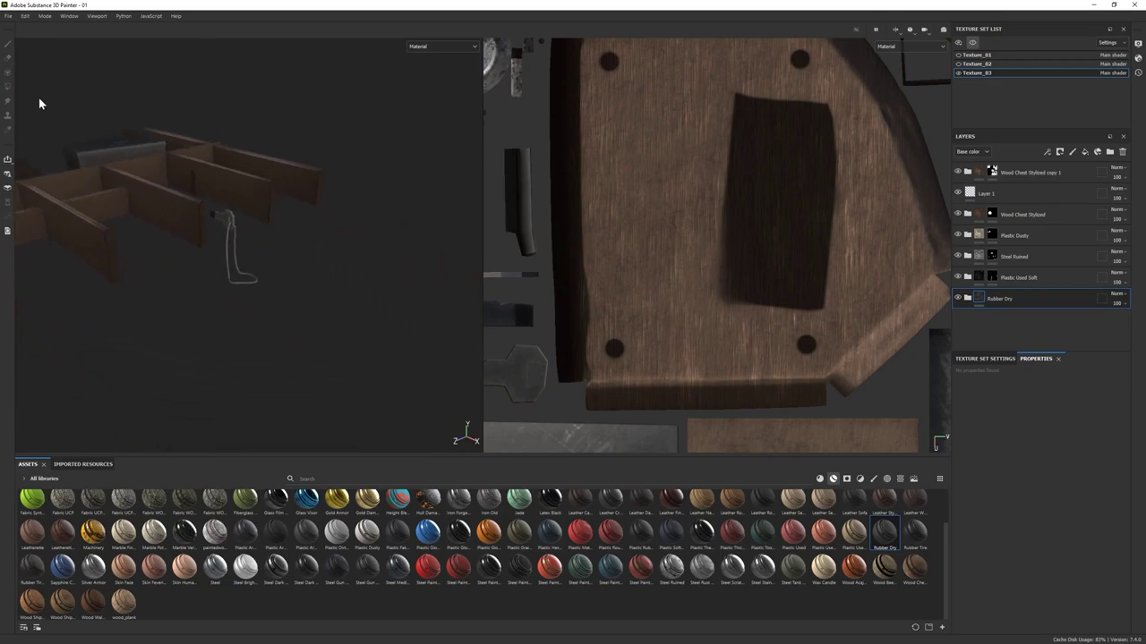
{"action": "right_click_drag", "start_coordinate": [39, 104], "coordinate": [1087, 272], "text": "alt"}
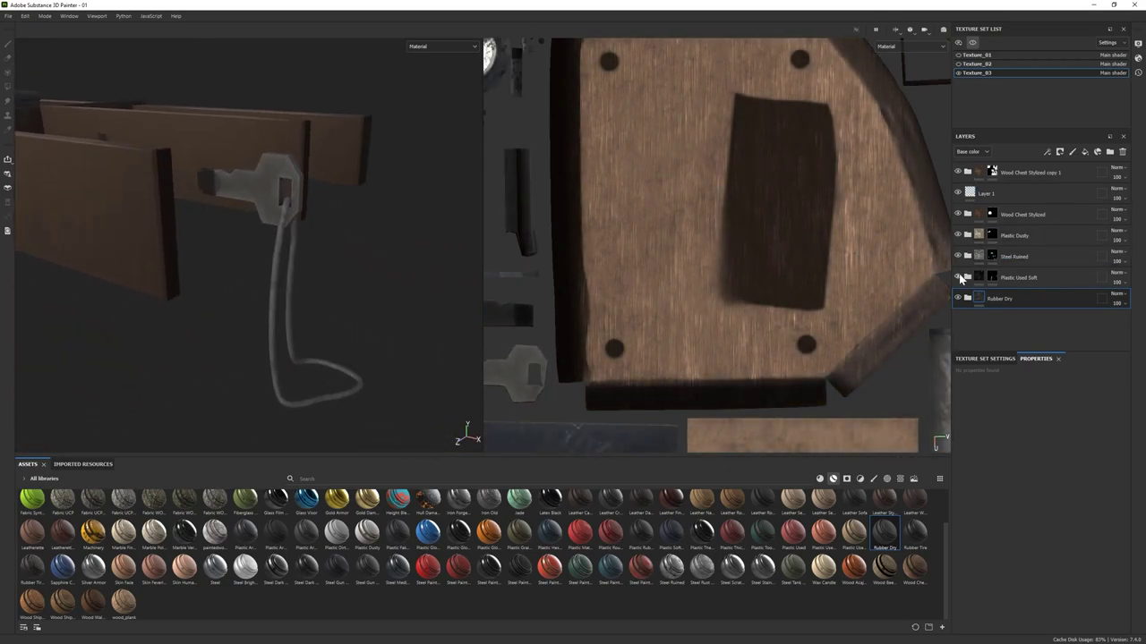
- Check the Plastic Dusty, top and Rubber Dry layers' visibility, and add a mask to Rubber Dry
{"action": "left_click", "coordinate": [957, 235]}
{"action": "left_click", "coordinate": [958, 236]}
{"action": "left_click", "coordinate": [958, 172]}
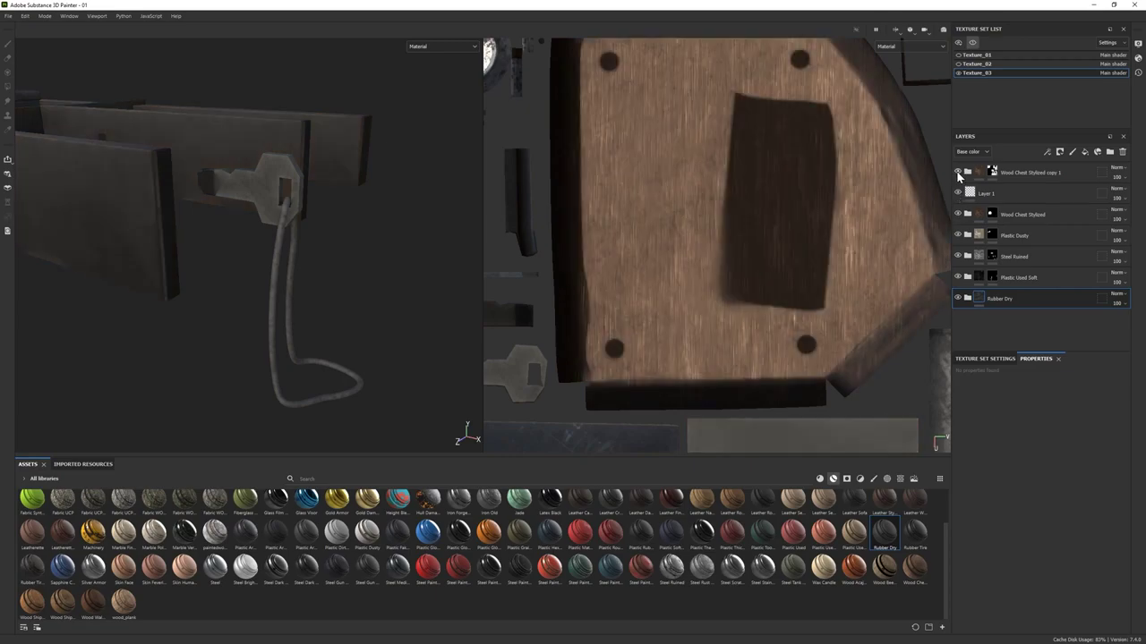
{"action": "left_click", "coordinate": [958, 172]}
{"action": "left_click", "coordinate": [957, 299]}
{"action": "left_click", "coordinate": [957, 299]}
{"action": "right_click", "coordinate": [1014, 300]}
{"action": "left_click", "coordinate": [1069, 21]}
{"action": "key", "text": "4"}
- Add a Silver Armor layer with a black mask for the drawer key
{"action": "left_click_drag", "start_coordinate": [358, 269], "coordinate": [266, 150], "text": "alt"}
{"action": "left_click_drag", "start_coordinate": [393, 364], "coordinate": [322, 305], "text": "alt"}
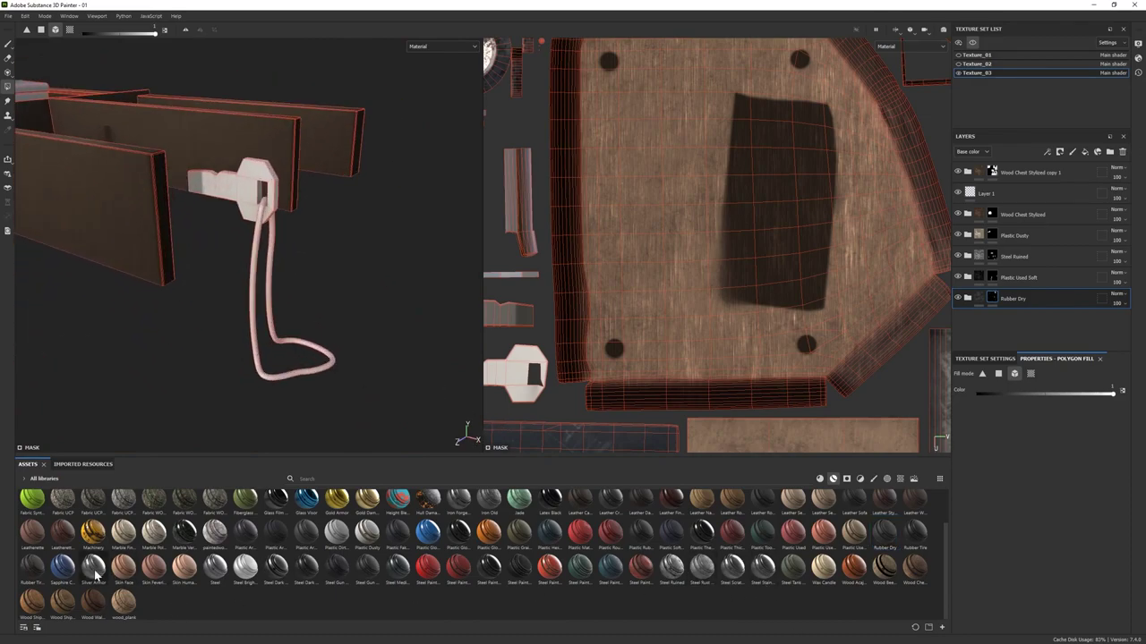
{"action": "left_click_drag", "start_coordinate": [282, 250], "coordinate": [267, 265], "text": "alt"}
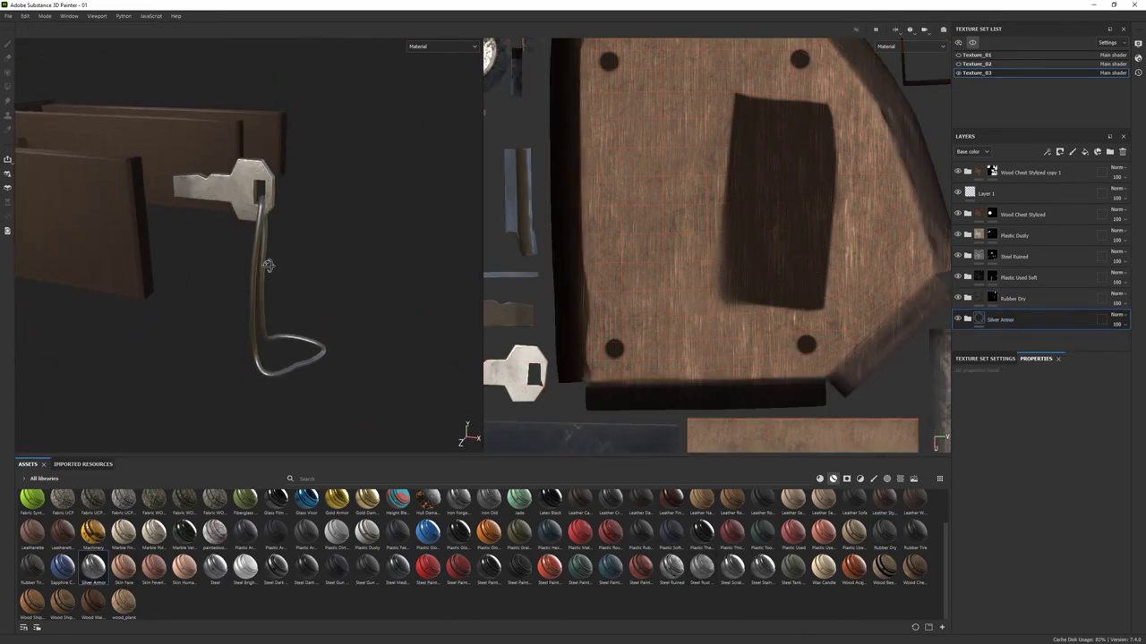
{"action": "right_click", "coordinate": [1015, 324]}
{"action": "left_click", "coordinate": [1056, 98]}
{"action": "key", "text": "1"}
{"action": "mouse_move", "coordinate": [302, 210]}
{"action": "left_mouse_down", "text": "alt"}
{"action": "mouse_move", "coordinate": [184, 251]}
{"action": "mouse_move", "coordinate": [289, 286]}
{"action": "left_mouse_up", "text": "alt"}
{"action": "scroll", "coordinate": [818, 519], "scroll_direction": "up", "scroll_amount": 1}
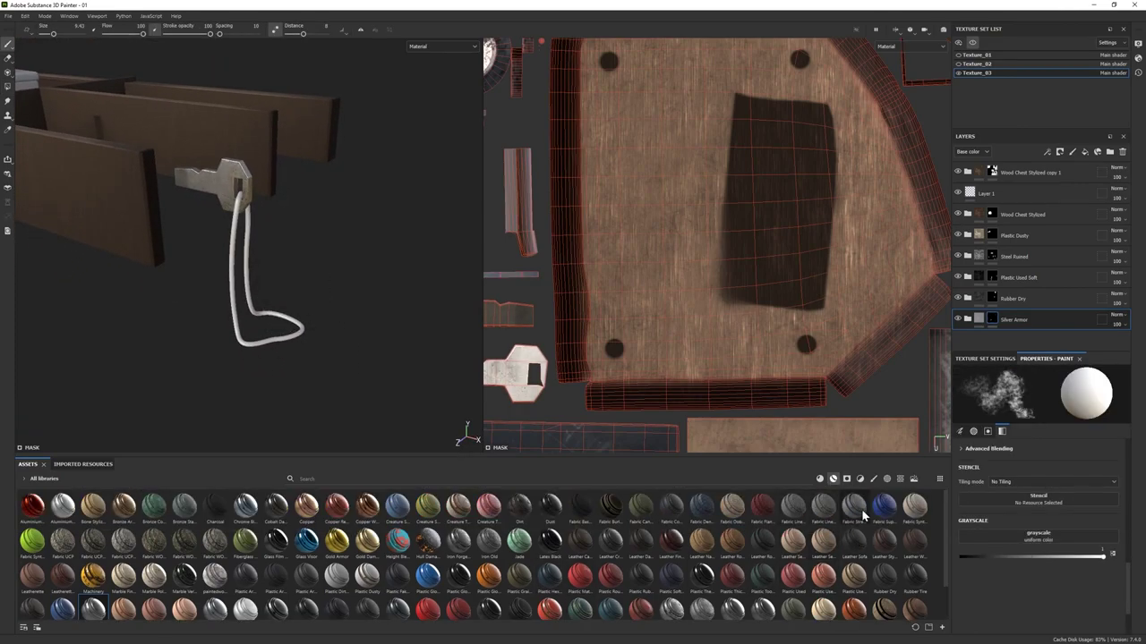
- Add a Fabric Rough layer for the rope with a grey colour and UV scale 10.25
{"action": "left_click", "coordinate": [819, 479]}
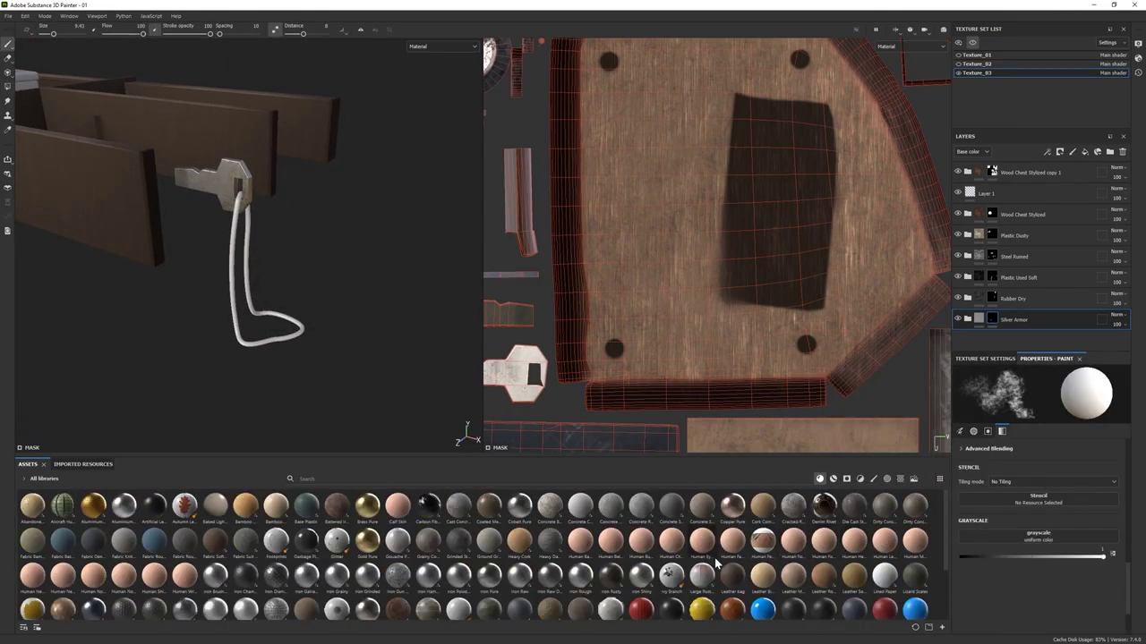
{"action": "left_click_drag", "start_coordinate": [152, 562], "coordinate": [1001, 341]}
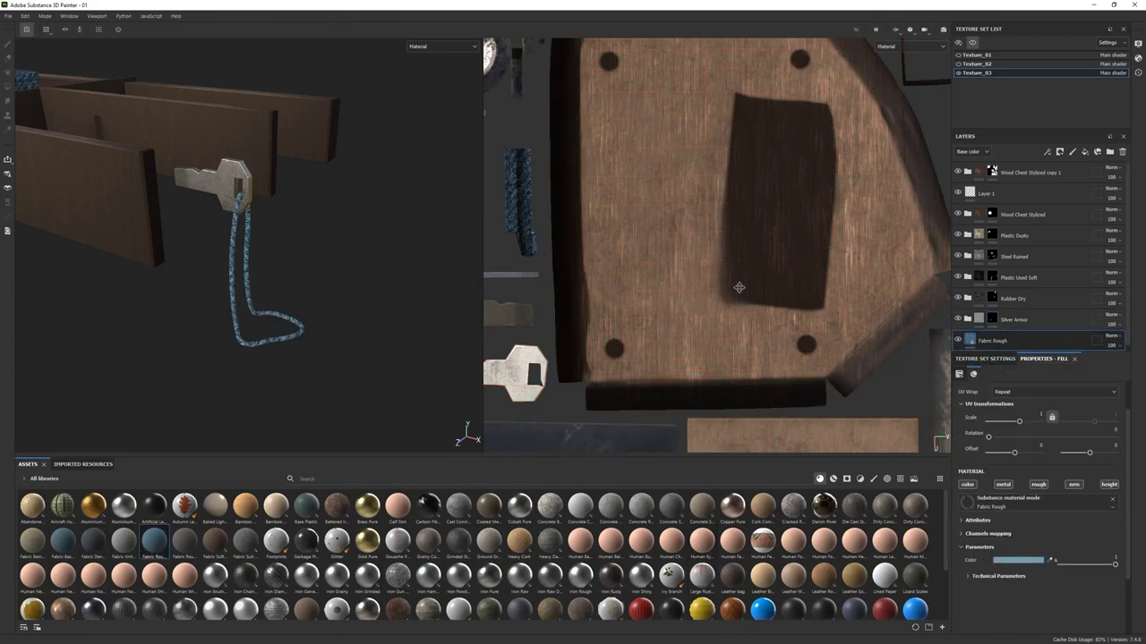
{"action": "scroll", "coordinate": [1008, 410], "scroll_direction": "up", "scroll_amount": 1}
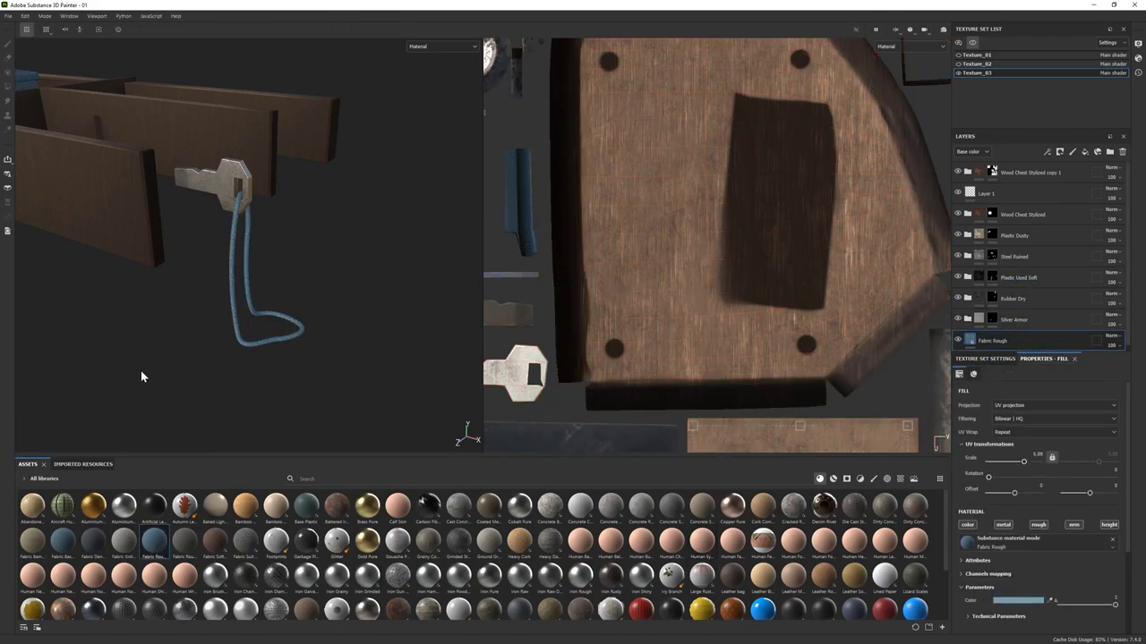
{"action": "left_click_drag", "start_coordinate": [142, 377], "coordinate": [259, 328], "text": "alt"}
{"action": "left_click", "coordinate": [1003, 601]}
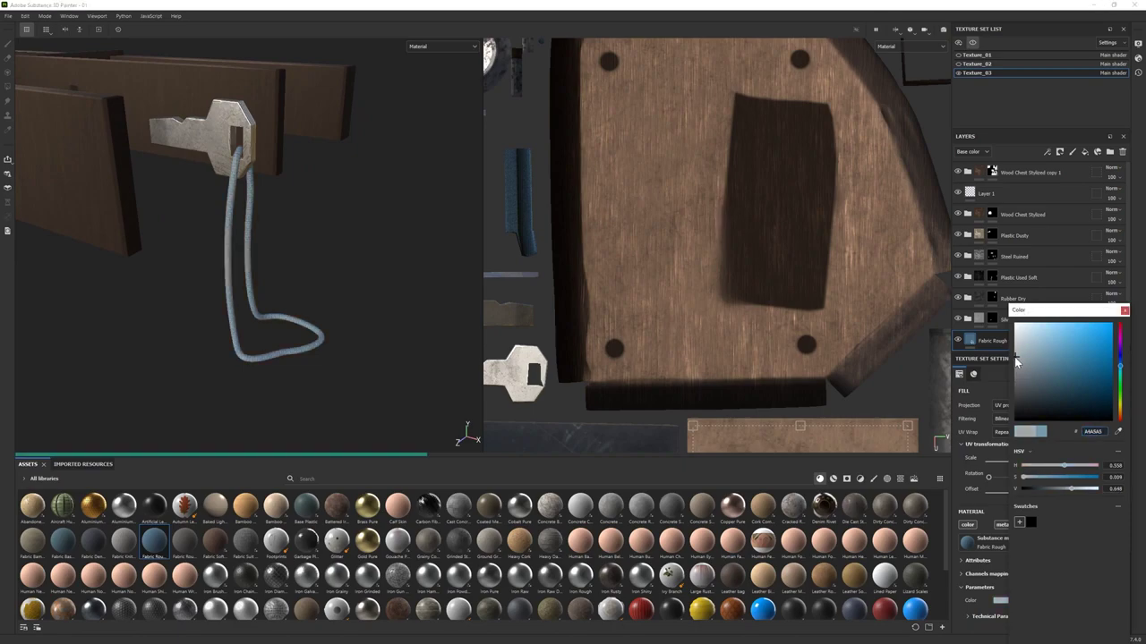
{"action": "mouse_move", "coordinate": [143, 286]}
{"action": "left_mouse_down", "text": "alt"}
{"action": "mouse_move", "coordinate": [82, 263]}
{"action": "mouse_move", "coordinate": [152, 269]}
{"action": "left_mouse_up", "text": "alt"}
{"action": "scroll", "coordinate": [1023, 568], "scroll_direction": "down", "scroll_amount": 2}
{"action": "left_click", "coordinate": [998, 536]}
{"action": "scroll", "coordinate": [1001, 534], "scroll_direction": "down", "scroll_amount": 1}
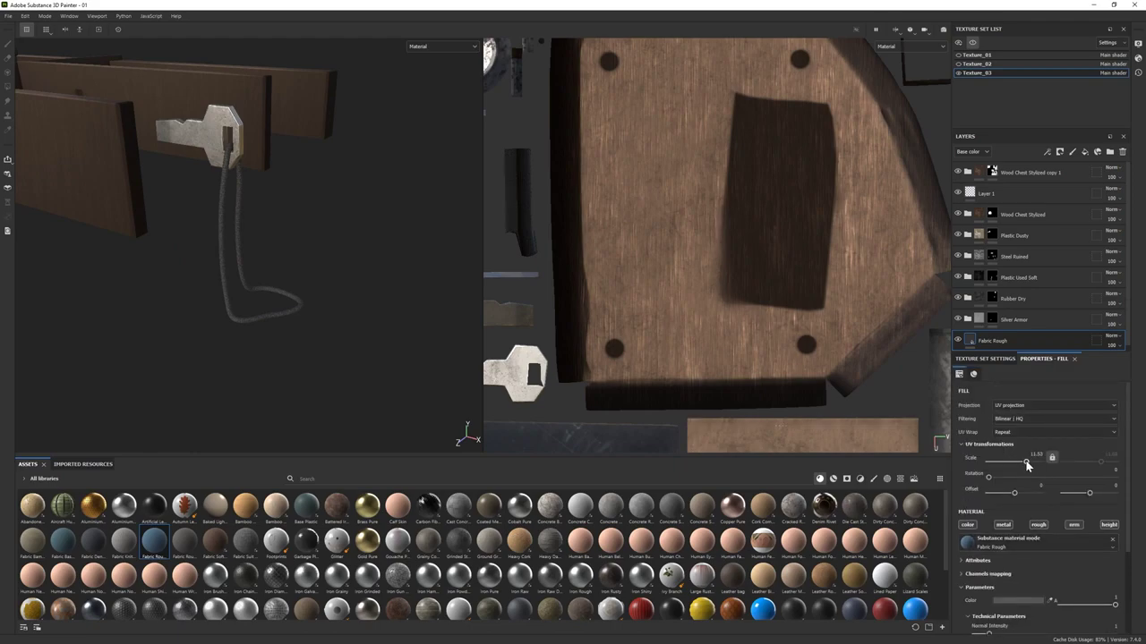
{"action": "scroll", "coordinate": [164, 260], "scroll_direction": "down", "scroll_amount": 5}
- Orbit to a more frontal view of the cash register
{"action": "left_click_drag", "start_coordinate": [164, 261], "coordinate": [247, 278], "text": "alt"}
{"action": "left_click", "coordinate": [973, 44]}
{"action": "scroll", "coordinate": [201, 287], "scroll_direction": "up", "scroll_amount": 3}
{"action": "scroll", "coordinate": [268, 305], "scroll_direction": "down", "scroll_amount": 3}
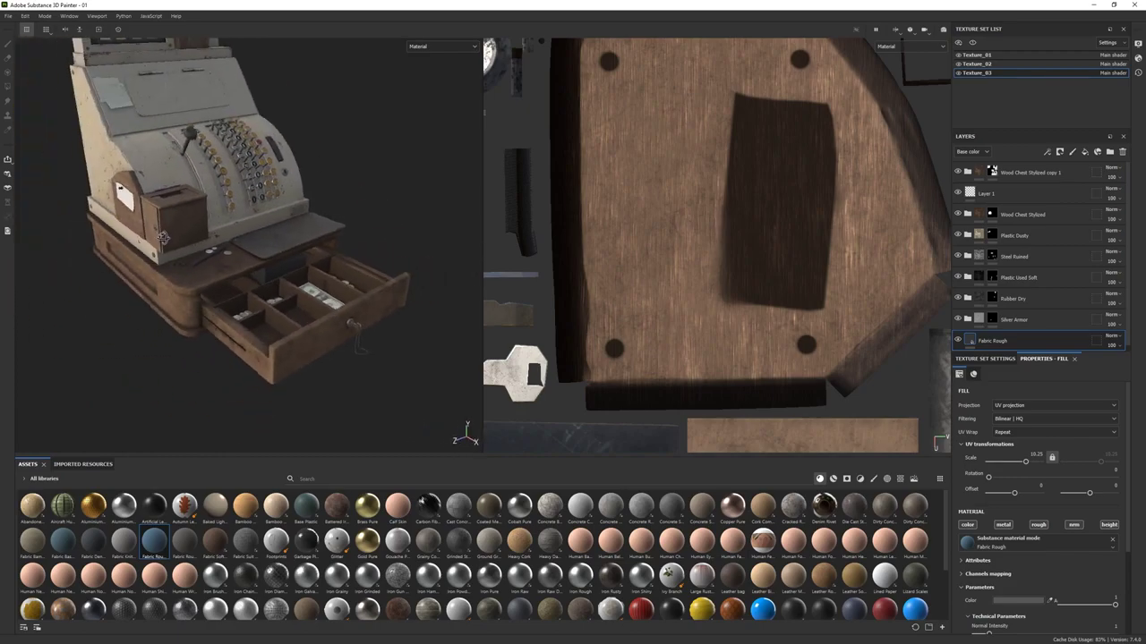
{"action": "scroll", "coordinate": [299, 332], "scroll_direction": "up", "scroll_amount": 4}
{"action": "scroll", "coordinate": [299, 332], "scroll_direction": "down", "scroll_amount": 4}
{"action": "left_click_drag", "start_coordinate": [299, 332], "coordinate": [350, 333], "text": "alt"}
- Select the Texture_02 set of bills and coins and isolate it in the view
{"action": "scroll", "coordinate": [349, 333], "scroll_direction": "up", "scroll_amount": 3}
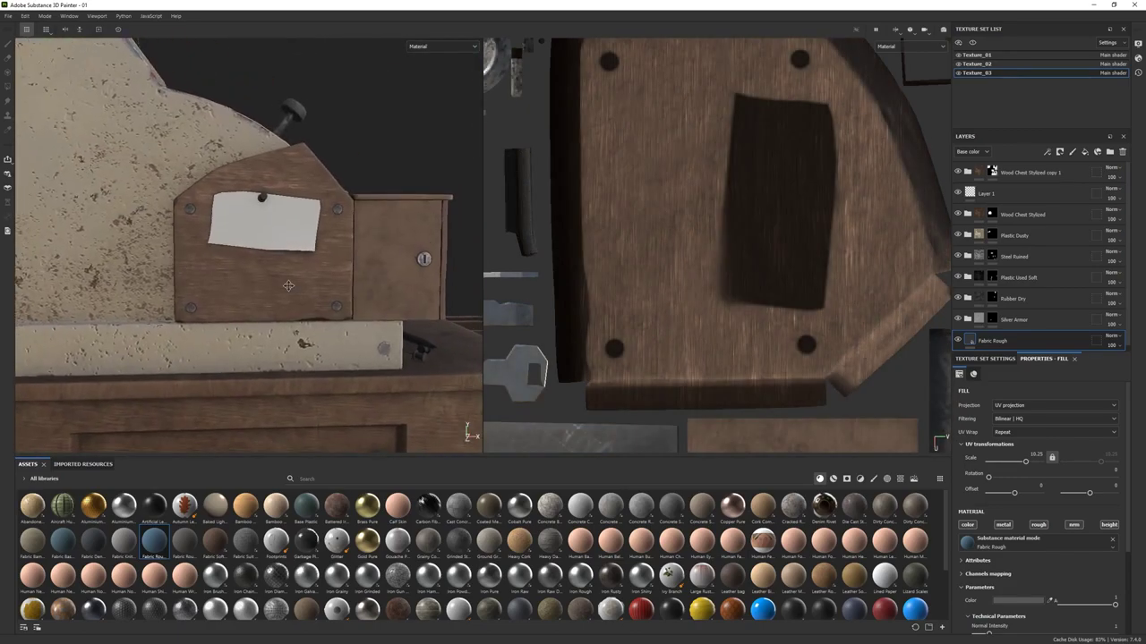
{"action": "left_click", "coordinate": [973, 43]}
{"action": "left_click", "coordinate": [974, 73]}
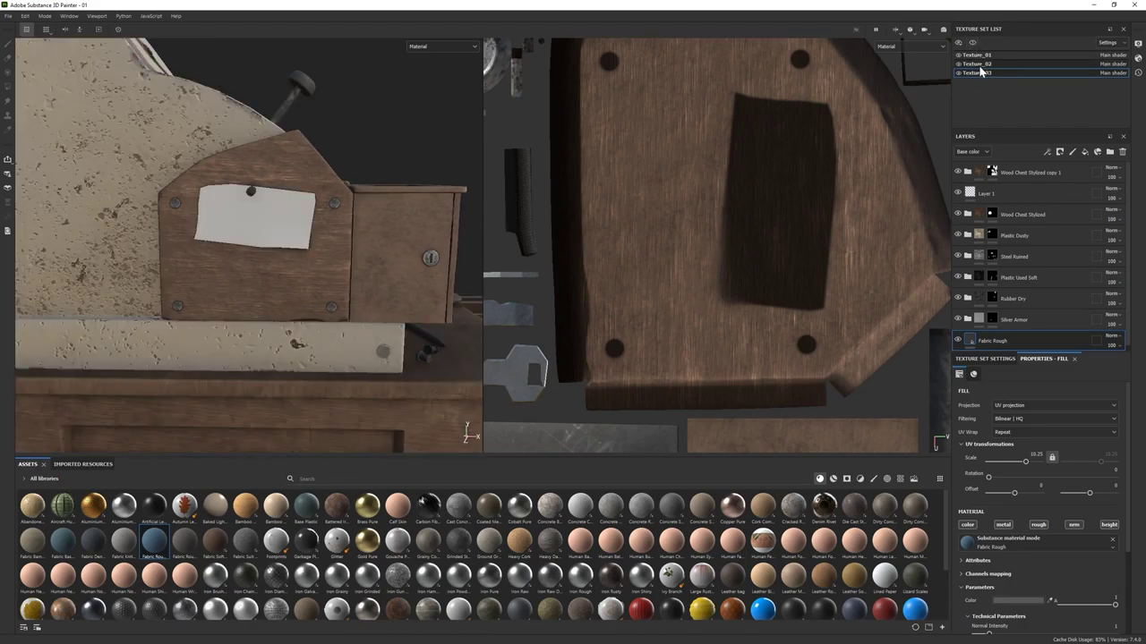
{"action": "left_click", "coordinate": [975, 64]}
{"action": "left_click", "coordinate": [973, 43]}
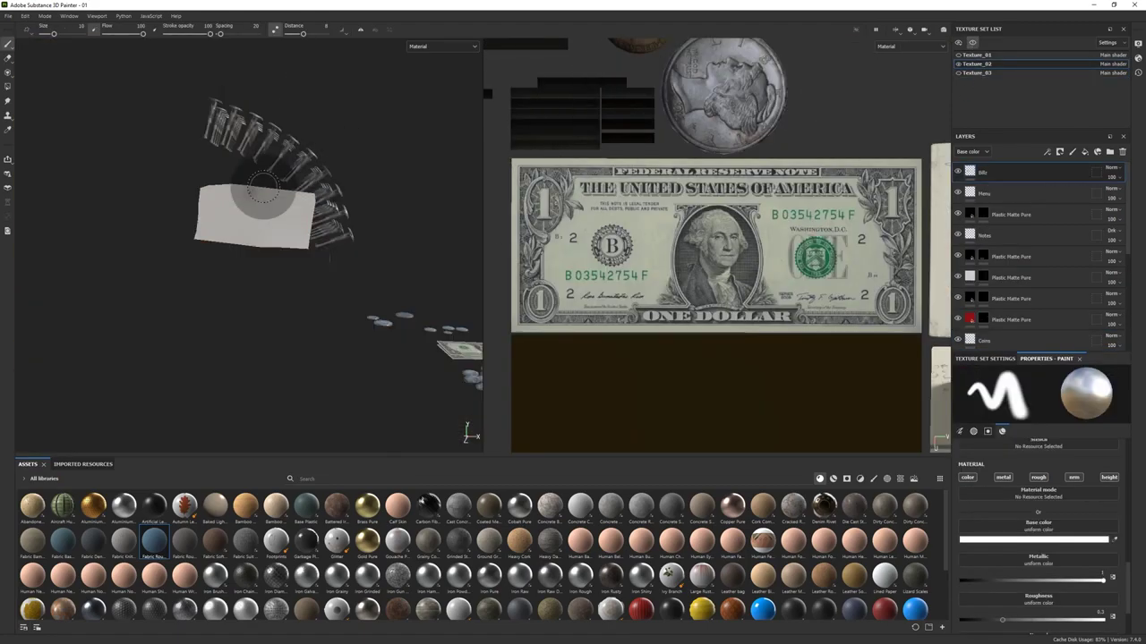
- Add a Coupon layer, try the coupon image as projected base colour, then remove it
{"action": "left_click", "coordinate": [1072, 151]}
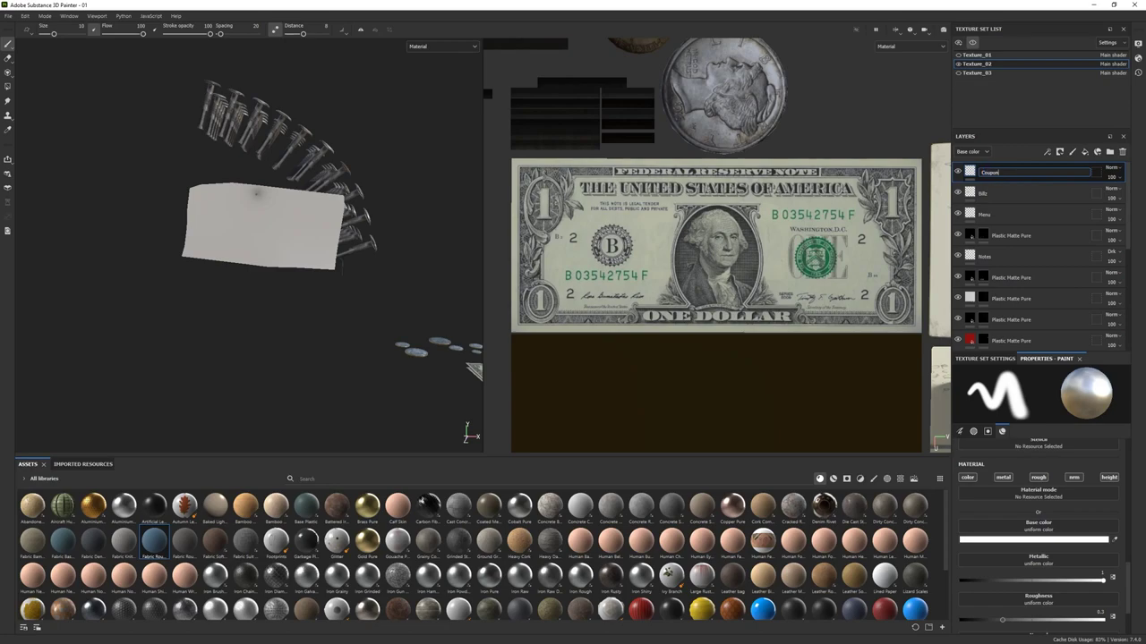
{"action": "left_click_drag", "start_coordinate": [823, 507], "coordinate": [959, 468]}
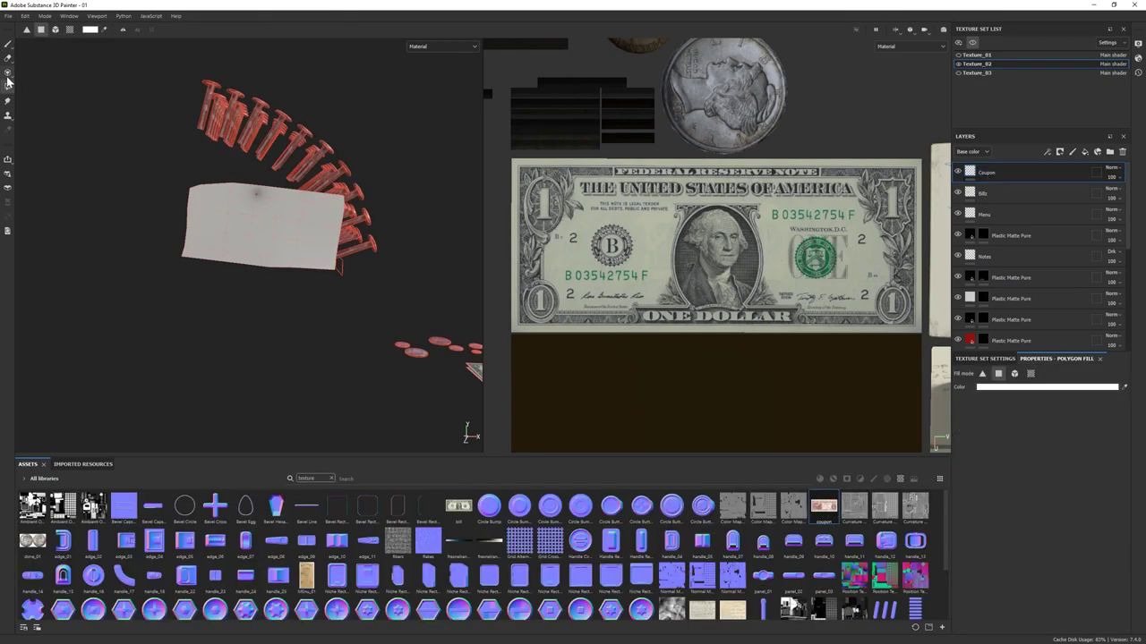
{"action": "left_click", "coordinate": [7, 71]}
{"action": "left_click_drag", "start_coordinate": [823, 507], "coordinate": [993, 494]}
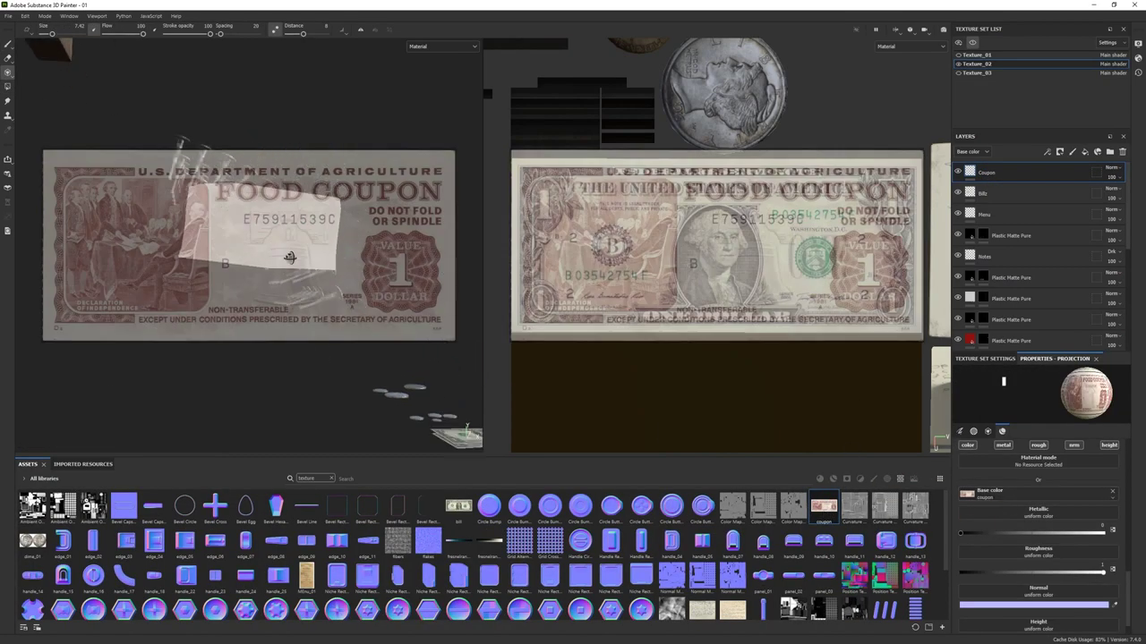
{"action": "scroll", "coordinate": [725, 285], "scroll_direction": "up", "scroll_amount": 3}
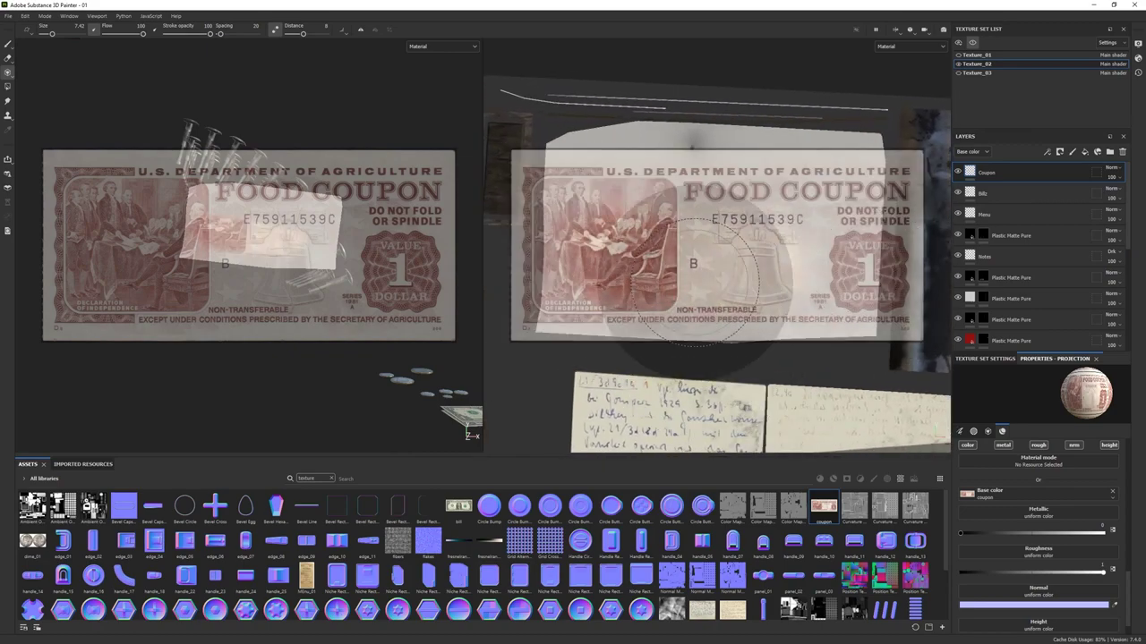
{"action": "left_click", "coordinate": [1112, 495]}
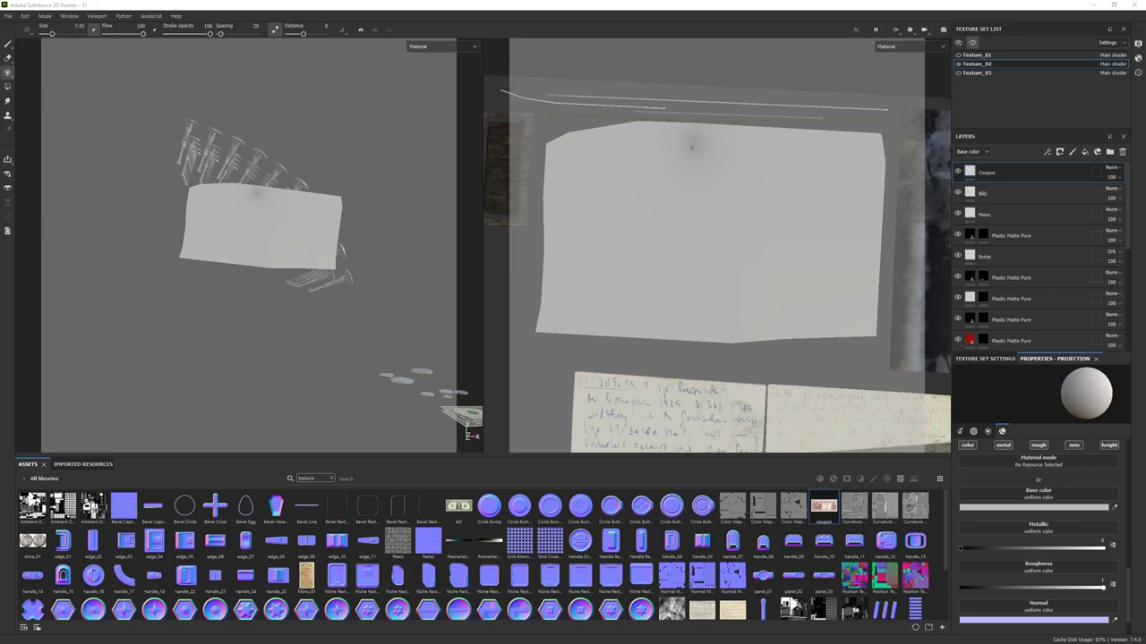
- Load coupon2 as the projected base colour, align the model under it and set brush size near 1.26
{"action": "left_click", "coordinate": [654, 451]}
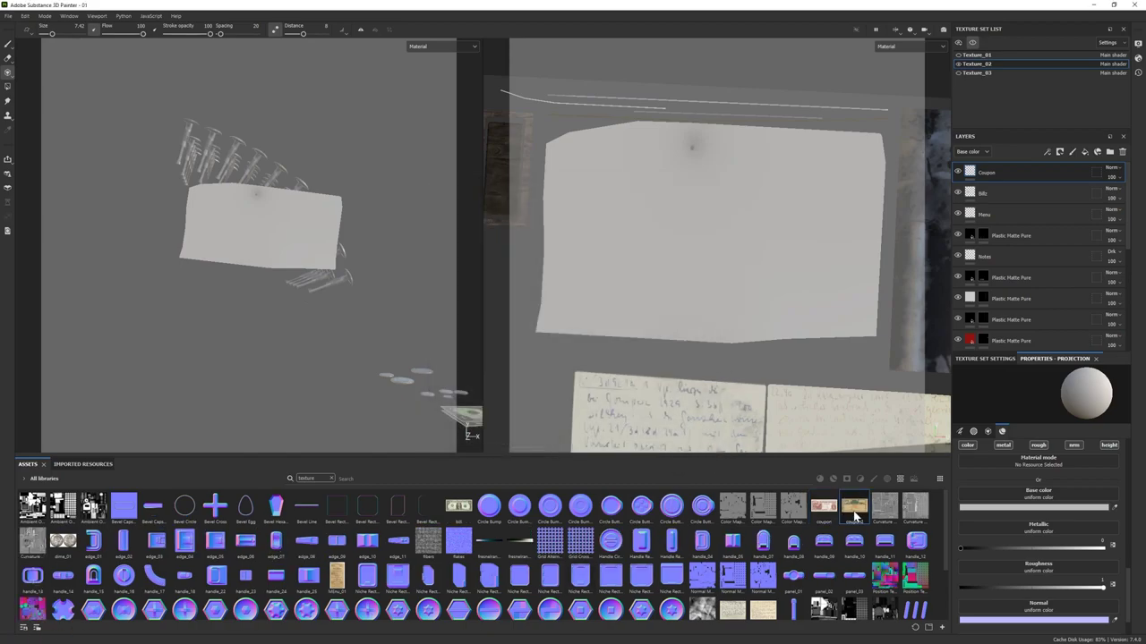
{"action": "left_click_drag", "start_coordinate": [949, 569], "coordinate": [1038, 501]}
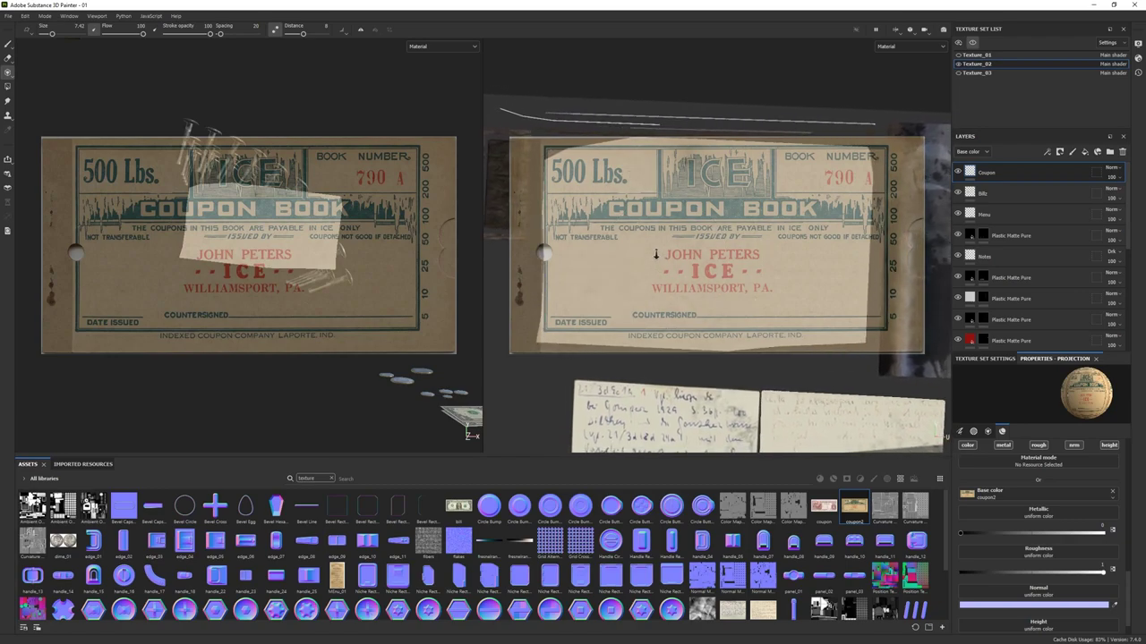
{"action": "mouse_move", "coordinate": [656, 255]}
{"action": "left_mouse_down", "text": "alt"}
{"action": "mouse_move", "coordinate": [725, 292]}
{"action": "mouse_move", "coordinate": [739, 335]}
{"action": "mouse_move", "coordinate": [731, 286]}
{"action": "mouse_move", "coordinate": [634, 268]}
{"action": "mouse_move", "coordinate": [690, 332]}
{"action": "mouse_move", "coordinate": [852, 199]}
{"action": "mouse_move", "coordinate": [805, 295]}
{"action": "mouse_move", "coordinate": [681, 295]}
{"action": "mouse_move", "coordinate": [770, 304]}
{"action": "mouse_move", "coordinate": [660, 306]}
{"action": "mouse_move", "coordinate": [717, 335]}
{"action": "left_mouse_up", "text": "alt"}
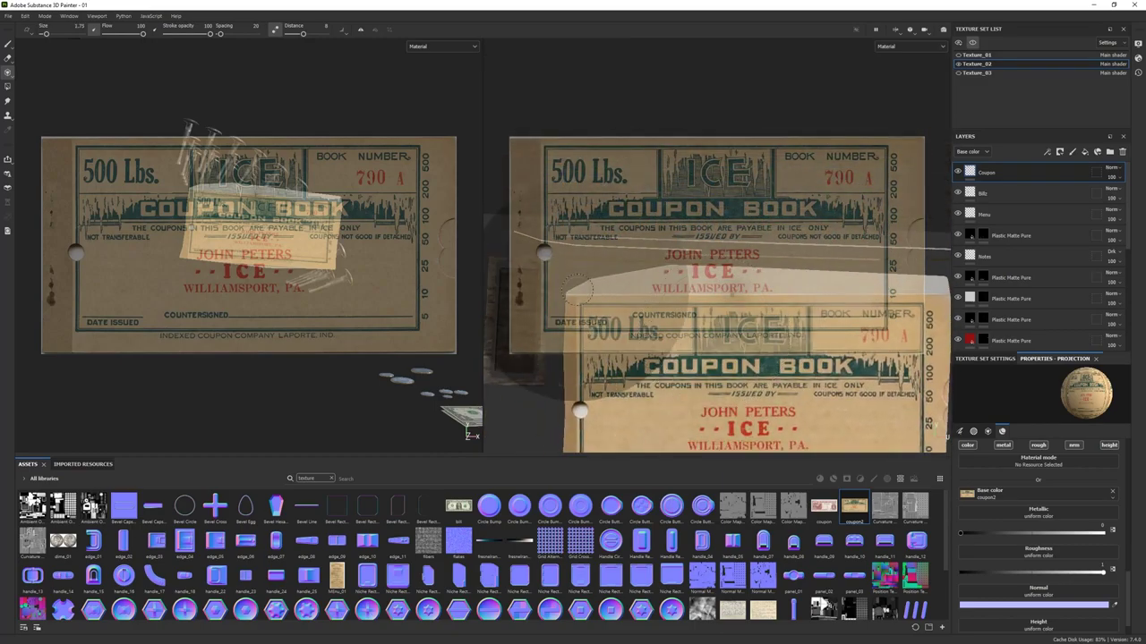
{"action": "left_click_drag", "start_coordinate": [630, 292], "coordinate": [564, 294], "text": "alt"}
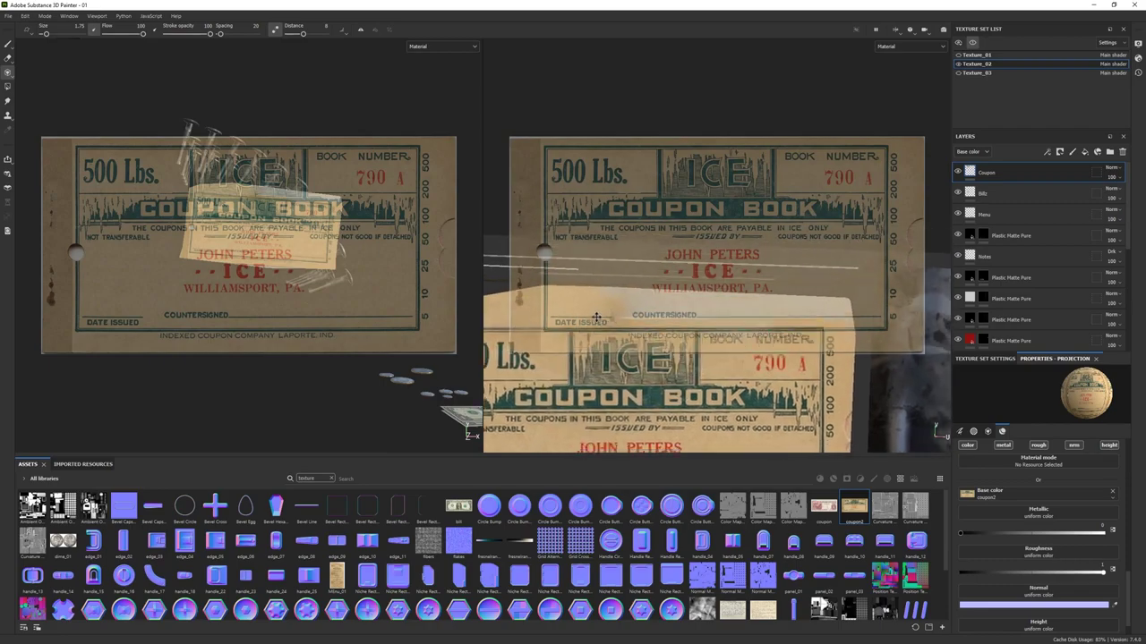
{"action": "right_click_drag", "start_coordinate": [596, 317], "coordinate": [645, 318], "text": "ctrl"}
{"action": "left_click_drag", "start_coordinate": [595, 304], "coordinate": [592, 286], "text": "alt"}
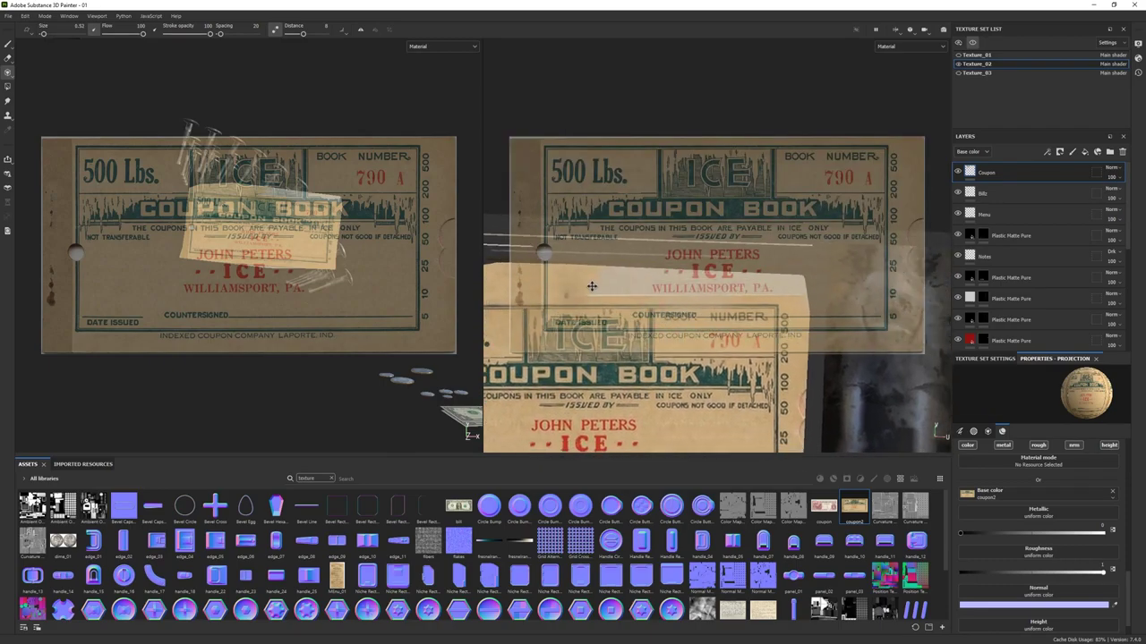
{"action": "left_click_drag", "start_coordinate": [791, 300], "coordinate": [681, 299], "text": "alt"}
{"action": "right_click_drag", "start_coordinate": [680, 299], "coordinate": [566, 298], "text": "ctrl"}
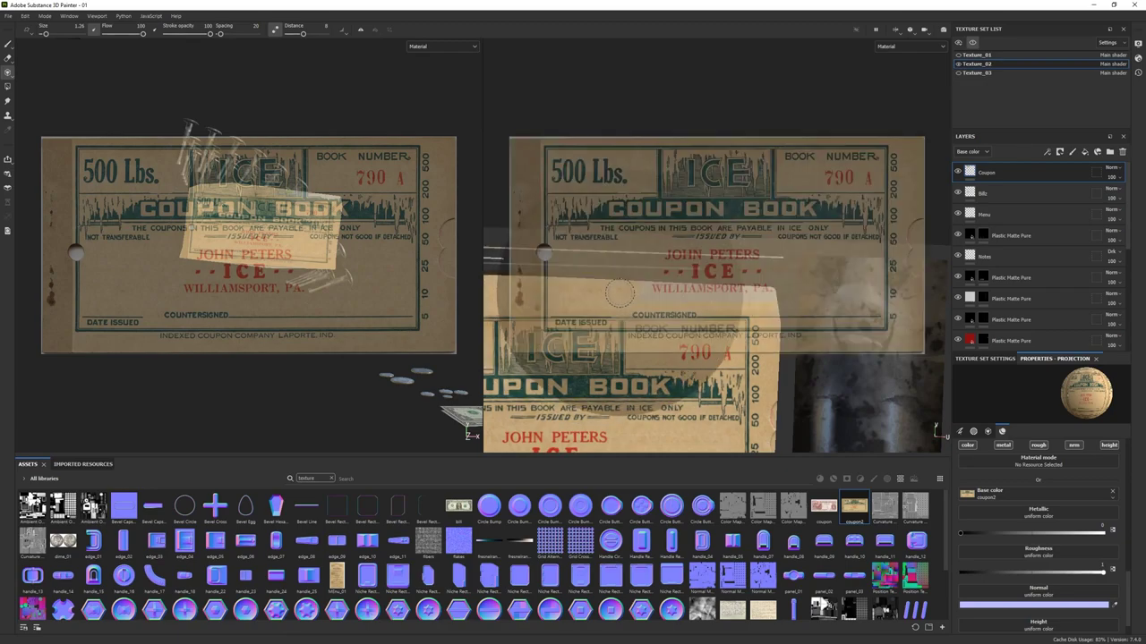
- Fine-tune the coupon projection's placement and tiling over the wooden side box
{"action": "scroll", "coordinate": [1074, 546], "scroll_direction": "up", "scroll_amount": 10}
{"action": "scroll", "coordinate": [1074, 546], "scroll_direction": "up", "scroll_amount": 3}
{"action": "left_click_drag", "start_coordinate": [644, 308], "coordinate": [599, 296], "text": "alt"}
{"action": "scroll", "coordinate": [1038, 580], "scroll_direction": "down", "scroll_amount": 4}
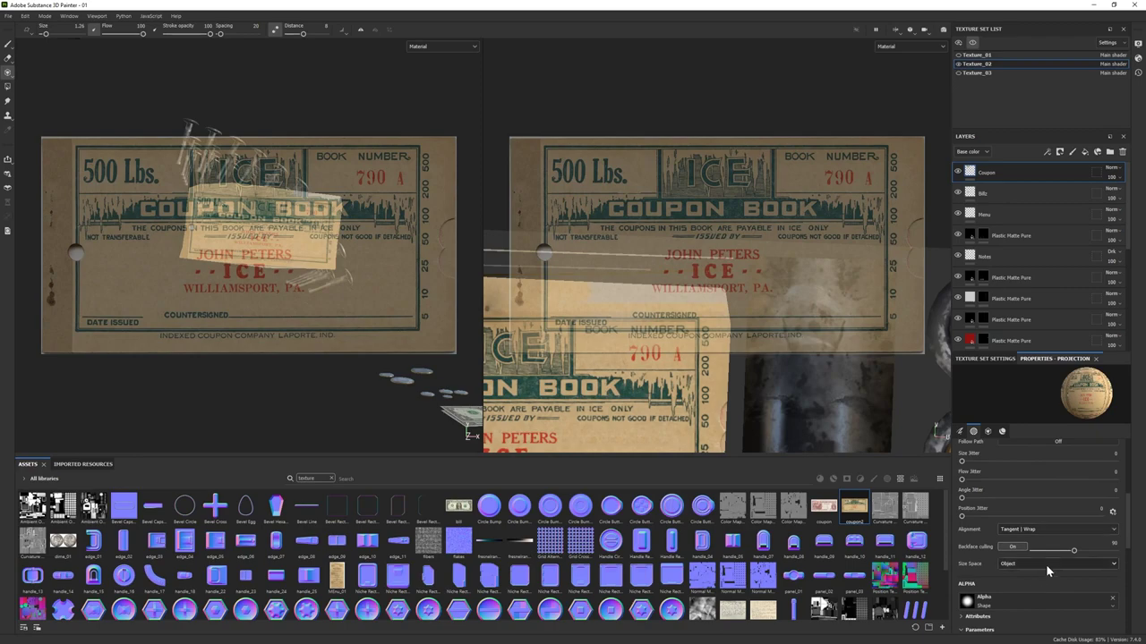
{"action": "scroll", "coordinate": [1050, 559], "scroll_direction": "down", "scroll_amount": 3}
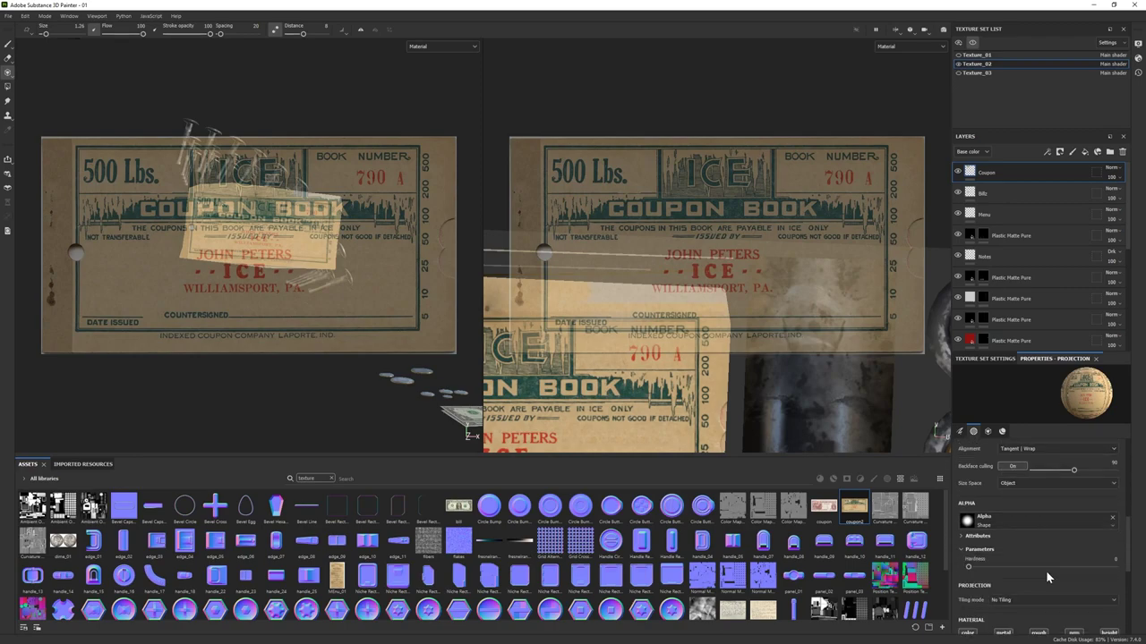
{"action": "left_click", "coordinate": [1049, 600]}
{"action": "mouse_move", "coordinate": [620, 292]}
{"action": "middle_mouse_down"}
{"action": "mouse_move", "coordinate": [579, 292]}
{"action": "mouse_move", "coordinate": [665, 269]}
{"action": "middle_mouse_up"}
{"action": "left_click", "coordinate": [7, 43]}
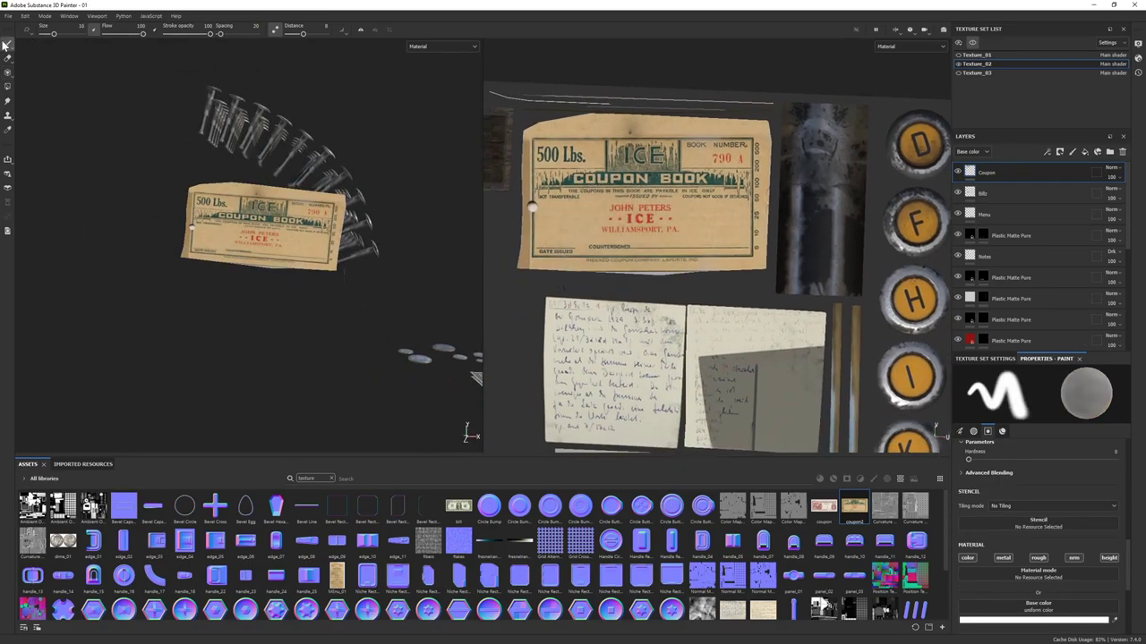
{"action": "key", "text": "3"}
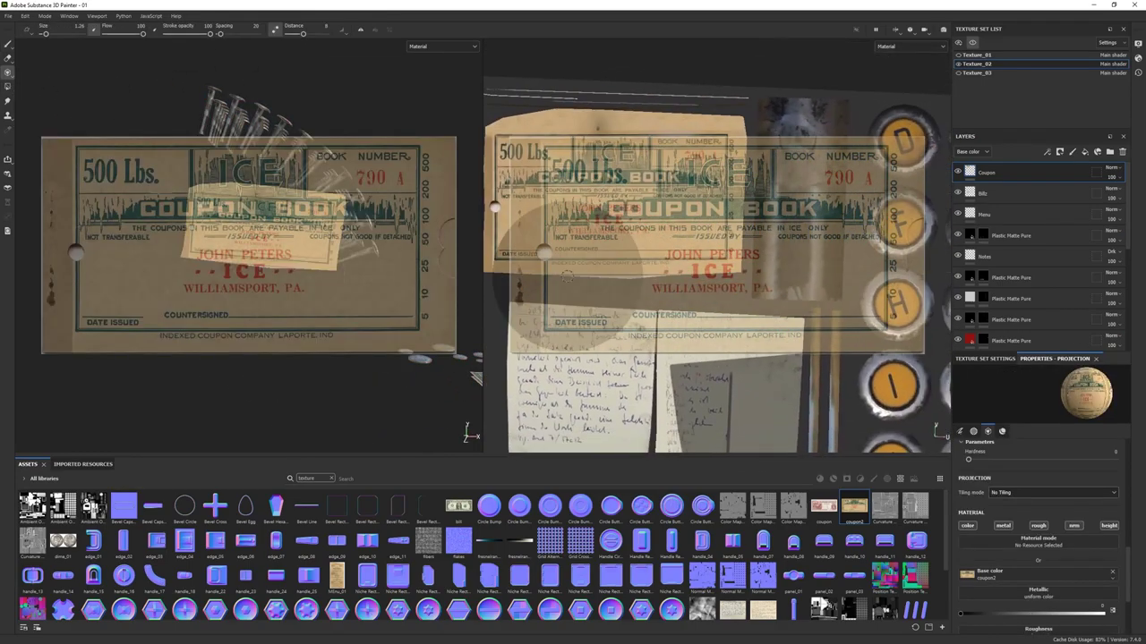
{"action": "mouse_move", "coordinate": [567, 278]}
{"action": "middle_mouse_down"}
{"action": "mouse_move", "coordinate": [603, 277]}
{"action": "mouse_move", "coordinate": [594, 269]}
{"action": "middle_mouse_up"}
- Frame the whole coupon on the side box, bake the projection, then view the full register
{"action": "scroll", "coordinate": [595, 268], "scroll_direction": "up", "scroll_amount": 3}
{"action": "key", "text": "1"}
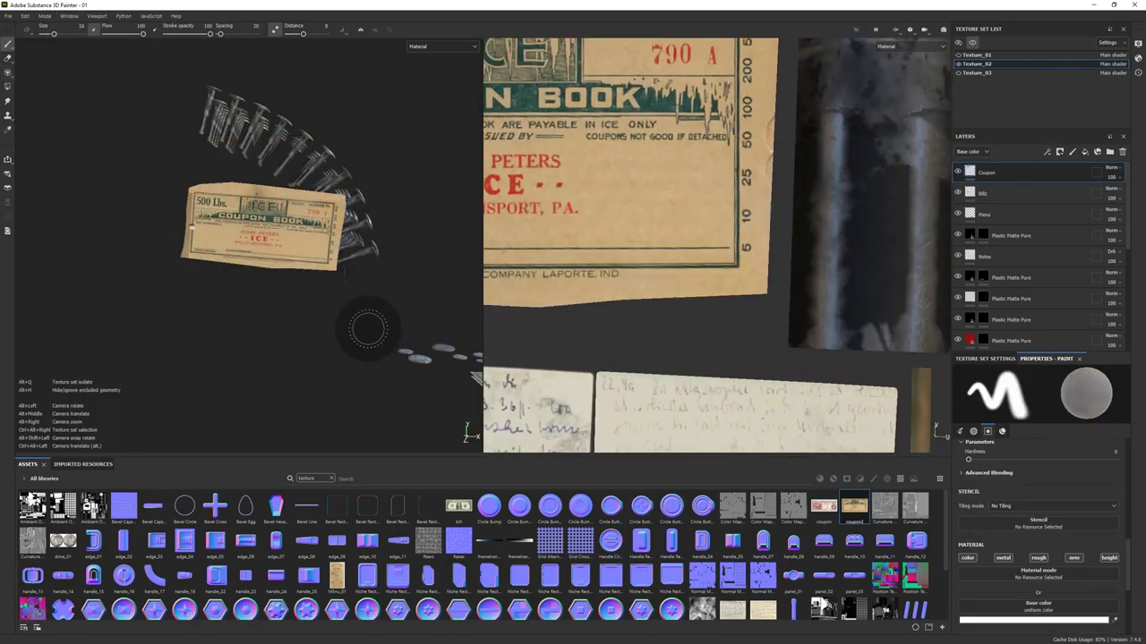
{"action": "left_click_drag", "start_coordinate": [368, 329], "coordinate": [314, 282], "text": "alt"}
{"action": "middle_click_drag", "start_coordinate": [502, 179], "coordinate": [698, 268]}
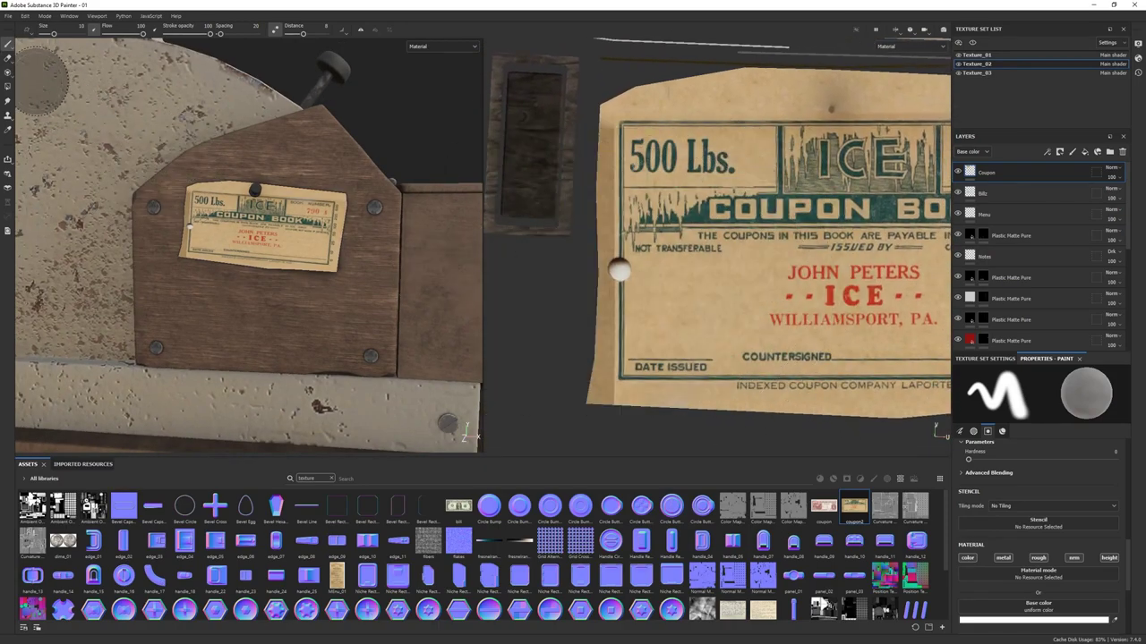
{"action": "scroll", "coordinate": [631, 268], "scroll_direction": "up", "scroll_amount": 2}
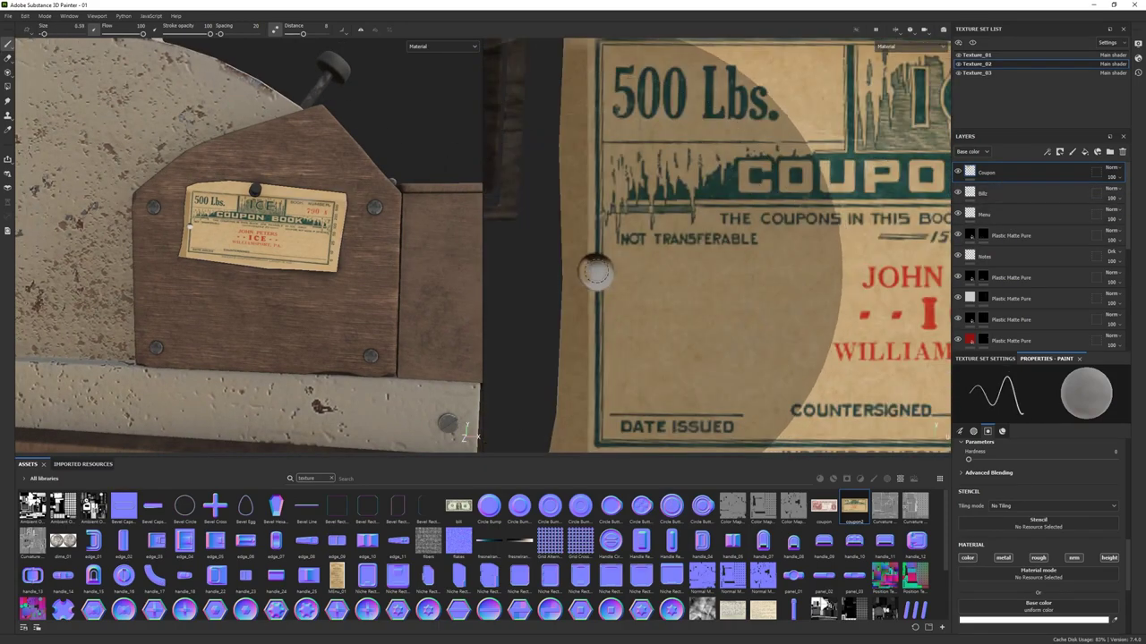
{"action": "key", "text": "3"}
{"action": "right_click_drag", "start_coordinate": [598, 273], "coordinate": [593, 277], "text": "ctrl"}
{"action": "scroll", "coordinate": [626, 223], "scroll_direction": "down", "scroll_amount": 3}
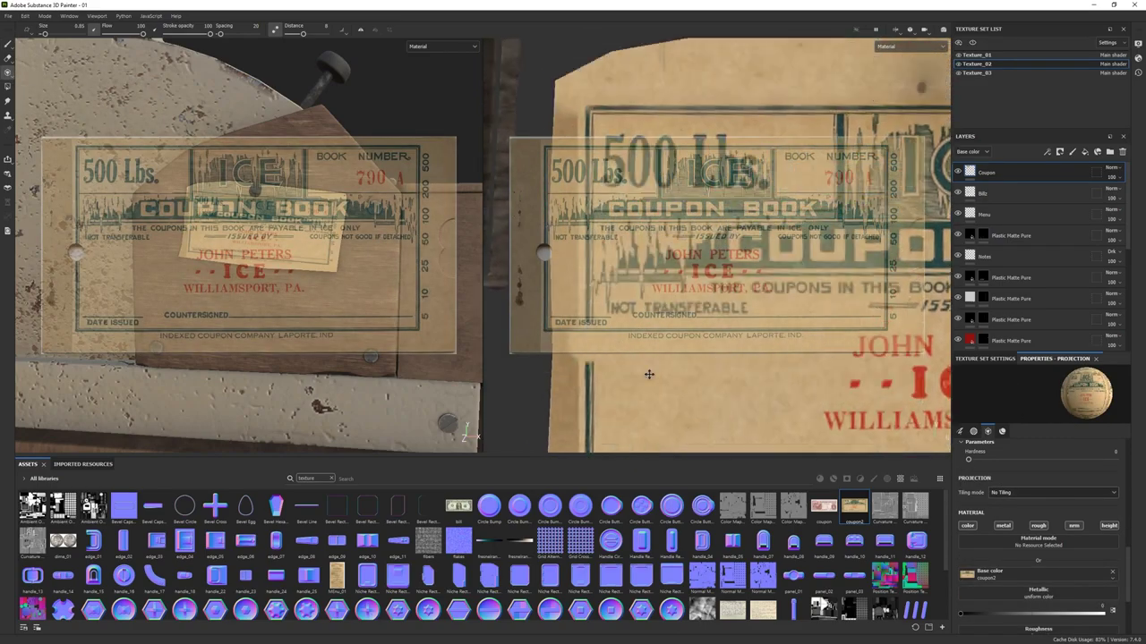
{"action": "scroll", "coordinate": [643, 154], "scroll_direction": "up", "scroll_amount": 3}
{"action": "scroll", "coordinate": [639, 260], "scroll_direction": "down", "scroll_amount": 5}
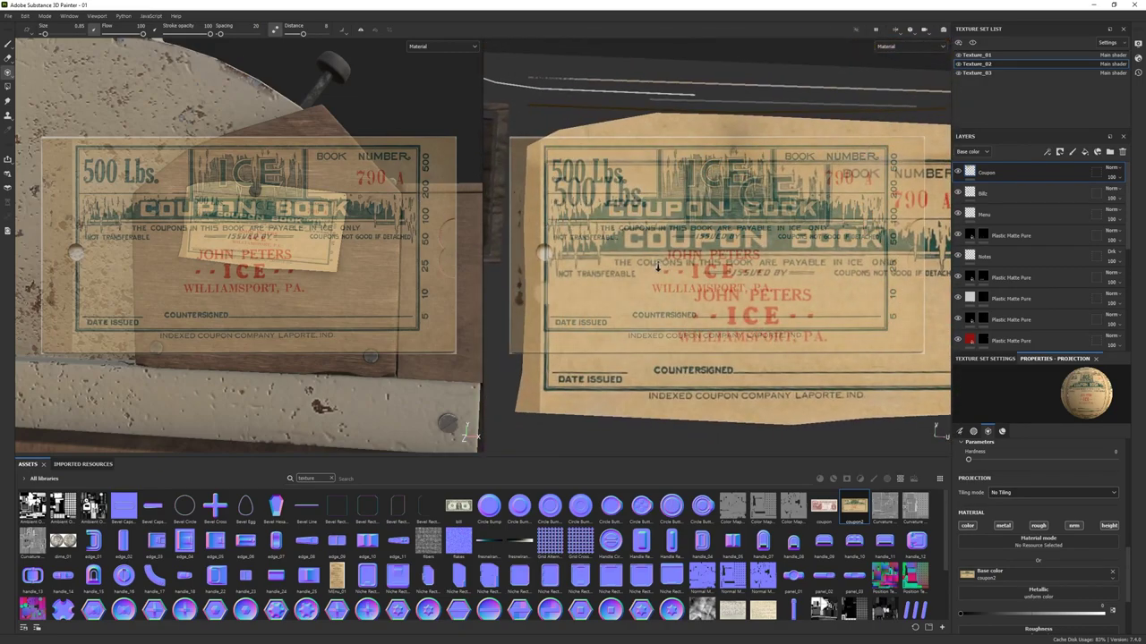
{"action": "key", "text": "1"}
{"action": "scroll", "coordinate": [363, 310], "scroll_direction": "down", "scroll_amount": 5}
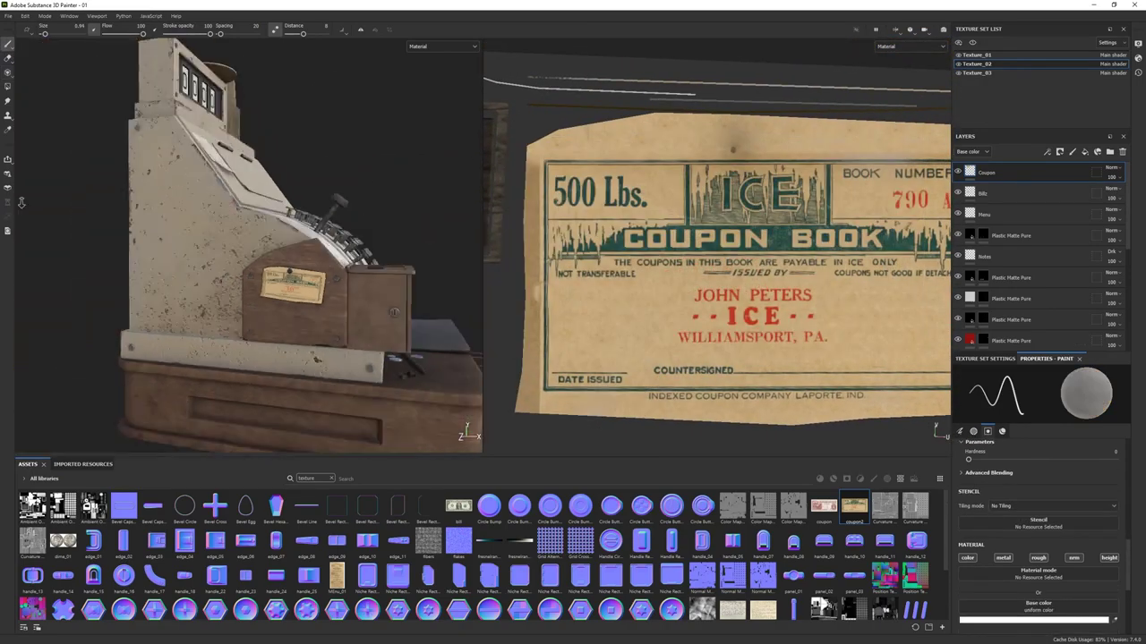
{"action": "left_click_drag", "start_coordinate": [173, 160], "coordinate": [255, 264], "text": "alt"}
{"action": "left_click_drag", "start_coordinate": [216, 218], "coordinate": [238, 231], "text": "alt"}
{"action": "scroll", "coordinate": [238, 231], "scroll_direction": "up", "scroll_amount": 5}
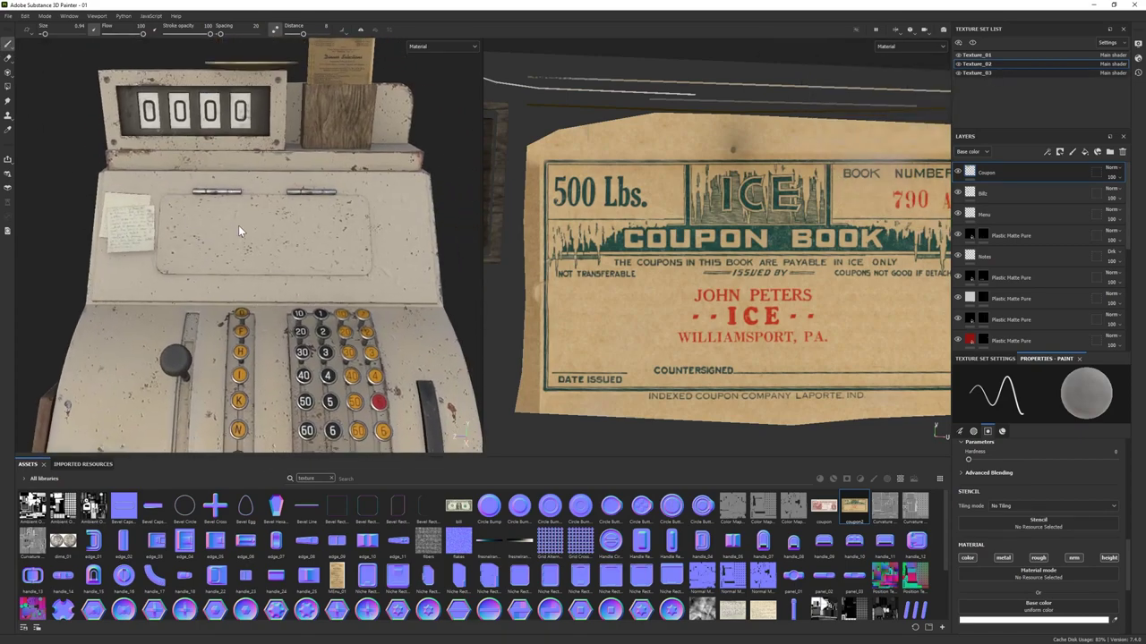
- Switch to the Texture_03 texture set and solo it, hiding the cash register
{"action": "right_click", "coordinate": [277, 227], "text": "ctrl+alt"}
{"action": "left_click", "coordinate": [972, 43]}
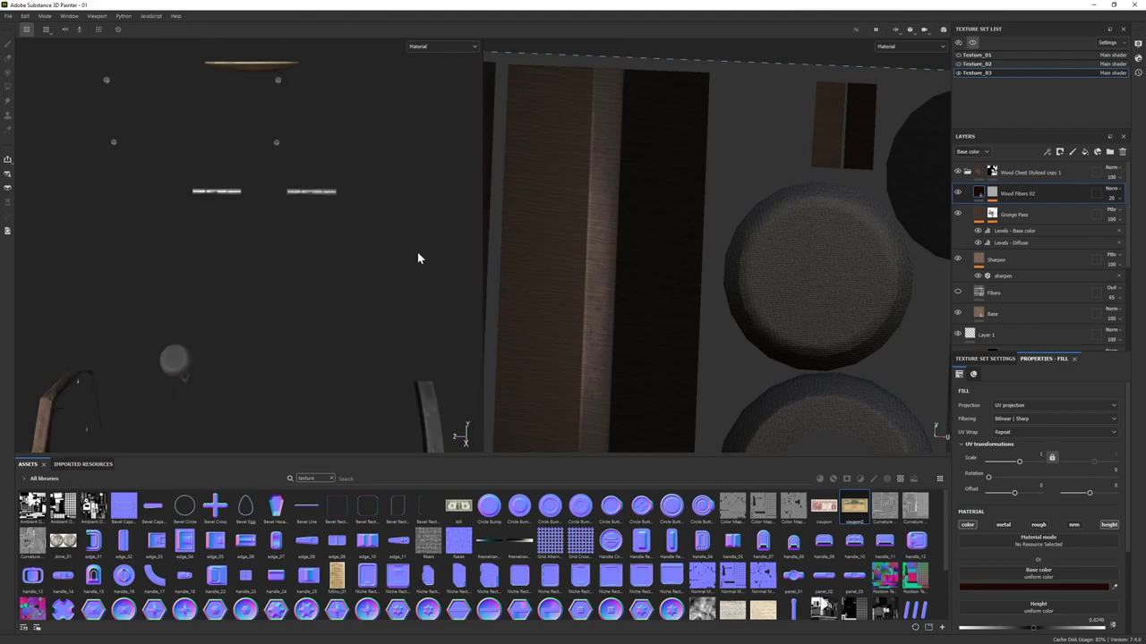
{"action": "left_click_drag", "start_coordinate": [417, 256], "coordinate": [286, 279], "text": "alt"}
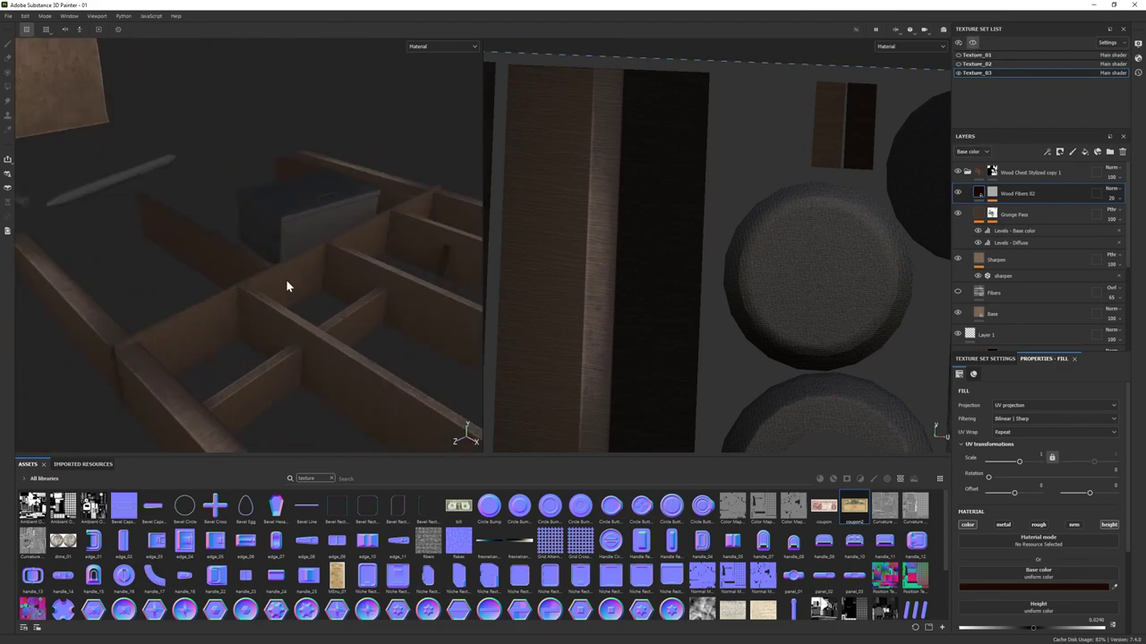
{"action": "scroll", "coordinate": [996, 216], "scroll_direction": "down", "scroll_amount": 5}
{"action": "scroll", "coordinate": [996, 216], "scroll_direction": "up", "scroll_amount": 5}
- Add a polygon-fill mask to the Fabric Rough layer
{"action": "left_click", "coordinate": [967, 172]}
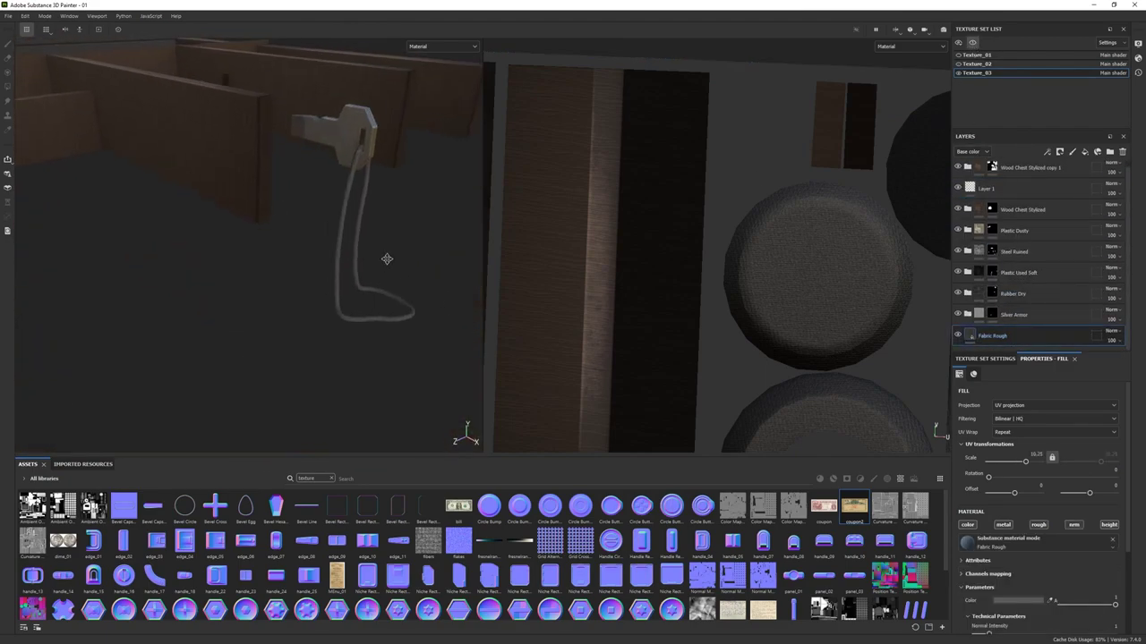
{"action": "right_click", "coordinate": [1009, 335]}
{"action": "left_click", "coordinate": [1031, 340]}
{"action": "key", "text": "1"}
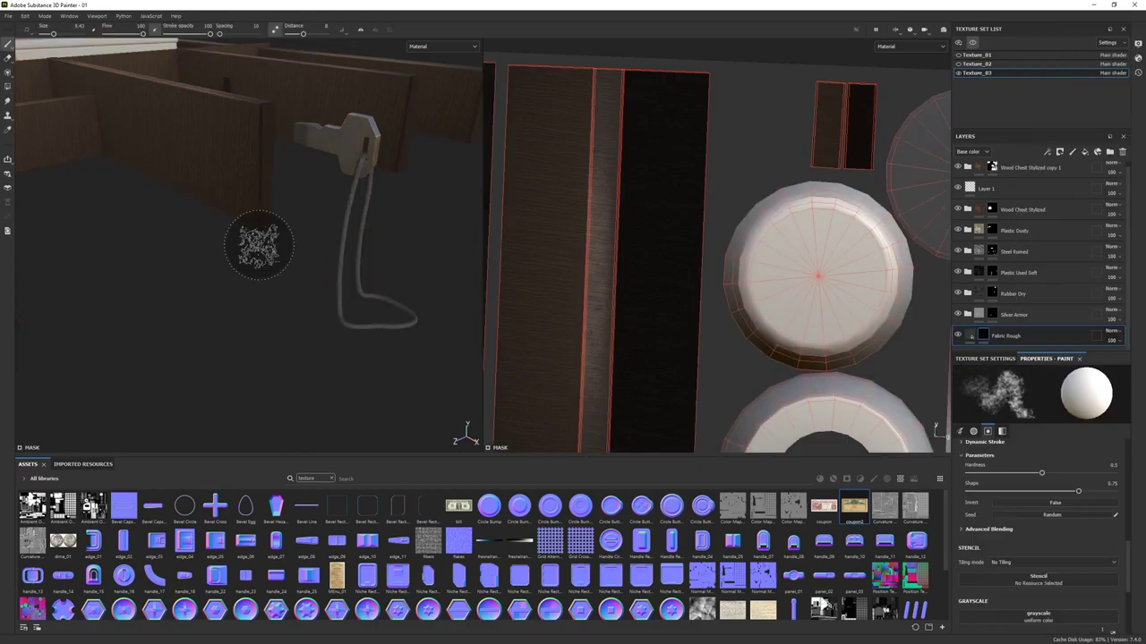
- Apply the Steel material as a new layer on the drawer's small box
{"action": "mouse_move", "coordinate": [256, 242]}
{"action": "left_mouse_down", "text": "alt"}
{"action": "mouse_move", "coordinate": [422, 409]}
{"action": "mouse_move", "coordinate": [385, 430]}
{"action": "left_mouse_up", "text": "alt"}
{"action": "left_click", "coordinate": [331, 479]}
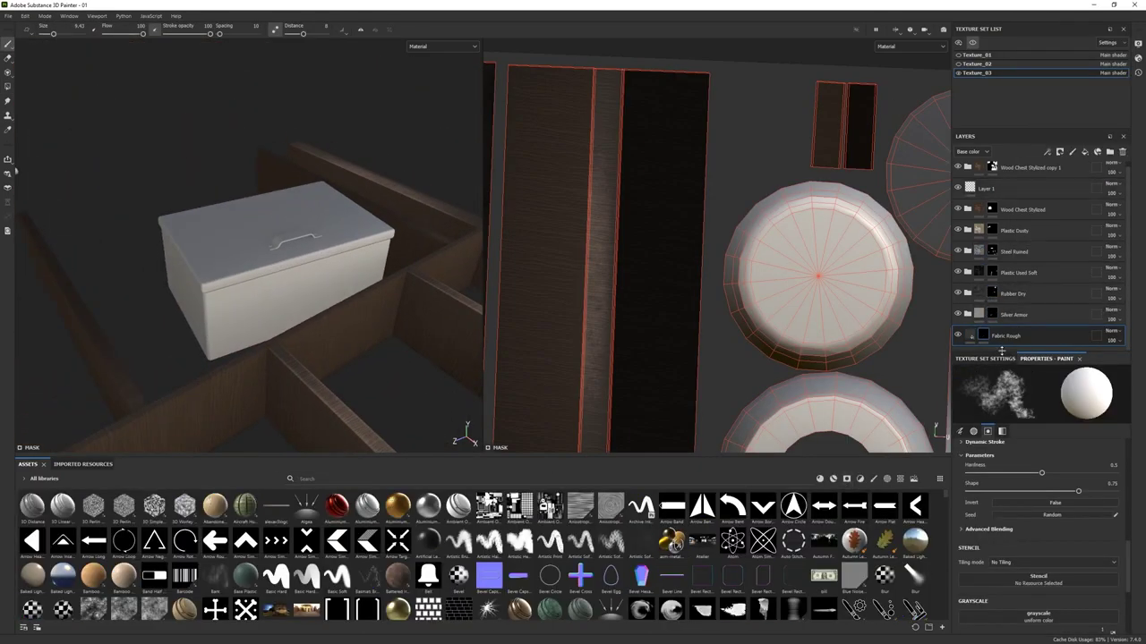
{"action": "left_click_drag", "start_coordinate": [1003, 131], "coordinate": [1003, 86]}
{"action": "left_click", "coordinate": [819, 478]}
{"action": "scroll", "coordinate": [702, 577], "scroll_direction": "down", "scroll_amount": 10}
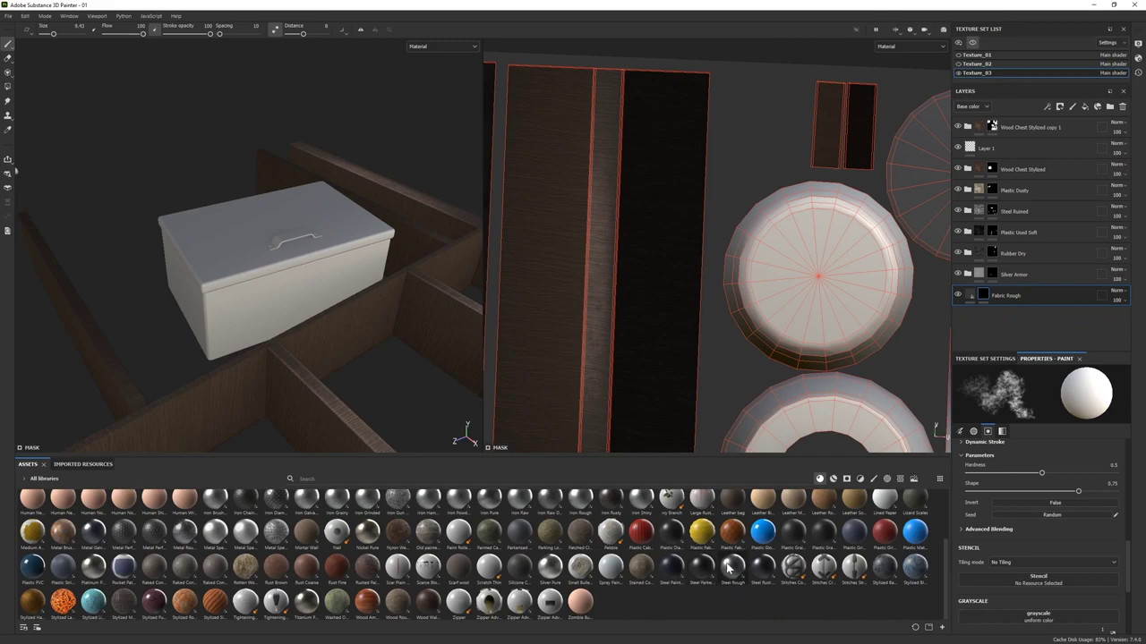
{"action": "left_click_drag", "start_coordinate": [215, 566], "coordinate": [1039, 316]}
{"action": "left_click_drag", "start_coordinate": [269, 295], "coordinate": [320, 307], "text": "alt"}
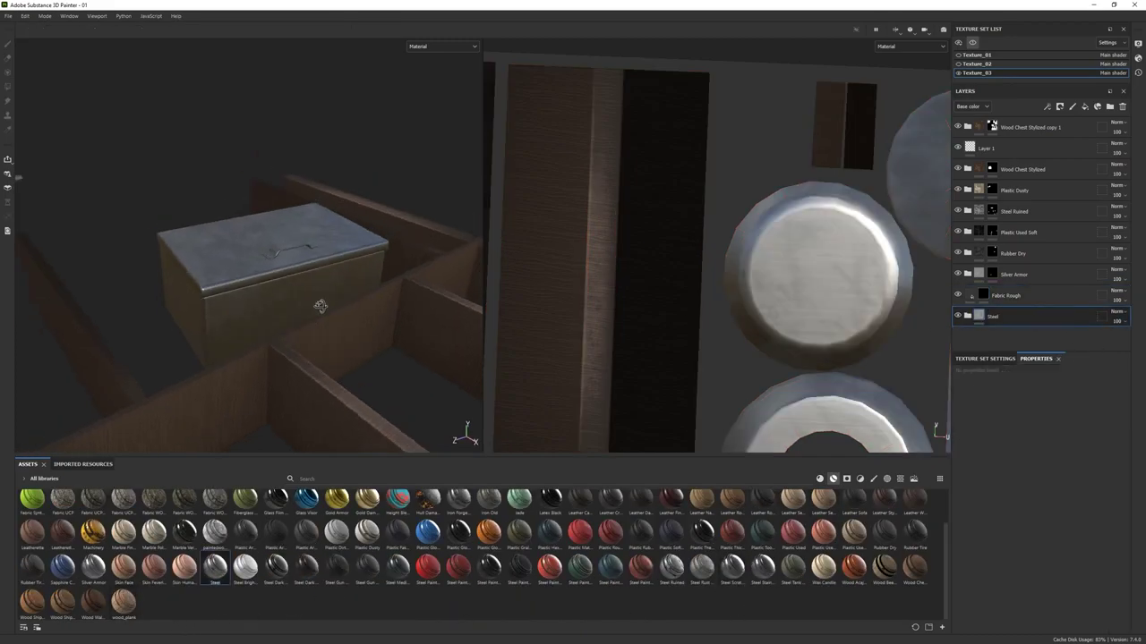
{"action": "scroll", "coordinate": [319, 307], "scroll_direction": "up", "scroll_amount": 3}
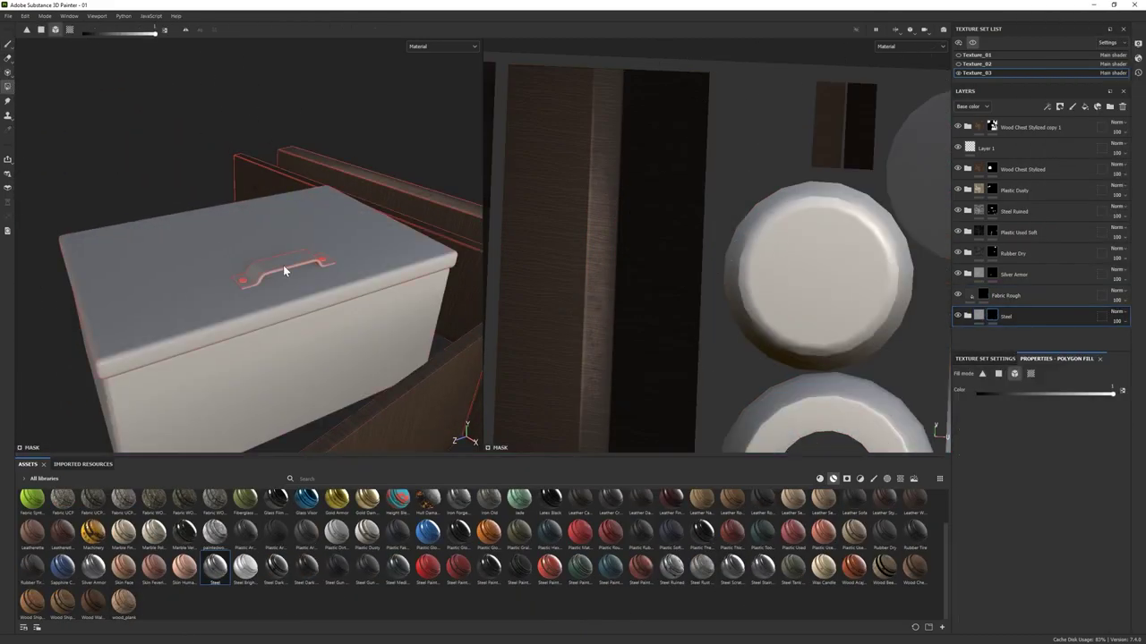
{"action": "key", "text": "f"}
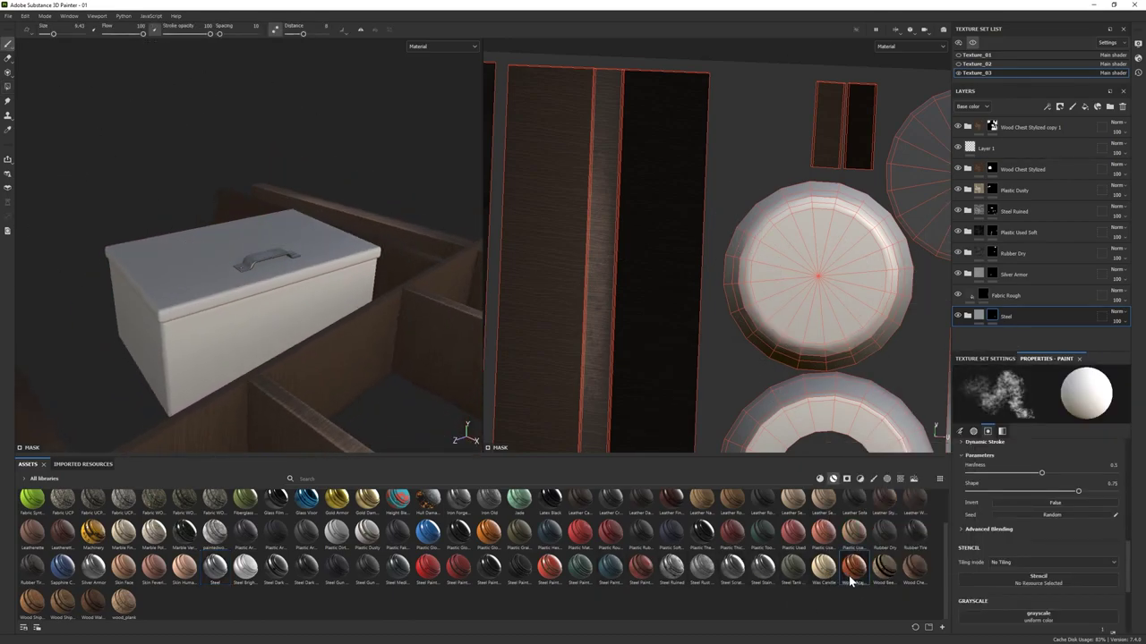
- Discard a Wood Acajou trial, then add Wood Walnut with larger grain and a new colour
{"action": "left_click_drag", "start_coordinate": [850, 568], "coordinate": [993, 333]}
{"action": "key", "text": "Delete"}
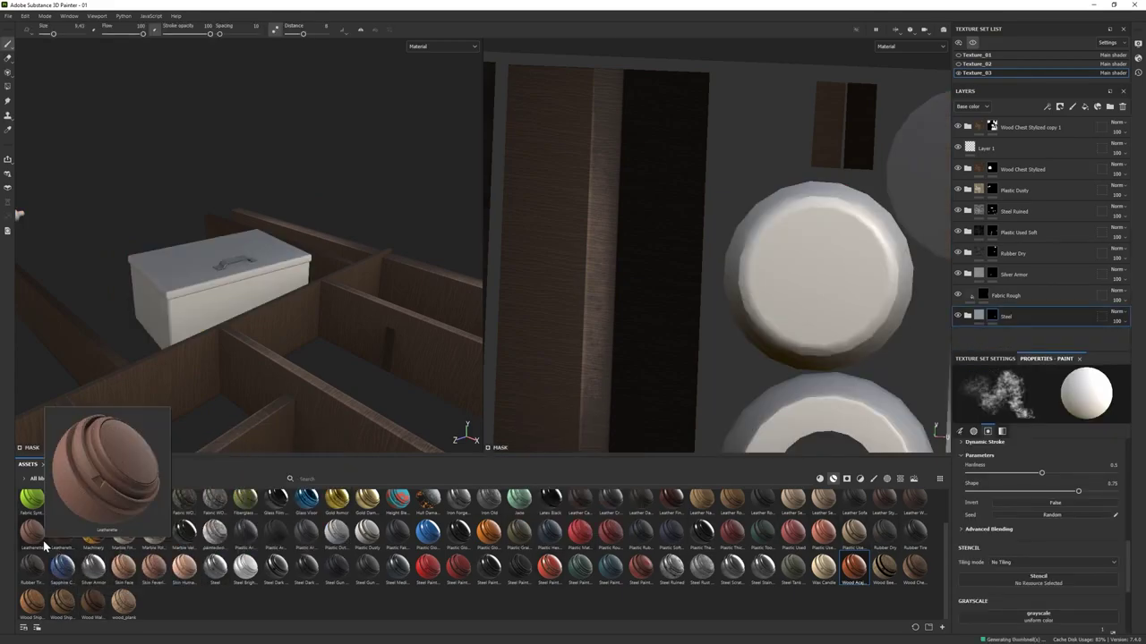
{"action": "mouse_move", "coordinate": [136, 611]}
{"action": "left_click", "coordinate": [819, 478]}
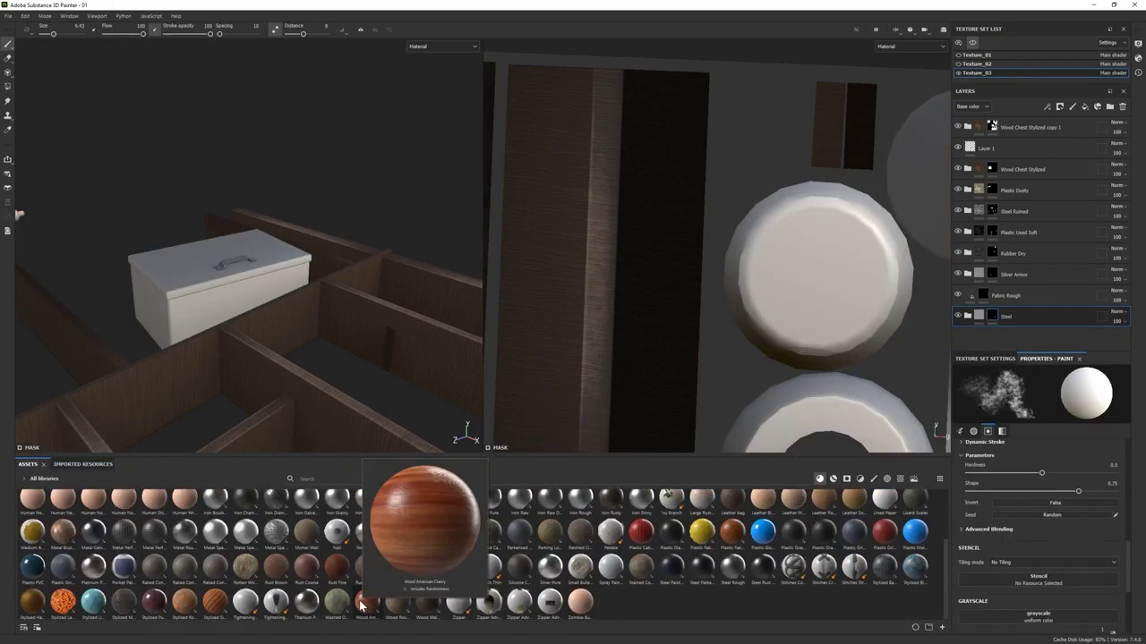
{"action": "left_click_drag", "start_coordinate": [439, 613], "coordinate": [1028, 335]}
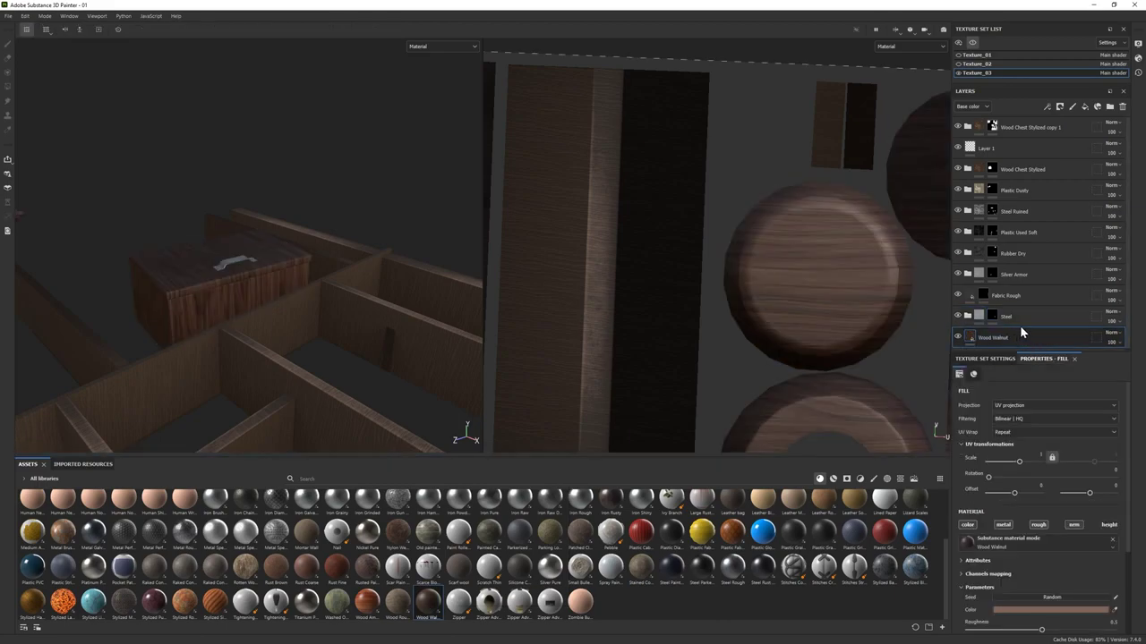
{"action": "left_click_drag", "start_coordinate": [1019, 462], "coordinate": [1016, 462]}
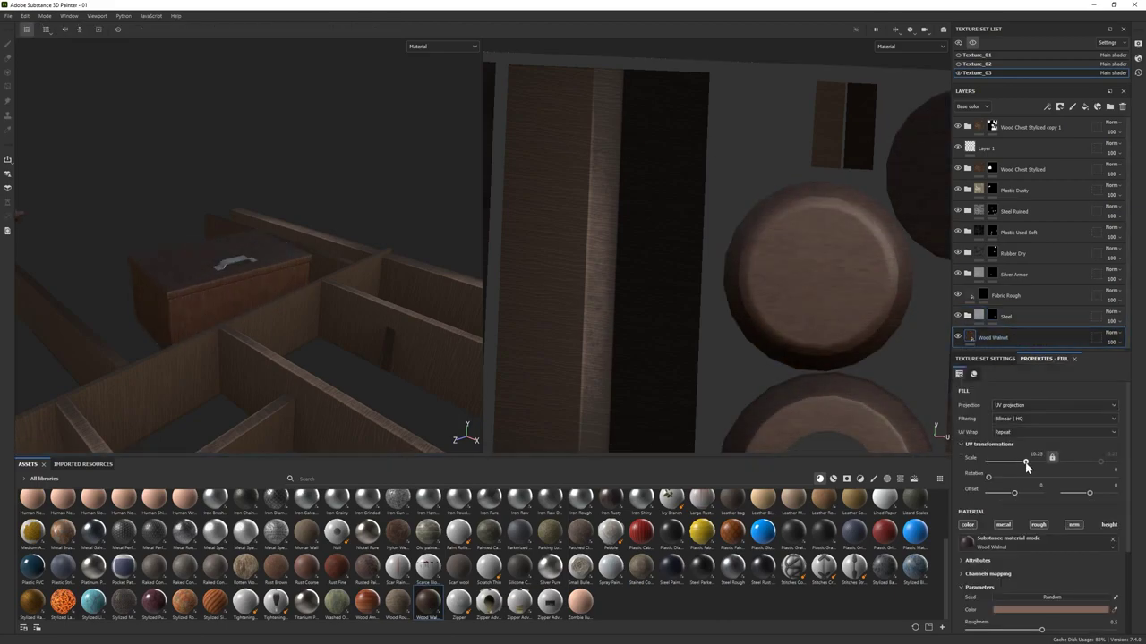
{"action": "left_click_drag", "start_coordinate": [322, 287], "coordinate": [376, 269], "text": "alt"}
{"action": "scroll", "coordinate": [1005, 404], "scroll_direction": "down", "scroll_amount": 3}
{"action": "left_click", "coordinate": [1029, 488]}
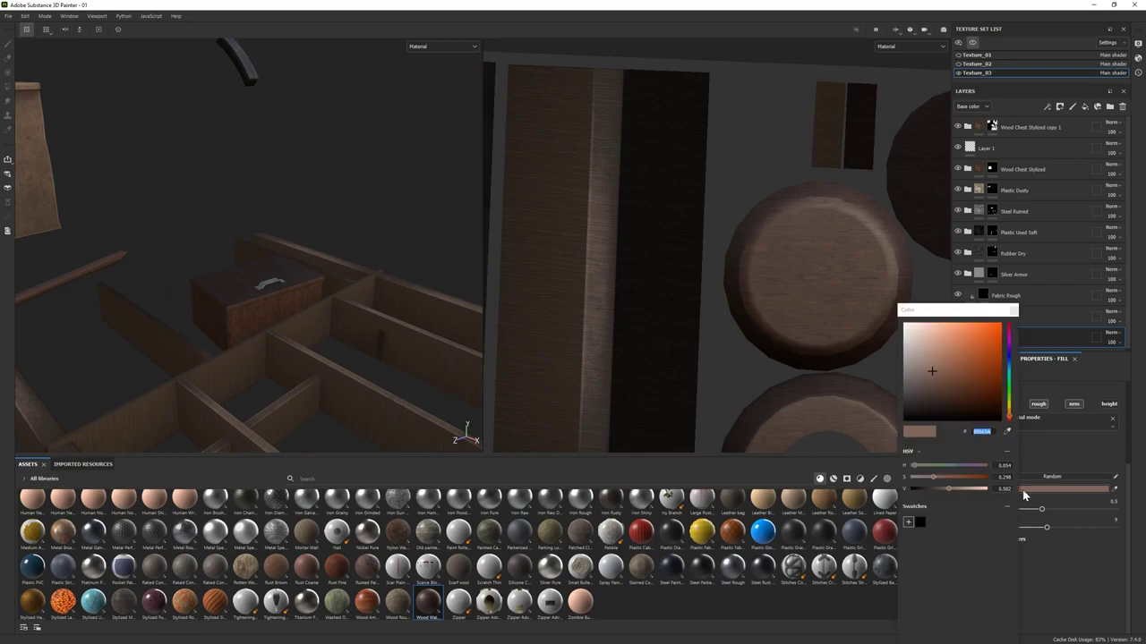
{"action": "left_click", "coordinate": [931, 364]}
{"action": "left_click", "coordinate": [1023, 324]}
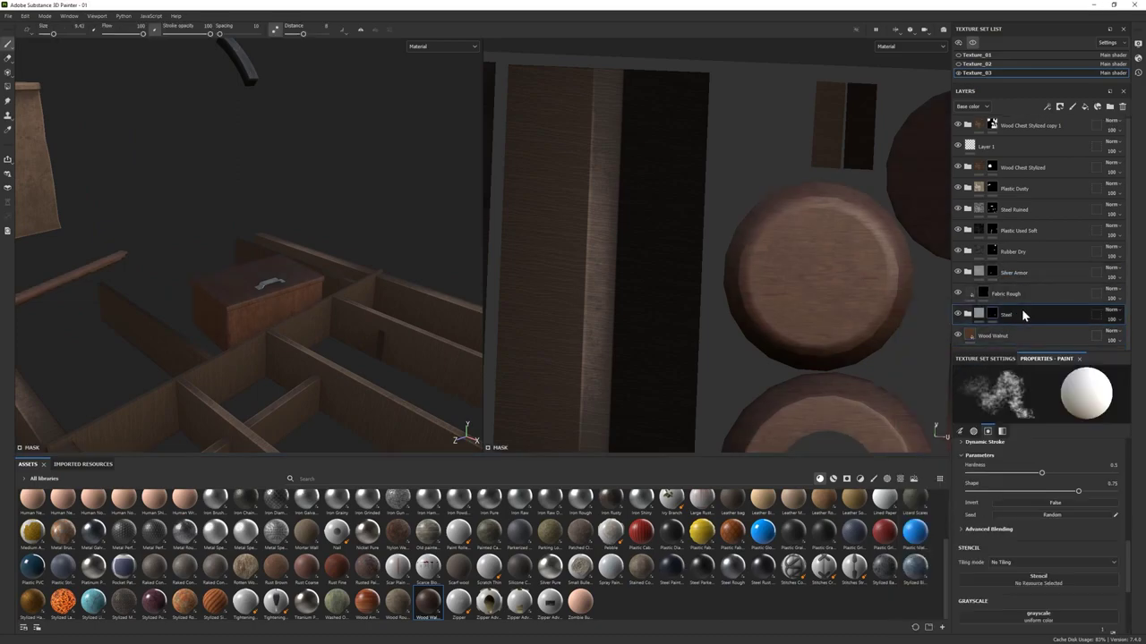
- Select the Fill layer under Base in the Steel folder and open its base colour
{"action": "left_click", "coordinate": [1021, 313]}
{"action": "scroll", "coordinate": [991, 317], "scroll_direction": "down", "scroll_amount": 2}
{"action": "left_click", "coordinate": [990, 318]}
{"action": "left_click", "coordinate": [1003, 468]}
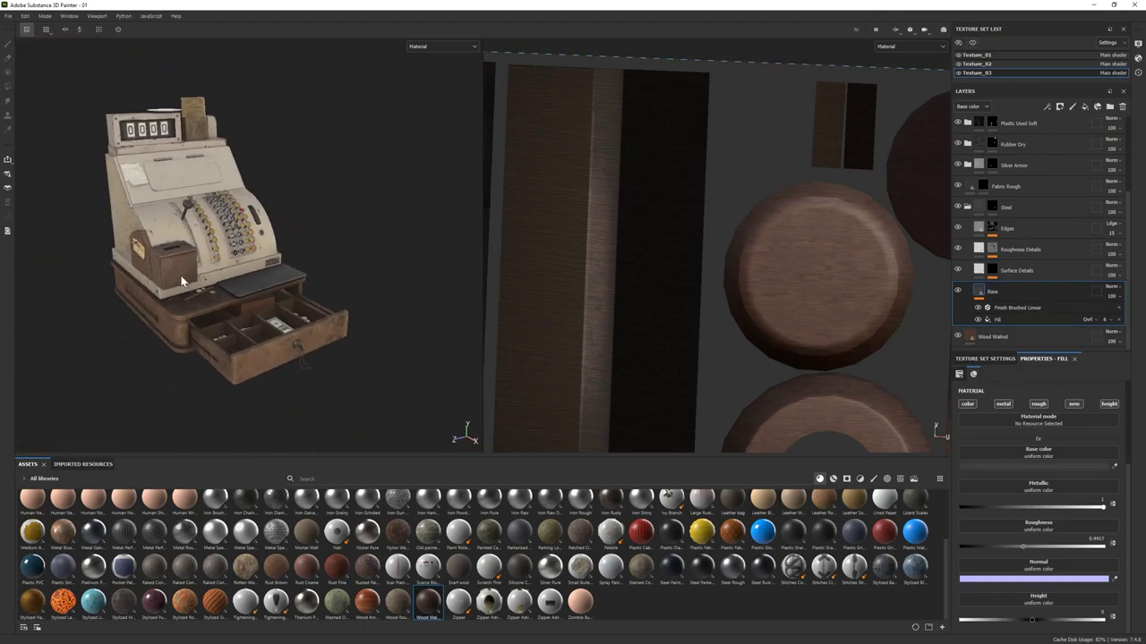
- Delete the Wood Walnut layer and trial the Steel Painted material, removing it again
{"action": "left_click", "coordinate": [1003, 335]}
{"action": "key", "text": "Delete"}
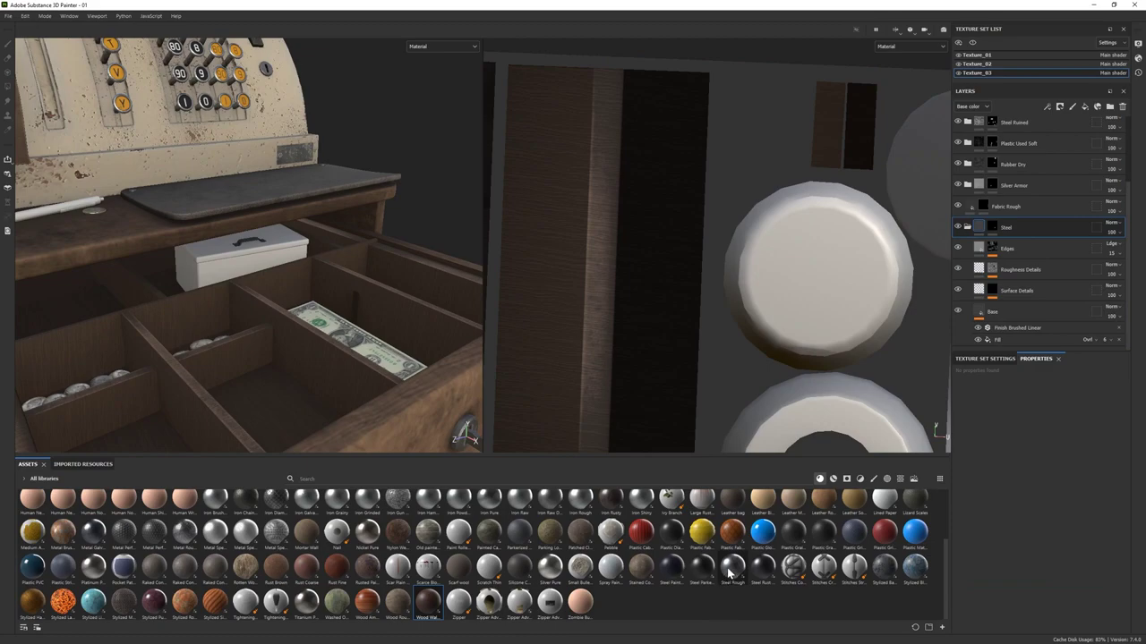
{"action": "left_click_drag", "start_coordinate": [981, 252], "coordinate": [981, 268]}
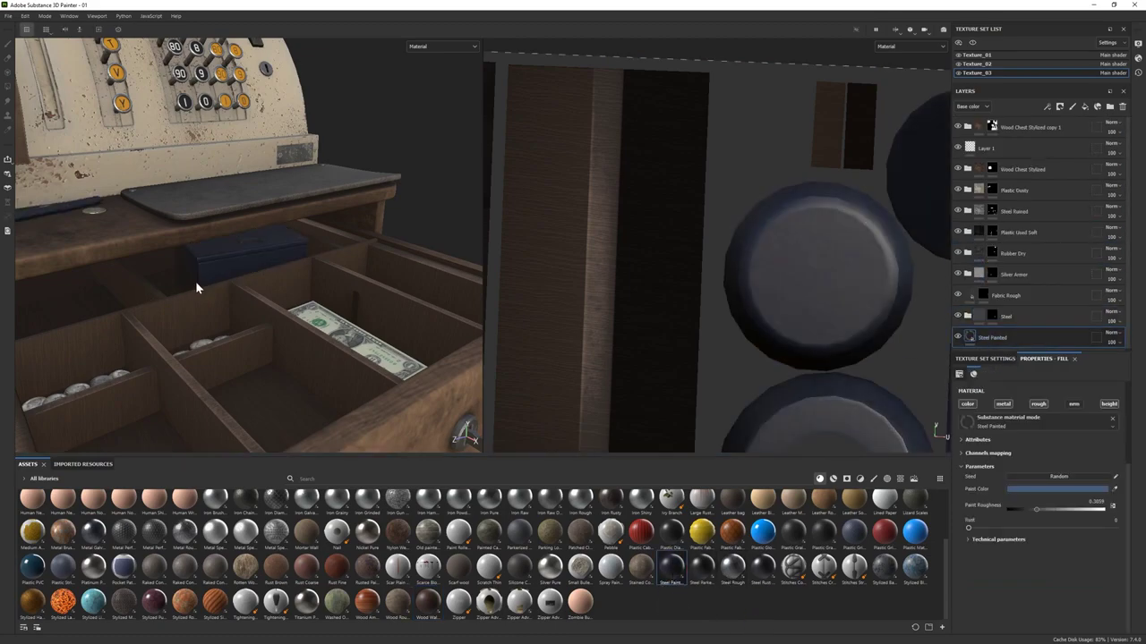
{"action": "left_click_drag", "start_coordinate": [196, 281], "coordinate": [233, 269], "text": "alt"}
{"action": "key", "text": "Delete"}
{"action": "key", "text": "ctrl+z"}
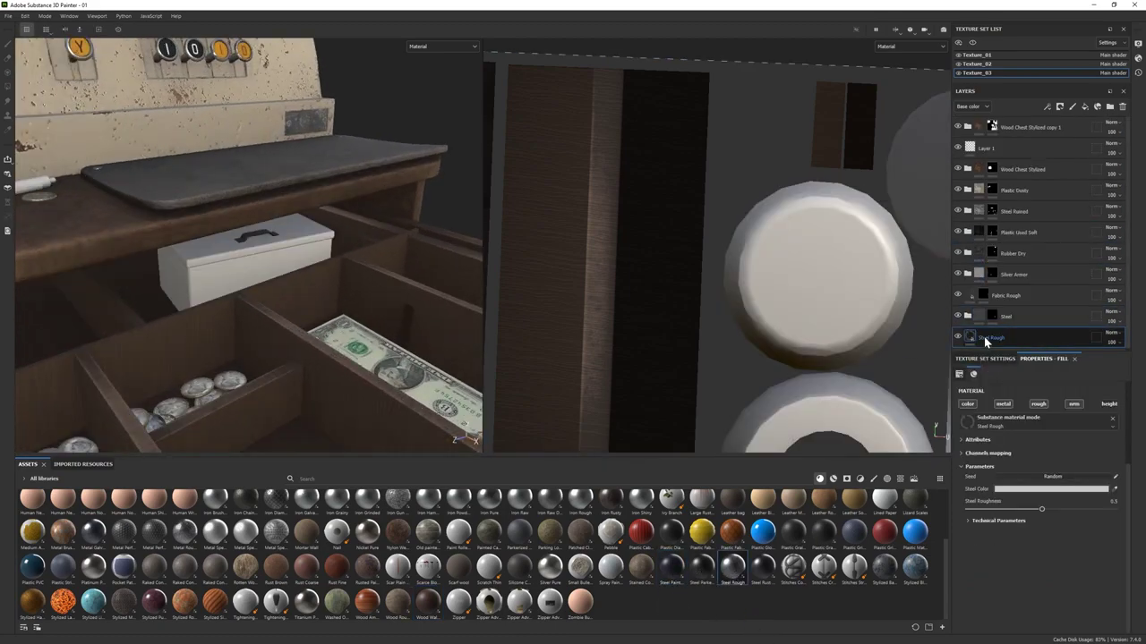
{"action": "key", "text": "Delete"}
{"action": "left_click", "coordinate": [834, 479]}
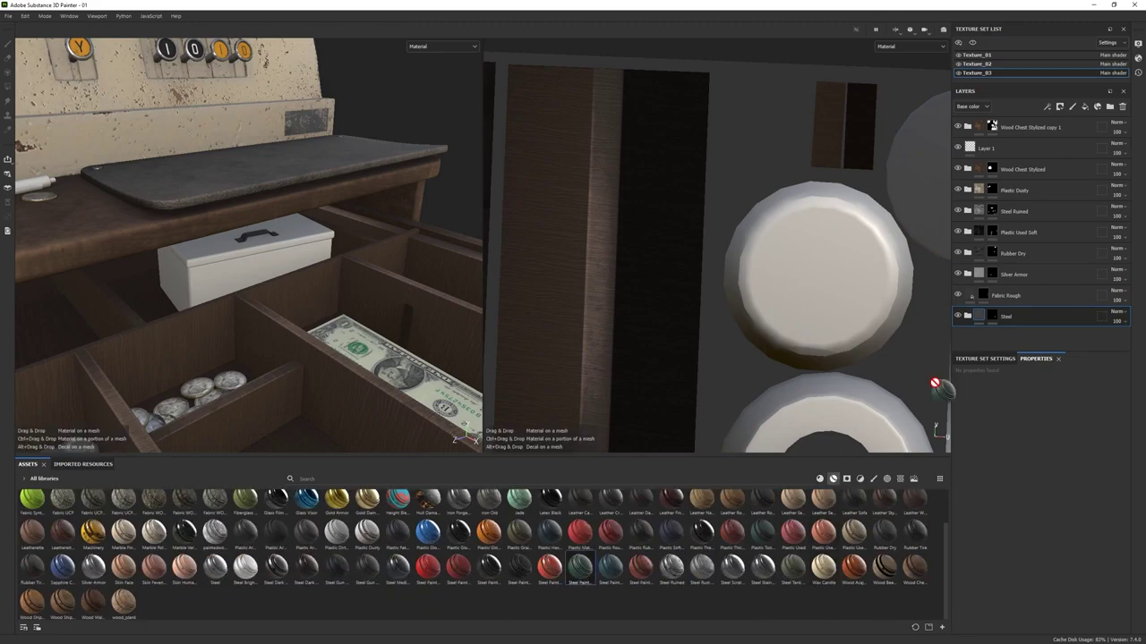
{"action": "left_click_drag", "start_coordinate": [934, 383], "coordinate": [983, 335]}
{"action": "key", "text": "Delete"}
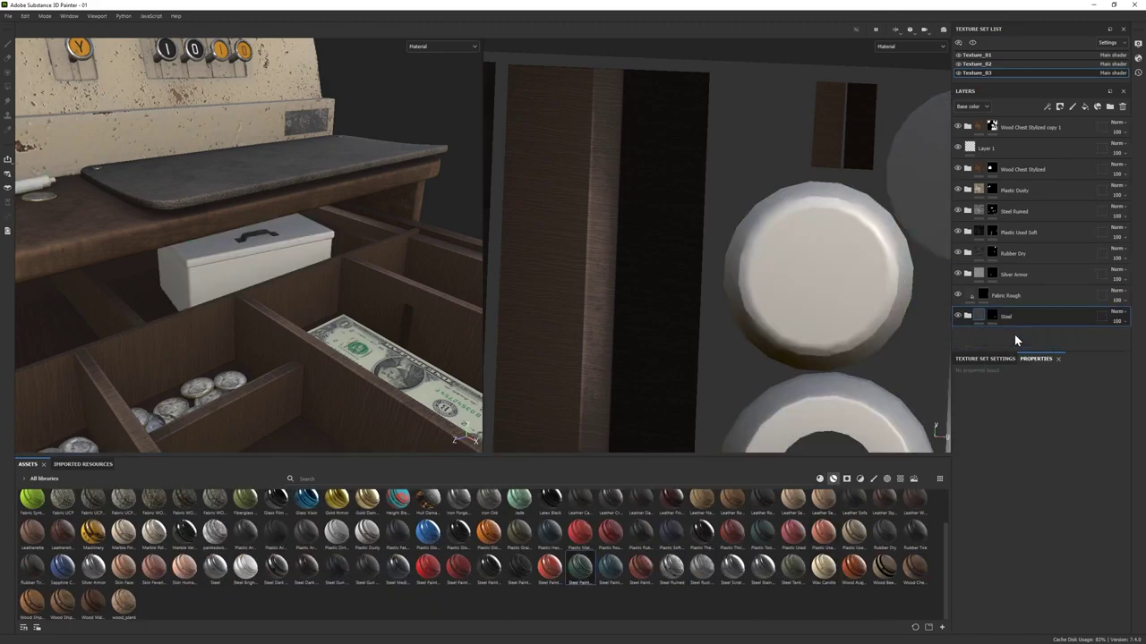
{"action": "key", "text": "ctrl+z"}
{"action": "key", "text": "Delete"}
- Try Steel Dark Aged, Steel Medieval Stylized and red Steel Painted materials, discarding each
{"action": "left_click_drag", "start_coordinate": [276, 566], "coordinate": [896, 367]}
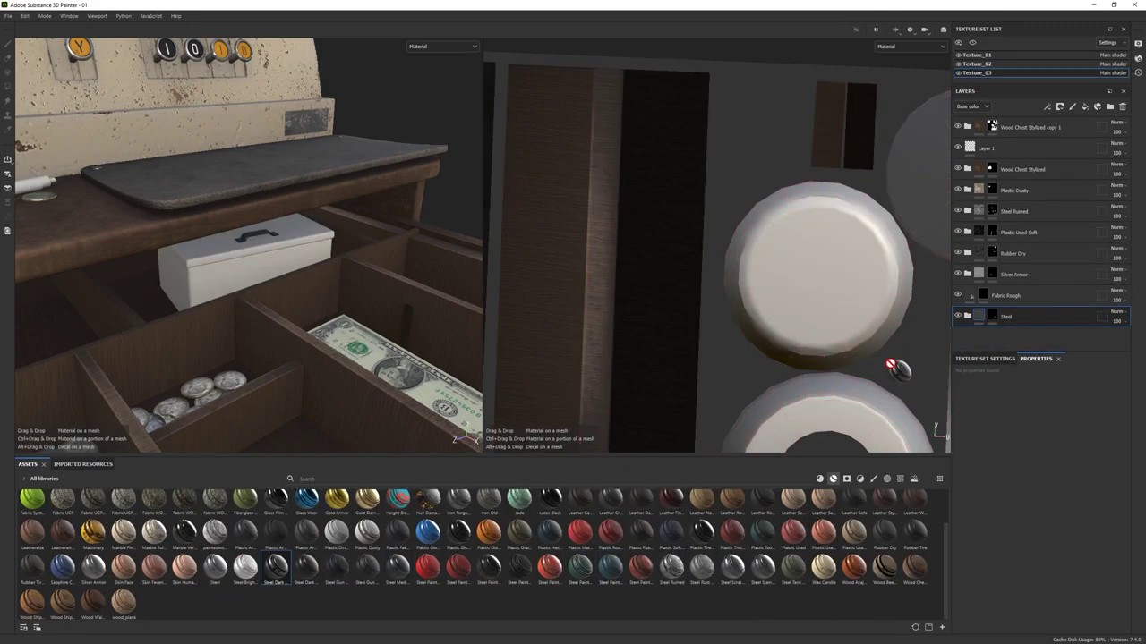
{"action": "key", "text": "Delete"}
{"action": "left_click_drag", "start_coordinate": [397, 566], "coordinate": [994, 342]}
{"action": "key", "text": "Delete"}
{"action": "mouse_move", "coordinate": [427, 567]}
{"action": "left_mouse_down"}
{"action": "mouse_move", "coordinate": [994, 340]}
{"action": "mouse_move", "coordinate": [979, 343]}
{"action": "mouse_move", "coordinate": [982, 334]}
{"action": "left_mouse_up"}
{"action": "key", "text": "Delete"}
{"action": "key", "text": "Delete"}
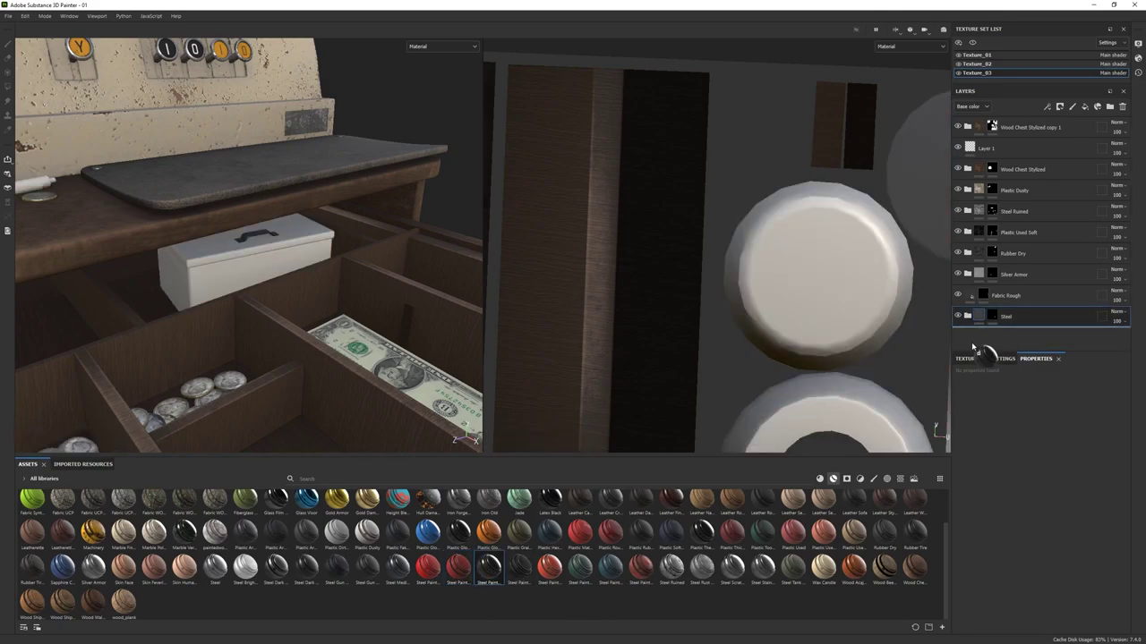
- In Steel Painted Clearcoat, darken the Underlayer to dark green and open the Metal colour
{"action": "left_click", "coordinate": [967, 338]}
{"action": "scroll", "coordinate": [983, 310], "scroll_direction": "down", "scroll_amount": 4}
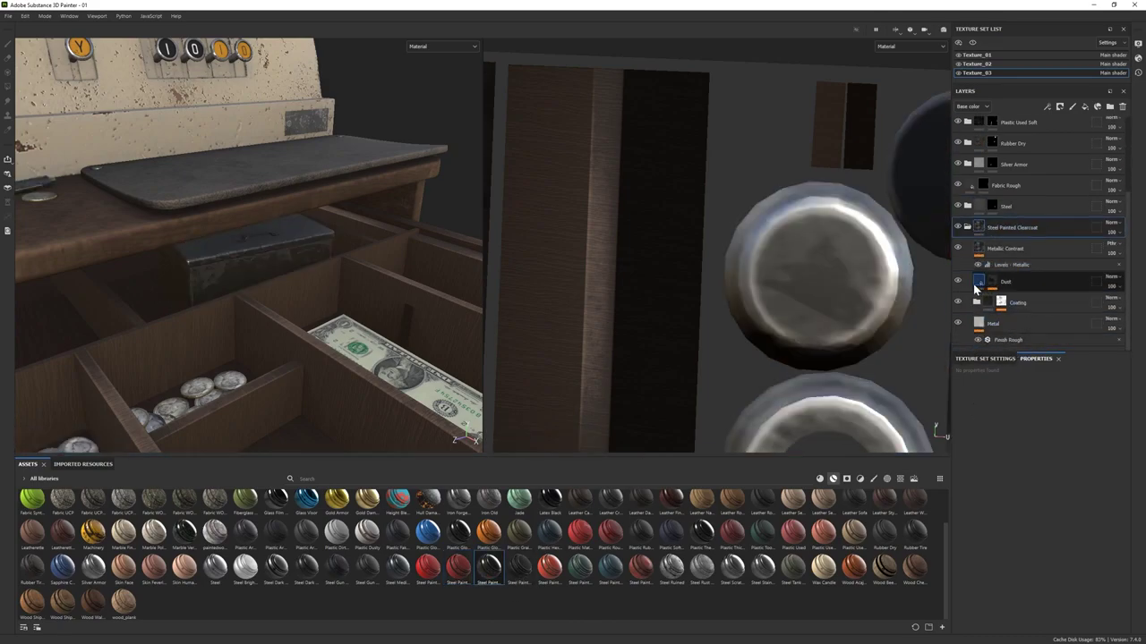
{"action": "left_click", "coordinate": [976, 302]}
{"action": "scroll", "coordinate": [994, 303], "scroll_direction": "down", "scroll_amount": 2}
{"action": "left_click", "coordinate": [1013, 302]}
{"action": "left_click", "coordinate": [983, 412]}
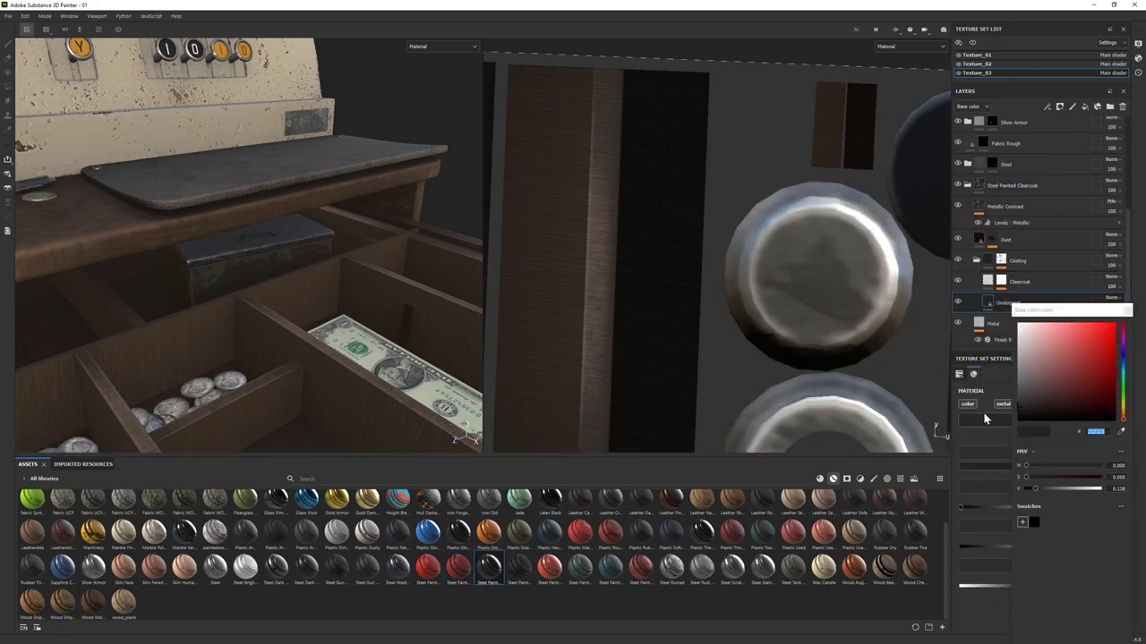
{"action": "mouse_move", "coordinate": [1018, 401]}
{"action": "left_mouse_down"}
{"action": "mouse_move", "coordinate": [1035, 411]}
{"action": "mouse_move", "coordinate": [1014, 404]}
{"action": "left_mouse_up"}
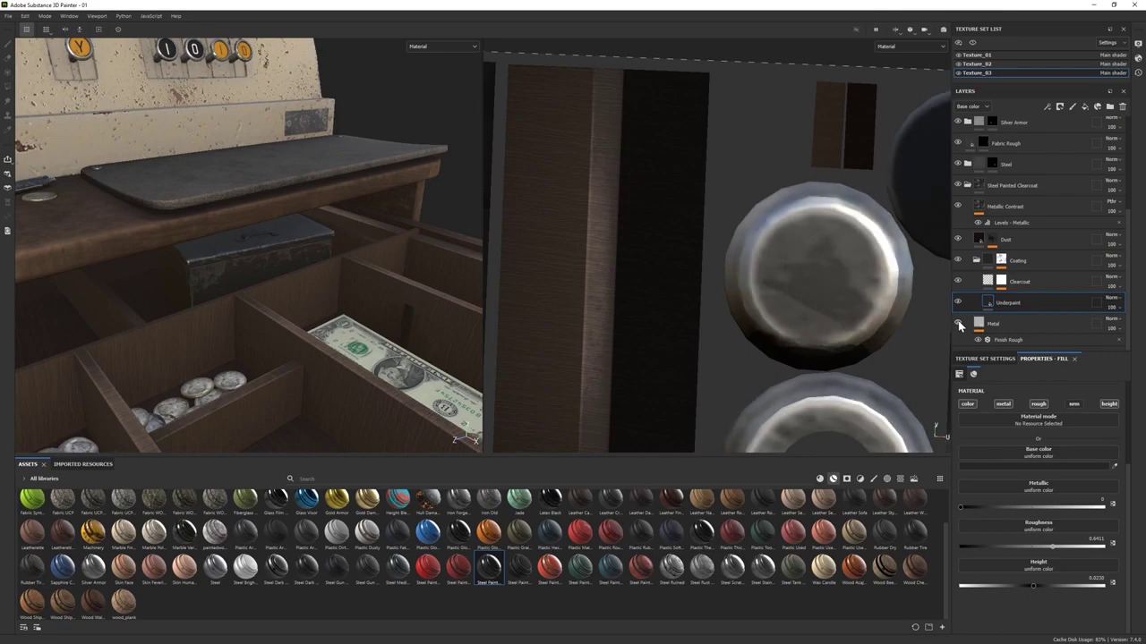
{"action": "left_click", "coordinate": [1002, 324]}
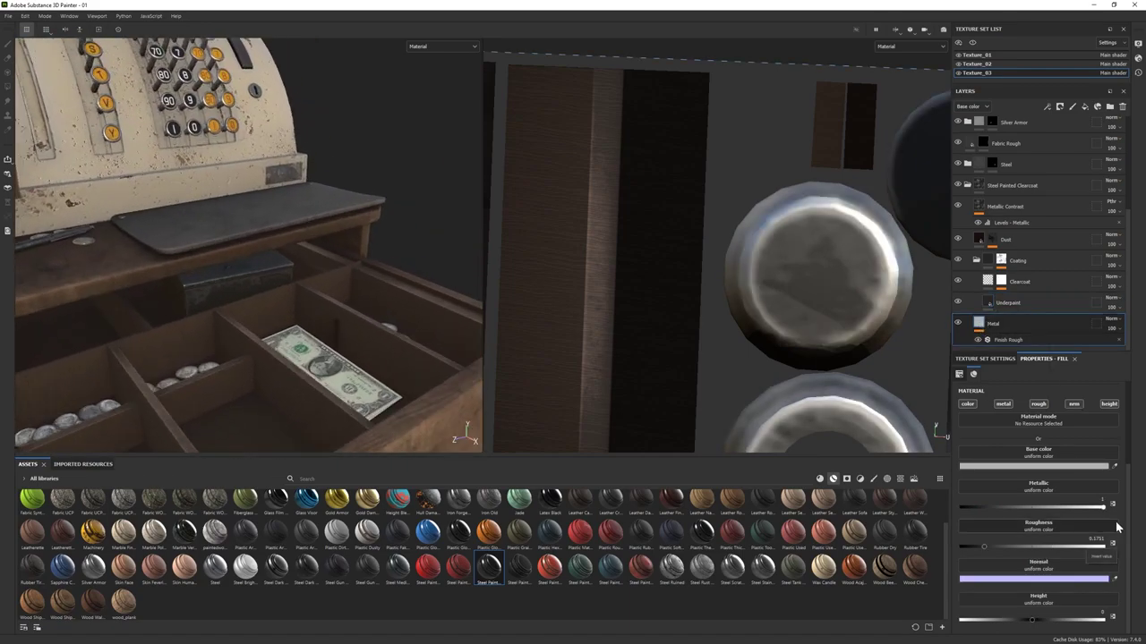
{"action": "left_click", "coordinate": [1065, 465]}
{"action": "left_click_drag", "start_coordinate": [268, 107], "coordinate": [200, 279], "text": "alt"}
{"action": "scroll", "coordinate": [200, 279], "scroll_direction": "up", "scroll_amount": 3}
{"action": "scroll", "coordinate": [1036, 295], "scroll_direction": "up", "scroll_amount": 4}
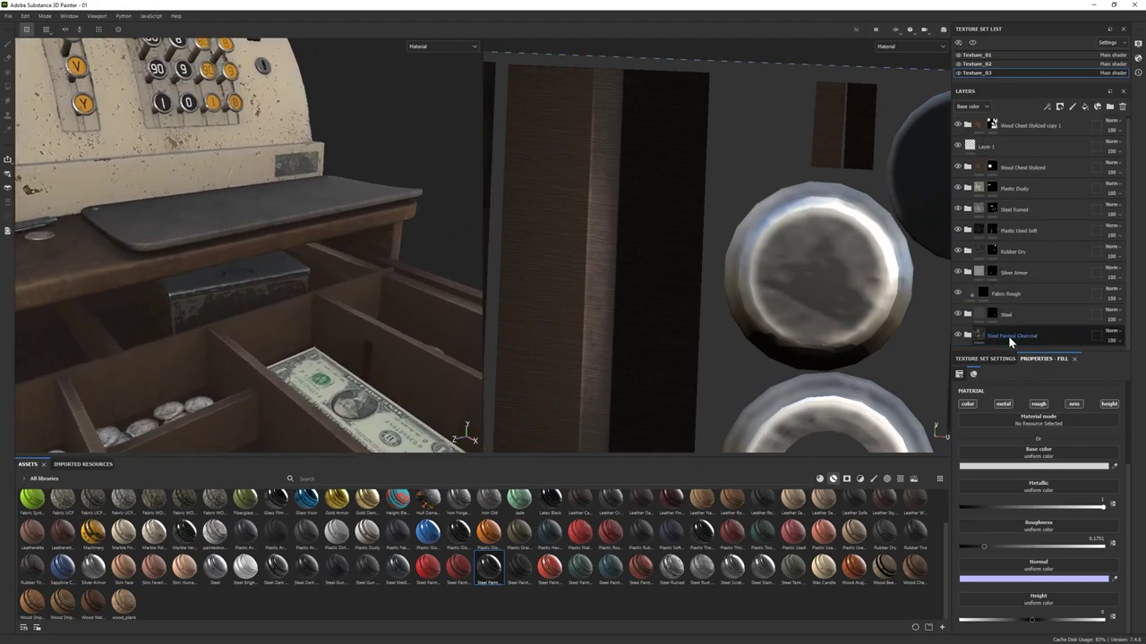
- Set the Steel group's Base fill colour to dark grey and collapse the group
{"action": "left_click", "coordinate": [1008, 336]}
{"action": "scroll", "coordinate": [120, 102], "scroll_direction": "up", "scroll_amount": 2}
{"action": "left_click", "coordinate": [966, 314]}
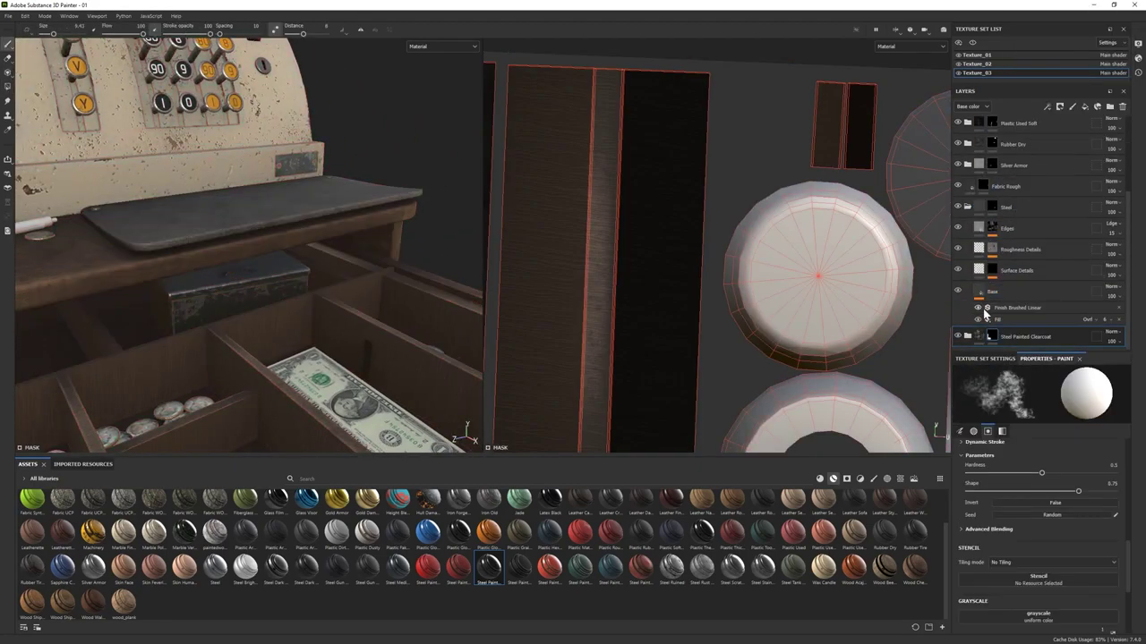
{"action": "left_click", "coordinate": [992, 291]}
{"action": "left_click", "coordinate": [1003, 465]}
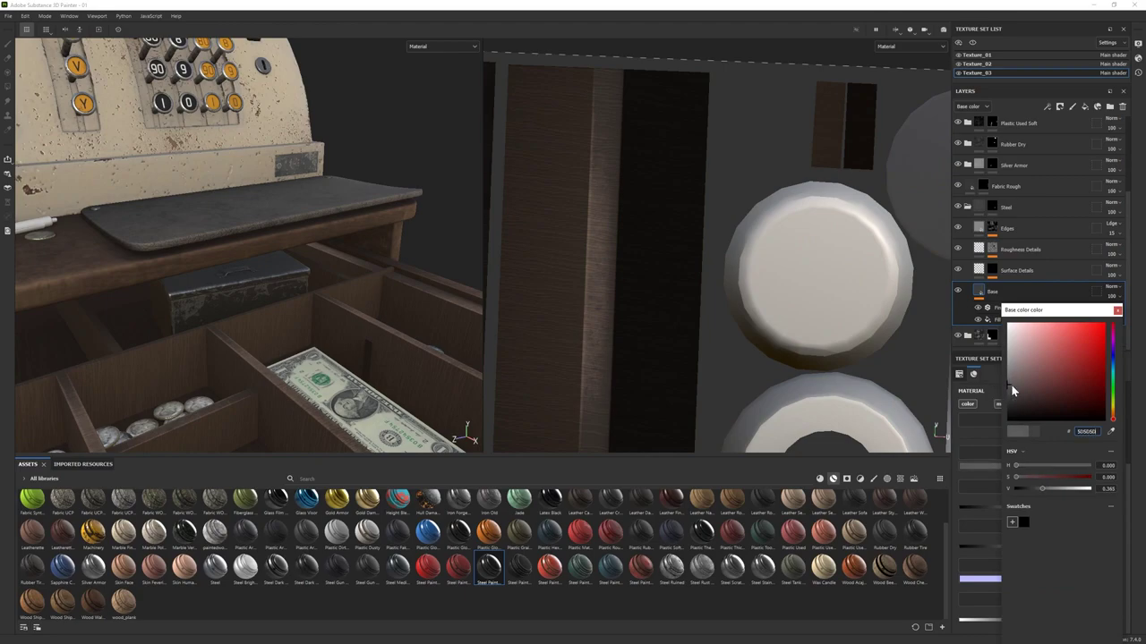
{"action": "left_click_drag", "start_coordinate": [313, 269], "coordinate": [214, 348], "text": "alt"}
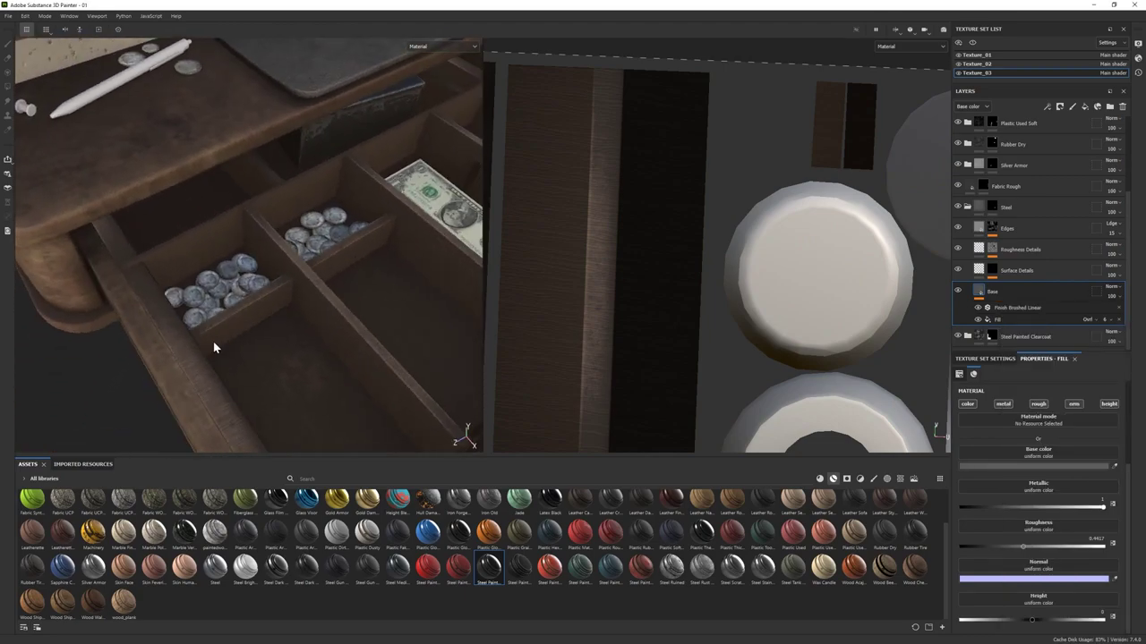
{"action": "left_click", "coordinate": [966, 206]}
- Add a Plastic Glossy Pure layer with a dark red base colour and roughness near 0.2
{"action": "left_click_drag", "start_coordinate": [376, 206], "coordinate": [243, 331], "text": "alt"}
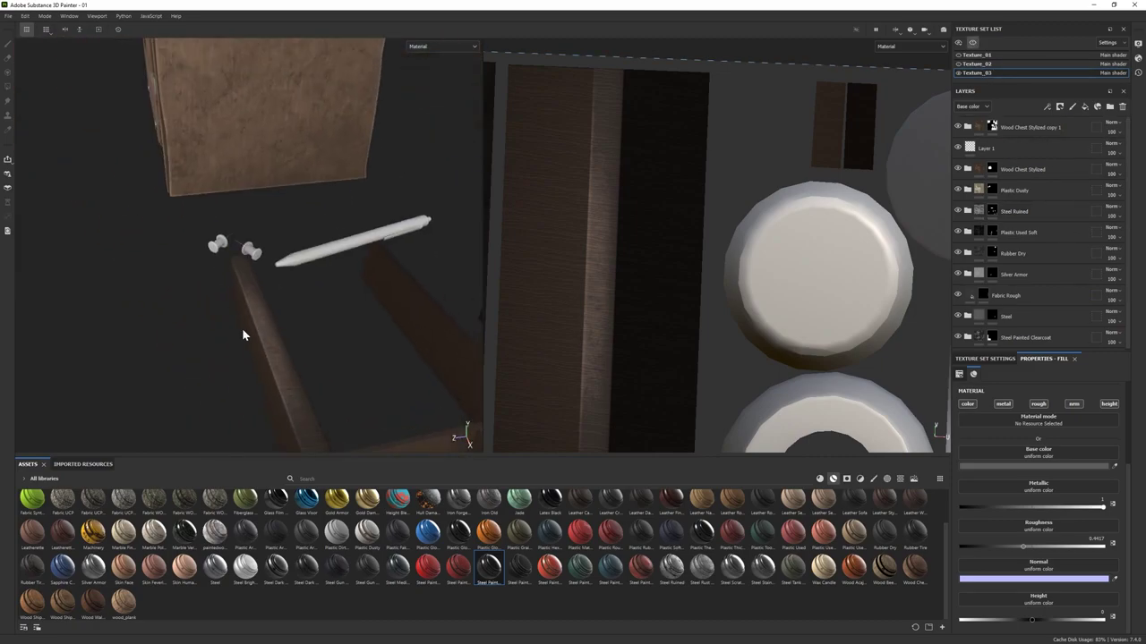
{"action": "left_click", "coordinate": [819, 478]}
{"action": "left_click_drag", "start_coordinate": [1006, 144], "coordinate": [1007, 146]}
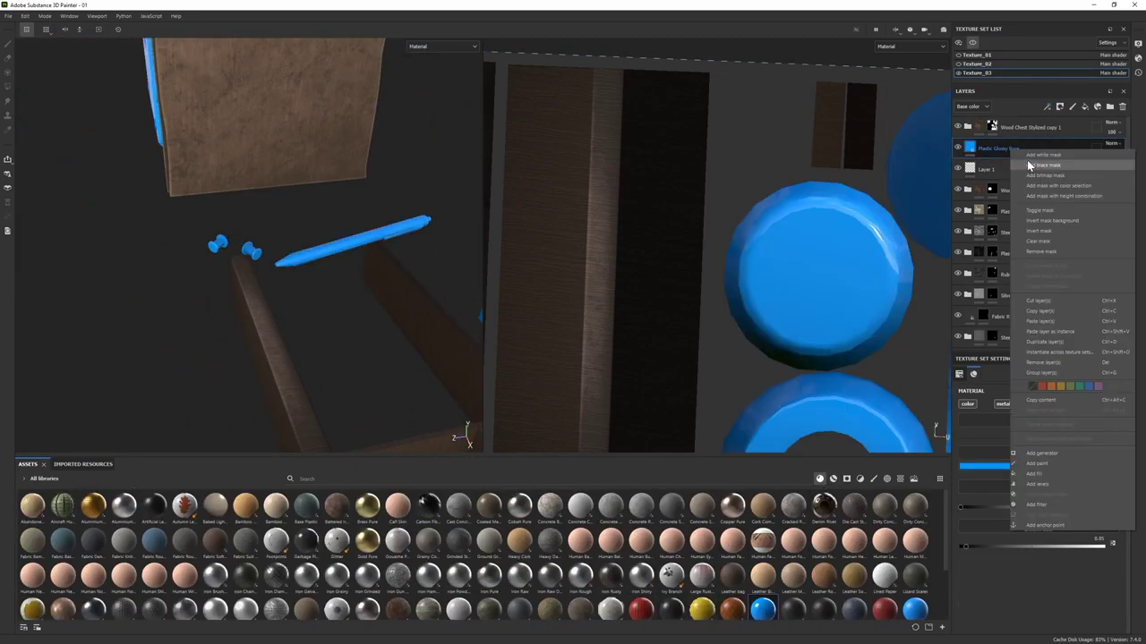
{"action": "left_click", "coordinate": [1030, 467]}
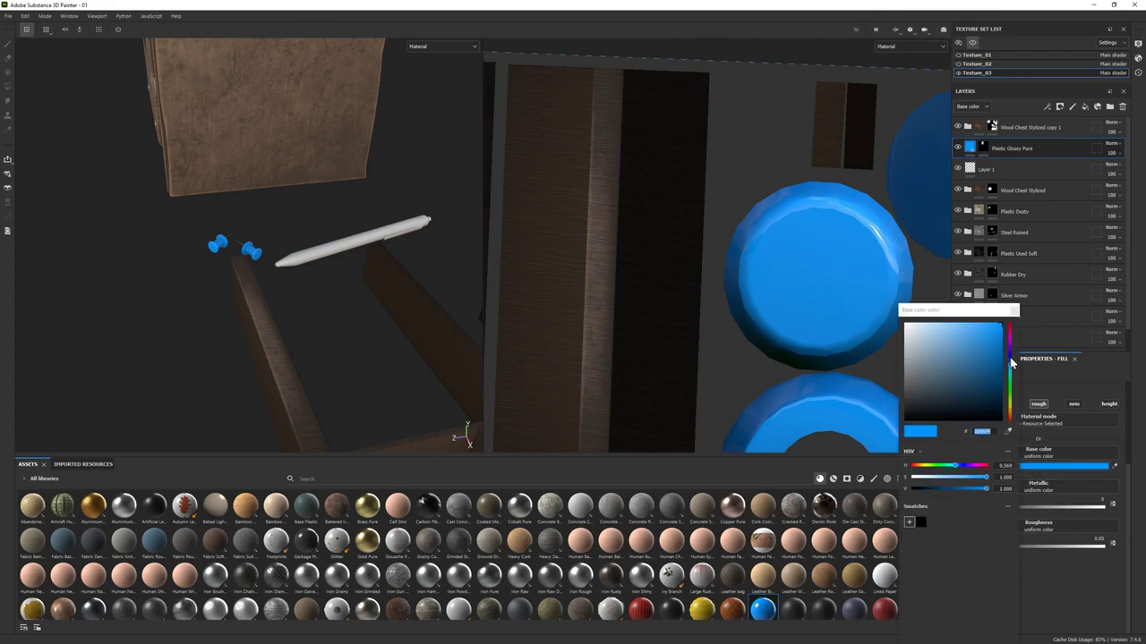
{"action": "left_click", "coordinate": [1010, 419]}
{"action": "left_click", "coordinate": [990, 386]}
{"action": "left_click", "coordinate": [984, 542]}
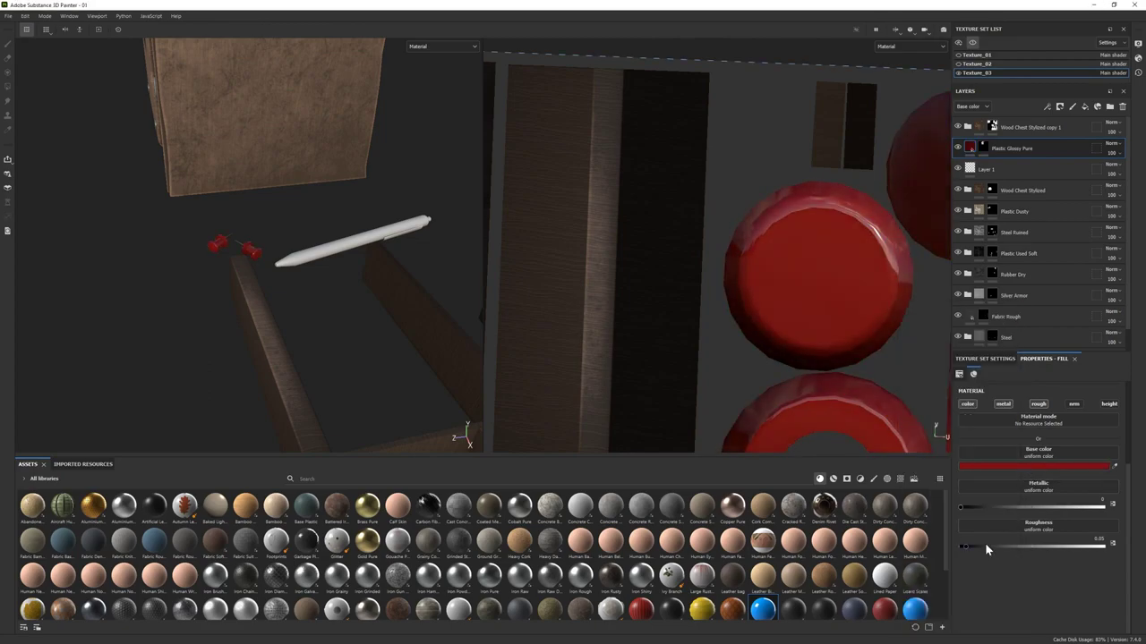
{"action": "left_click_drag", "start_coordinate": [985, 542], "coordinate": [1002, 544]}
- Readjust the plastic's red base colour, settling on a darker red
{"action": "left_click_drag", "start_coordinate": [283, 274], "coordinate": [320, 325], "text": "alt"}
{"action": "scroll", "coordinate": [320, 325], "scroll_direction": "up", "scroll_amount": 3}
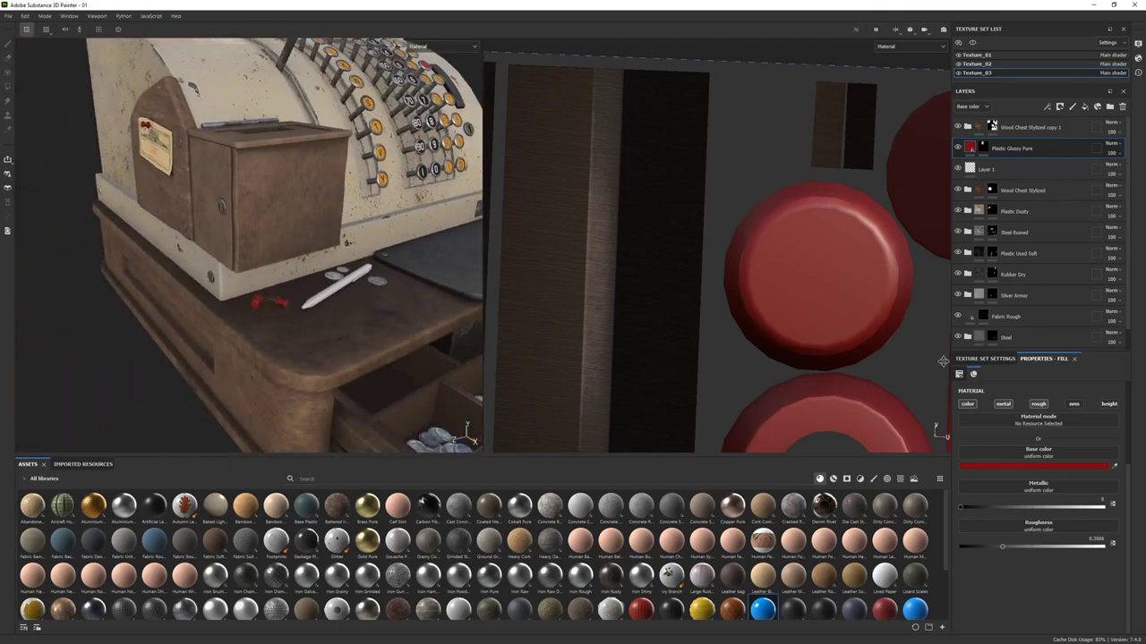
{"action": "left_click", "coordinate": [1037, 466]}
{"action": "left_click_drag", "start_coordinate": [1088, 360], "coordinate": [1094, 358]}
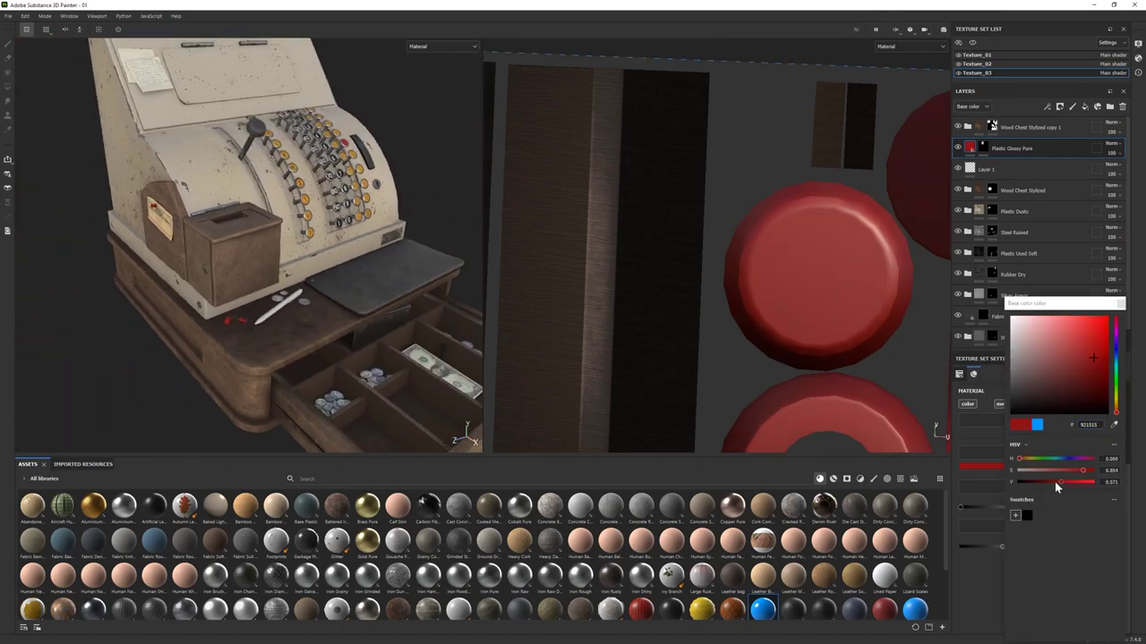
{"action": "left_click", "coordinate": [1056, 482]}
{"action": "scroll", "coordinate": [191, 310], "scroll_direction": "up", "scroll_amount": 5}
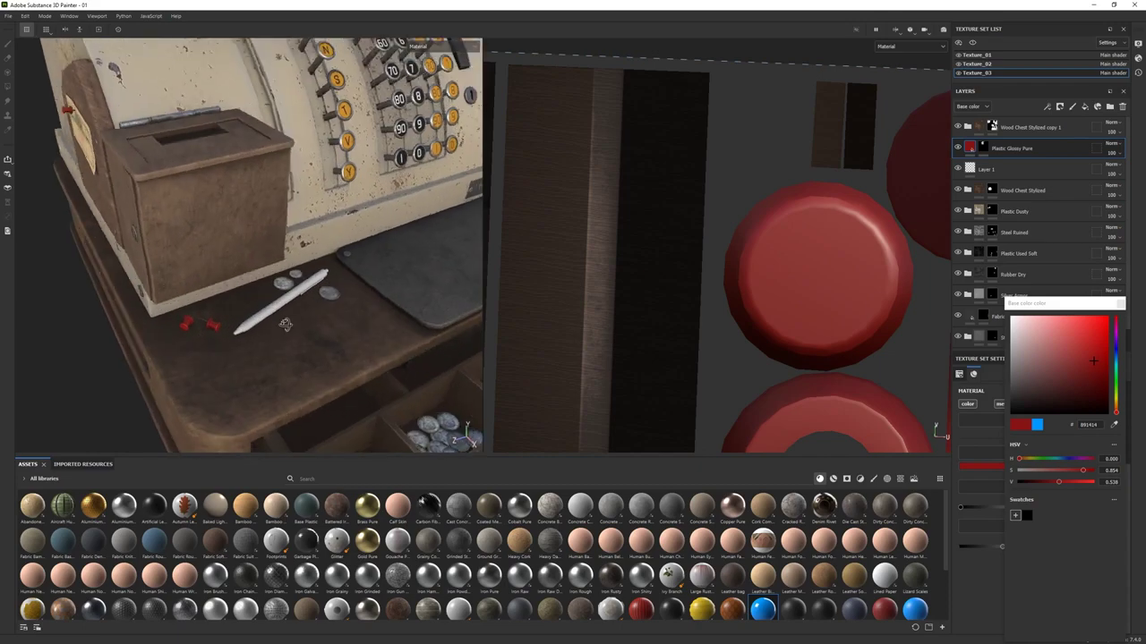
{"action": "left_click", "coordinate": [1049, 293]}
{"action": "scroll", "coordinate": [1012, 298], "scroll_direction": "down", "scroll_amount": 1}
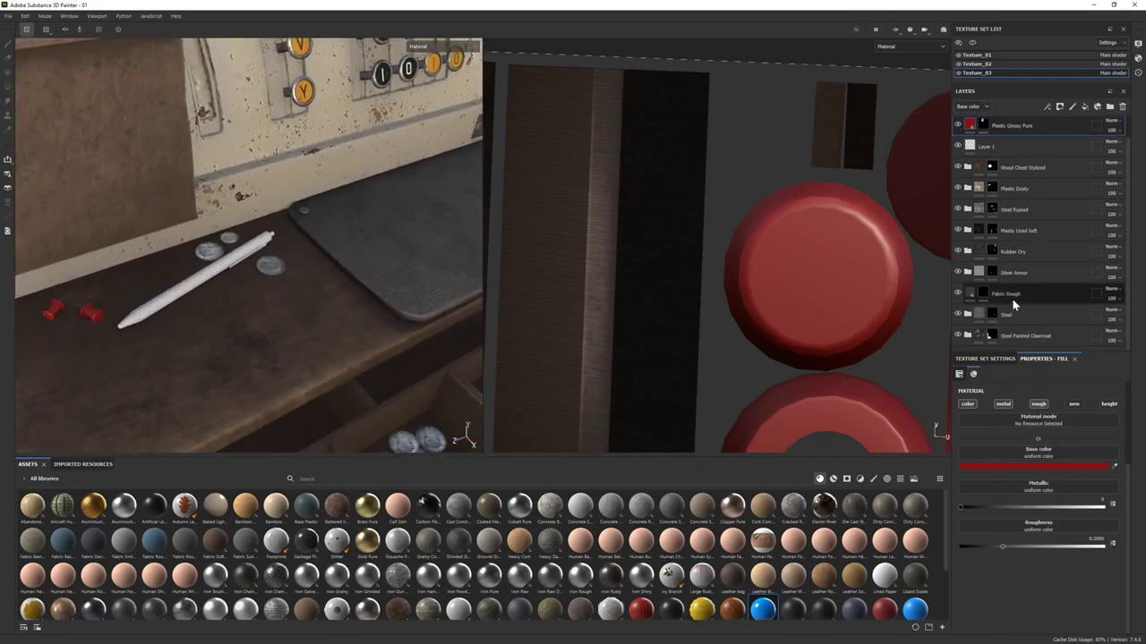
{"action": "scroll", "coordinate": [752, 586], "scroll_direction": "down", "scroll_amount": 2}
- Try Plastic Used Shiny and Steel Scratched layers on the pen, undoing both
{"action": "left_click", "coordinate": [833, 479]}
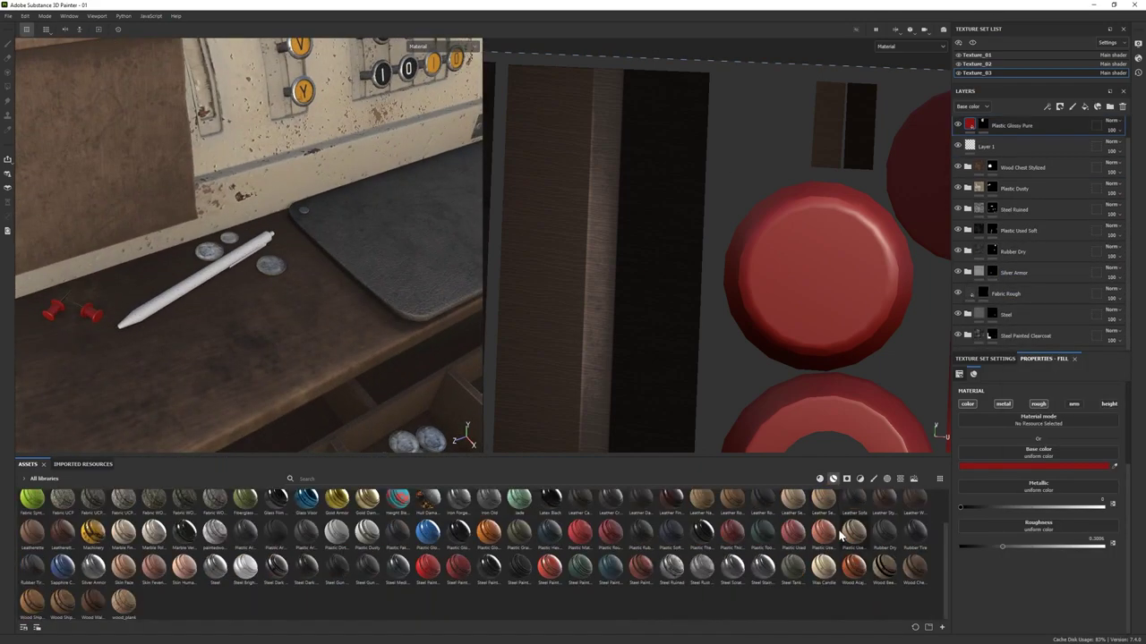
{"action": "left_click_drag", "start_coordinate": [1052, 187], "coordinate": [1009, 159]}
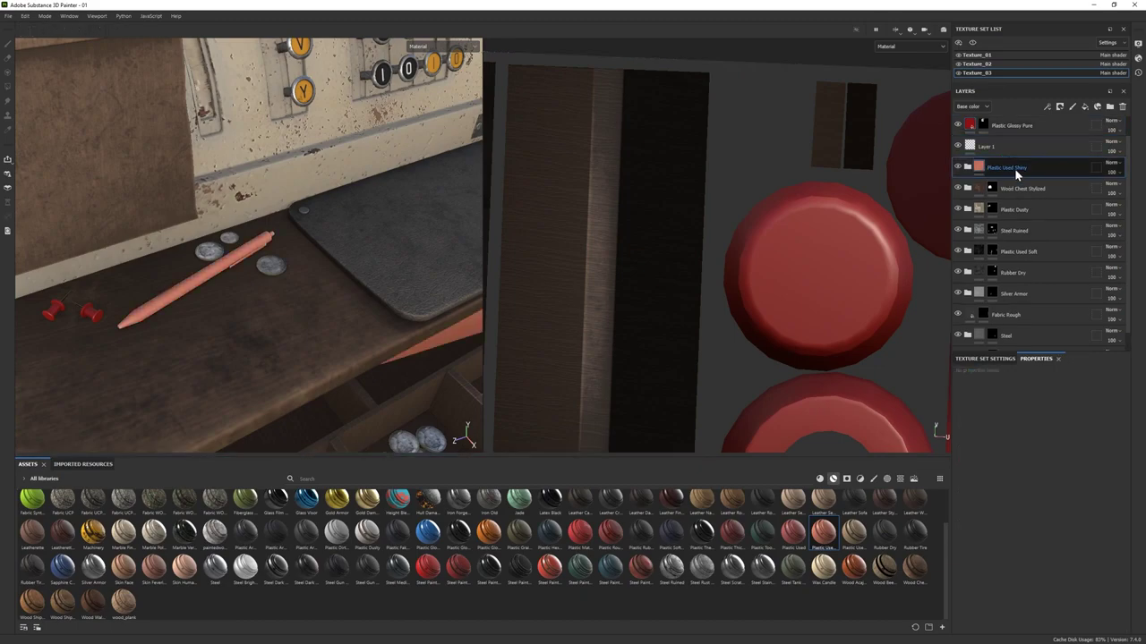
{"action": "key", "text": "ctrl+z"}
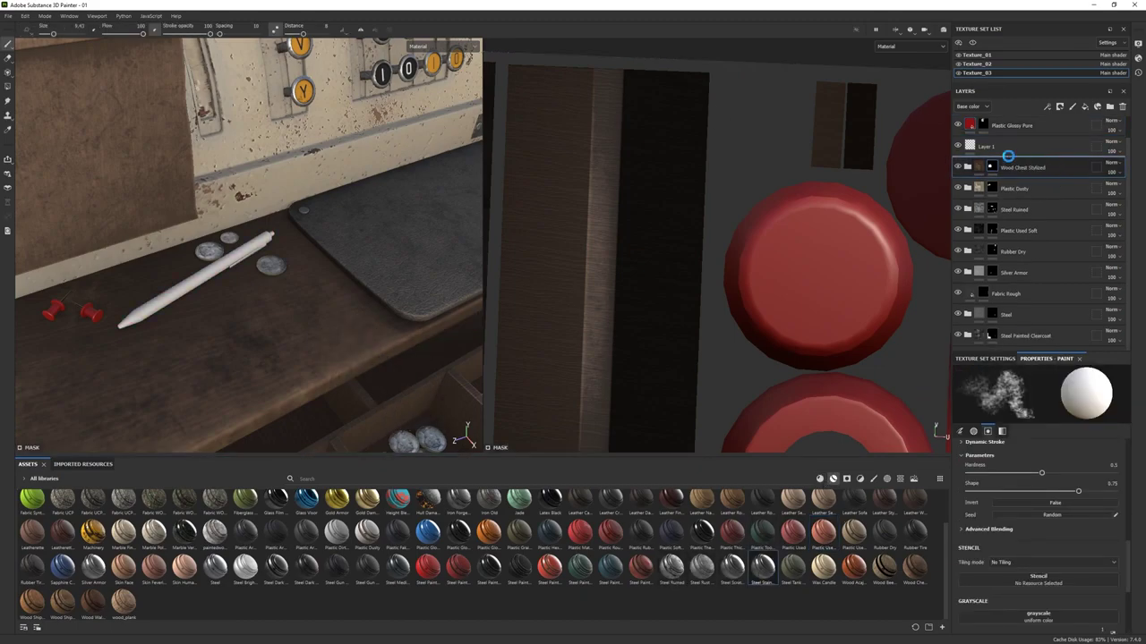
{"action": "left_click_drag", "start_coordinate": [732, 566], "coordinate": [1012, 160]}
{"action": "key", "text": "ctrl+z"}
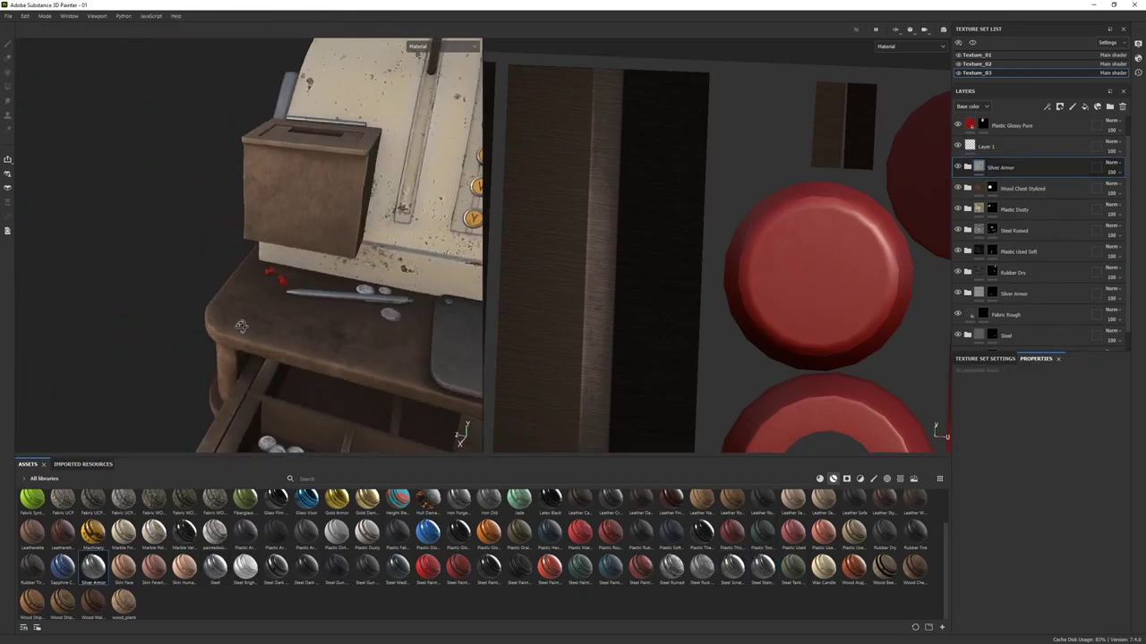
- Lower the Silver Armor Base fill's roughness to make the pen shinier
{"action": "left_click", "coordinate": [966, 167]}
{"action": "left_click", "coordinate": [1073, 299]}
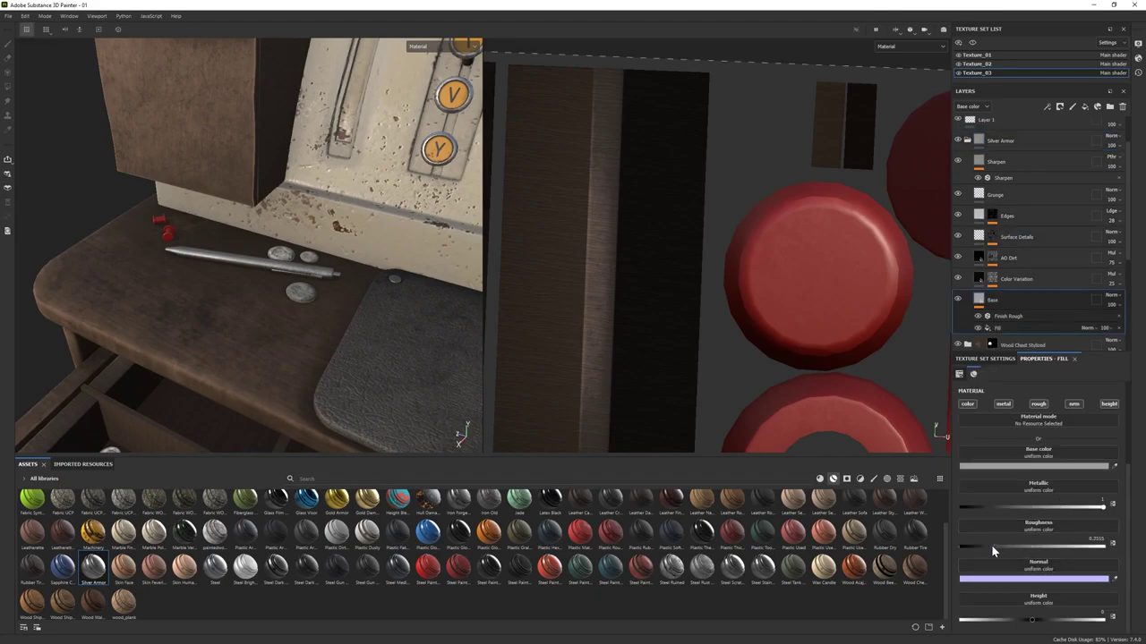
{"action": "mouse_move", "coordinate": [466, 421]}
{"action": "left_mouse_down", "text": "alt"}
{"action": "mouse_move", "coordinate": [460, 435]}
{"action": "mouse_move", "coordinate": [460, 402]}
{"action": "mouse_move", "coordinate": [460, 435]}
{"action": "left_mouse_up", "text": "alt"}
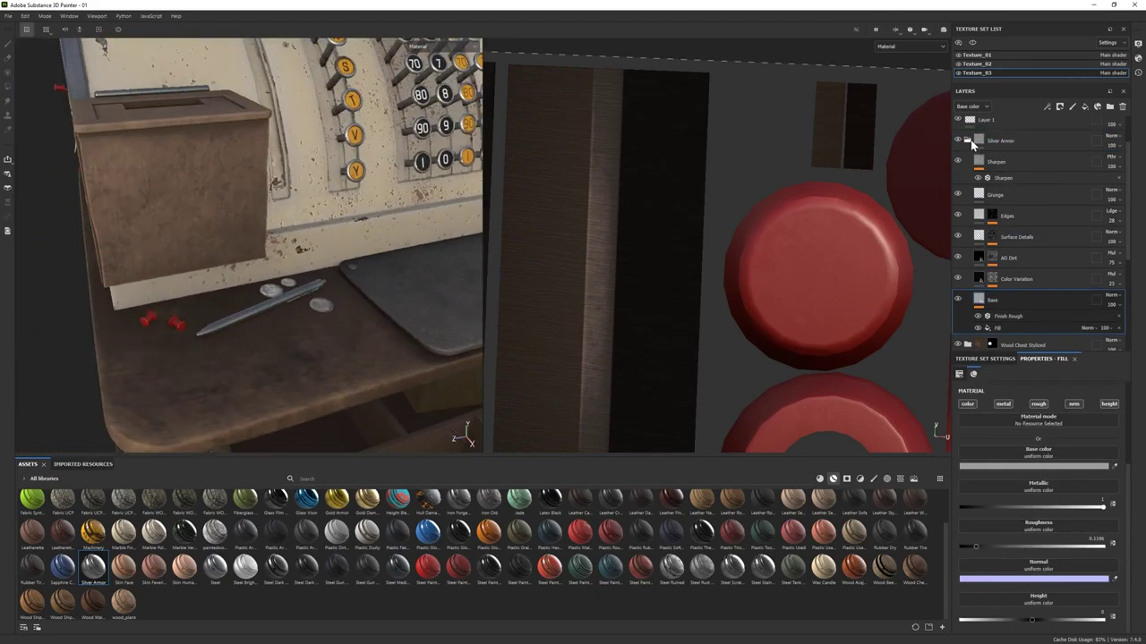
{"action": "left_click", "coordinate": [967, 142]}
- Rename the Silver Armor layer to 'Pen' and give it a black mask
{"action": "double_click", "coordinate": [984, 146]}
{"action": "type", "text": "Pen"}
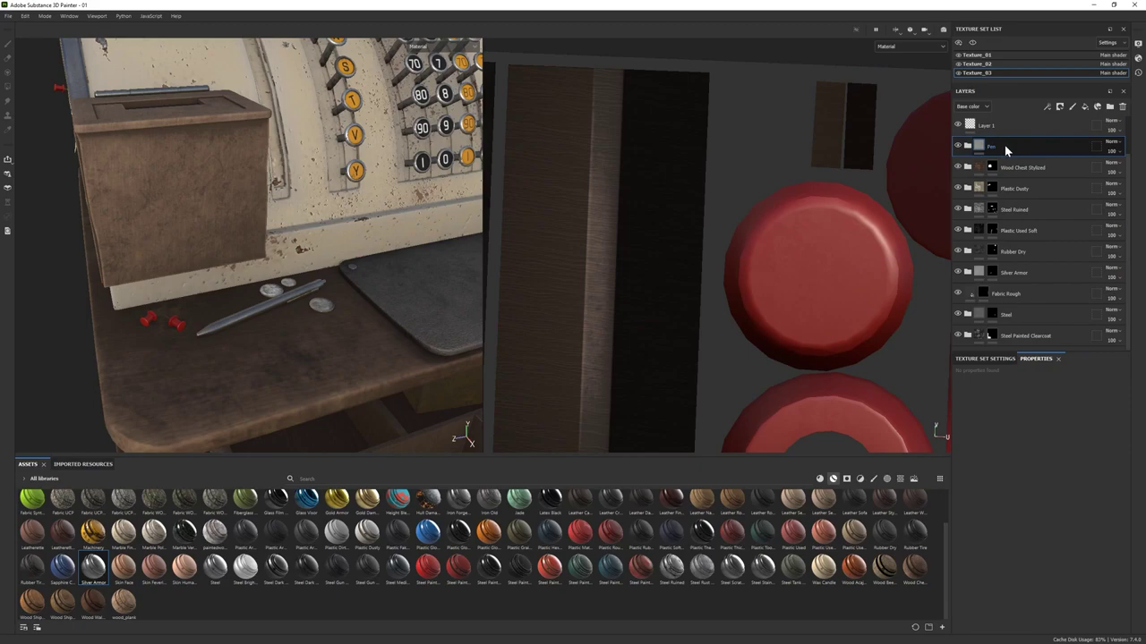
{"action": "key", "text": "Return"}
{"action": "key", "text": "4"}
{"action": "scroll", "coordinate": [356, 286], "scroll_direction": "up", "scroll_amount": 3}
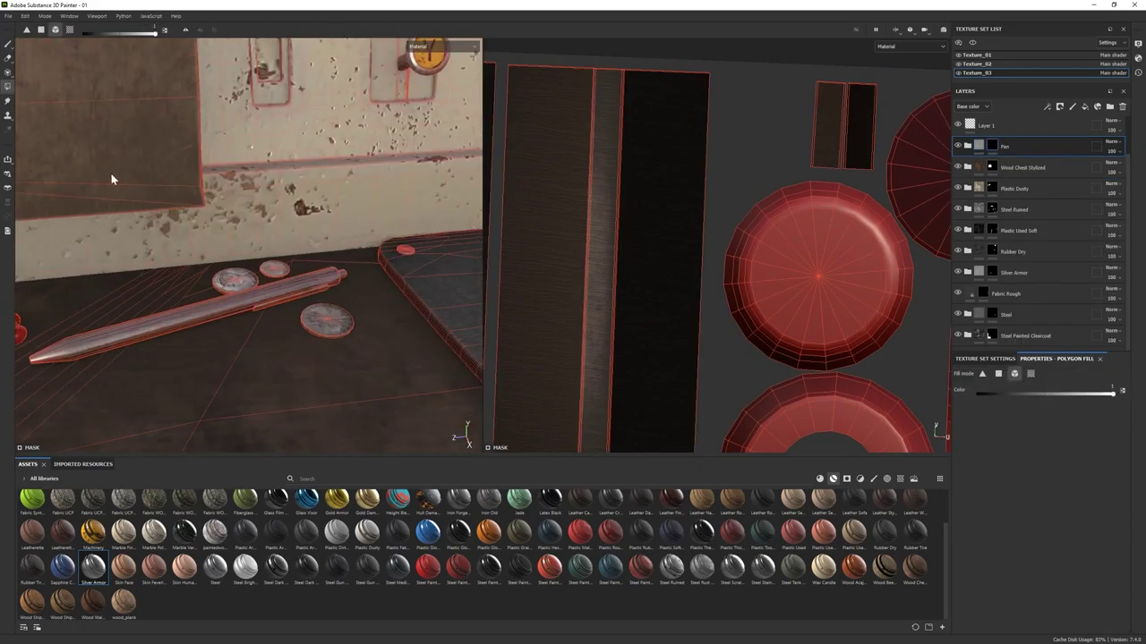
{"action": "key", "text": "1"}
{"action": "left_click_drag", "start_coordinate": [112, 179], "coordinate": [232, 117], "text": "alt"}
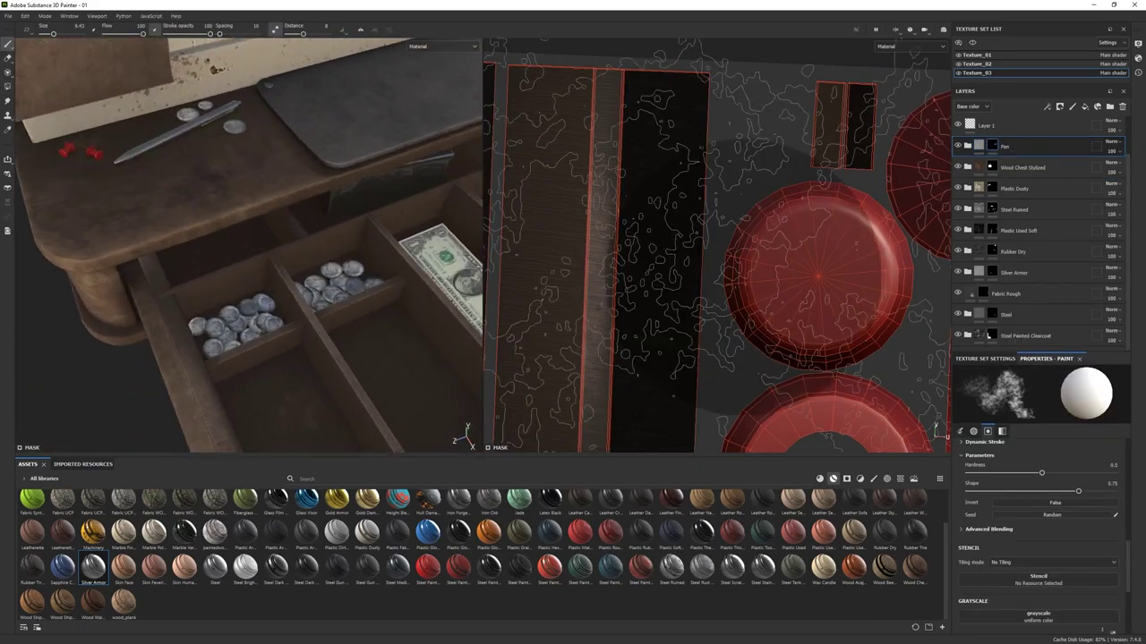
- In the Texture_02 texture set, select the Coins layer and open its base colour picker
{"action": "left_click", "coordinate": [975, 54]}
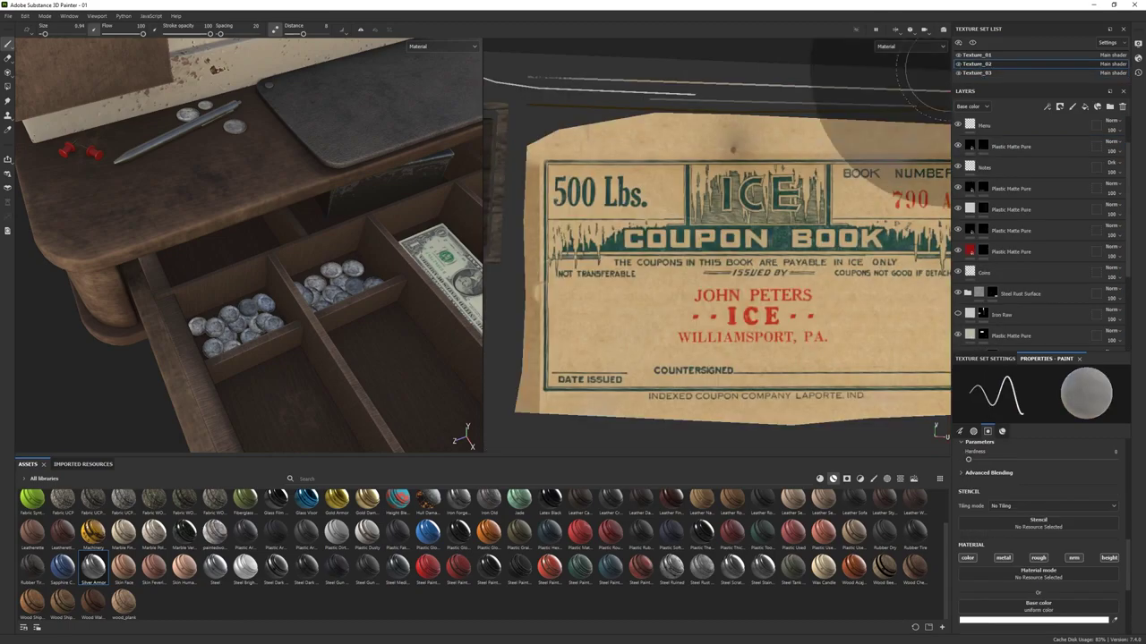
{"action": "left_click", "coordinate": [976, 63]}
{"action": "left_click", "coordinate": [1002, 270]}
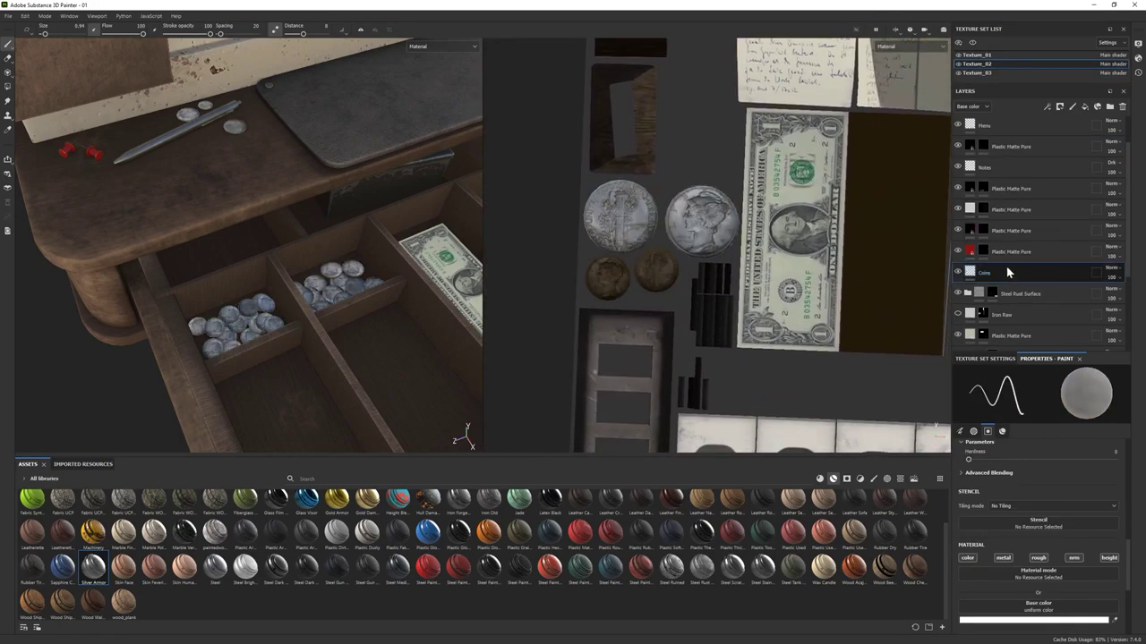
{"action": "left_click", "coordinate": [987, 620]}
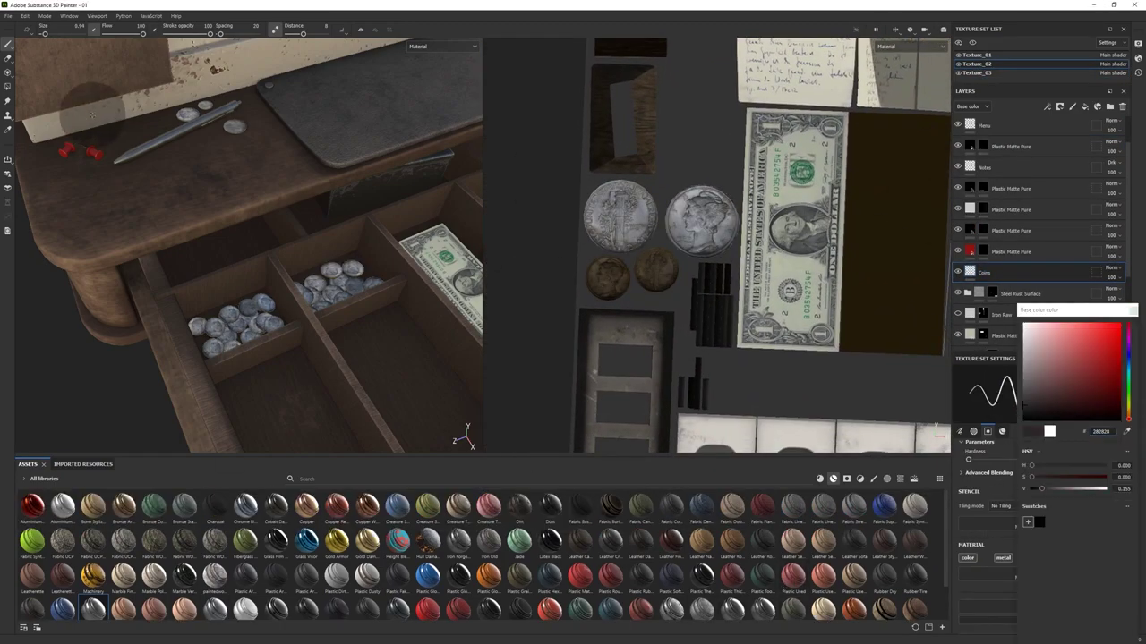
- Set up a Basic Soft brush at size about 5 with flow lowered to 7
{"action": "key", "text": "b"}
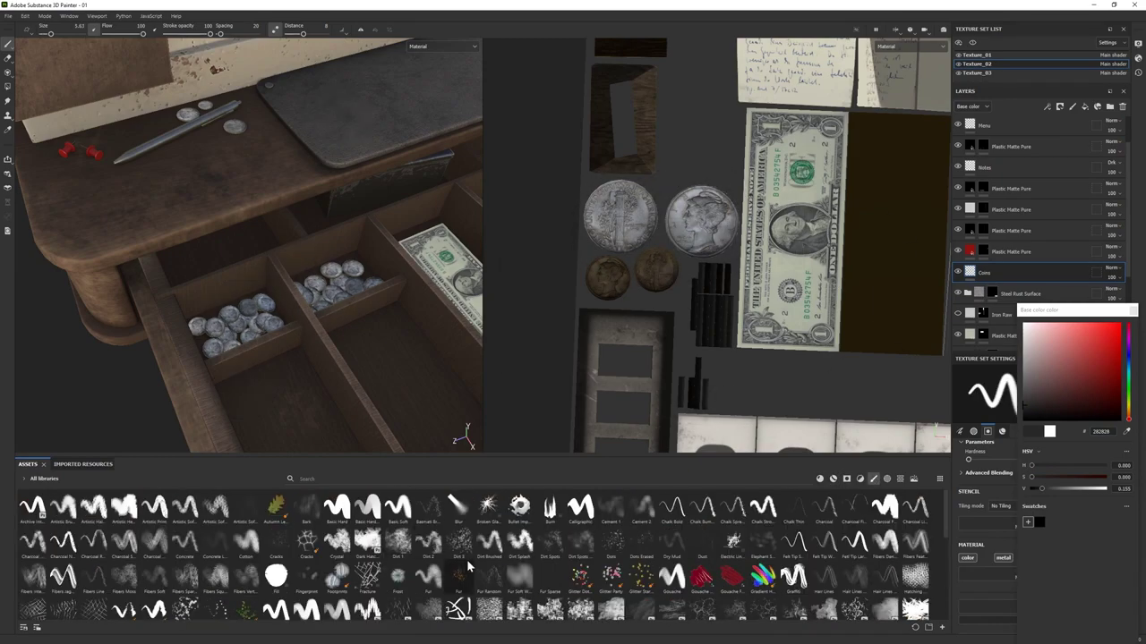
{"action": "mouse_move", "coordinate": [714, 210]}
{"action": "right_mouse_down", "text": "ctrl"}
{"action": "mouse_move", "coordinate": [676, 255]}
{"action": "mouse_move", "coordinate": [663, 299]}
{"action": "right_mouse_up", "text": "ctrl"}
{"action": "left_click_drag", "start_coordinate": [664, 300], "coordinate": [667, 269], "text": "alt"}
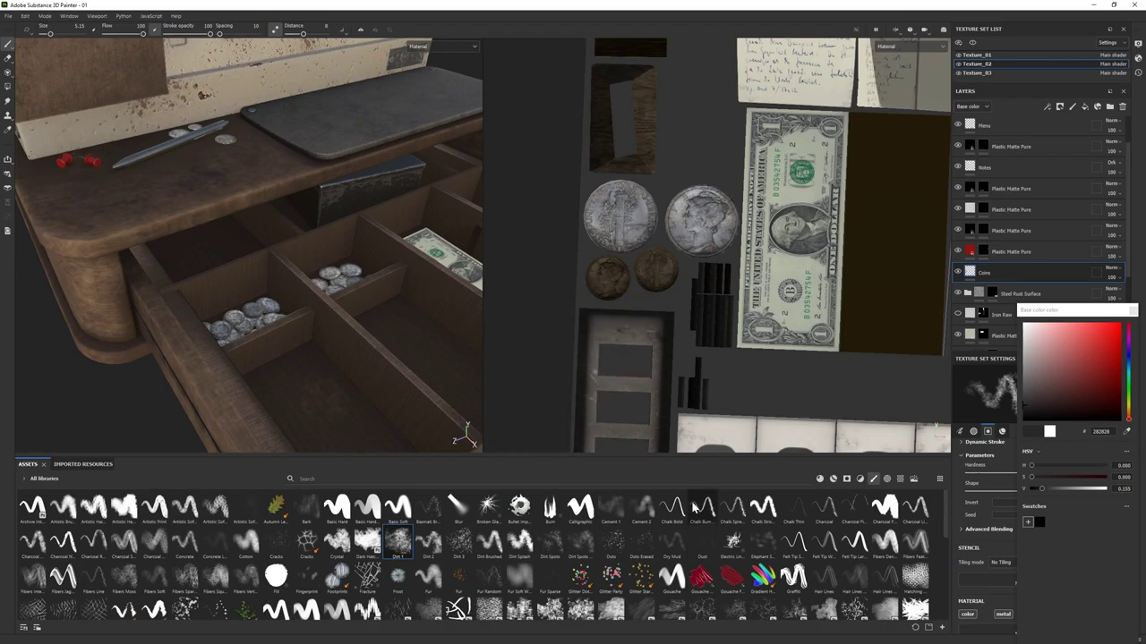
{"action": "left_click", "coordinate": [398, 508]}
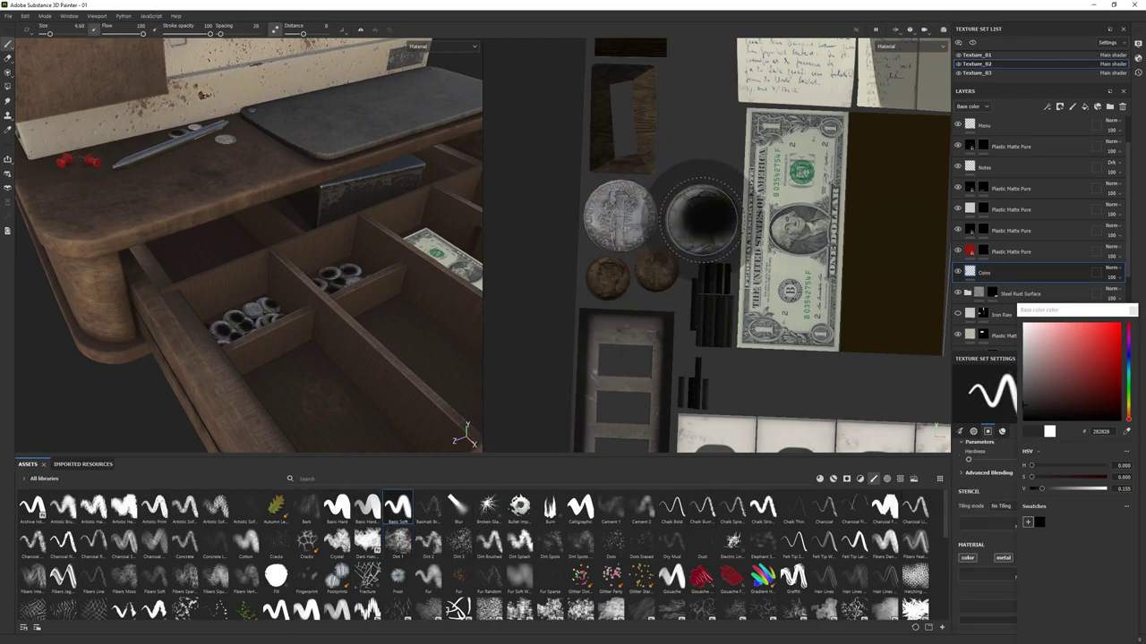
{"action": "left_click_drag", "start_coordinate": [143, 33], "coordinate": [113, 35]}
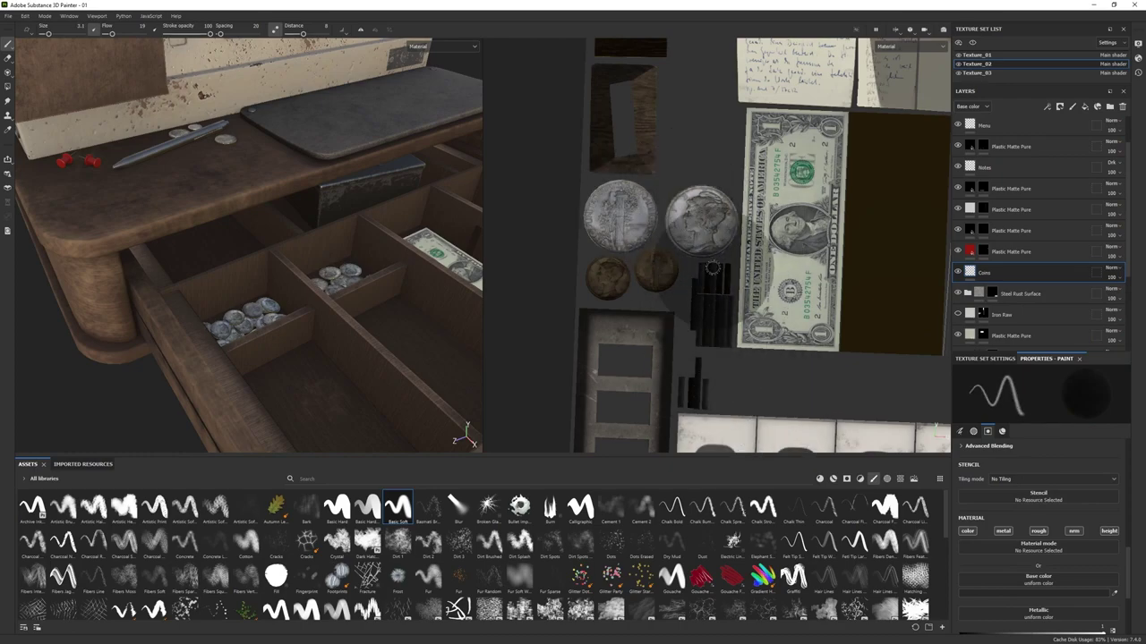
{"action": "left_click_drag", "start_coordinate": [687, 199], "coordinate": [685, 200], "text": "ctrl"}
- Orbit to a front-left view of the register and scroll the Layers panel to the top
{"action": "scroll", "coordinate": [336, 253], "scroll_direction": "up", "scroll_amount": 5}
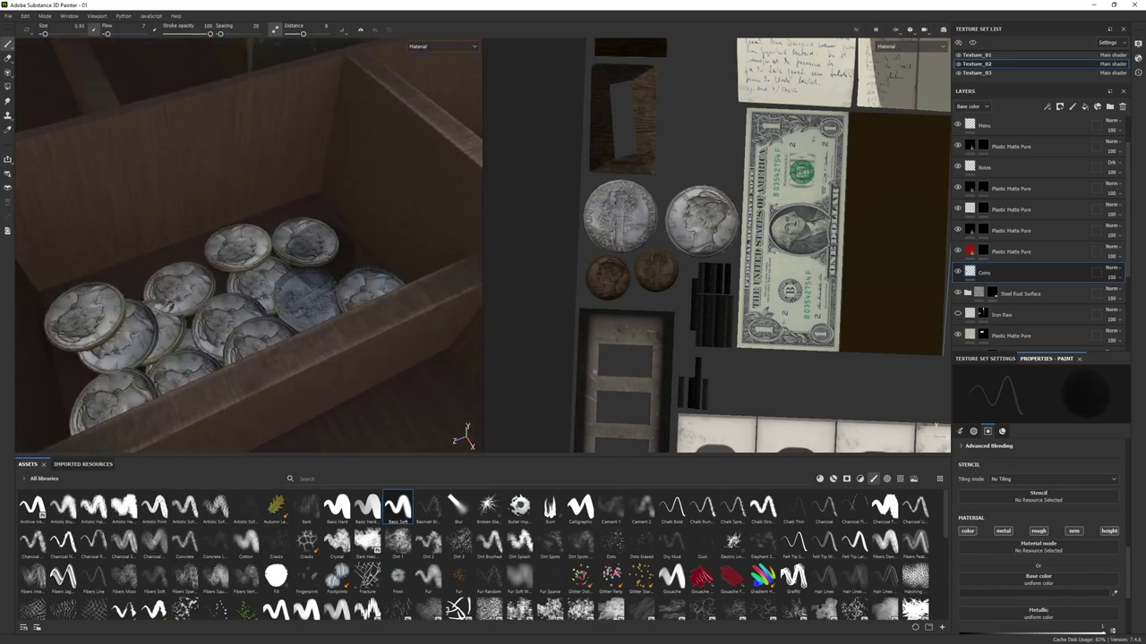
{"action": "scroll", "coordinate": [455, 285], "scroll_direction": "down", "scroll_amount": 8}
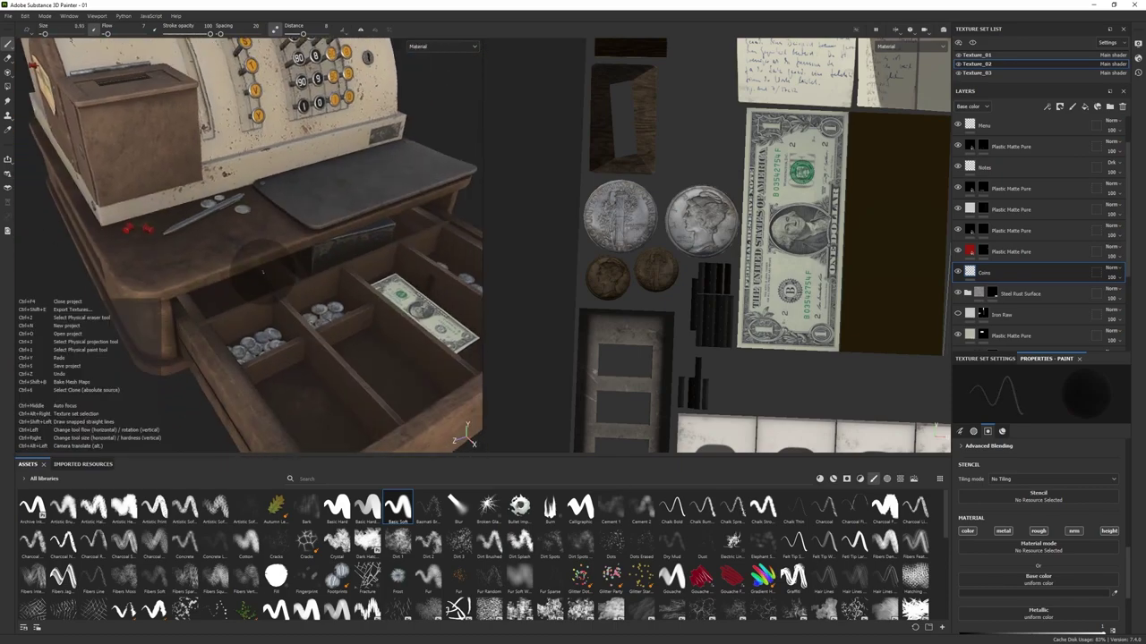
{"action": "left_click_drag", "start_coordinate": [376, 295], "coordinate": [280, 295], "text": "alt"}
{"action": "scroll", "coordinate": [280, 295], "scroll_direction": "up", "scroll_amount": 5}
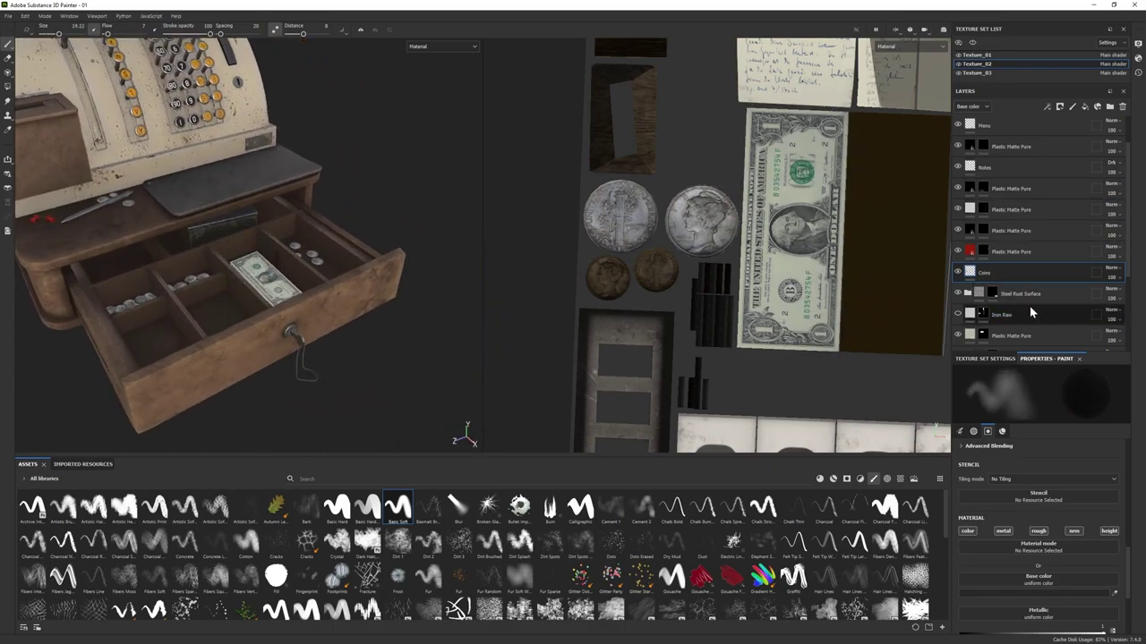
{"action": "scroll", "coordinate": [1007, 154], "scroll_direction": "up", "scroll_amount": 1}
- Select the Bill layer, switch to the eraser and orbit to a frontal view of the register
{"action": "left_click", "coordinate": [1007, 150]}
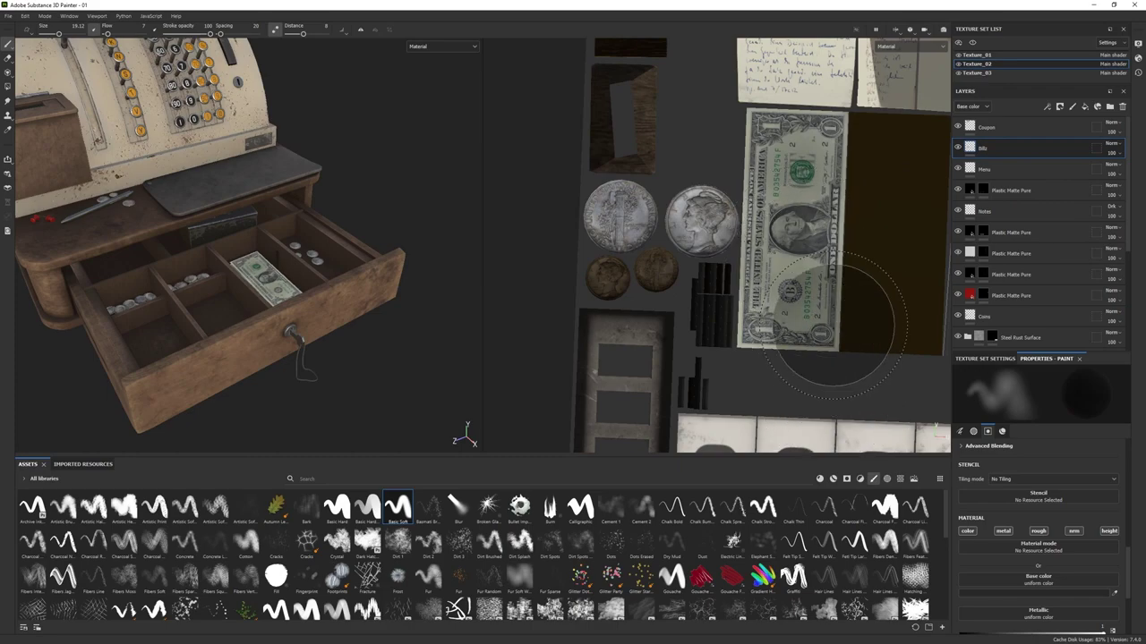
{"action": "mouse_move", "coordinate": [358, 354]}
{"action": "left_mouse_down", "text": "alt"}
{"action": "mouse_move", "coordinate": [344, 350]}
{"action": "mouse_move", "coordinate": [376, 360]}
{"action": "mouse_move", "coordinate": [340, 336]}
{"action": "left_mouse_up", "text": "alt"}
{"action": "left_click", "coordinate": [9, 56]}
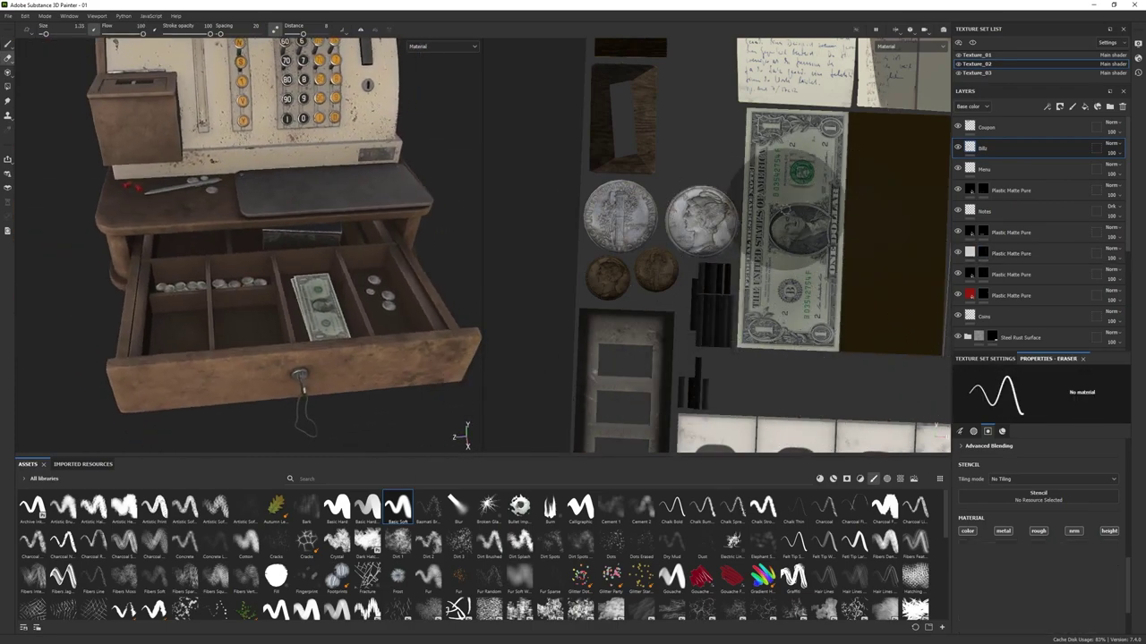
{"action": "left_click_drag", "start_coordinate": [313, 268], "coordinate": [421, 296], "text": "alt"}
{"action": "scroll", "coordinate": [459, 417], "scroll_direction": "up", "scroll_amount": 5}
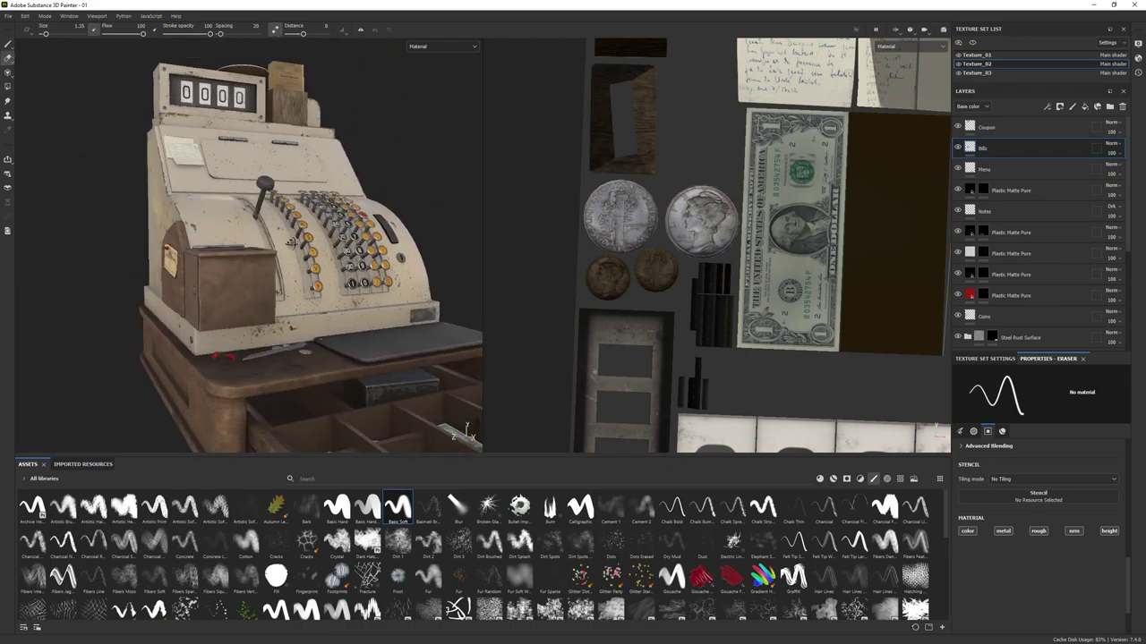
{"action": "left_click_drag", "start_coordinate": [461, 428], "coordinate": [460, 435], "text": "alt"}
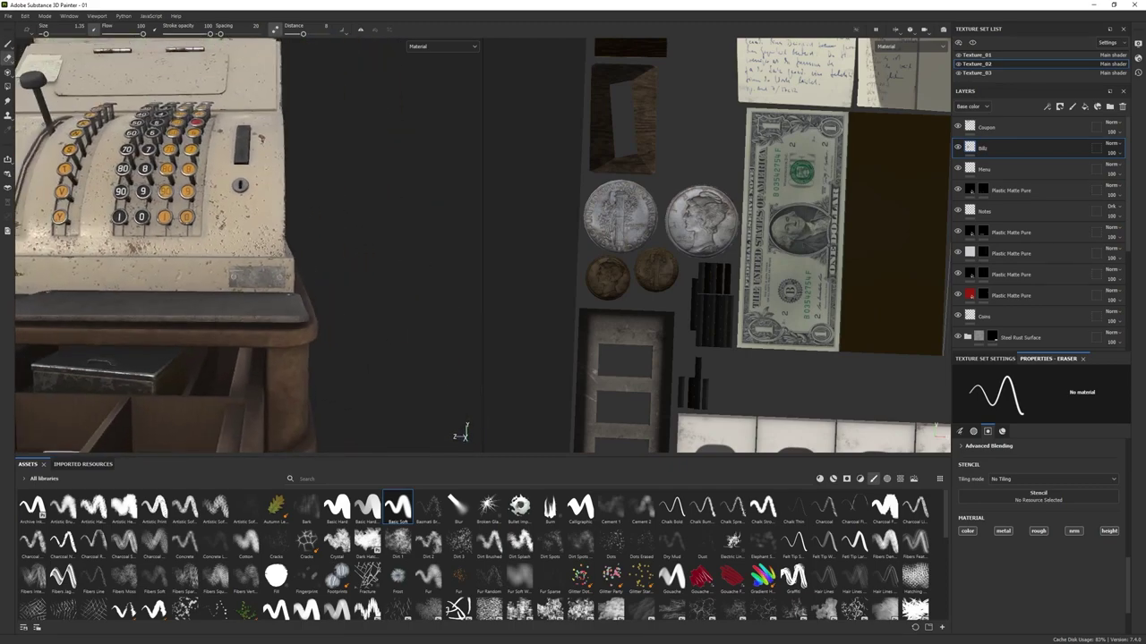
{"action": "scroll", "coordinate": [230, 281], "scroll_direction": "up", "scroll_amount": 5}
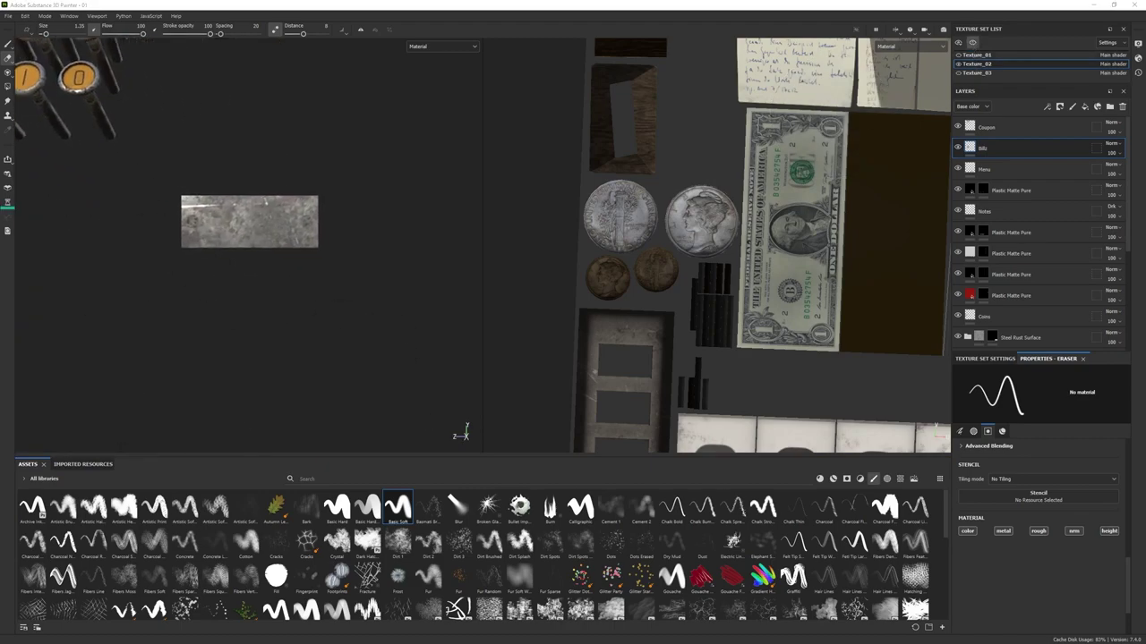
- Import nameplate.JPG and project it as base colour with slightly raised roughness
{"action": "left_click_drag", "start_coordinate": [203, 605], "coordinate": [204, 607]}
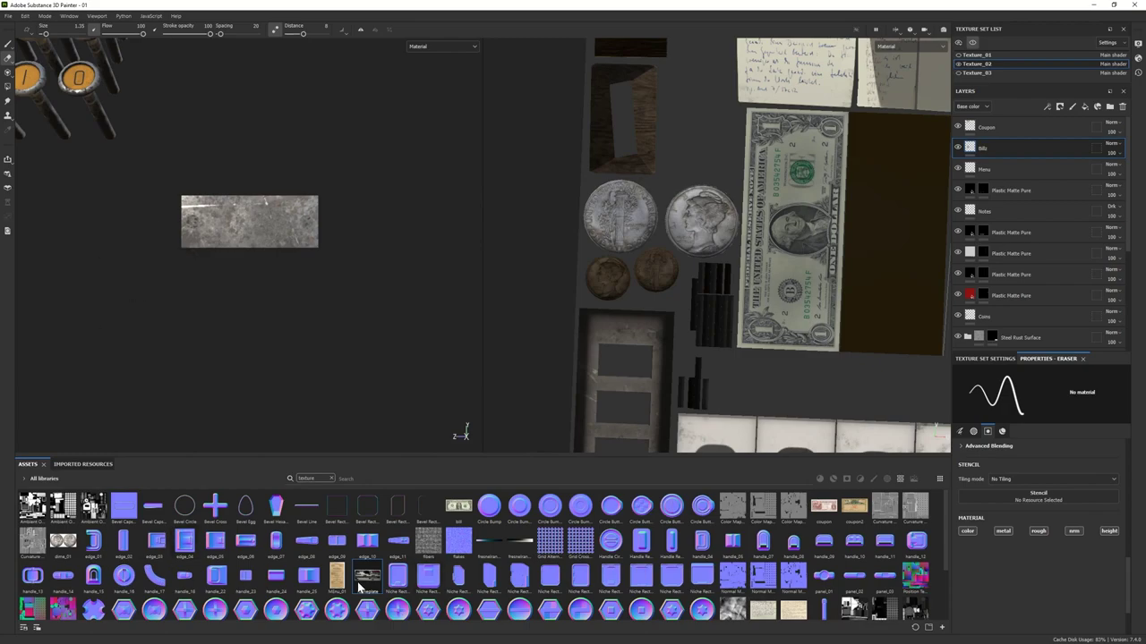
{"action": "left_click", "coordinate": [7, 75]}
{"action": "left_click_drag", "start_coordinate": [997, 542], "coordinate": [997, 546]}
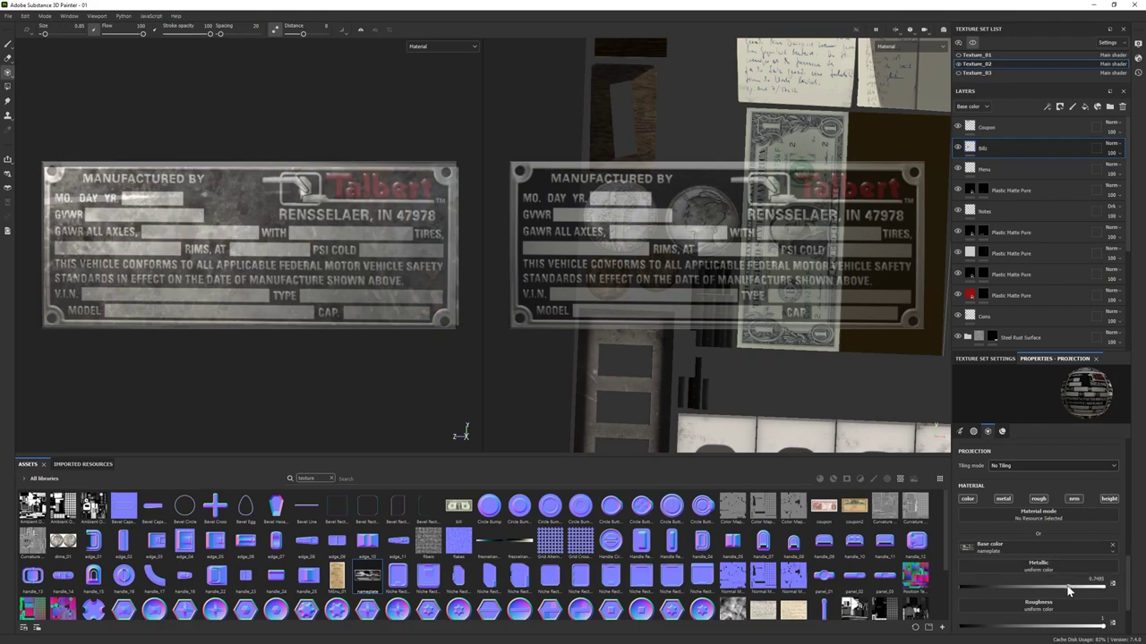
{"action": "left_click_drag", "start_coordinate": [1036, 629], "coordinate": [1040, 629]}
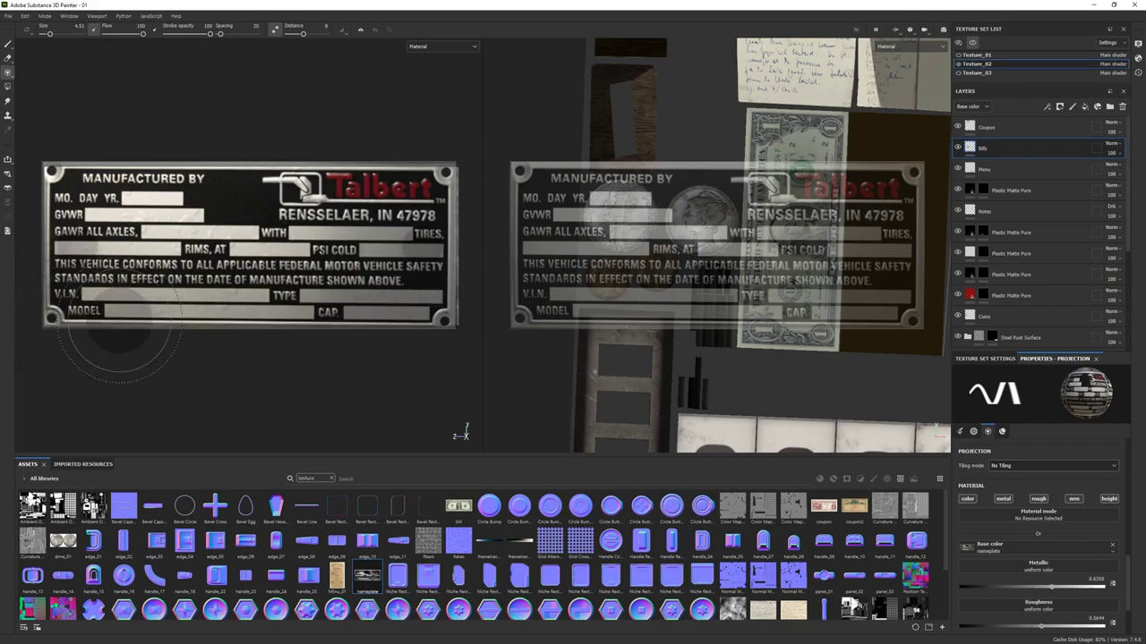
{"action": "left_click", "coordinate": [7, 42]}
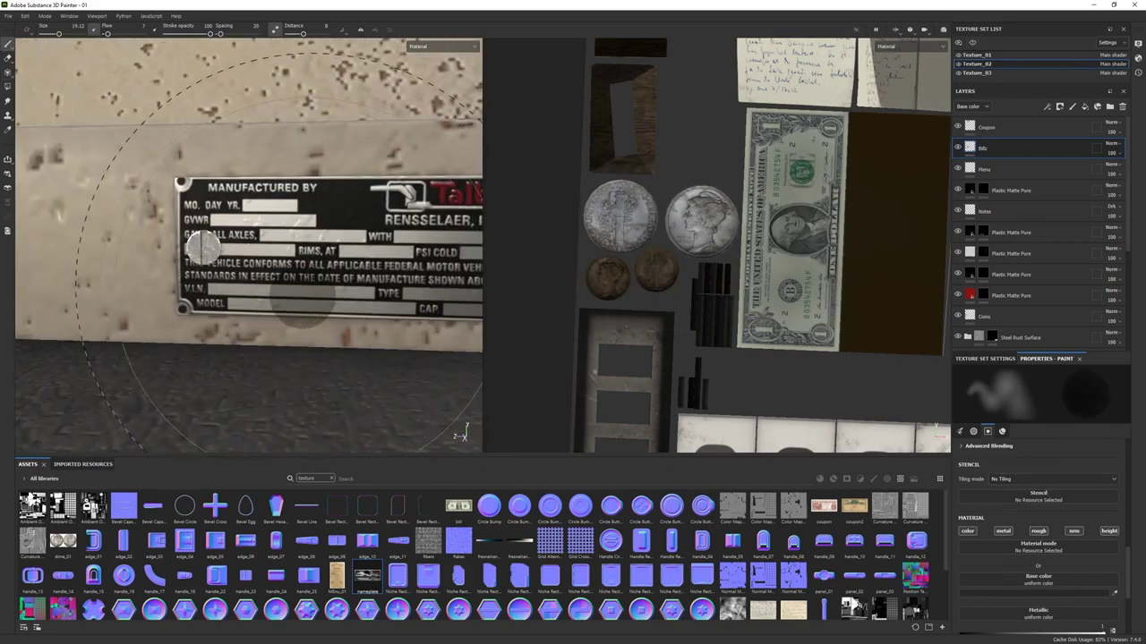
- Switch to the eraser with the Dirt 2 brush and frame the nameplate
{"action": "key", "text": "e"}
{"action": "left_click", "coordinate": [332, 479]}
{"action": "left_click", "coordinate": [874, 479]}
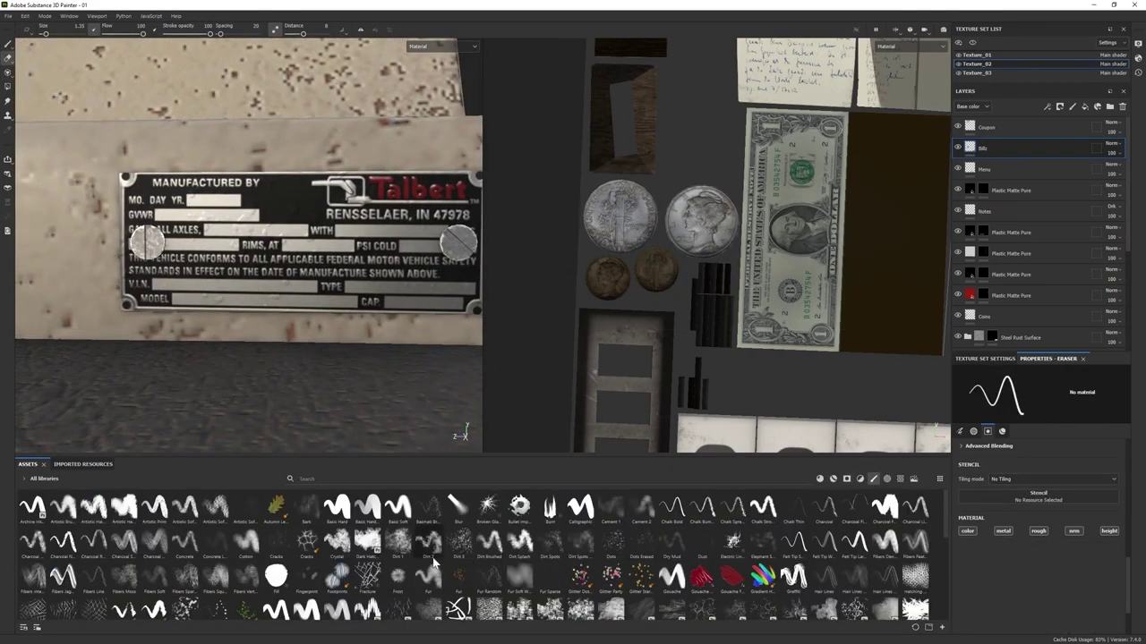
{"action": "left_click", "coordinate": [427, 540]}
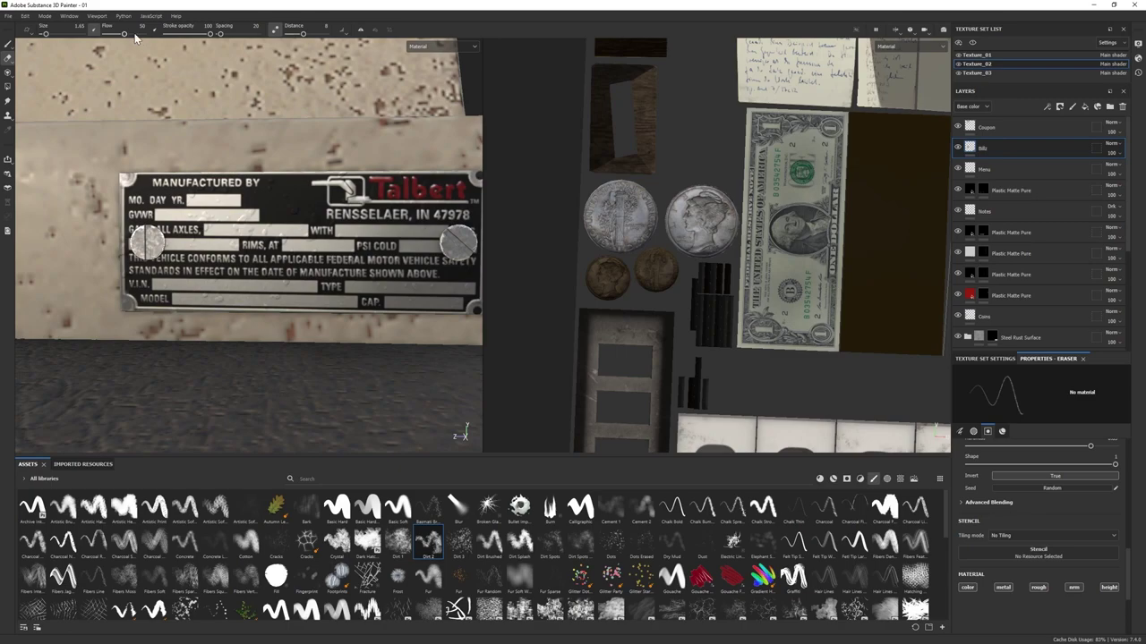
{"action": "left_click_drag", "start_coordinate": [121, 305], "coordinate": [309, 318], "text": "alt"}
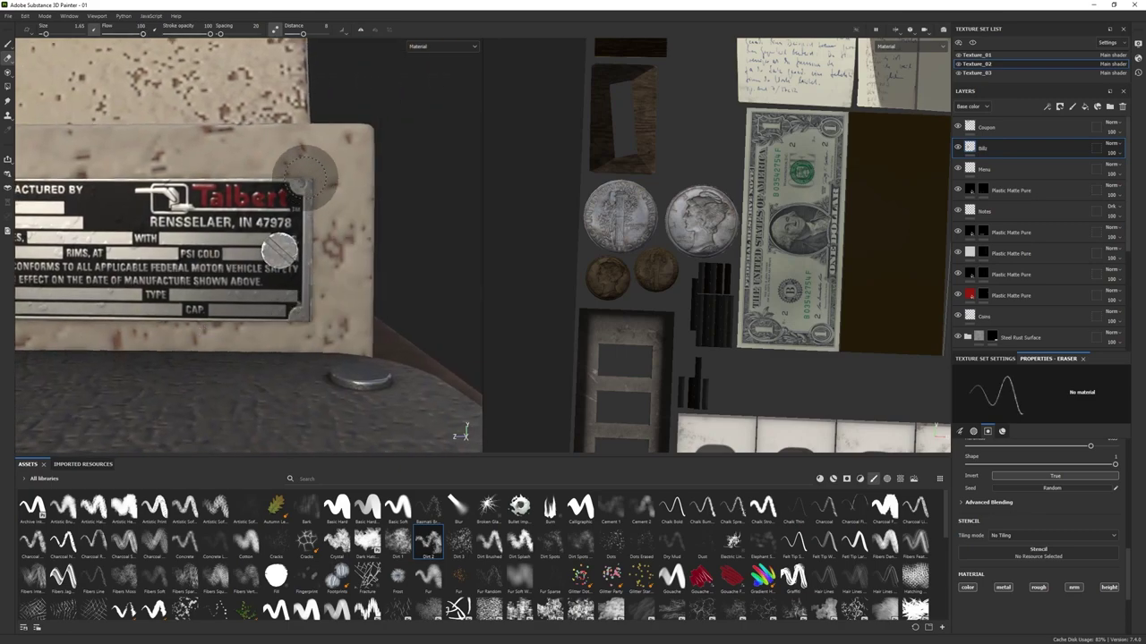
{"action": "left_click_drag", "start_coordinate": [279, 251], "coordinate": [233, 242], "text": "alt"}
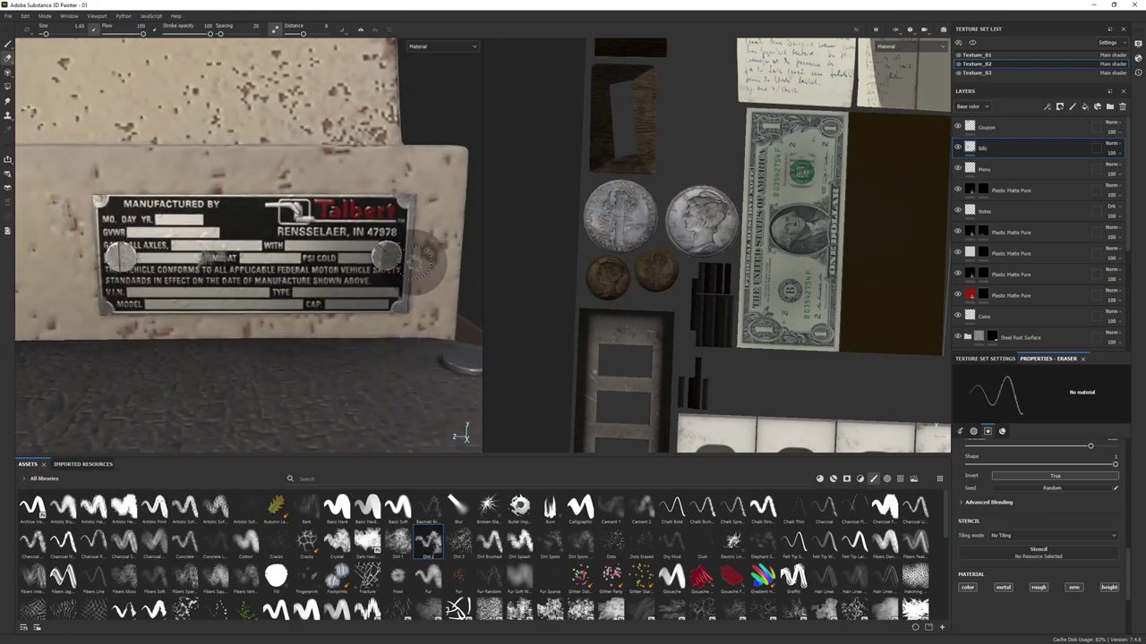
- Erase patches of the red Talbert logo and VEHICLE SAFETY lettering, then zoom out
{"action": "right_click_drag", "start_coordinate": [367, 231], "coordinate": [465, 231], "text": "ctrl"}
{"action": "mouse_move", "coordinate": [349, 211]}
{"action": "left_mouse_down"}
{"action": "mouse_move", "coordinate": [398, 207]}
{"action": "mouse_move", "coordinate": [384, 269]}
{"action": "mouse_move", "coordinate": [394, 286]}
{"action": "left_mouse_up"}
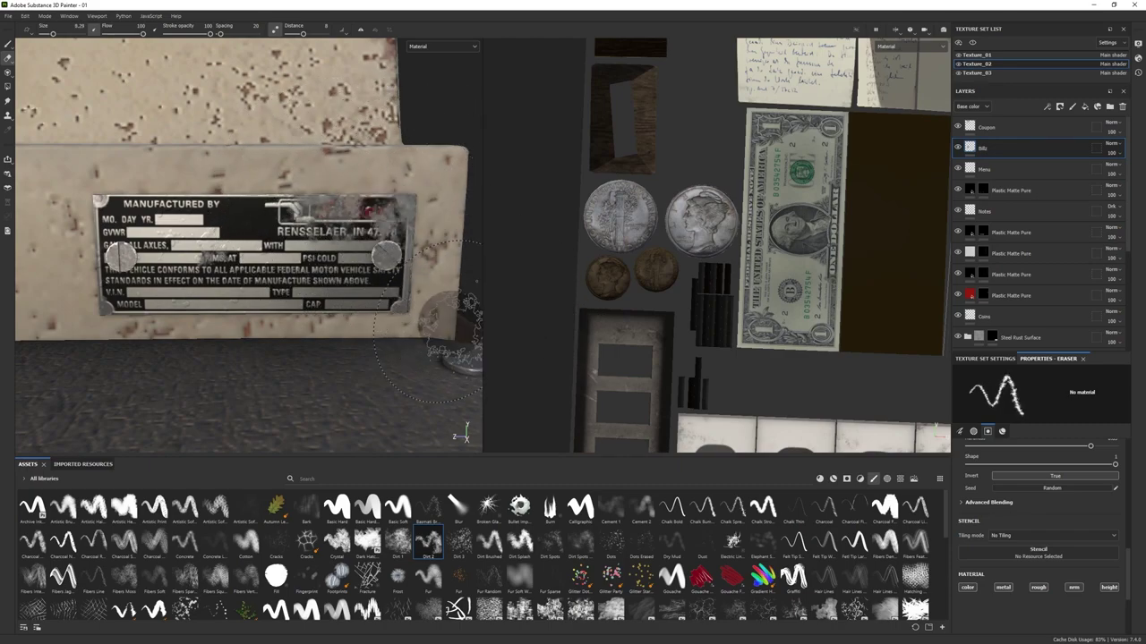
{"action": "mouse_move", "coordinate": [143, 273]}
{"action": "right_mouse_down", "text": "ctrl"}
{"action": "mouse_move", "coordinate": [110, 253]}
{"action": "mouse_move", "coordinate": [327, 304]}
{"action": "right_mouse_up", "text": "ctrl"}
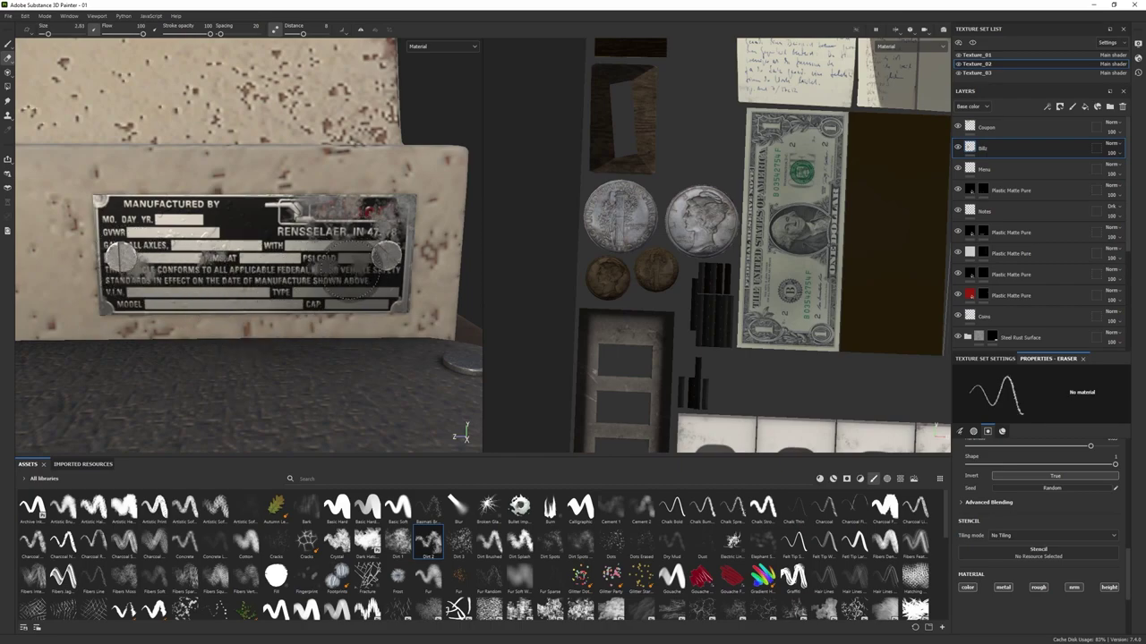
{"action": "mouse_move", "coordinate": [362, 274]}
{"action": "left_mouse_down"}
{"action": "mouse_move", "coordinate": [309, 291]}
{"action": "mouse_move", "coordinate": [295, 323]}
{"action": "left_mouse_up"}
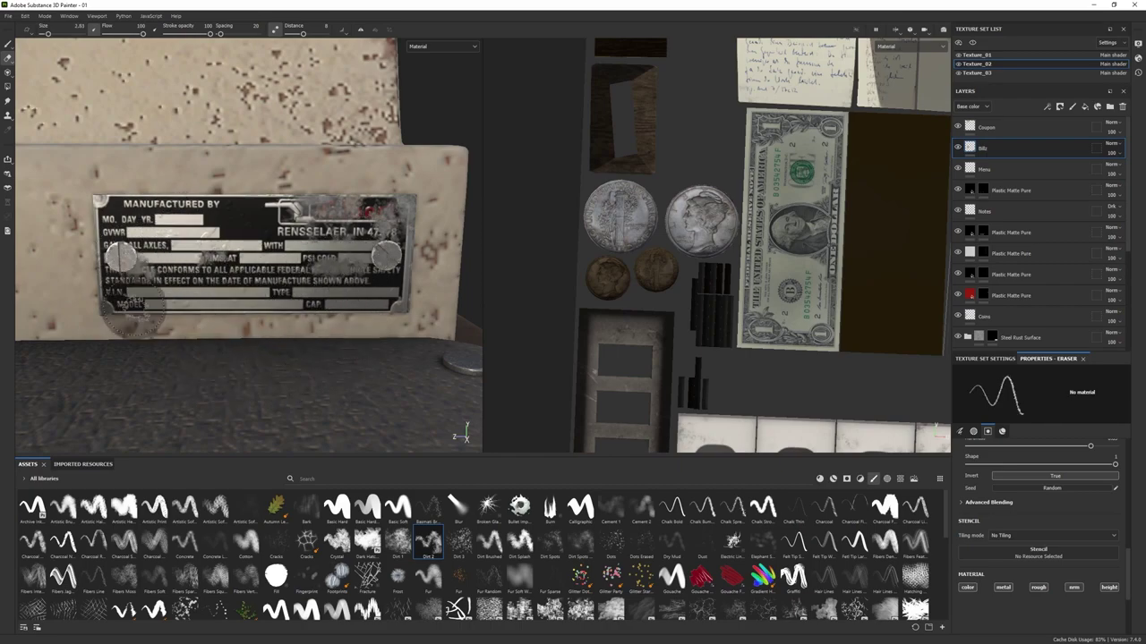
{"action": "left_click_drag", "start_coordinate": [132, 311], "coordinate": [367, 358], "text": "alt"}
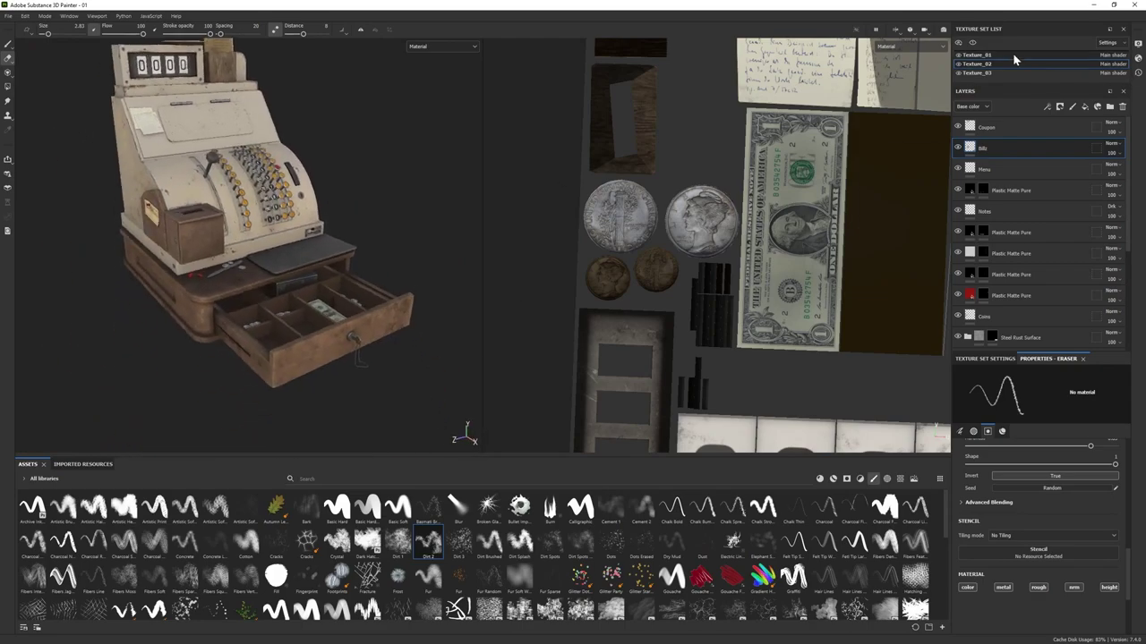
- In the Texture_01 texture set, import frontsign_01 with its usage set to texture
{"action": "left_click", "coordinate": [1013, 54]}
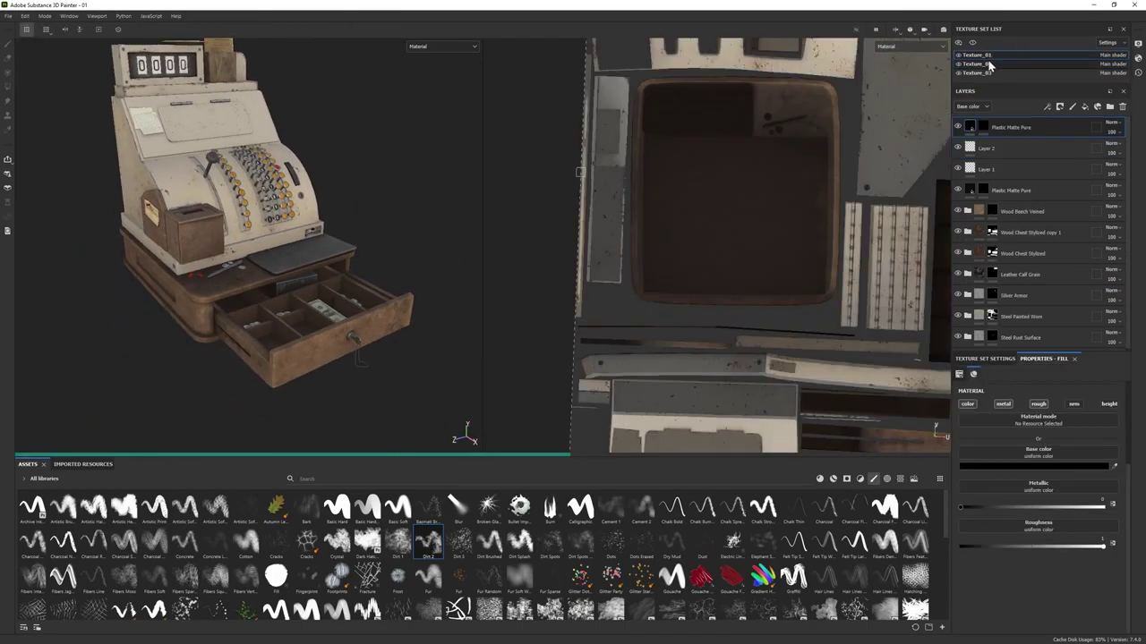
{"action": "left_click", "coordinate": [973, 43]}
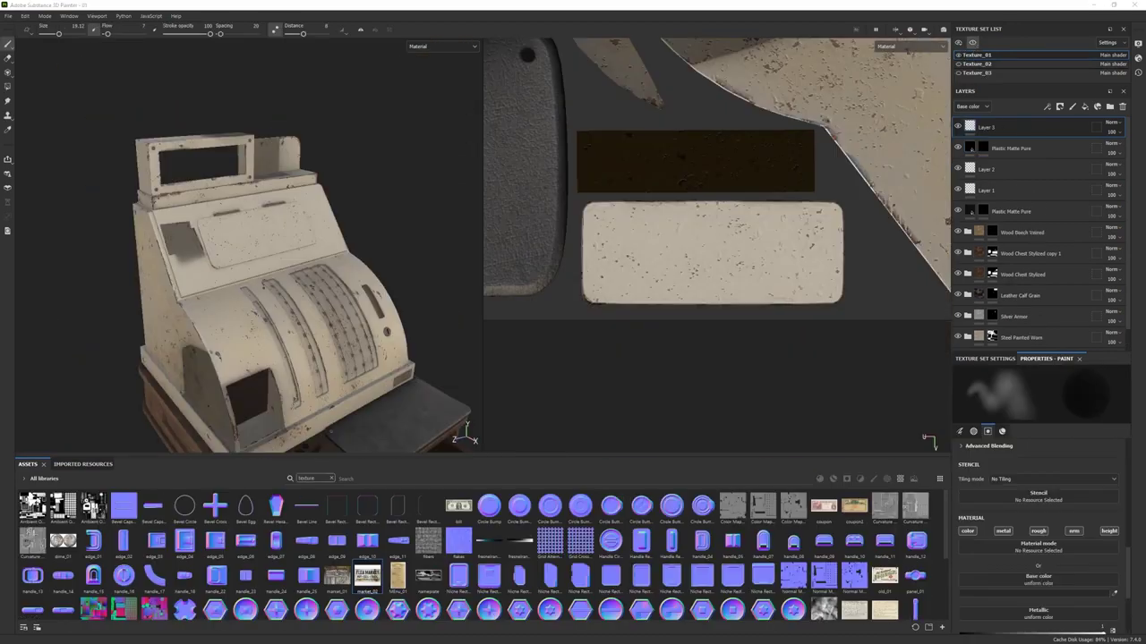
{"action": "left_click_drag", "start_coordinate": [239, 546], "coordinate": [240, 546]}
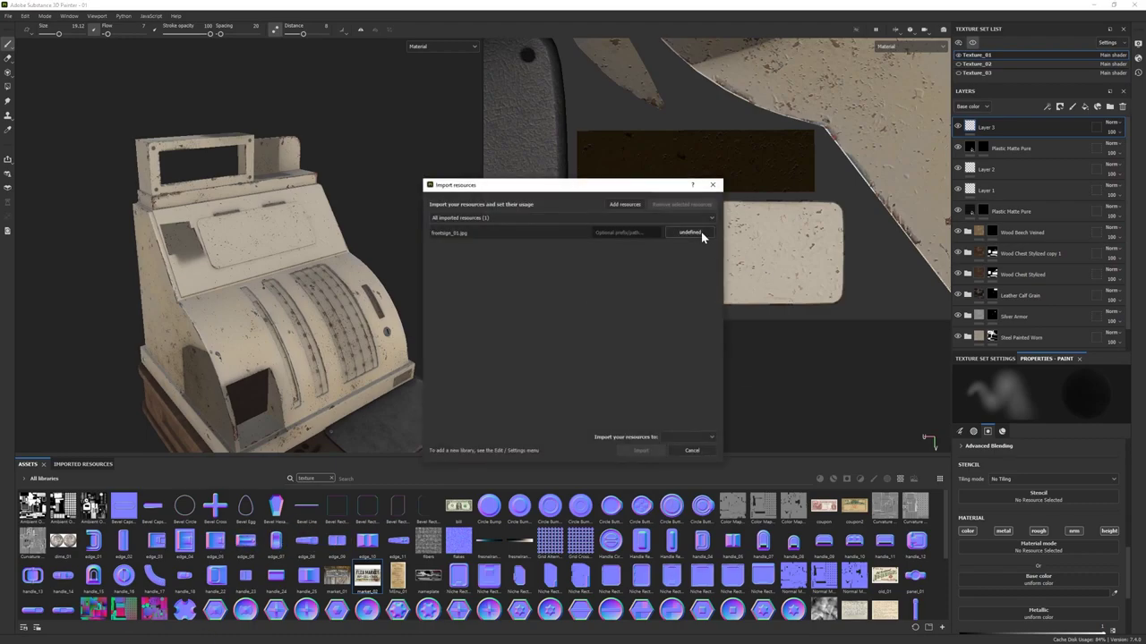
{"action": "left_click", "coordinate": [701, 232]}
{"action": "left_click", "coordinate": [716, 270]}
{"action": "left_click", "coordinate": [701, 447]}
{"action": "left_click", "coordinate": [641, 450]}
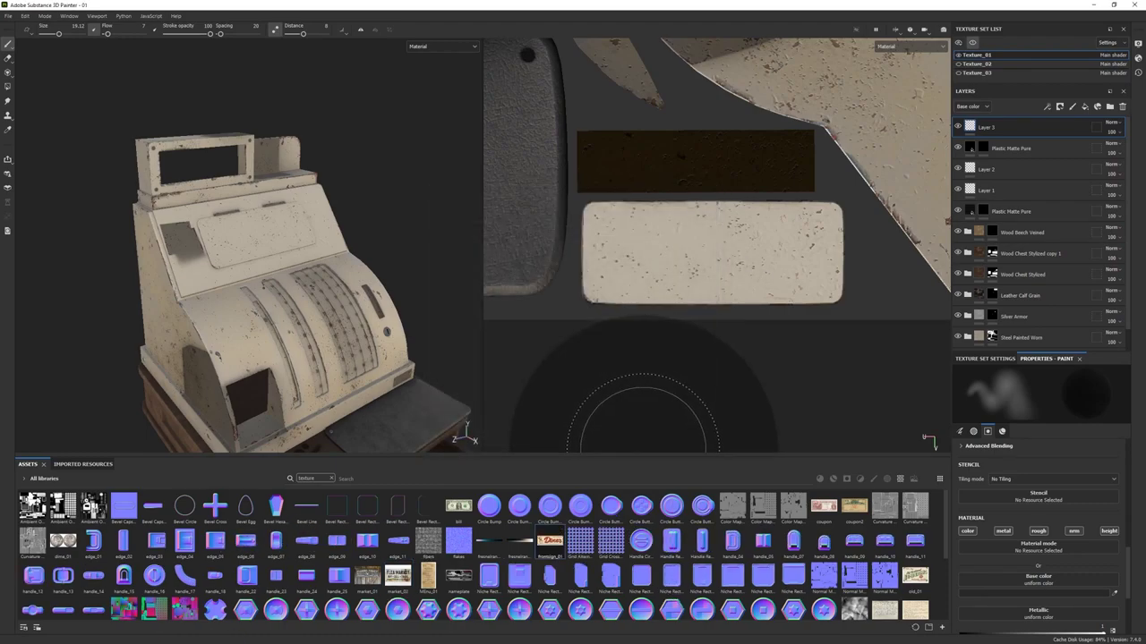
- Load frontsign_01 as the Projection tool's base colour
{"action": "left_click", "coordinate": [8, 86]}
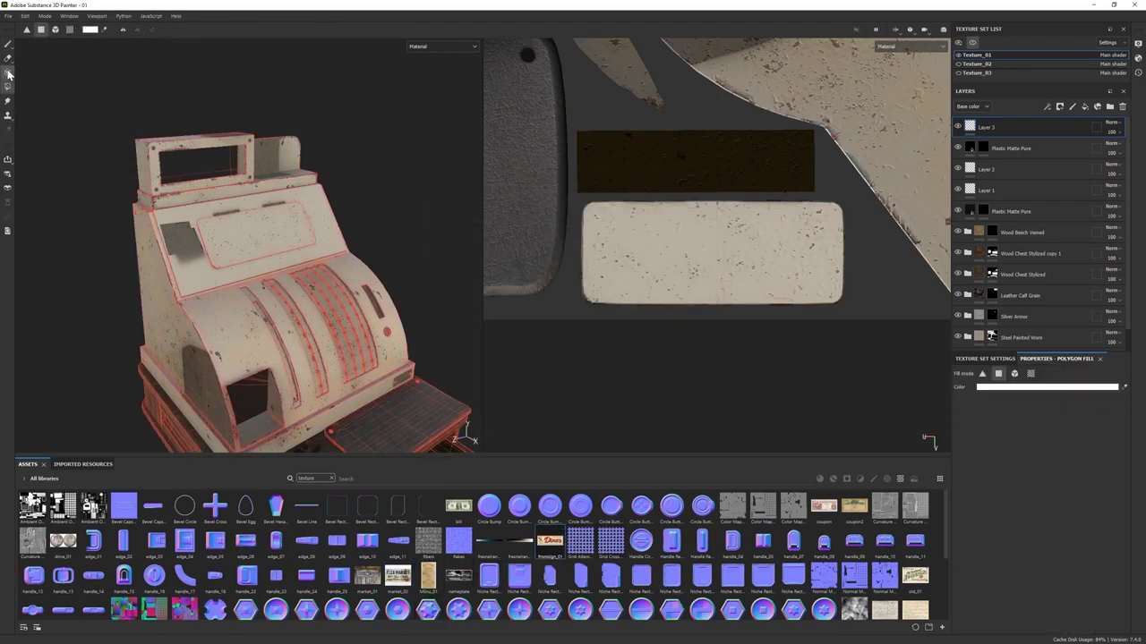
{"action": "left_click", "coordinate": [8, 74]}
{"action": "left_click_drag", "start_coordinate": [549, 541], "coordinate": [984, 546]}
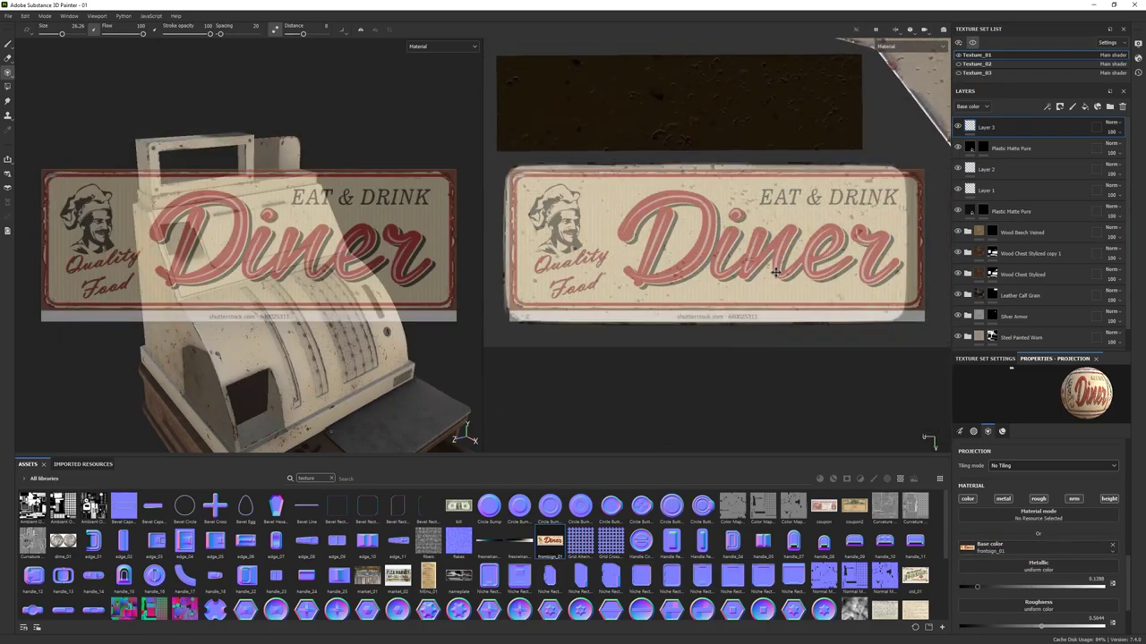
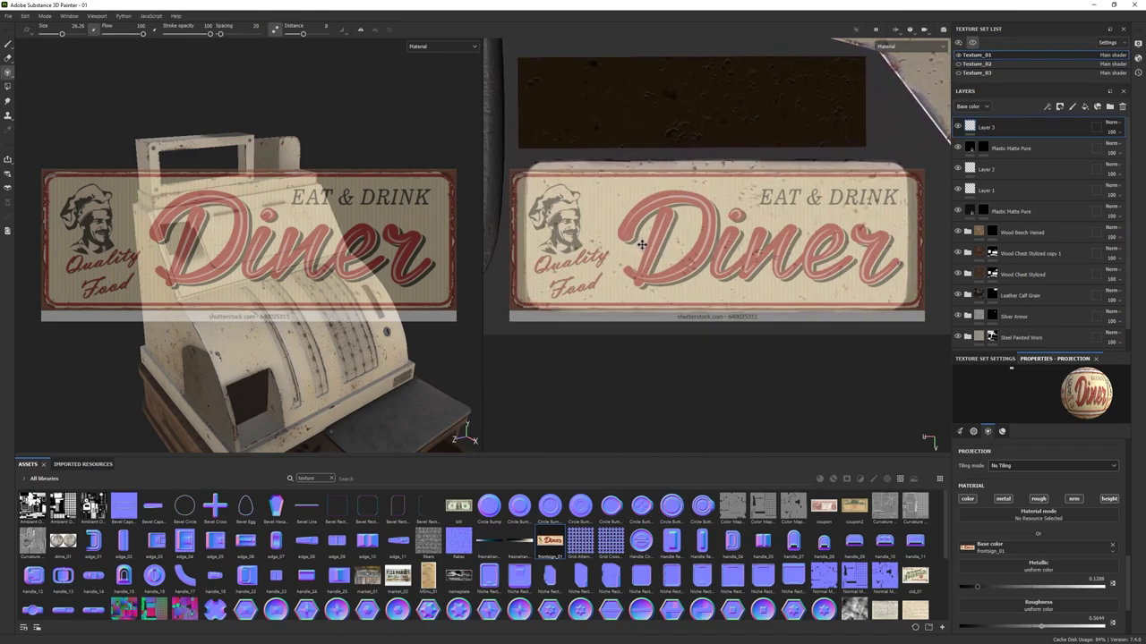
- Shrink the brush to about 15.9 and bake the projected Diner sticker onto the front panel
{"action": "mouse_move", "coordinate": [640, 243]}
{"action": "right_mouse_down", "text": "ctrl"}
{"action": "mouse_move", "coordinate": [567, 214]}
{"action": "mouse_move", "coordinate": [579, 238]}
{"action": "right_mouse_up", "text": "ctrl"}
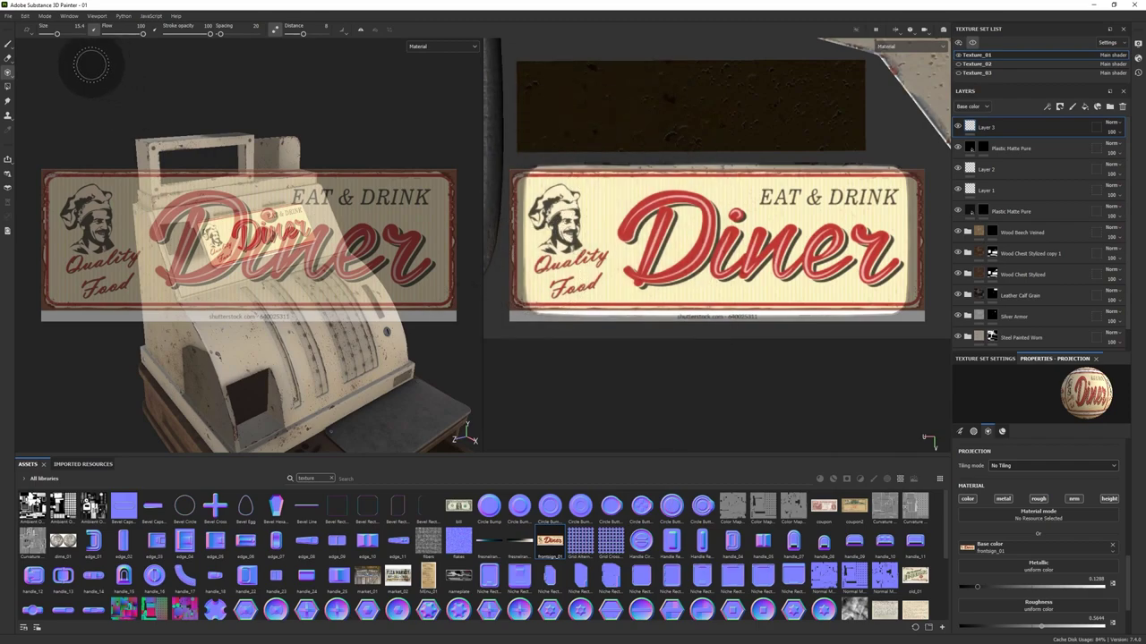
{"action": "key", "text": "1"}
{"action": "scroll", "coordinate": [253, 284], "scroll_direction": "down", "scroll_amount": 3}
- Clear the 'texture' asset search and filter the Assets panel to Materials
{"action": "scroll", "coordinate": [253, 284], "scroll_direction": "up", "scroll_amount": 4}
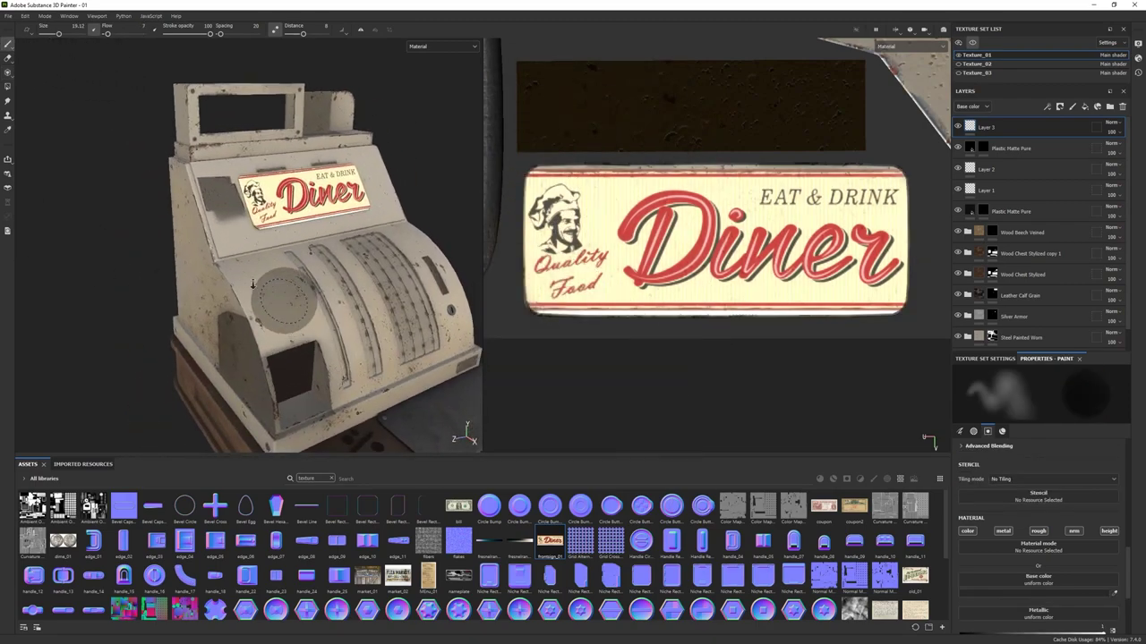
{"action": "scroll", "coordinate": [254, 284], "scroll_direction": "down", "scroll_amount": 2}
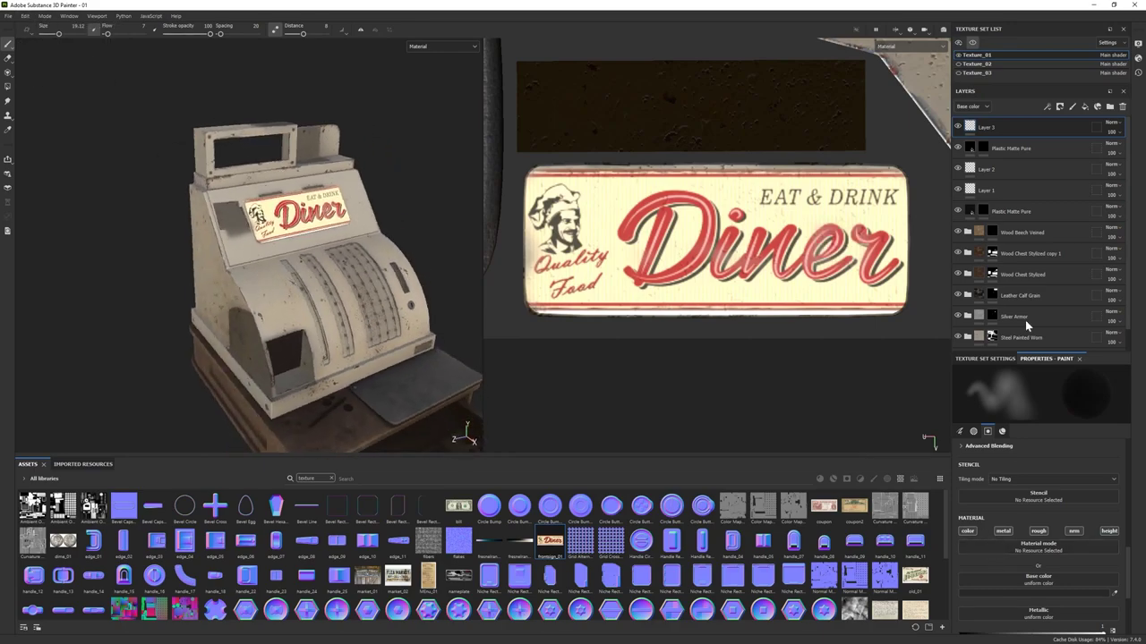
{"action": "left_click", "coordinate": [331, 478]}
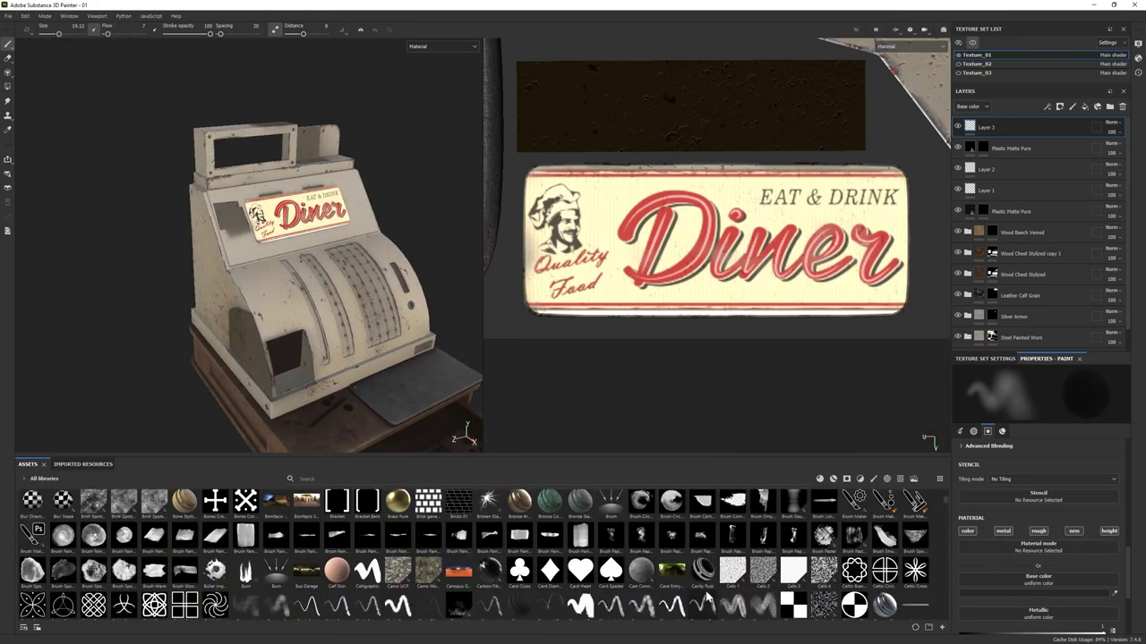
{"action": "left_click", "coordinate": [833, 479]}
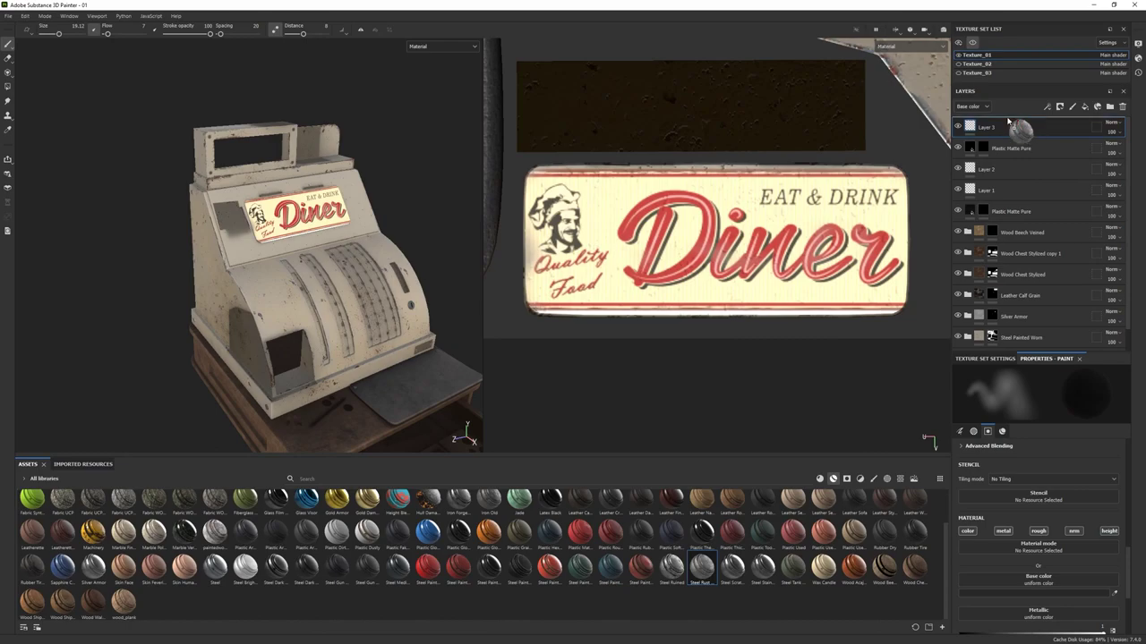
- Add a Steel Ruined material layer with a black mask and reveal it across the sign panel
{"action": "left_click_drag", "start_coordinate": [1008, 121], "coordinate": [1008, 125]}
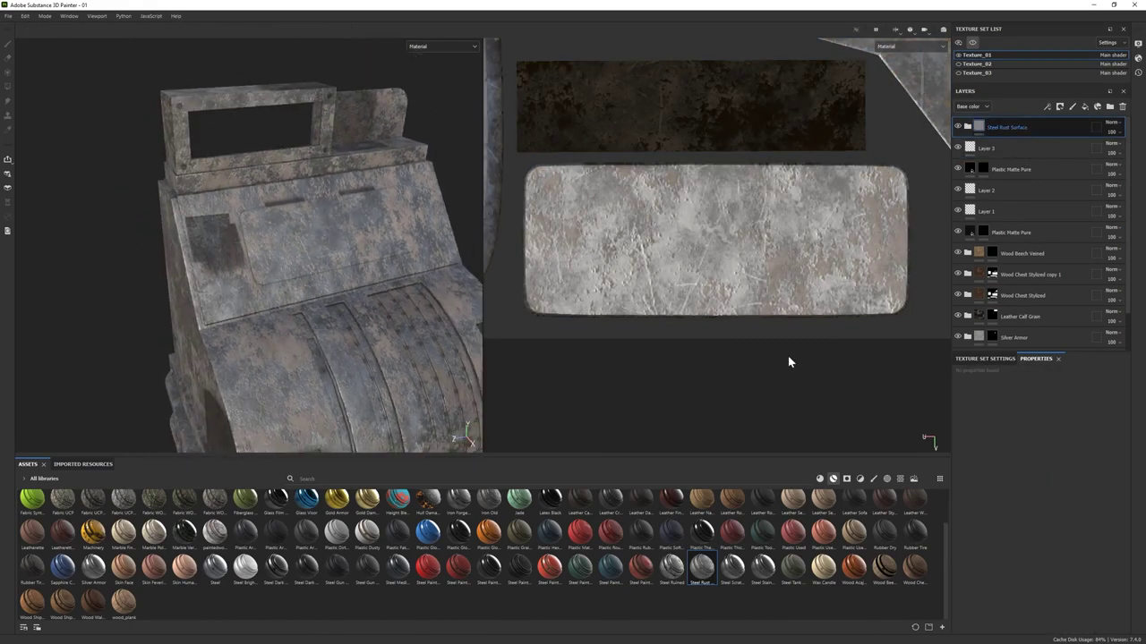
{"action": "key", "text": "ctrl+z"}
{"action": "left_click_drag", "start_coordinate": [671, 565], "coordinate": [1014, 126]}
{"action": "right_click", "coordinate": [1034, 134]}
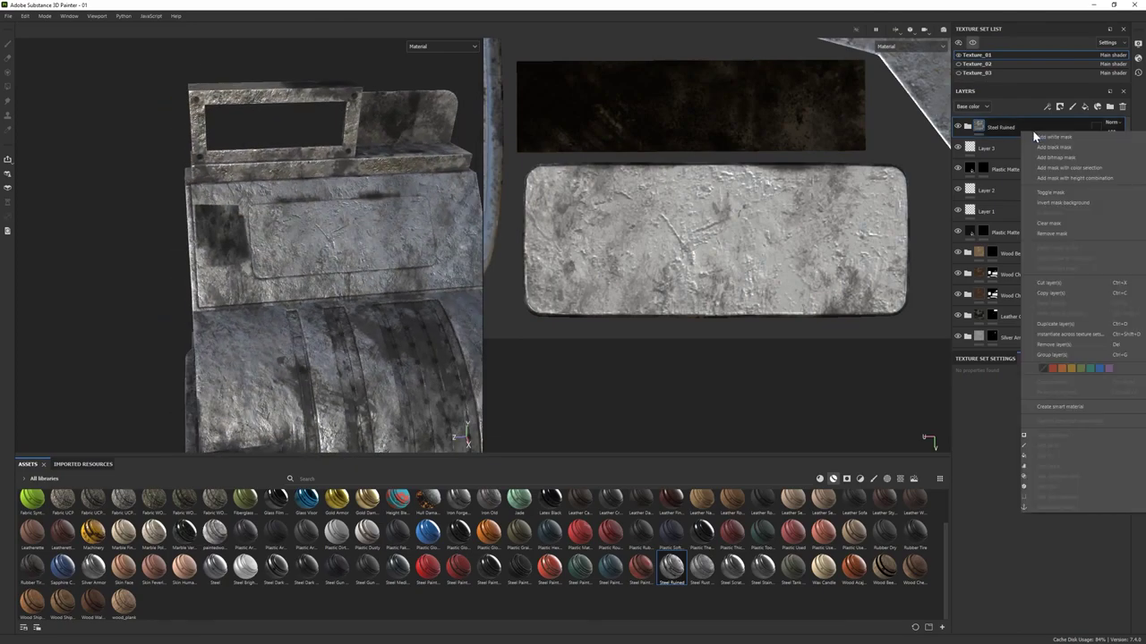
{"action": "left_click", "coordinate": [1054, 147]}
{"action": "left_click", "coordinate": [341, 251]}
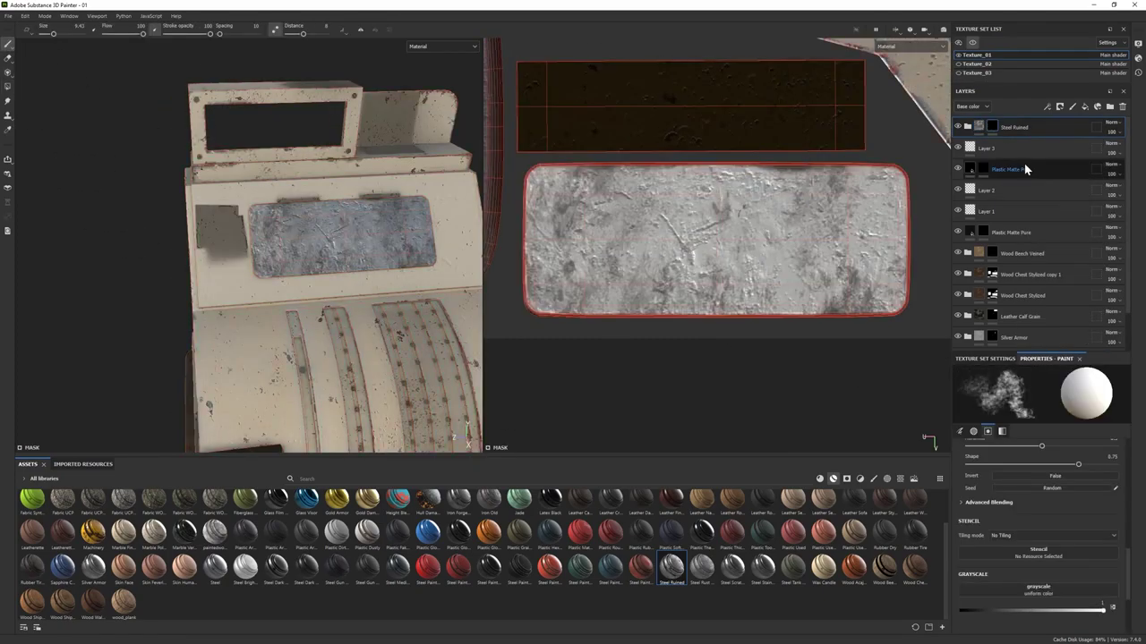
- Move the Diner sticker's Layer 3 to the top and set it to Overlay blending
{"action": "left_click_drag", "start_coordinate": [1027, 170], "coordinate": [1012, 127]}
{"action": "left_click", "coordinate": [1112, 124]}
{"action": "left_click", "coordinate": [1106, 133]}
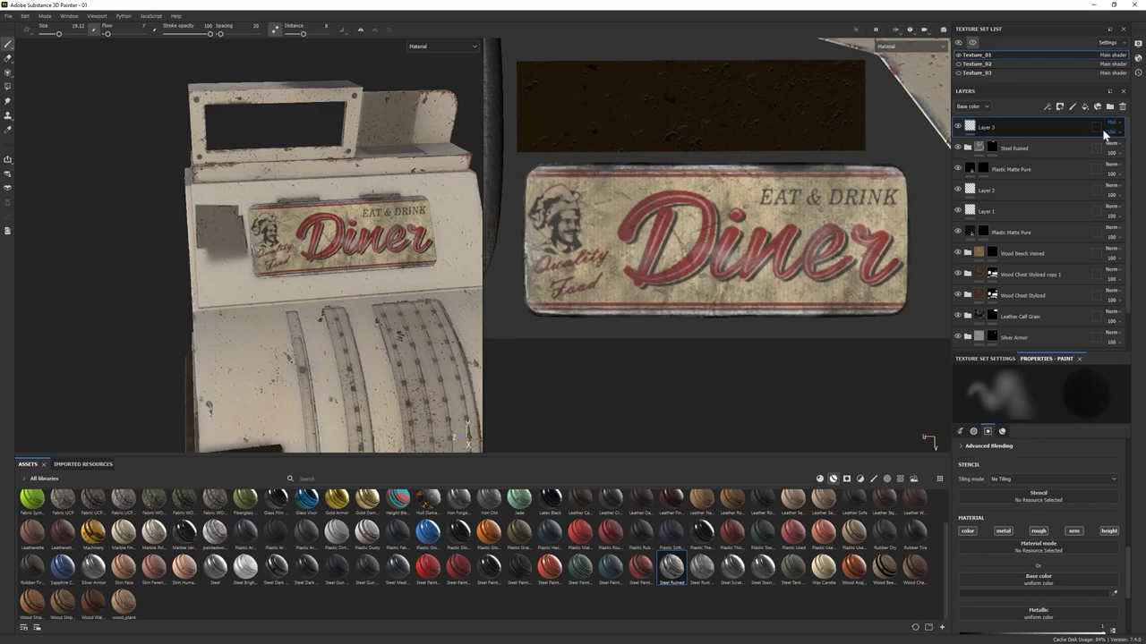
{"action": "left_click", "coordinate": [1111, 124]}
{"action": "left_click", "coordinate": [1110, 228]}
- Erase along the Diner sticker's edges, starting with its bottom edge, for a worn look
{"action": "left_click_drag", "start_coordinate": [386, 379], "coordinate": [132, 186], "text": "alt"}
{"action": "key", "text": "2"}
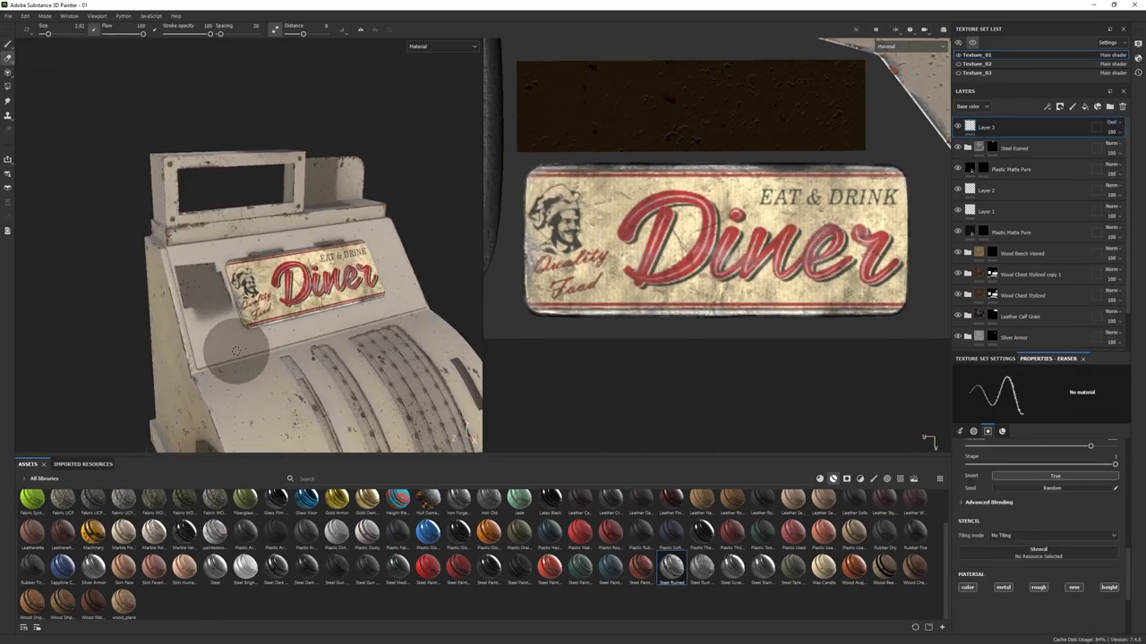
{"action": "scroll", "coordinate": [236, 350], "scroll_direction": "up", "scroll_amount": 3}
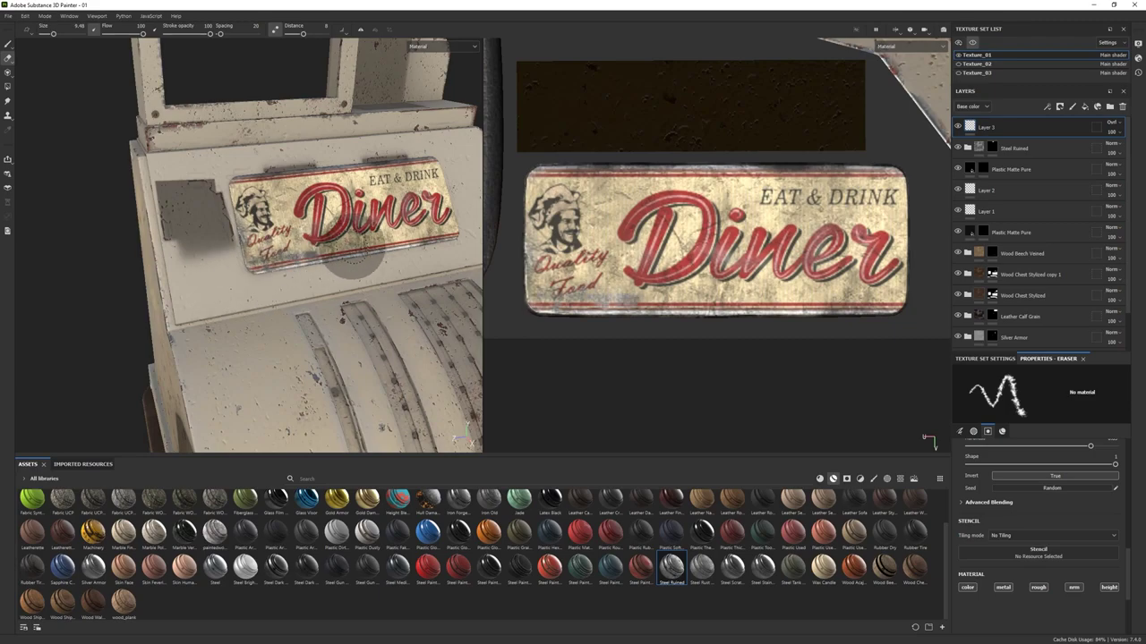
{"action": "scroll", "coordinate": [465, 608], "scroll_direction": "up", "scroll_amount": 2}
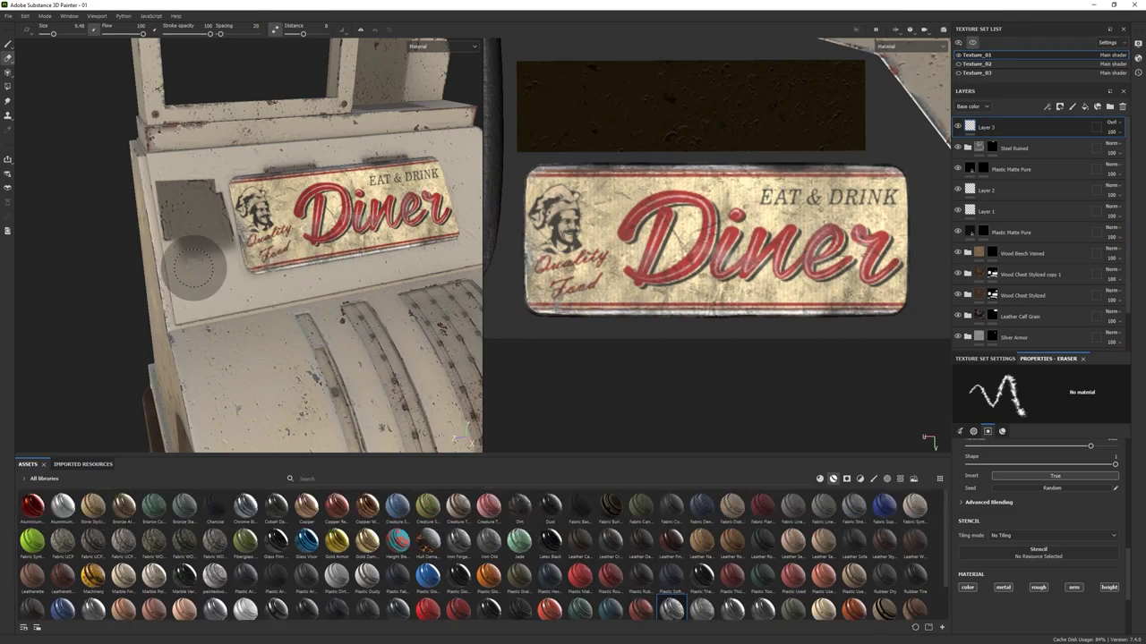
{"action": "left_click", "coordinate": [452, 255], "text": "shift"}
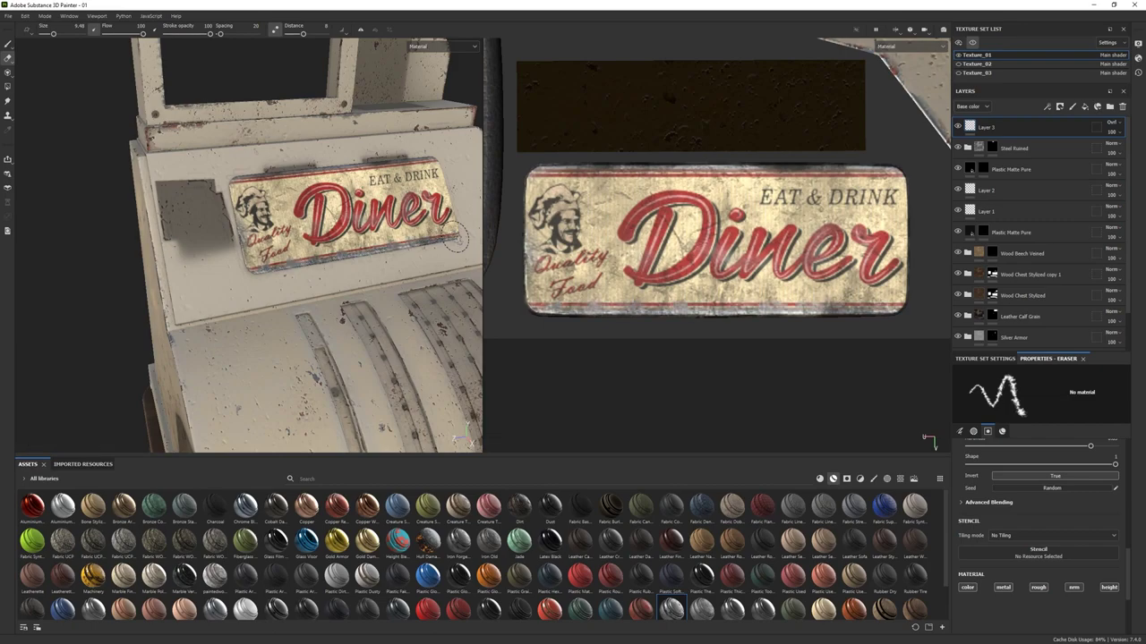
{"action": "scroll", "coordinate": [1031, 541], "scroll_direction": "up", "scroll_amount": 8}
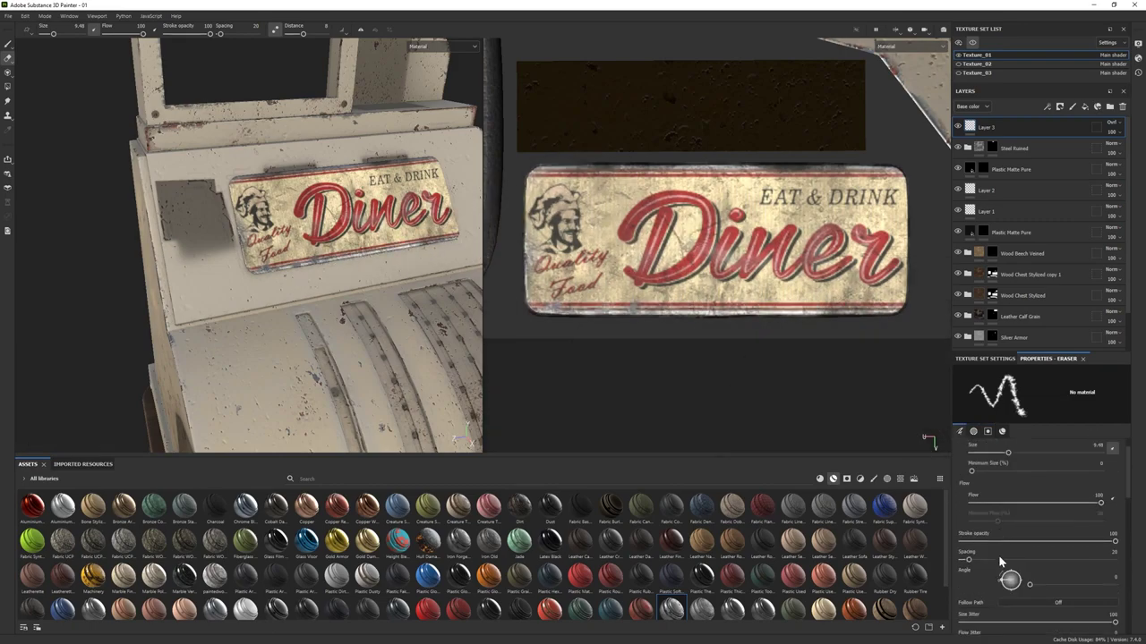
{"action": "left_click_drag", "start_coordinate": [999, 587], "coordinate": [950, 587]}
{"action": "scroll", "coordinate": [985, 582], "scroll_direction": "down", "scroll_amount": 2}
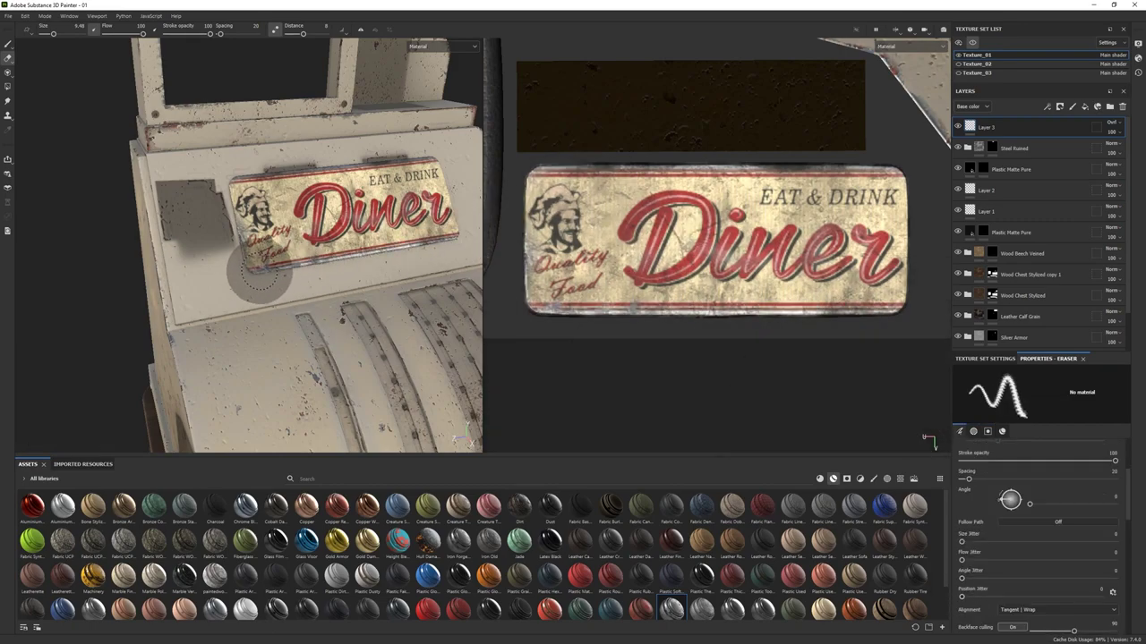
{"action": "mouse_move", "coordinate": [281, 281]}
{"action": "left_mouse_down", "text": "alt"}
{"action": "mouse_move", "coordinate": [296, 295]}
{"action": "mouse_move", "coordinate": [281, 306]}
{"action": "mouse_move", "coordinate": [385, 295]}
{"action": "left_mouse_up", "text": "alt"}
- Adjust the roughness of the Base layer inside the Steel Ruined folder
{"action": "left_click", "coordinate": [967, 146]}
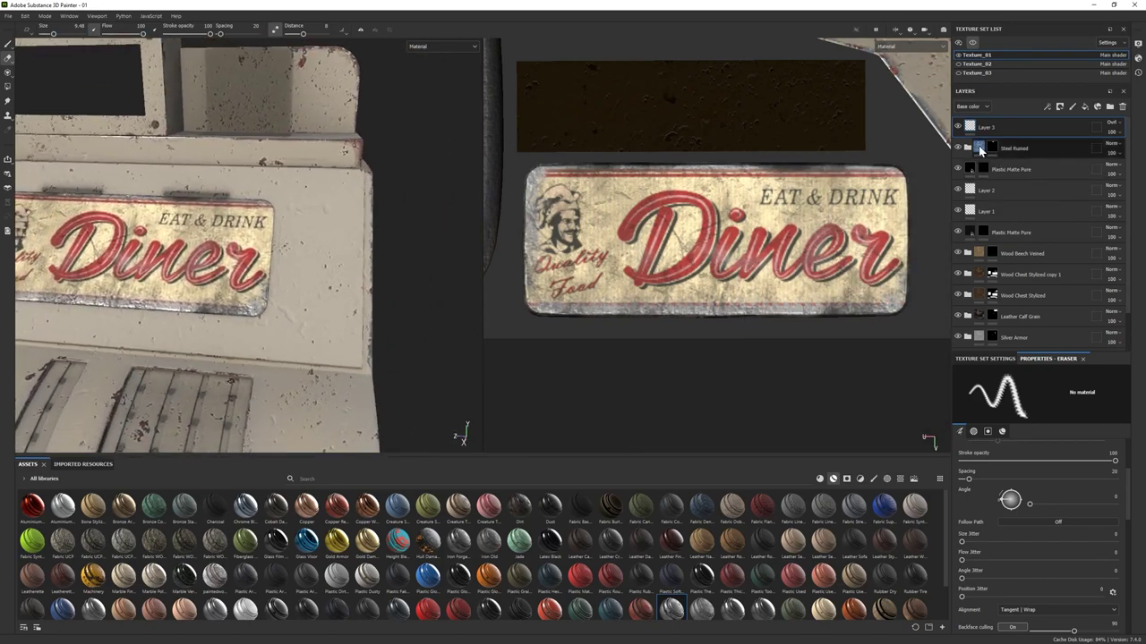
{"action": "left_click", "coordinate": [1022, 329]}
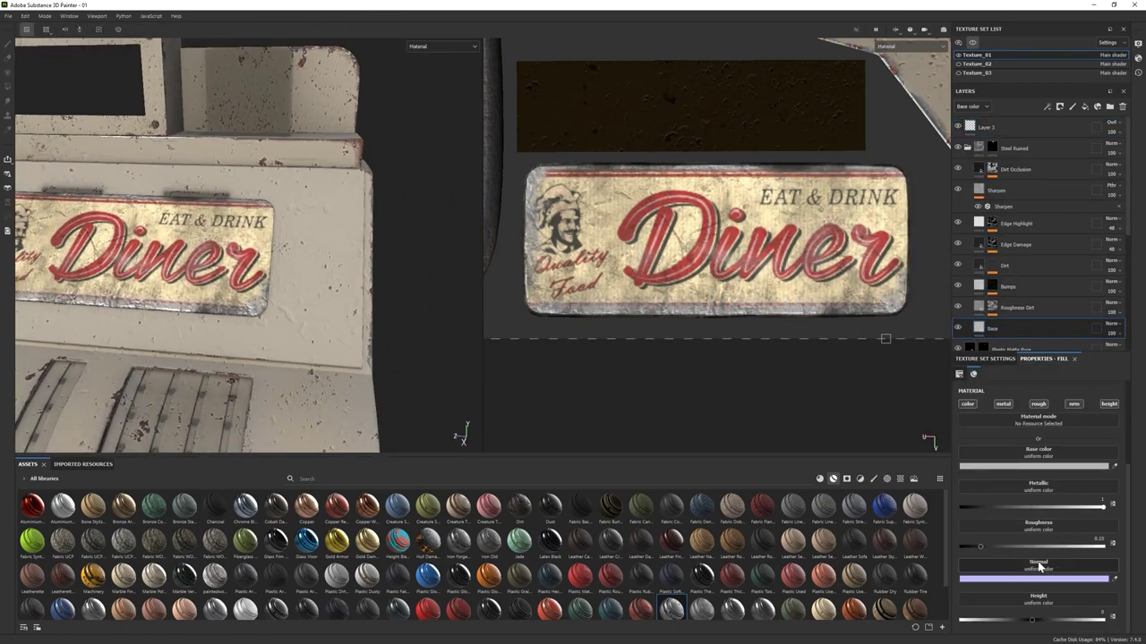
{"action": "left_click_drag", "start_coordinate": [1051, 549], "coordinate": [1048, 548]}
{"action": "key", "text": "f"}
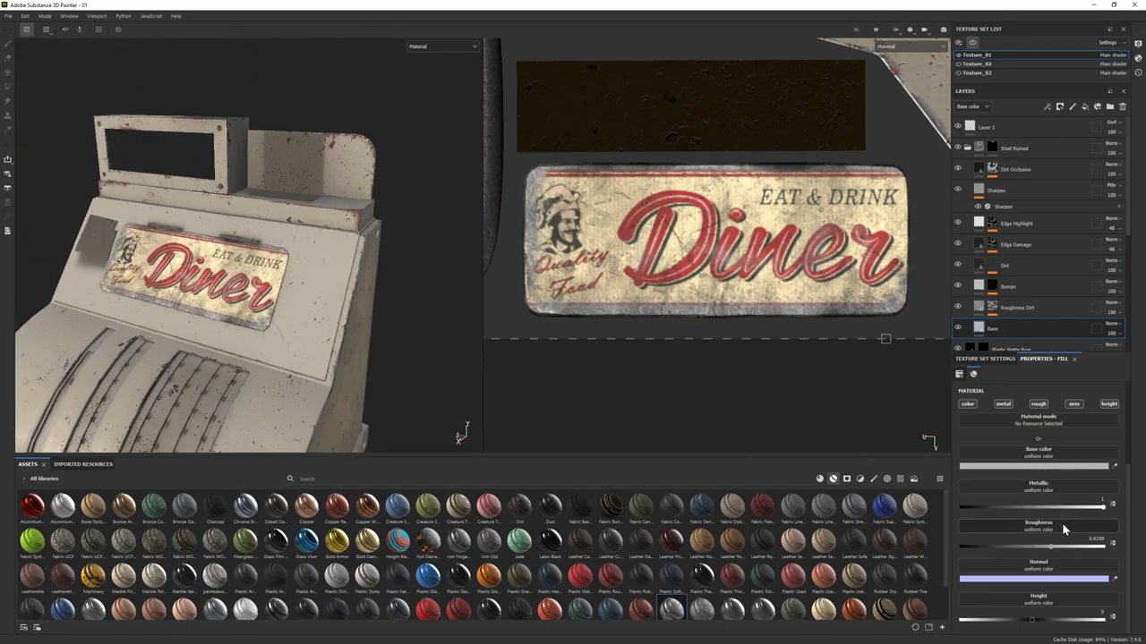
{"action": "left_click_drag", "start_coordinate": [393, 358], "coordinate": [361, 346], "text": "alt"}
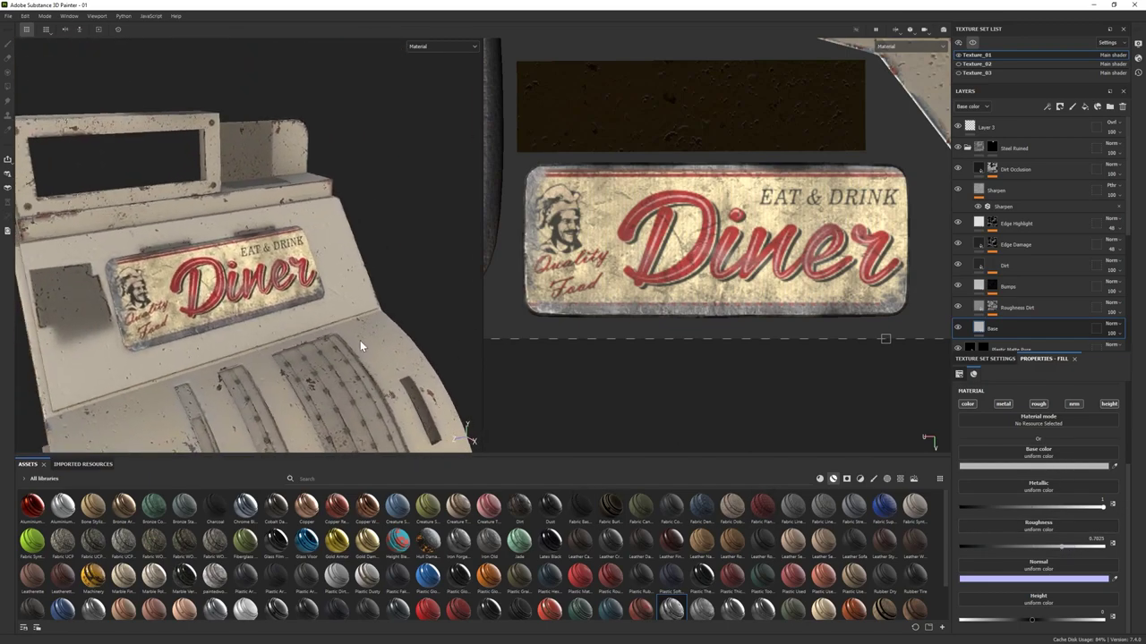
- Lower Layer 3's opacity to 70 and duplicate it
{"action": "left_click", "coordinate": [1118, 130]}
{"action": "left_click_drag", "start_coordinate": [1130, 154], "coordinate": [1129, 153]}
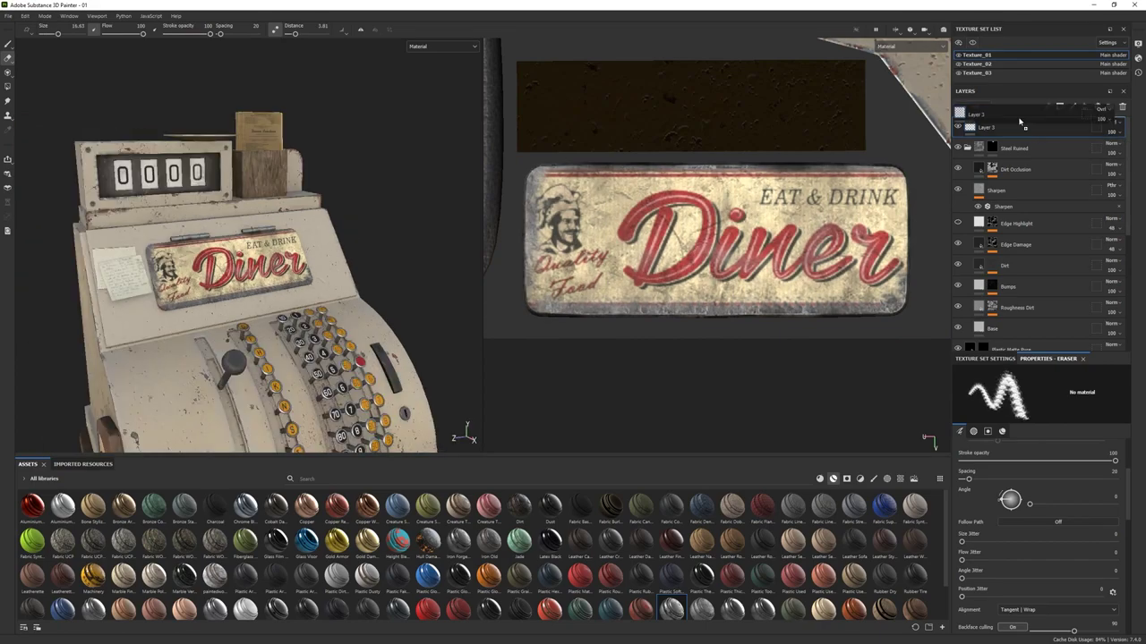
{"action": "key", "text": "ctrl+d"}
- Set Layer 3 copy 1 to Difference blending and toggle its visibility to compare
{"action": "left_click", "coordinate": [1113, 123]}
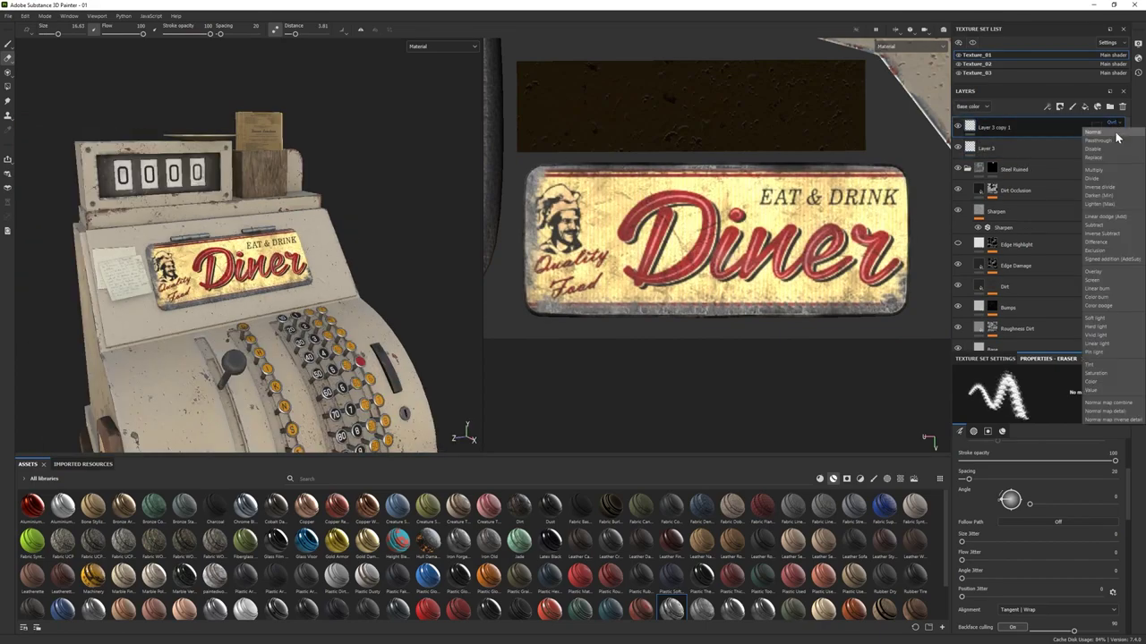
{"action": "left_click", "coordinate": [1111, 243]}
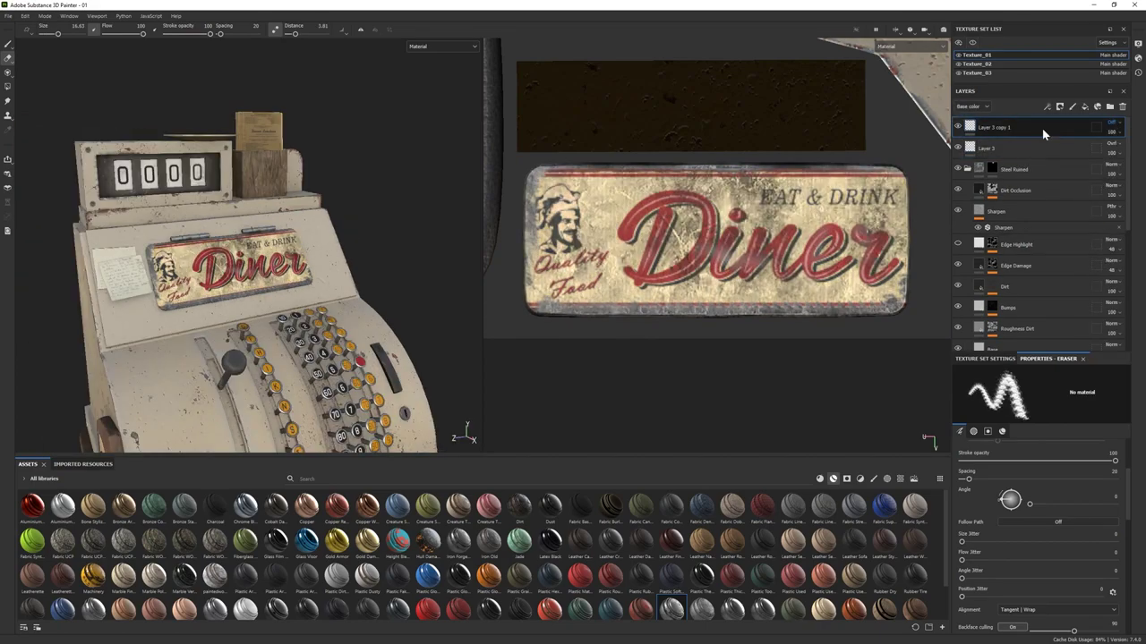
{"action": "left_click", "coordinate": [958, 126]}
{"action": "left_click", "coordinate": [957, 126]}
{"action": "left_click", "coordinate": [958, 126]}
- Compare Steel Ruined and Layer 3 visibility, then give Layer 3 copy 1 another blend mode
{"action": "left_click_drag", "start_coordinate": [214, 295], "coordinate": [305, 296], "text": "alt"}
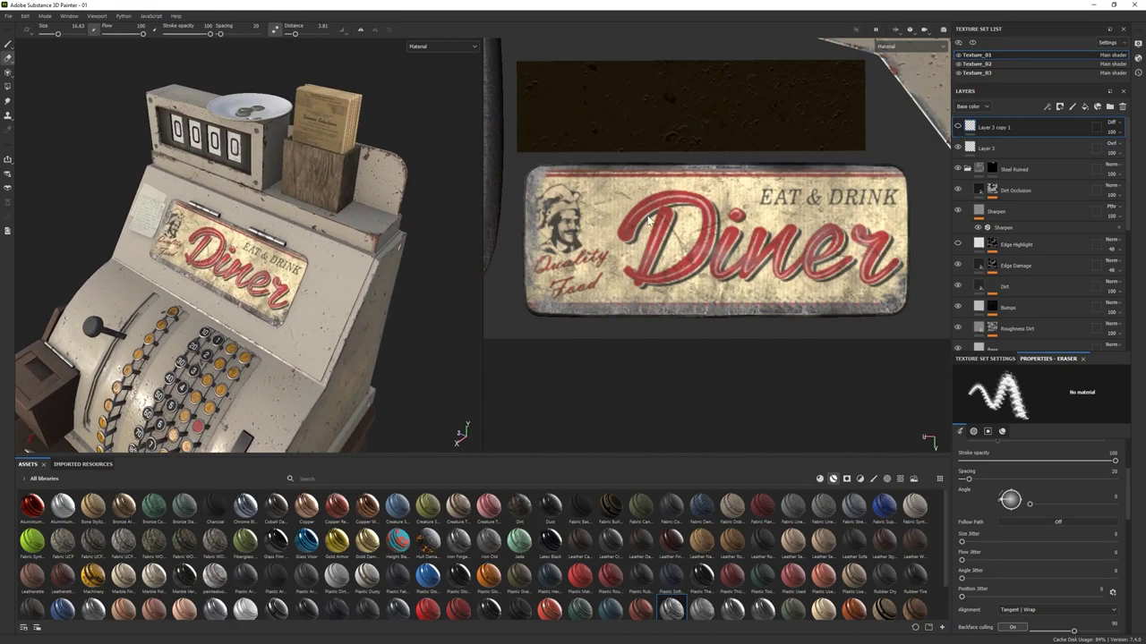
{"action": "left_click", "coordinate": [958, 169]}
{"action": "left_click", "coordinate": [958, 147]}
{"action": "left_click", "coordinate": [958, 147]}
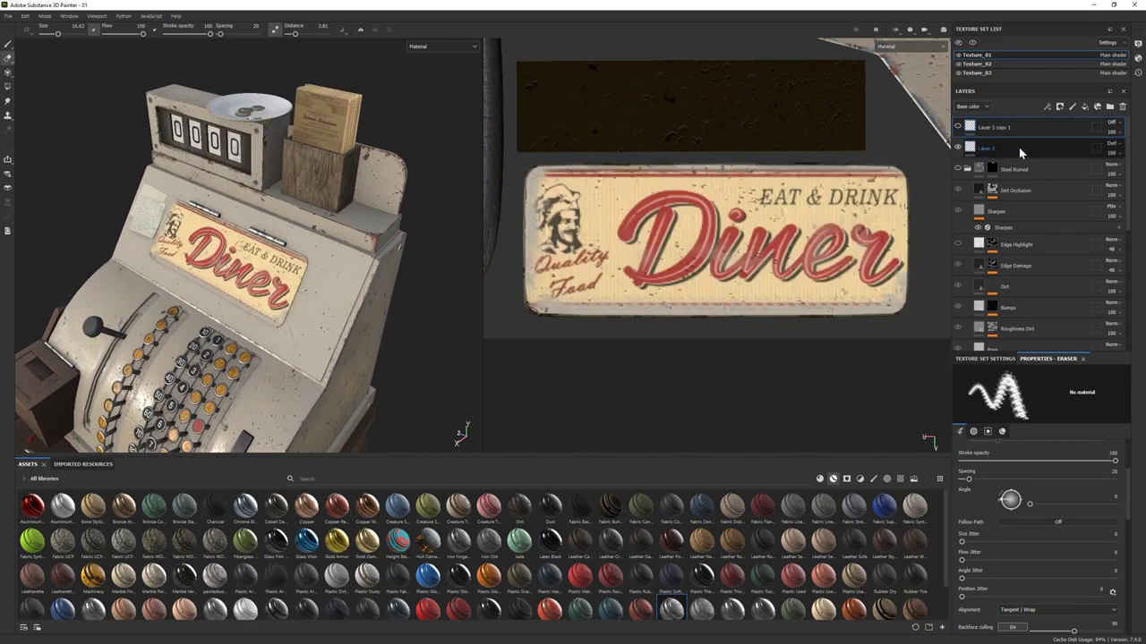
{"action": "left_click", "coordinate": [976, 149]}
{"action": "left_click", "coordinate": [958, 127]}
{"action": "left_click", "coordinate": [1029, 127]}
{"action": "left_click", "coordinate": [1112, 123]}
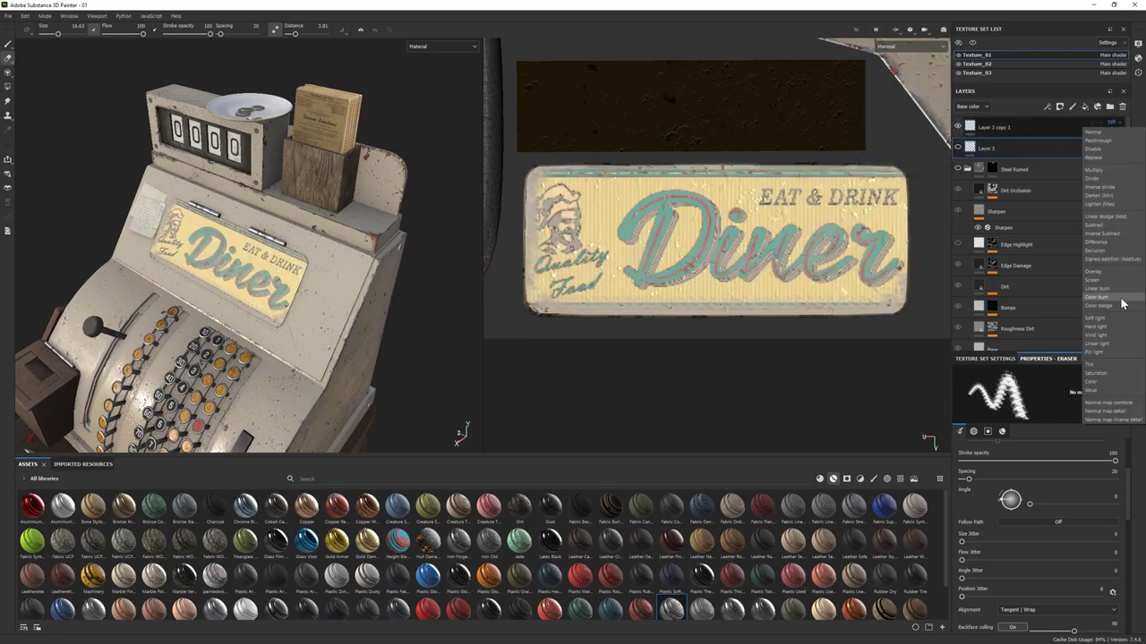
{"action": "left_click", "coordinate": [1116, 136]}
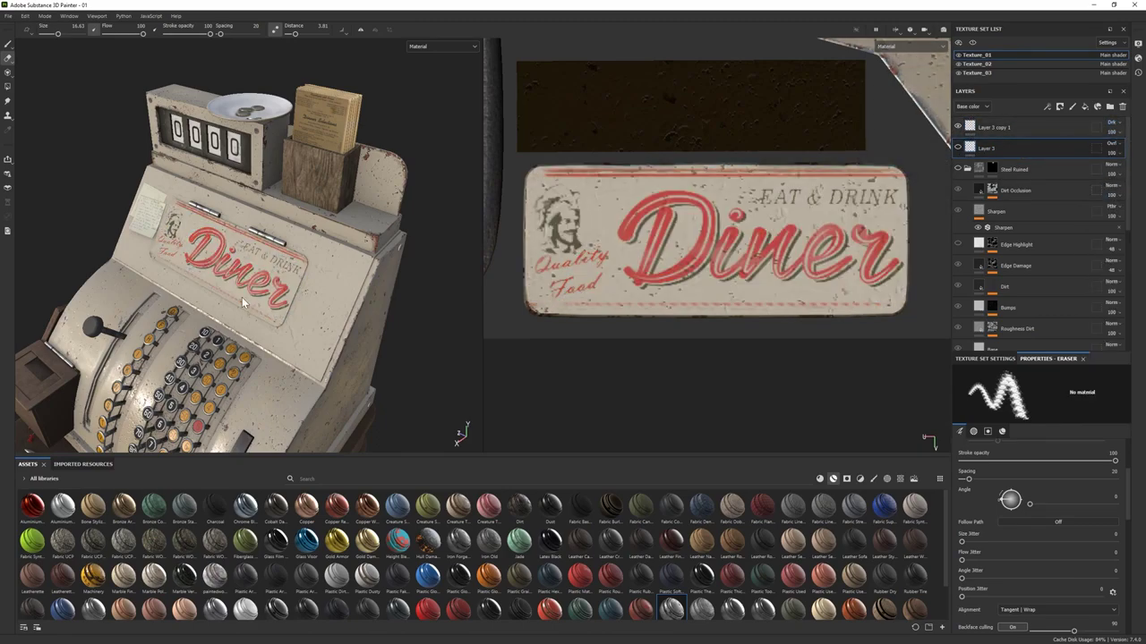
- Erase with the spattered Dirt 3 brush, collapse Steel Ruined and select the Plastic Matte Pure fill
{"action": "left_click_drag", "start_coordinate": [241, 297], "coordinate": [268, 328], "text": "alt"}
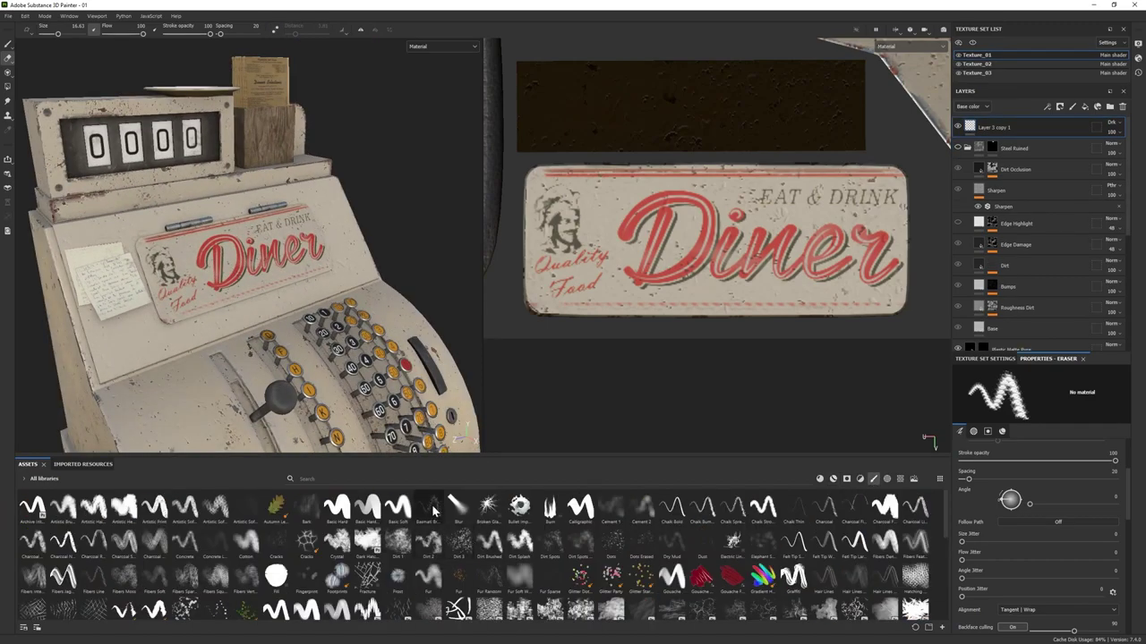
{"action": "left_click", "coordinate": [458, 540]}
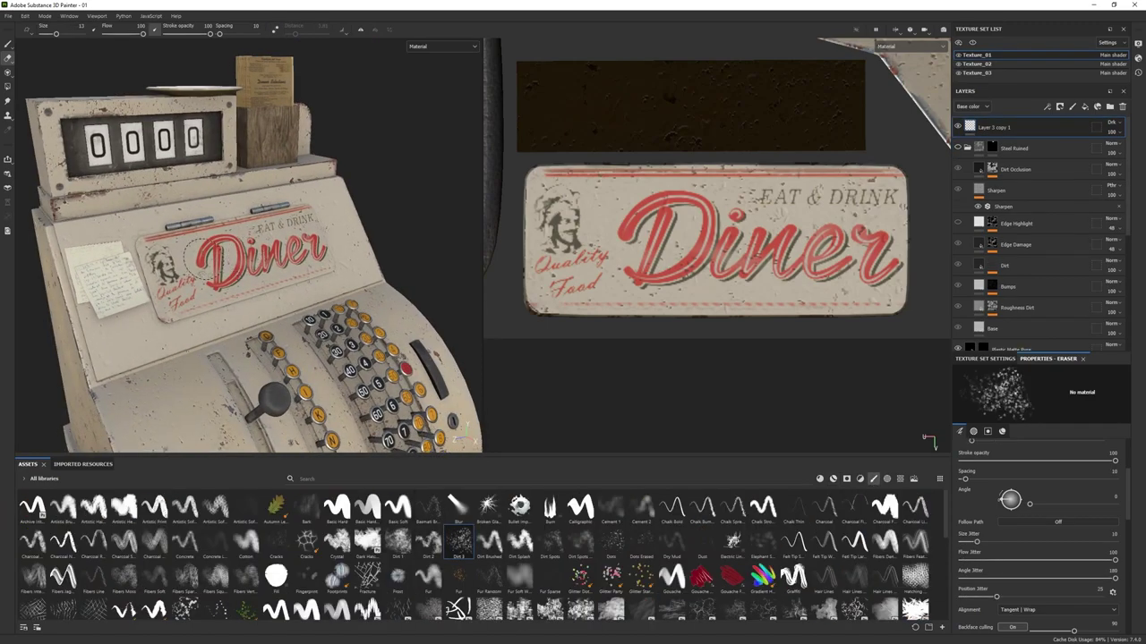
{"action": "scroll", "coordinate": [214, 265], "scroll_direction": "up", "scroll_amount": 3}
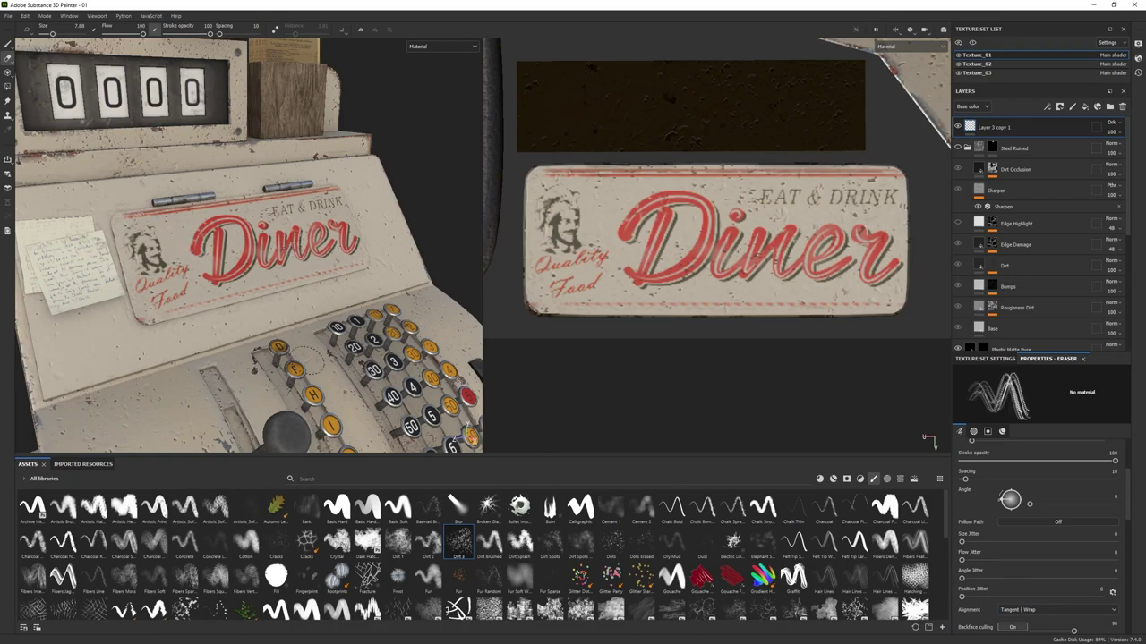
{"action": "left_click_drag", "start_coordinate": [307, 360], "coordinate": [303, 336], "text": "alt"}
{"action": "scroll", "coordinate": [302, 337], "scroll_direction": "down", "scroll_amount": 3}
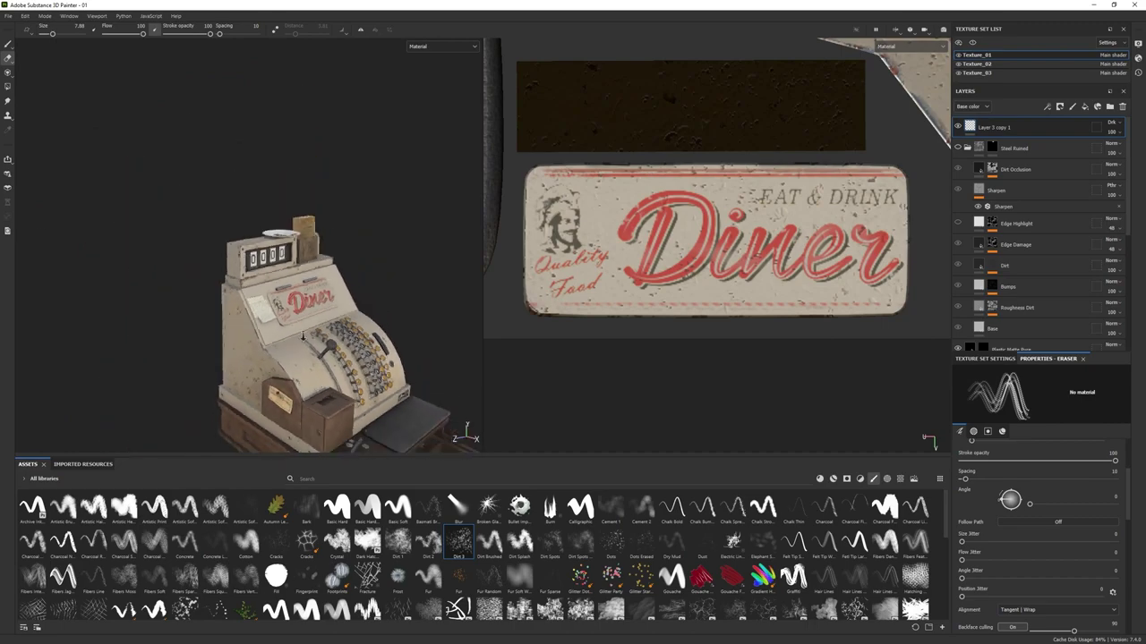
{"action": "scroll", "coordinate": [302, 337], "scroll_direction": "up", "scroll_amount": 6}
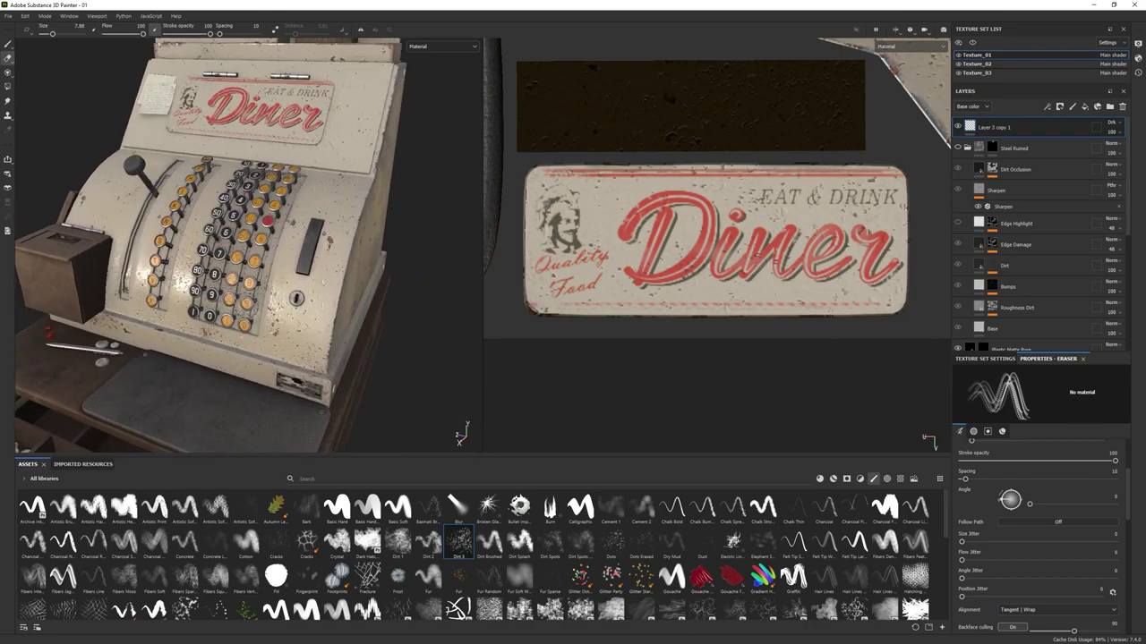
{"action": "left_click", "coordinate": [968, 149]}
{"action": "left_click", "coordinate": [1033, 146]}
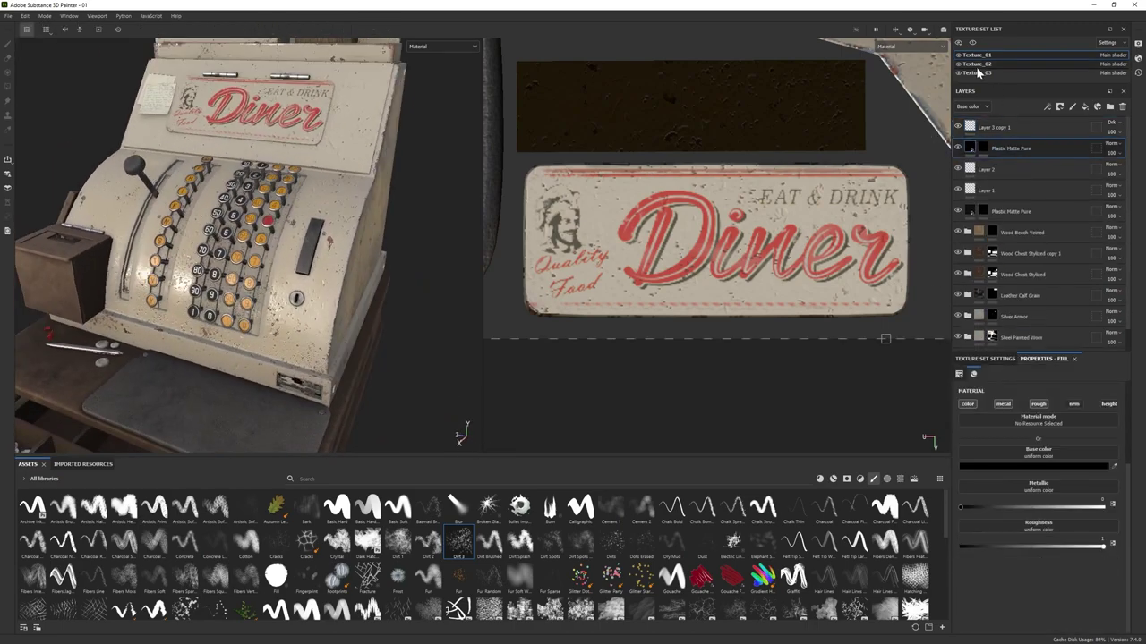
- Switch to the Texture_02 texture set and isolate its parts around the register keys
{"action": "left_click", "coordinate": [972, 42]}
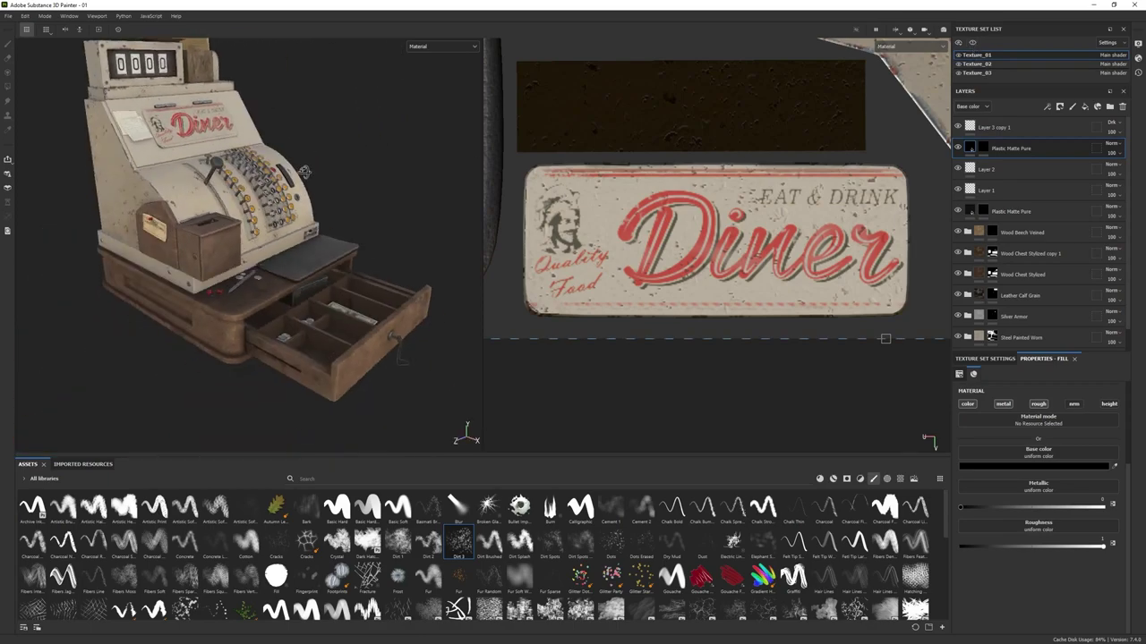
{"action": "left_click", "coordinate": [976, 65]}
{"action": "left_click", "coordinate": [972, 43]}
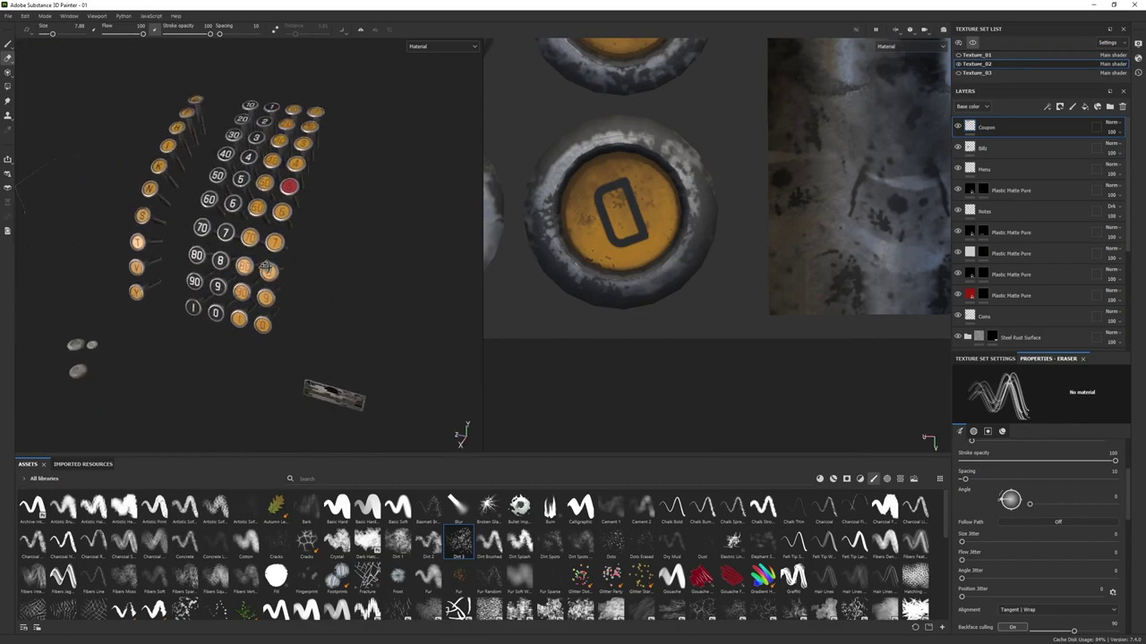
{"action": "left_click_drag", "start_coordinate": [266, 267], "coordinate": [190, 183], "text": "alt"}
{"action": "scroll", "coordinate": [1011, 210], "scroll_direction": "down", "scroll_amount": 4}
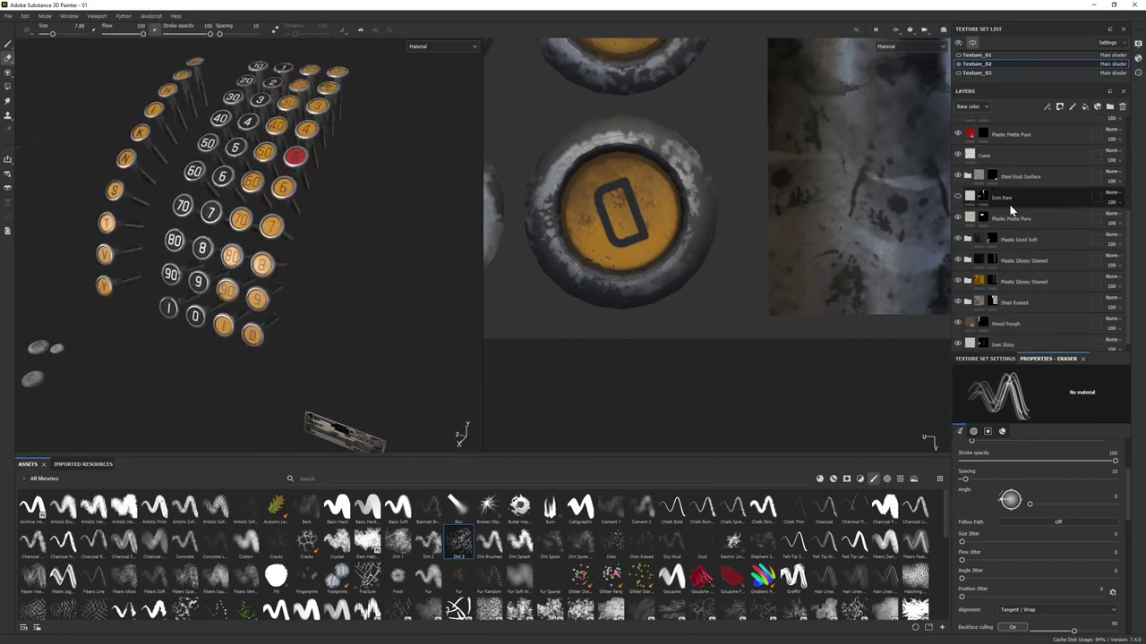
- Erase the Plastic Glossy Stained mask on the keys with the Dots and Dirt 2 brushes
{"action": "left_click", "coordinate": [994, 283]}
{"action": "scroll", "coordinate": [280, 222], "scroll_direction": "up", "scroll_amount": 2}
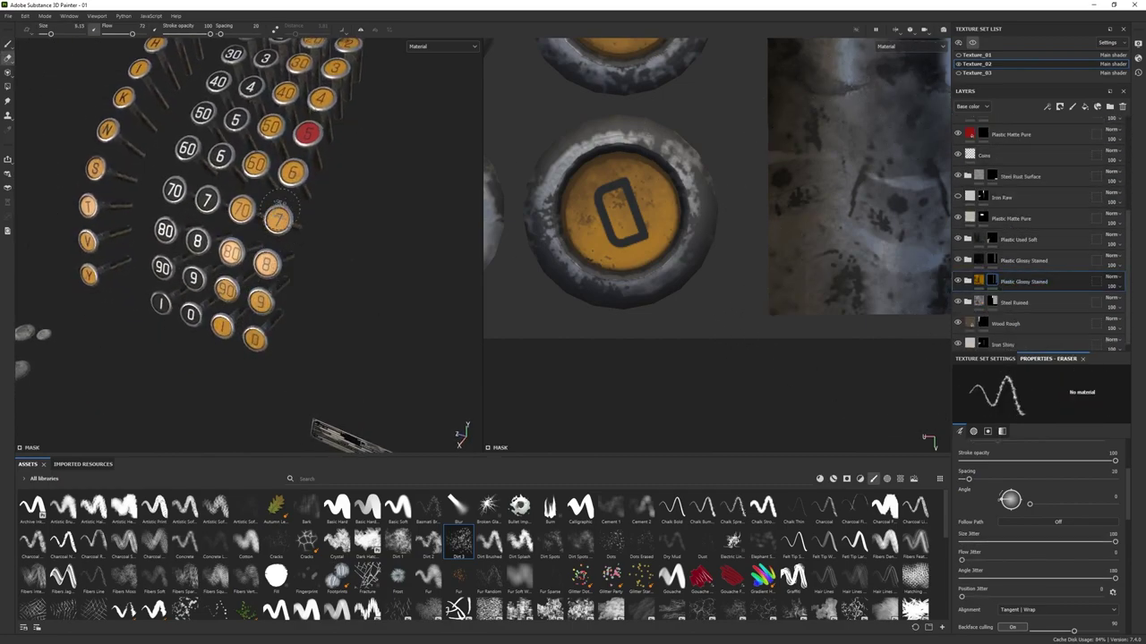
{"action": "scroll", "coordinate": [279, 215], "scroll_direction": "up", "scroll_amount": 2}
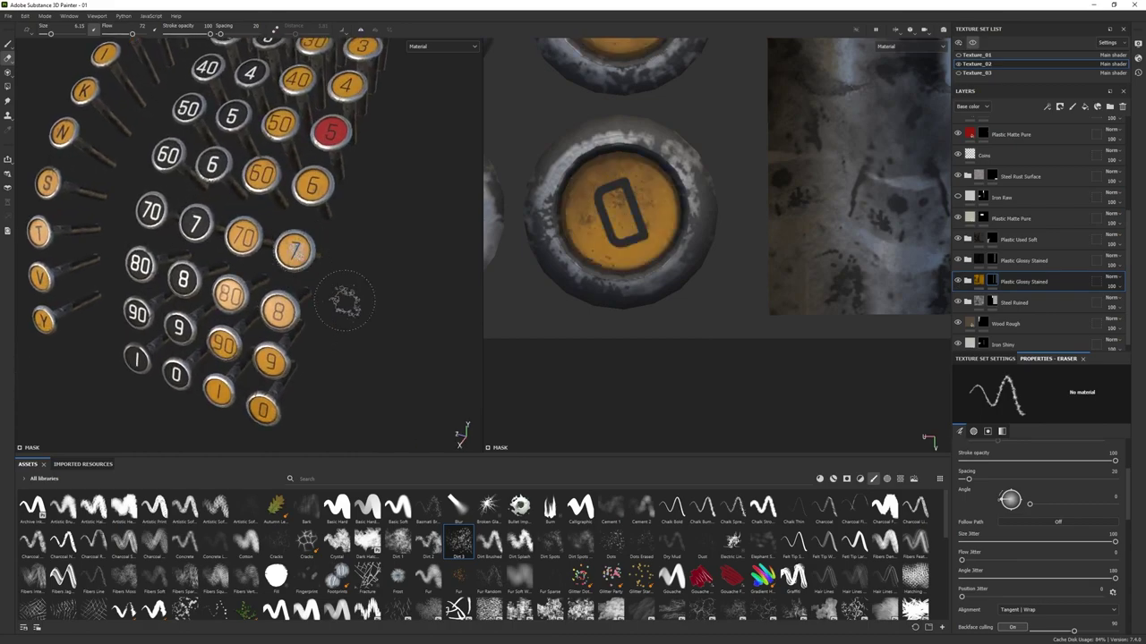
{"action": "left_click", "coordinate": [616, 544]}
{"action": "left_click_drag", "start_coordinate": [293, 250], "coordinate": [304, 295], "text": "alt"}
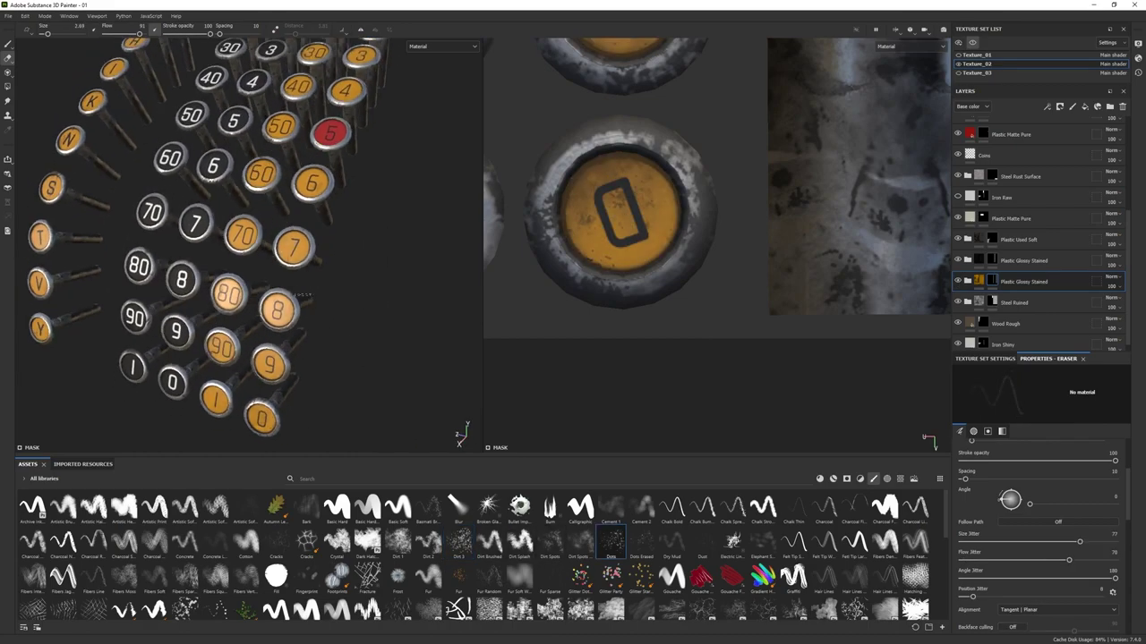
{"action": "left_click_drag", "start_coordinate": [269, 233], "coordinate": [204, 318], "text": "alt"}
{"action": "left_click", "coordinate": [430, 544]}
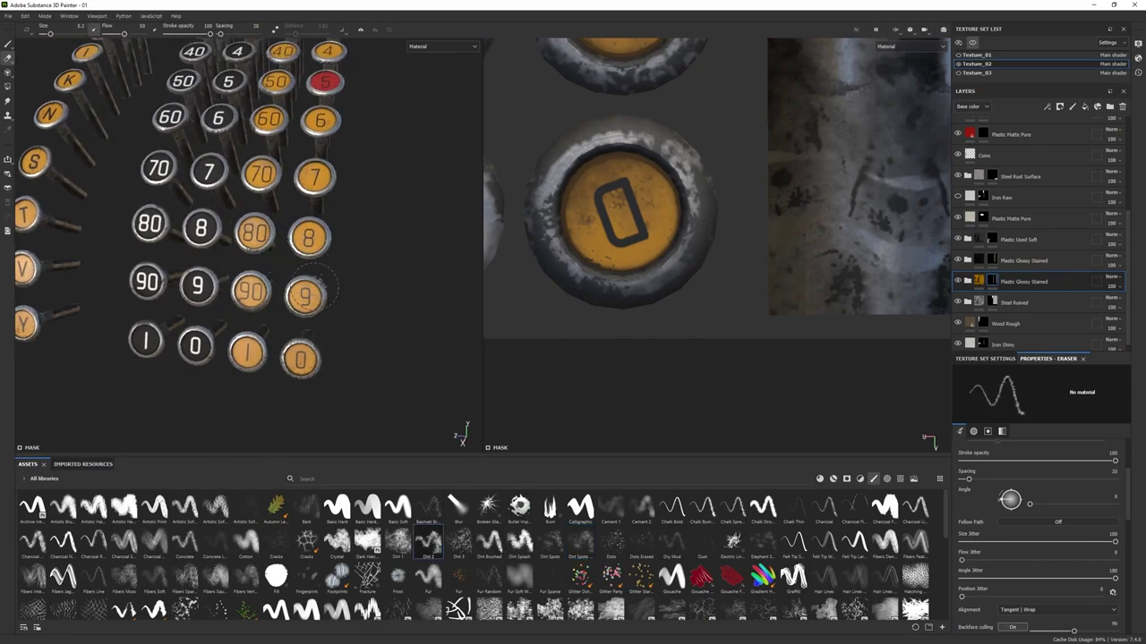
{"action": "left_click_drag", "start_coordinate": [392, 388], "coordinate": [169, 281], "text": "alt"}
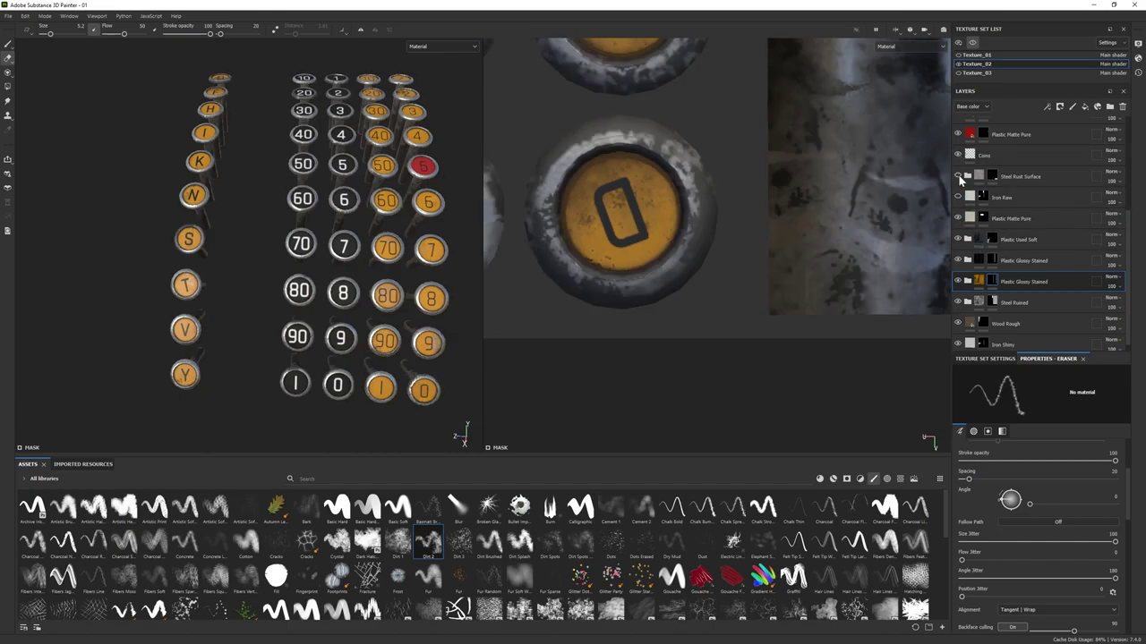
- Compare the Plastic Glossy Stained layers, select the upper one and view keys 10–50 up close
{"action": "left_click", "coordinate": [958, 282]}
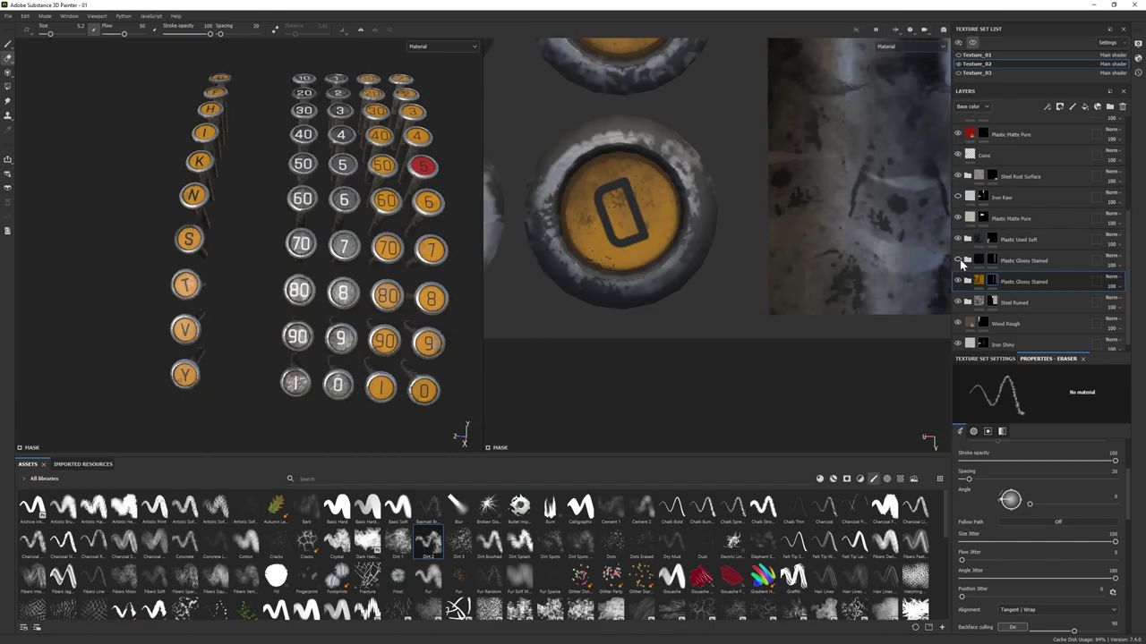
{"action": "left_click", "coordinate": [957, 261]}
{"action": "left_click", "coordinate": [996, 258]}
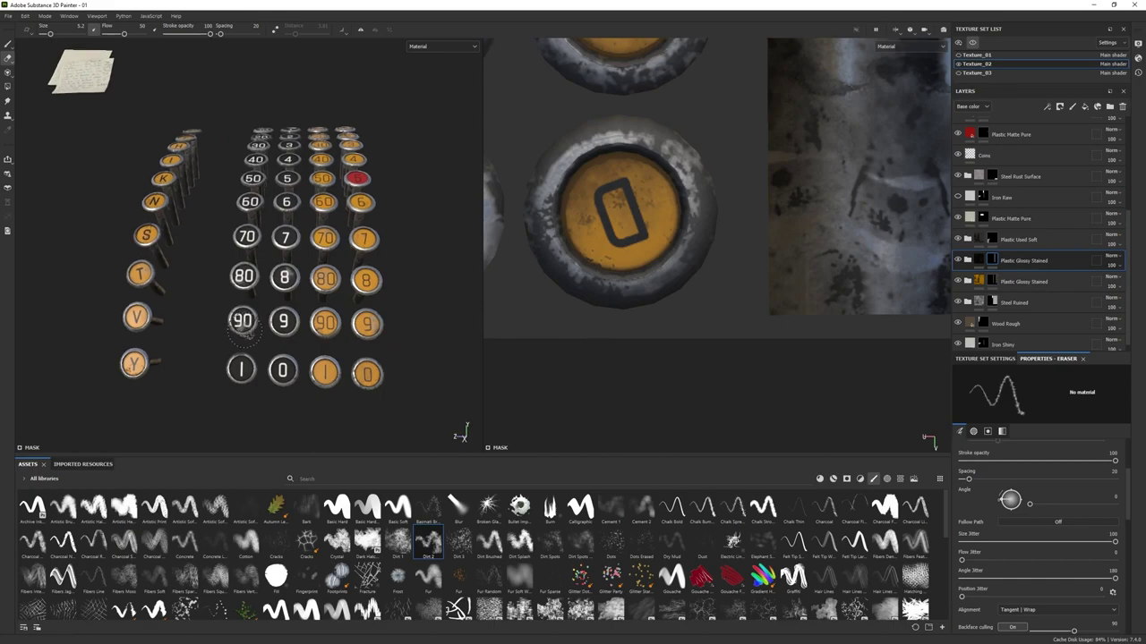
{"action": "left_click_drag", "start_coordinate": [297, 400], "coordinate": [265, 305], "text": "alt"}
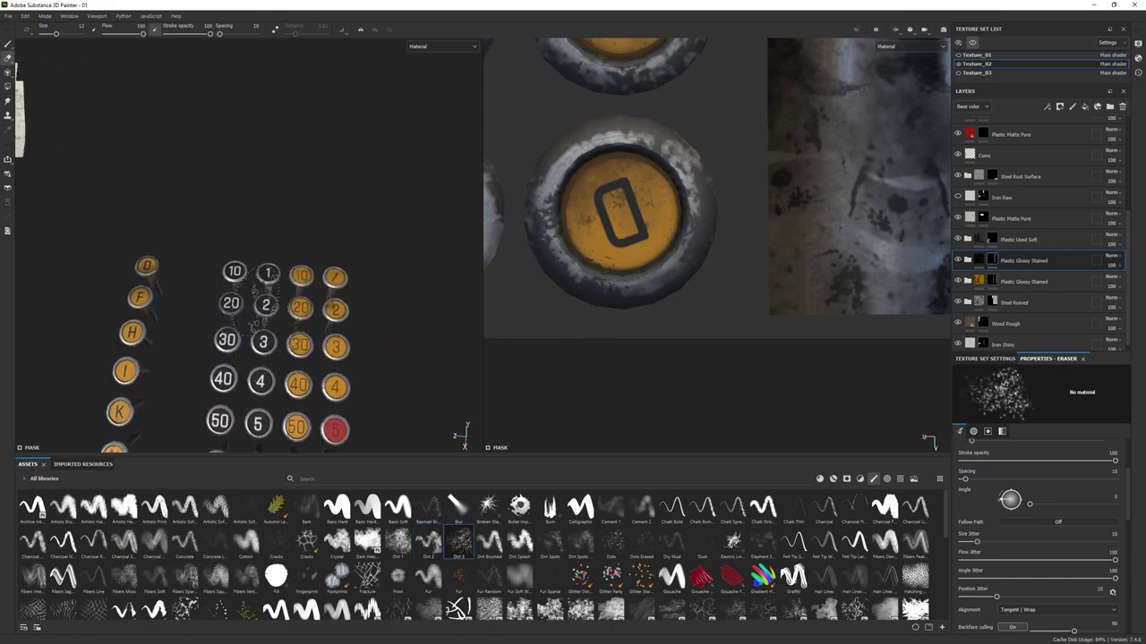
{"action": "left_click_drag", "start_coordinate": [219, 357], "coordinate": [270, 333], "text": "alt"}
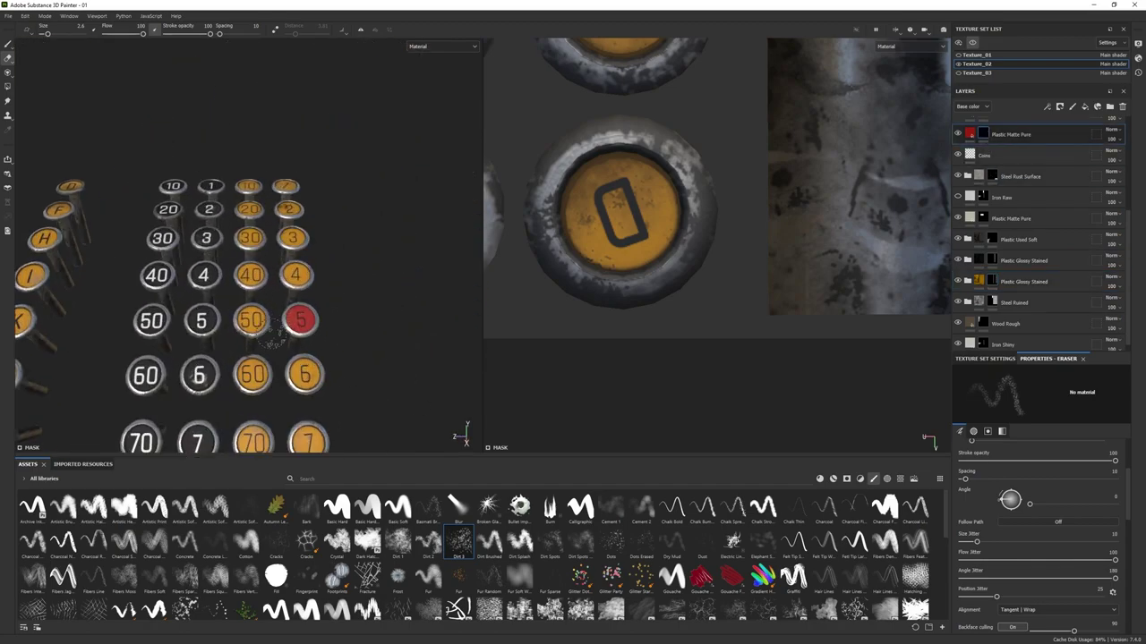
{"action": "scroll", "coordinate": [319, 361], "scroll_direction": "down", "scroll_amount": 5}
{"action": "scroll", "coordinate": [1026, 236], "scroll_direction": "up", "scroll_amount": 4}
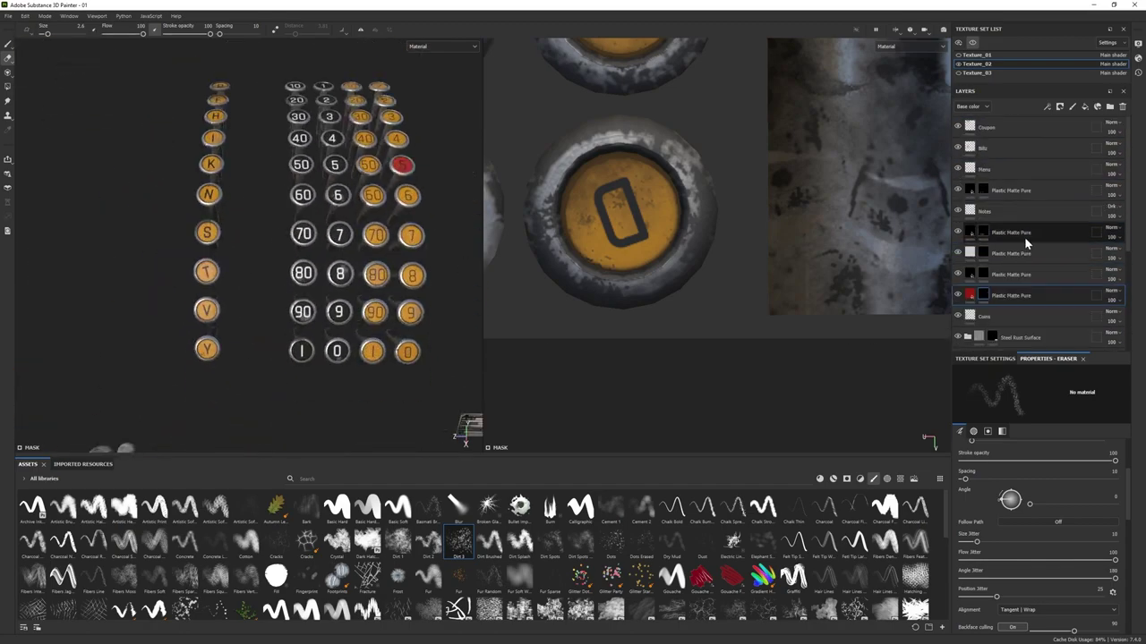
{"action": "scroll", "coordinate": [960, 235], "scroll_direction": "down", "scroll_amount": 4}
{"action": "scroll", "coordinate": [276, 230], "scroll_direction": "up", "scroll_amount": 3}
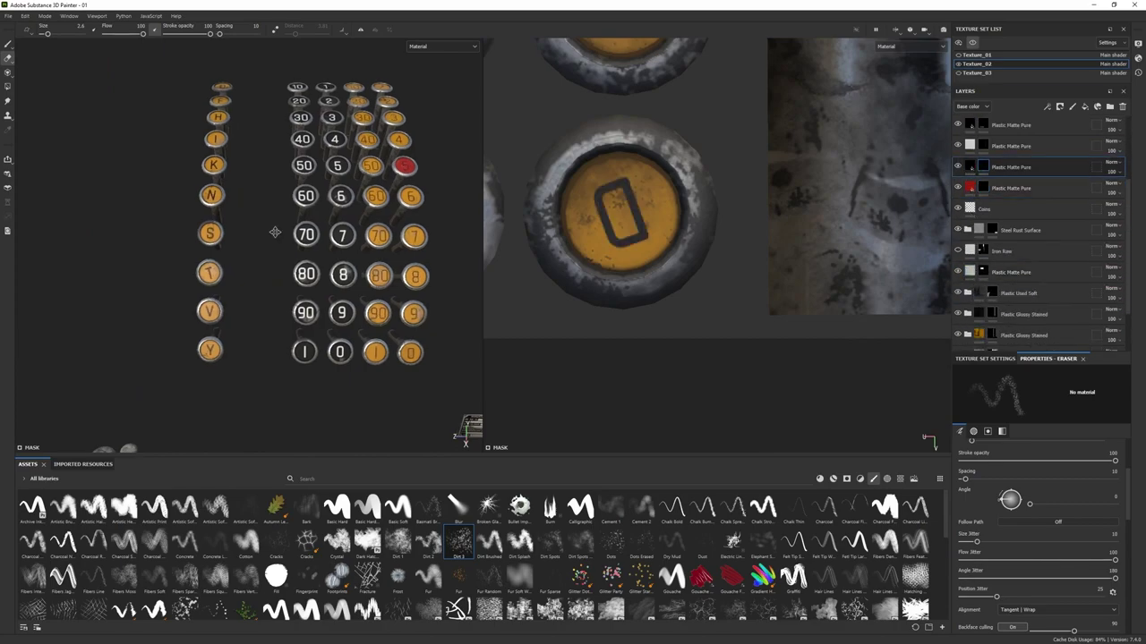
{"action": "scroll", "coordinate": [219, 265], "scroll_direction": "up", "scroll_amount": 5}
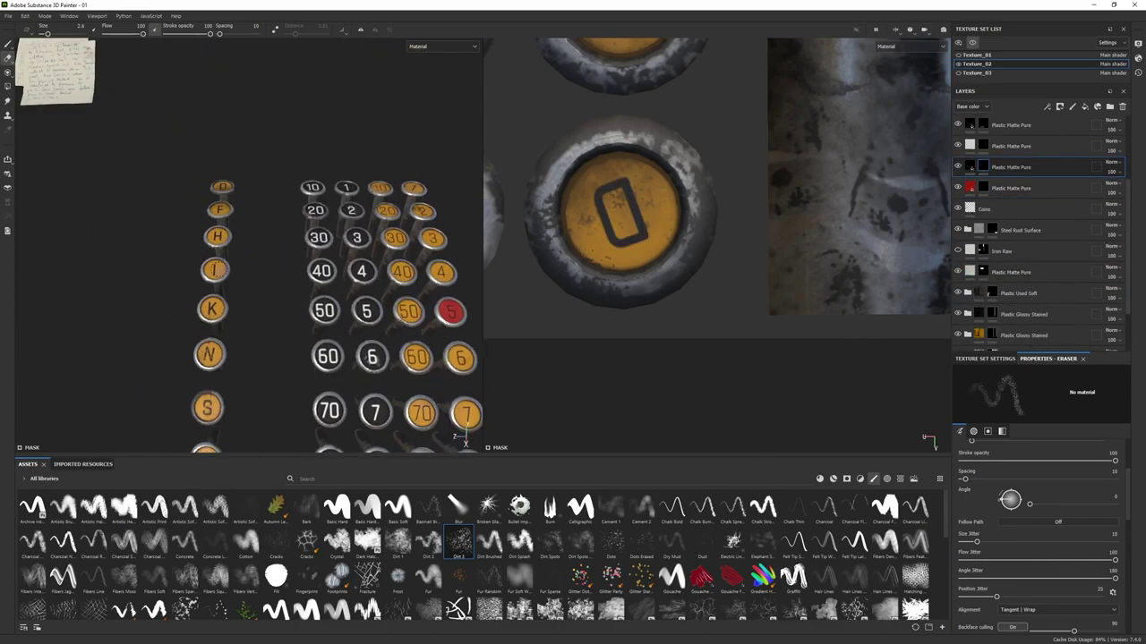
- Erase wear across the key rows with the Basic Hard brush, then with Dirt 3
{"action": "middle_click_drag", "start_coordinate": [219, 265], "coordinate": [226, 211], "text": "alt"}
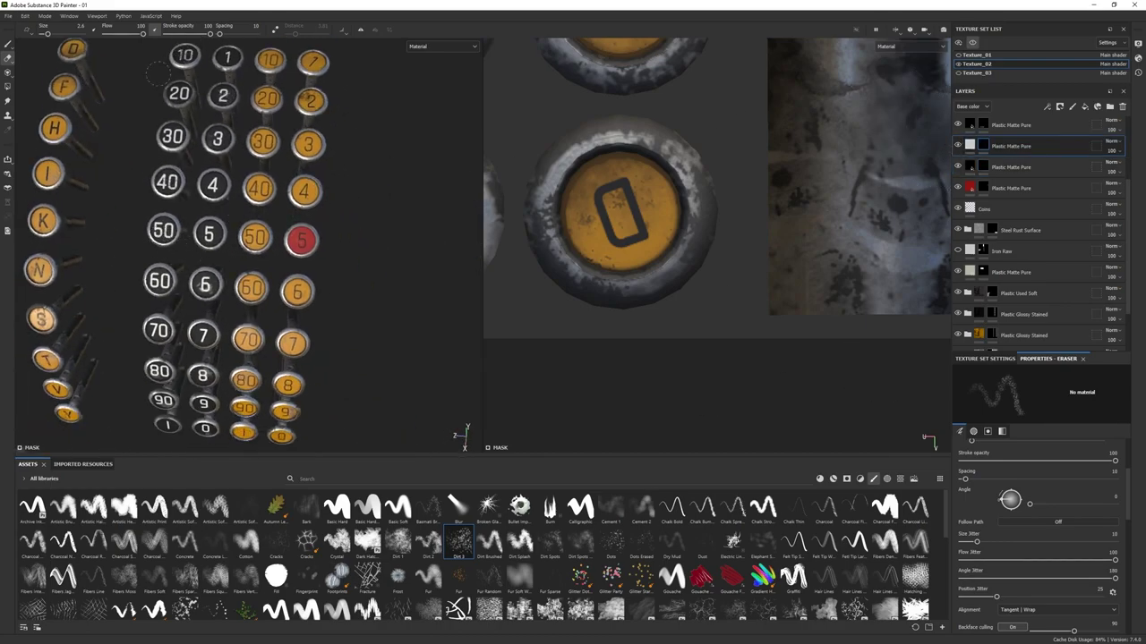
{"action": "left_click_drag", "start_coordinate": [219, 269], "coordinate": [219, 251], "text": "alt"}
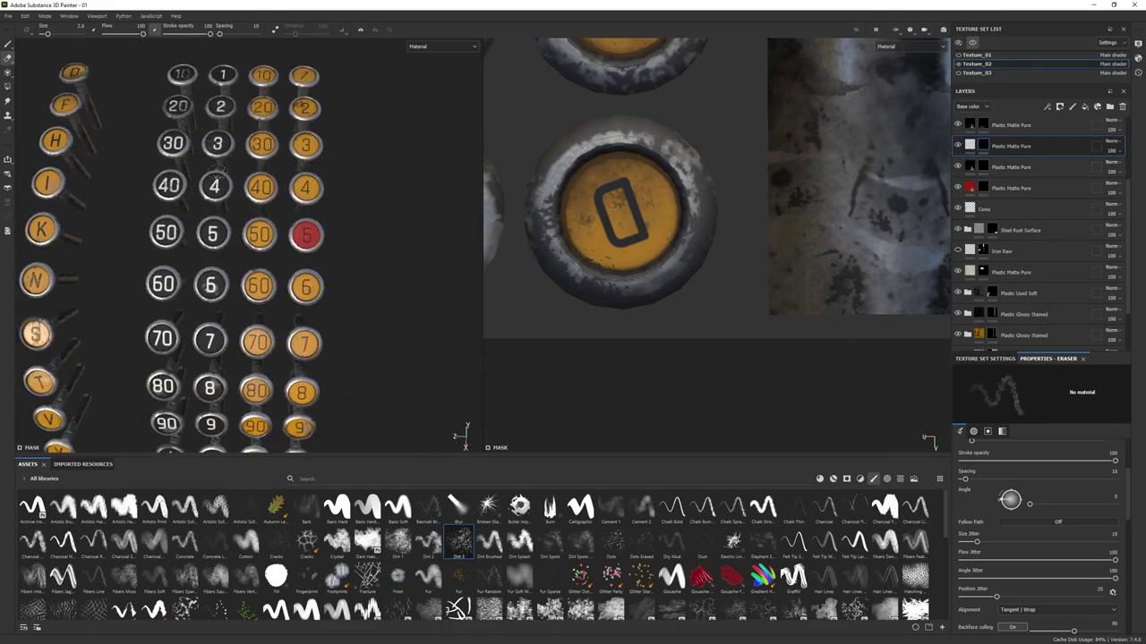
{"action": "middle_click_drag", "start_coordinate": [208, 335], "coordinate": [240, 219], "text": "alt"}
{"action": "mouse_move", "coordinate": [215, 272]}
{"action": "left_mouse_down", "text": "alt"}
{"action": "mouse_move", "coordinate": [295, 264]}
{"action": "mouse_move", "coordinate": [235, 278]}
{"action": "left_mouse_up", "text": "alt"}
{"action": "left_click", "coordinate": [344, 506]}
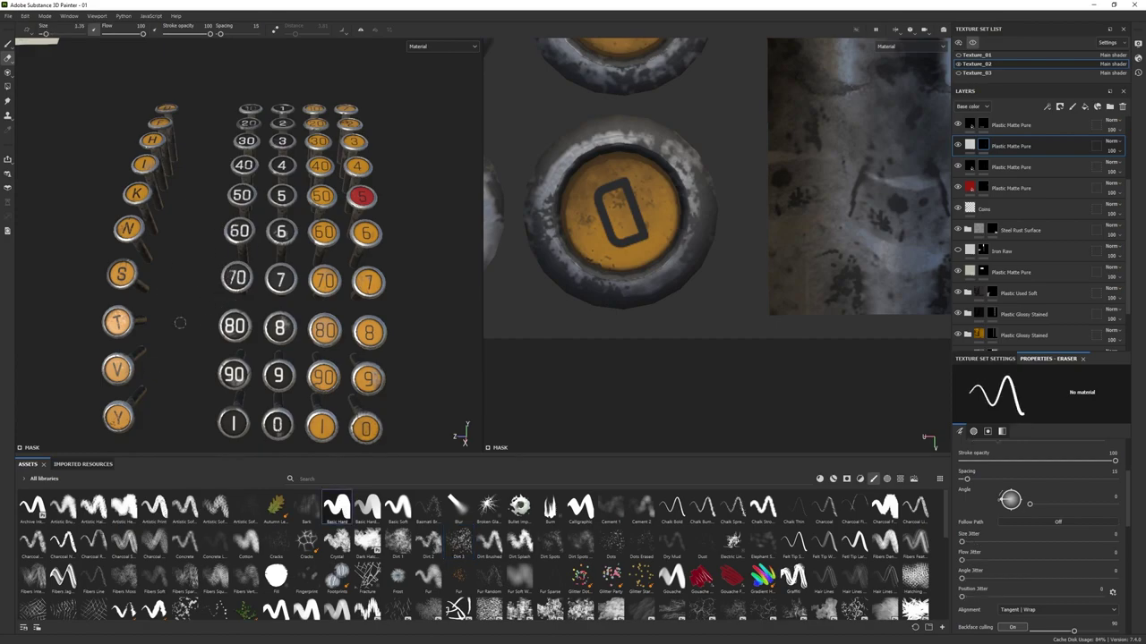
{"action": "scroll", "coordinate": [179, 322], "scroll_direction": "up", "scroll_amount": 3}
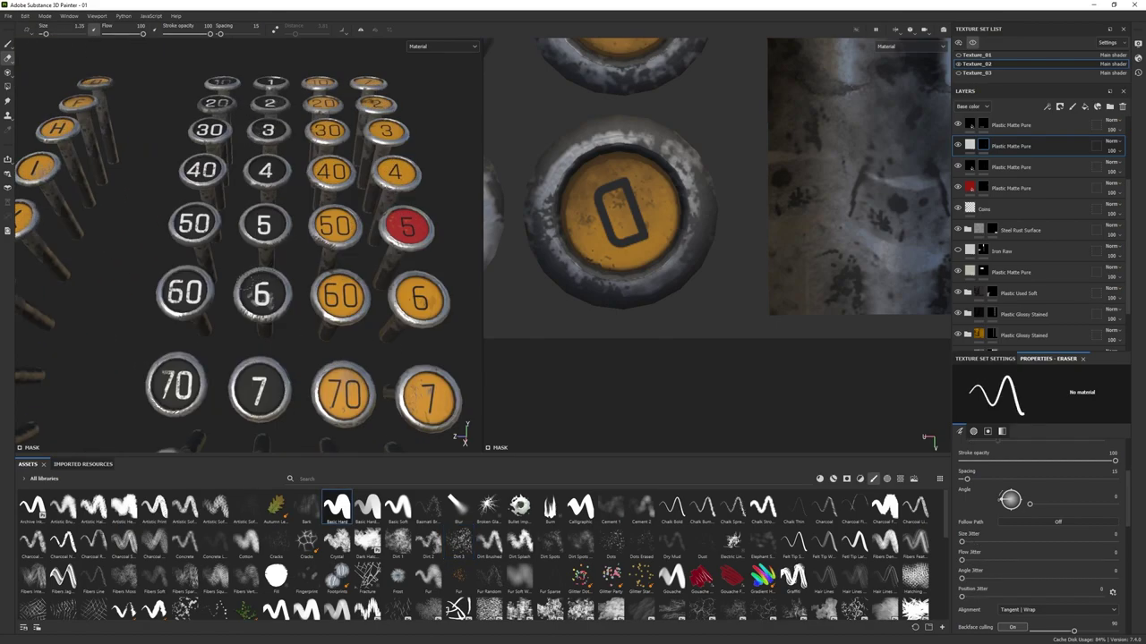
{"action": "scroll", "coordinate": [243, 272], "scroll_direction": "down", "scroll_amount": 3}
{"action": "left_click", "coordinate": [458, 540]}
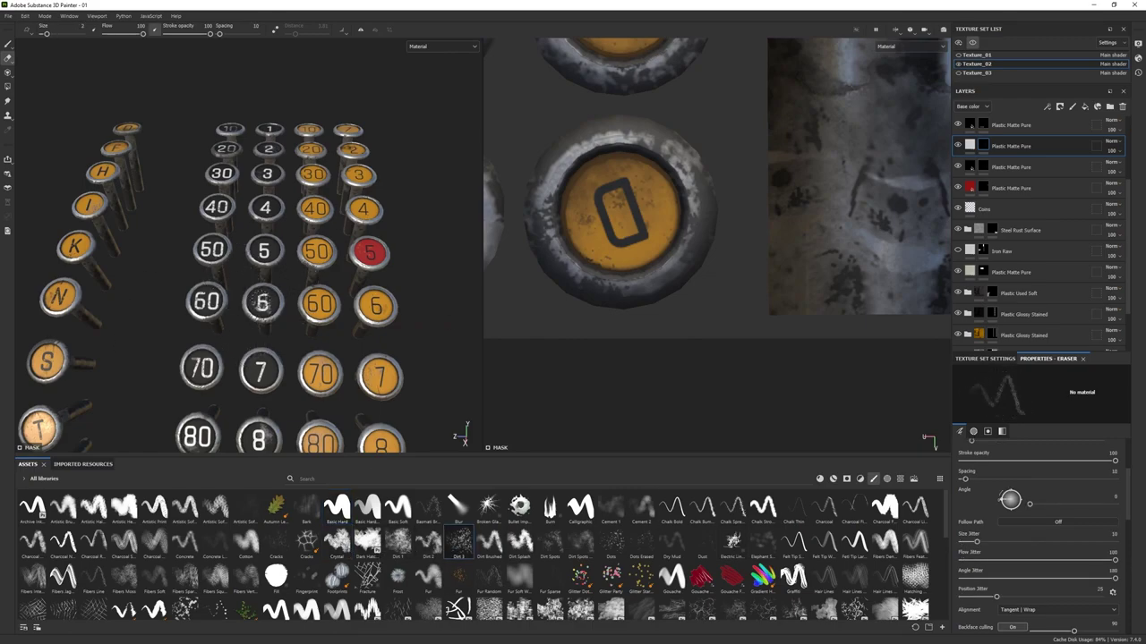
{"action": "scroll", "coordinate": [260, 305], "scroll_direction": "down", "scroll_amount": 3}
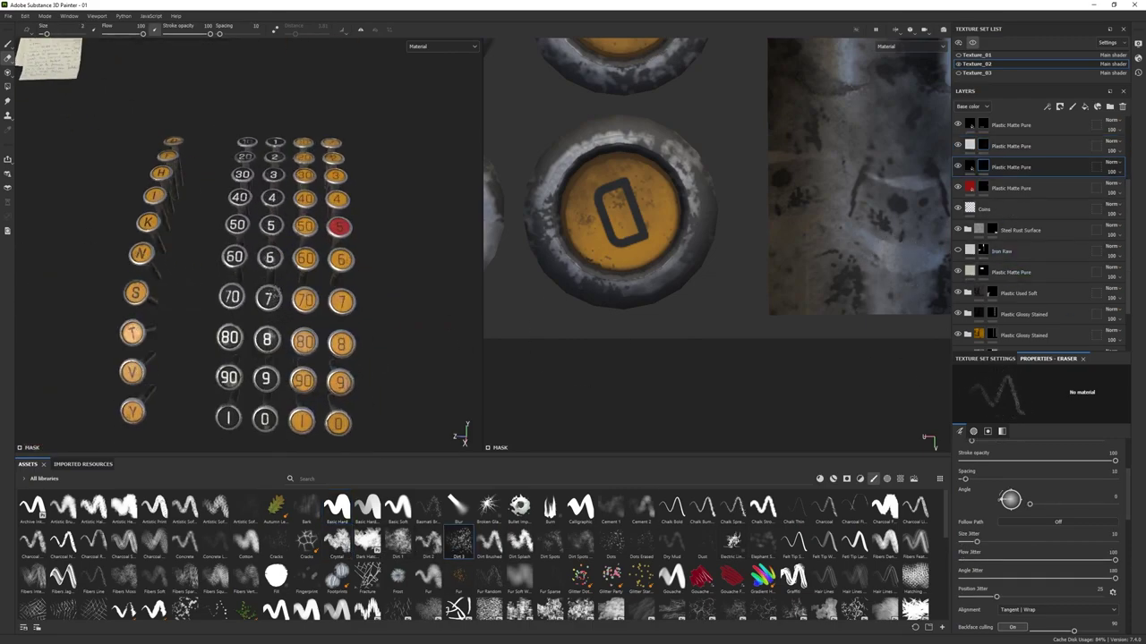
- Select the Plastic Glossy Stained layer, frame the register and orbit to its cream left side panel
{"action": "left_click", "coordinate": [963, 314]}
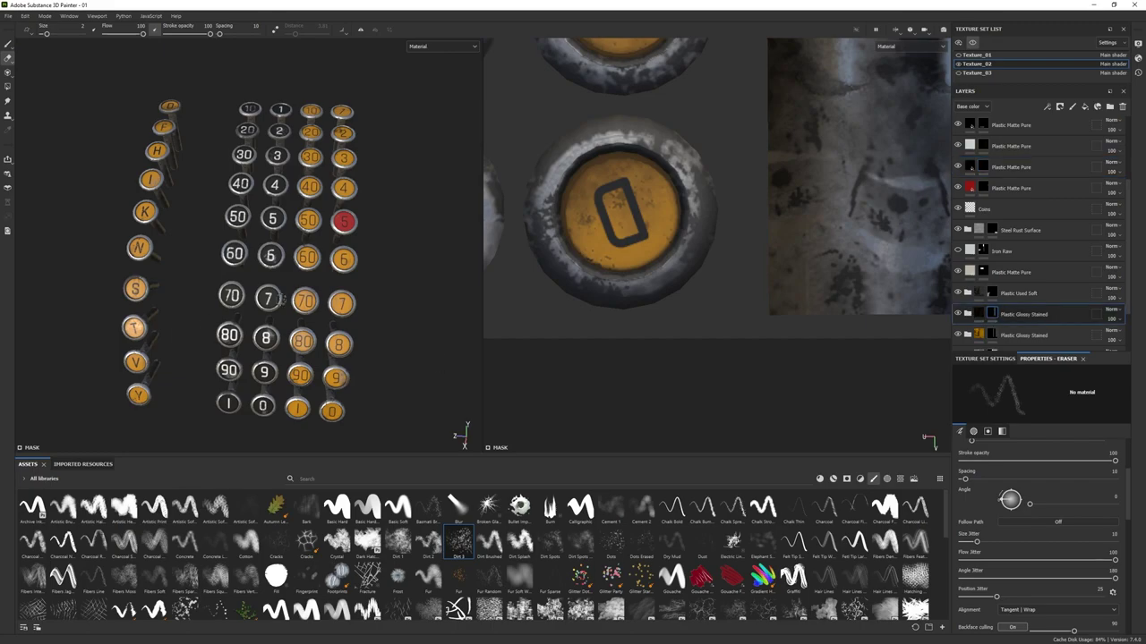
{"action": "scroll", "coordinate": [256, 238], "scroll_direction": "down", "scroll_amount": 5}
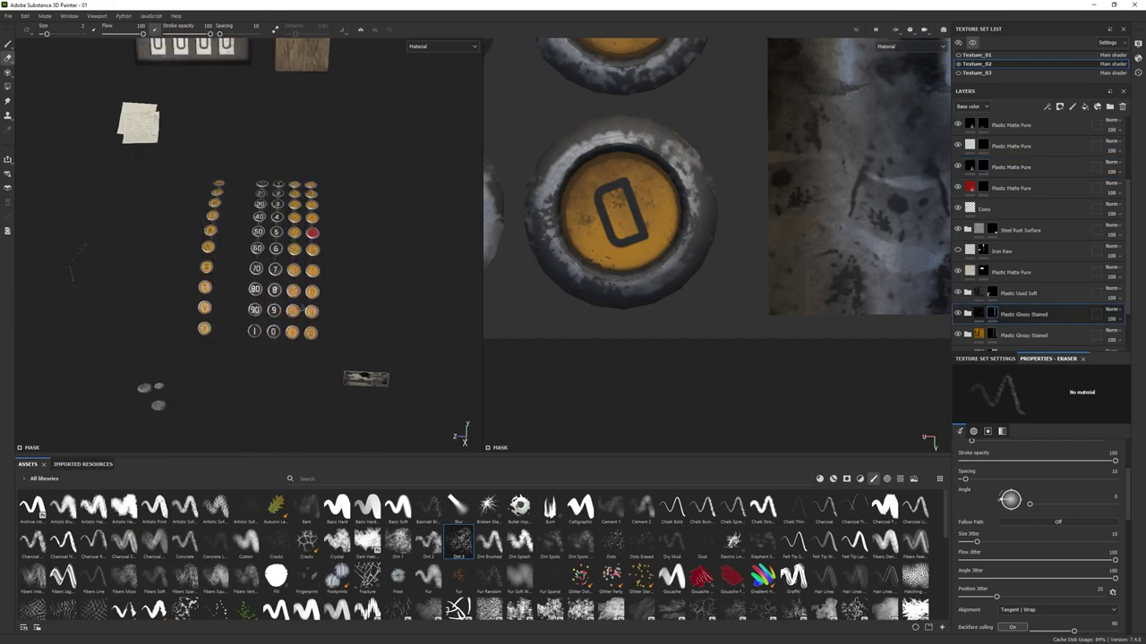
{"action": "left_click_drag", "start_coordinate": [256, 238], "coordinate": [291, 294], "text": "alt"}
{"action": "key", "text": "f"}
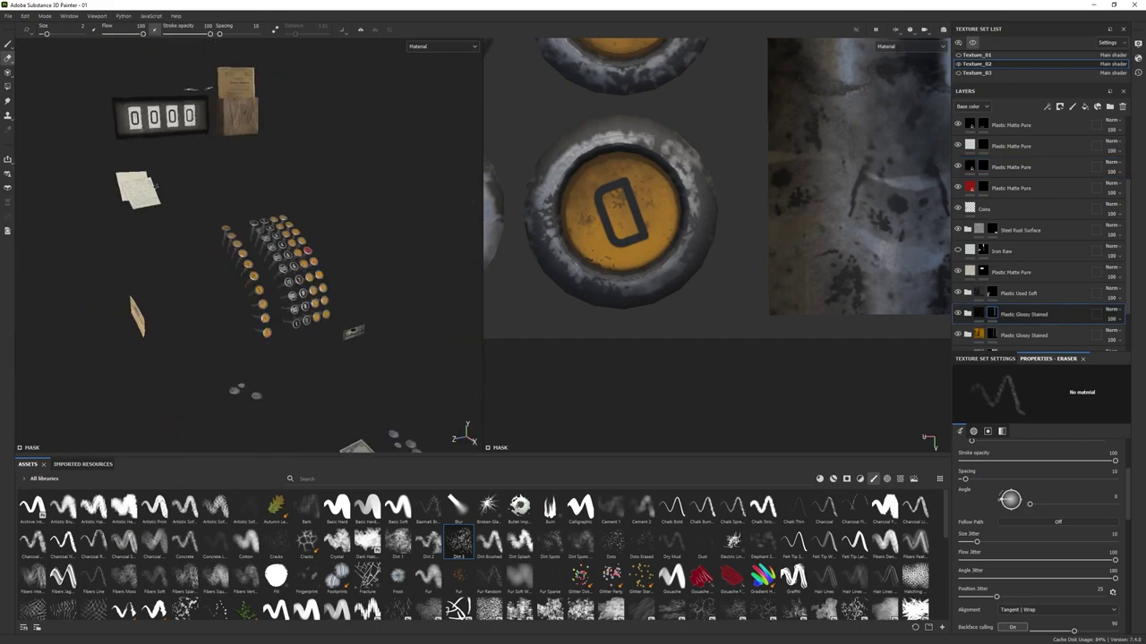
{"action": "left_click_drag", "start_coordinate": [250, 251], "coordinate": [358, 259], "text": "alt"}
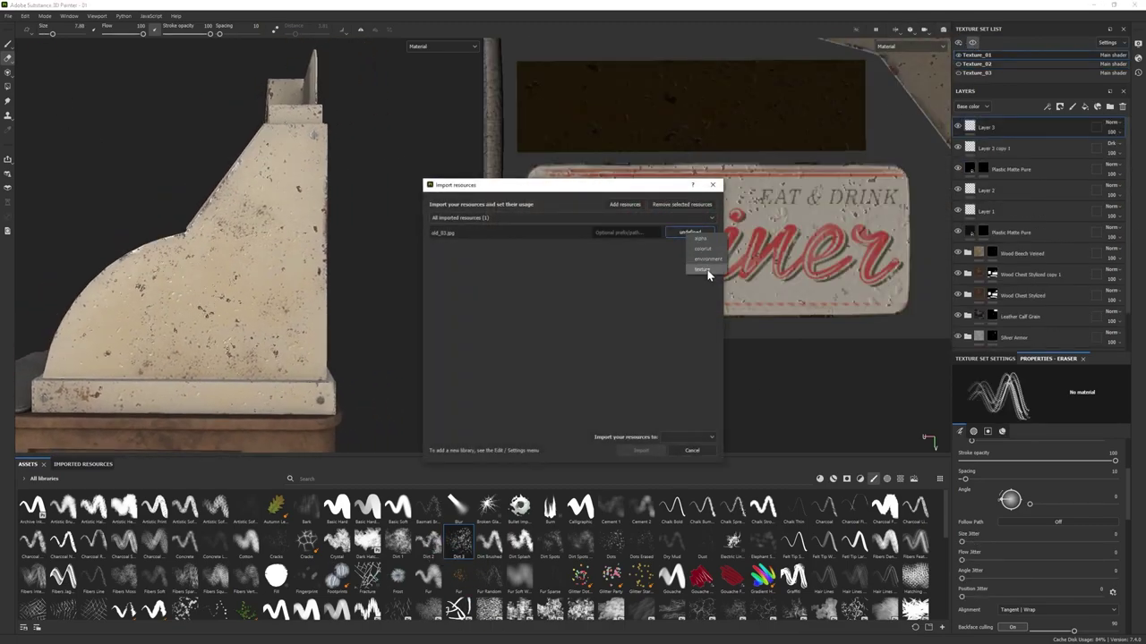
- Import the sign images as textures and load the Coca-Cola image as the Projection tool's base color
{"action": "left_click", "coordinate": [691, 450]}
{"action": "left_click", "coordinate": [641, 450]}
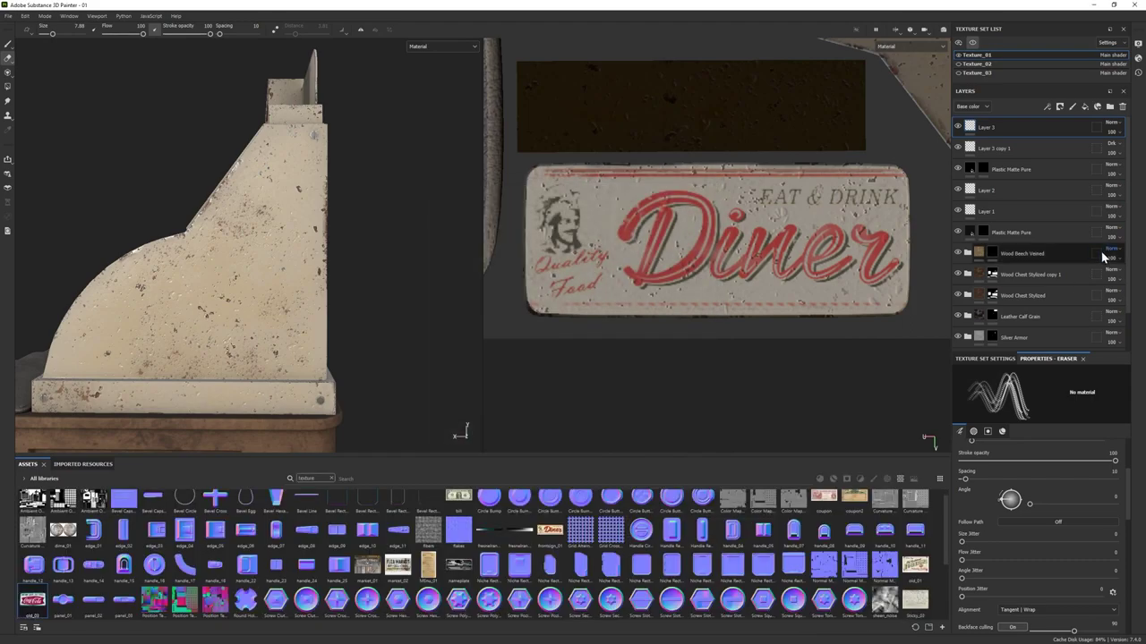
{"action": "left_click", "coordinate": [9, 75]}
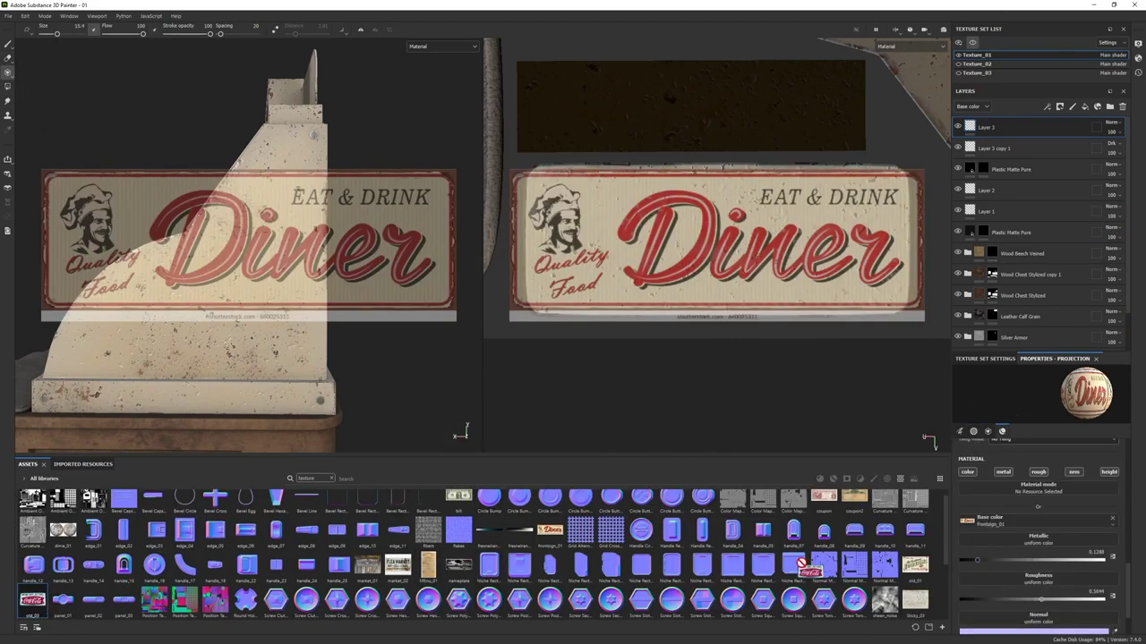
{"action": "left_click_drag", "start_coordinate": [799, 565], "coordinate": [1043, 522]}
- Paint the Coca-Cola 'Popcorn Candy Hot Dogs' sign onto the side panel and mark old_06 as a texture
{"action": "scroll", "coordinate": [716, 269], "scroll_direction": "up", "scroll_amount": 3}
{"action": "scroll", "coordinate": [293, 221], "scroll_direction": "up", "scroll_amount": 4}
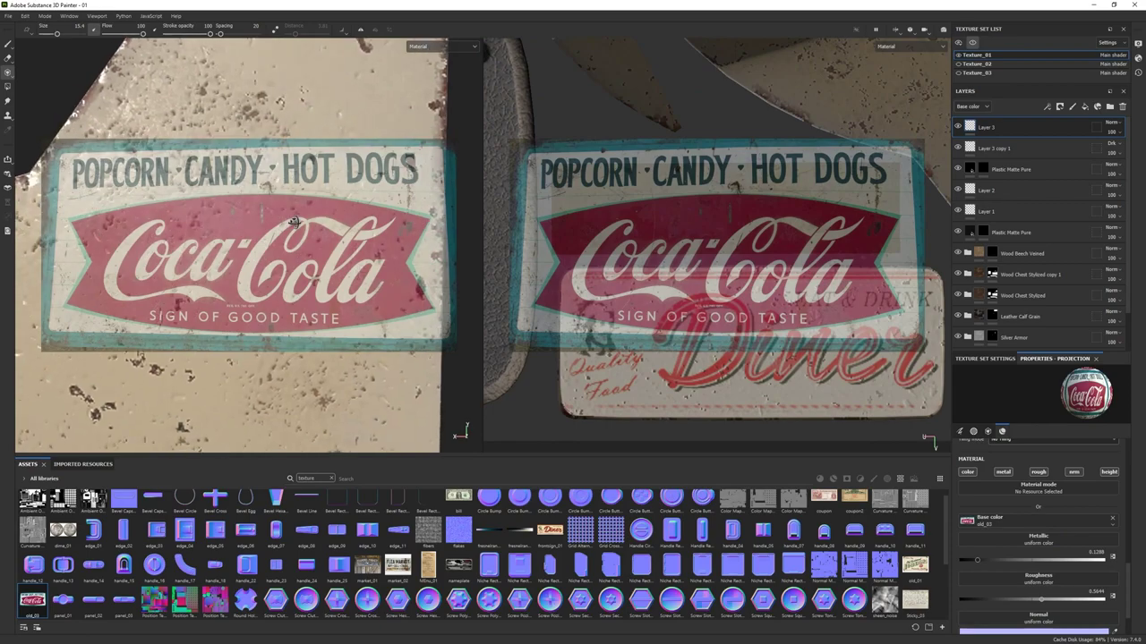
{"action": "scroll", "coordinate": [781, 349], "scroll_direction": "up", "scroll_amount": 5}
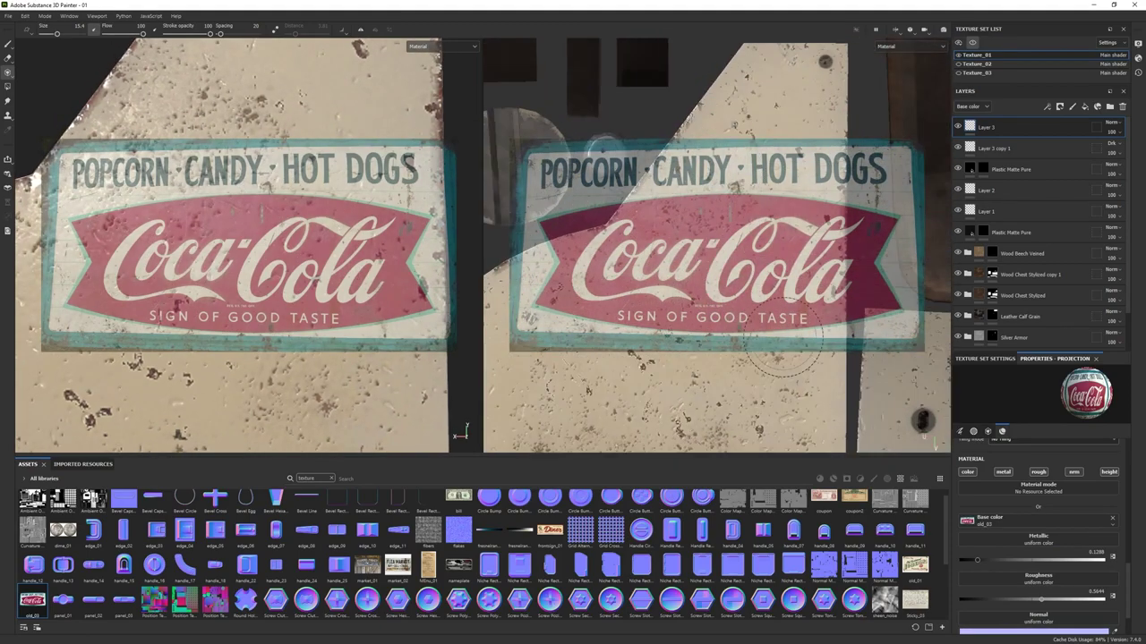
{"action": "scroll", "coordinate": [780, 349], "scroll_direction": "up", "scroll_amount": 5}
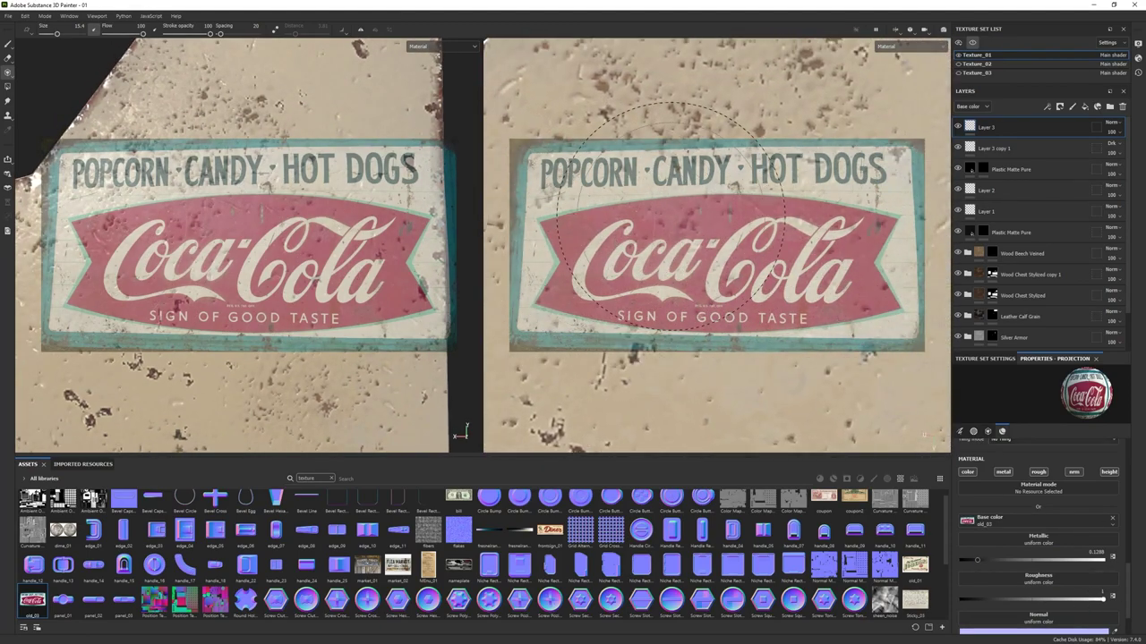
{"action": "mouse_move", "coordinate": [526, 156]}
{"action": "left_mouse_down"}
{"action": "mouse_move", "coordinate": [520, 315]}
{"action": "mouse_move", "coordinate": [556, 339]}
{"action": "mouse_move", "coordinate": [911, 334]}
{"action": "mouse_move", "coordinate": [908, 157]}
{"action": "mouse_move", "coordinate": [529, 178]}
{"action": "mouse_move", "coordinate": [830, 187]}
{"action": "mouse_move", "coordinate": [559, 277]}
{"action": "left_mouse_up"}
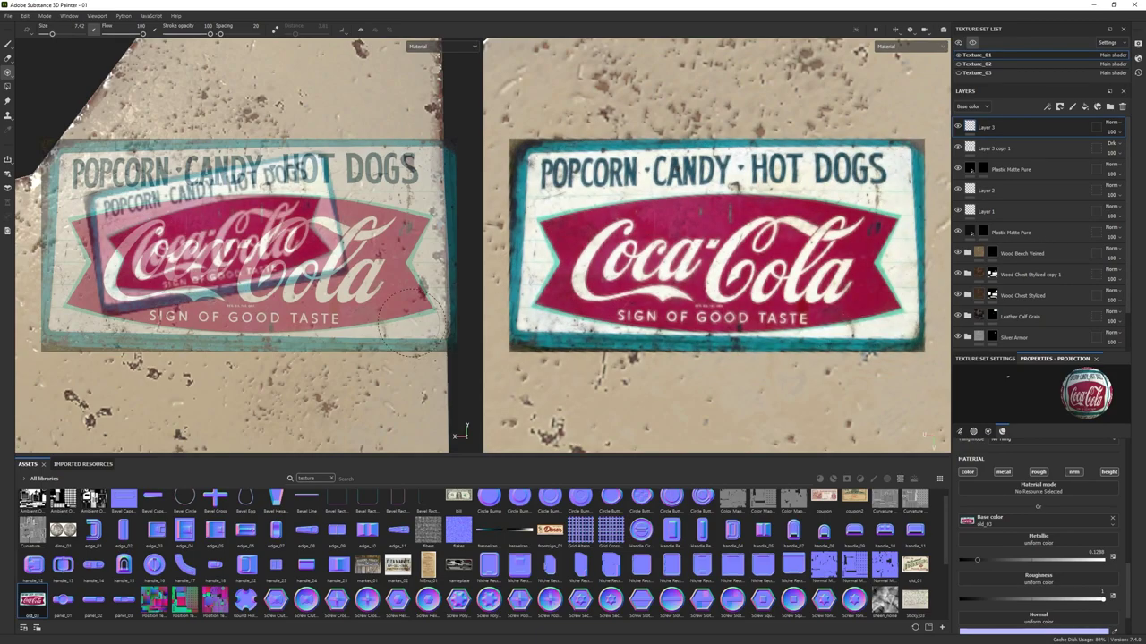
{"action": "scroll", "coordinate": [1068, 590], "scroll_direction": "down", "scroll_amount": 2}
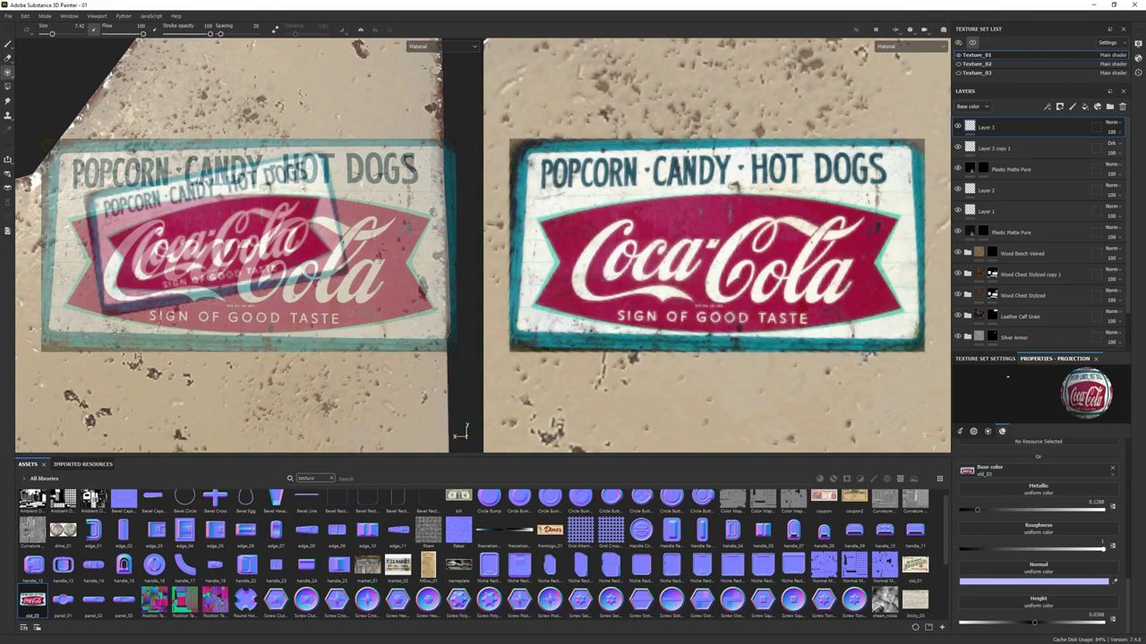
{"action": "left_click", "coordinate": [698, 233]}
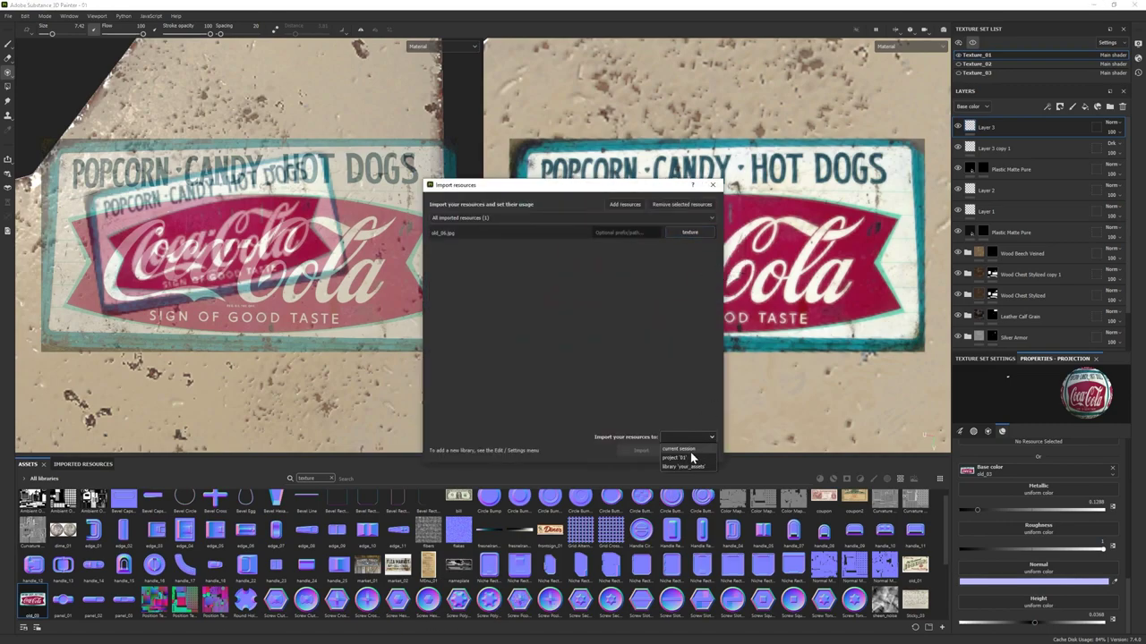
- Import old_06 and project the Big Hammer Hardware sign onto the panel
{"action": "left_click", "coordinate": [691, 457]}
{"action": "left_click_drag", "start_coordinate": [63, 600], "coordinate": [967, 470]}
{"action": "middle_click_drag", "start_coordinate": [757, 439], "coordinate": [757, 234]}
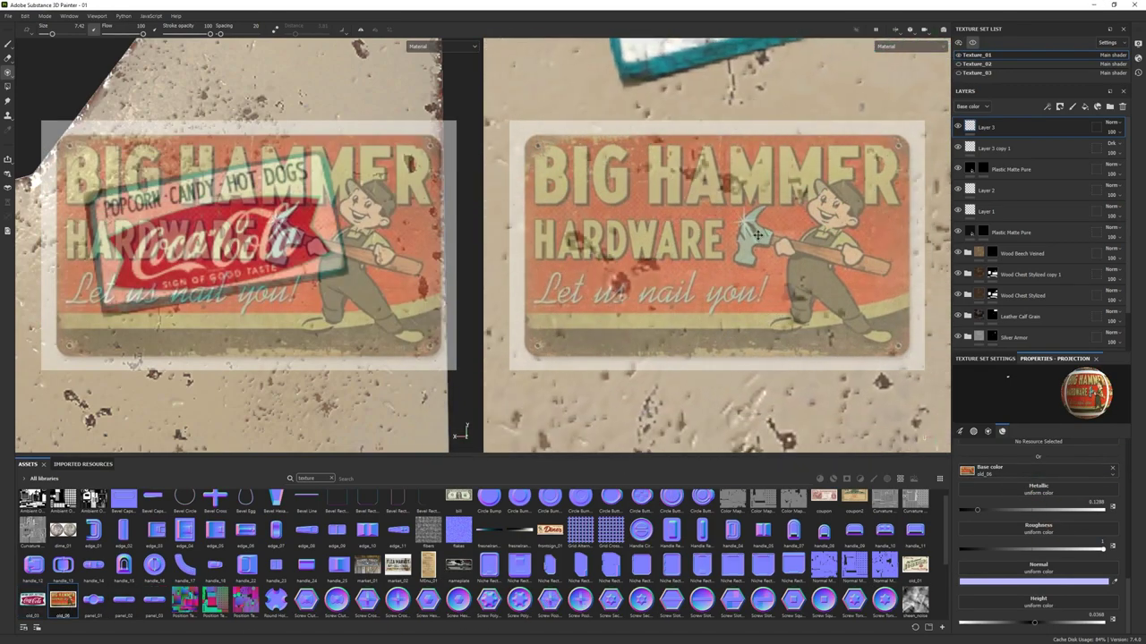
{"action": "mouse_move", "coordinate": [757, 235]}
{"action": "left_mouse_down"}
{"action": "mouse_move", "coordinate": [547, 168]}
{"action": "mouse_move", "coordinate": [913, 173]}
{"action": "mouse_move", "coordinate": [888, 332]}
{"action": "mouse_move", "coordinate": [557, 337]}
{"action": "mouse_move", "coordinate": [568, 220]}
{"action": "mouse_move", "coordinate": [808, 226]}
{"action": "mouse_move", "coordinate": [598, 231]}
{"action": "left_mouse_up"}
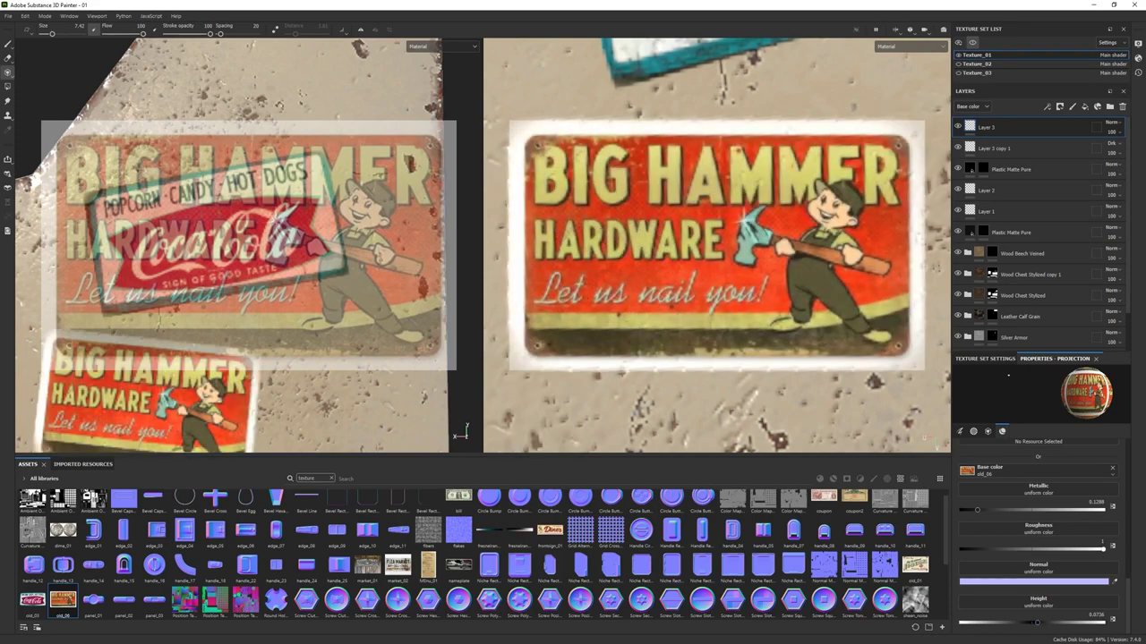
- Import old_04, shrink the brush from 7.42 to 2.97 and project the Remember Quality sign
{"action": "left_click", "coordinate": [692, 232]}
{"action": "left_click", "coordinate": [678, 449]}
{"action": "left_click", "coordinate": [641, 450]}
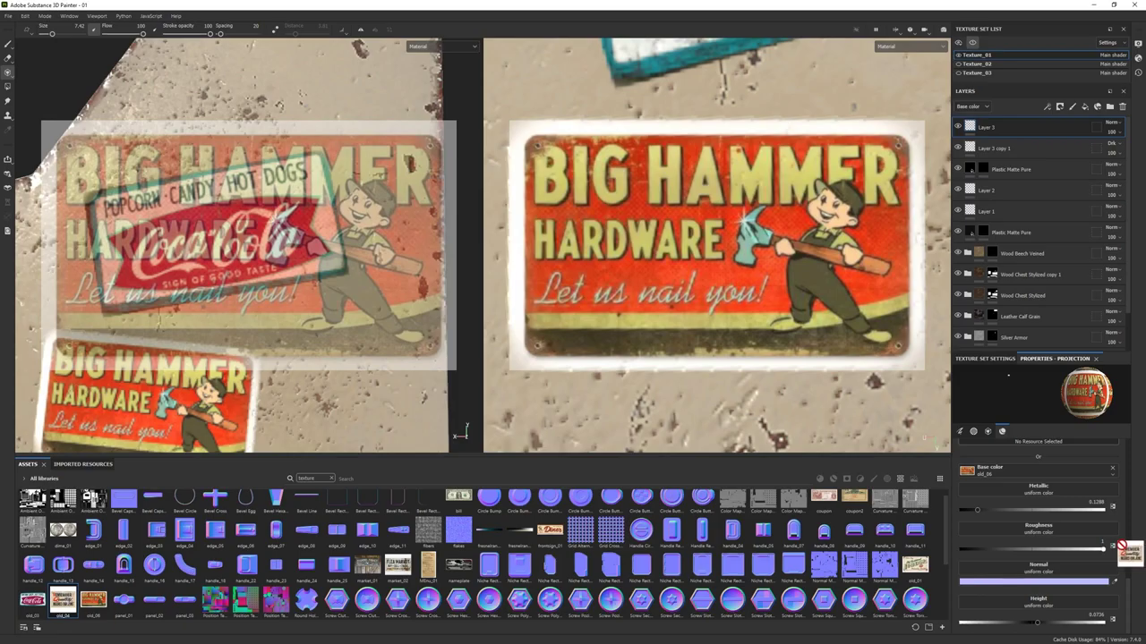
{"action": "left_click_drag", "start_coordinate": [63, 600], "coordinate": [791, 177]}
{"action": "mouse_move", "coordinate": [790, 176]}
{"action": "right_mouse_down", "text": "ctrl"}
{"action": "mouse_move", "coordinate": [549, 128]}
{"action": "mouse_move", "coordinate": [542, 143]}
{"action": "right_mouse_up", "text": "ctrl"}
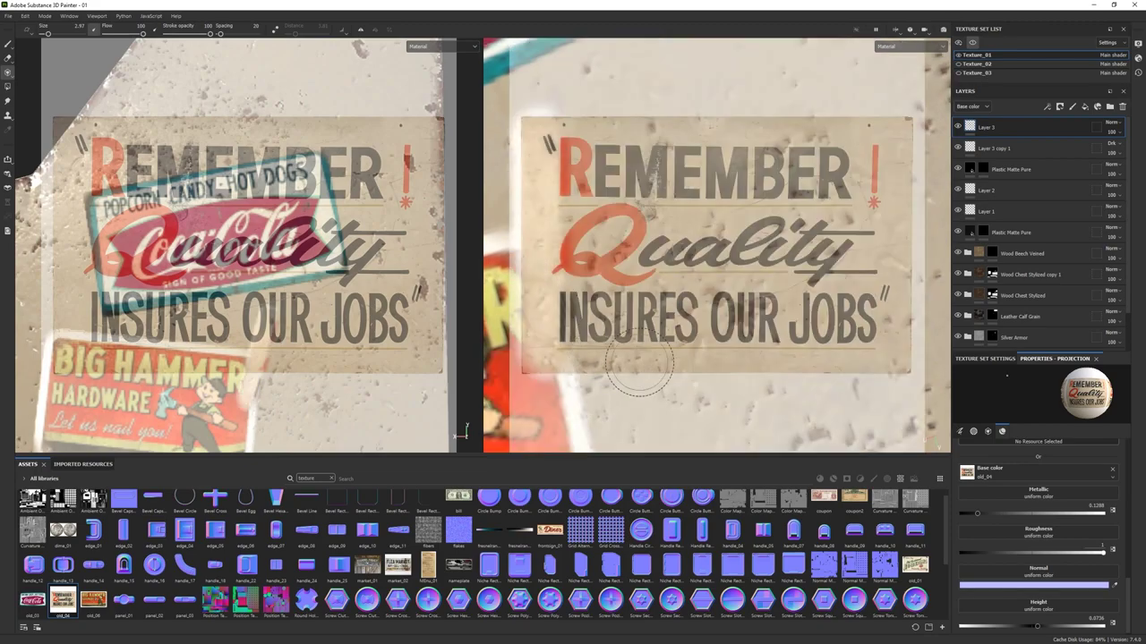
{"action": "mouse_move", "coordinate": [810, 358]}
{"action": "left_mouse_down"}
{"action": "mouse_move", "coordinate": [895, 141]}
{"action": "mouse_move", "coordinate": [729, 123]}
{"action": "mouse_move", "coordinate": [744, 157]}
{"action": "mouse_move", "coordinate": [597, 294]}
{"action": "mouse_move", "coordinate": [826, 165]}
{"action": "mouse_move", "coordinate": [760, 308]}
{"action": "left_mouse_up"}
- Project the Old-Fashioned Hamburgers sign's letters and border onto the panel
{"action": "scroll", "coordinate": [762, 309], "scroll_direction": "down", "scroll_amount": 5}
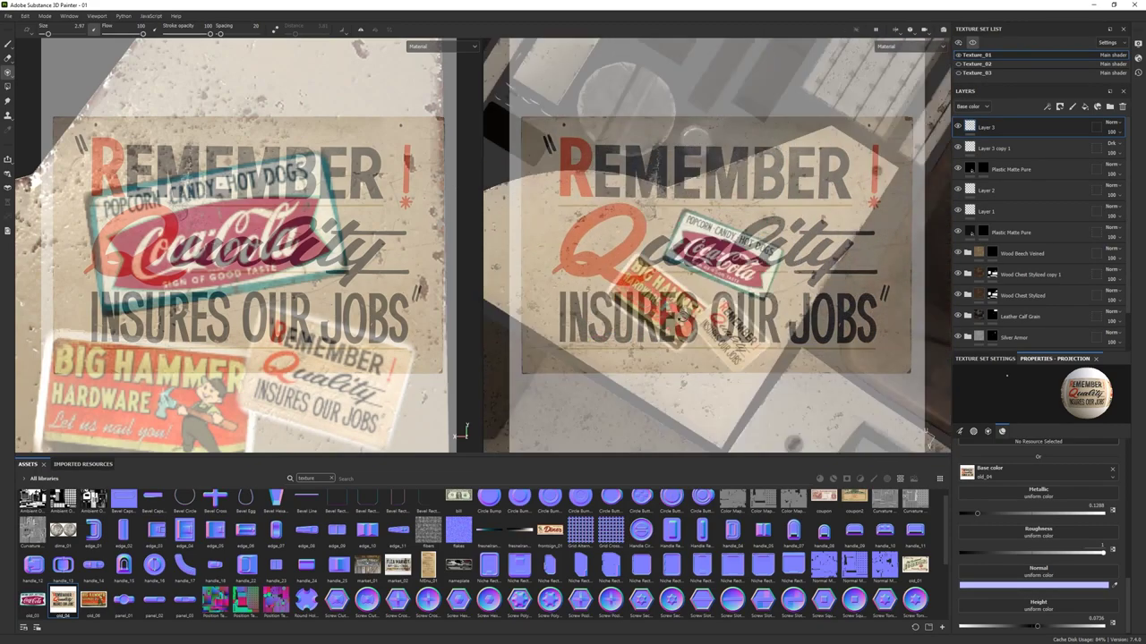
{"action": "left_click_drag", "start_coordinate": [914, 564], "coordinate": [967, 471]}
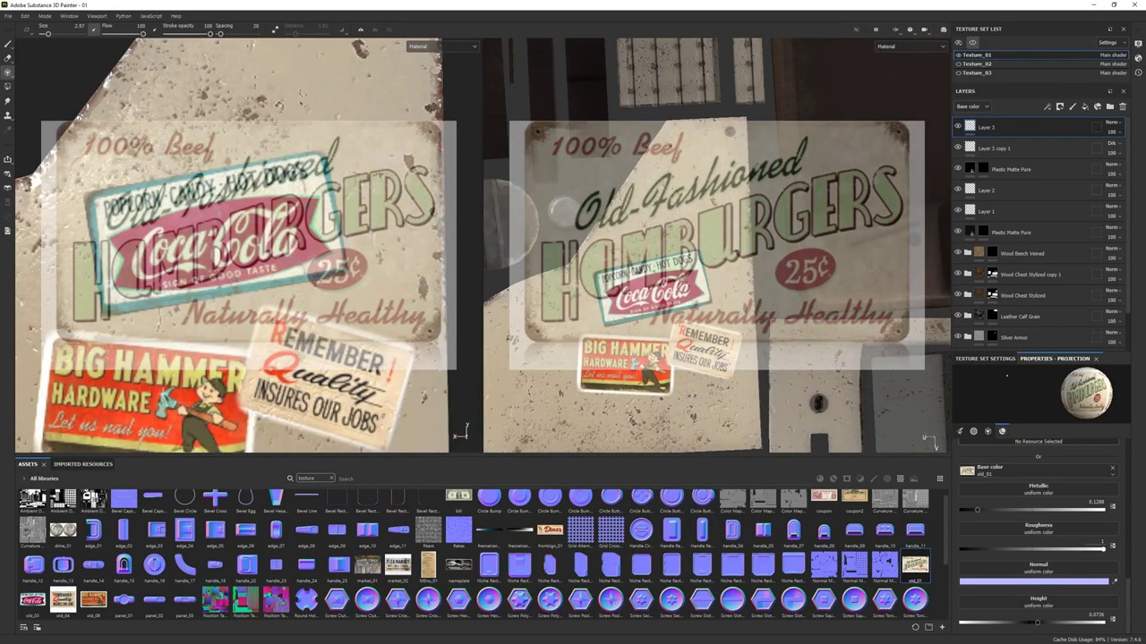
{"action": "scroll", "coordinate": [814, 351], "scroll_direction": "up", "scroll_amount": 5}
{"action": "scroll", "coordinate": [814, 352], "scroll_direction": "up", "scroll_amount": 2}
{"action": "left_click_drag", "start_coordinate": [546, 268], "coordinate": [550, 322]}
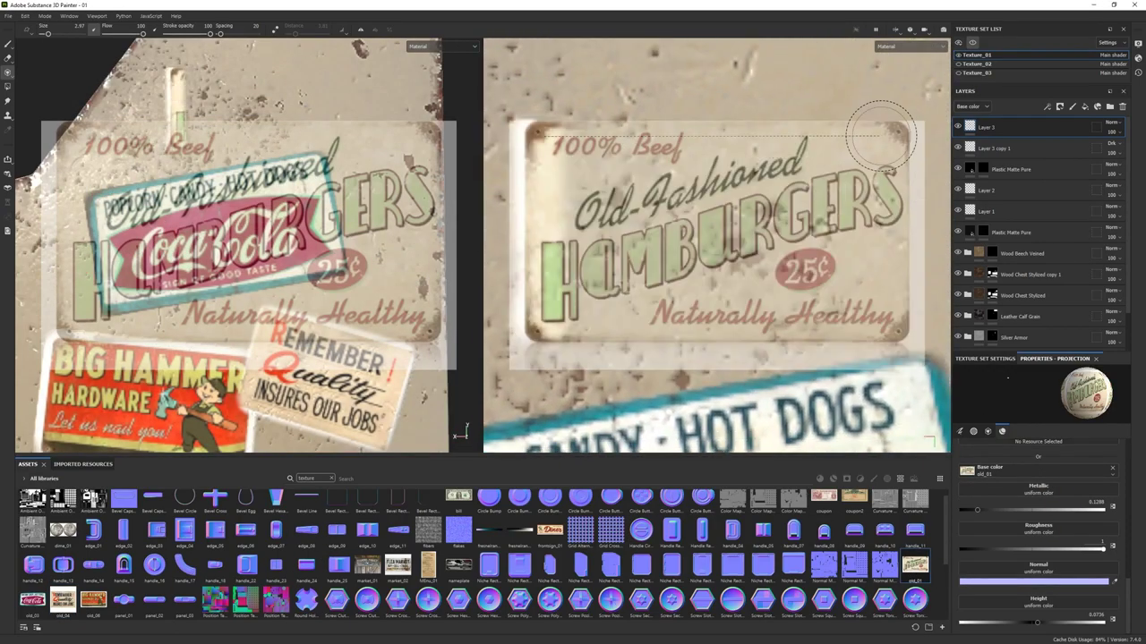
{"action": "mouse_move", "coordinate": [882, 134]}
{"action": "left_mouse_down"}
{"action": "mouse_move", "coordinate": [889, 320]}
{"action": "mouse_move", "coordinate": [562, 324]}
{"action": "left_mouse_up"}
{"action": "scroll", "coordinate": [816, 193], "scroll_direction": "down", "scroll_amount": 5}
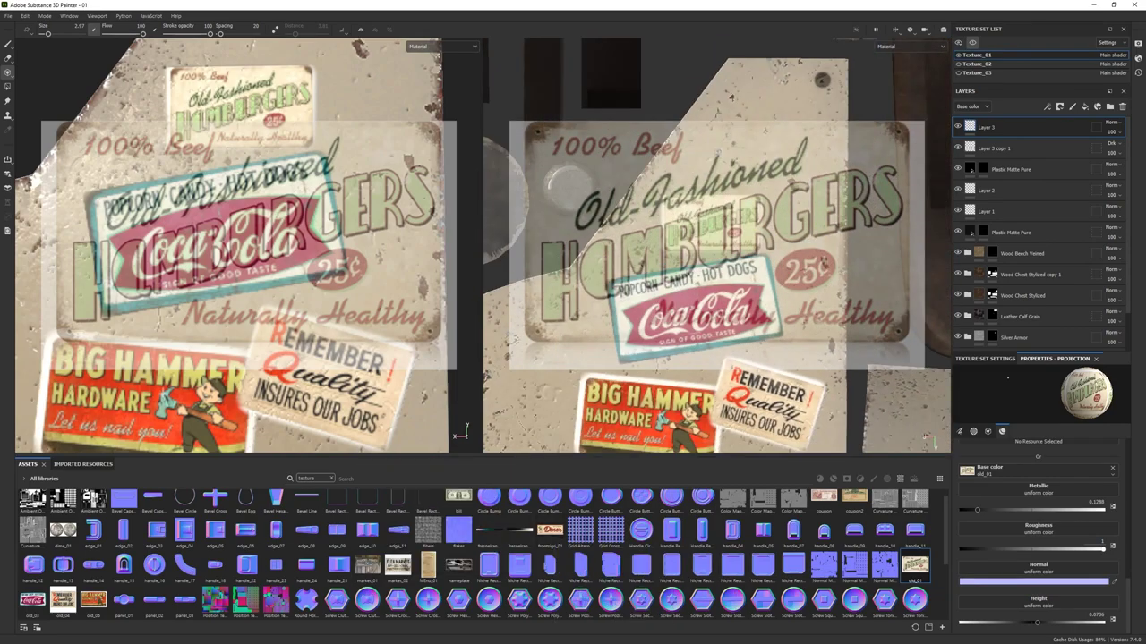
- Import the coffee image and project it onto the panel beside the Big Hammer and Coca-Cola signs
{"action": "left_click", "coordinate": [690, 447]}
{"action": "left_click", "coordinate": [641, 450]}
{"action": "left_click_drag", "start_coordinate": [732, 506], "coordinate": [967, 470]}
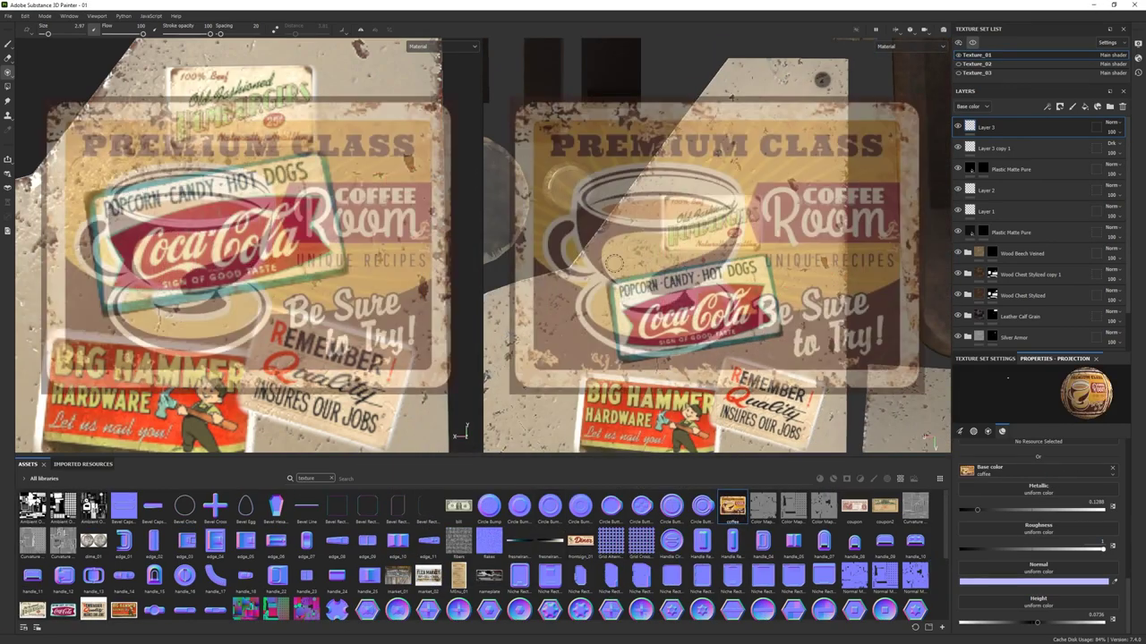
{"action": "scroll", "coordinate": [172, 291], "scroll_direction": "down", "scroll_amount": 4}
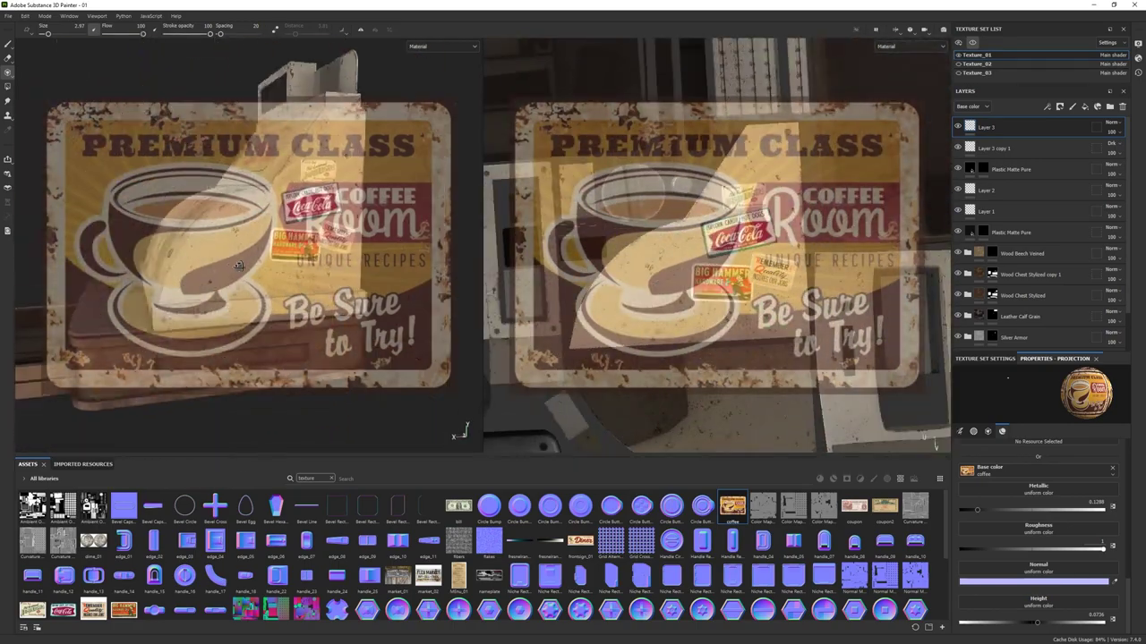
{"action": "scroll", "coordinate": [757, 420], "scroll_direction": "up", "scroll_amount": 6}
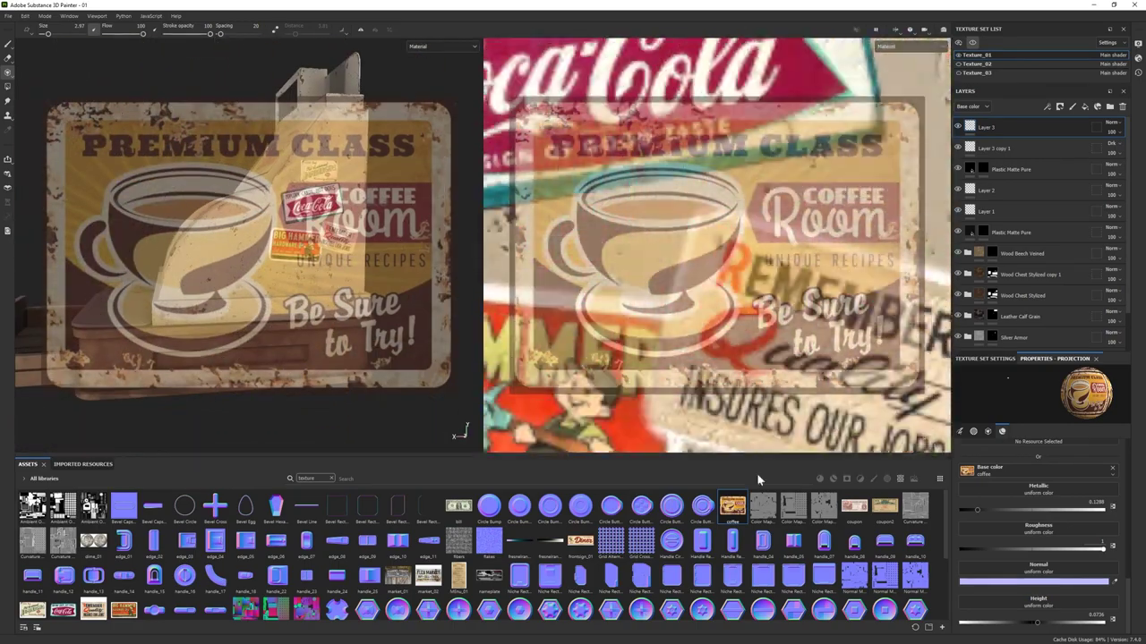
{"action": "scroll", "coordinate": [716, 358], "scroll_direction": "down", "scroll_amount": 3}
{"action": "scroll", "coordinate": [671, 268], "scroll_direction": "up", "scroll_amount": 4}
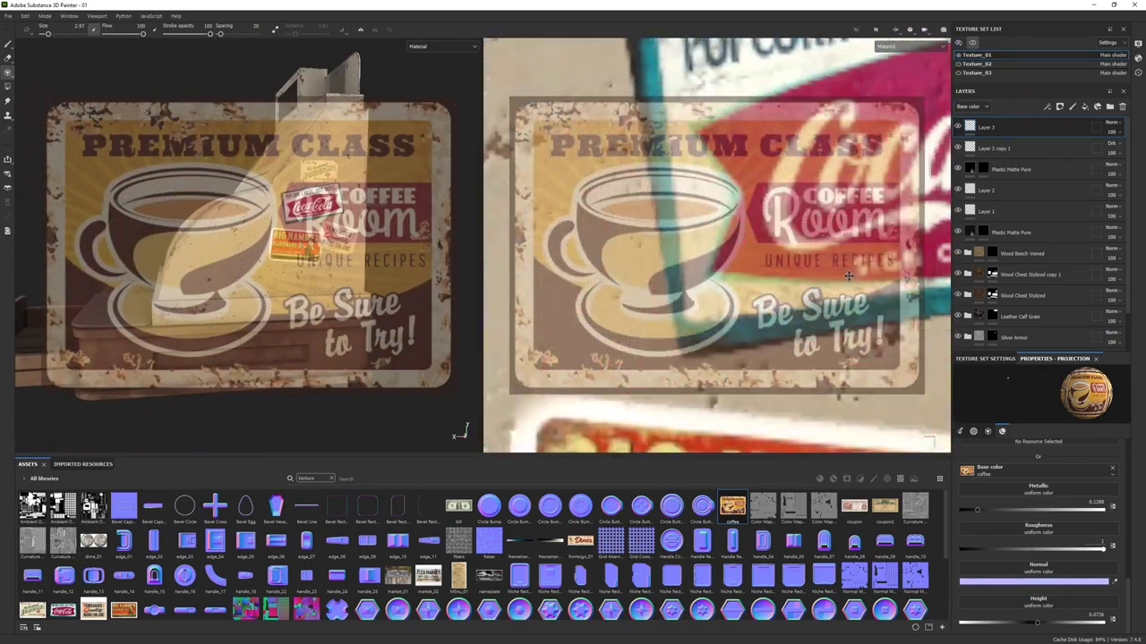
{"action": "middle_click_drag", "start_coordinate": [743, 224], "coordinate": [615, 219]}
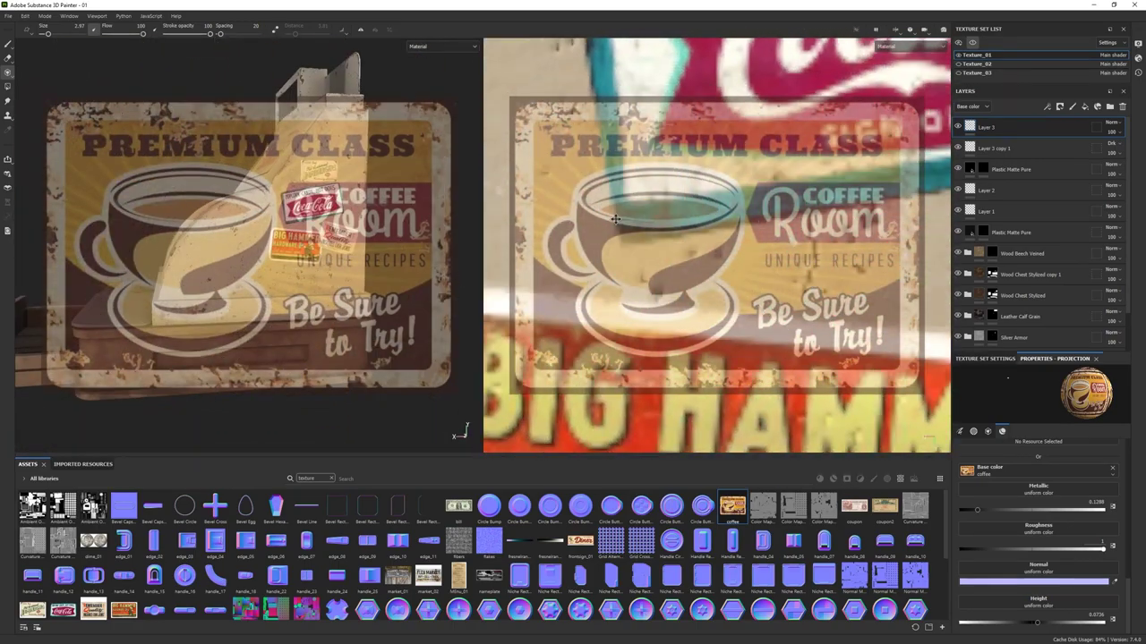
{"action": "scroll", "coordinate": [617, 224], "scroll_direction": "up", "scroll_amount": 3}
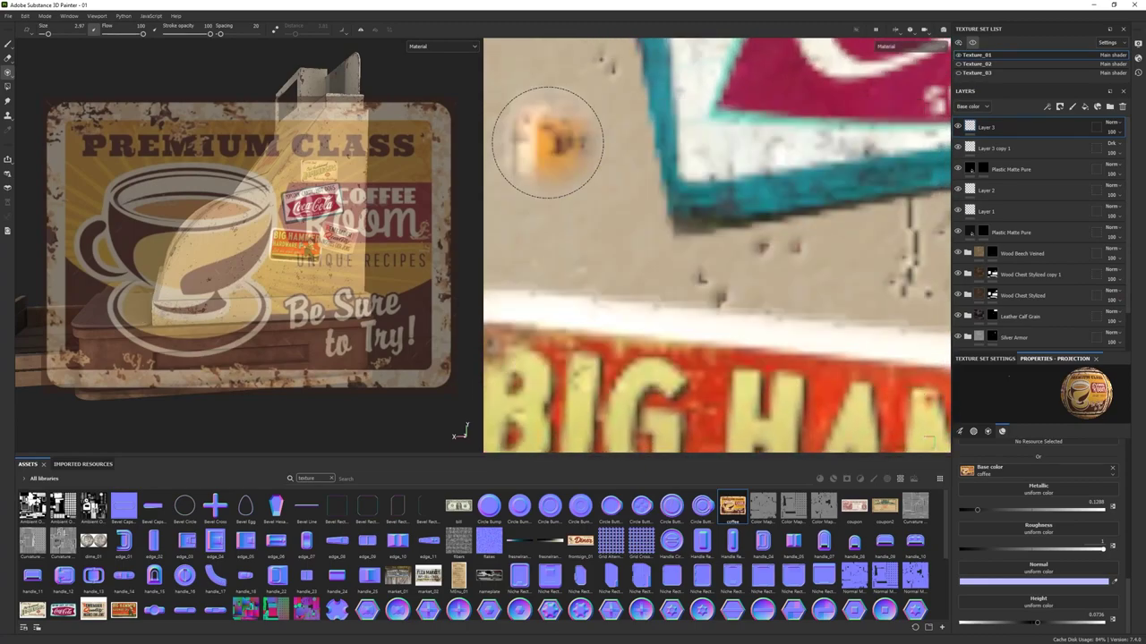
{"action": "scroll", "coordinate": [617, 224], "scroll_direction": "down", "scroll_amount": 3}
{"action": "left_click_drag", "start_coordinate": [627, 224], "coordinate": [806, 193]}
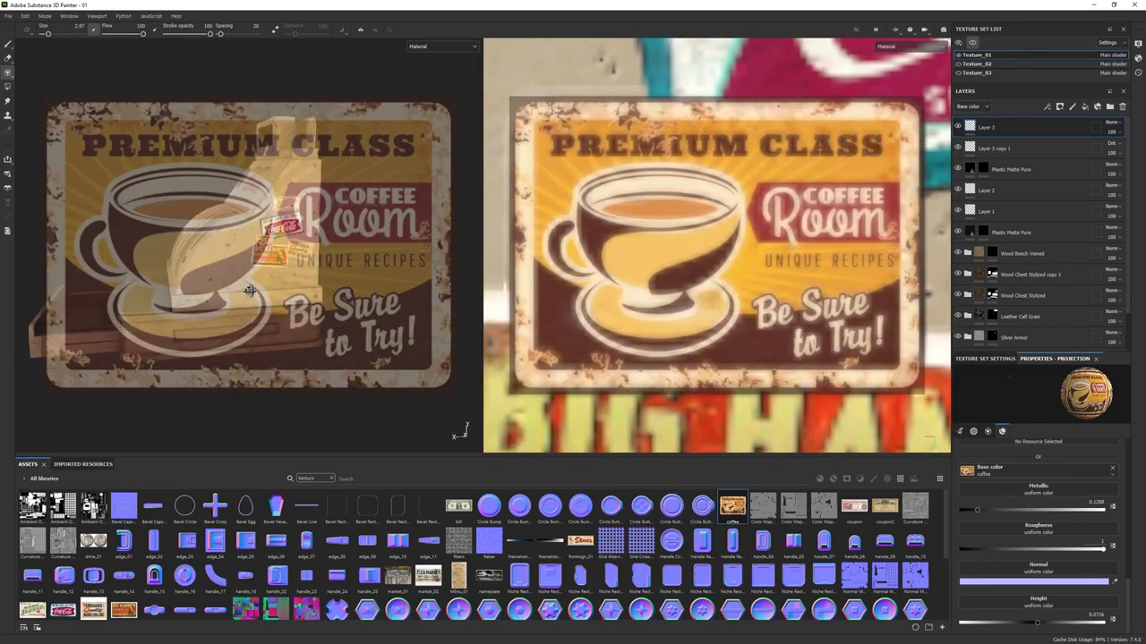
{"action": "key", "text": "1"}
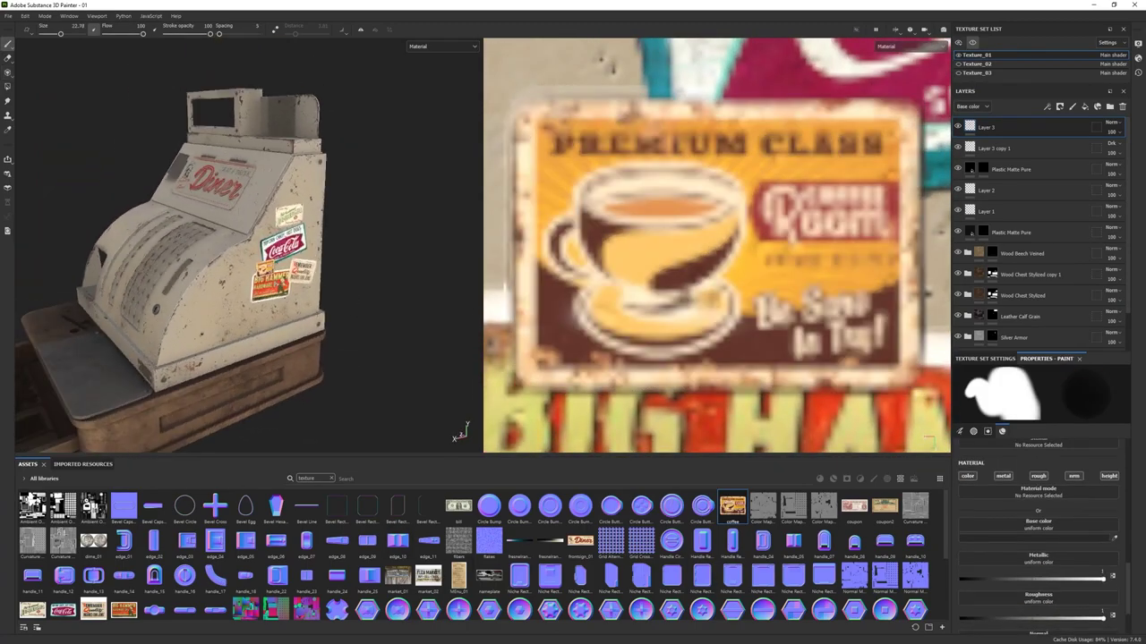
- Import the food image and project the Good Food 'Open 24 hours' sticker beside the other decals
{"action": "left_click_drag", "start_coordinate": [1144, 269], "coordinate": [635, 278]}
{"action": "left_click", "coordinate": [640, 450]}
{"action": "left_click_drag", "start_coordinate": [519, 541], "coordinate": [1012, 490]}
{"action": "key", "text": "3"}
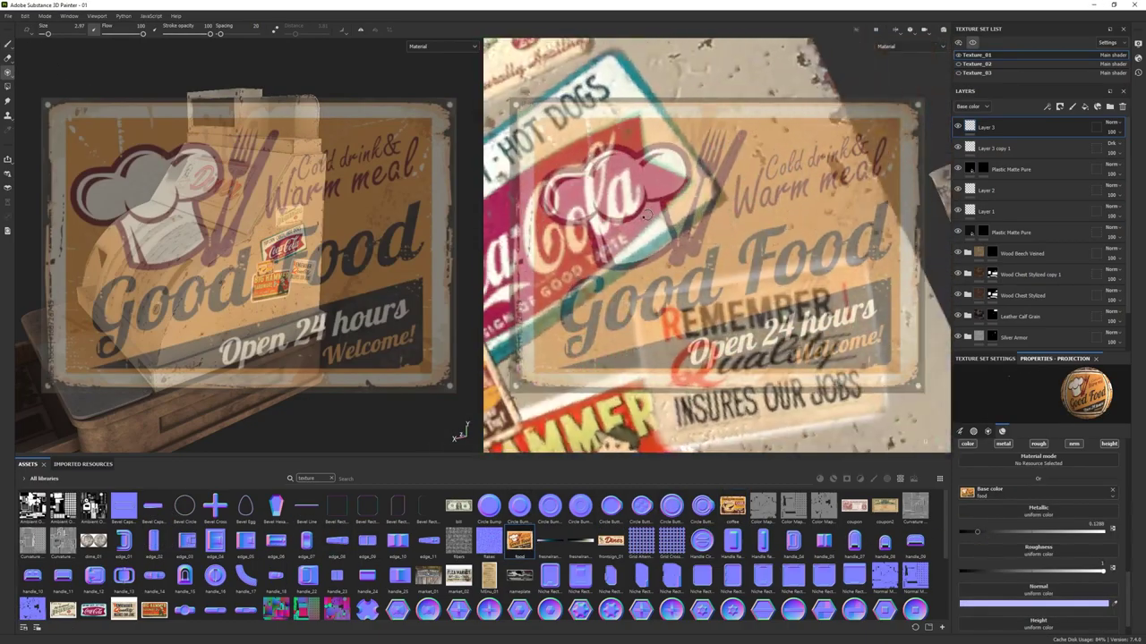
{"action": "mouse_move", "coordinate": [646, 215]}
{"action": "middle_mouse_down"}
{"action": "mouse_move", "coordinate": [766, 206]}
{"action": "mouse_move", "coordinate": [731, 260]}
{"action": "mouse_move", "coordinate": [578, 56]}
{"action": "mouse_move", "coordinate": [621, 48]}
{"action": "middle_mouse_up"}
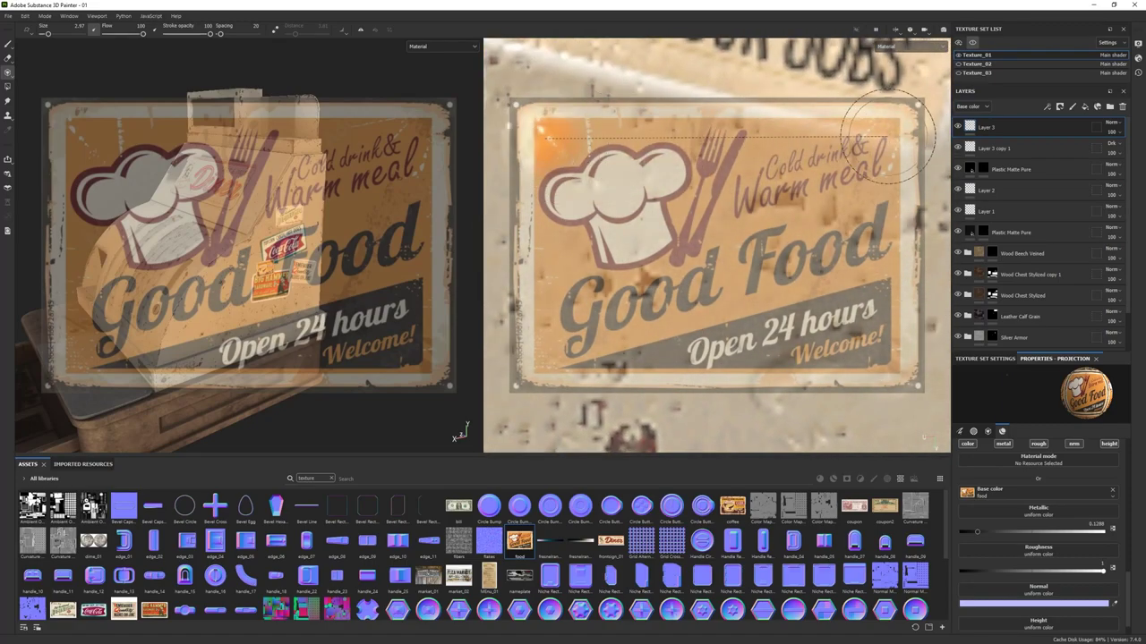
{"action": "left_click", "coordinate": [7, 44]}
- Erase spots along the Remember Quality and Good Food sticker edges with the Dirt 1 and Basic Hard brushes
{"action": "left_click", "coordinate": [7, 57]}
{"action": "scroll", "coordinate": [127, 167], "scroll_direction": "up", "scroll_amount": 5}
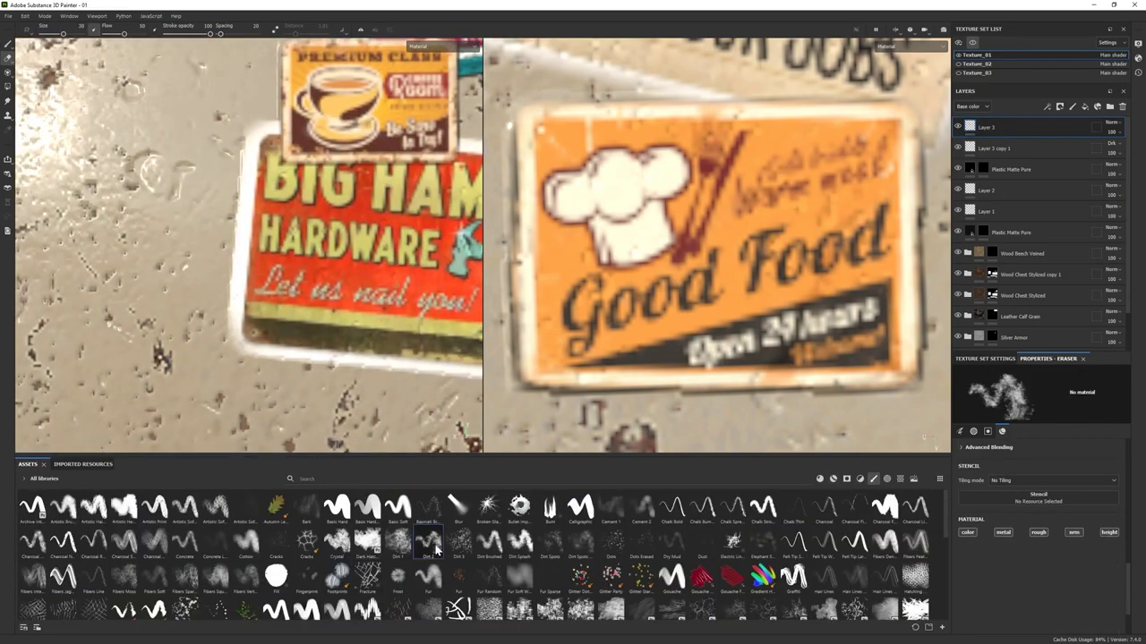
{"action": "left_click", "coordinate": [398, 540]}
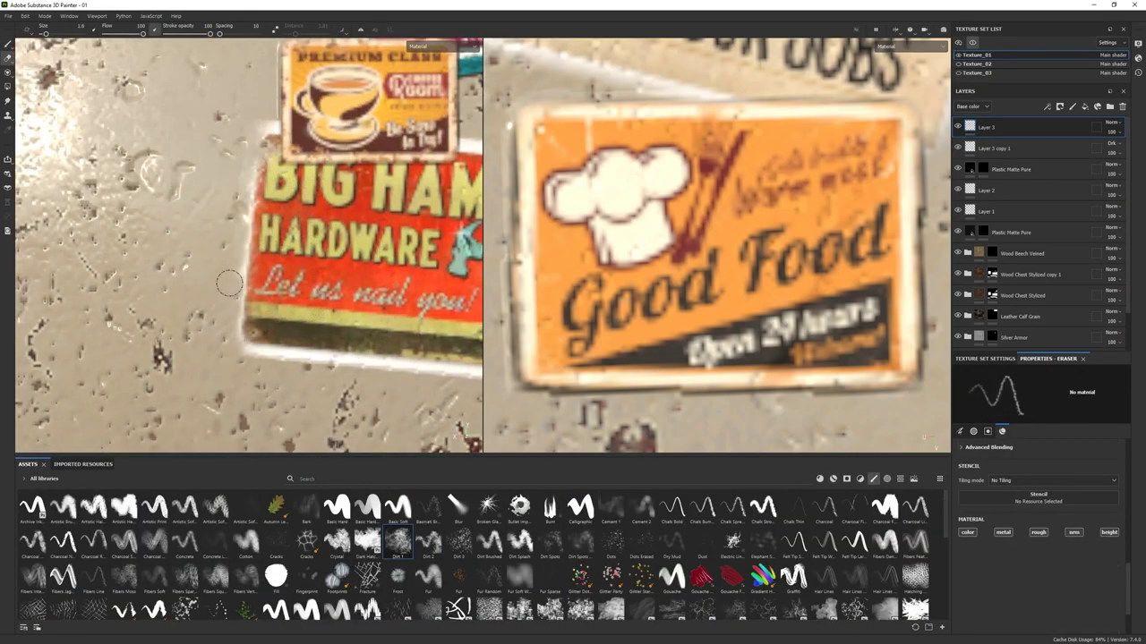
{"action": "scroll", "coordinate": [384, 364], "scroll_direction": "down", "scroll_amount": 4}
{"action": "left_click", "coordinate": [335, 506]}
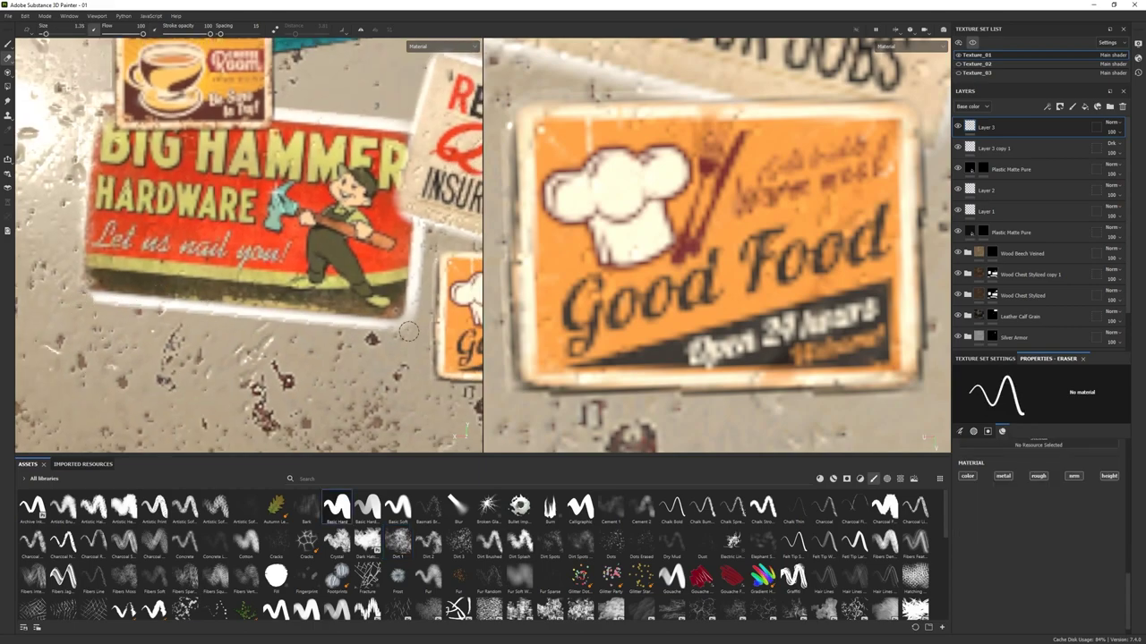
{"action": "middle_click_drag", "start_coordinate": [408, 331], "coordinate": [232, 265], "text": "alt"}
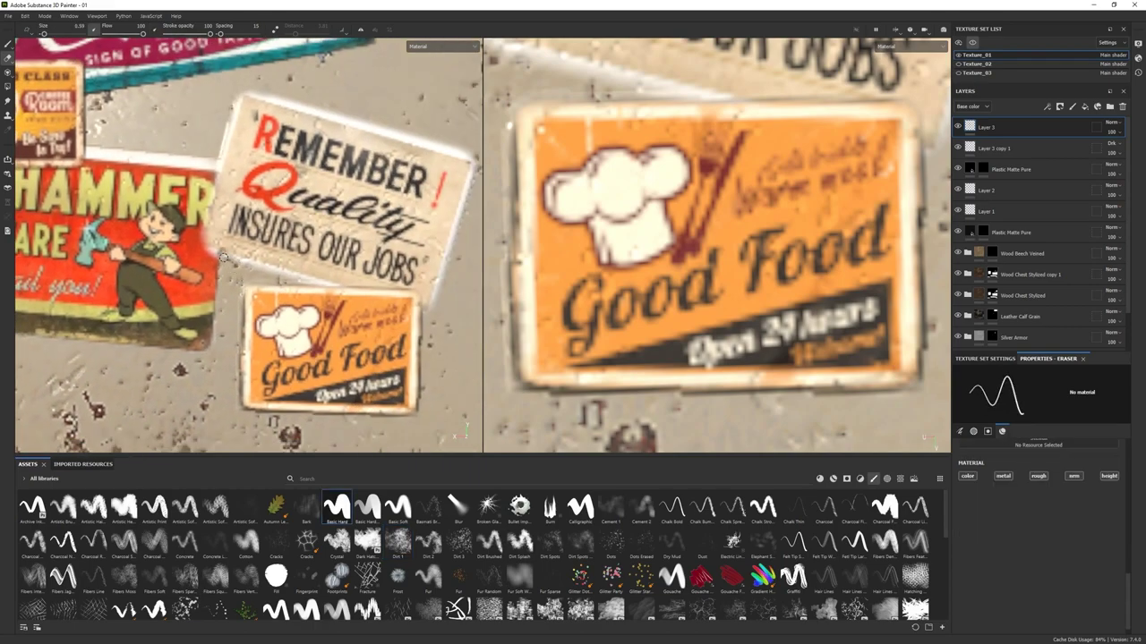
{"action": "left_click", "coordinate": [231, 269]}
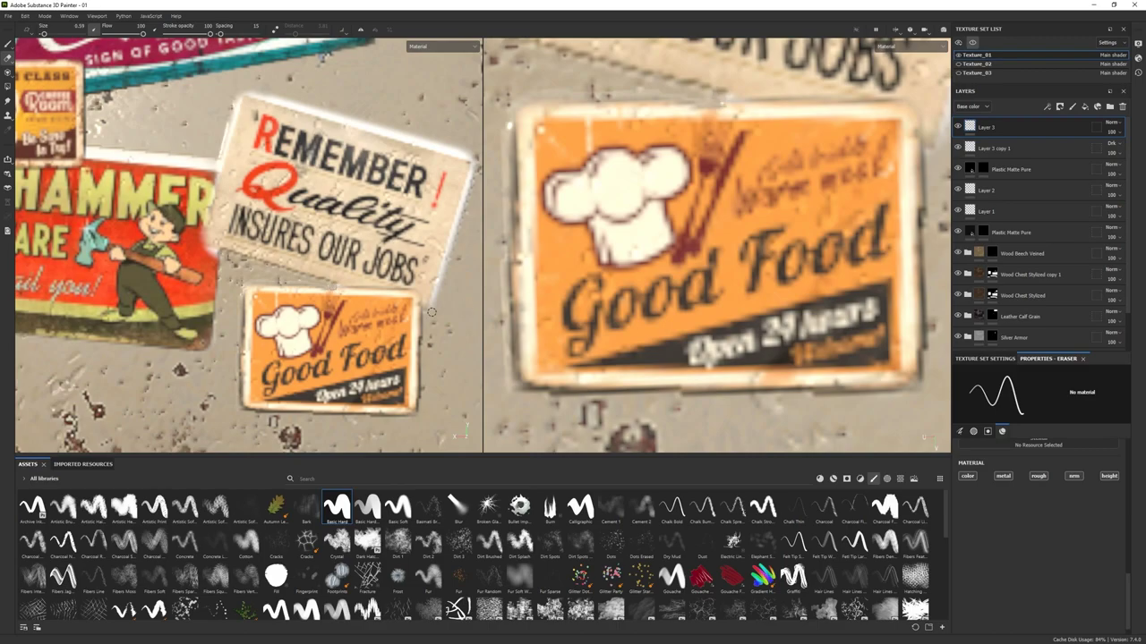
- Erase with the Dirt 2 brush across the Coca-Cola, Hamburgers and Hot Dogs sign edges
{"action": "middle_click_drag", "start_coordinate": [431, 313], "coordinate": [428, 247], "text": "alt"}
{"action": "middle_click_drag", "start_coordinate": [222, 170], "coordinate": [260, 284], "text": "alt"}
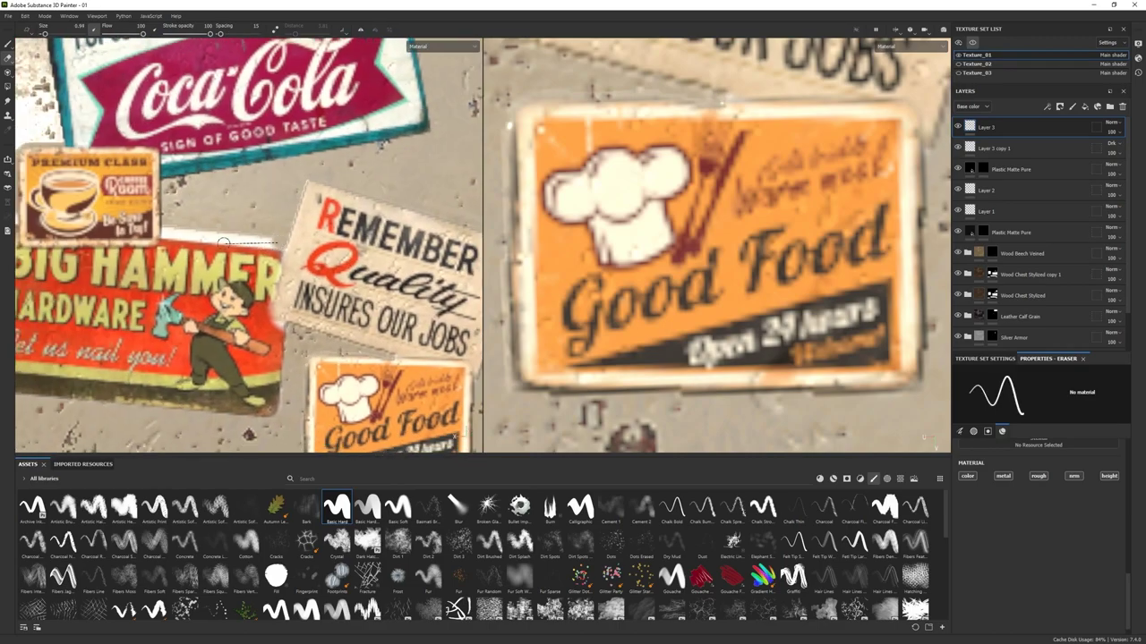
{"action": "scroll", "coordinate": [266, 277], "scroll_direction": "up", "scroll_amount": 2}
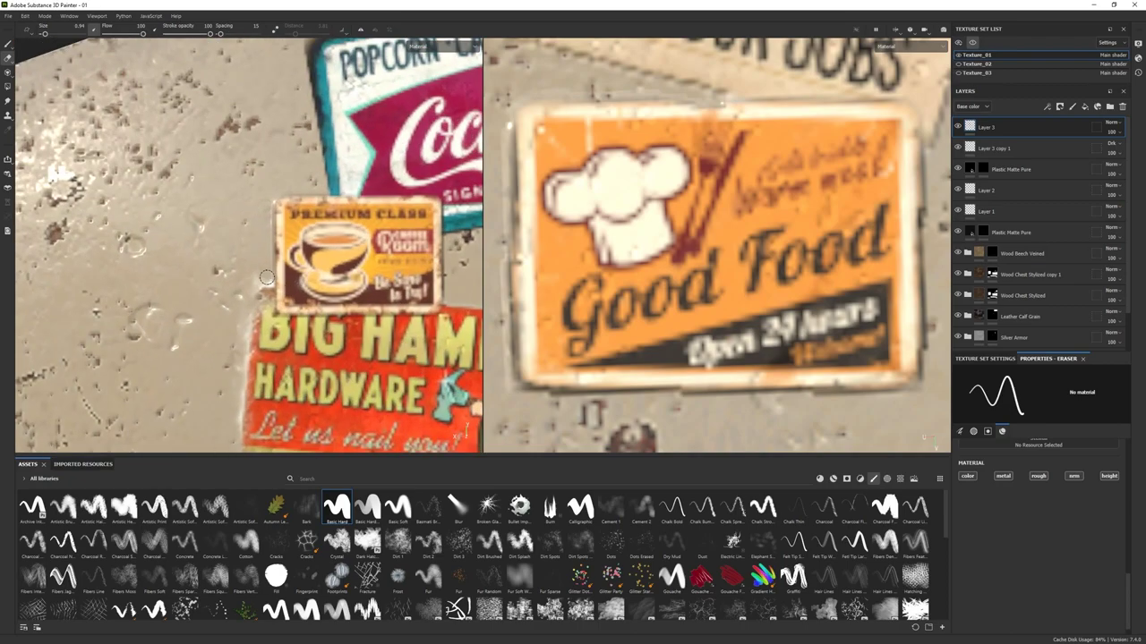
{"action": "middle_click_drag", "start_coordinate": [244, 349], "coordinate": [304, 192], "text": "alt"}
{"action": "middle_click_drag", "start_coordinate": [303, 290], "coordinate": [262, 207], "text": "alt"}
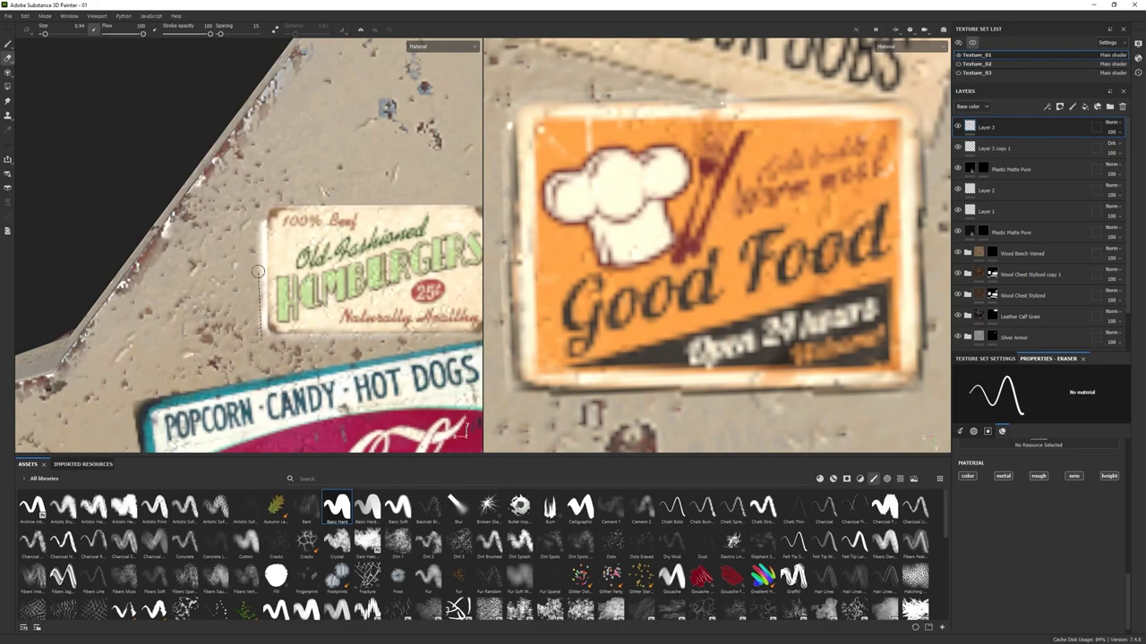
{"action": "middle_click_drag", "start_coordinate": [258, 271], "coordinate": [230, 250], "text": "alt"}
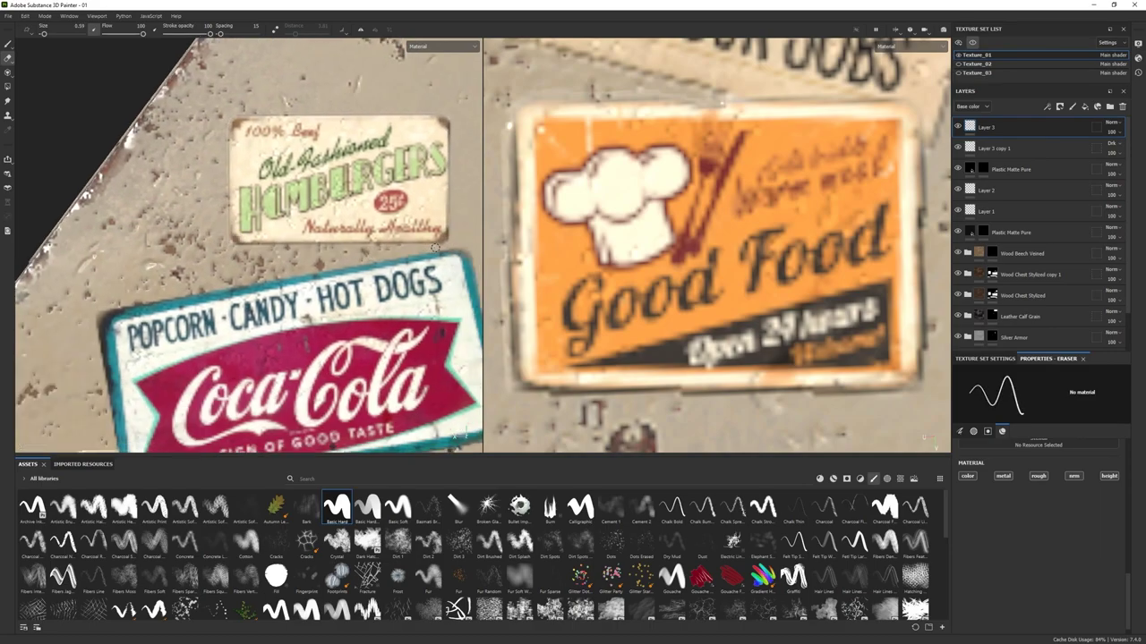
{"action": "scroll", "coordinate": [259, 222], "scroll_direction": "down", "scroll_amount": 3}
{"action": "scroll", "coordinate": [260, 222], "scroll_direction": "up", "scroll_amount": 3}
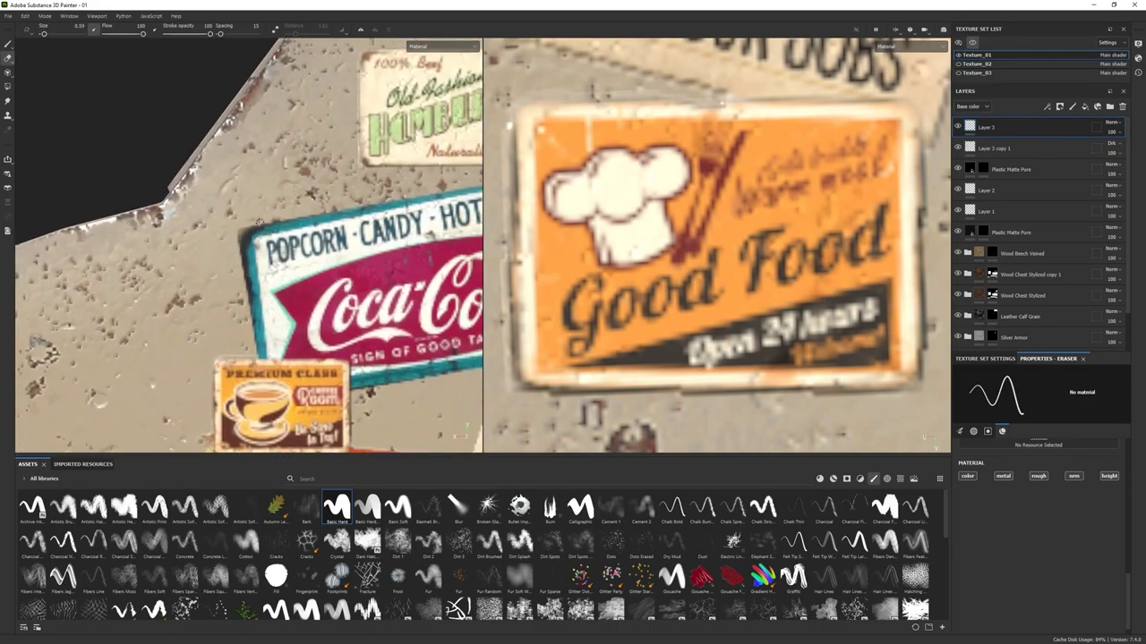
{"action": "scroll", "coordinate": [242, 283], "scroll_direction": "down", "scroll_amount": 3}
{"action": "scroll", "coordinate": [308, 240], "scroll_direction": "up", "scroll_amount": 3}
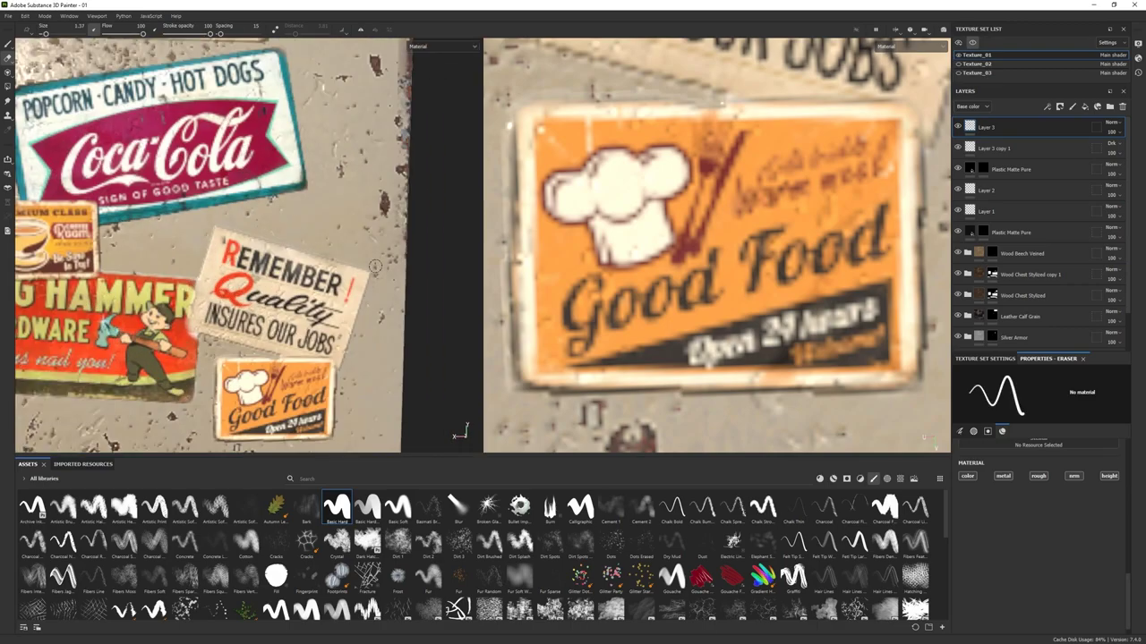
{"action": "left_click", "coordinate": [429, 542]}
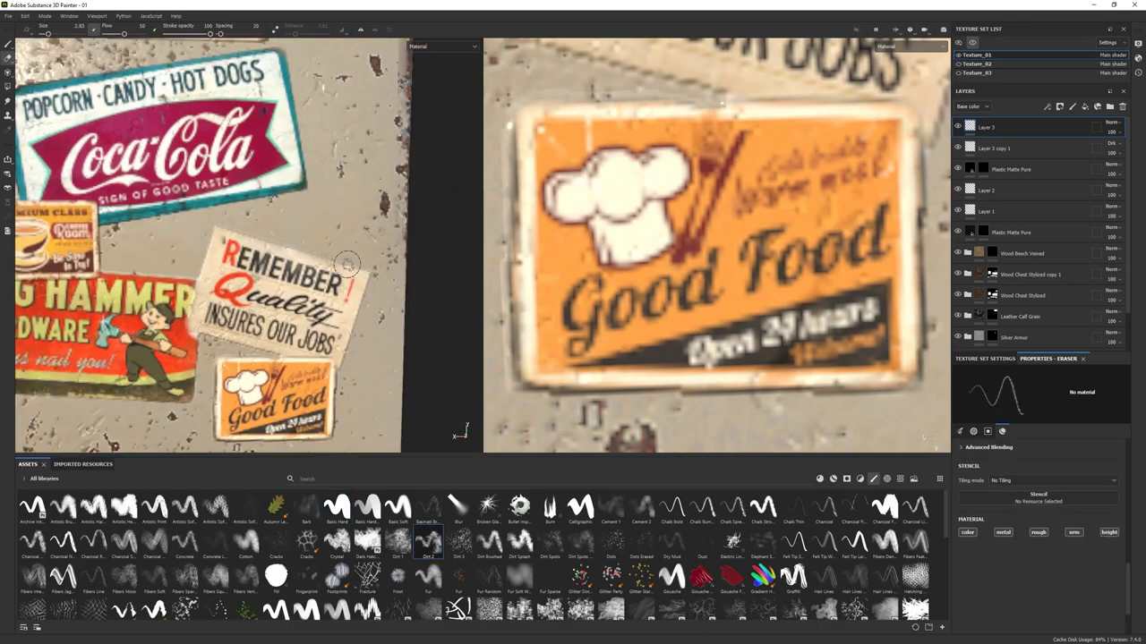
{"action": "scroll", "coordinate": [214, 231], "scroll_direction": "up", "scroll_amount": 2}
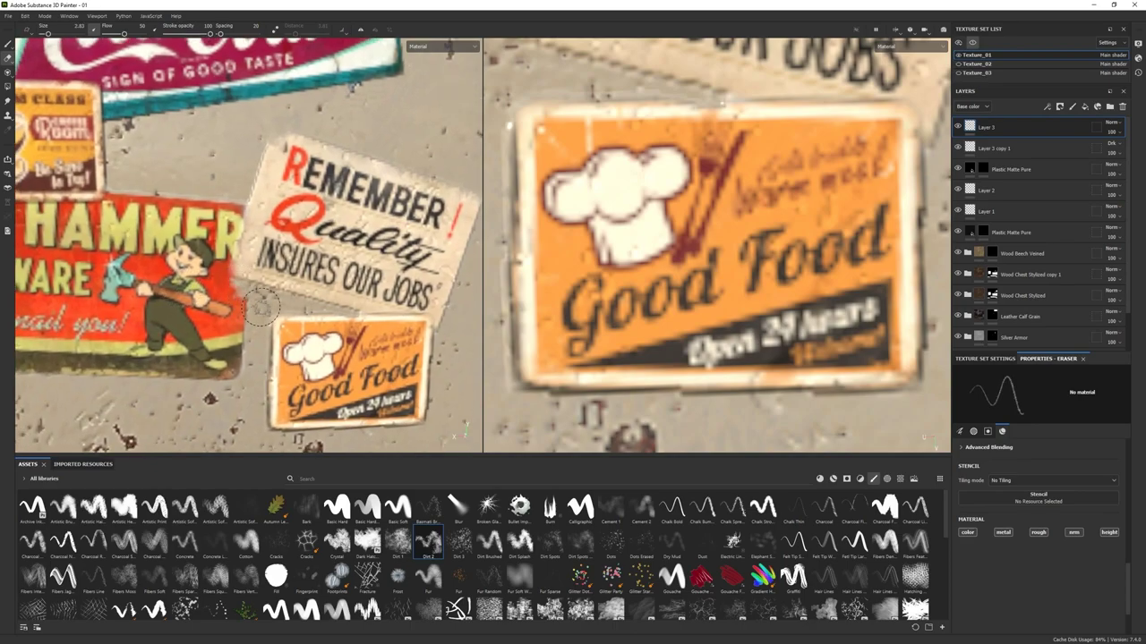
{"action": "scroll", "coordinate": [246, 288], "scroll_direction": "down", "scroll_amount": 4}
{"action": "scroll", "coordinate": [300, 274], "scroll_direction": "up", "scroll_amount": 3}
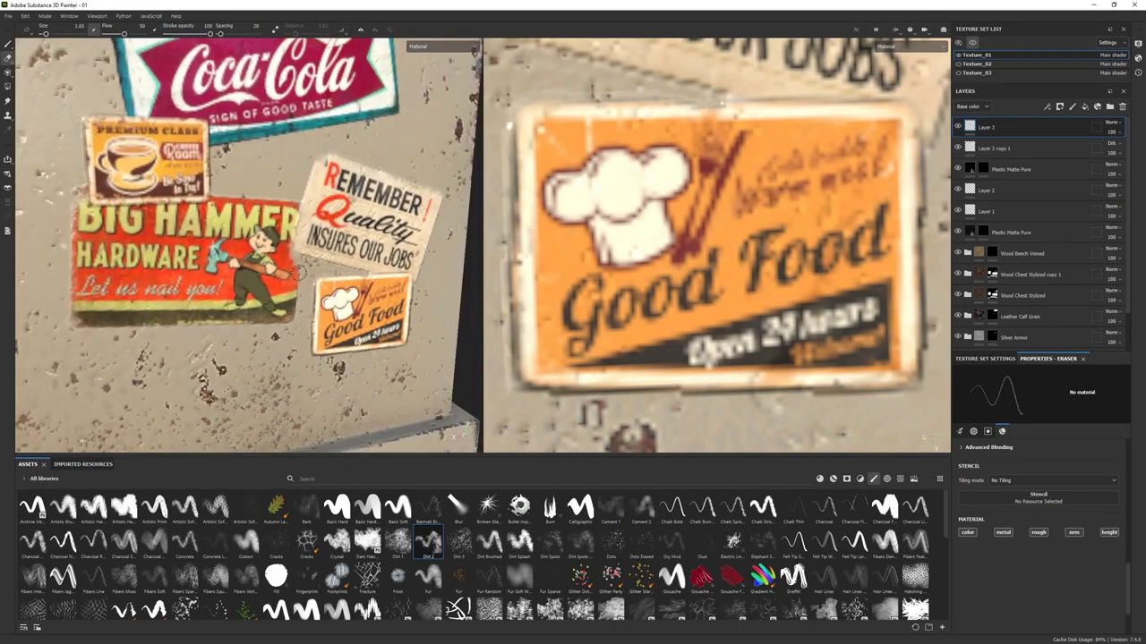
{"action": "scroll", "coordinate": [358, 352], "scroll_direction": "down", "scroll_amount": 3}
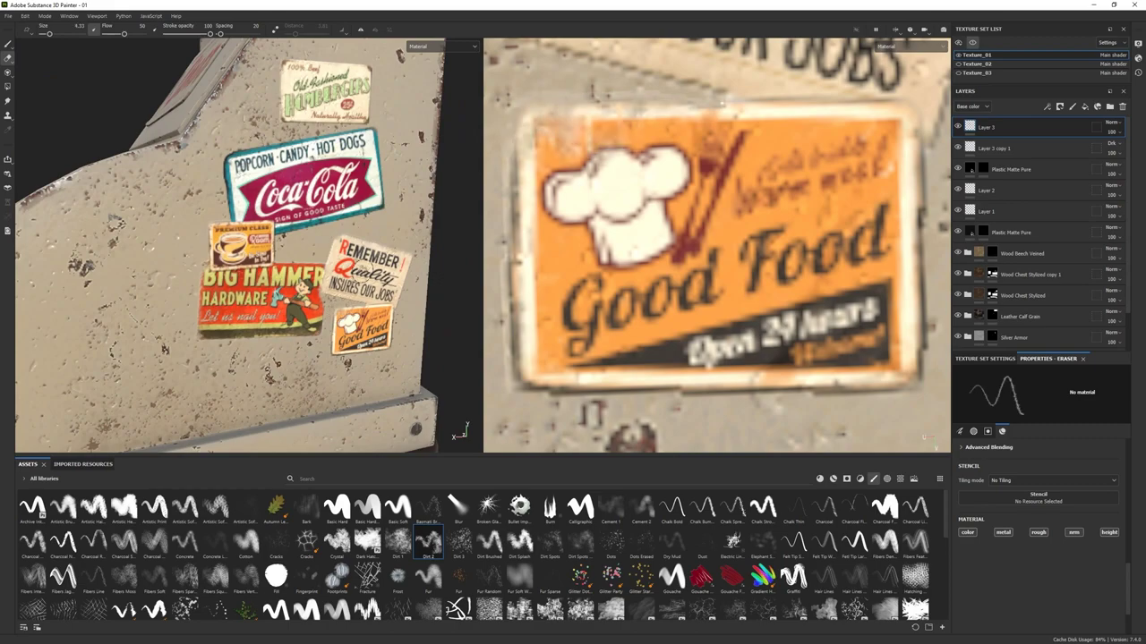
- Frame the whole cash register and orbit it round to a front view
{"action": "left_click_drag", "start_coordinate": [311, 248], "coordinate": [188, 261], "text": "alt"}
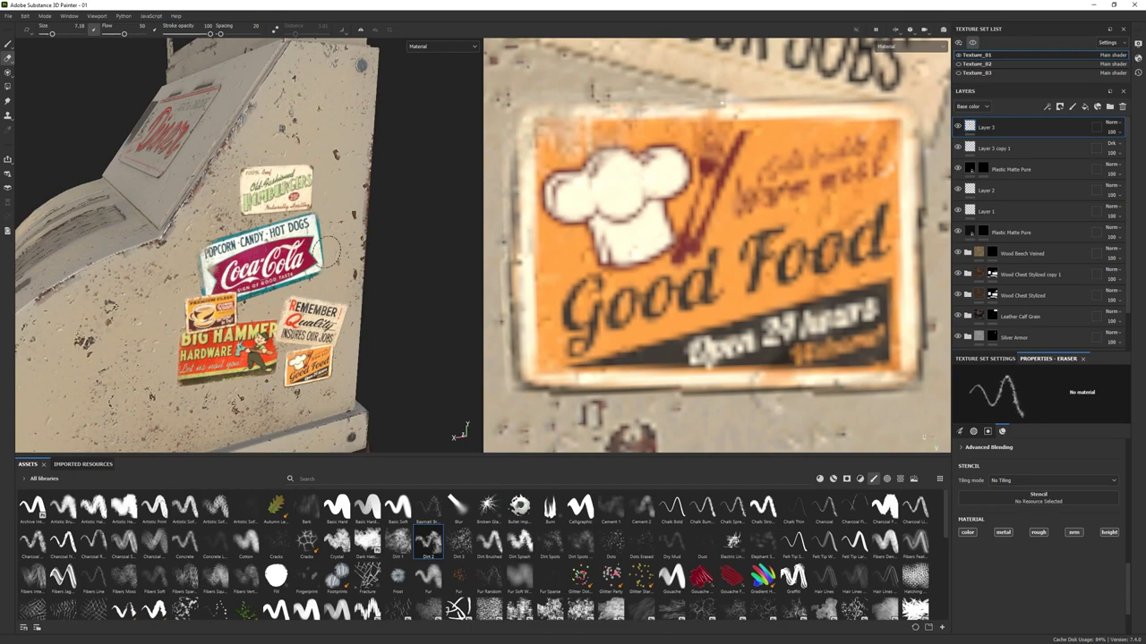
{"action": "left_click_drag", "start_coordinate": [306, 280], "coordinate": [215, 242], "text": "alt"}
{"action": "scroll", "coordinate": [242, 246], "scroll_direction": "up", "scroll_amount": 5}
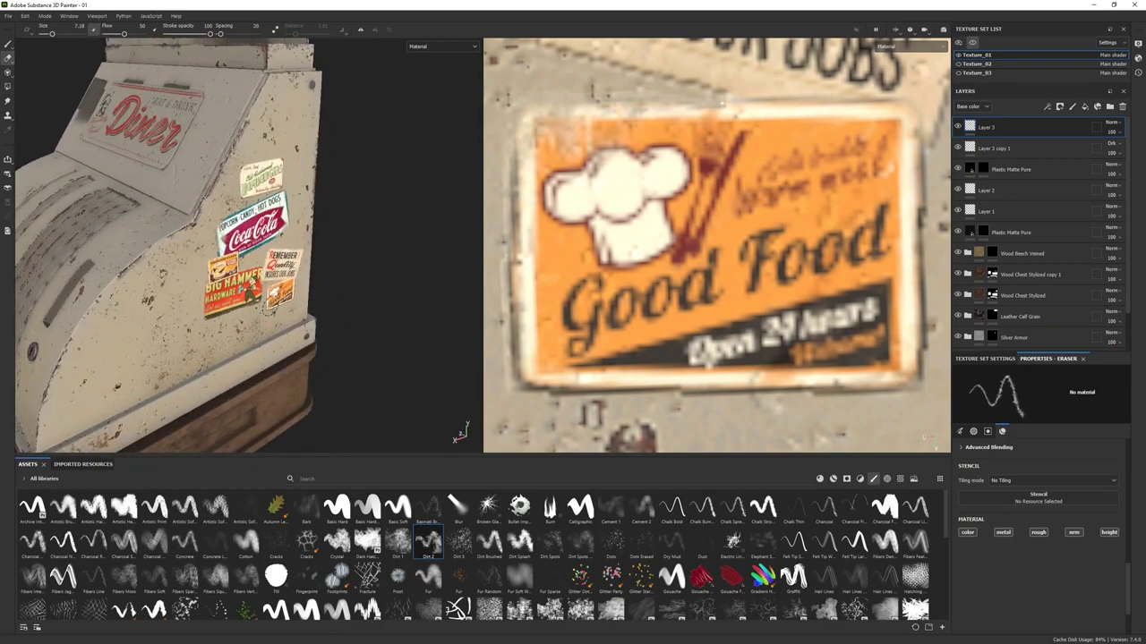
{"action": "key", "text": "f"}
{"action": "mouse_move", "coordinate": [269, 268]}
{"action": "left_mouse_down", "text": "alt"}
{"action": "mouse_move", "coordinate": [349, 319]}
{"action": "mouse_move", "coordinate": [269, 286]}
{"action": "left_mouse_up", "text": "alt"}
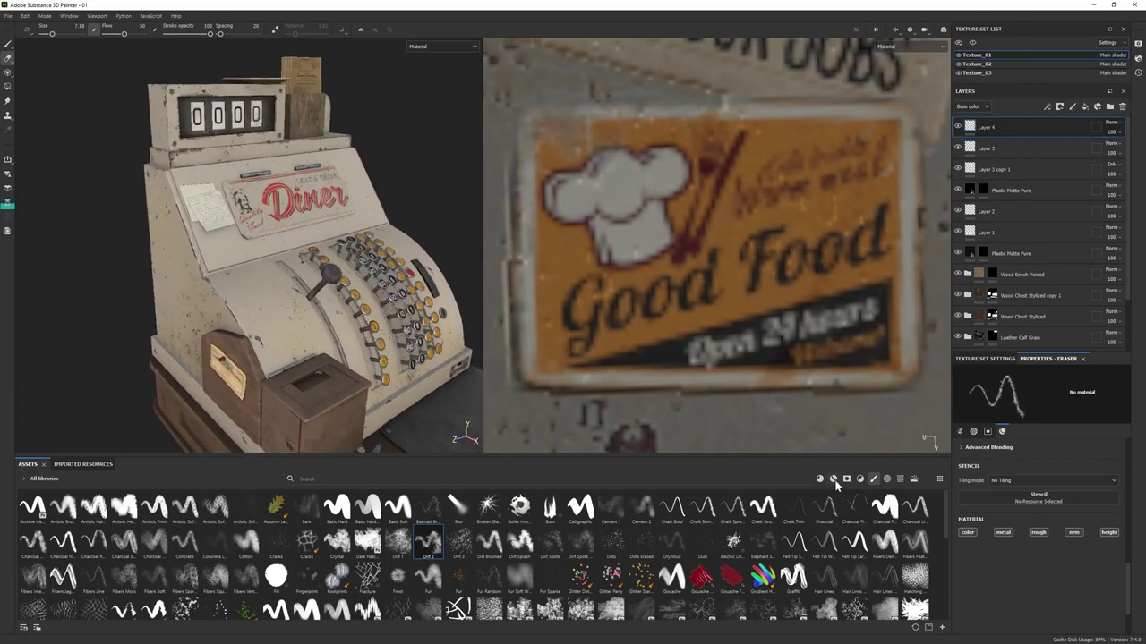
- Add a Plastic Matte Pure fill layer above Layer 3 and select its mask
{"action": "left_click", "coordinate": [833, 478]}
{"action": "left_click_drag", "start_coordinate": [915, 608], "coordinate": [1013, 143]}
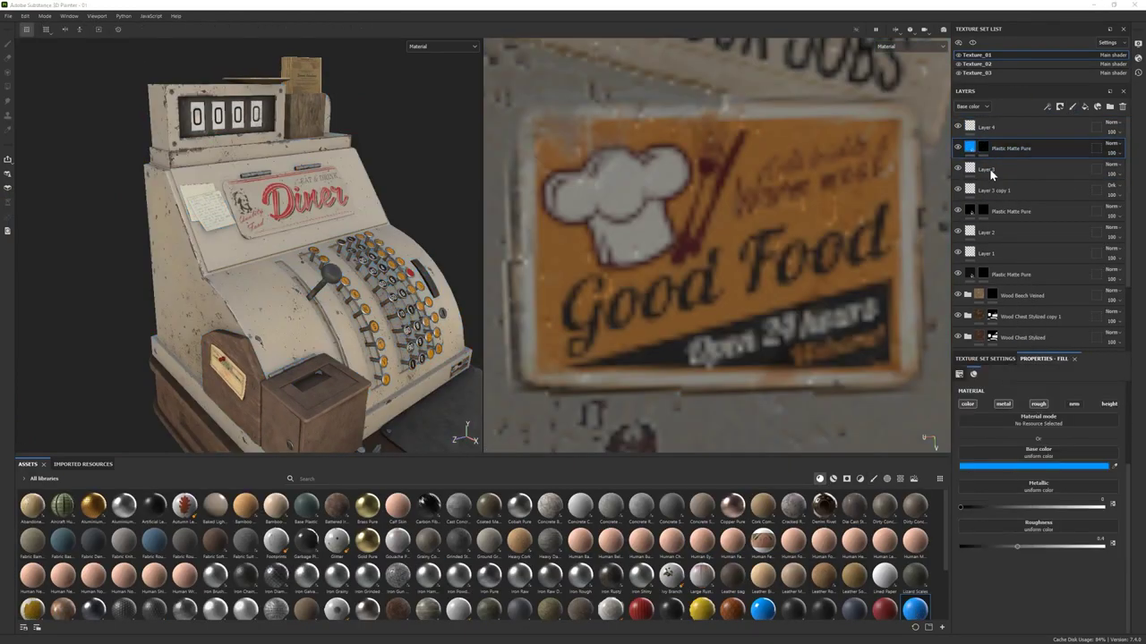
{"action": "left_click", "coordinate": [983, 150]}
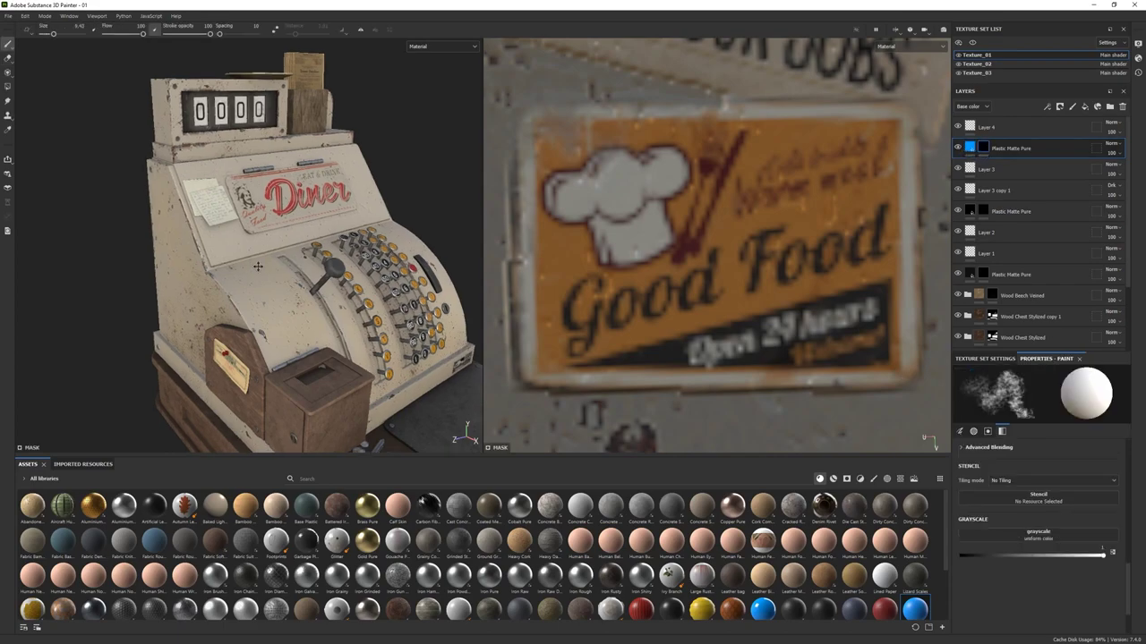
{"action": "scroll", "coordinate": [626, 546], "scroll_direction": "down", "scroll_amount": 3}
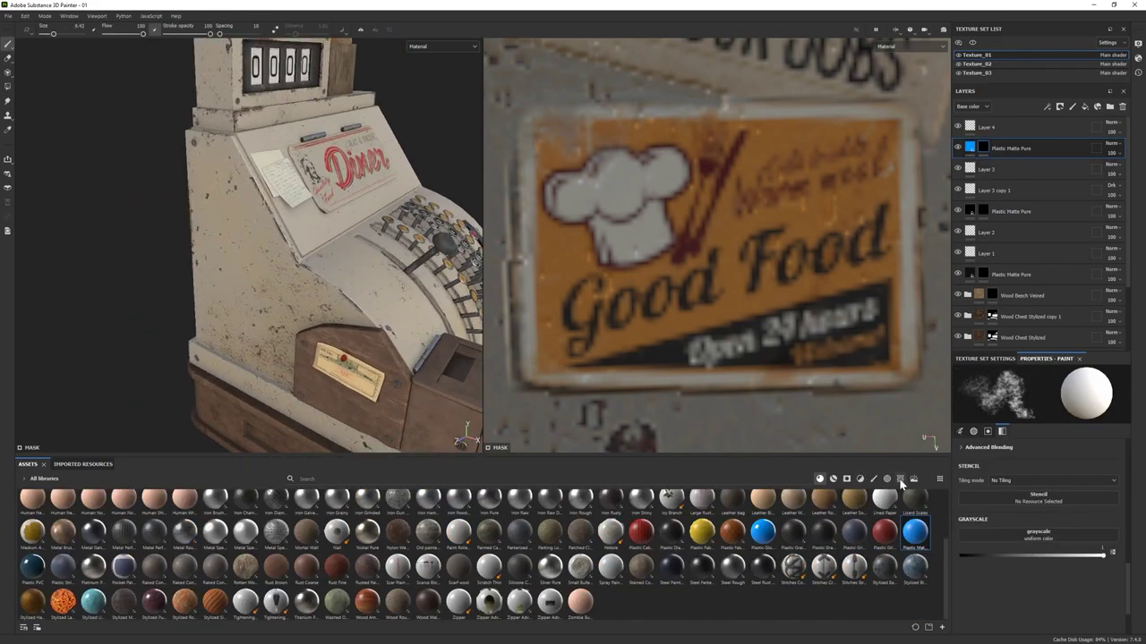
{"action": "left_click", "coordinate": [887, 479]}
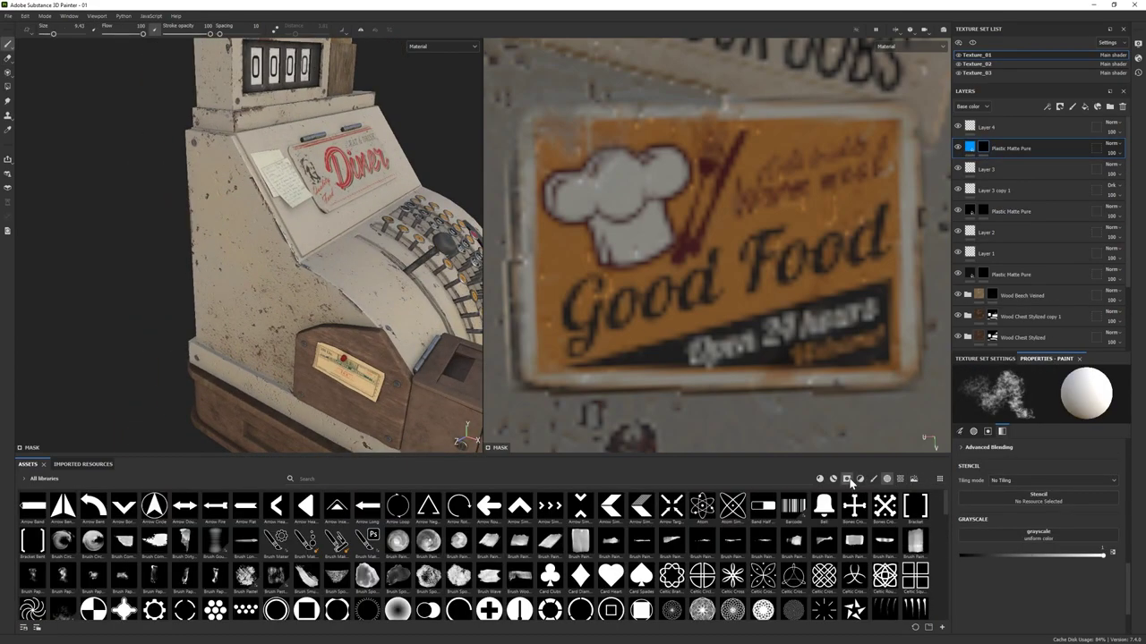
{"action": "left_click", "coordinate": [847, 479]}
{"action": "left_click", "coordinate": [860, 479]}
- Paint grime specks on the new layer's mask with the Dirt 3 brush
{"action": "double_click", "coordinate": [1005, 149]}
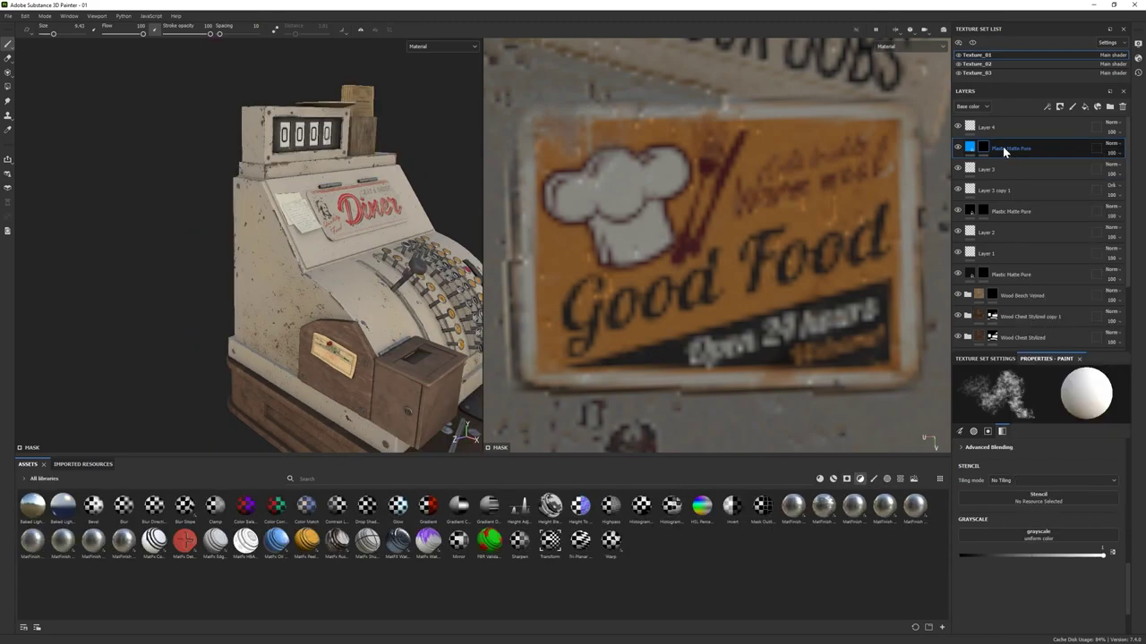
{"action": "left_click", "coordinate": [874, 479]}
{"action": "left_click", "coordinate": [458, 539]}
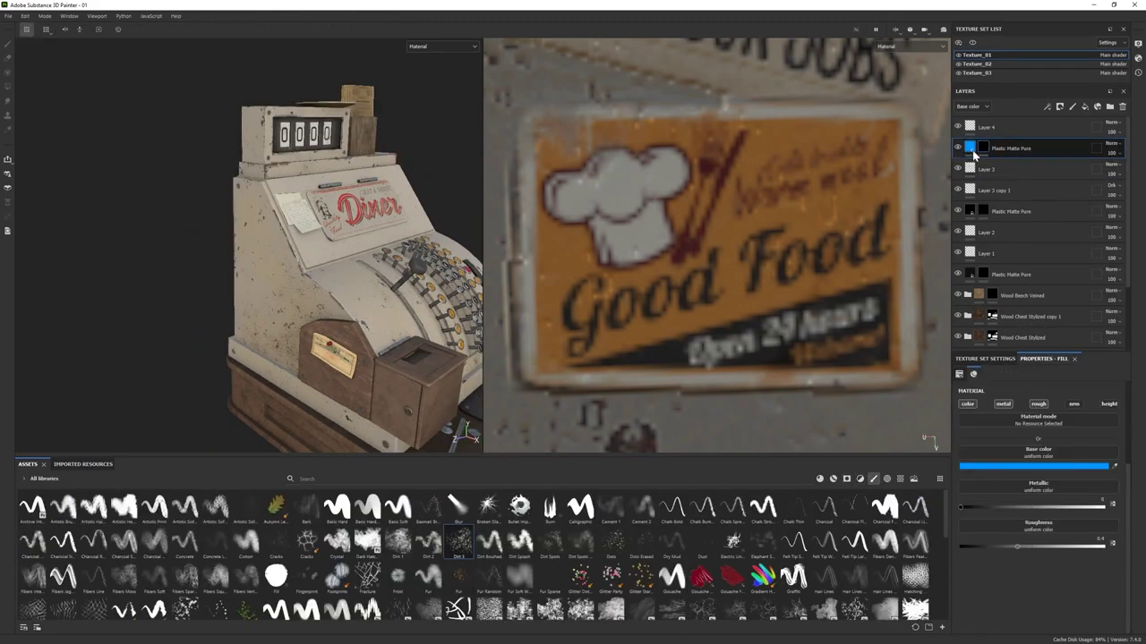
{"action": "left_click_drag", "start_coordinate": [374, 326], "coordinate": [376, 264], "text": "alt"}
{"action": "left_click_drag", "start_coordinate": [224, 186], "coordinate": [192, 162], "text": "alt"}
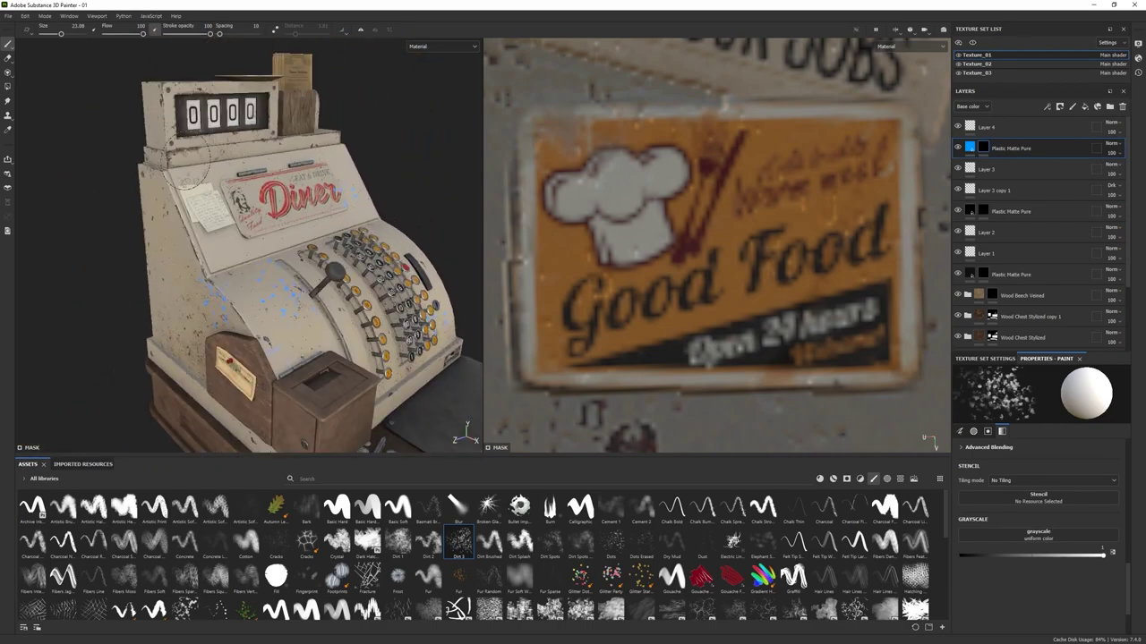
- Make the layer's base colour near-black, then switch to erasing excess on the mask
{"action": "left_click", "coordinate": [970, 148]}
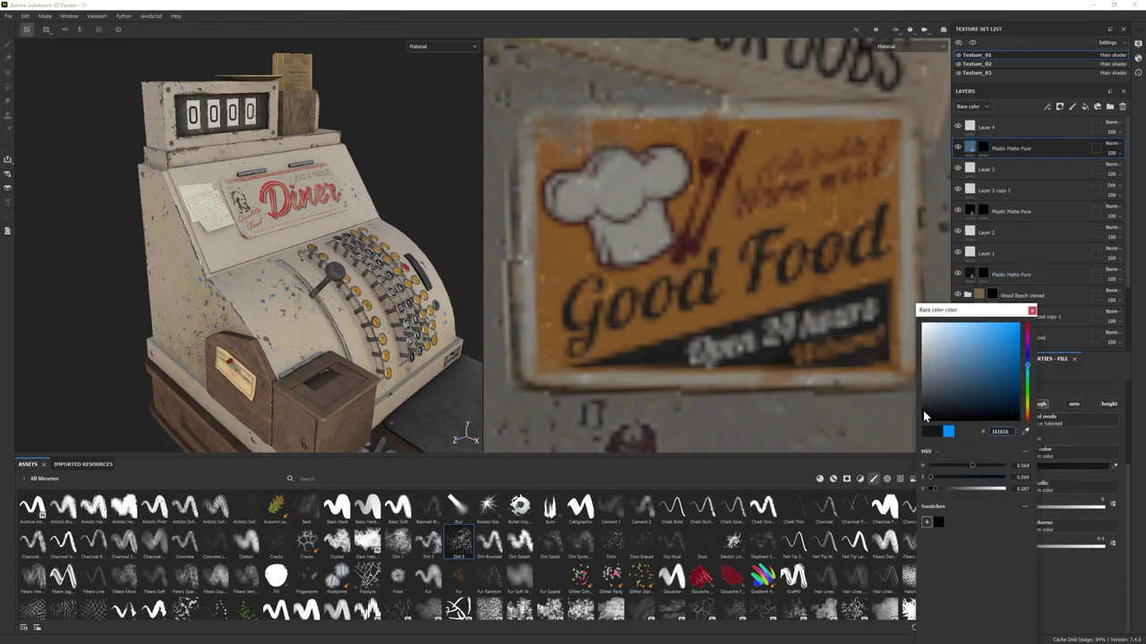
{"action": "left_click", "coordinate": [983, 148]}
{"action": "key", "text": "e"}
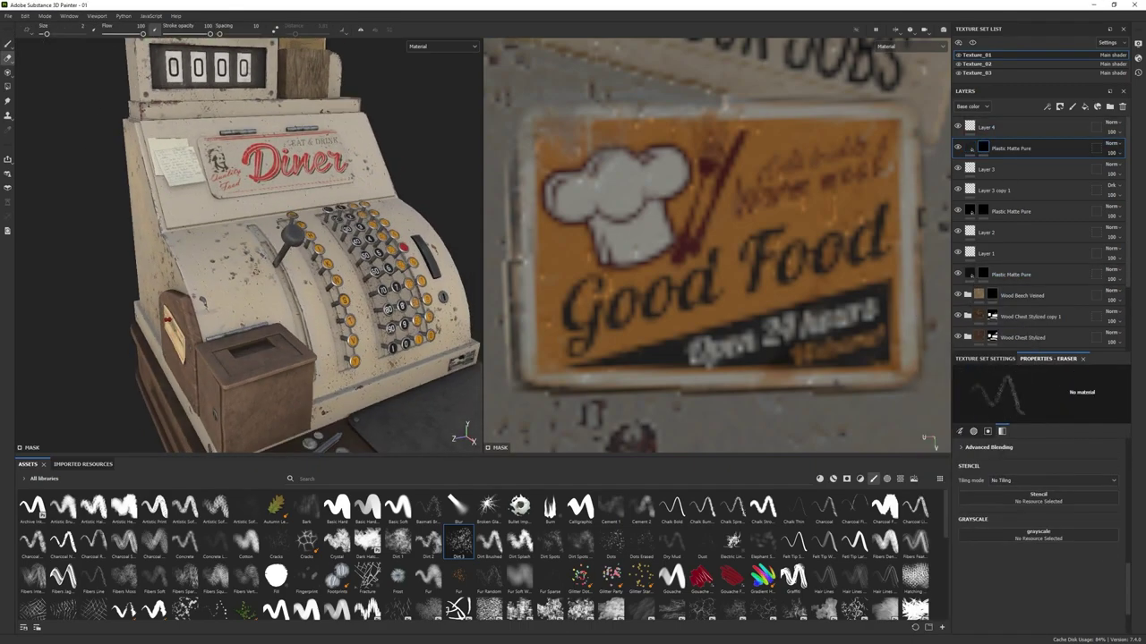
{"action": "left_click_drag", "start_coordinate": [205, 295], "coordinate": [420, 291], "text": "alt"}
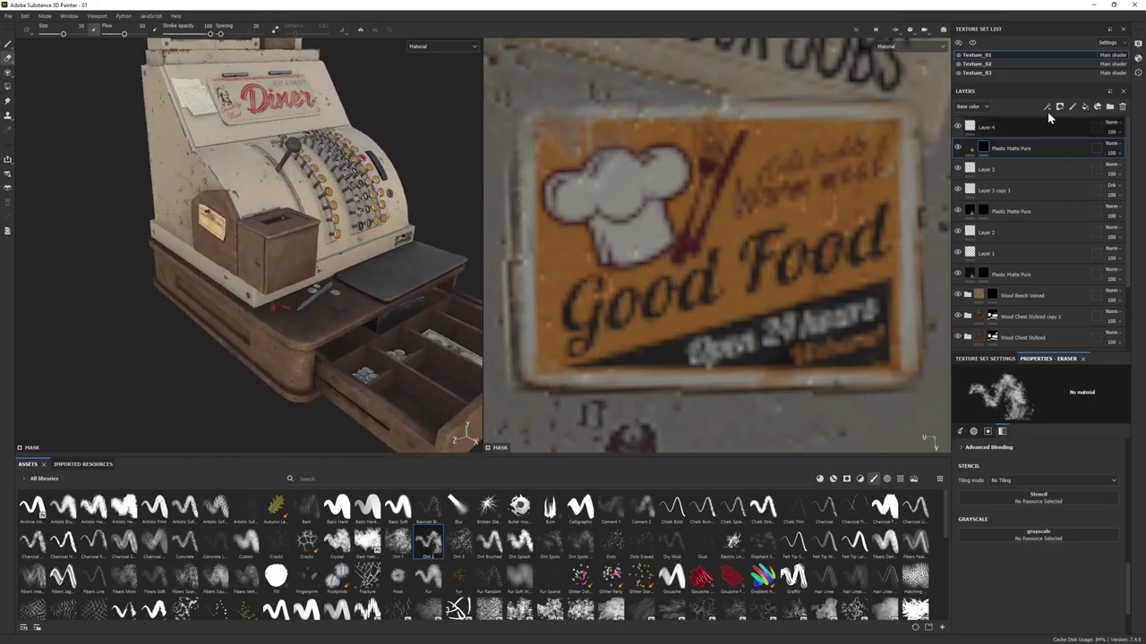
- Expand the Wood Chest Stylized copy 1 folder and select its Base wood layer
{"action": "left_click", "coordinate": [959, 55]}
{"action": "left_click", "coordinate": [959, 56]}
{"action": "key", "text": "1"}
{"action": "scroll", "coordinate": [446, 453], "scroll_direction": "up", "scroll_amount": 5}
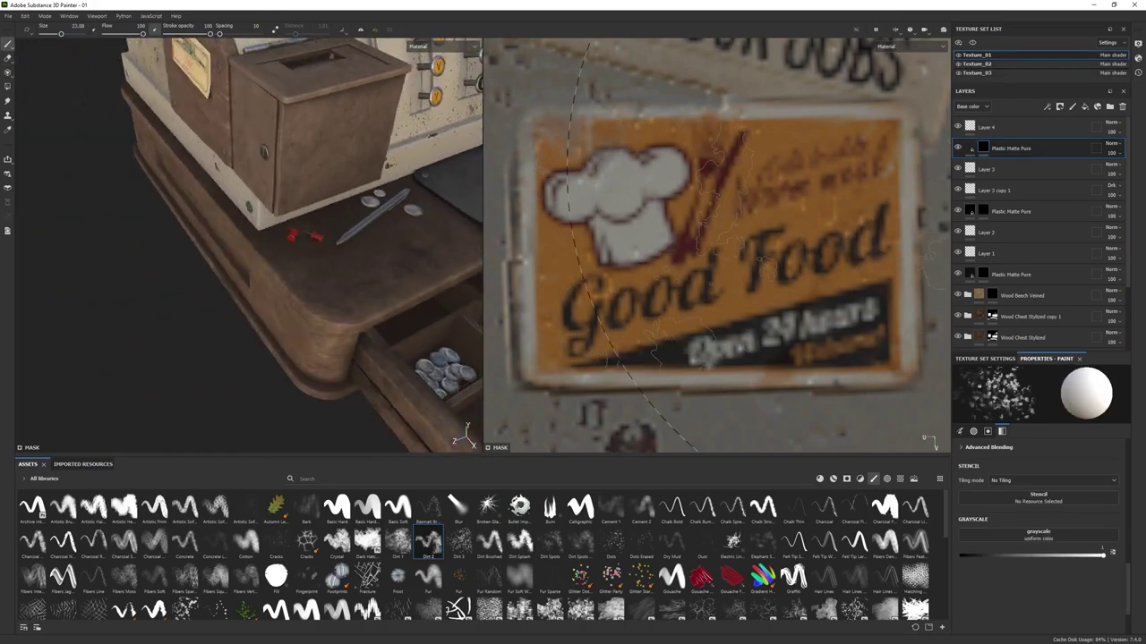
{"action": "scroll", "coordinate": [956, 242], "scroll_direction": "down", "scroll_amount": 3}
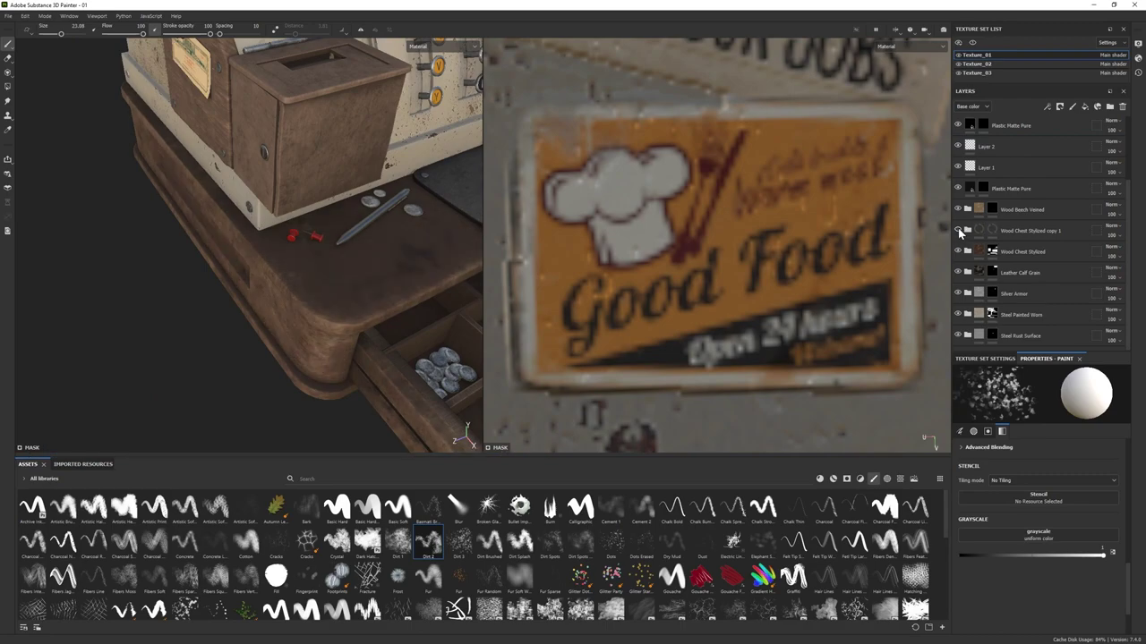
{"action": "left_click", "coordinate": [966, 230]}
{"action": "scroll", "coordinate": [1025, 215], "scroll_direction": "down", "scroll_amount": 2}
{"action": "left_click", "coordinate": [1012, 259]}
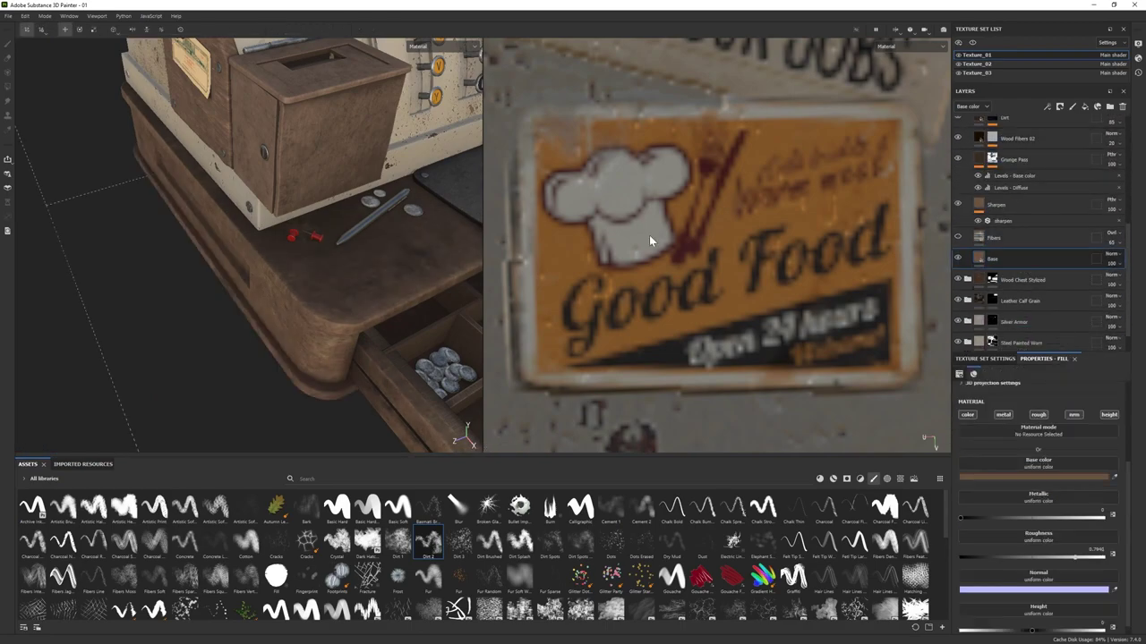
- Add a Plastic Matte Pure fill layer above Base and paint its mask on the desk top
{"action": "left_click", "coordinate": [819, 479]}
{"action": "left_click_drag", "start_coordinate": [914, 609], "coordinate": [1038, 288]}
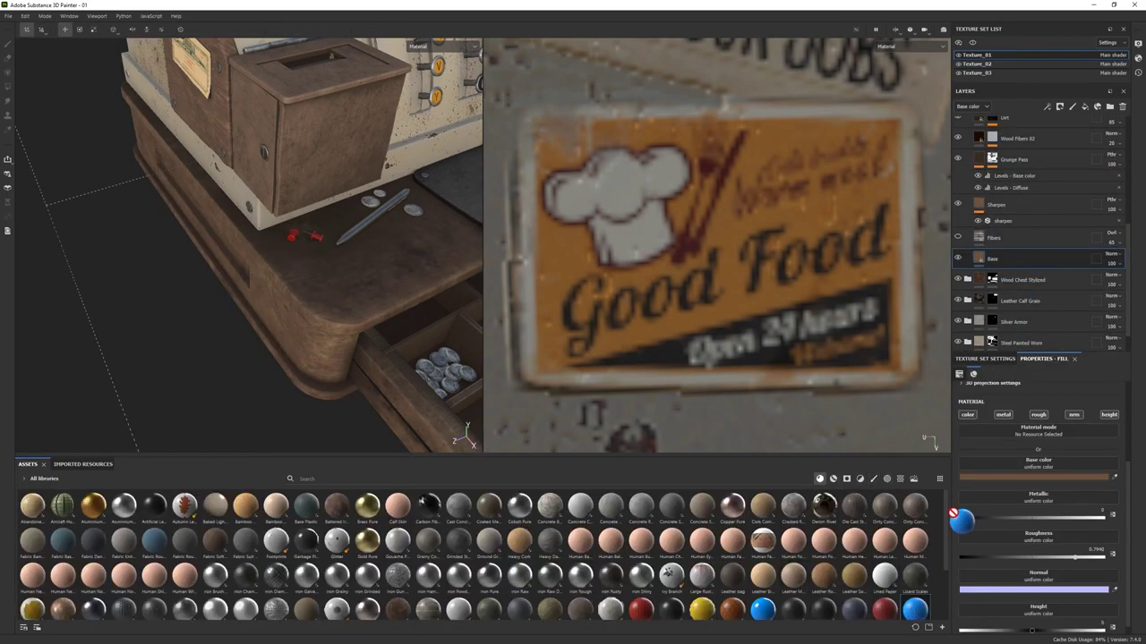
{"action": "left_click_drag", "start_coordinate": [961, 521], "coordinate": [1003, 259]}
{"action": "left_click", "coordinate": [1010, 265]}
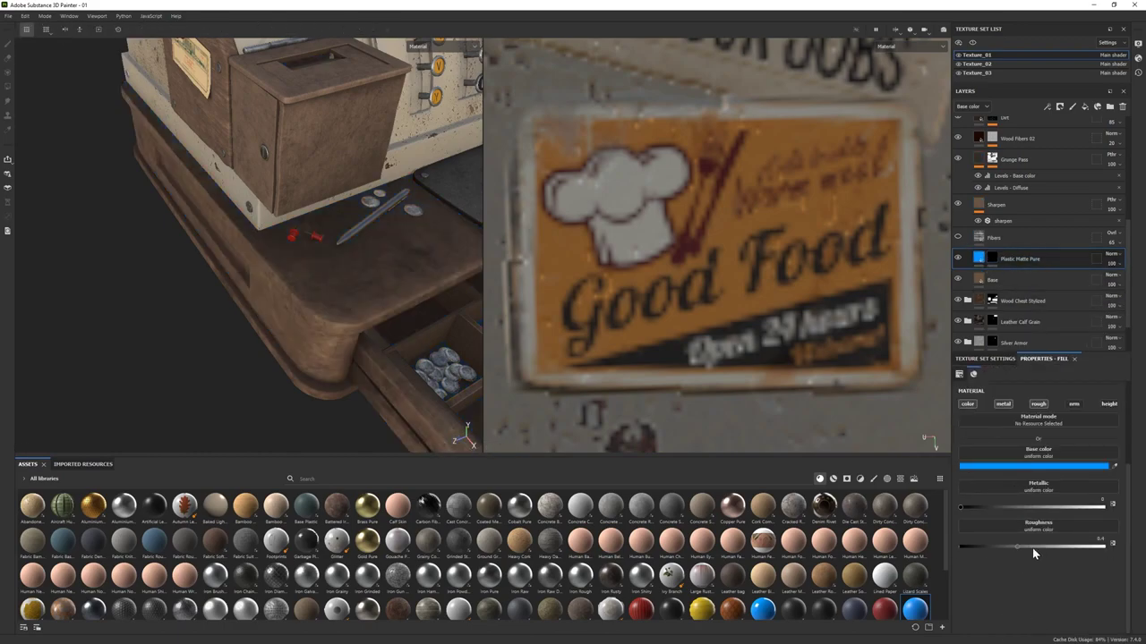
{"action": "left_click", "coordinate": [992, 259]}
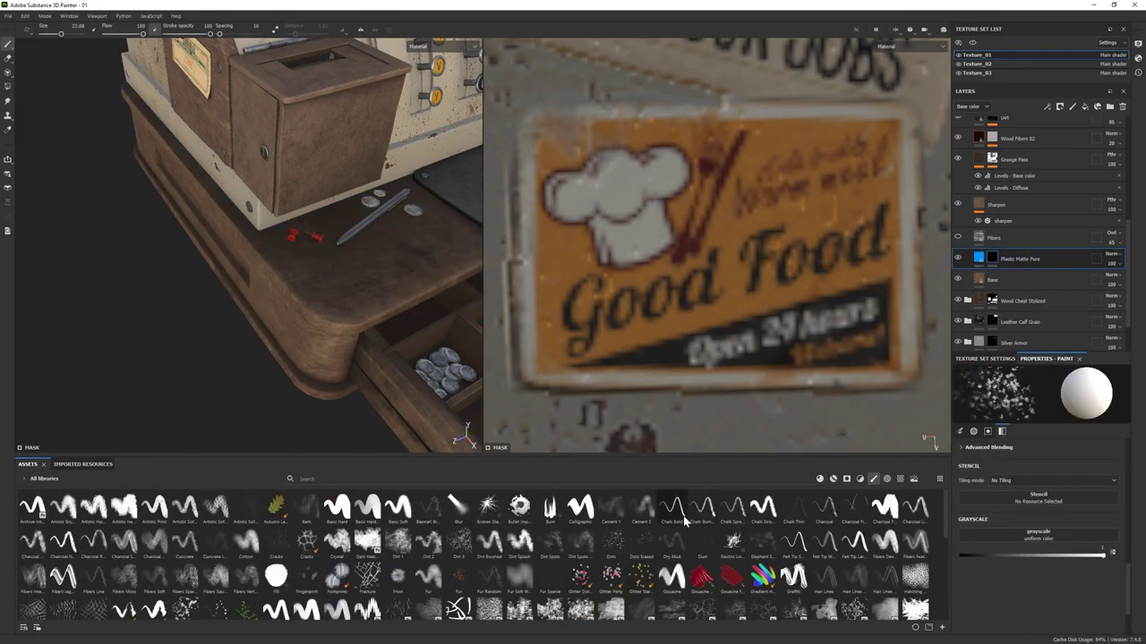
{"action": "mouse_move", "coordinate": [374, 298]}
{"action": "left_mouse_down", "text": "alt"}
{"action": "mouse_move", "coordinate": [238, 332]}
{"action": "mouse_move", "coordinate": [268, 312]}
{"action": "mouse_move", "coordinate": [223, 313]}
{"action": "left_mouse_up", "text": "alt"}
{"action": "scroll", "coordinate": [240, 327], "scroll_direction": "up", "scroll_amount": 4}
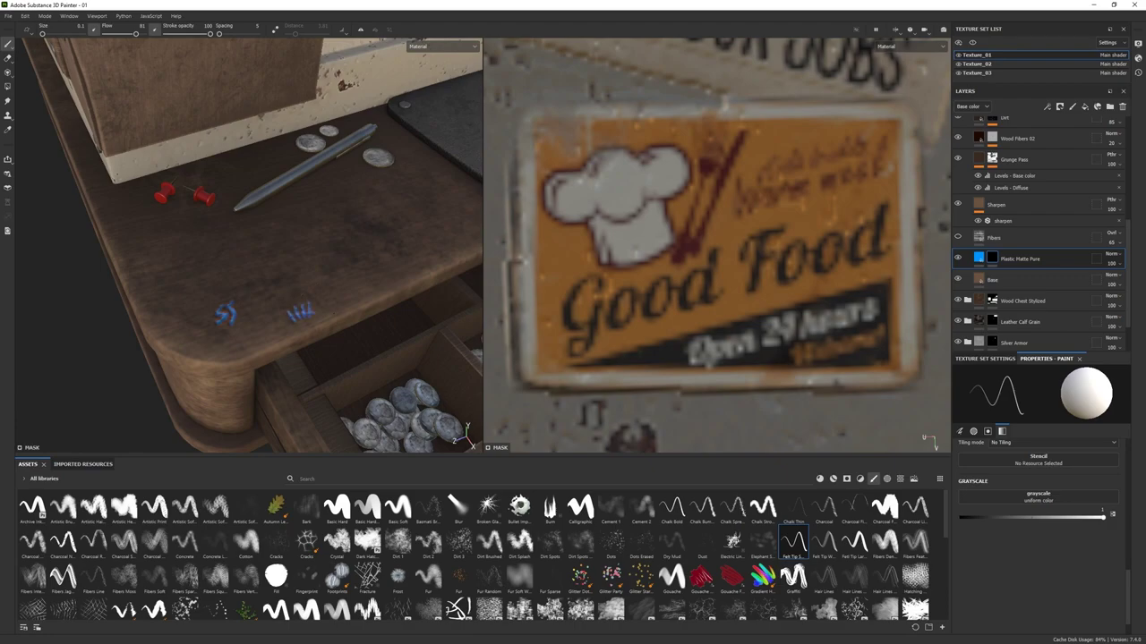
{"action": "key", "text": "f"}
- Set the plastic layer's base colour to grey 787878, then darken it slightly
{"action": "left_click", "coordinate": [978, 259]}
{"action": "left_click", "coordinate": [1065, 466]}
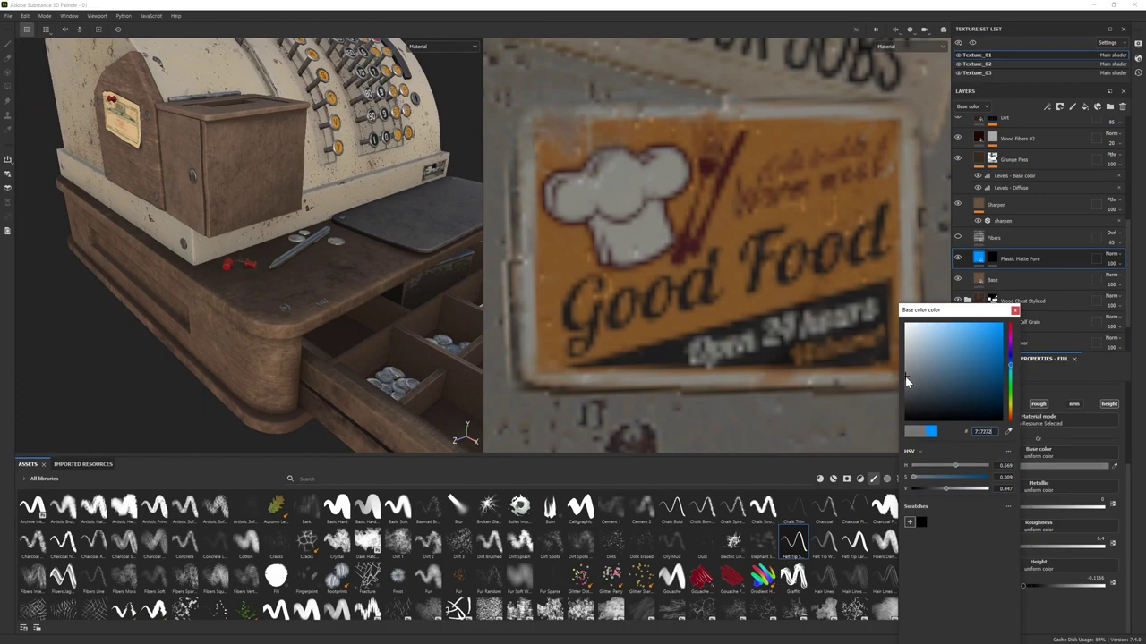
{"action": "left_click", "coordinate": [1015, 313]}
{"action": "left_click_drag", "start_coordinate": [341, 367], "coordinate": [355, 376], "text": "alt"}
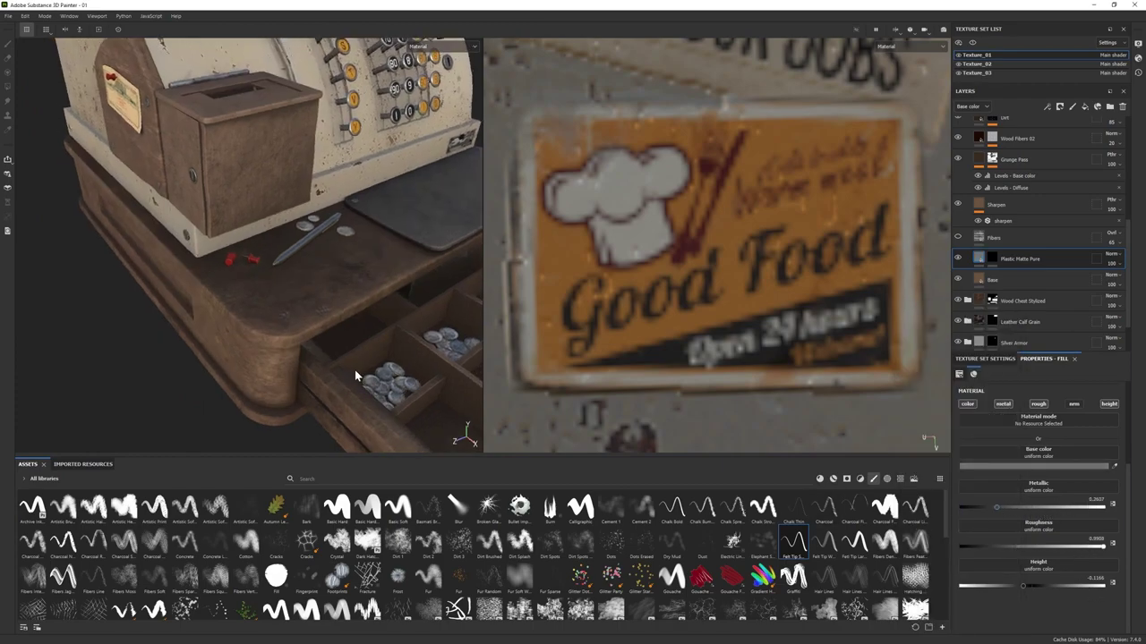
{"action": "left_click", "coordinate": [1038, 465]}
{"action": "left_click_drag", "start_coordinate": [215, 315], "coordinate": [235, 305], "text": "alt"}
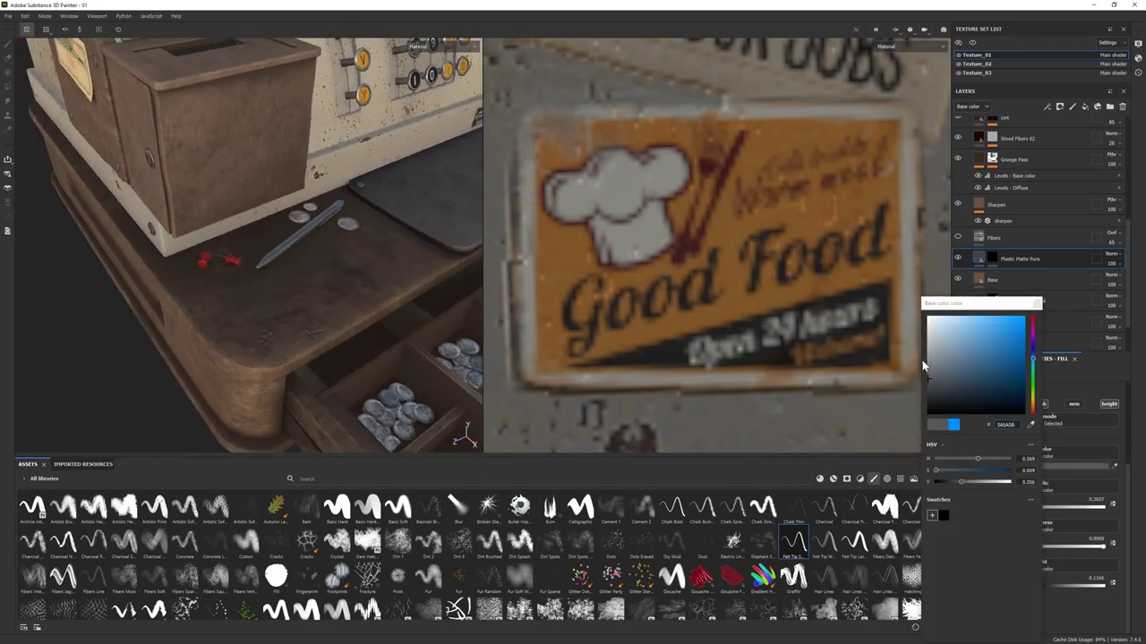
{"action": "left_click", "coordinate": [925, 368]}
{"action": "key", "text": "f"}
{"action": "scroll", "coordinate": [309, 352], "scroll_direction": "up", "scroll_amount": 2}
{"action": "left_click", "coordinate": [926, 377]}
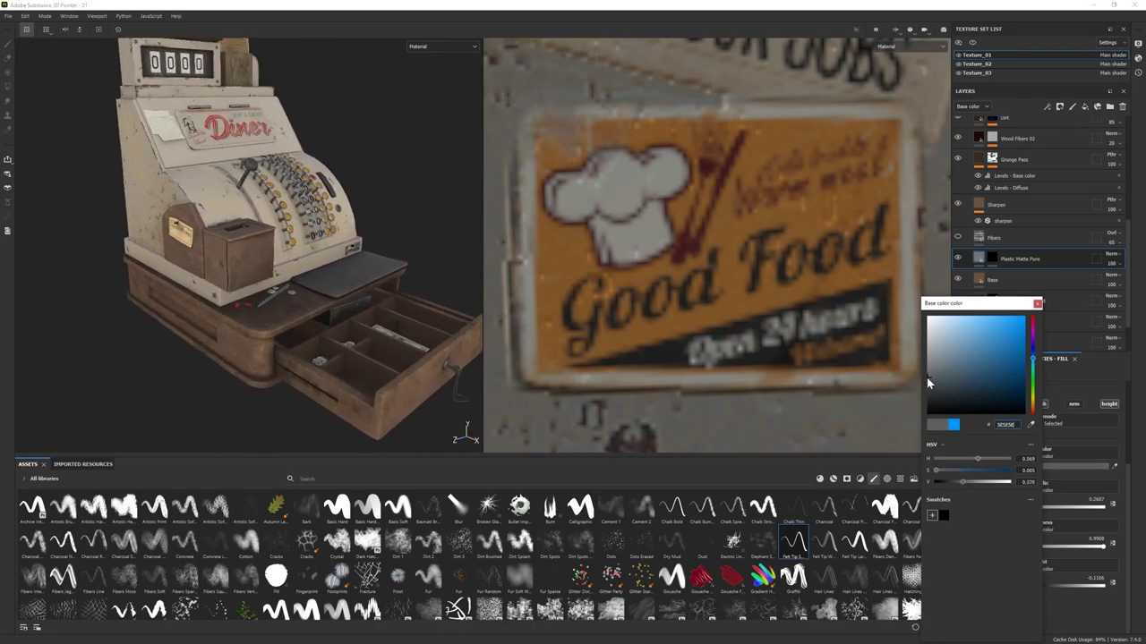
{"action": "left_click_drag", "start_coordinate": [300, 343], "coordinate": [219, 273], "text": "alt"}
- Switch to Iray rendering with a flat grey clear colour and ground height -3.45
{"action": "left_click", "coordinate": [44, 15]}
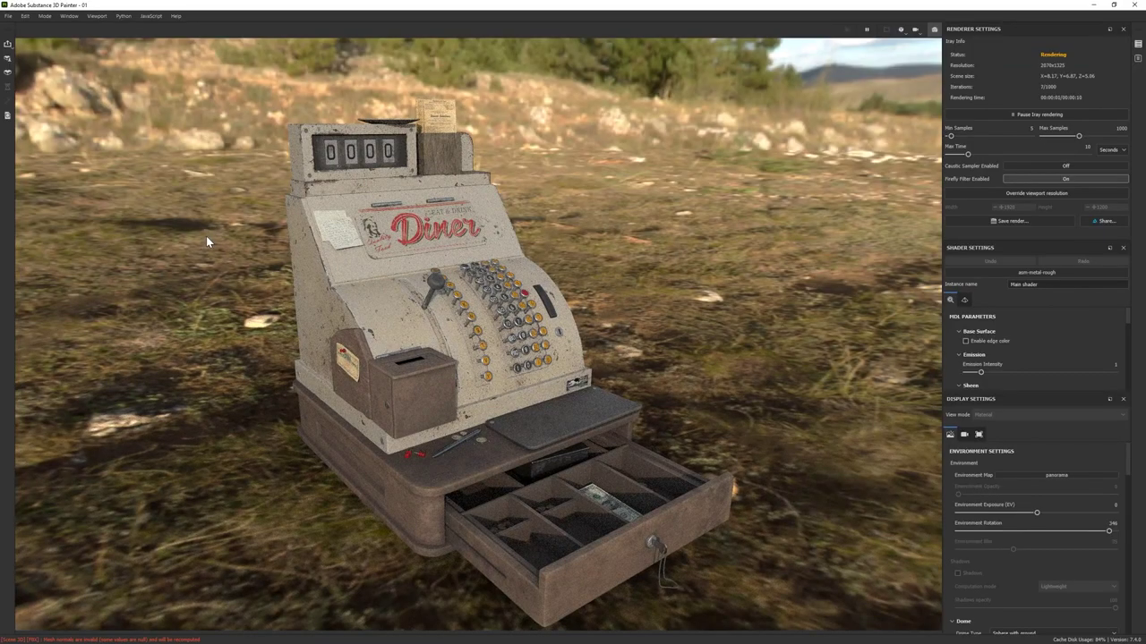
{"action": "scroll", "coordinate": [1030, 501], "scroll_direction": "down", "scroll_amount": 3}
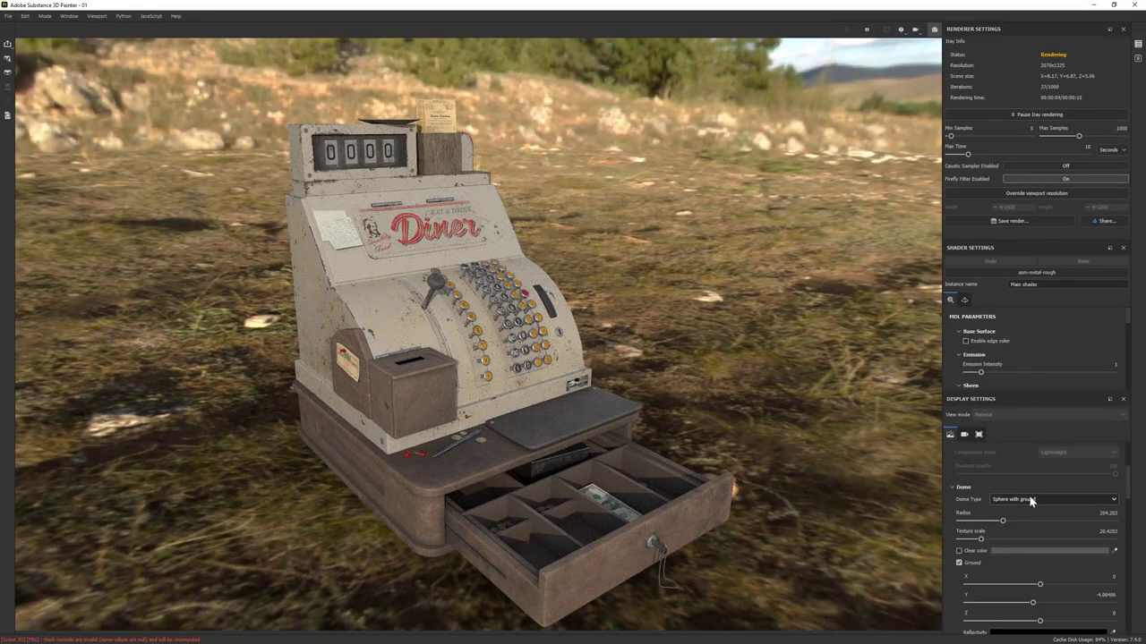
{"action": "left_click", "coordinate": [959, 552]}
{"action": "left_click_drag", "start_coordinate": [1035, 605], "coordinate": [1033, 606]}
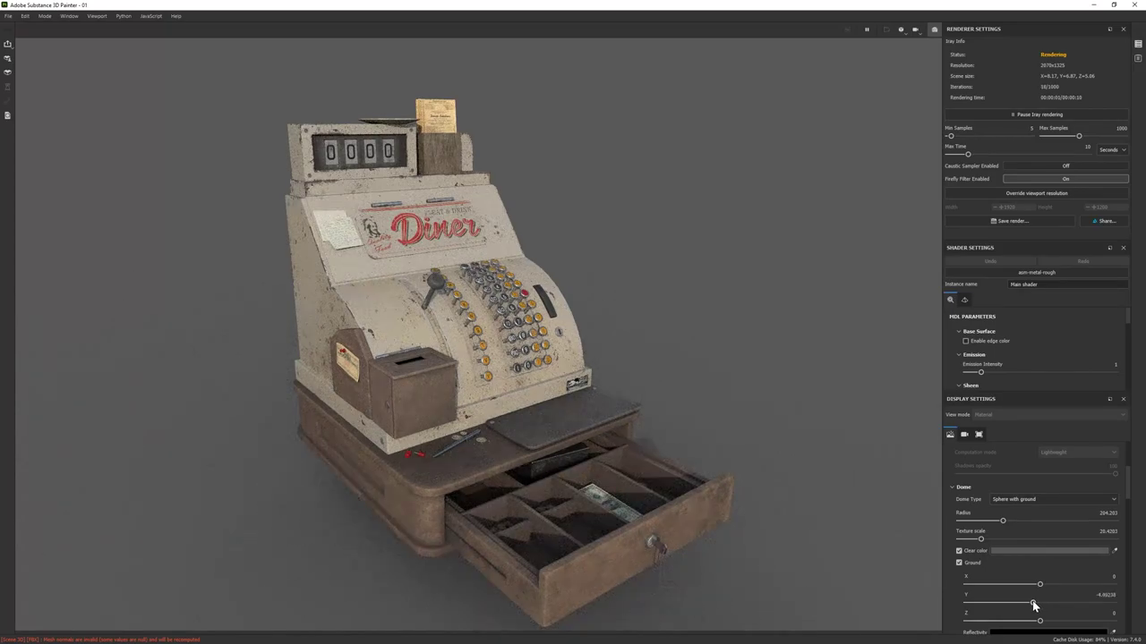
{"action": "type", "text": ".5"}
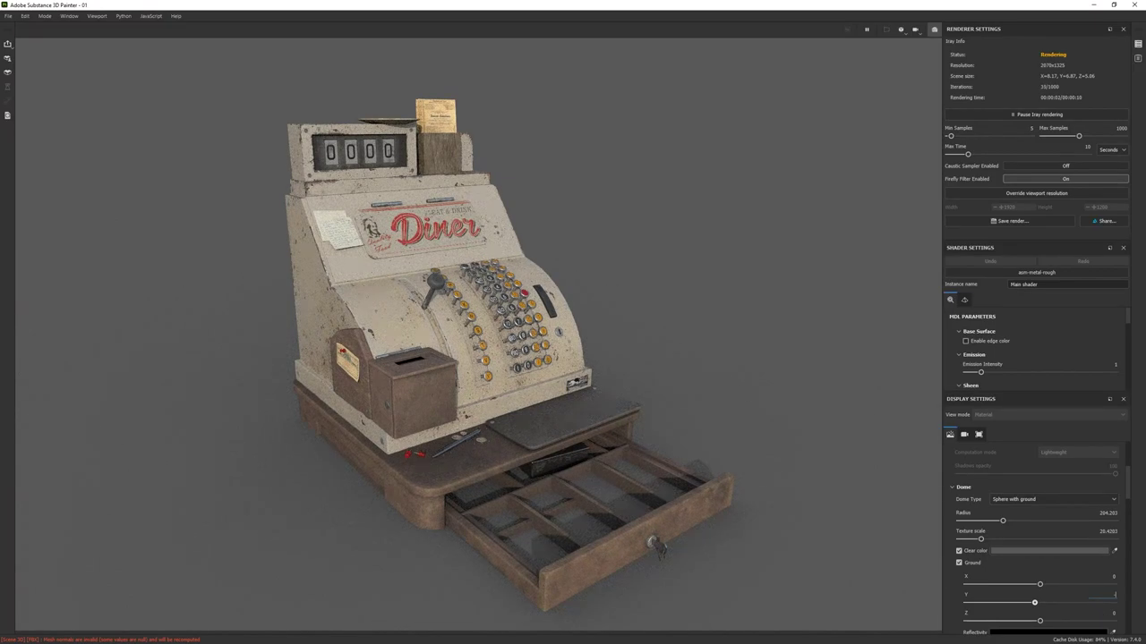
{"action": "key", "text": "Return"}
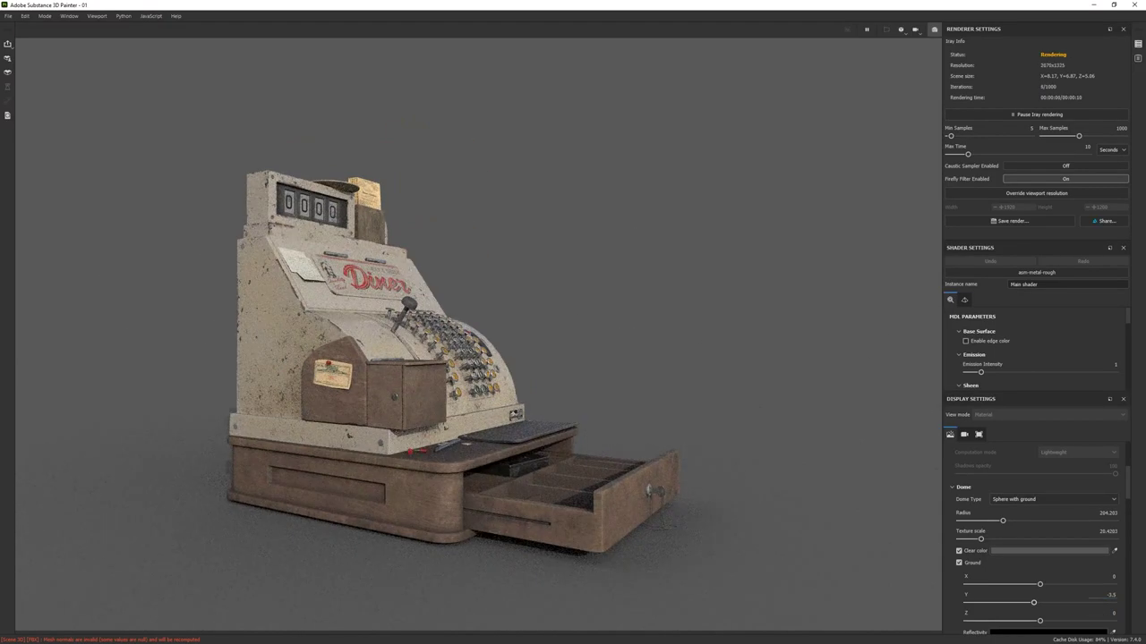
{"action": "key", "text": "Up"}
{"action": "type", "text": "-3.45"}
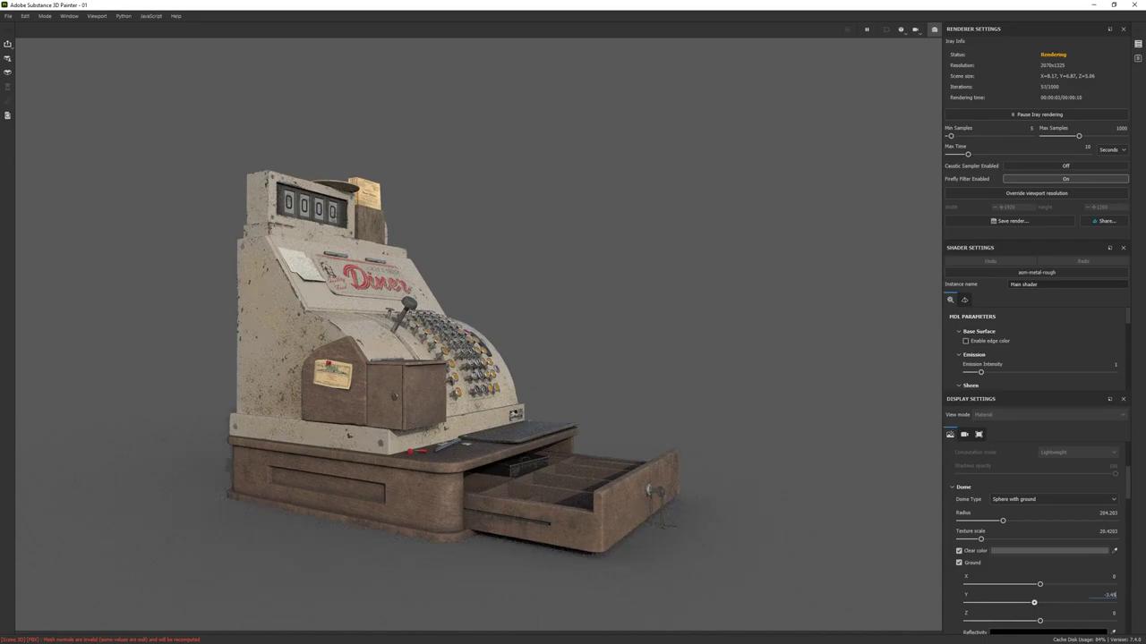
{"action": "key", "text": "Return"}
- Choose the Soft 1Front environment map and rotate the lighting to about 101
{"action": "scroll", "coordinate": [1075, 531], "scroll_direction": "up", "scroll_amount": 3}
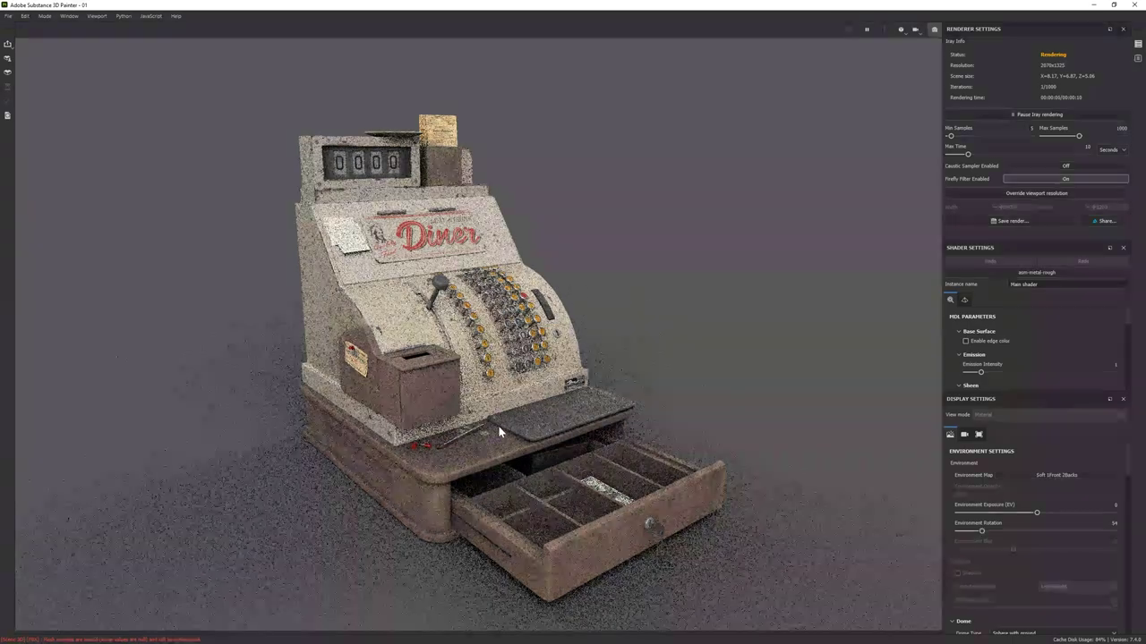
{"action": "left_click", "coordinate": [1056, 475]}
{"action": "left_click", "coordinate": [985, 555]}
{"action": "right_click_drag", "start_coordinate": [510, 458], "coordinate": [458, 460], "text": "shift"}
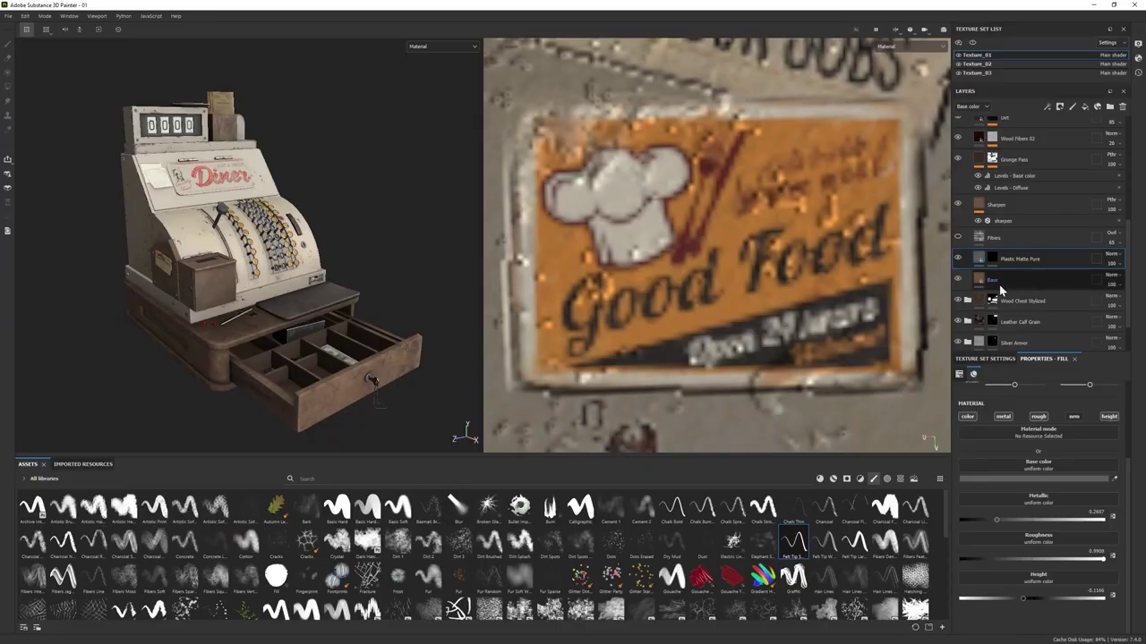
- Select the Base layer, render in Iray (F10), reframe the camera and rotate lighting to 142
{"action": "left_click", "coordinate": [957, 280]}
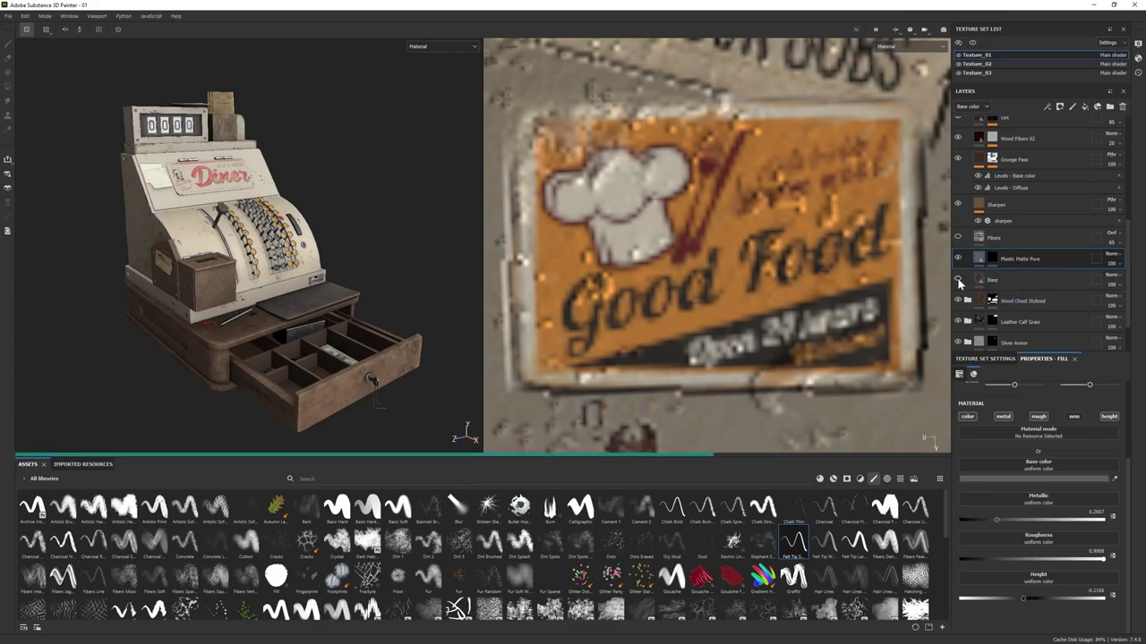
{"action": "left_click", "coordinate": [985, 279]}
{"action": "scroll", "coordinate": [982, 275], "scroll_direction": "down", "scroll_amount": 2}
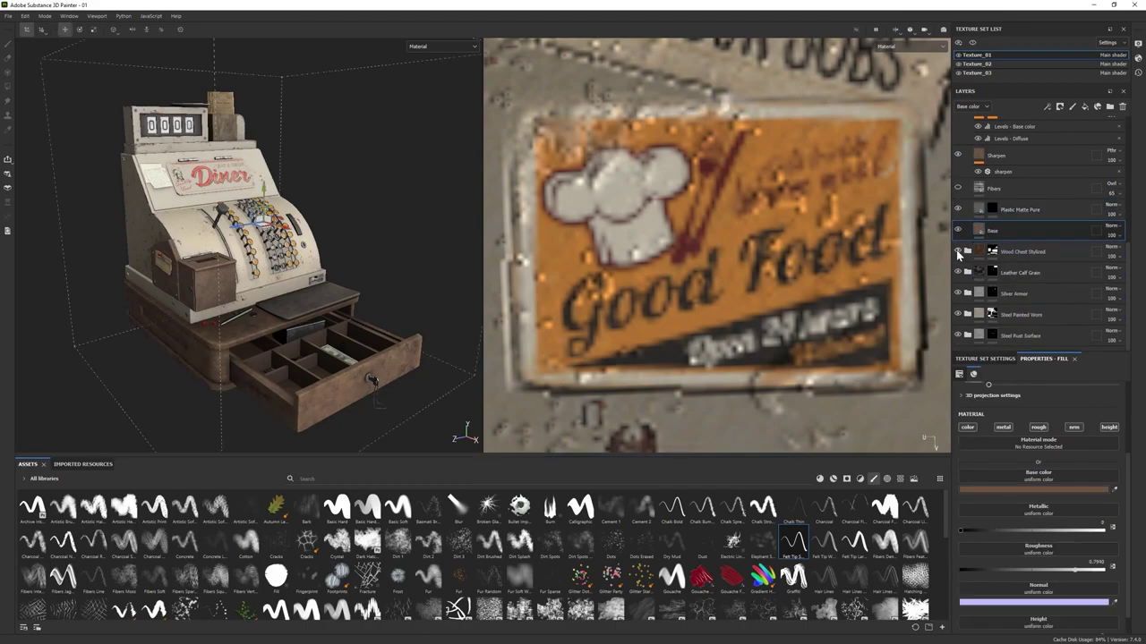
{"action": "key", "text": "F10"}
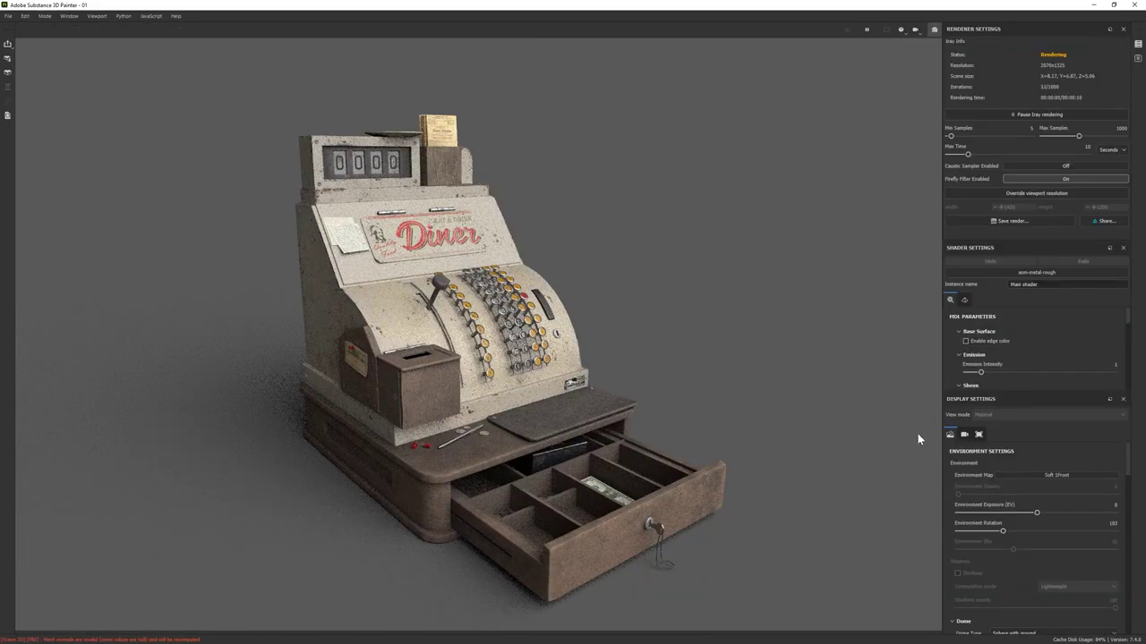
{"action": "left_click_drag", "start_coordinate": [665, 365], "coordinate": [693, 345], "text": "alt"}
{"action": "right_click_drag", "start_coordinate": [693, 345], "coordinate": [578, 324], "text": "shift"}
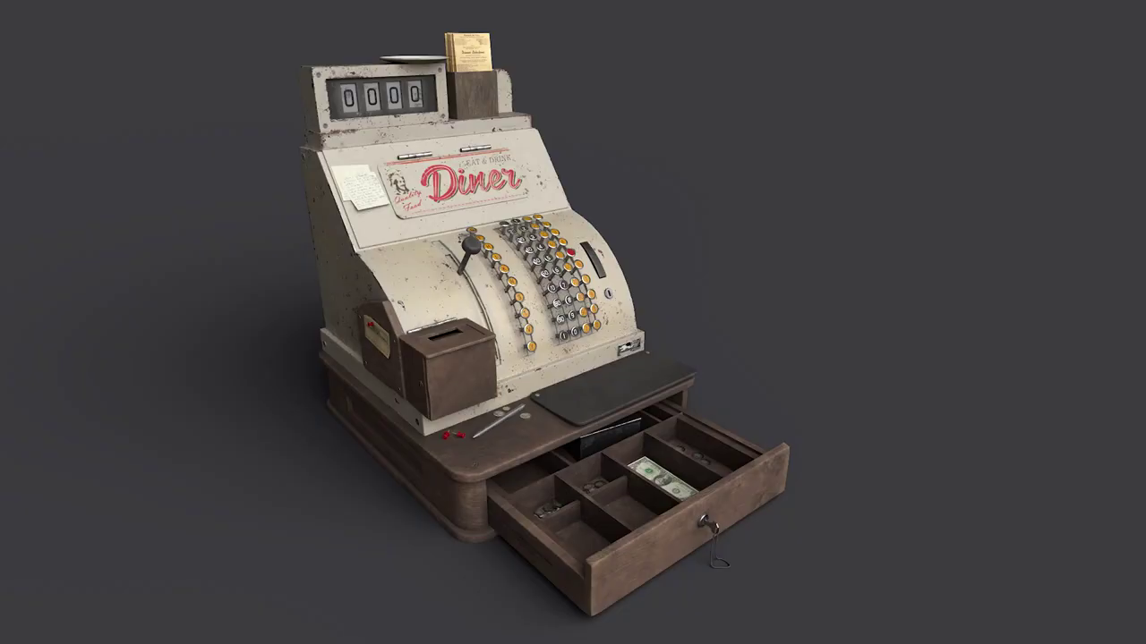